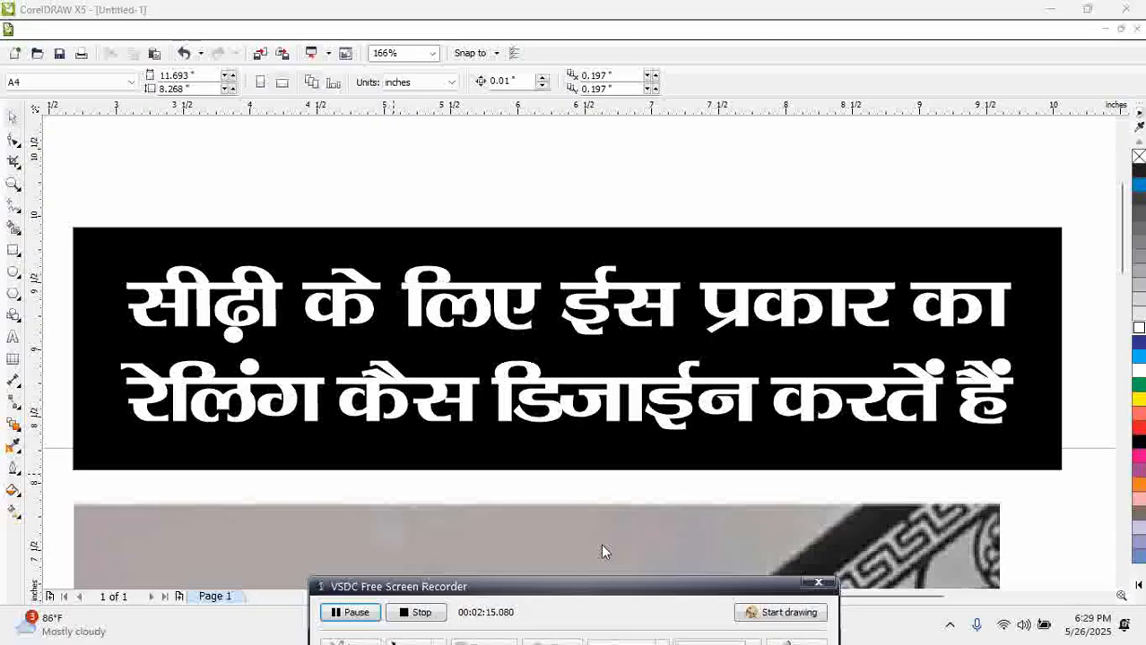
Rotate the staircase photo to about 323.5° so the railing runs roughly horizontally
{"action": "left_click", "coordinate": [624, 550]}
{"action": "left_click", "coordinate": [623, 549]}
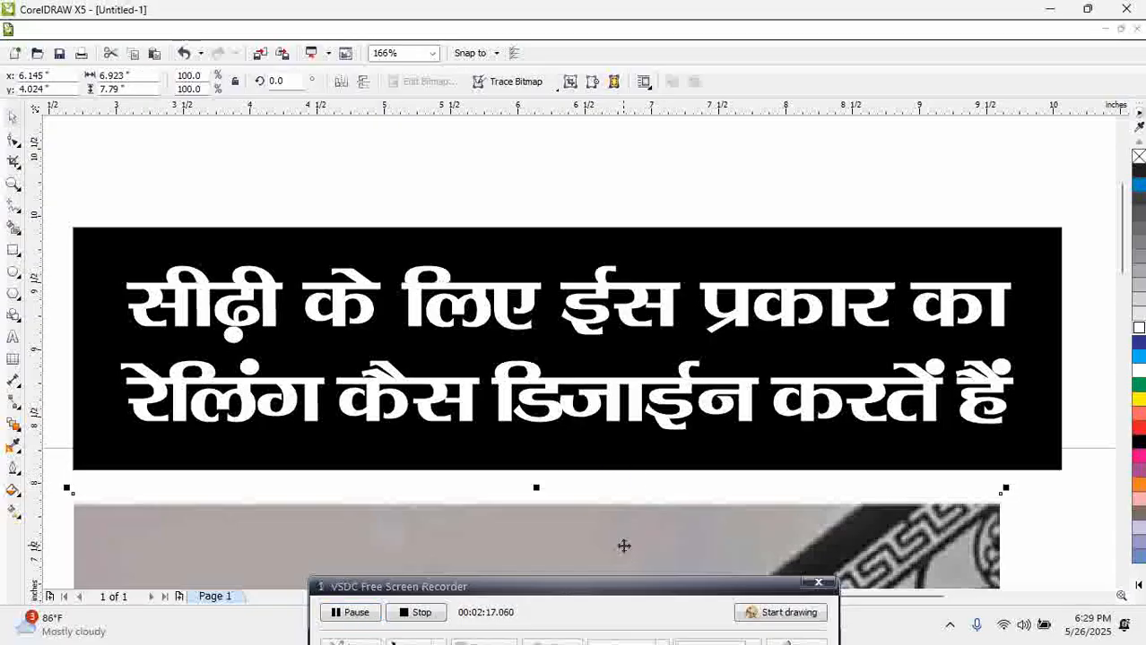
{"action": "left_click", "coordinate": [601, 508]}
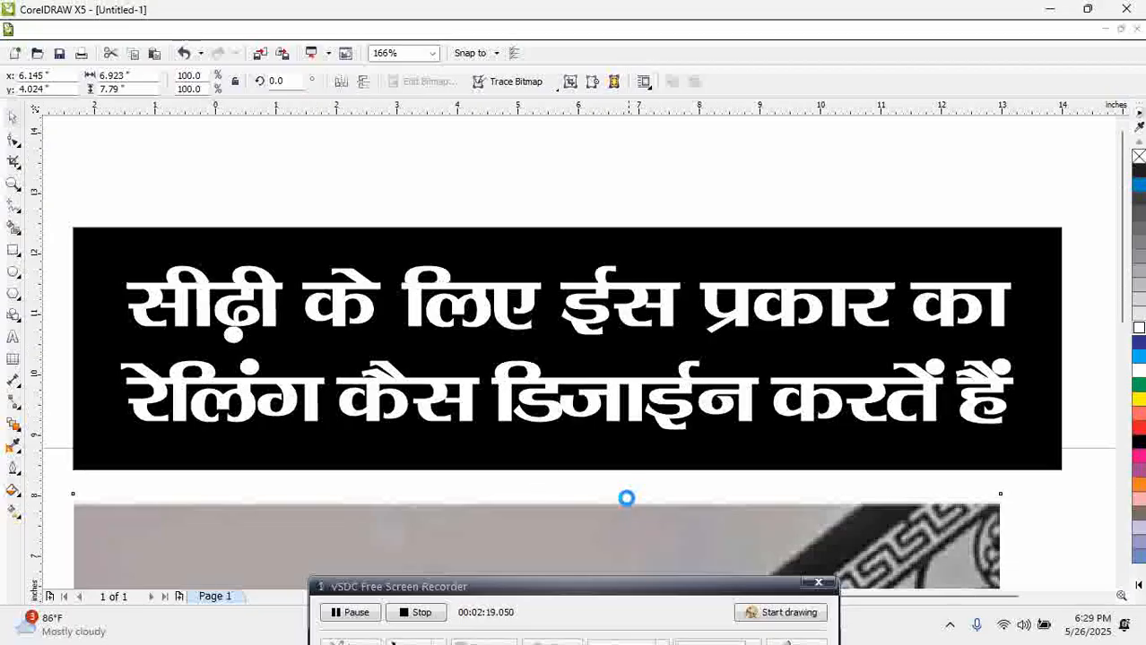
{"action": "scroll", "coordinate": [627, 498], "scroll_direction": "down", "scroll_amount": 4}
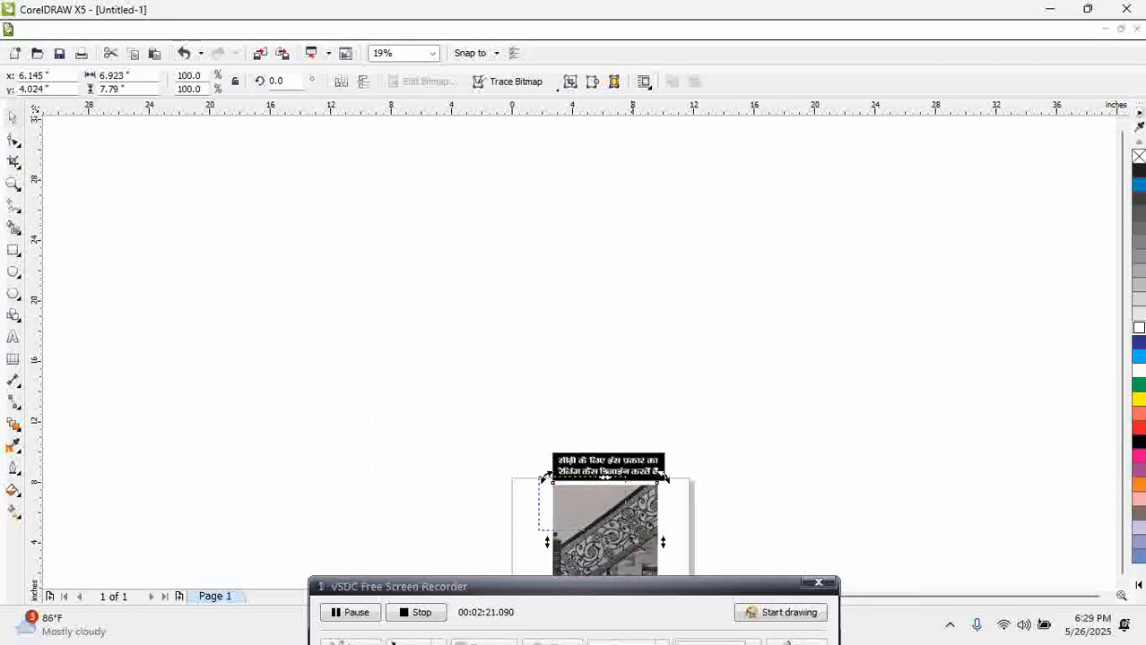
{"action": "key", "text": "shift+F2"}
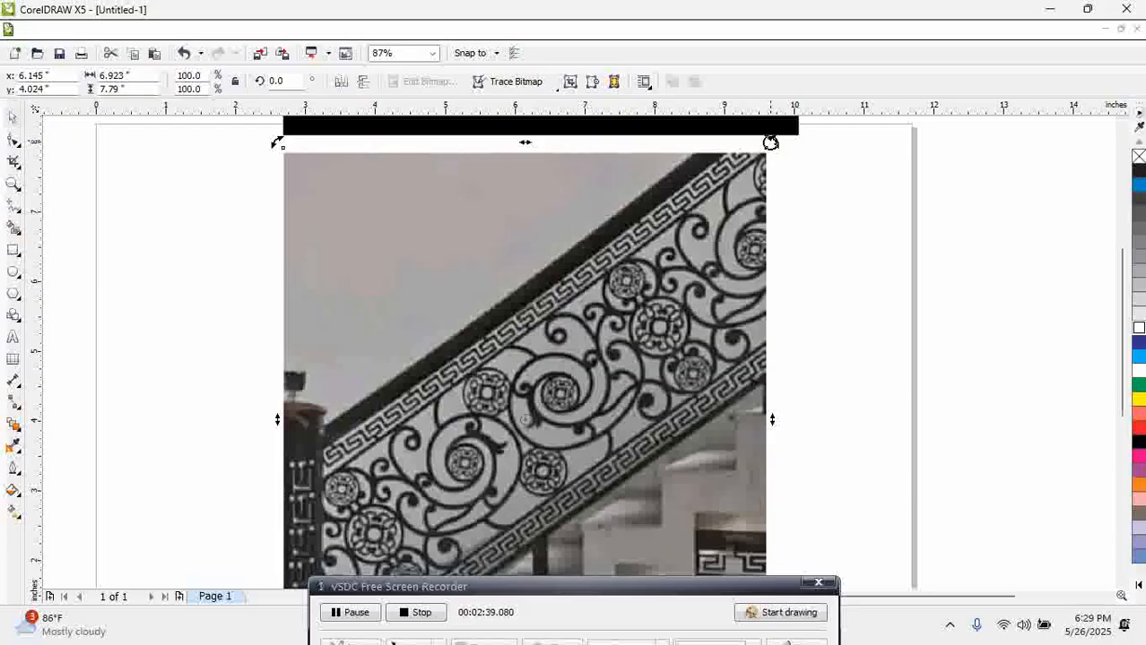
{"action": "left_click_drag", "start_coordinate": [770, 144], "coordinate": [836, 426]}
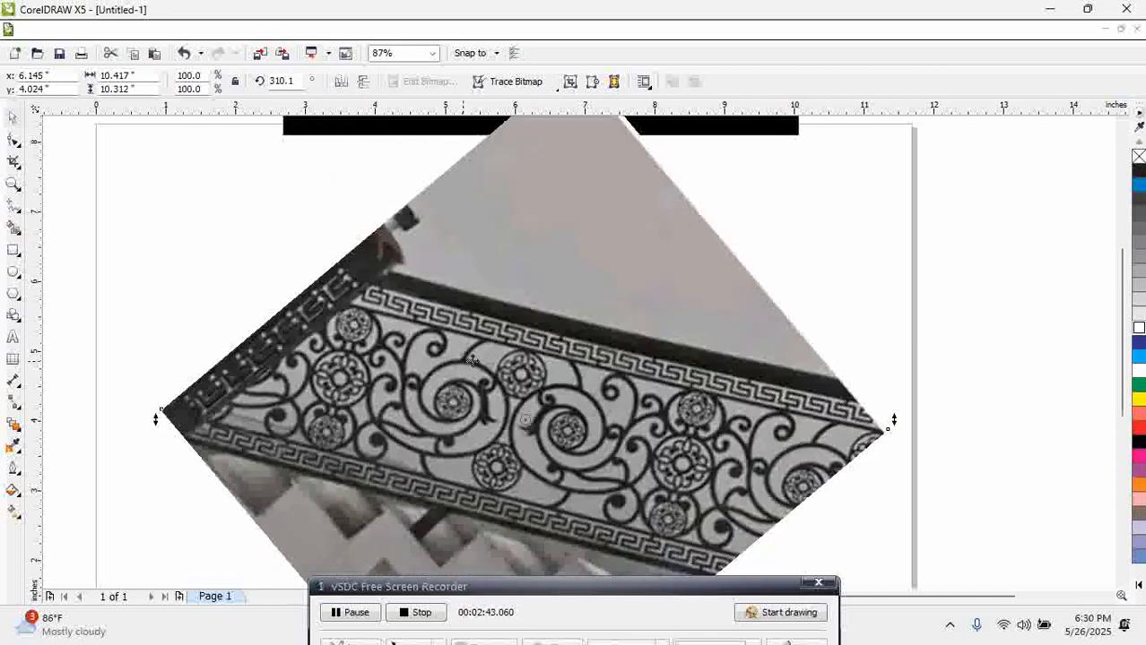
{"action": "scroll", "coordinate": [585, 302], "scroll_direction": "down", "scroll_amount": 2}
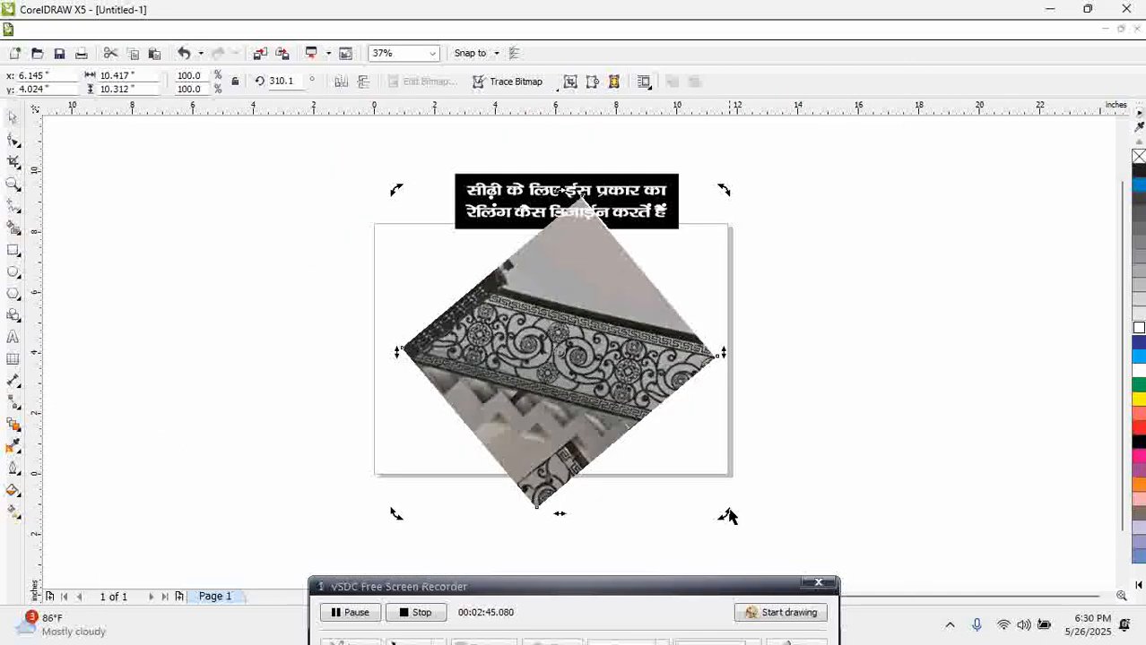
{"action": "left_click_drag", "start_coordinate": [728, 515], "coordinate": [768, 512]}
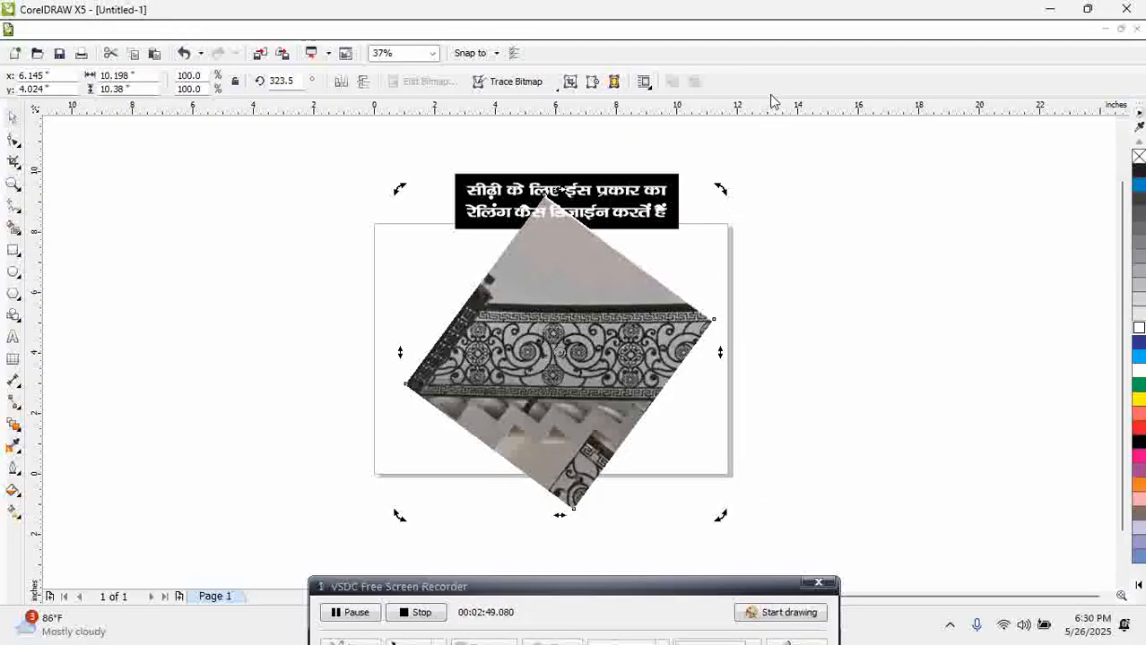
Place a horizontal guideline along the railing's upper edge and fine-tune the photo's rotation to about 323.8°
{"action": "left_click_drag", "start_coordinate": [767, 108], "coordinate": [713, 313]}
{"action": "left_click", "coordinate": [598, 363]}
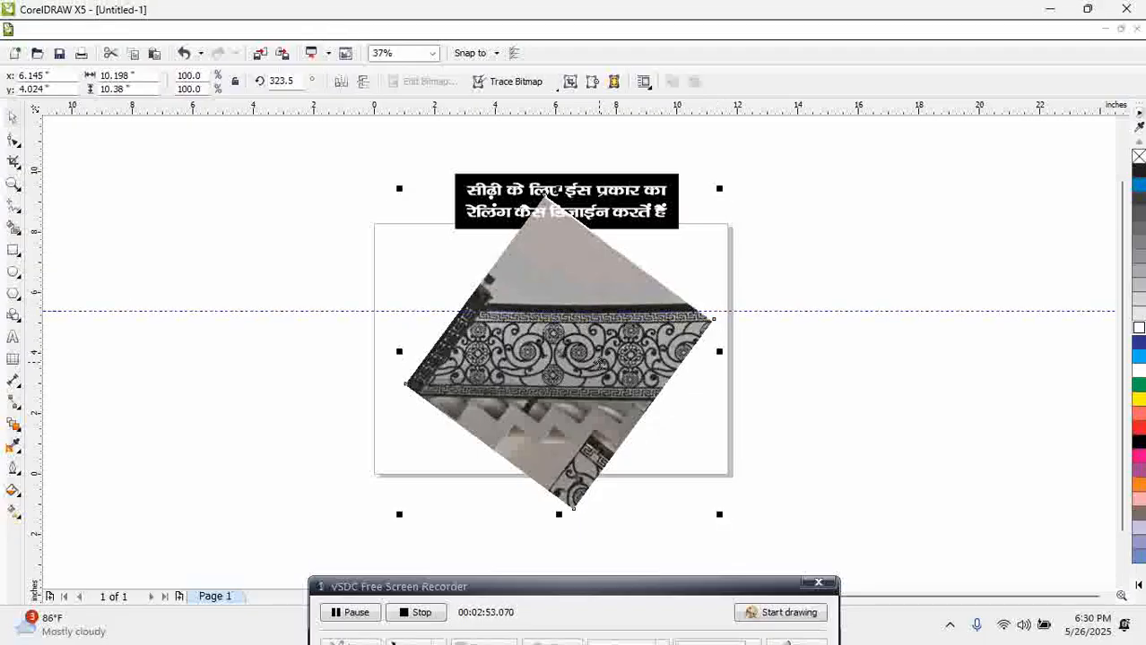
{"action": "left_click", "coordinate": [599, 363]}
{"action": "left_click", "coordinate": [716, 527]}
{"action": "left_click", "coordinate": [583, 429]}
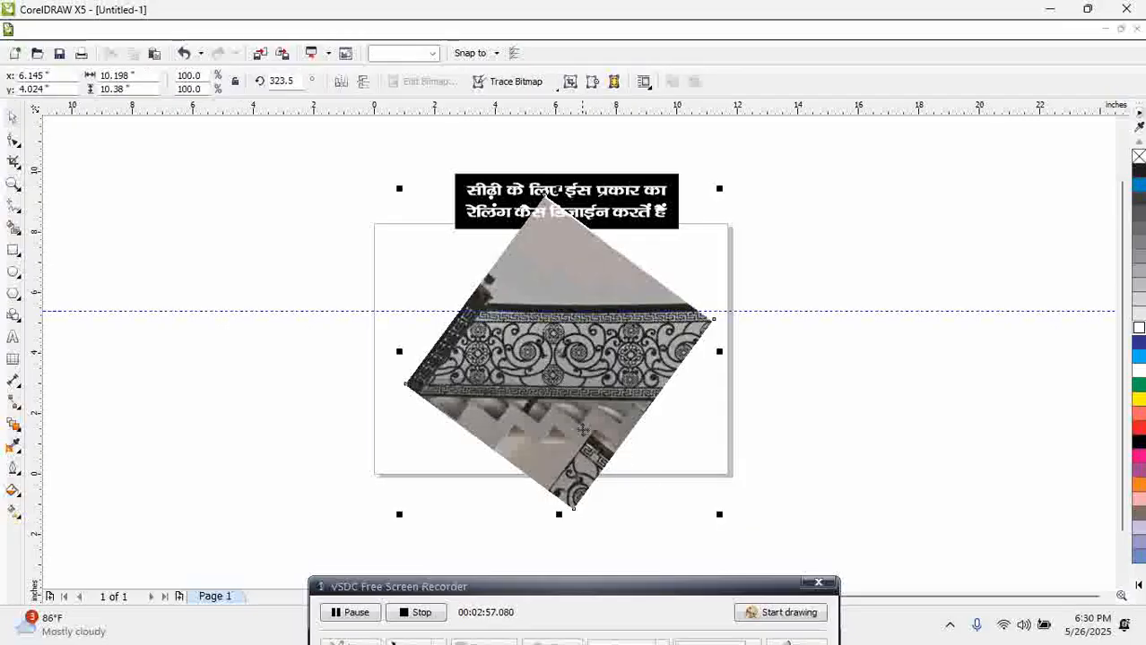
{"action": "left_click", "coordinate": [583, 430]}
{"action": "left_click_drag", "start_coordinate": [719, 517], "coordinate": [724, 522]}
{"action": "left_click", "coordinate": [772, 378]}
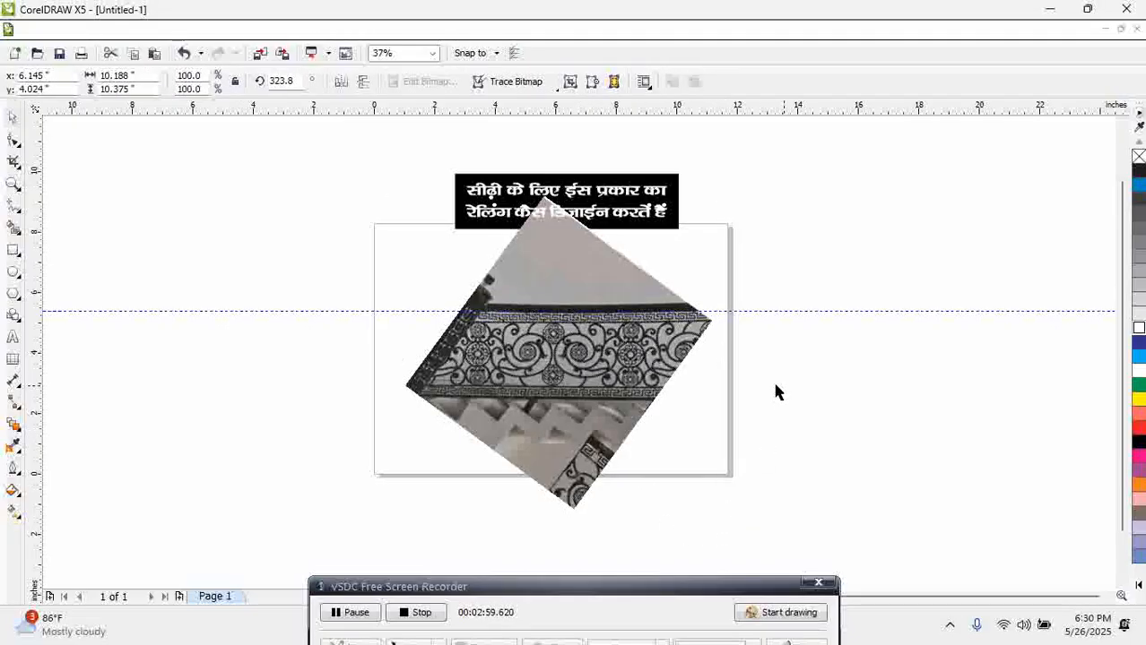
Lock the rotated railing photo so it cannot be moved while tracing
{"action": "left_click", "coordinate": [591, 372]}
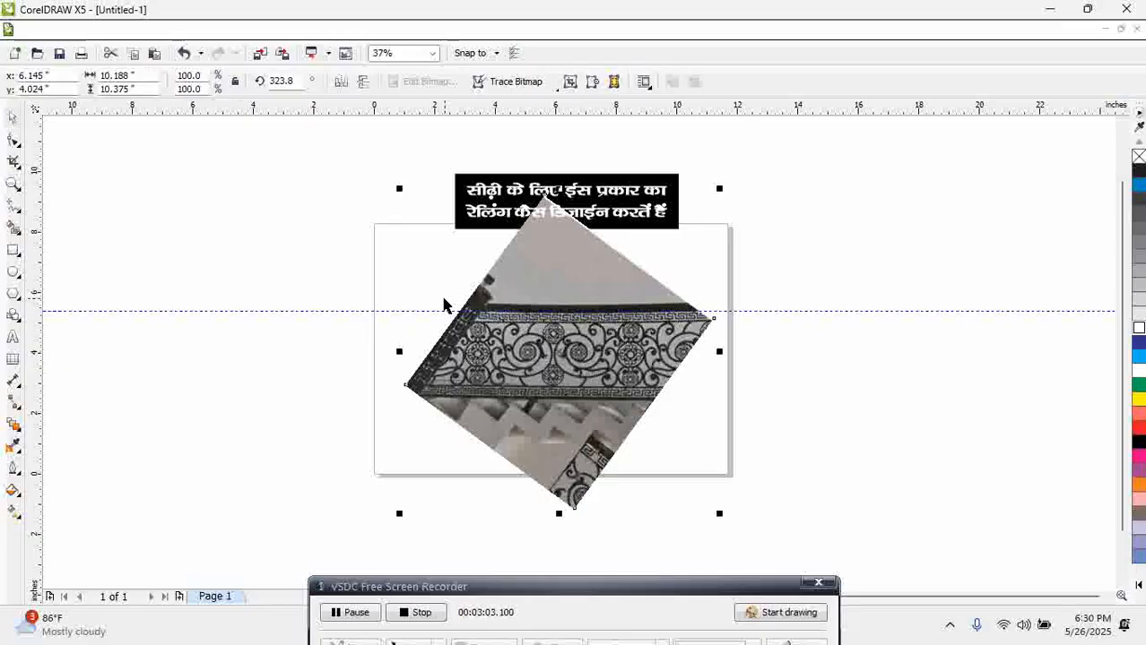
{"action": "left_click", "coordinate": [197, 30]}
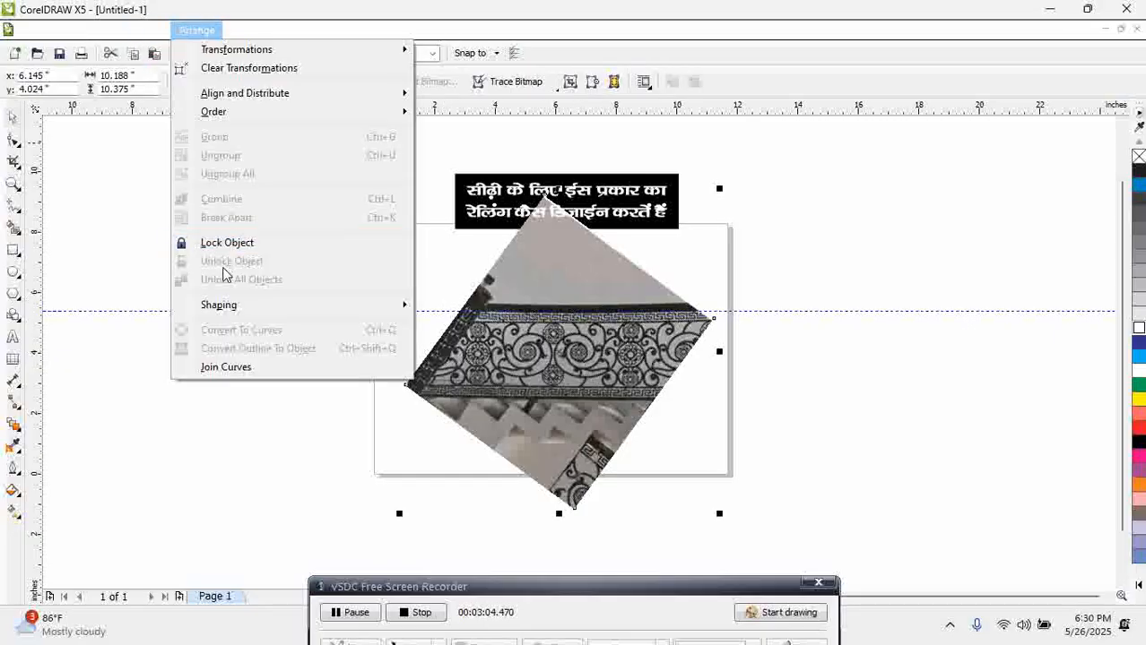
{"action": "left_click", "coordinate": [227, 243]}
Draw a yellow-outlined circle about 0.23 inches across on the large left rosette's hub and a concentric copy about 0.86 inches across on its outer ring
{"action": "left_click_drag", "start_coordinate": [395, 301], "coordinate": [726, 411]}
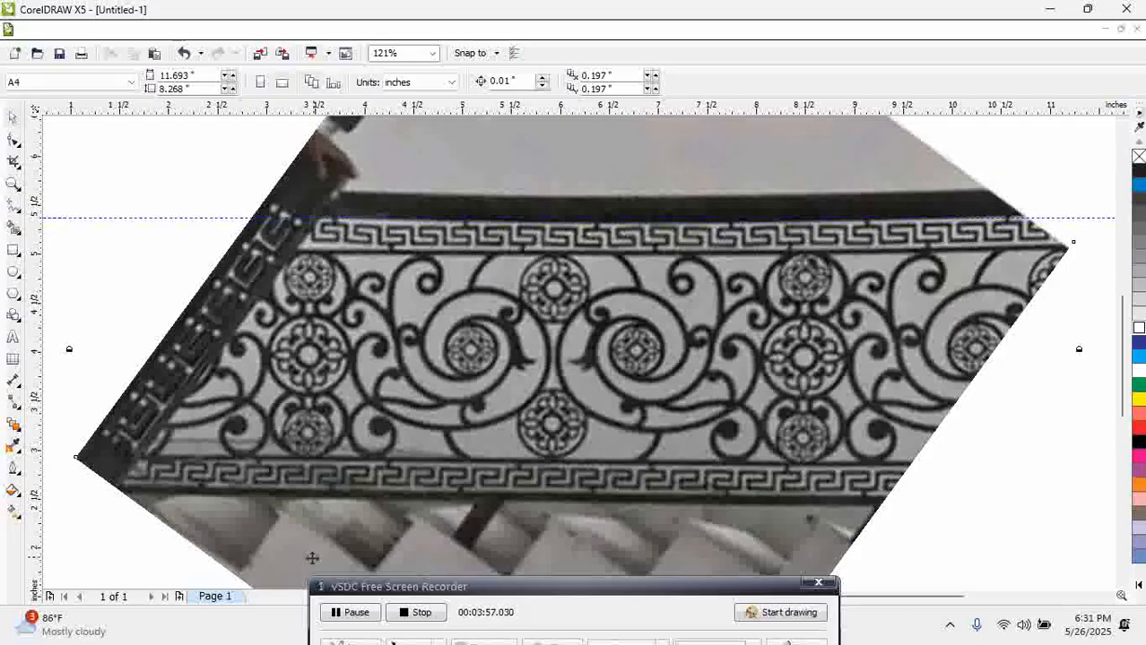
{"action": "left_click", "coordinate": [343, 614]}
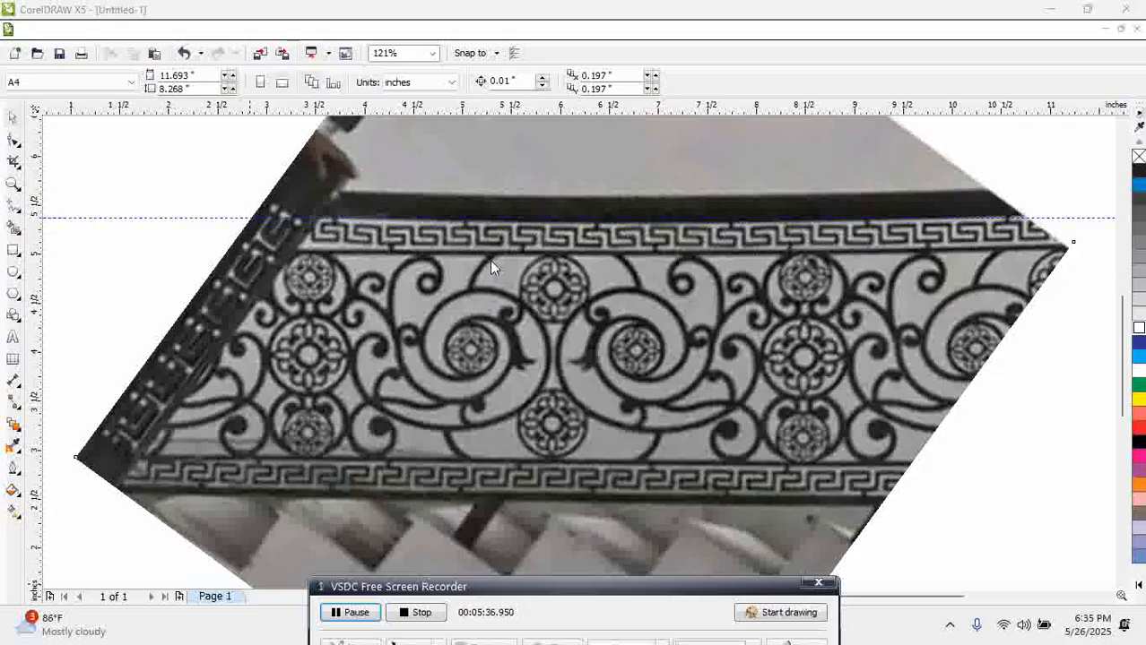
{"action": "left_click", "coordinate": [239, 295]}
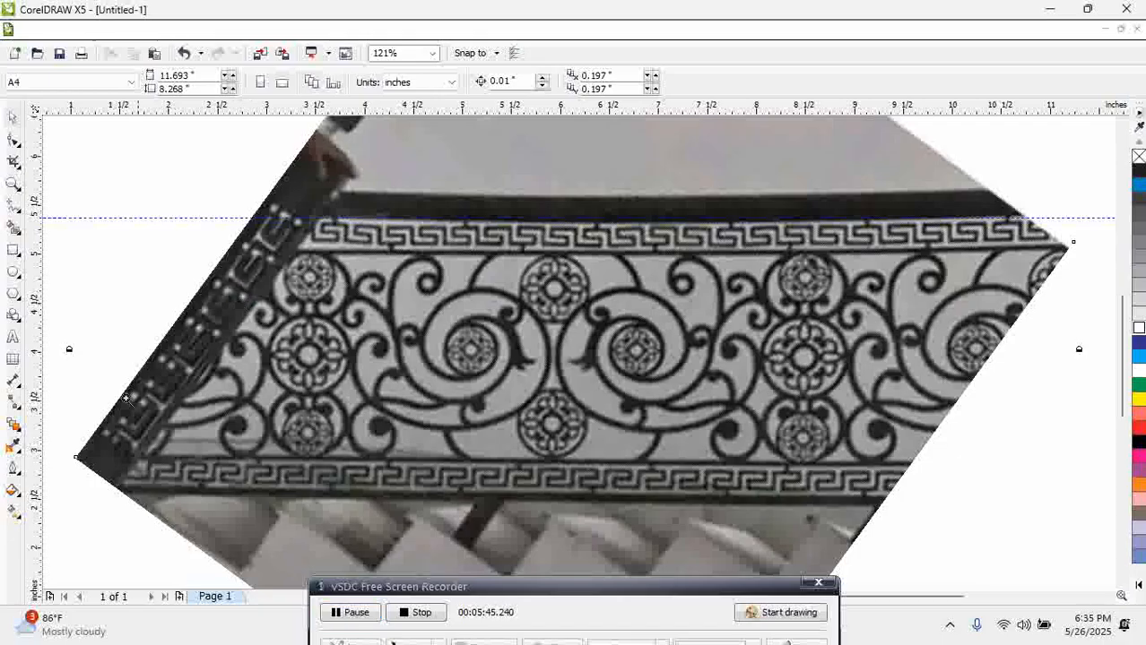
{"action": "left_click_drag", "start_coordinate": [255, 312], "coordinate": [394, 408]}
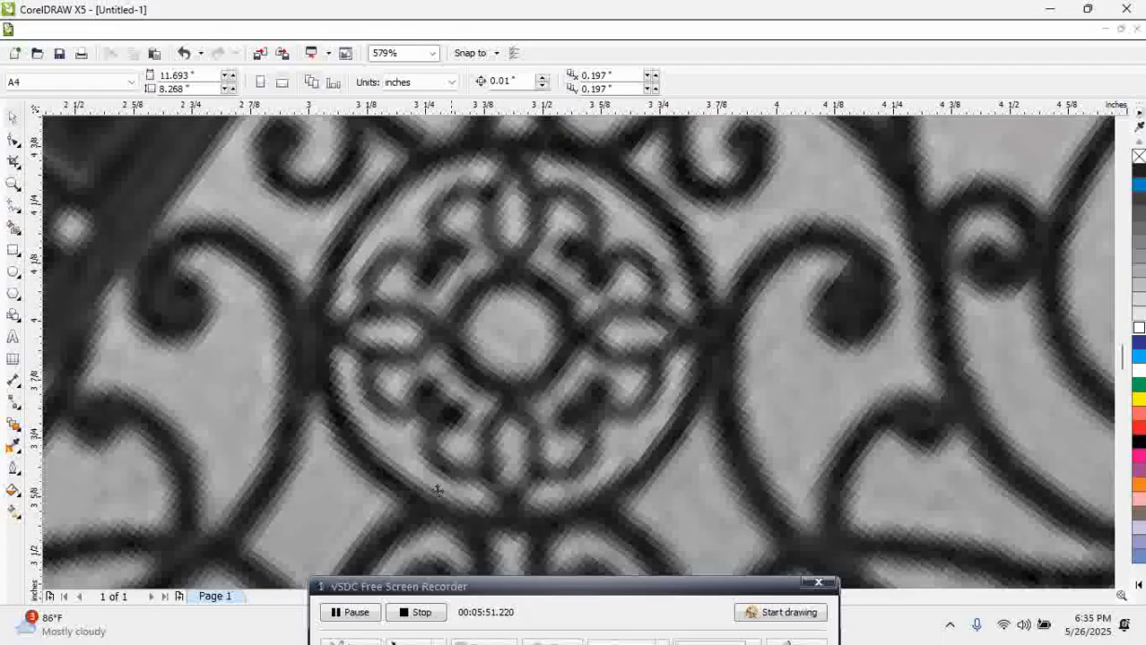
{"action": "left_click", "coordinate": [13, 272]}
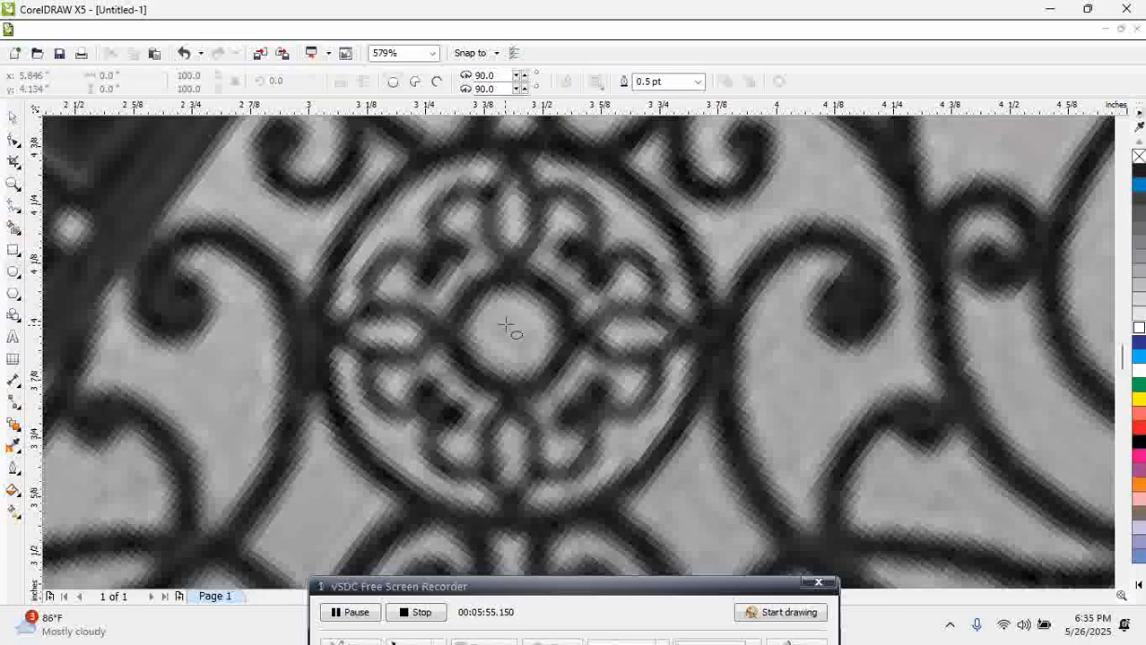
{"action": "left_click_drag", "start_coordinate": [509, 326], "coordinate": [568, 384]}
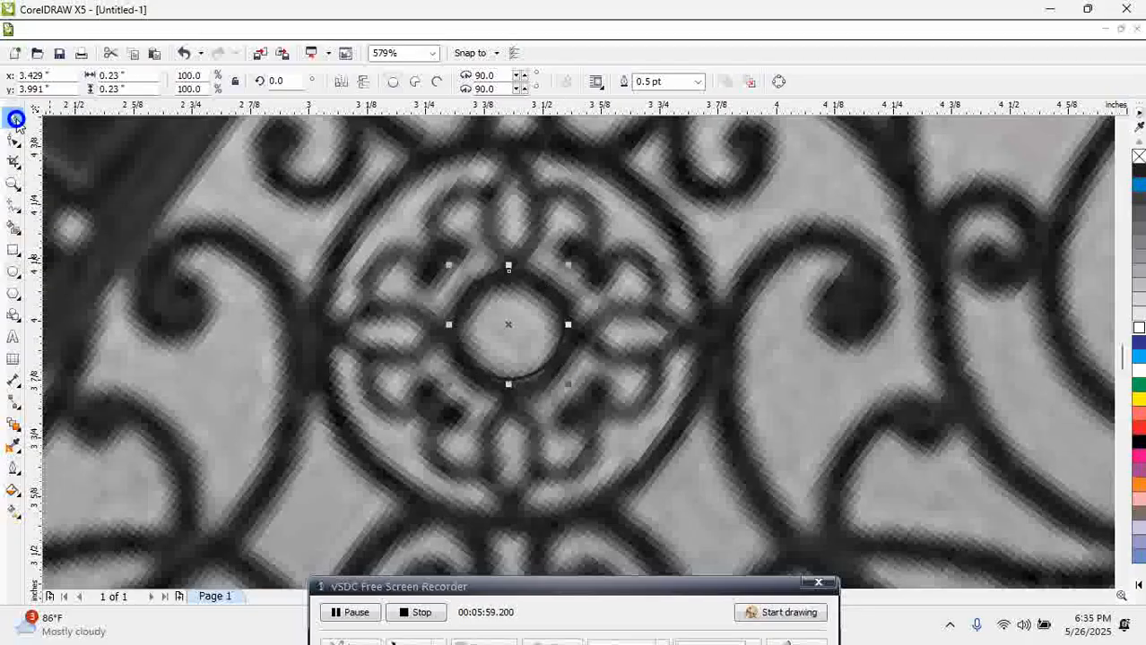
{"action": "right_click", "coordinate": [1139, 399]}
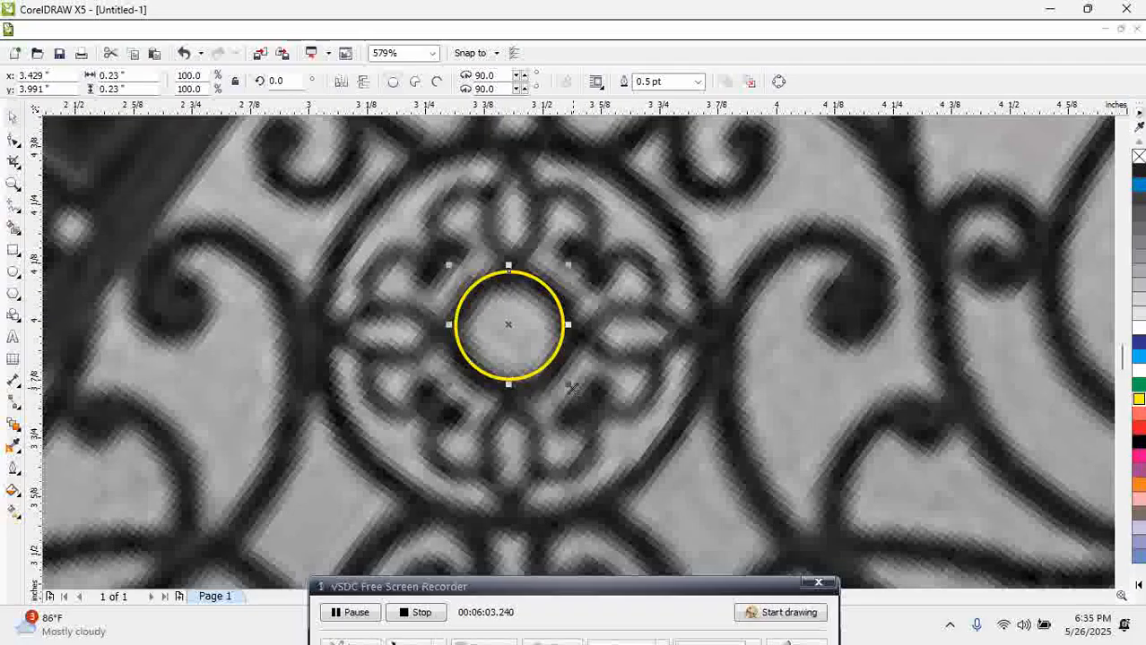
{"action": "left_click_drag", "start_coordinate": [568, 384], "coordinate": [751, 538]}
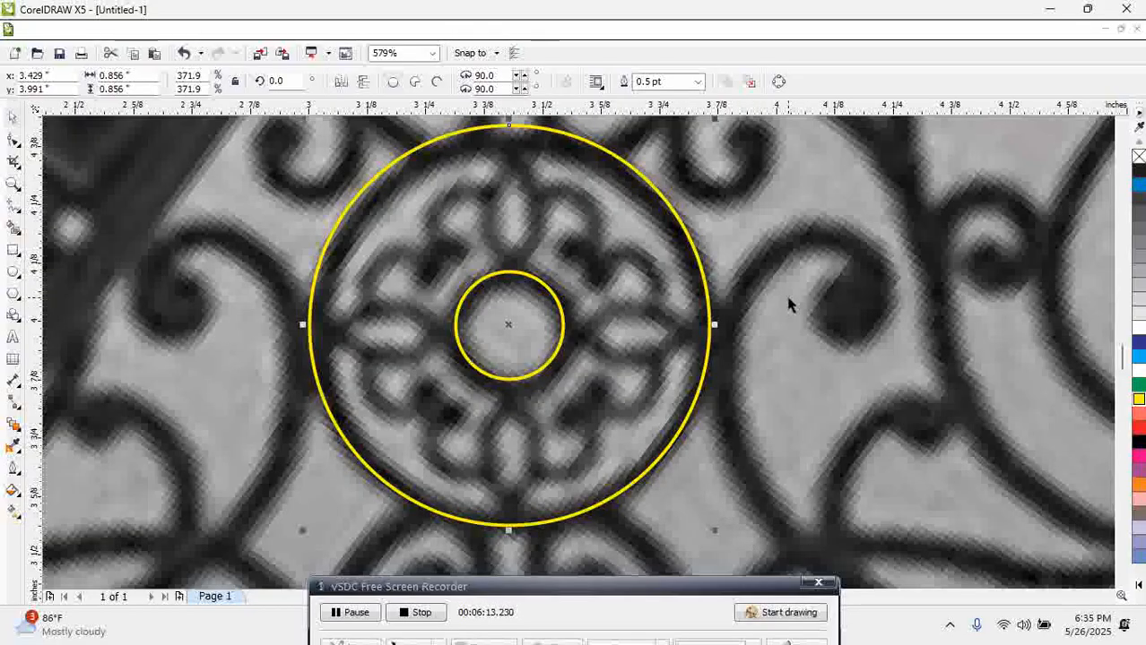
{"action": "left_click", "coordinate": [733, 241]}
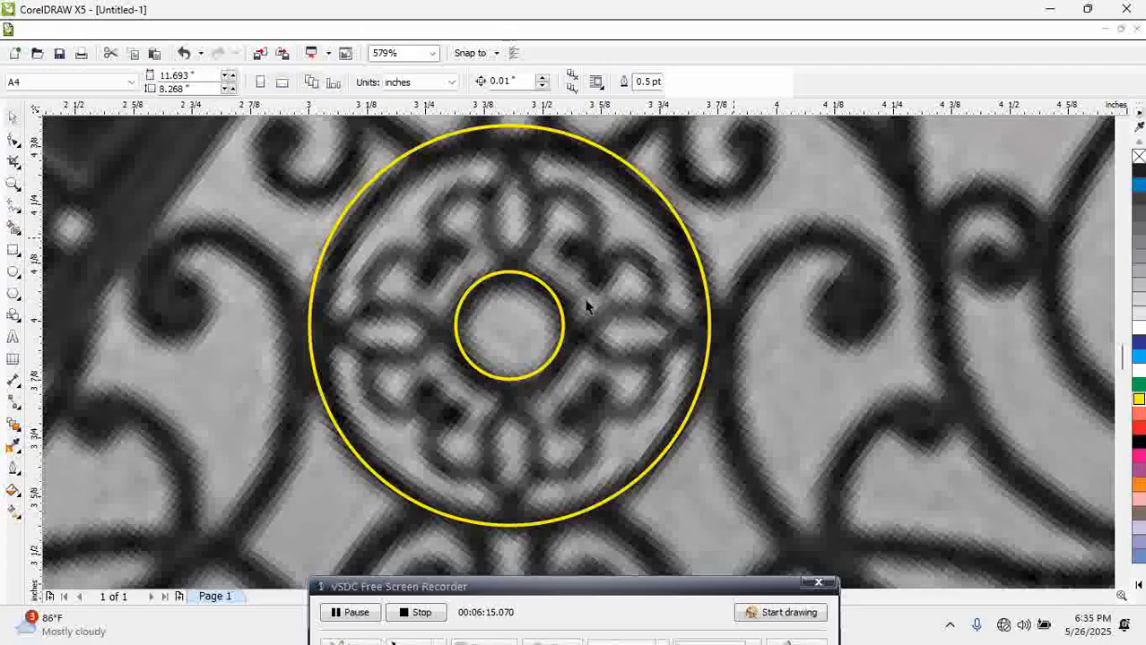
{"action": "left_click", "coordinate": [500, 296]}
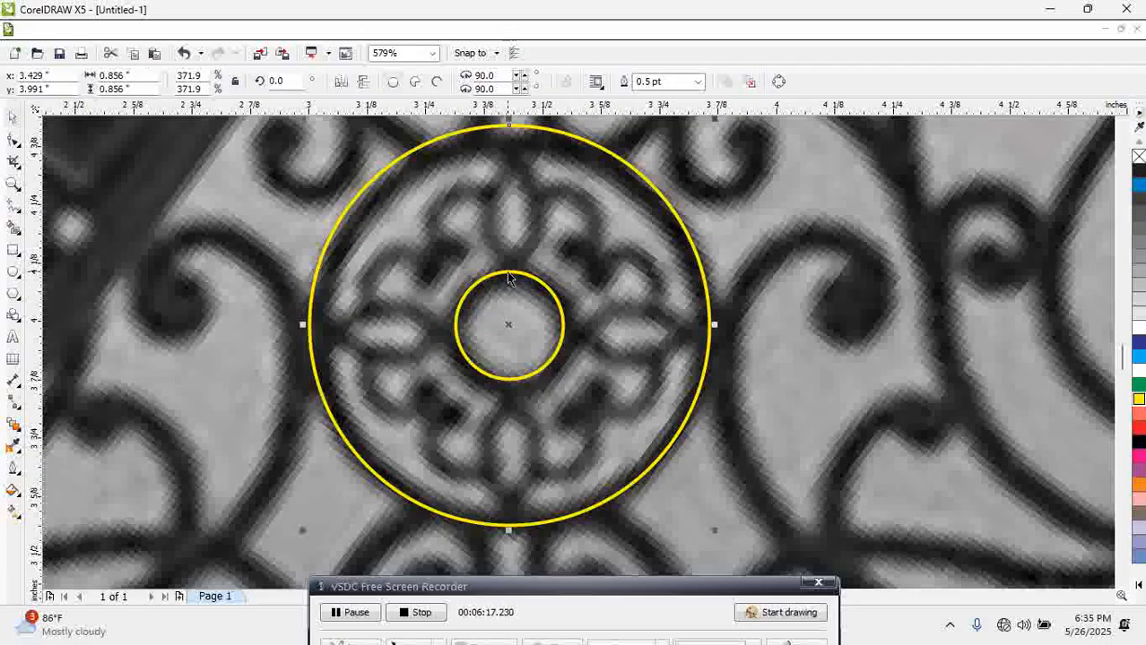
{"action": "left_click_drag", "start_coordinate": [507, 275], "coordinate": [784, 281]}
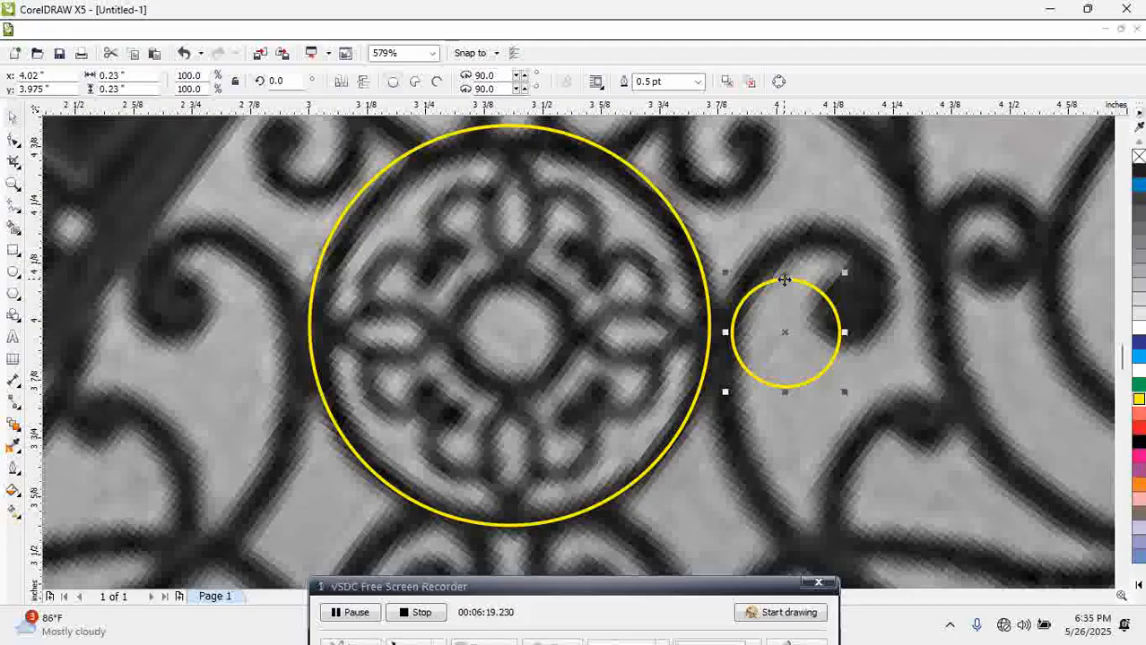
{"action": "key", "text": "ctrl+z"}
{"action": "left_click", "coordinate": [197, 248]}
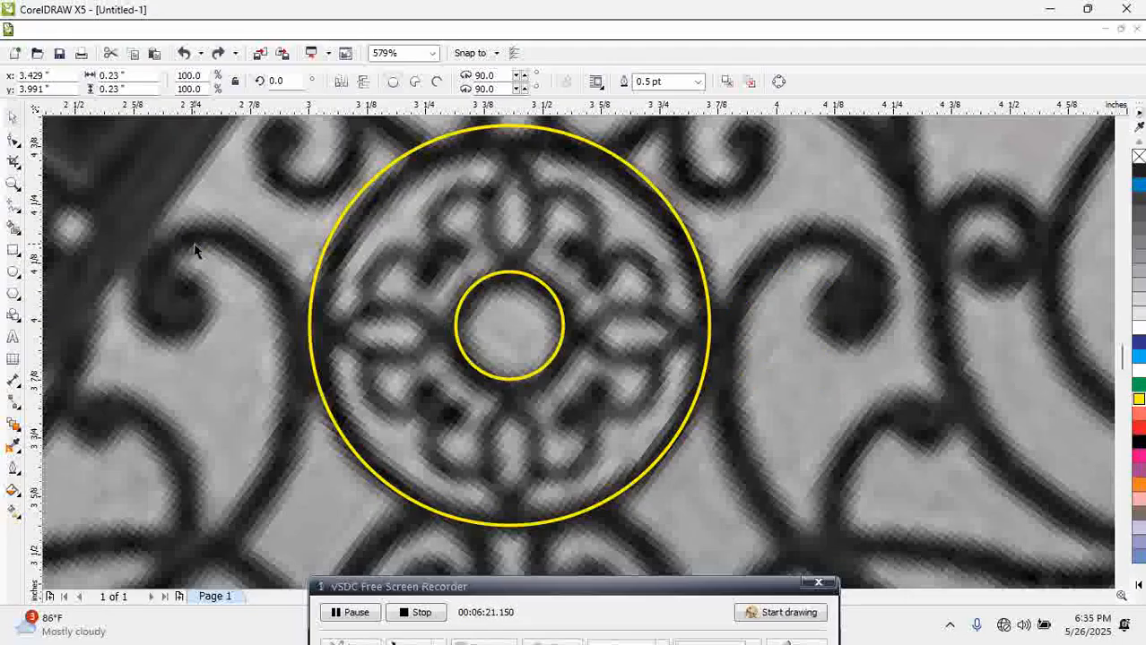
Draw a yellow-outlined ellipse about 0.28 by 0.30 inches around the rosette's upper-right scroll and shrink the outer circle slightly to fit the ring
{"action": "left_click", "coordinate": [13, 272]}
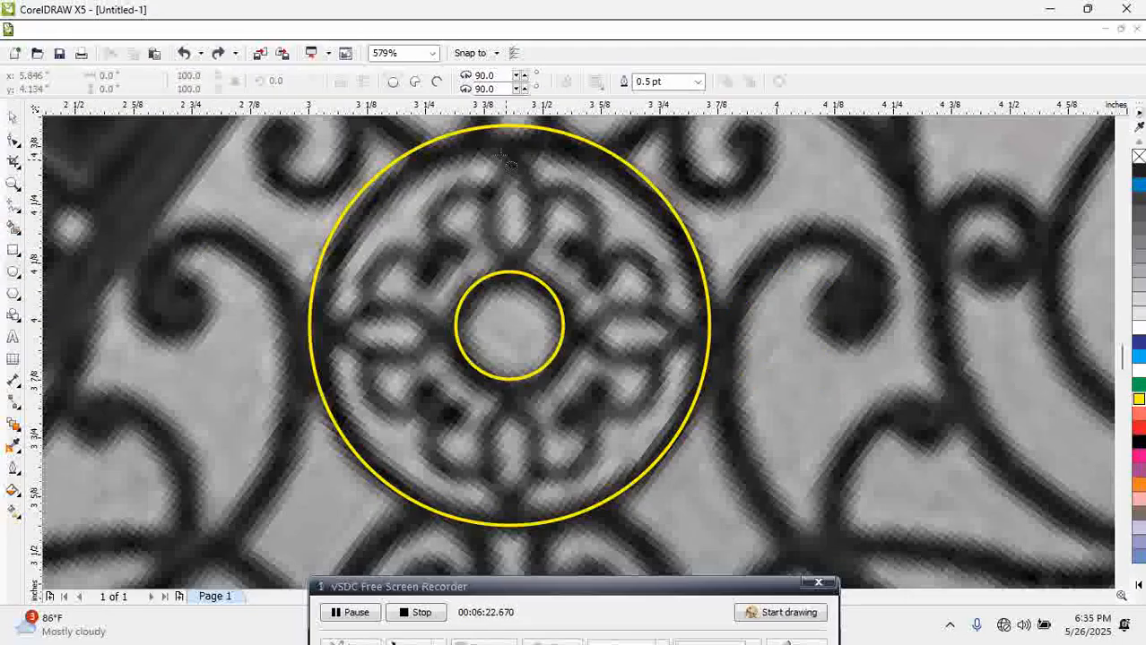
{"action": "left_click_drag", "start_coordinate": [481, 144], "coordinate": [619, 294]}
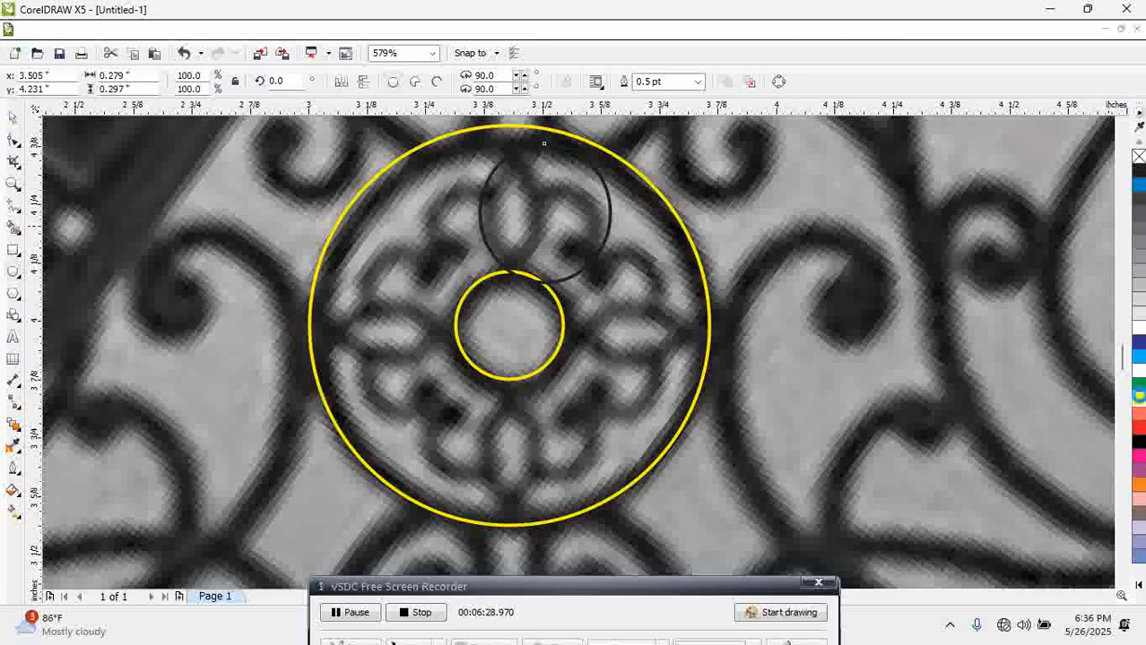
{"action": "right_click", "coordinate": [1139, 399]}
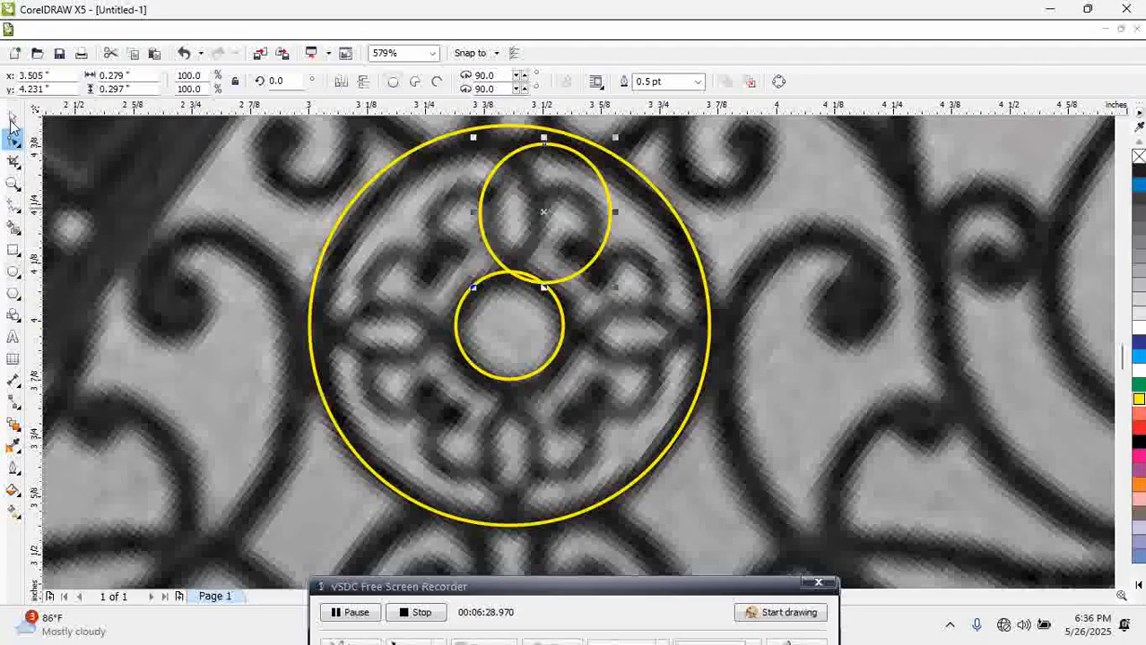
{"action": "left_click_drag", "start_coordinate": [544, 214], "coordinate": [559, 216]}
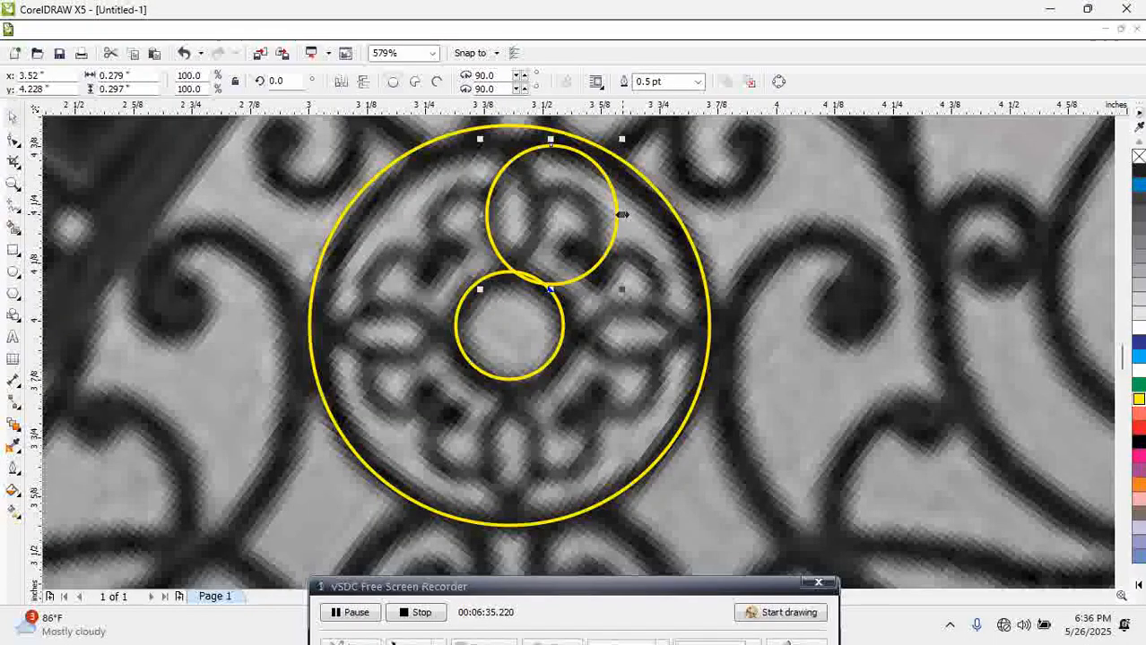
{"action": "left_click", "coordinate": [644, 185]}
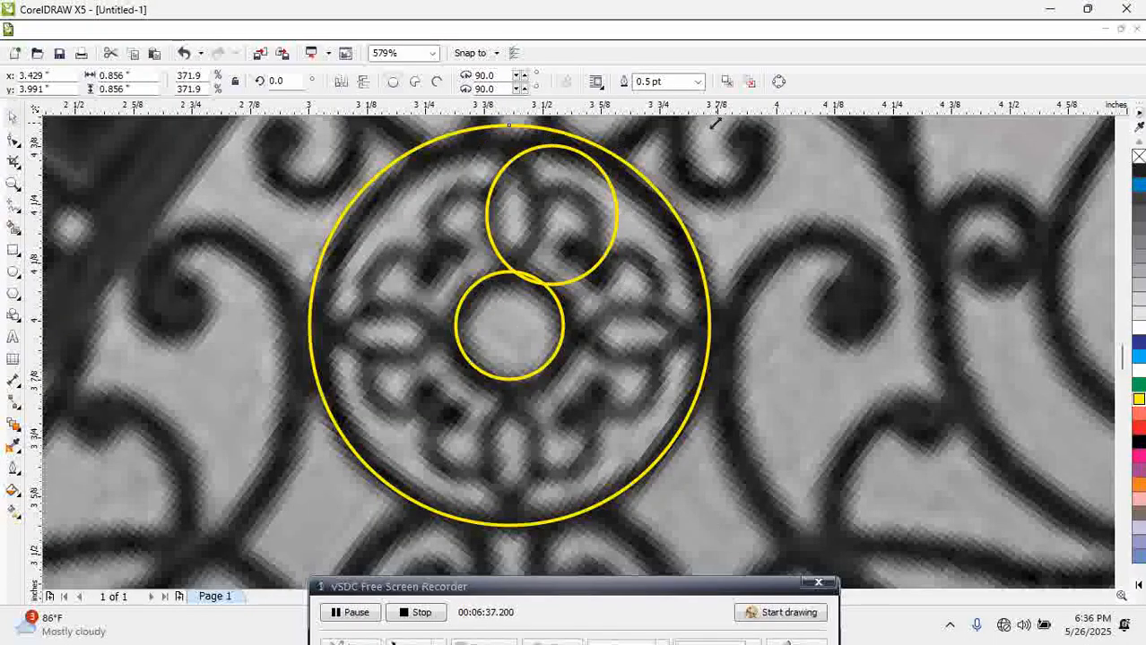
{"action": "left_click_drag", "start_coordinate": [714, 119], "coordinate": [702, 131]}
Duplicate the small ellipse to its left so the two overlap at the upper petal, and align their centers horizontally
{"action": "left_click_drag", "start_coordinate": [561, 223], "coordinate": [481, 212]}
{"action": "right_click", "coordinate": [481, 212]}
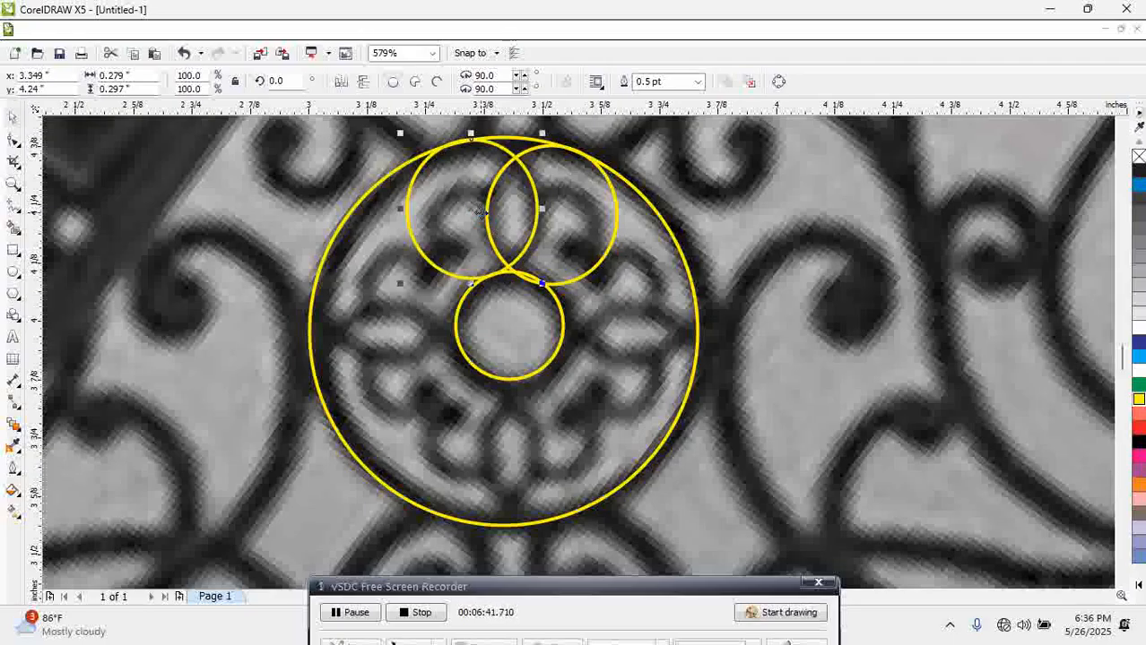
{"action": "left_click", "coordinate": [548, 156], "text": "shift"}
{"action": "key", "text": "e"}
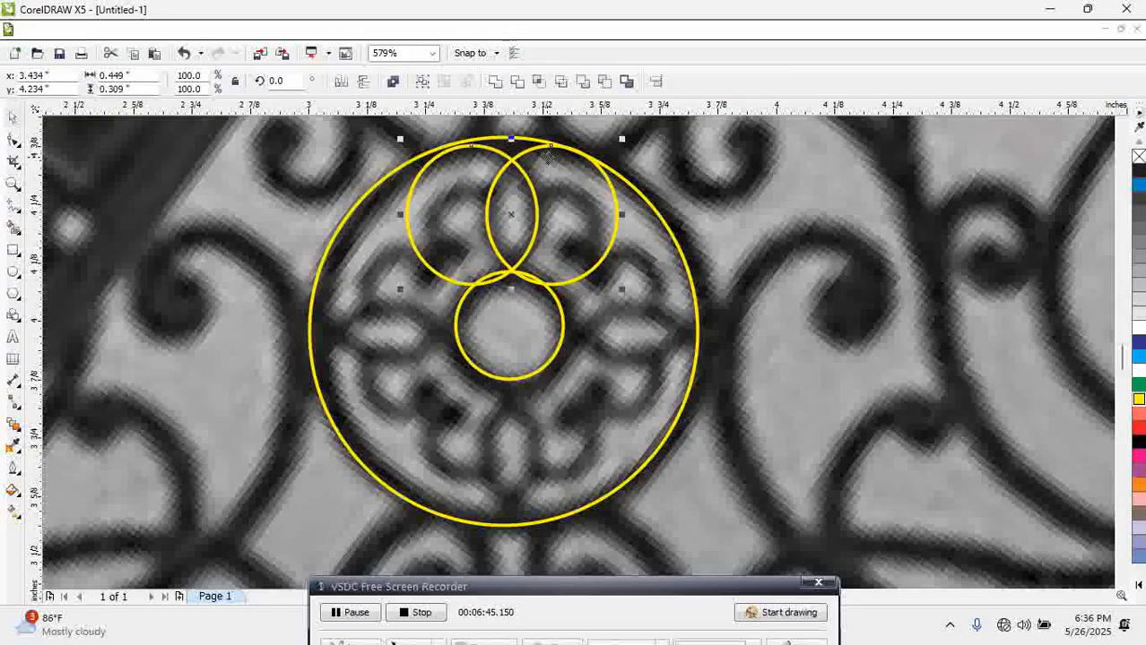
{"action": "left_click", "coordinate": [681, 195]}
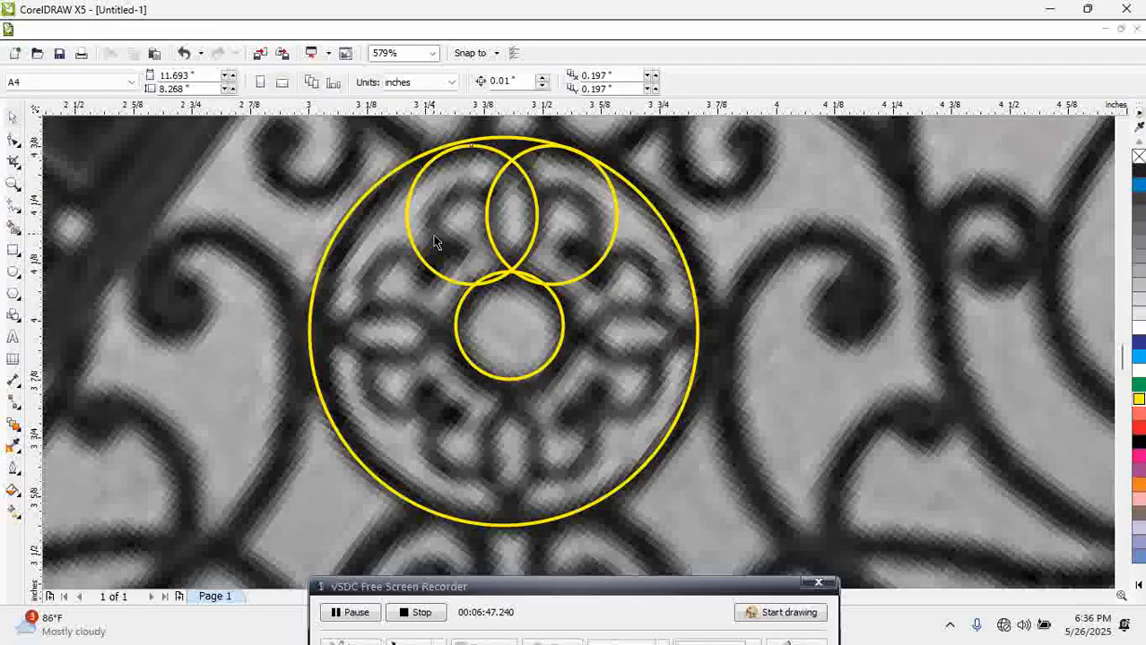
Intersect the two overlapping ellipses to create the rosette's upper petal shape
{"action": "left_click", "coordinate": [433, 238]}
{"action": "left_click", "coordinate": [585, 186], "text": "shift"}
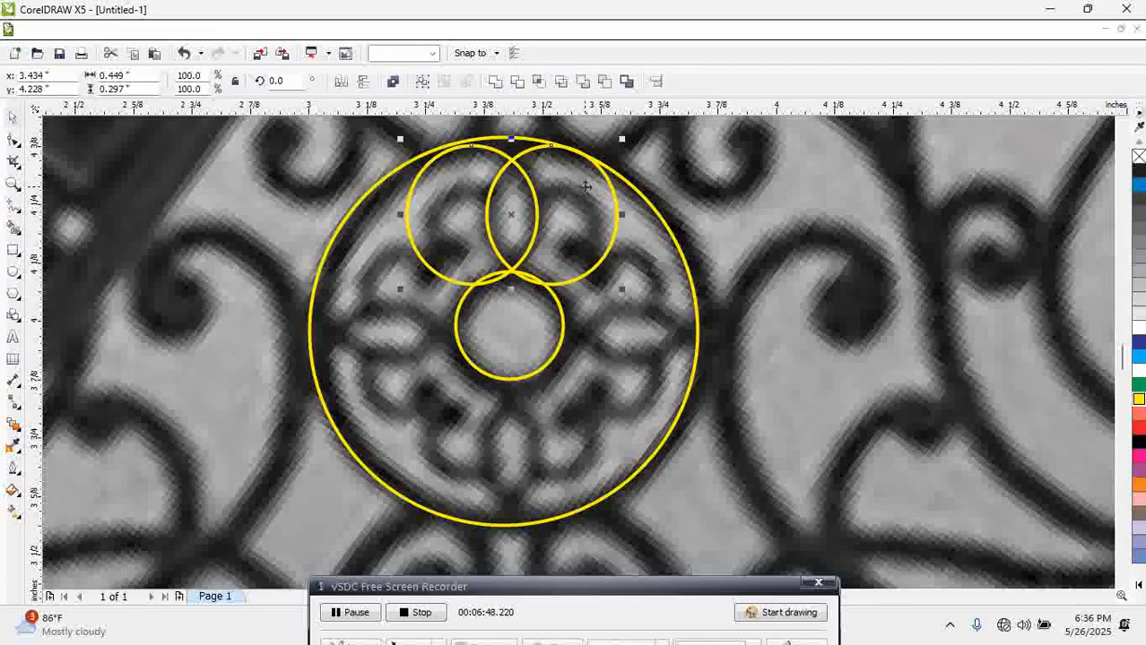
{"action": "left_click", "coordinate": [537, 83]}
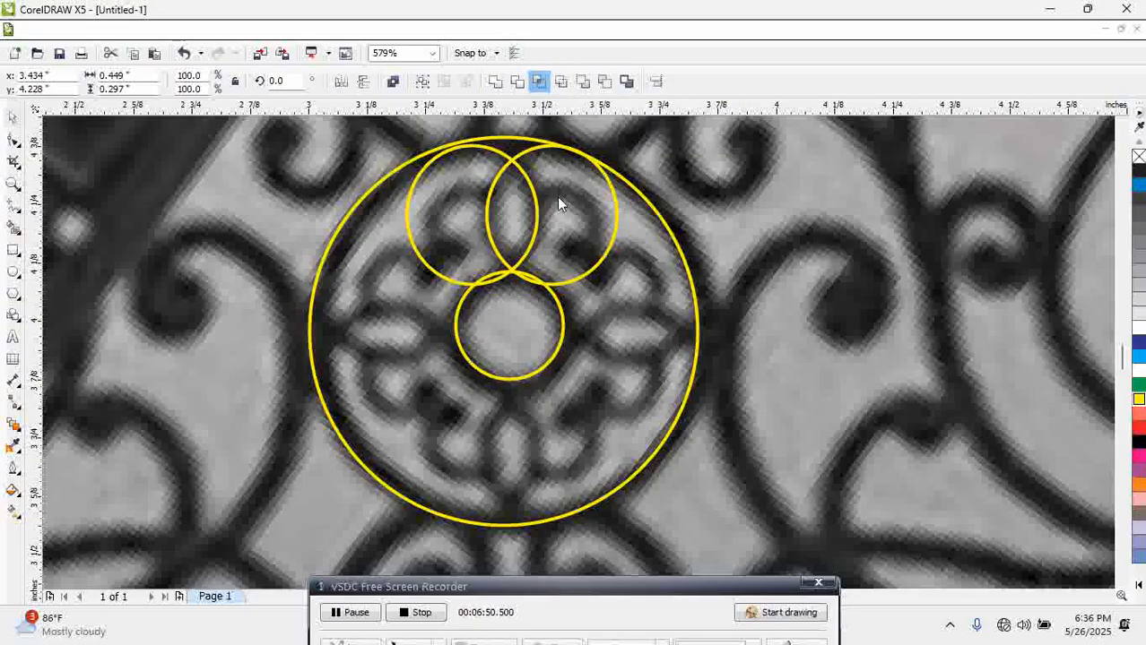
{"action": "left_click", "coordinate": [567, 239]}
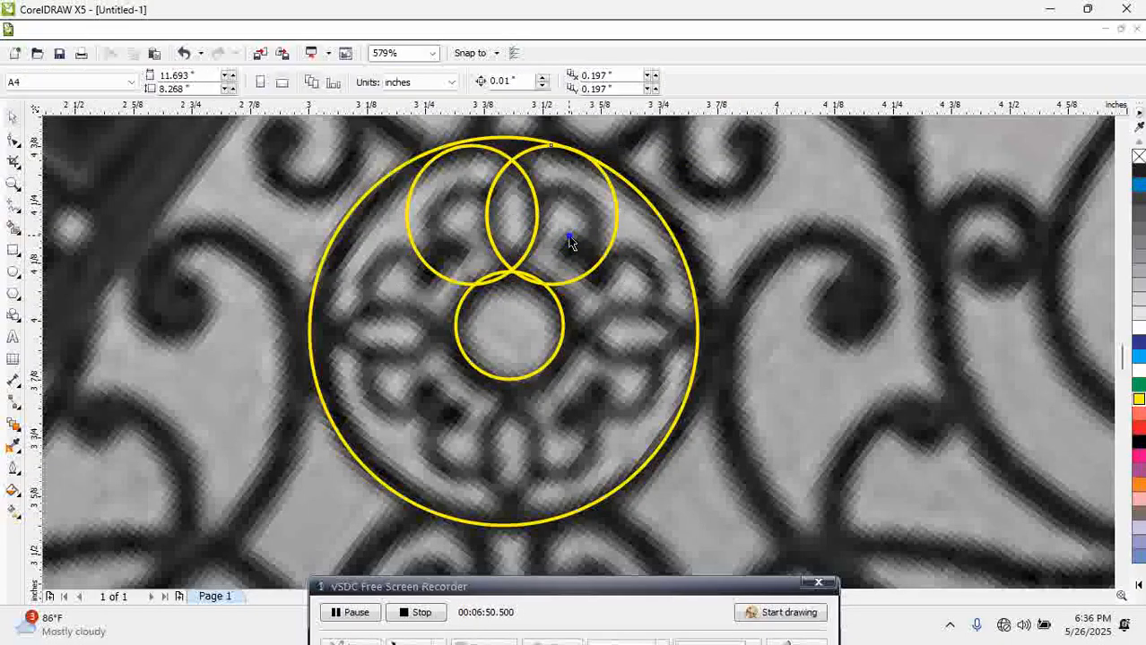
Delete the two overlapping construction ellipses, leaving only the intersected petal shape
{"action": "key", "text": "Delete"}
{"action": "left_click", "coordinate": [411, 222]}
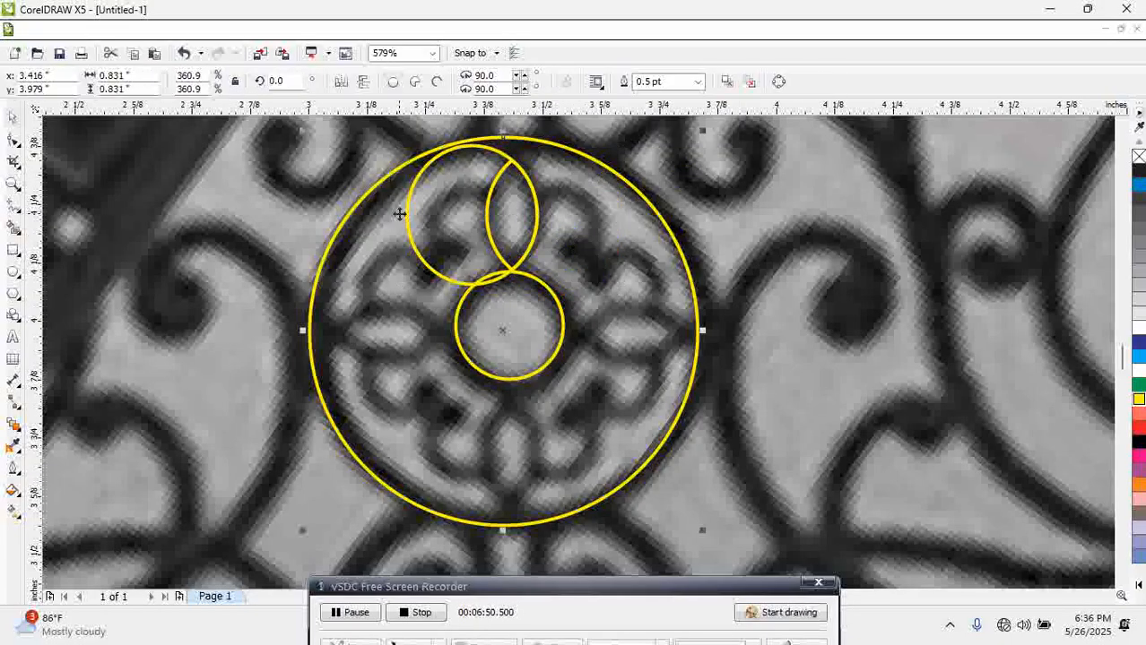
{"action": "key", "text": "Delete"}
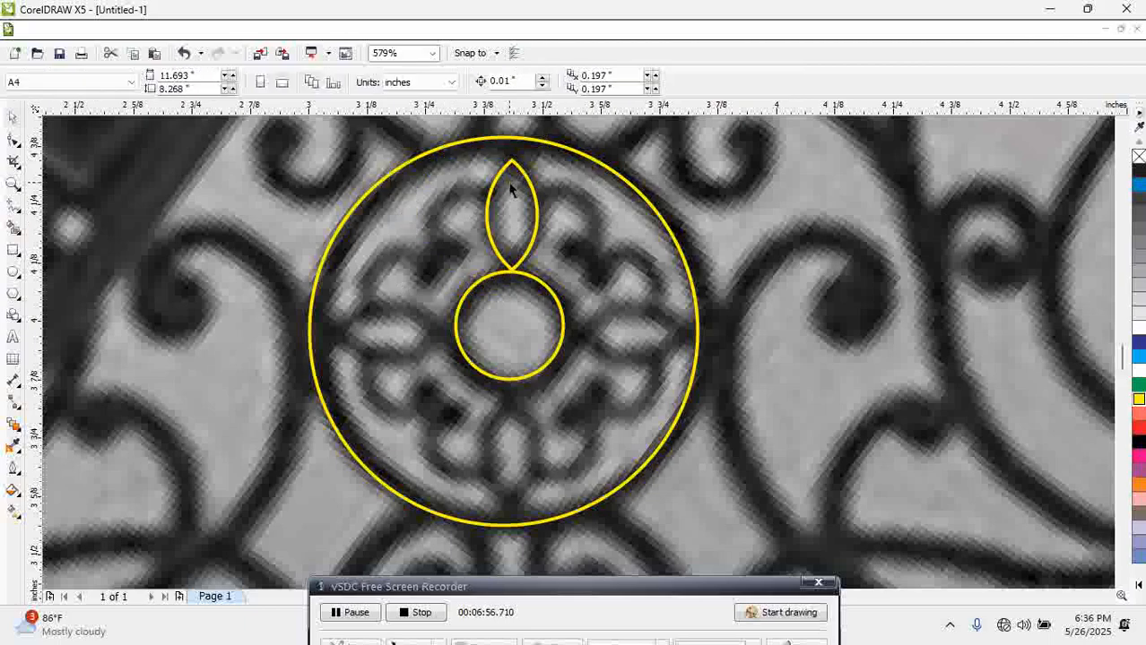
Scale the upper petal proportionally to about 0.105 by 0.228 inches and fit it between the hub circle and outer ring
{"action": "left_click", "coordinate": [505, 171]}
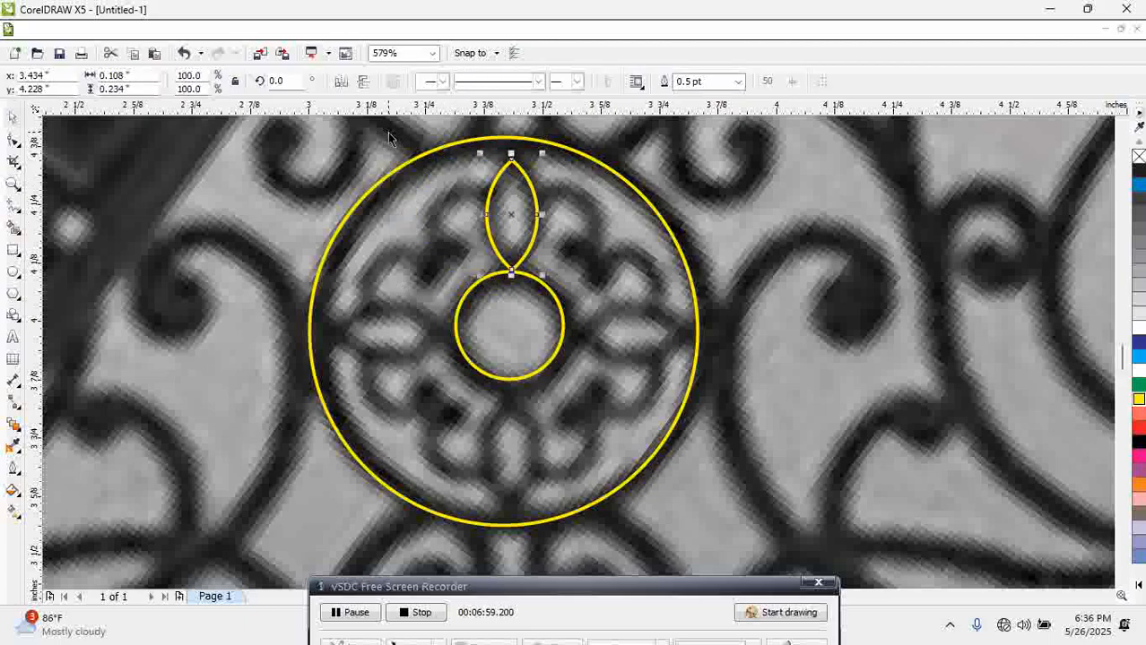
{"action": "left_click_drag", "start_coordinate": [301, 143], "coordinate": [749, 355]}
{"action": "scroll", "coordinate": [591, 169], "scroll_direction": "down", "scroll_amount": 1}
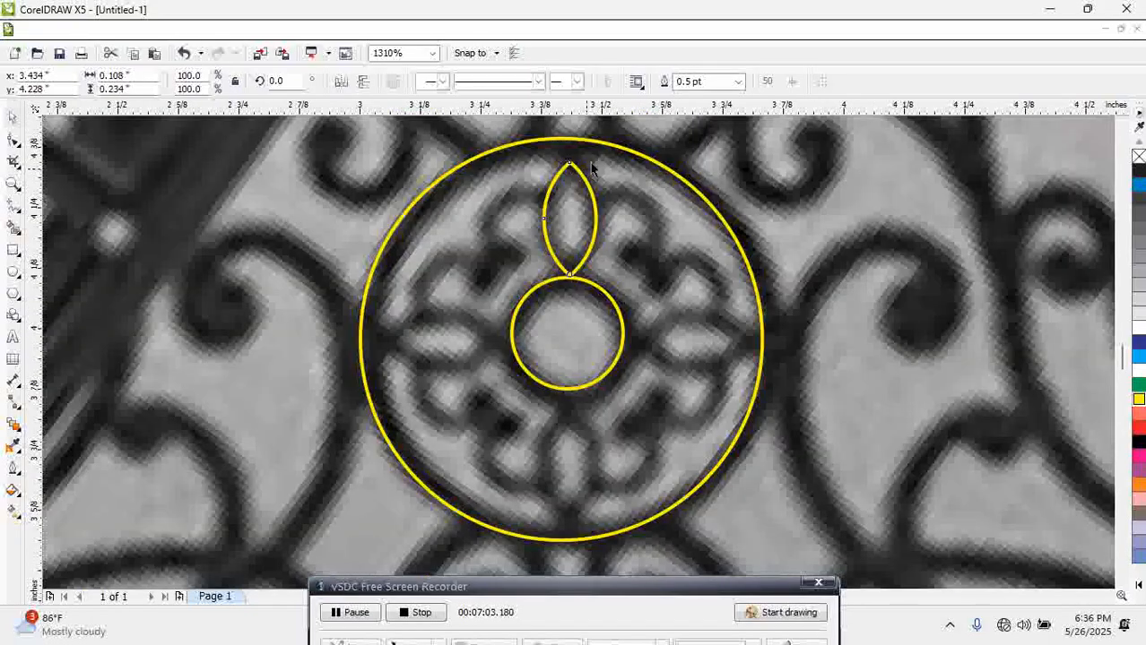
{"action": "left_click_drag", "start_coordinate": [602, 156], "coordinate": [607, 143]}
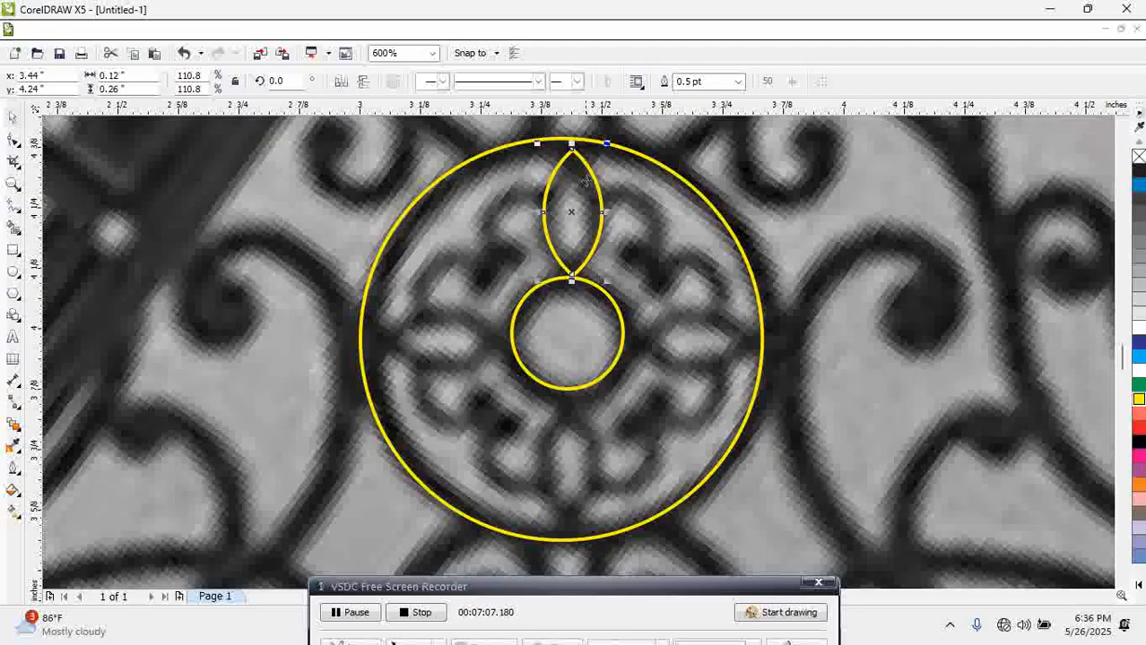
{"action": "left_click_drag", "start_coordinate": [607, 143], "coordinate": [603, 150]}
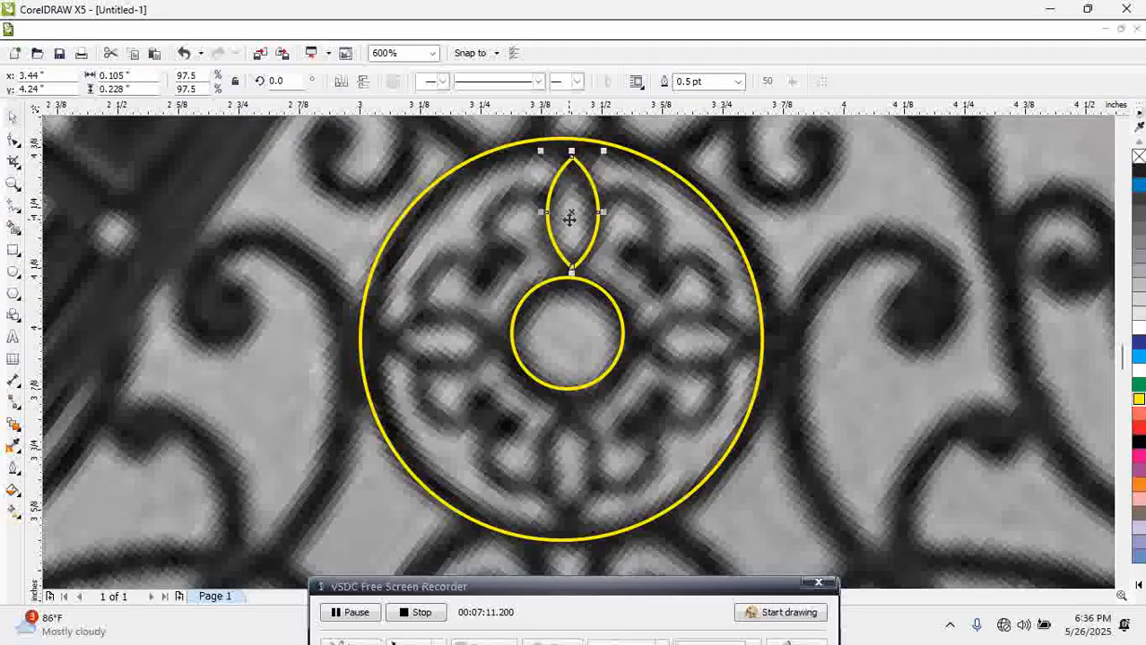
Duplicate the upper petal straight down onto the rosette's lower petal in the photo
{"action": "left_click_drag", "start_coordinate": [570, 215], "coordinate": [566, 473]}
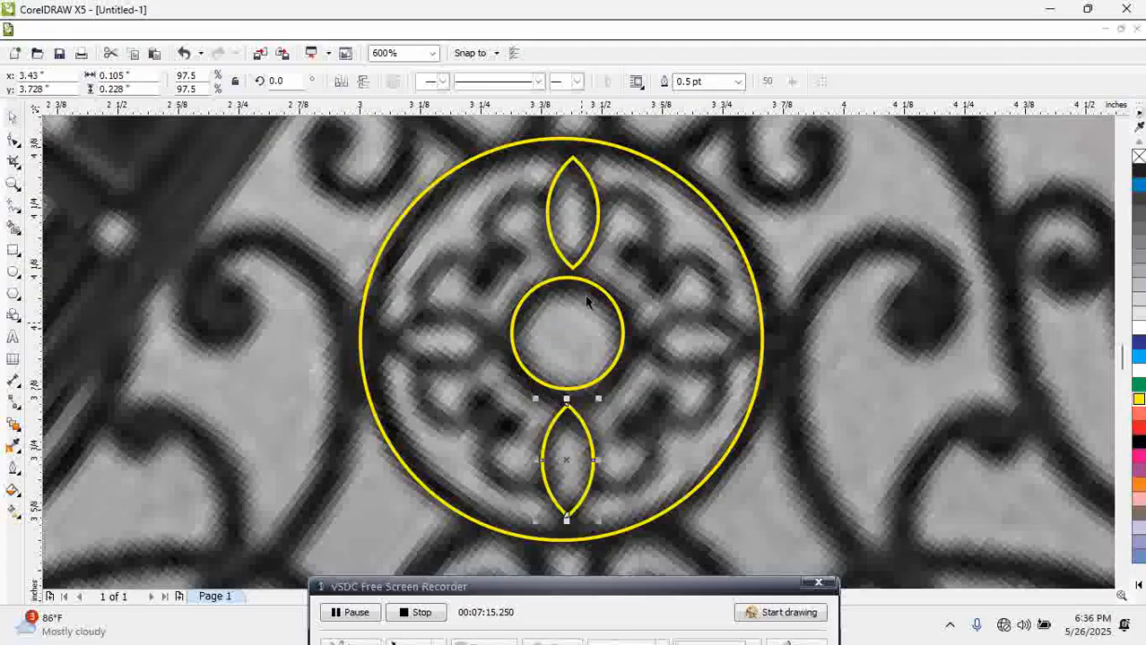
{"action": "left_click", "coordinate": [581, 242], "text": "shift"}
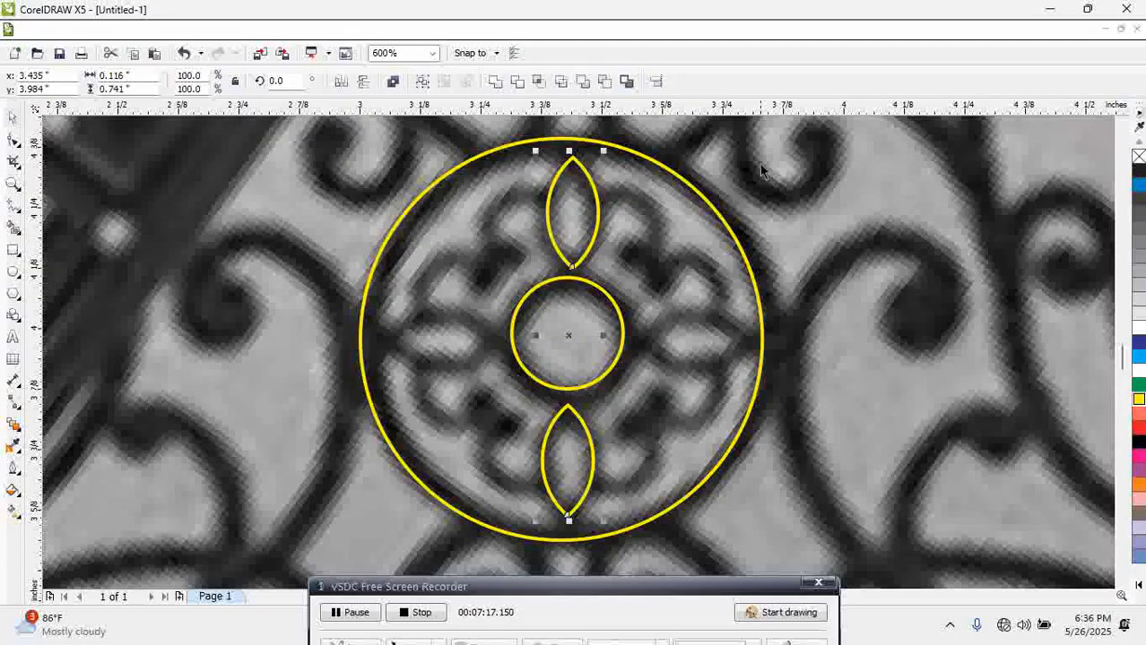
{"action": "key", "text": "Escape"}
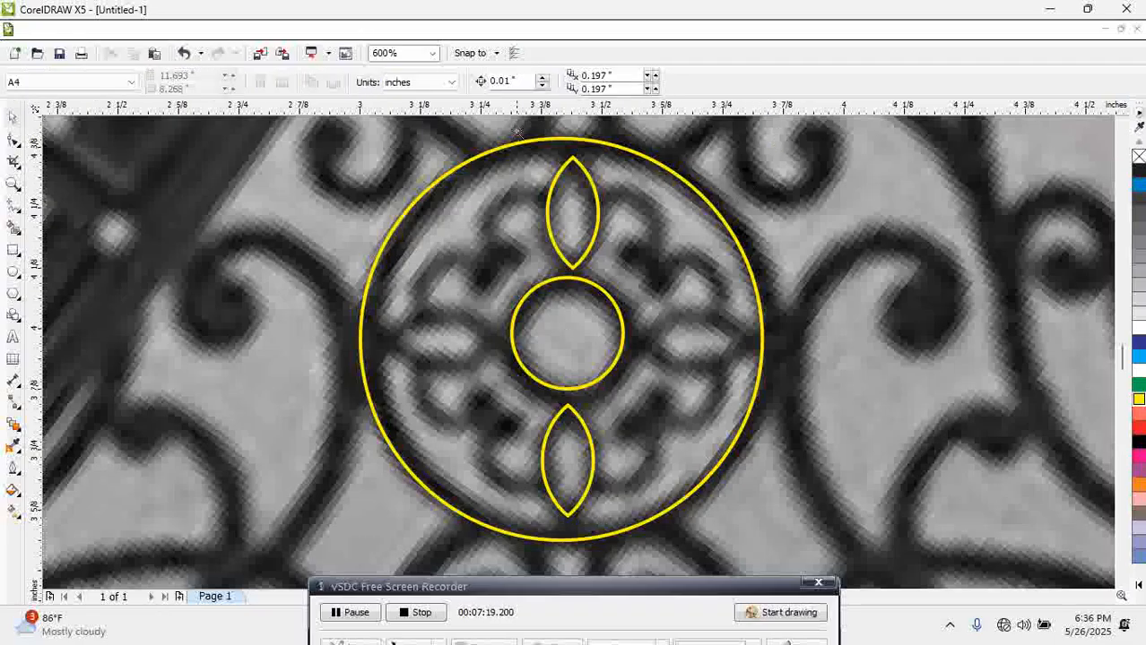
{"action": "left_click_drag", "start_coordinate": [493, 132], "coordinate": [716, 274]}
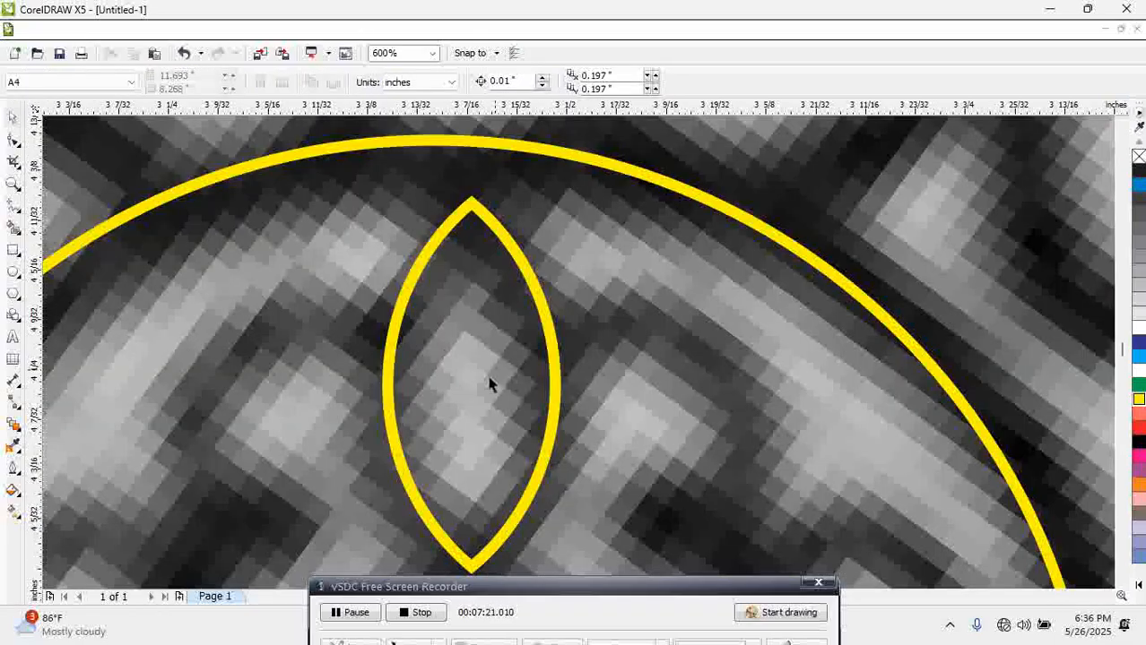
{"action": "scroll", "coordinate": [495, 404], "scroll_direction": "down", "scroll_amount": 3}
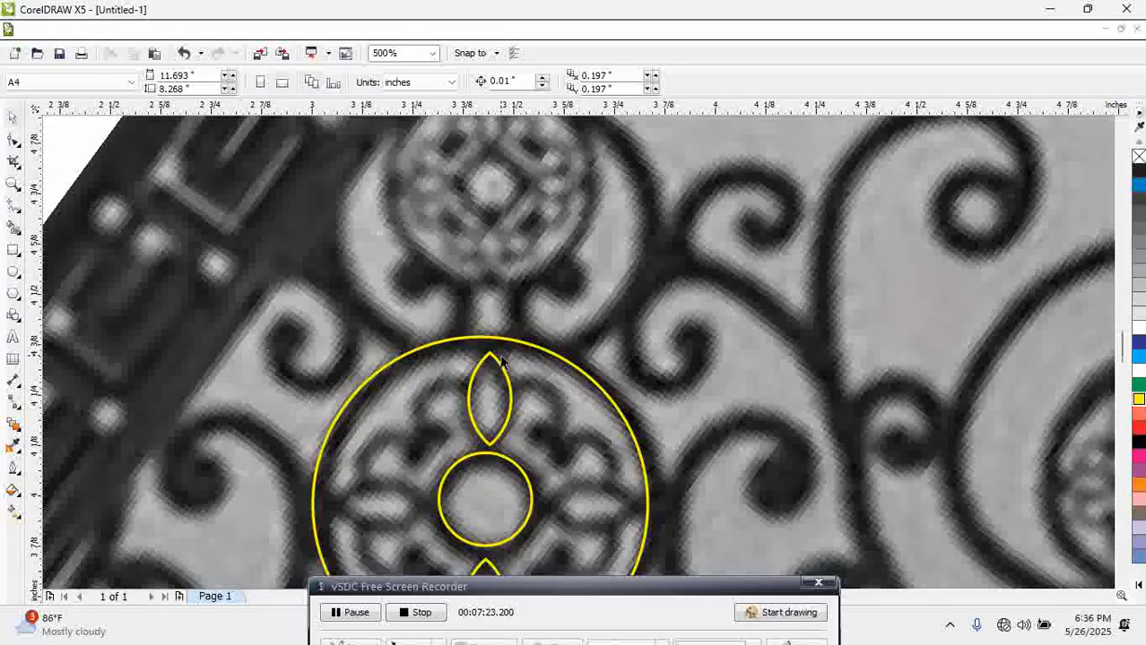
{"action": "left_click_drag", "start_coordinate": [294, 309], "coordinate": [717, 581]}
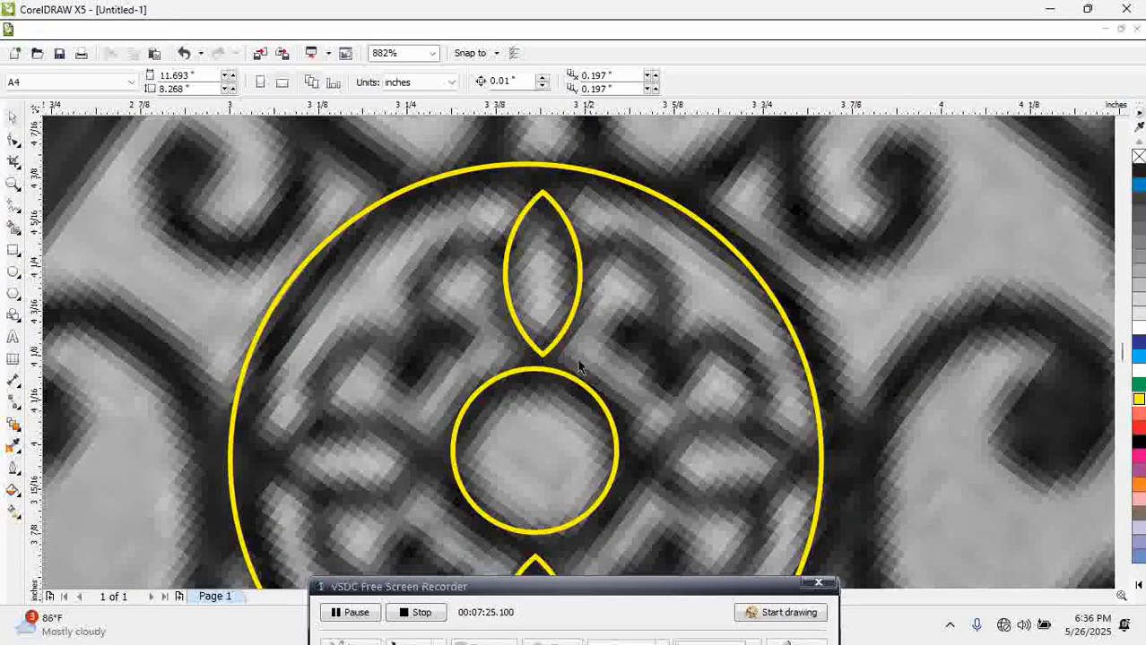
{"action": "left_click_drag", "start_coordinate": [546, 352], "coordinate": [543, 185]}
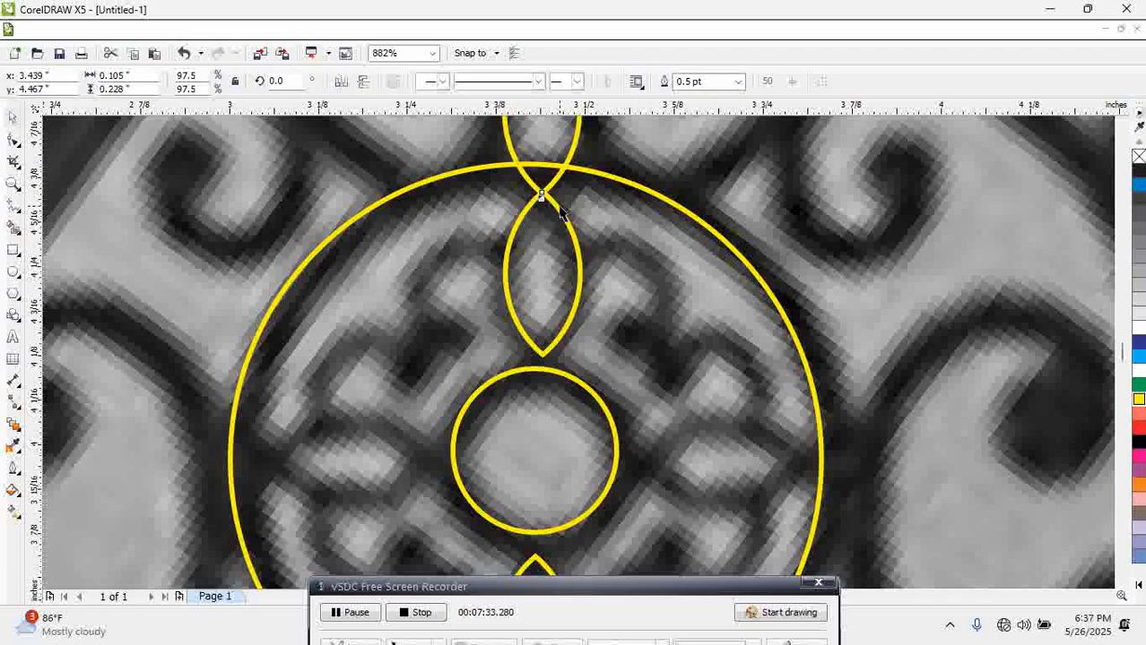
{"action": "key", "text": "Escape"}
{"action": "scroll", "coordinate": [551, 237], "scroll_direction": "down", "scroll_amount": 3}
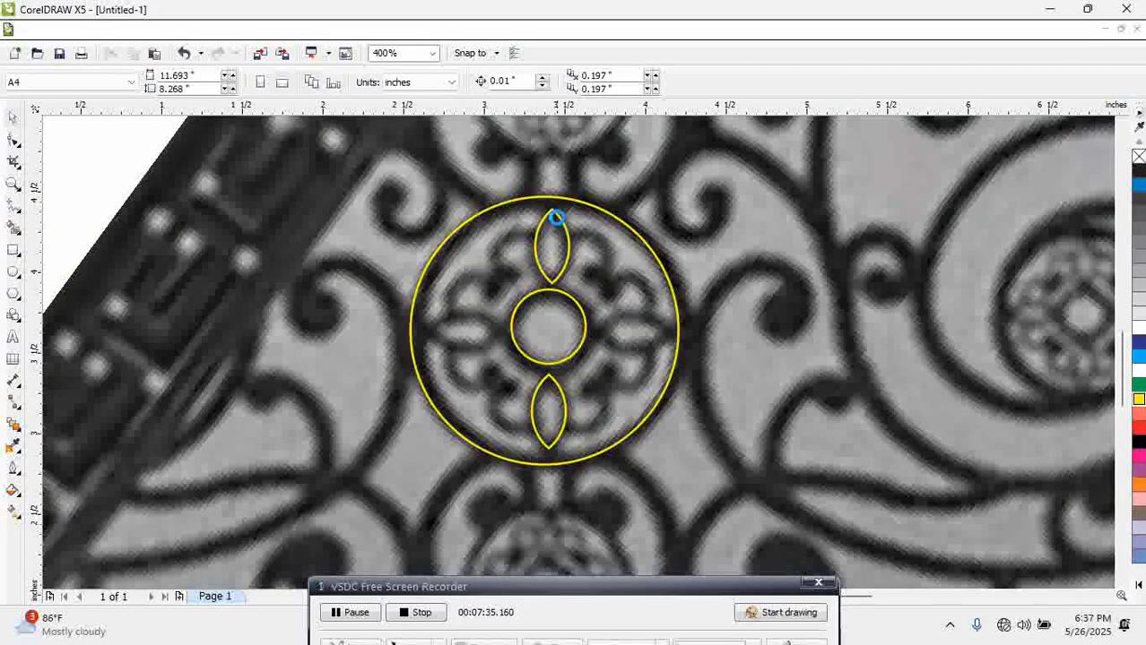
{"action": "scroll", "coordinate": [552, 260], "scroll_direction": "up", "scroll_amount": 2}
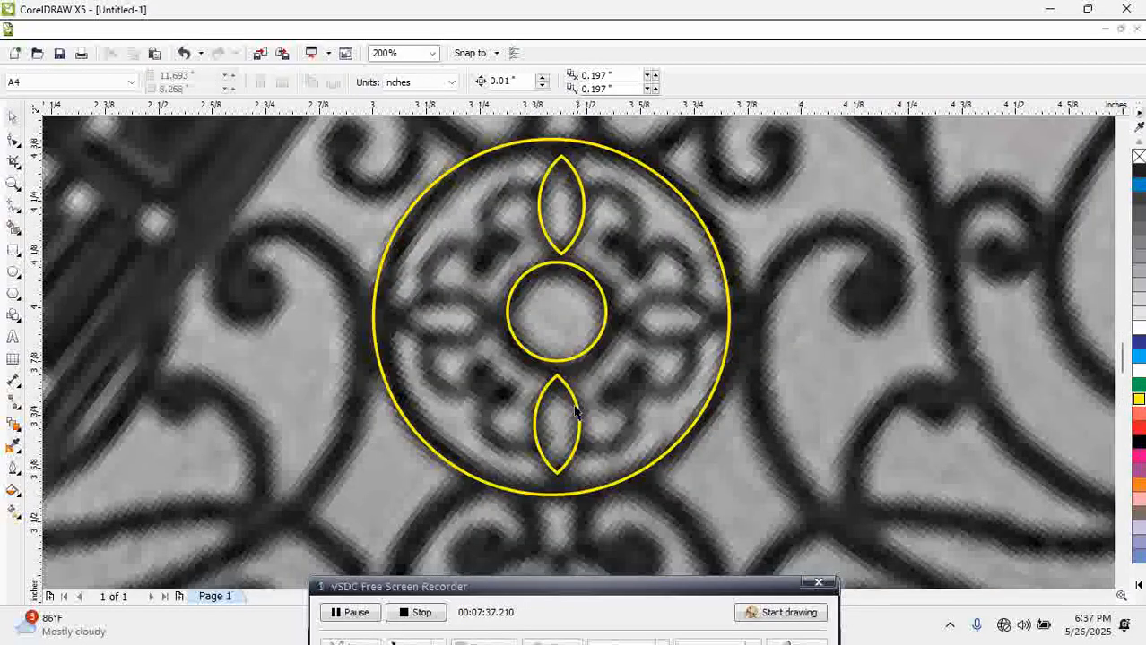
Align the upper and lower petals on a common vertical axis and group them
{"action": "left_click", "coordinate": [571, 423]}
{"action": "left_click", "coordinate": [568, 211]}
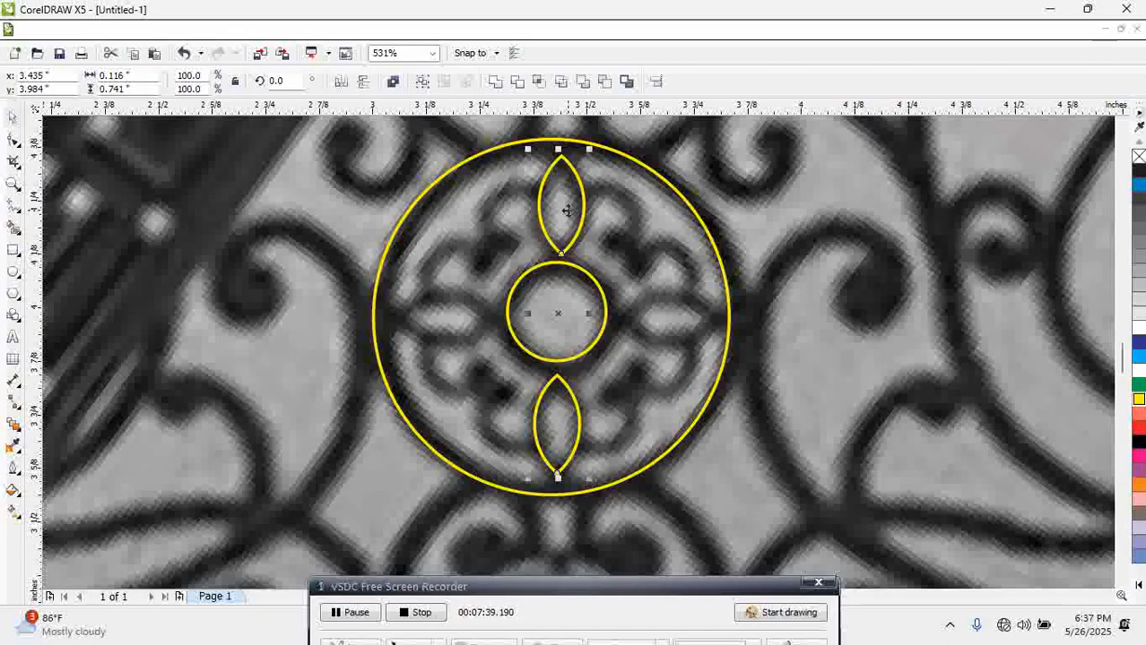
{"action": "key", "text": "c"}
{"action": "key", "text": "ctrl+g"}
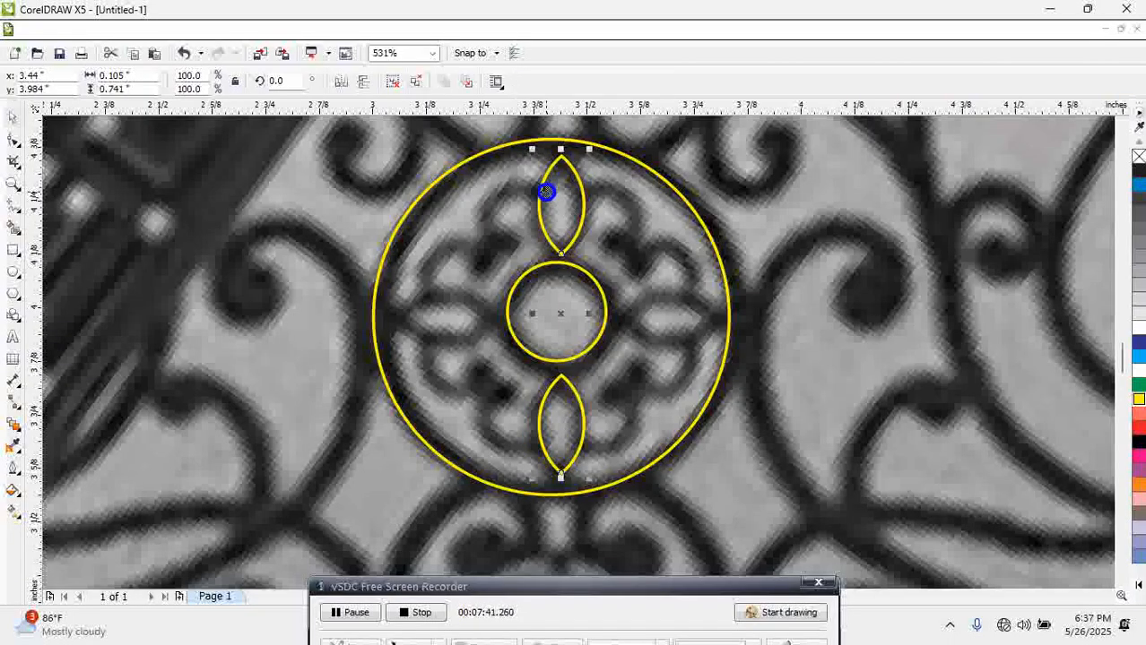
Duplicate the grouped petal pair slightly to its left and rotate the copy 90 degrees to form the side petals
{"action": "left_click_drag", "start_coordinate": [547, 192], "coordinate": [529, 194]}
{"action": "right_click", "coordinate": [529, 193]}
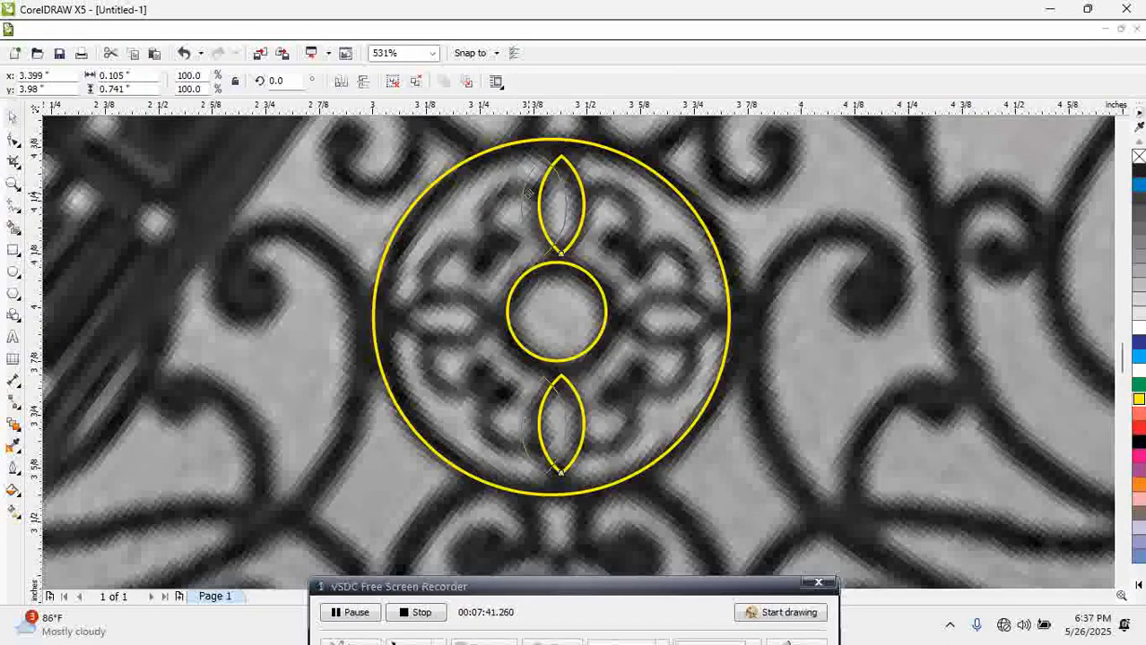
{"action": "double_click", "coordinate": [276, 80]}
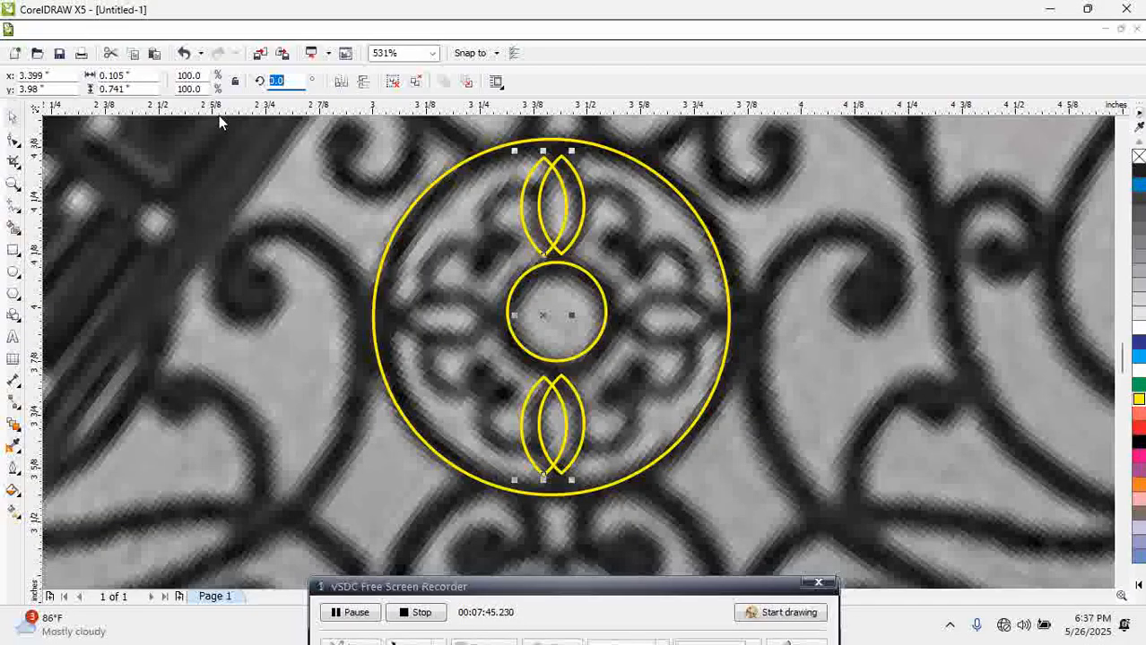
{"action": "type", "text": "90"}
{"action": "key", "text": "Return"}
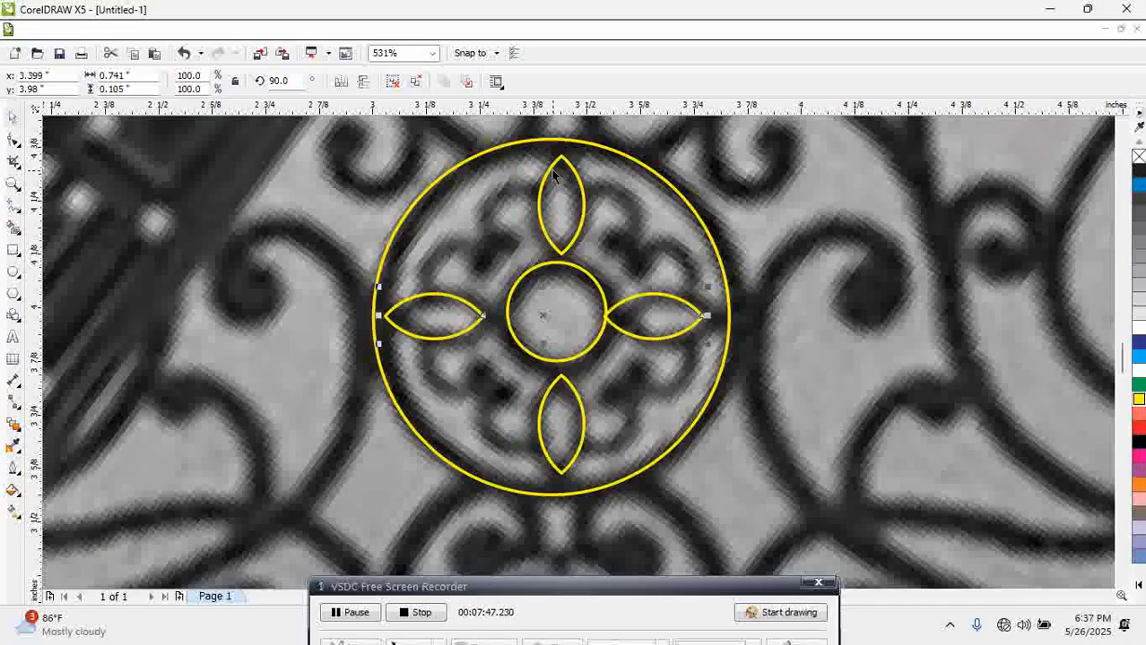
Center the side petal pair on the vertical pair as one group, and center the hub circle on the four petals
{"action": "left_click", "coordinate": [551, 179], "text": "shift"}
{"action": "key", "text": "c"}
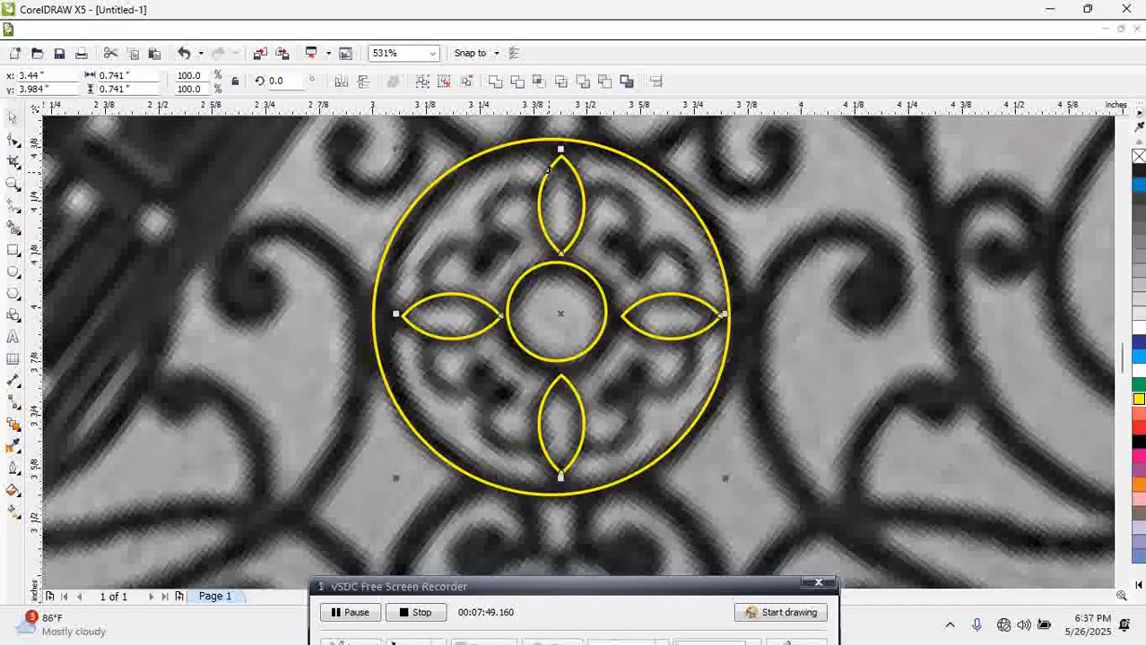
{"action": "key", "text": "e"}
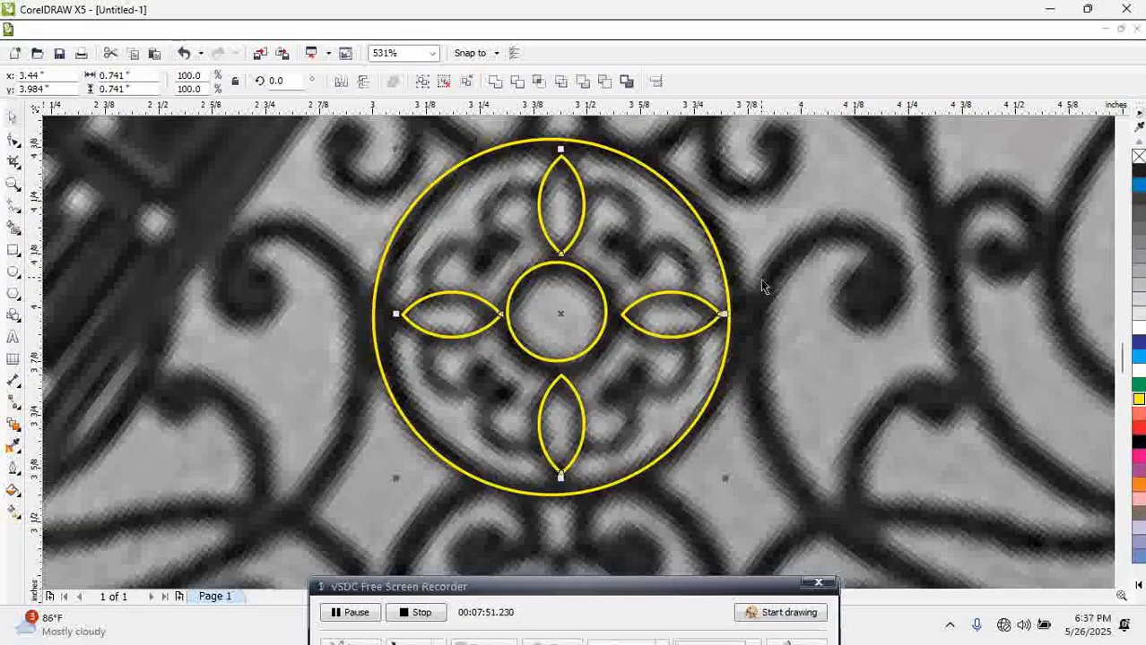
{"action": "key", "text": "ctrl+g"}
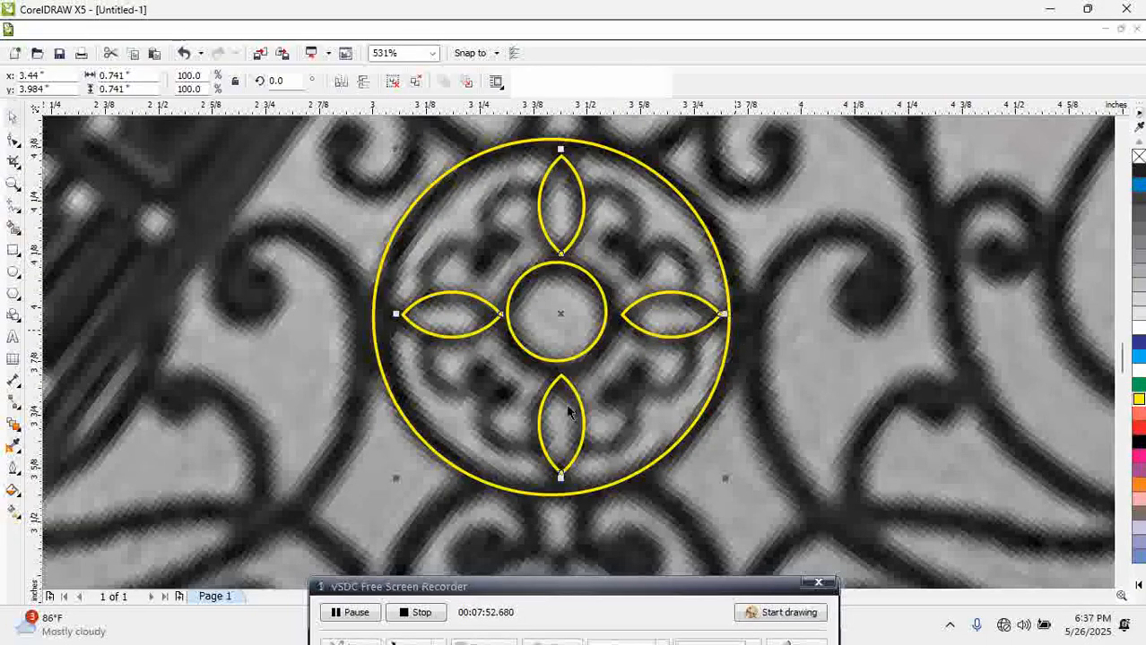
{"action": "left_click", "coordinate": [526, 281], "text": "shift"}
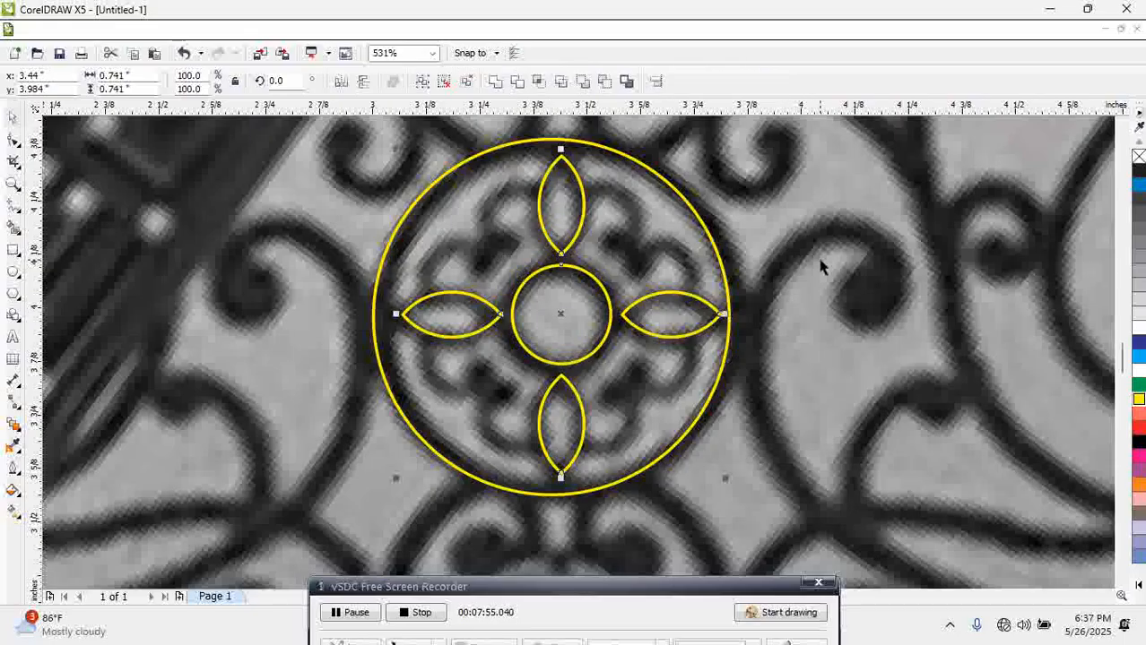
{"action": "left_click", "coordinate": [792, 291]}
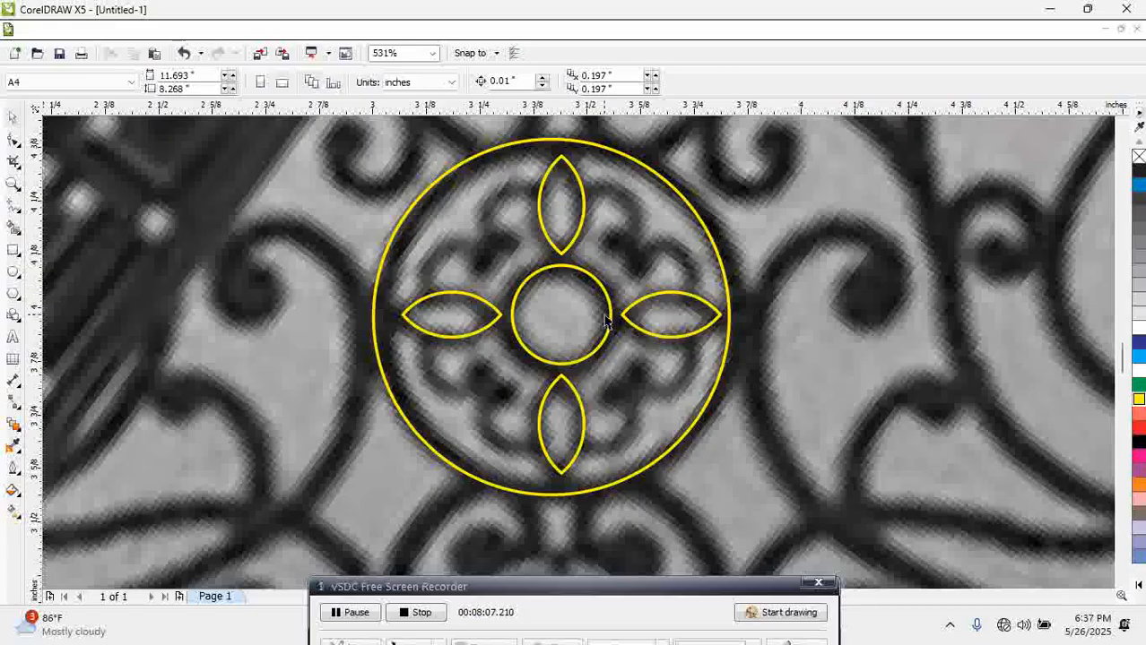
Draw a circle about 0.188 inches across over the scroll just left of the upper petal
{"action": "left_click", "coordinate": [14, 272]}
{"action": "left_click_drag", "start_coordinate": [524, 225], "coordinate": [567, 269]}
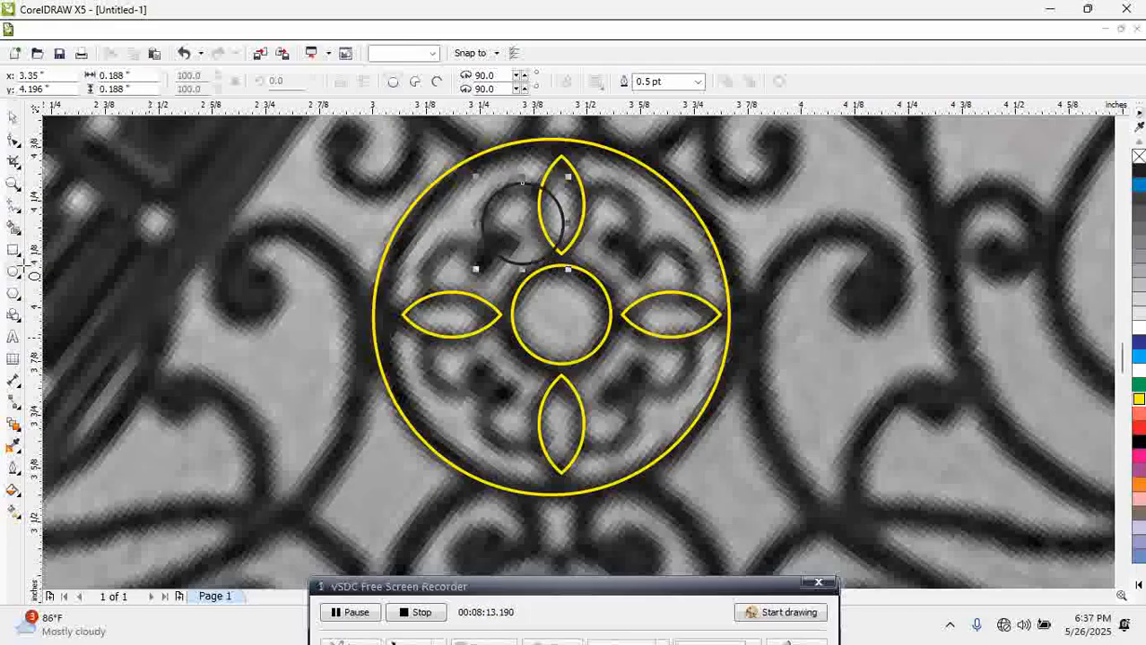
{"action": "left_click", "coordinate": [14, 117]}
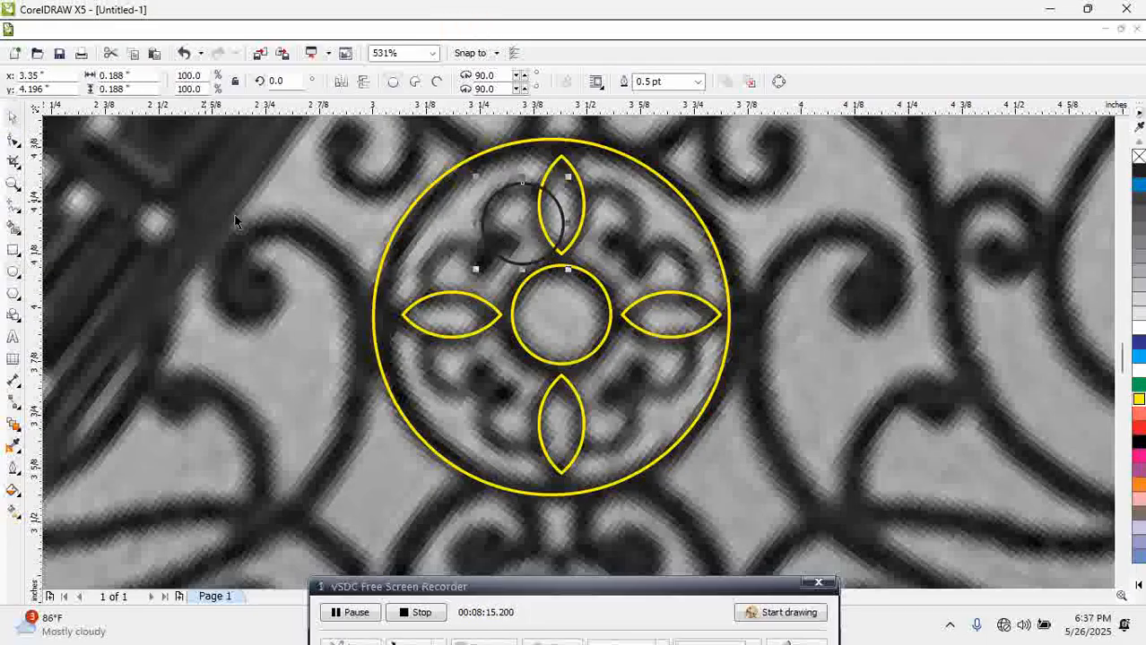
{"action": "left_click", "coordinate": [236, 218]}
Duplicate the scroll circle to the right side of the upper petal so the two circles slightly overlap
{"action": "left_click_drag", "start_coordinate": [517, 226], "coordinate": [594, 228]}
{"action": "right_click", "coordinate": [594, 228]}
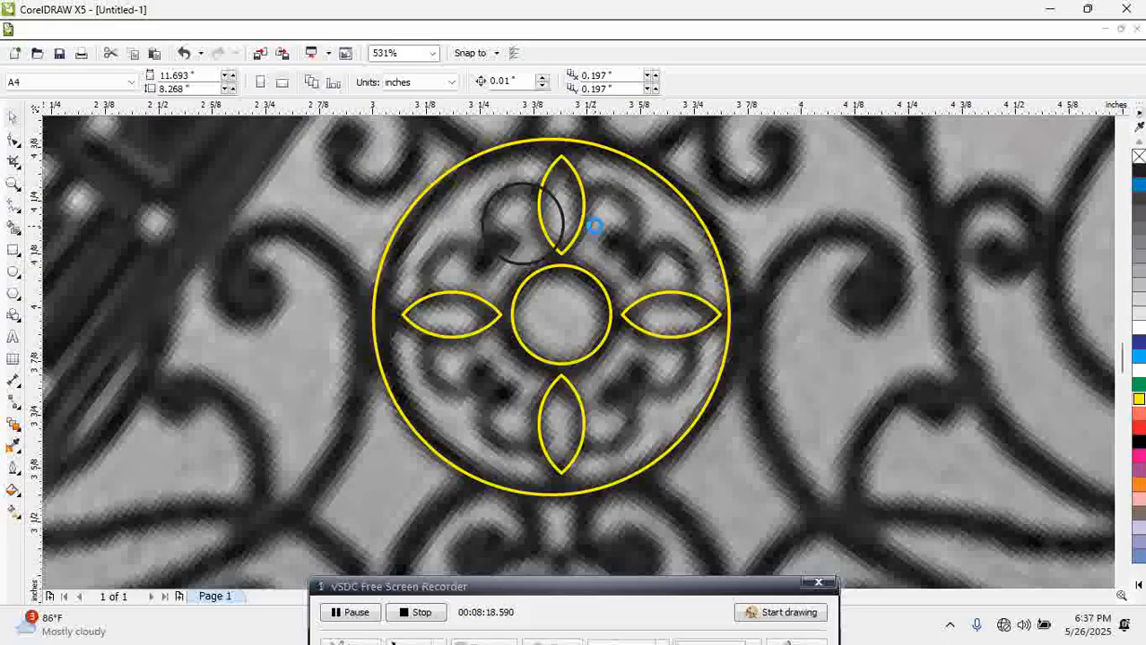
{"action": "left_click", "coordinate": [516, 224], "text": "shift"}
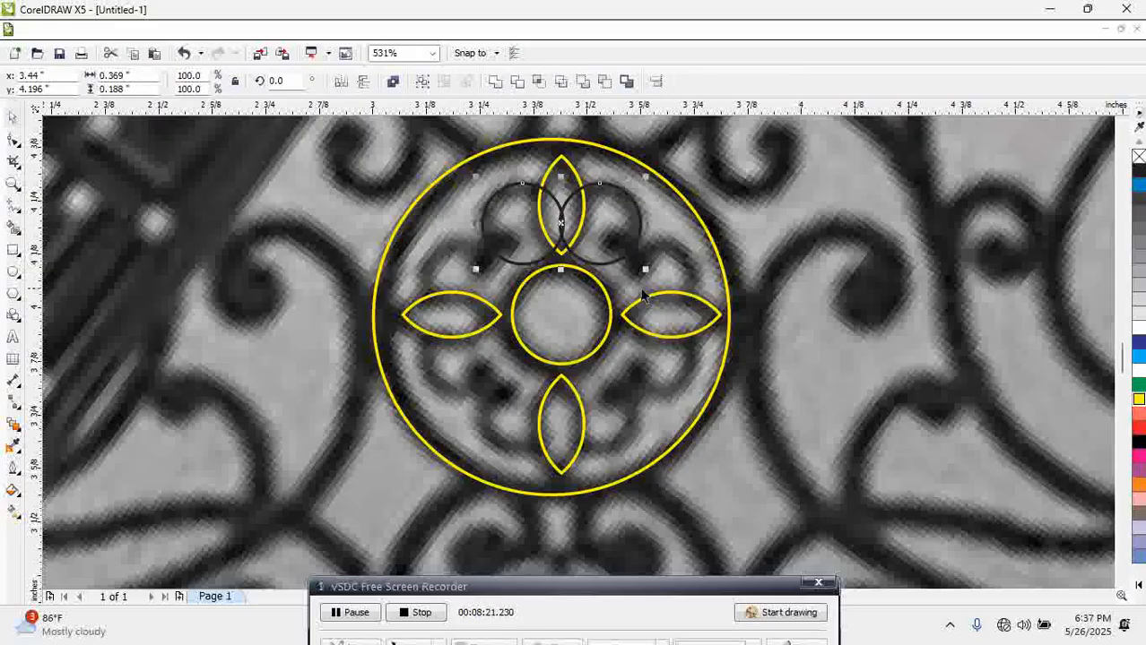
{"action": "left_click", "coordinate": [776, 208]}
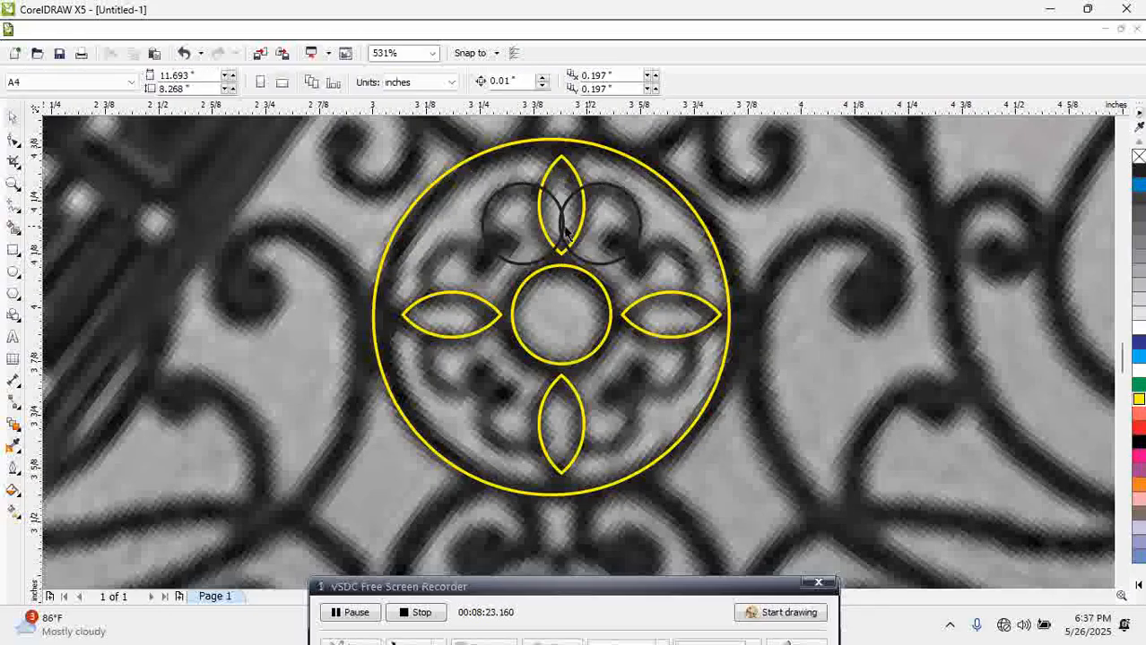
Weld the two overlapping scroll circles into a single outline
{"action": "left_click", "coordinate": [524, 225]}
{"action": "left_click", "coordinate": [614, 230], "text": "shift"}
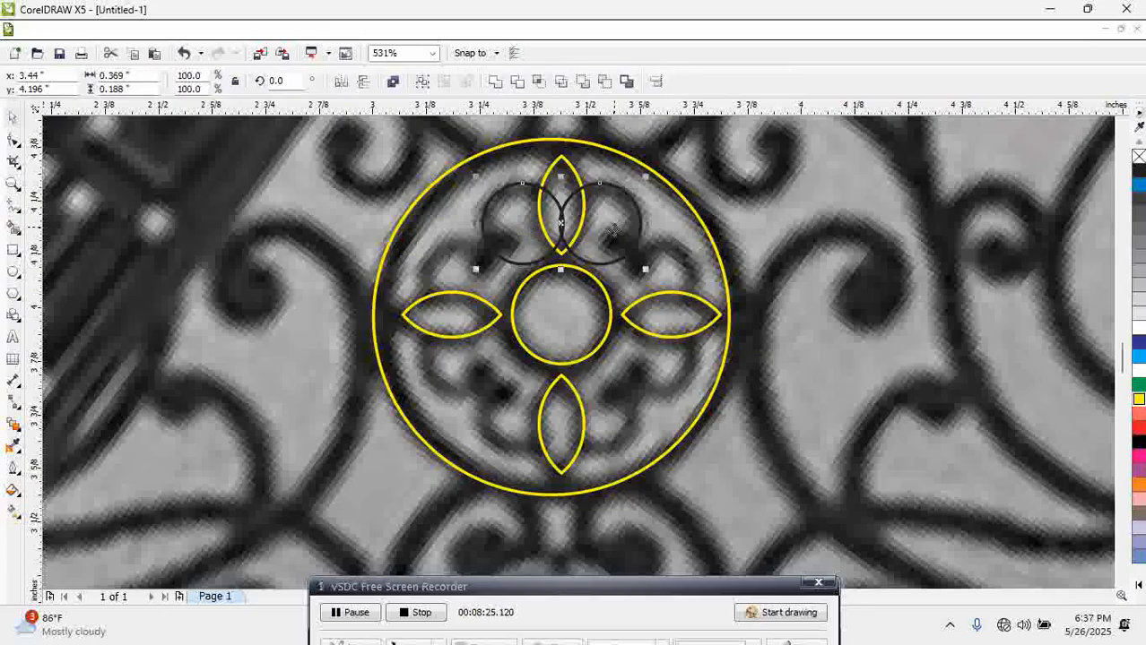
{"action": "left_click", "coordinate": [494, 82]}
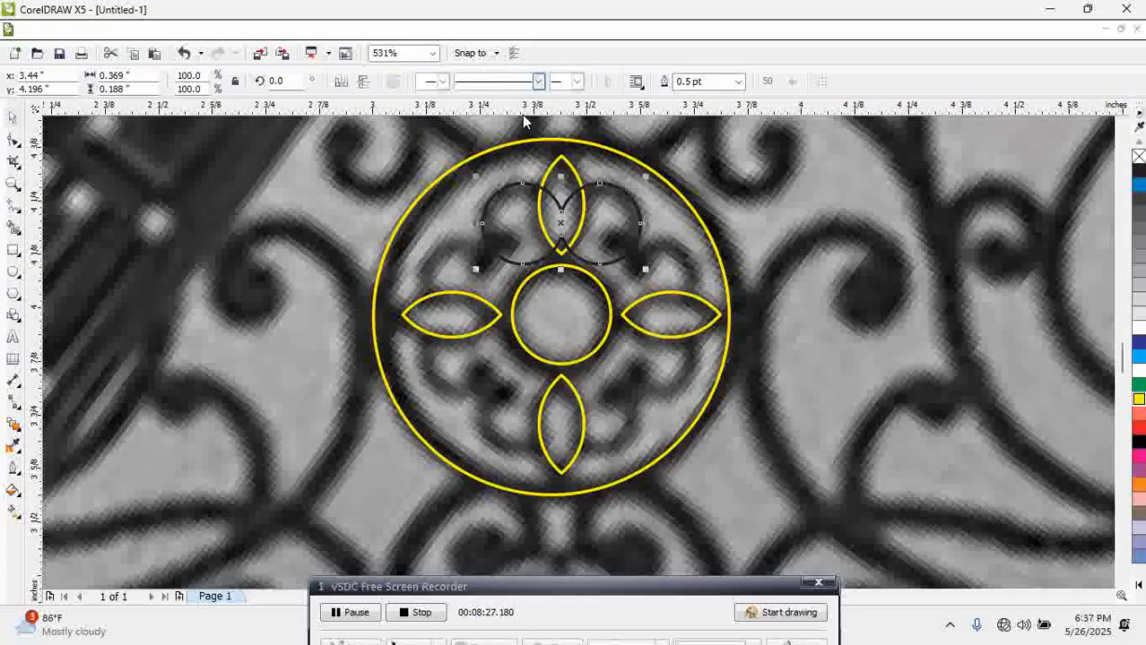
{"action": "left_click", "coordinate": [733, 198]}
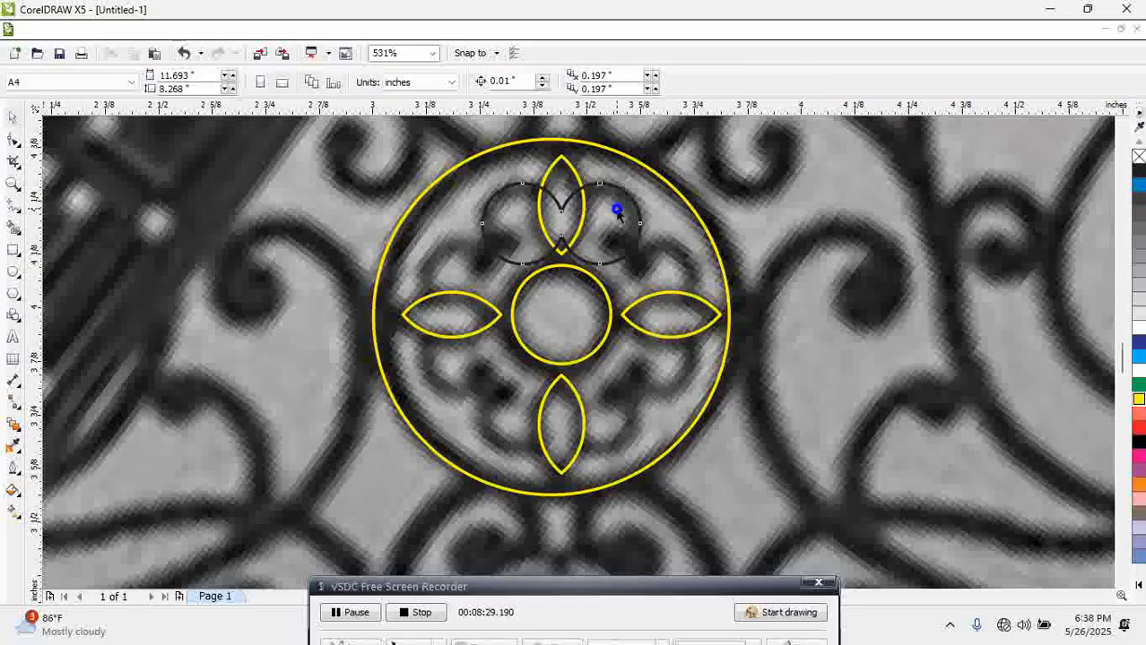
Duplicate the welded scroll shape down over the lower petal and align both shapes on a common vertical axis
{"action": "left_click_drag", "start_coordinate": [617, 210], "coordinate": [556, 413]}
{"action": "left_click", "coordinate": [599, 260], "text": "shift"}
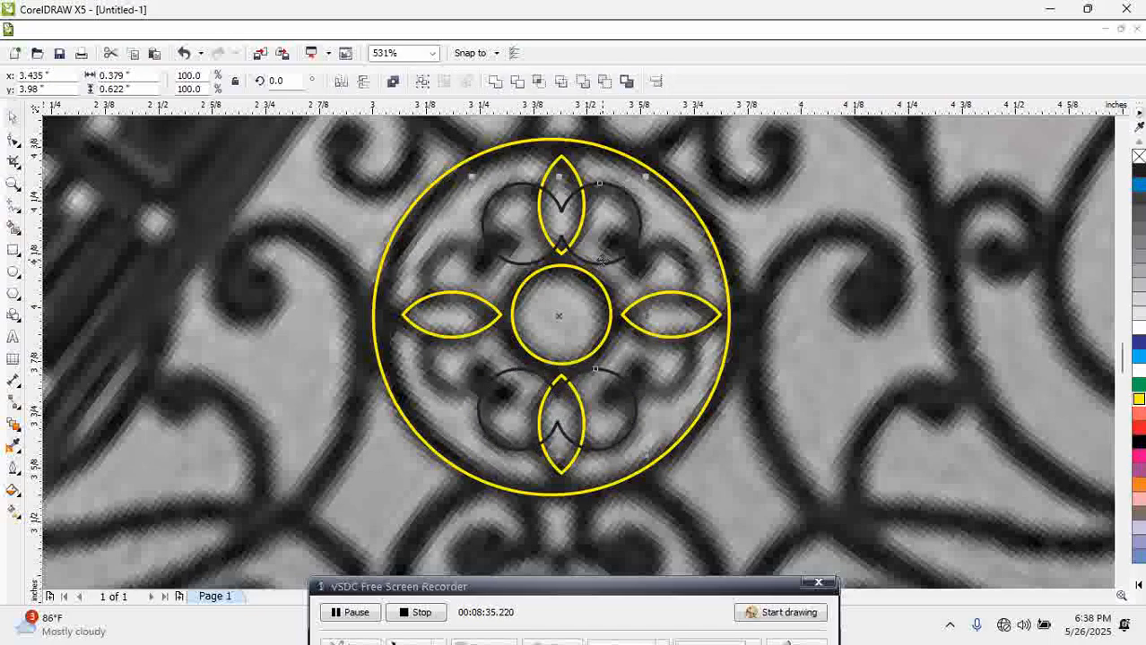
{"action": "key", "text": "c"}
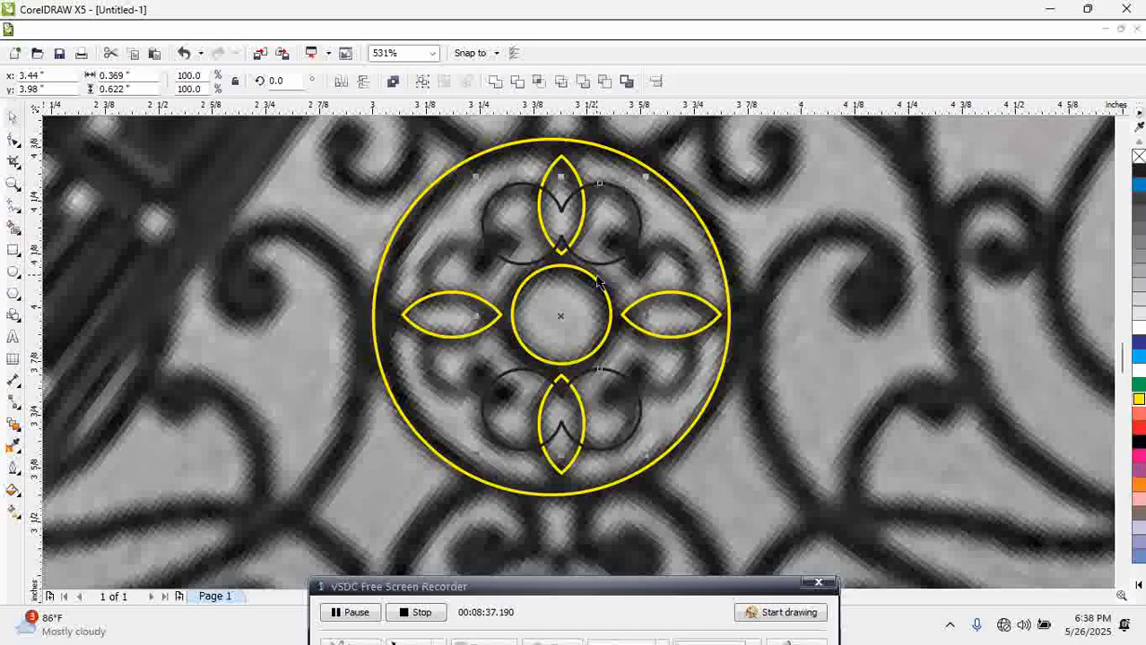
Group the upper and lower scroll shapes and give them a light blue outline
{"action": "key", "text": "ctrl+l"}
{"action": "right_click", "coordinate": [1139, 355]}
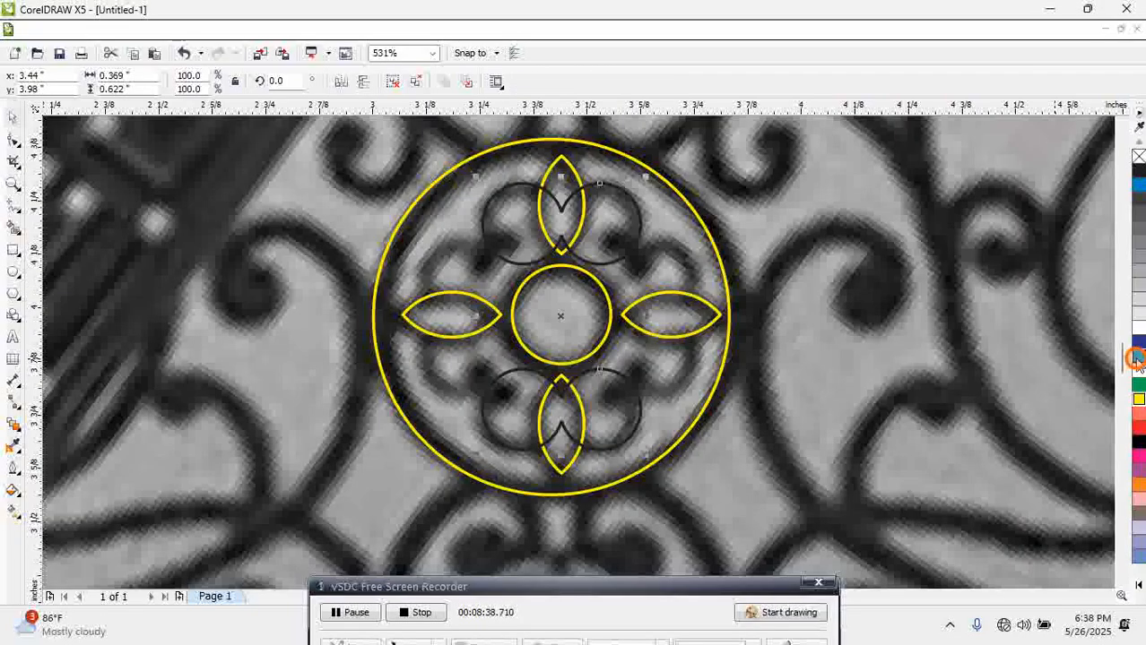
Duplicate the light blue scroll group slightly sideways and rotate the copy by 90 degrees
{"action": "left_click_drag", "start_coordinate": [560, 312], "coordinate": [577, 312]}
{"action": "right_click", "coordinate": [578, 313]}
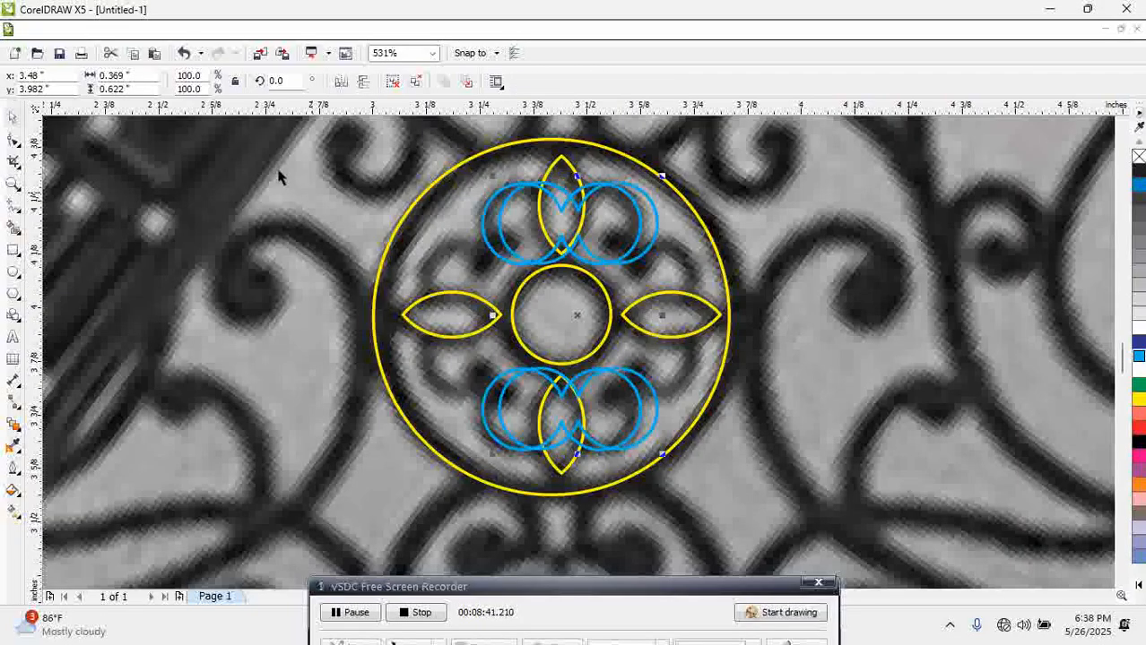
{"action": "left_click", "coordinate": [291, 79]}
{"action": "type", "text": "90"}
{"action": "key", "text": "Return"}
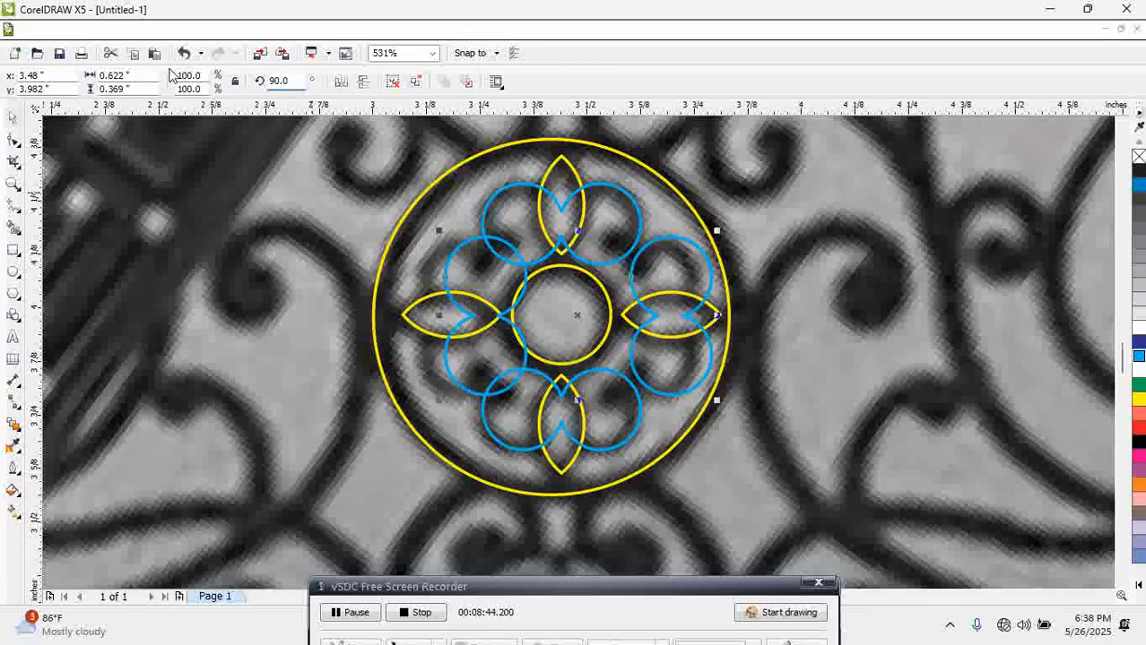
Centre the rotated scroll group on the original group and weld the two together
{"action": "left_click", "coordinate": [496, 195], "text": "shift"}
{"action": "key", "text": "c"}
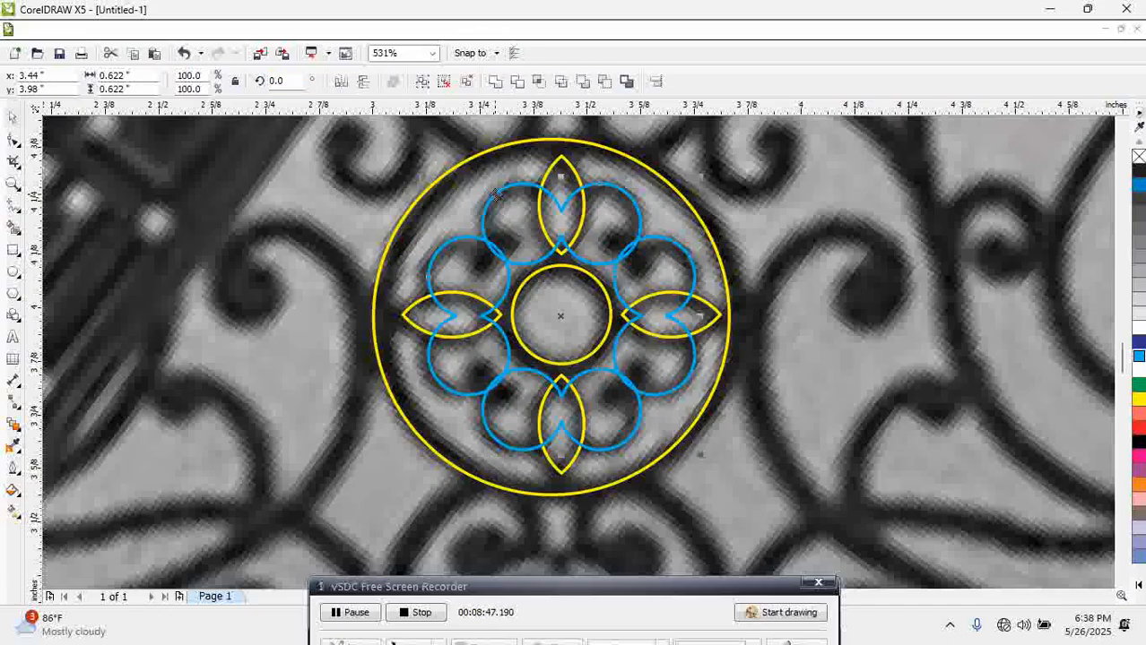
{"action": "left_click", "coordinate": [494, 81]}
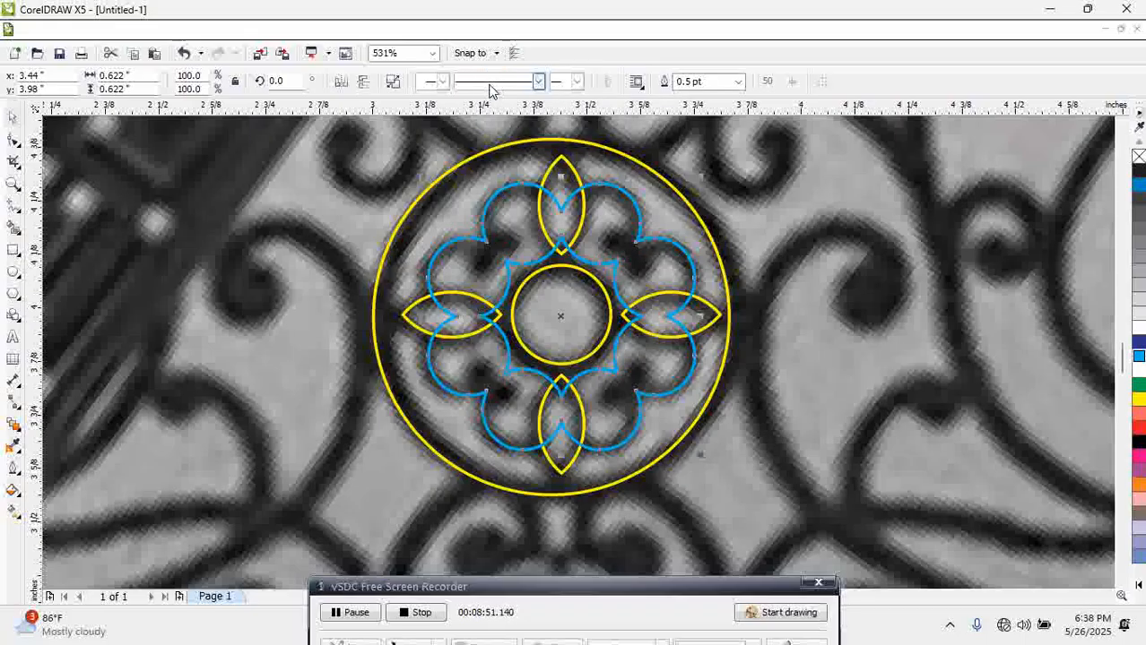
{"action": "key", "text": "Escape"}
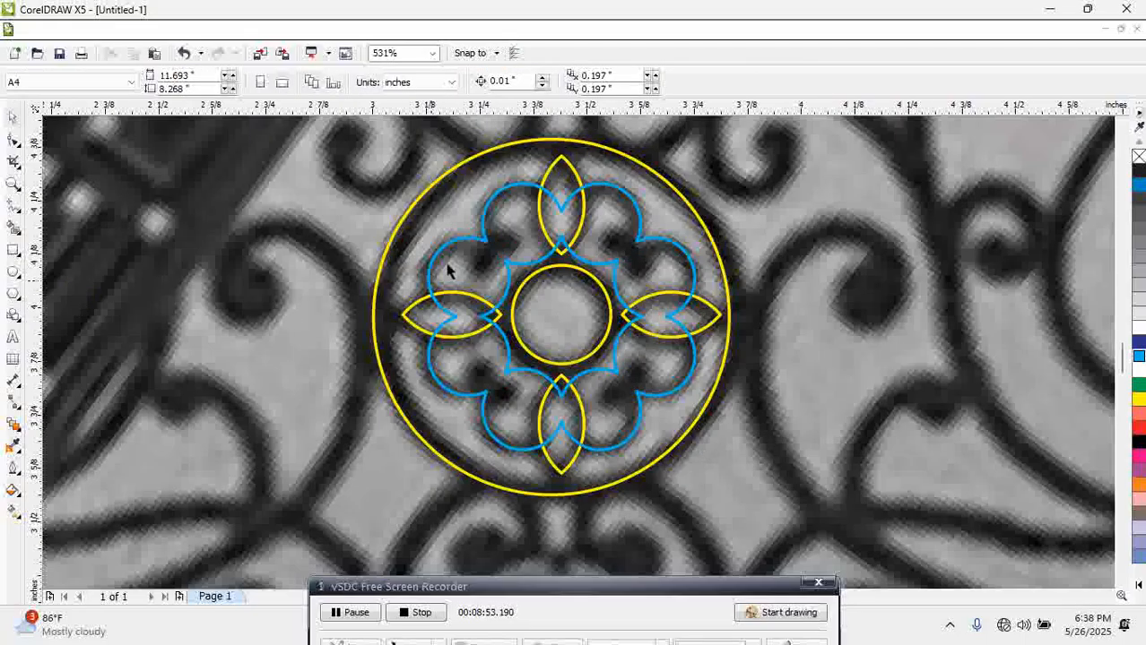
Break the welded scroll curve apart and delete its inner star-shaped outline
{"action": "left_click", "coordinate": [476, 239]}
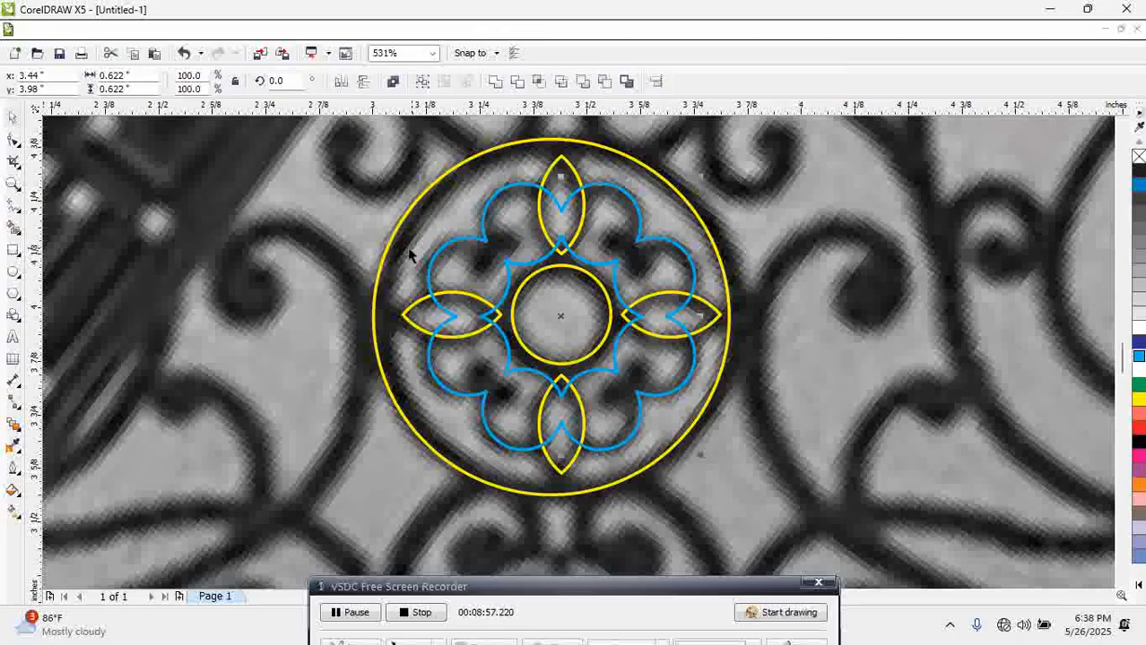
{"action": "key", "text": "Escape"}
{"action": "left_click", "coordinate": [553, 253]}
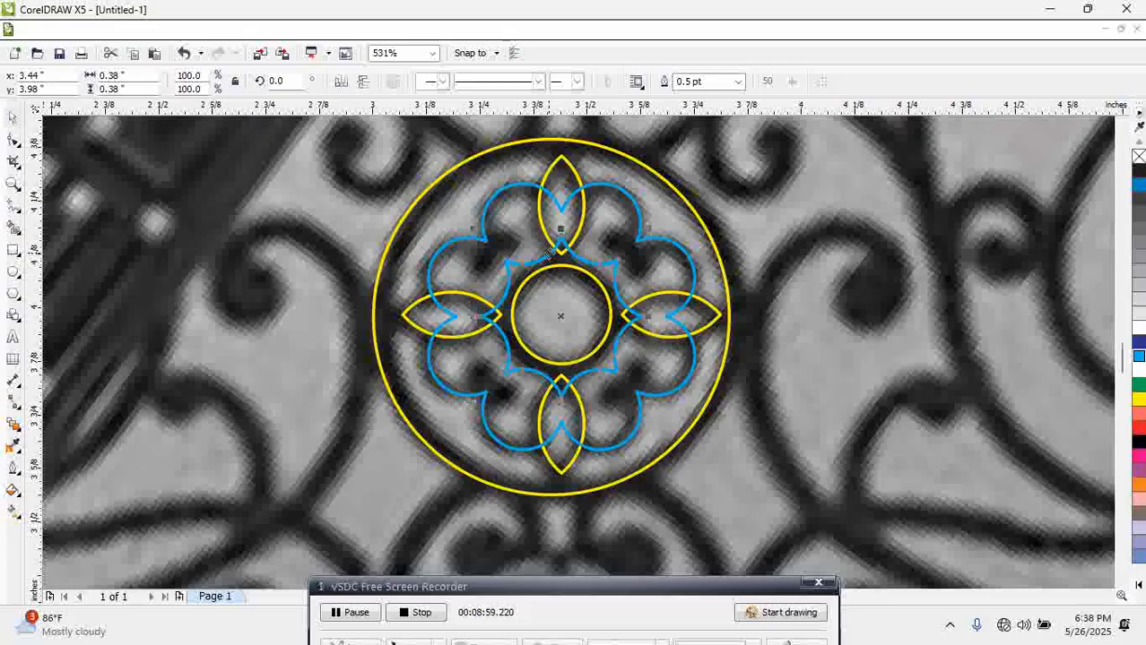
{"action": "key", "text": "Escape"}
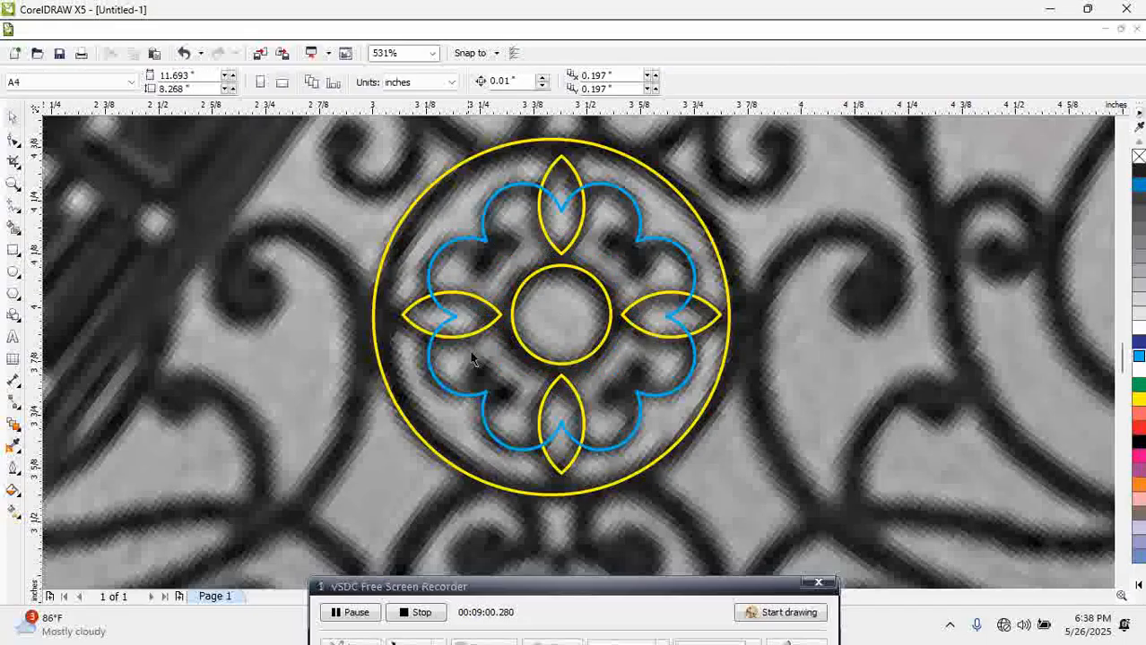
Align the four petals and the scroll outline on a common centre
{"action": "left_click", "coordinate": [542, 220]}
{"action": "left_click", "coordinate": [588, 189], "text": "shift"}
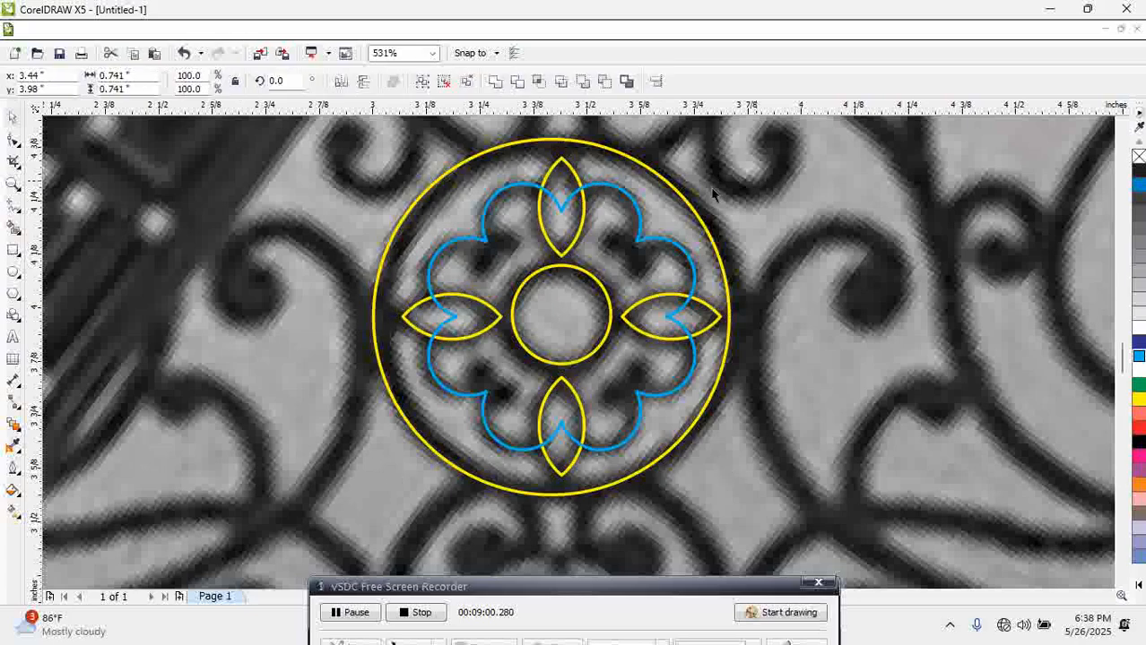
{"action": "key", "text": "Escape"}
Trim the light blue scroll outline with the four petals
{"action": "left_click", "coordinate": [563, 248]}
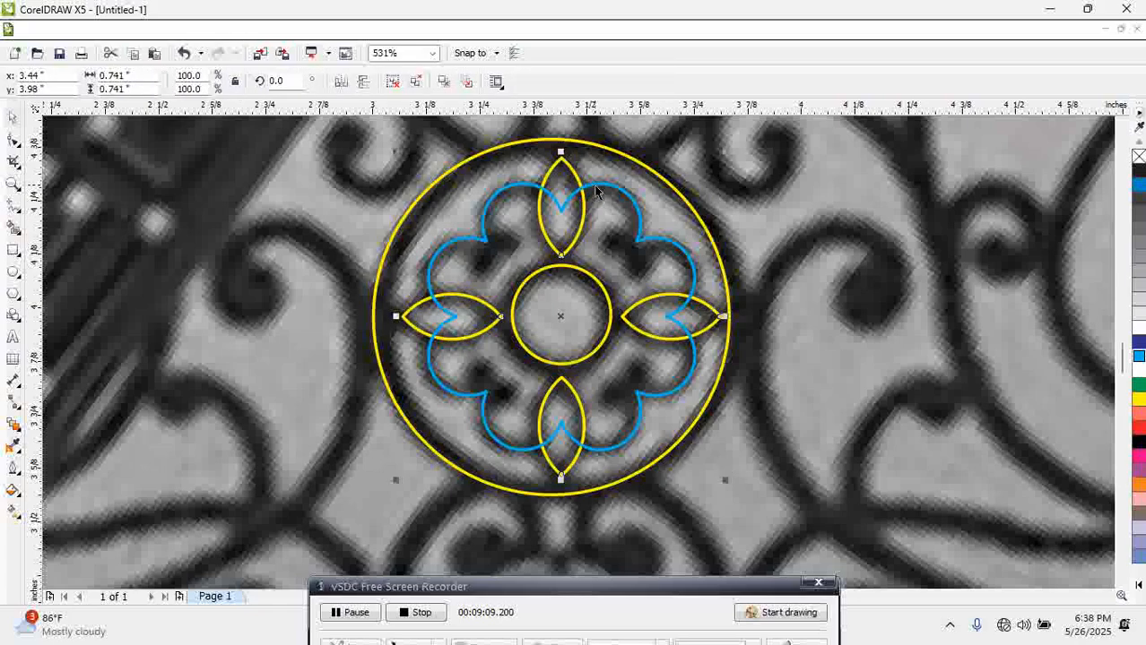
{"action": "left_click", "coordinate": [596, 191], "text": "shift"}
{"action": "left_click", "coordinate": [517, 82]}
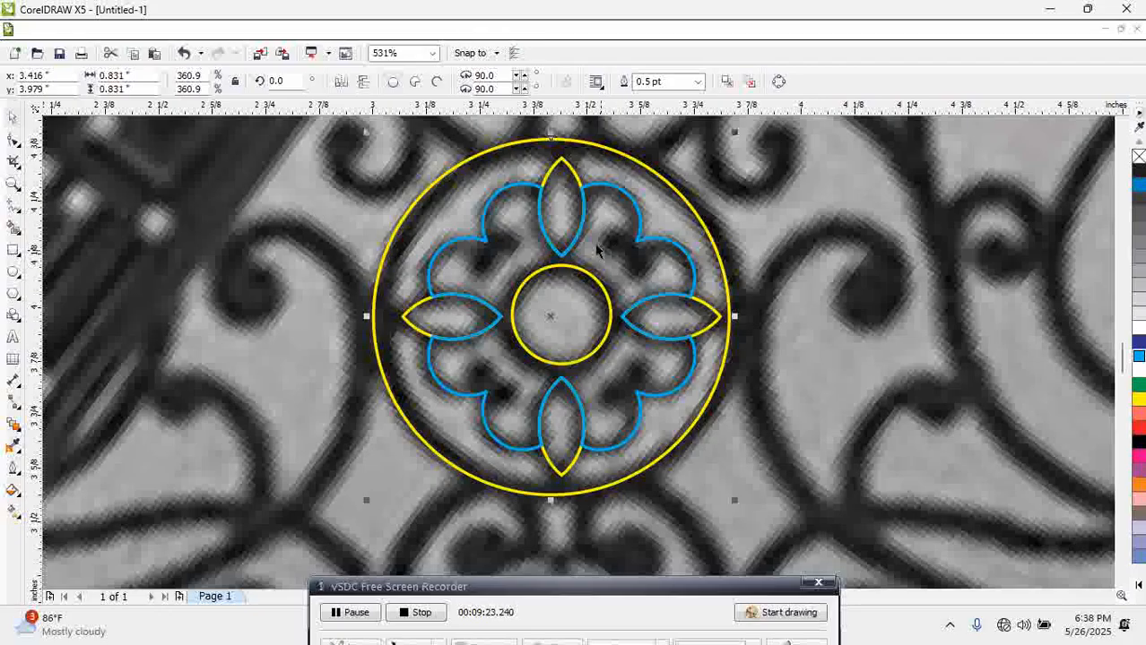
Draw a light blue filled dot about 0.035 inches across at the upper-right scroll cusp and place a copy diagonally below it
{"action": "key", "text": "F2"}
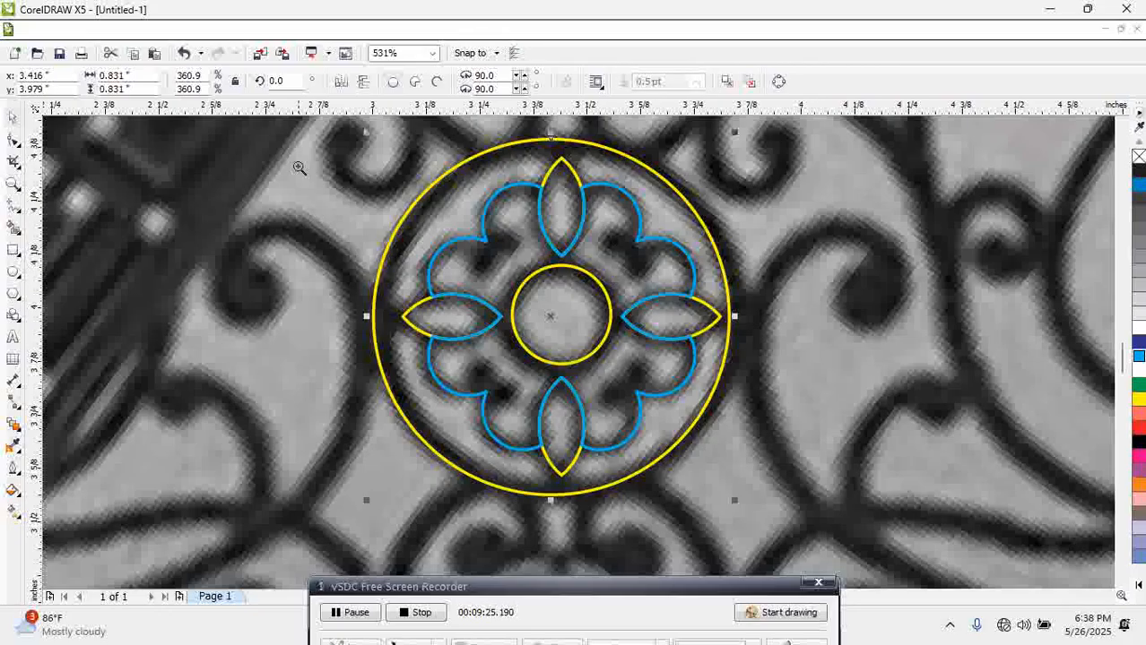
{"action": "left_click_drag", "start_coordinate": [298, 168], "coordinate": [836, 408]}
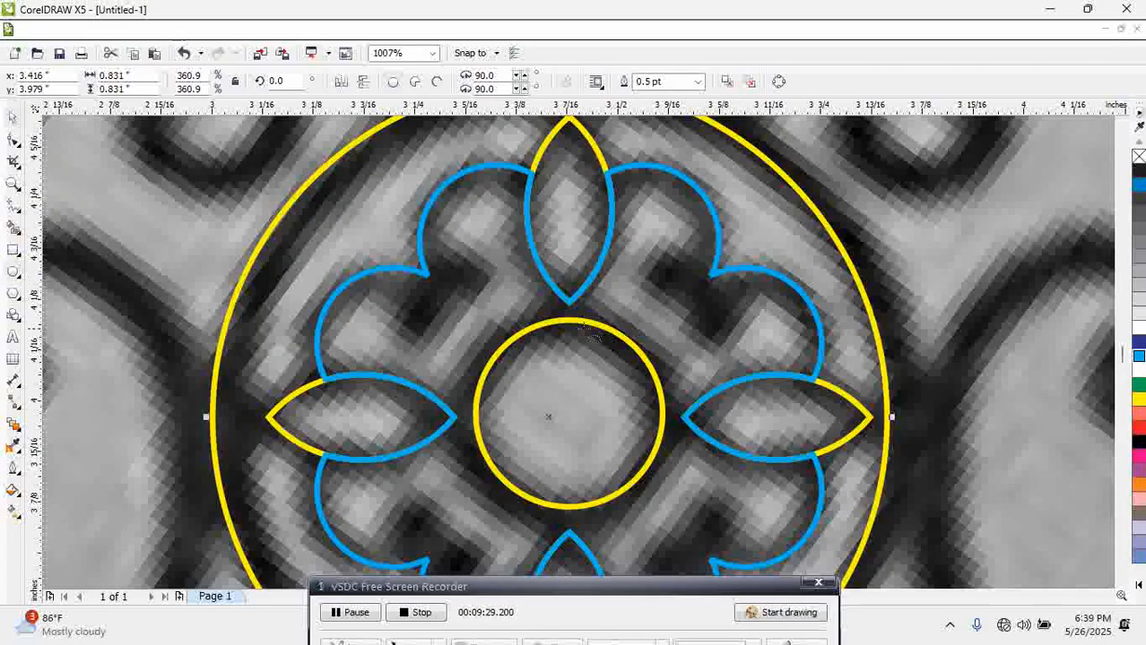
{"action": "left_click_drag", "start_coordinate": [687, 267], "coordinate": [702, 278]}
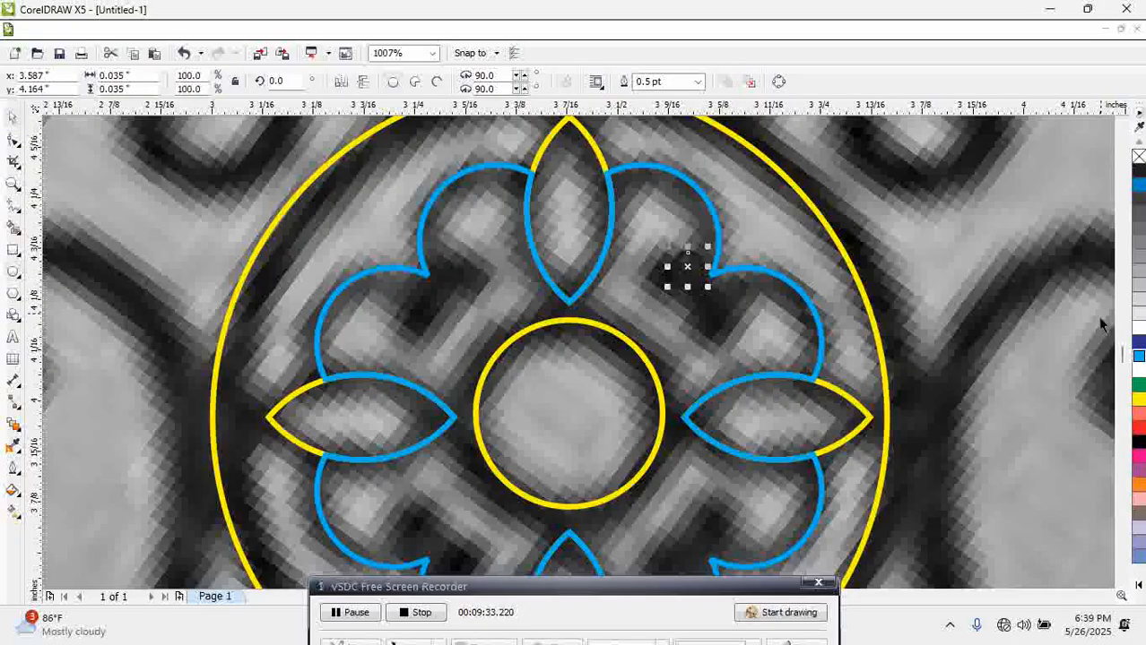
{"action": "left_click", "coordinate": [1139, 356]}
{"action": "left_click_drag", "start_coordinate": [688, 269], "coordinate": [699, 270]}
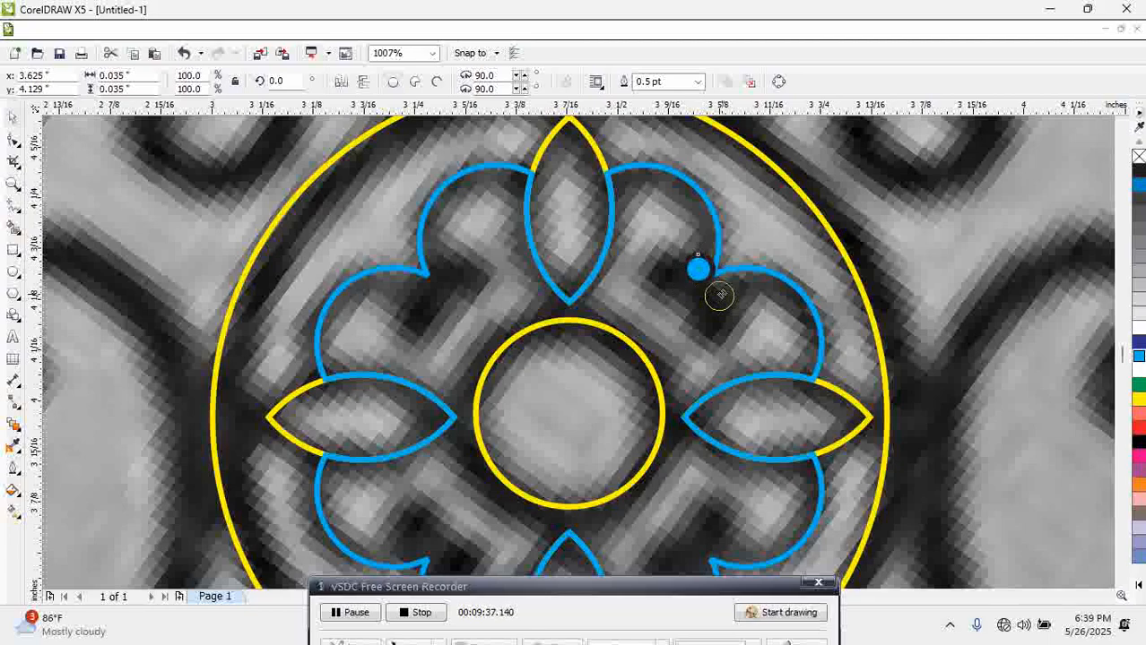
Enlarge the upper of the two dots to about 0.043 inches and delete it
{"action": "left_click", "coordinate": [694, 277]}
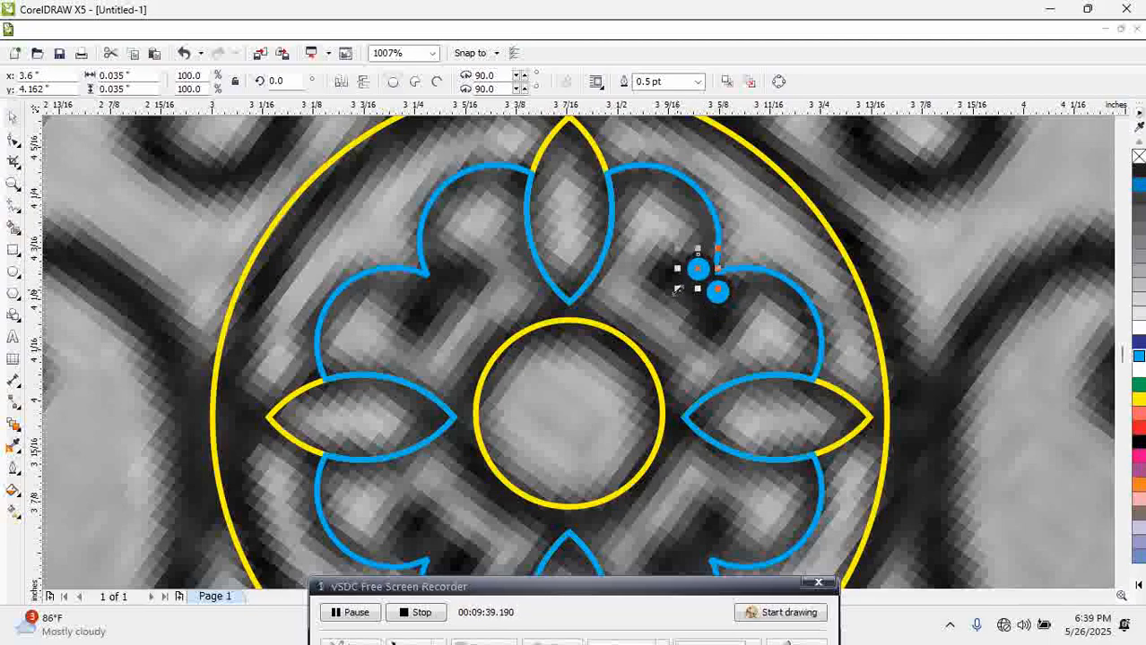
{"action": "left_click_drag", "start_coordinate": [679, 247], "coordinate": [671, 242]}
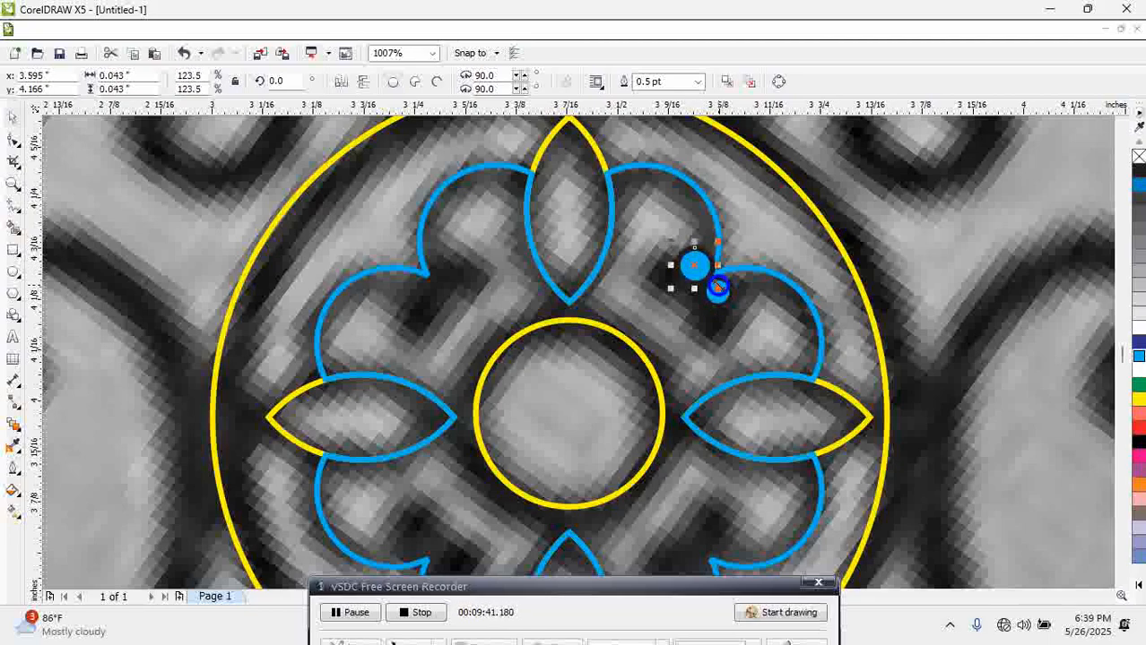
{"action": "key", "text": "Delete"}
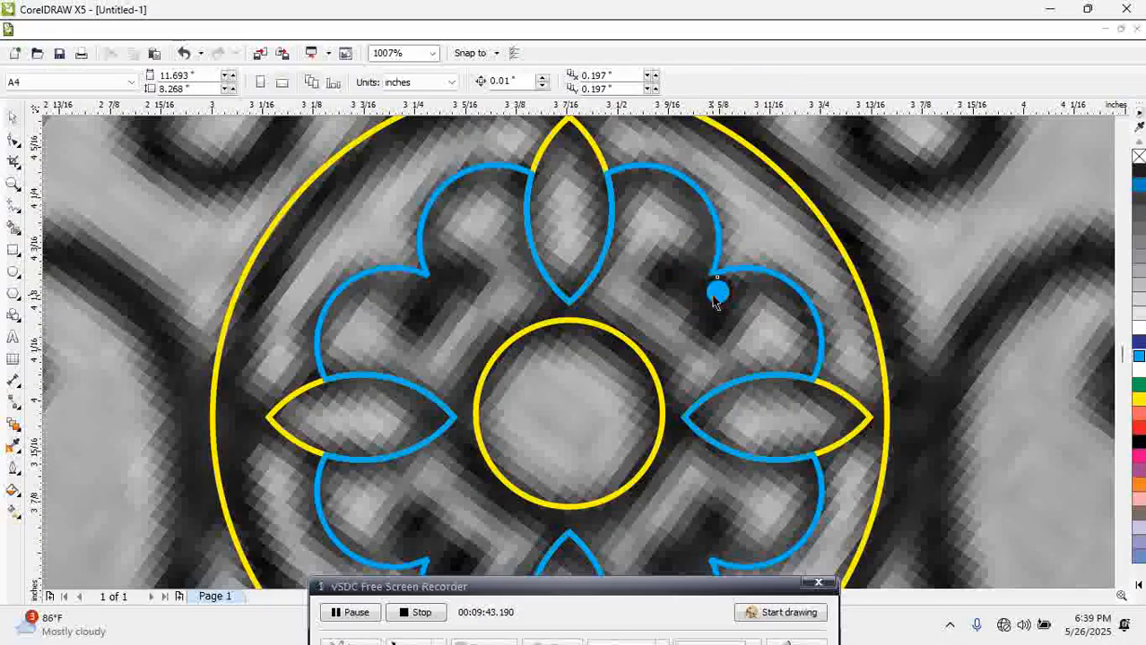
Enlarge the remaining dot and duplicate it diagonally up and to the left to form a pair
{"action": "left_click", "coordinate": [716, 298]}
{"action": "left_click_drag", "start_coordinate": [739, 313], "coordinate": [696, 275]}
Duplicate the dot pair to the upper-left scroll cusp and mirror the copy horizontally
{"action": "left_click", "coordinate": [722, 306], "text": "shift"}
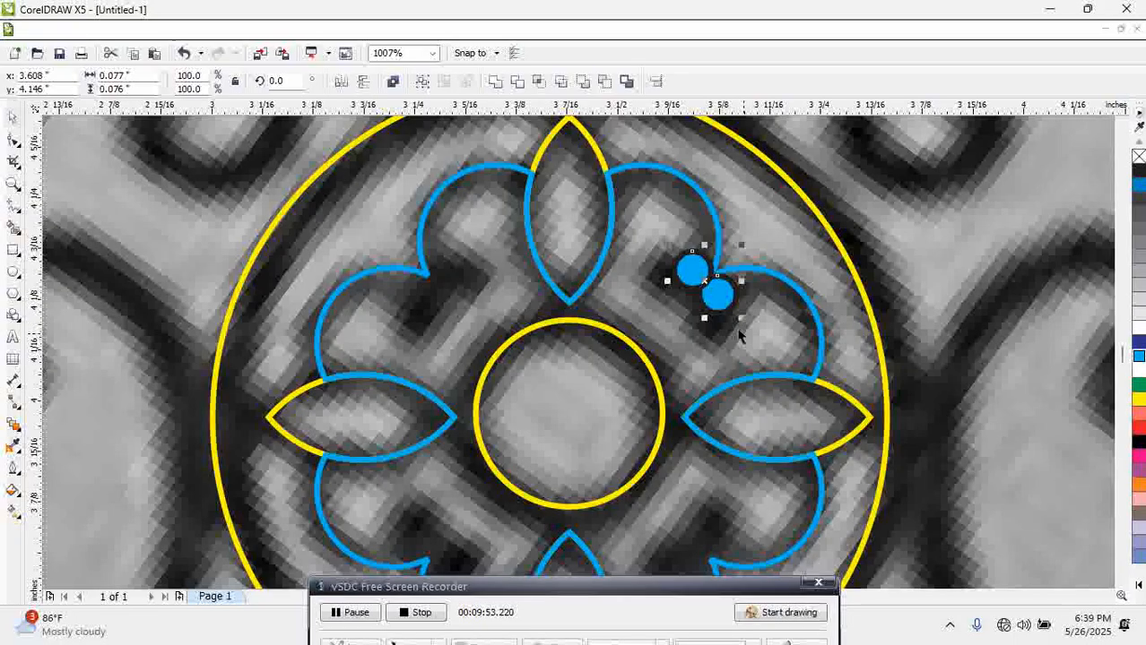
{"action": "left_click_drag", "start_coordinate": [706, 283], "coordinate": [419, 300]}
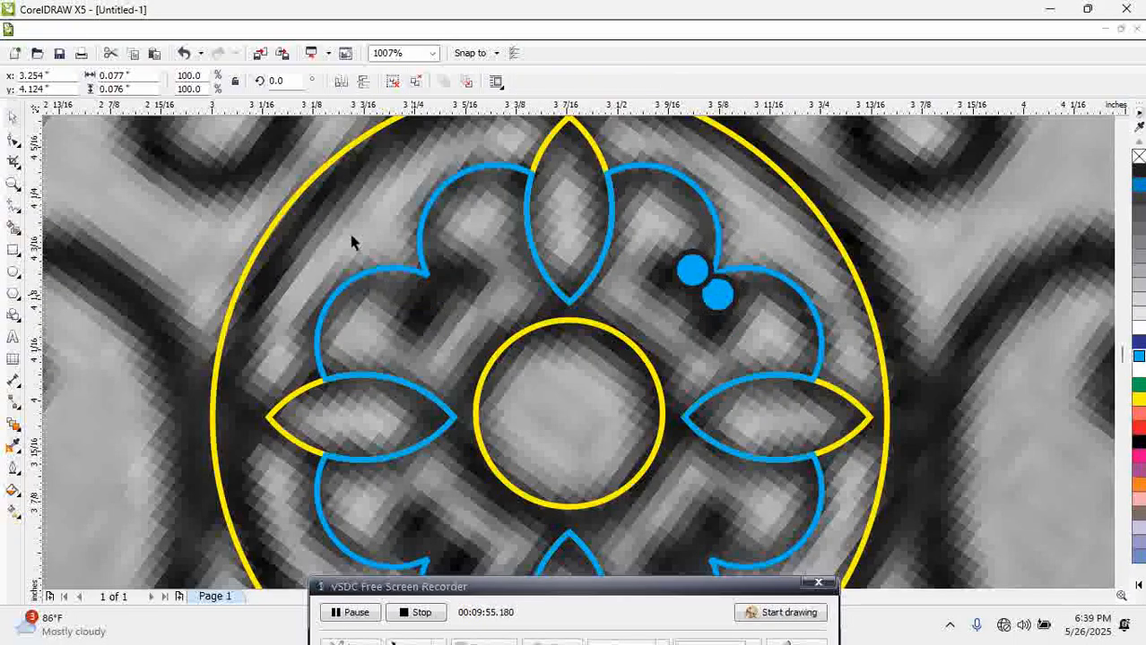
{"action": "left_click", "coordinate": [349, 82]}
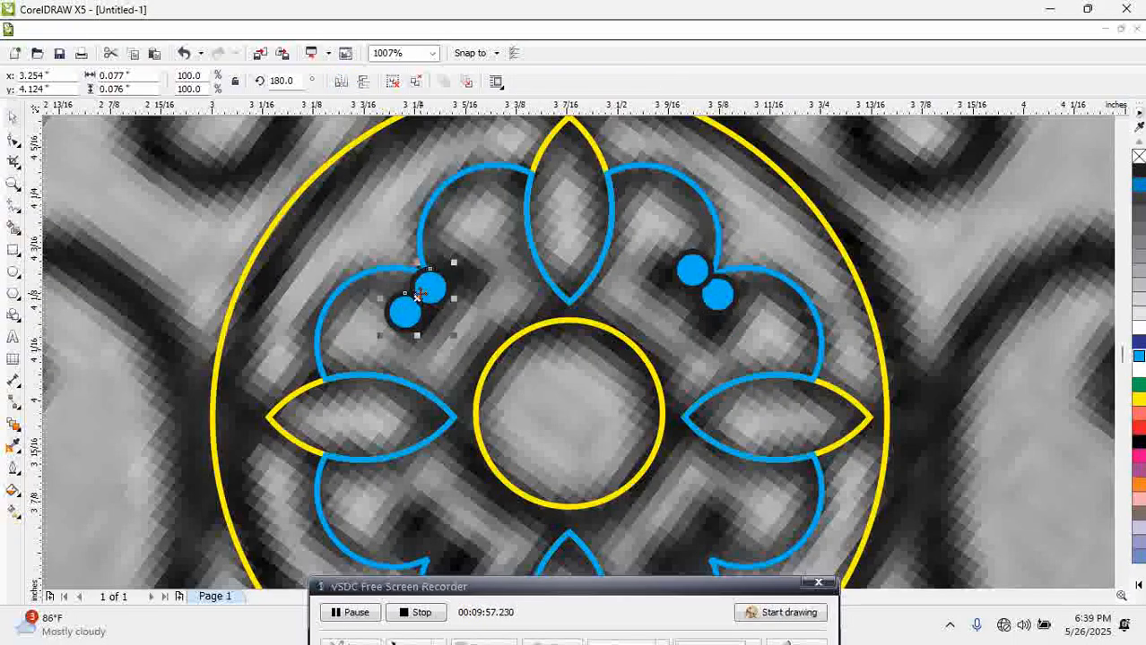
{"action": "left_click_drag", "start_coordinate": [444, 284], "coordinate": [428, 285]}
Align the left and right dot pairs on a common horizontal axis and group them
{"action": "left_click", "coordinate": [684, 289], "text": "shift"}
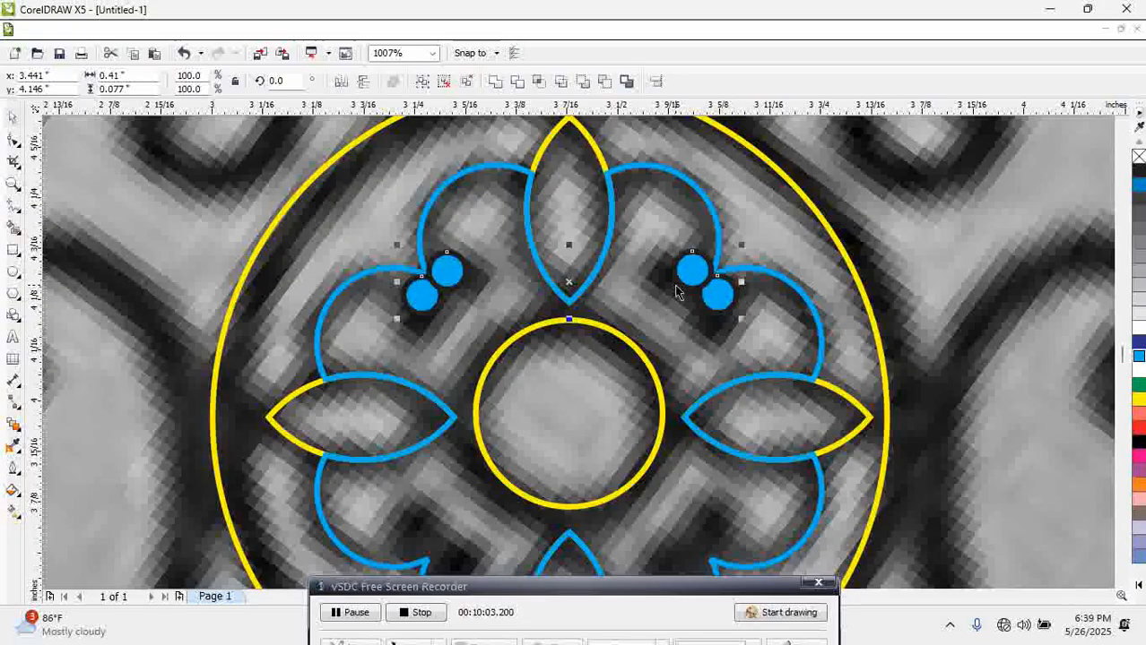
{"action": "key", "text": "e"}
{"action": "key", "text": "ctrl+g"}
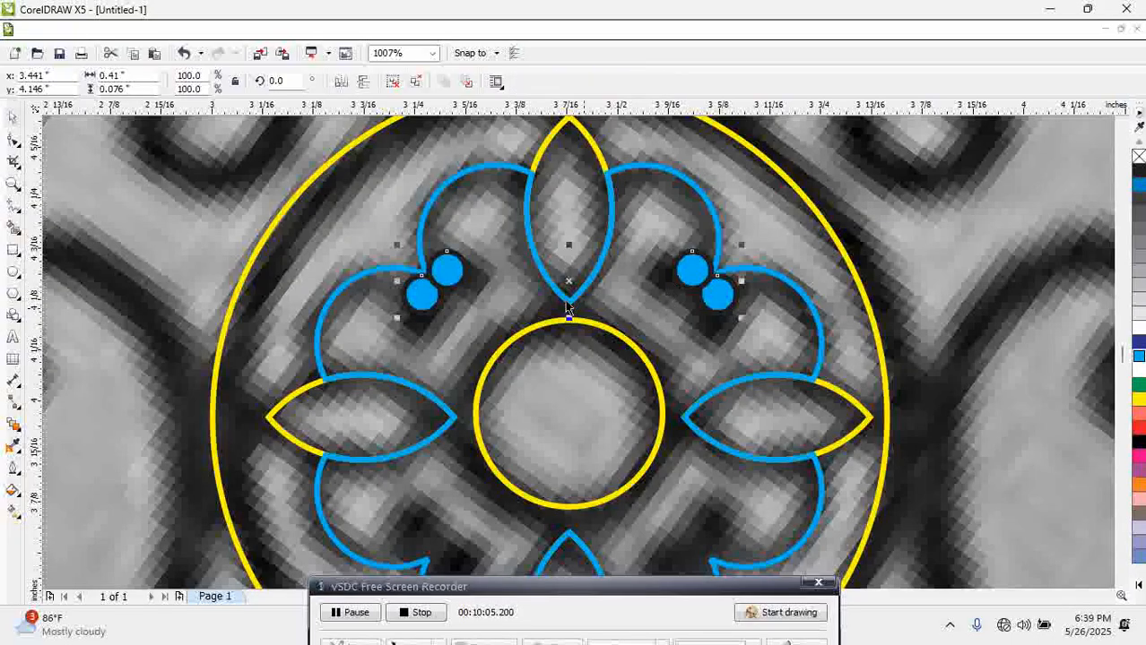
Duplicate the upper row of dot pairs down to the lower scroll cusps and mirror the copy vertically
{"action": "left_click_drag", "start_coordinate": [569, 281], "coordinate": [573, 511]}
{"action": "right_click", "coordinate": [573, 511]}
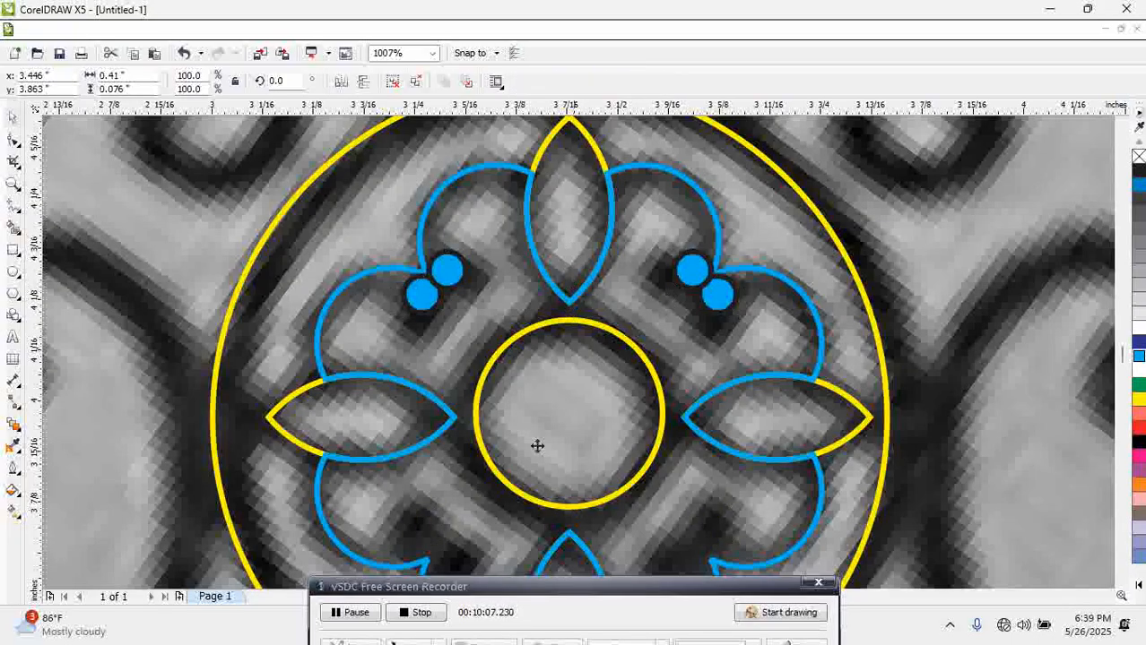
{"action": "left_click", "coordinate": [363, 82]}
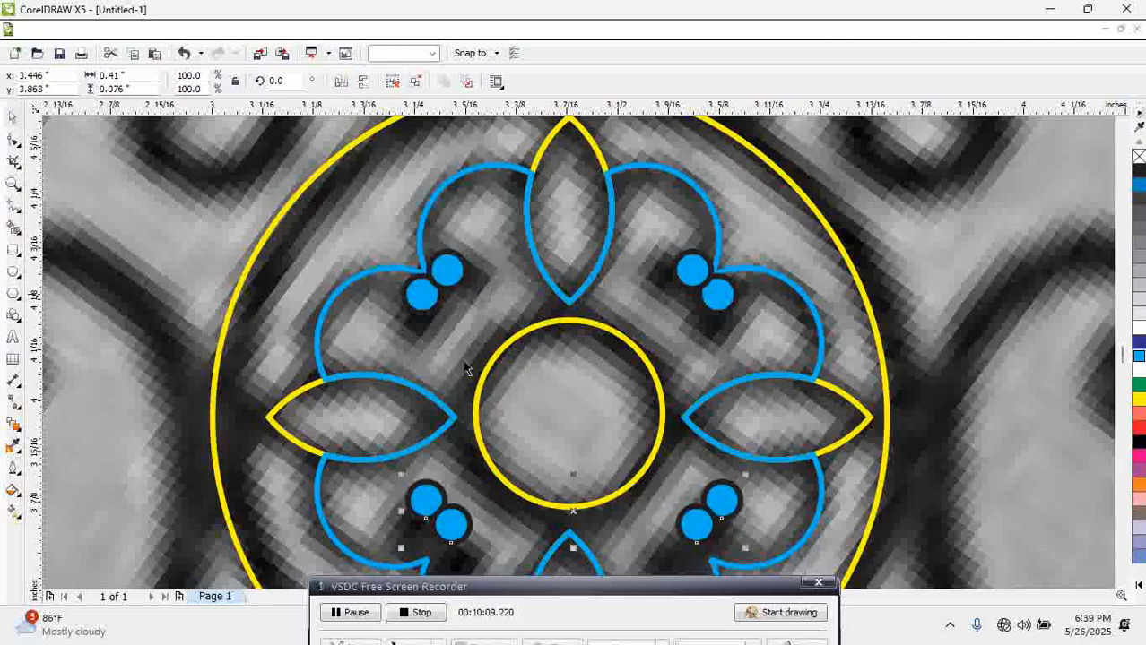
{"action": "left_click_drag", "start_coordinate": [574, 544], "coordinate": [571, 556]}
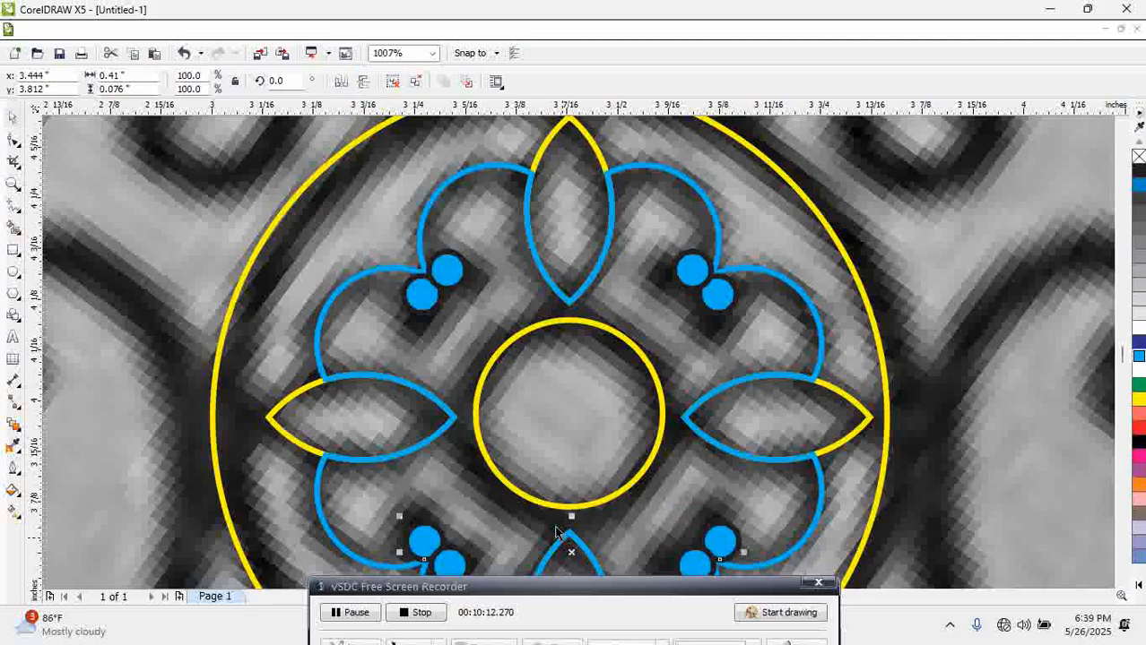
Align the upper and lower dot rows on a common vertical axis and group all the dots
{"action": "left_click", "coordinate": [459, 286], "text": "shift"}
{"action": "key", "text": "c"}
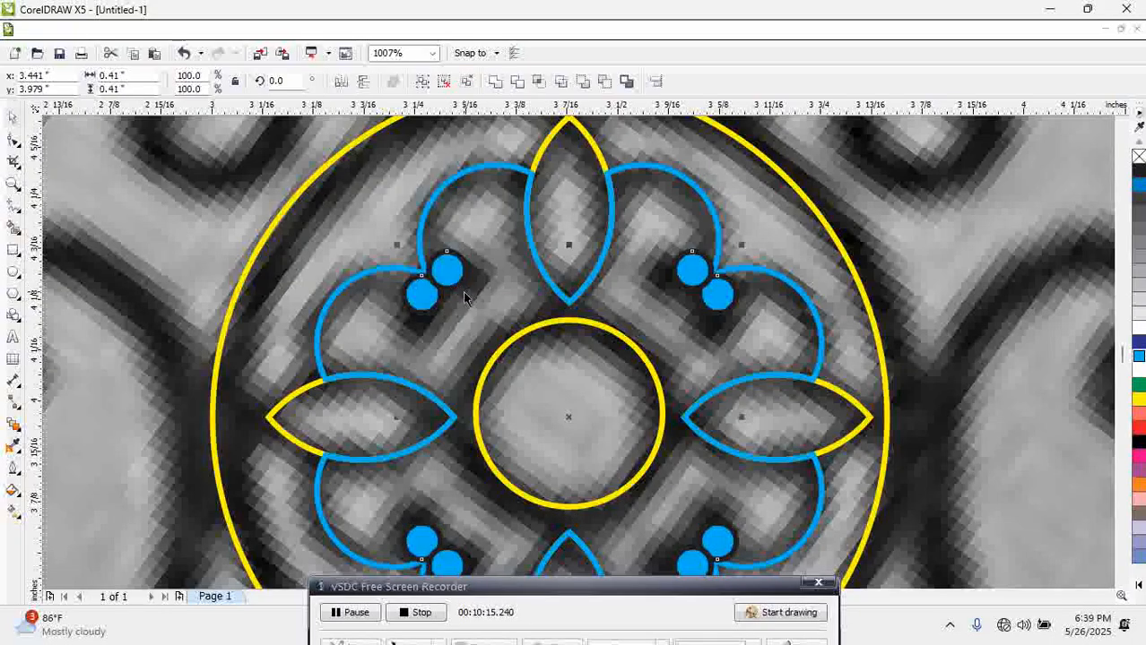
{"action": "key", "text": "ctrl+g"}
{"action": "left_click", "coordinate": [422, 221], "text": "shift"}
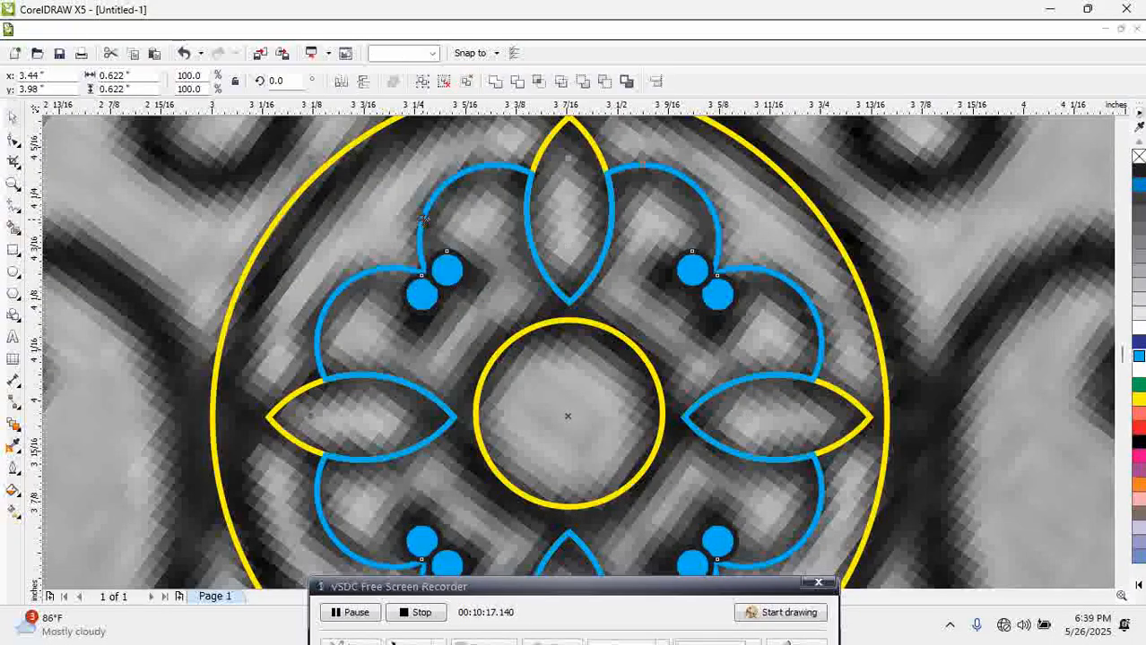
{"action": "left_click", "coordinate": [928, 260]}
{"action": "scroll", "coordinate": [927, 260], "scroll_direction": "down", "scroll_amount": 2}
{"action": "left_click_drag", "start_coordinate": [684, 186], "coordinate": [952, 414]}
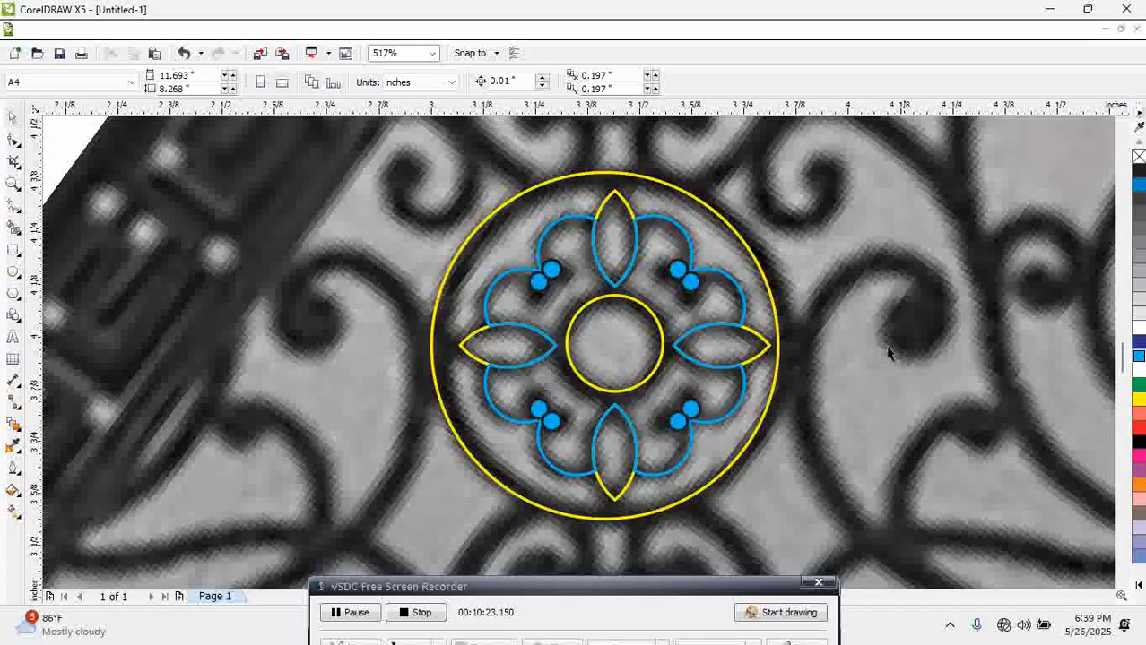
Set the outline width of the blue scroll curve inside the rosette to 1.5 pt
{"action": "left_click", "coordinate": [653, 217]}
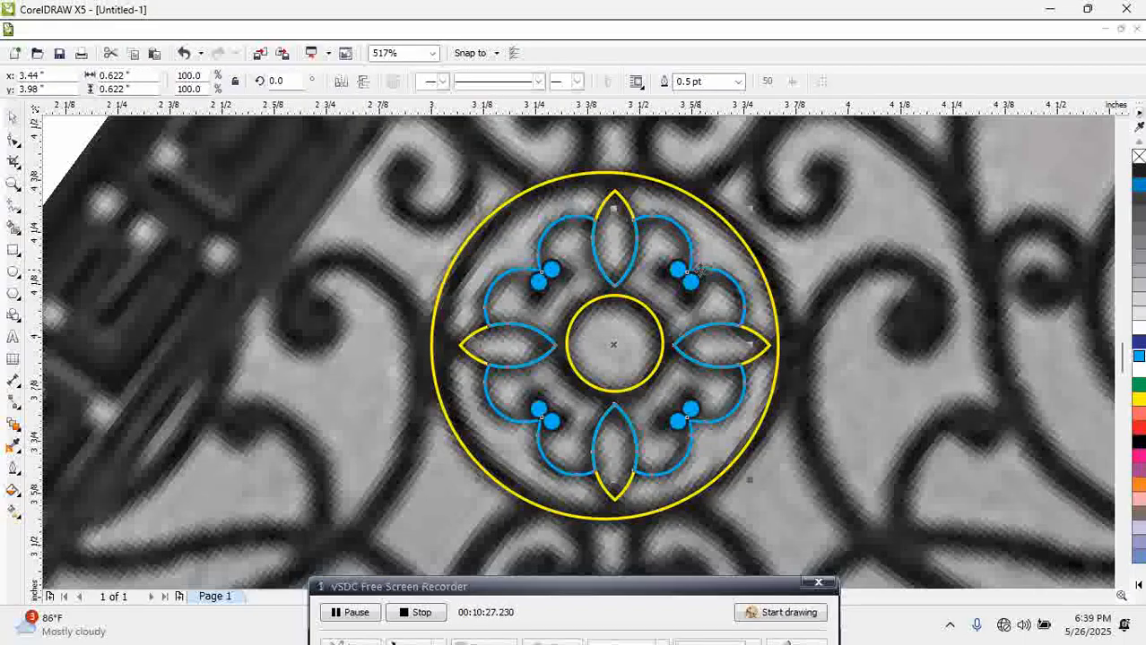
{"action": "left_click", "coordinate": [736, 82]}
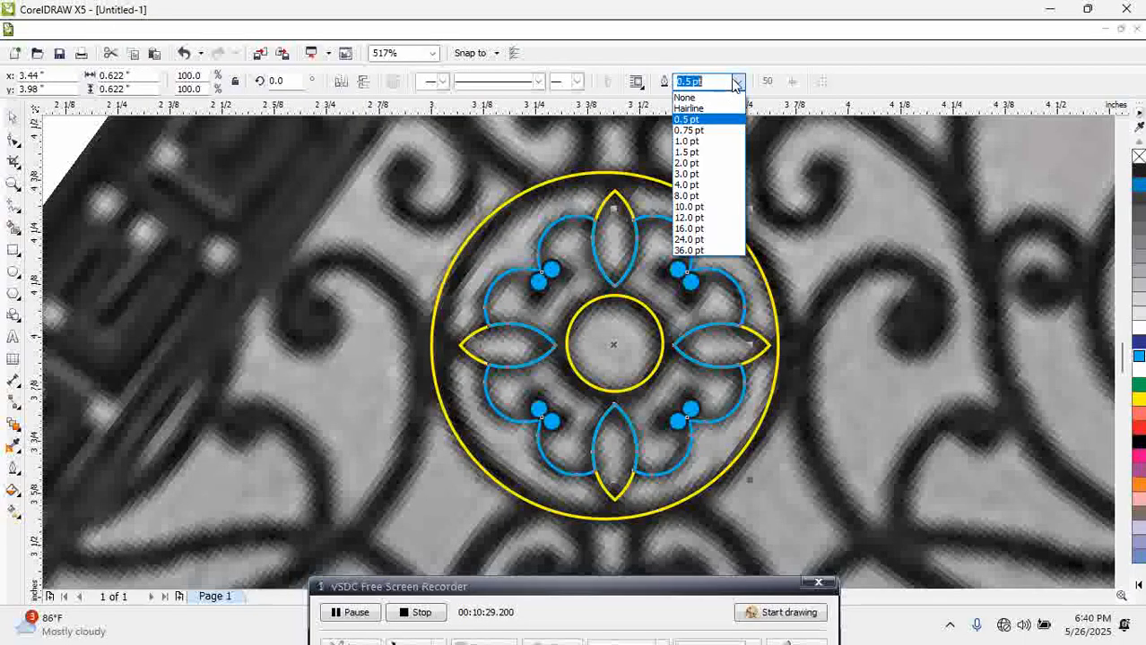
{"action": "left_click", "coordinate": [696, 219]}
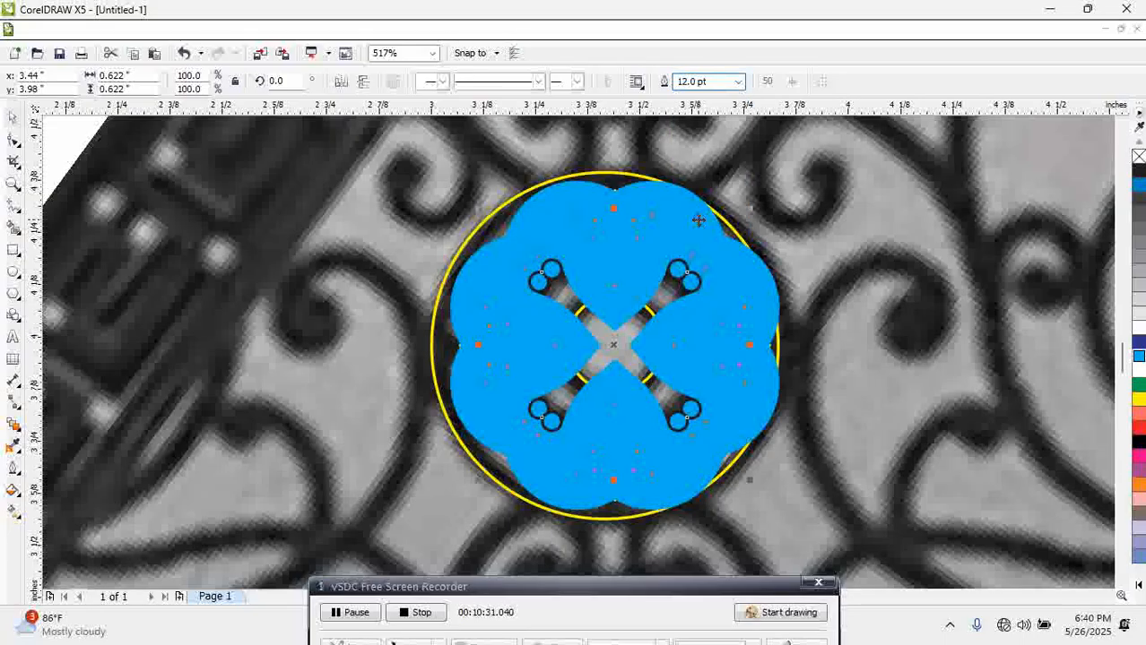
{"action": "left_click", "coordinate": [736, 81]}
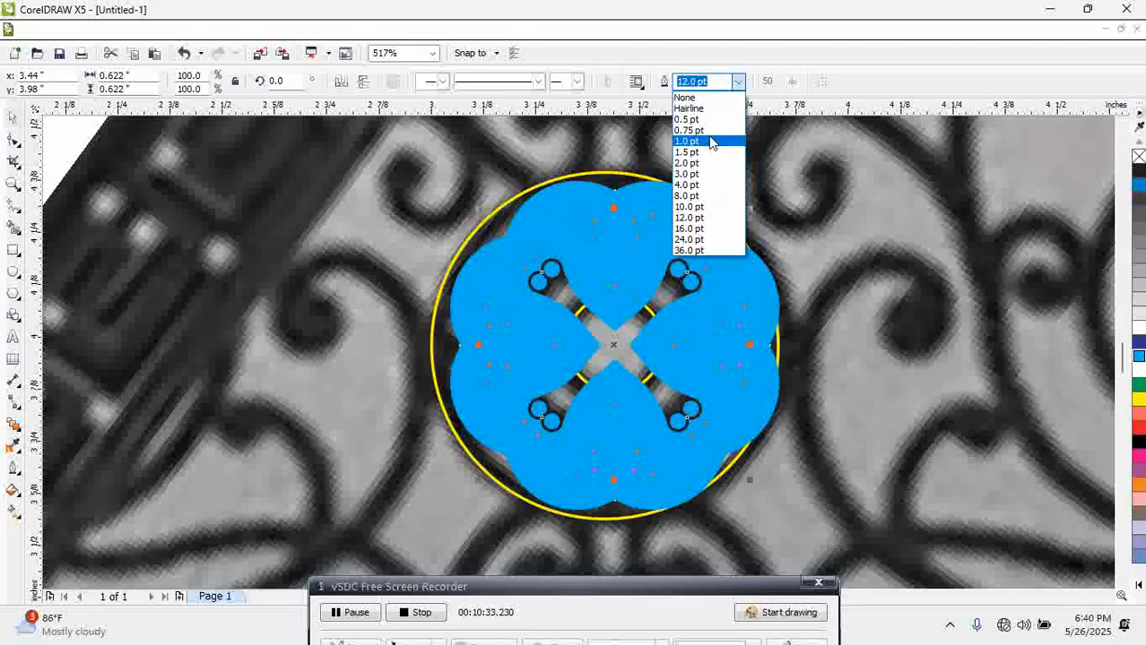
{"action": "left_click", "coordinate": [708, 133]}
{"action": "left_click", "coordinate": [736, 82]}
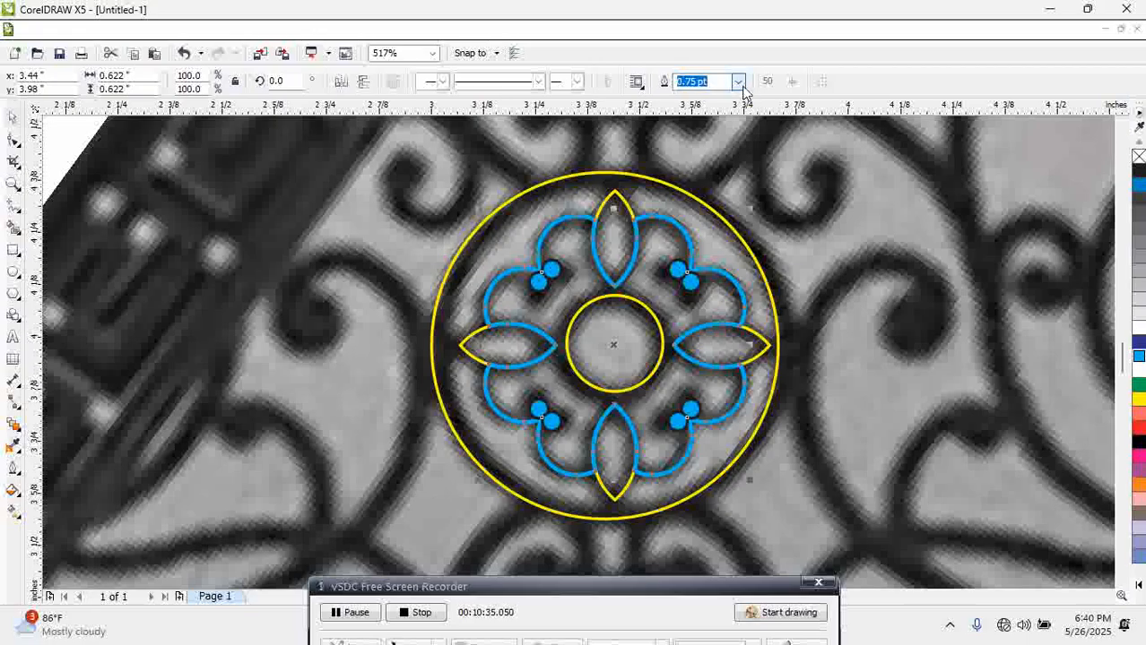
{"action": "left_click", "coordinate": [704, 163]}
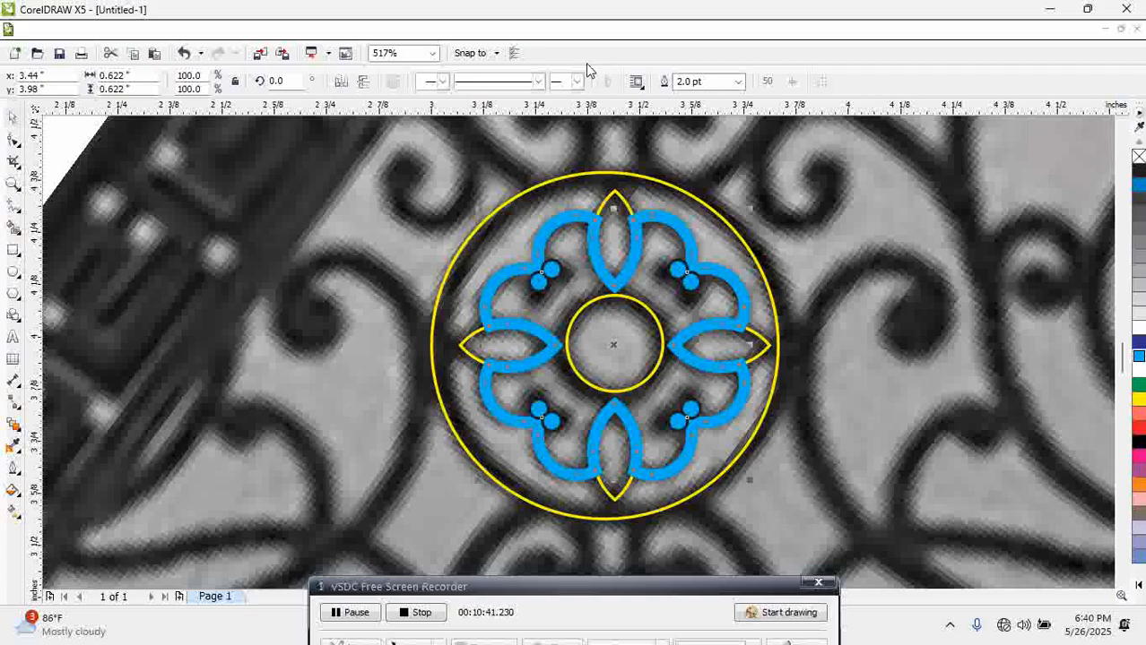
{"action": "double_click", "coordinate": [699, 81]}
{"action": "left_click_drag", "start_coordinate": [709, 82], "coordinate": [629, 71]}
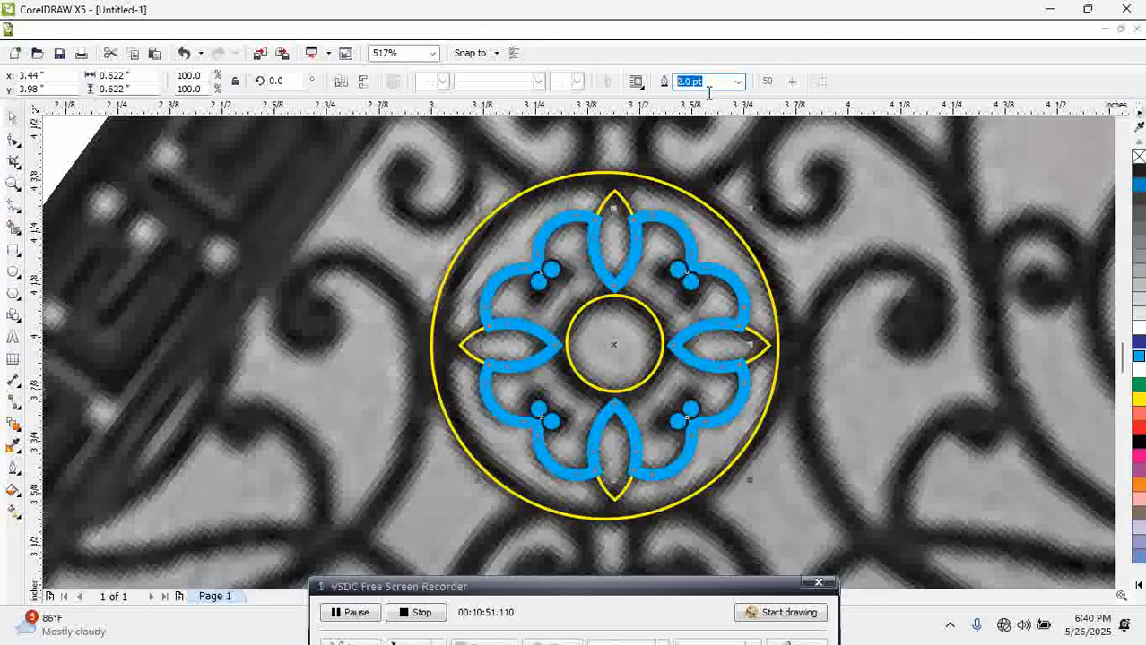
{"action": "type", "text": "1.5"}
{"action": "key", "text": "Return"}
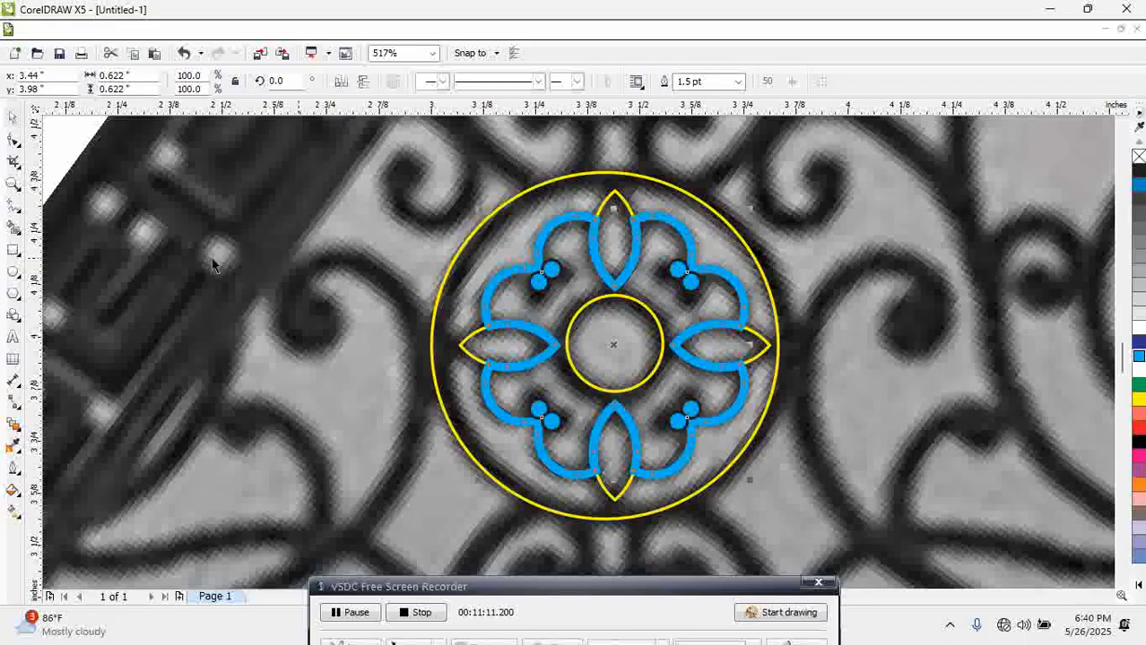
Break the blue scroll curve at the upper petal's nodes and delete the section overlapping that petal
{"action": "left_click", "coordinate": [14, 140]}
{"action": "left_click", "coordinate": [560, 240]}
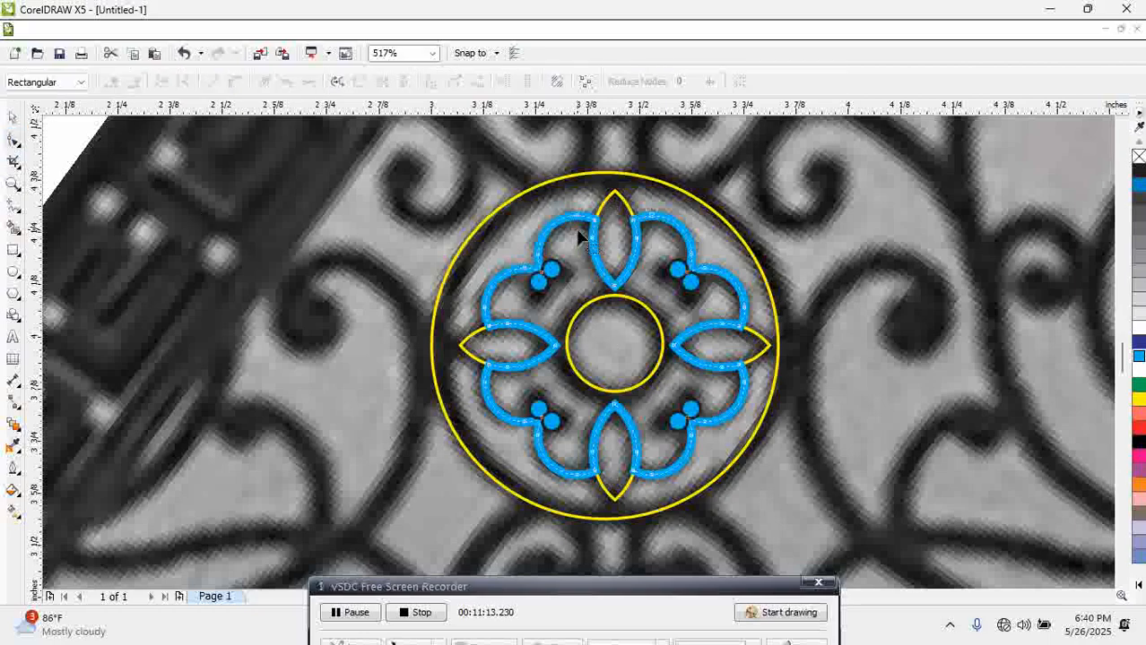
{"action": "left_click", "coordinate": [613, 286]}
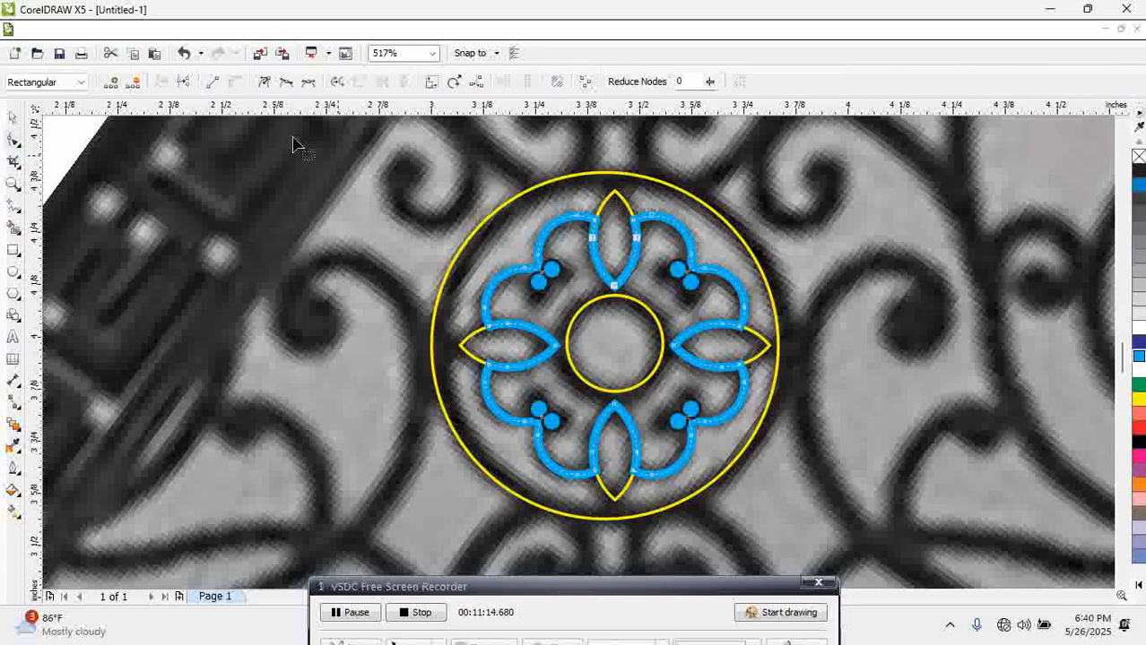
{"action": "left_click", "coordinate": [182, 82]}
{"action": "key", "text": "Delete"}
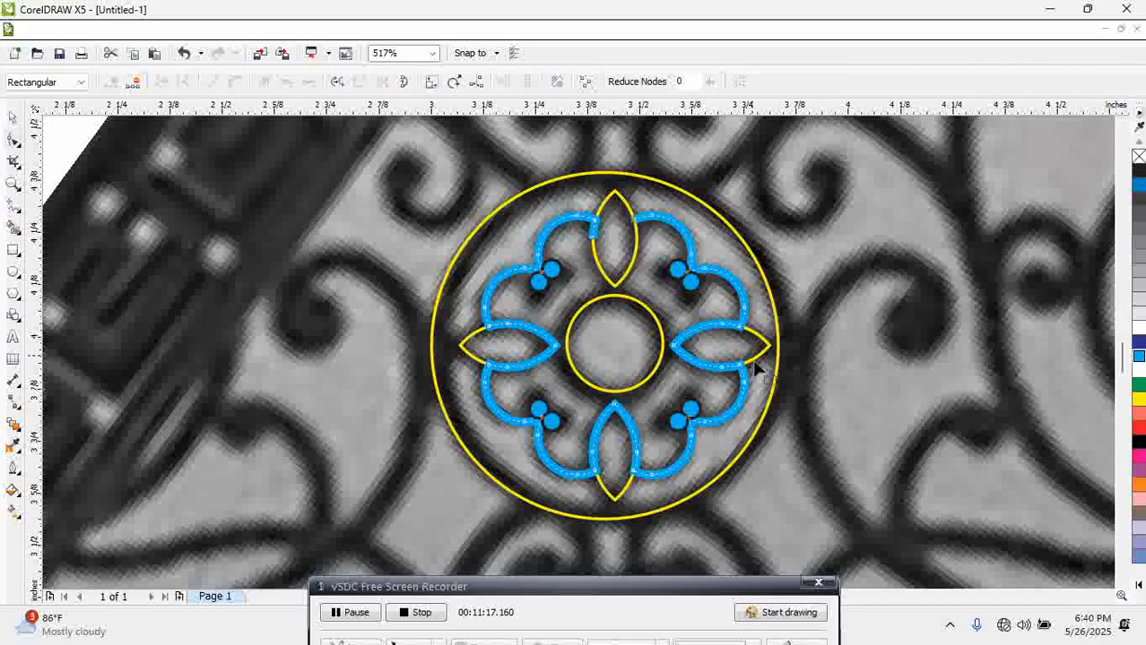
{"action": "left_click_drag", "start_coordinate": [581, 225], "coordinate": [596, 246]}
{"action": "key", "text": "Delete"}
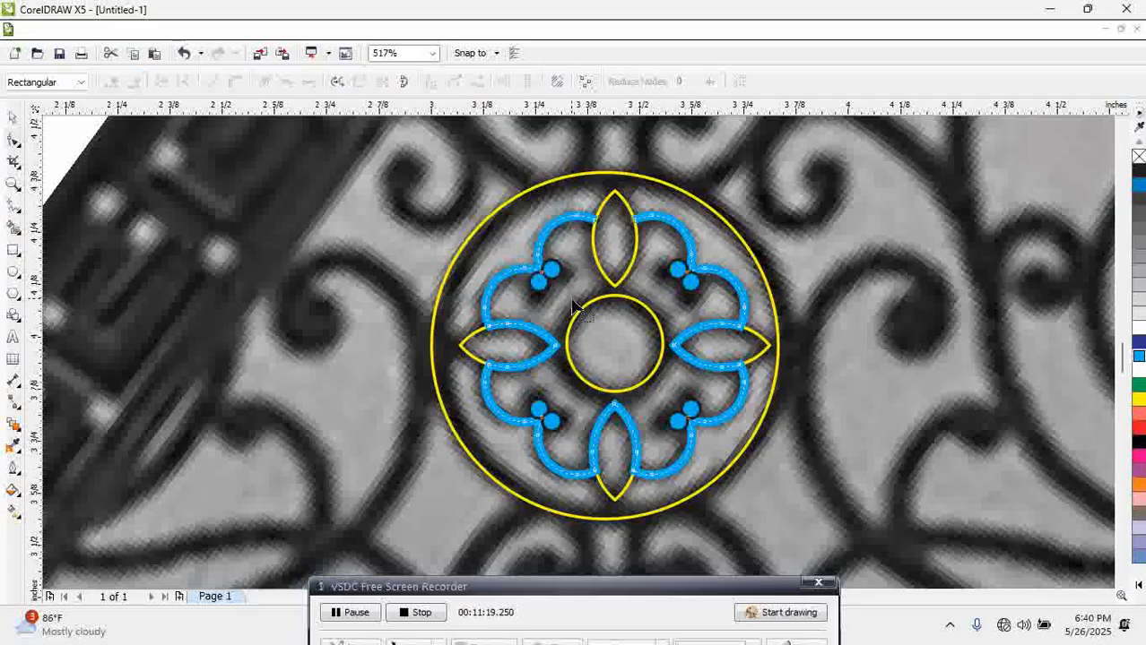
Break the blue scroll curve at the left and right petals and delete the sections overlapping them
{"action": "left_click_drag", "start_coordinate": [573, 298], "coordinate": [495, 385]}
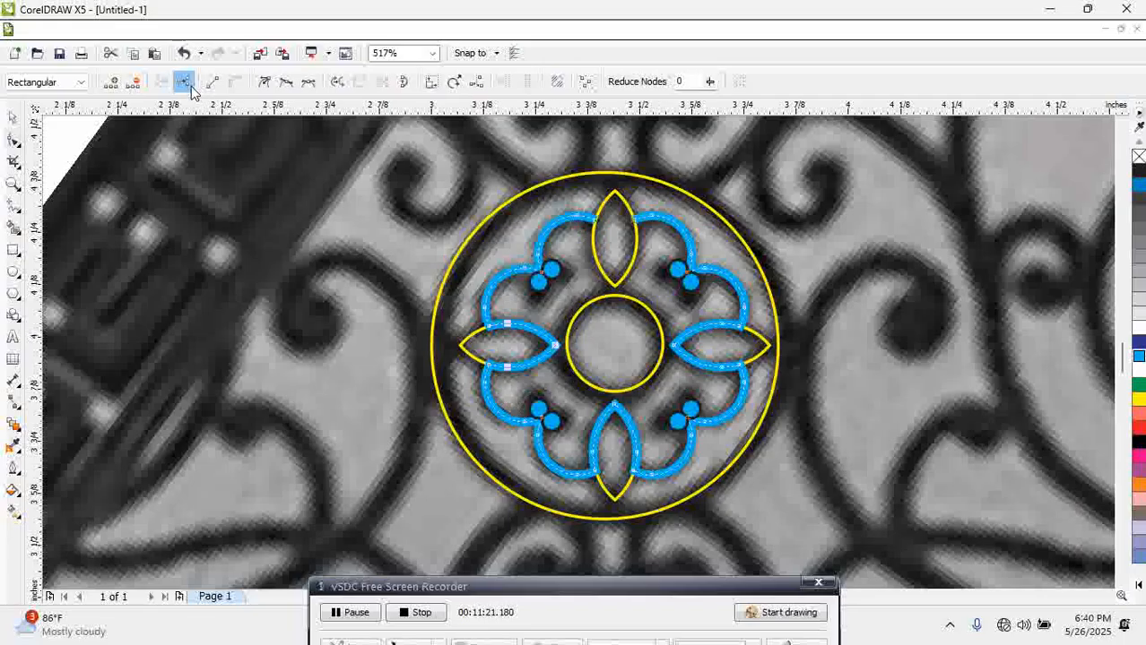
{"action": "key", "text": "Delete"}
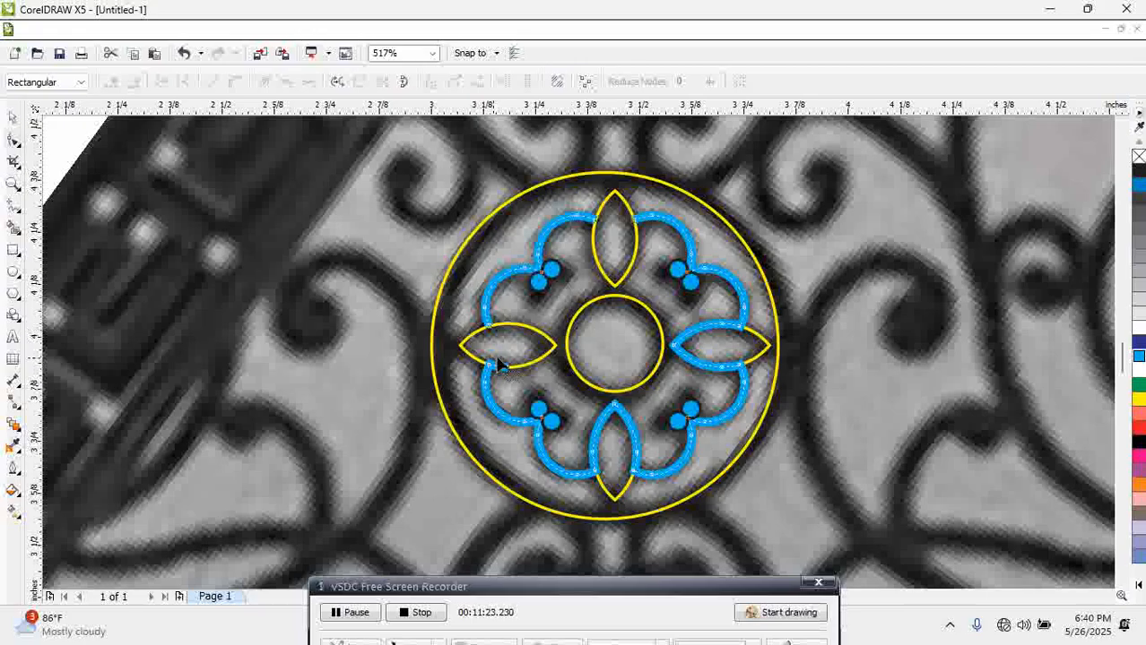
{"action": "left_click_drag", "start_coordinate": [497, 358], "coordinate": [514, 381]}
{"action": "key", "text": "Delete"}
{"action": "left_click_drag", "start_coordinate": [652, 299], "coordinate": [727, 388]}
{"action": "key", "text": "Delete"}
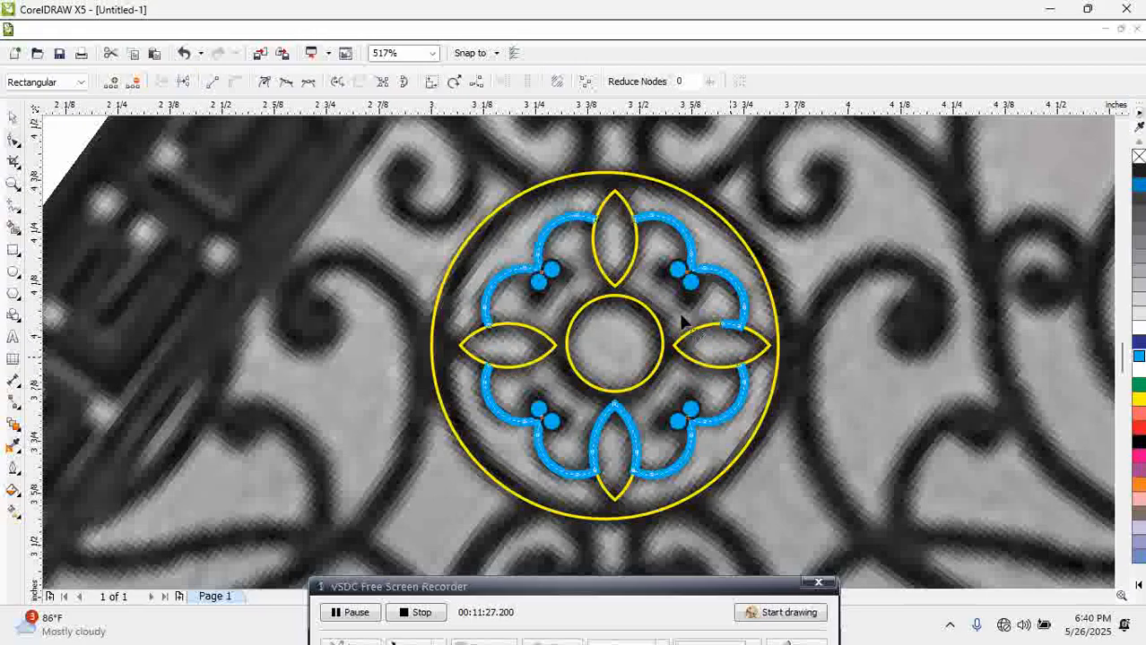
{"action": "left_click_drag", "start_coordinate": [666, 299], "coordinate": [723, 363]}
{"action": "key", "text": "Delete"}
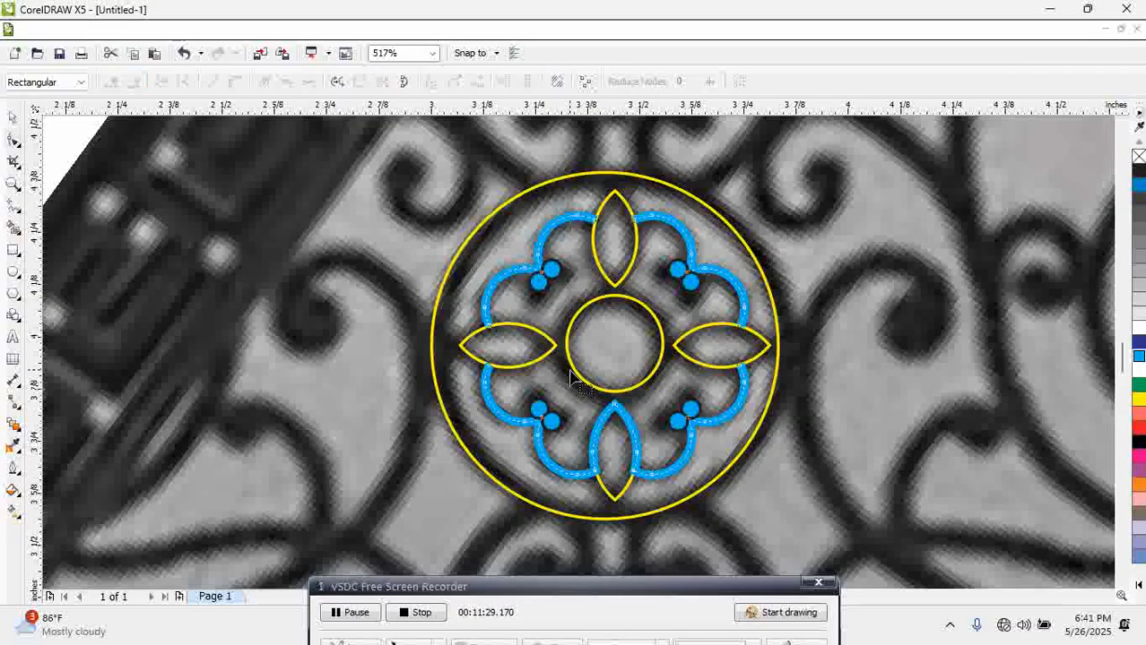
Break the blue scroll curve at the lower petal and delete the section overlapping it
{"action": "left_click_drag", "start_coordinate": [567, 369], "coordinate": [641, 459]}
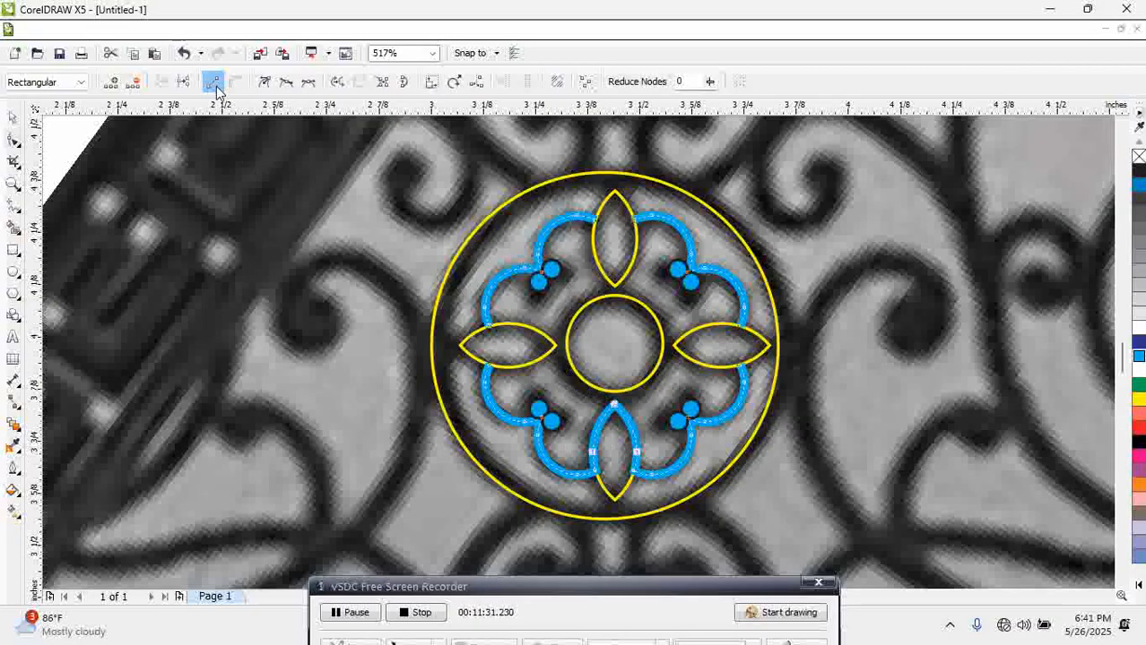
{"action": "key", "text": "Delete"}
{"action": "left_click_drag", "start_coordinate": [593, 405], "coordinate": [647, 454]}
{"action": "key", "text": "Delete"}
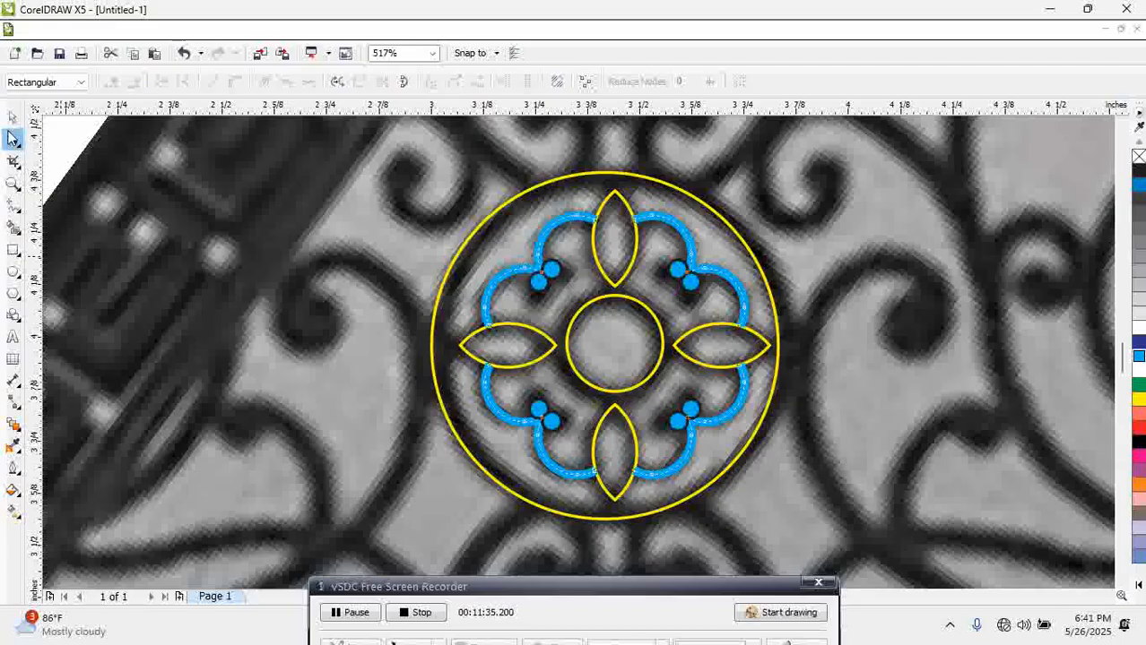
Set the outline width of the grouped yellow petals to 1.5 pt
{"action": "left_click", "coordinate": [13, 117]}
{"action": "left_click", "coordinate": [613, 231]}
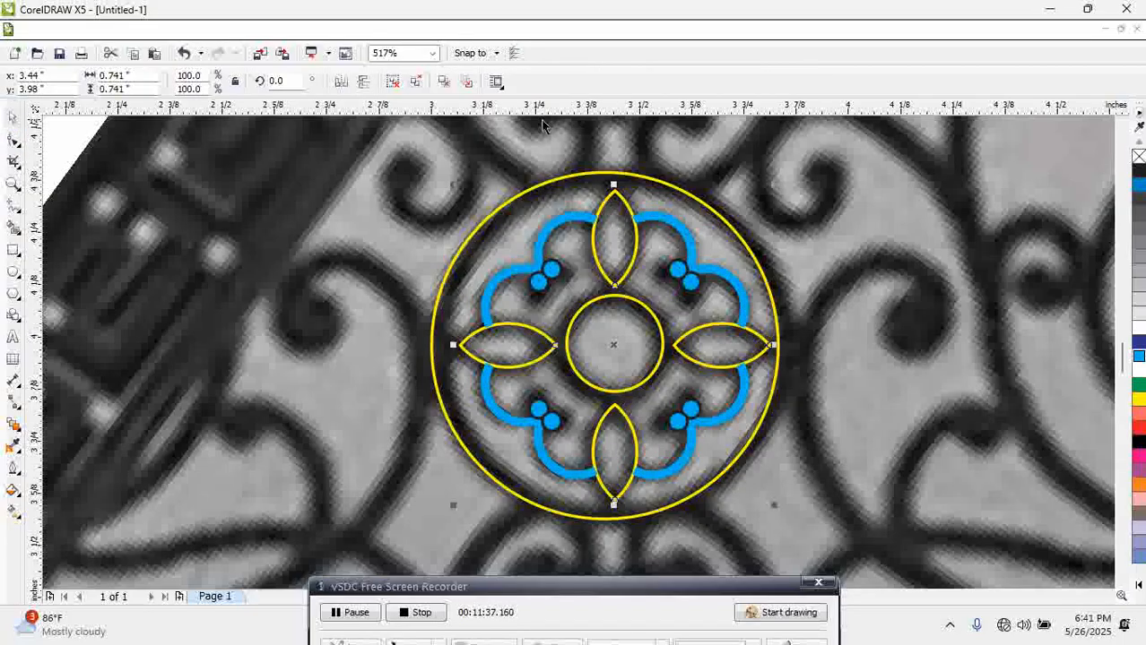
{"action": "left_click", "coordinate": [13, 475]}
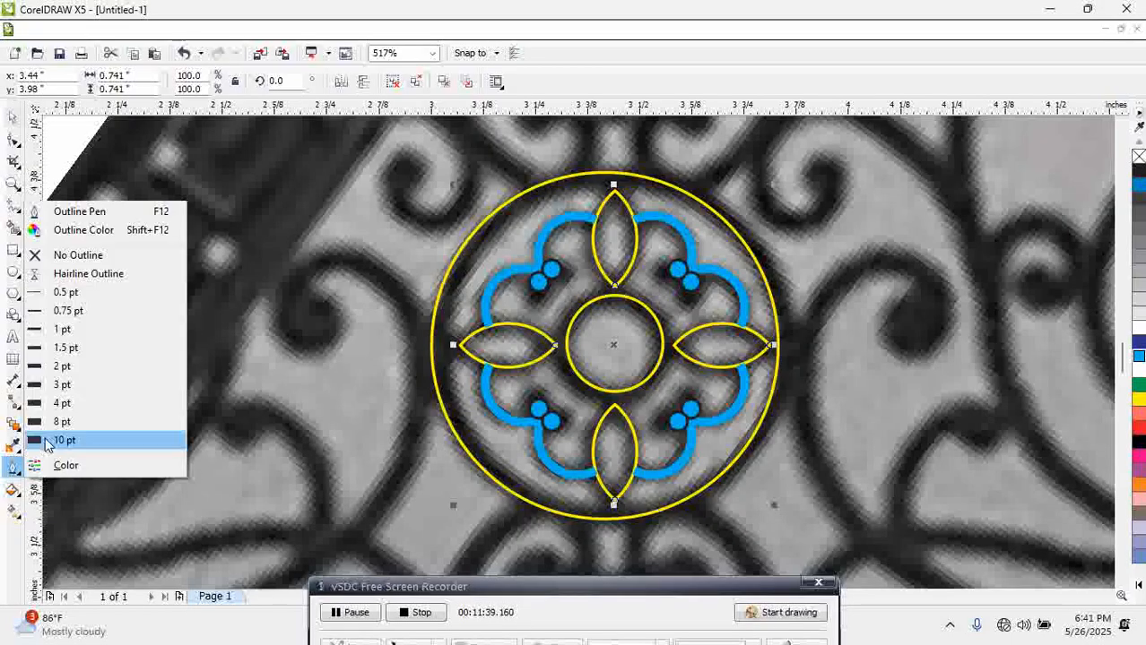
{"action": "left_click", "coordinate": [89, 351]}
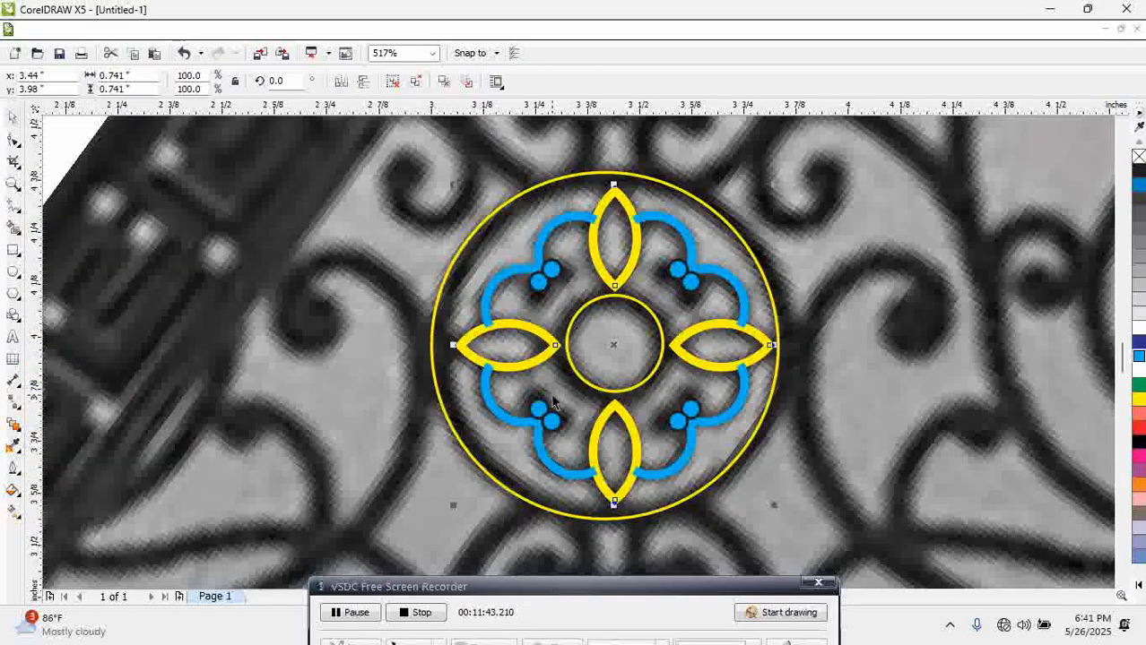
Set the central yellow circle's outline width to 2 pt and convert that outline to an object
{"action": "left_click", "coordinate": [585, 387]}
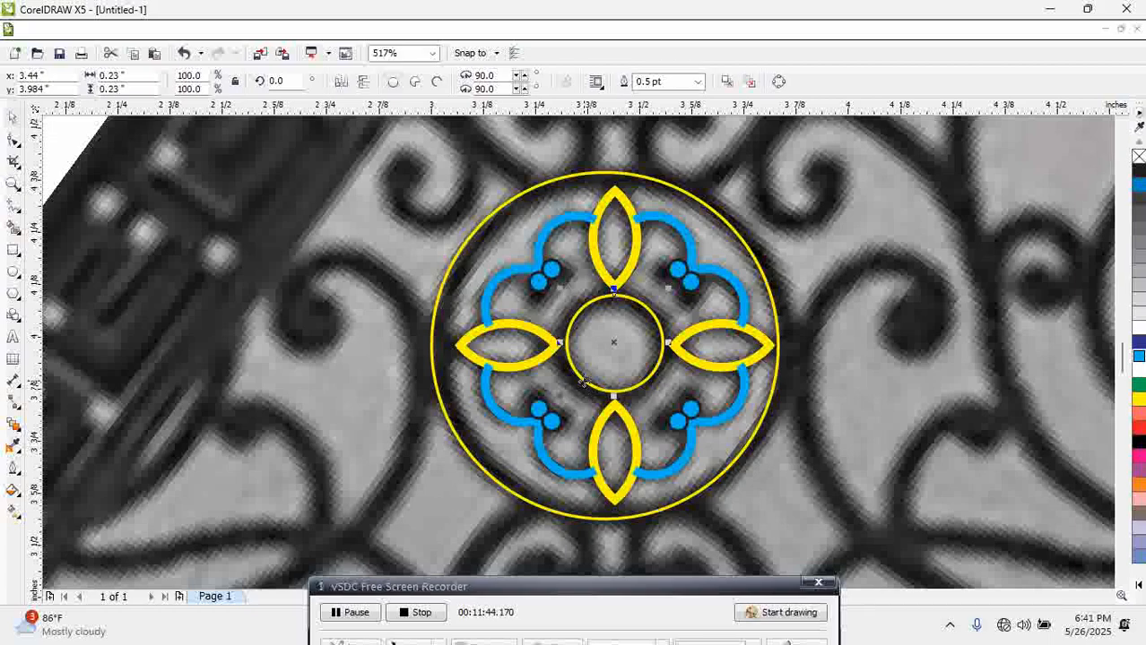
{"action": "left_click", "coordinate": [15, 475]}
{"action": "left_click", "coordinate": [80, 369]}
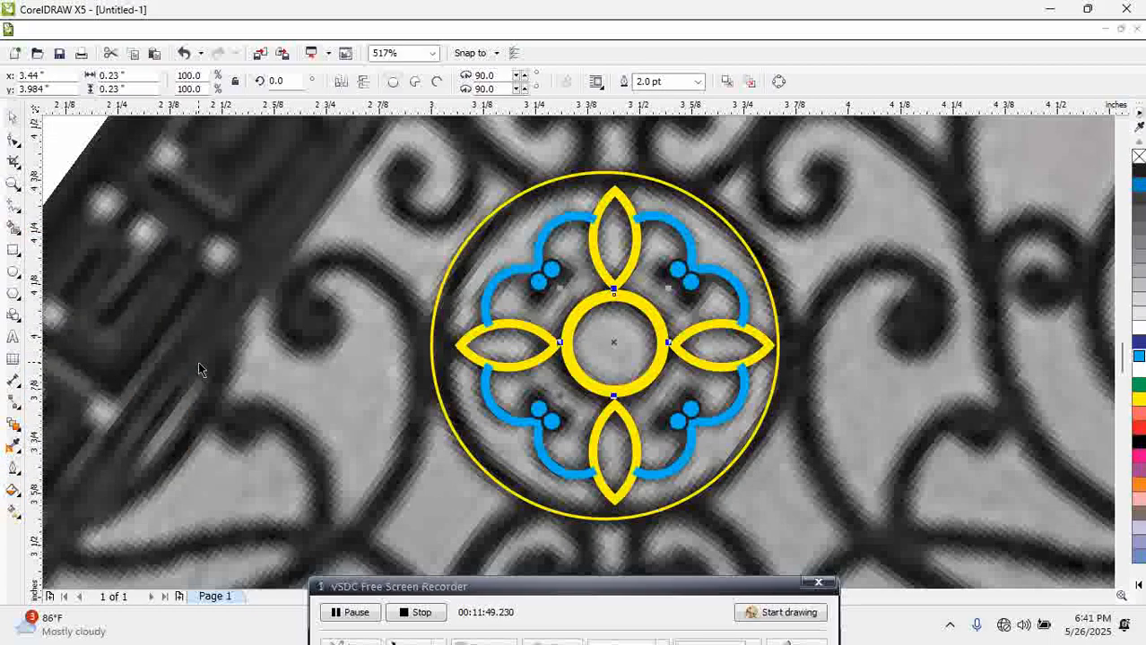
{"action": "key", "text": "ctrl+shift+q"}
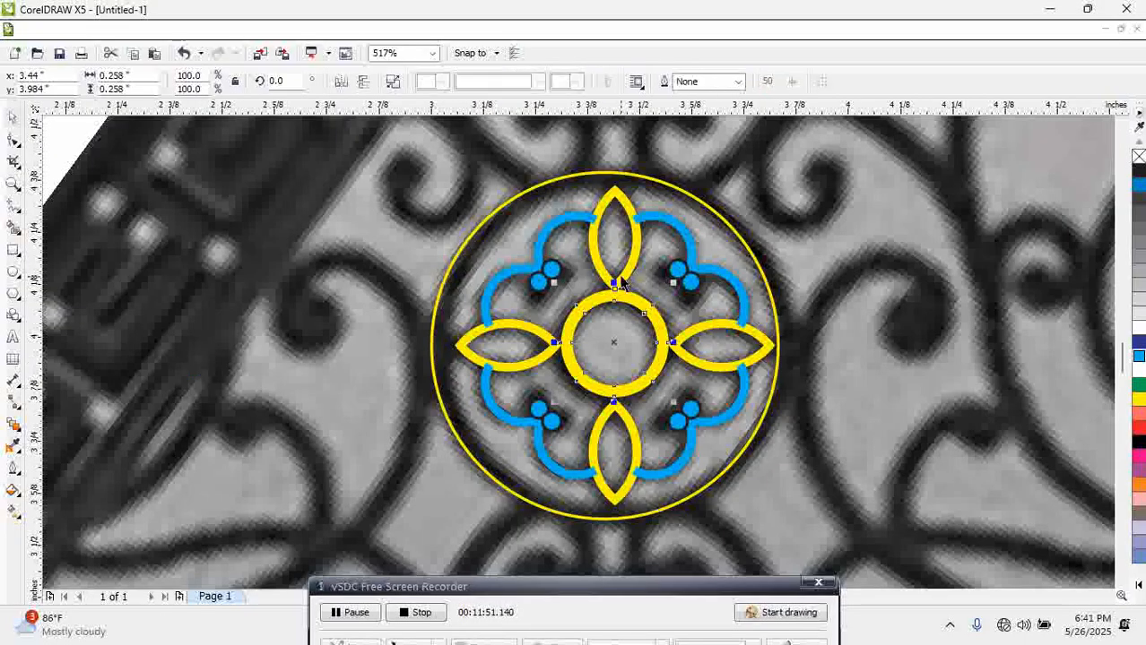
Select all the rosette parts, including the outer circle, and align them on a common centre
{"action": "left_click", "coordinate": [622, 283]}
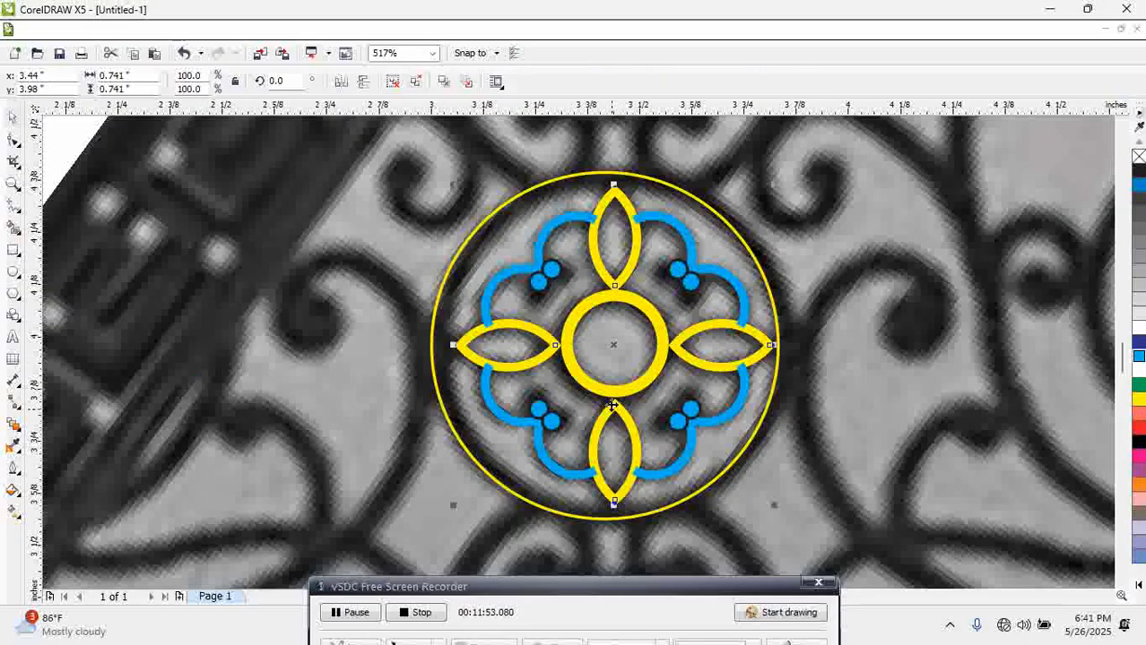
{"action": "left_click", "coordinate": [632, 383]}
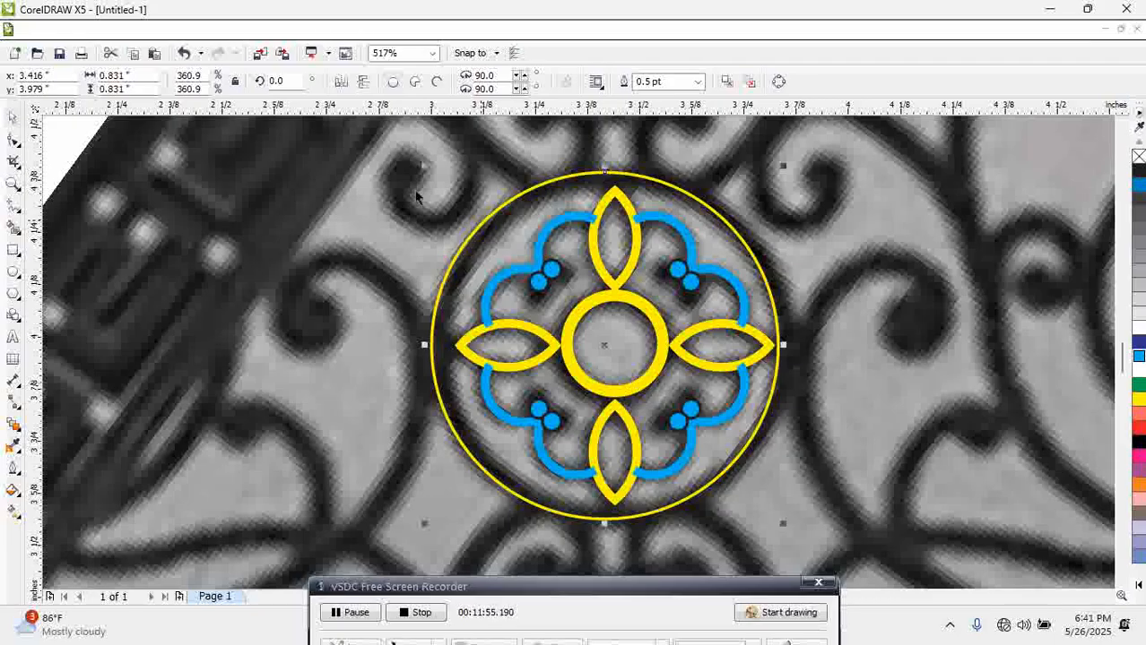
{"action": "left_click_drag", "start_coordinate": [336, 162], "coordinate": [870, 556]}
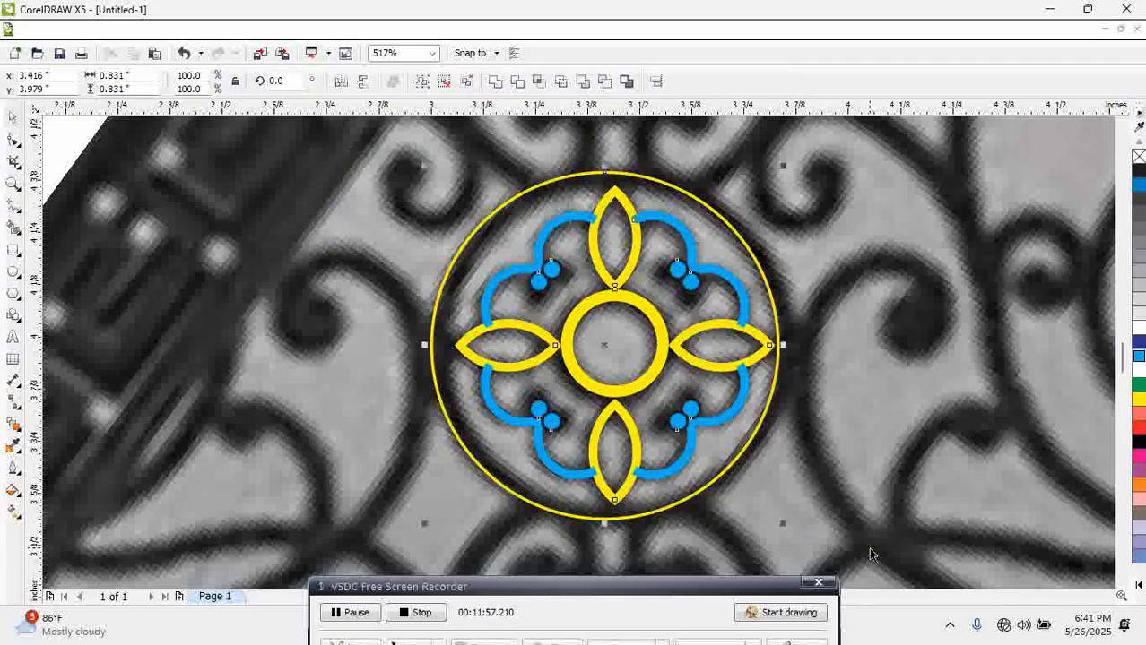
{"action": "key", "text": "c"}
{"action": "left_click", "coordinate": [855, 372]}
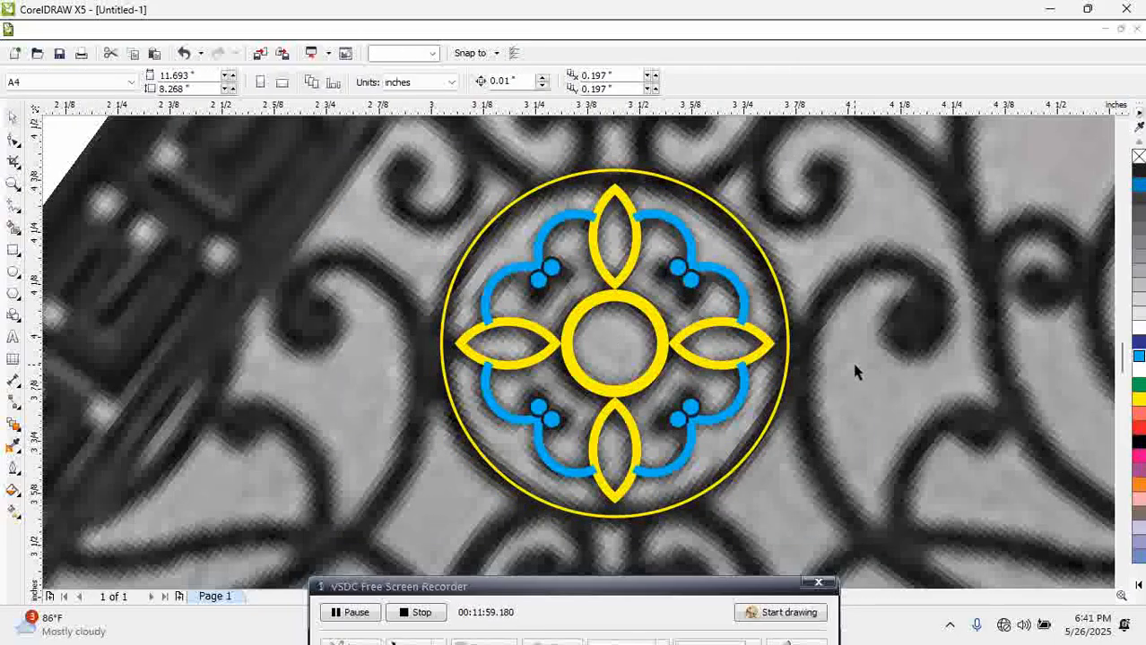
Enlarge the yellow petal group slightly about its centre to about 0.754 inches and ungroup it
{"action": "left_click", "coordinate": [621, 301]}
{"action": "left_click", "coordinate": [628, 296]}
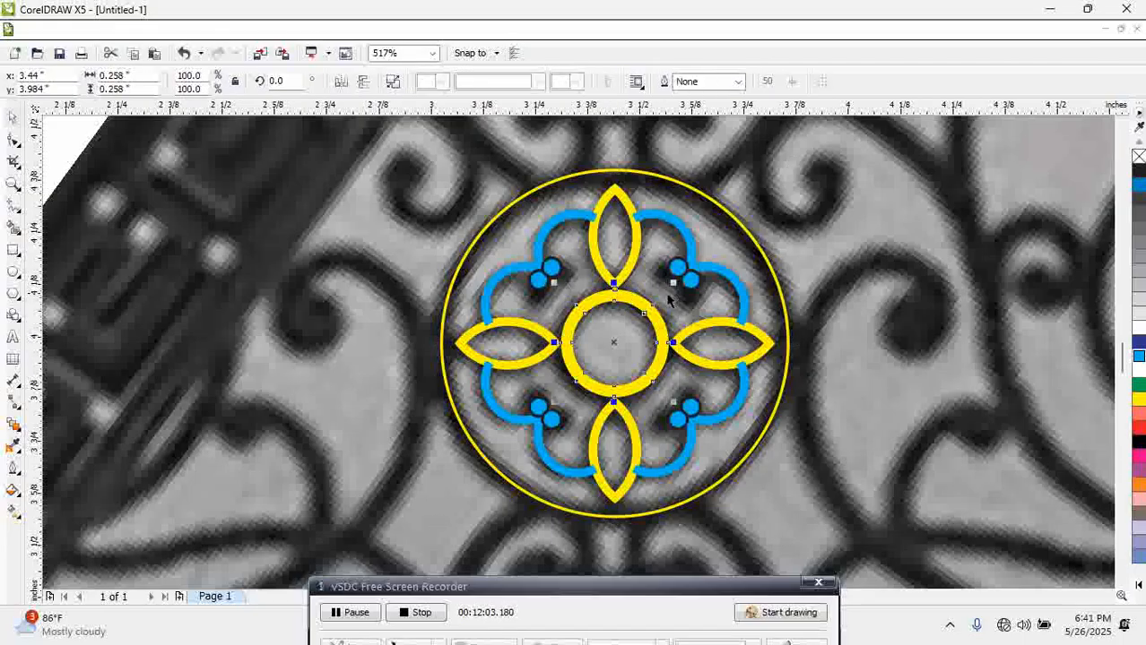
{"action": "left_click", "coordinate": [630, 262]}
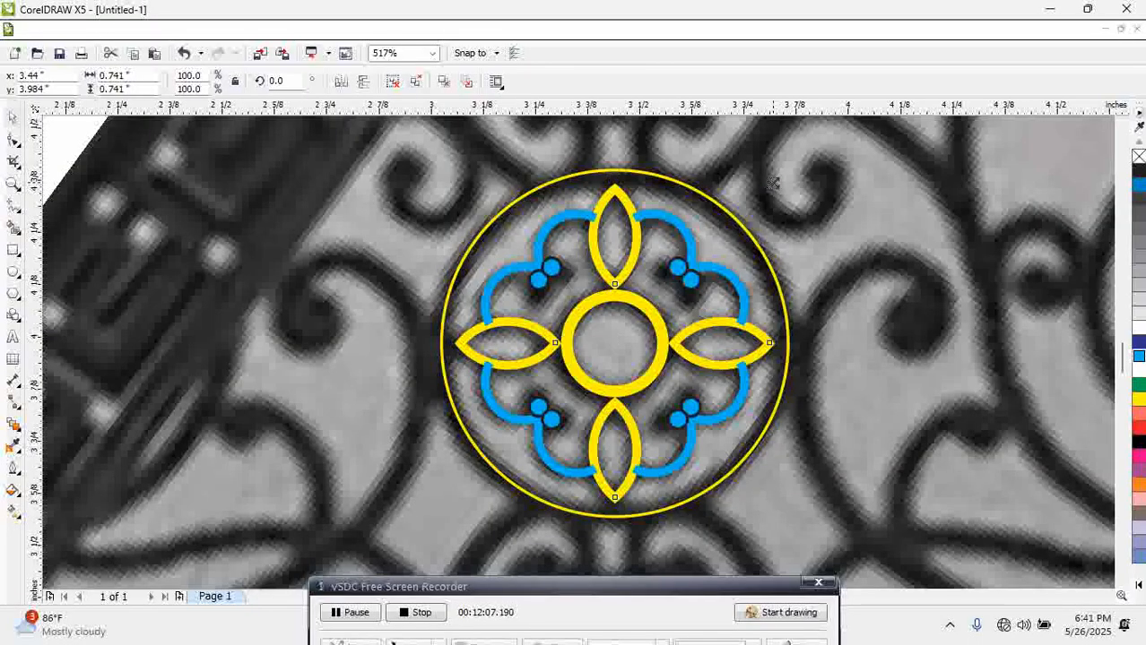
{"action": "left_click_drag", "start_coordinate": [771, 183], "coordinate": [776, 180]}
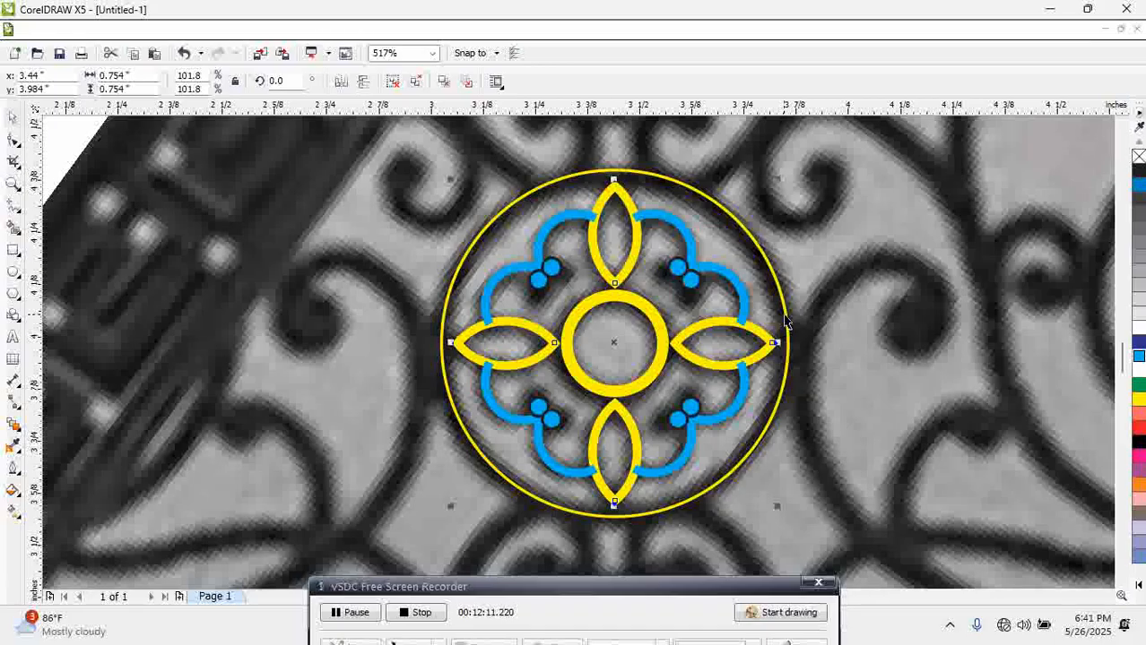
{"action": "left_click", "coordinate": [417, 80]}
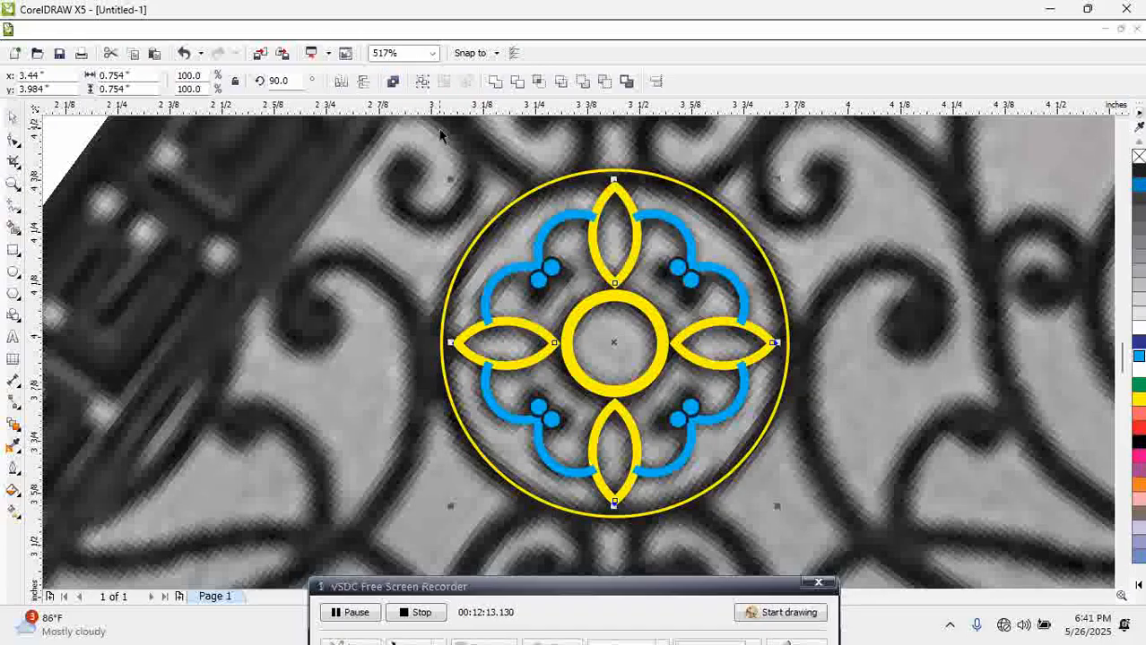
{"action": "left_click", "coordinate": [384, 169]}
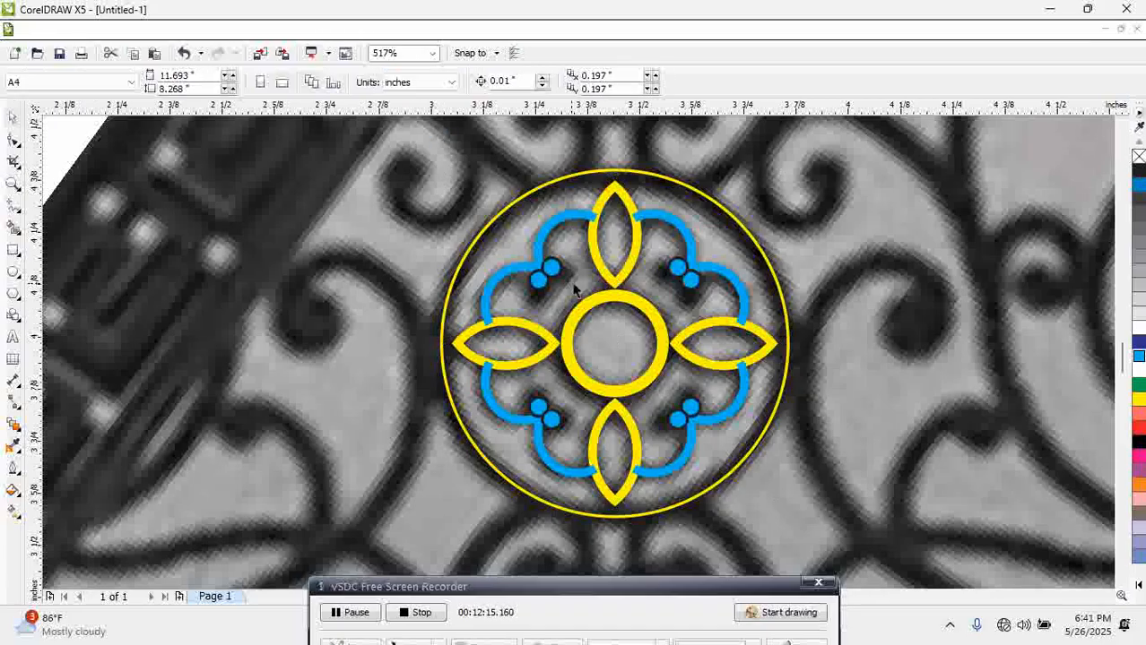
Enlarge the central yellow ring about its centre to about 0.28 inches across so it meets the four petals
{"action": "left_click", "coordinate": [597, 302]}
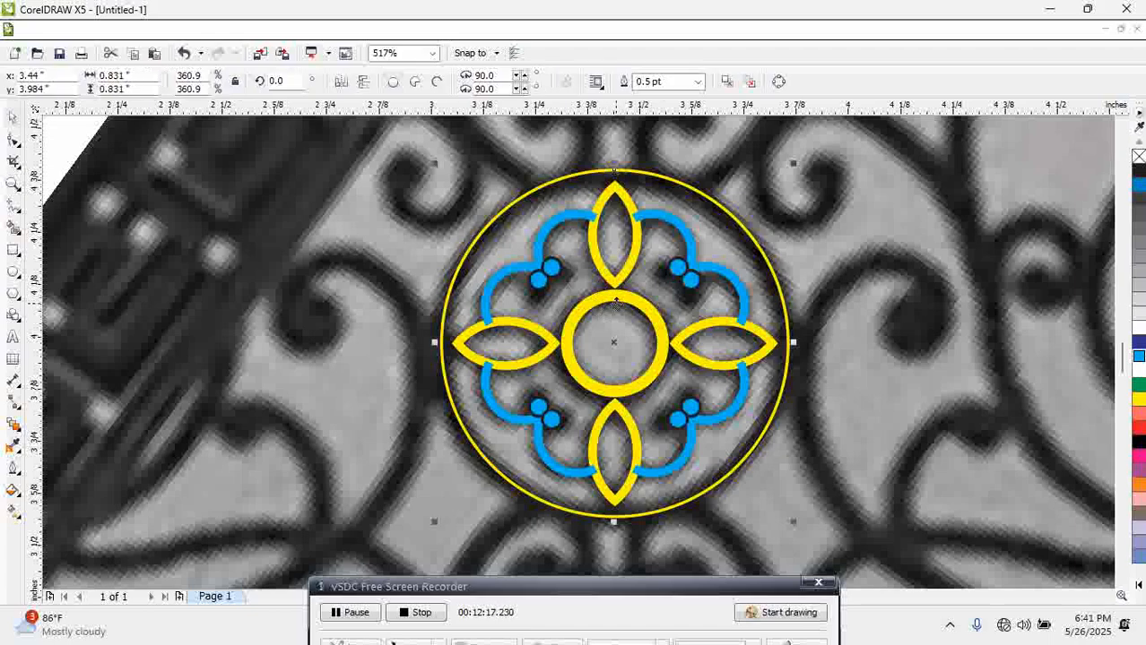
{"action": "left_click", "coordinate": [609, 307]}
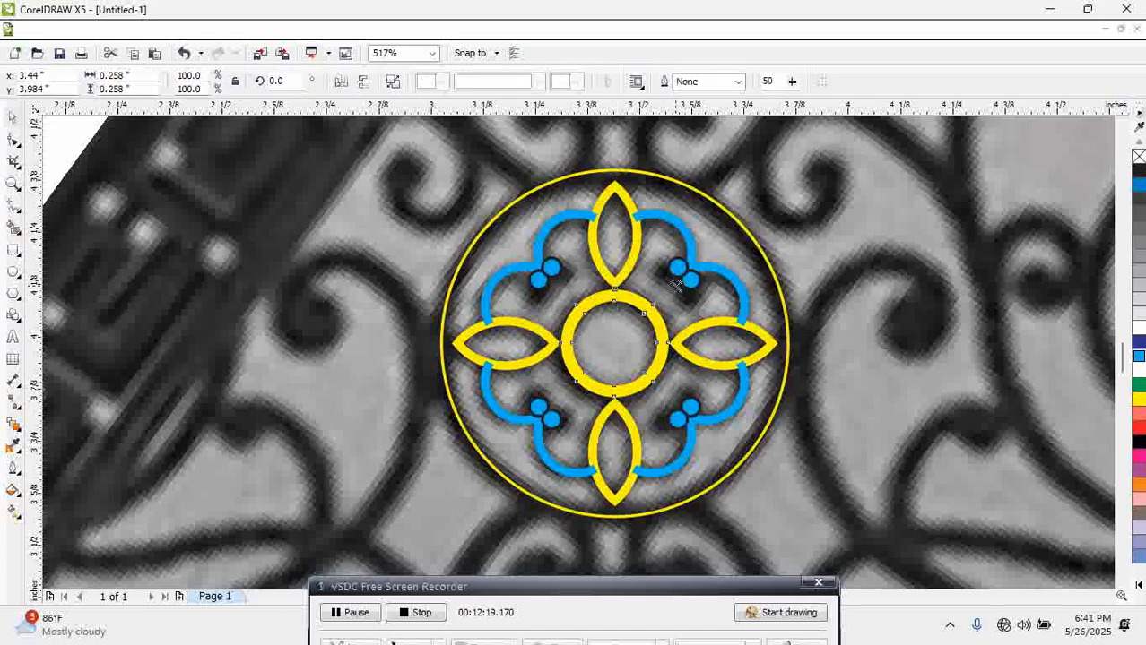
{"action": "left_click_drag", "start_coordinate": [681, 275], "coordinate": [682, 275]}
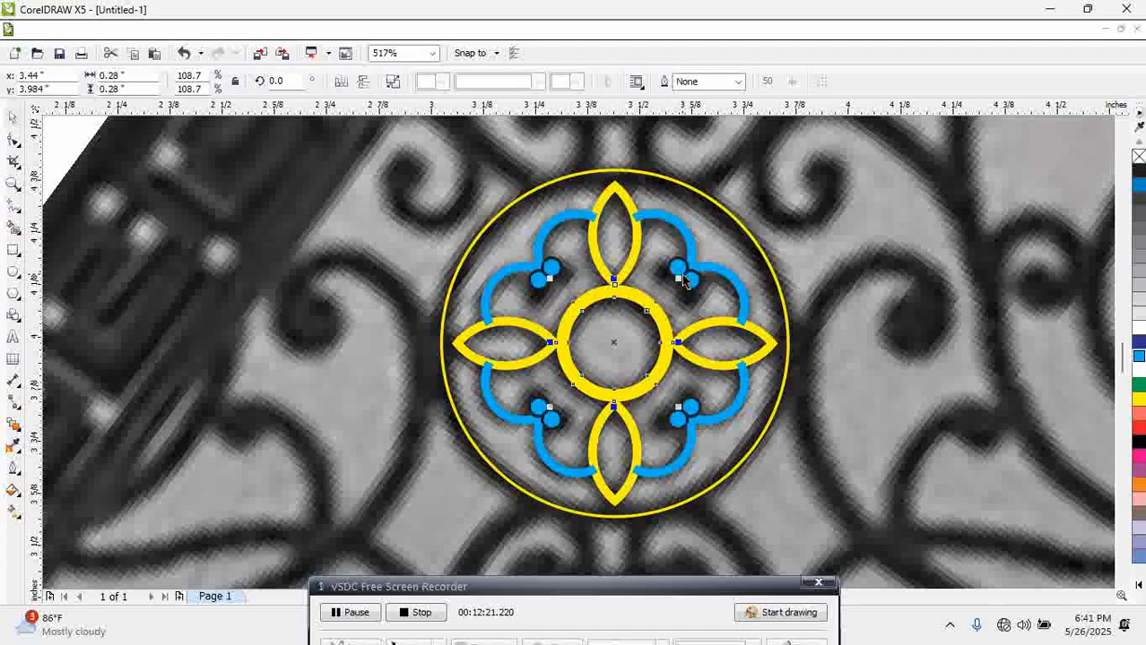
{"action": "left_click", "coordinate": [765, 174]}
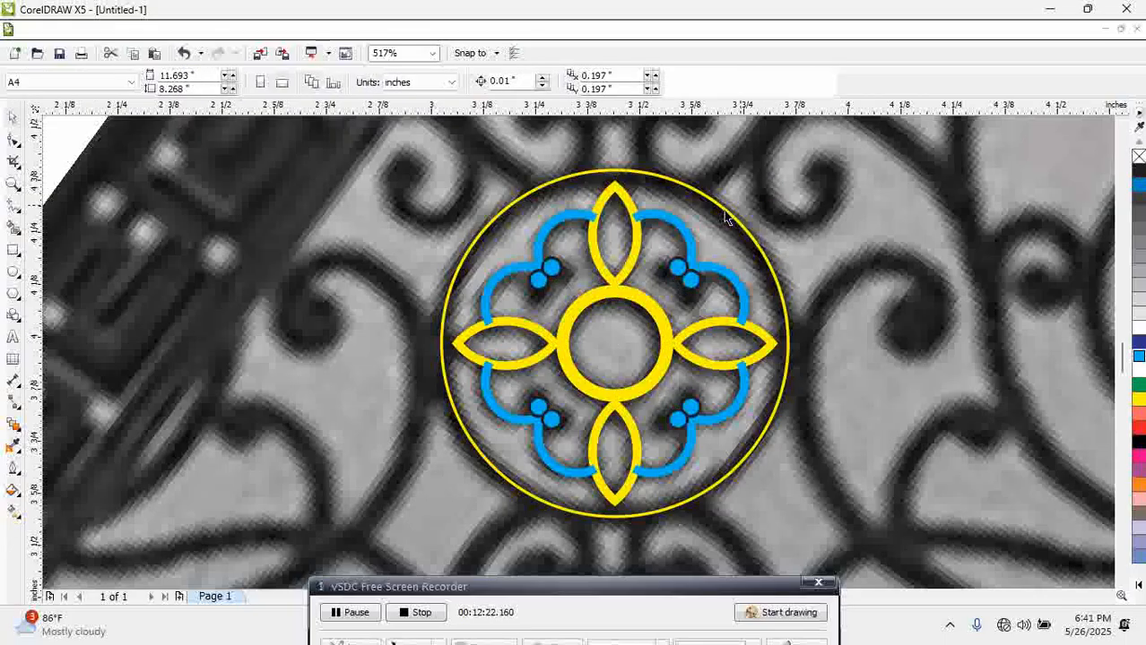
Shrink the outer yellow circle about its centre to about 0.807 inches and set its outline width to 2 pt
{"action": "left_click", "coordinate": [614, 175]}
{"action": "left_click_drag", "start_coordinate": [794, 165], "coordinate": [788, 169]}
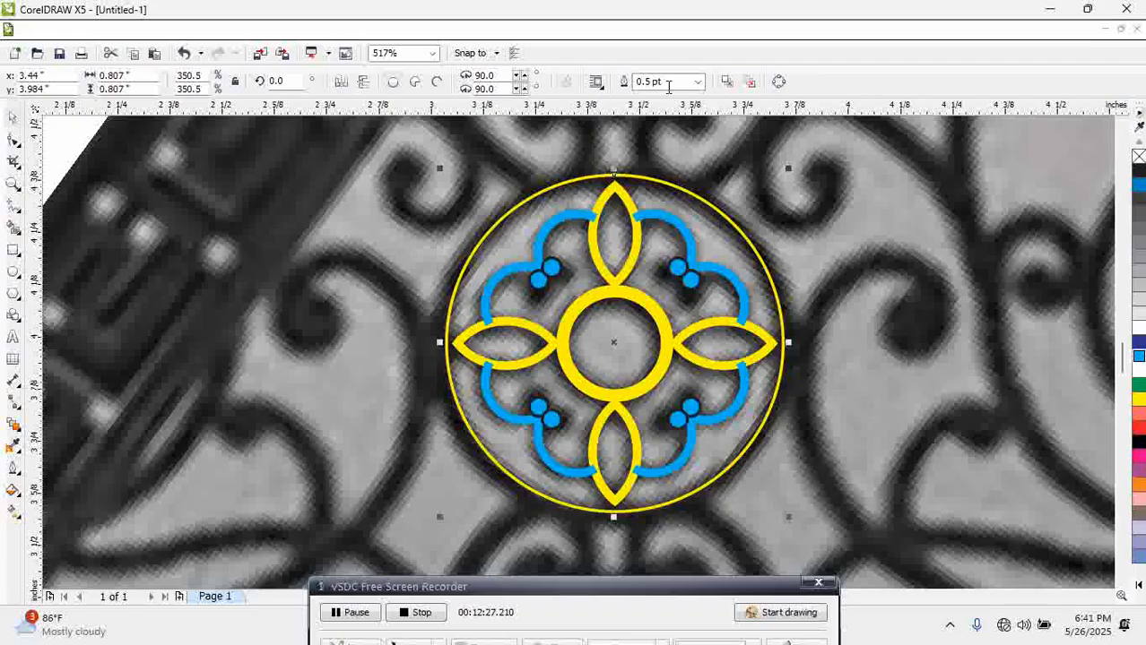
{"action": "left_click_drag", "start_coordinate": [671, 82], "coordinate": [553, 81]}
{"action": "type", "text": "2"}
{"action": "key", "text": "Return"}
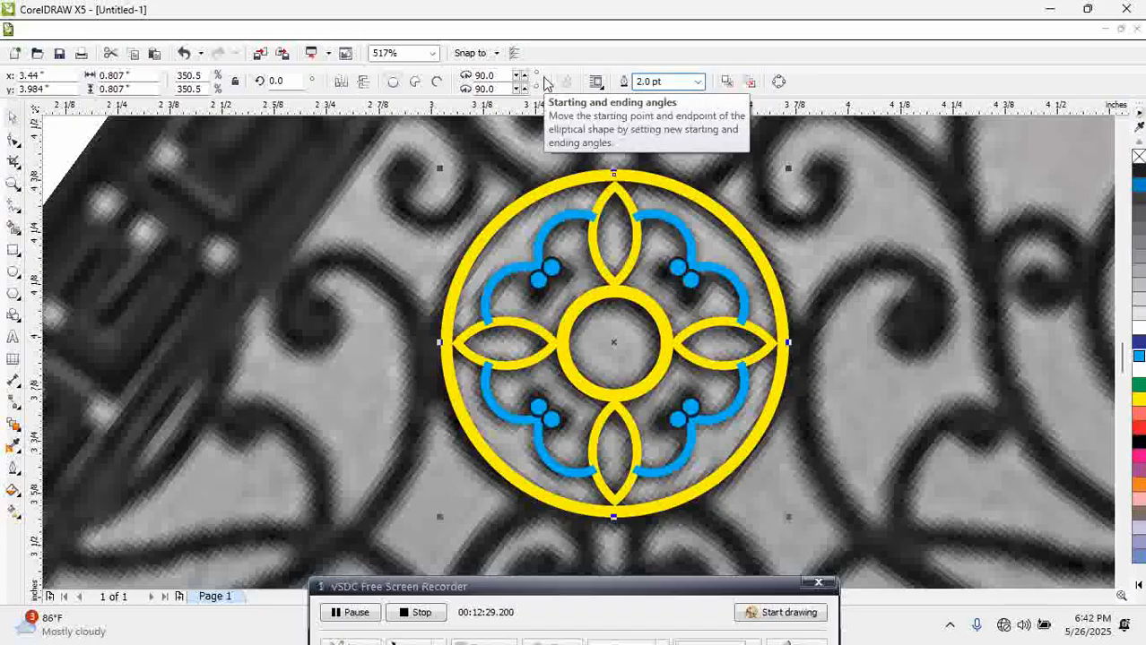
{"action": "left_click", "coordinate": [325, 264]}
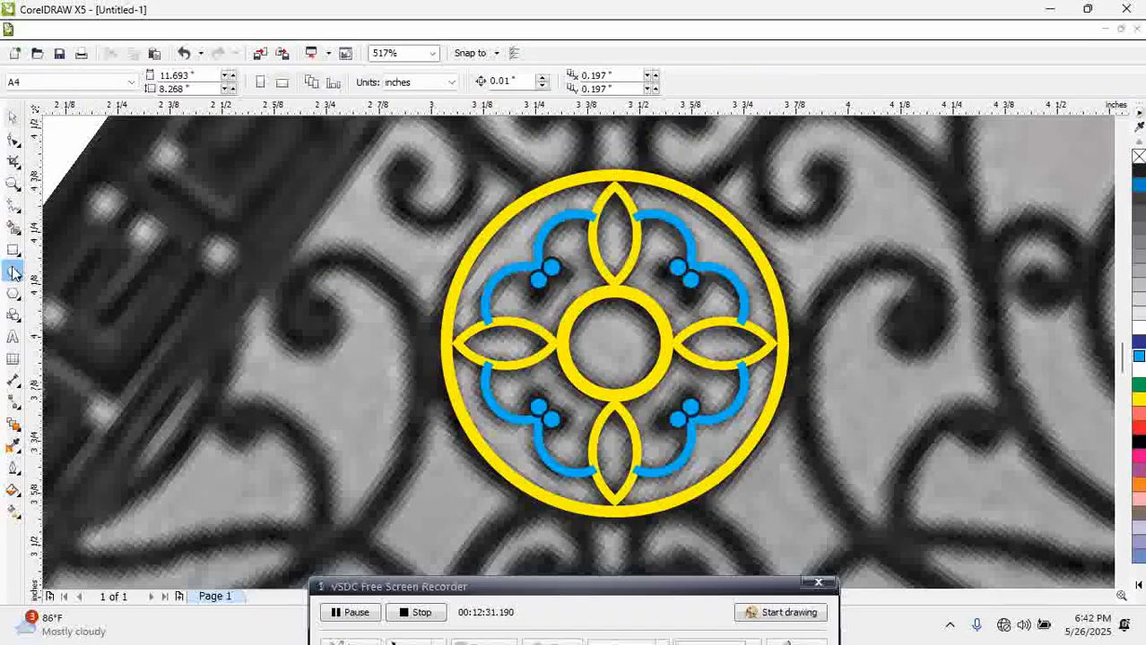
Reduce the outer circle about its centre to about 0.766 inches and convert its outline to an object
{"action": "left_click", "coordinate": [602, 186]}
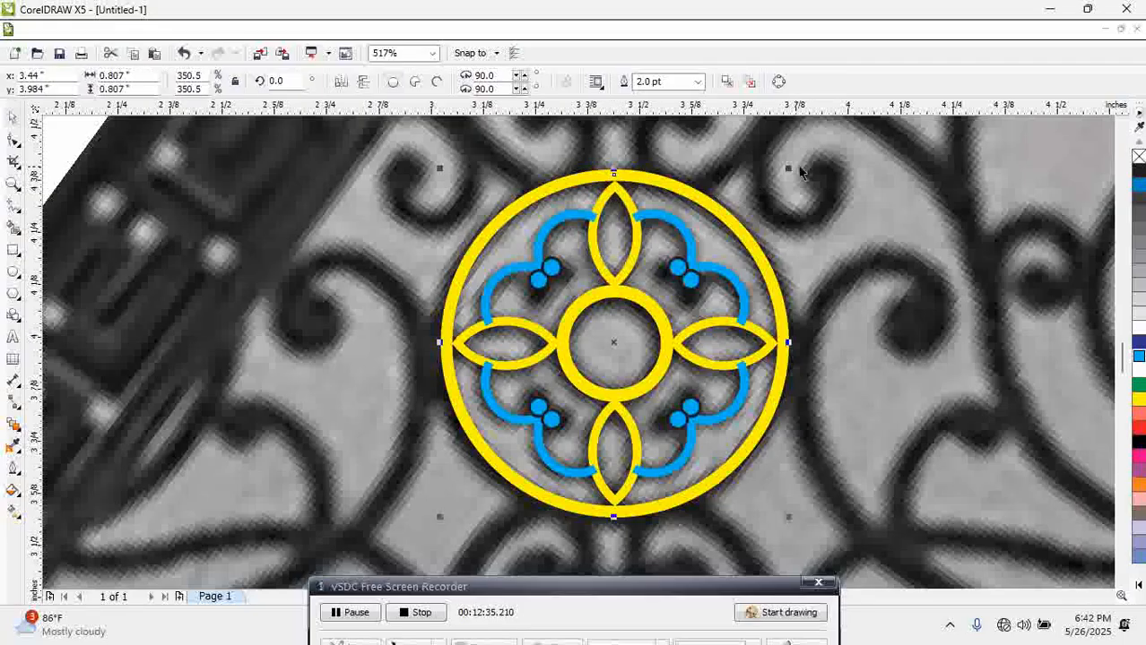
{"action": "left_click_drag", "start_coordinate": [790, 169], "coordinate": [786, 184]}
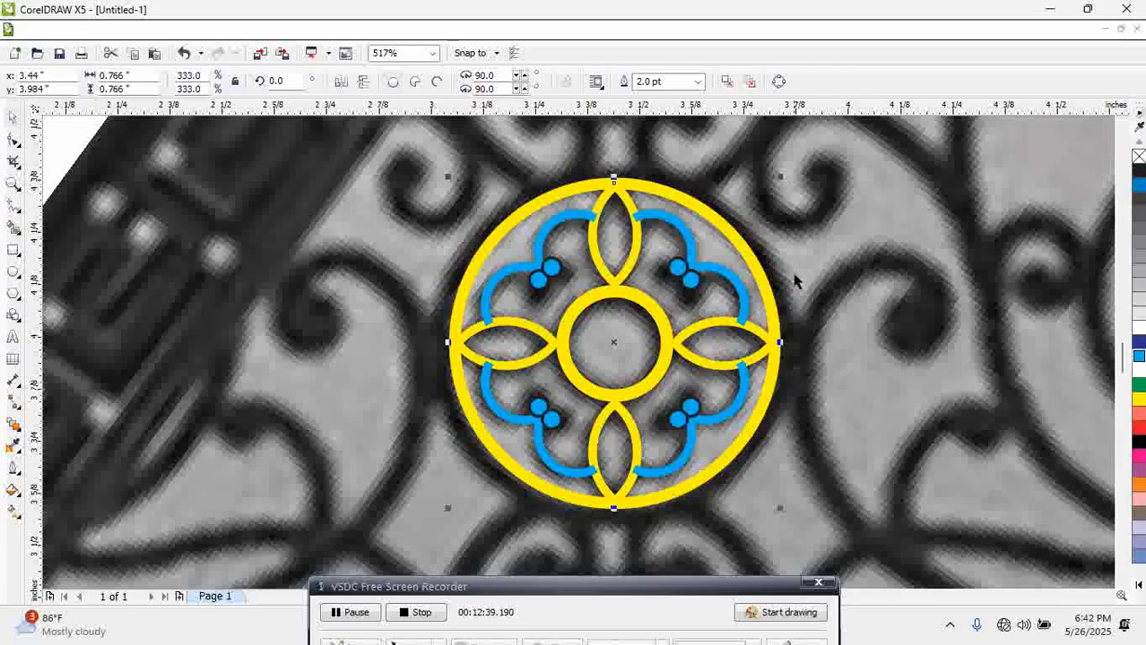
{"action": "key", "text": "ctrl+shift+q"}
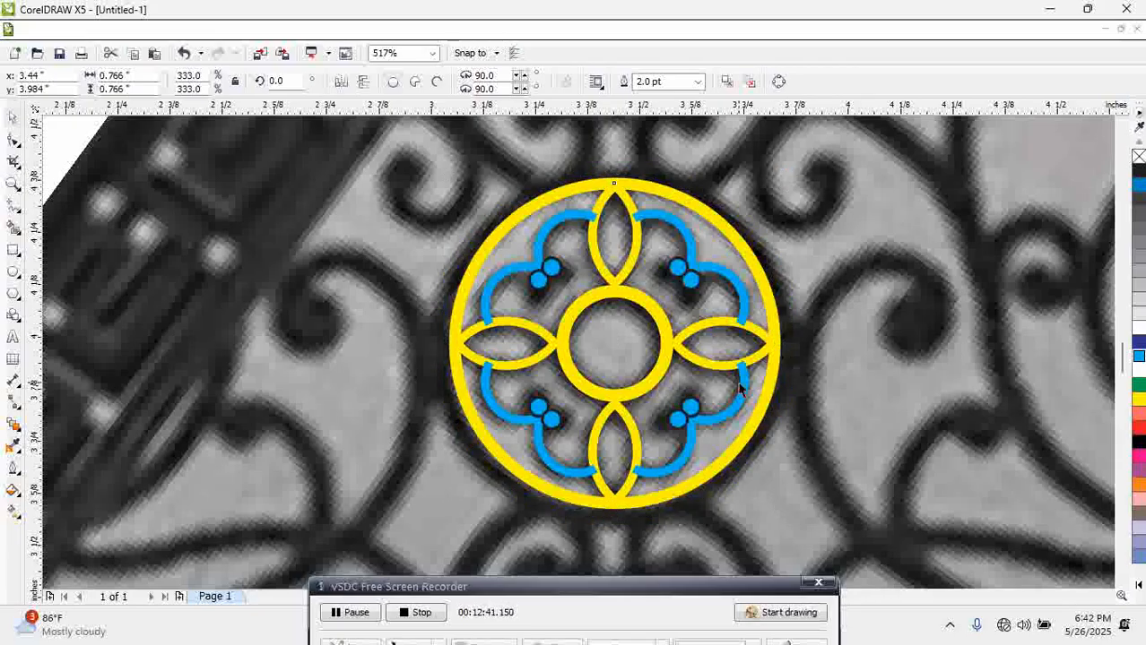
Convert the outline of the blue scalloped curves inside the rosette to an object
{"action": "left_click_drag", "start_coordinate": [390, 146], "coordinate": [811, 521]}
{"action": "left_click", "coordinate": [811, 238]}
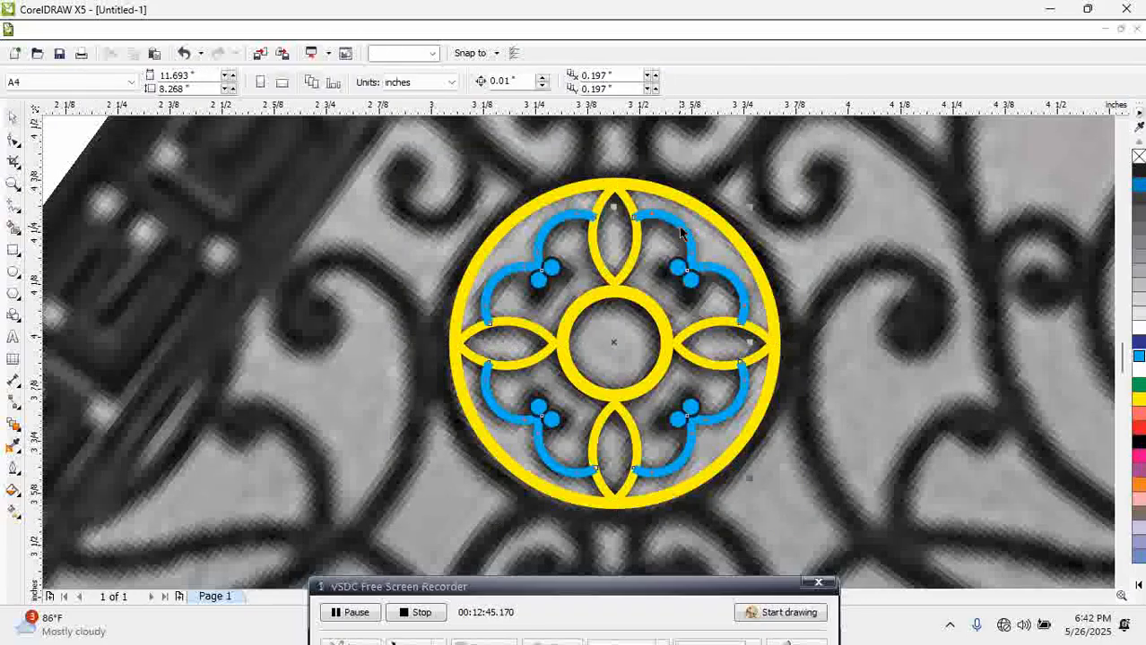
{"action": "left_click", "coordinate": [690, 235]}
{"action": "key", "text": "ctrl+shift+q"}
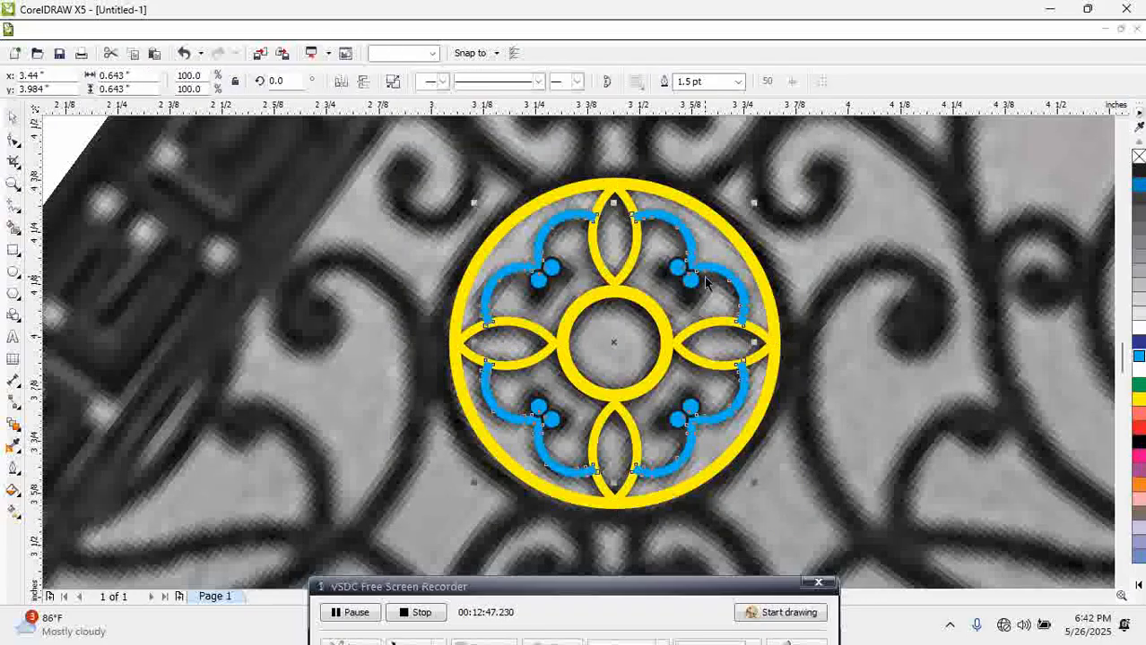
Try to weld all the rosette parts, including the outer circle, into one shape, and undo the weld
{"action": "left_click_drag", "start_coordinate": [839, 163], "coordinate": [376, 521]}
{"action": "left_click", "coordinate": [498, 82]}
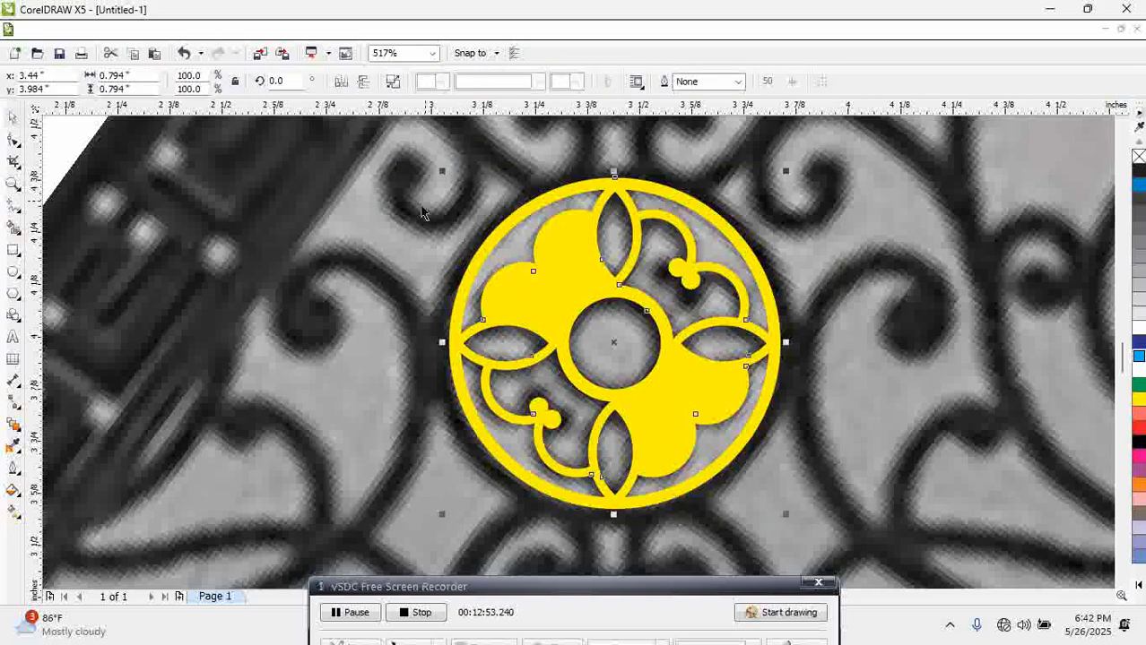
{"action": "key", "text": "F10"}
{"action": "key", "text": "ctrl+z"}
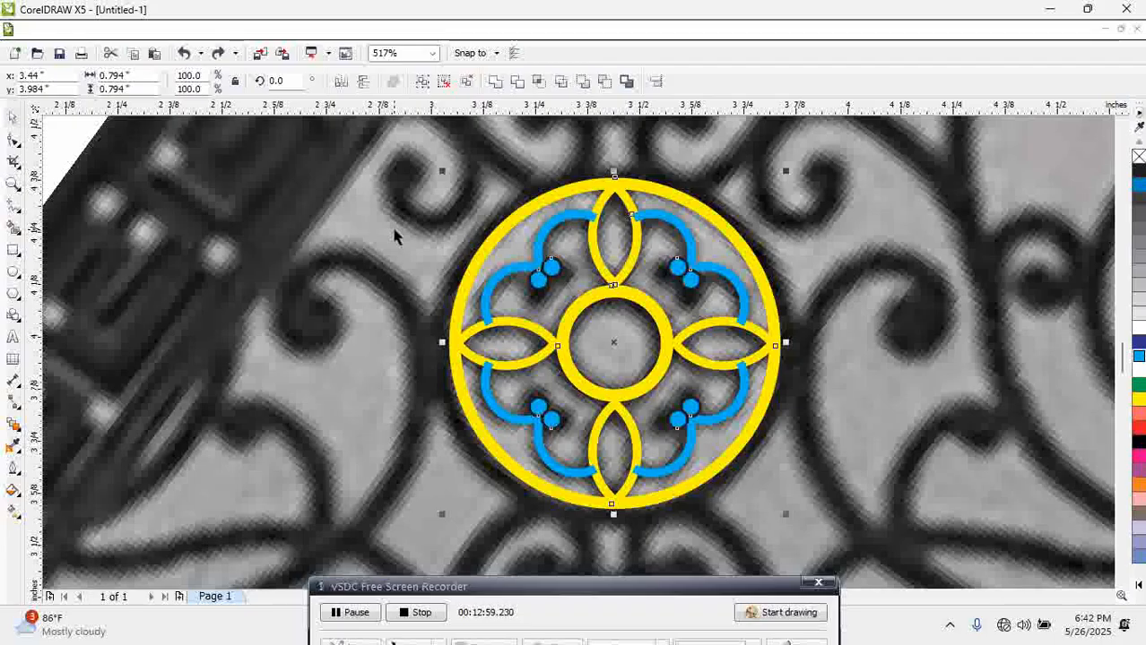
{"action": "left_click", "coordinate": [391, 224]}
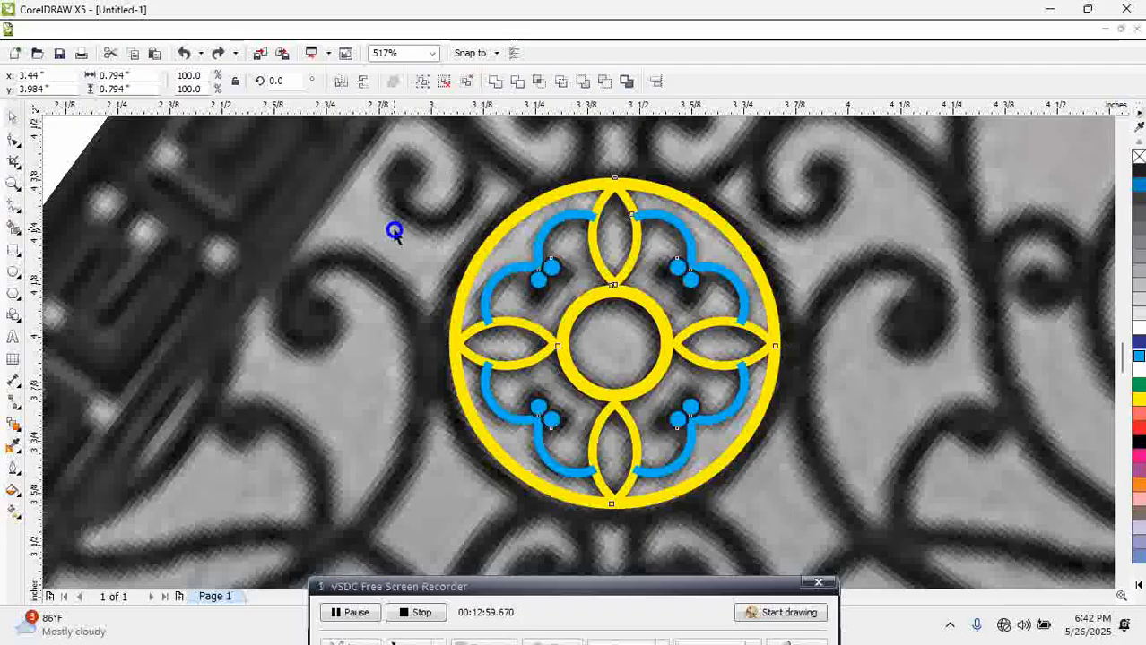
Weld the four yellow petals together with the central ring into one shape
{"action": "left_click", "coordinate": [531, 330]}
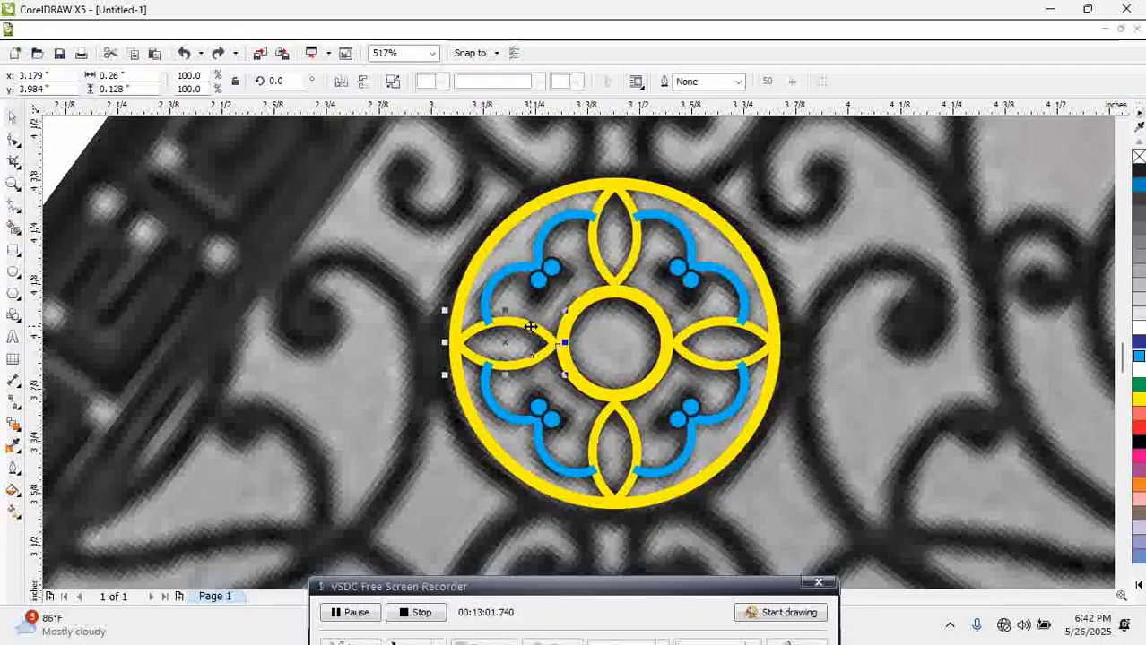
{"action": "left_click", "coordinate": [602, 278], "text": "shift"}
{"action": "left_click", "coordinate": [686, 359], "text": "shift"}
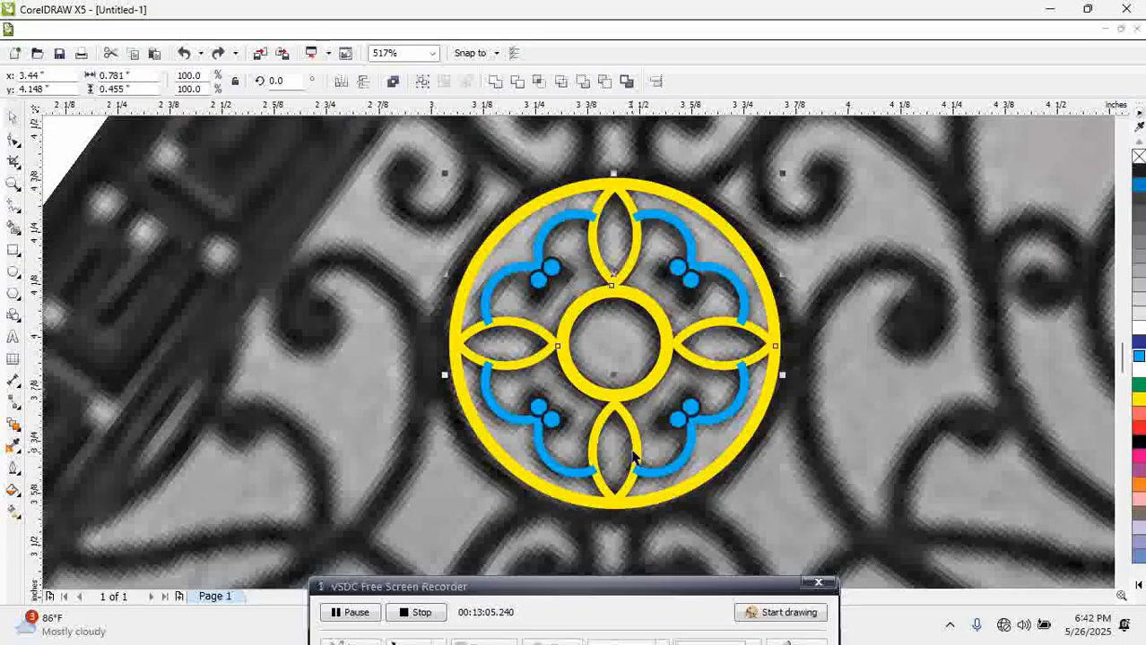
{"action": "left_click", "coordinate": [495, 81]}
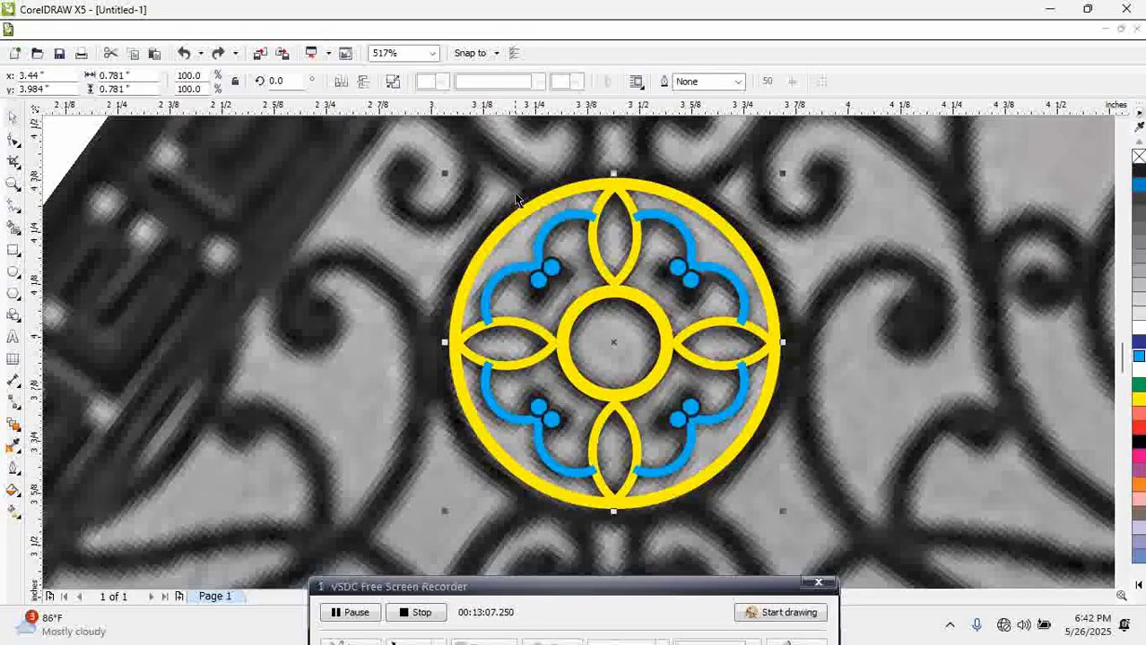
{"action": "left_click", "coordinate": [582, 305]}
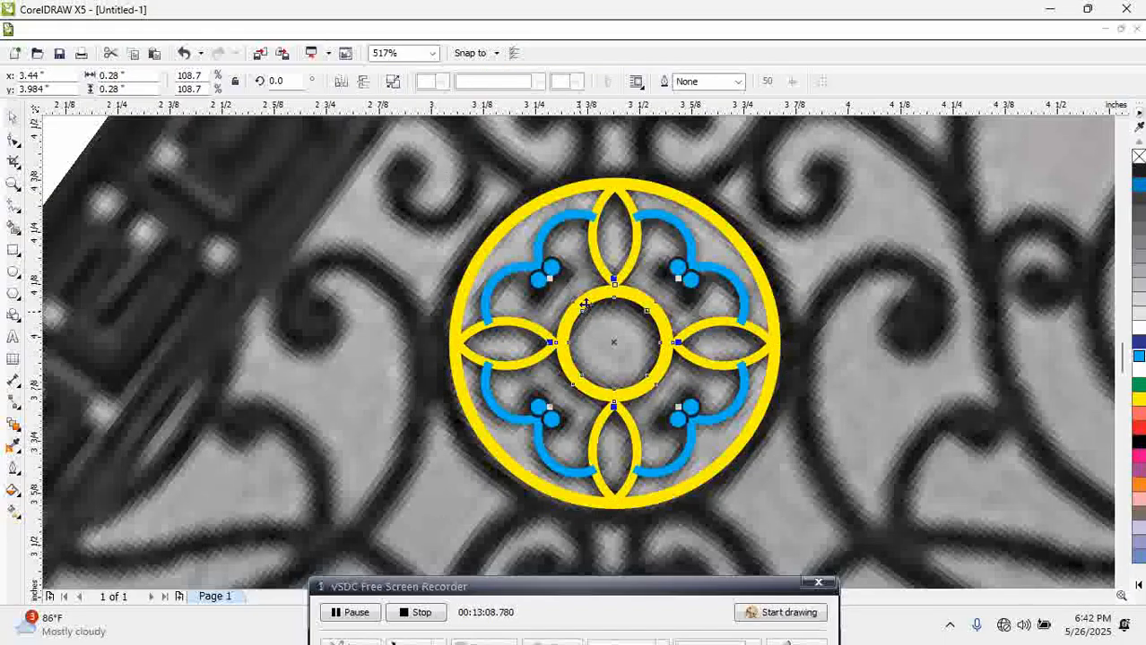
{"action": "left_click", "coordinate": [599, 259], "text": "shift"}
{"action": "left_click", "coordinate": [495, 81]}
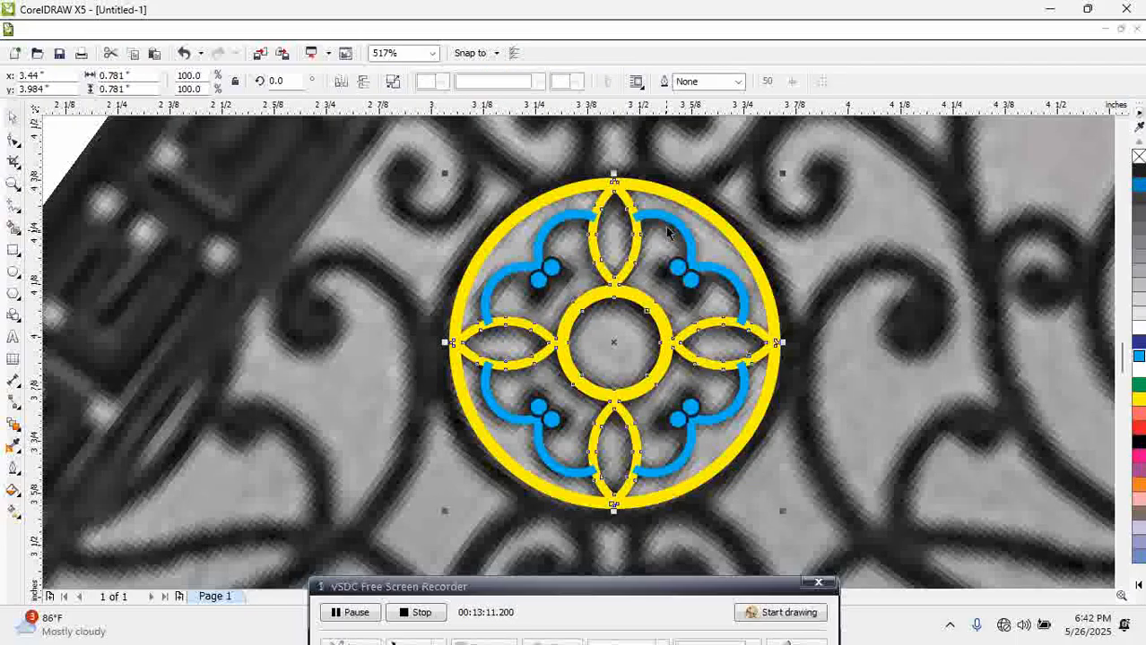
Weld the blue scalloped curves to the yellow petal and ring shape, keeping the yellow fill
{"action": "left_click", "coordinate": [666, 226]}
{"action": "left_click", "coordinate": [602, 206], "text": "shift"}
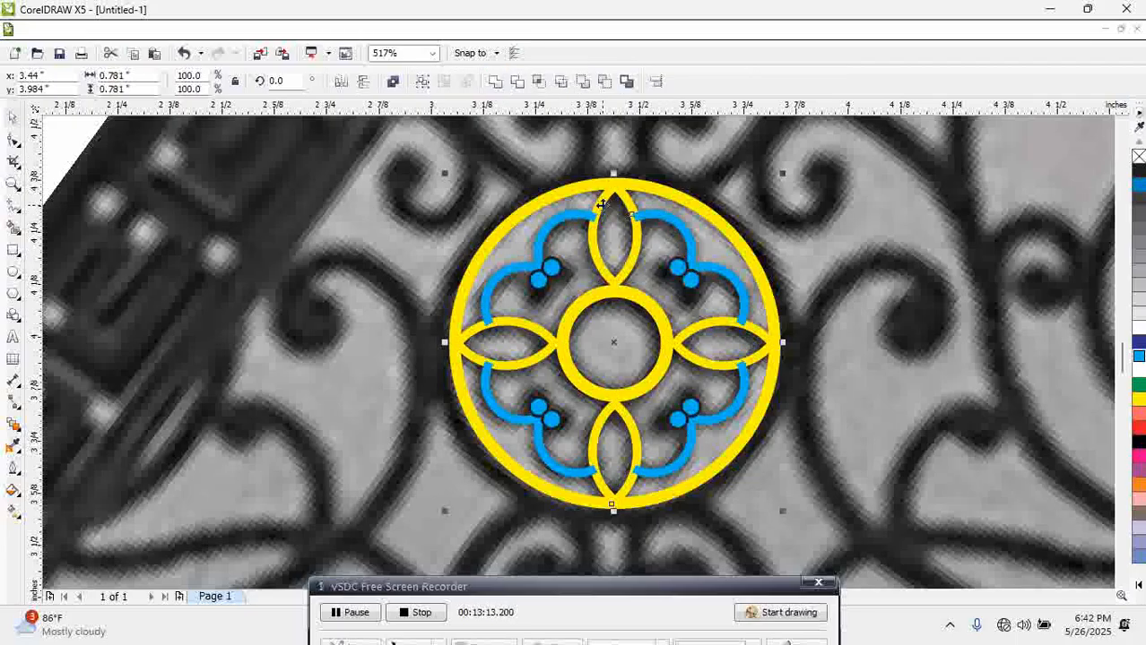
{"action": "left_click", "coordinate": [495, 82]}
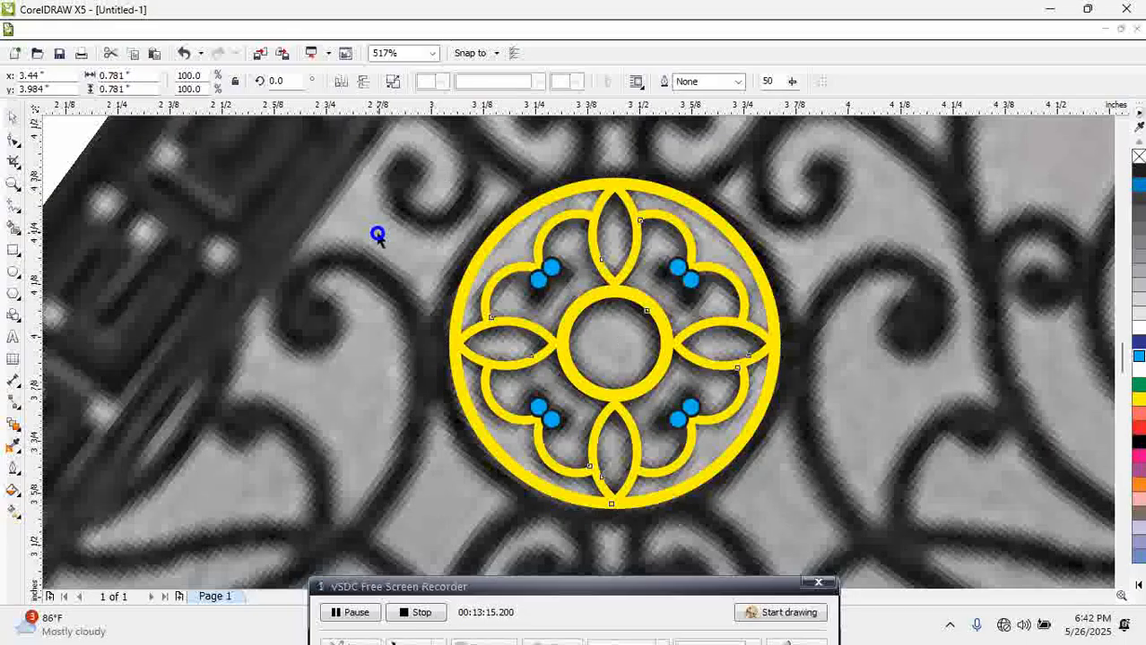
{"action": "key", "text": "Escape"}
Try to weld the grouped blue dots to the yellow rosette shape, and undo the weld
{"action": "left_click_drag", "start_coordinate": [747, 216], "coordinate": [485, 504]}
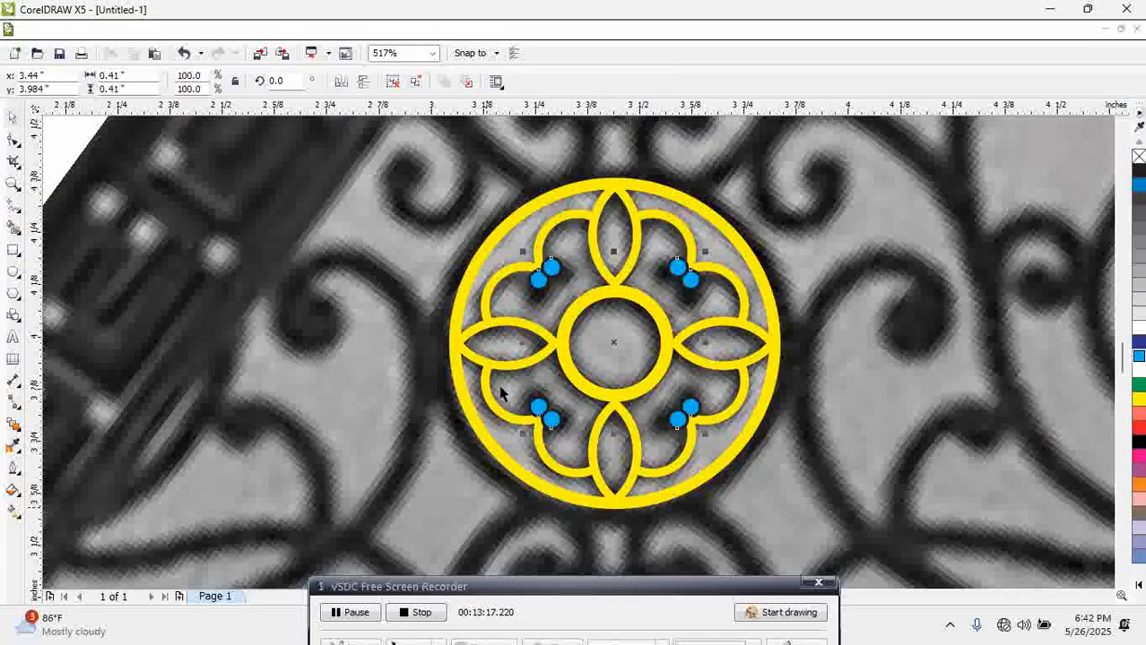
{"action": "left_click", "coordinate": [556, 216], "text": "shift"}
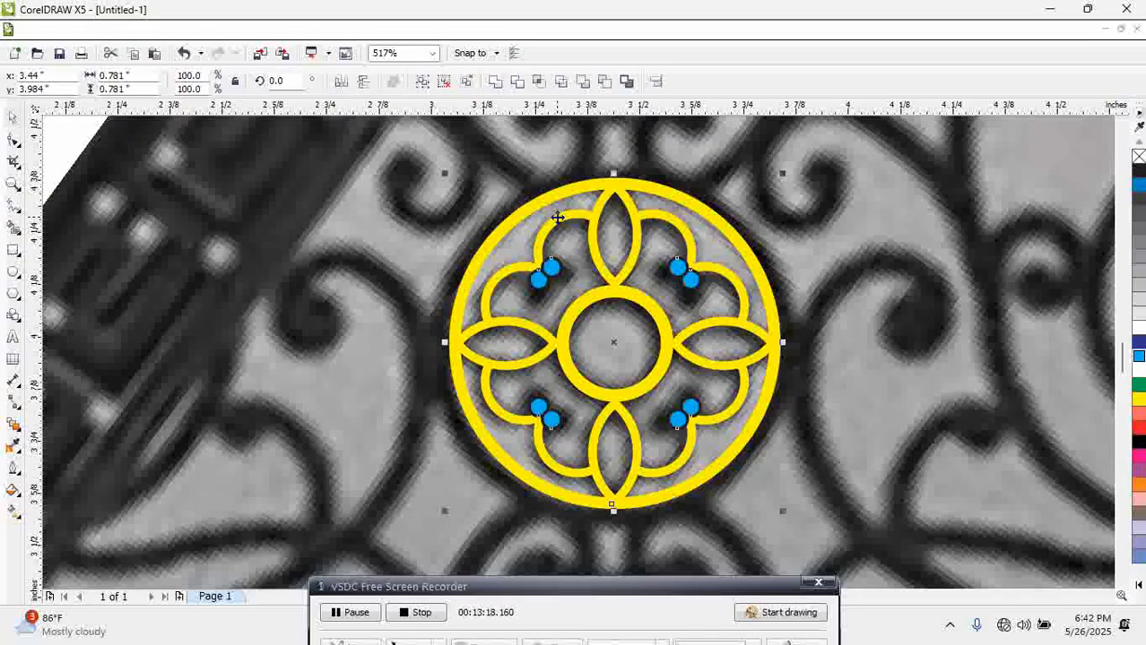
{"action": "left_click", "coordinate": [491, 83]}
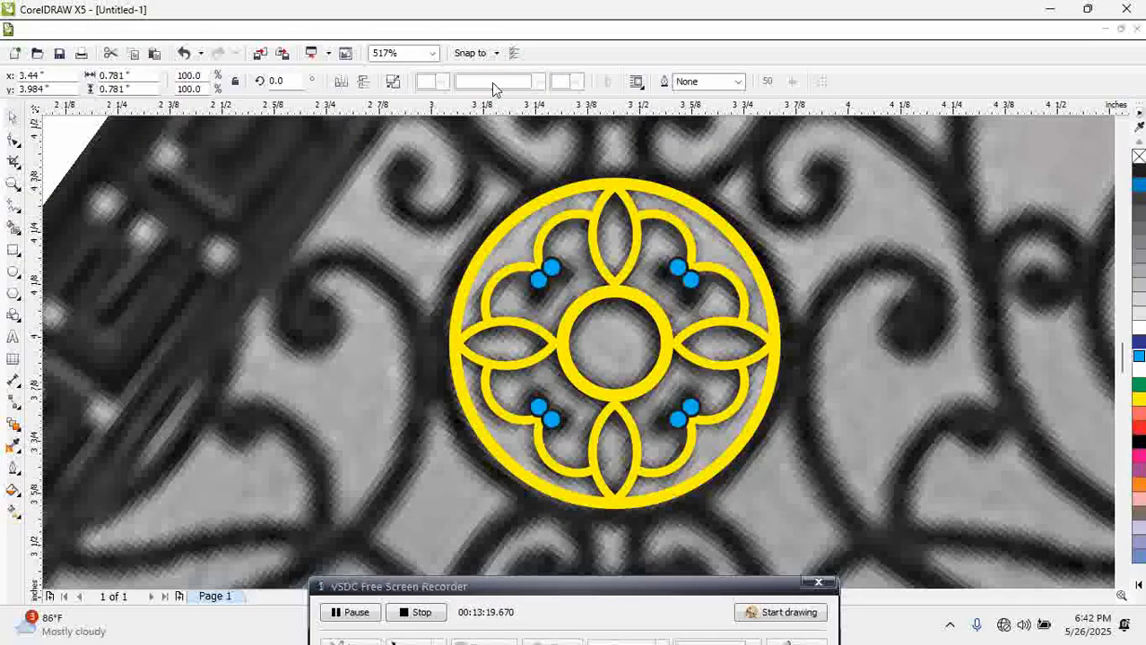
{"action": "key", "text": "ctrl+z"}
{"action": "left_click", "coordinate": [342, 273]}
Weld the yellow rosette shape to the grouped blue dots so the result takes the dots' blue fill and outline
{"action": "left_click", "coordinate": [522, 267]}
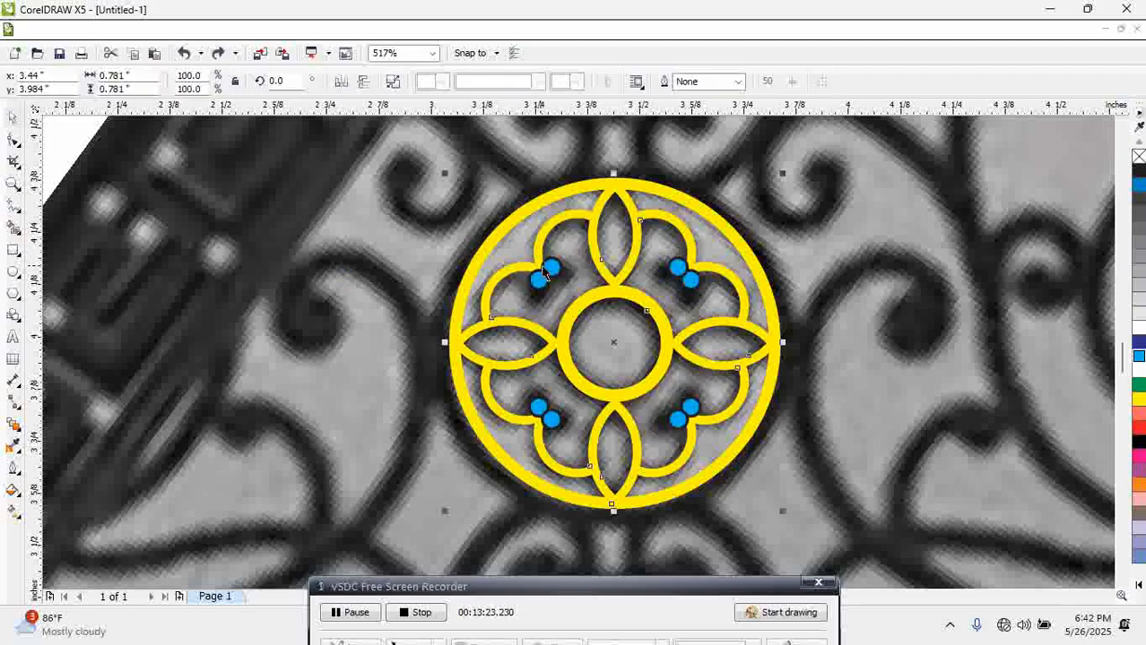
{"action": "left_click", "coordinate": [551, 275], "text": "shift"}
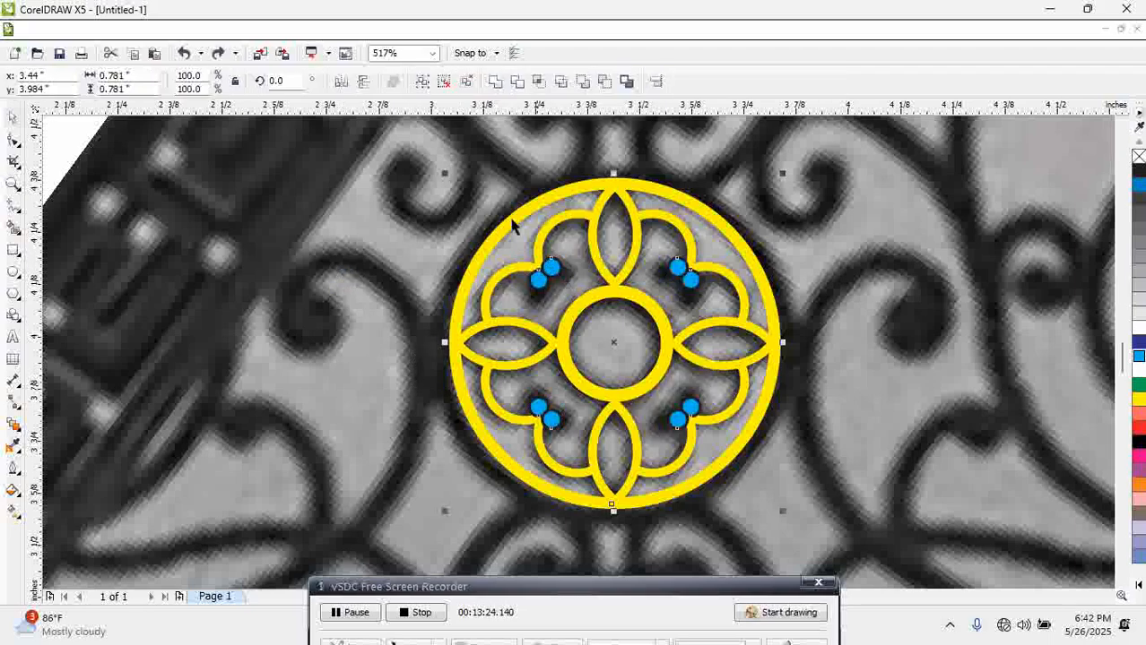
{"action": "left_click", "coordinate": [495, 81]}
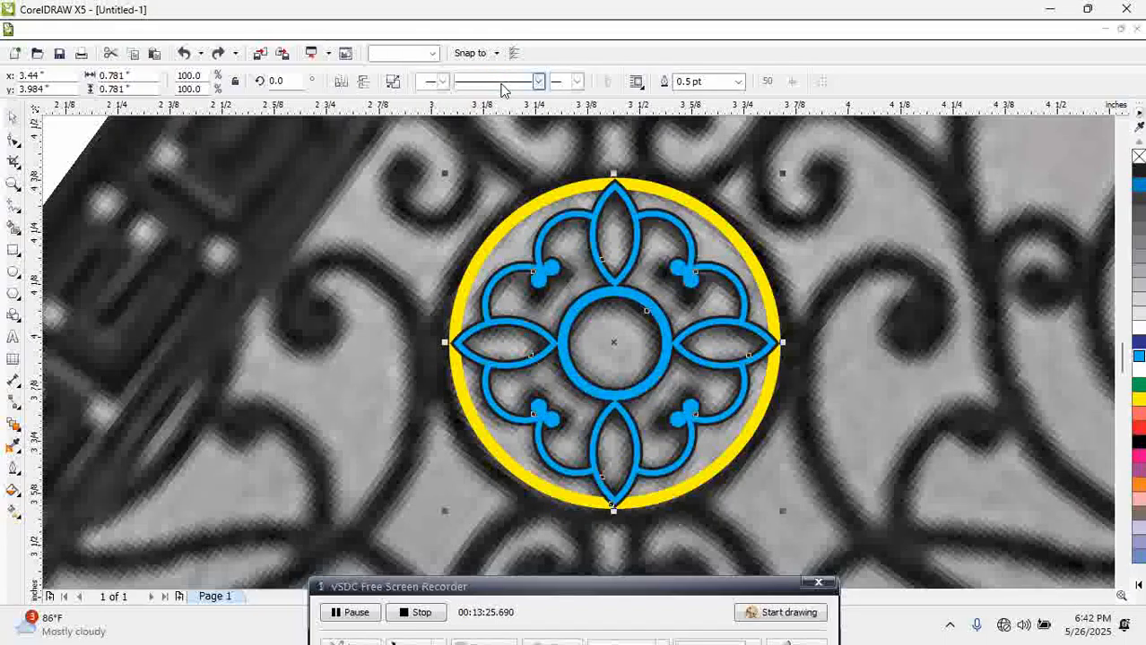
{"action": "left_click", "coordinate": [357, 322]}
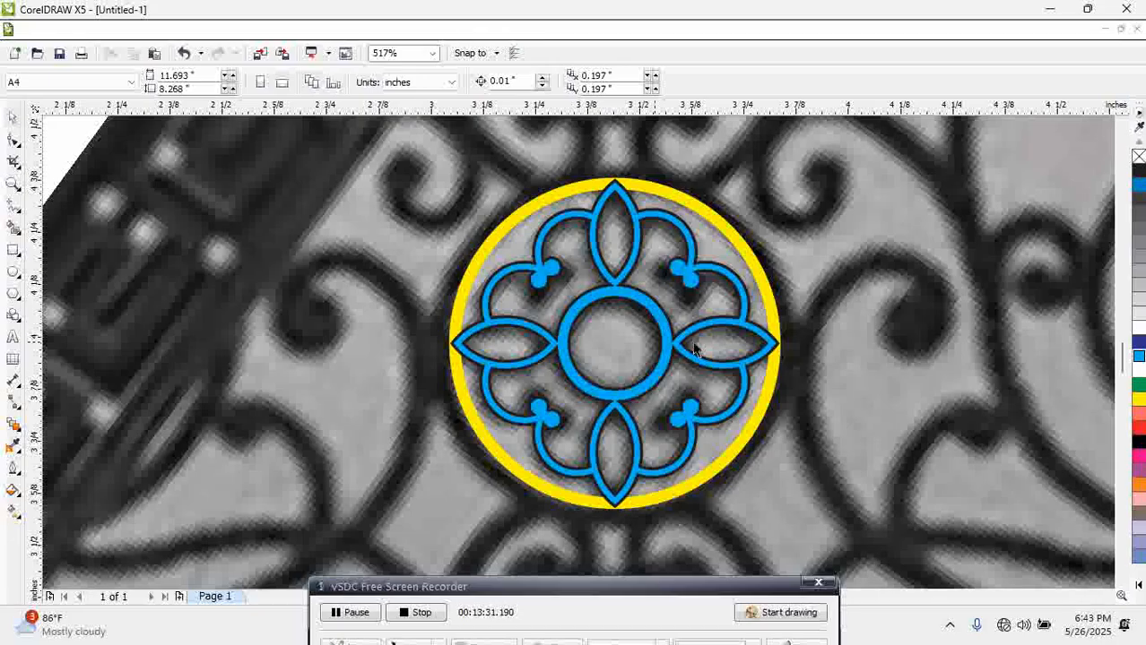
Draw a circle about 0.028 inches across at the joint of the top petal and central ring, and move it down over the joint
{"action": "key", "text": "F2"}
{"action": "left_click_drag", "start_coordinate": [464, 192], "coordinate": [890, 556]}
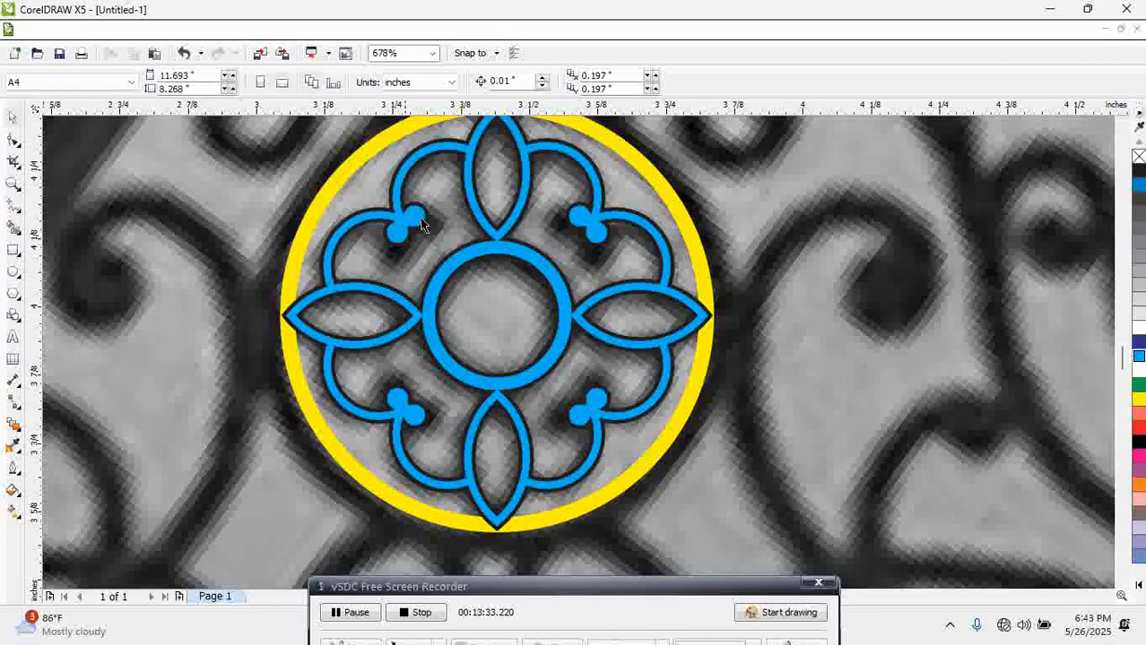
{"action": "left_click", "coordinate": [13, 270]}
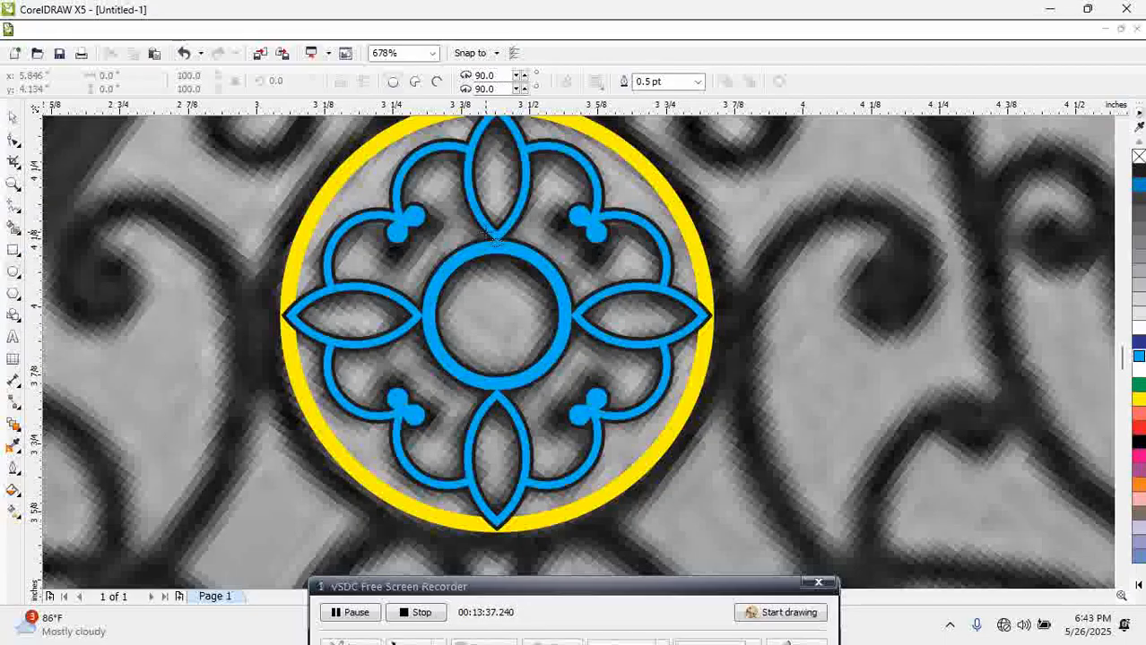
{"action": "left_click_drag", "start_coordinate": [489, 229], "coordinate": [504, 243]}
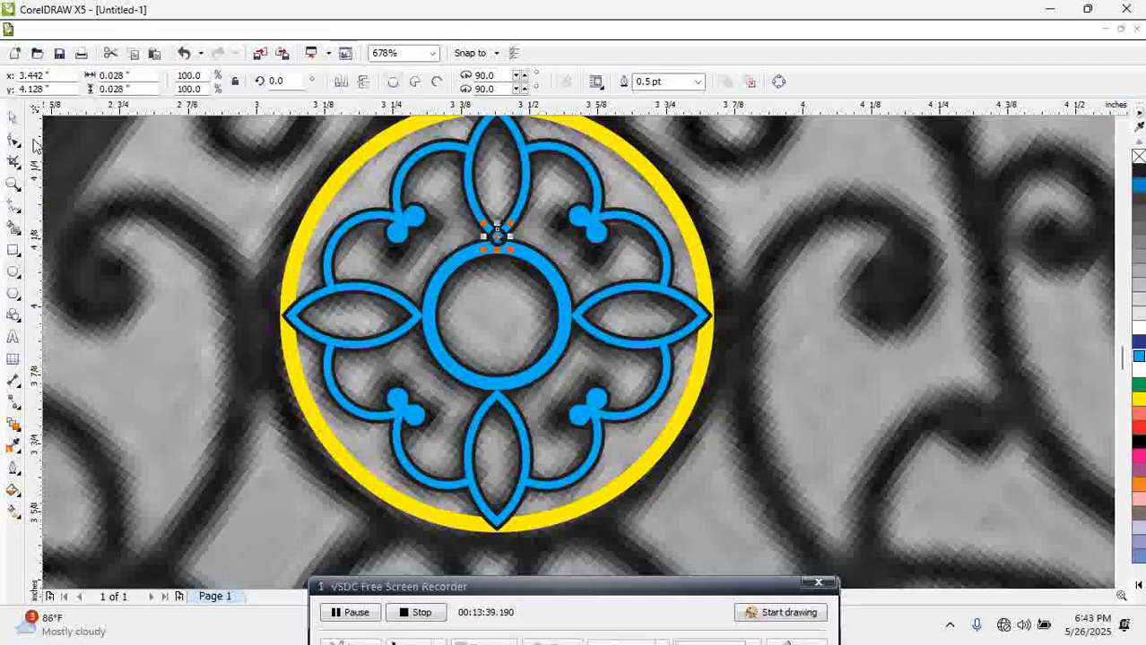
{"action": "left_click", "coordinate": [13, 115]}
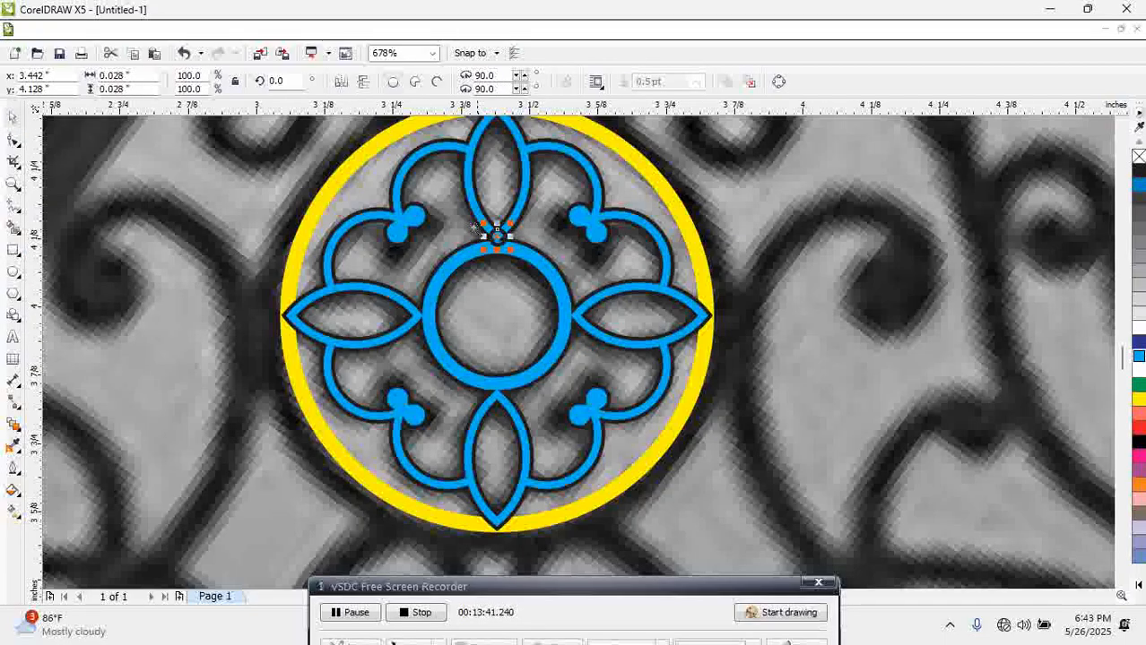
{"action": "left_click_drag", "start_coordinate": [468, 221], "coordinate": [568, 294]}
{"action": "left_click_drag", "start_coordinate": [448, 226], "coordinate": [445, 242]}
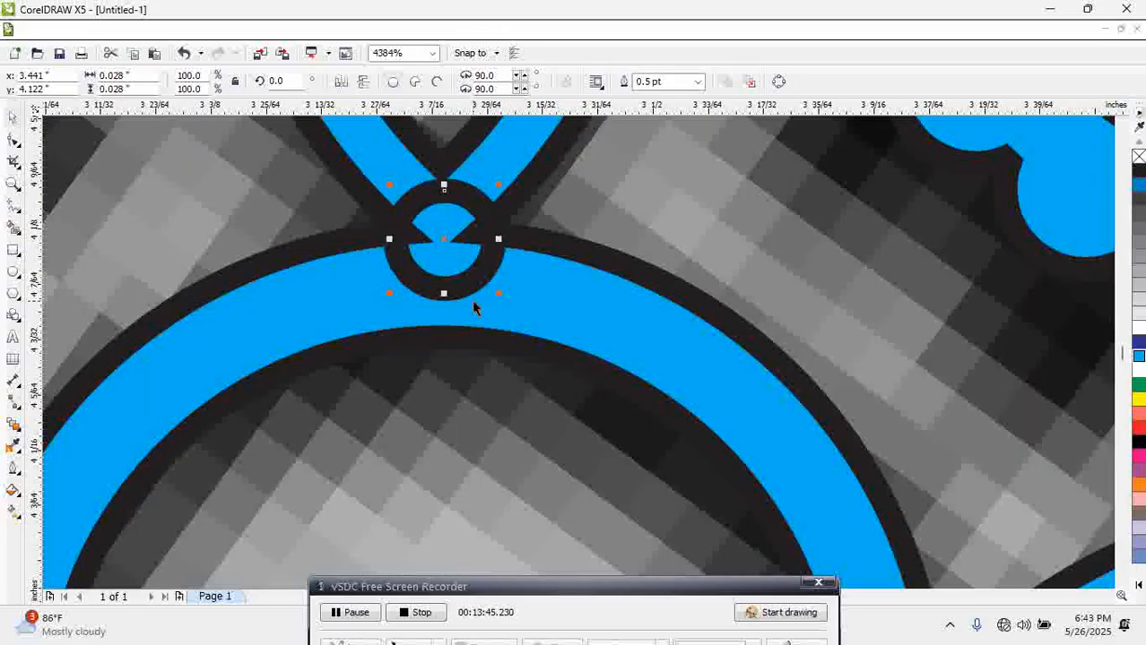
Copy the small circle straight down to the joint between the bottom petal and the central ring, and select both circles
{"action": "scroll", "coordinate": [475, 307], "scroll_direction": "down", "scroll_amount": 3}
{"action": "key", "text": "F2"}
{"action": "left_click_drag", "start_coordinate": [288, 199], "coordinate": [640, 513]}
{"action": "left_click_drag", "start_coordinate": [576, 266], "coordinate": [579, 440]}
{"action": "right_click", "coordinate": [579, 440]}
{"action": "left_click", "coordinate": [573, 275], "text": "shift"}
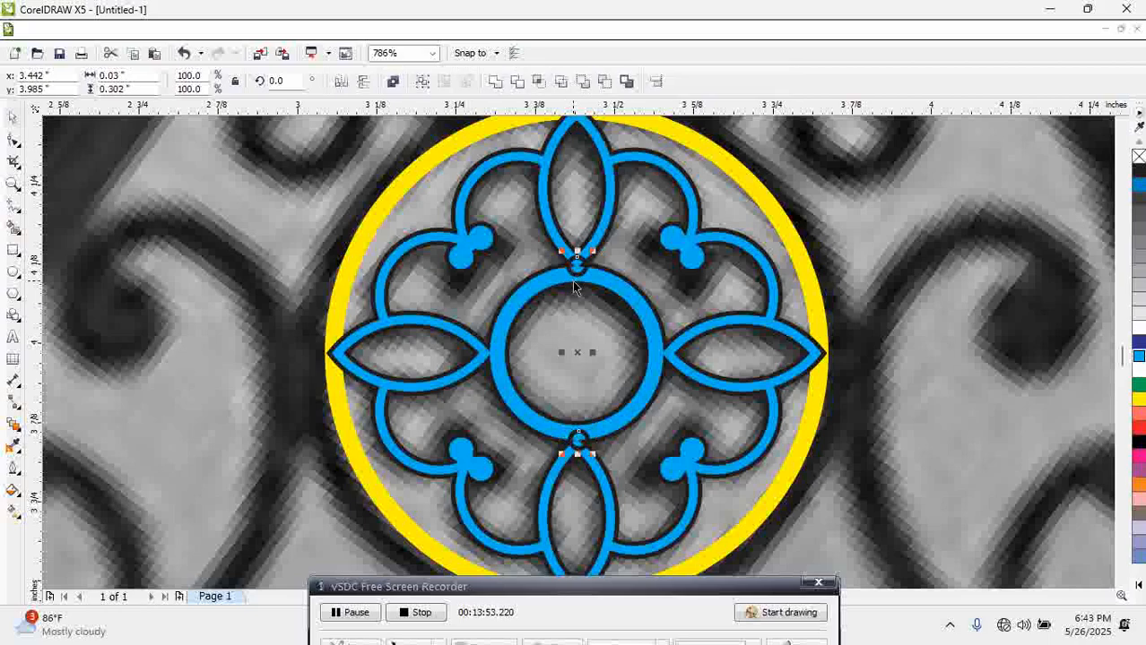
Align the two small joint circles on a common vertical centre, group them, and make a copy of the group rotated 90 degrees
{"action": "key", "text": "c"}
{"action": "key", "text": "ctrl+g"}
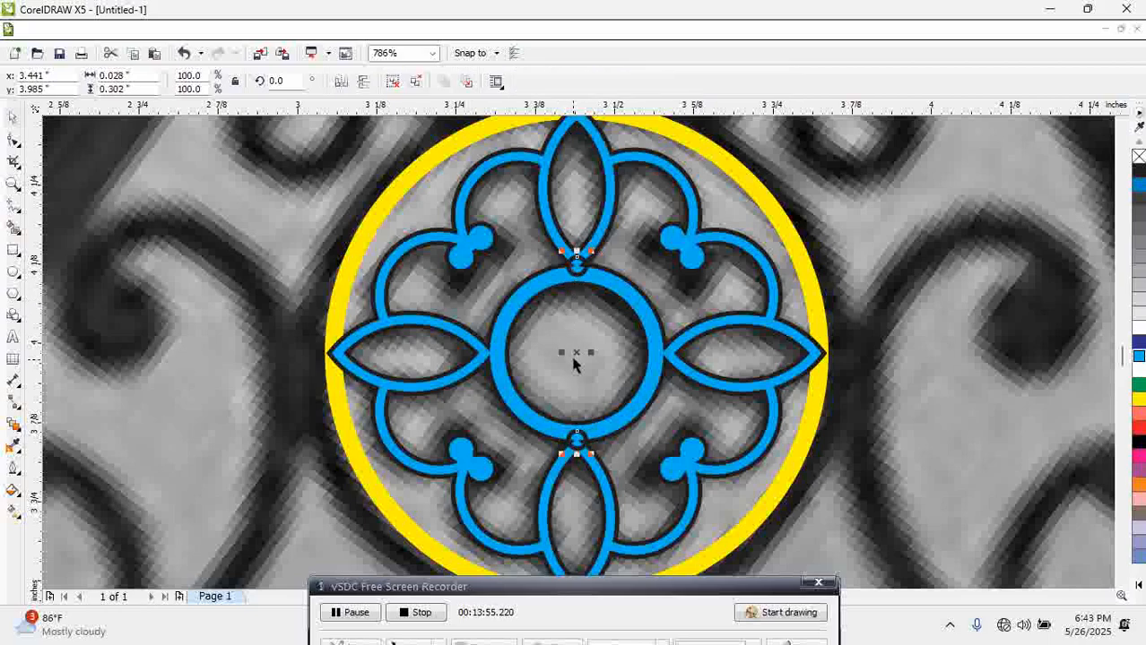
{"action": "left_click_drag", "start_coordinate": [577, 353], "coordinate": [592, 346]}
{"action": "right_click", "coordinate": [592, 347]}
{"action": "left_click_drag", "start_coordinate": [289, 86], "coordinate": [247, 88]}
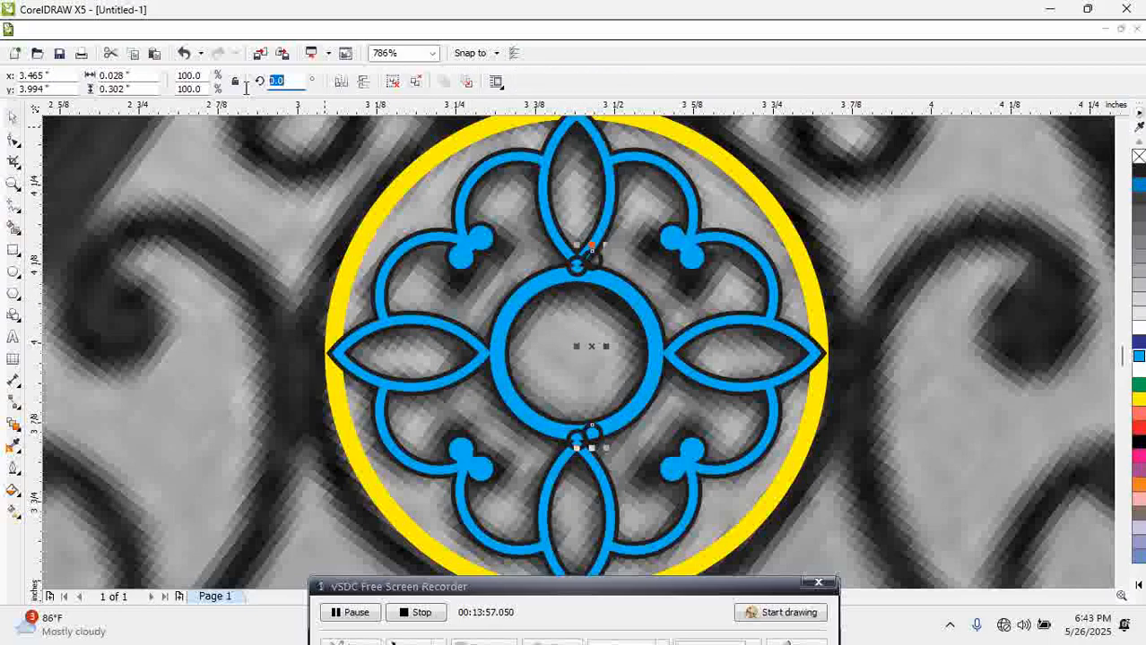
{"action": "type", "text": "90"}
{"action": "key", "text": "Return"}
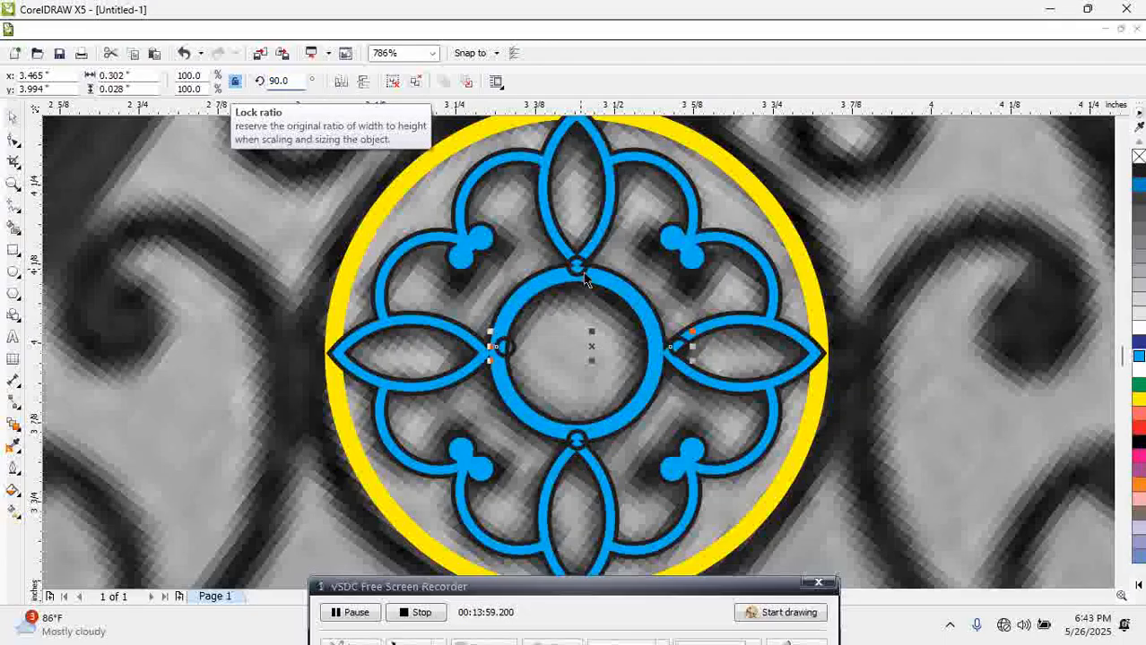
Centre both small-circle pairs on the blue rosette and weld them into it at its four petal joints
{"action": "left_click", "coordinate": [578, 267], "text": "shift"}
{"action": "left_click", "coordinate": [600, 237], "text": "shift"}
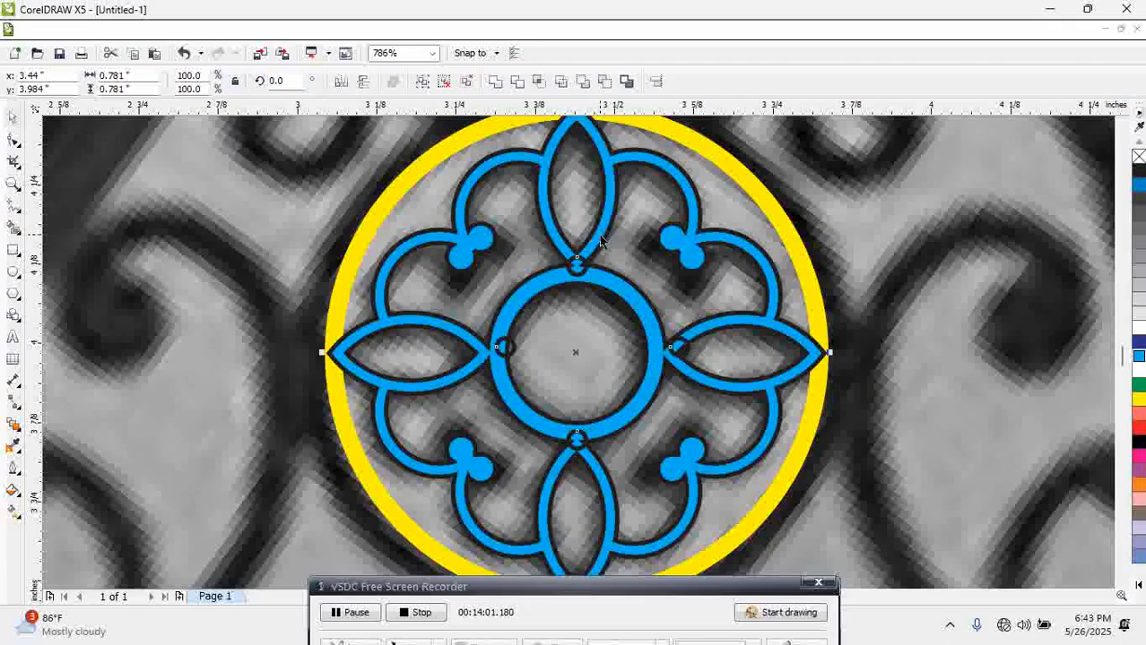
{"action": "key", "text": "e"}
{"action": "key", "text": "c"}
{"action": "left_click", "coordinate": [494, 81]}
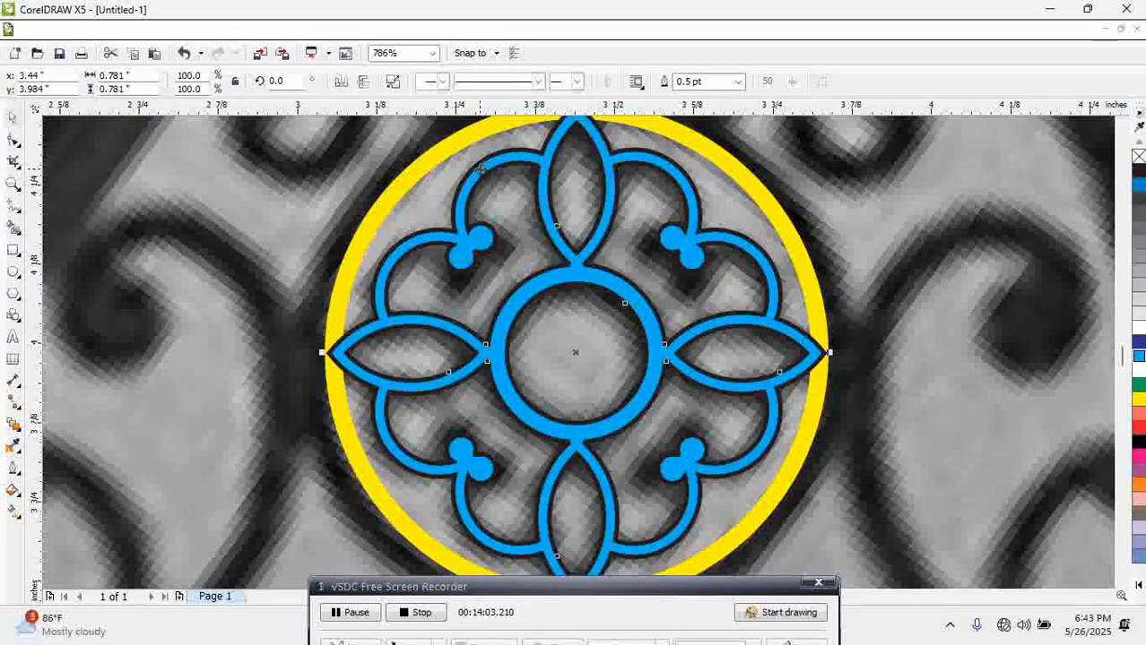
{"action": "key", "text": "Escape"}
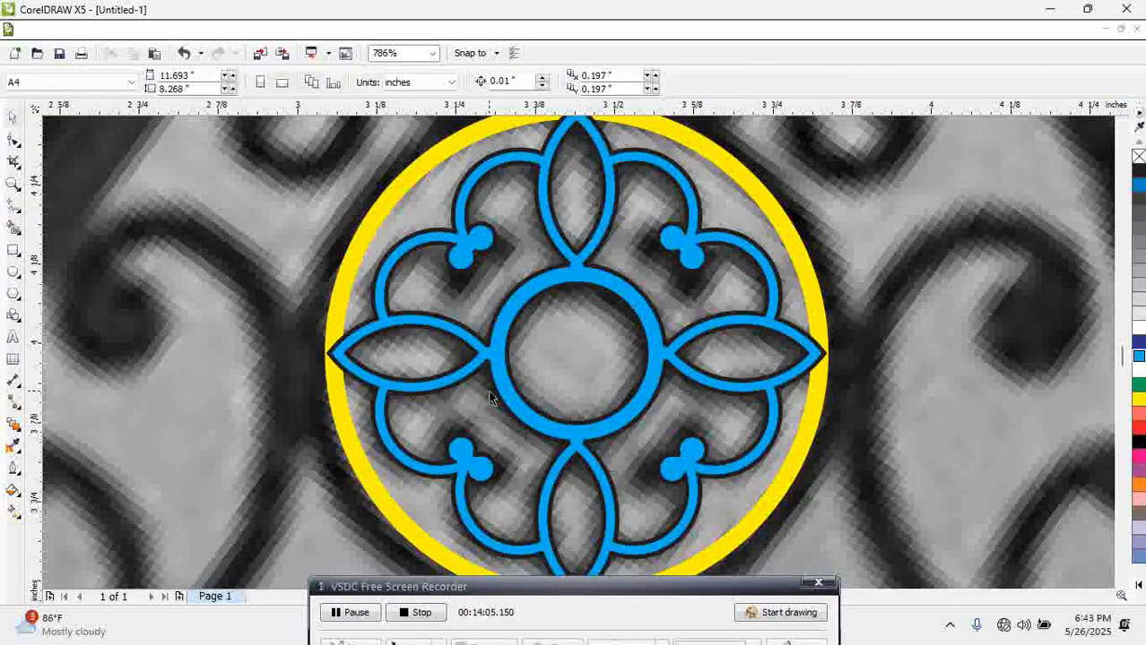
Weld the yellow outer ring and the blue petal rosette into a single blue shape
{"action": "key", "text": "F2"}
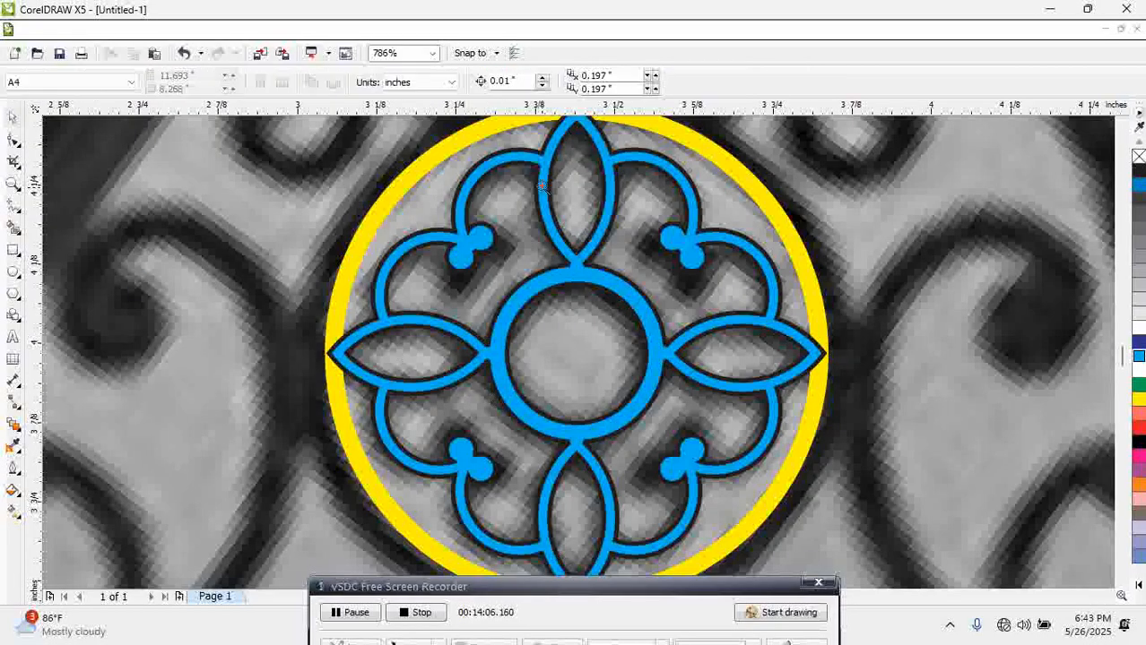
{"action": "right_click", "coordinate": [457, 189]}
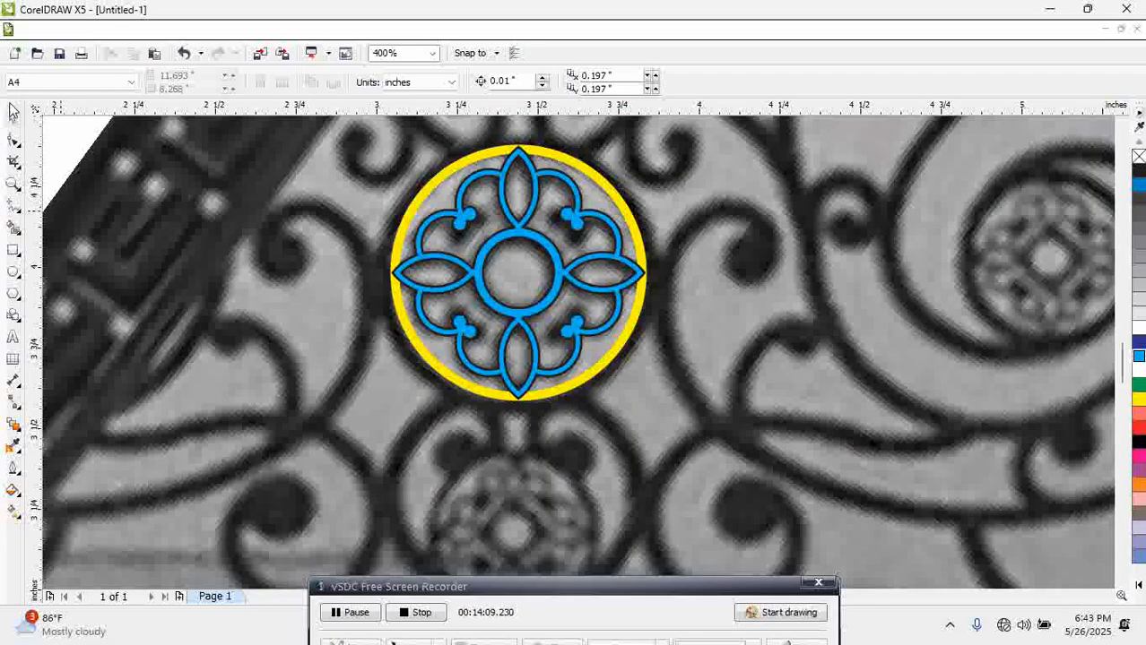
{"action": "left_click", "coordinate": [312, 213]}
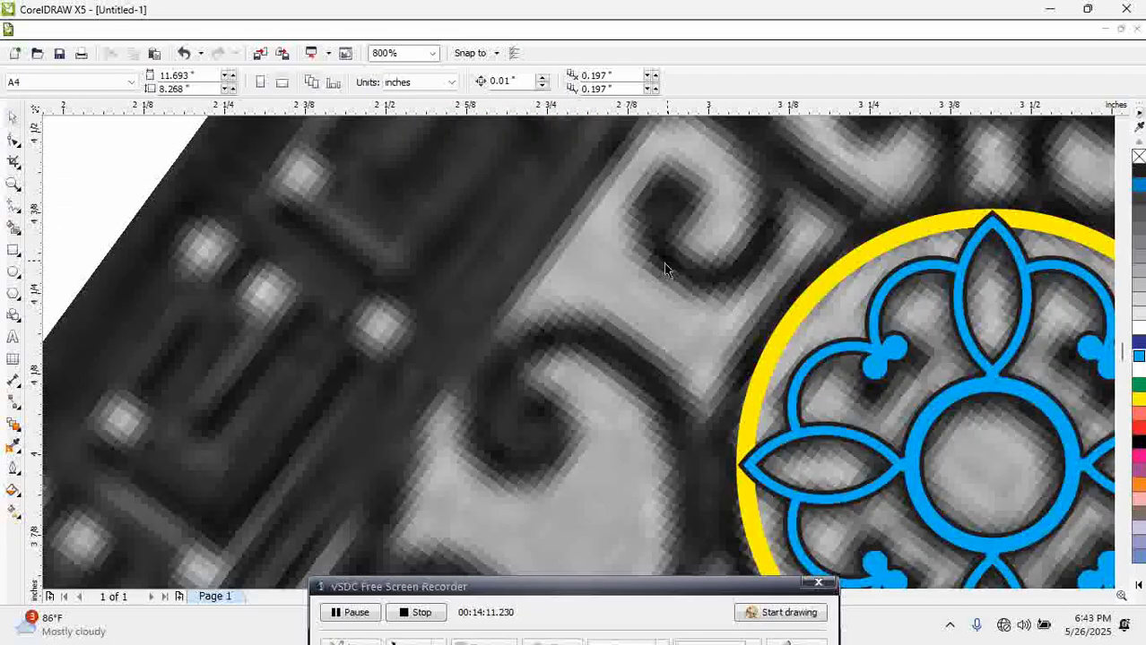
{"action": "scroll", "coordinate": [664, 264], "scroll_direction": "down", "scroll_amount": 2}
{"action": "left_click_drag", "start_coordinate": [626, 223], "coordinate": [874, 417]}
{"action": "left_click", "coordinate": [504, 193]}
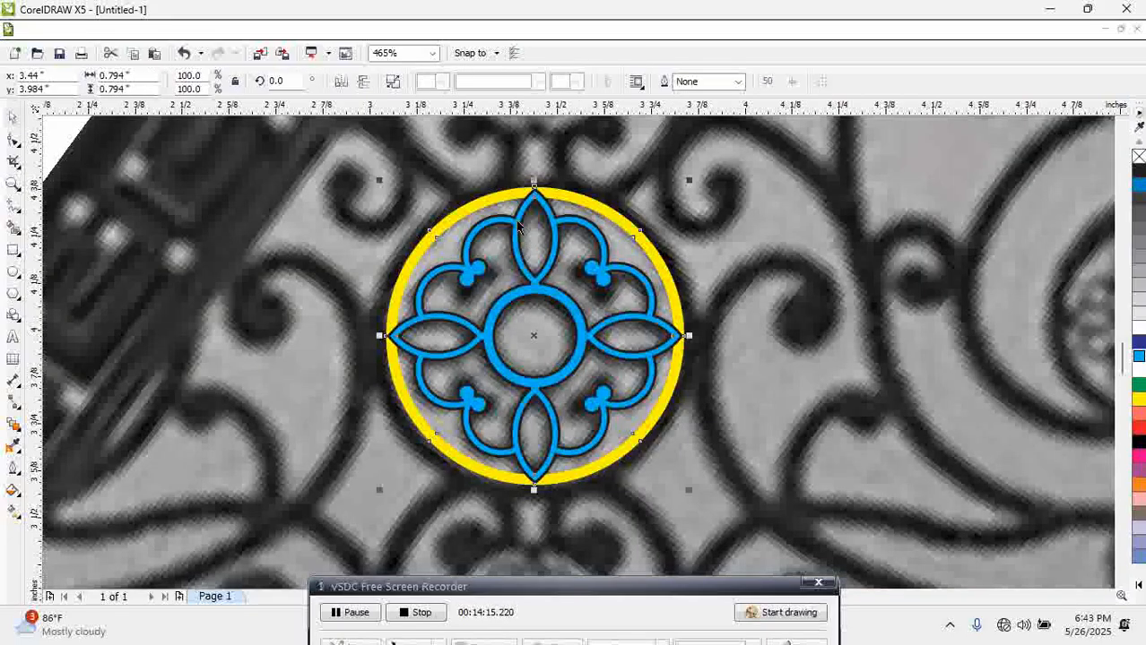
{"action": "left_click", "coordinate": [495, 81]}
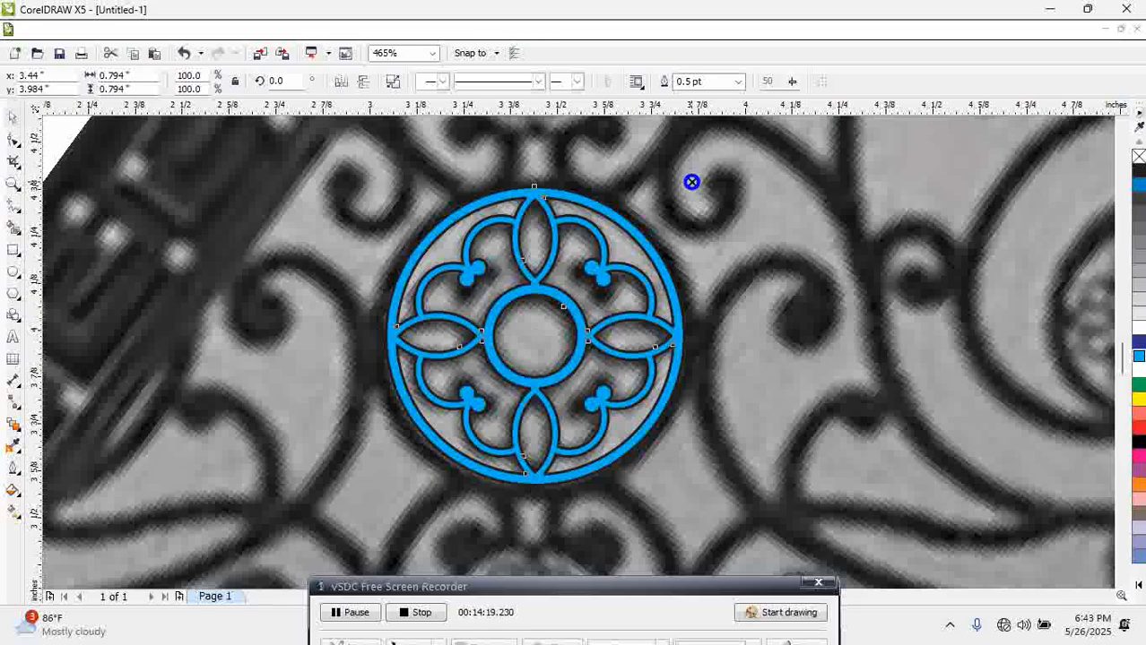
Enlarge the welded rosette about its centre to about 0.822 inches across and remove its outline
{"action": "left_click_drag", "start_coordinate": [690, 182], "coordinate": [701, 178]}
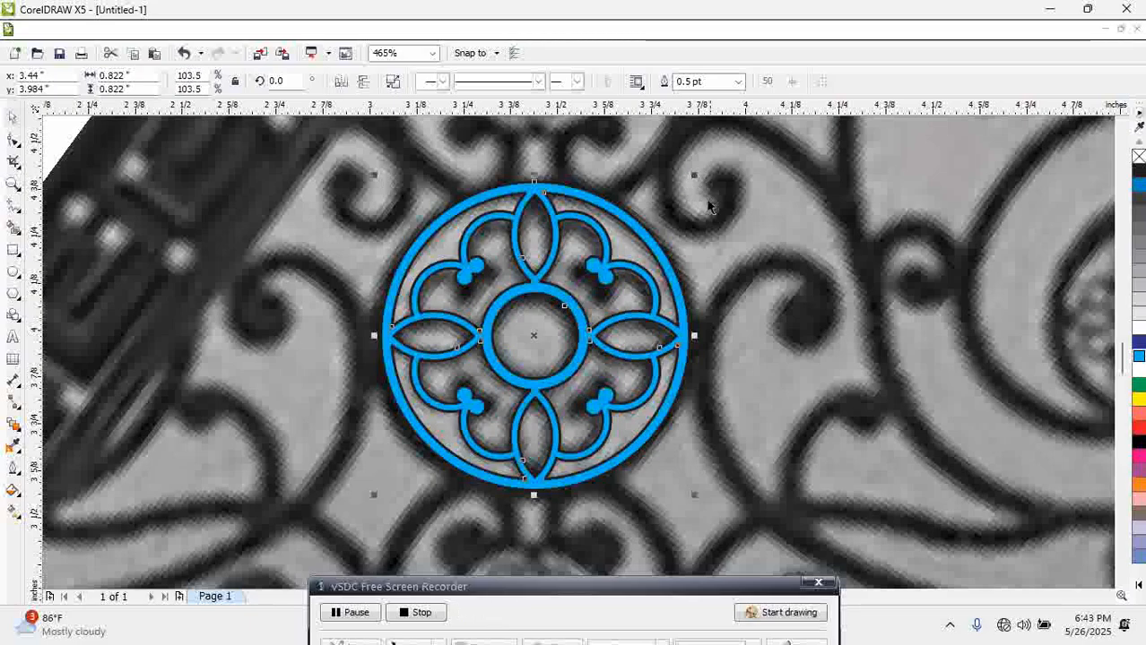
{"action": "left_click", "coordinate": [13, 467]}
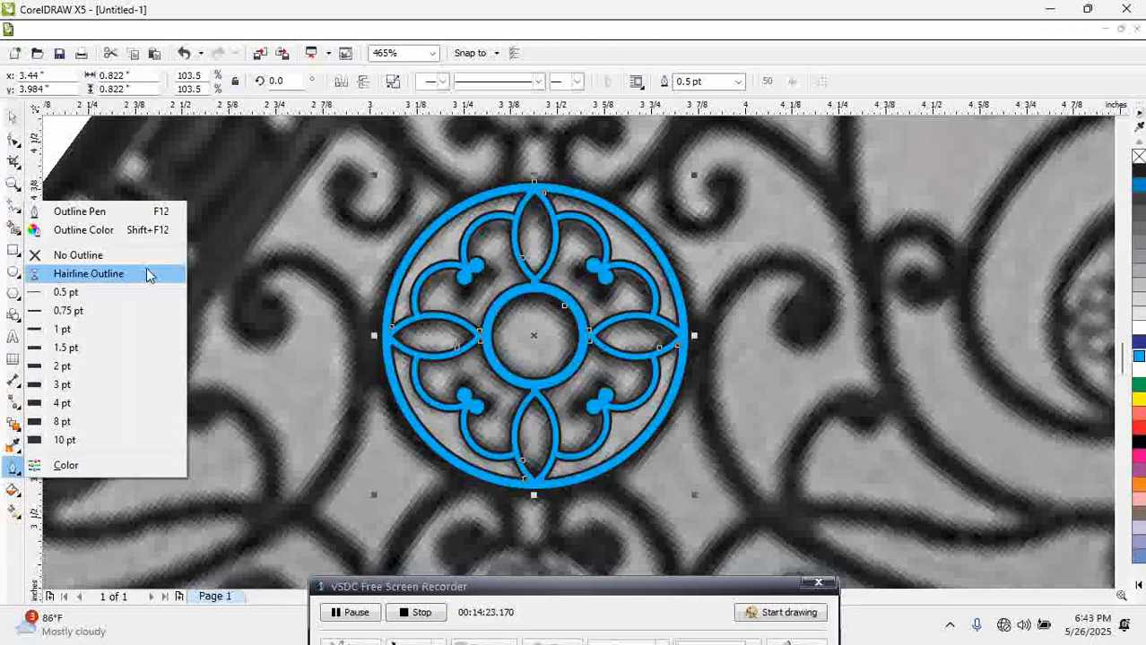
{"action": "left_click", "coordinate": [117, 256]}
{"action": "key", "text": "Escape"}
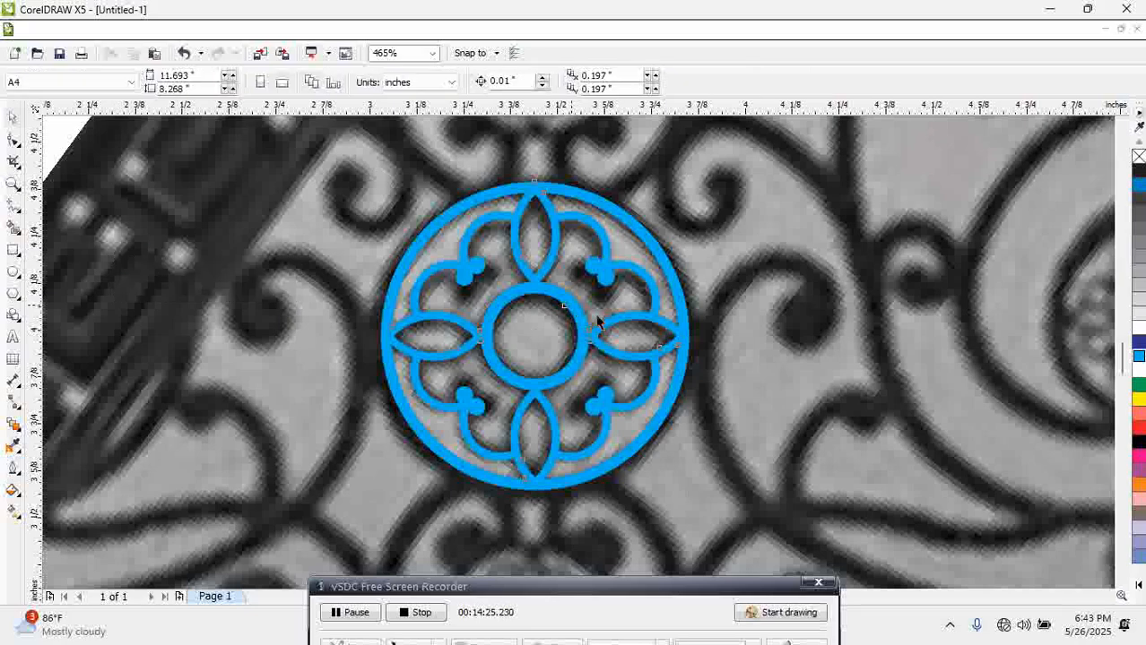
Fill the welded rosette with yellow
{"action": "left_click", "coordinate": [598, 321]}
{"action": "left_click", "coordinate": [1139, 399]}
{"action": "key", "text": "Escape"}
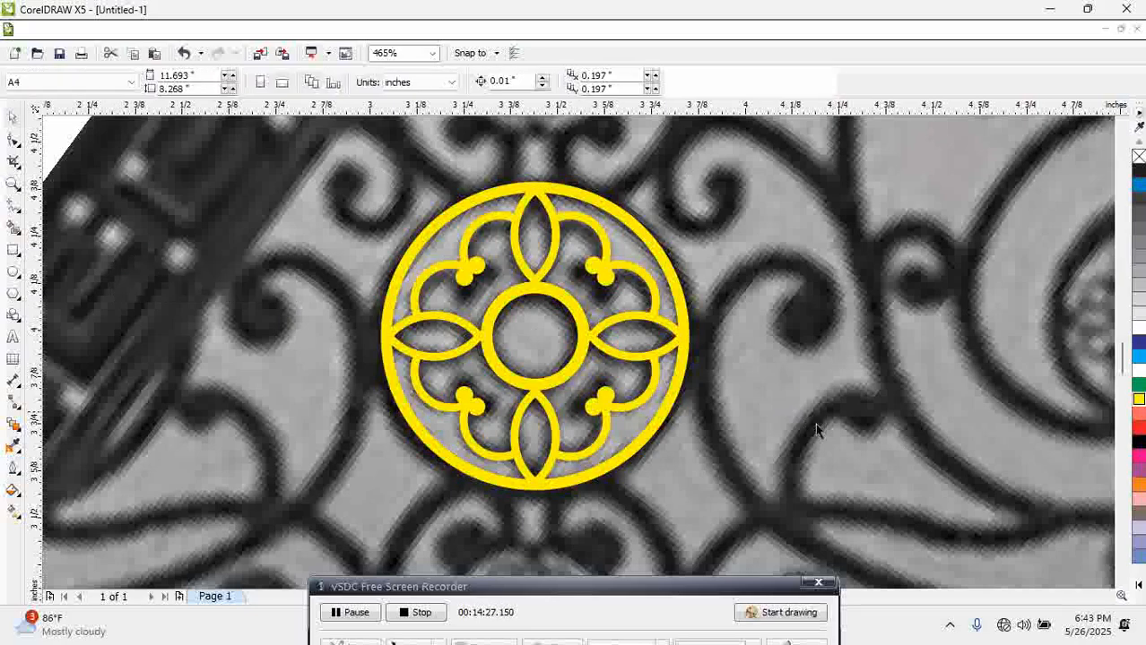
Enlarge the yellow rosette about its centre to about 0.85 inches across to match the reference photo
{"action": "scroll", "coordinate": [823, 442], "scroll_direction": "down", "scroll_amount": 4}
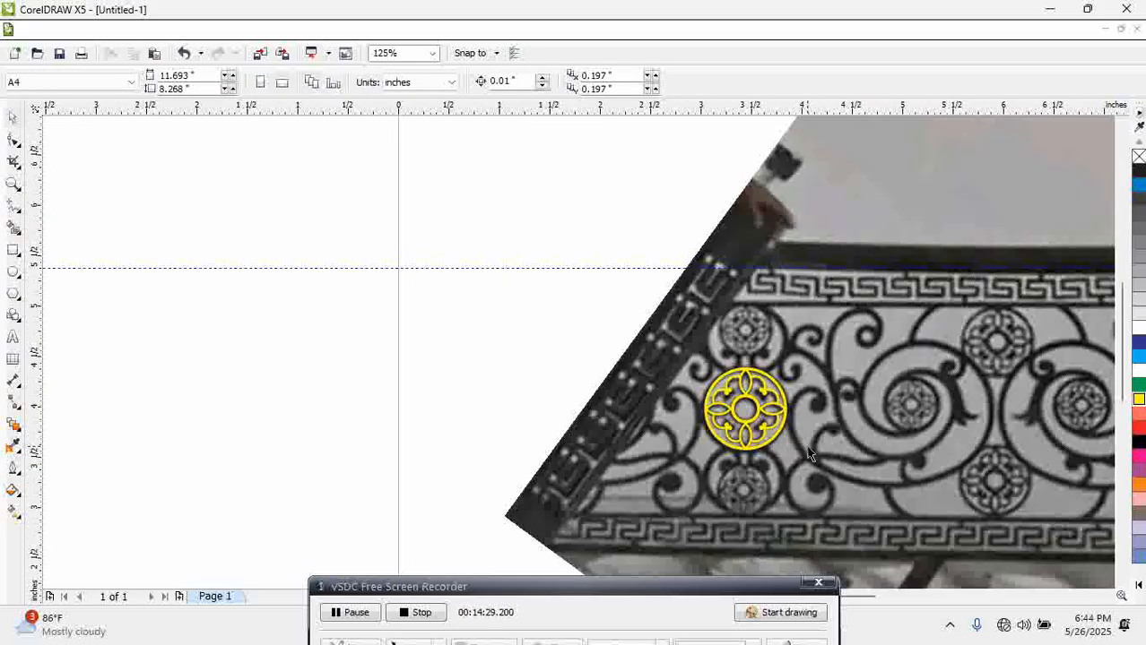
{"action": "left_click_drag", "start_coordinate": [588, 272], "coordinate": [1064, 549]}
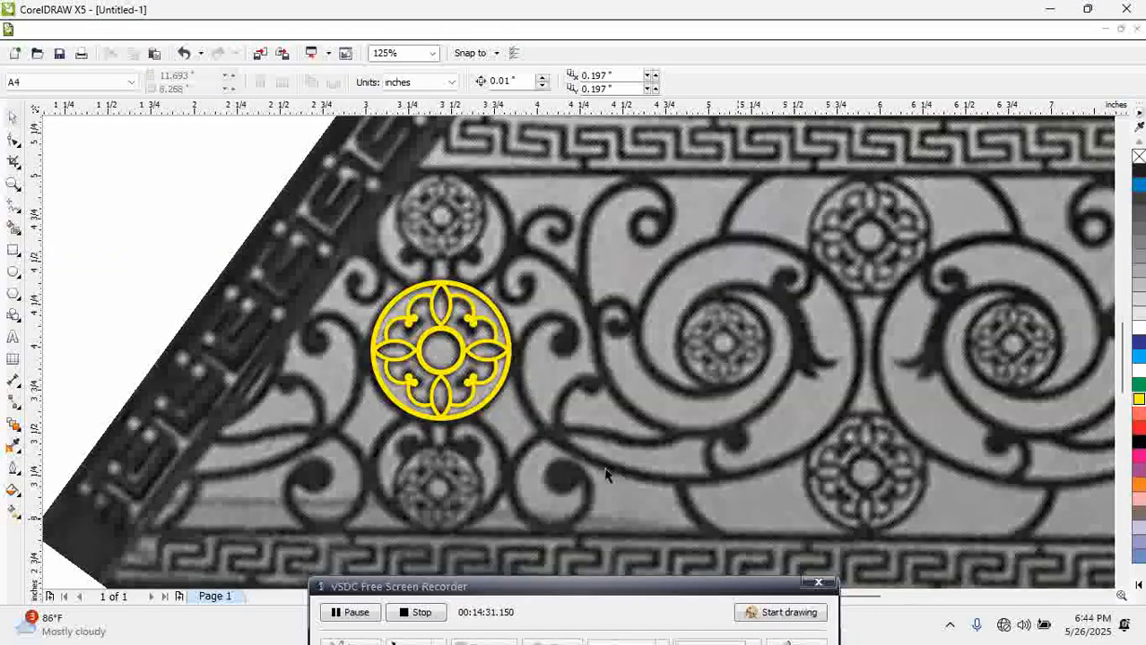
{"action": "left_click", "coordinate": [417, 421]}
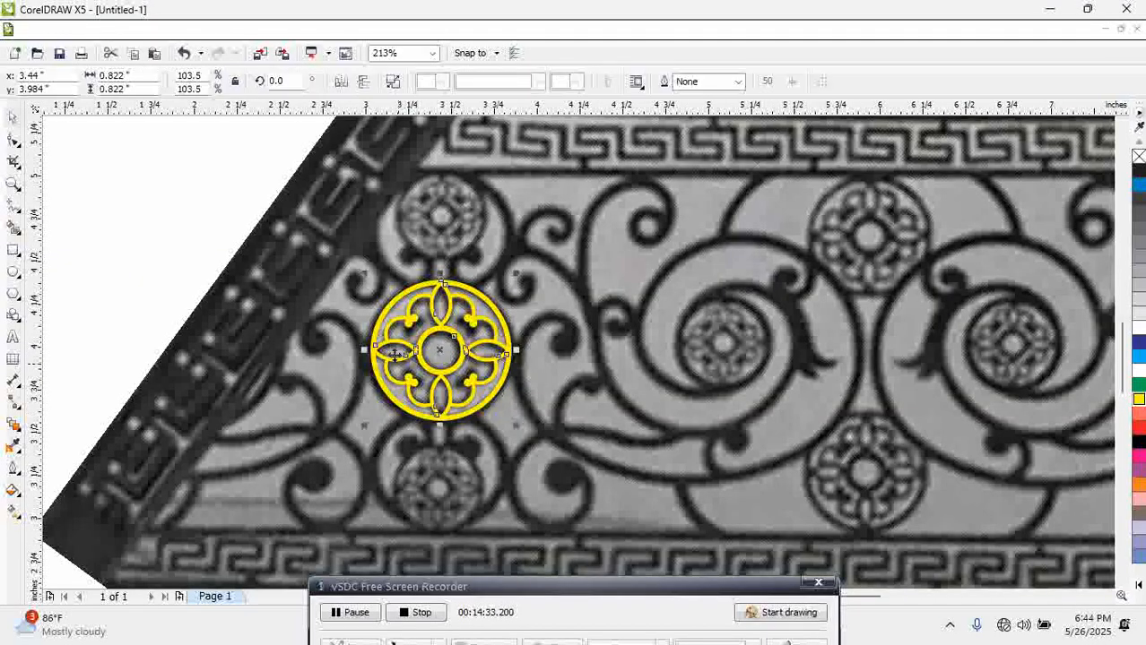
{"action": "left_click_drag", "start_coordinate": [310, 218], "coordinate": [754, 566]}
{"action": "scroll", "coordinate": [322, 512], "scroll_direction": "up", "scroll_amount": 1}
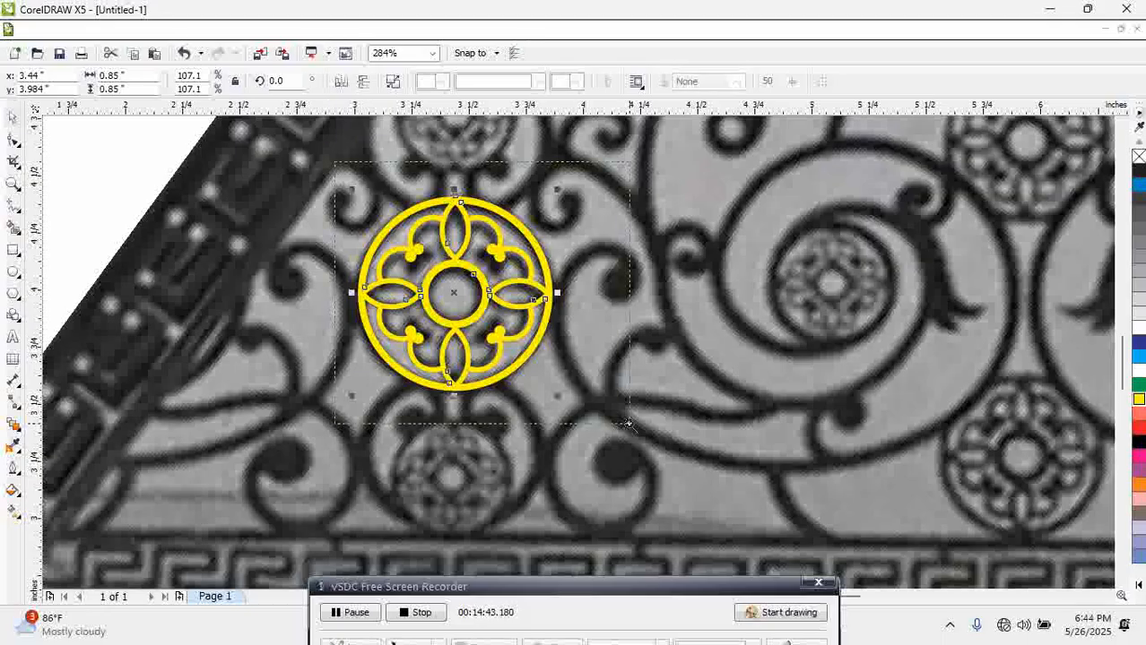
{"action": "scroll", "coordinate": [626, 426], "scroll_direction": "up", "scroll_amount": 2}
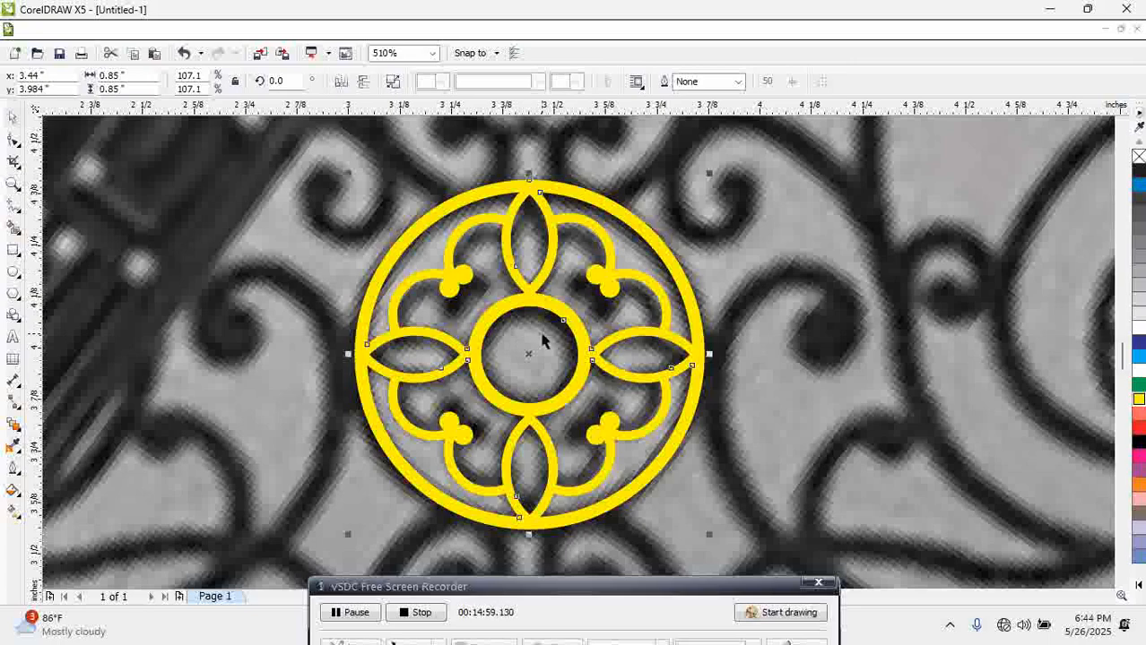
Change the drawing units from inches to millimeters
{"action": "left_click", "coordinate": [14, 425]}
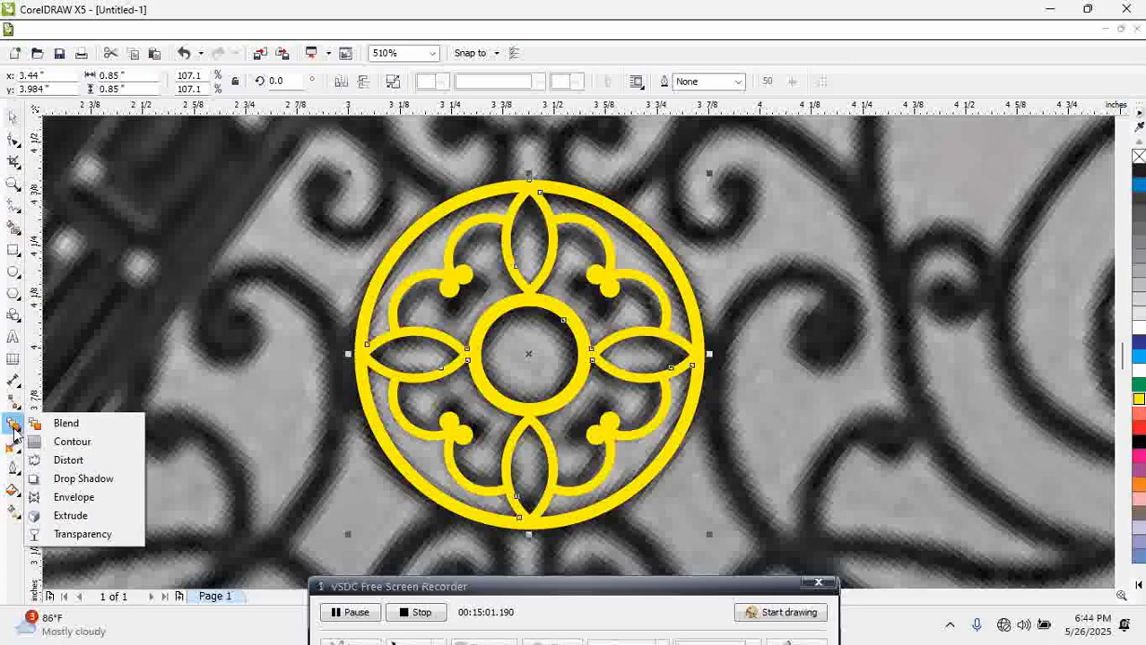
{"action": "left_click", "coordinate": [60, 445]}
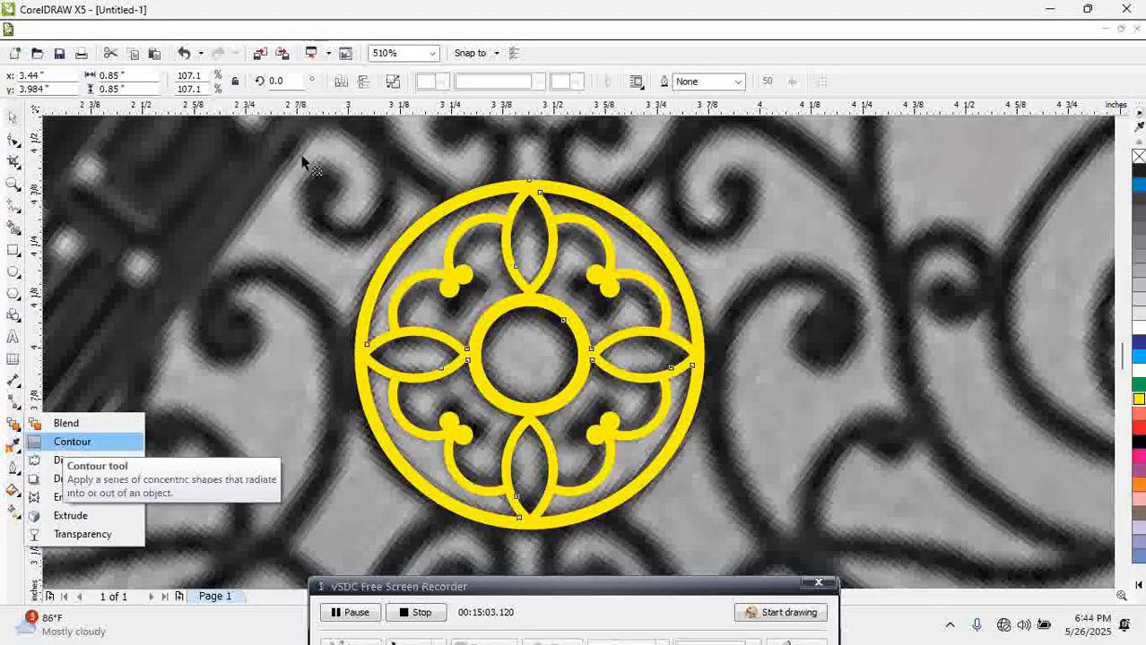
{"action": "left_click", "coordinate": [12, 117]}
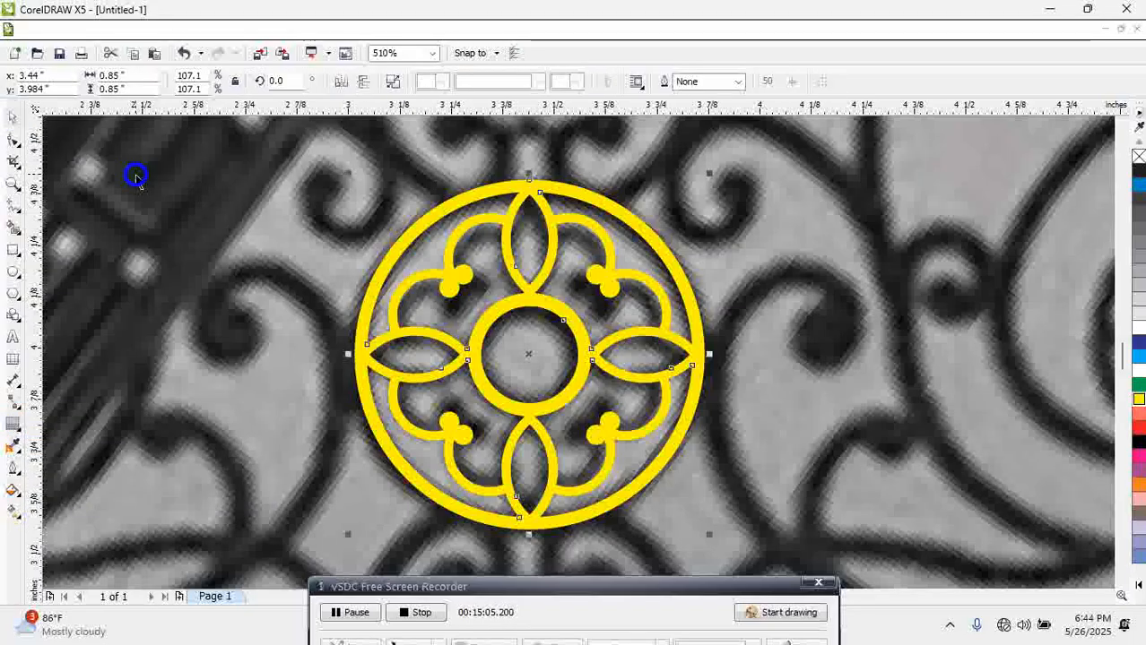
{"action": "key", "text": "Escape"}
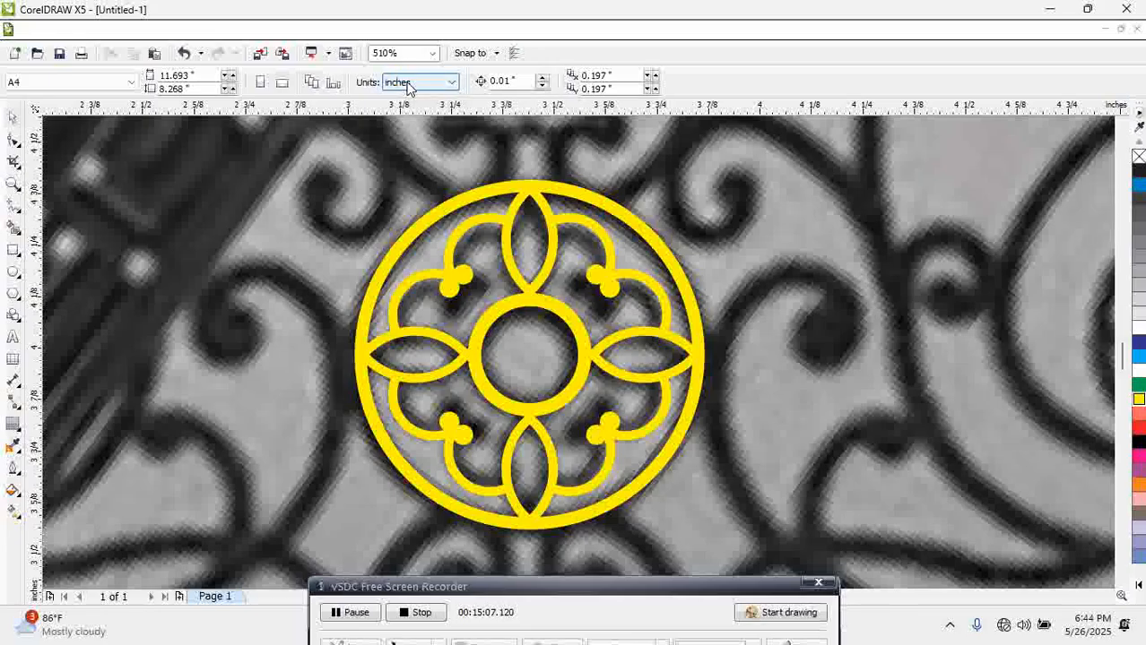
{"action": "left_click", "coordinate": [417, 82]}
{"action": "left_click", "coordinate": [404, 108]}
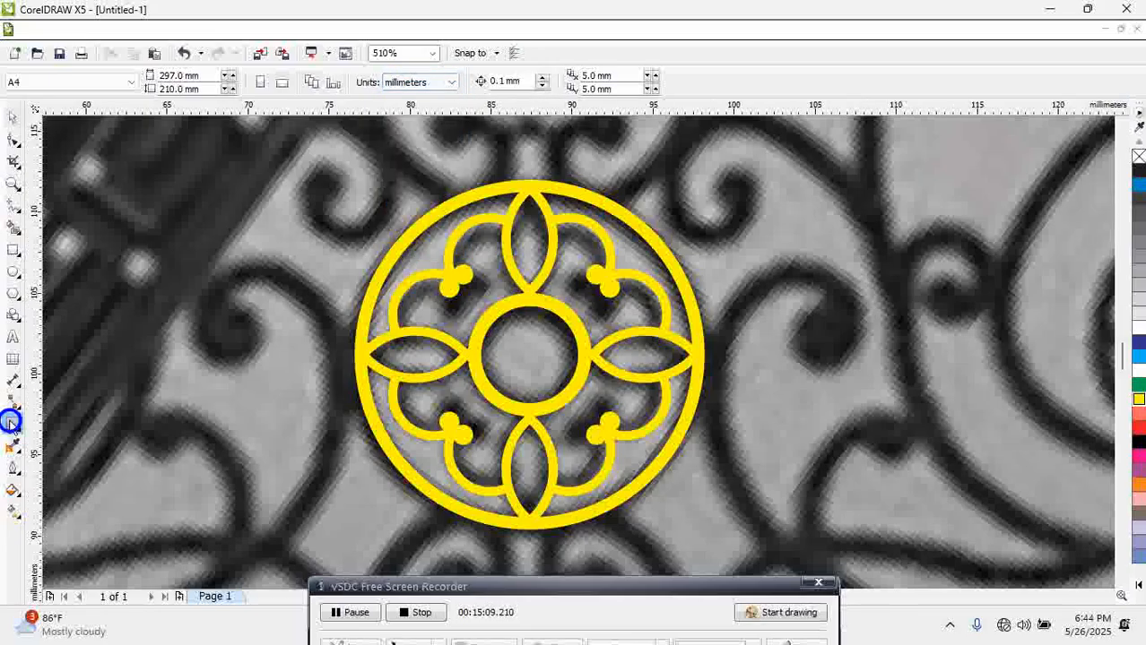
Apply a one-step outside contour with a 1 mm offset to the yellow rosette using the Contour tool
{"action": "left_click", "coordinate": [14, 444]}
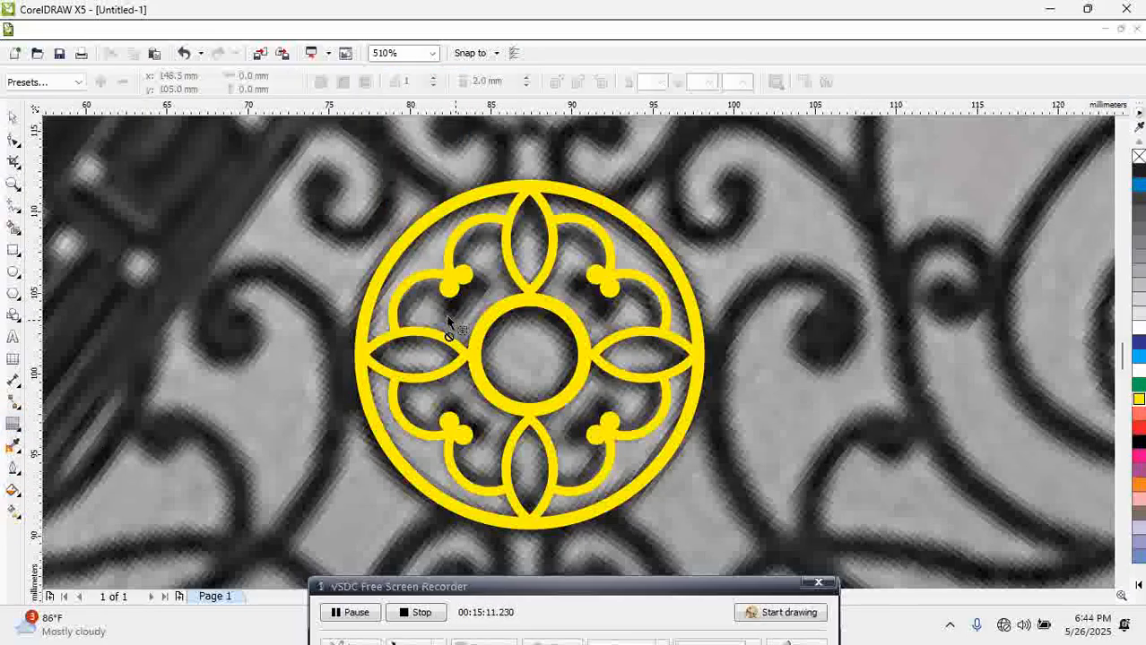
{"action": "left_click", "coordinate": [545, 324]}
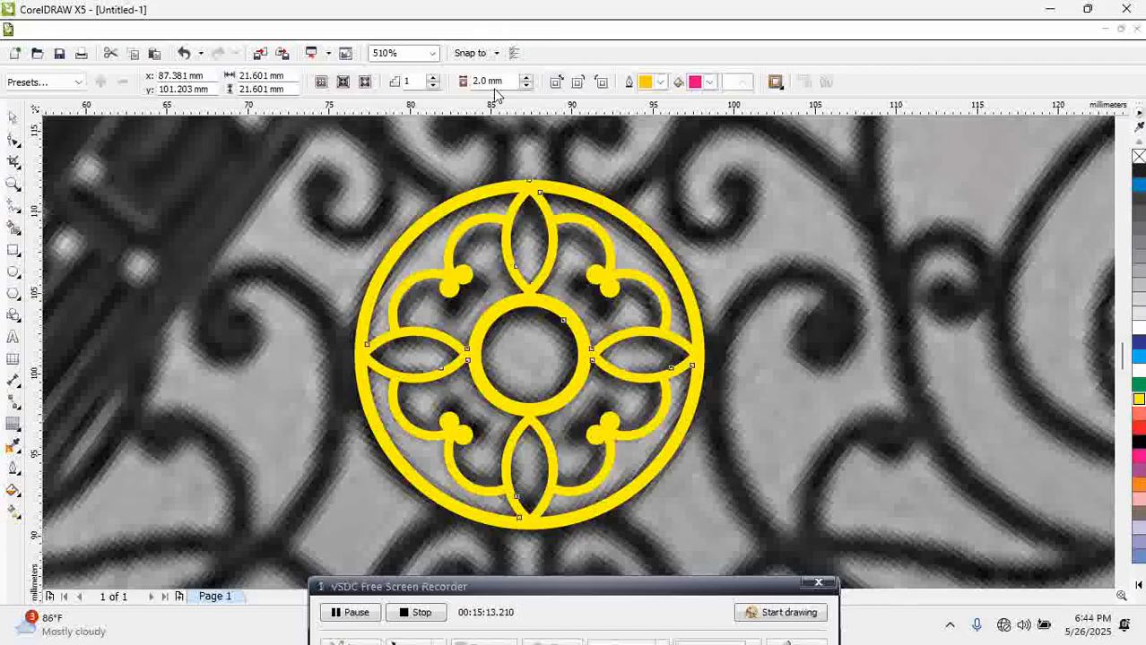
{"action": "left_click", "coordinate": [505, 81]}
{"action": "left_click_drag", "start_coordinate": [505, 80], "coordinate": [432, 83]}
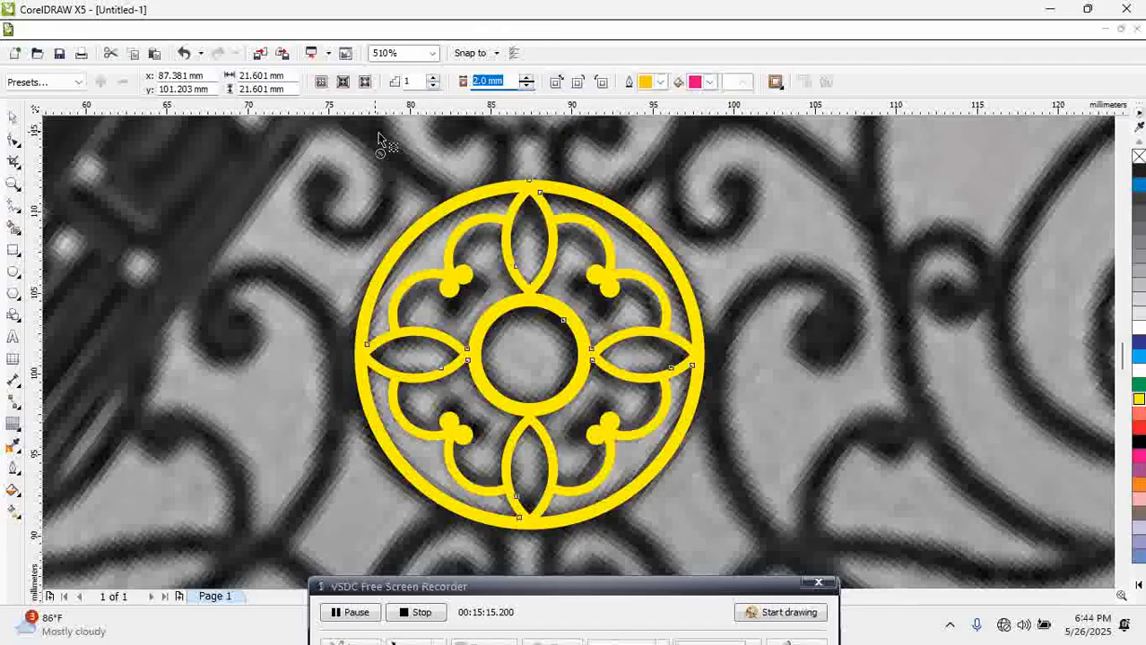
{"action": "type", "text": "1"}
{"action": "left_click", "coordinate": [364, 82]}
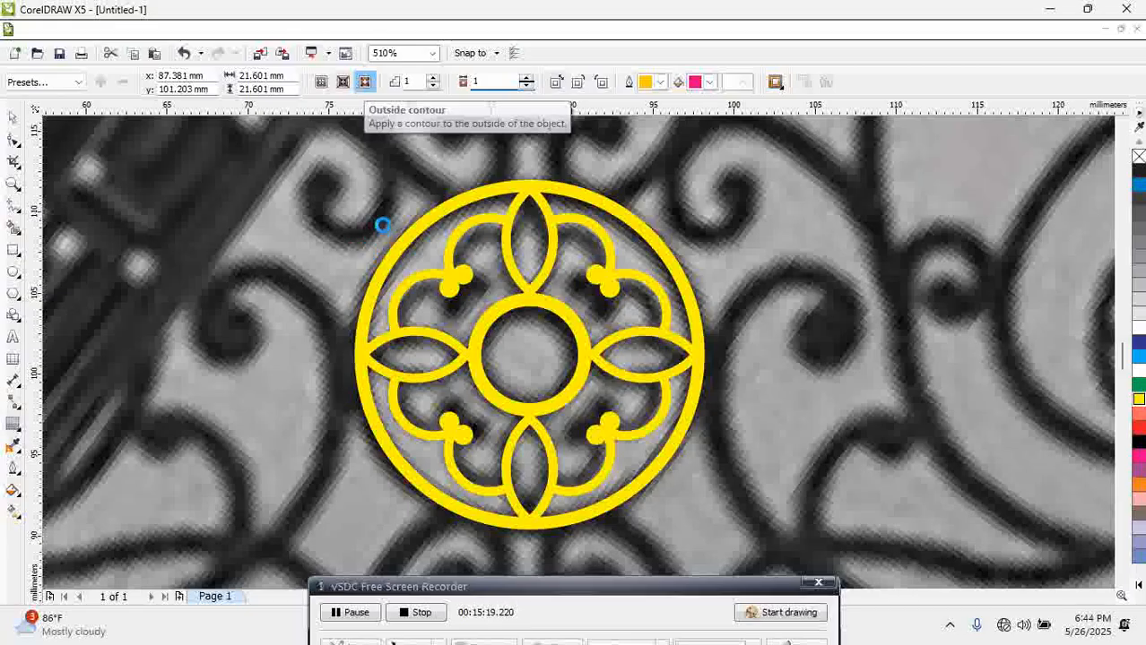
{"action": "left_click", "coordinate": [621, 346]}
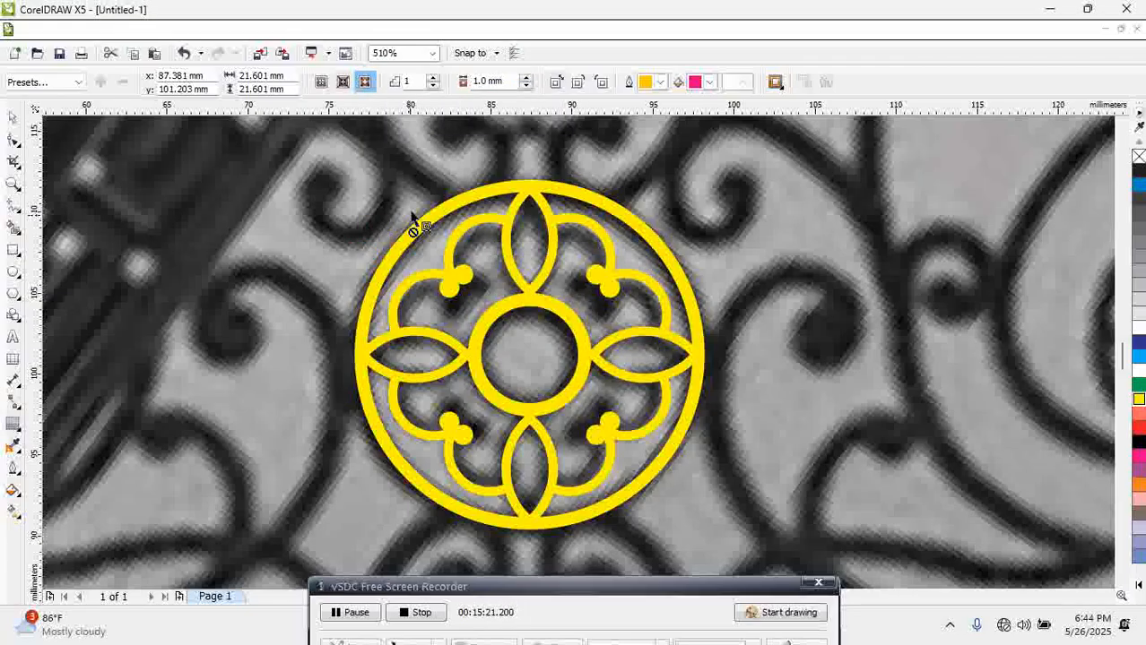
{"action": "left_click", "coordinate": [365, 82]}
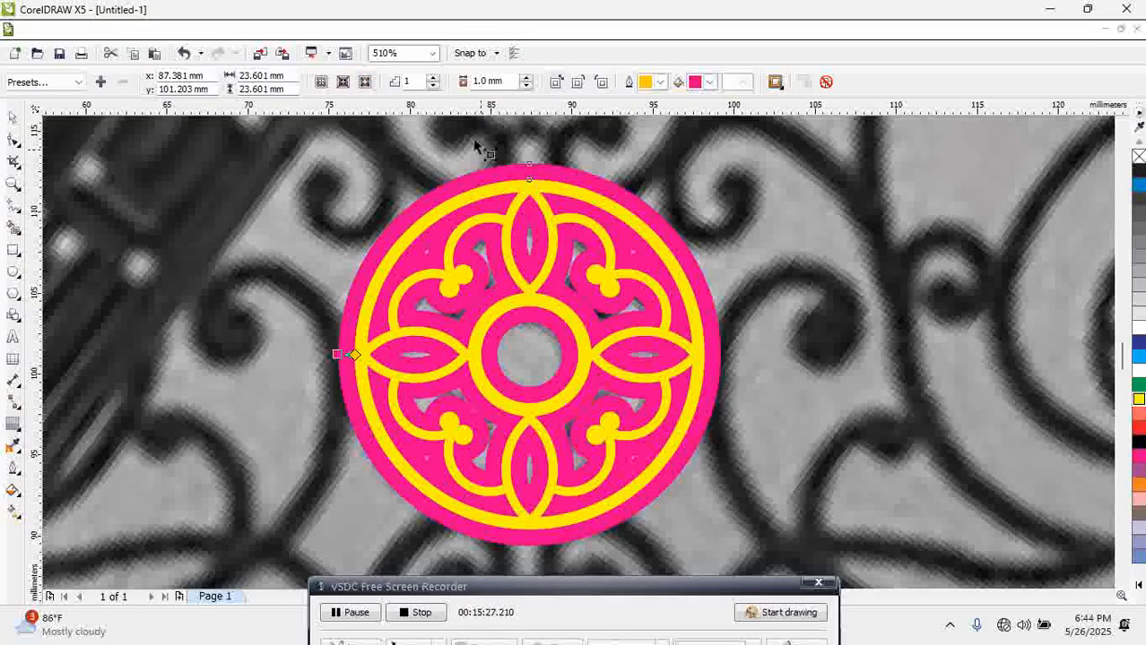
Set the rosette contour's offset to 0.5 mm
{"action": "left_click", "coordinate": [500, 81]}
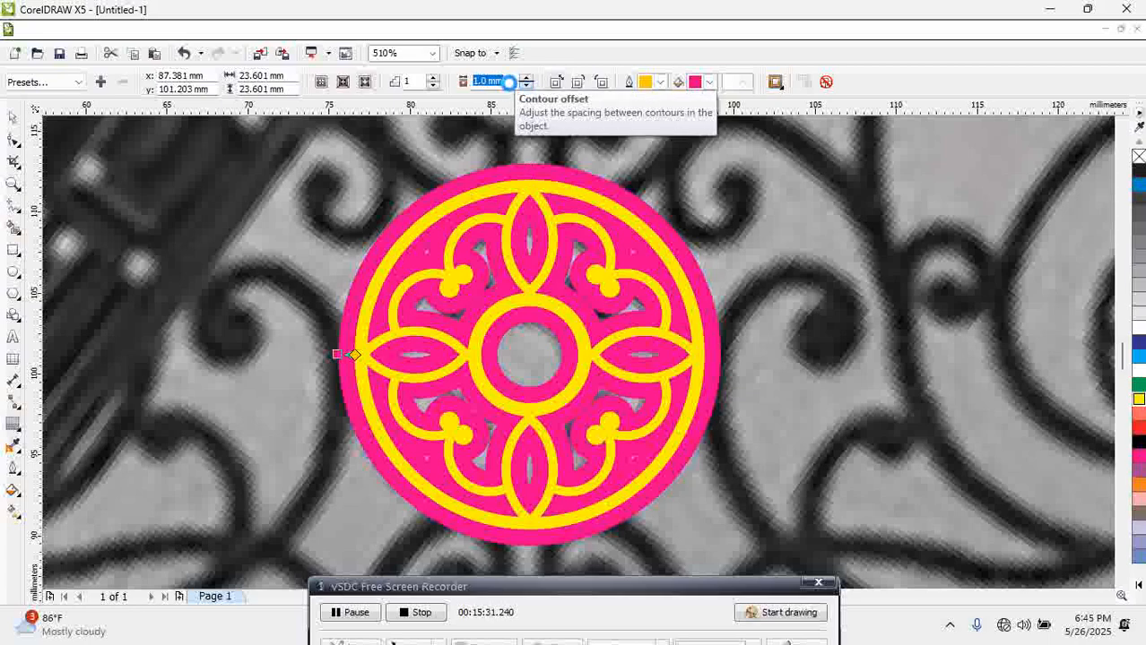
{"action": "type", "text": "0.5"}
{"action": "key", "text": "Return"}
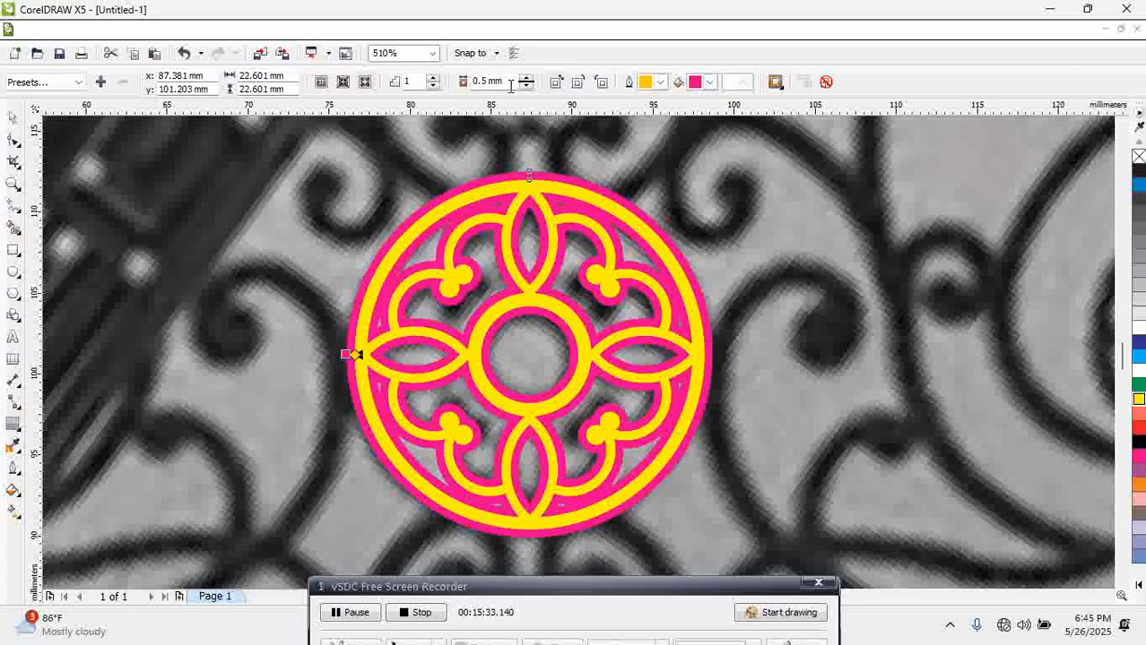
{"action": "left_click_drag", "start_coordinate": [512, 80], "coordinate": [430, 79]}
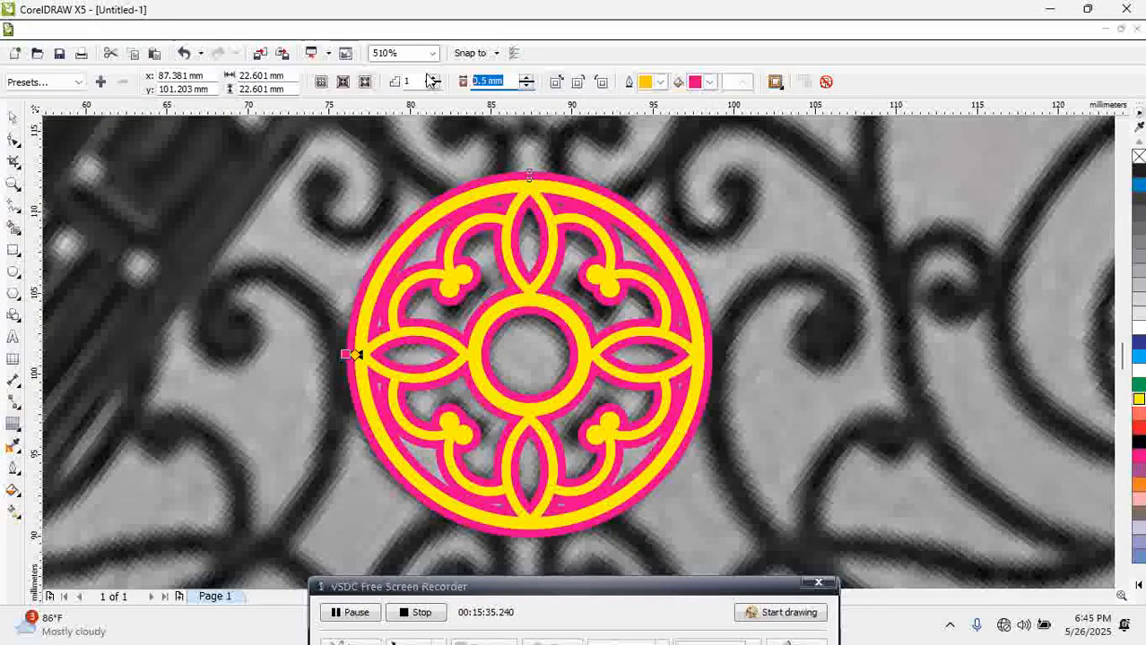
{"action": "type", "text": ".5"}
{"action": "key", "text": "Return"}
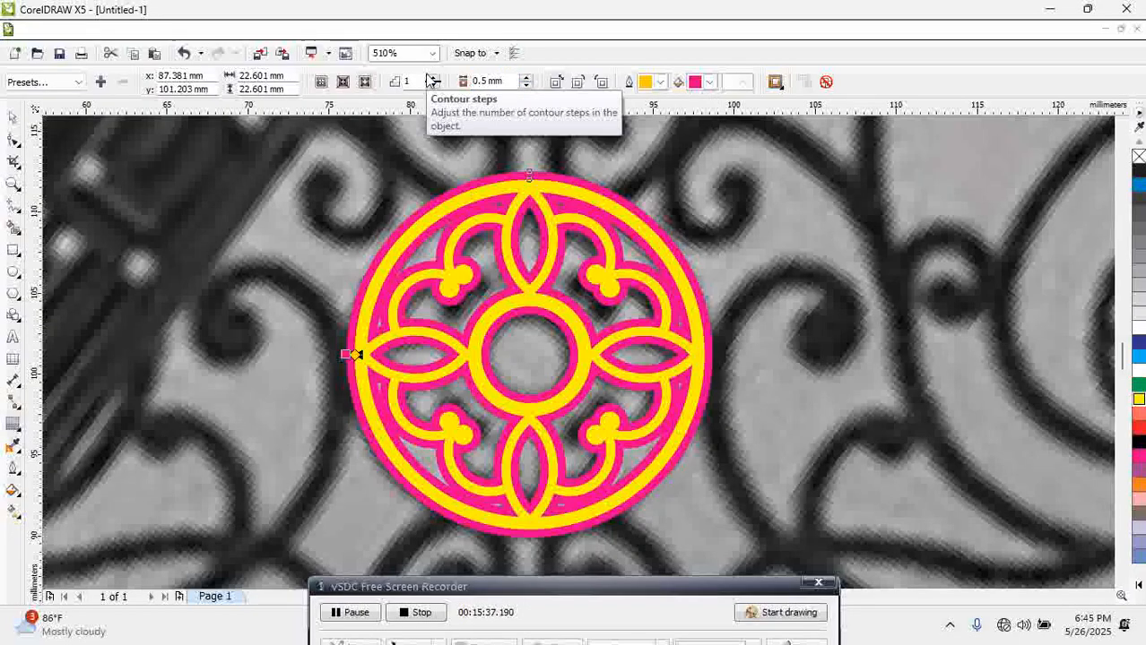
Reduce the rosette contour's offset to 0.18 mm
{"action": "left_click_drag", "start_coordinate": [512, 81], "coordinate": [411, 98]}
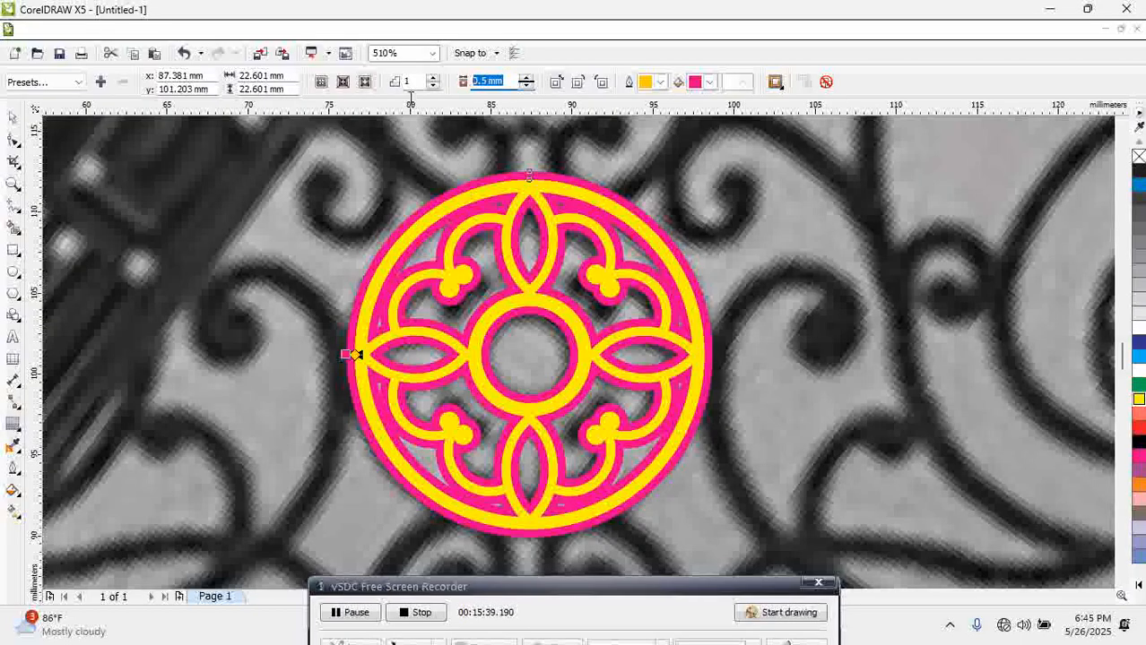
{"action": "type", "text": ".1"}
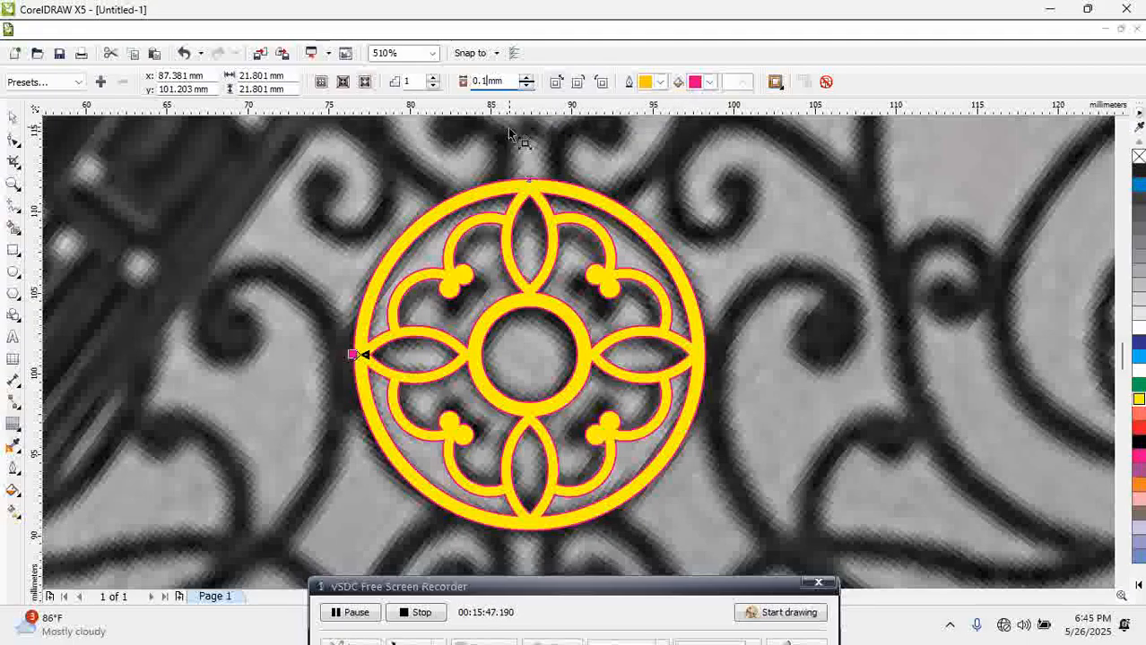
{"action": "type", "text": "8"}
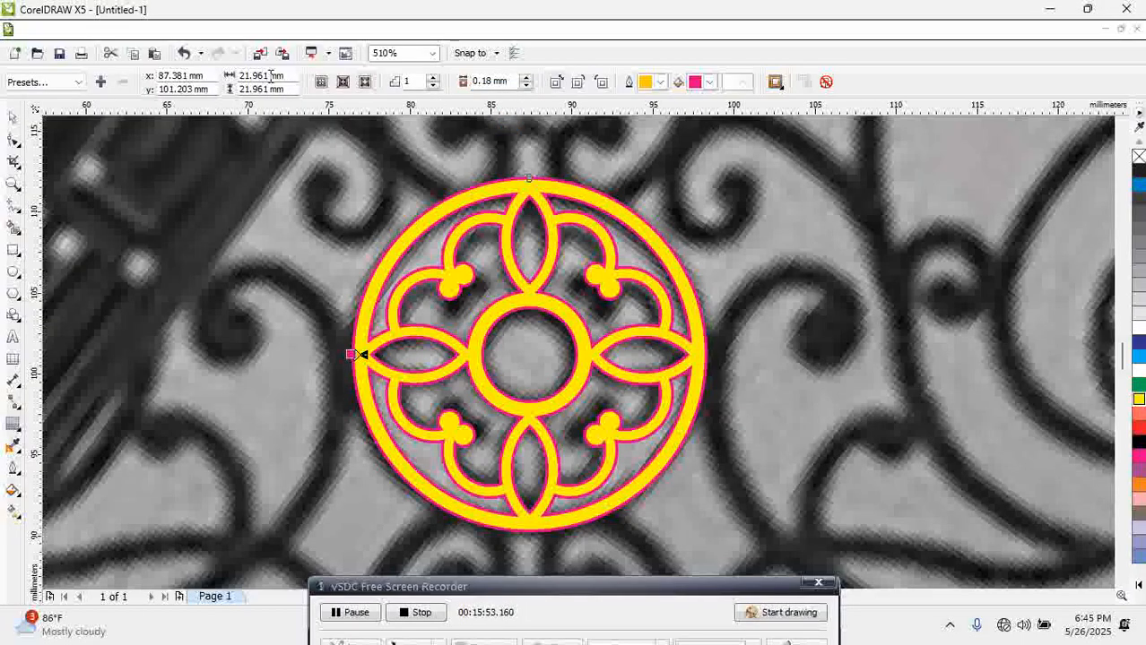
Break the contour group apart and delete the original thinner rosette, keeping only the contour shape
{"action": "left_click", "coordinate": [197, 30]}
{"action": "left_click", "coordinate": [220, 221]}
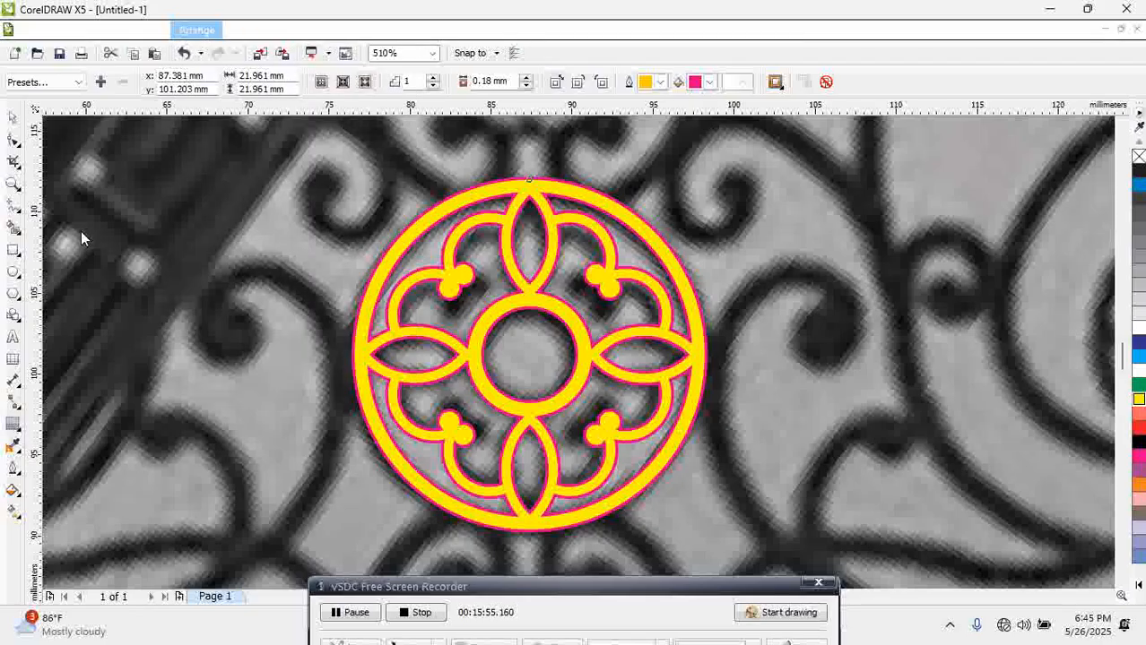
{"action": "left_click", "coordinate": [13, 119]}
{"action": "left_click", "coordinate": [318, 239]}
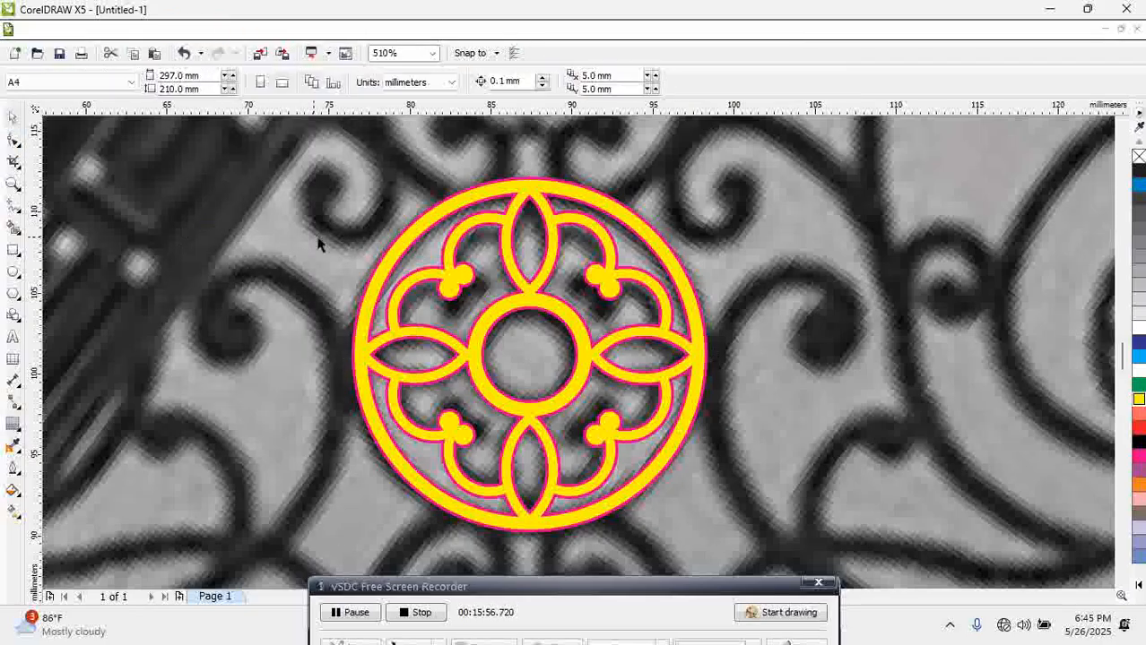
{"action": "left_click", "coordinate": [457, 207]}
{"action": "key", "text": "Delete"}
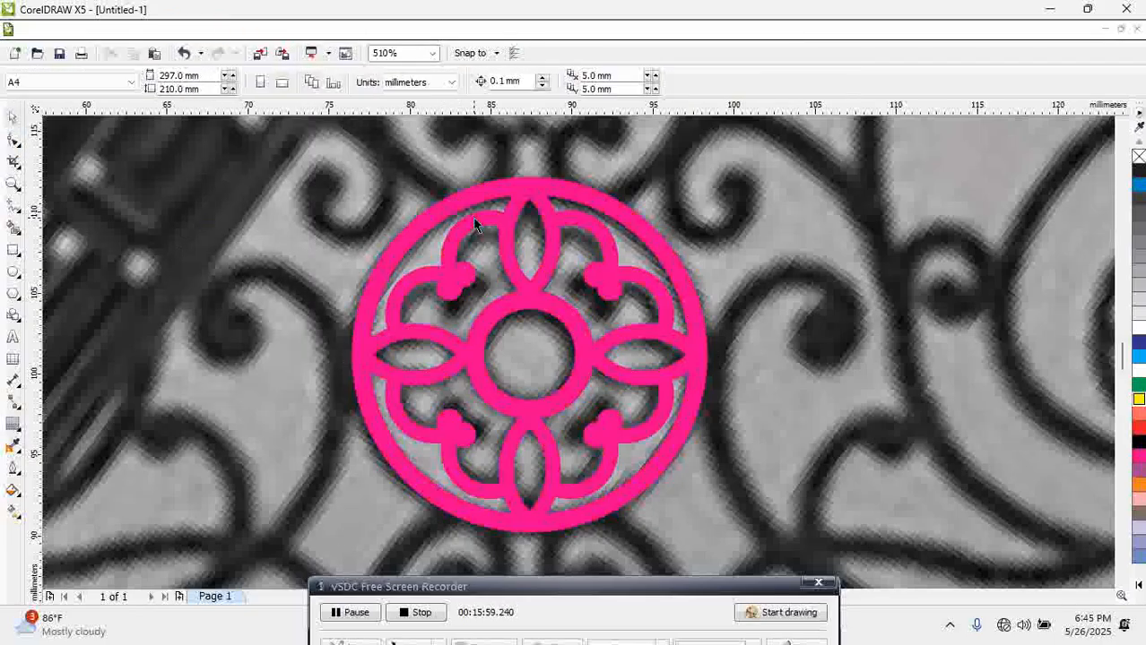
Fill the remaining pink contour rosette with yellow
{"action": "left_click", "coordinate": [475, 199]}
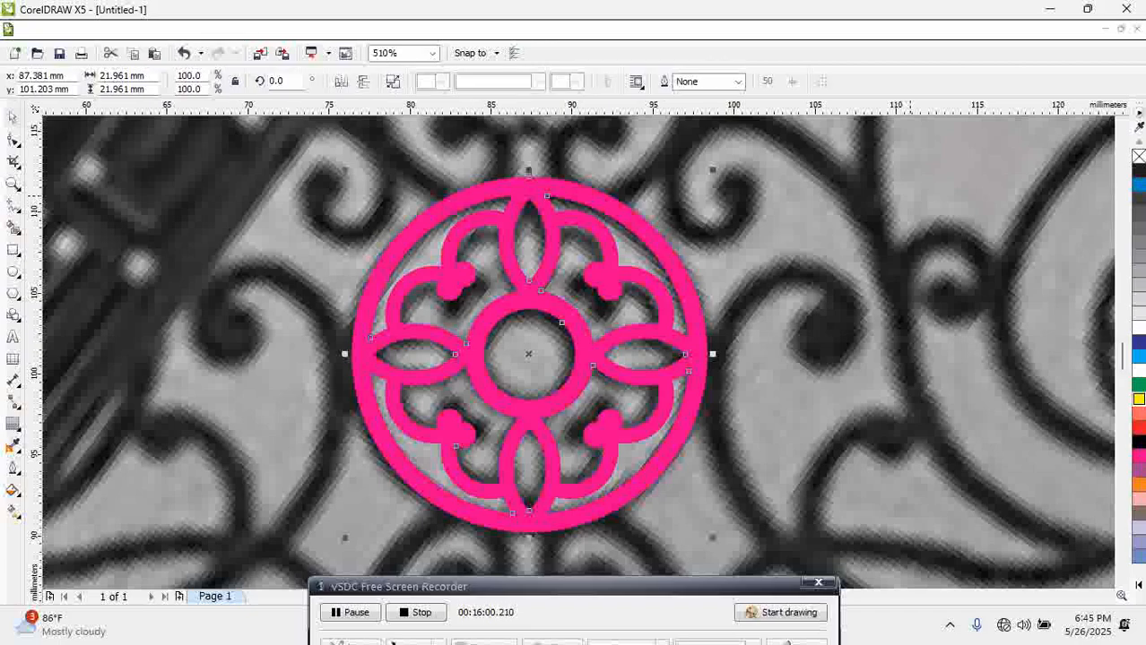
{"action": "left_click", "coordinate": [1139, 400]}
{"action": "left_click", "coordinate": [806, 400]}
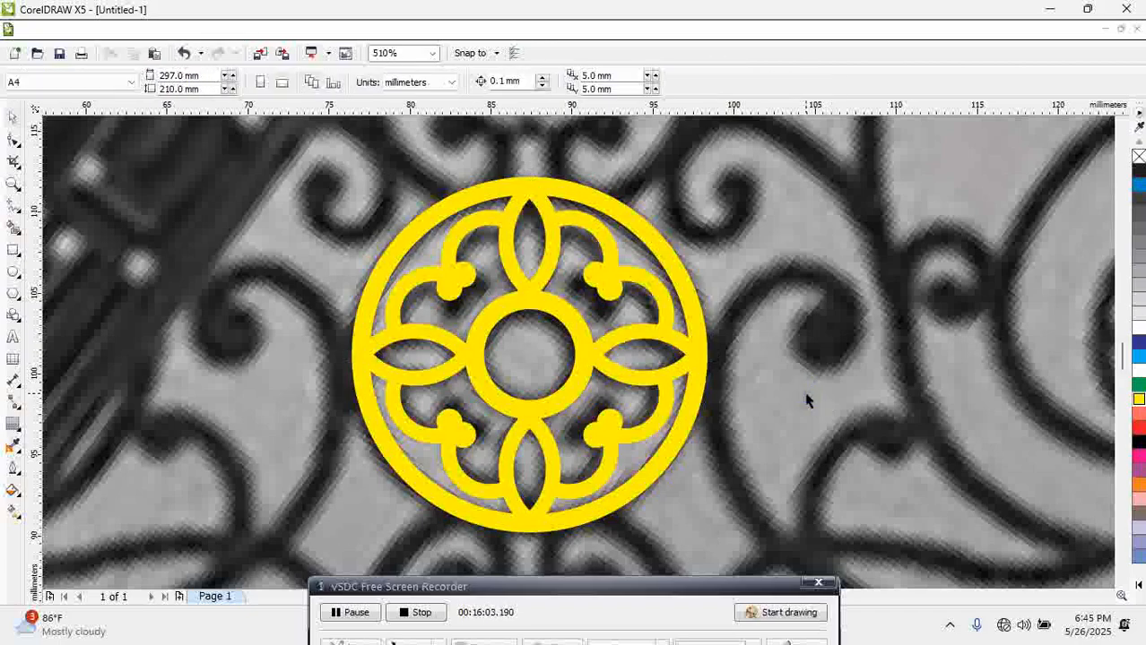
Move the finished yellow rosette off the reference photo into the blank area beside the railing
{"action": "scroll", "coordinate": [806, 401], "scroll_direction": "down", "scroll_amount": 4}
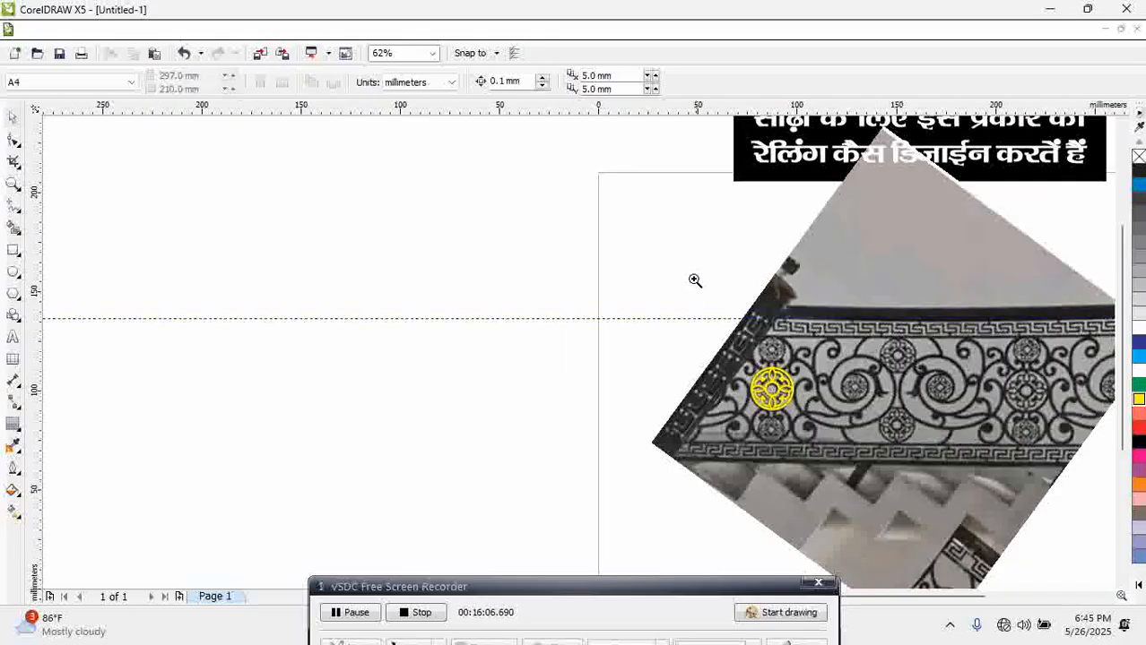
{"action": "left_click_drag", "start_coordinate": [695, 280], "coordinate": [993, 517]}
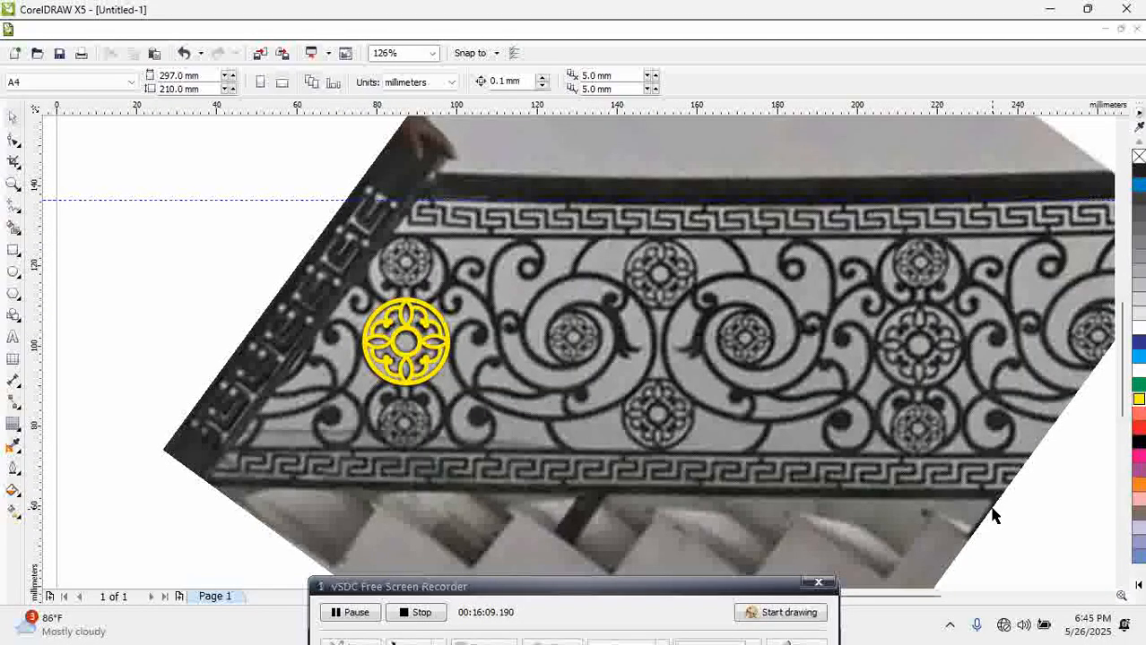
{"action": "left_click_drag", "start_coordinate": [210, 186], "coordinate": [308, 556]}
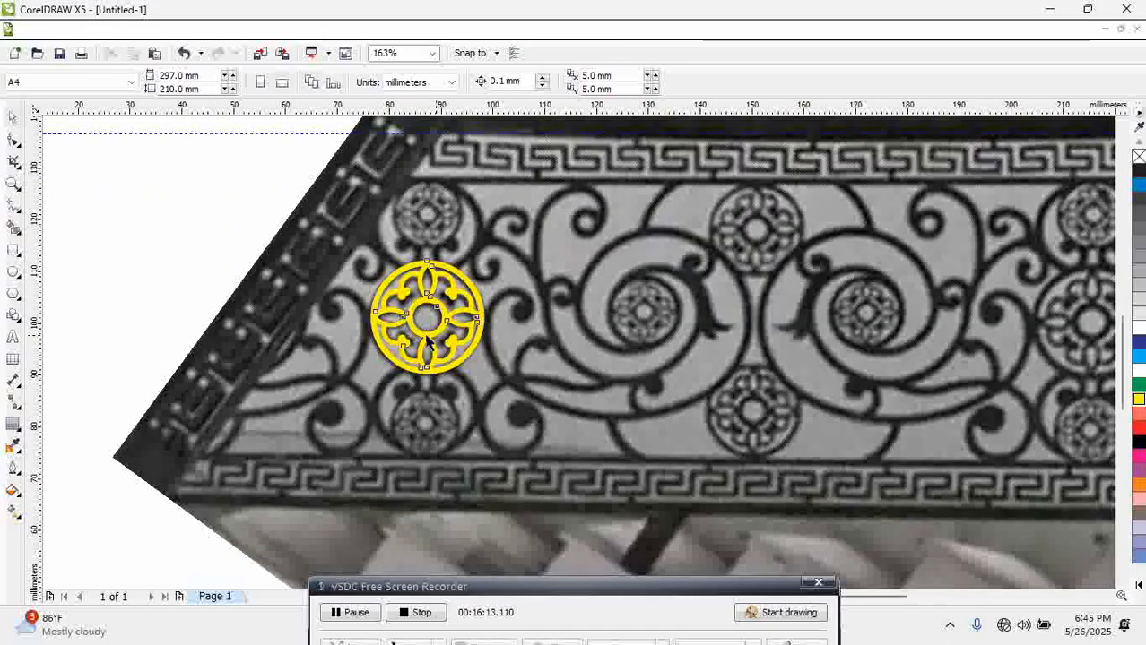
{"action": "left_click_drag", "start_coordinate": [427, 263], "coordinate": [188, 192]}
{"action": "key", "text": "Escape"}
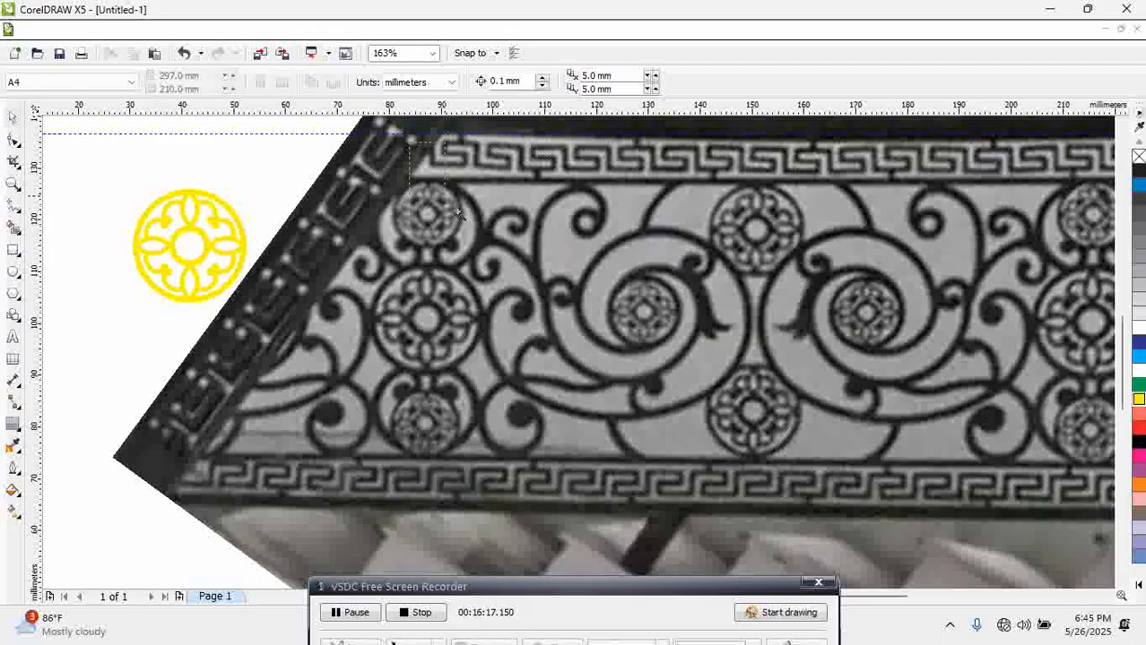
Trace the large scroll's first section beside the photo's leftmost large rosette with a three-point arc about 15 by 19 mm, outlined in yellow
{"action": "scroll", "coordinate": [478, 312], "scroll_direction": "up", "scroll_amount": 1}
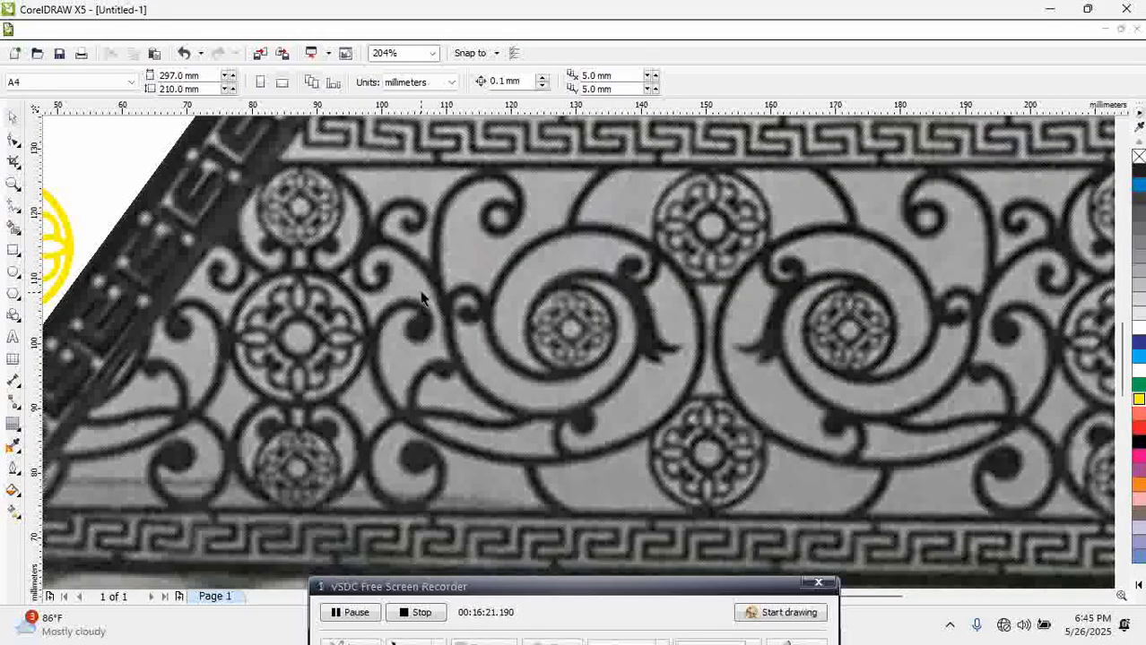
{"action": "left_click", "coordinate": [13, 206]}
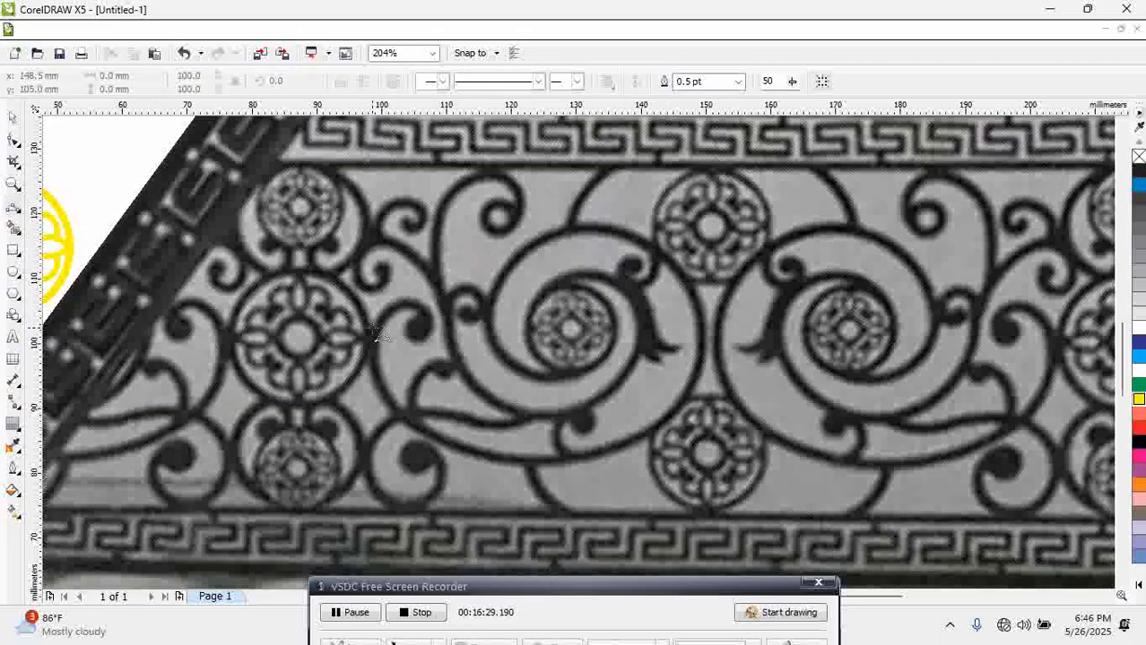
{"action": "left_click_drag", "start_coordinate": [375, 331], "coordinate": [466, 451]}
{"action": "left_click", "coordinate": [395, 405]}
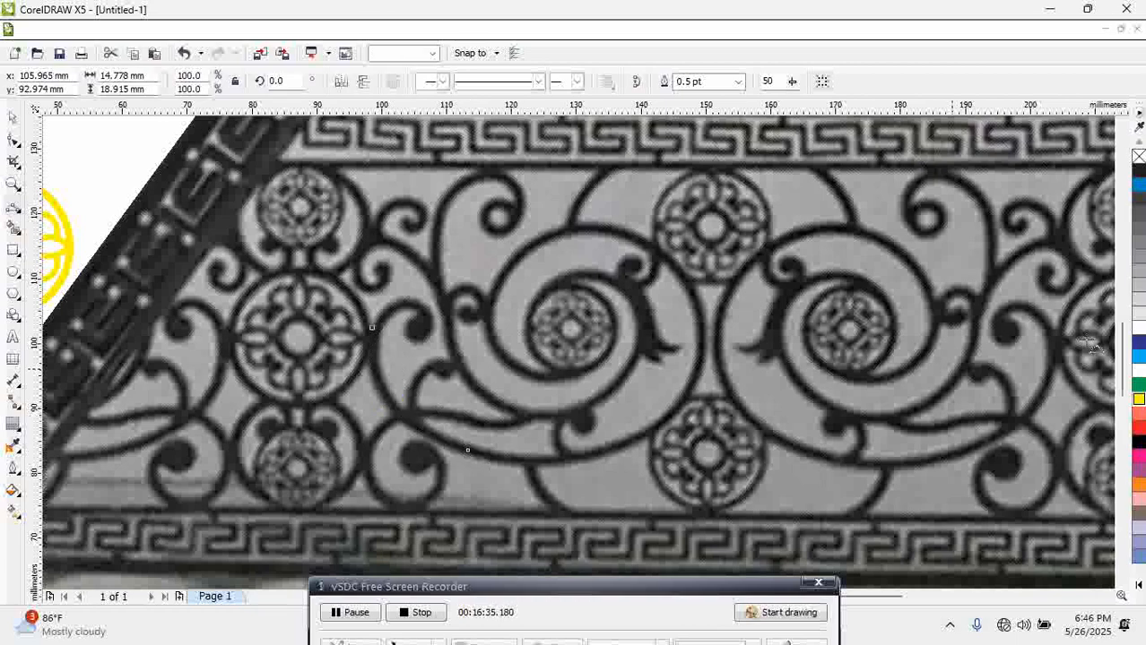
{"action": "right_click", "coordinate": [1138, 400]}
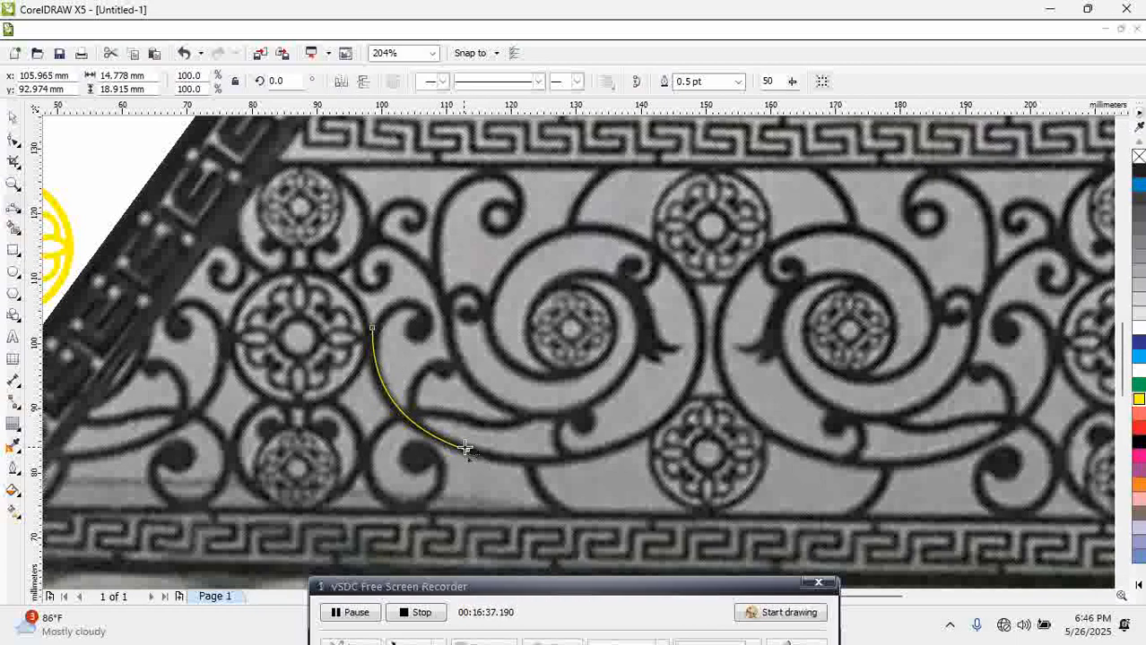
Continue the scroll with connected three-point arcs along its bottom, outer side and top, spiralling inward to just below the inner medallion
{"action": "left_click_drag", "start_coordinate": [469, 451], "coordinate": [679, 418]}
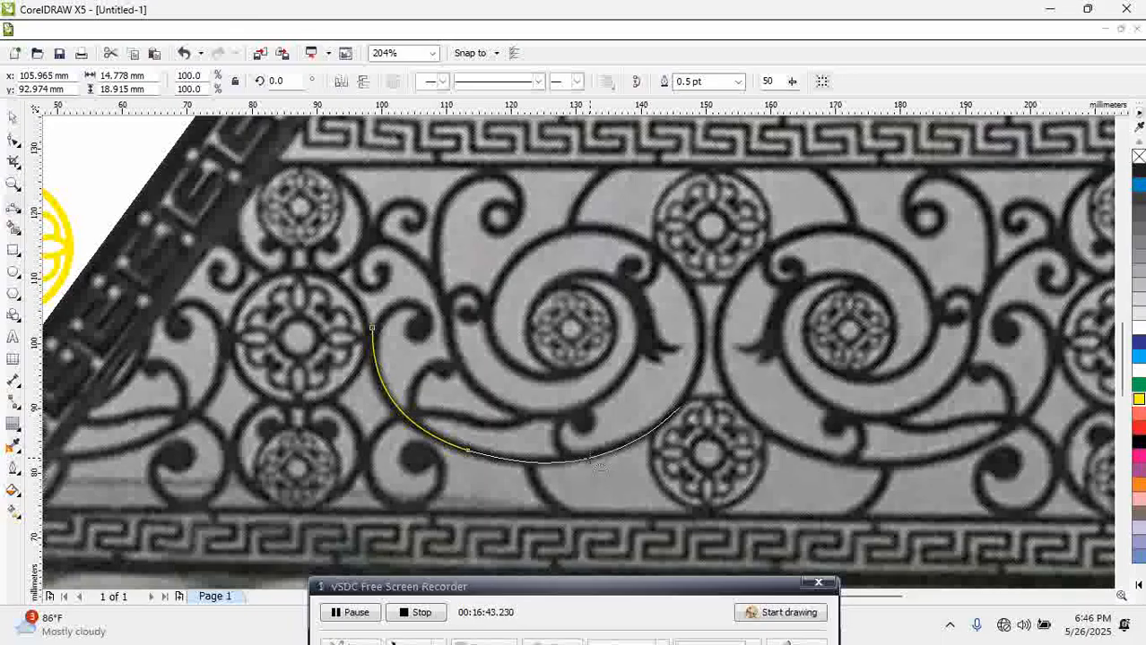
{"action": "left_click", "coordinate": [599, 464]}
{"action": "left_click_drag", "start_coordinate": [679, 406], "coordinate": [672, 260]}
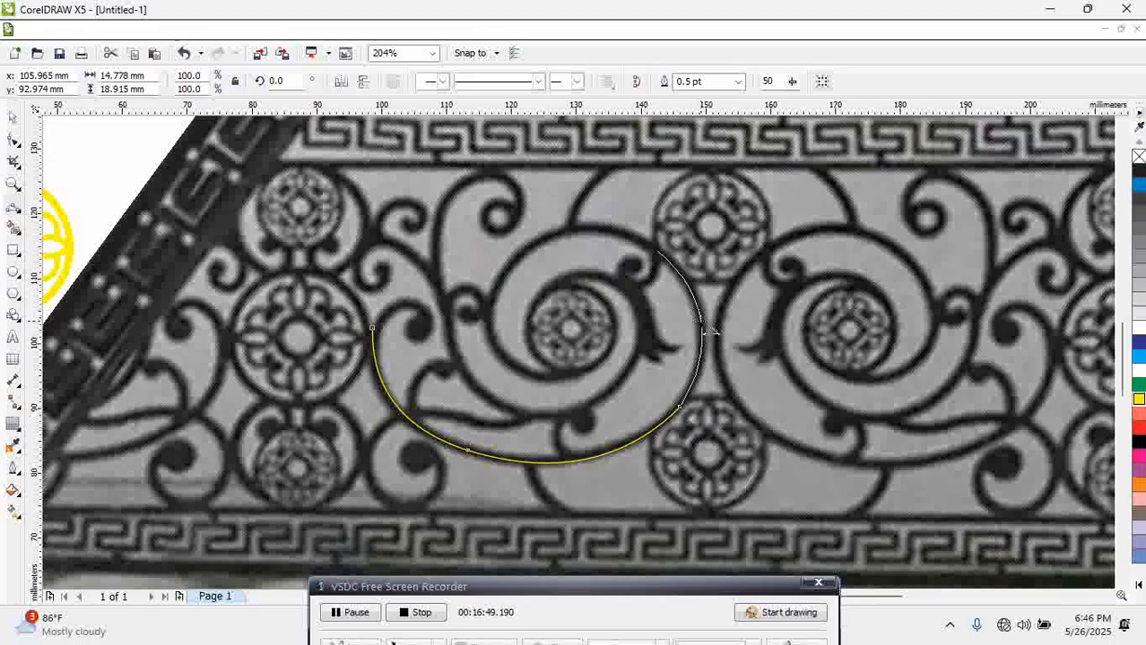
{"action": "left_click", "coordinate": [708, 332]}
{"action": "left_click", "coordinate": [653, 251]}
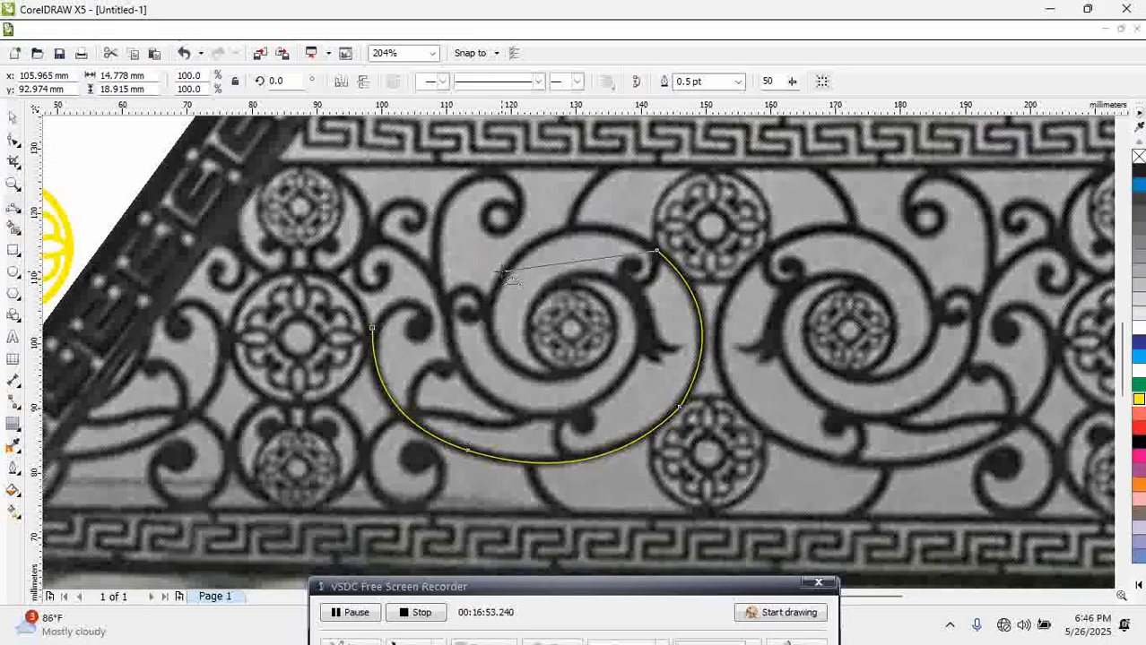
{"action": "left_click_drag", "start_coordinate": [507, 272], "coordinate": [567, 231]}
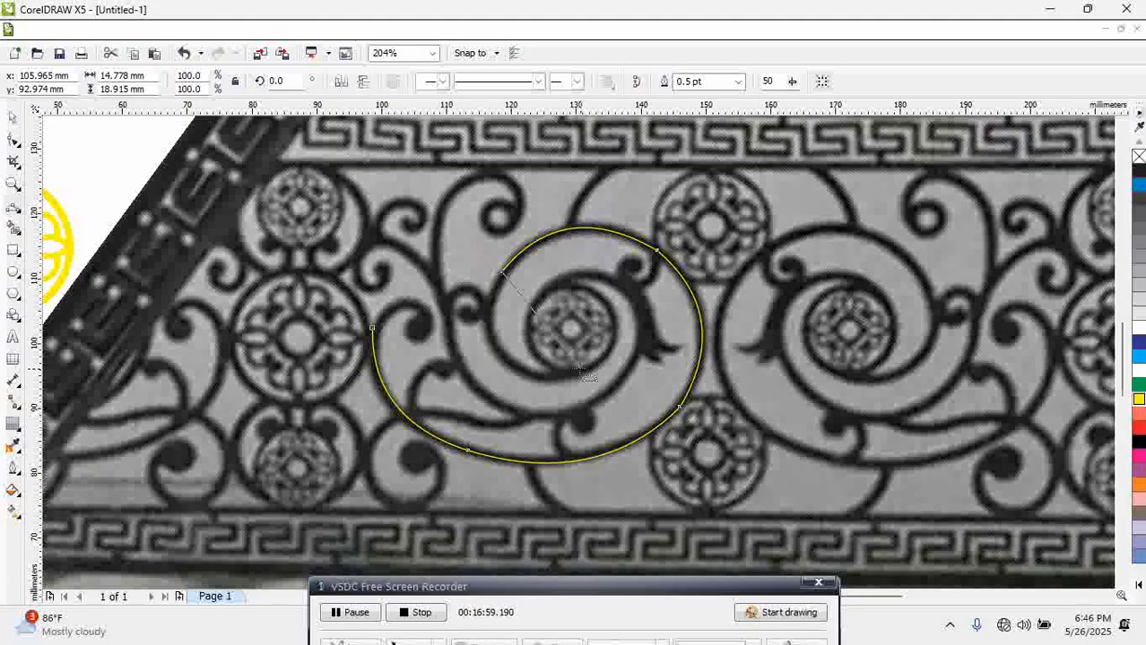
{"action": "left_click_drag", "start_coordinate": [571, 375], "coordinate": [505, 358]}
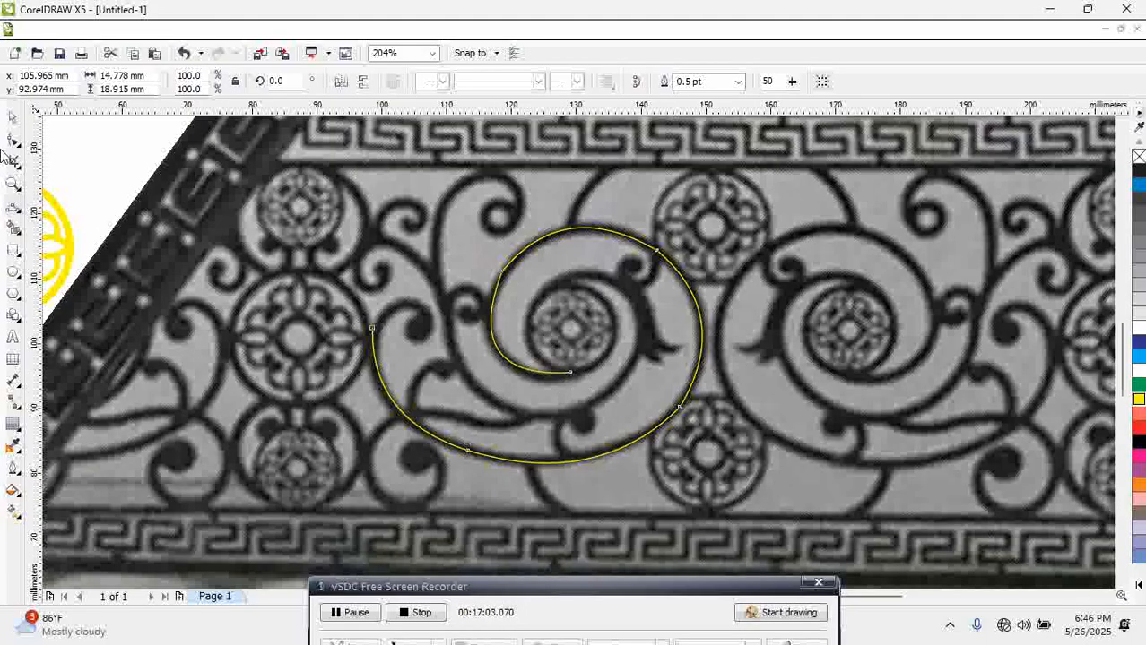
Make the four intermediate nodes joining the arcs of the yellow spiral smooth
{"action": "left_click", "coordinate": [17, 142]}
{"action": "left_click_drag", "start_coordinate": [475, 248], "coordinate": [544, 302]}
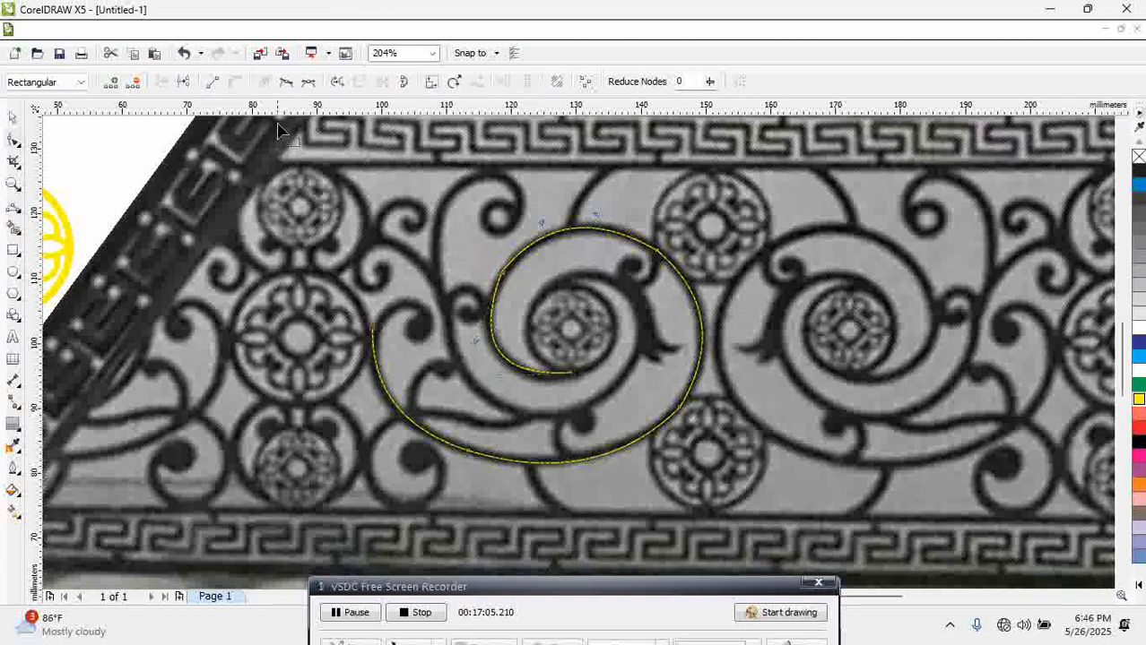
{"action": "left_click", "coordinate": [289, 84]}
{"action": "left_click_drag", "start_coordinate": [644, 218], "coordinate": [682, 284]}
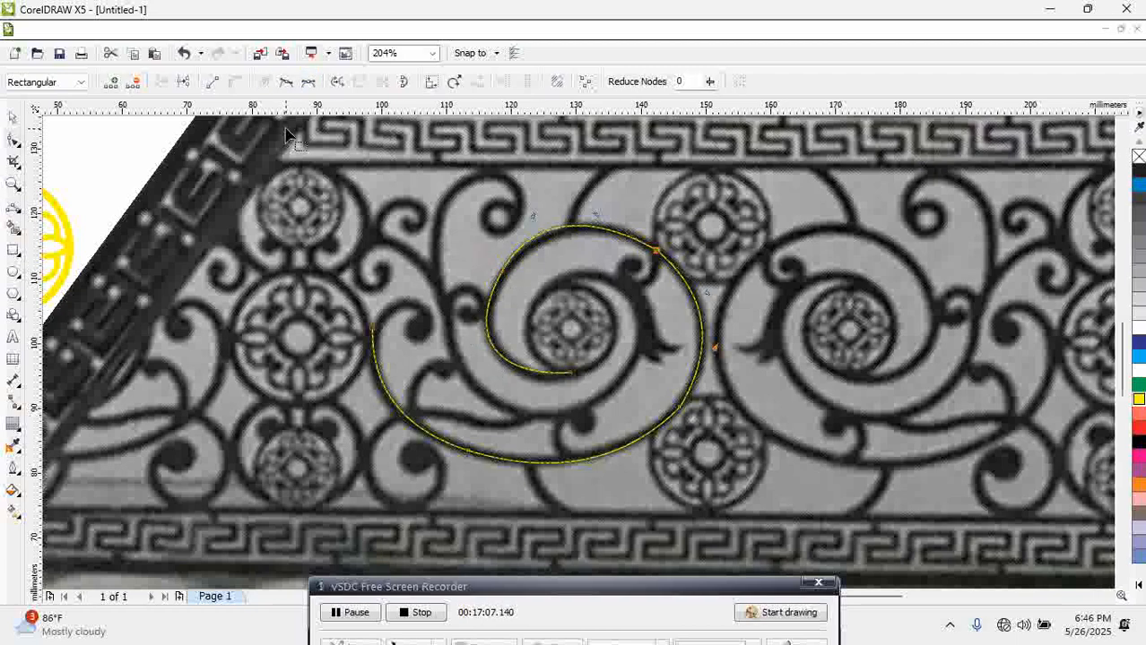
{"action": "left_click", "coordinate": [286, 84]}
{"action": "left_click_drag", "start_coordinate": [636, 380], "coordinate": [693, 437]}
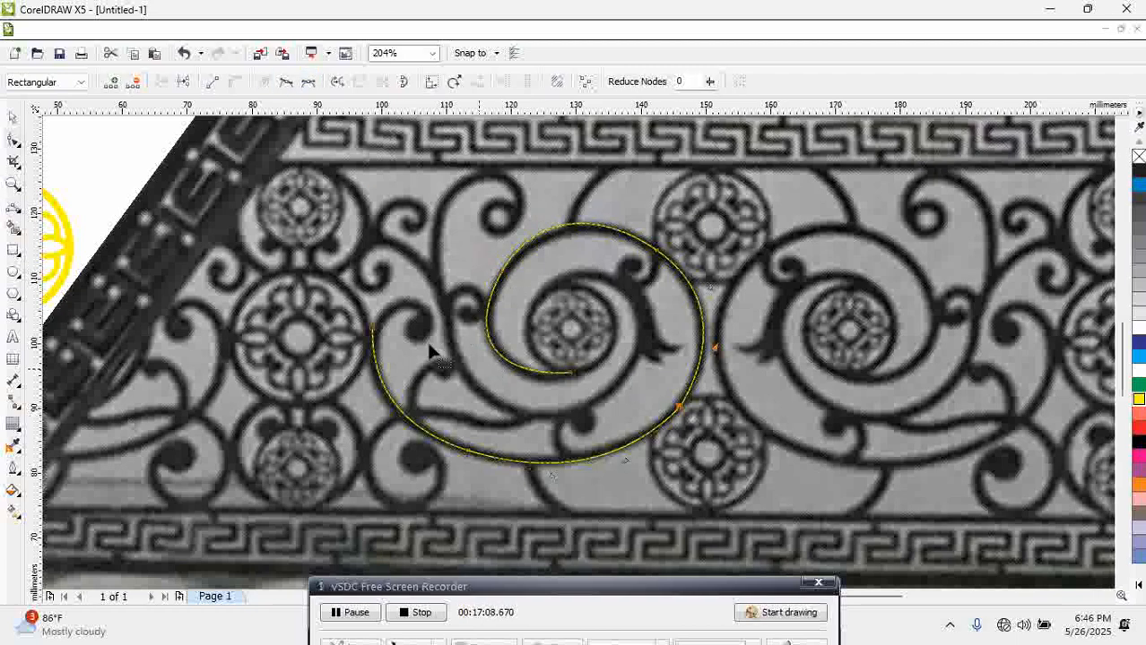
{"action": "left_click", "coordinate": [286, 82]}
{"action": "left_click_drag", "start_coordinate": [378, 440], "coordinate": [493, 462]}
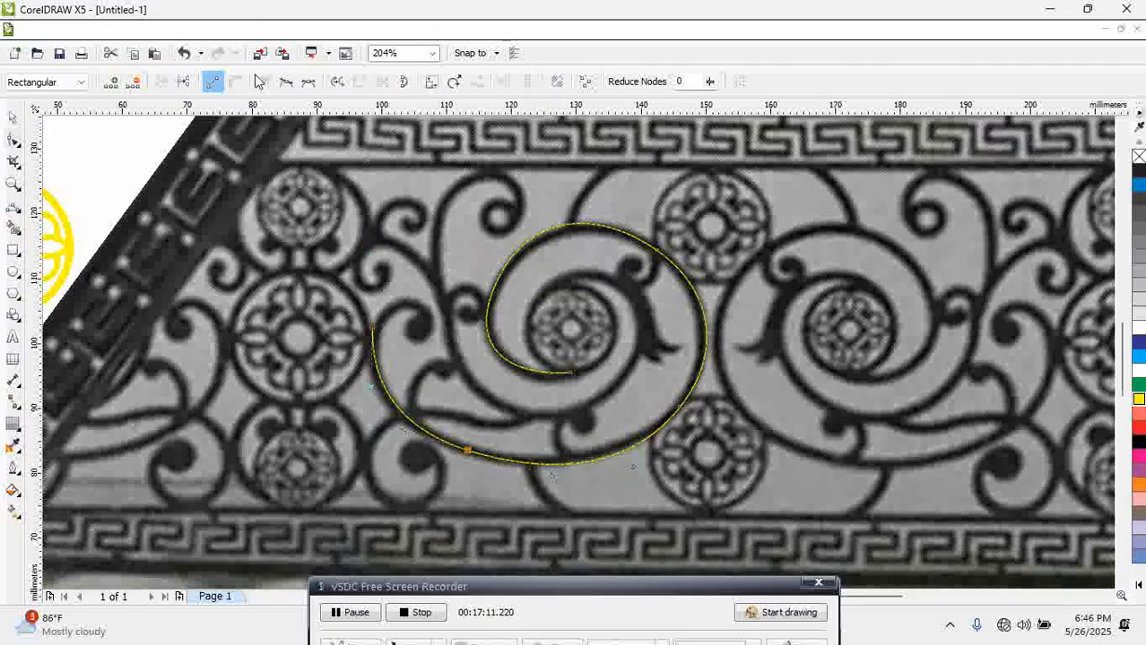
{"action": "left_click", "coordinate": [287, 82]}
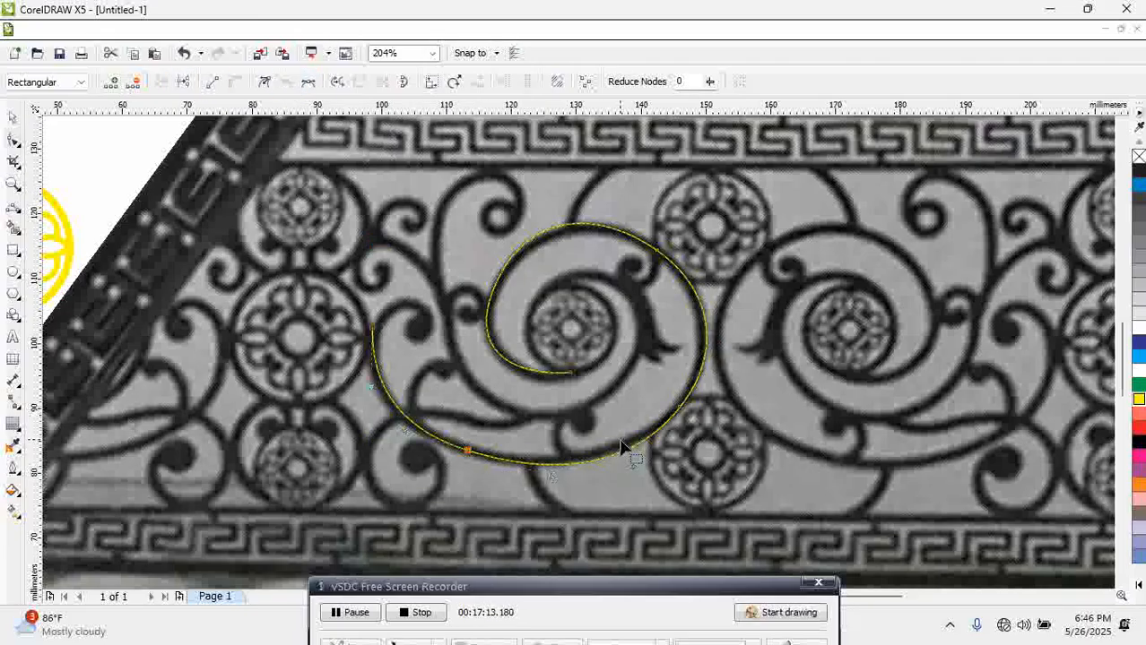
Delete the spiral's lower-left, upper-right and upper-left nodes and add a node at its topmost point
{"action": "key", "text": "Delete"}
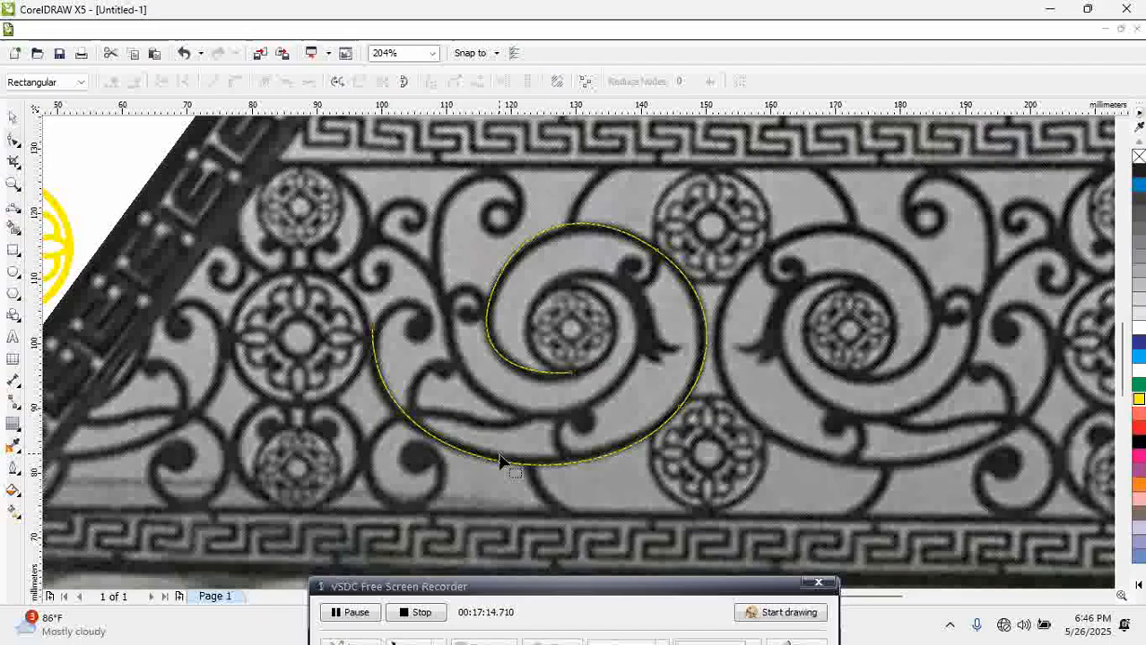
{"action": "left_click", "coordinate": [679, 408]}
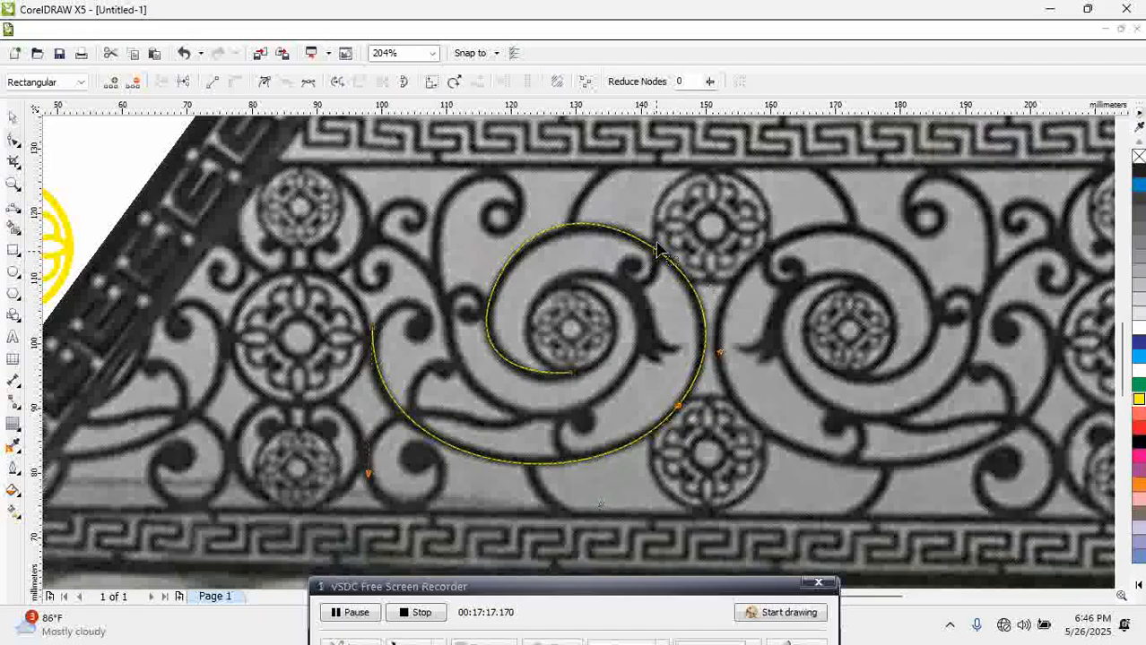
{"action": "left_click_drag", "start_coordinate": [625, 205], "coordinate": [699, 303]}
{"action": "key", "text": "Delete"}
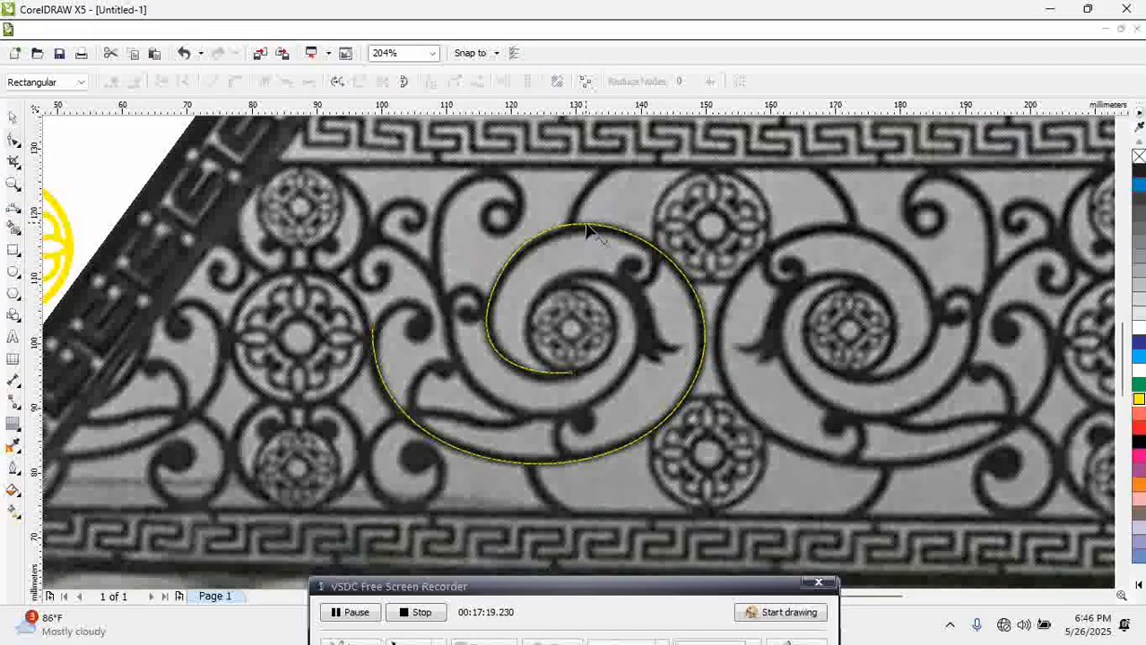
{"action": "left_click", "coordinate": [586, 225]}
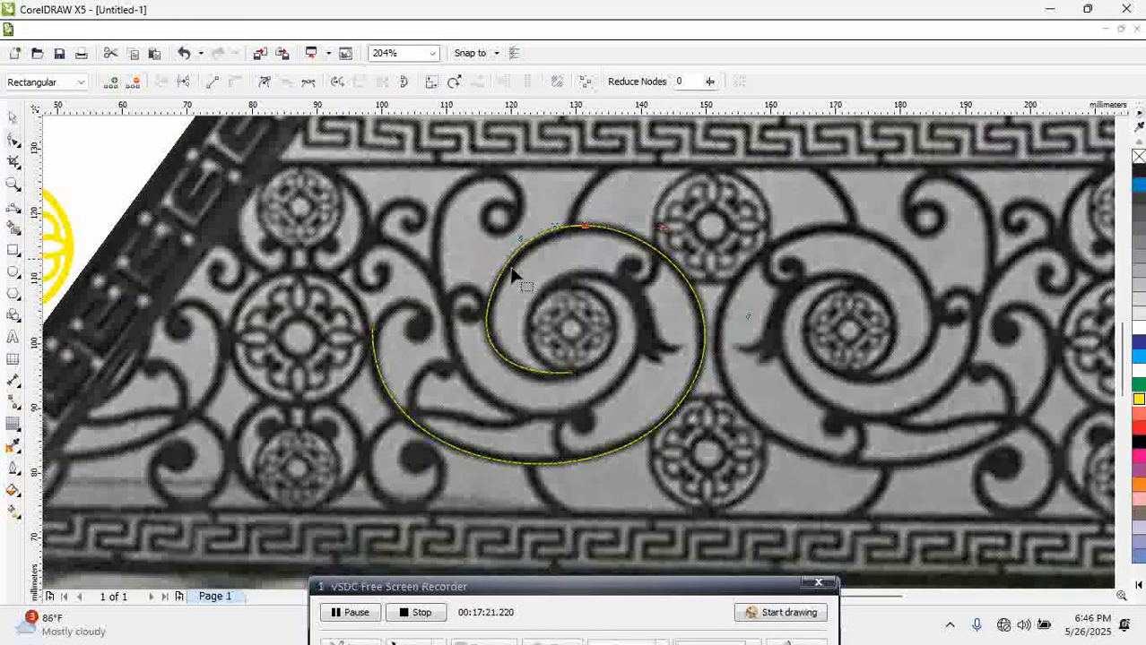
{"action": "left_click_drag", "start_coordinate": [460, 251], "coordinate": [537, 326]}
{"action": "key", "text": "Delete"}
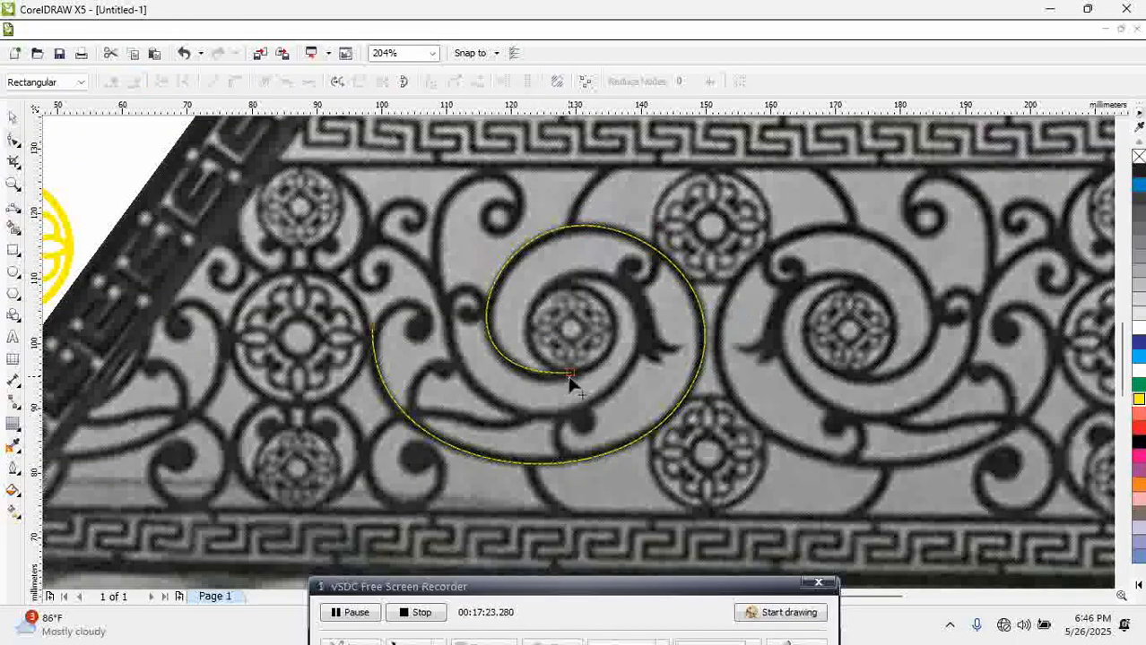
Adjust the curve handles of the spiral's inner section so it follows the scroll around the medallion in the photo
{"action": "left_click", "coordinate": [568, 374]}
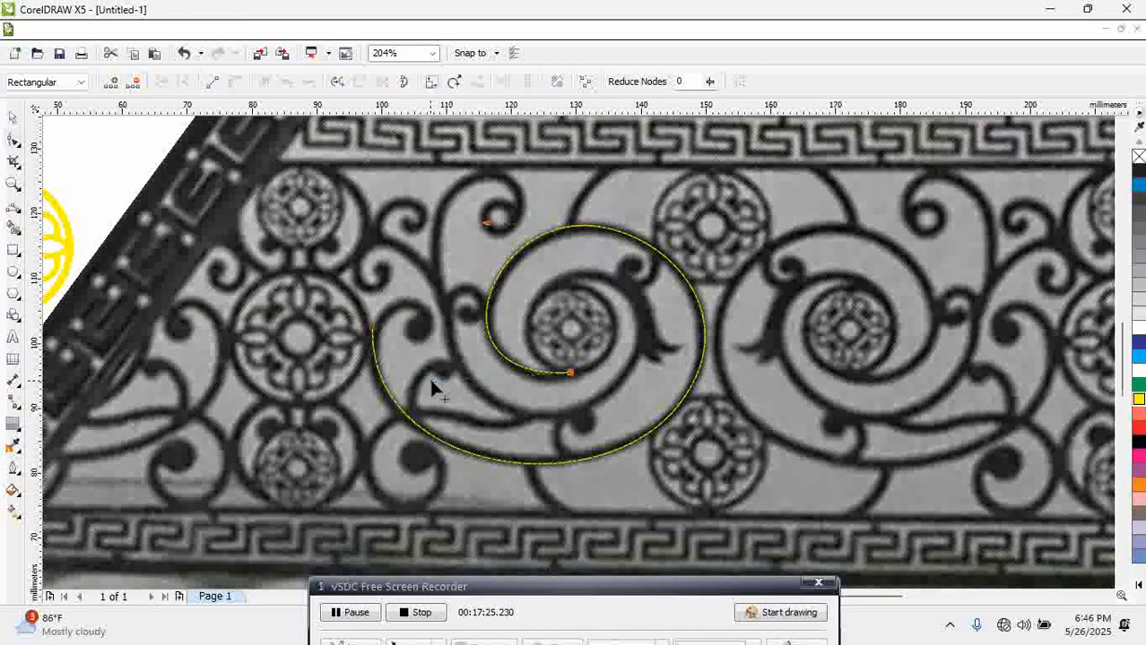
{"action": "left_click_drag", "start_coordinate": [431, 380], "coordinate": [462, 412]}
{"action": "left_click_drag", "start_coordinate": [482, 231], "coordinate": [459, 222]}
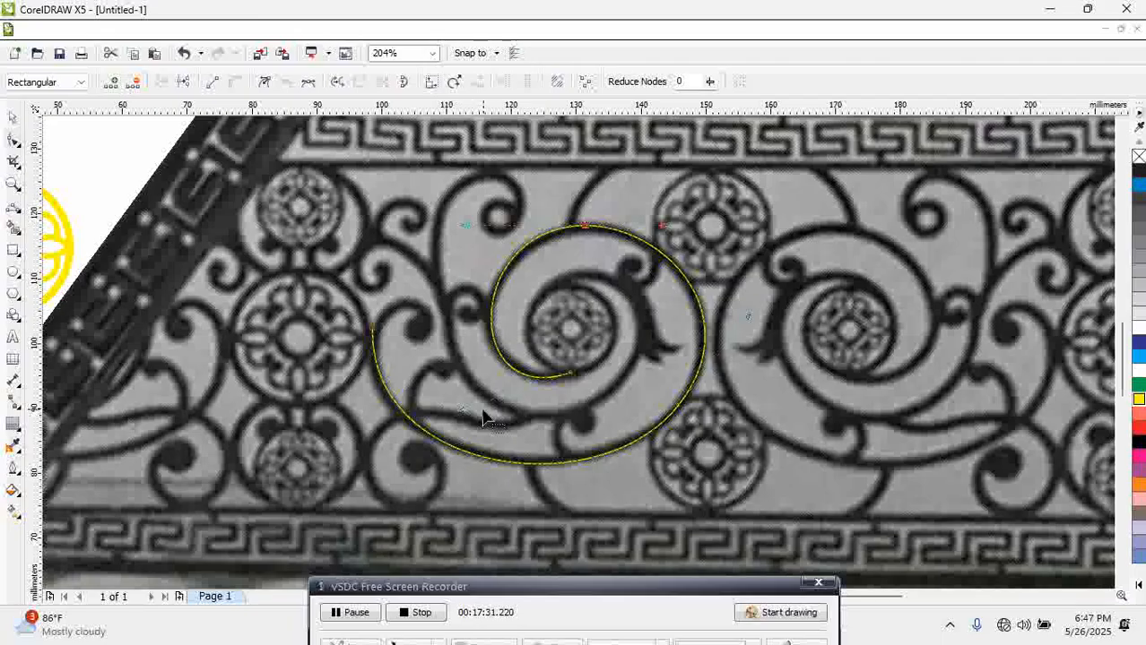
{"action": "left_click_drag", "start_coordinate": [461, 410], "coordinate": [465, 378]}
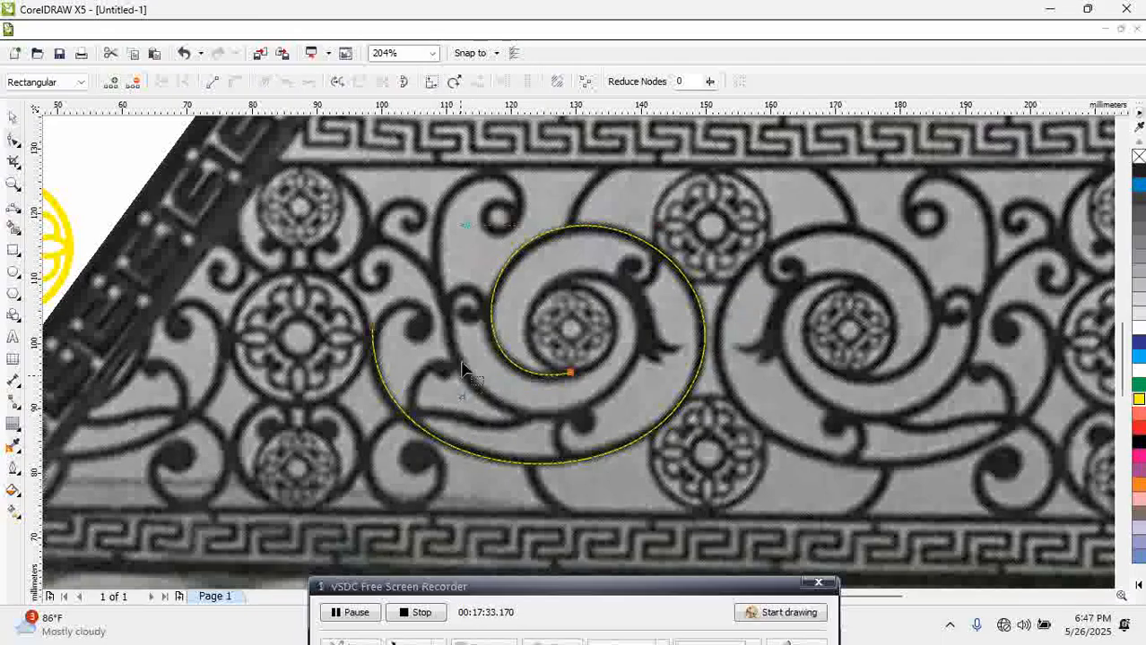
{"action": "left_click", "coordinate": [491, 300]}
{"action": "left_click_drag", "start_coordinate": [491, 303], "coordinate": [490, 307]}
{"action": "left_click_drag", "start_coordinate": [513, 385], "coordinate": [521, 384]}
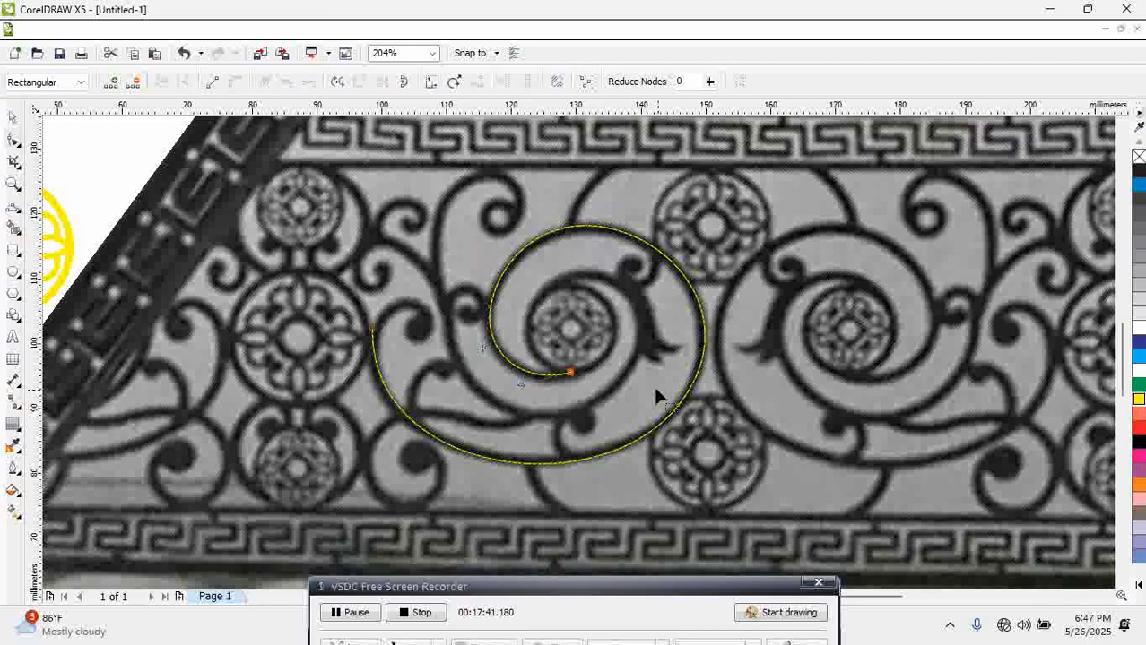
Trace the lower-left tendril with connected three-point arcs from beneath the scroll around the bottom curl, about 26 by 15 mm, and outline it yellow
{"action": "left_click", "coordinate": [13, 206]}
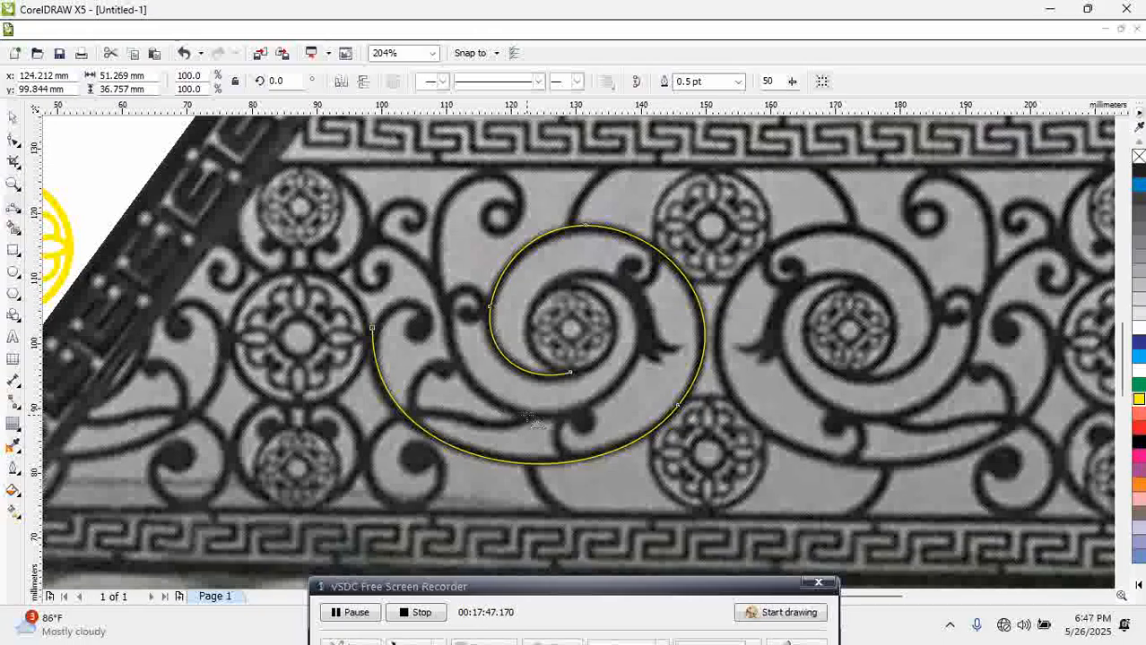
{"action": "left_click_drag", "start_coordinate": [538, 418], "coordinate": [452, 418]}
{"action": "left_click", "coordinate": [502, 429]}
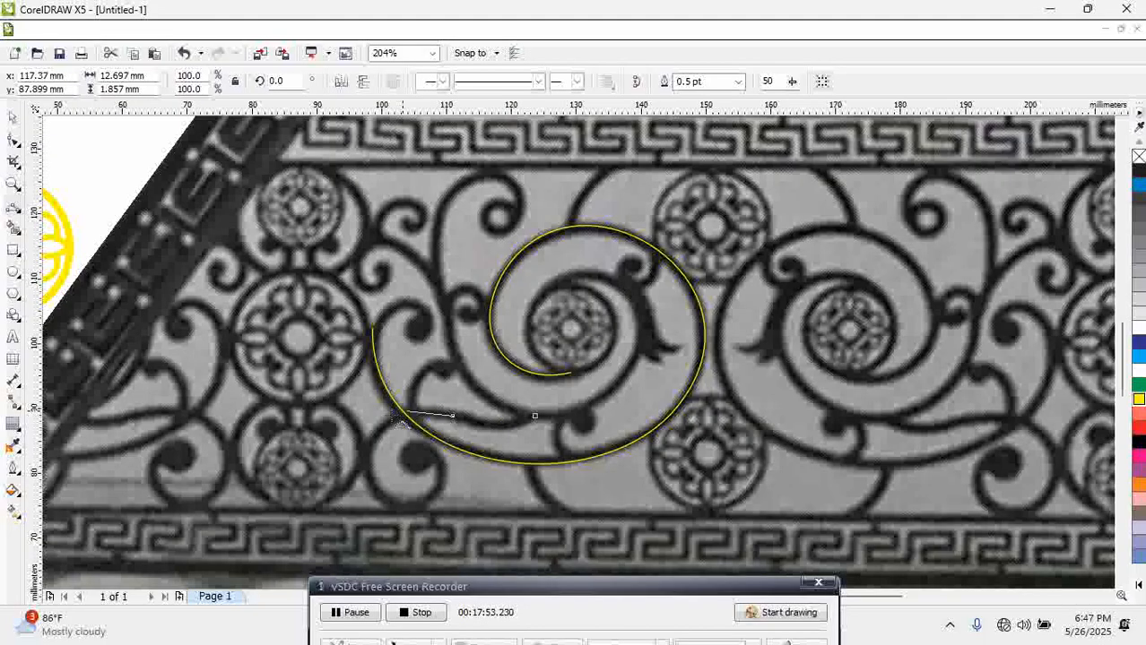
{"action": "left_click_drag", "start_coordinate": [400, 421], "coordinate": [378, 436]}
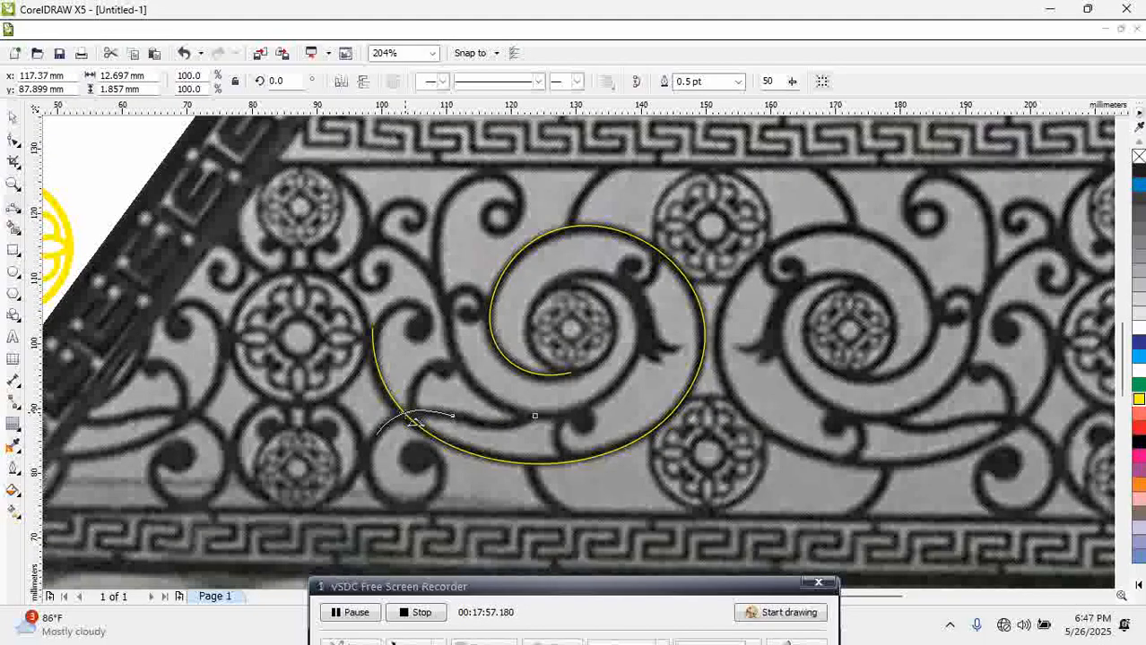
{"action": "left_click", "coordinate": [406, 416]}
{"action": "left_click_drag", "start_coordinate": [376, 438], "coordinate": [397, 507]}
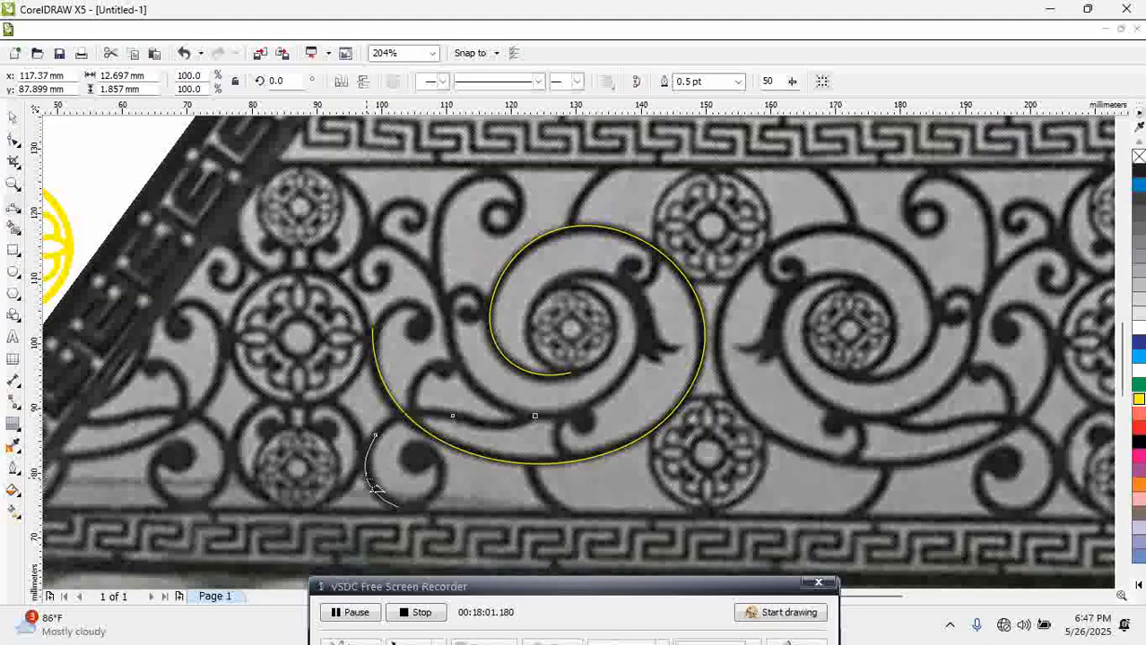
{"action": "left_click", "coordinate": [367, 477]}
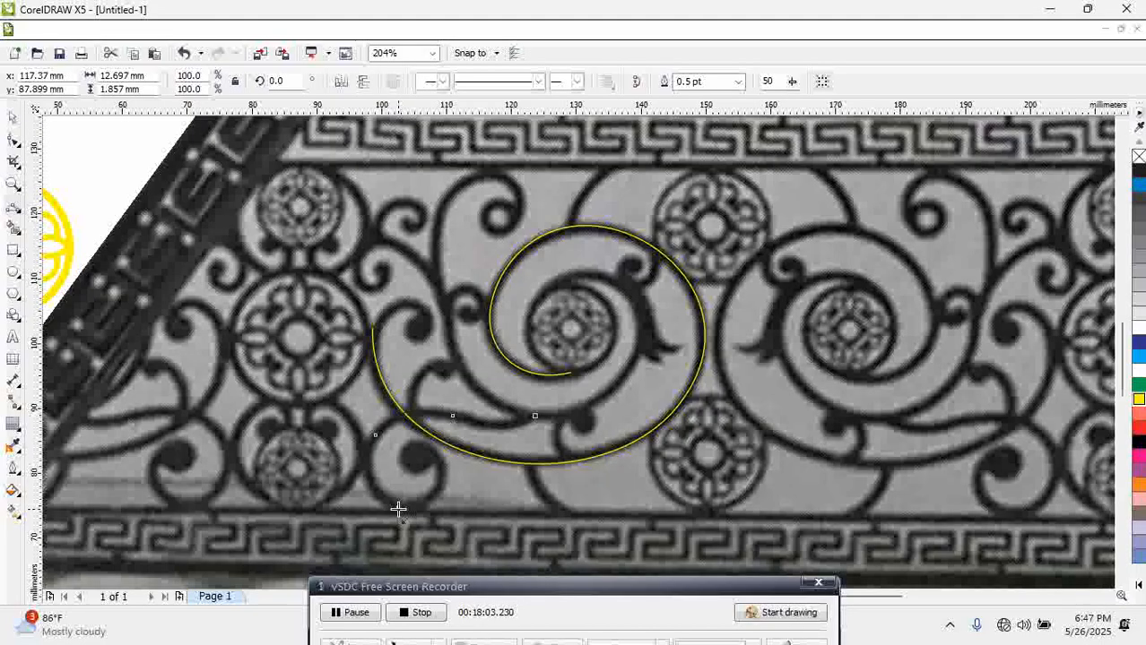
{"action": "left_click_drag", "start_coordinate": [415, 512], "coordinate": [438, 457]}
{"action": "left_click", "coordinate": [435, 494]}
{"action": "right_click", "coordinate": [1139, 400]}
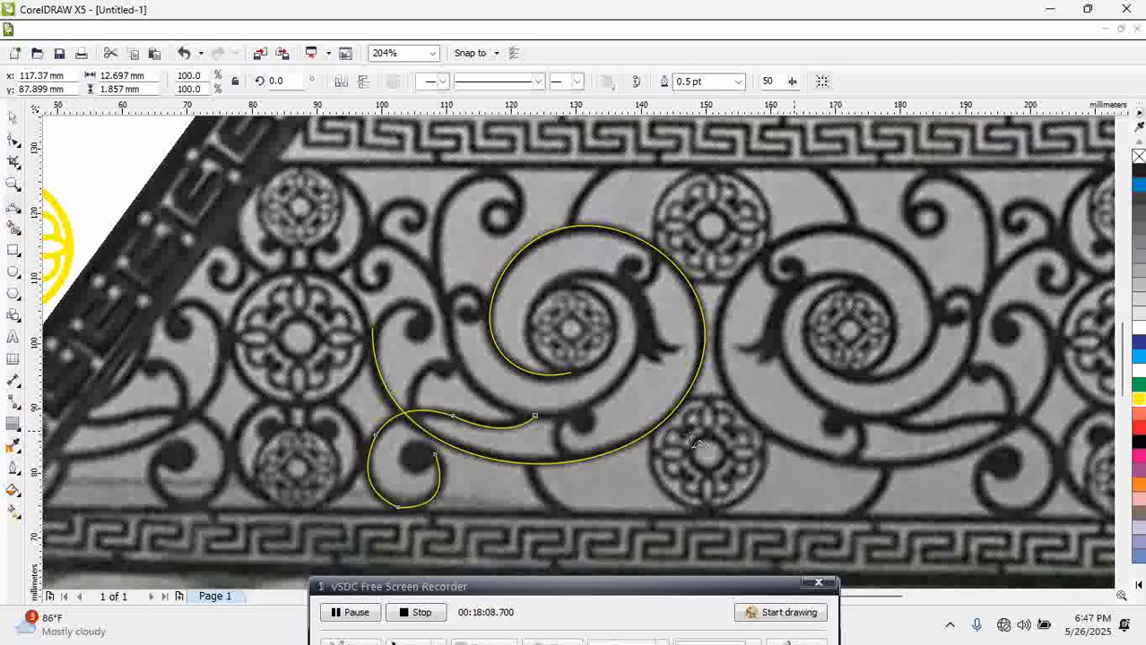
Refine the tendril by smoothing its bottom node, adjusting the curl's end handle and deleting its upper-left node
{"action": "left_click", "coordinate": [13, 140]}
{"action": "left_click_drag", "start_coordinate": [351, 485], "coordinate": [411, 533]}
{"action": "left_click", "coordinate": [286, 81]}
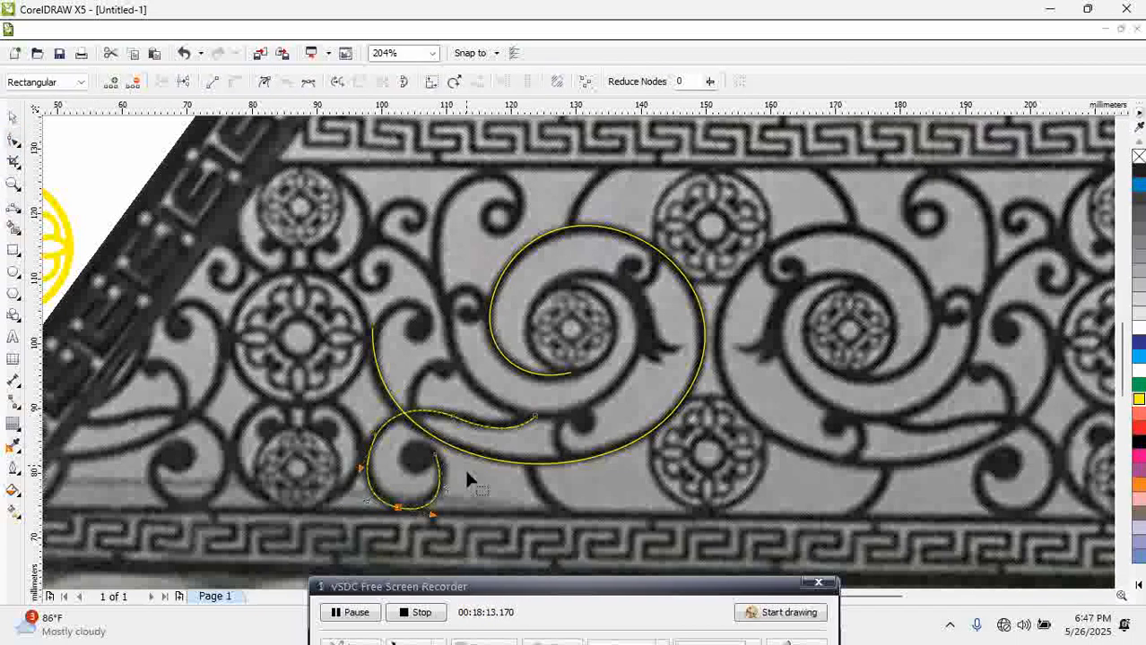
{"action": "left_click_drag", "start_coordinate": [446, 489], "coordinate": [453, 467]}
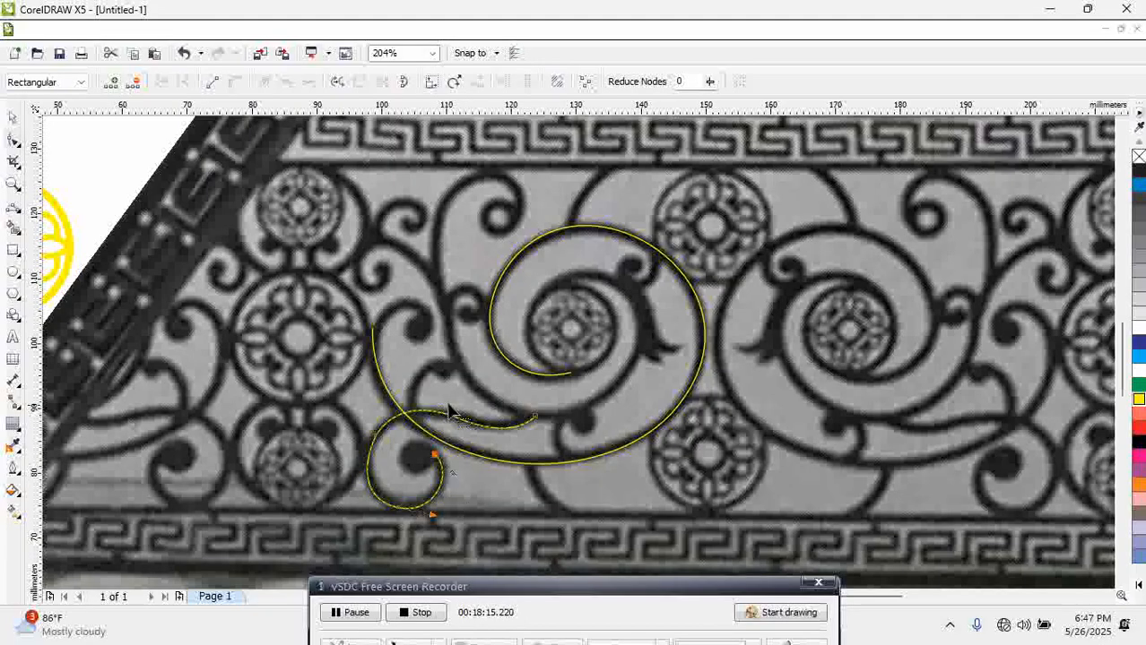
{"action": "left_click_drag", "start_coordinate": [436, 397], "coordinate": [466, 435]}
{"action": "left_click_drag", "start_coordinate": [359, 429], "coordinate": [400, 451]}
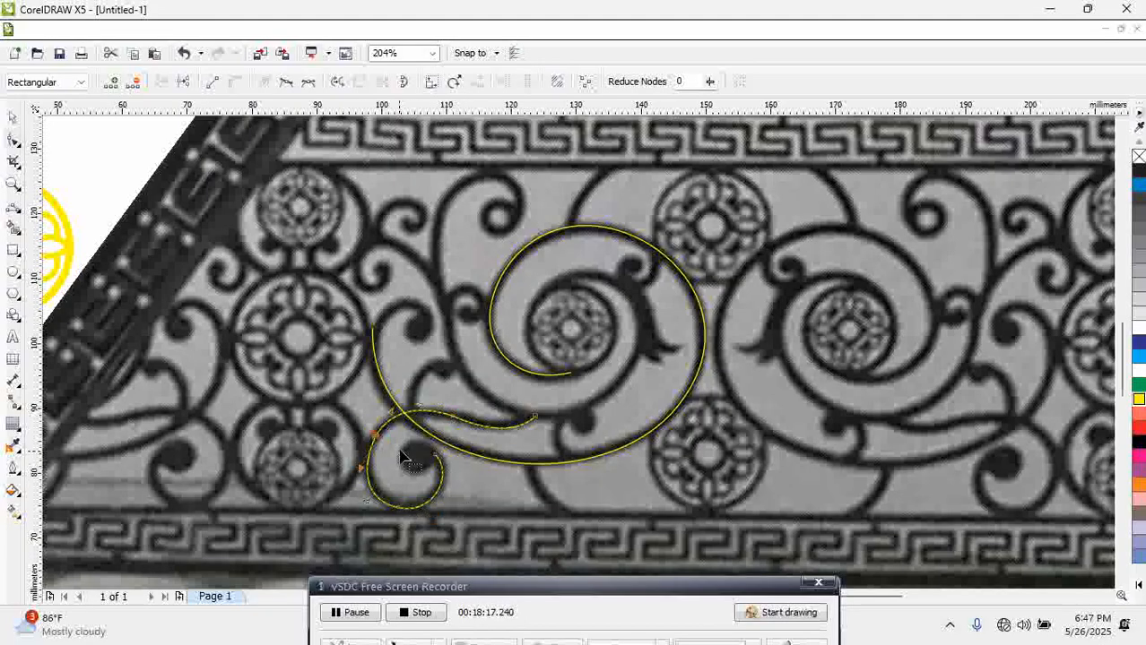
{"action": "key", "text": "Delete"}
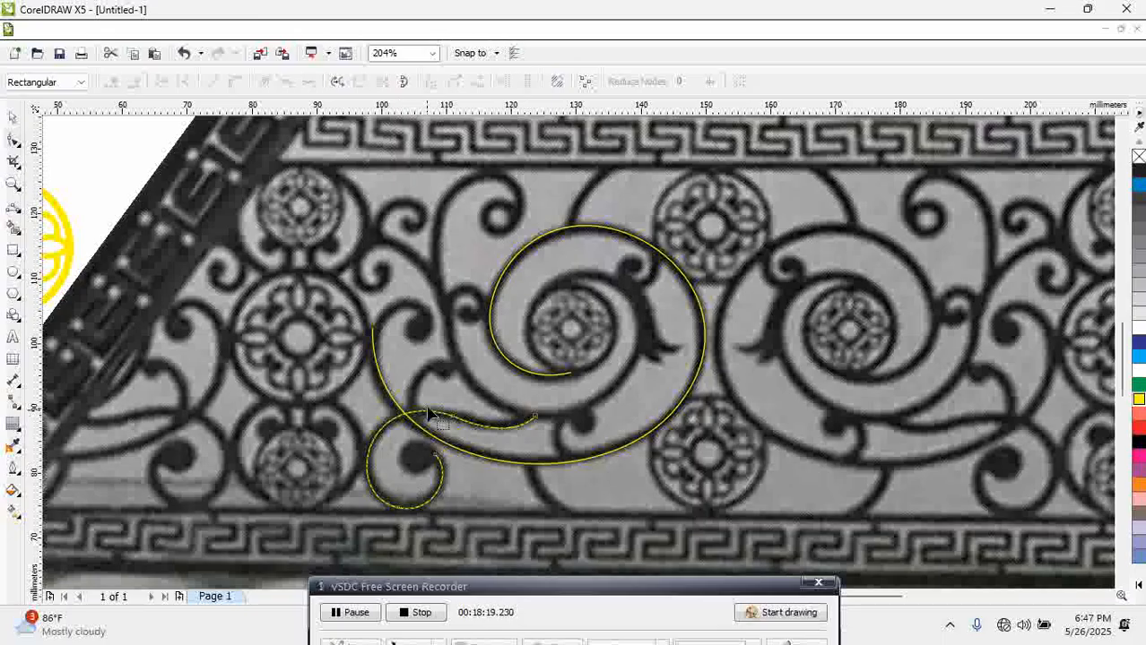
{"action": "left_click_drag", "start_coordinate": [429, 402], "coordinate": [462, 432]}
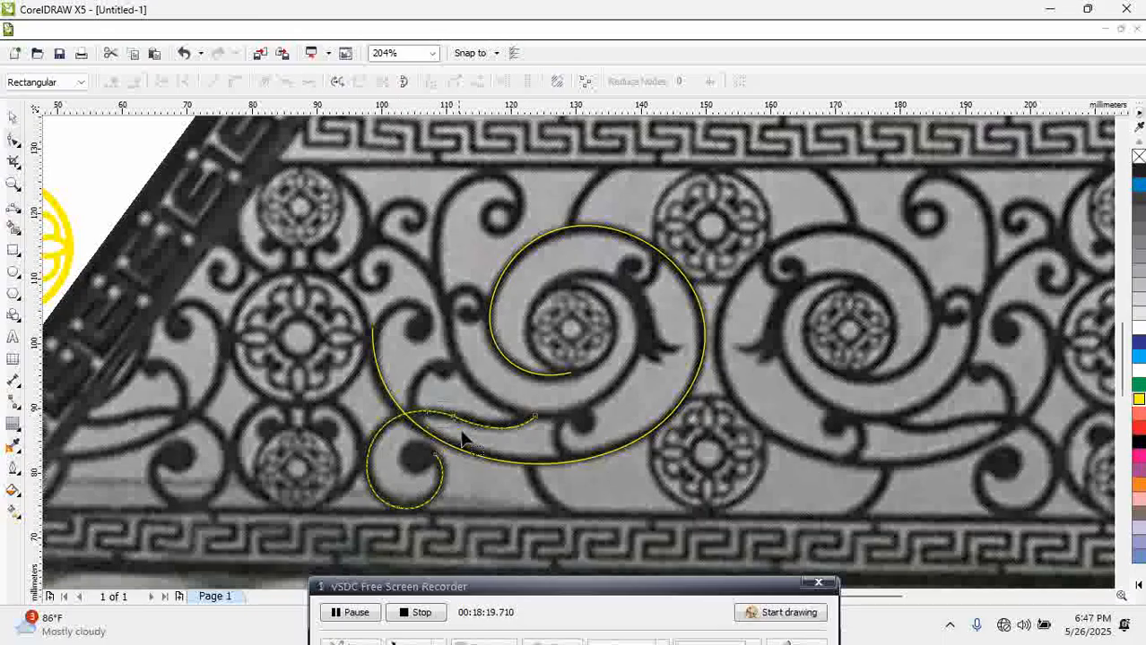
{"action": "left_click", "coordinate": [520, 430]}
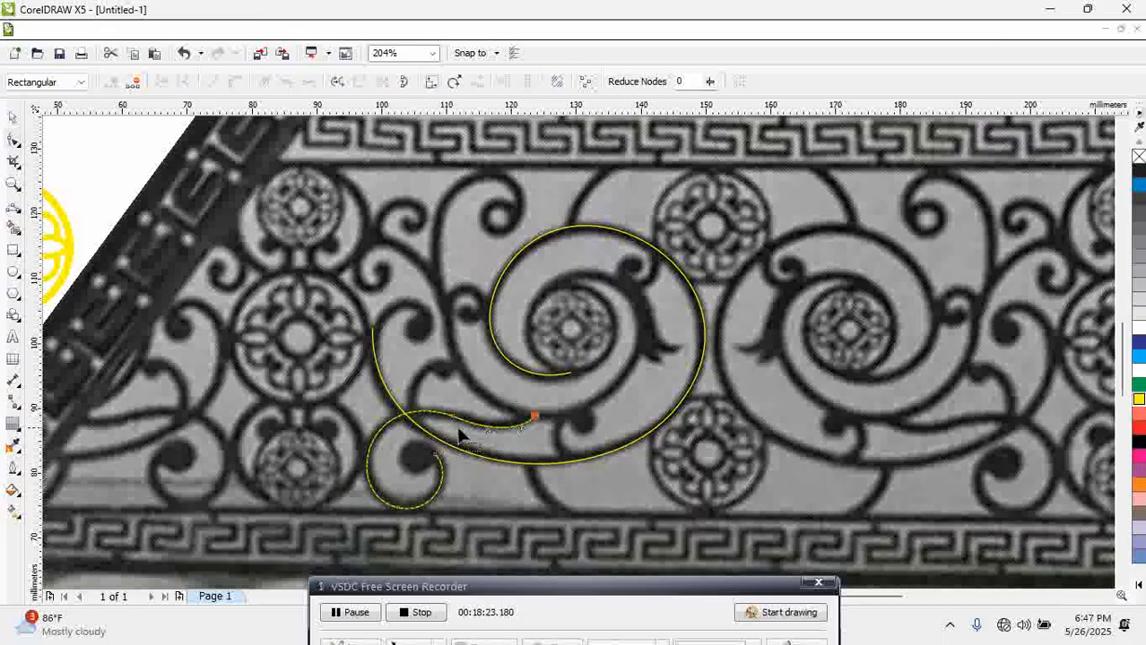
Draw a short yellow three-point arc, about 3 by 7.6 mm, beside the ball below the medallion, and adjust its curve to the photo
{"action": "left_click", "coordinate": [14, 206]}
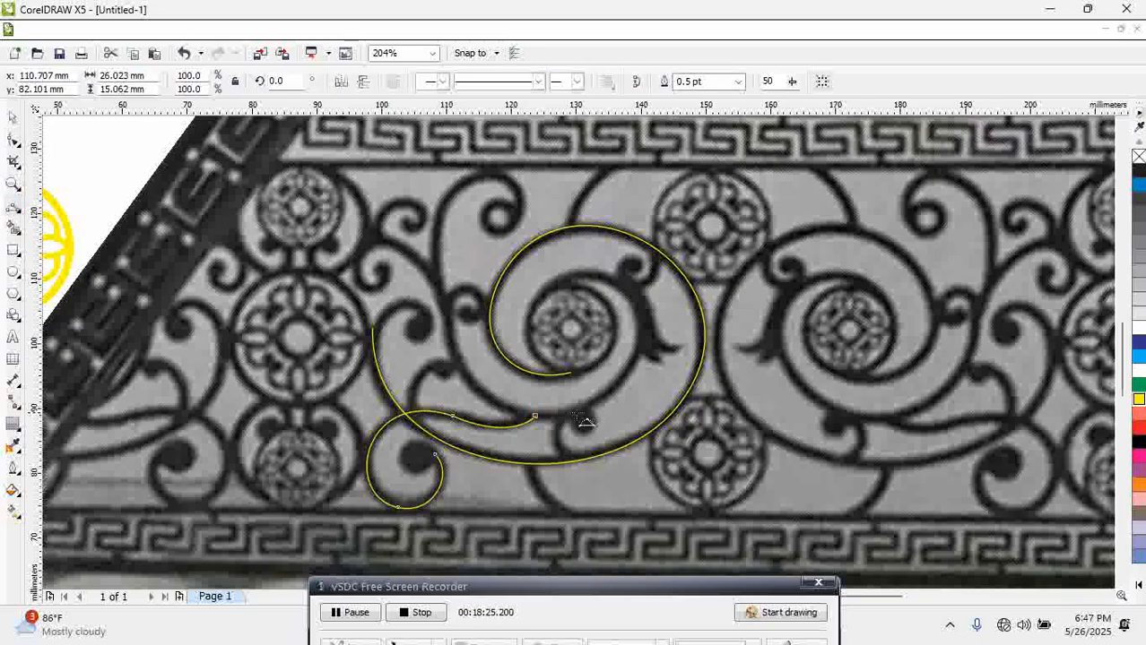
{"action": "left_click", "coordinate": [571, 414]}
{"action": "left_click", "coordinate": [552, 460]}
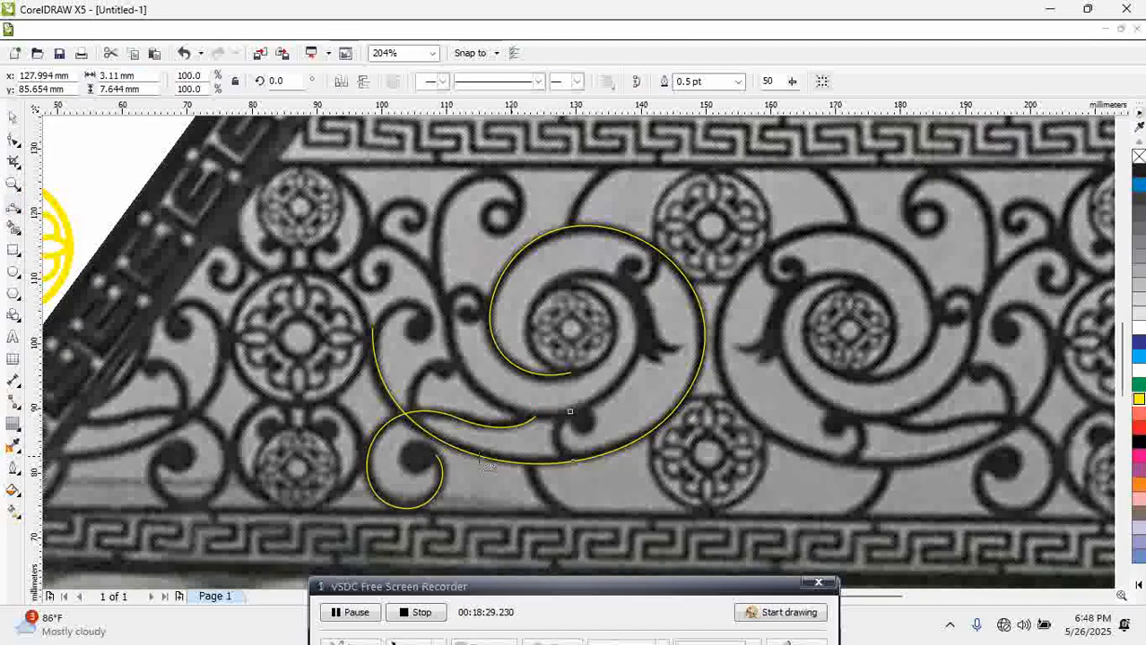
{"action": "right_click", "coordinate": [1139, 403]}
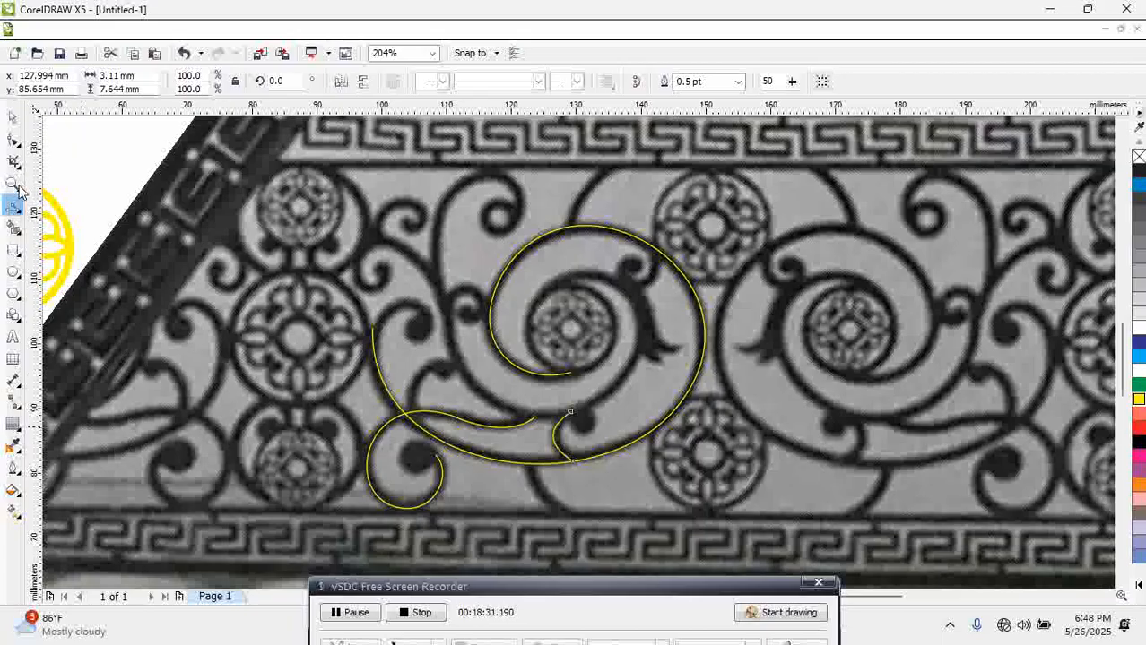
{"action": "left_click", "coordinate": [13, 141]}
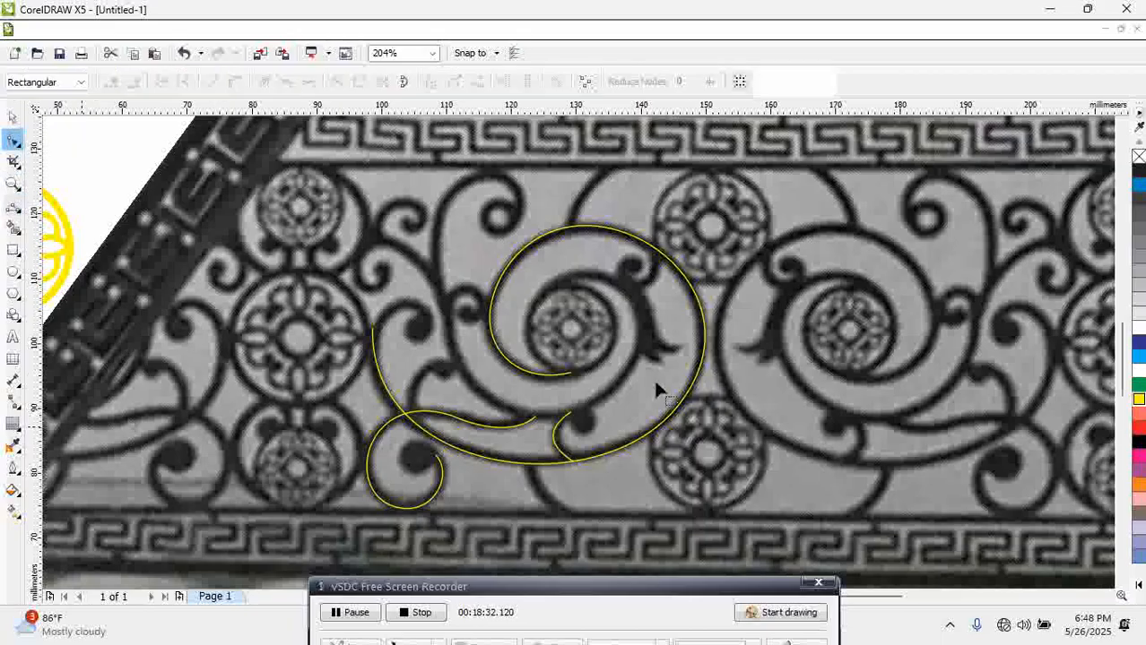
{"action": "left_click", "coordinate": [570, 415]}
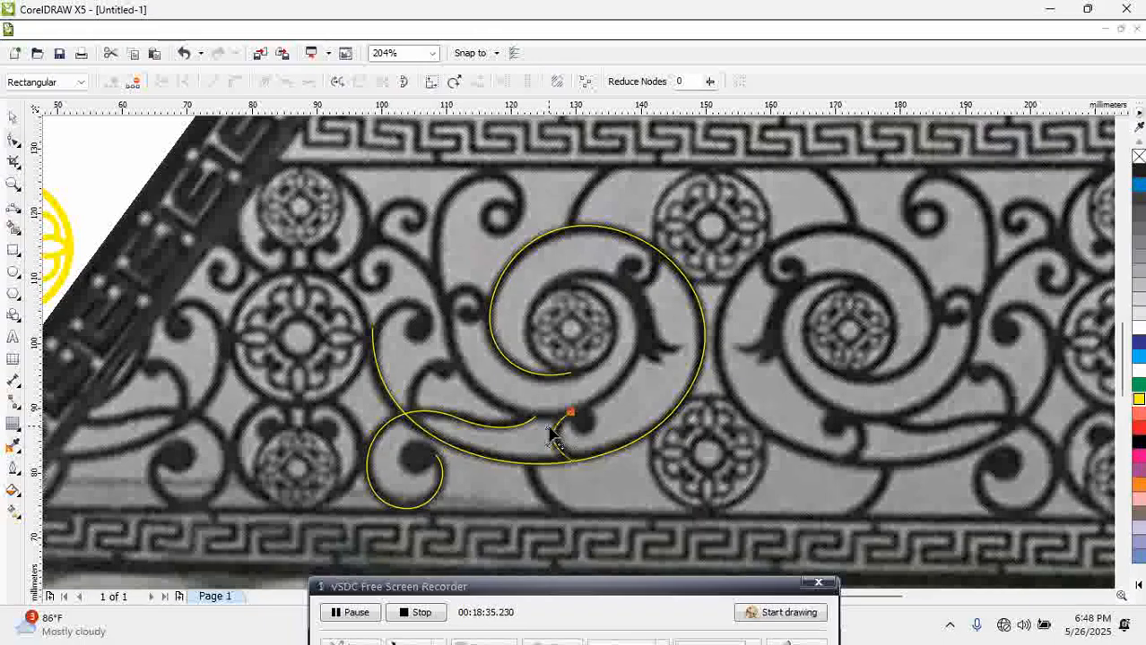
{"action": "mouse_move", "coordinate": [553, 431]}
{"action": "left_mouse_down"}
{"action": "mouse_move", "coordinate": [552, 414]}
{"action": "mouse_move", "coordinate": [550, 453]}
{"action": "left_mouse_up"}
{"action": "left_click", "coordinate": [550, 453]}
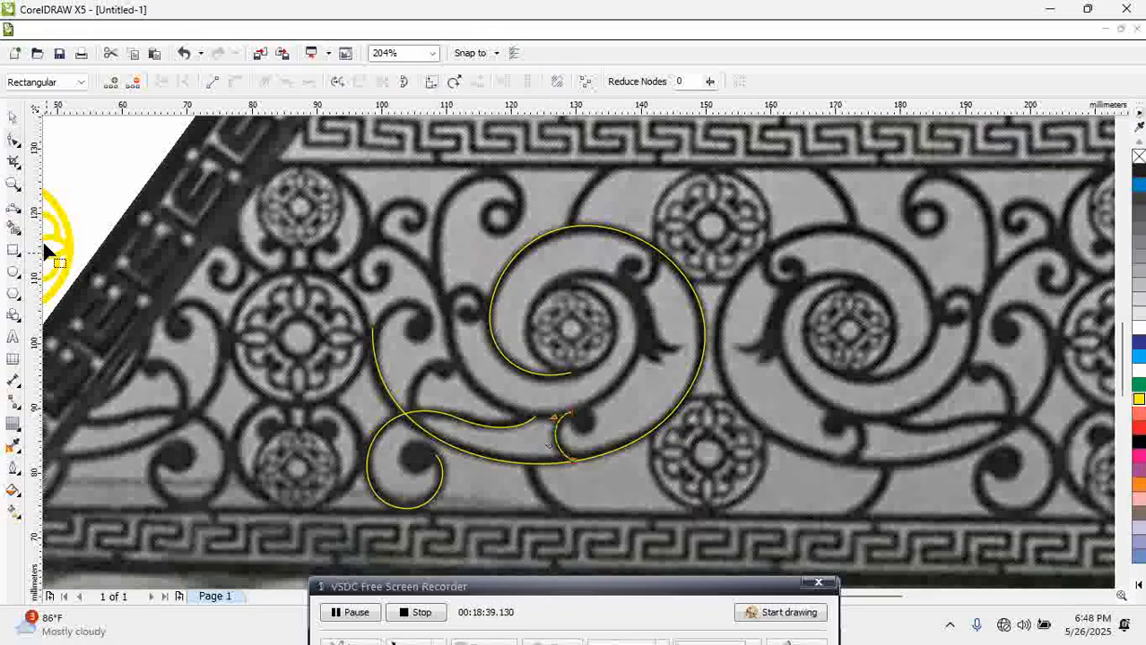
Draw a yellow three-point arc, about 3.5 by 9.6 mm, along the left leaf above the tendril, and adjust its curve to the photo
{"action": "left_click", "coordinate": [13, 206]}
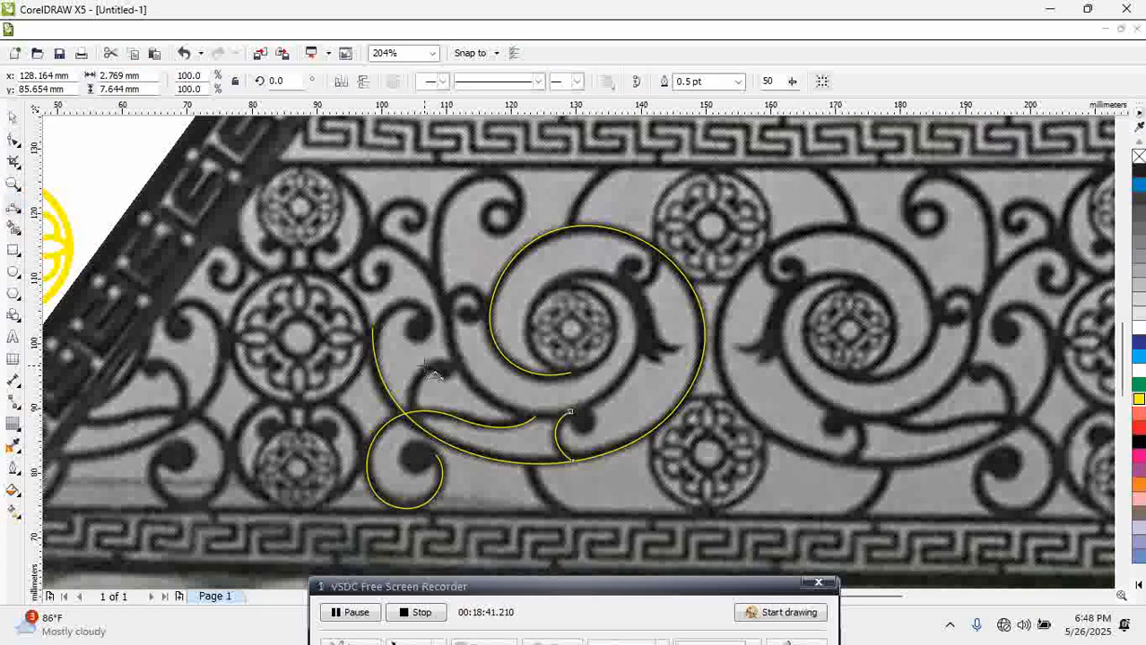
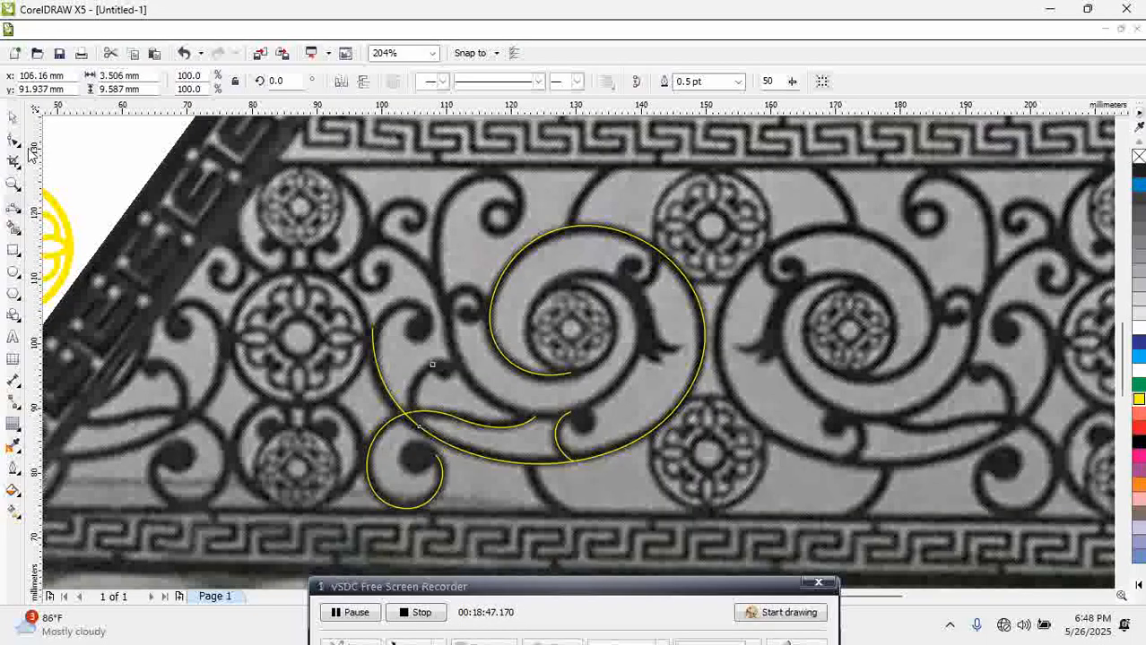
{"action": "right_click", "coordinate": [1140, 401]}
{"action": "left_click", "coordinate": [12, 140]}
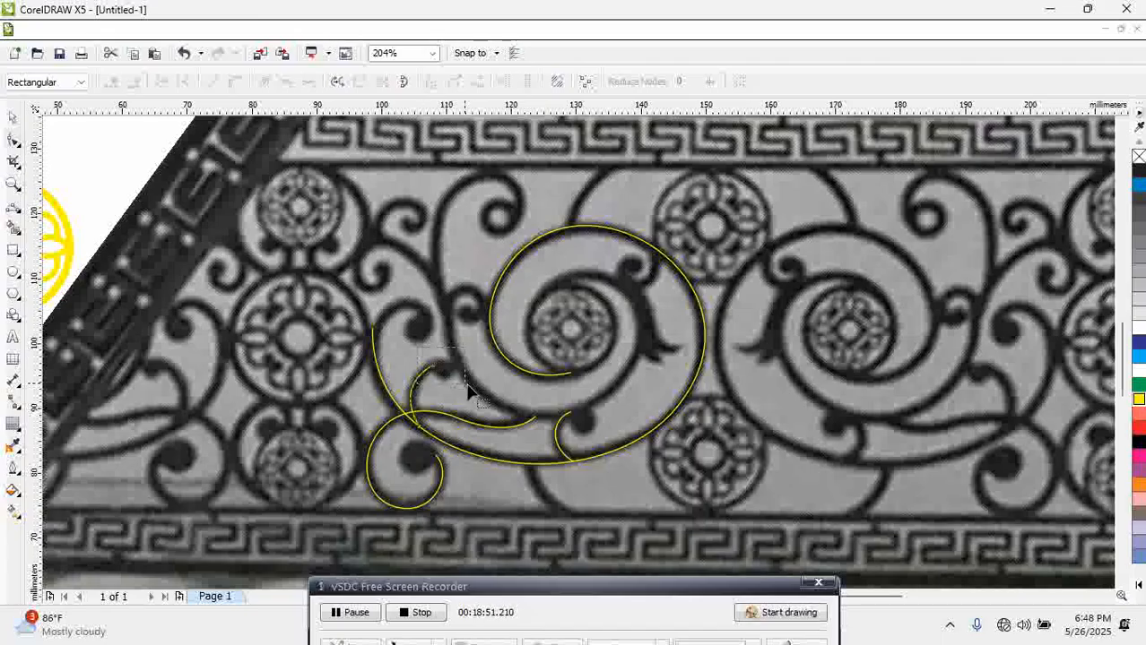
{"action": "left_click", "coordinate": [413, 385]}
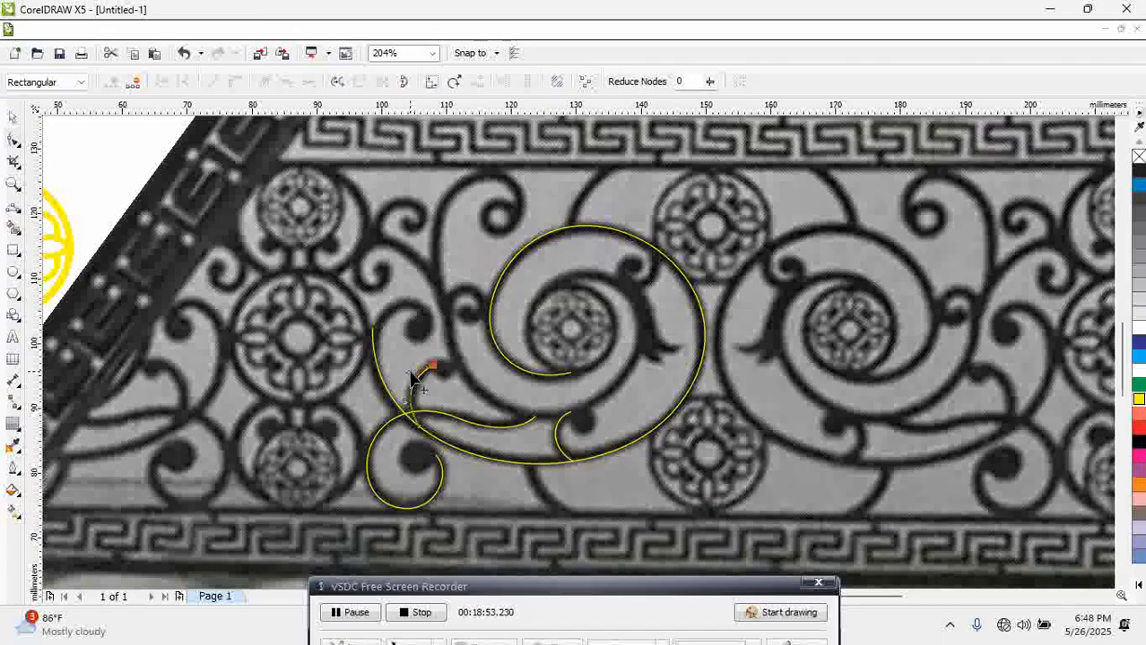
{"action": "left_click_drag", "start_coordinate": [404, 401], "coordinate": [406, 413]}
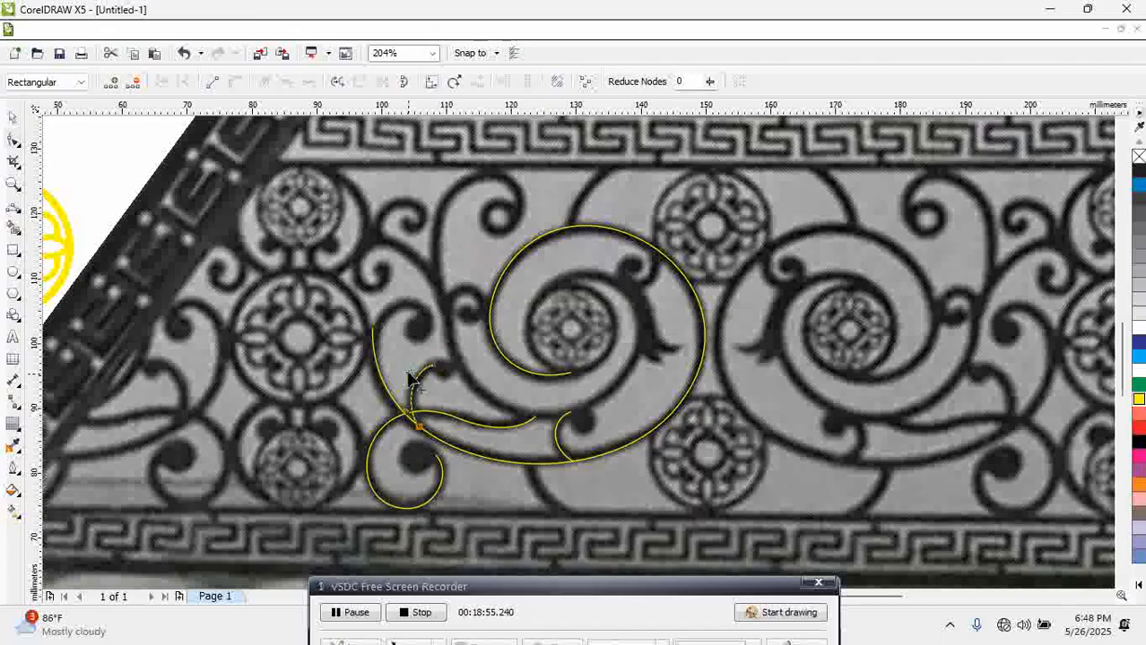
{"action": "left_click", "coordinate": [412, 380]}
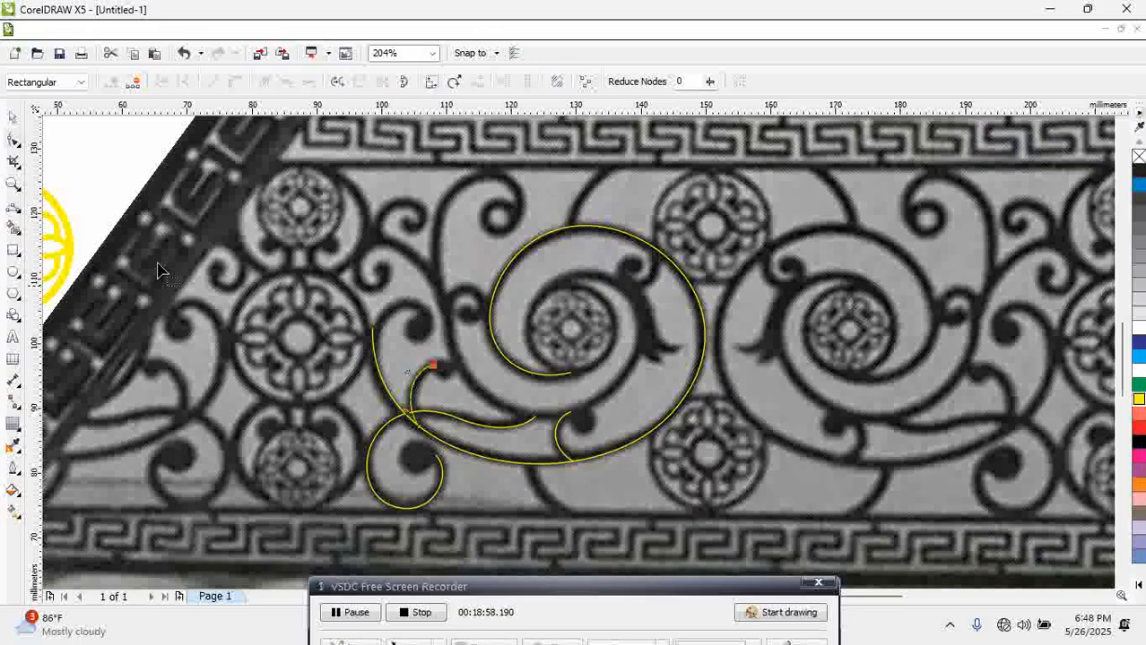
Reshape the large spiral's outer left end so it curls over the small ball in the photo
{"action": "left_click", "coordinate": [13, 207]}
{"action": "left_click", "coordinate": [380, 366]}
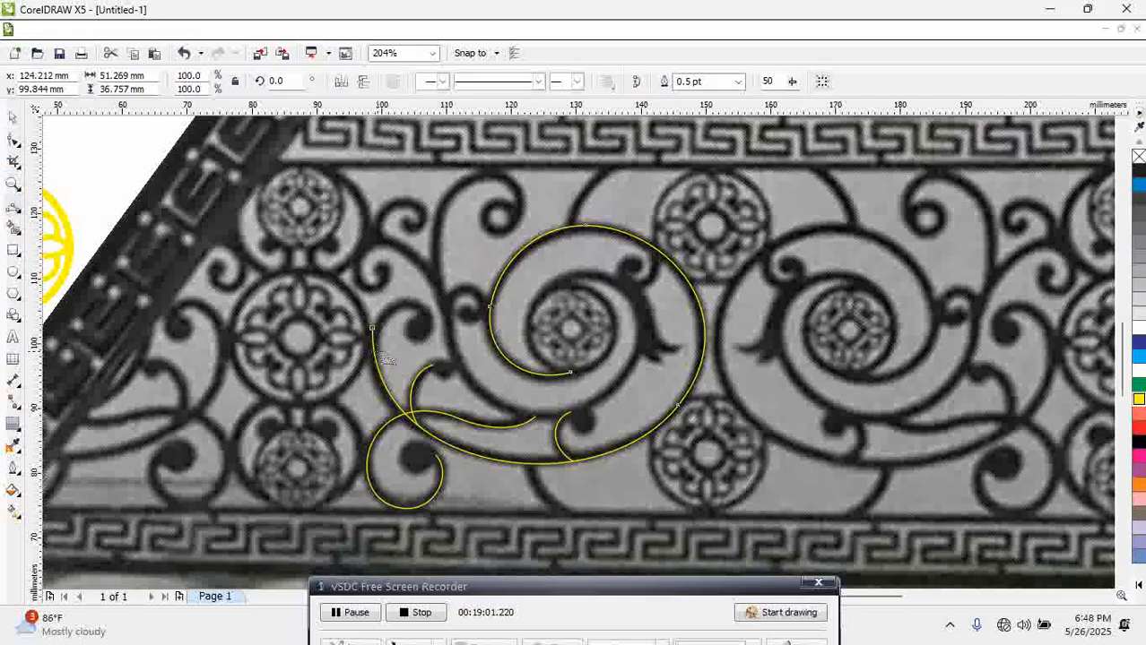
{"action": "left_click", "coordinate": [354, 613]}
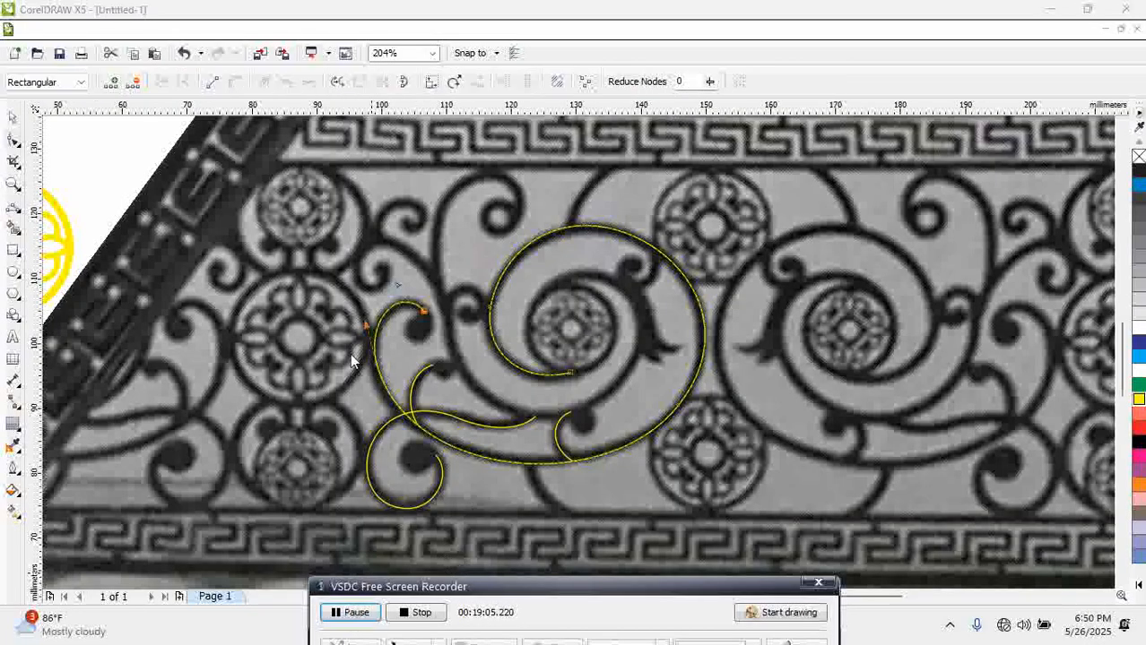
Trace the inner scroll with connected three-point arcs from its left stem under and around the medallion to its upper-left side, and outline it yellow
{"action": "key", "text": "space"}
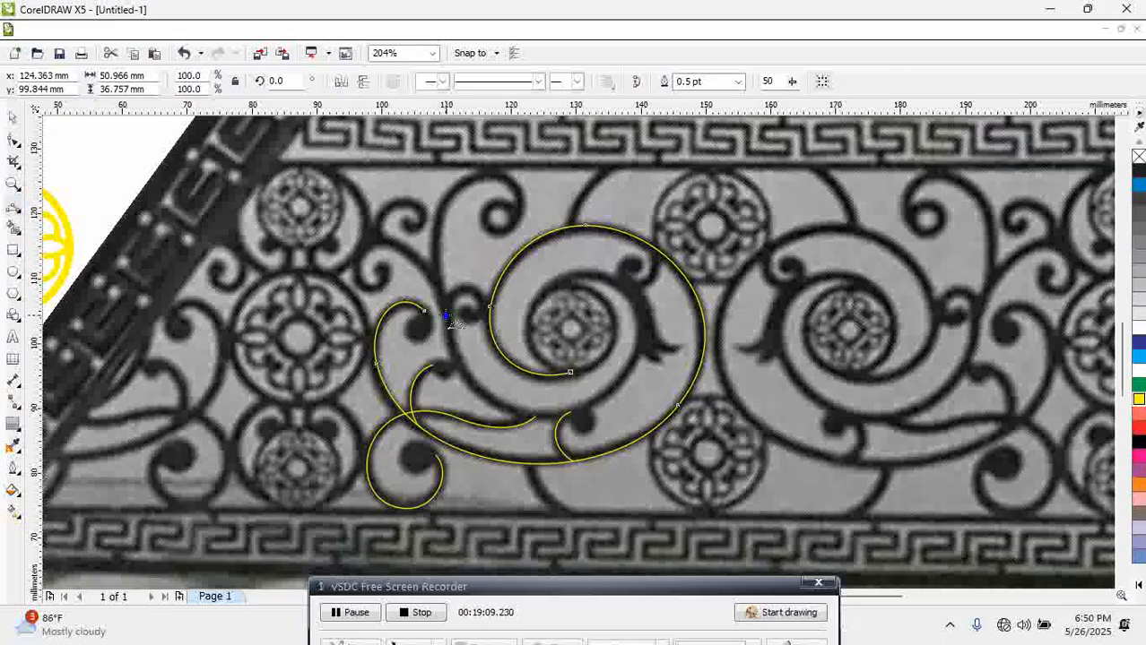
{"action": "left_click_drag", "start_coordinate": [445, 315], "coordinate": [579, 410]}
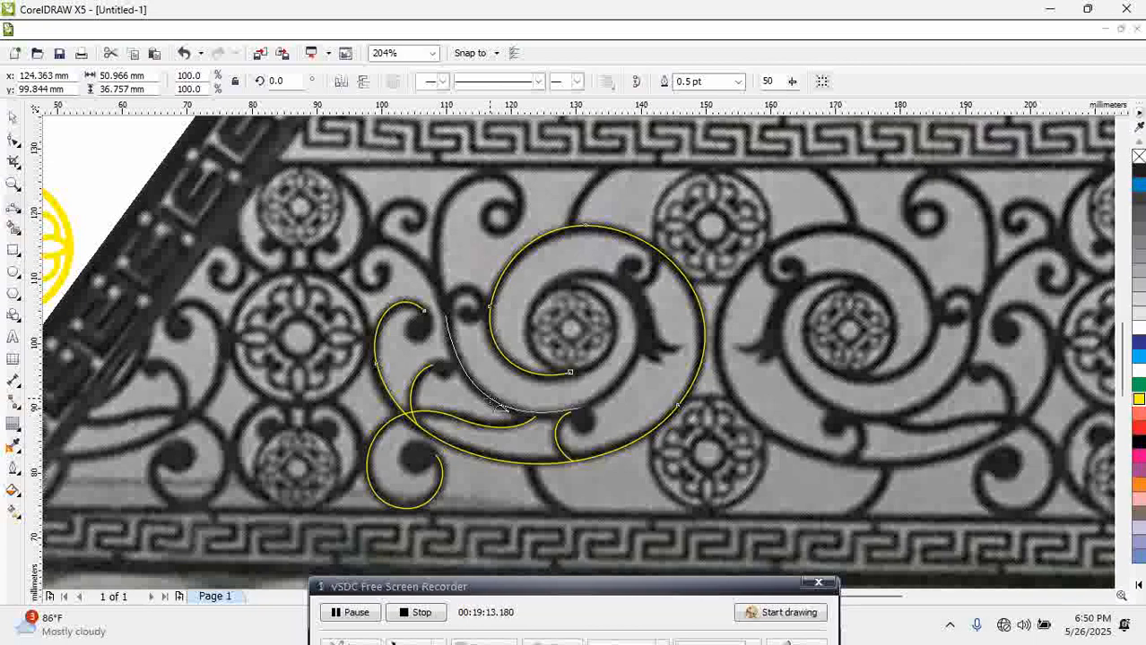
{"action": "left_click", "coordinate": [502, 406]}
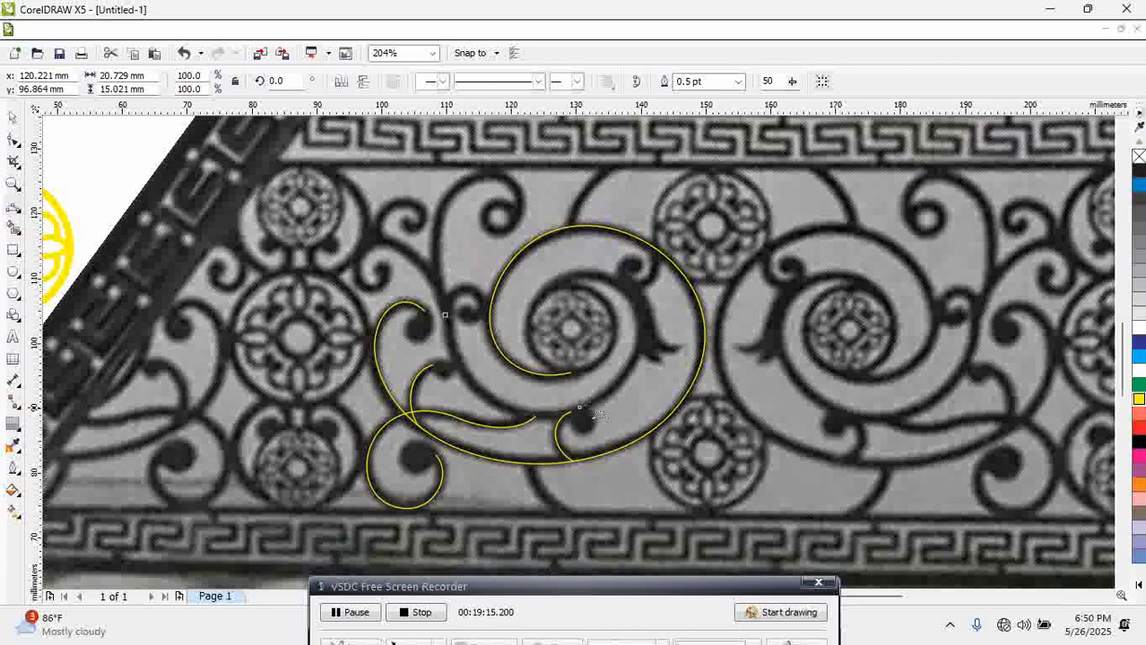
{"action": "left_click_drag", "start_coordinate": [581, 409], "coordinate": [533, 304]}
{"action": "left_click", "coordinate": [638, 348]}
{"action": "left_click", "coordinate": [574, 285]}
{"action": "left_click", "coordinate": [12, 117]}
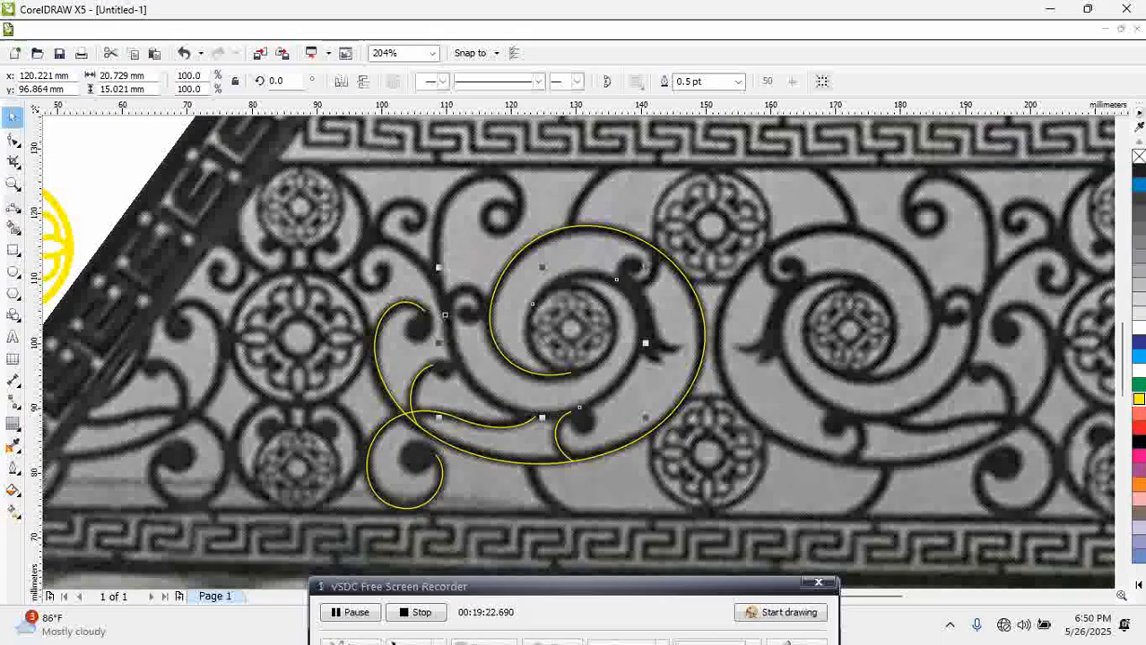
{"action": "right_click", "coordinate": [1138, 399]}
Smooth the inner scroll's node above the medallion and adjust the adjoining curve handles to match the photo
{"action": "left_click", "coordinate": [13, 139]}
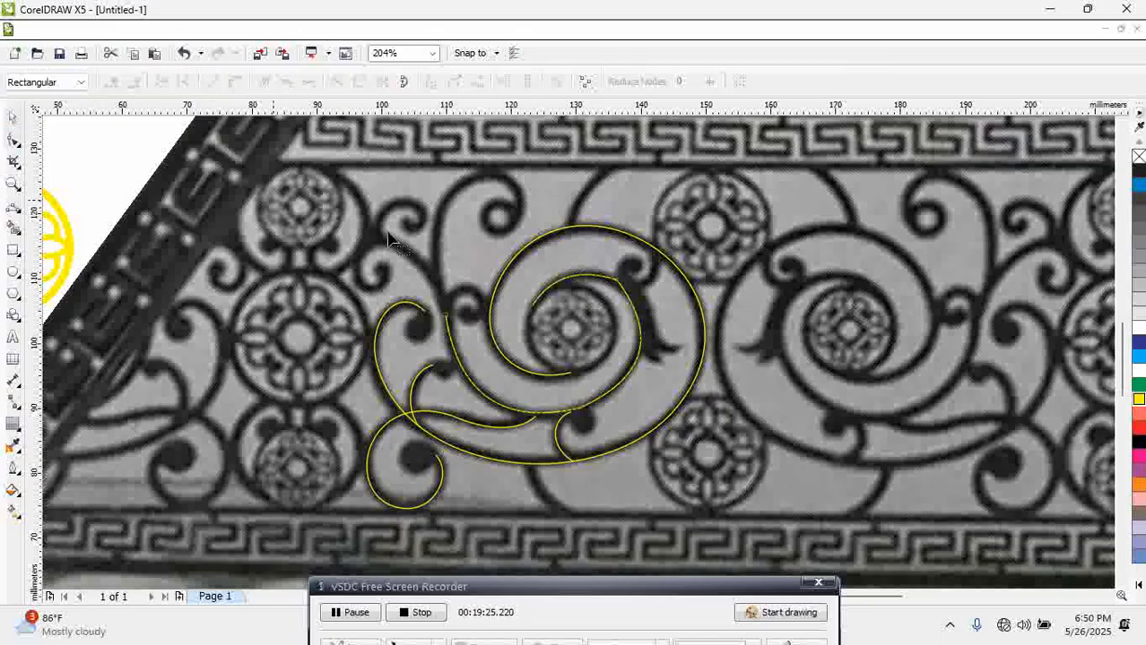
{"action": "left_click", "coordinate": [634, 248]}
{"action": "left_click_drag", "start_coordinate": [635, 286], "coordinate": [640, 296]}
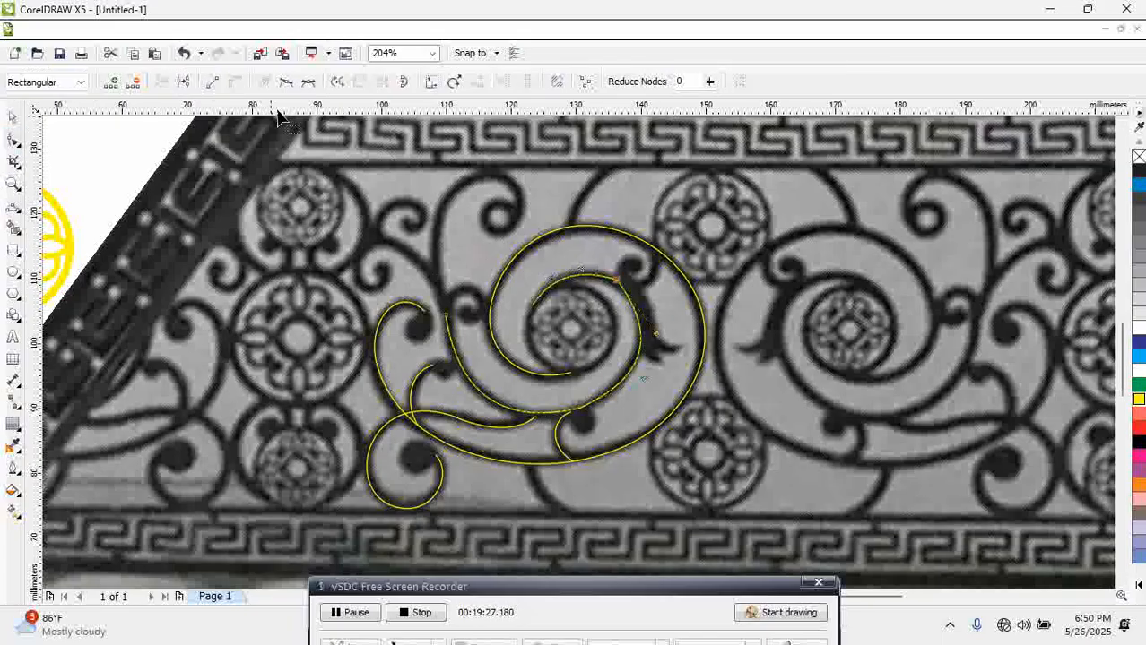
{"action": "left_click", "coordinate": [288, 82]}
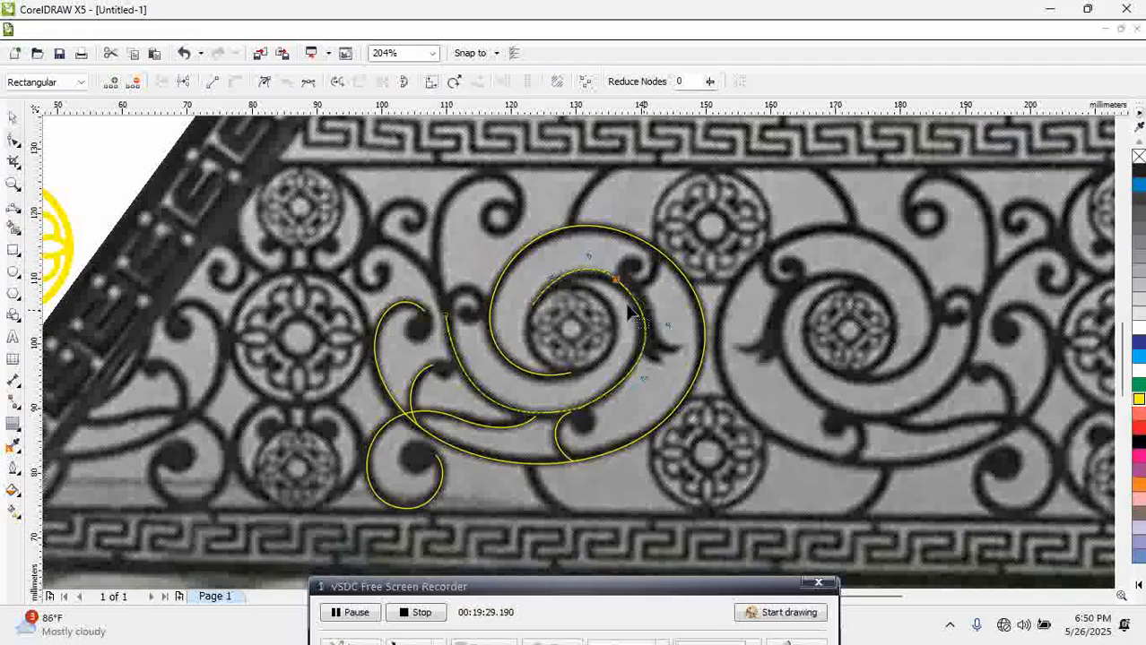
{"action": "left_click_drag", "start_coordinate": [554, 283], "coordinate": [532, 305]}
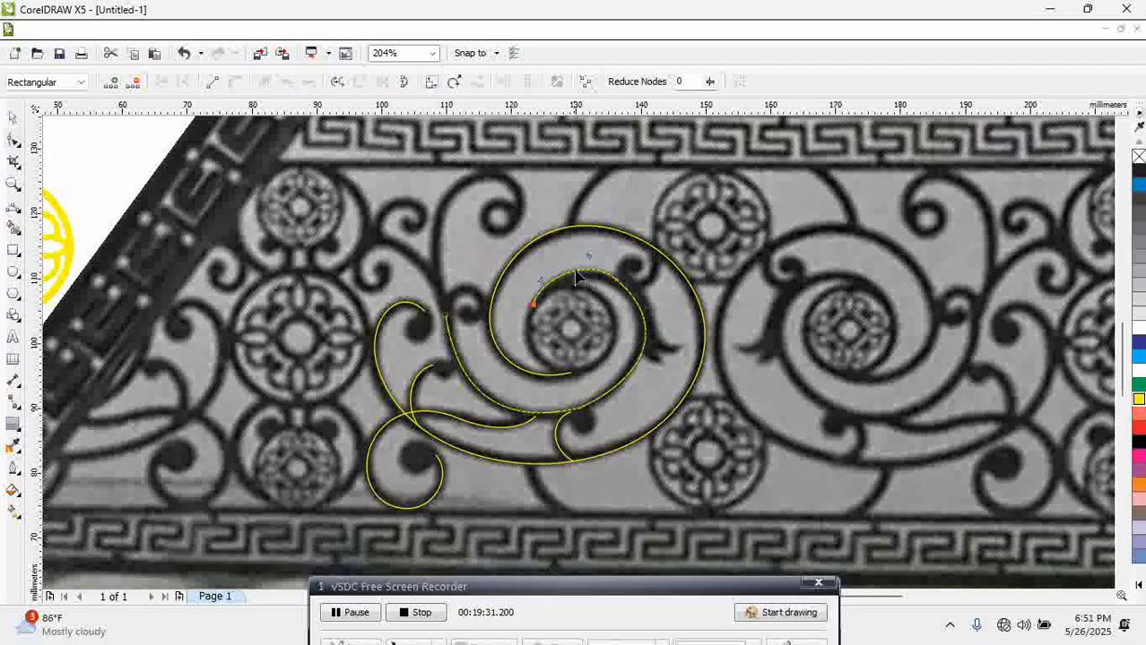
{"action": "left_click_drag", "start_coordinate": [589, 257], "coordinate": [613, 282]}
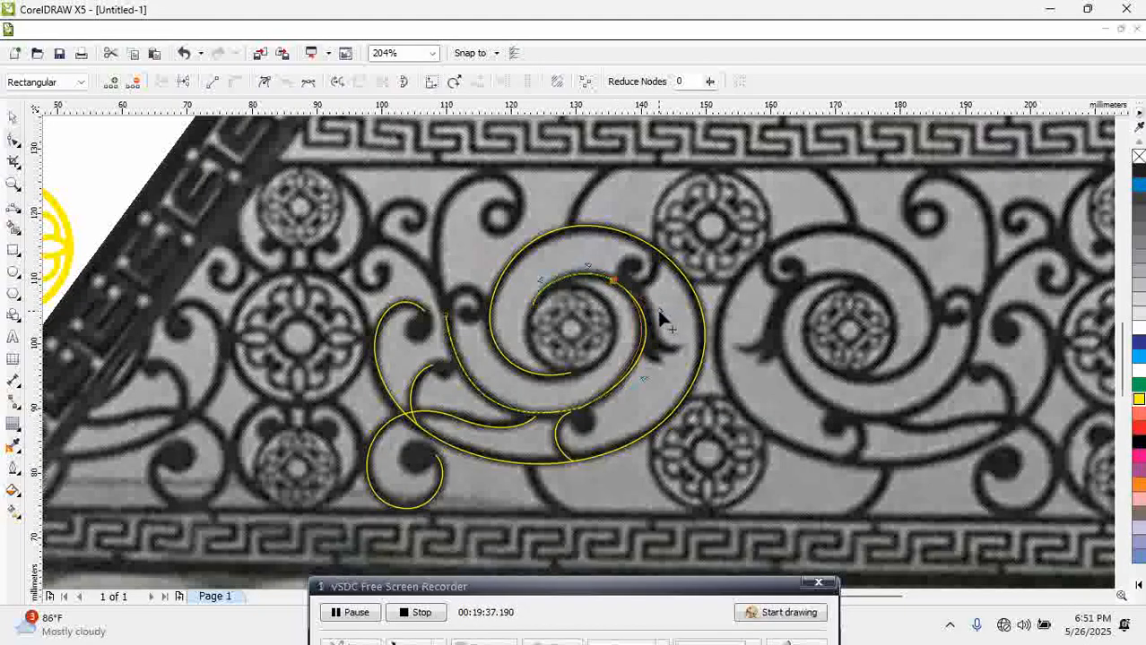
{"action": "left_click_drag", "start_coordinate": [658, 311], "coordinate": [661, 311]}
Smooth the inner scroll's node below the medallion and adjust its lower curve to follow the photo
{"action": "left_click_drag", "start_coordinate": [563, 390], "coordinate": [638, 436]}
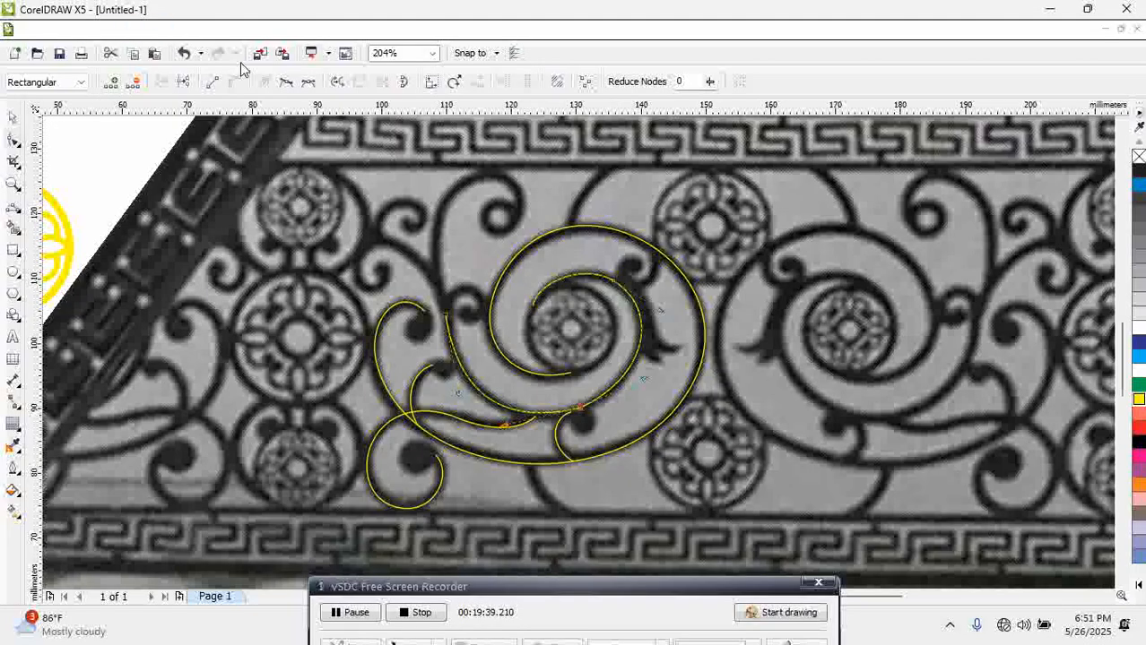
{"action": "left_click", "coordinate": [287, 82]}
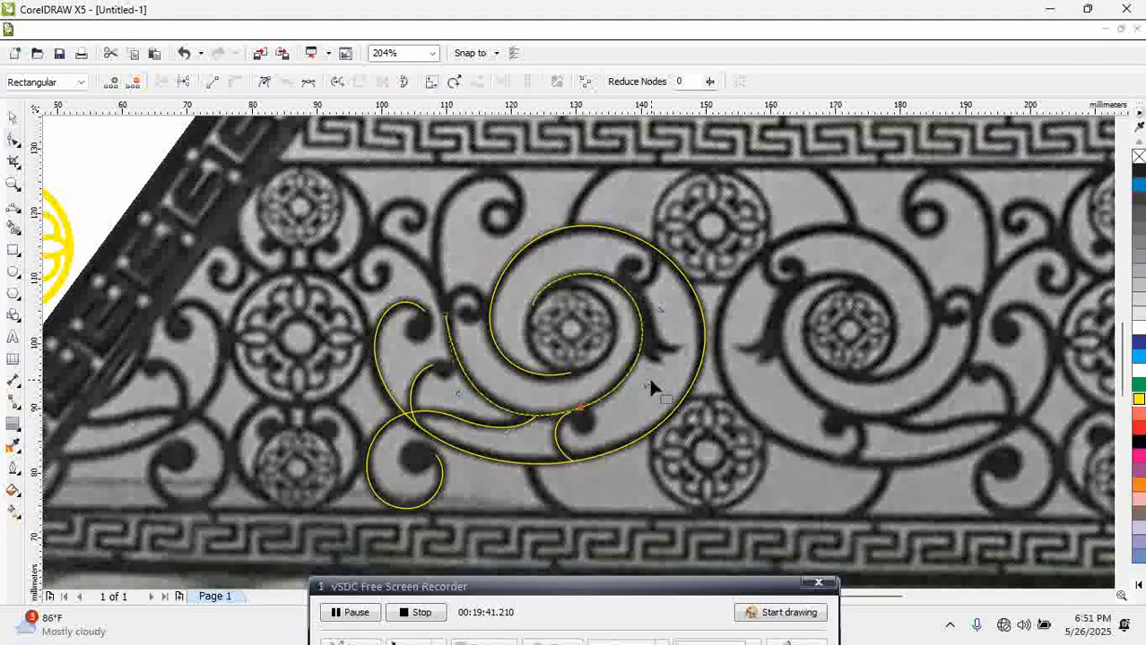
{"action": "left_click_drag", "start_coordinate": [647, 386], "coordinate": [640, 386]}
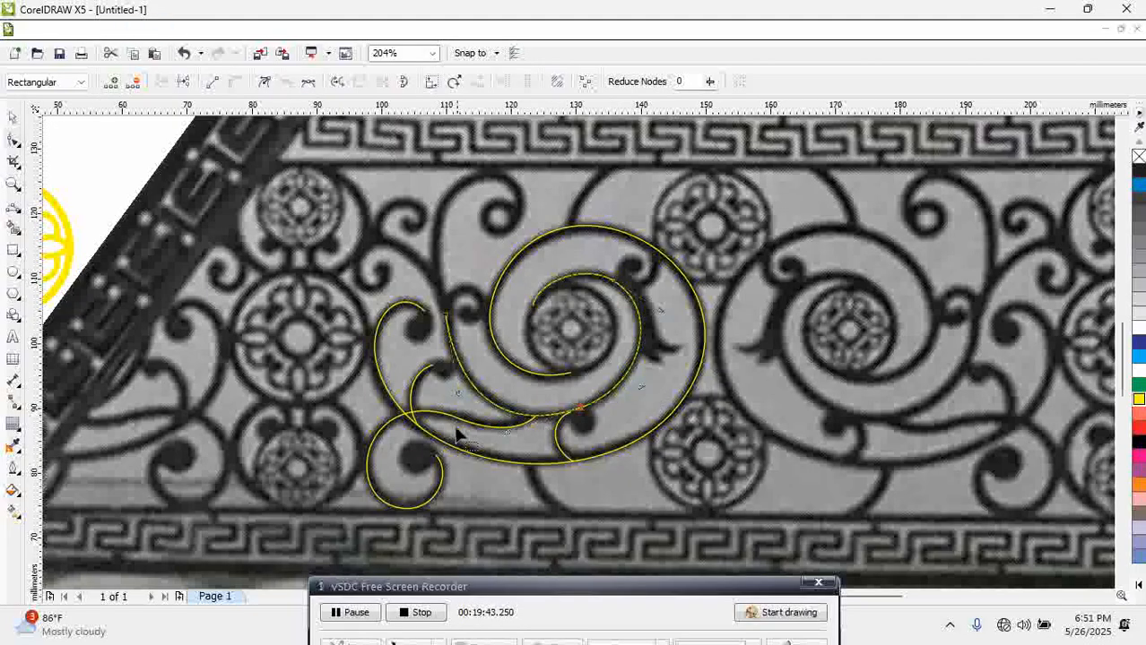
{"action": "left_click", "coordinate": [458, 387]}
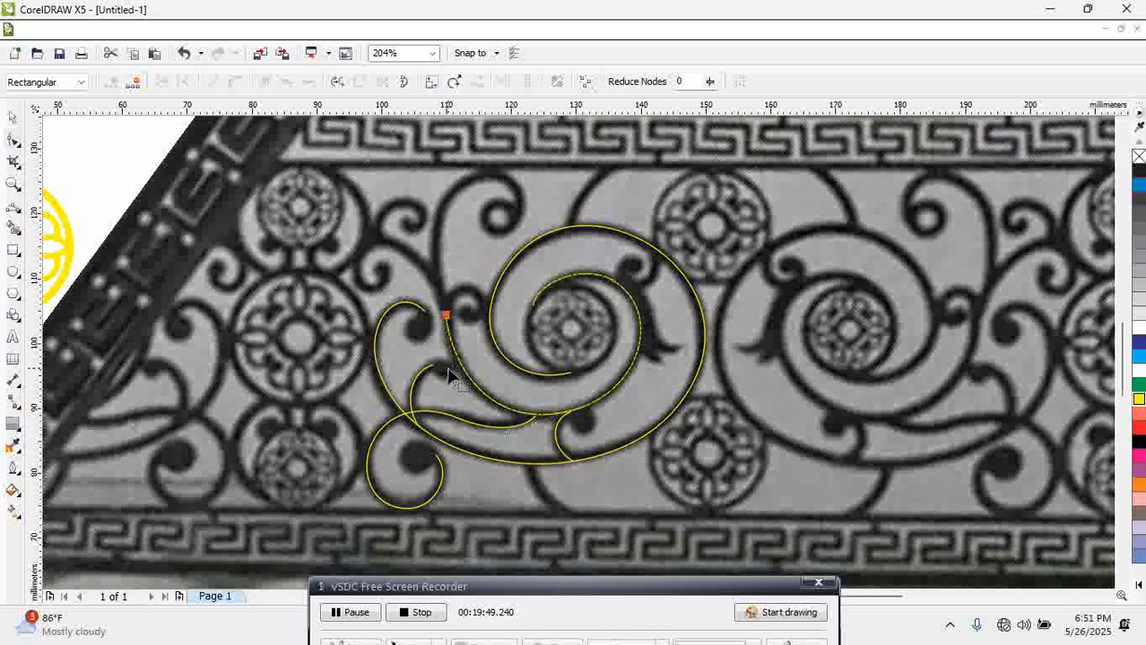
Extend the inner scroll's left stem upward with connected three-point arcs that curl over the ball near the upper rail
{"action": "left_click", "coordinate": [11, 211]}
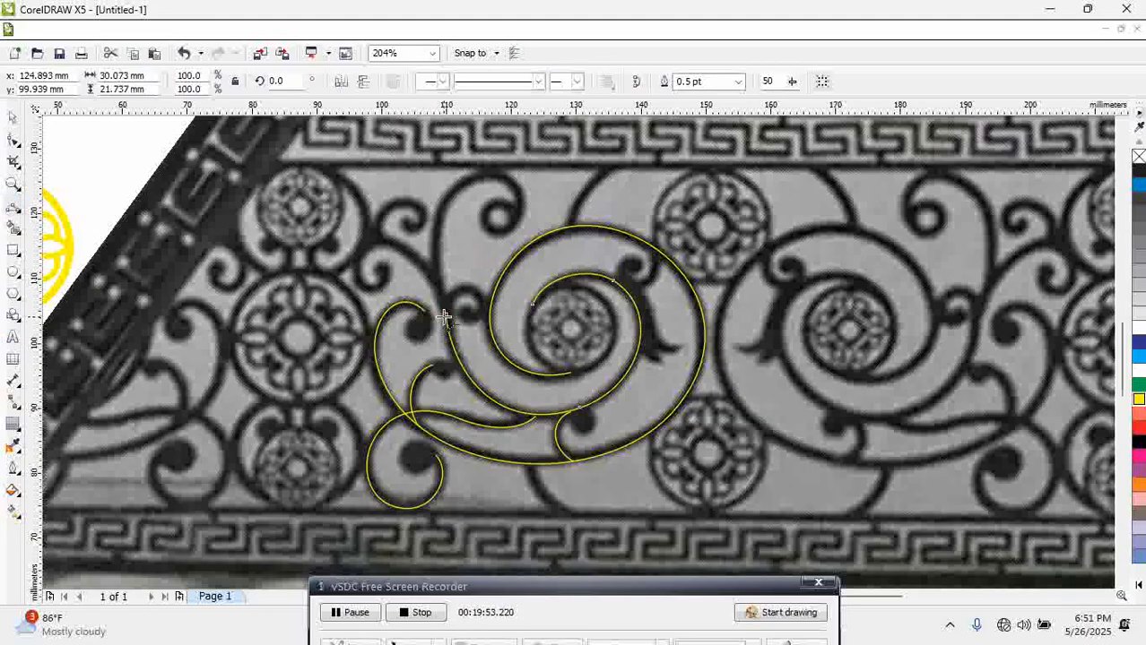
{"action": "left_click_drag", "start_coordinate": [445, 316], "coordinate": [523, 204]}
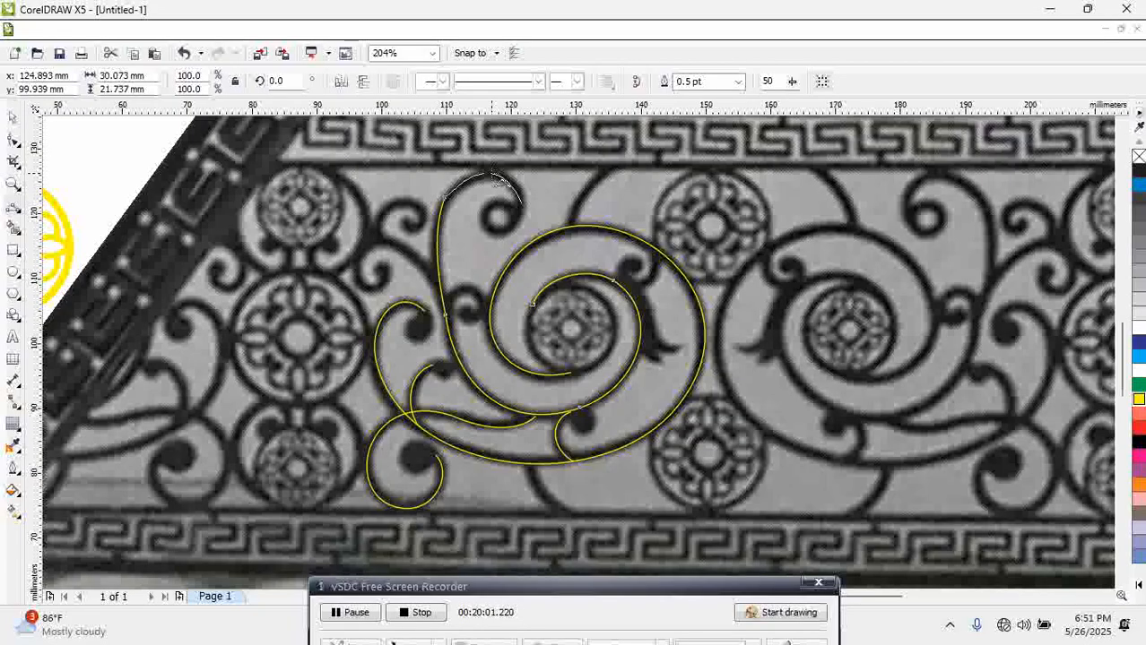
{"action": "left_click", "coordinate": [492, 174]}
Trace the branch left of the stem with a three-point arc about 12.3 by 6.3 mm, and add arcs for its lower and upper curls
{"action": "left_click_drag", "start_coordinate": [441, 280], "coordinate": [365, 244]}
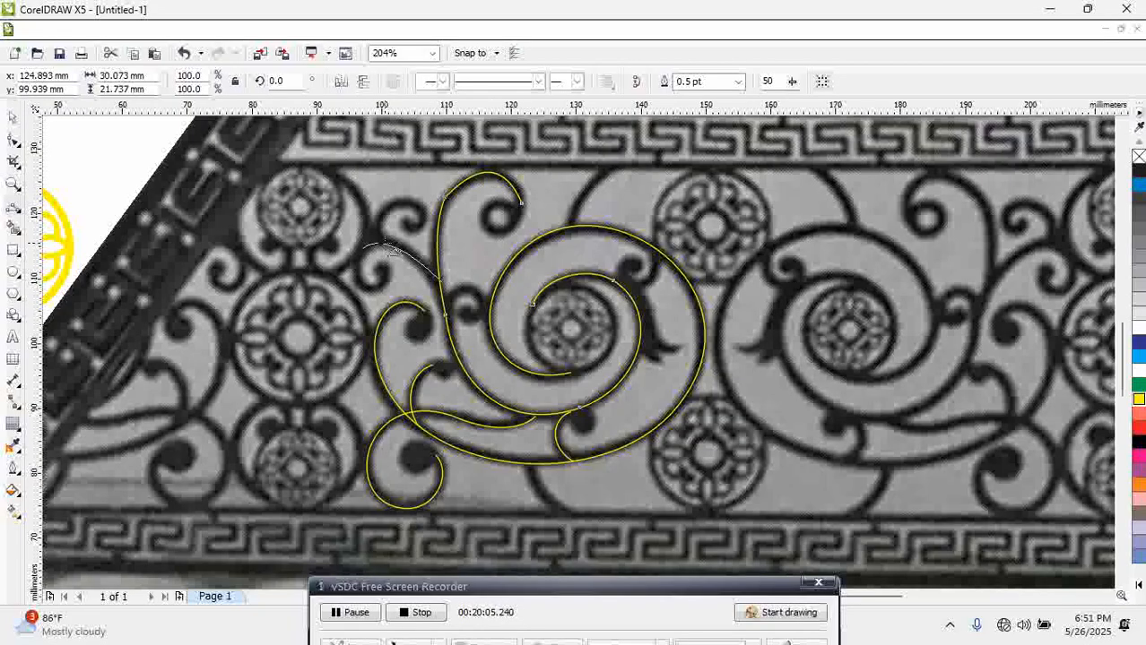
{"action": "left_click", "coordinate": [381, 252]}
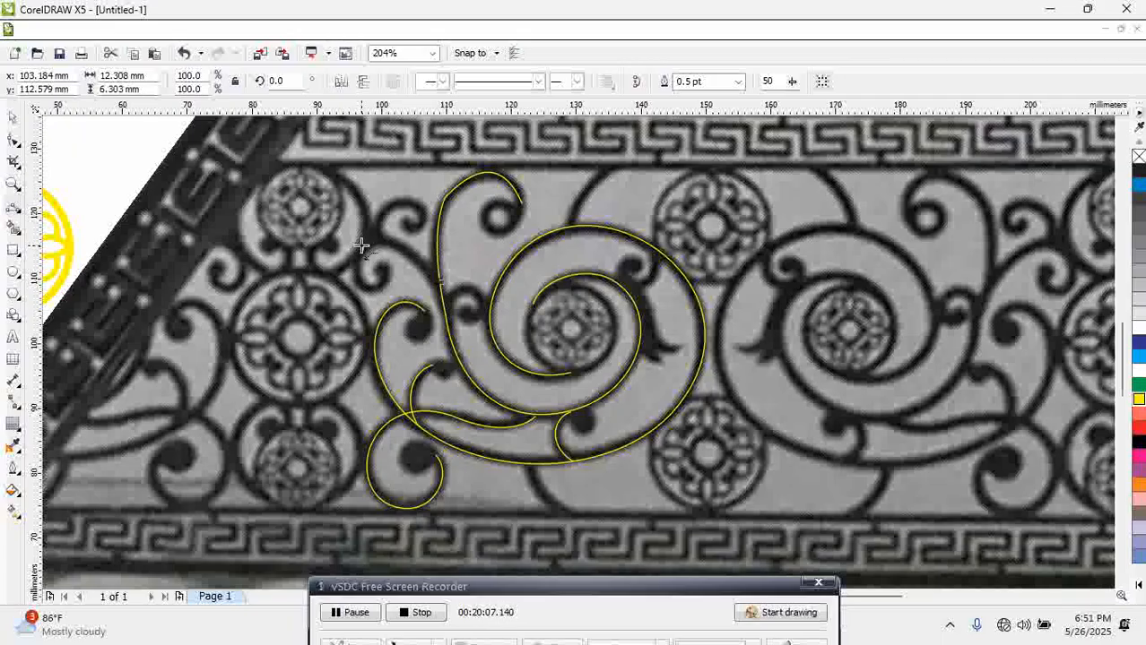
{"action": "left_click_drag", "start_coordinate": [362, 249], "coordinate": [384, 296]}
{"action": "left_click", "coordinate": [361, 282]}
{"action": "left_click_drag", "start_coordinate": [404, 204], "coordinate": [402, 203]}
{"action": "left_click", "coordinate": [386, 219]}
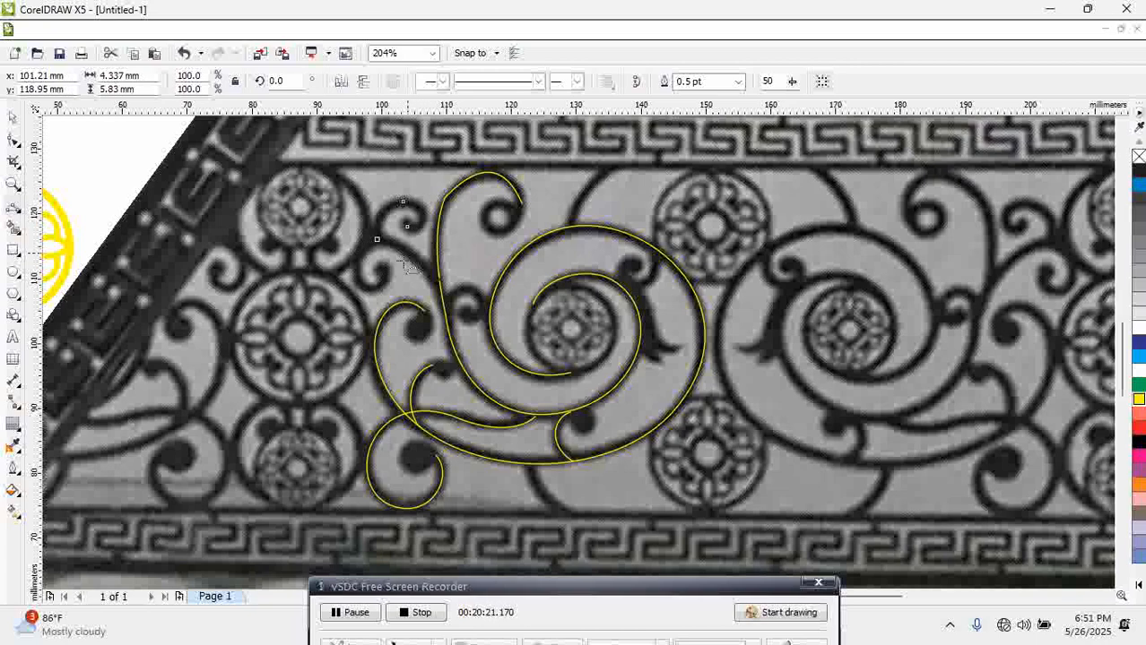
Trace the small curl beside the stem and the curl around the ball at the inner scroll's upper right with three-point arcs
{"action": "left_click_drag", "start_coordinate": [475, 289], "coordinate": [472, 318]}
{"action": "left_click", "coordinate": [454, 292]}
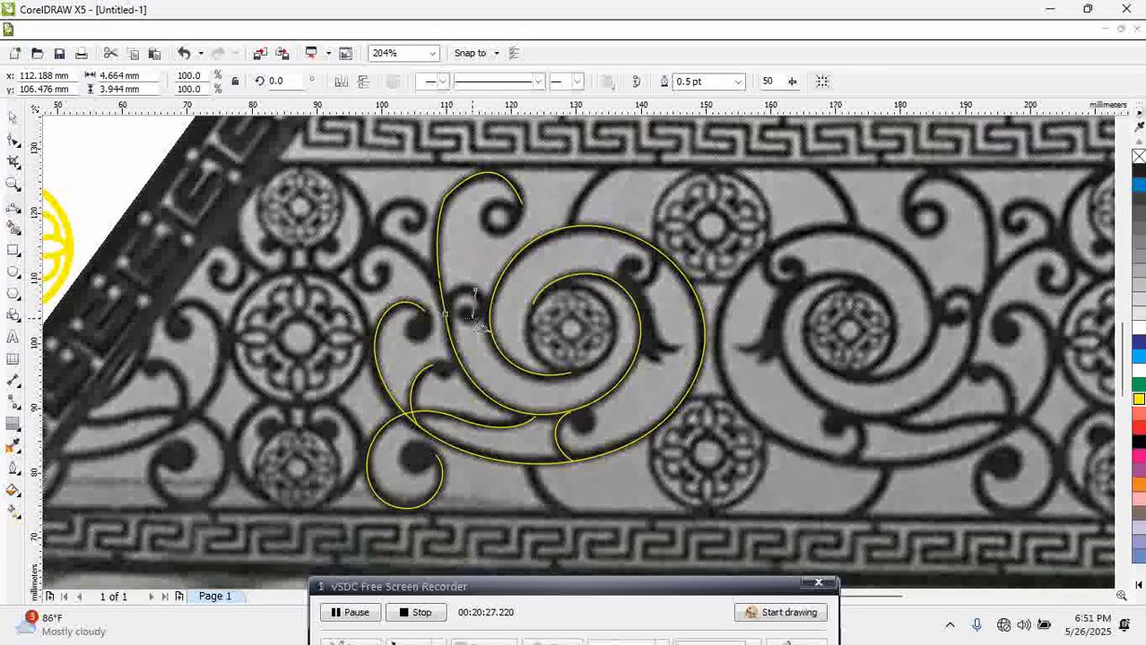
{"action": "left_click", "coordinate": [485, 314]}
{"action": "left_click_drag", "start_coordinate": [631, 295], "coordinate": [618, 275]}
{"action": "left_click", "coordinate": [643, 282]}
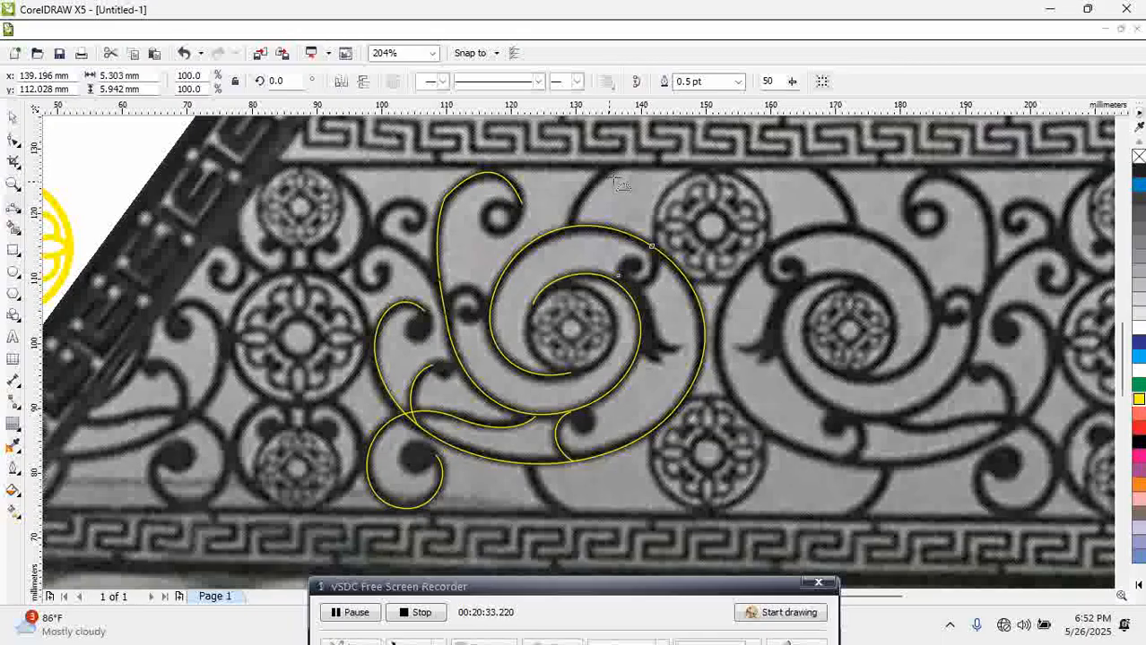
Draw three-point arcs joining the large scroll to the upper rail, about 7.5 by 9.5 mm, and the lower rail, about 7.8 by 7.8 mm
{"action": "left_click_drag", "start_coordinate": [617, 169], "coordinate": [568, 225]}
{"action": "left_click", "coordinate": [596, 200]}
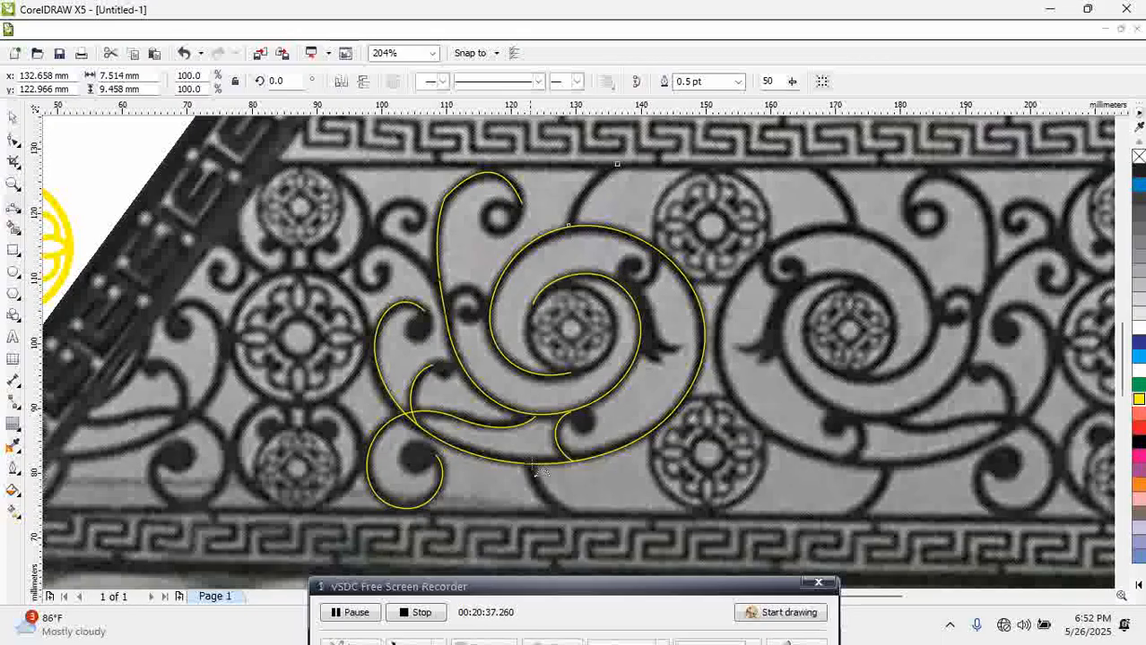
{"action": "left_click_drag", "start_coordinate": [529, 466], "coordinate": [576, 518]}
{"action": "left_click", "coordinate": [543, 499]}
Select all the traced scroll curves and give them a yellow outline
{"action": "left_click", "coordinate": [13, 118]}
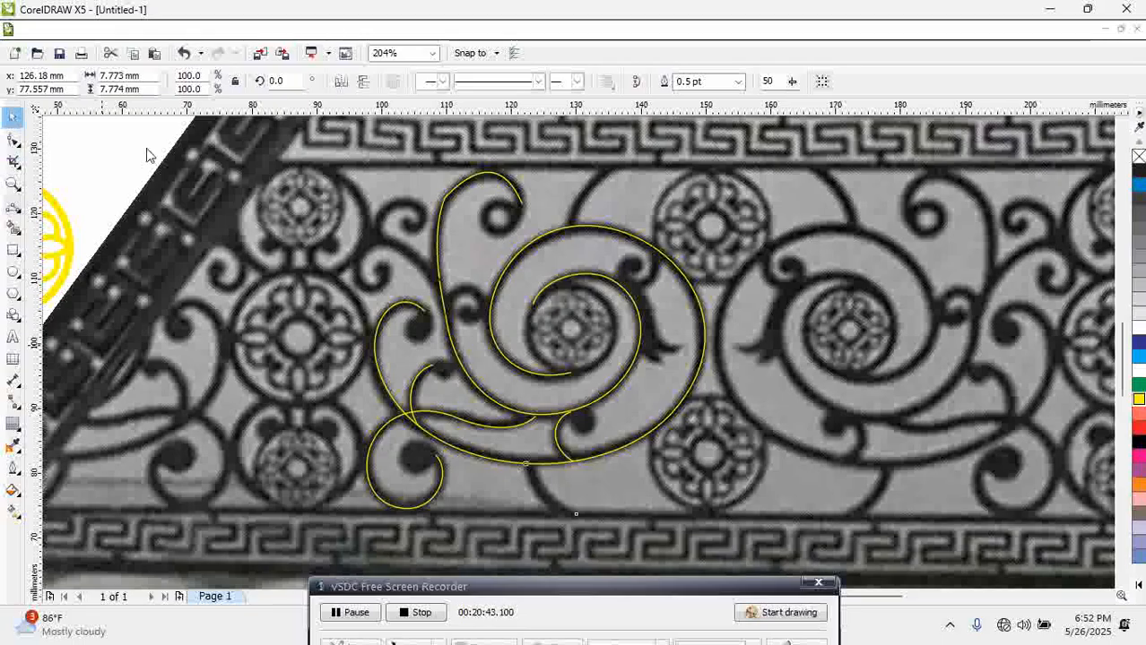
{"action": "left_click_drag", "start_coordinate": [276, 150], "coordinate": [755, 578]}
{"action": "right_click", "coordinate": [1139, 402]}
{"action": "key", "text": "Escape"}
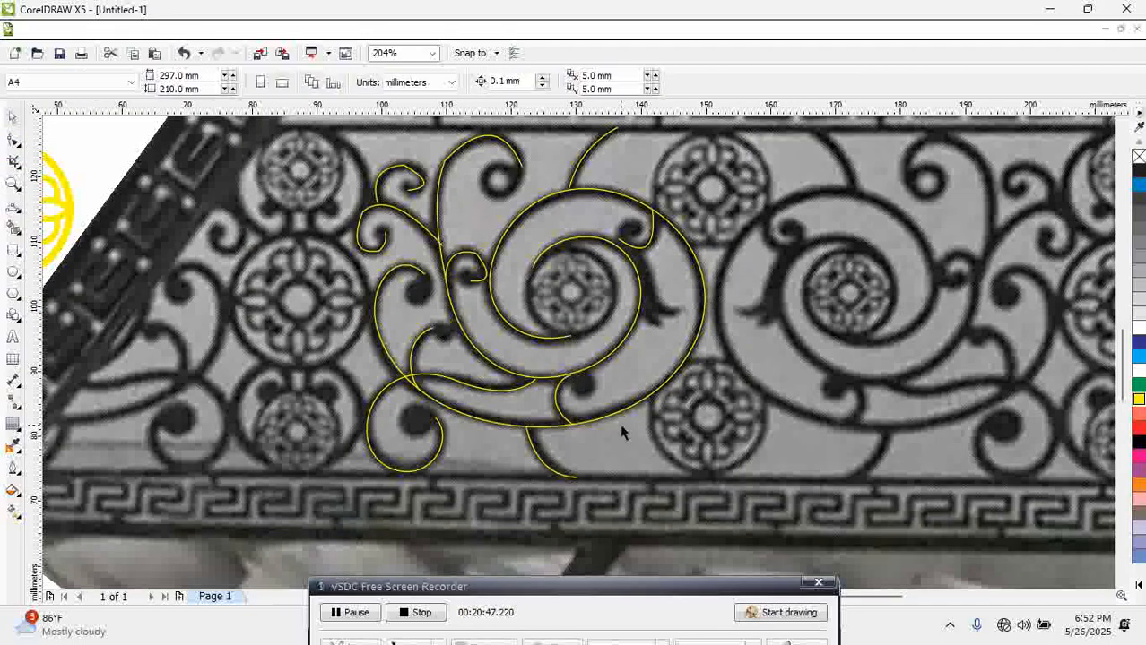
Move the lower end of the arc joining the large scroll to the bottom rail so it follows the photo along the rail
{"action": "left_click_drag", "start_coordinate": [655, 514], "coordinate": [657, 516]}
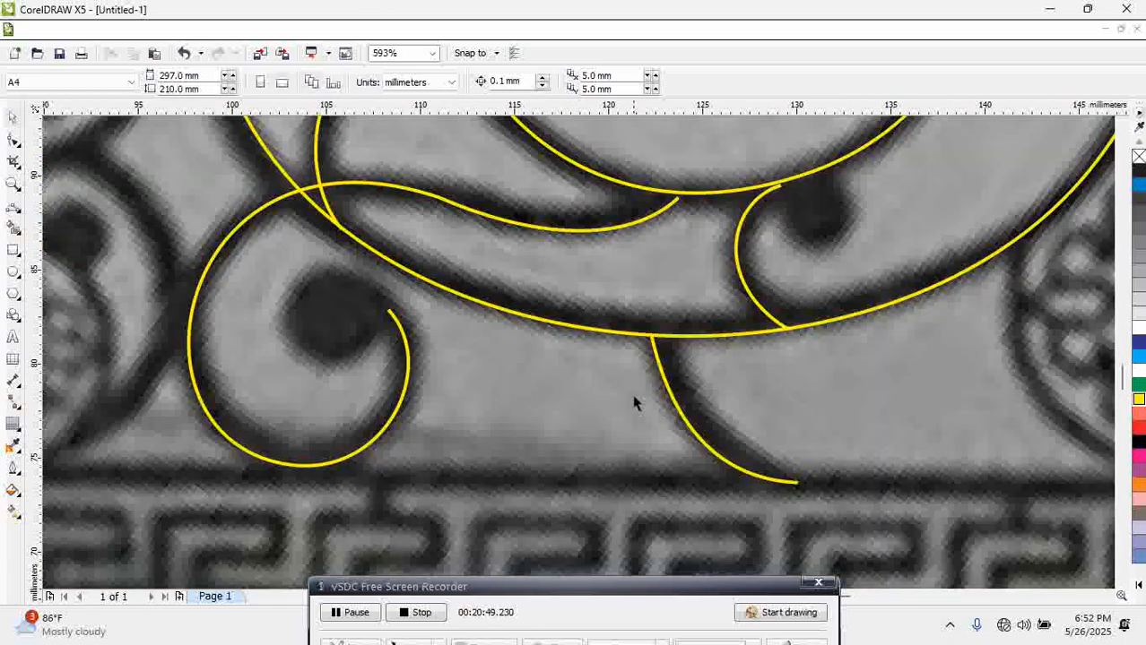
{"action": "left_click", "coordinate": [660, 371]}
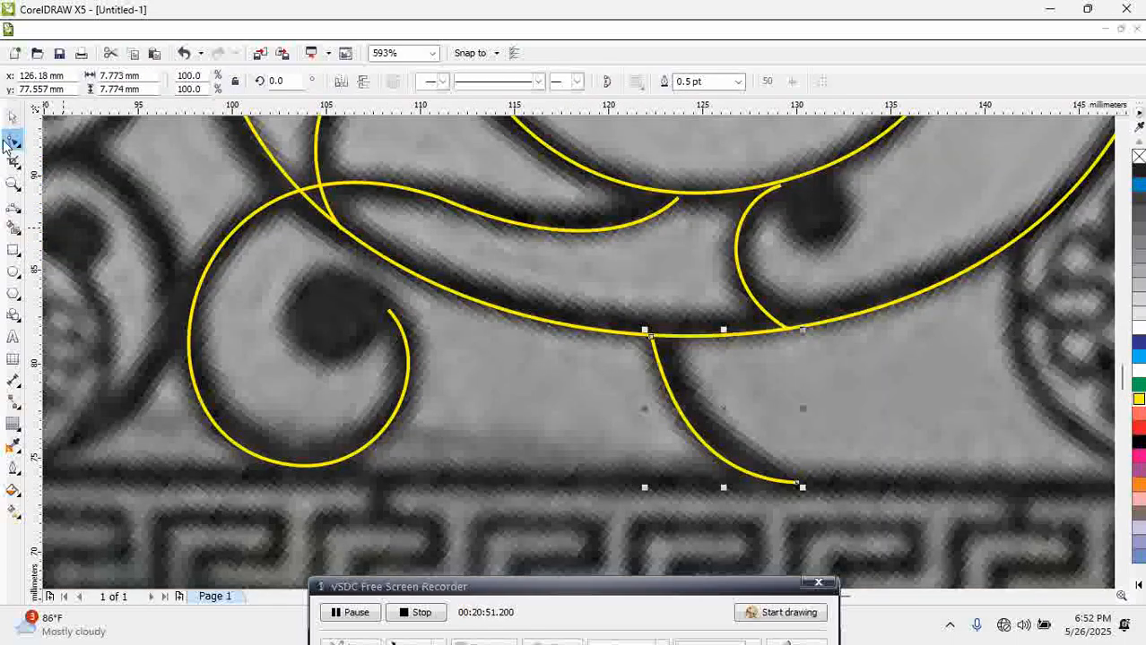
{"action": "left_click", "coordinate": [11, 141]}
{"action": "left_click_drag", "start_coordinate": [796, 483], "coordinate": [816, 484]}
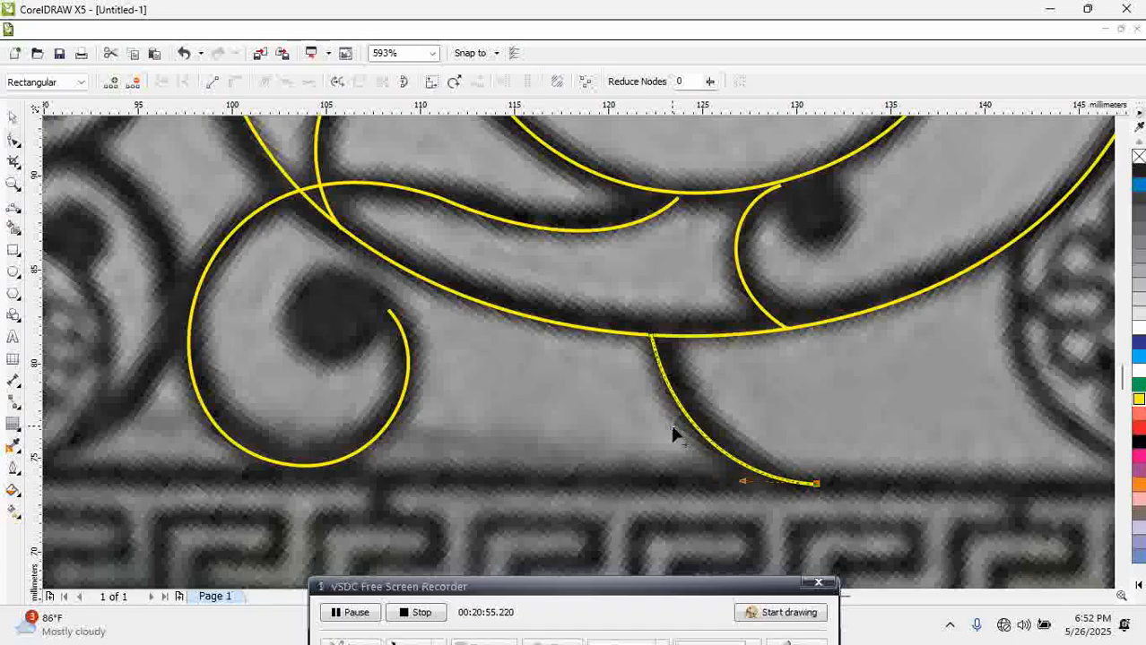
{"action": "left_click", "coordinate": [269, 357]}
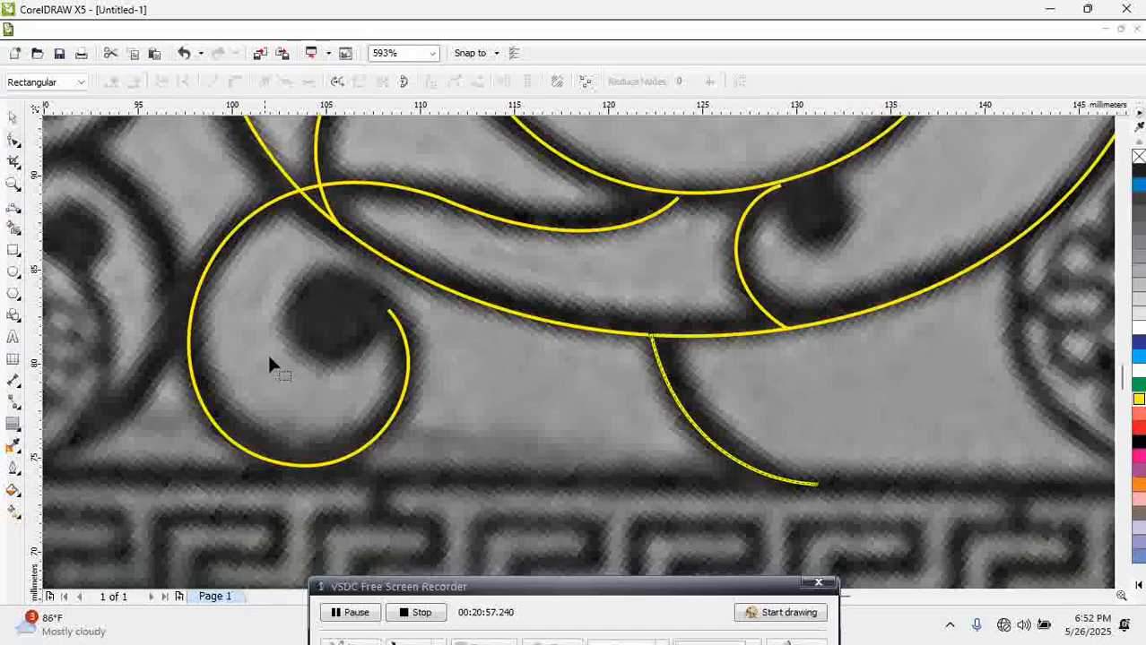
Draw a yellow-outlined circle about 4.3 mm in diameter over the ball inside the lower-left curl and centre it on the ball
{"action": "left_click", "coordinate": [12, 273]}
{"action": "left_click_drag", "start_coordinate": [333, 312], "coordinate": [376, 348]}
{"action": "left_click", "coordinate": [13, 118]}
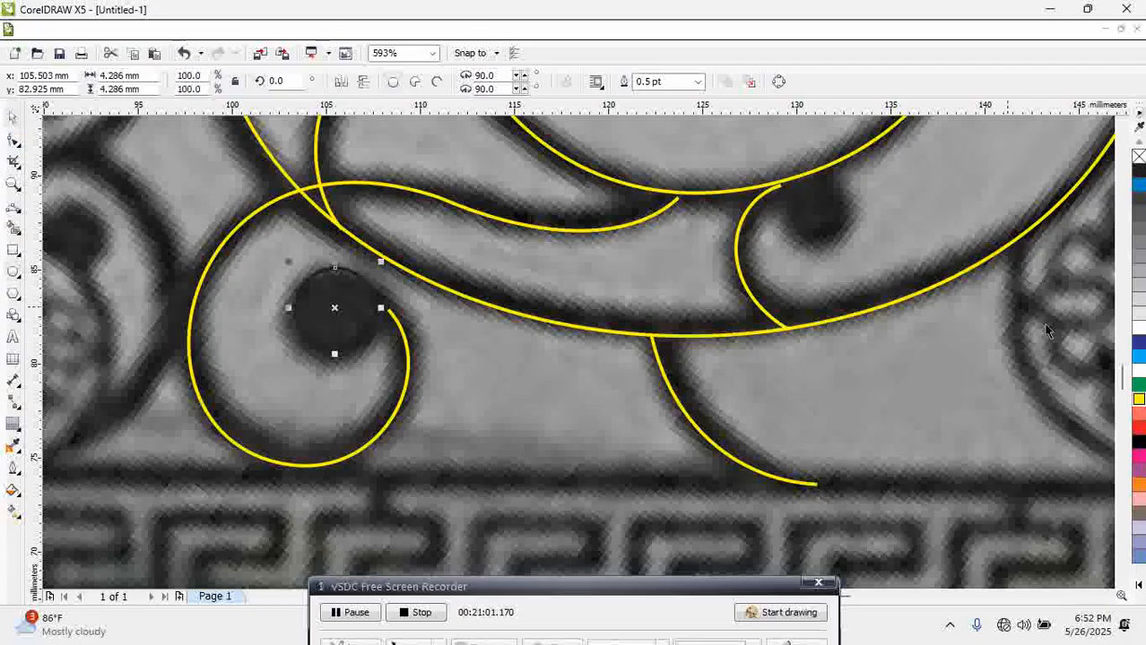
{"action": "right_click", "coordinate": [1136, 400]}
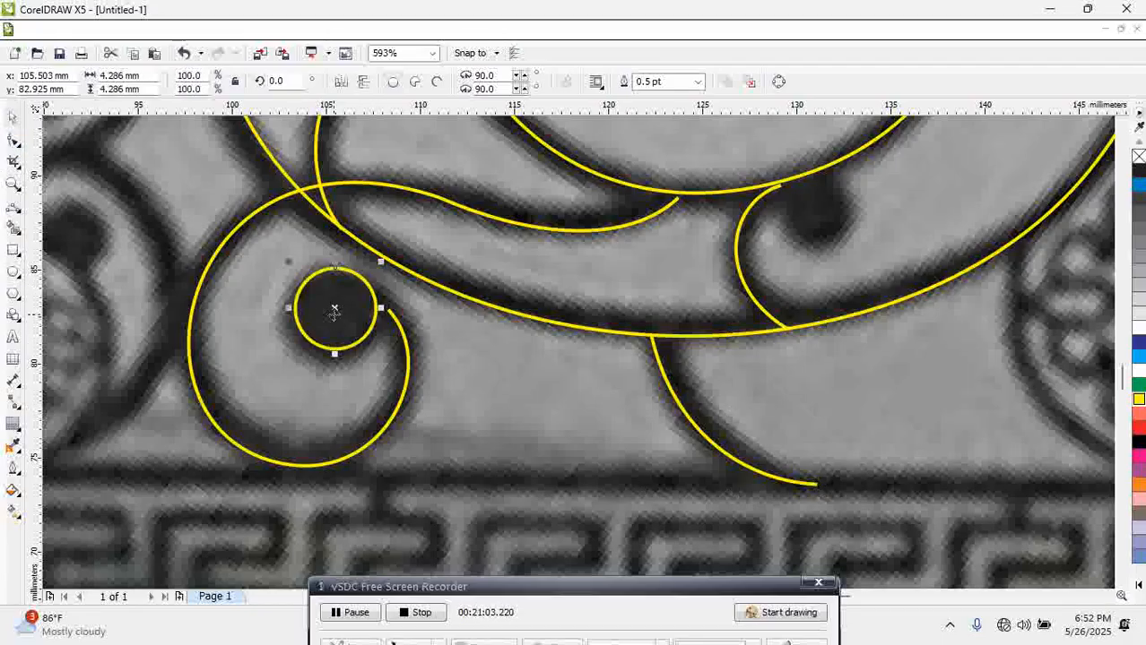
{"action": "left_click_drag", "start_coordinate": [334, 311], "coordinate": [333, 320]}
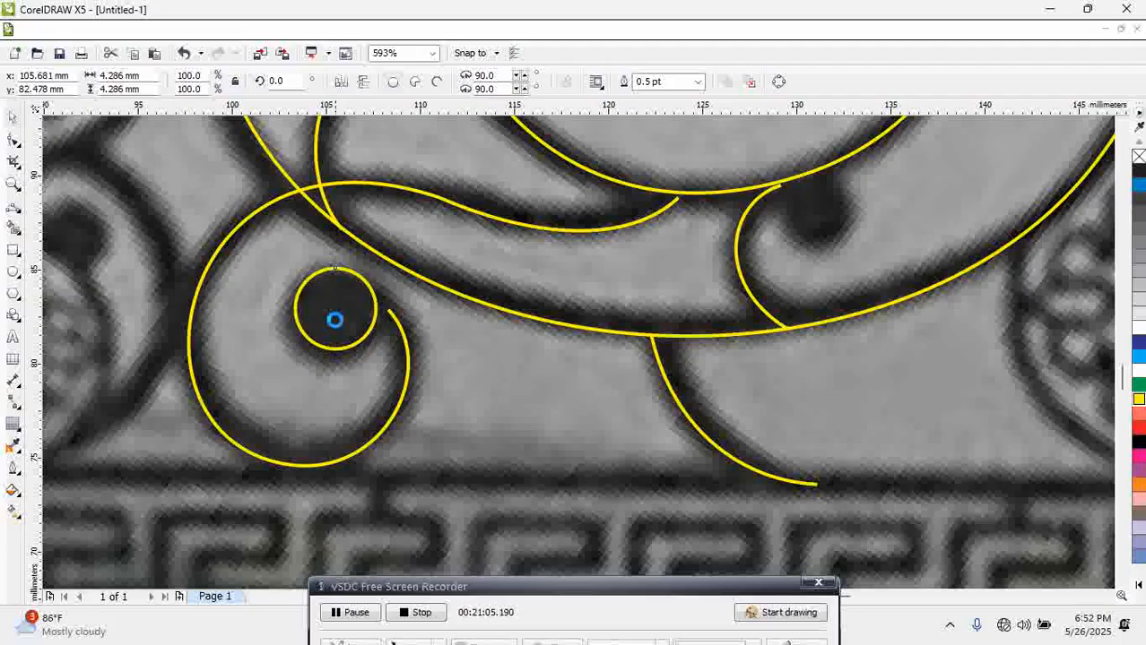
Reshape the inner end of the lower-left curl so it meets the circle on the ball
{"action": "left_click", "coordinate": [400, 325]}
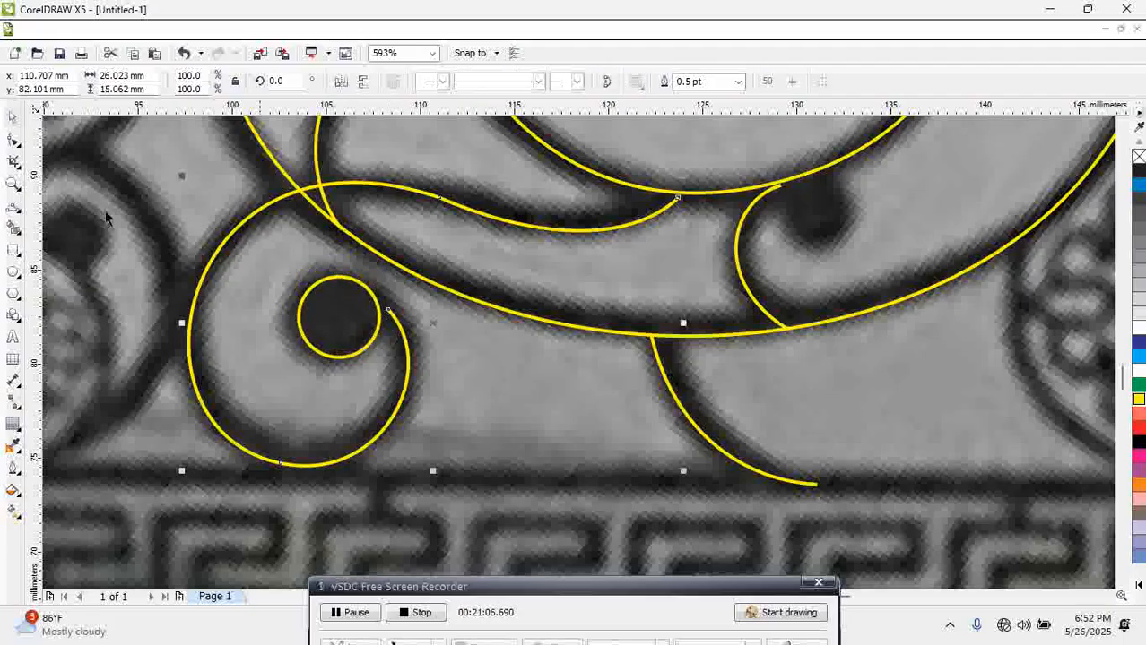
{"action": "left_click", "coordinate": [14, 140]}
{"action": "left_click", "coordinate": [399, 406]}
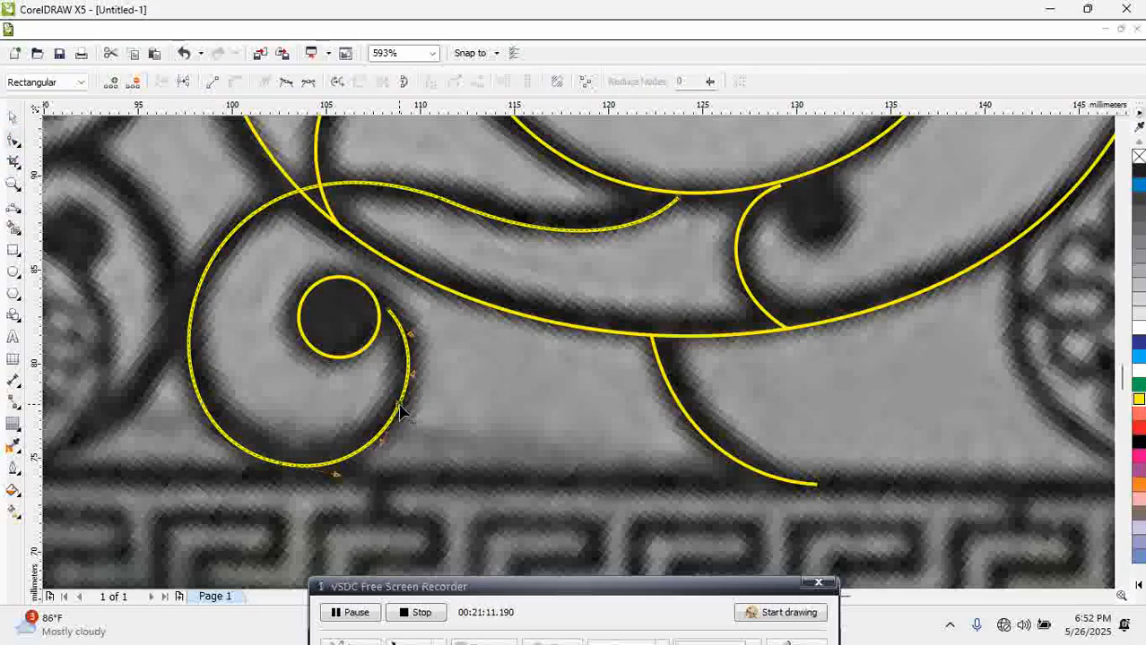
{"action": "mouse_move", "coordinate": [389, 311]}
{"action": "left_mouse_down"}
{"action": "mouse_move", "coordinate": [372, 301]}
{"action": "mouse_move", "coordinate": [406, 318]}
{"action": "left_mouse_up"}
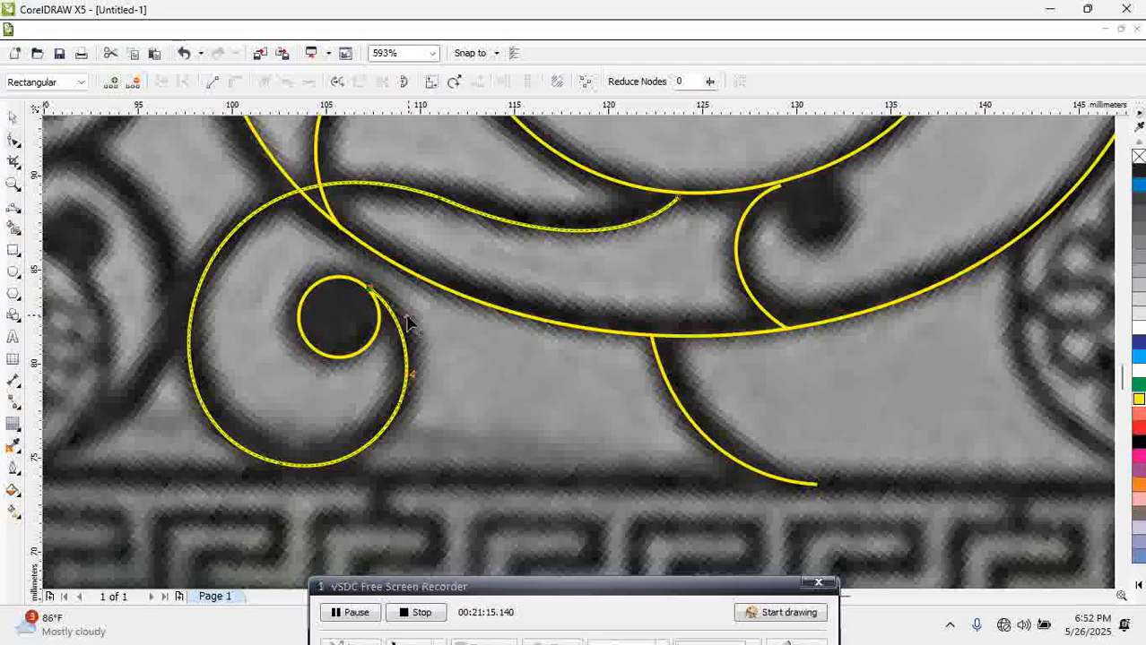
Copy the circle onto the ball beneath the inner scroll, scale it to about 4 mm in diameter and align it with the arc
{"action": "scroll", "coordinate": [463, 327], "scroll_direction": "down", "scroll_amount": 5}
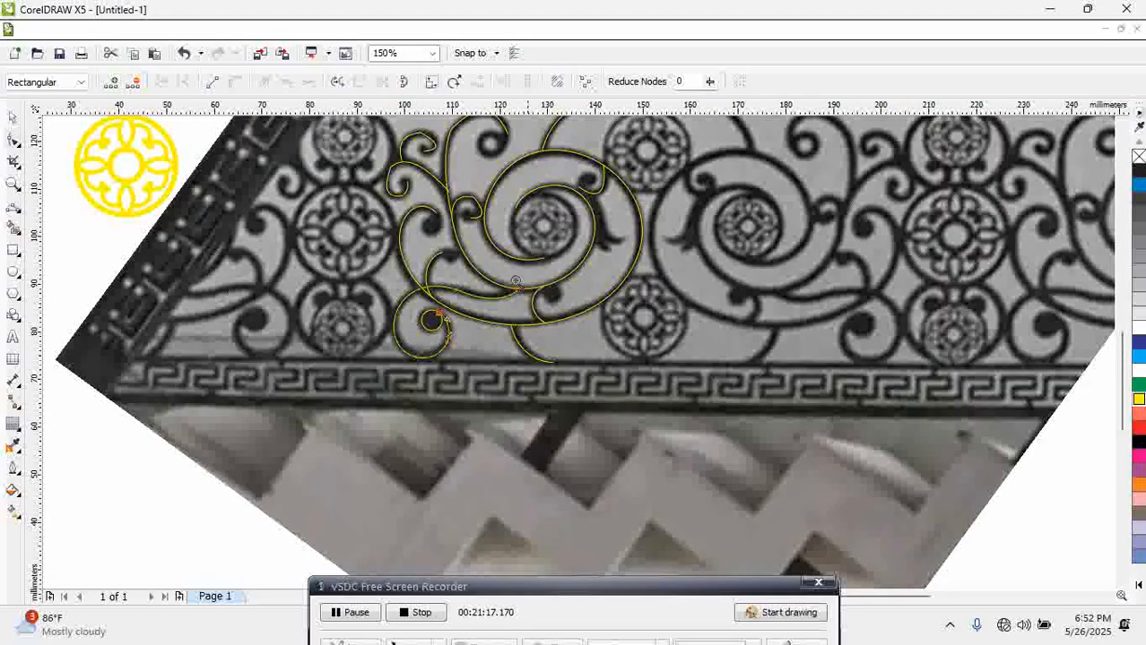
{"action": "scroll", "coordinate": [516, 273], "scroll_direction": "up", "scroll_amount": 4}
{"action": "left_click", "coordinate": [13, 118]}
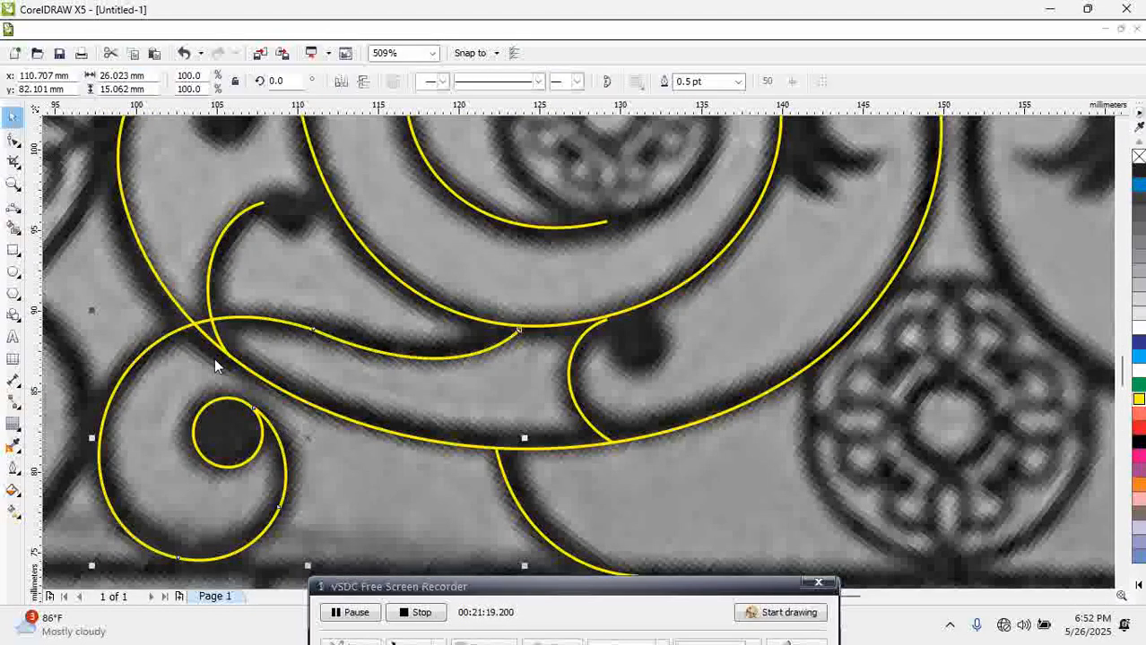
{"action": "left_click", "coordinate": [217, 440]}
{"action": "left_click_drag", "start_coordinate": [565, 376], "coordinate": [633, 341]}
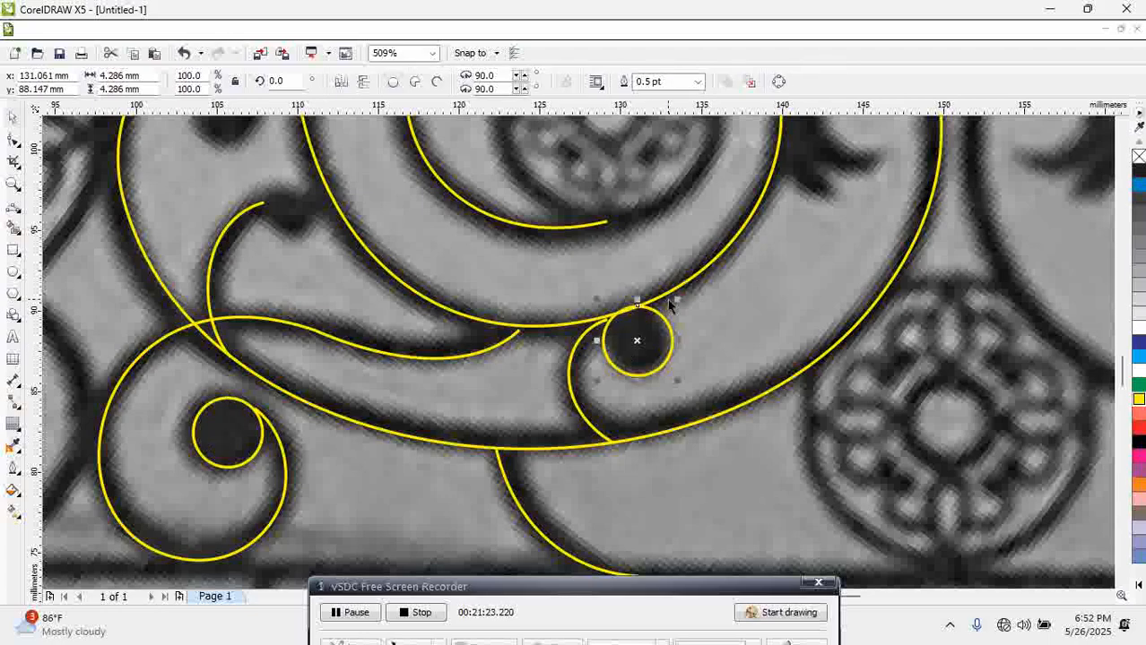
{"action": "left_click_drag", "start_coordinate": [678, 300], "coordinate": [673, 306]}
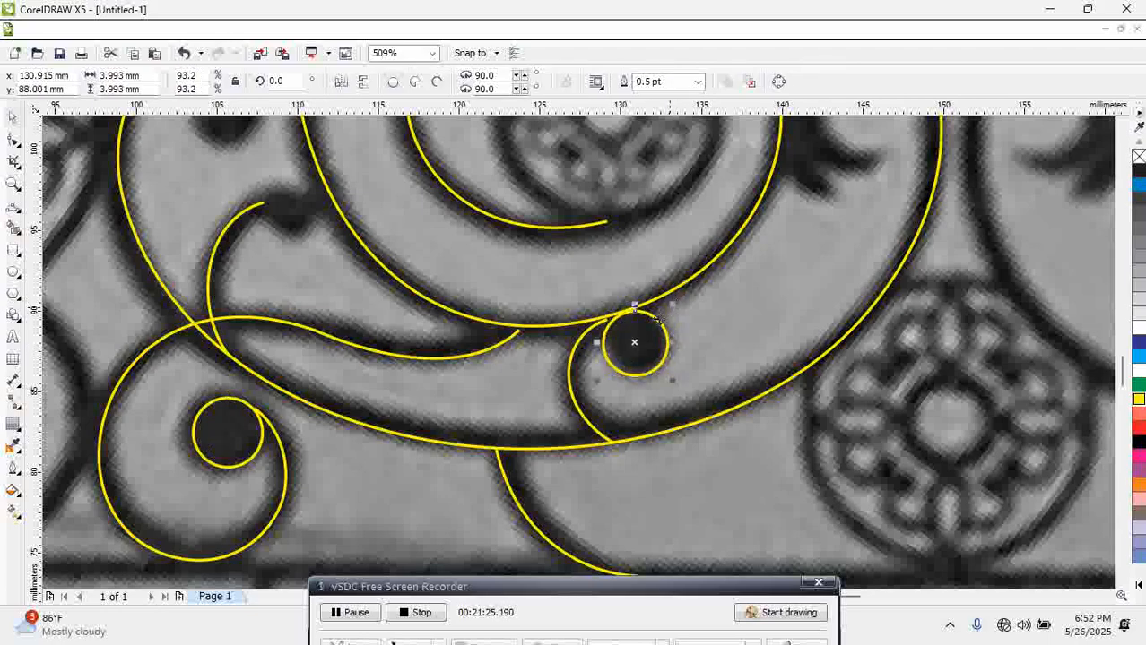
{"action": "left_click_drag", "start_coordinate": [642, 344], "coordinate": [637, 343]}
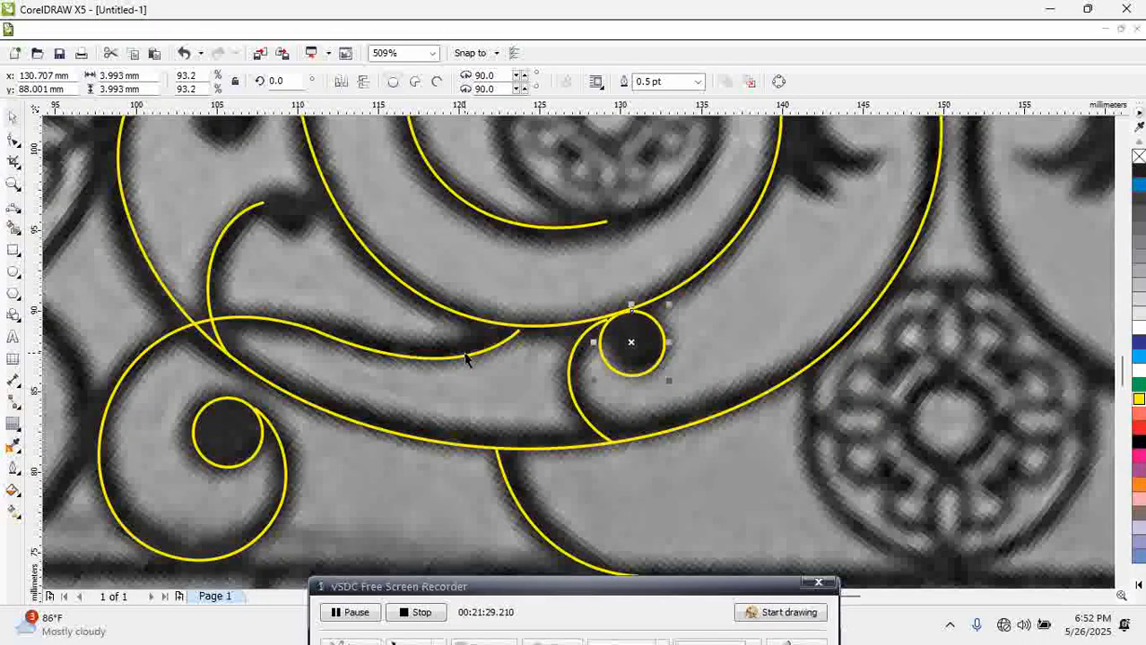
Copy that circle onto the ball at the left leaf arc's tip and scale it to about 2.9 mm in diameter
{"action": "left_click_drag", "start_coordinate": [632, 343], "coordinate": [280, 224]}
{"action": "left_click_drag", "start_coordinate": [321, 265], "coordinate": [284, 216]}
{"action": "key", "text": "F2"}
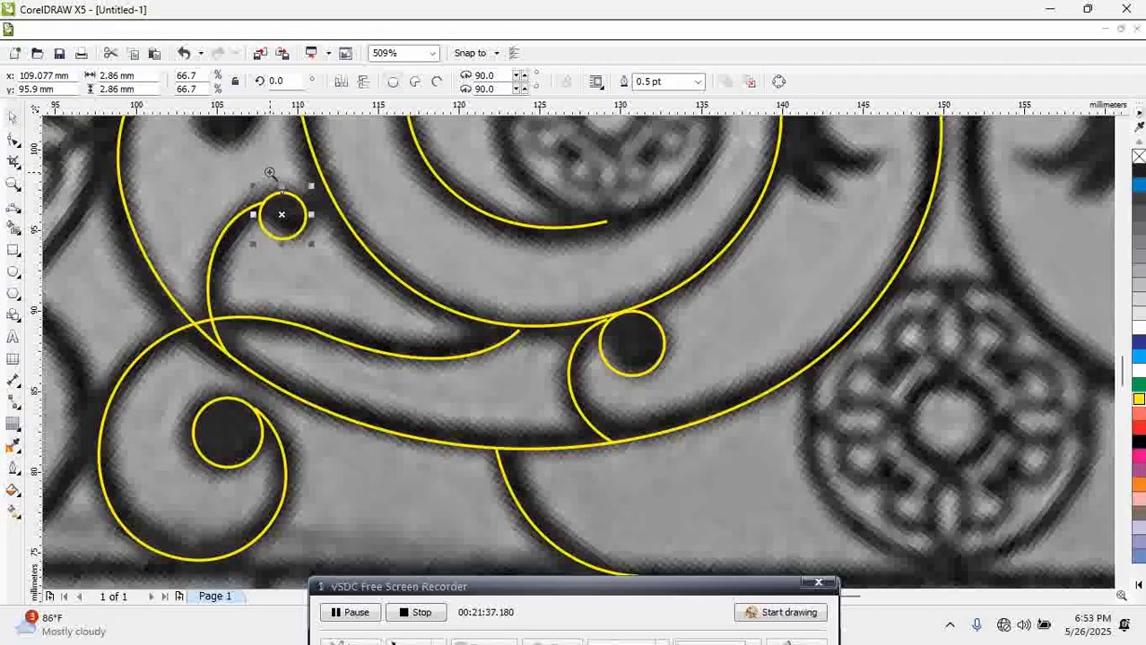
Draw a yellow three-point arc about 1.4 by 2.2 mm linking the central stem to the circle at the left leaf arc's tip
{"action": "left_click_drag", "start_coordinate": [188, 154], "coordinate": [470, 329]}
{"action": "left_click", "coordinate": [16, 208]}
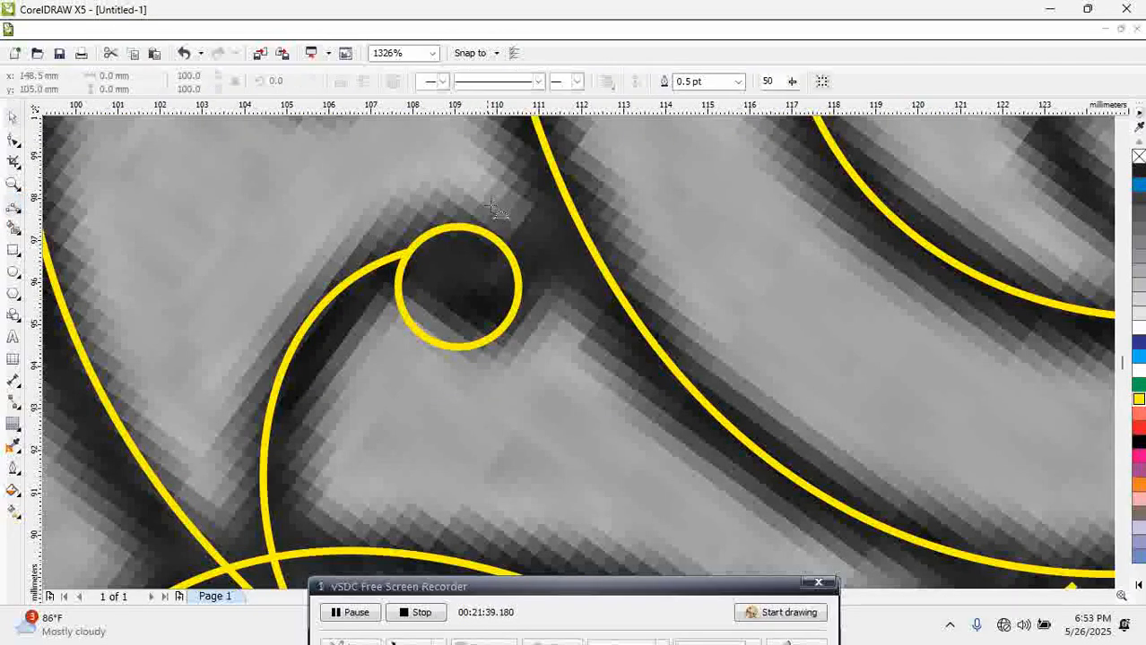
{"action": "left_click", "coordinate": [553, 175]}
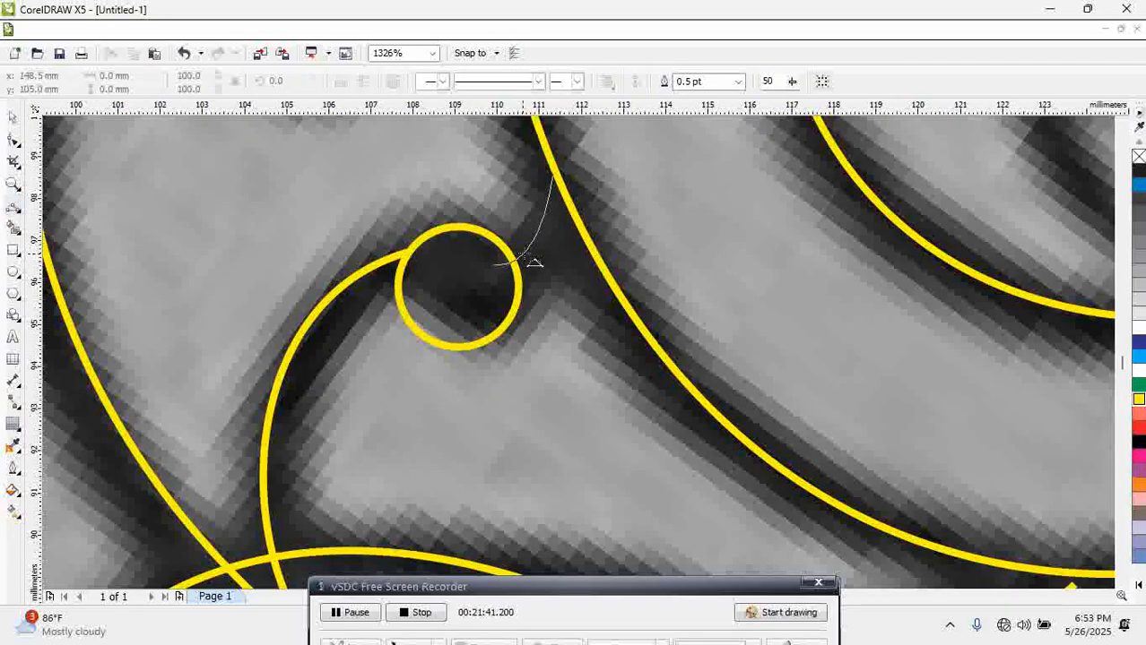
{"action": "left_click", "coordinate": [494, 266]}
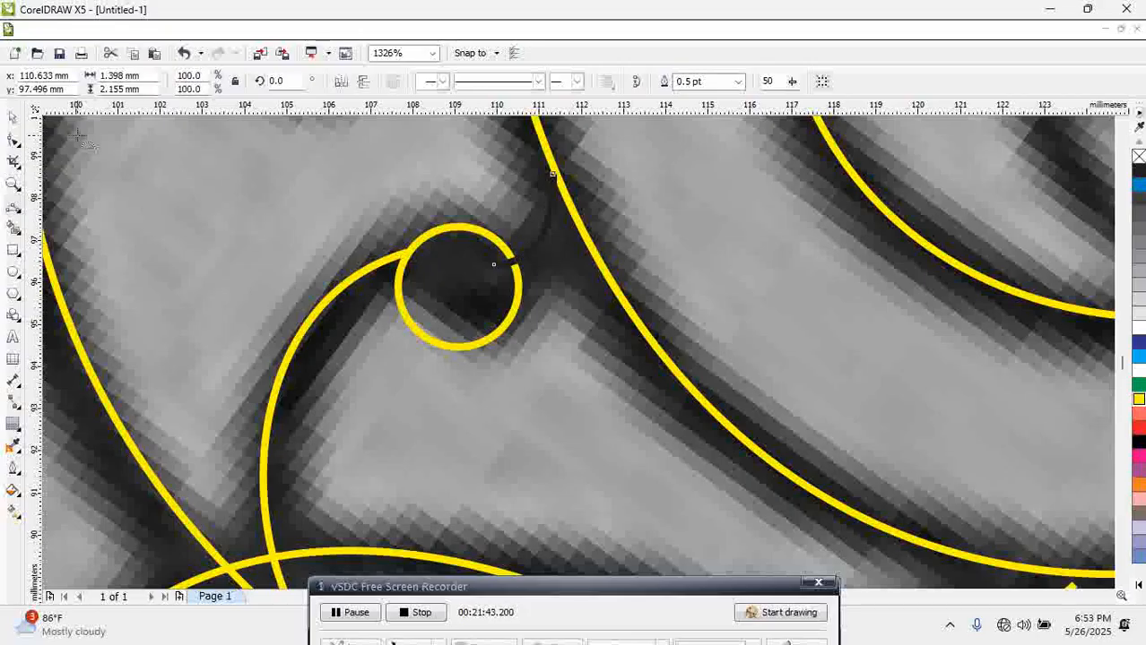
{"action": "left_click", "coordinate": [12, 117]}
{"action": "scroll", "coordinate": [579, 287], "scroll_direction": "down", "scroll_amount": 2}
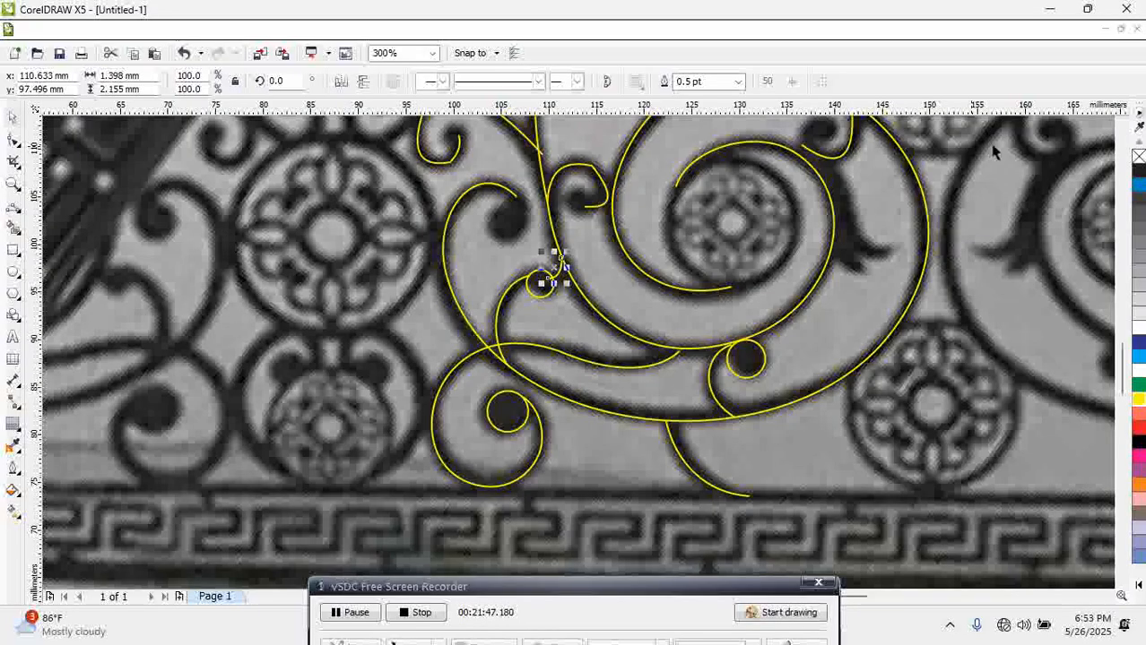
Copy the leaf arc's circle onto the ball at the outer scroll's left end and scale it to about 3.7 mm in diameter
{"action": "scroll", "coordinate": [463, 401], "scroll_direction": "up", "scroll_amount": 3}
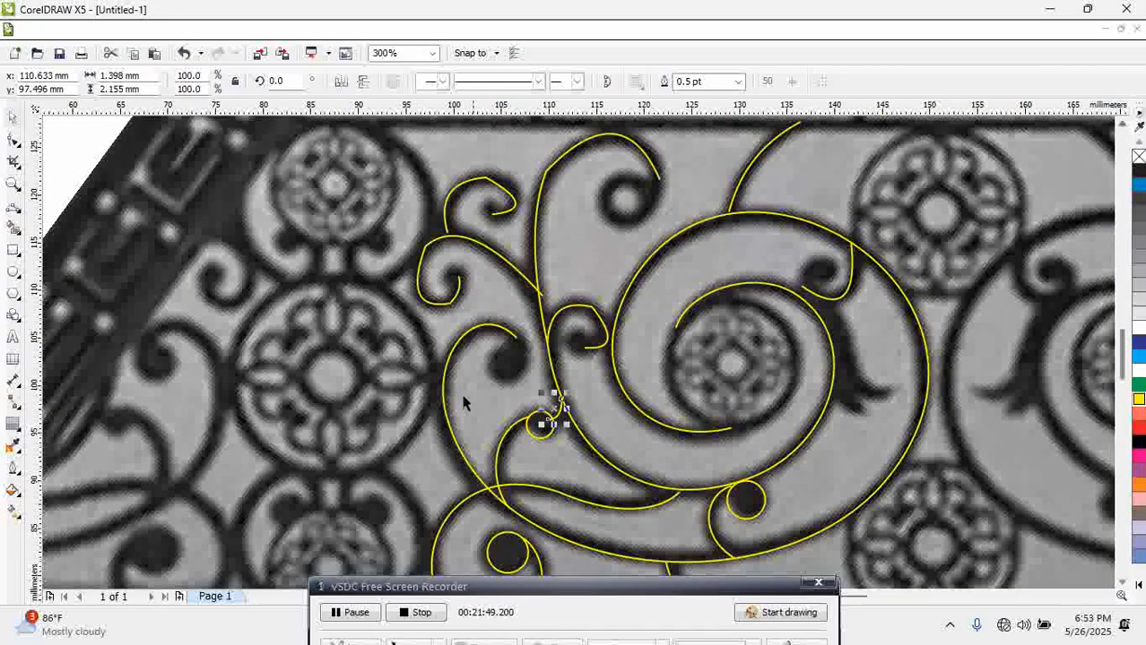
{"action": "left_click_drag", "start_coordinate": [366, 199], "coordinate": [824, 526]}
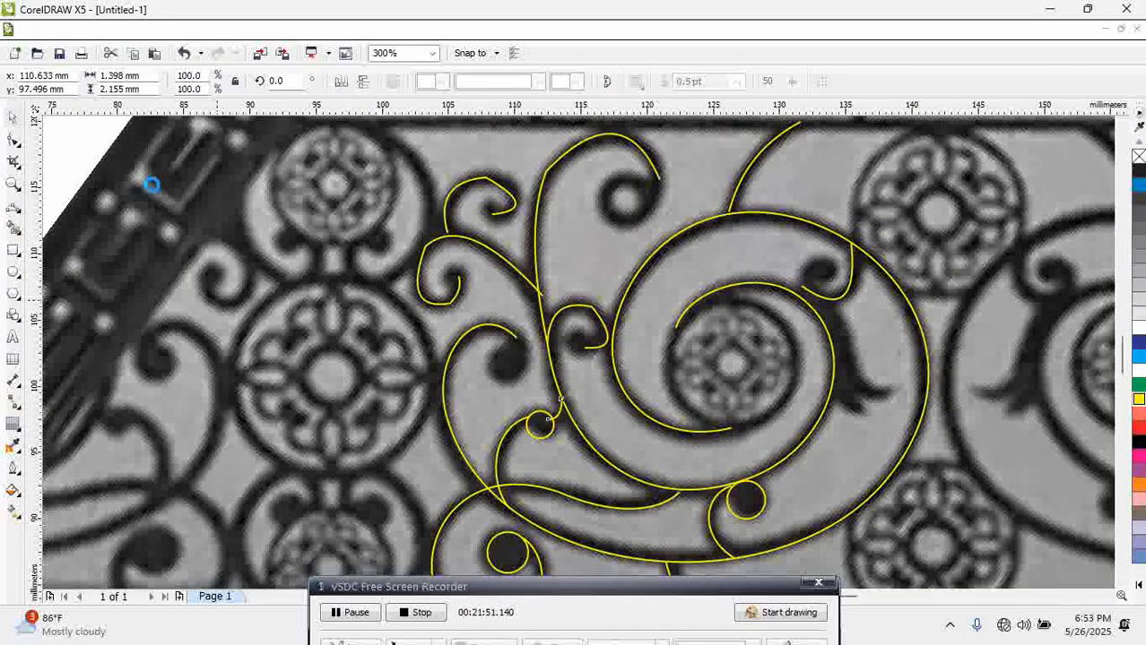
{"action": "left_click", "coordinate": [13, 117]}
{"action": "left_click", "coordinate": [501, 441]}
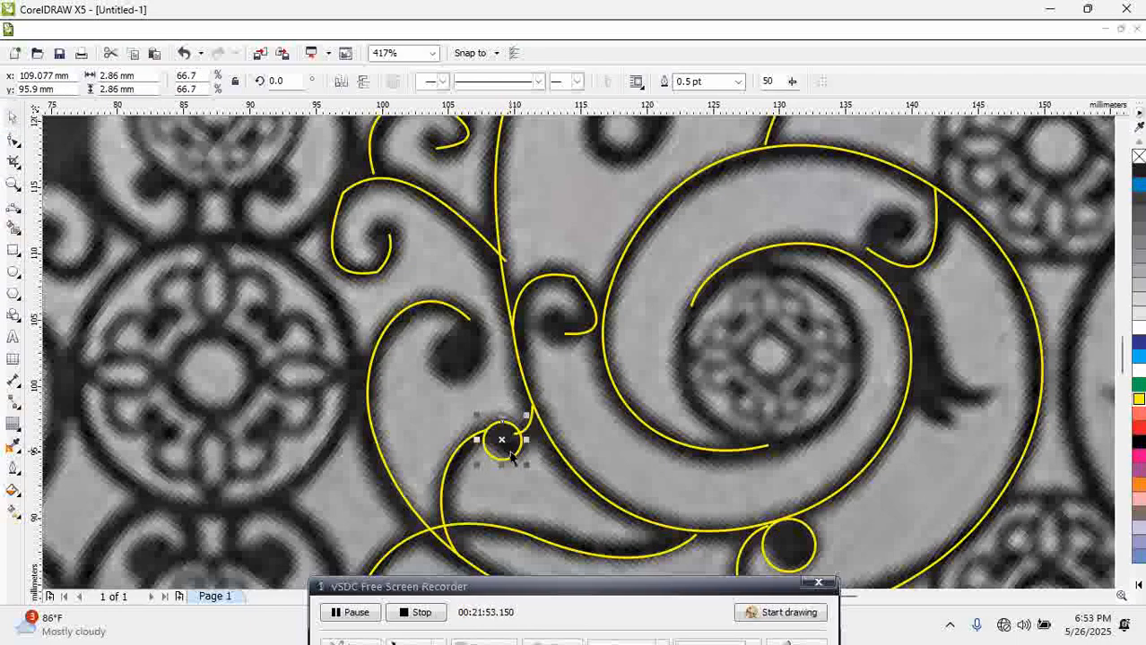
{"action": "left_click_drag", "start_coordinate": [500, 441], "coordinate": [452, 357]}
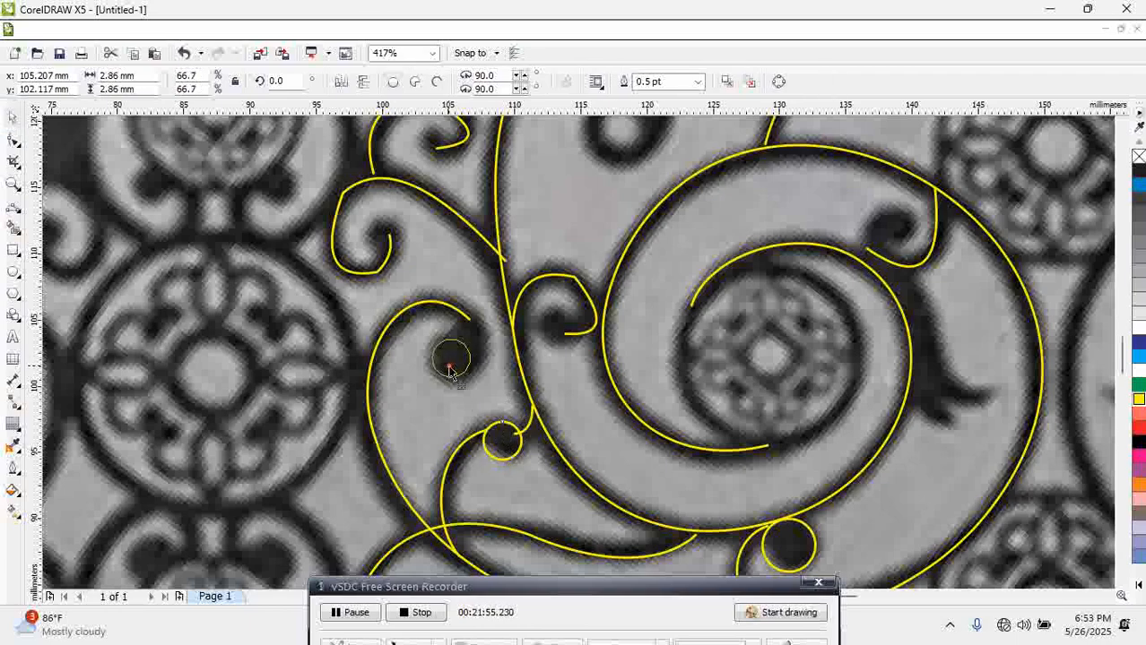
{"action": "left_click_drag", "start_coordinate": [475, 333], "coordinate": [453, 352]}
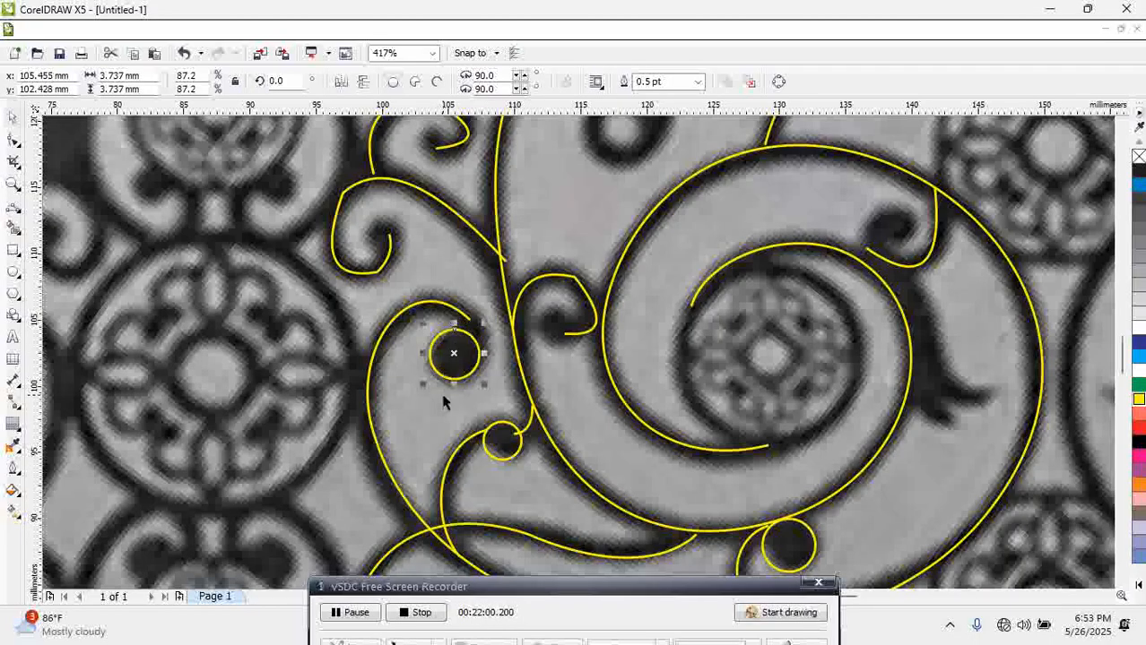
Reshape the outer scroll's left end so it curves down to meet the edge of the circle on its ball
{"action": "left_click", "coordinate": [406, 314]}
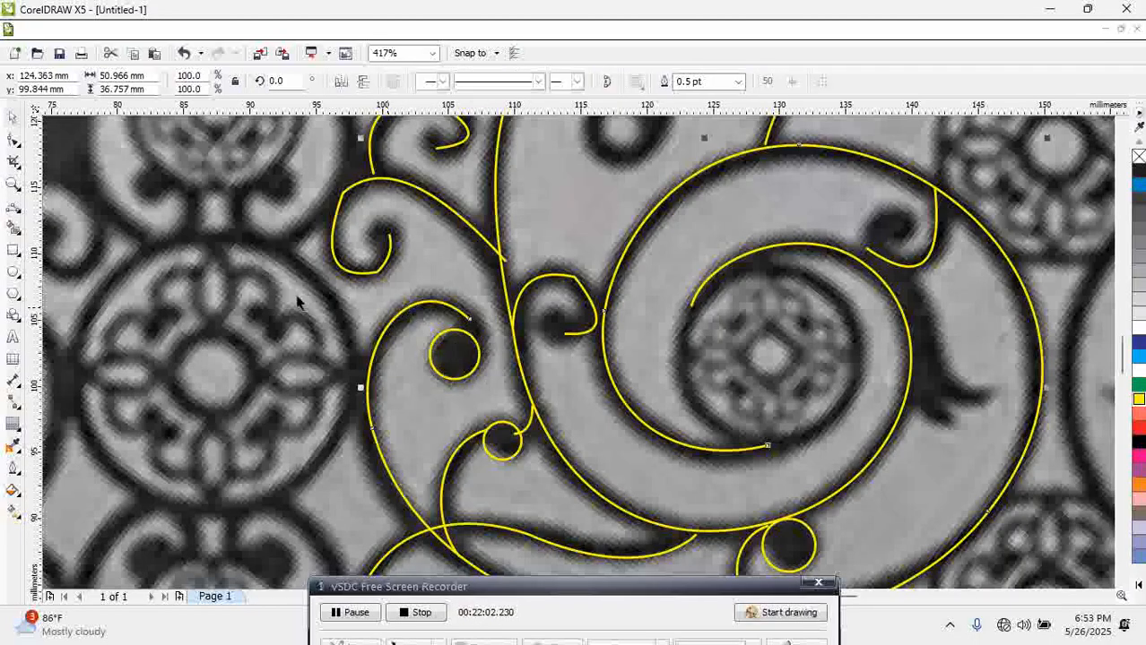
{"action": "left_click", "coordinate": [14, 140]}
{"action": "left_click", "coordinate": [409, 310]}
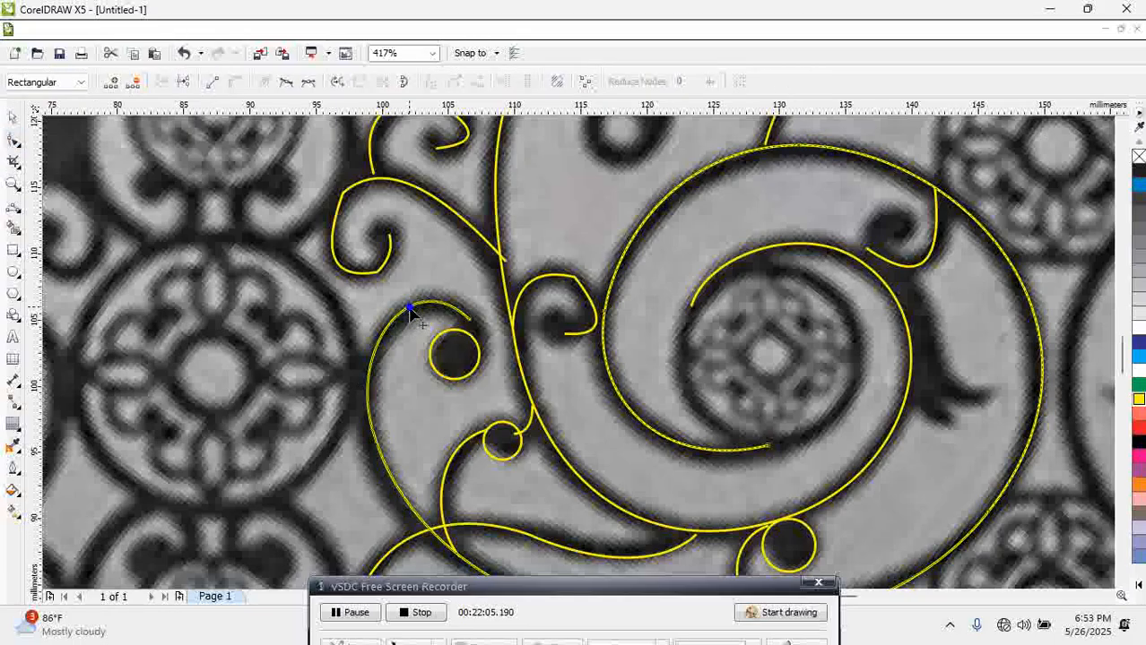
{"action": "left_click_drag", "start_coordinate": [472, 326], "coordinate": [479, 302]}
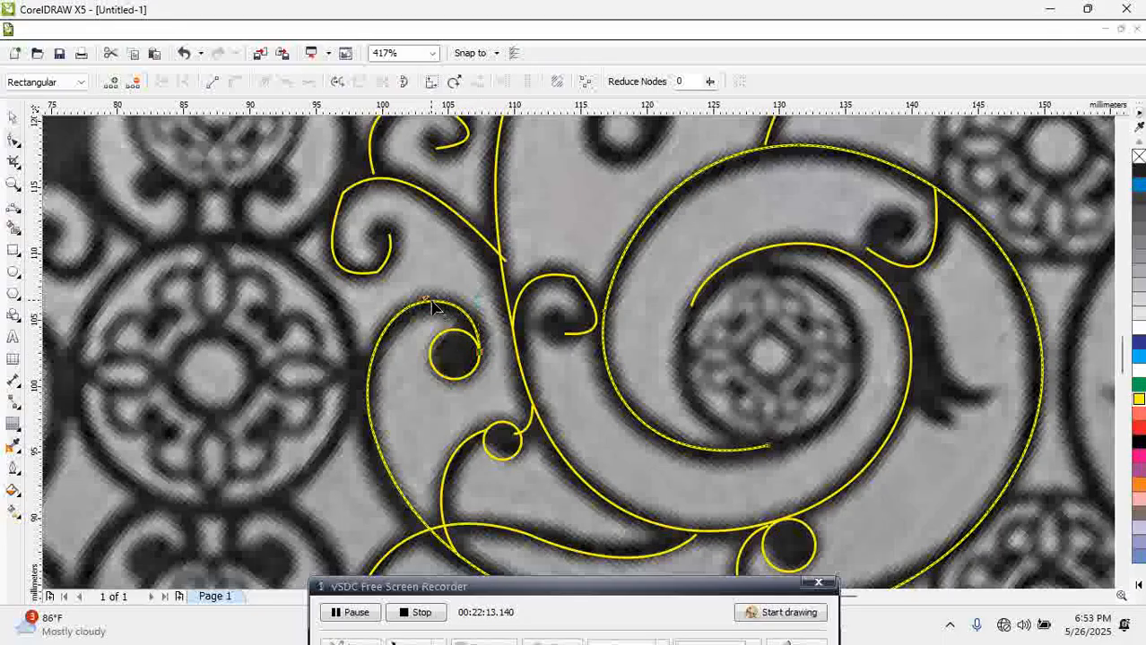
{"action": "left_click", "coordinate": [13, 118]}
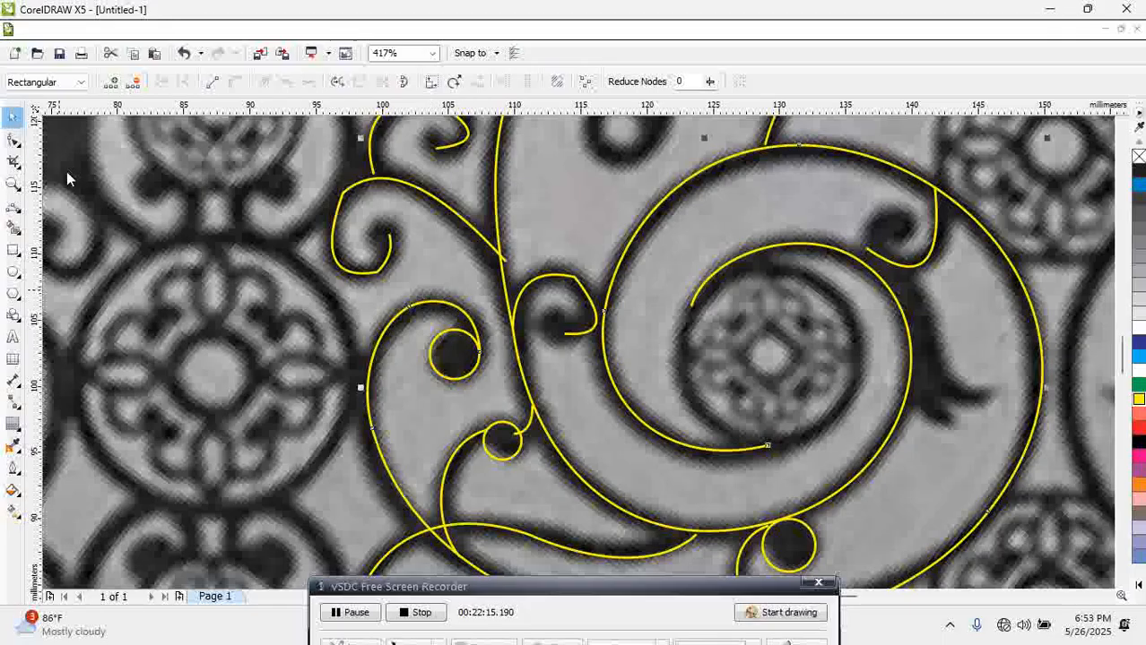
Copy that circle onto the ball in the small curl beside the stem and scale it to about 2.9 mm in diameter
{"action": "left_click", "coordinate": [454, 377]}
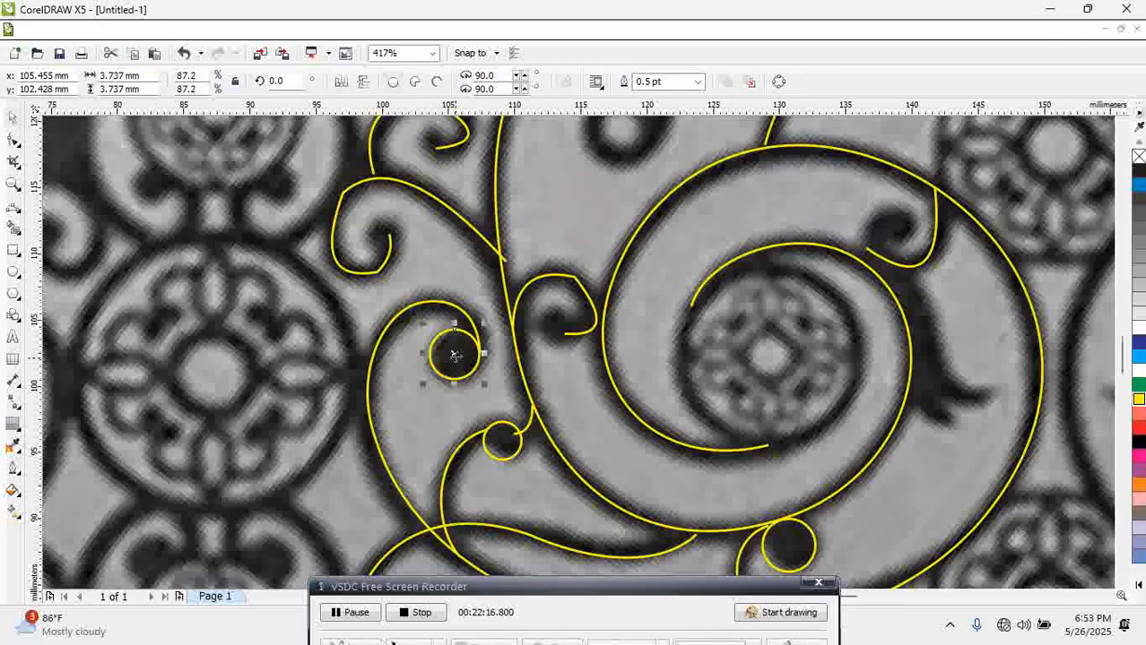
{"action": "left_click_drag", "start_coordinate": [455, 356], "coordinate": [532, 353]}
{"action": "right_click", "coordinate": [554, 336]}
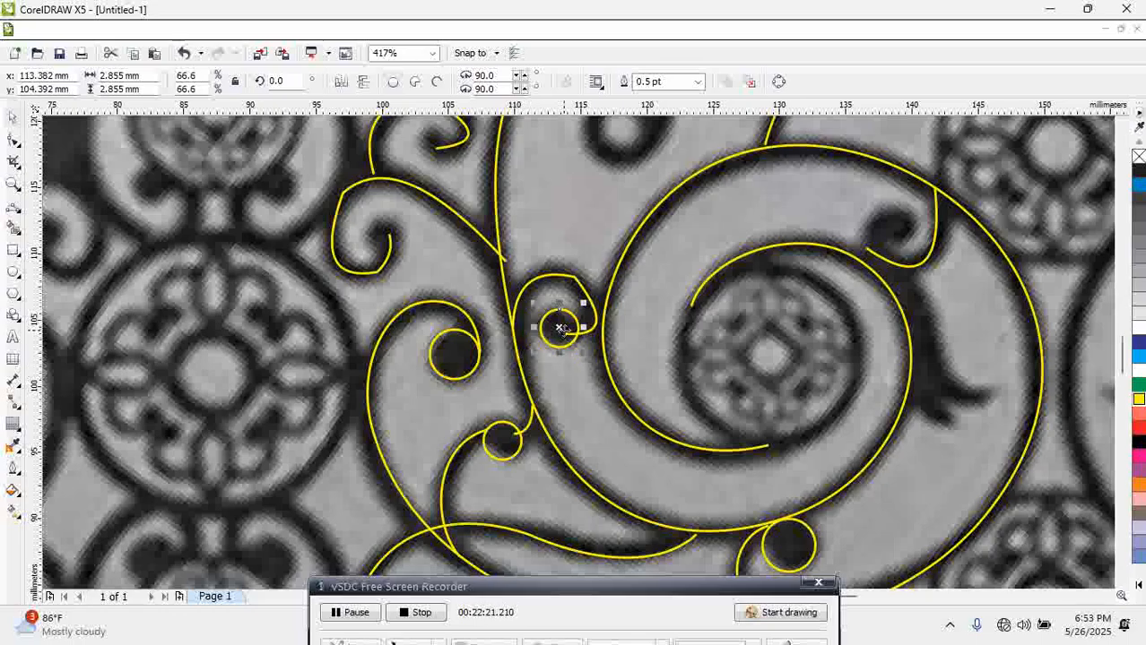
Smooth the bend of the small curl beside the stem and adjust its inner end to meet the circle on its ball
{"action": "left_click", "coordinate": [12, 139]}
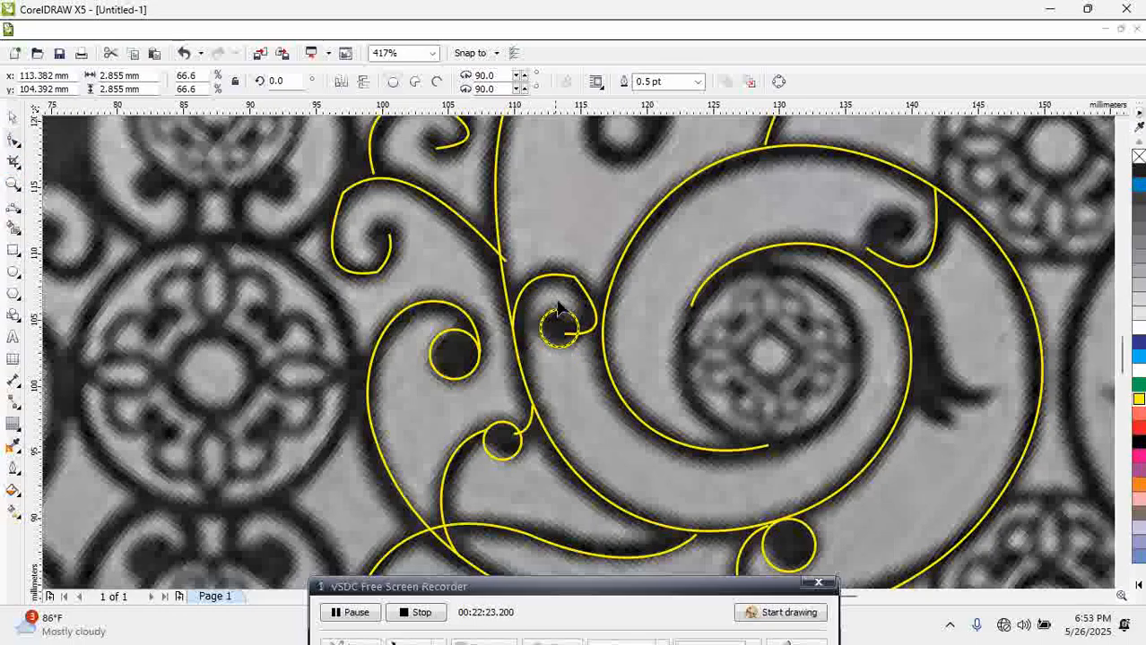
{"action": "left_click", "coordinate": [563, 269]}
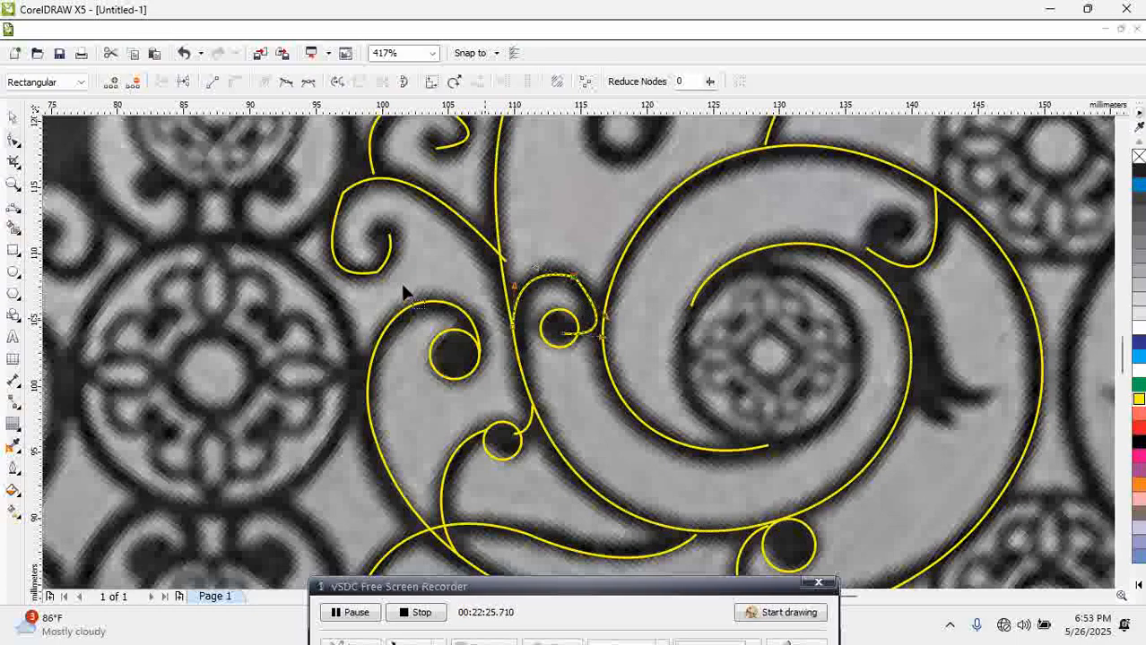
{"action": "left_click", "coordinate": [285, 81]}
{"action": "left_click_drag", "start_coordinate": [614, 316], "coordinate": [550, 264]}
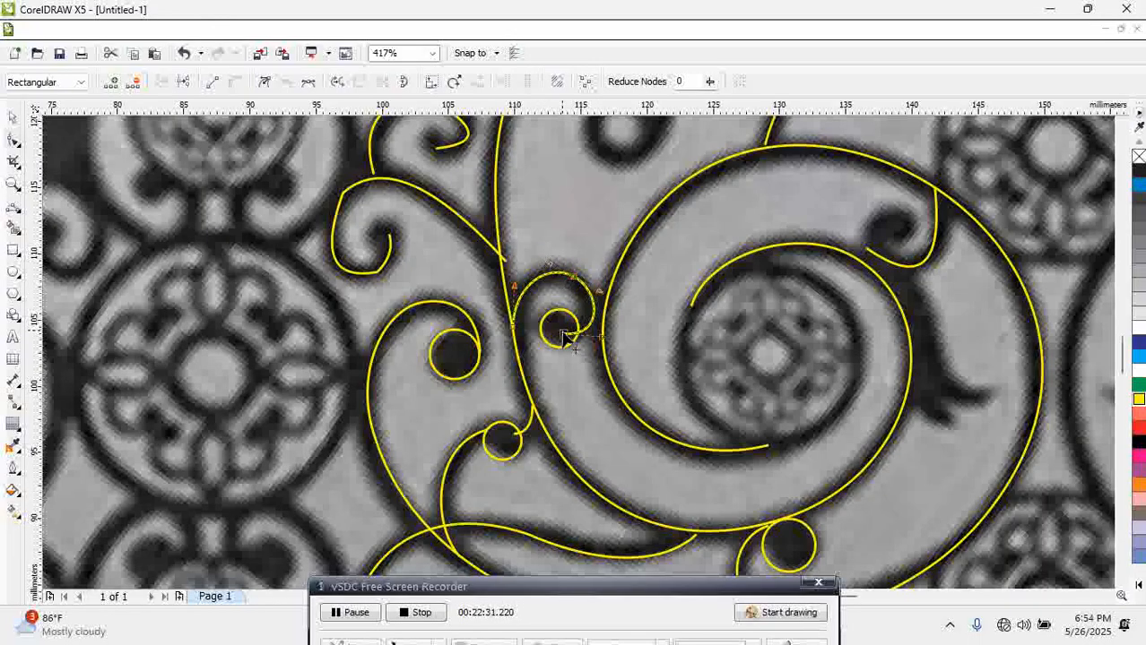
{"action": "left_click_drag", "start_coordinate": [563, 334], "coordinate": [566, 337]}
{"action": "left_click_drag", "start_coordinate": [600, 292], "coordinate": [605, 292]}
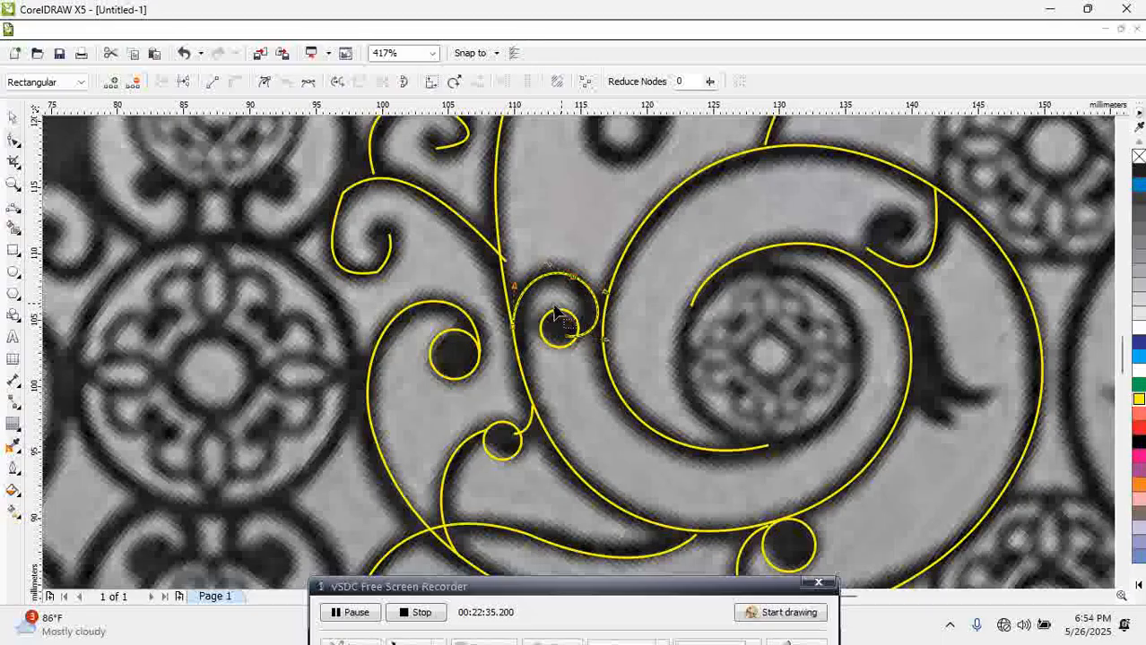
Attach the left middle curl's base to the stem and smooth its outer bend to follow the photo
{"action": "left_click", "coordinate": [468, 242]}
{"action": "left_click", "coordinate": [503, 265]}
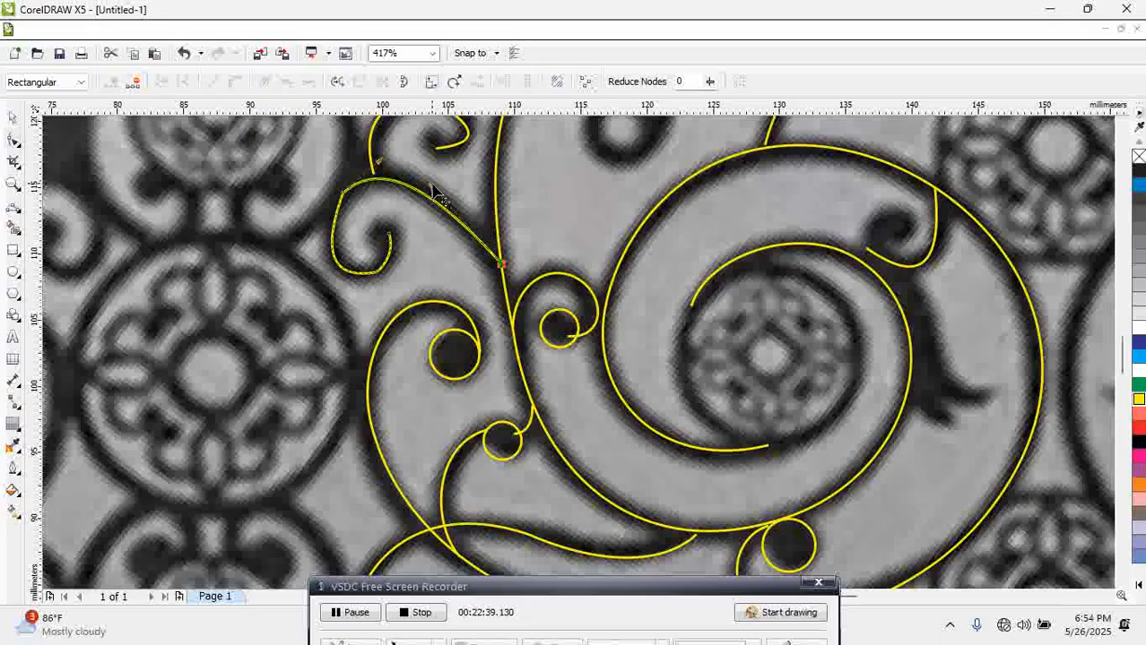
{"action": "left_click_drag", "start_coordinate": [432, 184], "coordinate": [450, 192]}
{"action": "left_click_drag", "start_coordinate": [317, 178], "coordinate": [362, 210]}
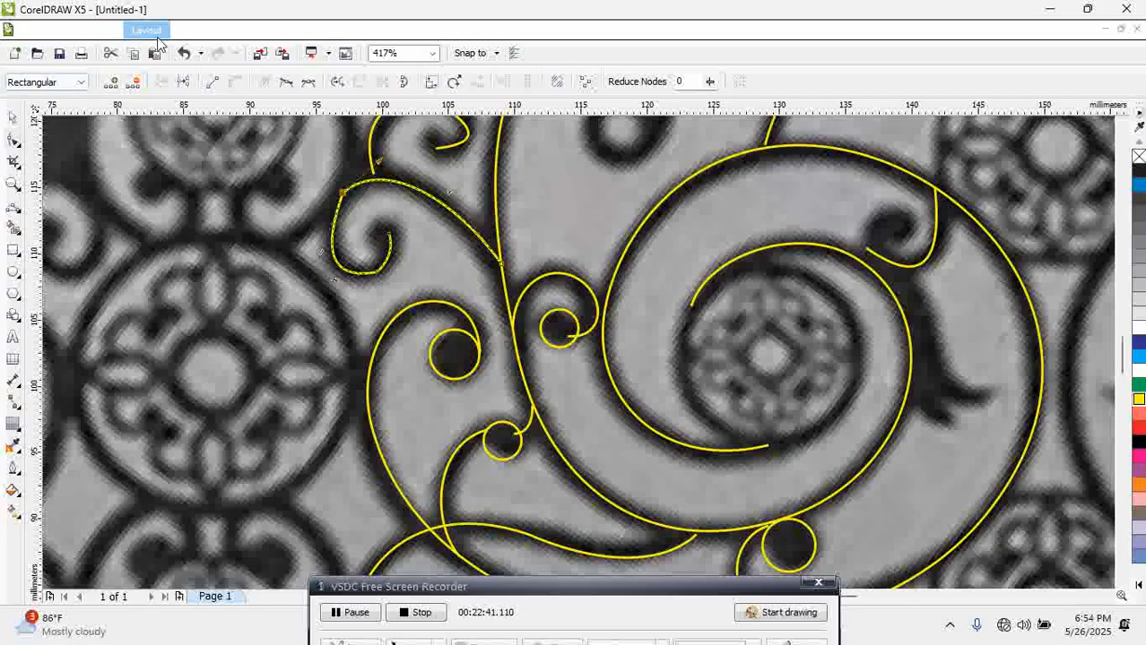
{"action": "left_click_drag", "start_coordinate": [321, 253], "coordinate": [308, 247]}
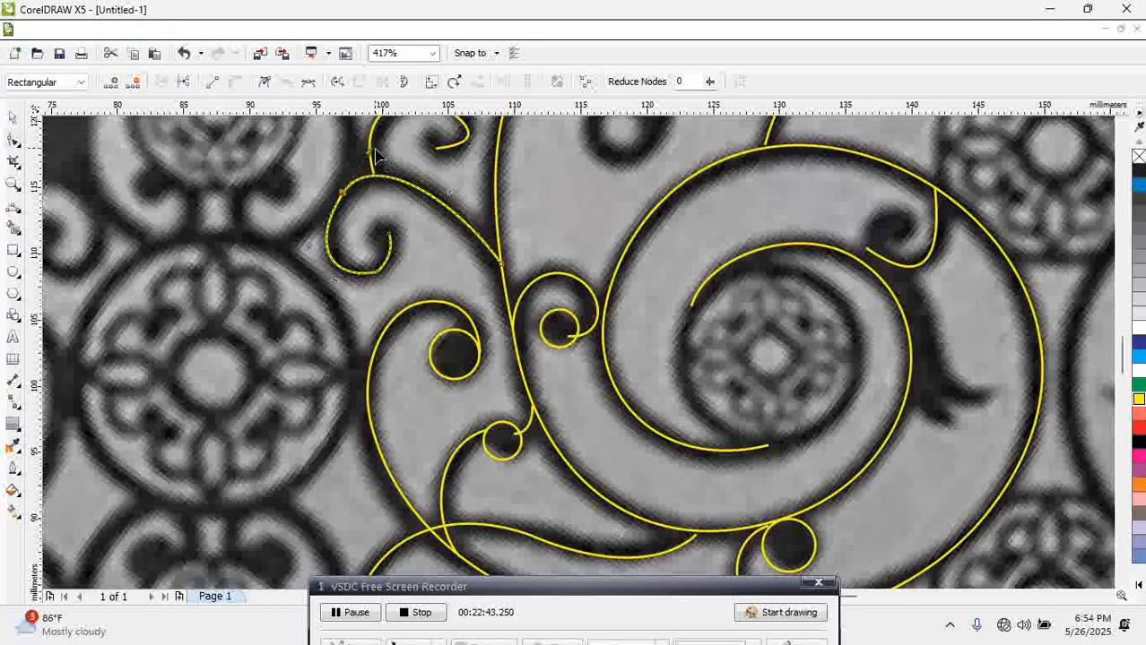
{"action": "left_click_drag", "start_coordinate": [375, 149], "coordinate": [366, 155]}
Smooth the left middle curl's lower node and reshape its inner end around the ball
{"action": "left_click_drag", "start_coordinate": [310, 243], "coordinate": [398, 288]}
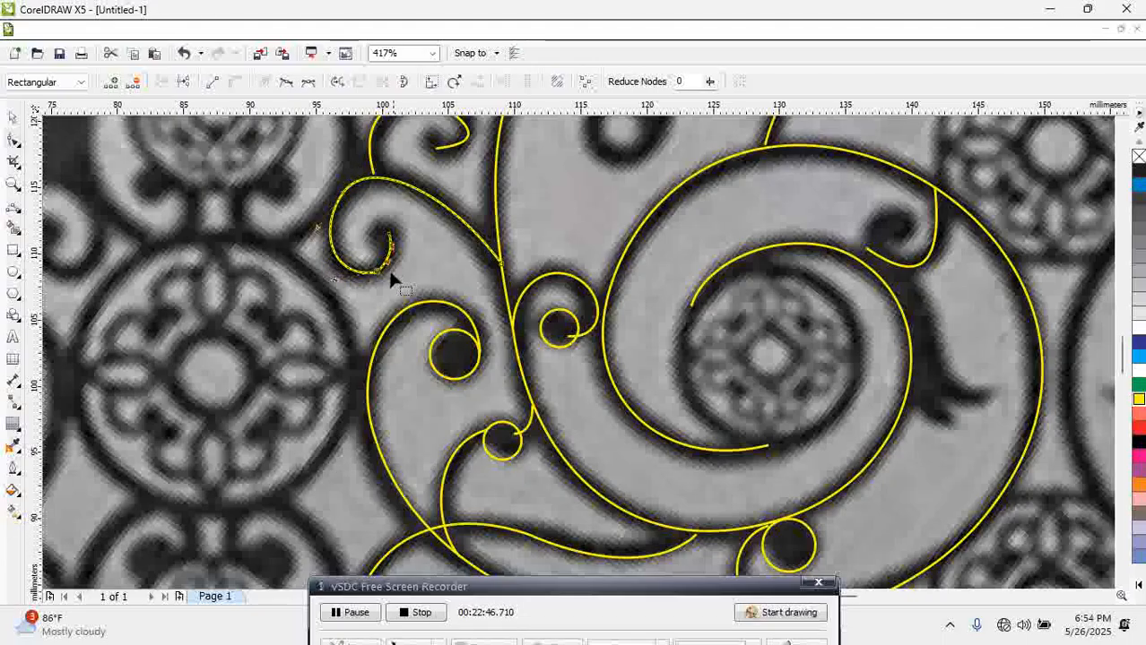
{"action": "left_click", "coordinate": [287, 82]}
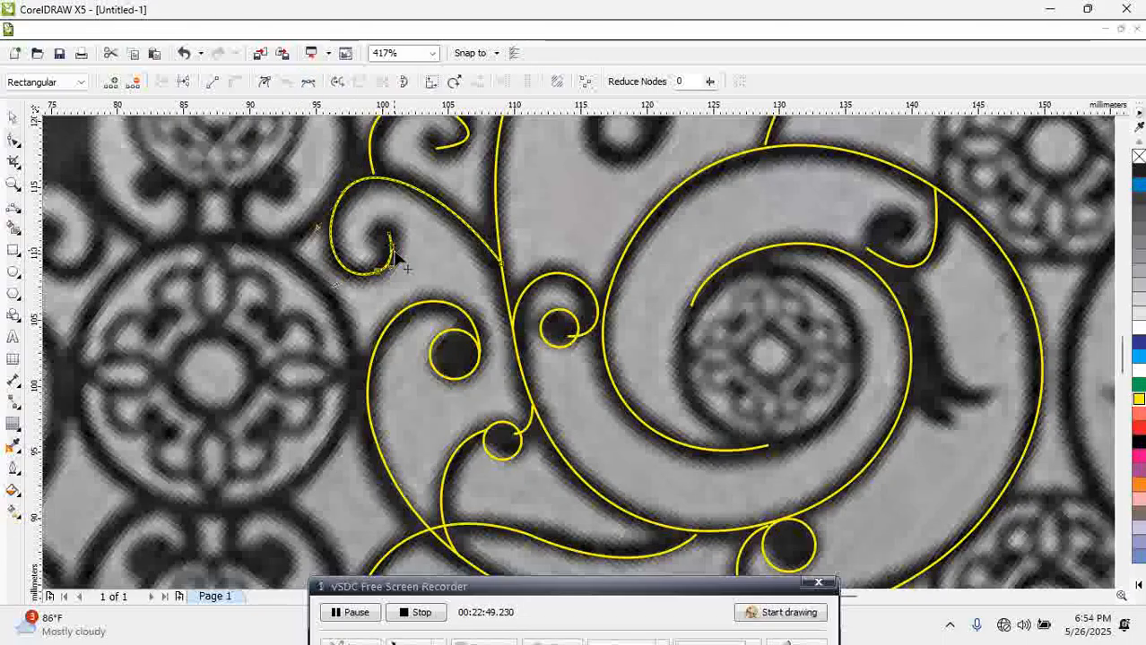
{"action": "left_click_drag", "start_coordinate": [392, 248], "coordinate": [377, 274]}
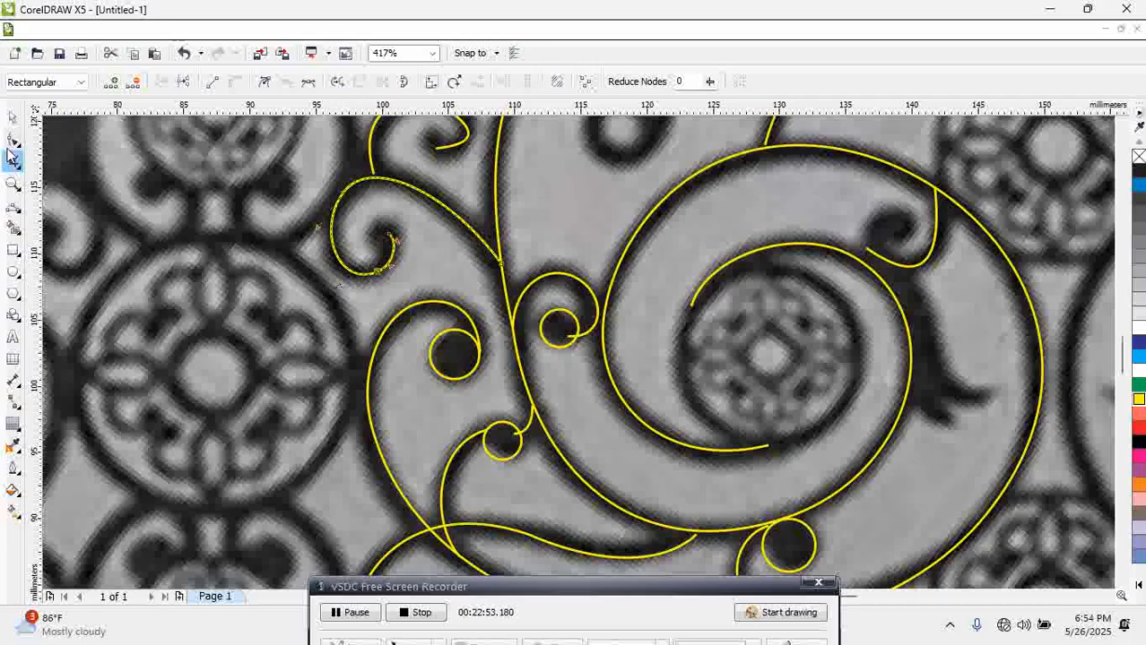
Copy a circle onto the ball inside the left middle curl and scale it to about 1.8 mm in diameter
{"action": "left_click", "coordinate": [13, 117]}
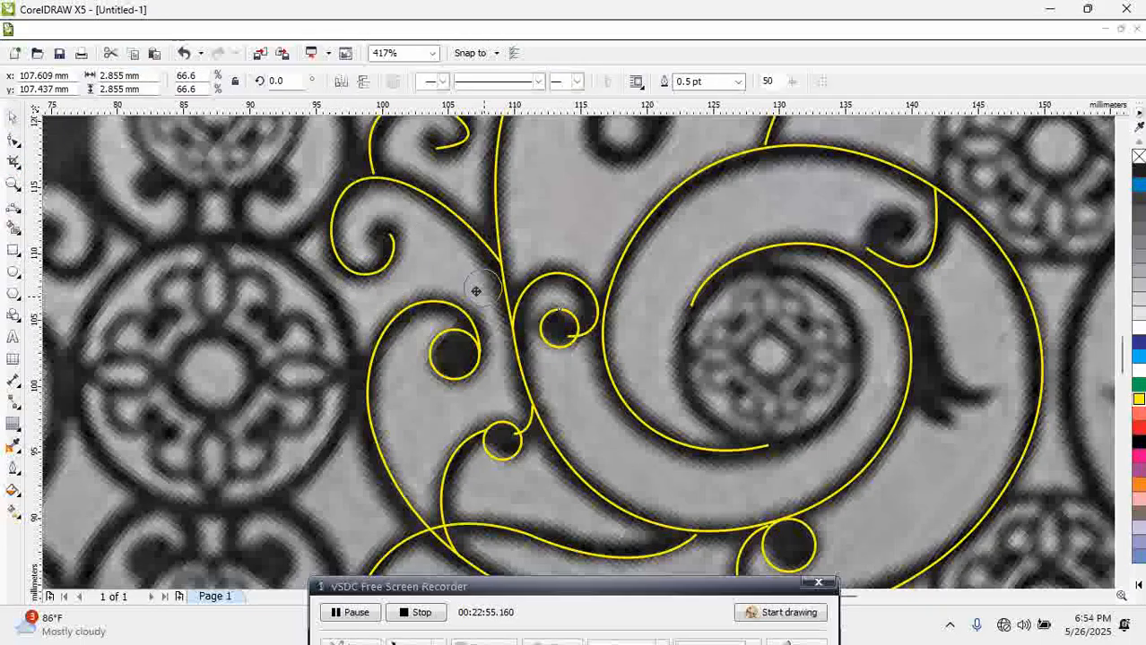
{"action": "left_click", "coordinate": [391, 251]}
{"action": "left_click_drag", "start_coordinate": [392, 252], "coordinate": [370, 248]}
{"action": "left_click", "coordinate": [493, 436]}
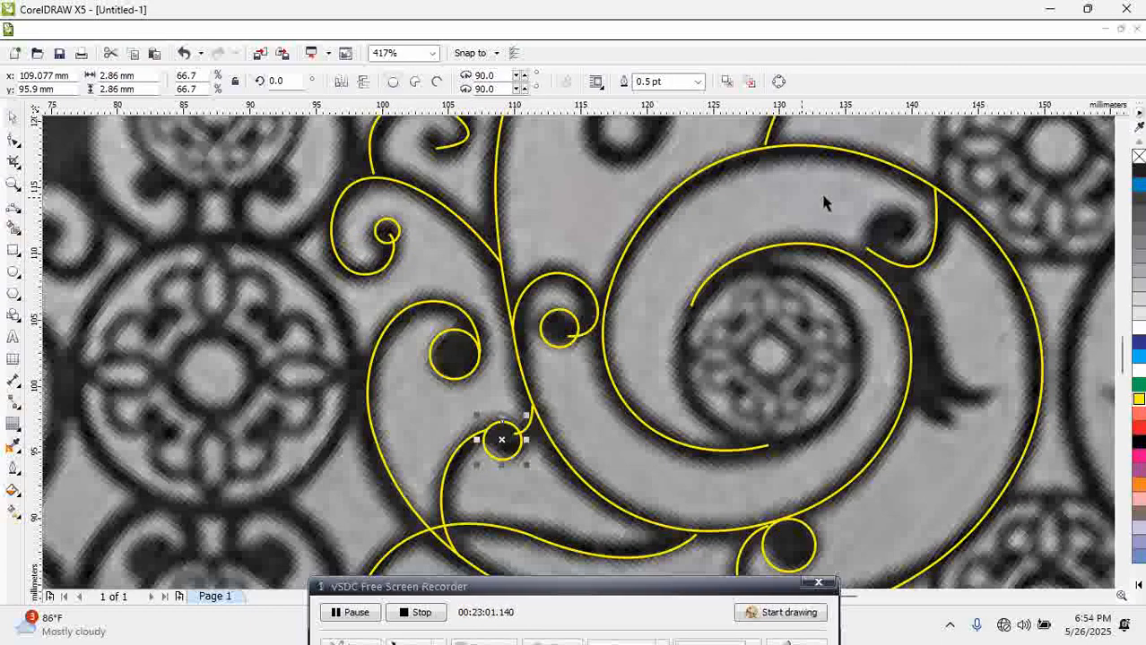
Attach the upper left curl's base to the curl below and smooth its upper bend to follow the photo
{"action": "scroll", "coordinate": [958, 164], "scroll_direction": "up", "scroll_amount": 3}
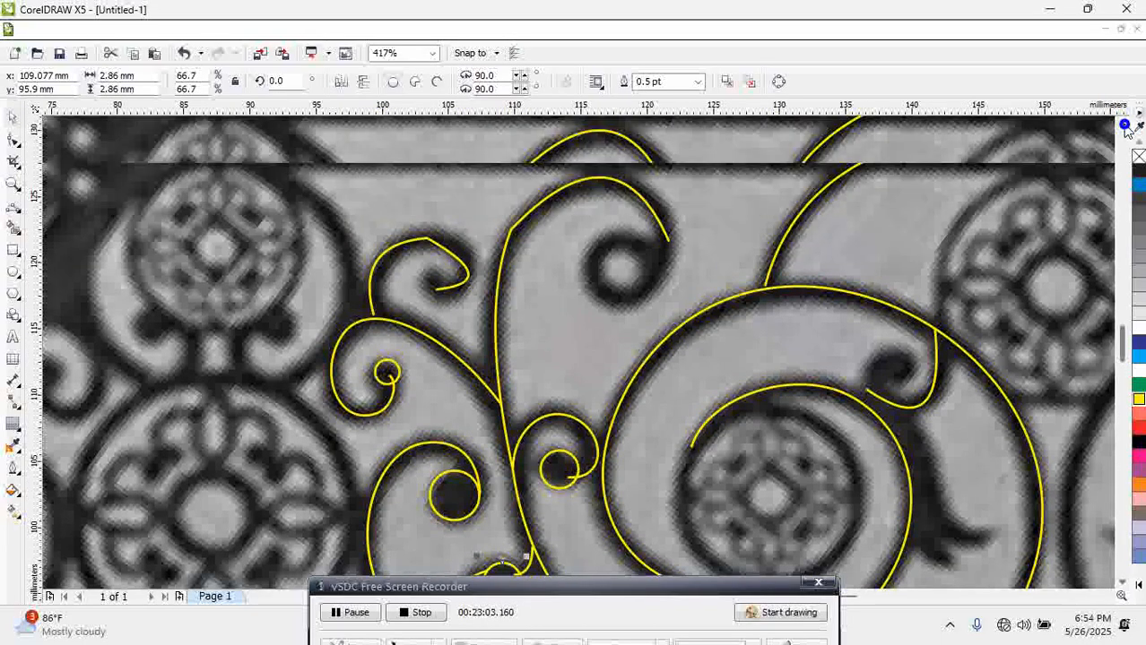
{"action": "left_click", "coordinate": [441, 251]}
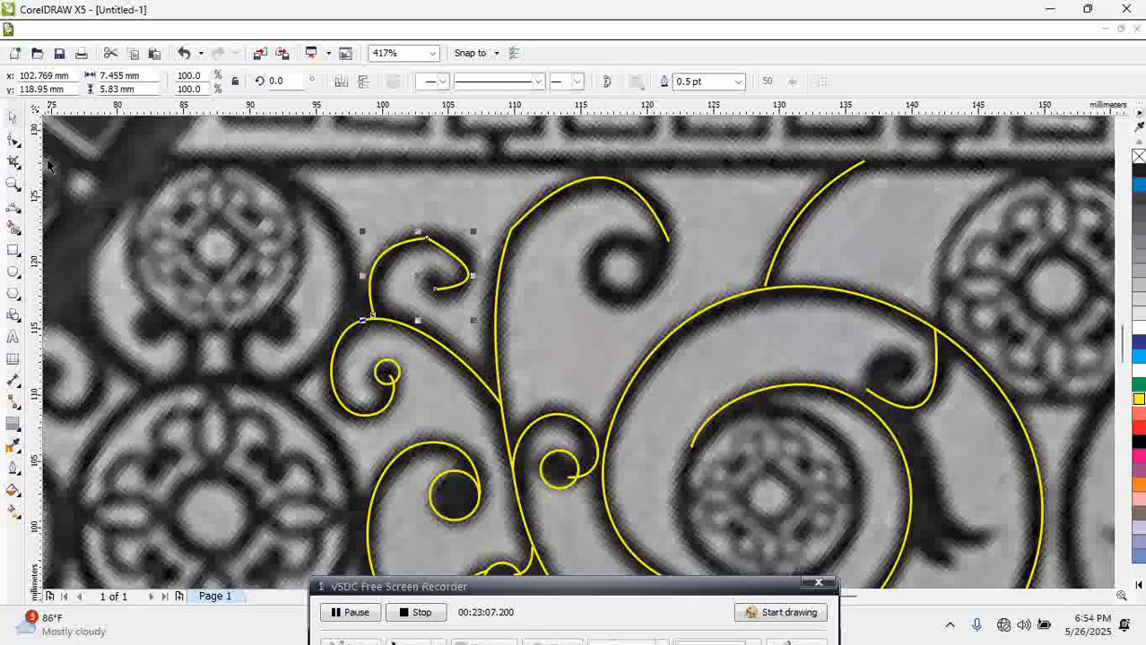
{"action": "left_click", "coordinate": [13, 141]}
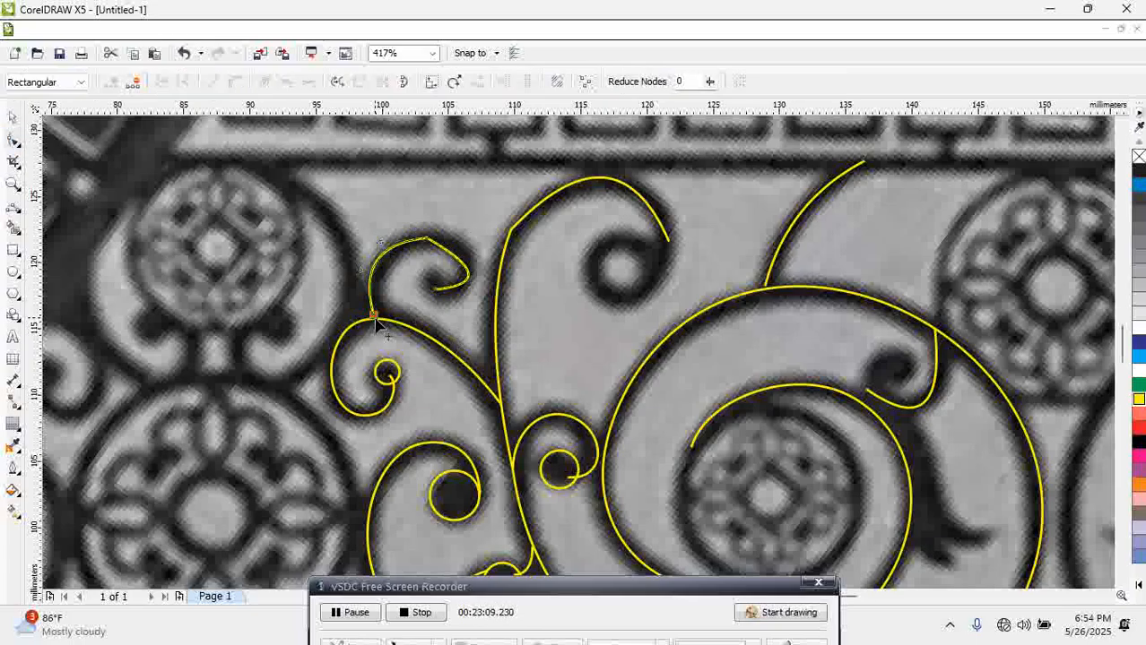
{"action": "left_click_drag", "start_coordinate": [375, 319], "coordinate": [381, 319]}
{"action": "left_click_drag", "start_coordinate": [410, 228], "coordinate": [437, 237]}
{"action": "left_click", "coordinate": [286, 81]}
{"action": "left_click_drag", "start_coordinate": [369, 269], "coordinate": [355, 291]}
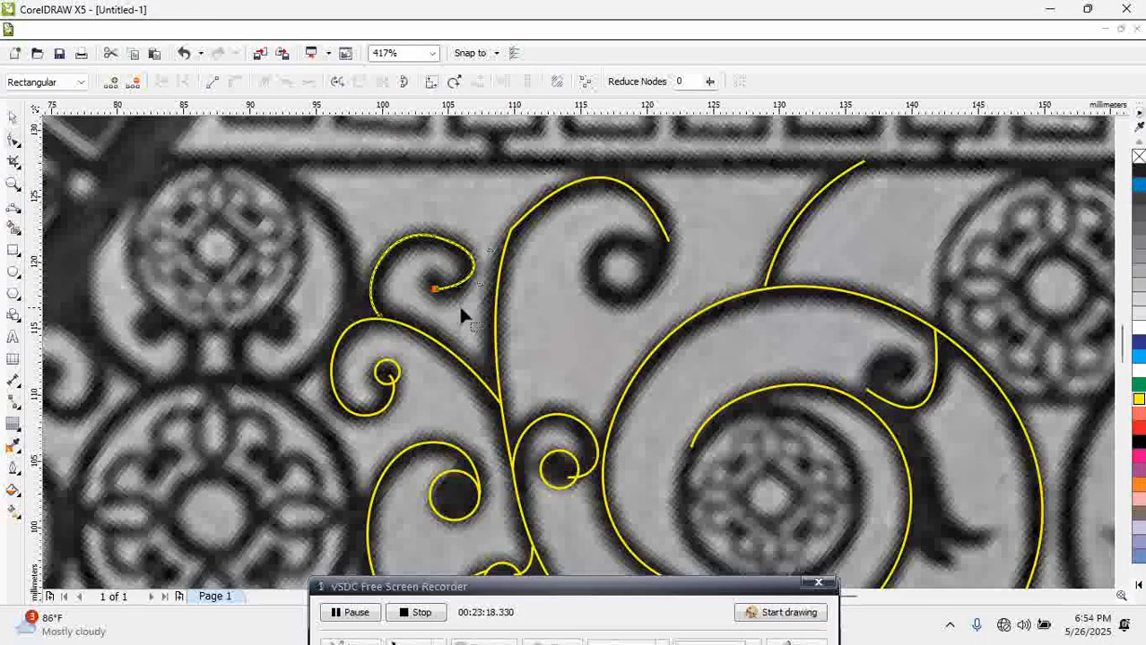
Reshape the upper left curl's inner end so it bends below and around its ball
{"action": "left_click", "coordinate": [435, 288]}
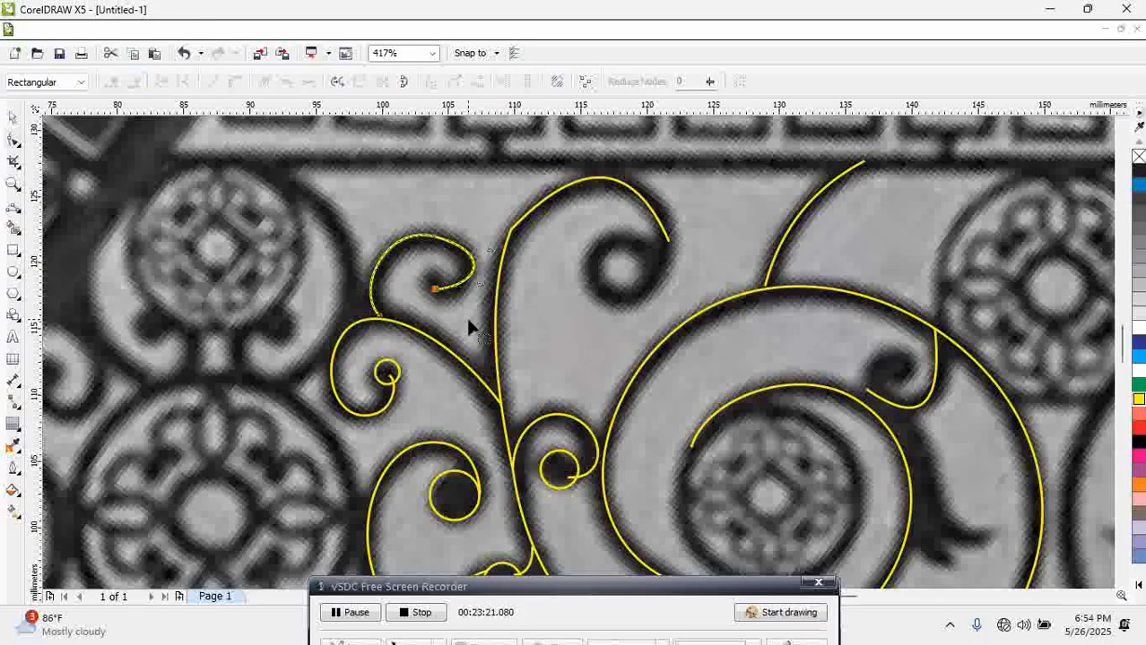
{"action": "left_click_drag", "start_coordinate": [478, 287], "coordinate": [469, 309]}
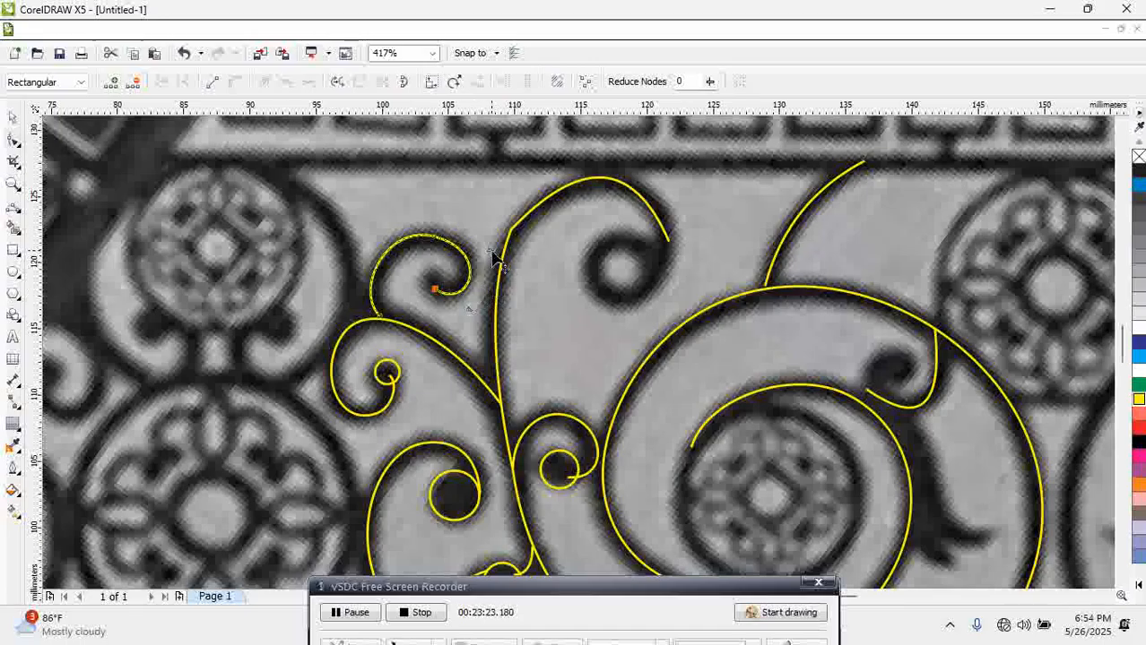
{"action": "left_click", "coordinate": [492, 254]}
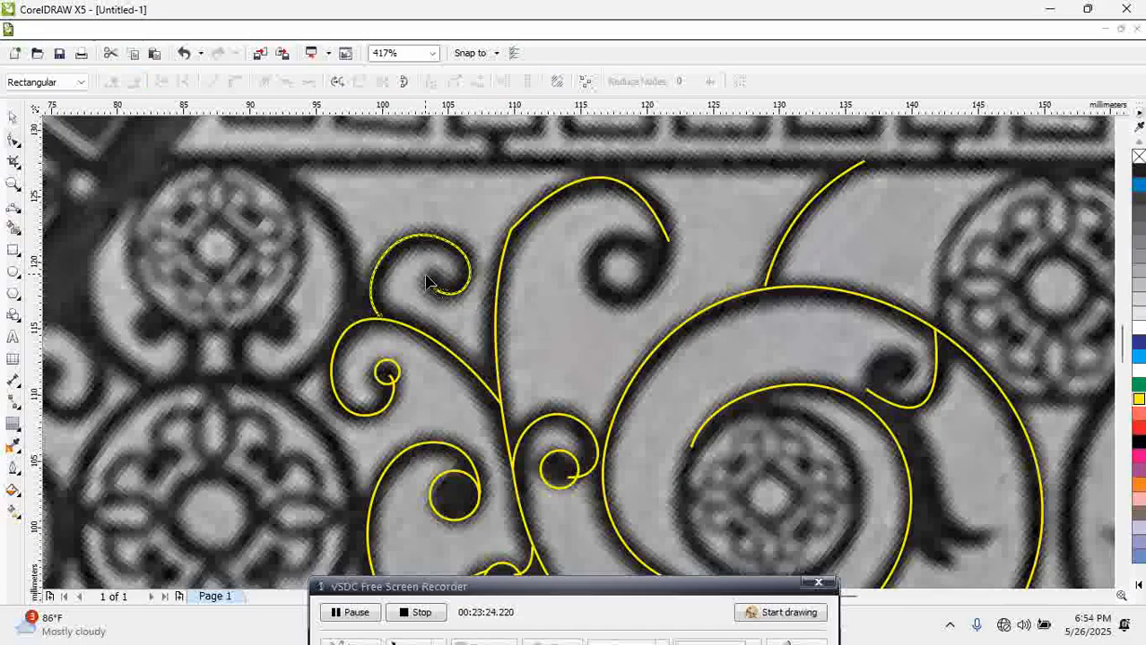
Draw a yellow-outlined circle about 1.7 by 1.8 mm on the upper left curl's ball and nudge the left middle curl's circle into alignment
{"action": "left_click", "coordinate": [13, 272]}
{"action": "left_click_drag", "start_coordinate": [426, 272], "coordinate": [450, 294]}
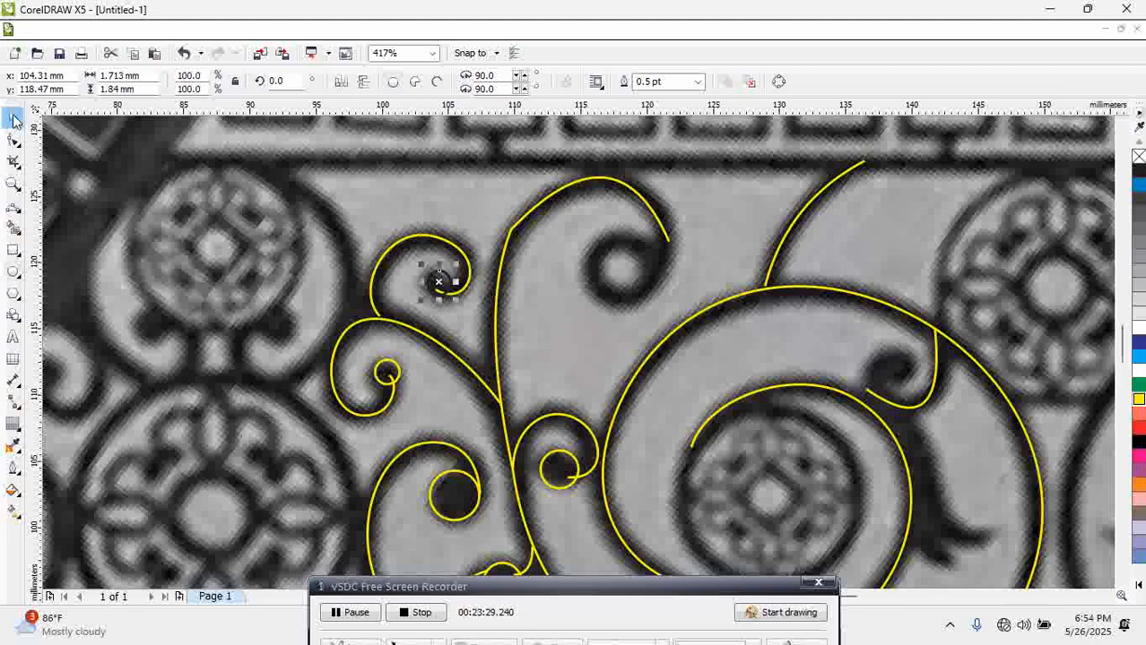
{"action": "right_click", "coordinate": [1136, 397]}
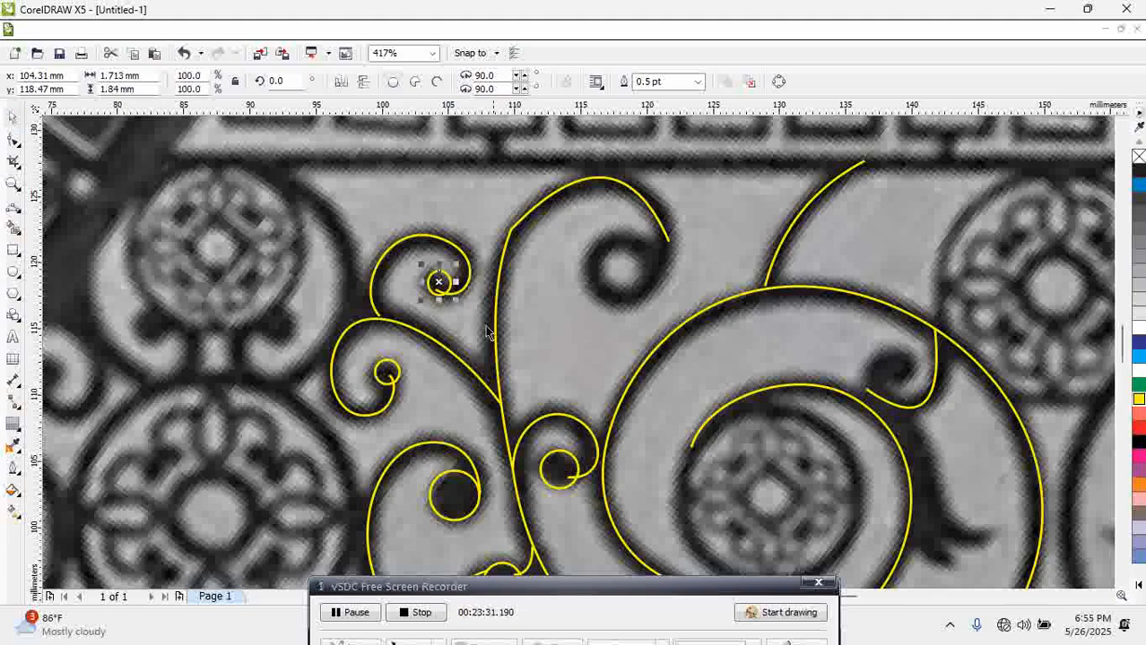
{"action": "left_click", "coordinate": [383, 377]}
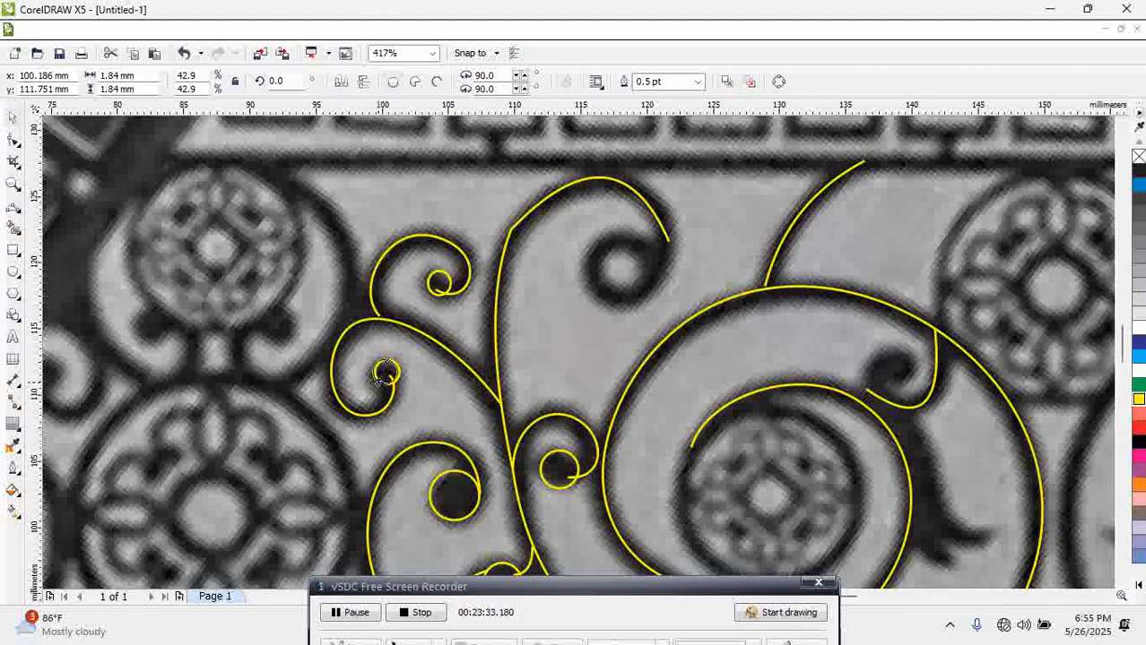
Select the tall central stem curve for node editing and pick its node where the left middle curl joins
{"action": "left_click", "coordinate": [496, 307]}
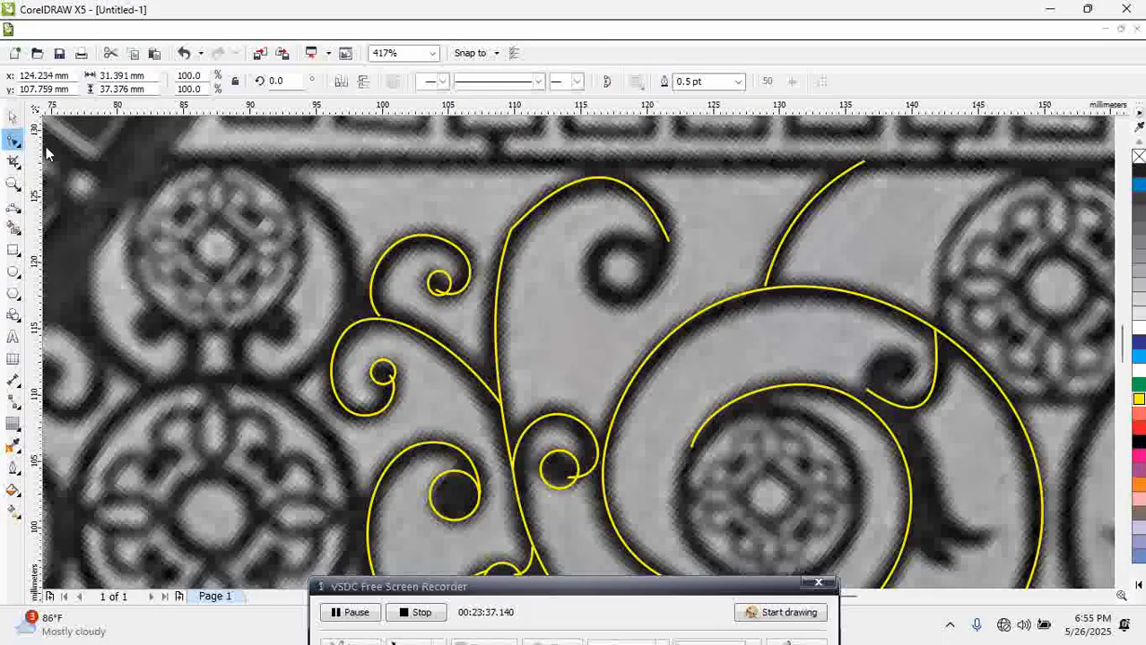
{"action": "left_click", "coordinate": [13, 140]}
{"action": "left_click", "coordinate": [502, 411]}
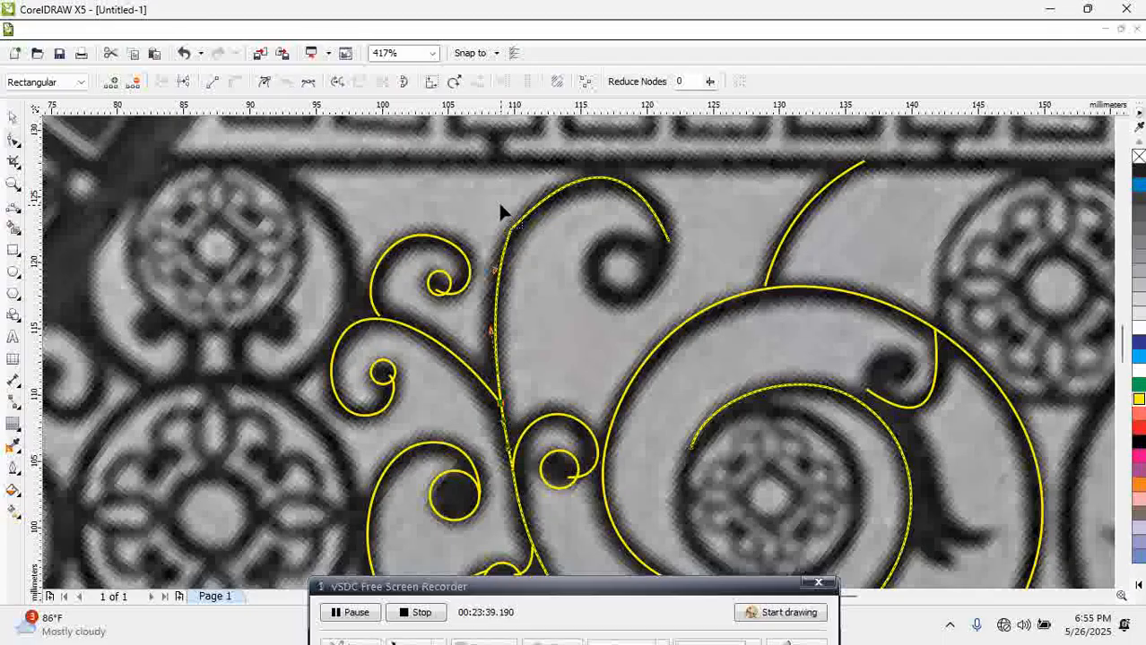
Reshape the tall curve's upper loop by moving its handles and extending its end node down to the dark ring
{"action": "left_click", "coordinate": [596, 332]}
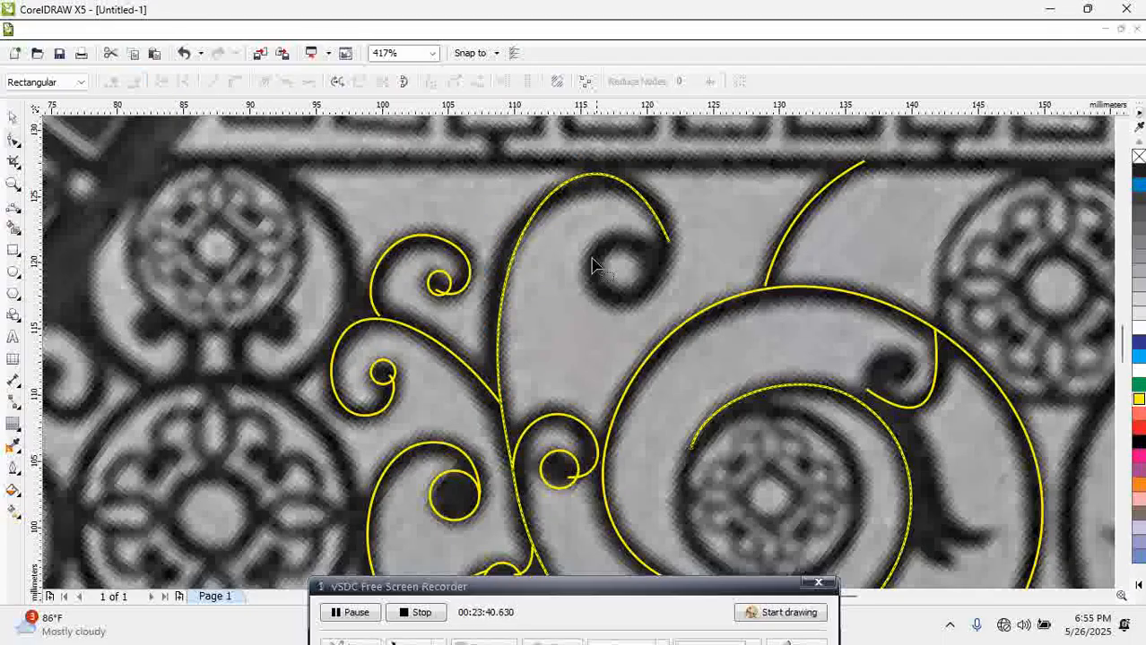
{"action": "left_click", "coordinate": [519, 239]}
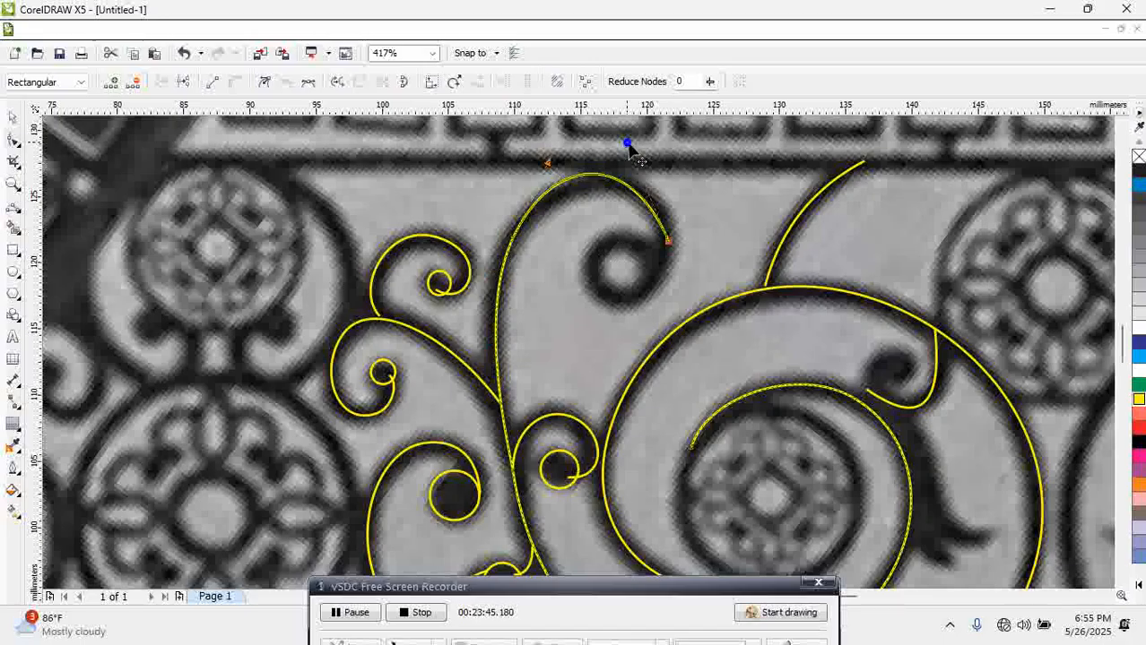
{"action": "mouse_move", "coordinate": [632, 145]}
{"action": "left_mouse_down"}
{"action": "mouse_move", "coordinate": [667, 160]}
{"action": "mouse_move", "coordinate": [652, 148]}
{"action": "left_mouse_up"}
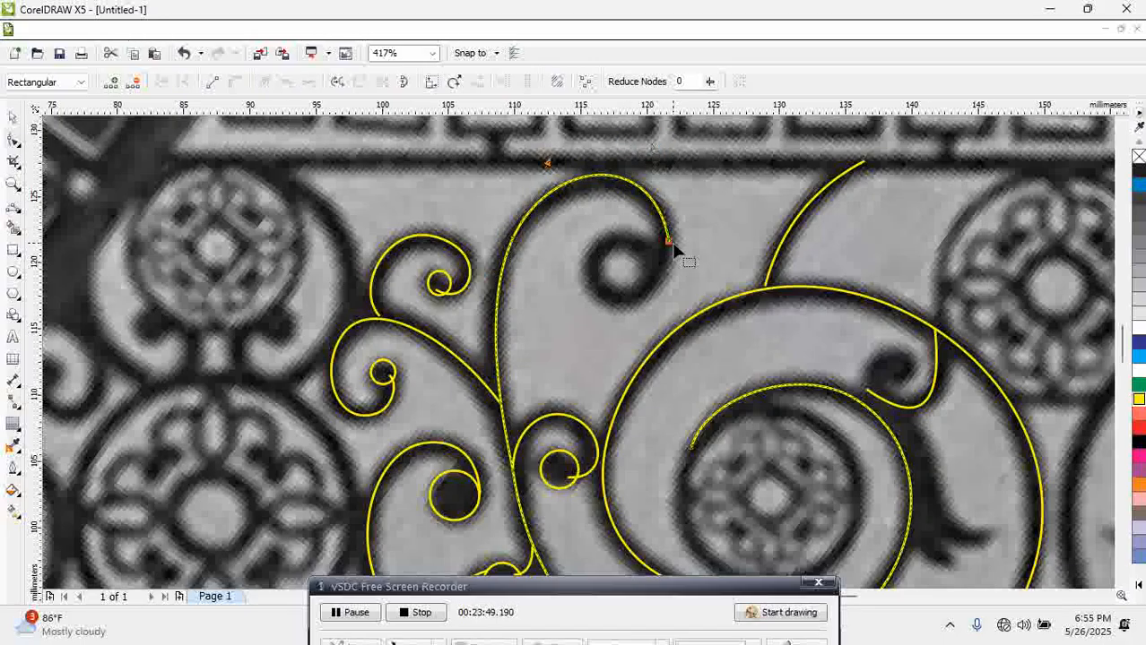
{"action": "left_click_drag", "start_coordinate": [668, 241], "coordinate": [664, 269]}
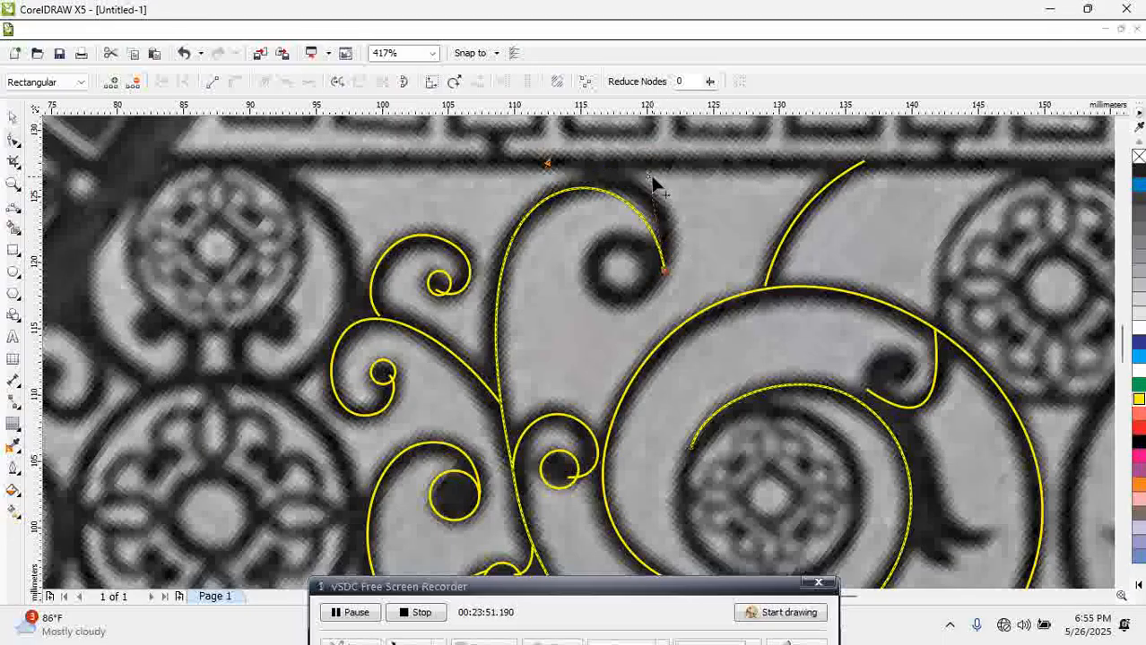
{"action": "left_click_drag", "start_coordinate": [648, 176], "coordinate": [672, 143]}
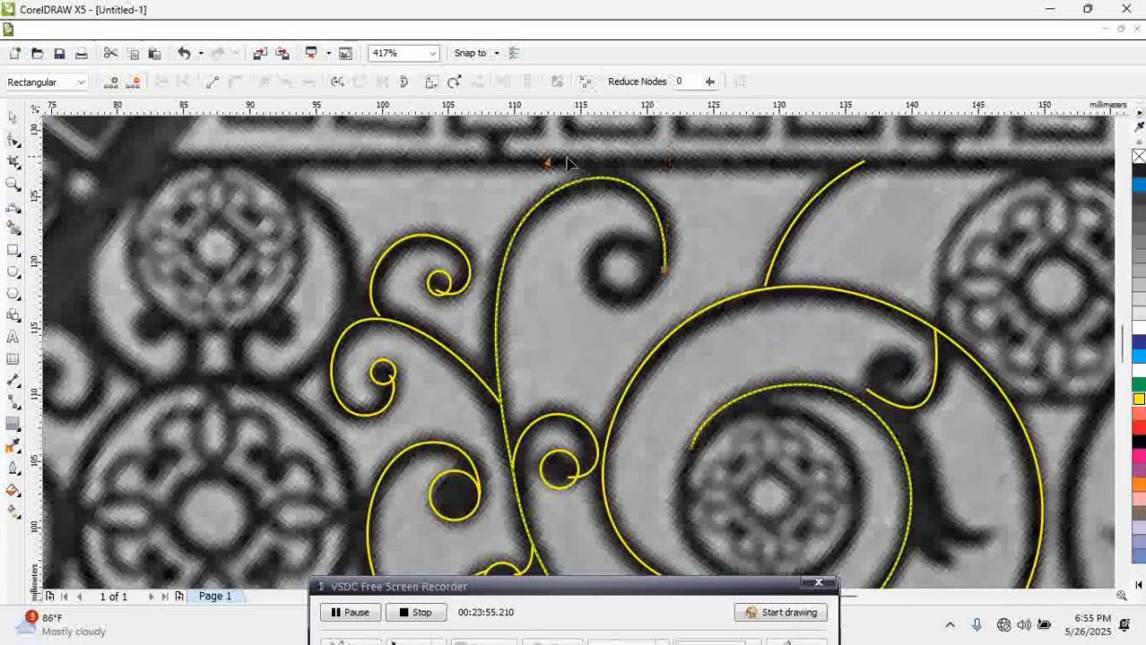
{"action": "left_click_drag", "start_coordinate": [550, 164], "coordinate": [541, 157]}
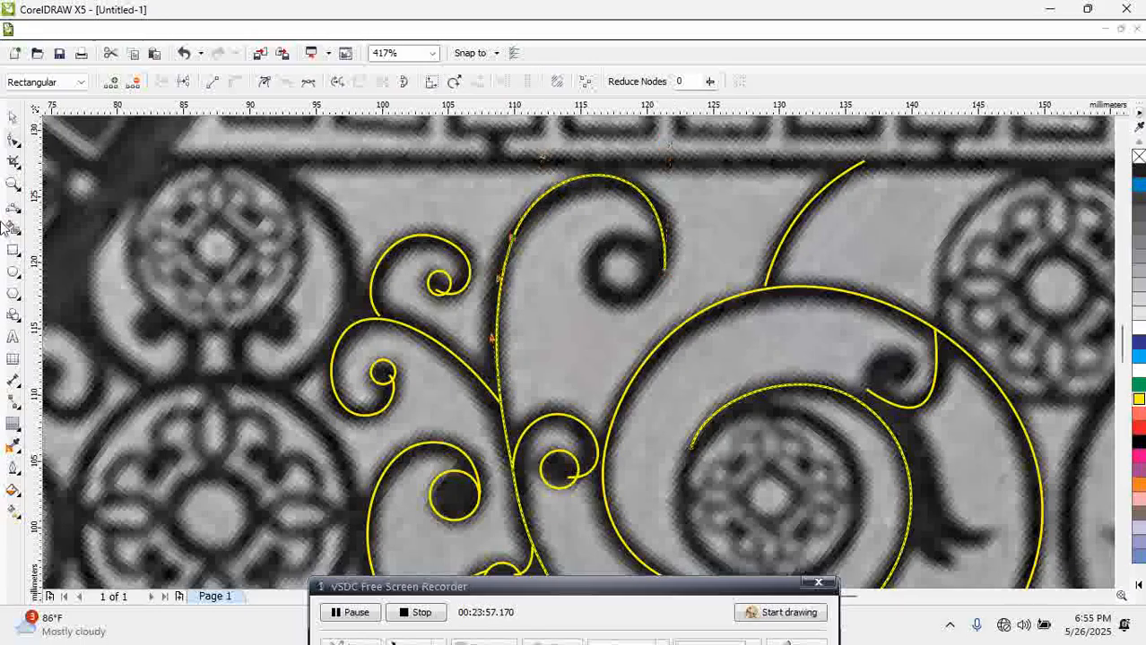
{"action": "left_click", "coordinate": [20, 272]}
{"action": "left_click_drag", "start_coordinate": [598, 240], "coordinate": [660, 305]}
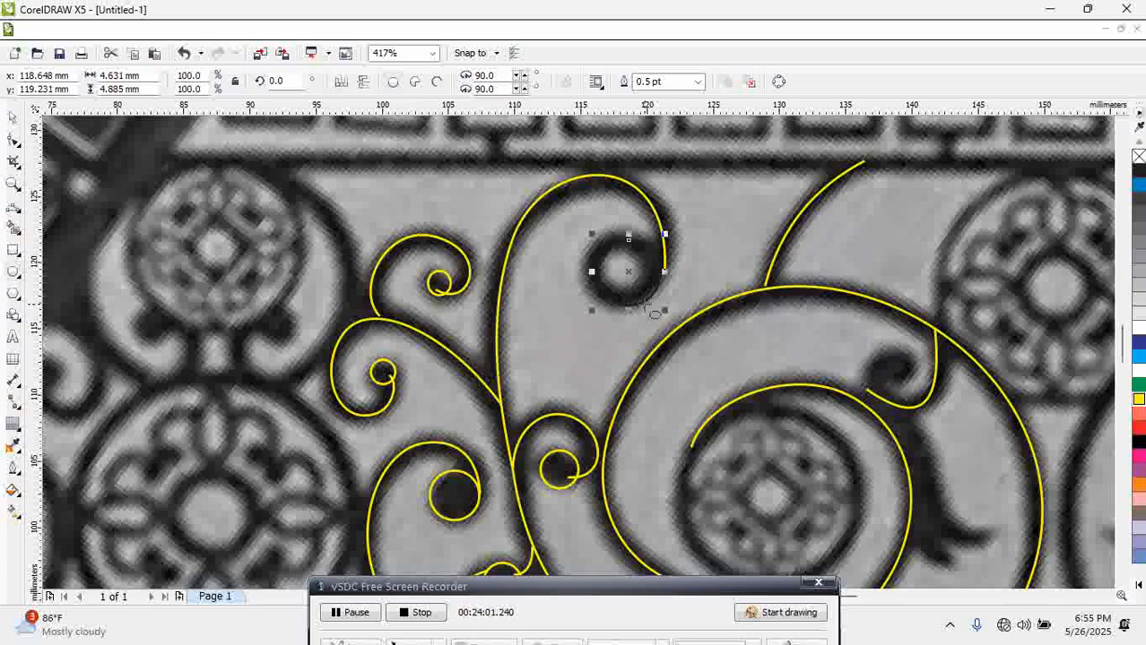
{"action": "key", "text": "Delete"}
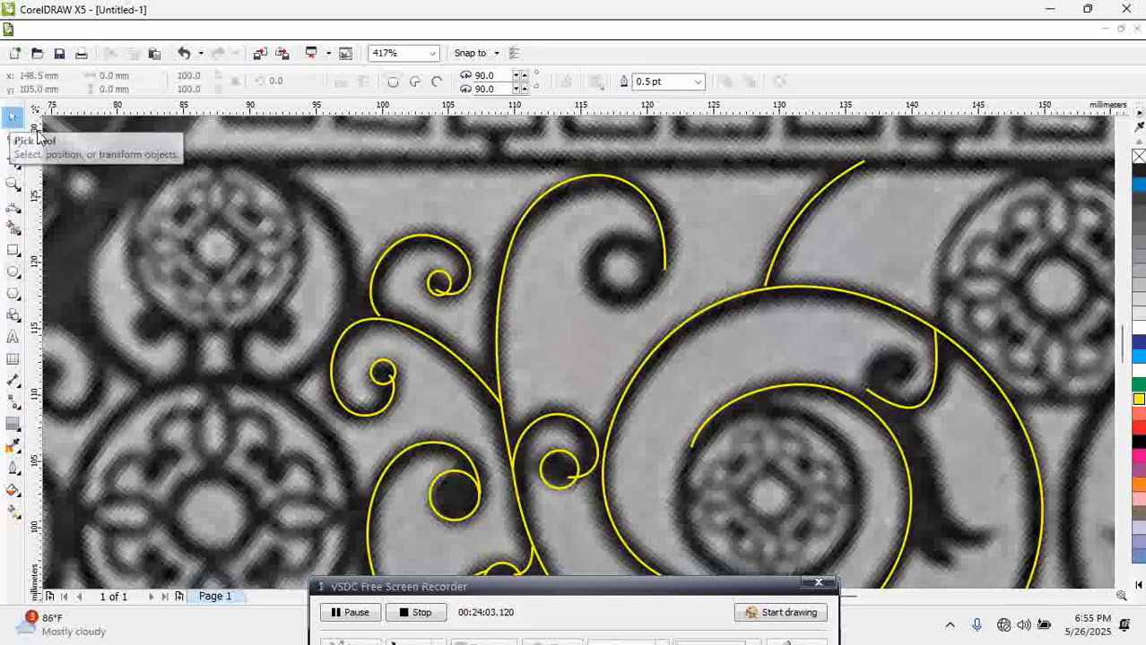
Copy the traced circle of the small curl beside the big spiral onto the tall curve's ring, scaled to about 5.14 mm
{"action": "left_click", "coordinate": [12, 116]}
{"action": "left_click", "coordinate": [550, 474]}
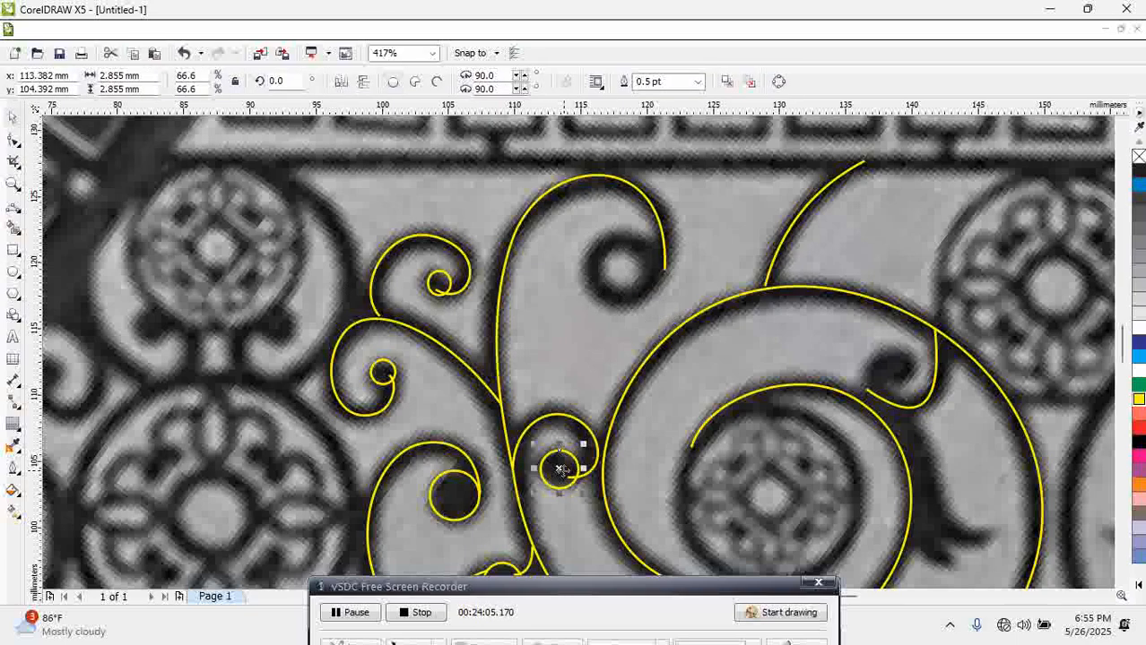
{"action": "left_click_drag", "start_coordinate": [560, 468], "coordinate": [669, 309]}
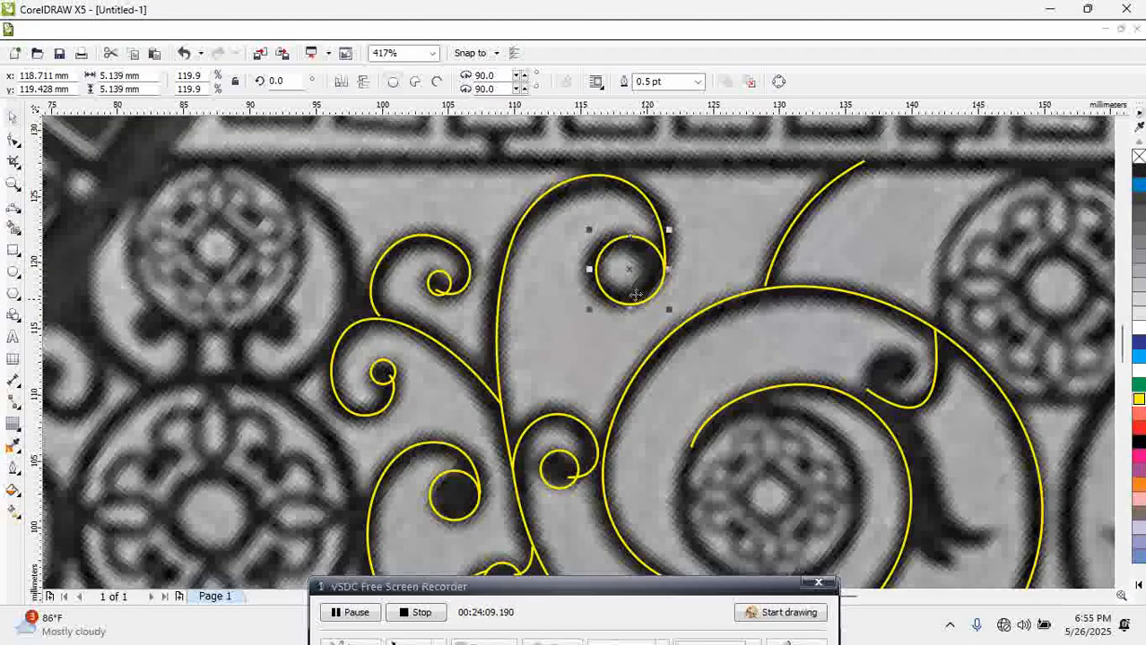
{"action": "left_click_drag", "start_coordinate": [628, 275], "coordinate": [624, 269]}
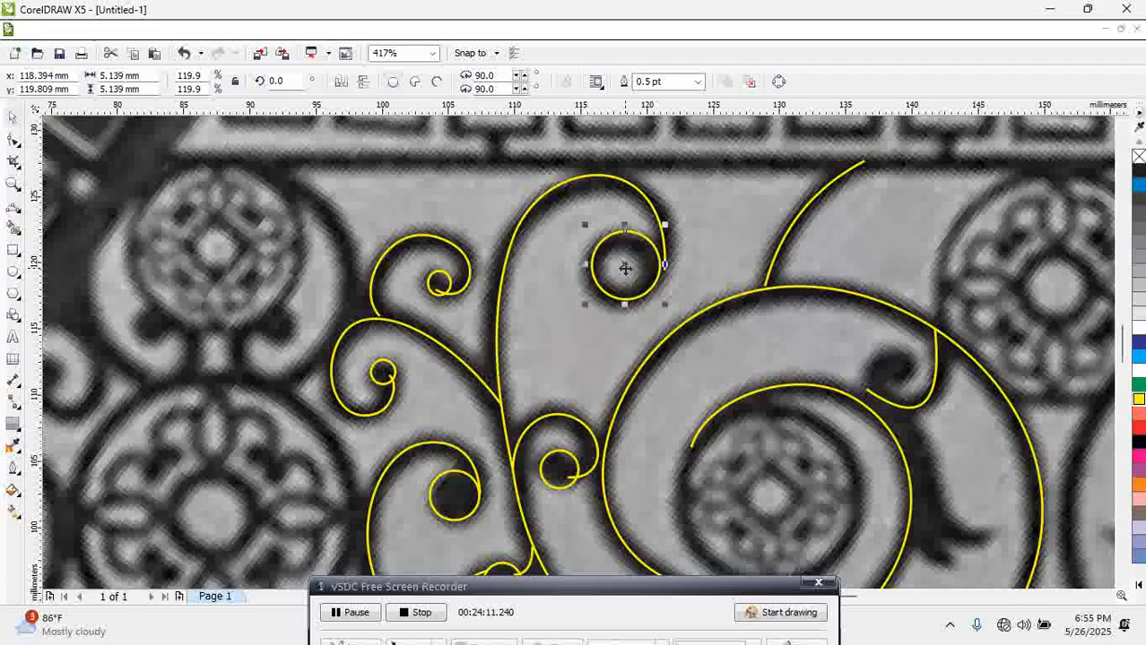
Add nodes to the tall scroll curve on its left stem and at its apex
{"action": "key", "text": "F2"}
{"action": "left_click_drag", "start_coordinate": [508, 154], "coordinate": [793, 415]}
{"action": "left_click", "coordinate": [311, 305]}
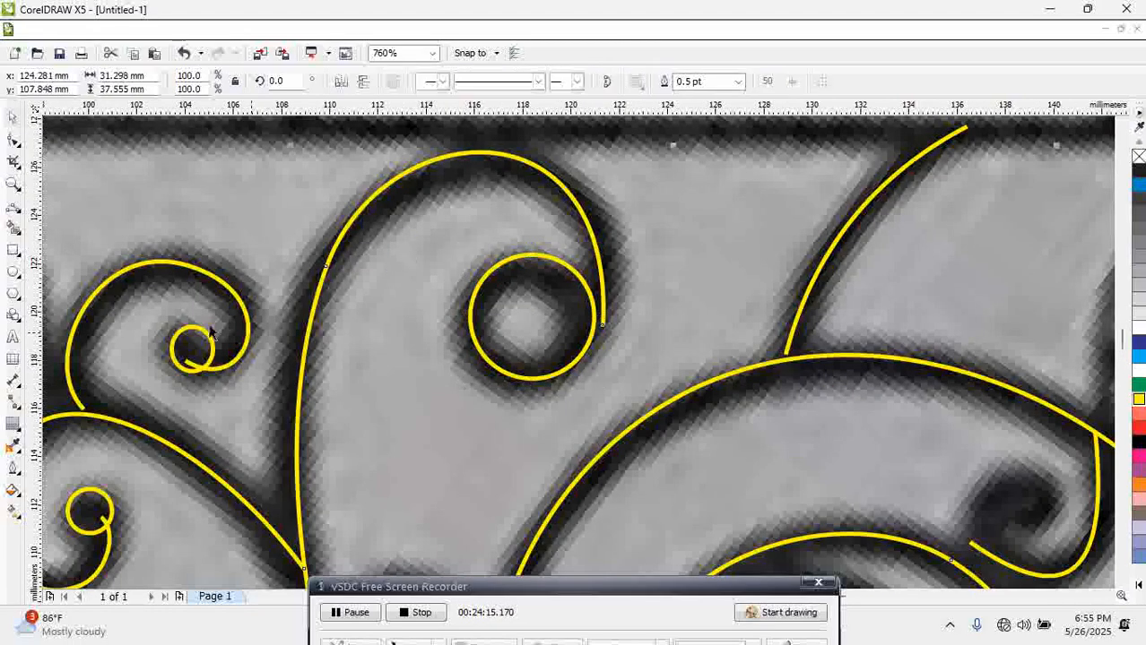
{"action": "left_click", "coordinate": [14, 140]}
{"action": "left_click", "coordinate": [298, 420]}
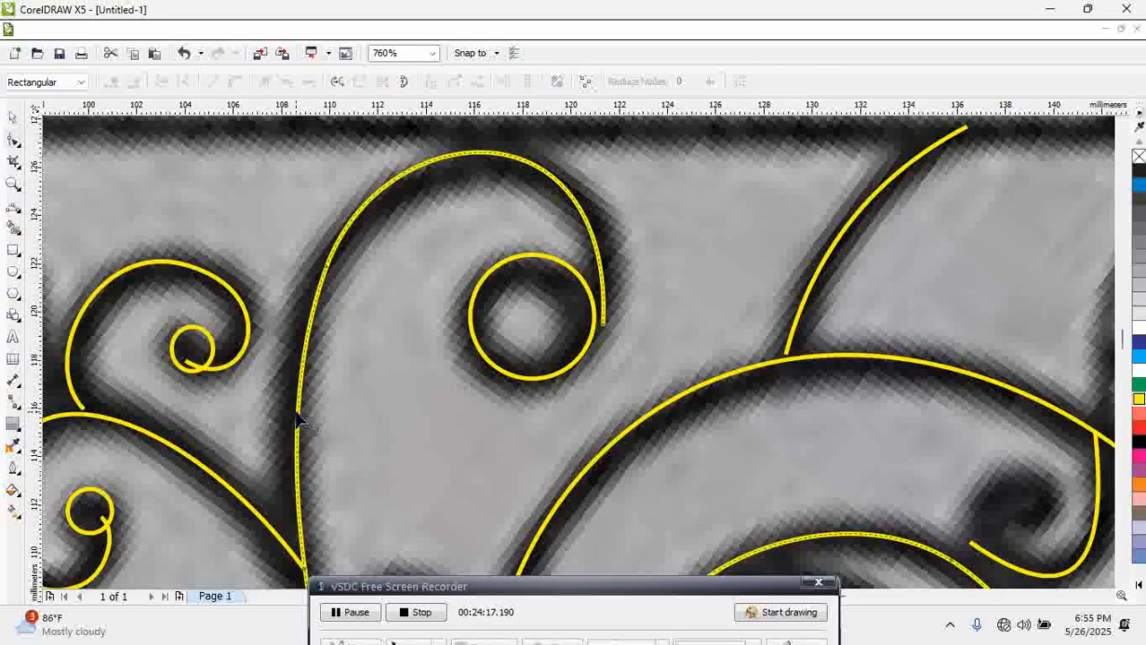
{"action": "left_click", "coordinate": [299, 419]}
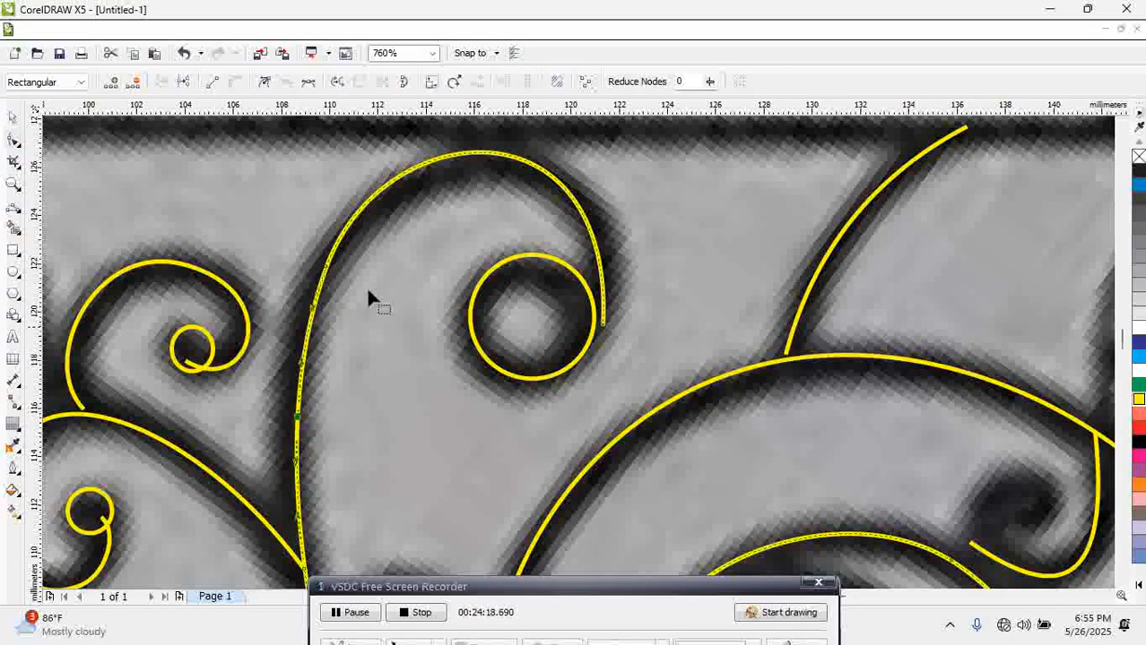
{"action": "left_click", "coordinate": [466, 162]}
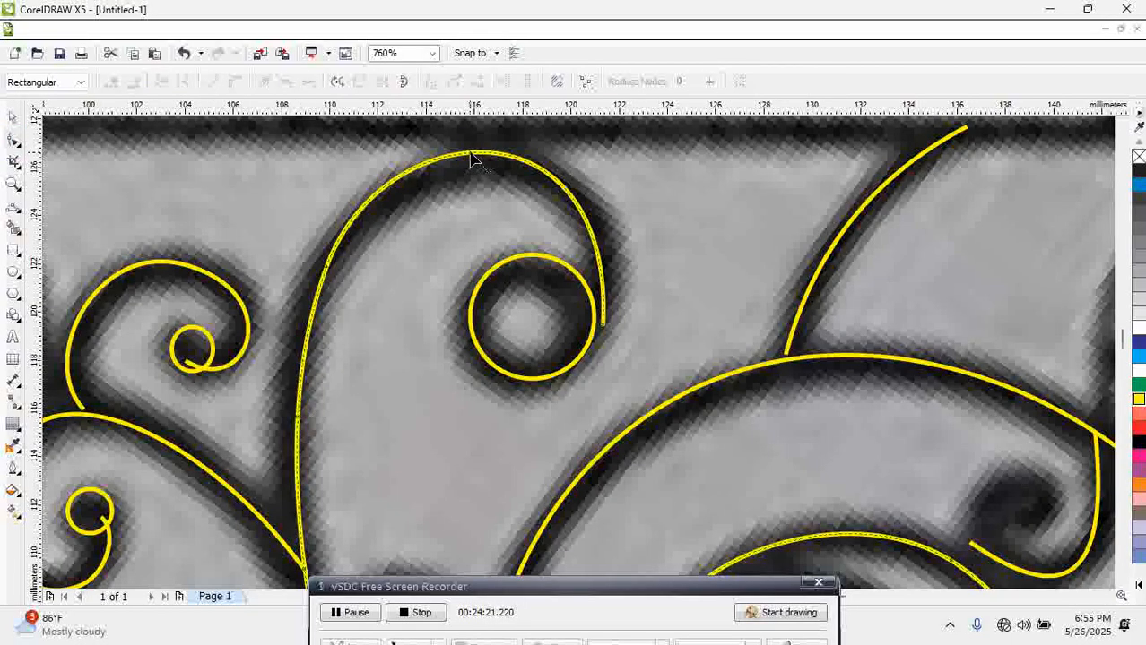
{"action": "left_click", "coordinate": [475, 159]}
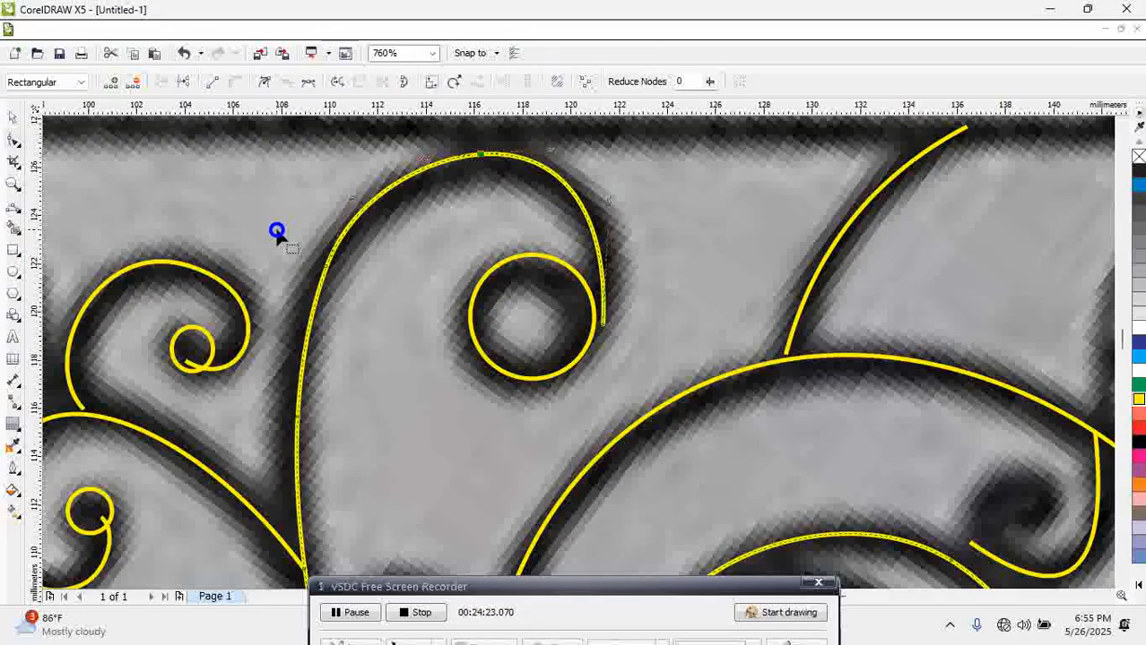
{"action": "left_click", "coordinate": [384, 338]}
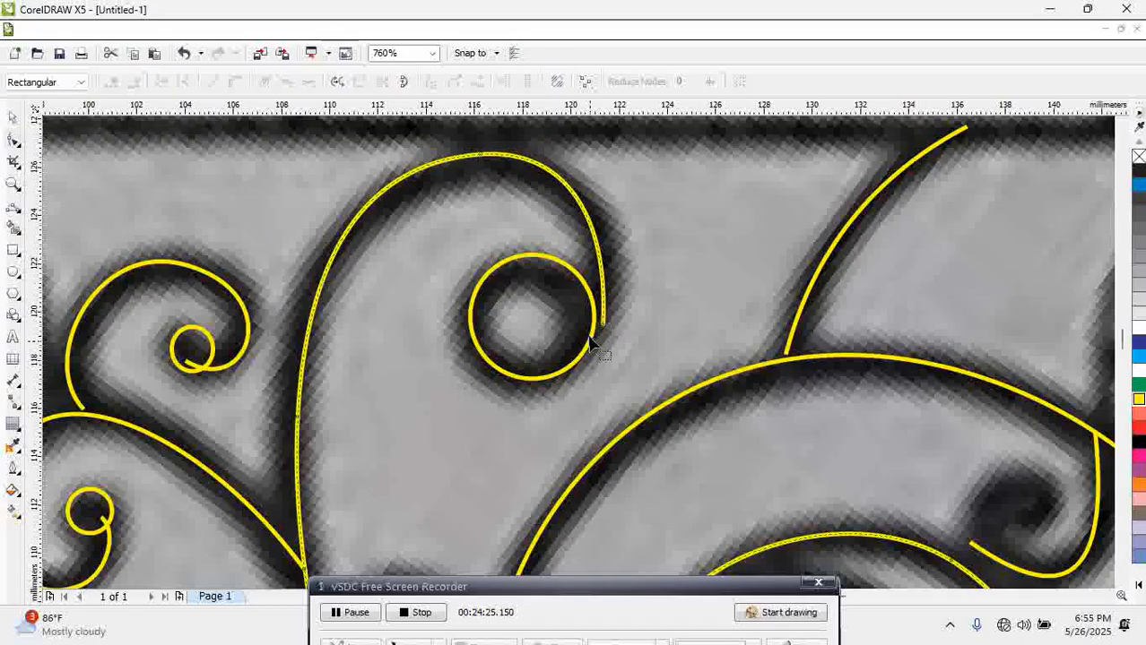
Bend the tall curve's end segment outward and move its end node onto the right edge of the circle
{"action": "left_click_drag", "start_coordinate": [572, 313], "coordinate": [621, 341]}
{"action": "left_click_drag", "start_coordinate": [606, 199], "coordinate": [636, 218]}
{"action": "left_click_drag", "start_coordinate": [604, 335], "coordinate": [595, 324]}
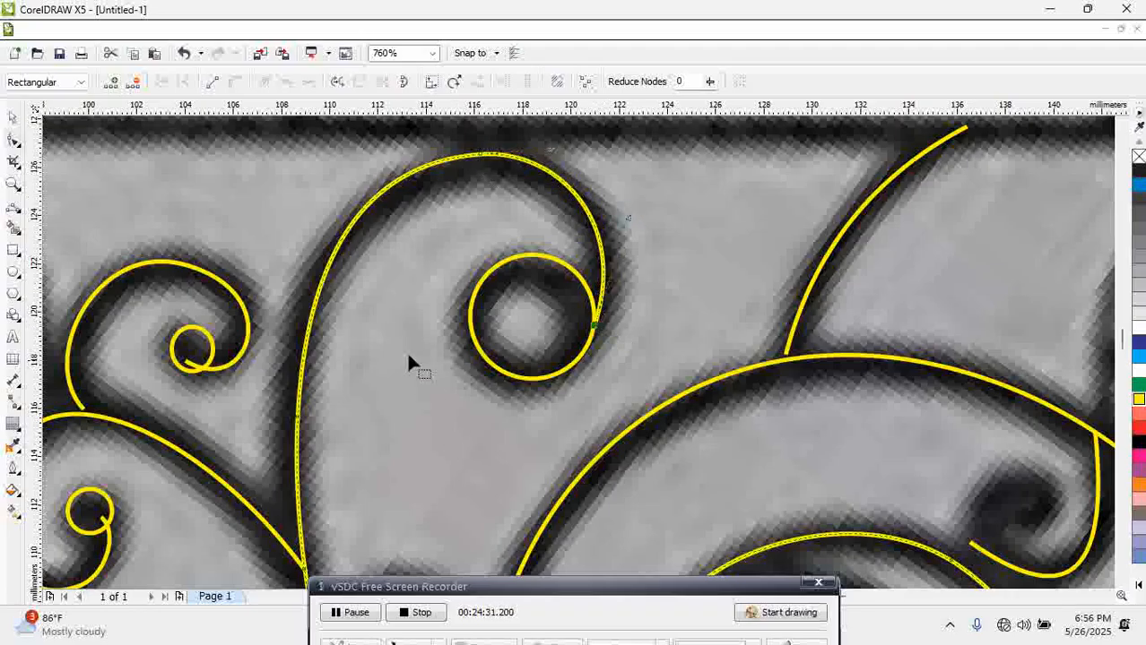
Bulge the small hook curve at the big spiral's upper right outward to follow the dark scroll
{"action": "scroll", "coordinate": [434, 410], "scroll_direction": "down", "scroll_amount": 4}
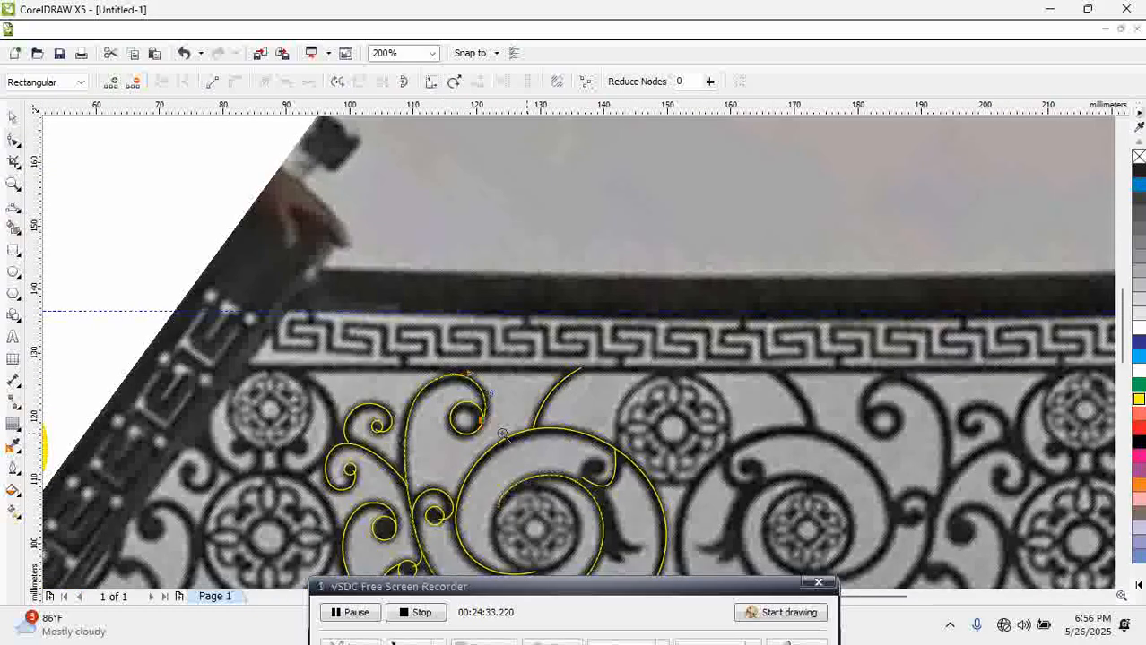
{"action": "scroll", "coordinate": [654, 536], "scroll_direction": "up", "scroll_amount": 2}
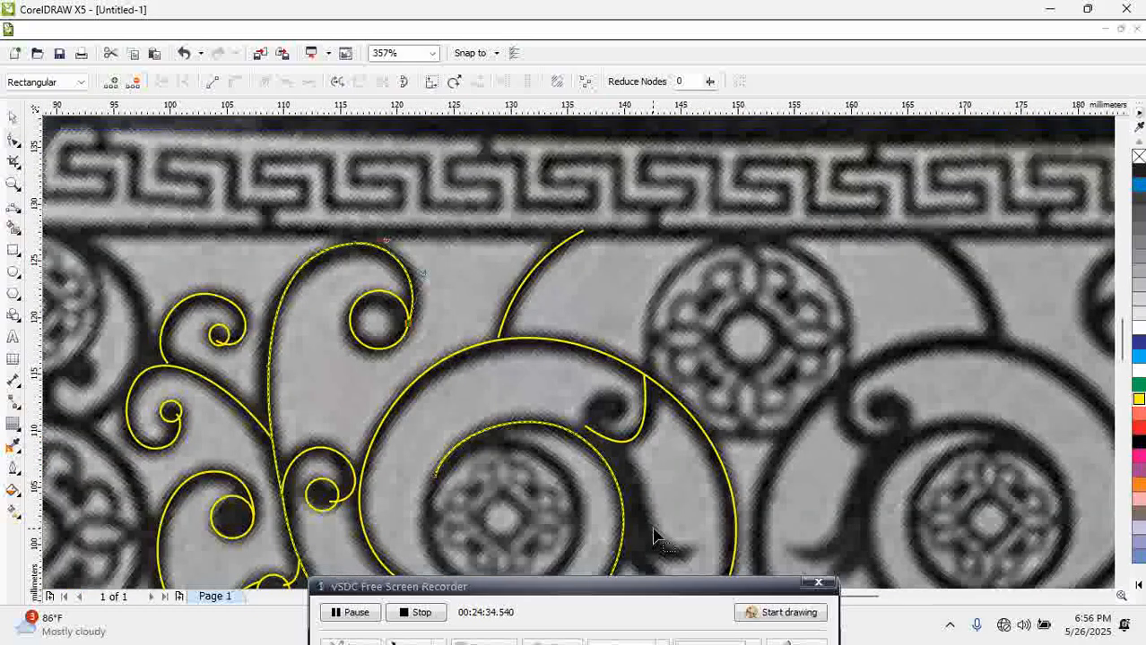
{"action": "left_click", "coordinate": [591, 437]}
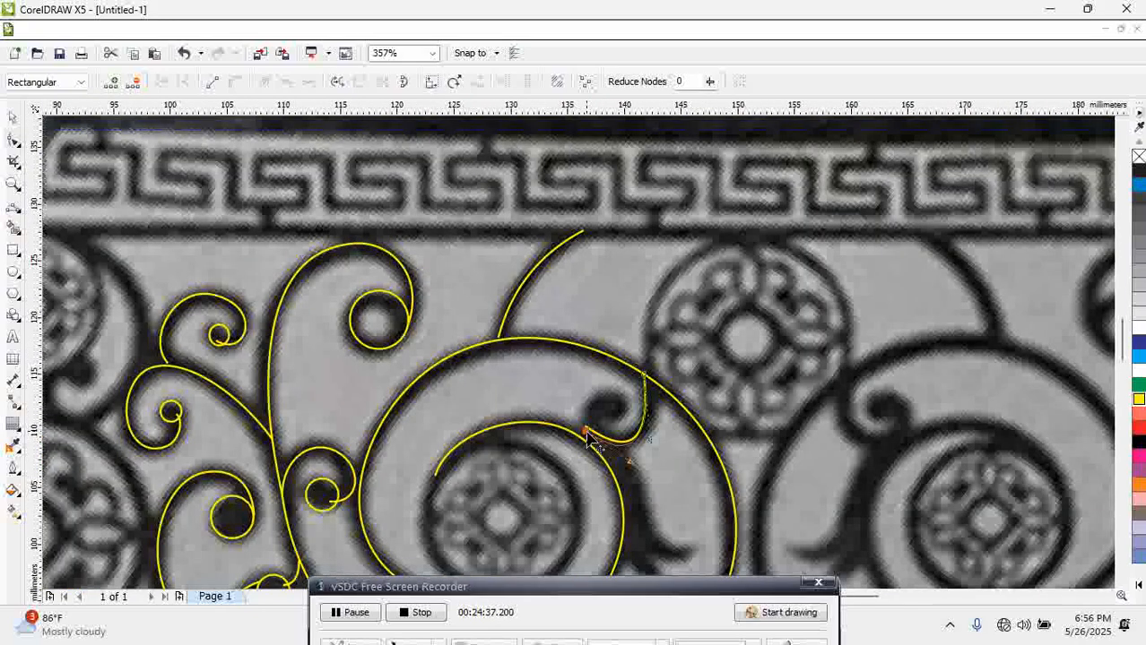
{"action": "left_click_drag", "start_coordinate": [649, 441], "coordinate": [674, 425]}
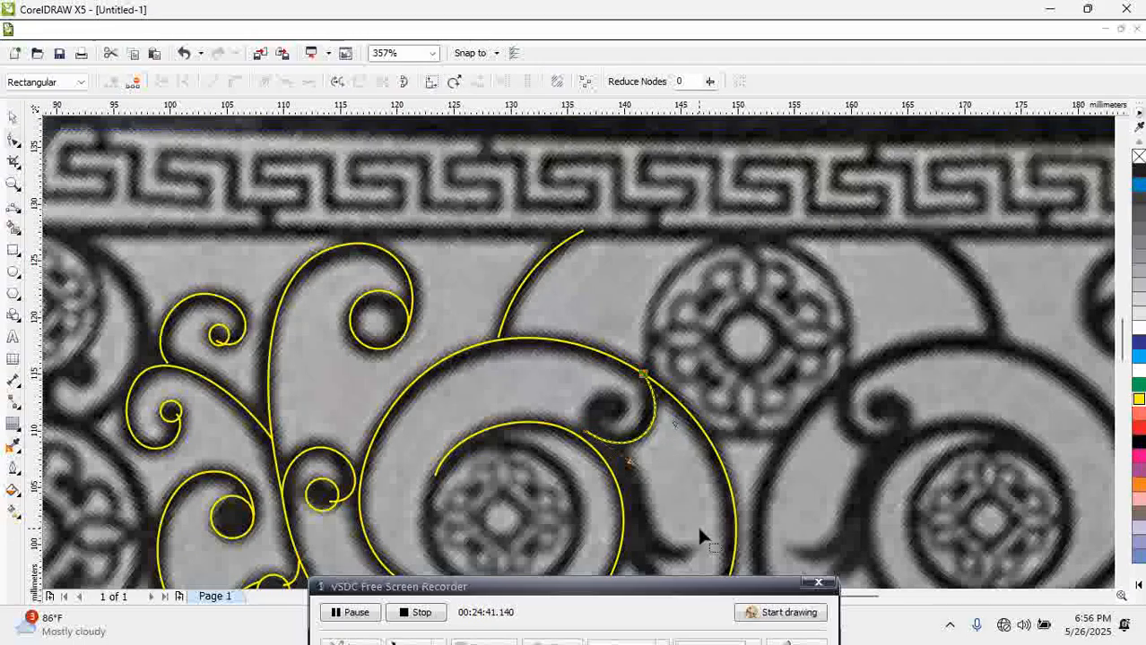
Draw a circle about 2.03 mm wide inside the small hook, outline it yellow and centre it on the dark curl
{"action": "scroll", "coordinate": [681, 493], "scroll_direction": "up", "scroll_amount": 1}
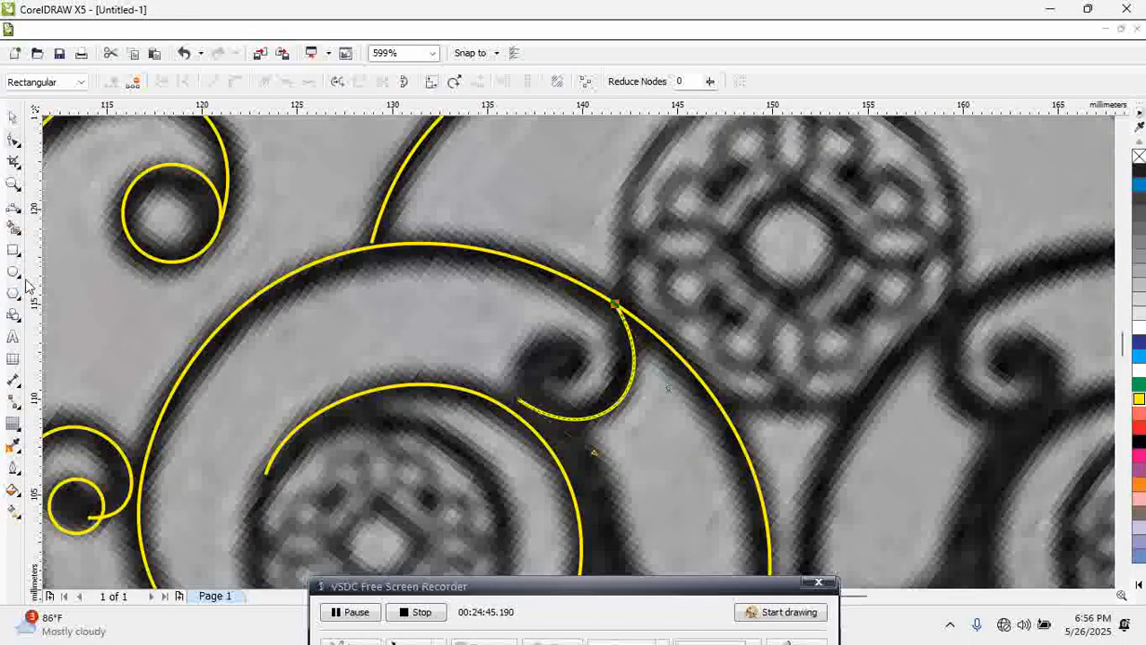
{"action": "key", "text": "space"}
{"action": "left_click_drag", "start_coordinate": [556, 361], "coordinate": [576, 366]}
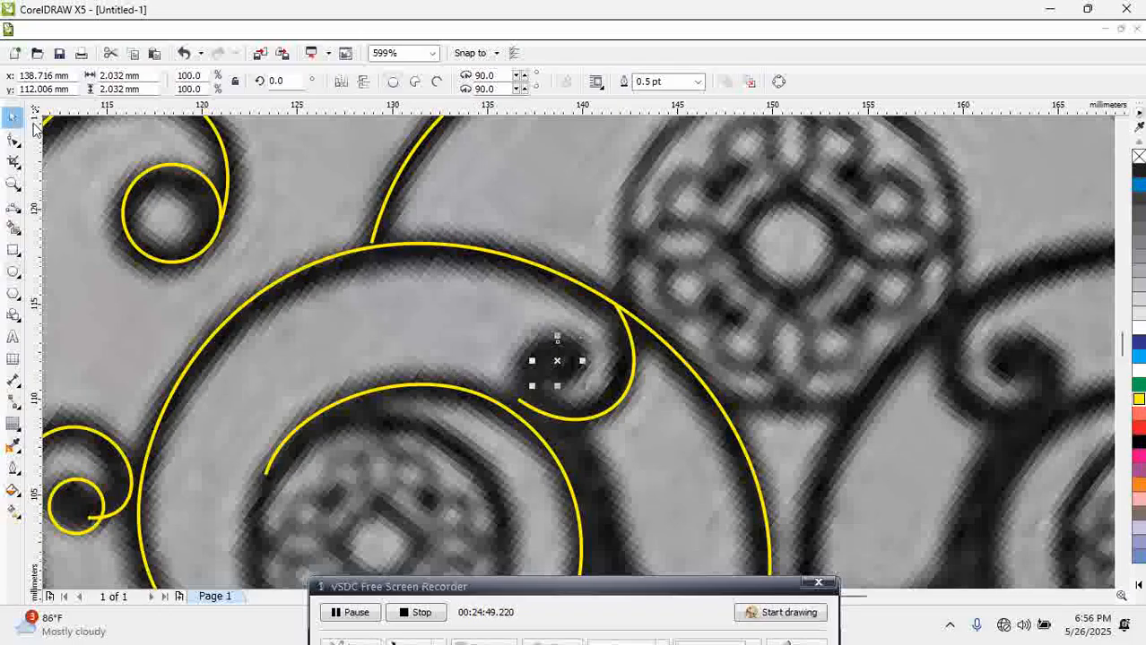
{"action": "right_click", "coordinate": [1139, 400]}
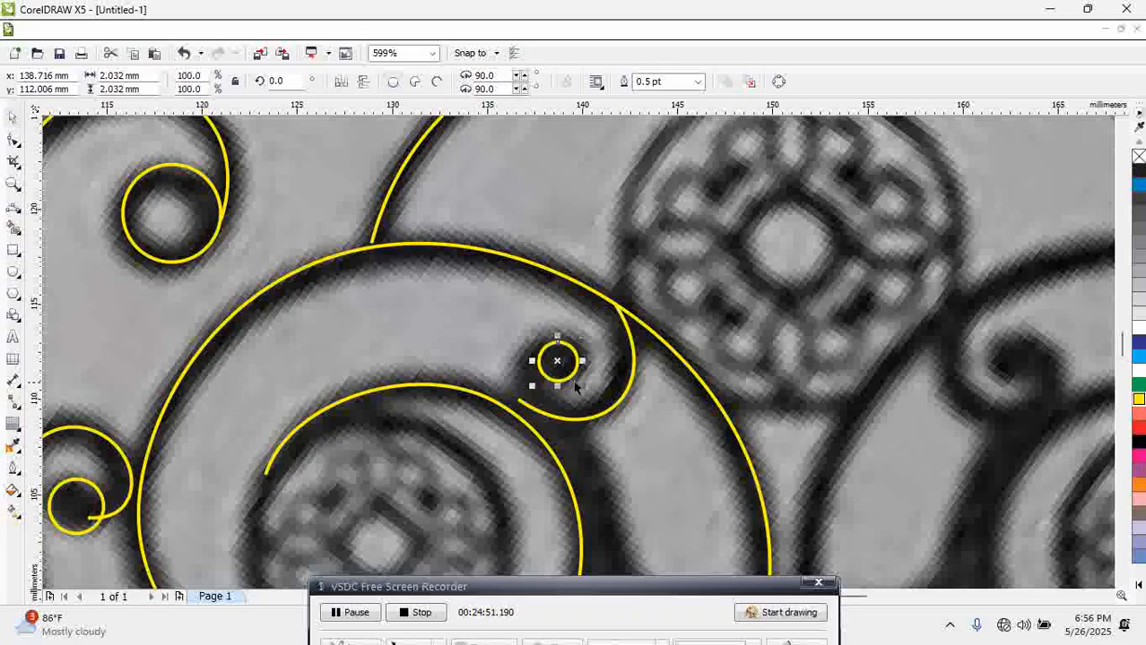
{"action": "left_click_drag", "start_coordinate": [560, 363], "coordinate": [567, 362]}
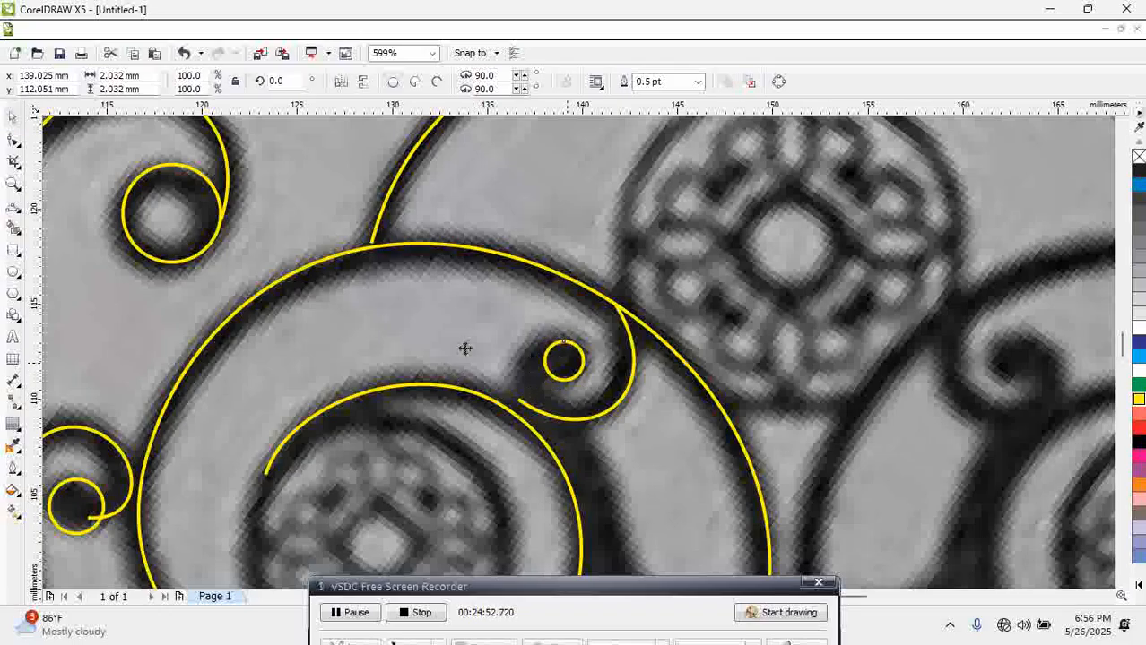
Draw a yellow 3-point curve about 3.3 mm high linking the small circle to the hook's end, adjusting its upper end onto the circle
{"action": "left_click", "coordinate": [14, 207]}
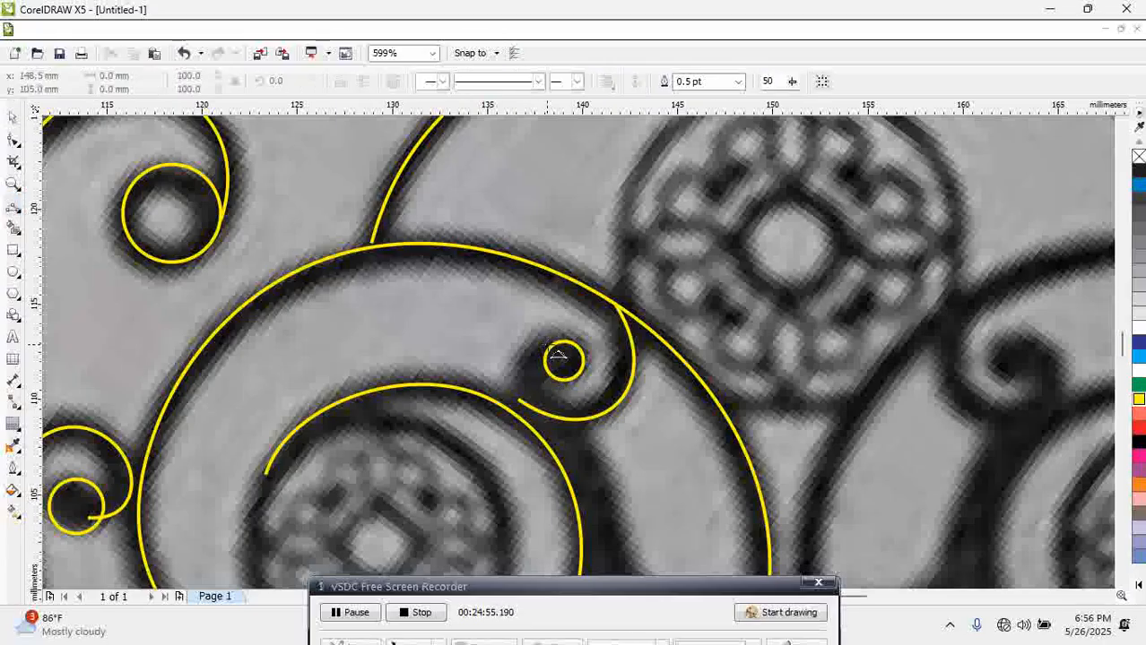
{"action": "left_click_drag", "start_coordinate": [548, 344], "coordinate": [533, 406]}
{"action": "left_click", "coordinate": [534, 377]}
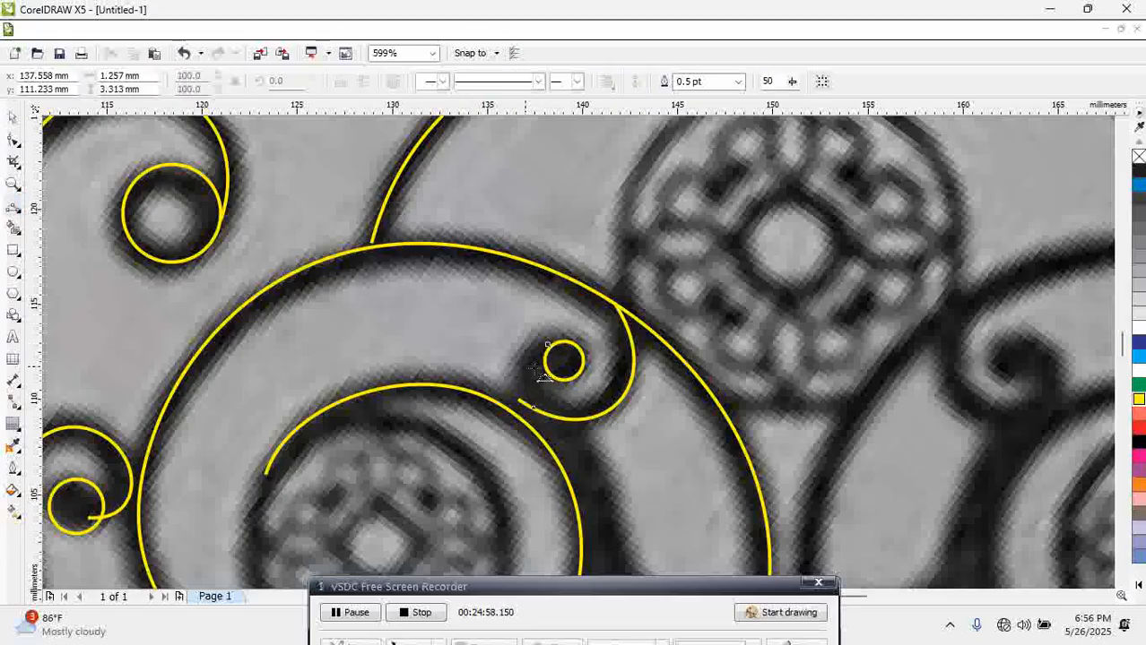
{"action": "right_click", "coordinate": [1139, 401]}
{"action": "left_click", "coordinate": [13, 141]}
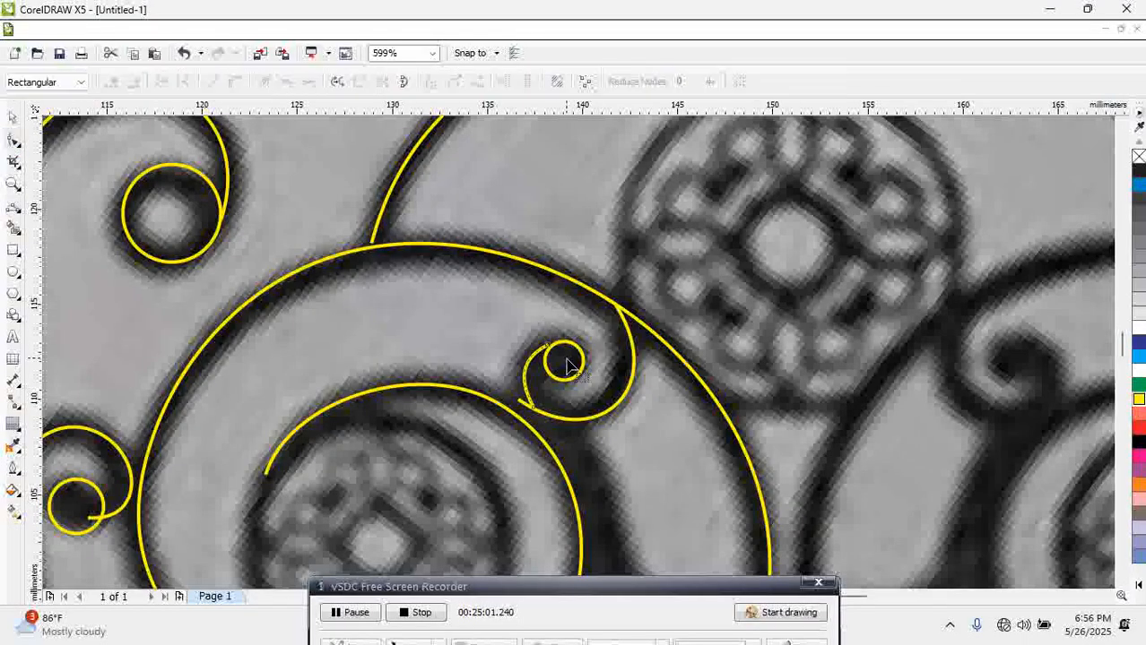
{"action": "left_click_drag", "start_coordinate": [558, 349], "coordinate": [517, 386]}
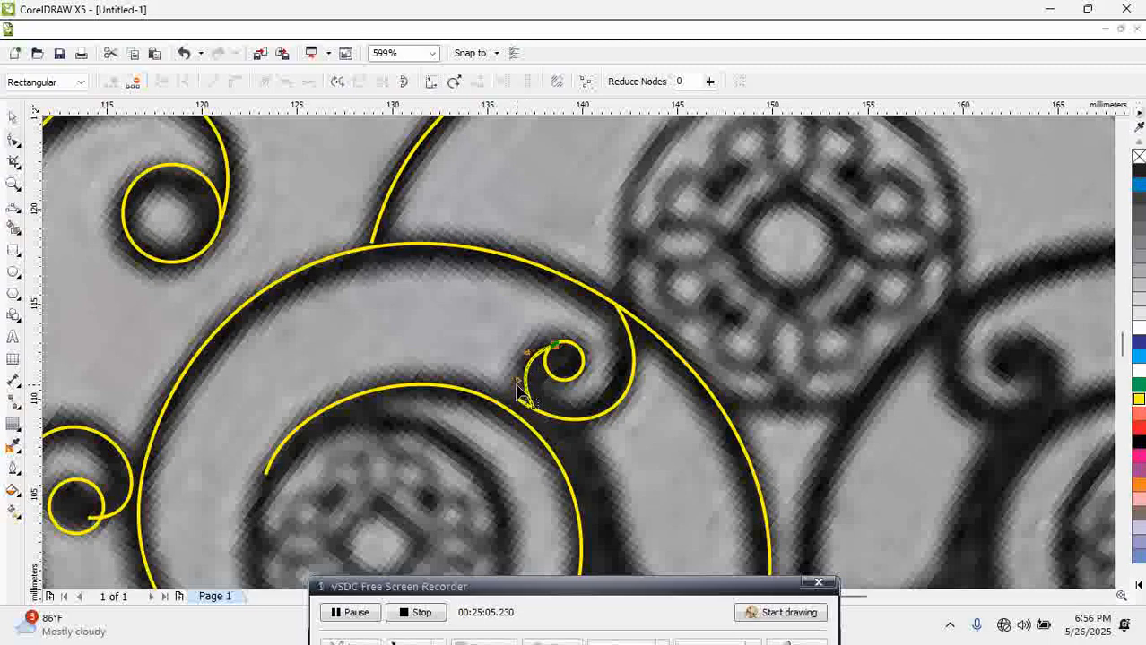
Trace the dark forked leaf beside the inner spiral with 3-point curves, starting with an upper edge about 6.1 mm wide and 7.4 mm high
{"action": "scroll", "coordinate": [583, 421], "scroll_direction": "down", "scroll_amount": 4}
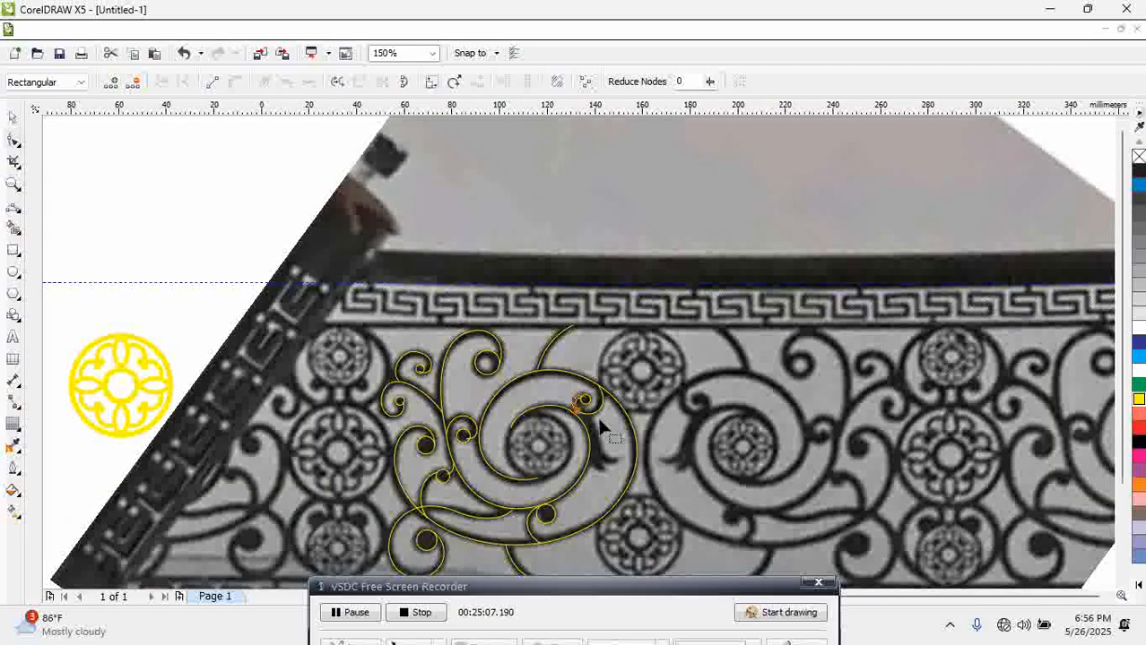
{"action": "scroll", "coordinate": [567, 435], "scroll_direction": "up", "scroll_amount": 1}
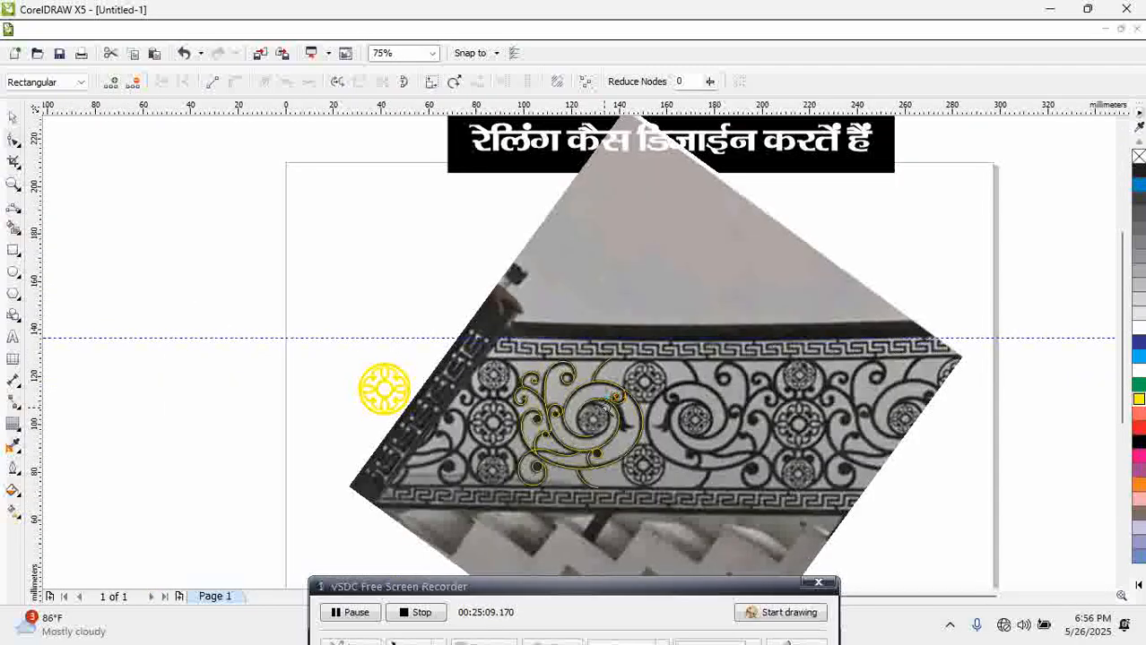
{"action": "scroll", "coordinate": [664, 439], "scroll_direction": "up", "scroll_amount": 2}
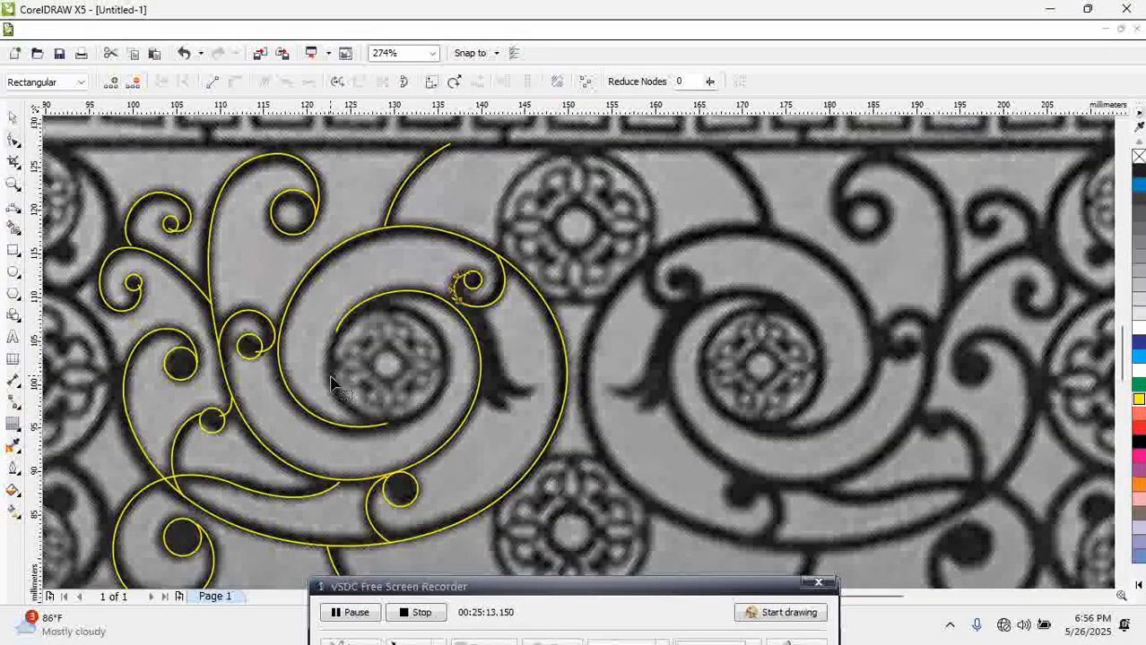
{"action": "left_click", "coordinate": [528, 381]}
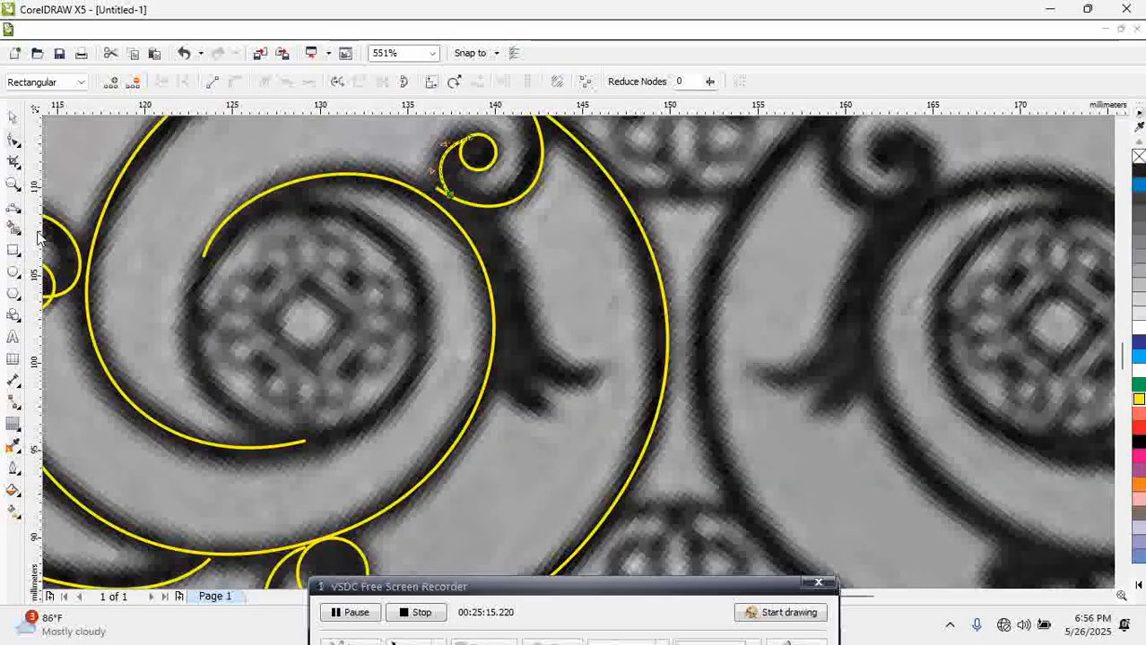
{"action": "left_click", "coordinate": [13, 208]}
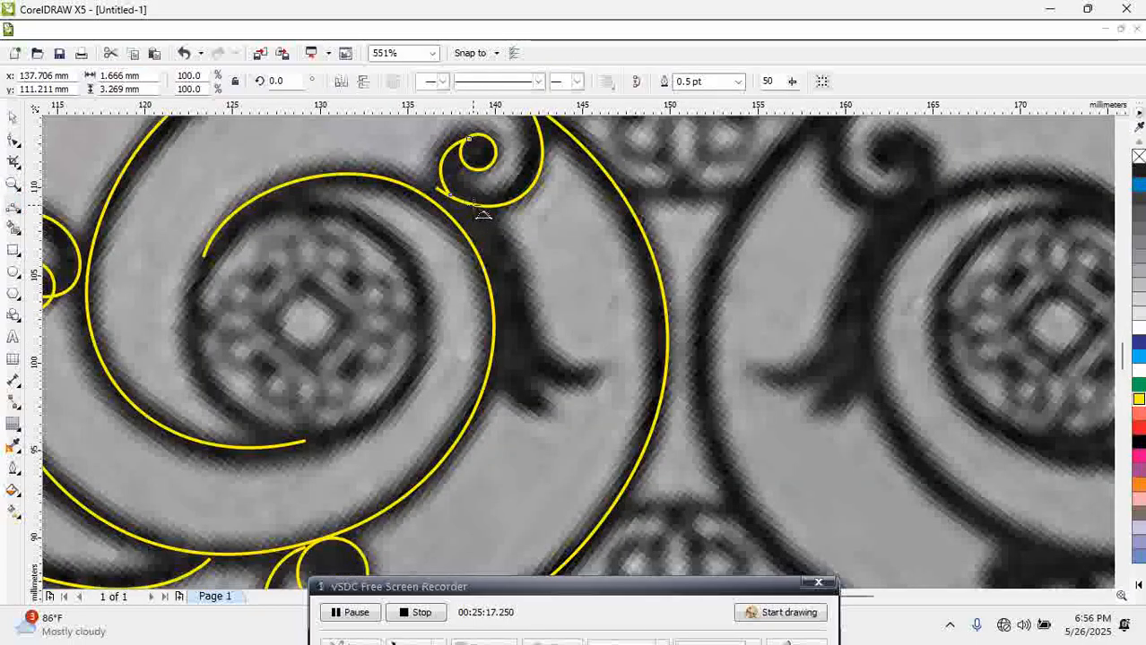
{"action": "left_click", "coordinate": [424, 183]}
{"action": "mouse_move", "coordinate": [534, 318]}
{"action": "left_mouse_down"}
{"action": "mouse_move", "coordinate": [509, 256]}
{"action": "mouse_move", "coordinate": [524, 269]}
{"action": "mouse_move", "coordinate": [529, 308]}
{"action": "left_mouse_up"}
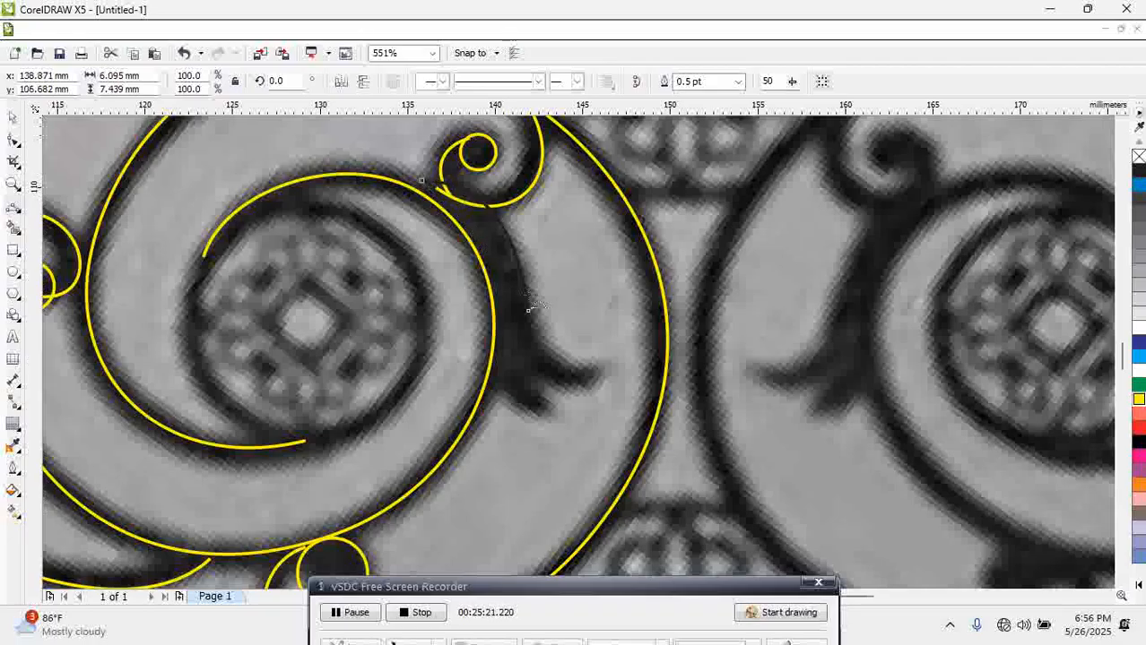
{"action": "mouse_move", "coordinate": [583, 369]}
{"action": "left_mouse_down"}
{"action": "mouse_move", "coordinate": [552, 361]}
{"action": "mouse_move", "coordinate": [603, 377]}
{"action": "mouse_move", "coordinate": [535, 368]}
{"action": "mouse_move", "coordinate": [558, 415]}
{"action": "mouse_move", "coordinate": [493, 368]}
{"action": "left_mouse_up"}
{"action": "left_click", "coordinate": [580, 382]}
{"action": "left_click", "coordinate": [525, 386]}
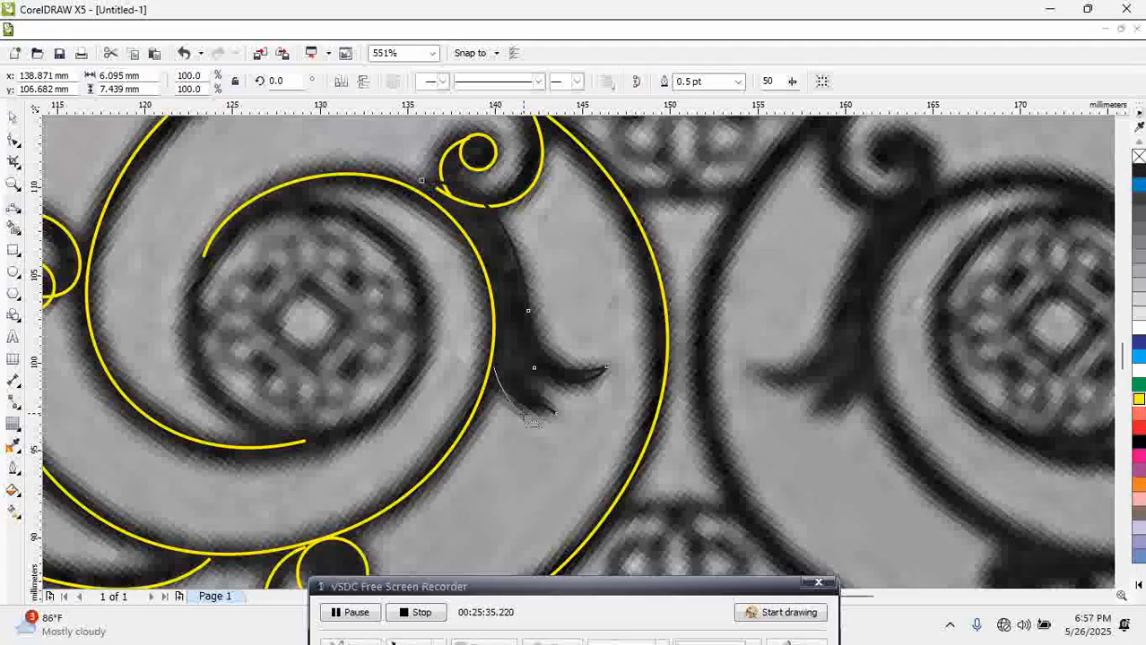
{"action": "left_click", "coordinate": [364, 619]}
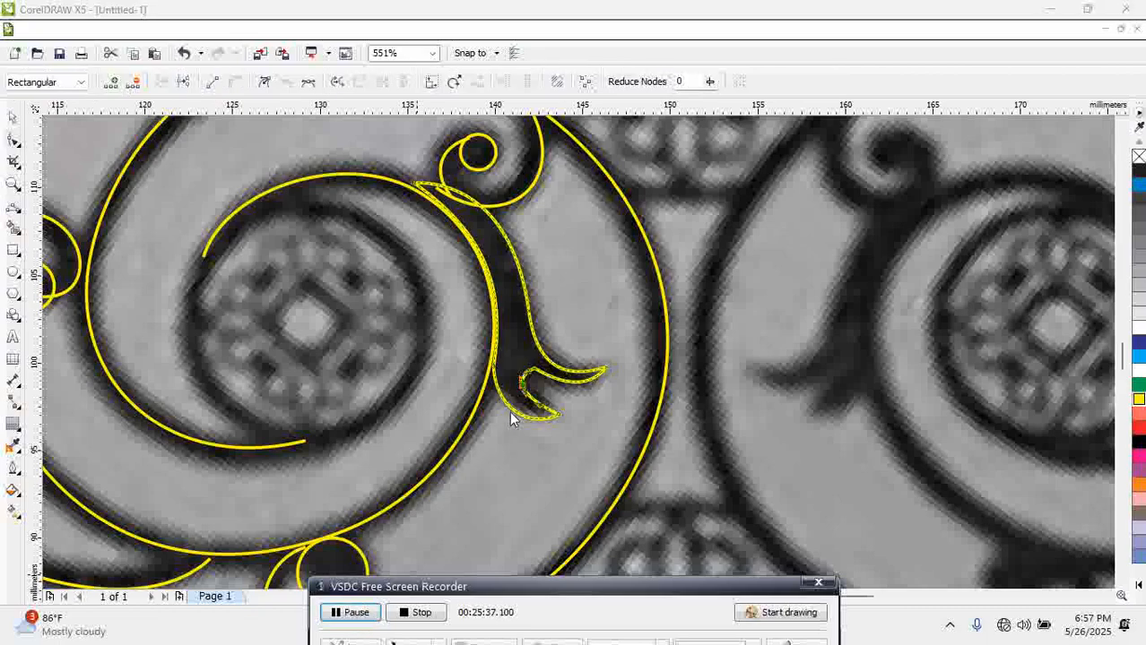
Reshape the notch between the leaf's two tips by adjusting its node so the outline follows the dark fork
{"action": "left_click", "coordinate": [527, 386]}
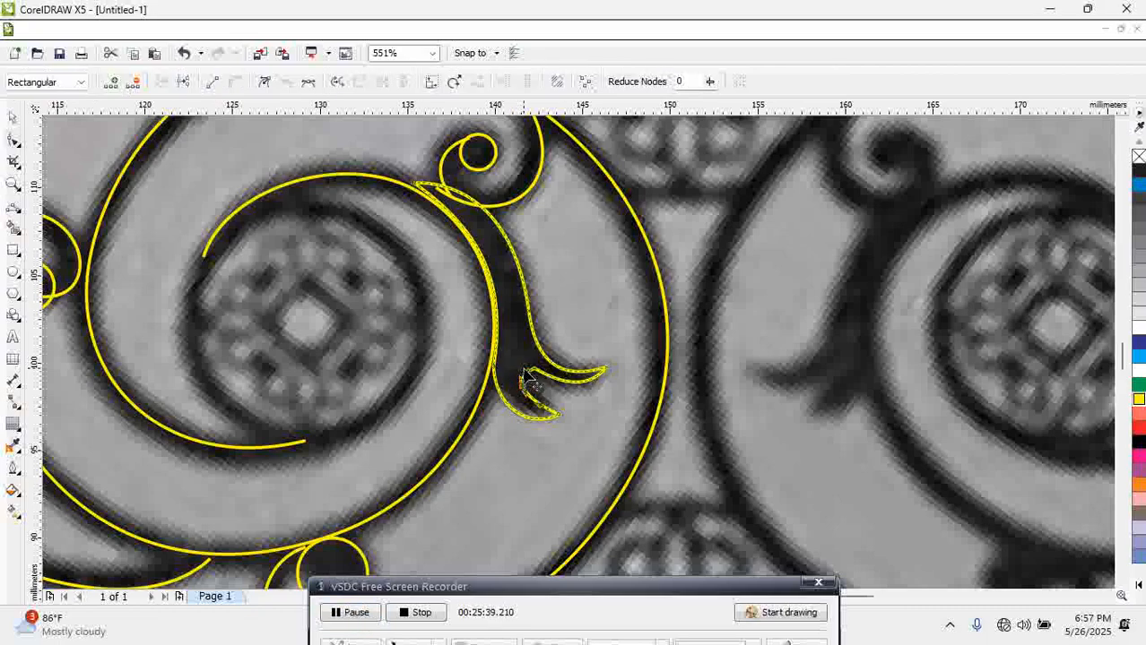
{"action": "left_click_drag", "start_coordinate": [526, 373], "coordinate": [535, 373]}
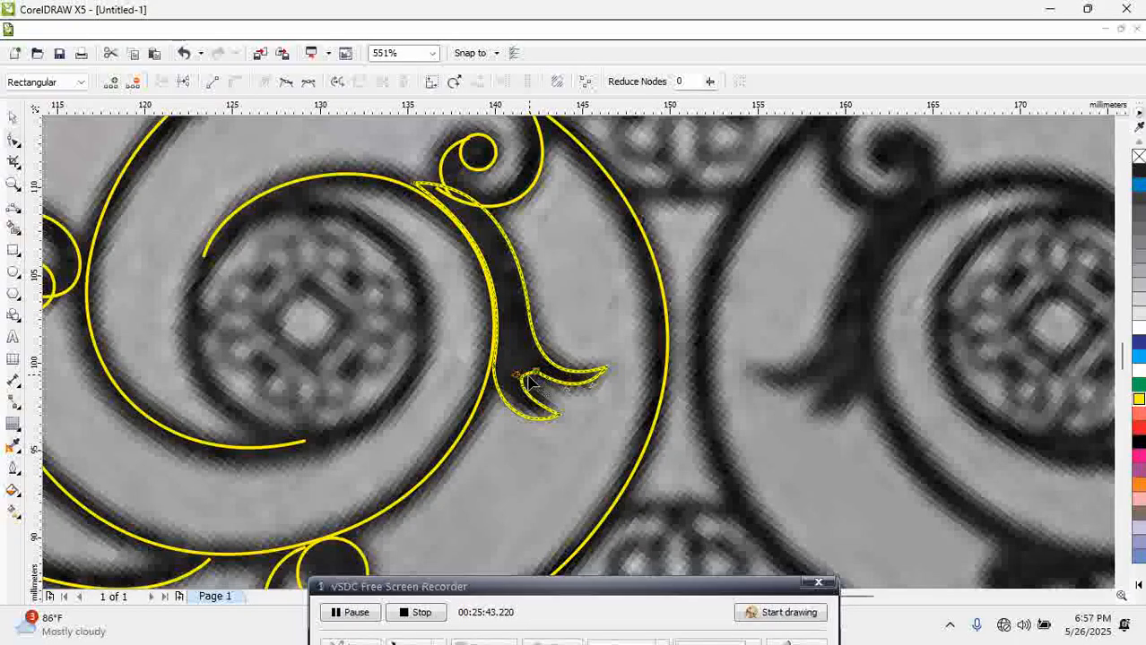
{"action": "scroll", "coordinate": [499, 314], "scroll_direction": "down", "scroll_amount": 2}
{"action": "scroll", "coordinate": [498, 315], "scroll_direction": "down", "scroll_amount": 2}
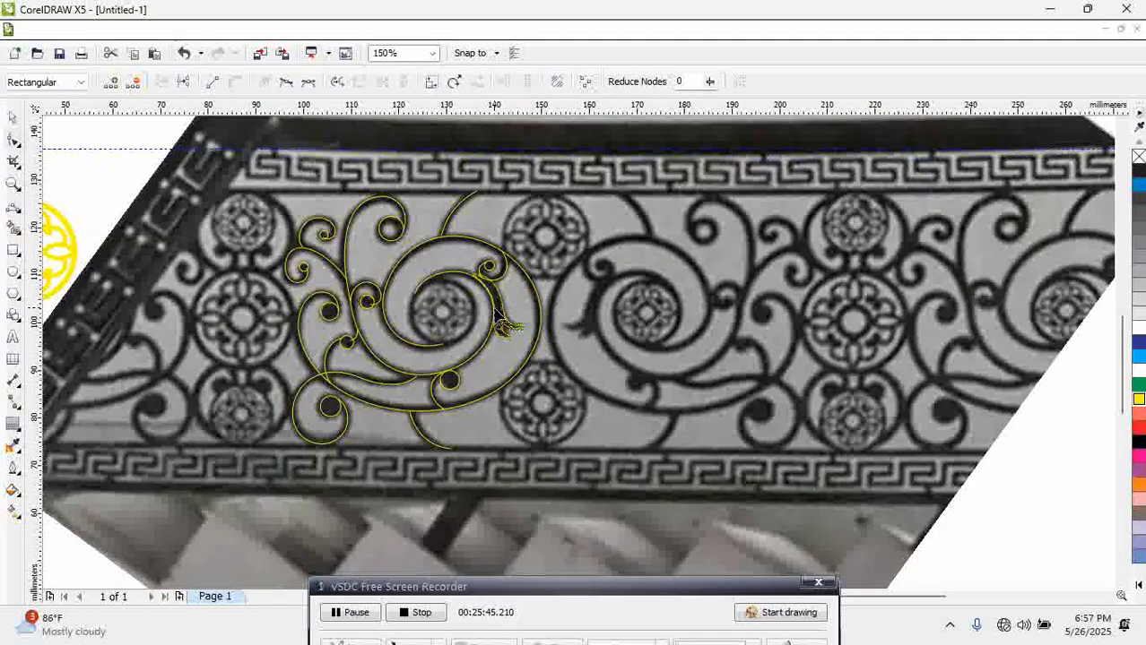
Set the outline width of the tall inner-spiral curve and the two small scrolls branching off its left side to 3 pt
{"action": "left_click", "coordinate": [12, 116]}
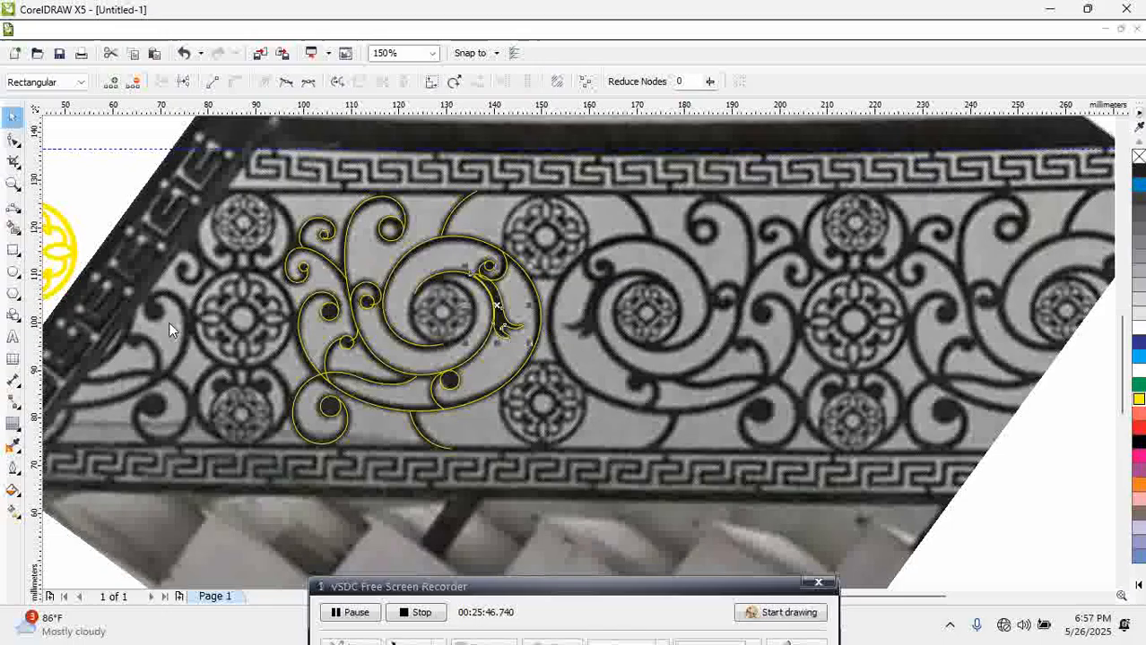
{"action": "left_click", "coordinate": [365, 618]}
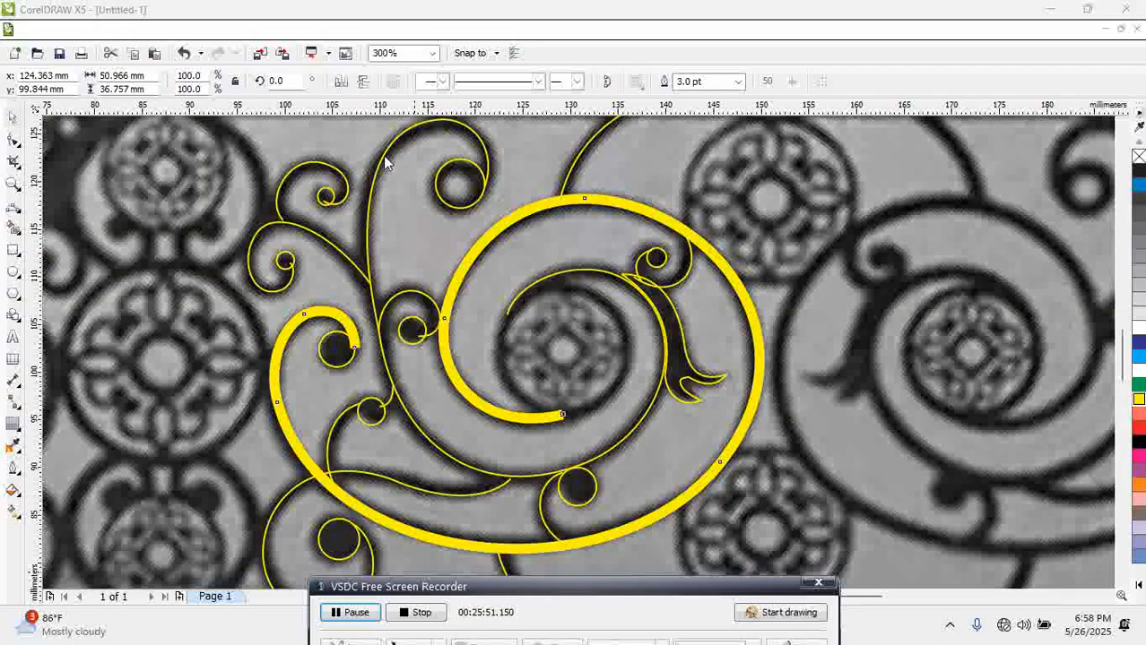
{"action": "left_click", "coordinate": [384, 156]}
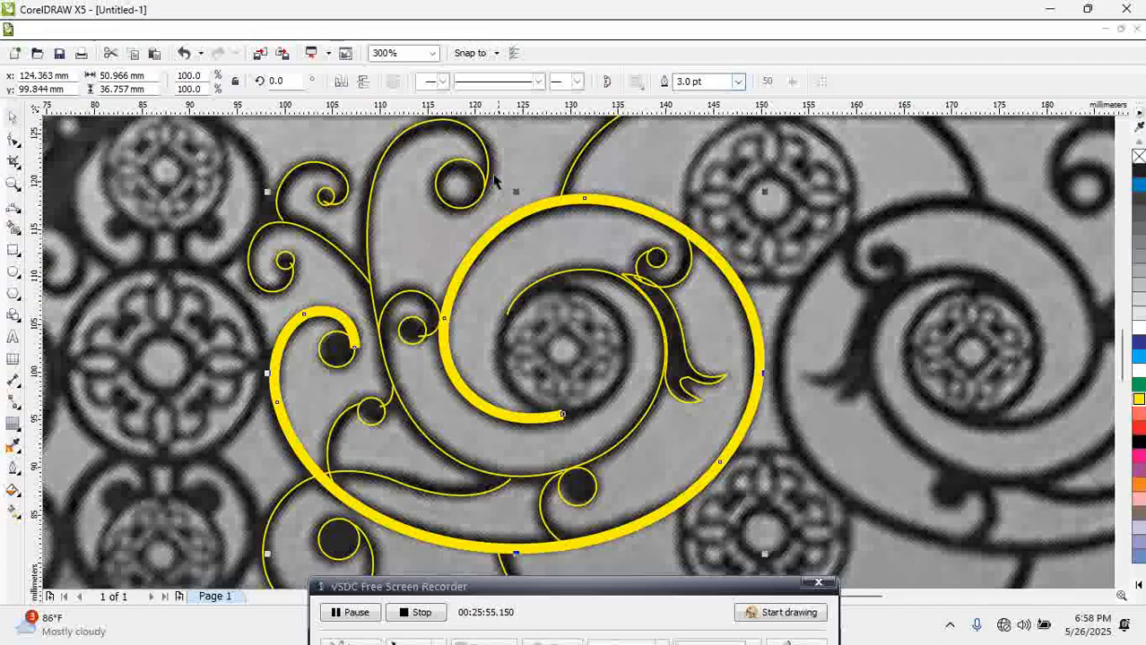
{"action": "left_click", "coordinate": [329, 199]}
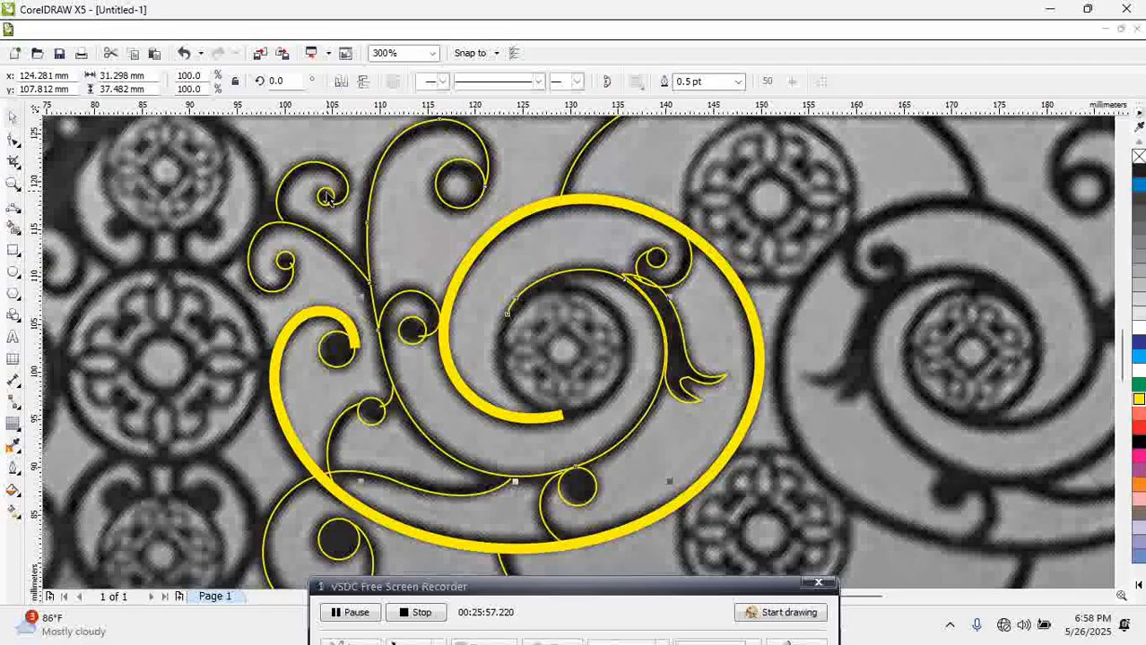
{"action": "left_click", "coordinate": [287, 185], "text": "shift"}
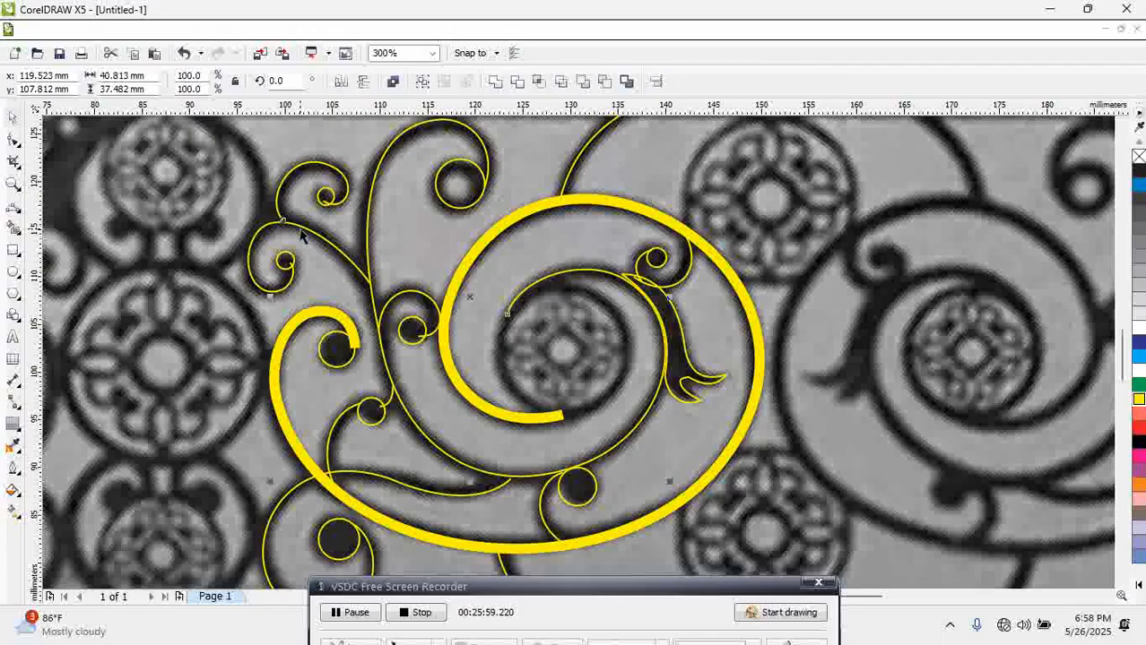
{"action": "left_click", "coordinate": [303, 236], "text": "shift"}
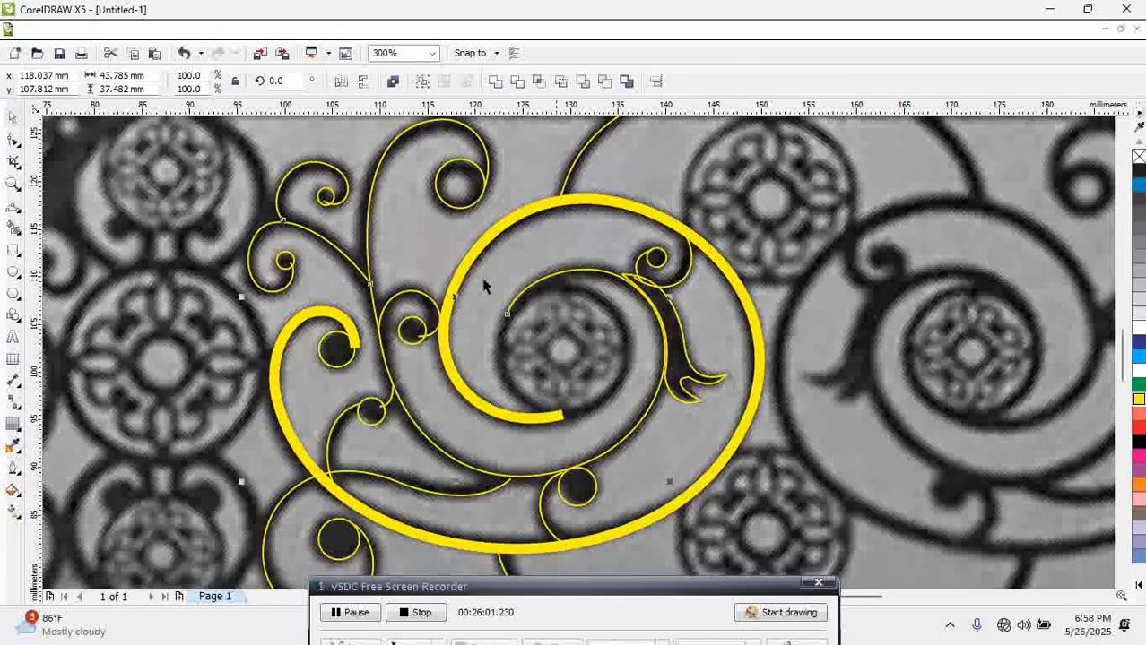
{"action": "left_click", "coordinate": [12, 467]}
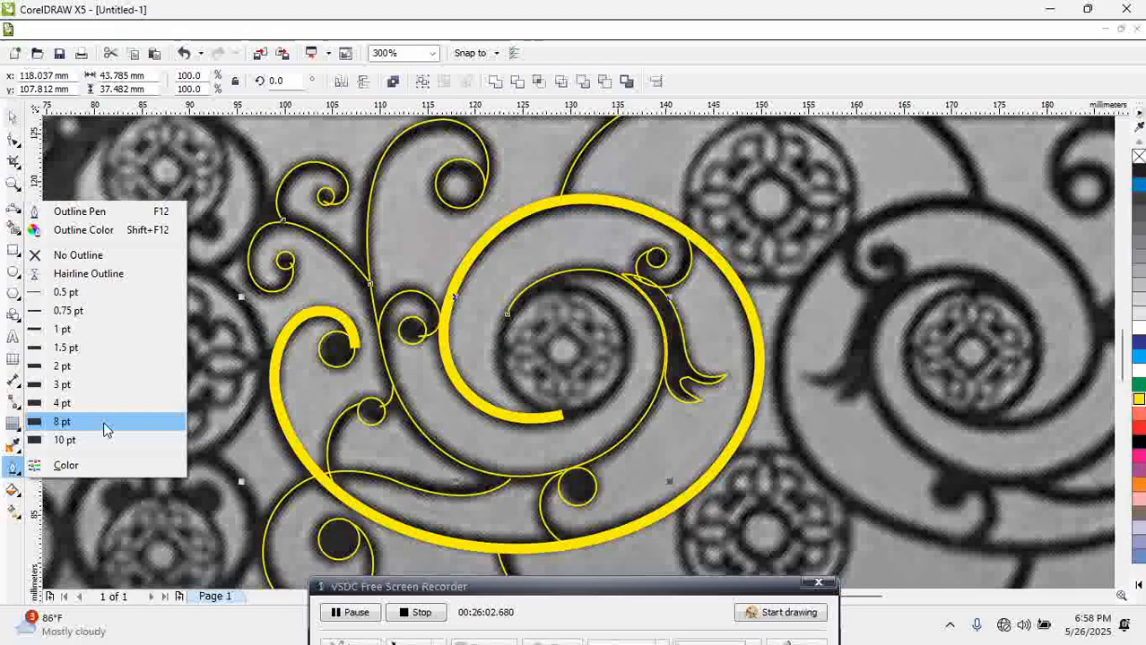
{"action": "left_click", "coordinate": [62, 385]}
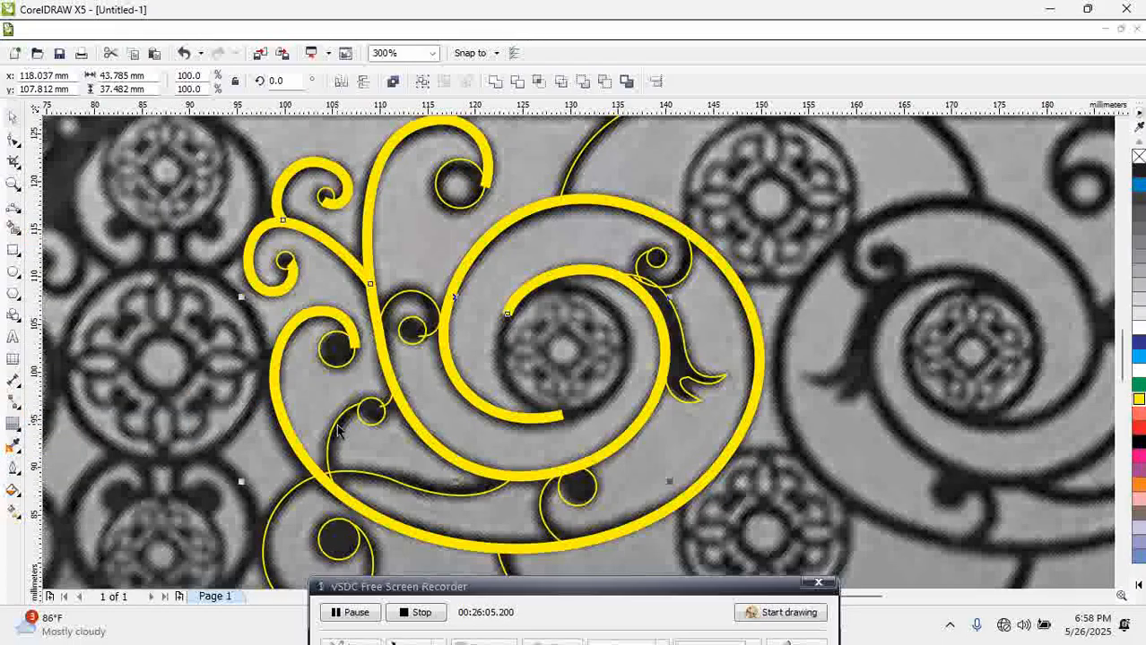
Set the outline of the short hook curve and the wavy curve with the lower-left loop to 3 pt
{"action": "left_click", "coordinate": [336, 431]}
{"action": "left_click", "coordinate": [380, 482], "text": "shift"}
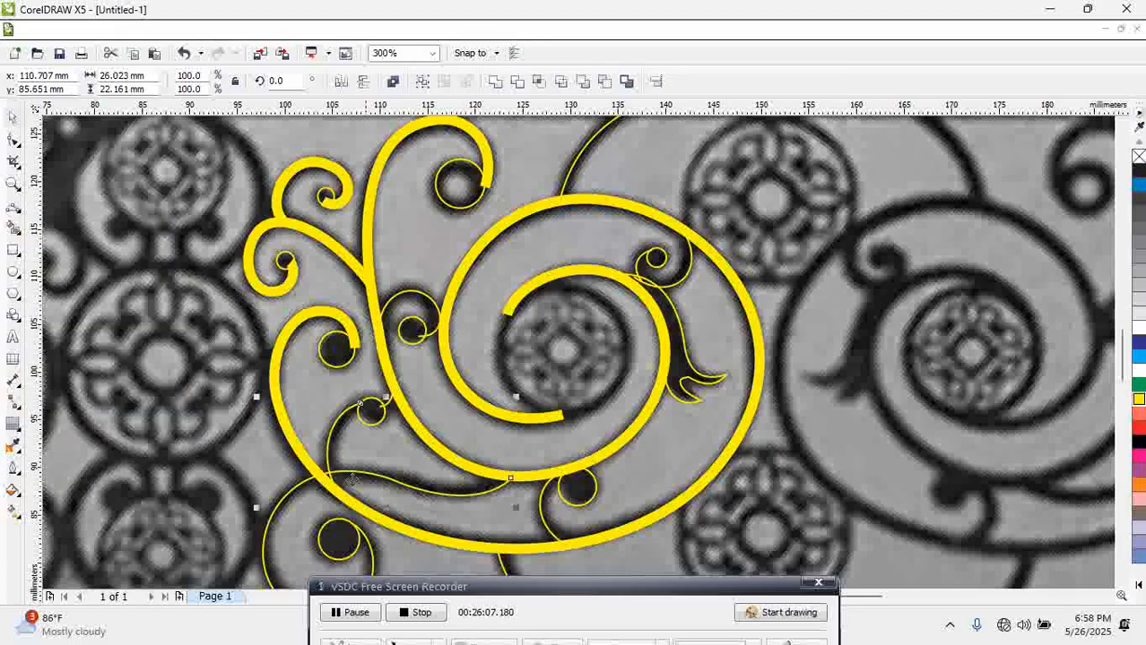
{"action": "left_click", "coordinate": [13, 467]}
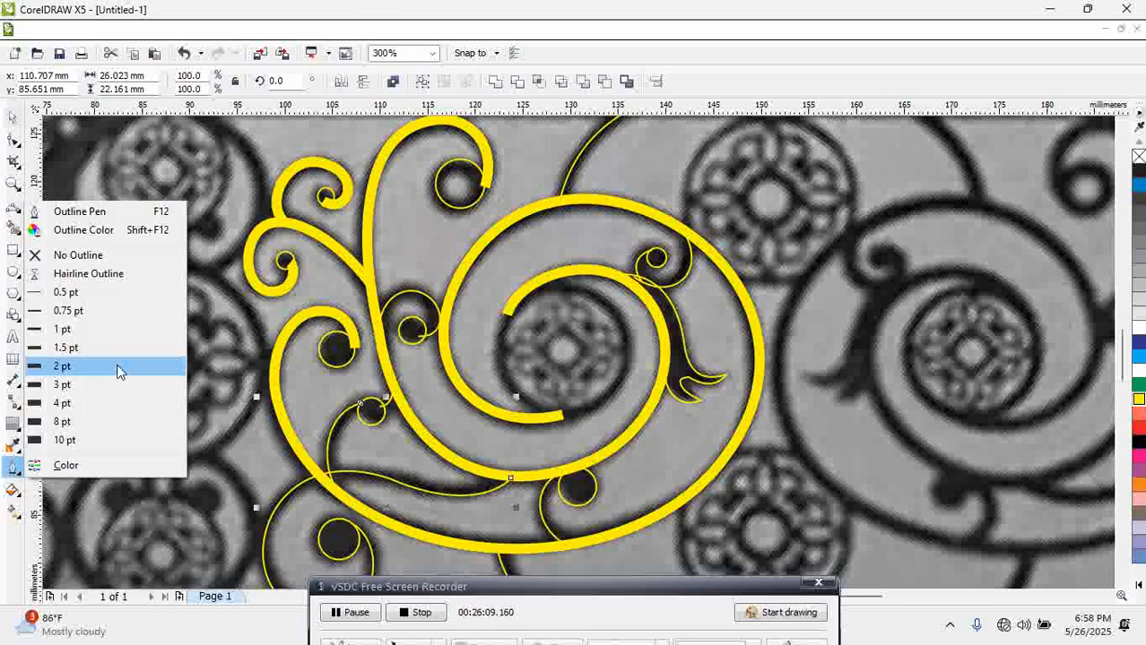
{"action": "left_click", "coordinate": [98, 393]}
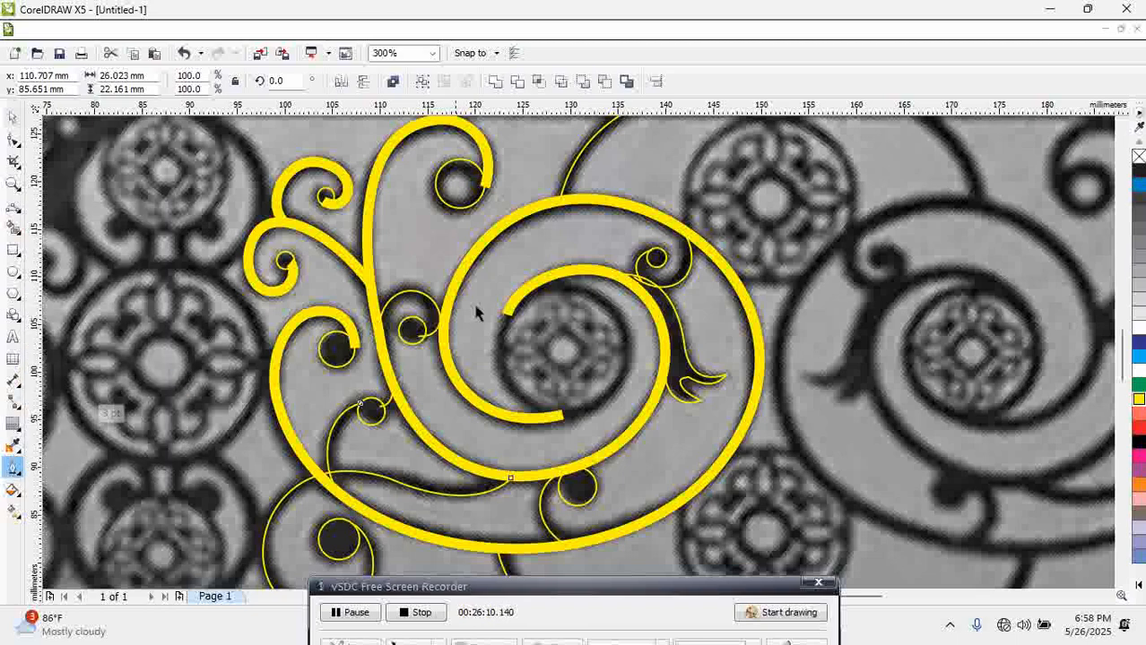
Thicken the upper stub curve, the small hook at the spiral's upper right and the two small curves along the tall stem to 3 pt
{"action": "left_click", "coordinate": [569, 177]}
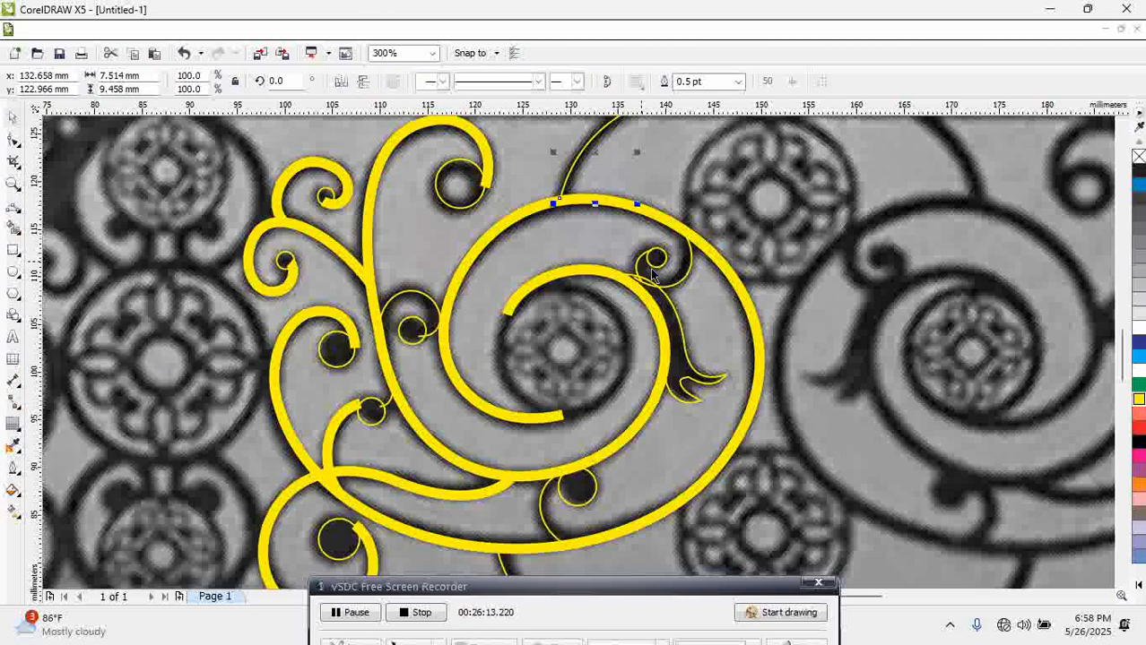
{"action": "left_click", "coordinate": [679, 291], "text": "shift"}
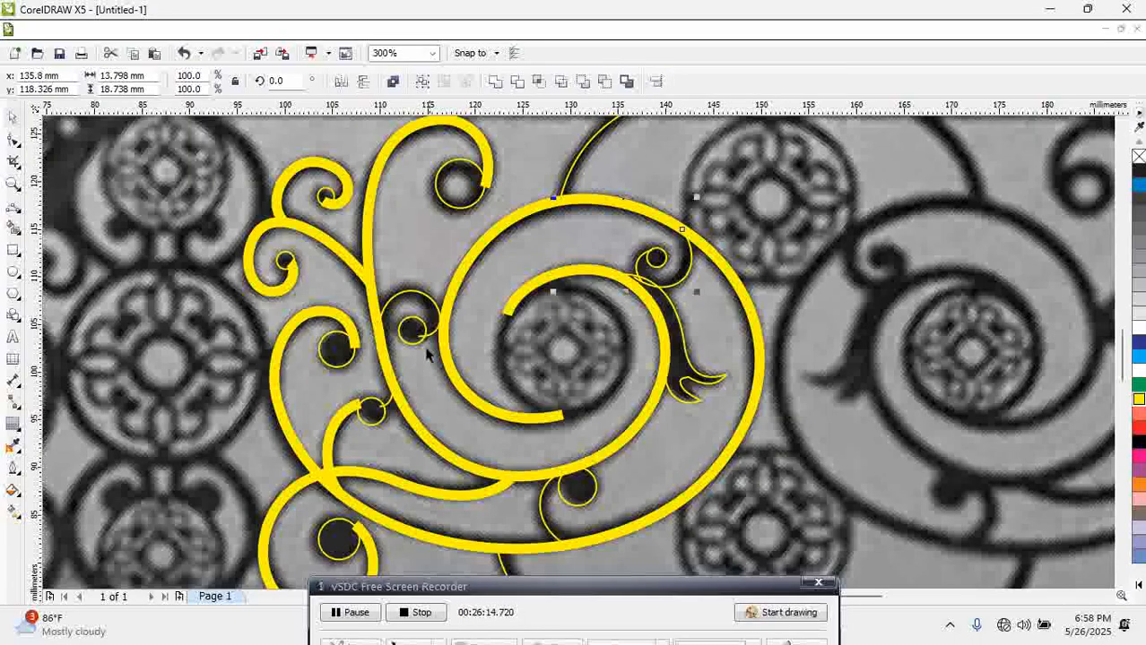
{"action": "left_click", "coordinate": [410, 299], "text": "shift"}
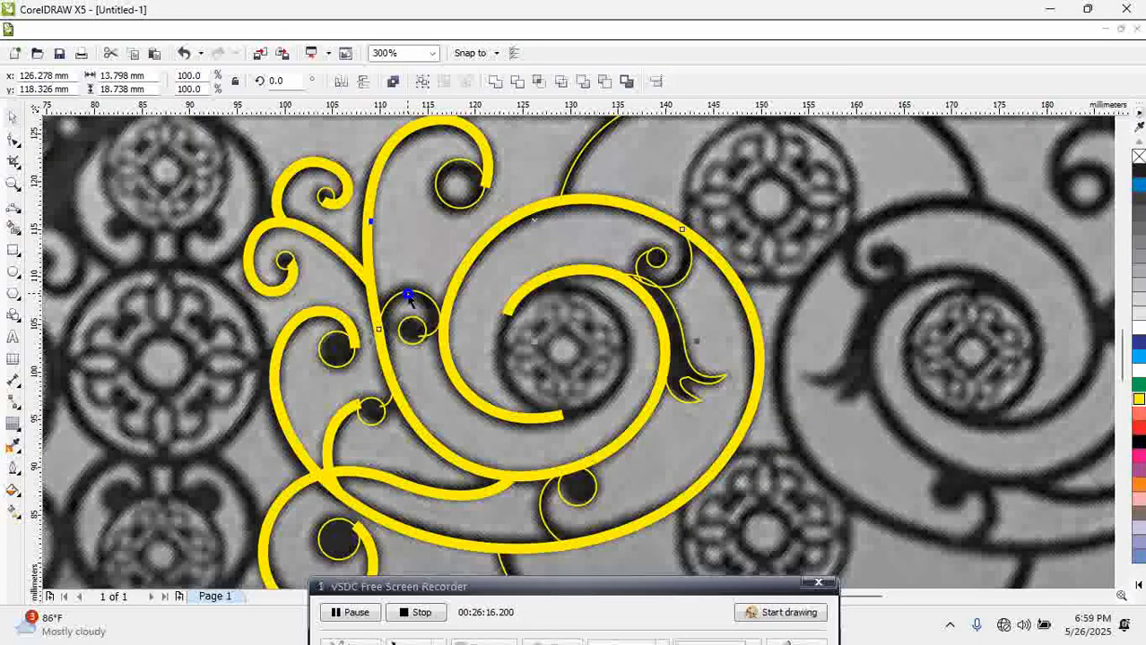
{"action": "left_click", "coordinate": [392, 405], "text": "shift"}
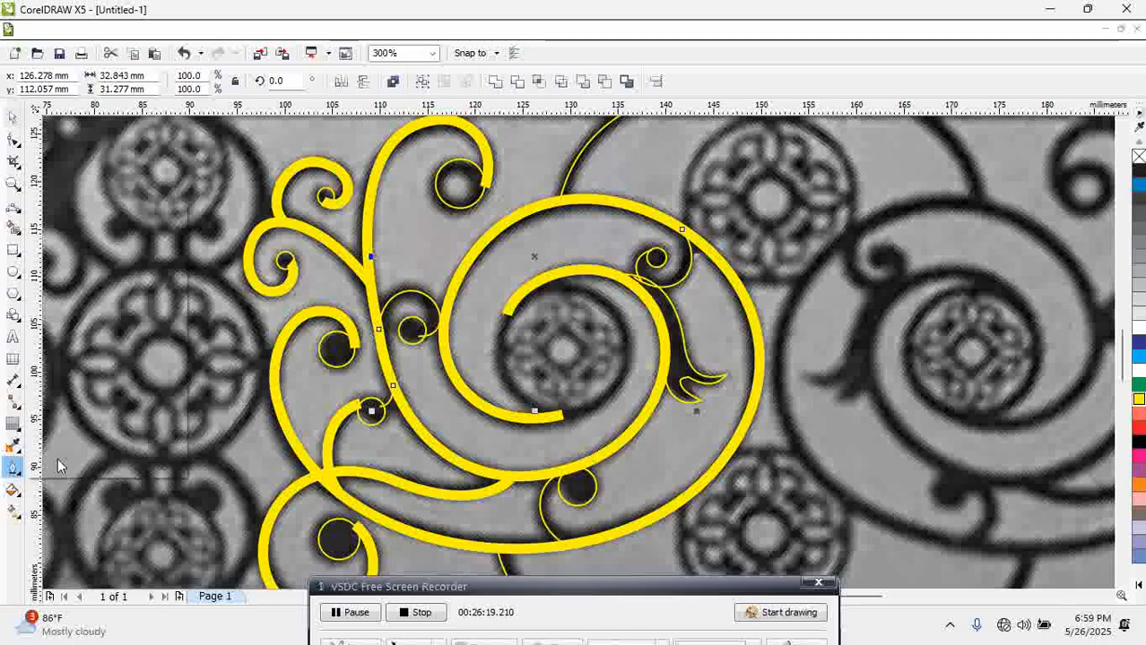
{"action": "left_click", "coordinate": [102, 392]}
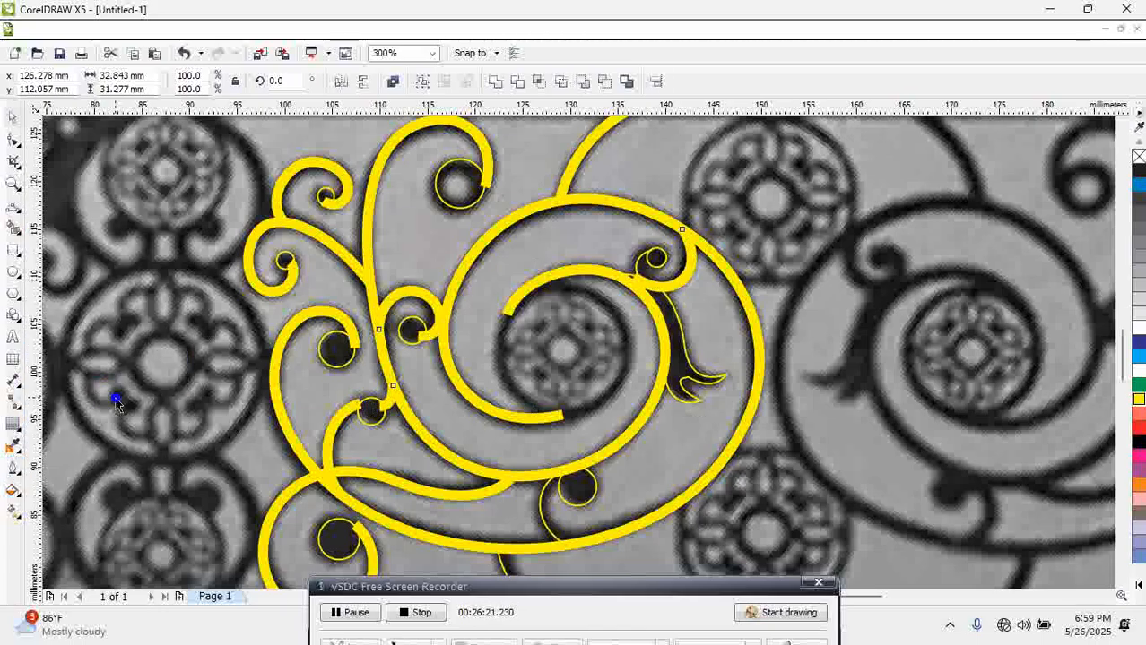
{"action": "key", "text": "Escape"}
Set the outline of the short curve beside the circle at the spiral's bottom to 3 pt and deselect it
{"action": "left_click", "coordinate": [541, 518]}
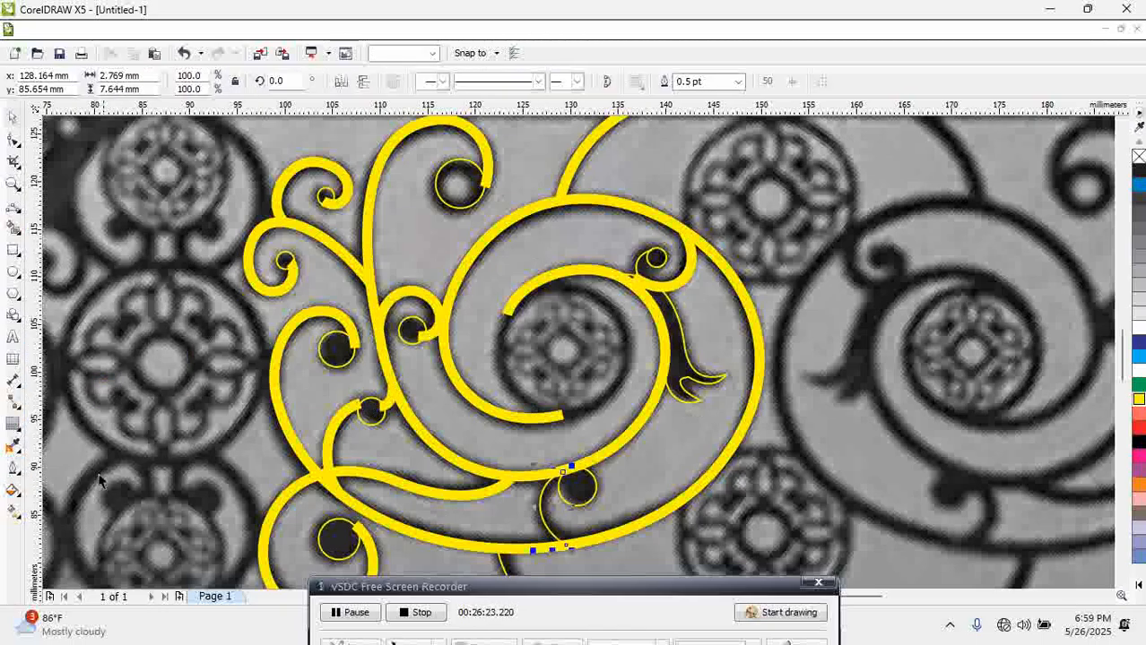
{"action": "left_click", "coordinate": [13, 466]}
{"action": "left_click", "coordinate": [91, 391]}
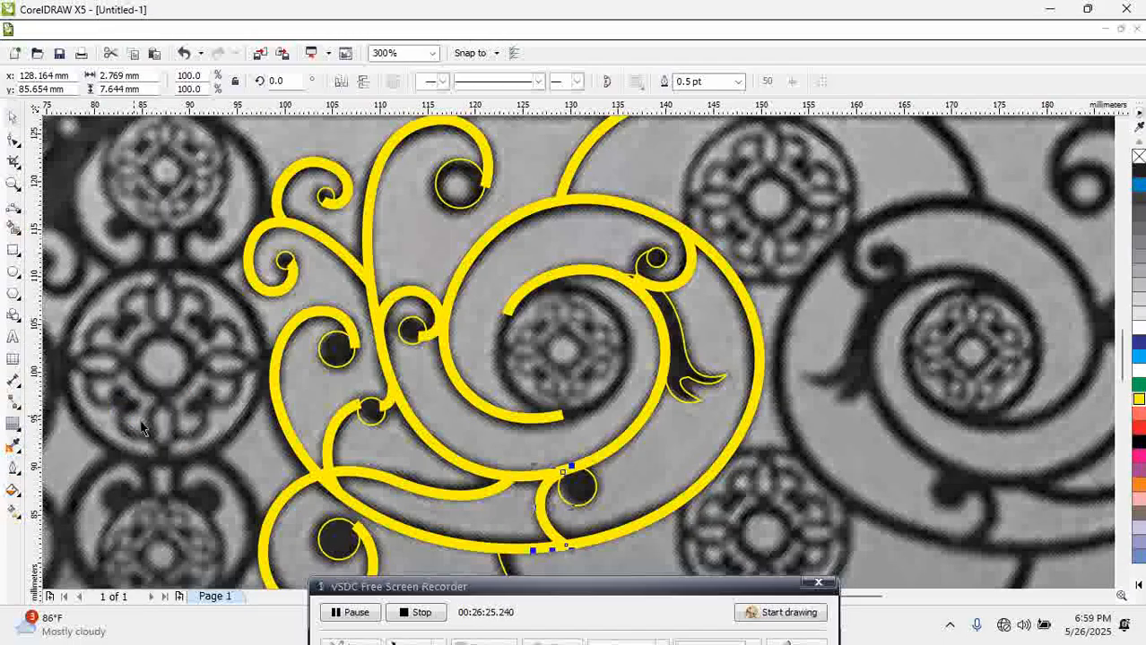
{"action": "key", "text": "Escape"}
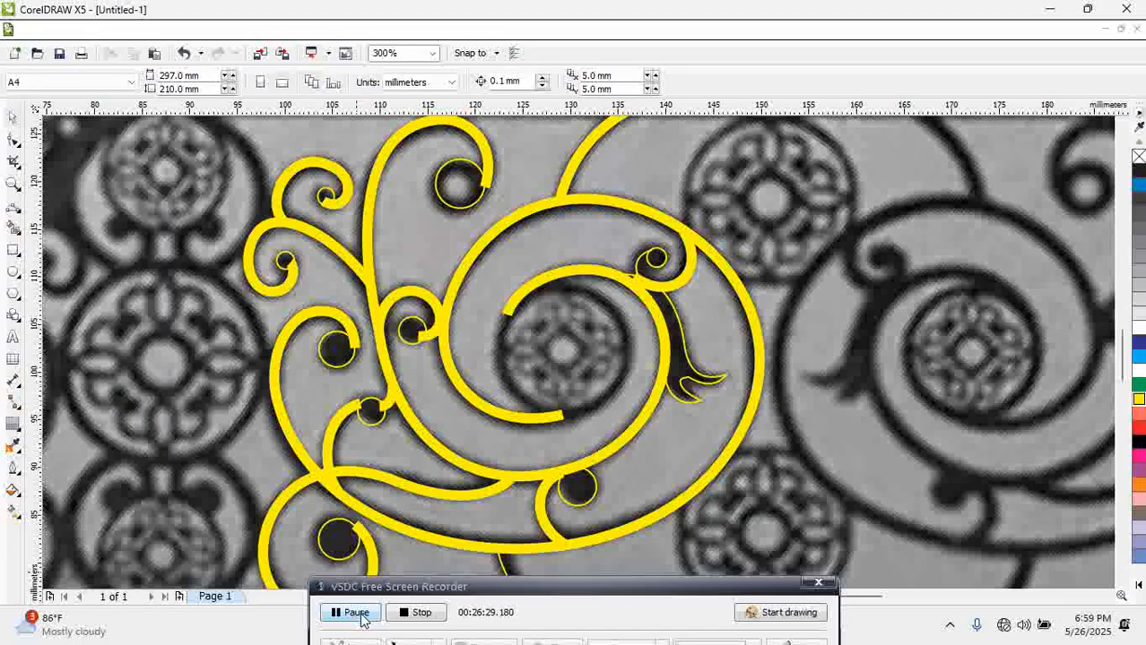
Set the outline of the short curve running from the spiral's bottom to the lower border to 3 pt and deselect it
{"action": "scroll", "coordinate": [529, 519], "scroll_direction": "down", "scroll_amount": 1}
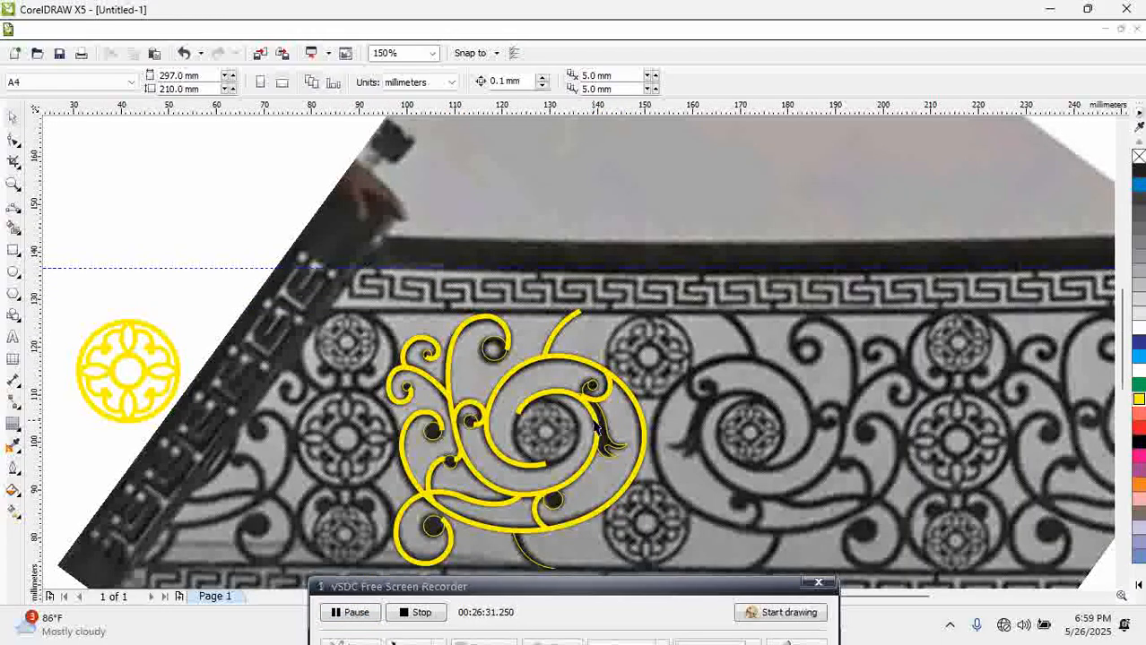
{"action": "scroll", "coordinate": [563, 458], "scroll_direction": "down", "scroll_amount": 1}
{"action": "left_click_drag", "start_coordinate": [464, 386], "coordinate": [671, 561]}
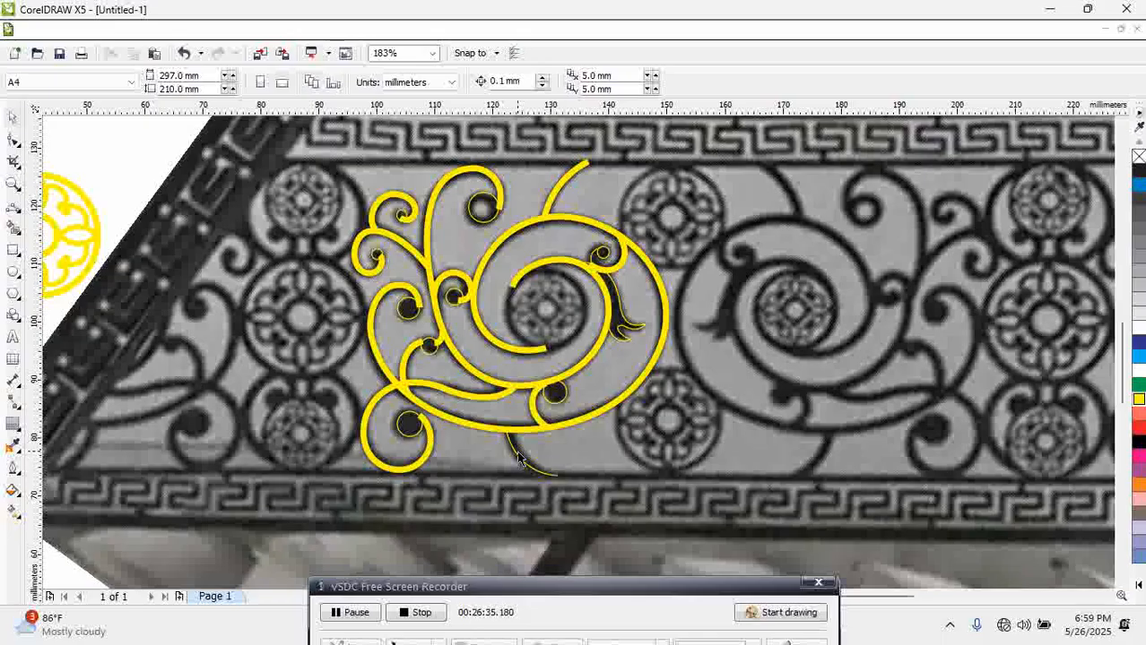
{"action": "left_click", "coordinate": [514, 453]}
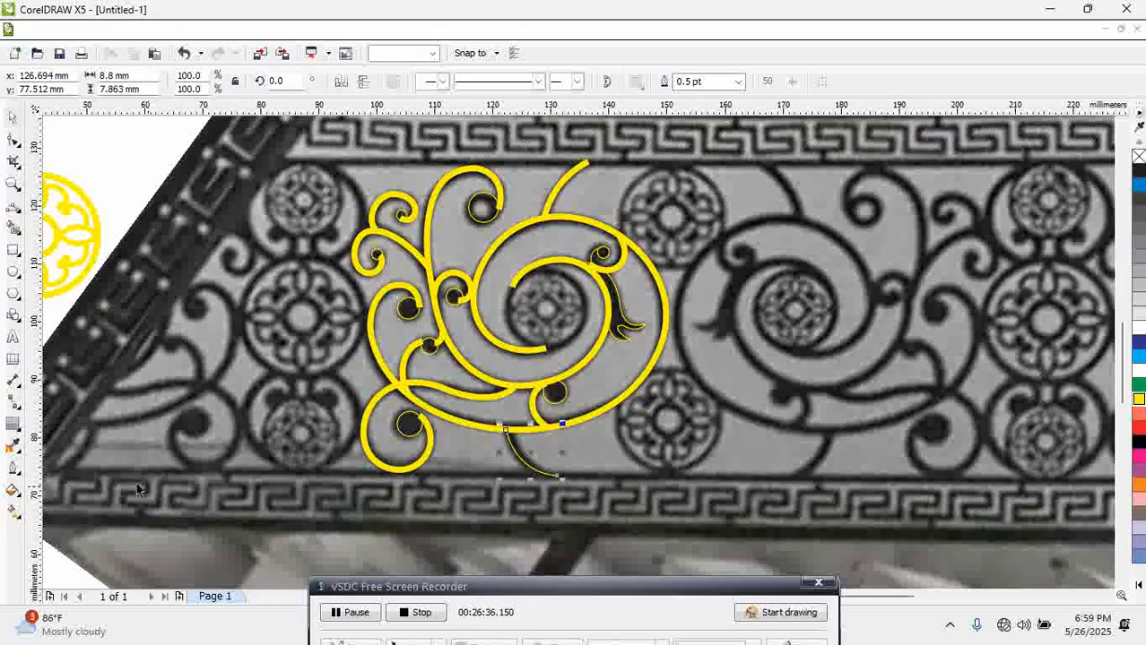
{"action": "left_click", "coordinate": [12, 468]}
{"action": "left_click", "coordinate": [76, 388]}
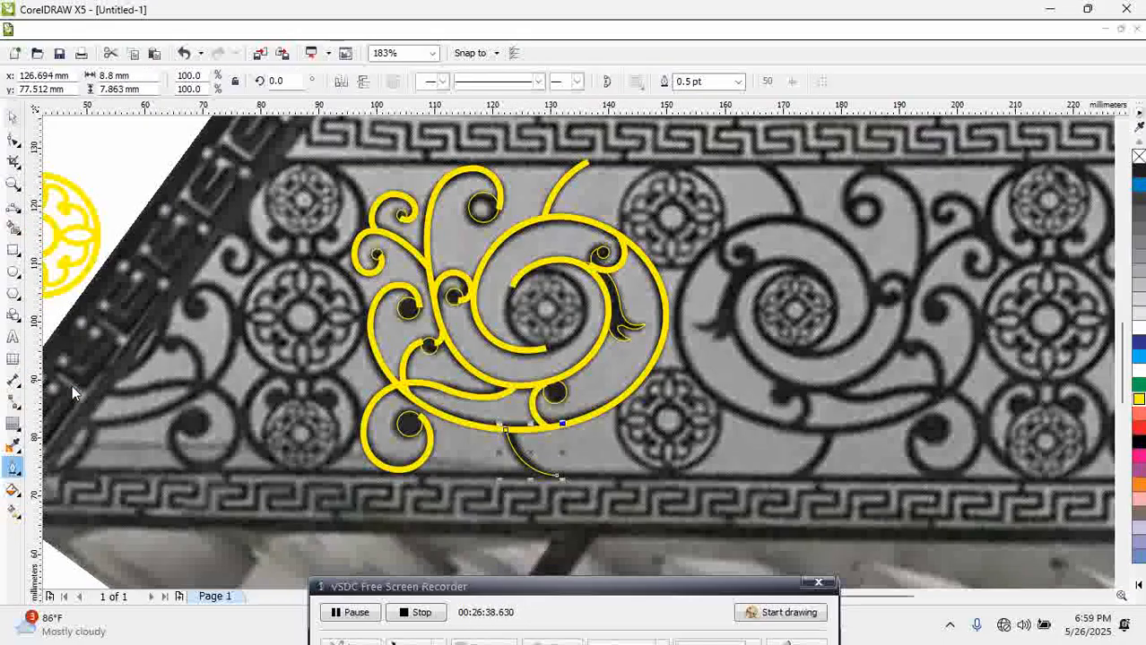
{"action": "left_click", "coordinate": [204, 376]}
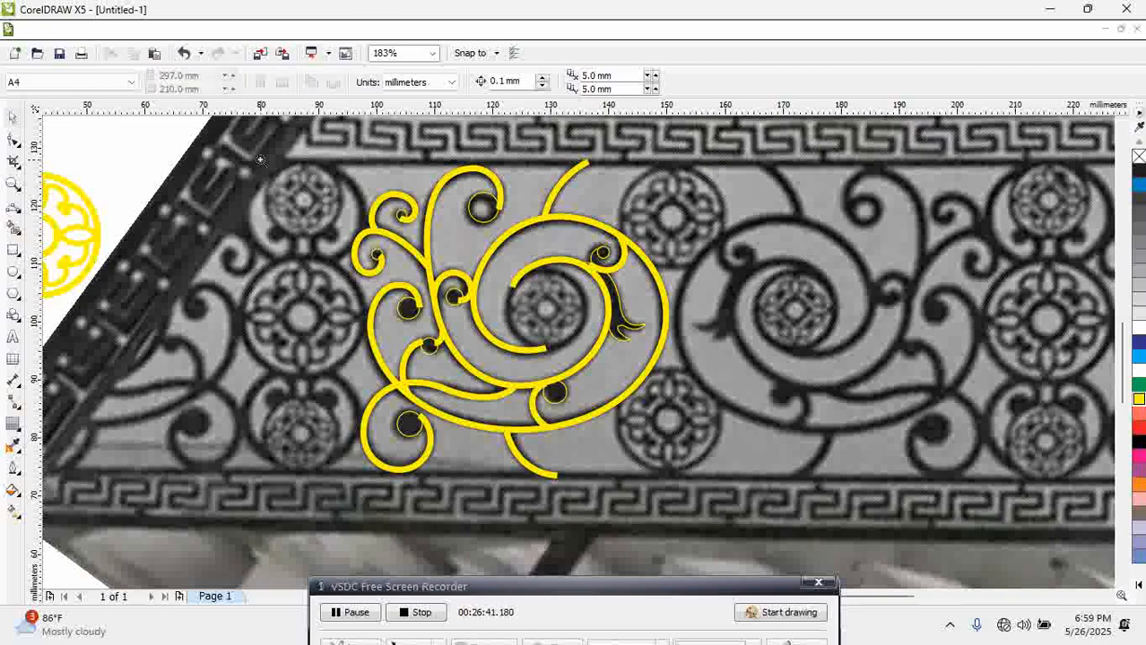
Convert the outlines of the spiral curves, the upper stub and the curls at the scroll's upper left to objects
{"action": "left_click_drag", "start_coordinate": [264, 159], "coordinate": [798, 547]}
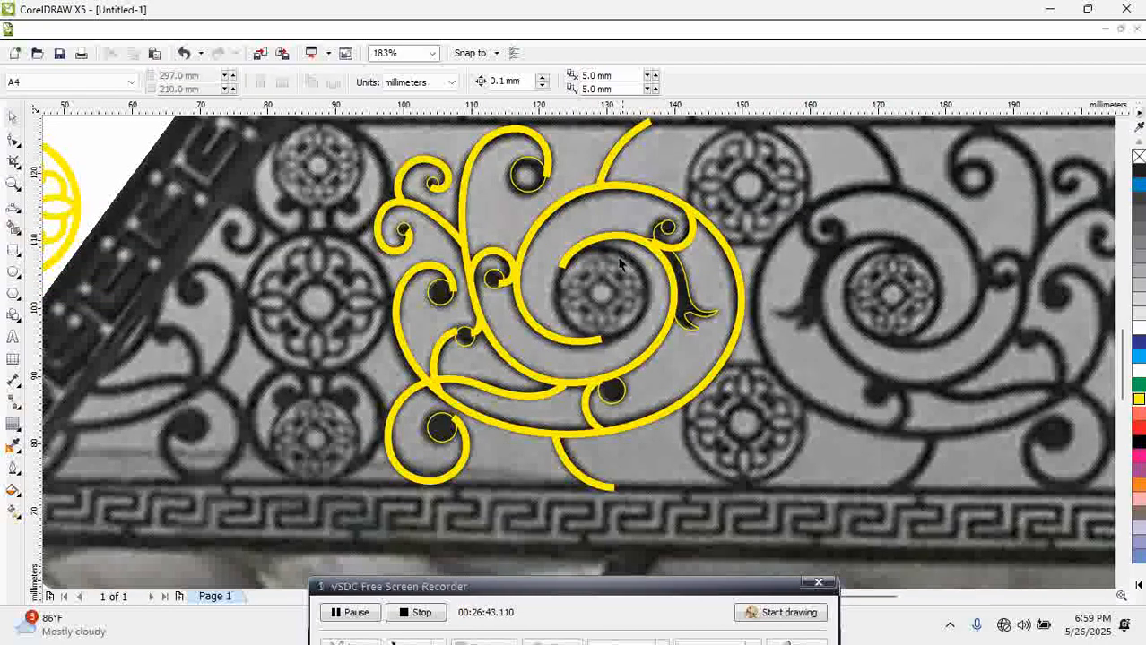
{"action": "left_click", "coordinate": [627, 240]}
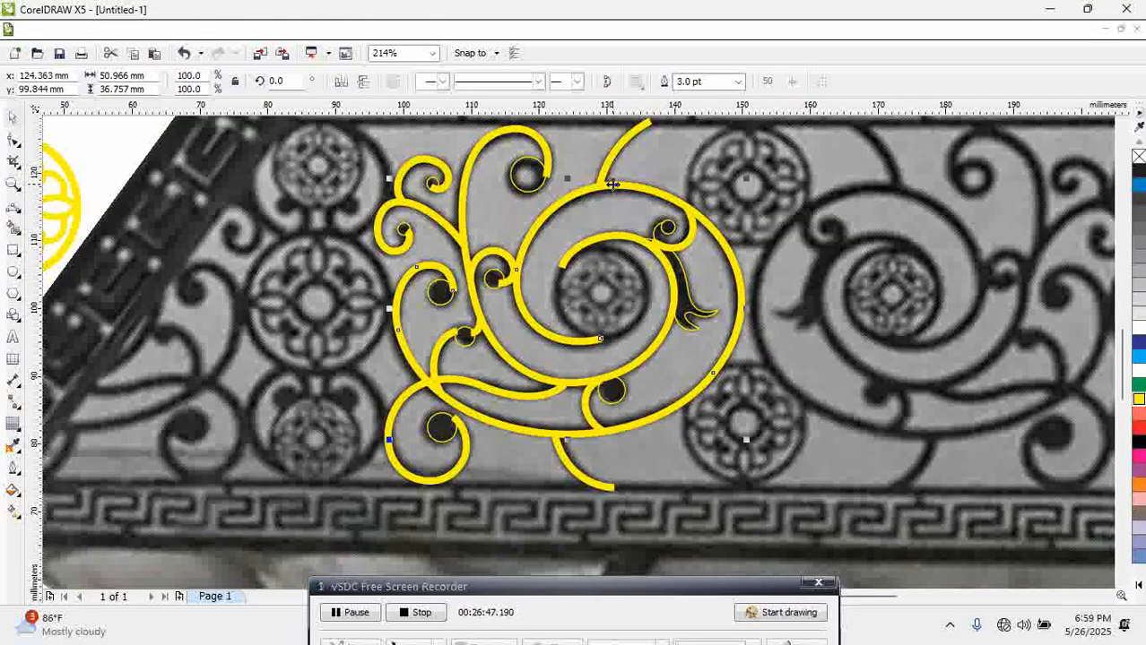
{"action": "left_click", "coordinate": [625, 152]}
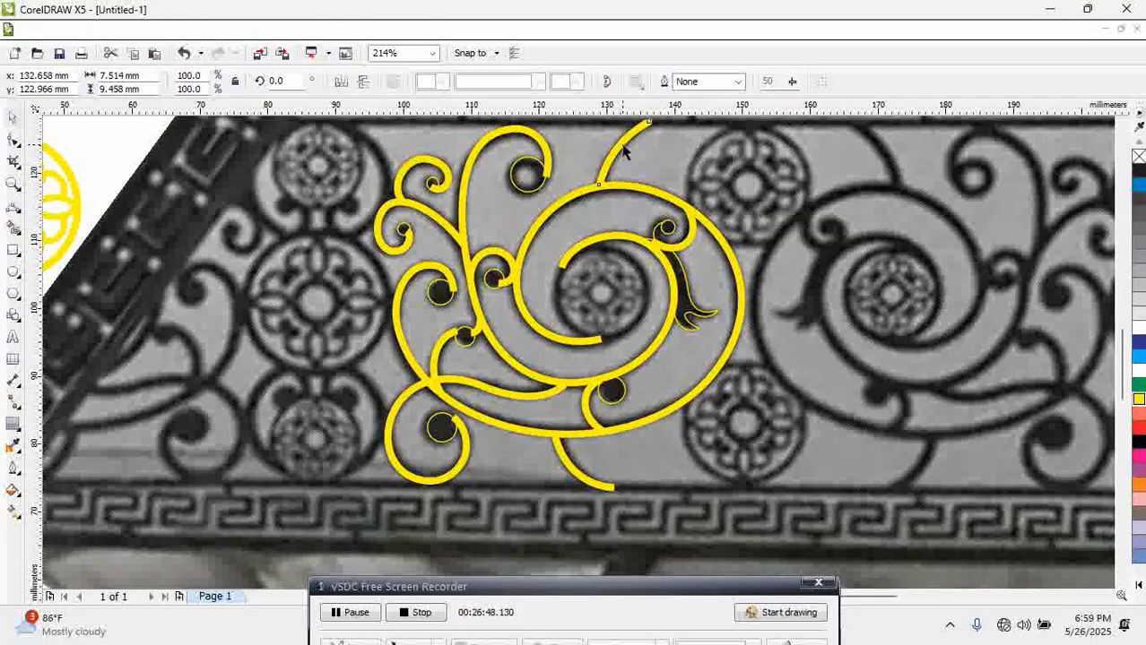
{"action": "left_click", "coordinate": [415, 161]}
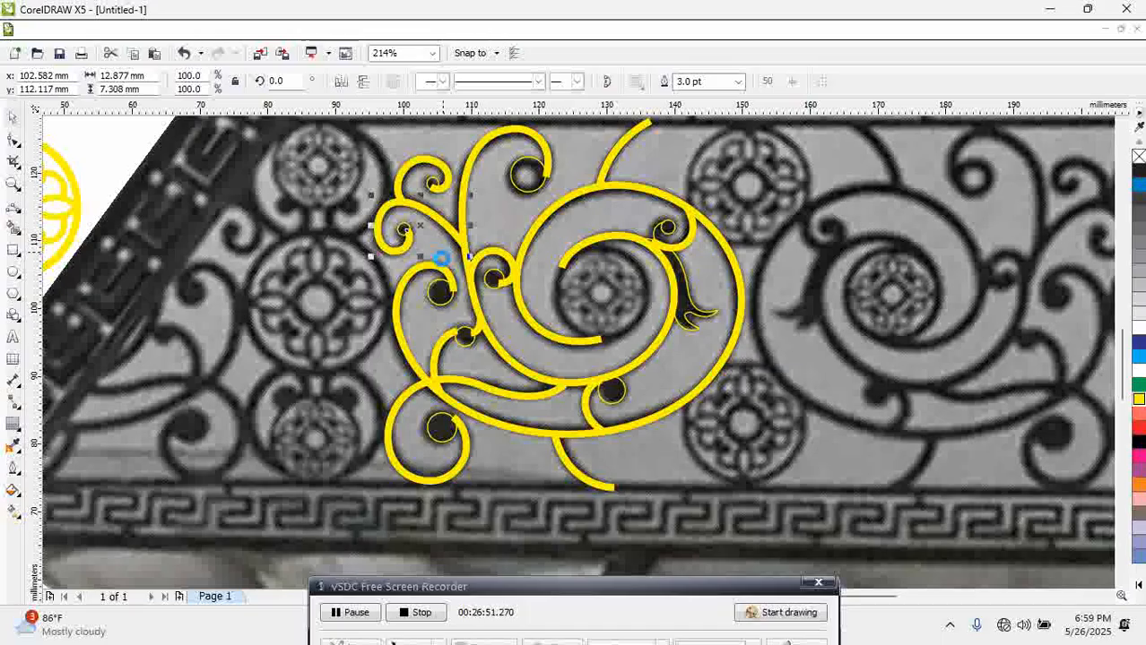
Convert the outlines of the left hook, the short curve below it and the wavy curve with the lower-left loop to objects
{"action": "left_click", "coordinate": [434, 266]}
{"action": "left_click", "coordinate": [448, 335]}
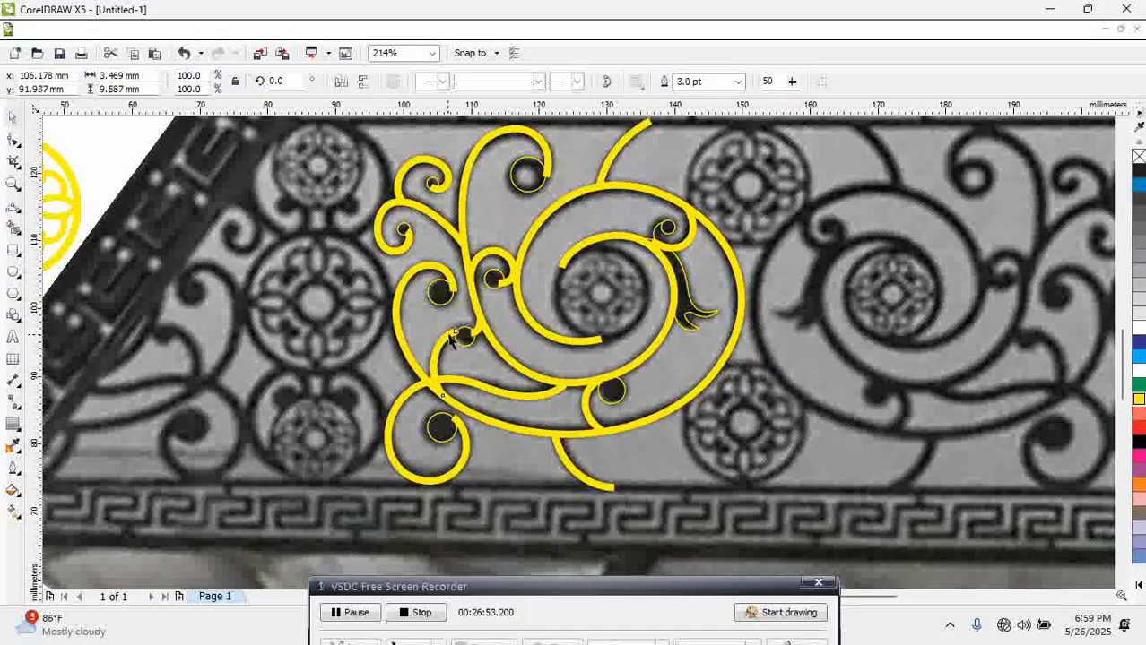
{"action": "key", "text": "ctrl+shift+q"}
{"action": "left_click", "coordinate": [488, 389]}
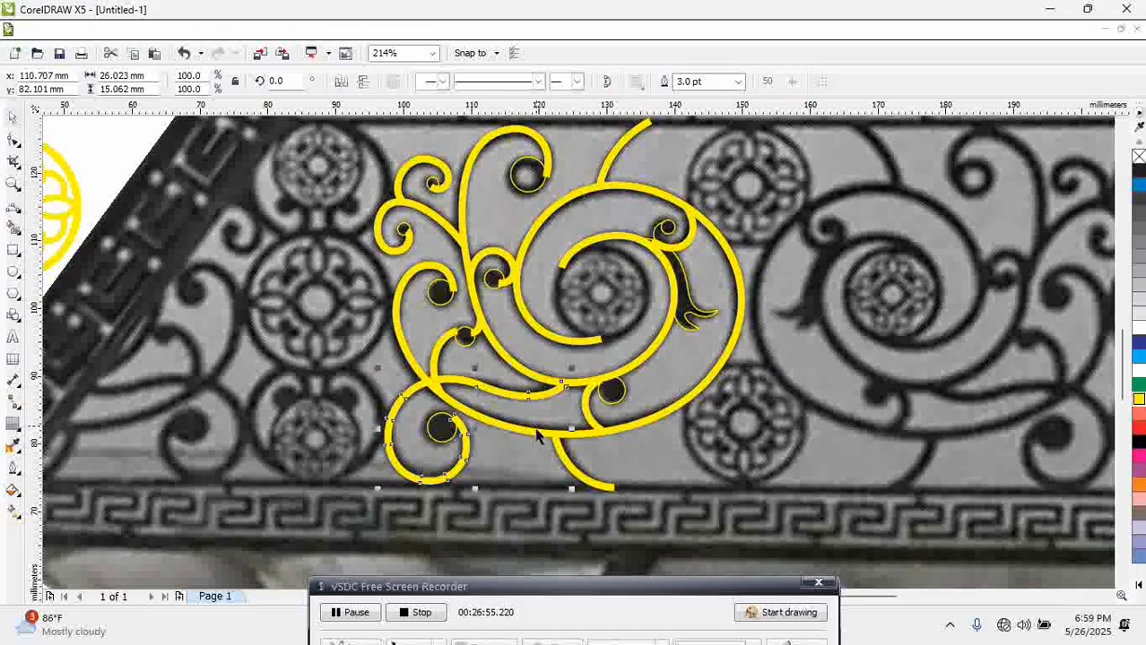
{"action": "key", "text": "ctrl+shift+q"}
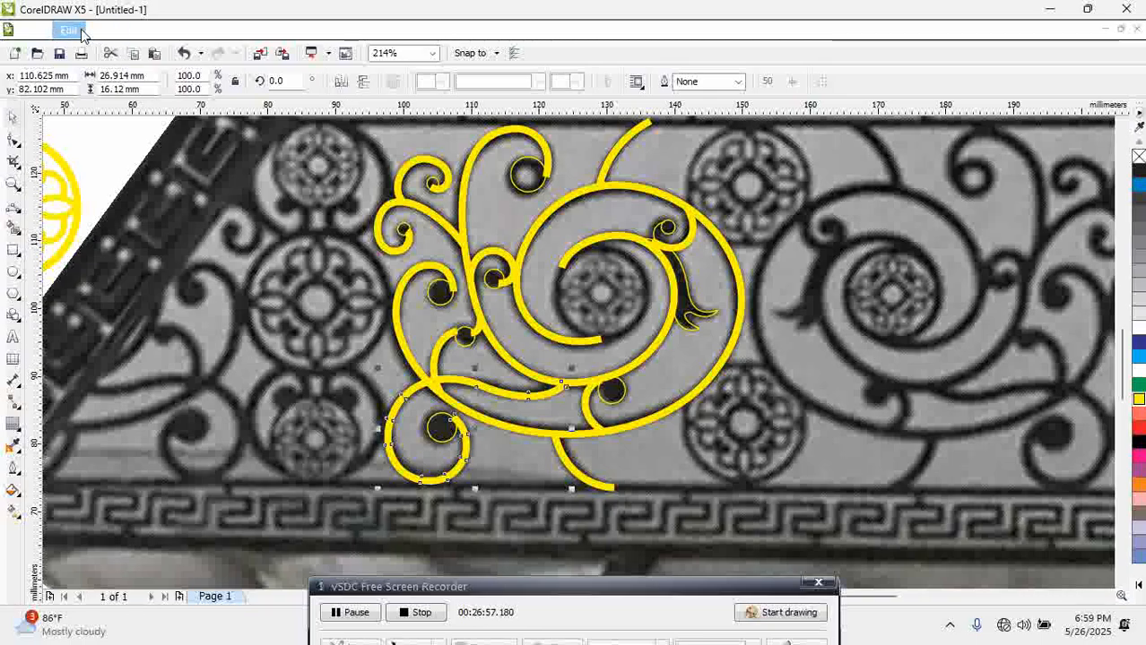
Switch to Wireframe view and convert the outlines of the small stem curve, both short curves at the spiral's bottom and the upper-right hook to objects
{"action": "left_click", "coordinate": [98, 32]}
{"action": "left_click", "coordinate": [130, 69]}
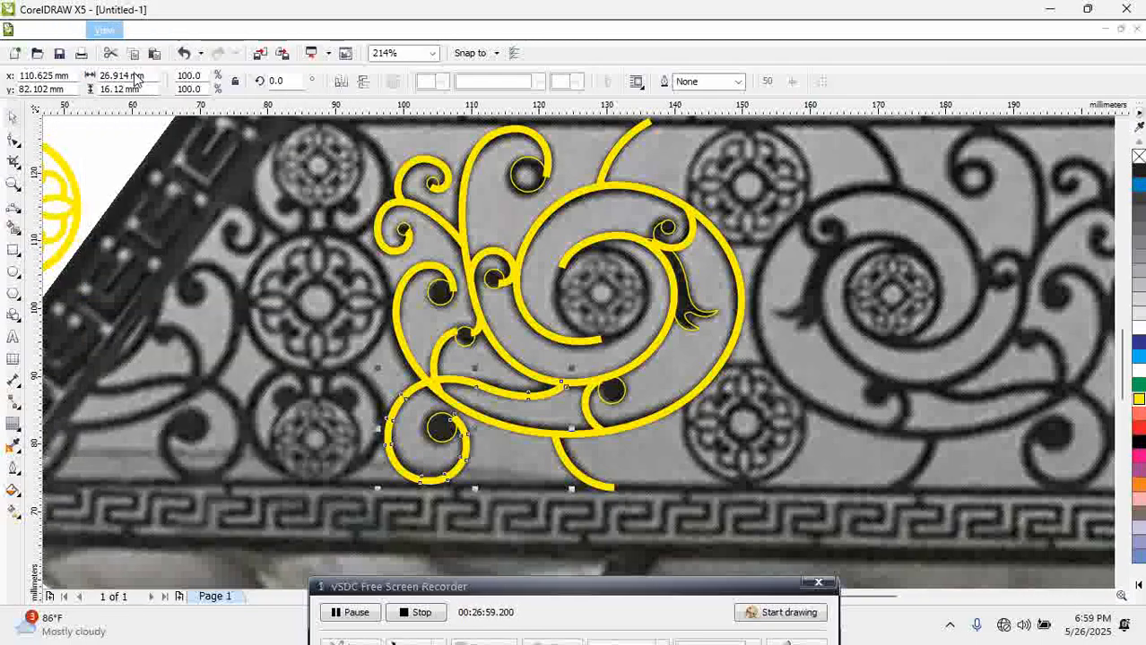
{"action": "left_click", "coordinate": [473, 330]}
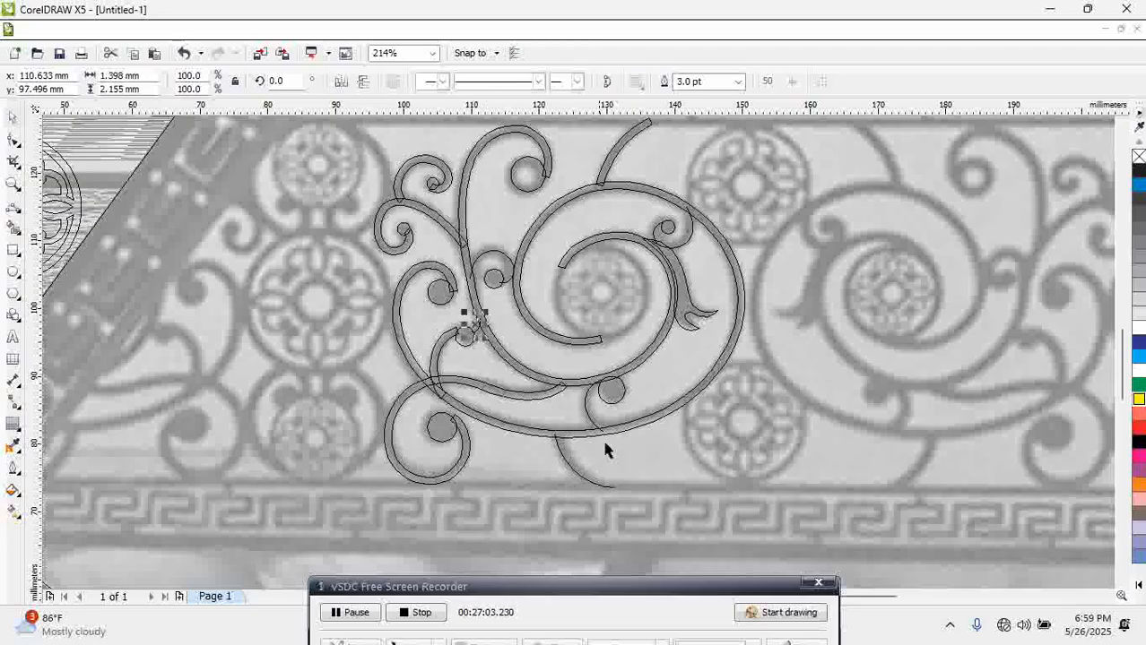
{"action": "left_click", "coordinate": [587, 406]}
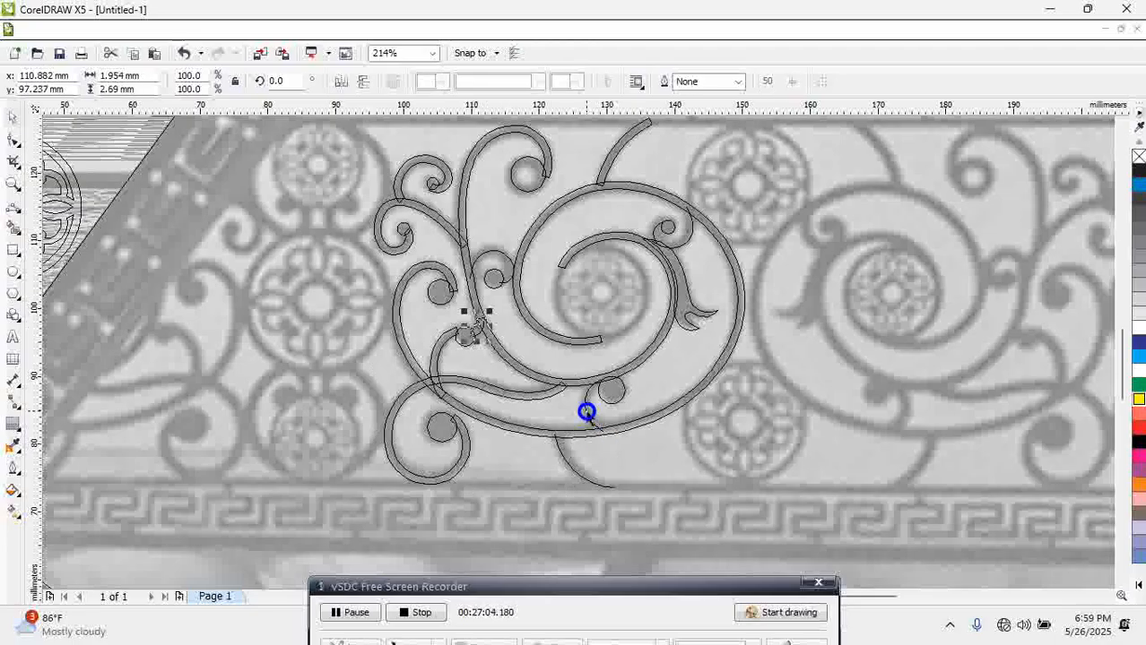
{"action": "left_click", "coordinate": [571, 470]}
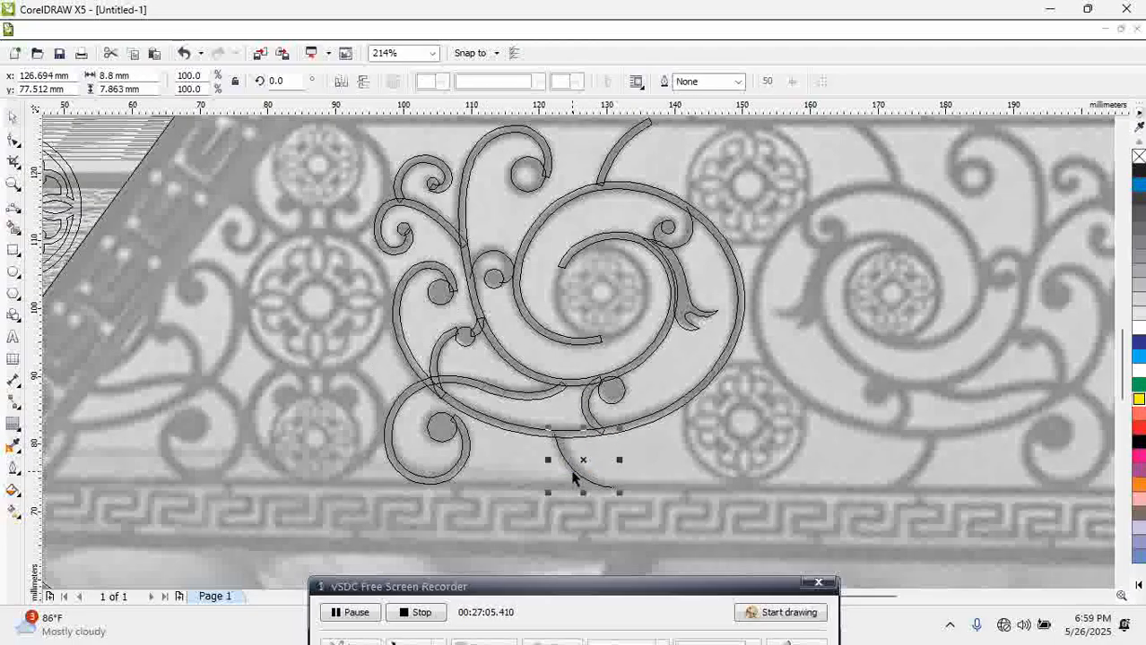
{"action": "left_click", "coordinate": [684, 243]}
{"action": "key", "text": "ctrl+shift+q"}
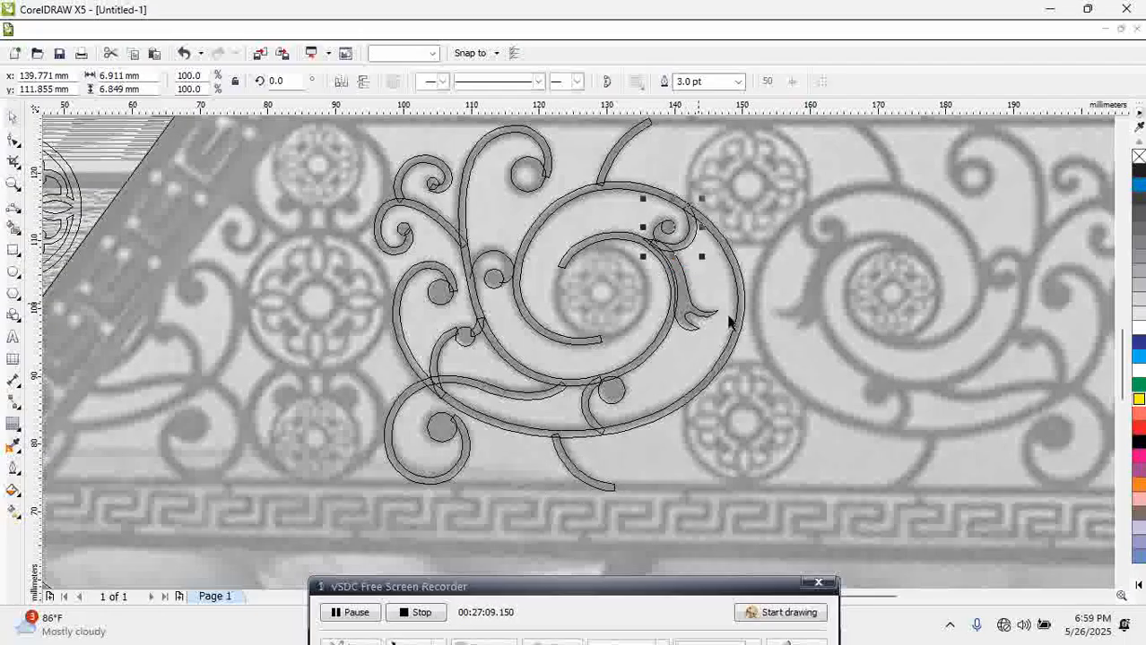
{"action": "left_click", "coordinate": [833, 485]}
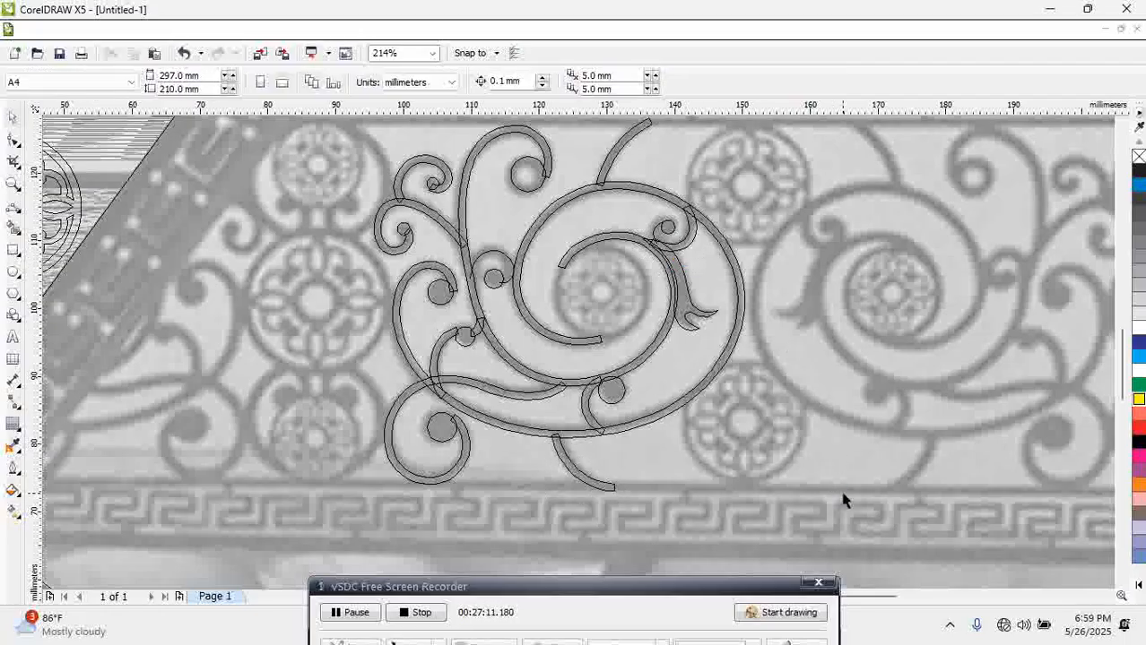
Move the circle in the tall stem's hook and the small circle in the upper-left curl slightly to fit their curve ends
{"action": "scroll", "coordinate": [838, 484], "scroll_direction": "down", "scroll_amount": 3}
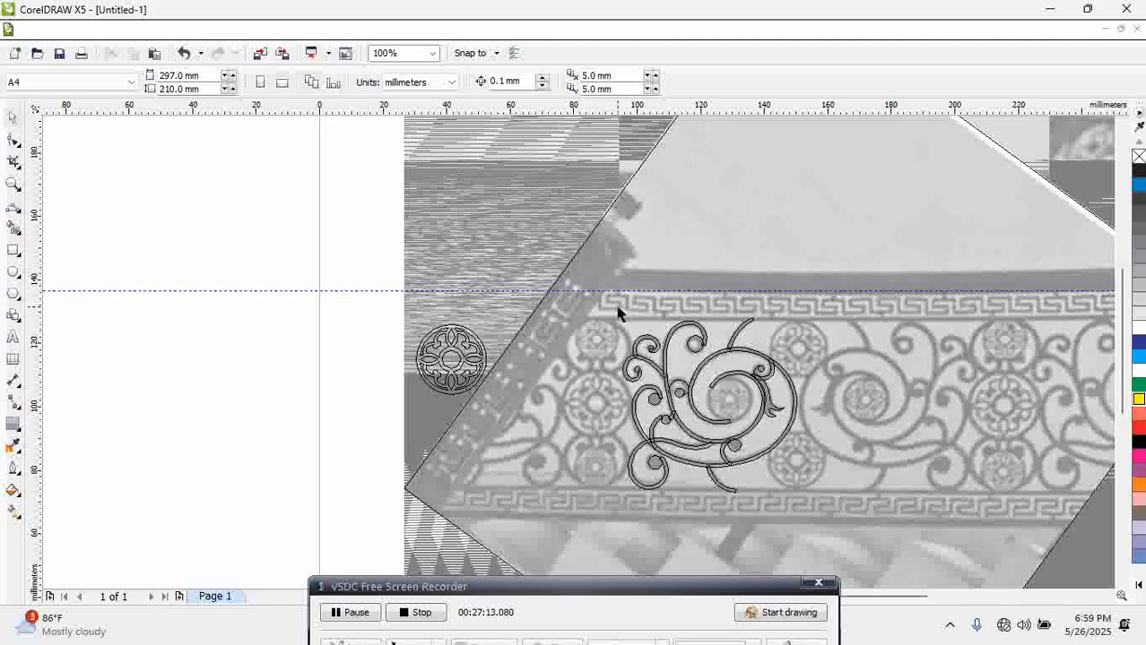
{"action": "scroll", "coordinate": [637, 368], "scroll_direction": "up", "scroll_amount": 7}
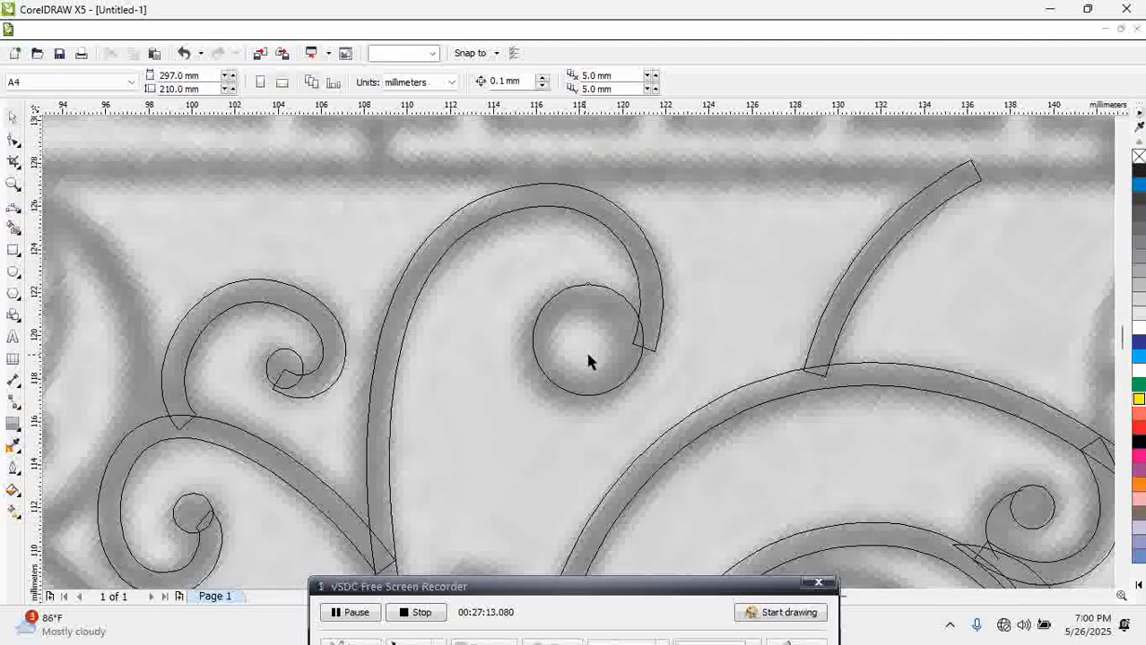
{"action": "left_click", "coordinate": [592, 351]}
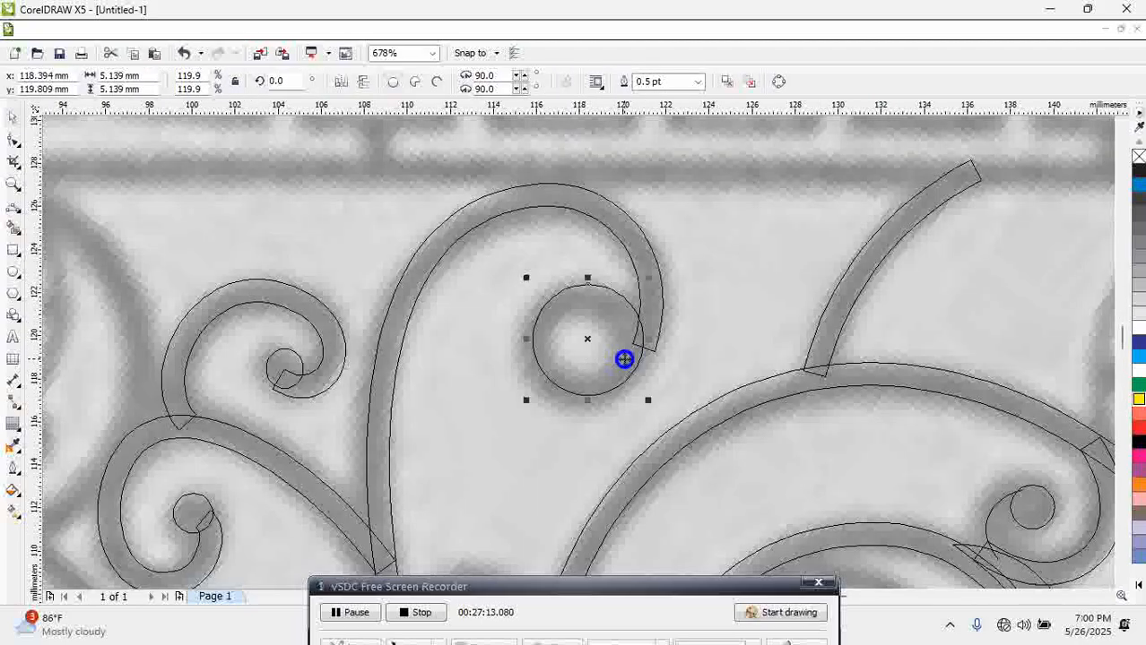
{"action": "mouse_move", "coordinate": [624, 359]}
{"action": "left_mouse_down"}
{"action": "mouse_move", "coordinate": [636, 365]}
{"action": "mouse_move", "coordinate": [625, 365]}
{"action": "left_mouse_up"}
{"action": "left_click_drag", "start_coordinate": [281, 358], "coordinate": [277, 361]}
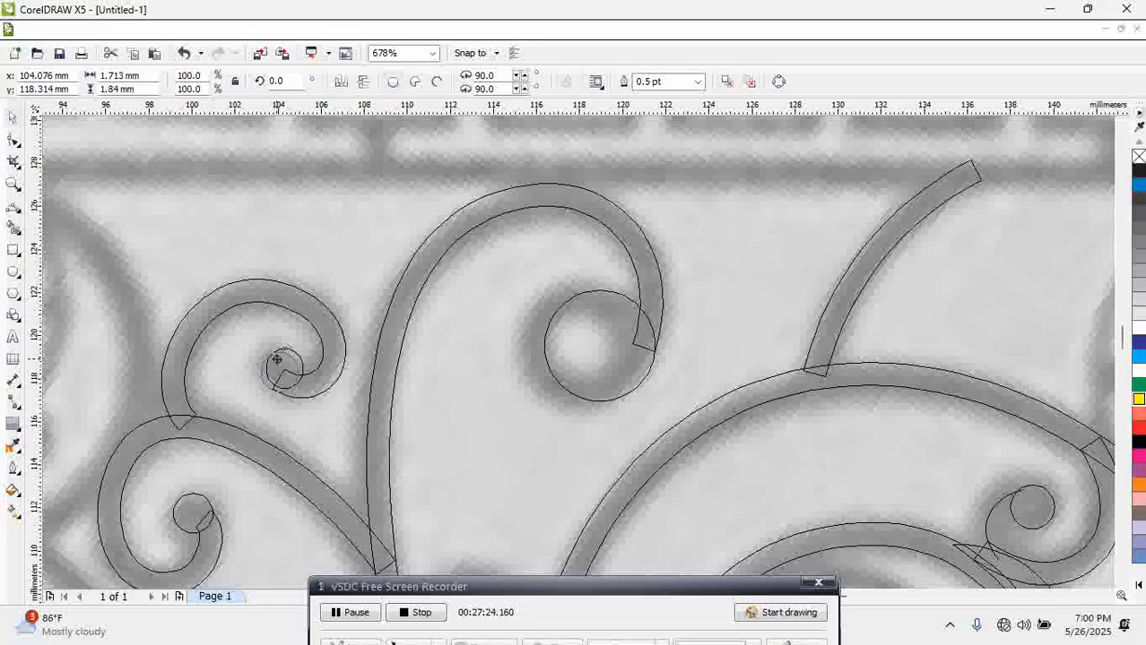
Reshape the base of the small upper-left curl by moving its corner node onto the curl below
{"action": "left_click", "coordinate": [190, 411]}
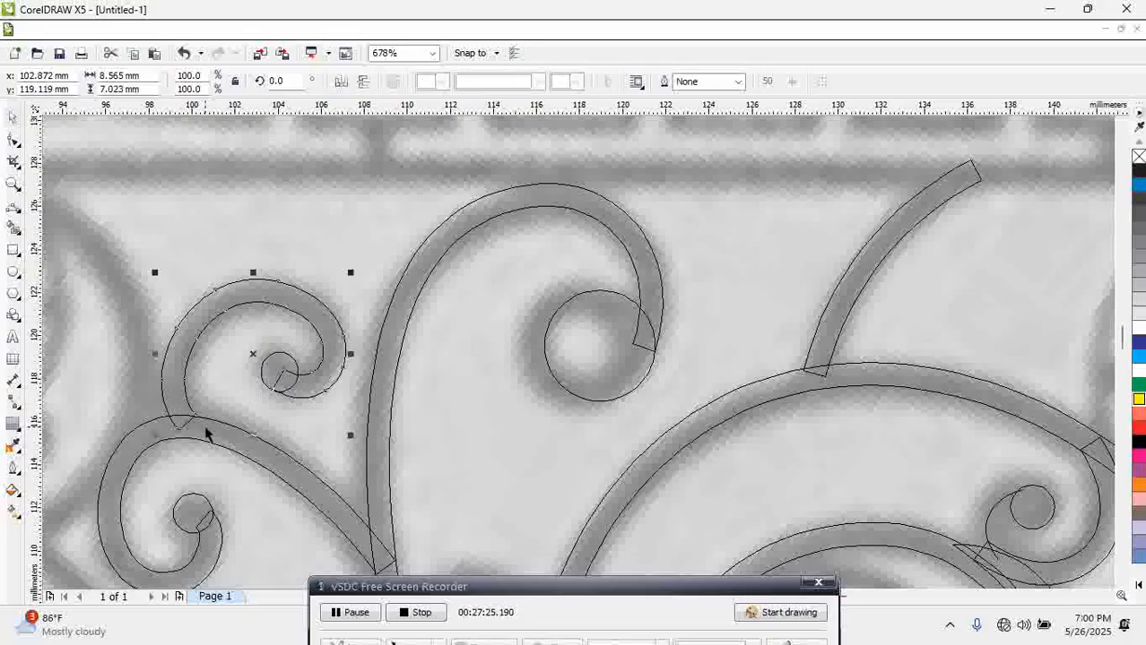
{"action": "left_click", "coordinate": [14, 141]}
{"action": "left_click", "coordinate": [199, 420]}
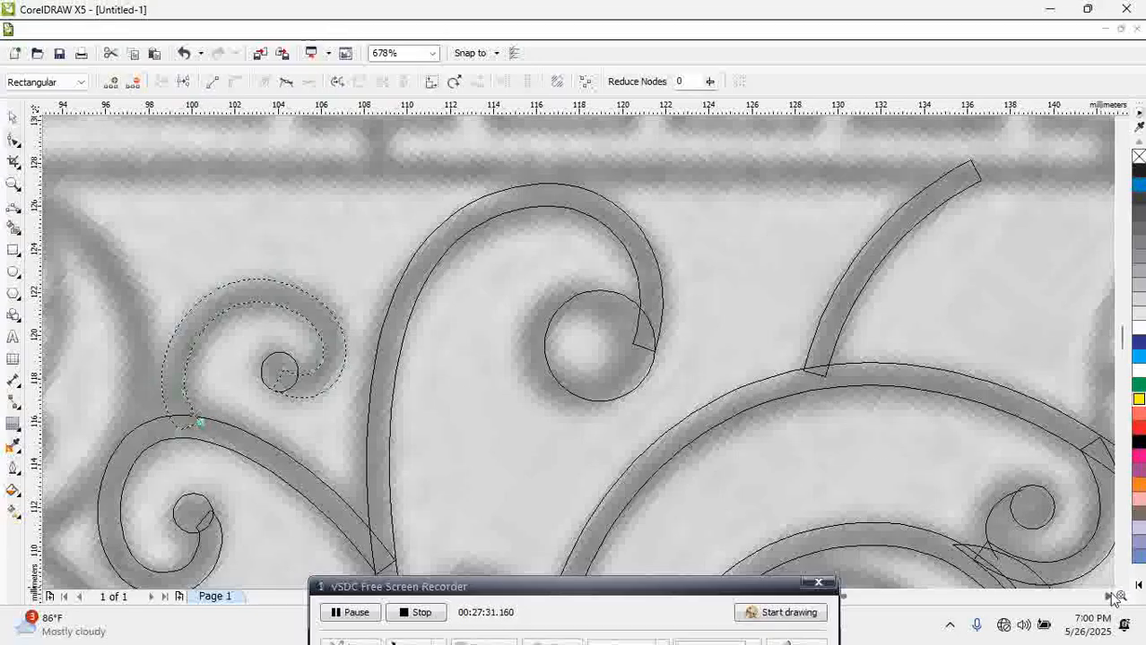
Set the outline of the tiny curve beside the spiral's upper-right circle to 3 pt and convert it to an object
{"action": "left_click", "coordinate": [992, 509]}
{"action": "left_click", "coordinate": [14, 118]}
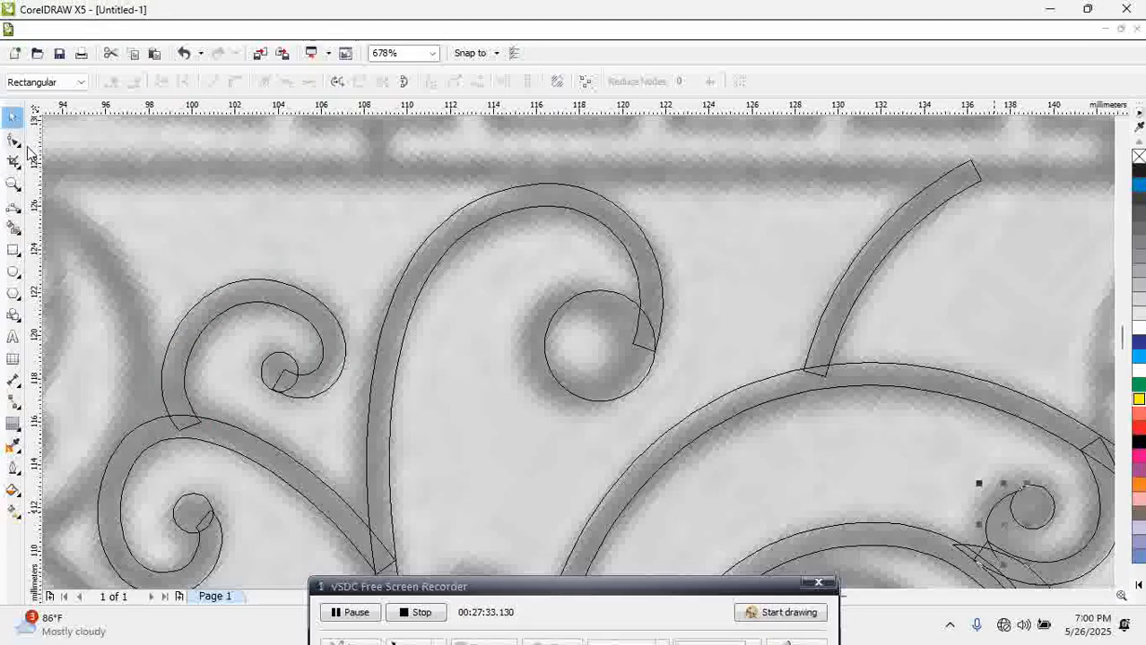
{"action": "key", "text": "ctrl+shift+q"}
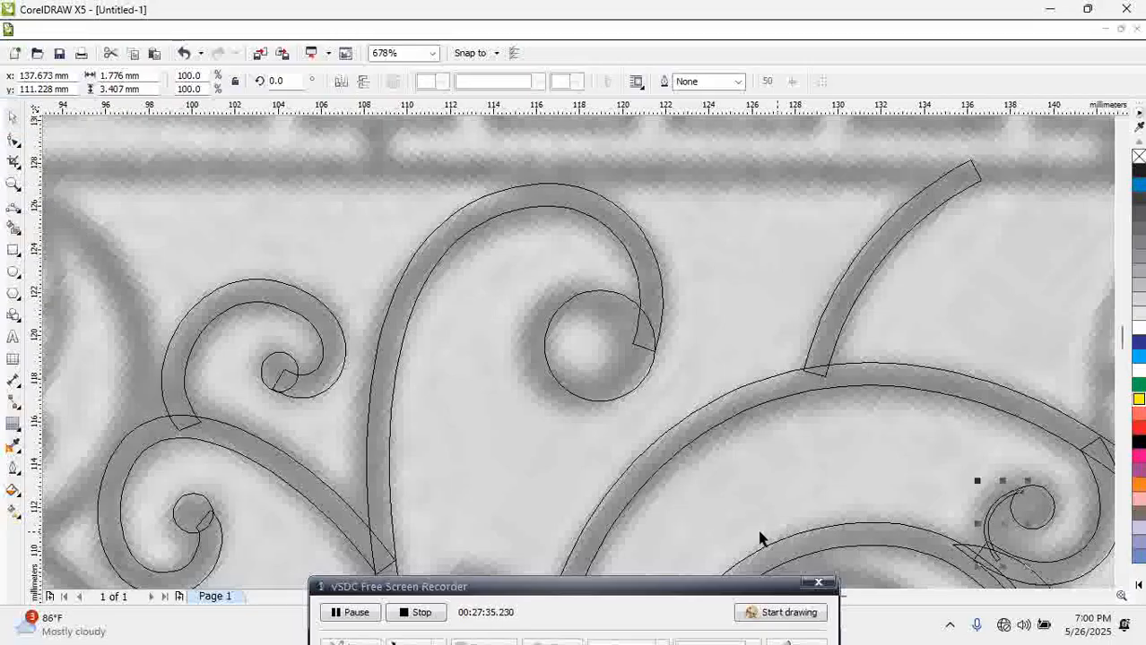
{"action": "key", "text": "ctrl+z"}
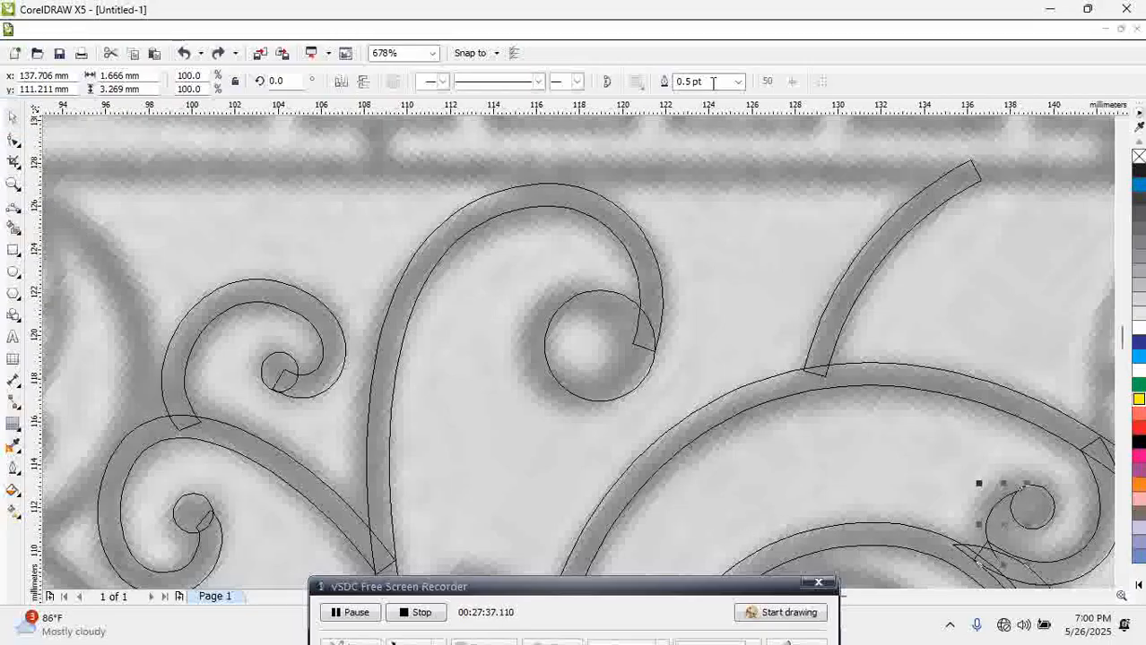
{"action": "left_click", "coordinate": [709, 81]}
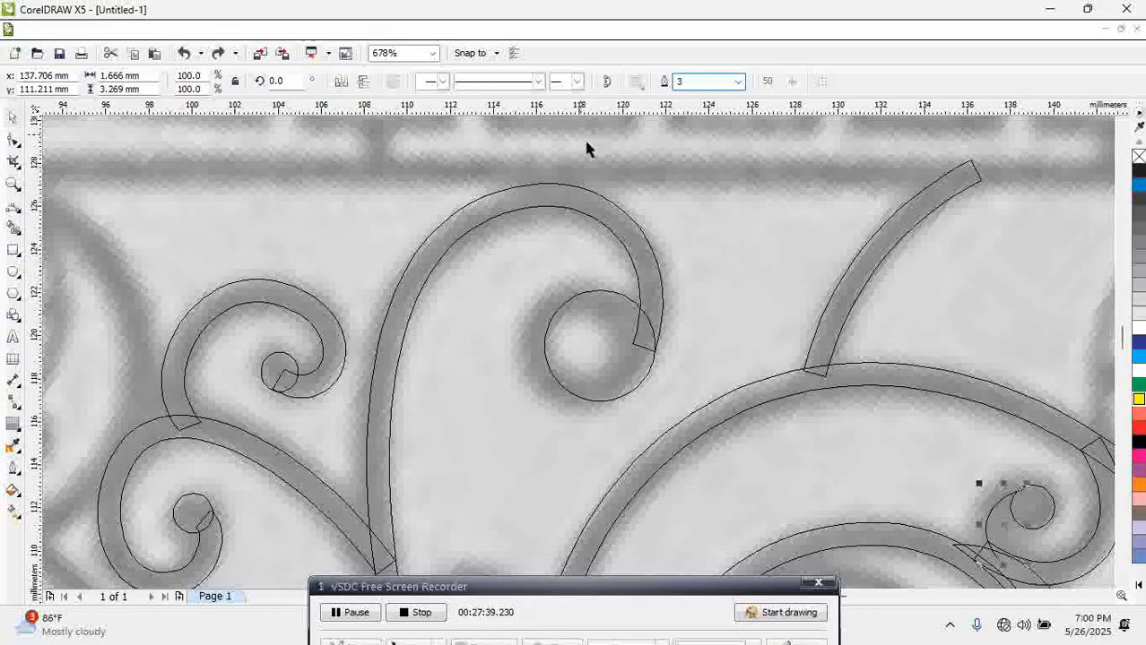
{"action": "key", "text": "Return"}
{"action": "key", "text": "ctrl+shift+q"}
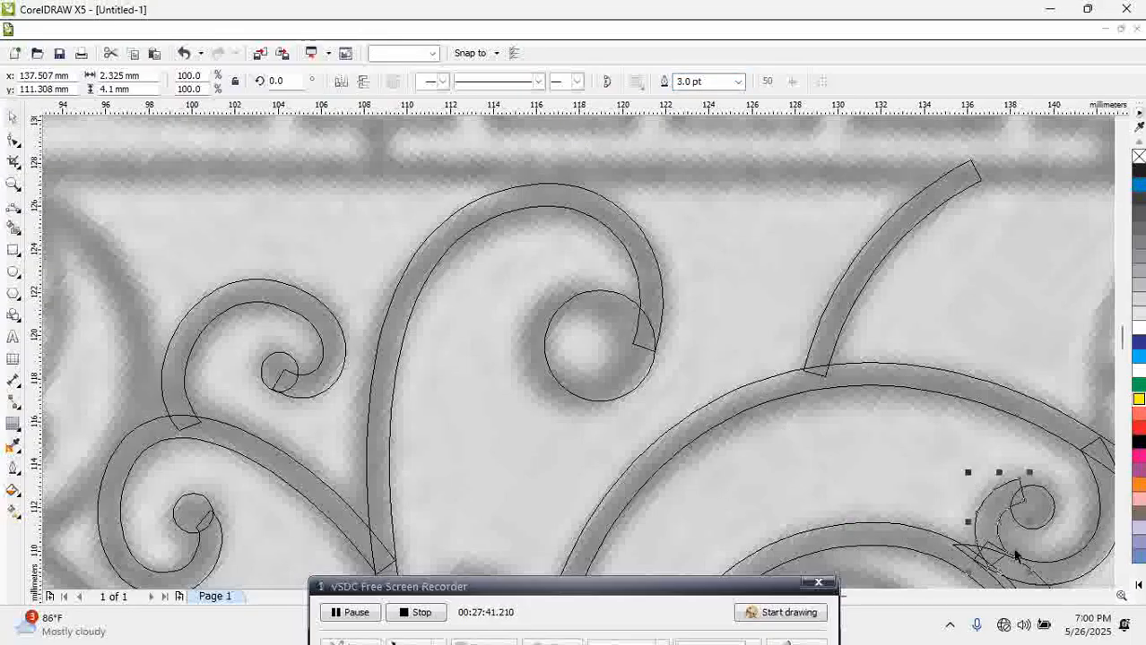
Select all the traced scroll curves and circles and switch the view to Enhanced
{"action": "left_click_drag", "start_coordinate": [933, 438], "coordinate": [824, 401]}
{"action": "scroll", "coordinate": [659, 453], "scroll_direction": "up", "scroll_amount": 2}
{"action": "left_click", "coordinate": [352, 613]}
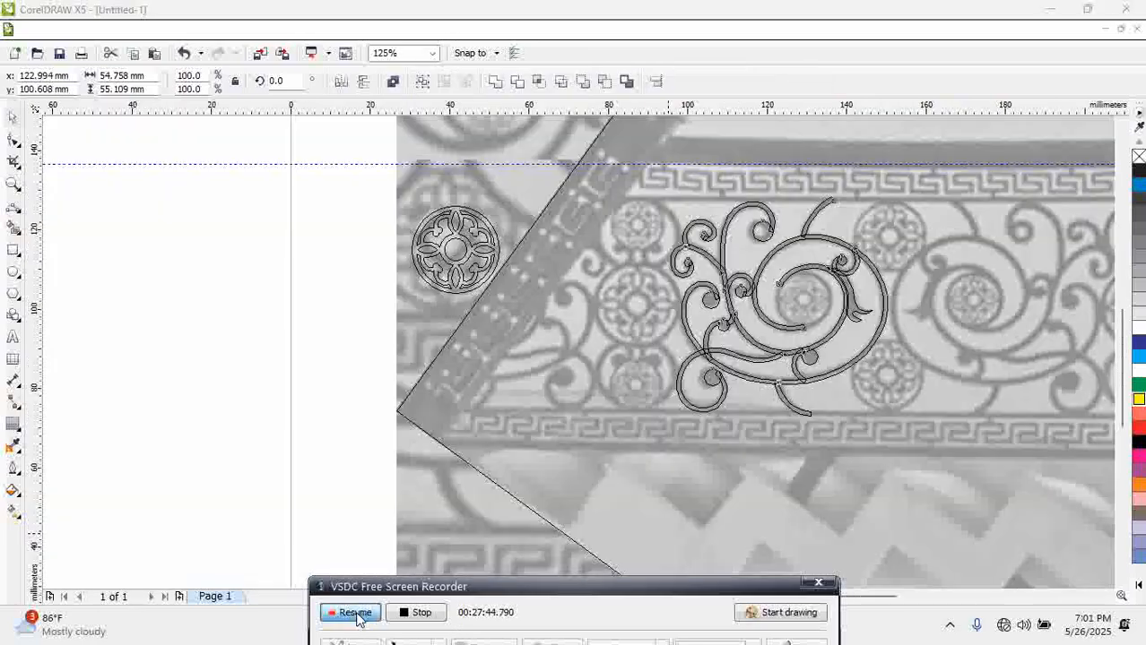
{"action": "left_click", "coordinate": [356, 616]}
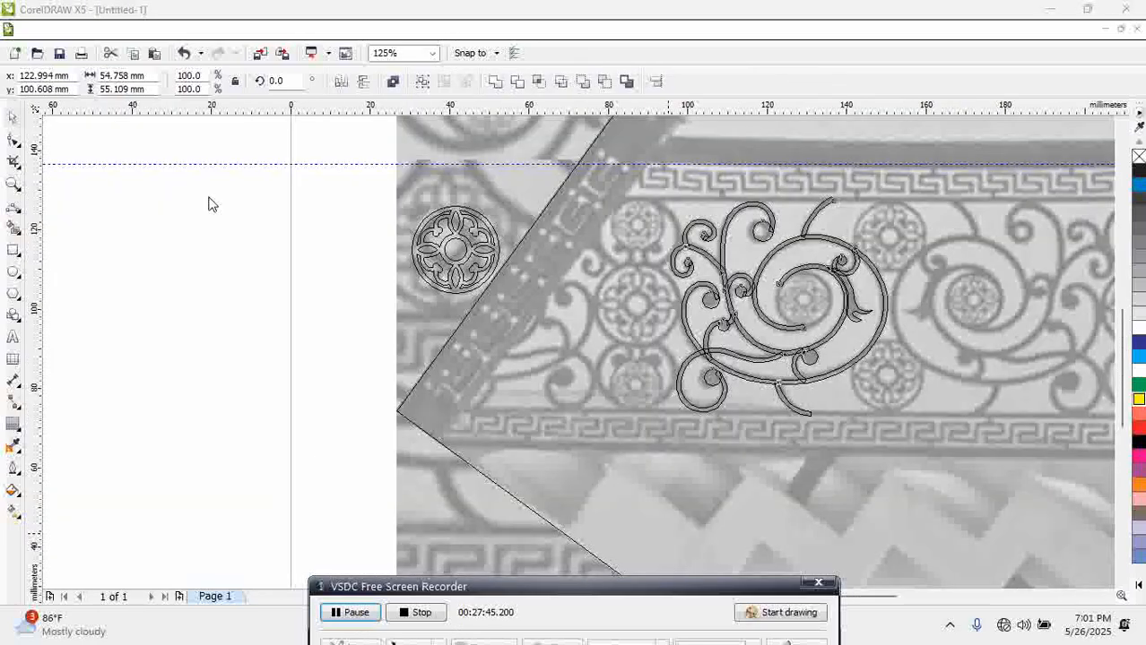
{"action": "left_click", "coordinate": [89, 30]}
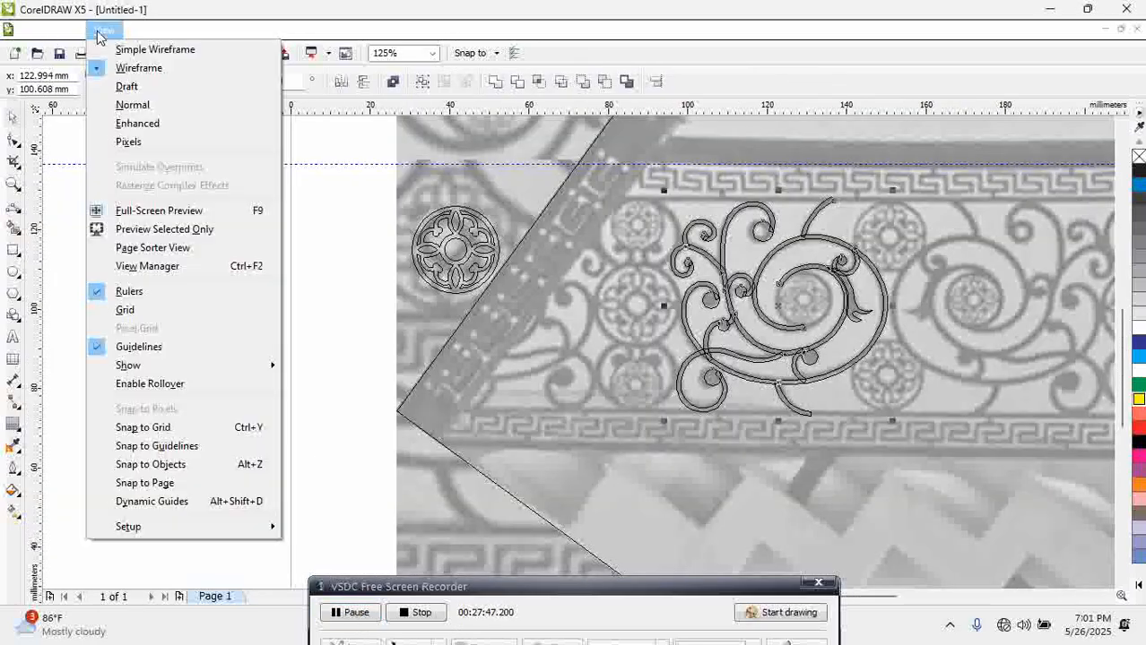
{"action": "left_click", "coordinate": [134, 120]}
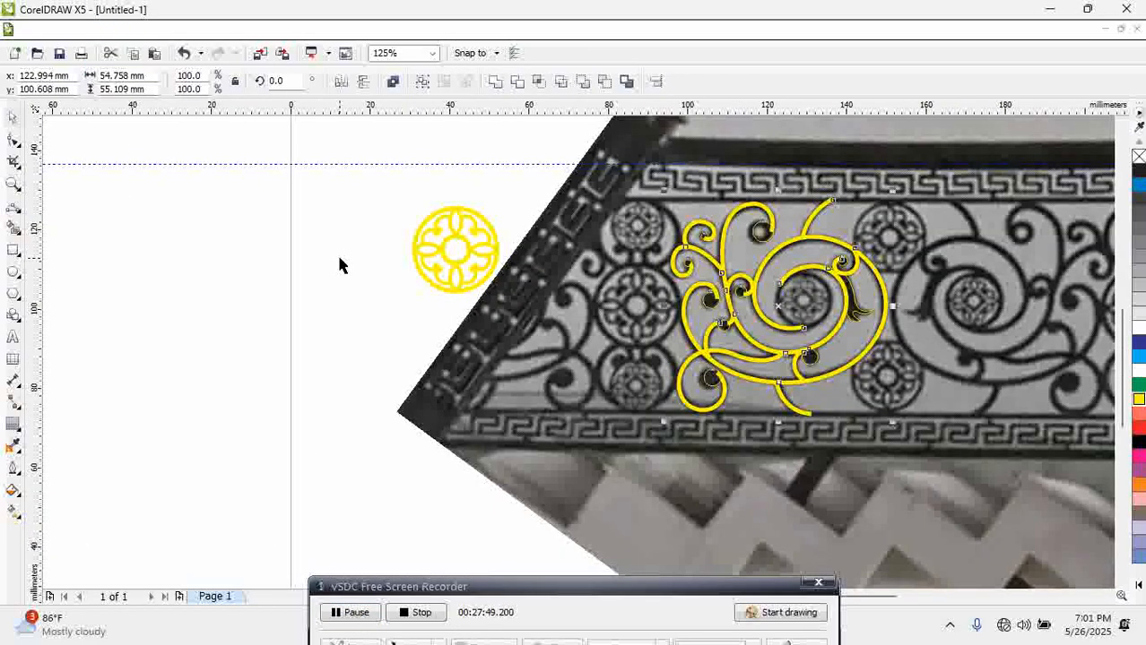
Try to weld all the selected scroll curves and circles into one shape, and undo the weld
{"action": "left_click", "coordinate": [492, 79]}
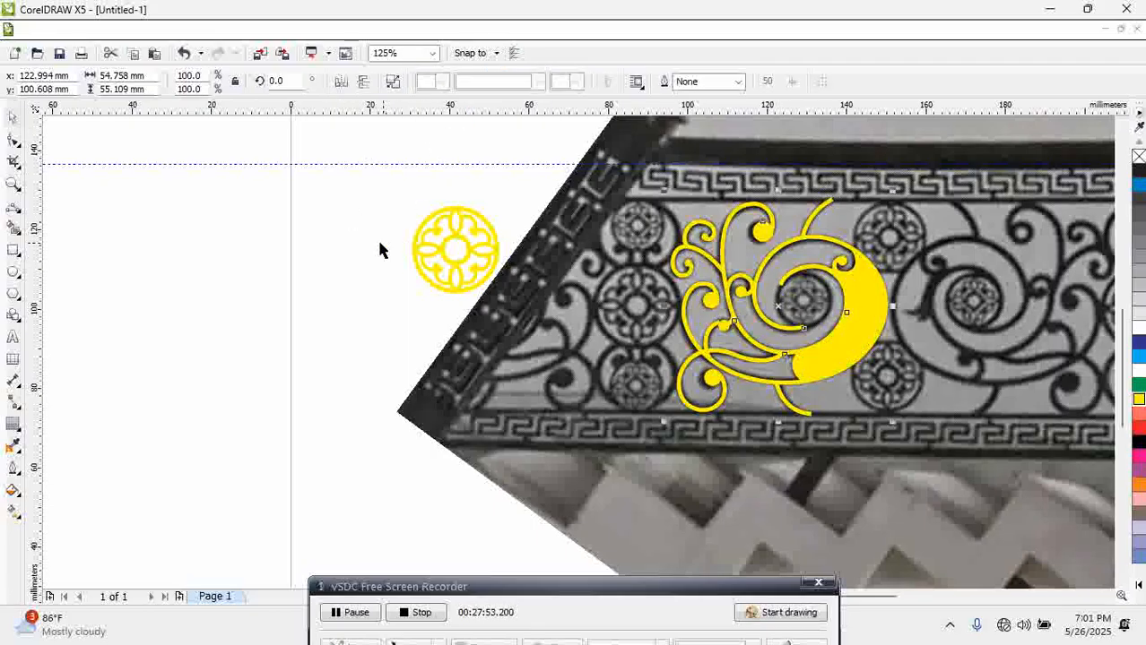
{"action": "key", "text": "F10"}
{"action": "key", "text": "ctrl+z"}
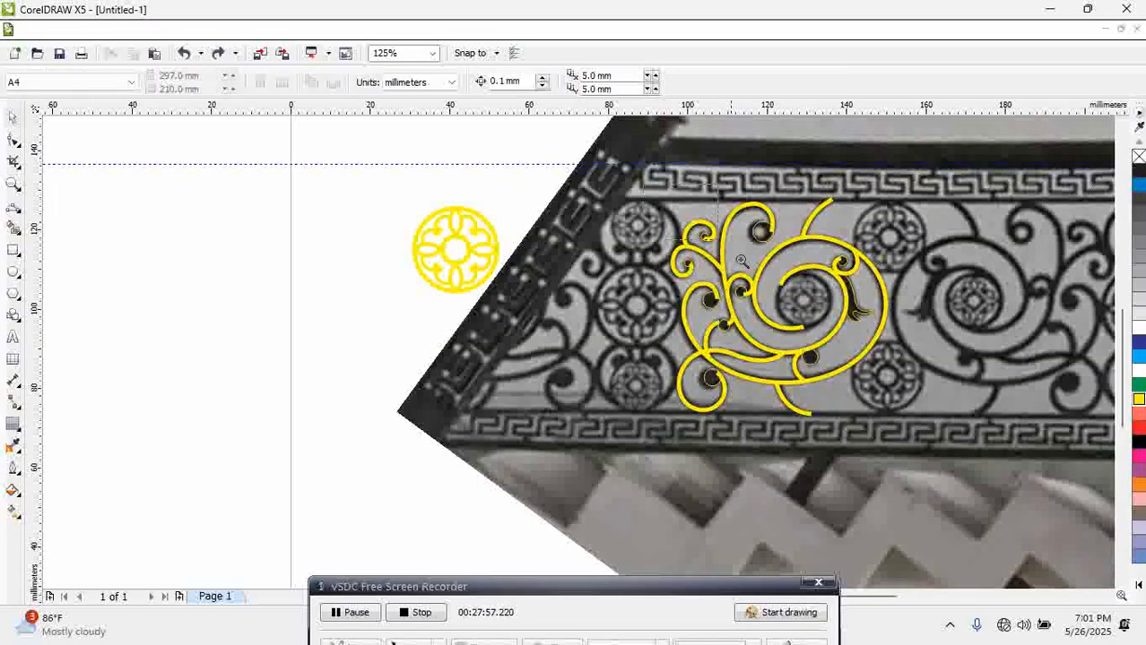
Weld the large spiral with the short curve at its bottom, and the upper-right hook with the tall stem curve
{"action": "left_click_drag", "start_coordinate": [741, 261], "coordinate": [944, 477]}
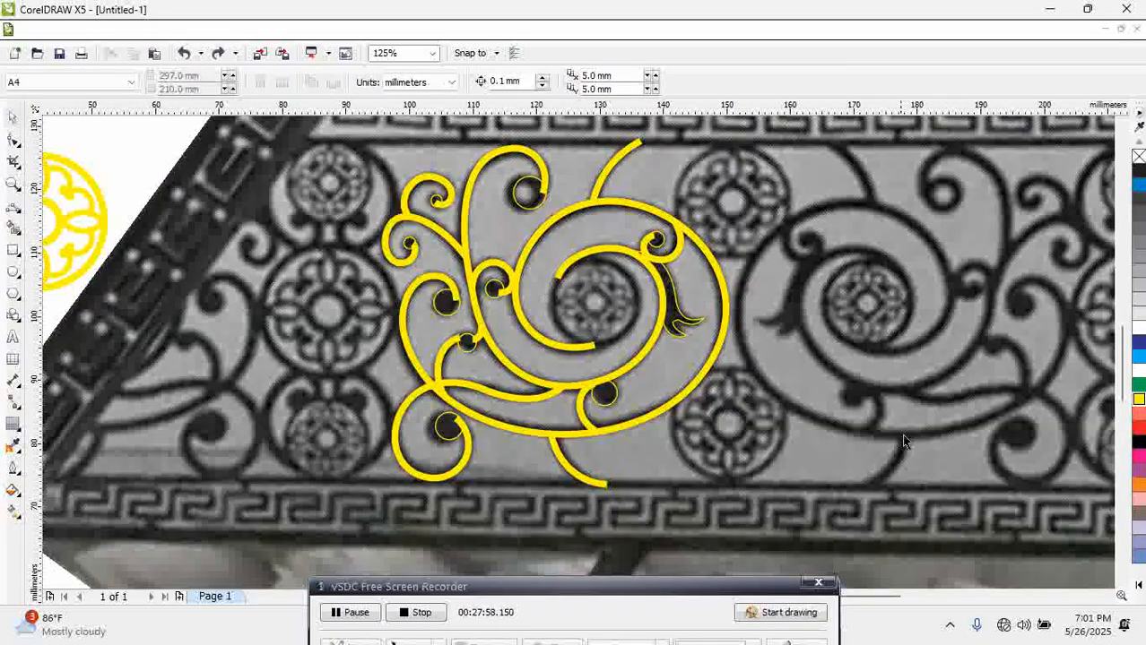
{"action": "left_click", "coordinate": [582, 430]}
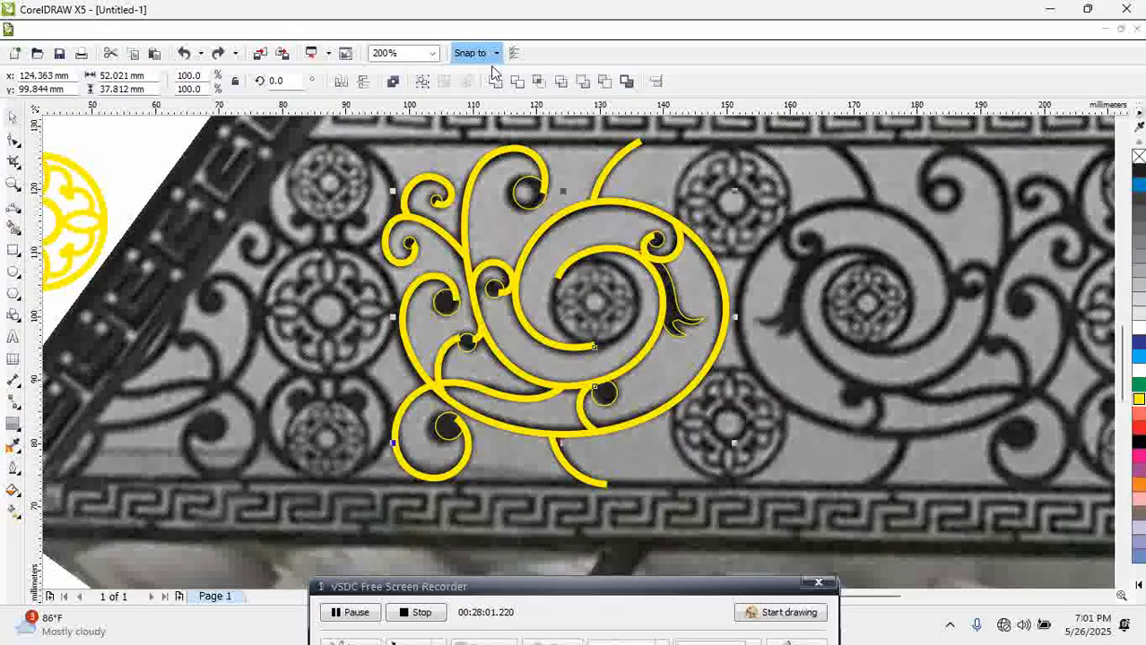
{"action": "left_click", "coordinate": [647, 249]}
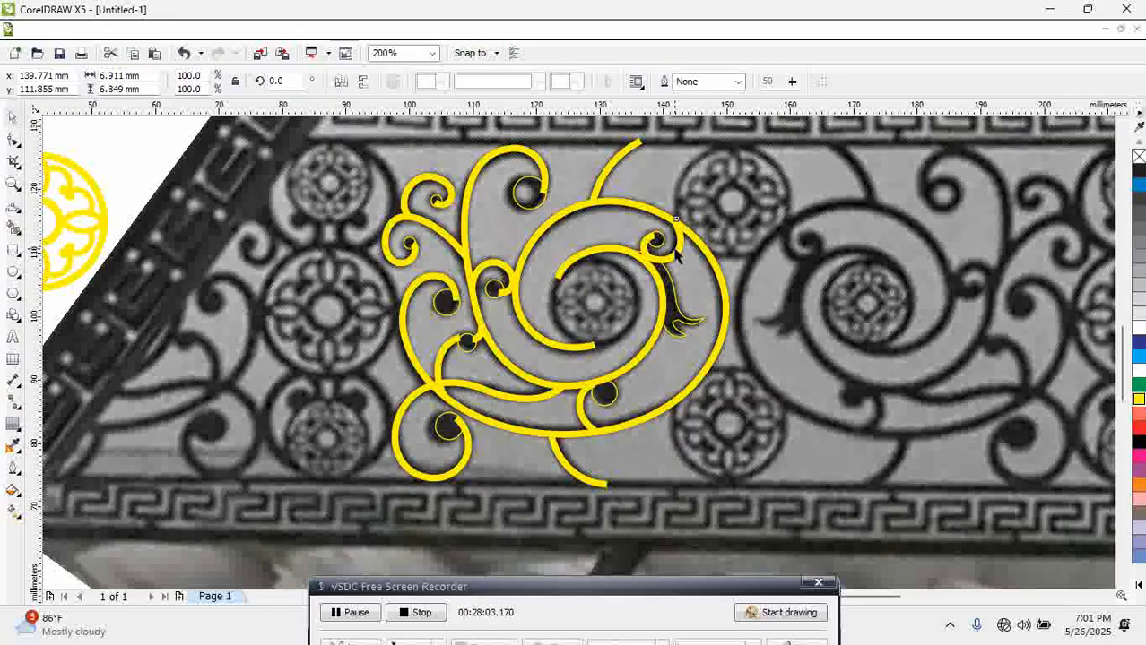
{"action": "left_click", "coordinate": [630, 251], "text": "shift"}
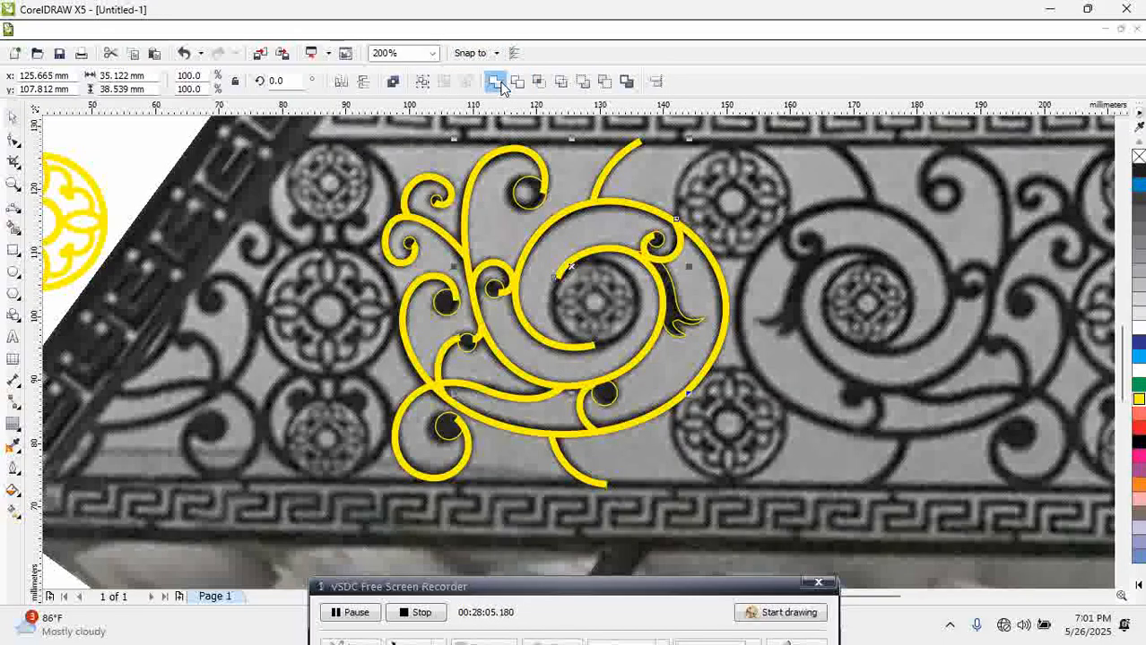
{"action": "left_click", "coordinate": [497, 82]}
Weld the short curve at the top of the spiral with the two small curls at the upper left
{"action": "left_click", "coordinate": [615, 173]}
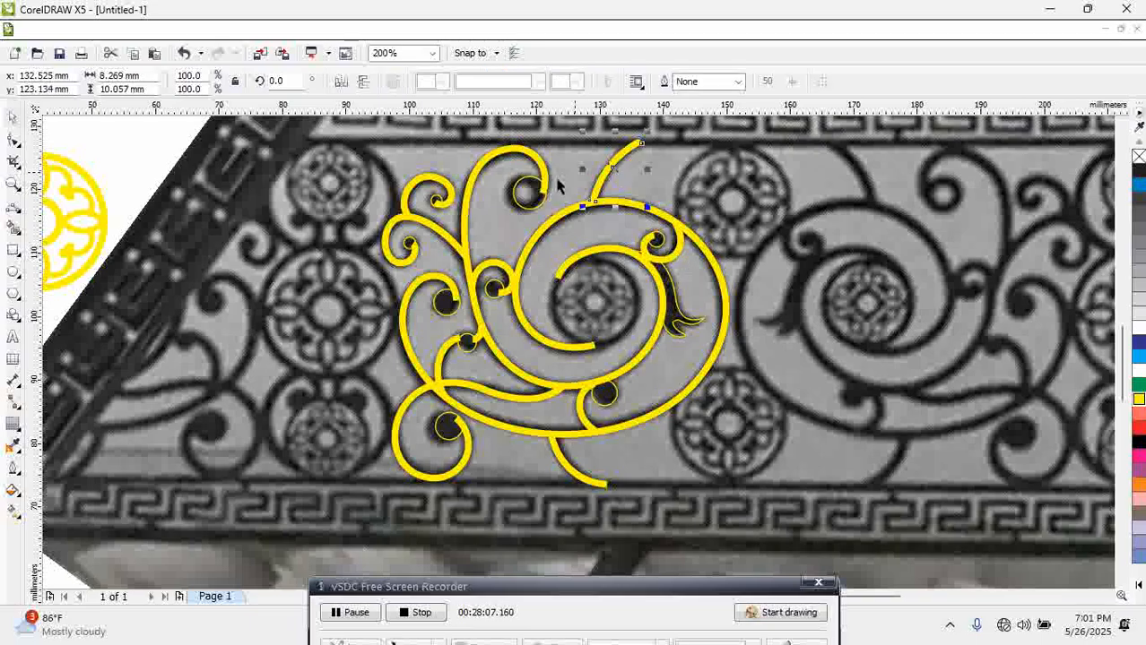
{"action": "left_click", "coordinate": [447, 209], "text": "shift"}
{"action": "left_click", "coordinate": [447, 235], "text": "shift"}
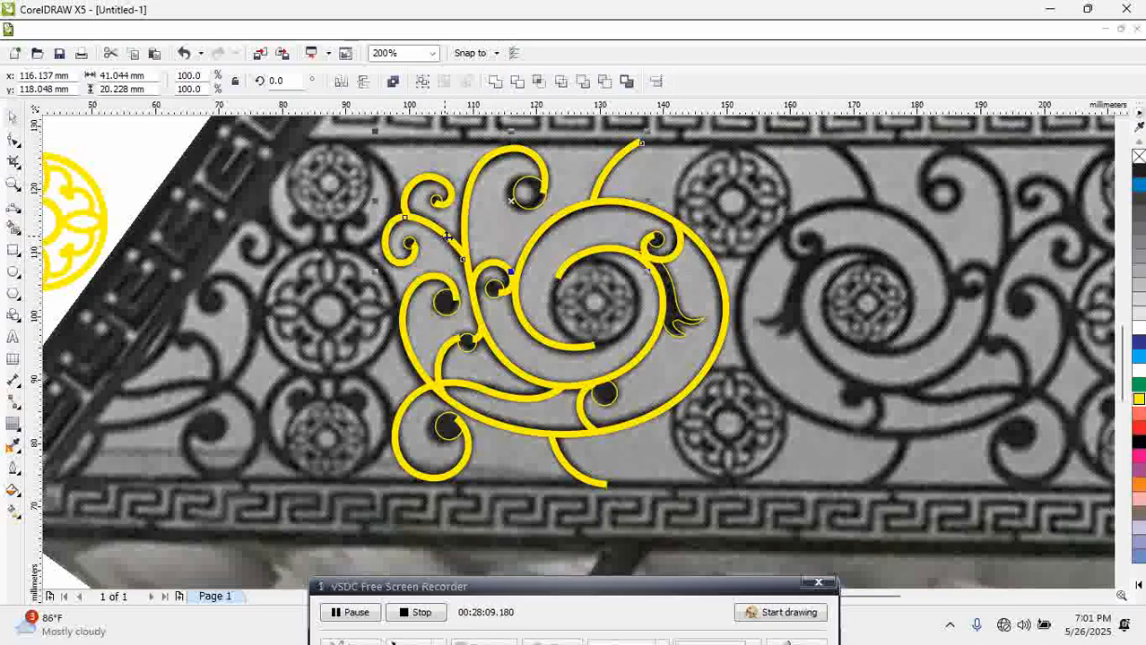
{"action": "key", "text": "F10"}
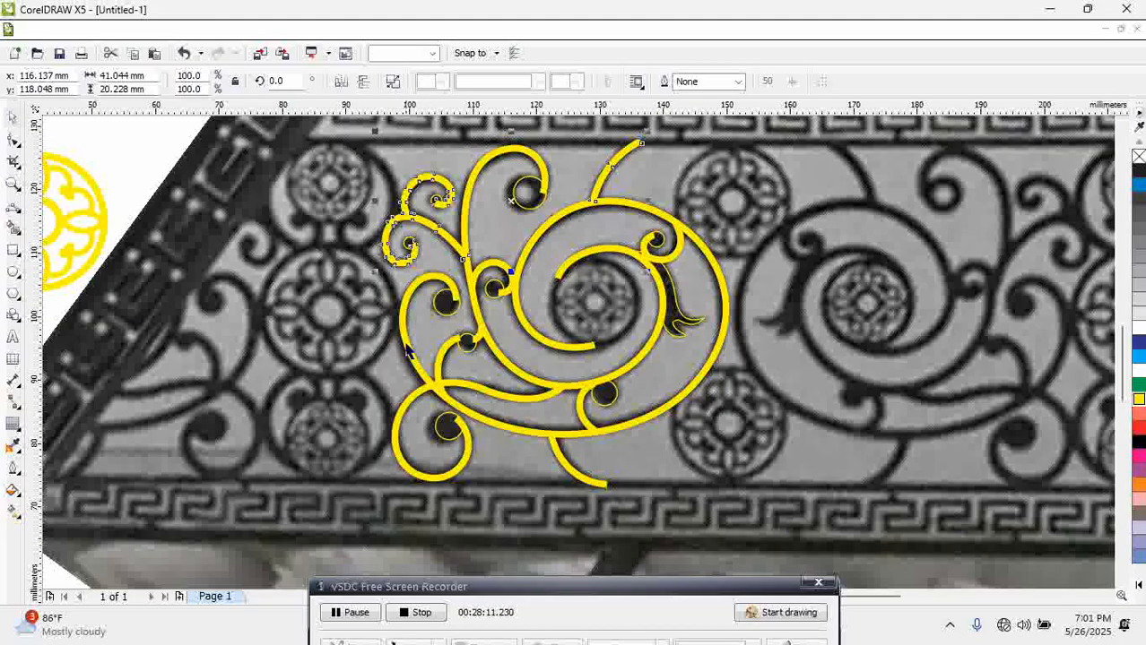
Weld the outer spiral, the lower-left scroll curves and the short curve below the spiral into one shape
{"action": "left_click", "coordinate": [406, 346]}
{"action": "left_click", "coordinate": [438, 362], "text": "shift"}
{"action": "left_click", "coordinate": [461, 387], "text": "shift"}
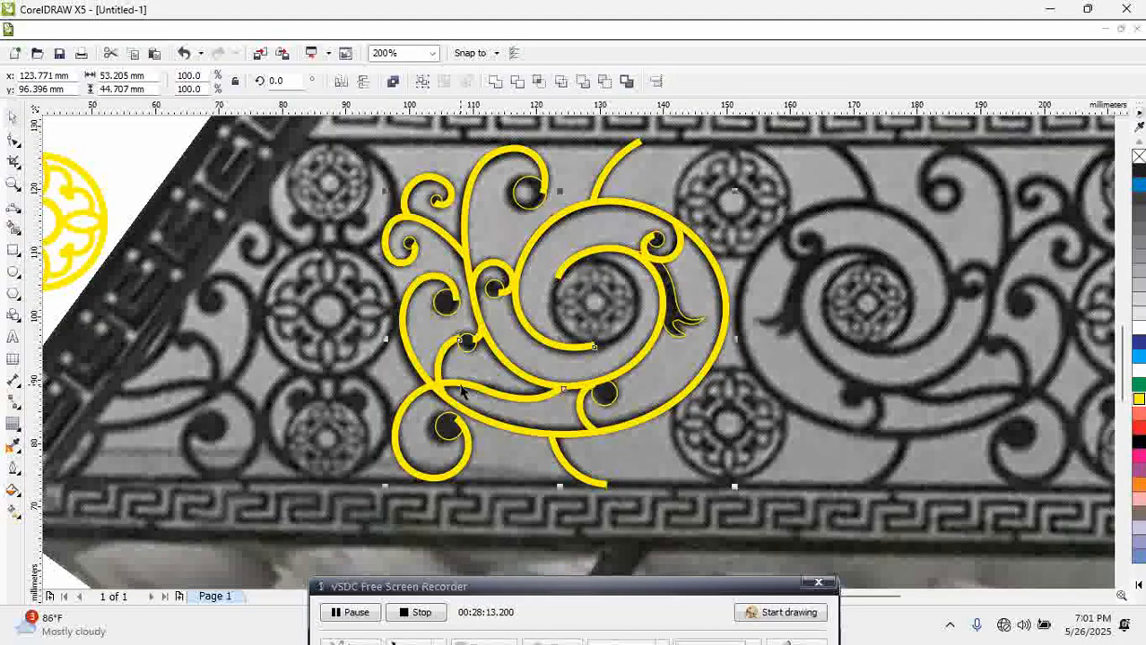
{"action": "left_click", "coordinate": [551, 453]}
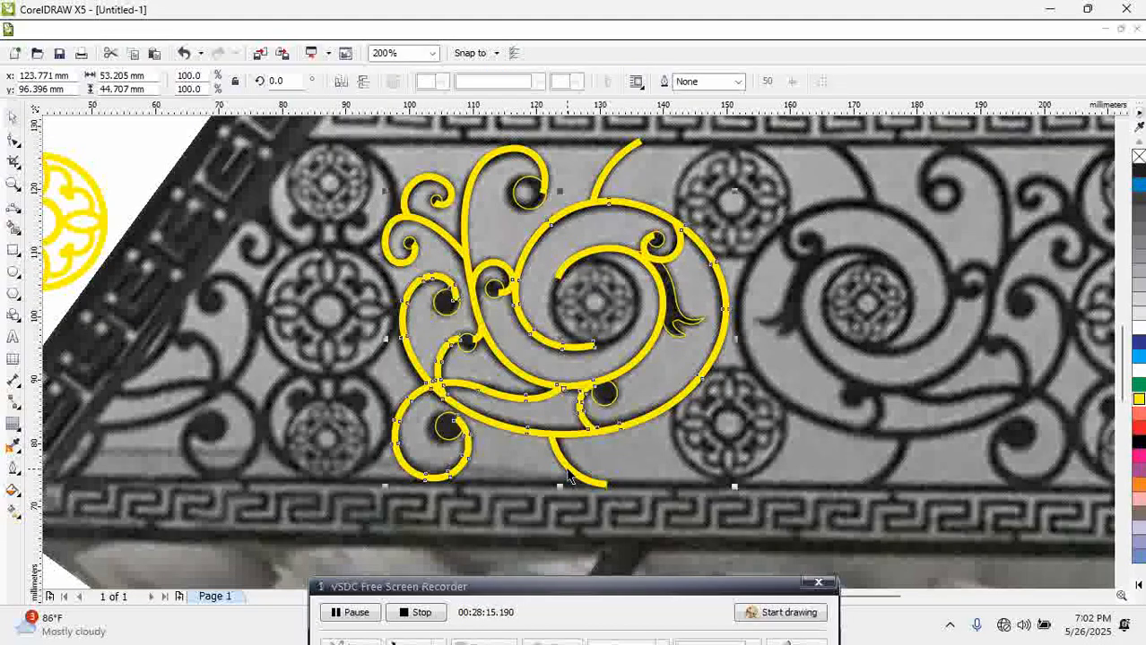
{"action": "left_click", "coordinate": [569, 437], "text": "shift"}
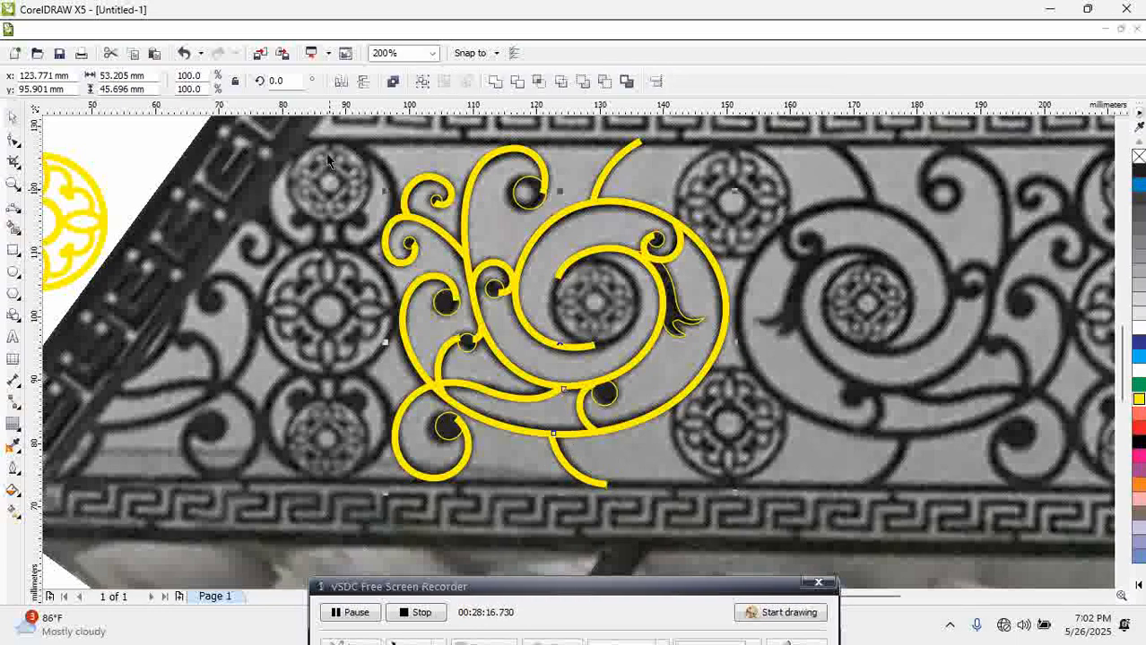
{"action": "left_click", "coordinate": [492, 85]}
Fill the welded outer spiral and lower scroll shape with light blue
{"action": "left_click", "coordinate": [337, 308]}
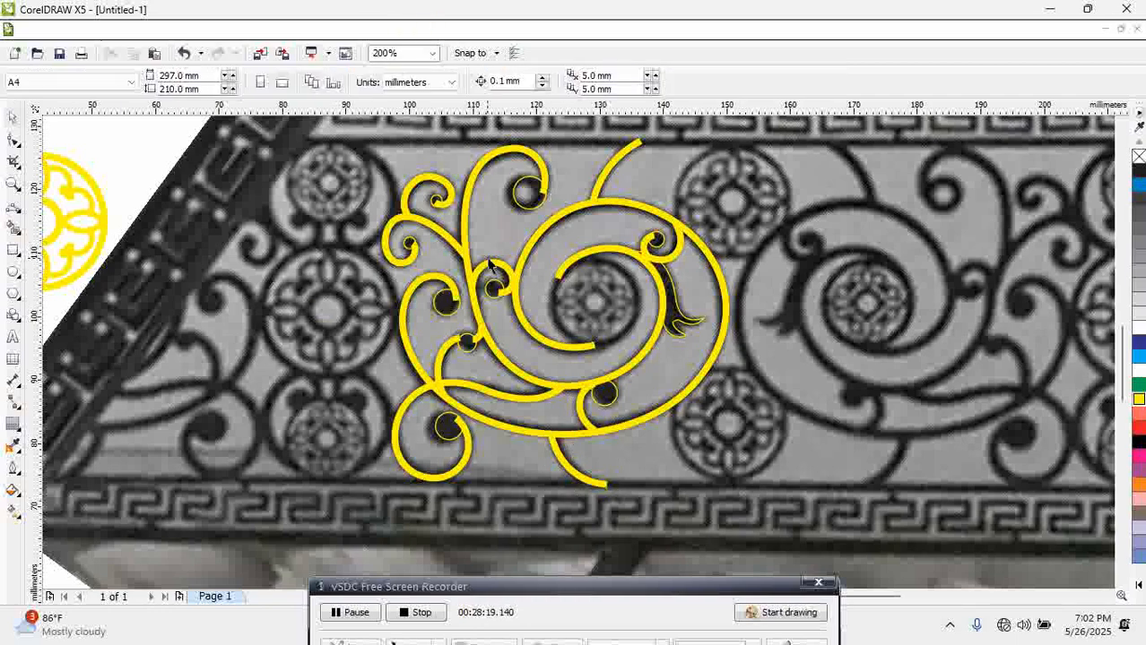
{"action": "left_click", "coordinate": [387, 339]}
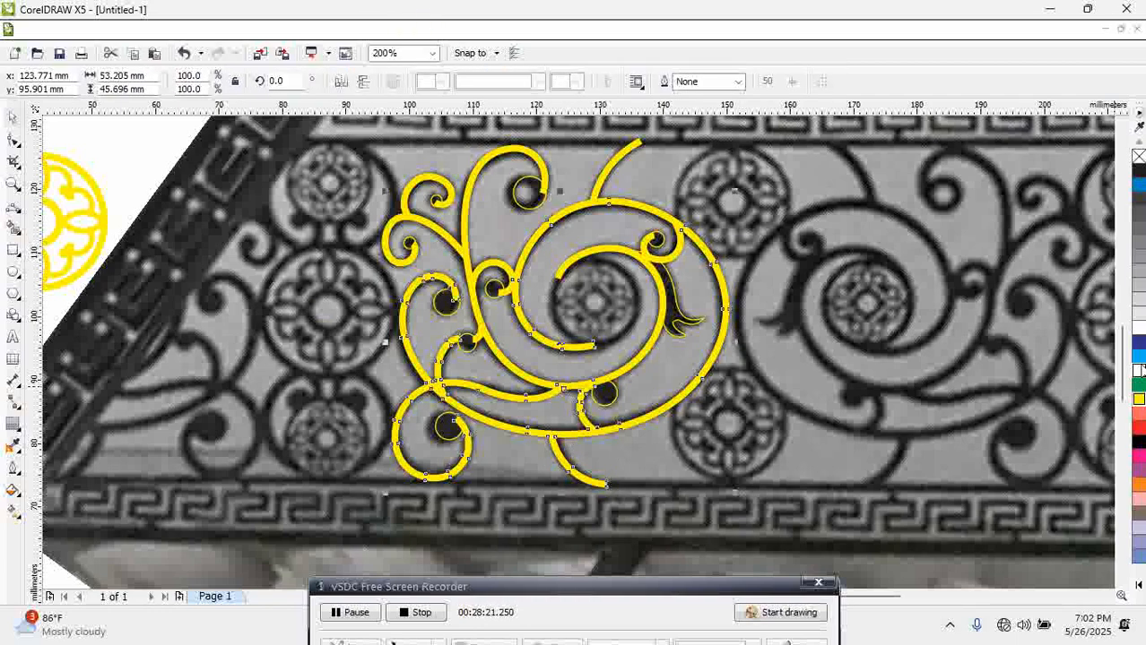
{"action": "left_click", "coordinate": [1139, 357]}
{"action": "left_click", "coordinate": [468, 354]}
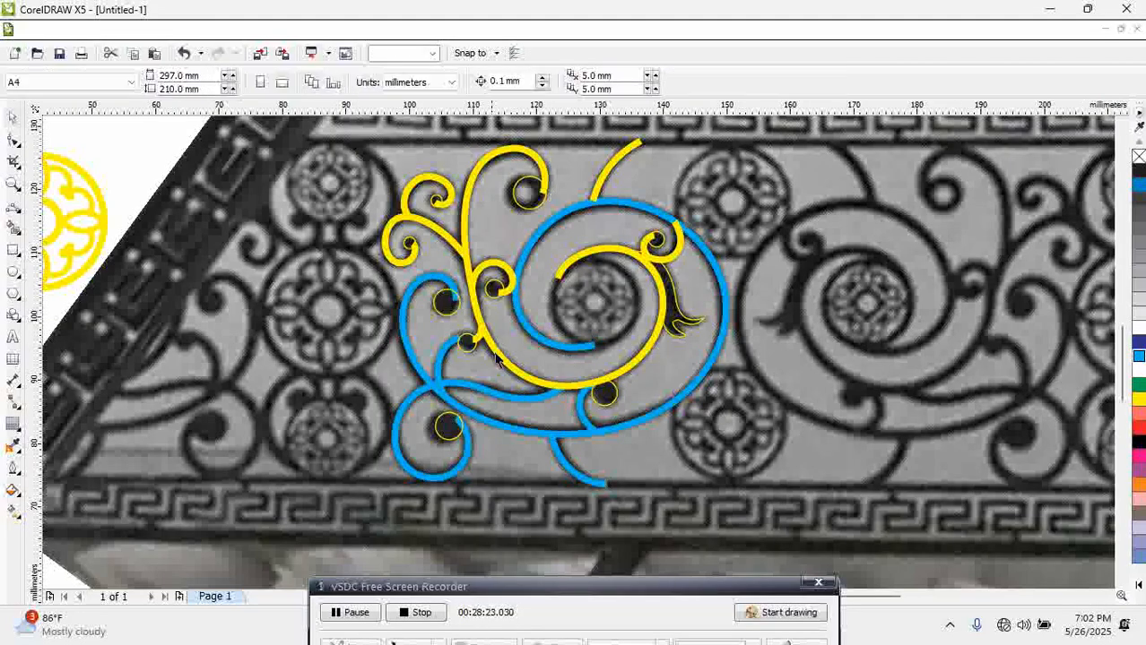
Weld the yellow inner spiral with the upper-left curls, and weld the result to the blue outer spiral
{"action": "left_click", "coordinate": [543, 194]}
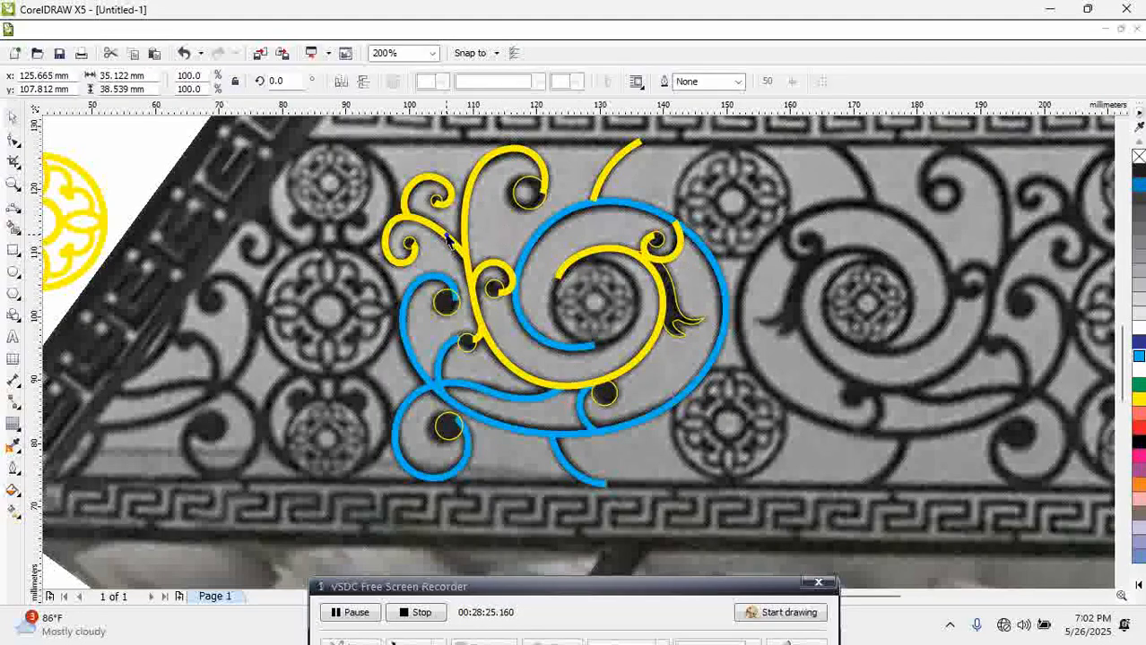
{"action": "left_click", "coordinate": [431, 180], "text": "shift"}
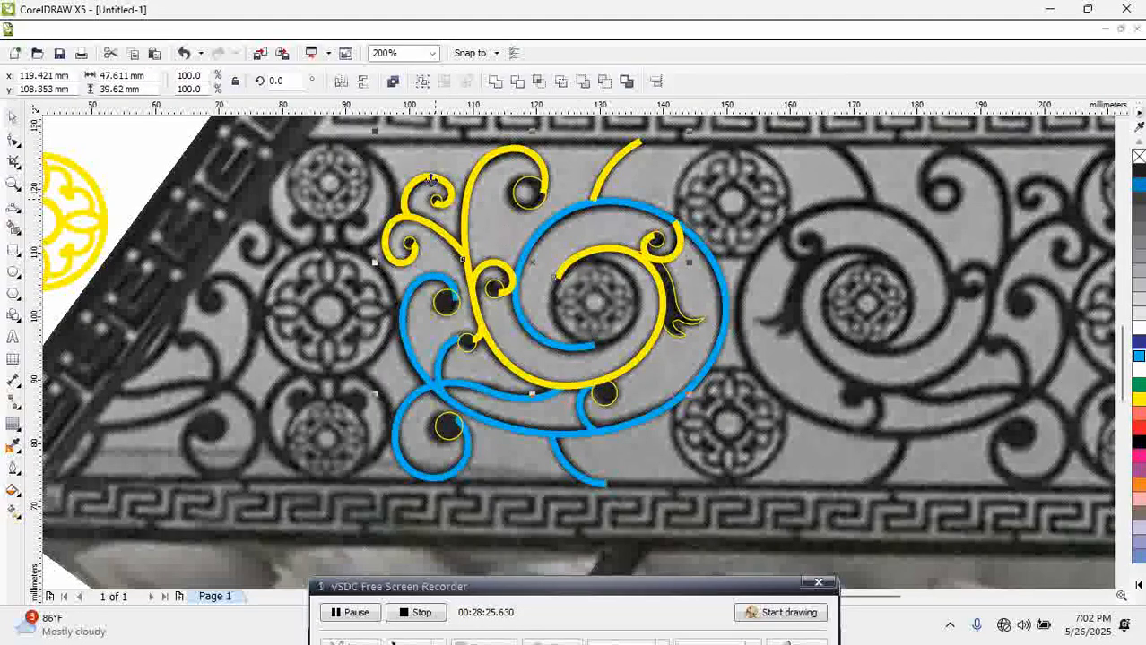
{"action": "left_click", "coordinate": [495, 81]}
{"action": "left_click", "coordinate": [563, 224], "text": "shift"}
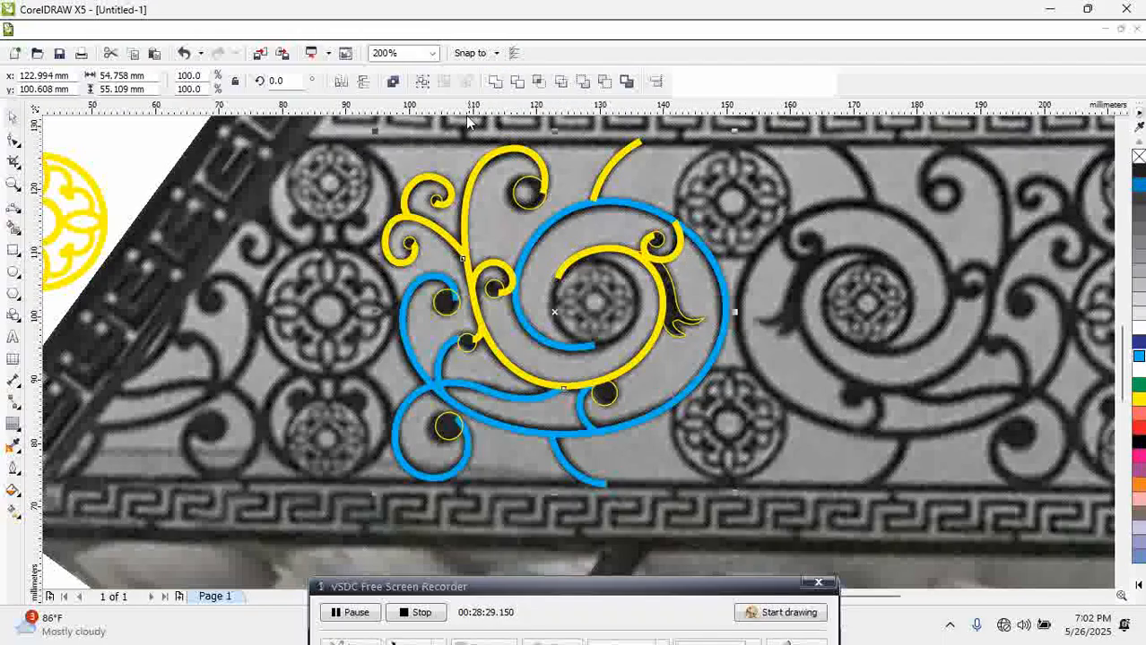
{"action": "left_click", "coordinate": [494, 82]}
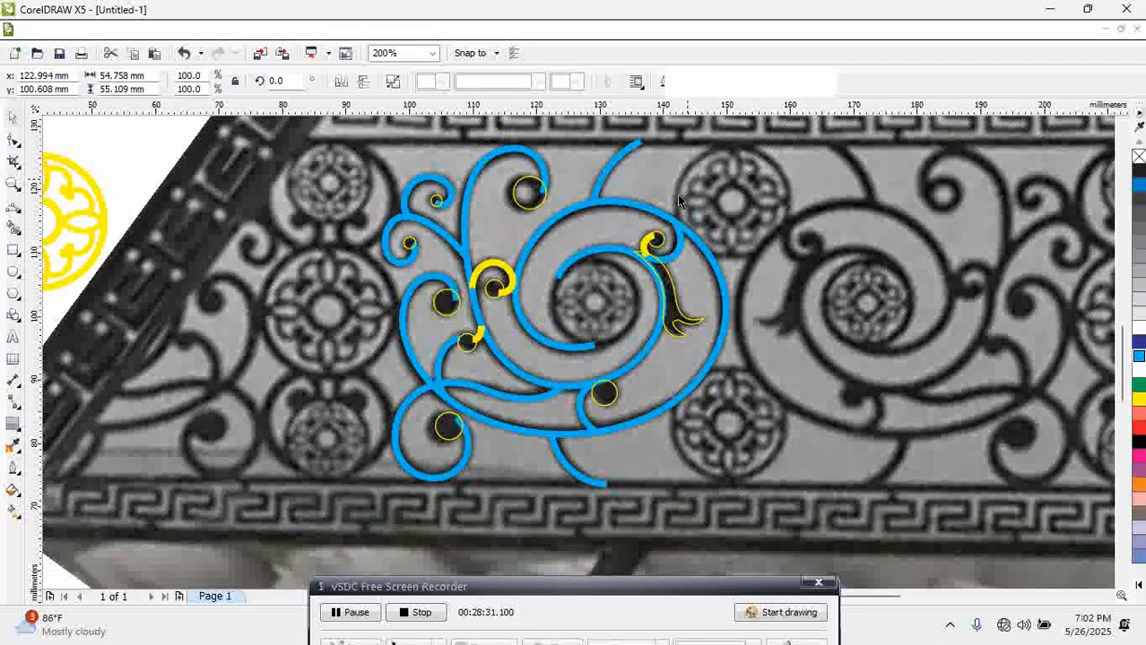
Weld the remaining small yellow curves beside the stem and the upper-right circle to the blue scroll shape
{"action": "left_click", "coordinate": [677, 194]}
{"action": "left_click", "coordinate": [492, 292]}
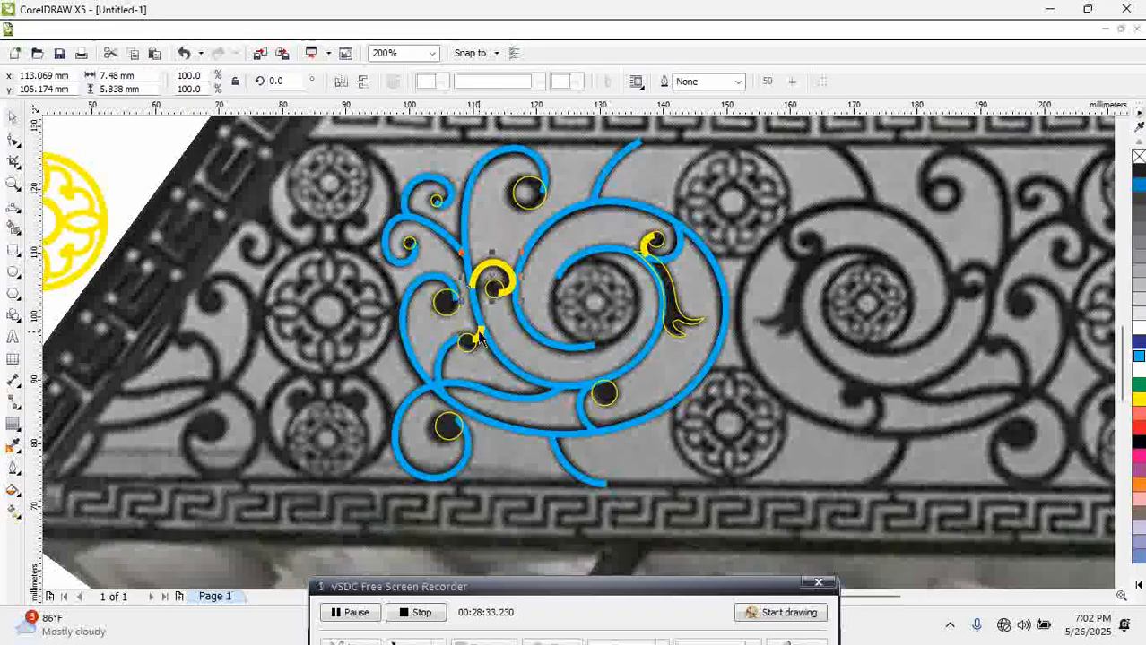
{"action": "left_click", "coordinate": [644, 251], "text": "shift"}
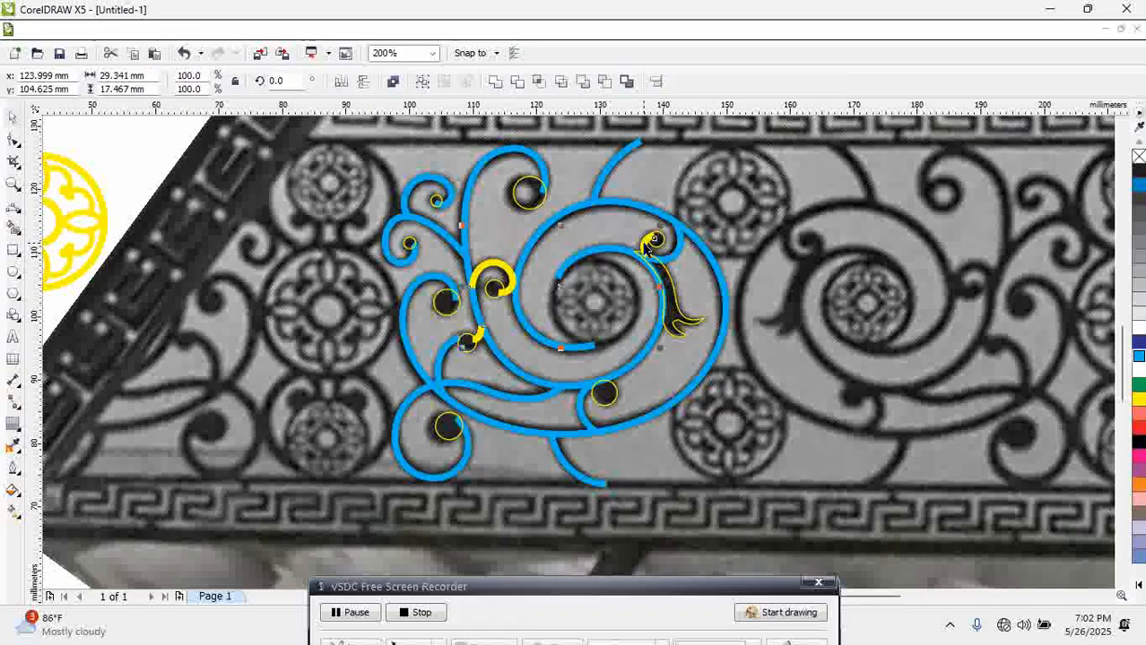
{"action": "left_click", "coordinate": [599, 208], "text": "shift"}
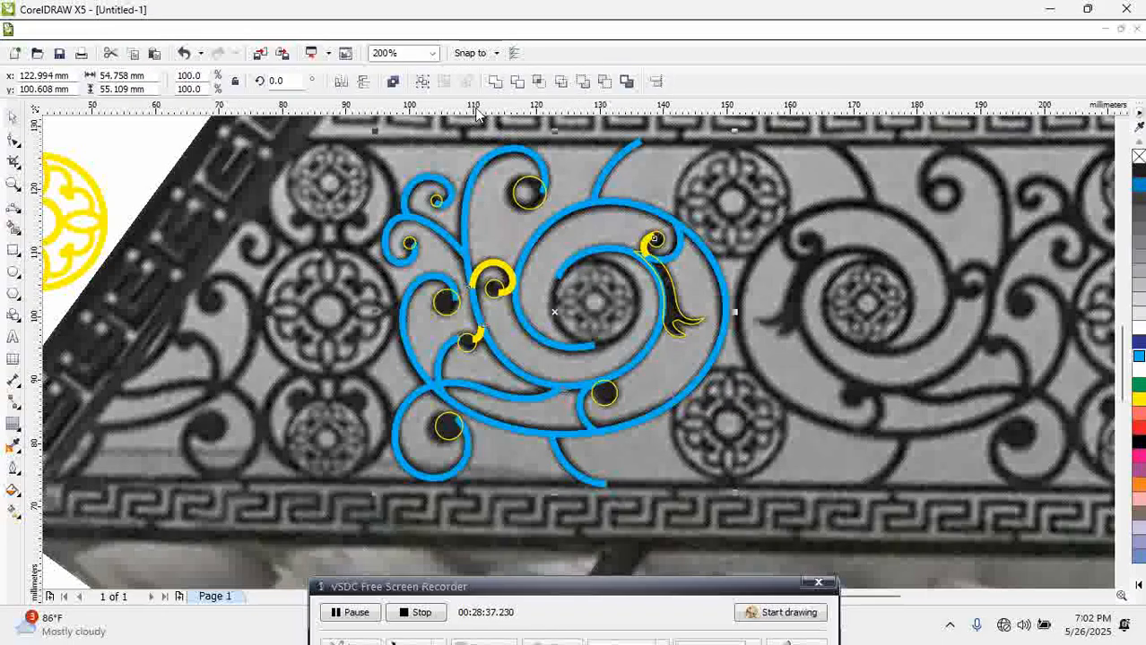
{"action": "left_click", "coordinate": [495, 82]}
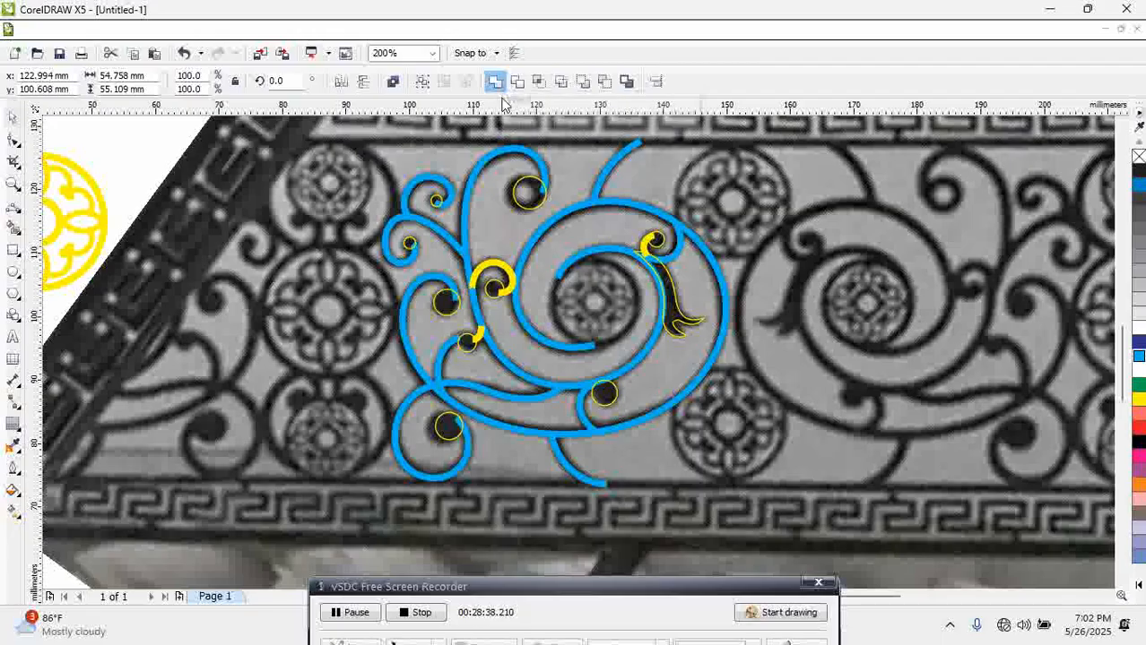
Try twice to weld the leaf outline to the blue scroll shape, selecting the leaf first, and undo each weld
{"action": "left_click", "coordinate": [678, 328]}
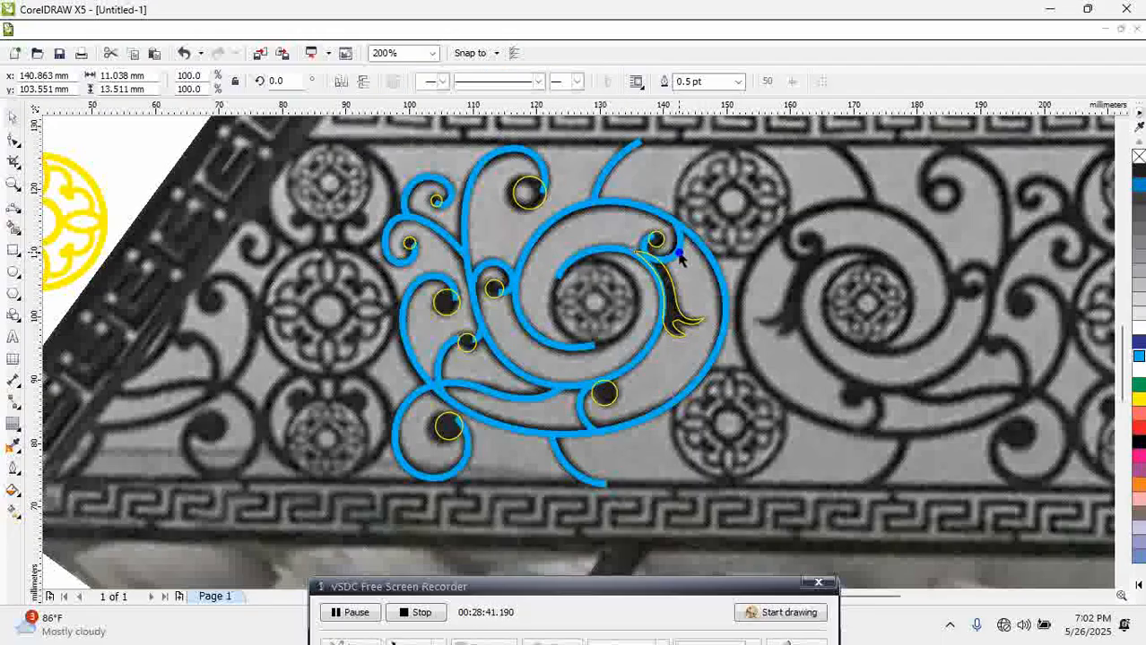
{"action": "left_click", "coordinate": [679, 257], "text": "shift"}
{"action": "left_click", "coordinate": [495, 81]}
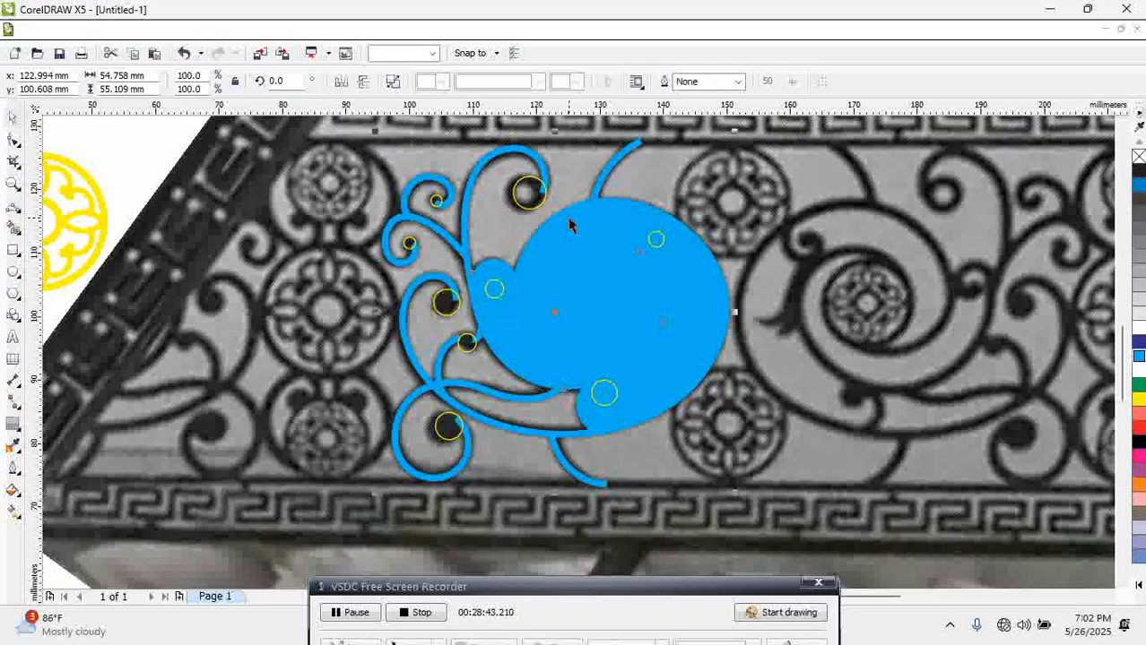
{"action": "key", "text": "ctrl+z"}
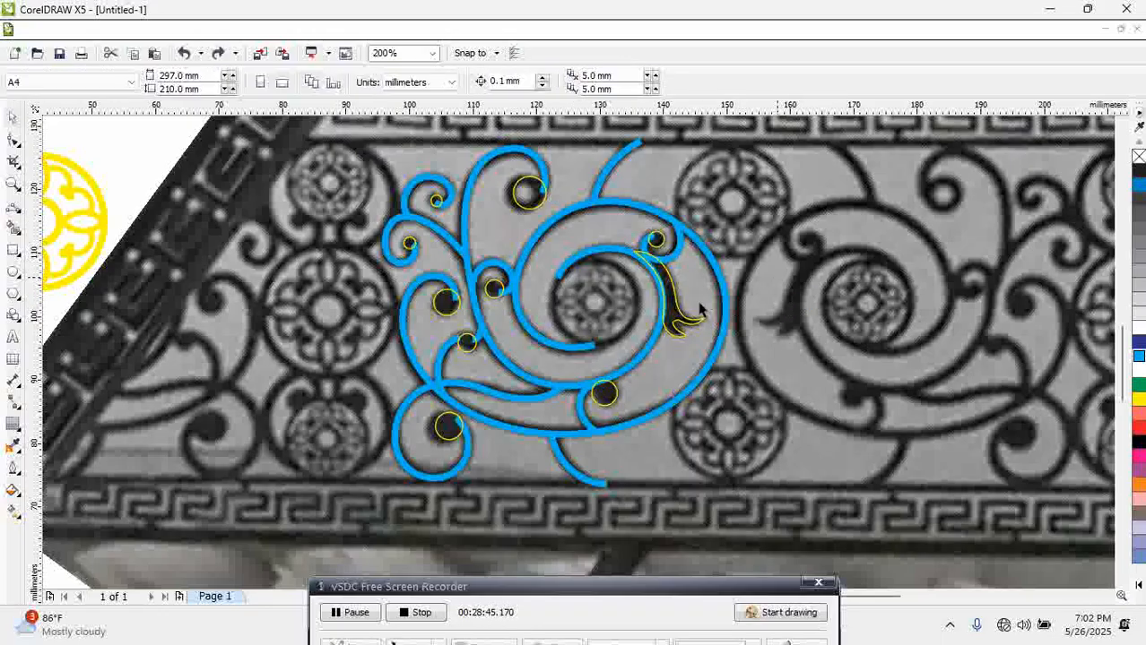
{"action": "left_click", "coordinate": [668, 279]}
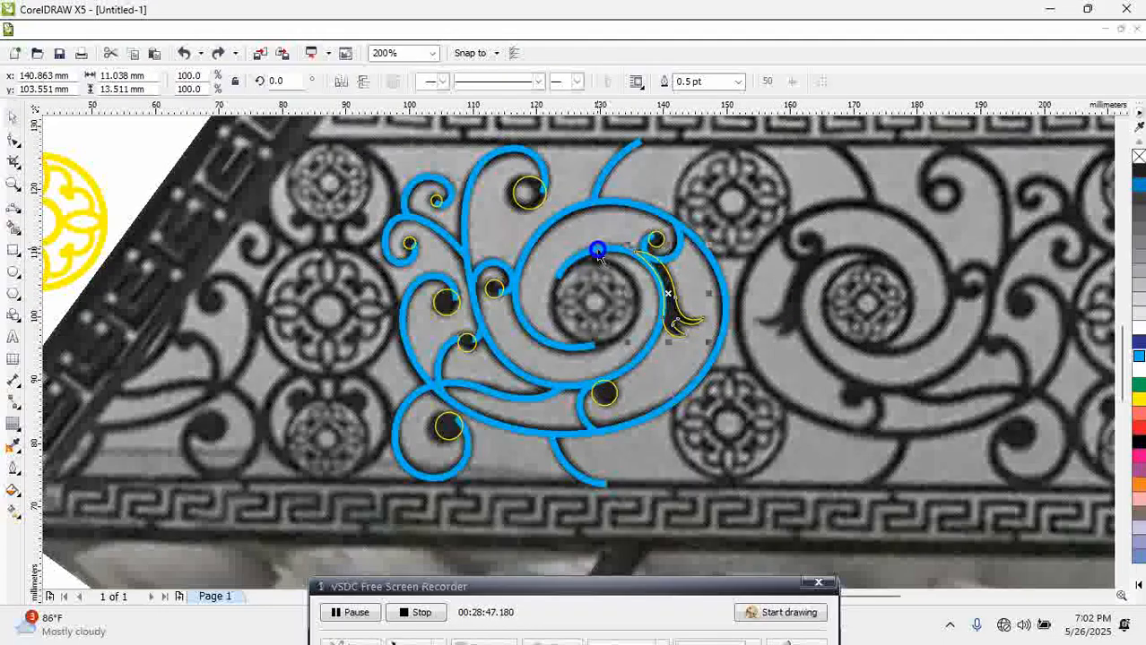
{"action": "left_click", "coordinate": [598, 255], "text": "shift"}
{"action": "left_click", "coordinate": [499, 86]}
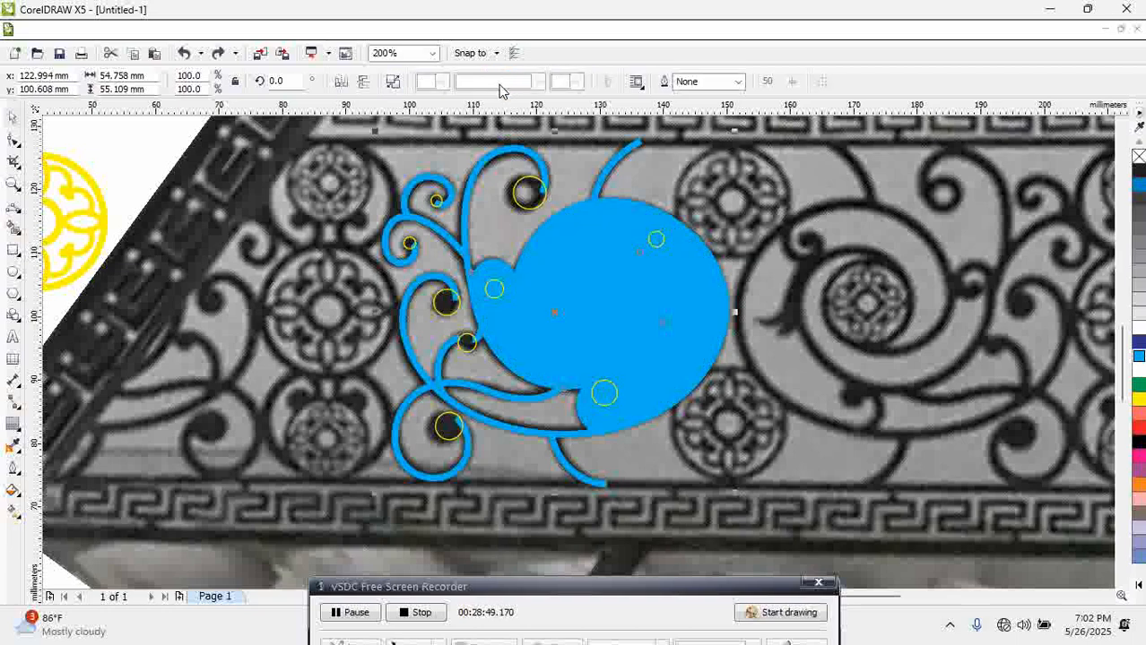
{"action": "key", "text": "ctrl+z"}
{"action": "left_click", "coordinate": [760, 323]}
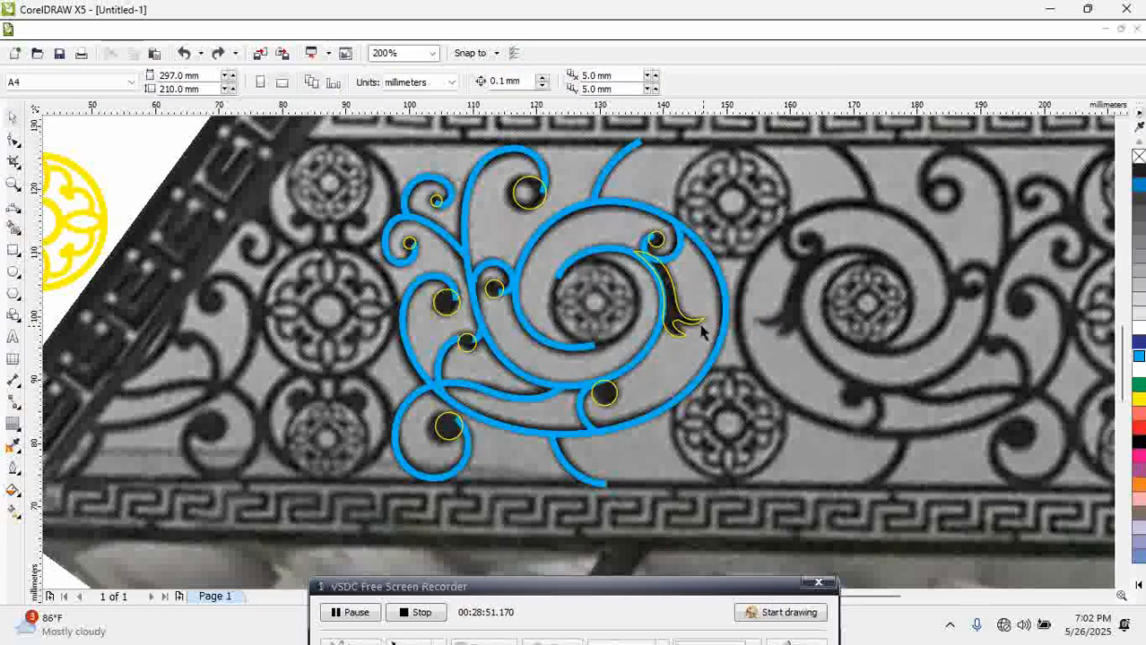
Weld the blue scroll shape to the leaf, selecting the scroll first and the leaf last
{"action": "left_click", "coordinate": [695, 325]}
{"action": "left_click", "coordinate": [643, 350]}
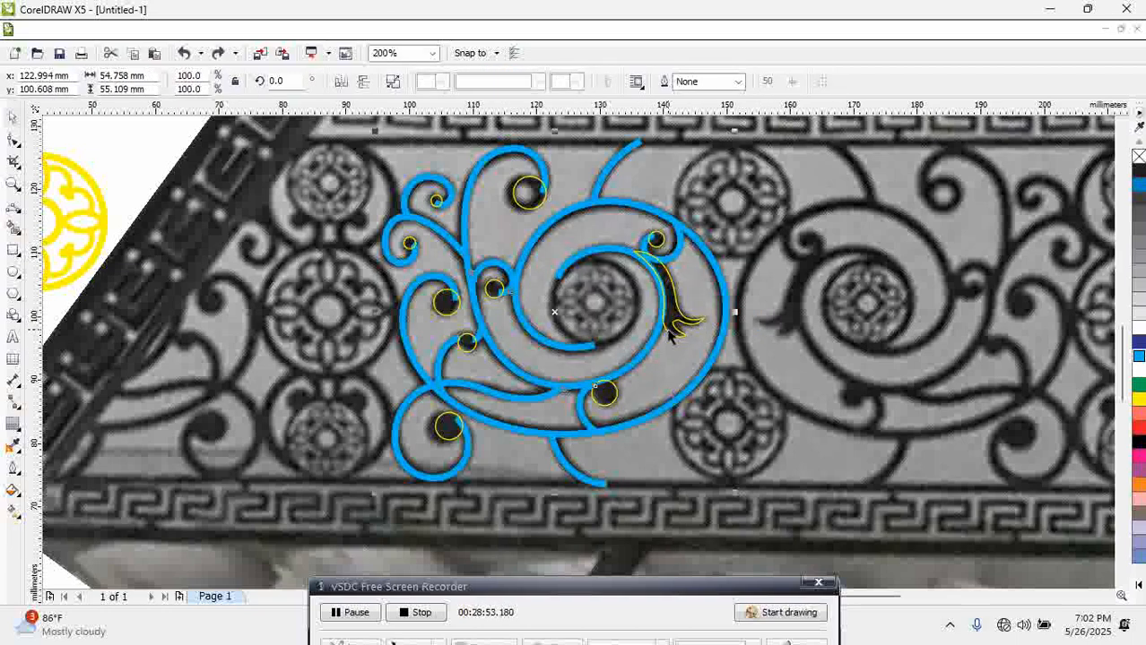
{"action": "left_click", "coordinate": [668, 328], "text": "shift"}
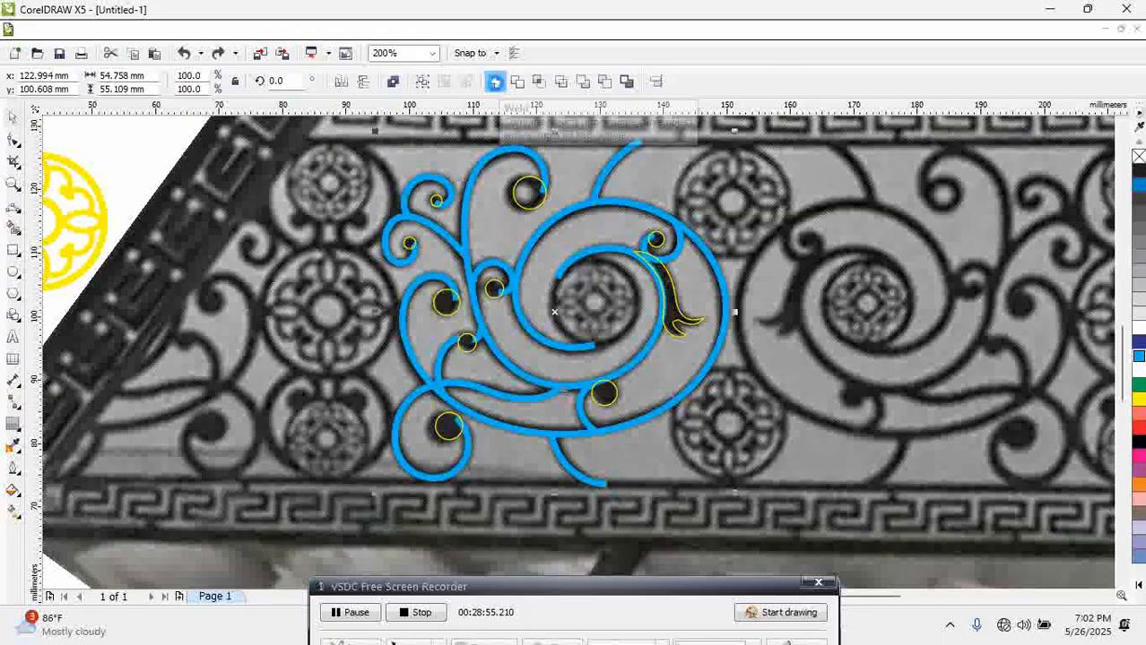
{"action": "left_click", "coordinate": [496, 81]}
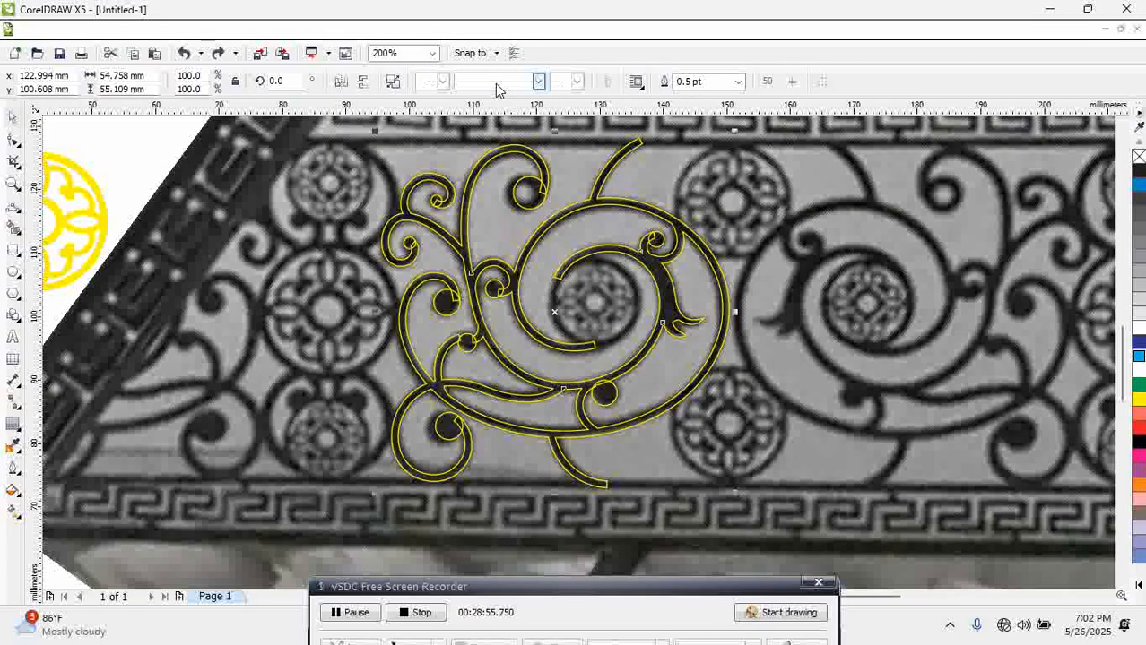
Select the whole traced scroll with all its small circles and weld everything into one outline
{"action": "left_click", "coordinate": [658, 243]}
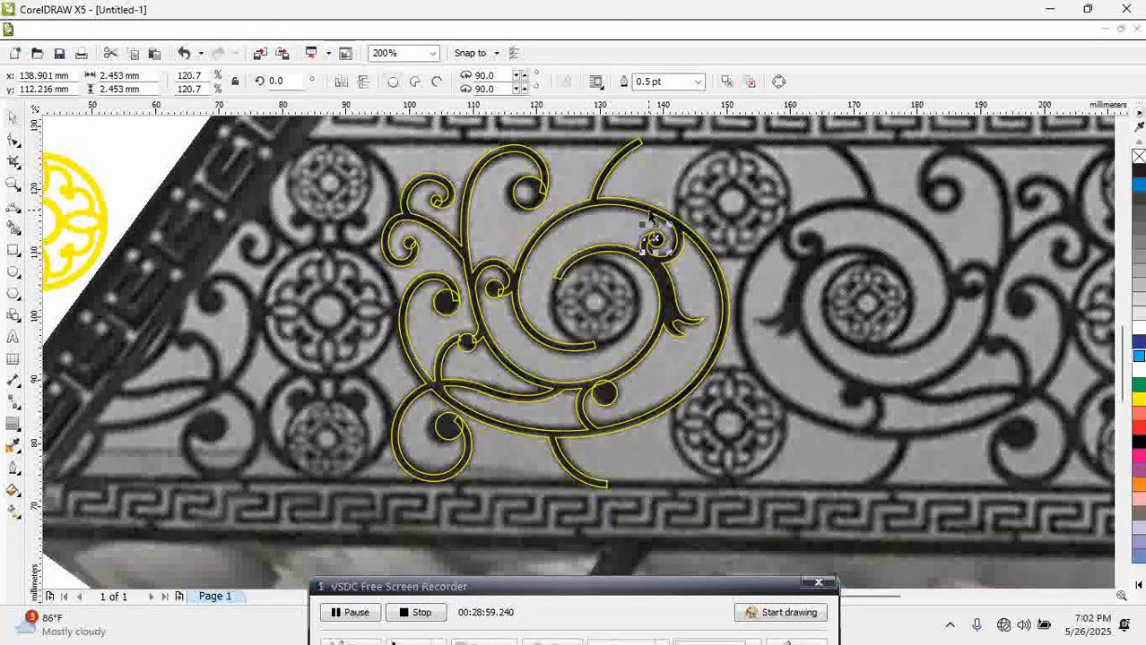
{"action": "left_click_drag", "start_coordinate": [345, 129], "coordinate": [746, 518]}
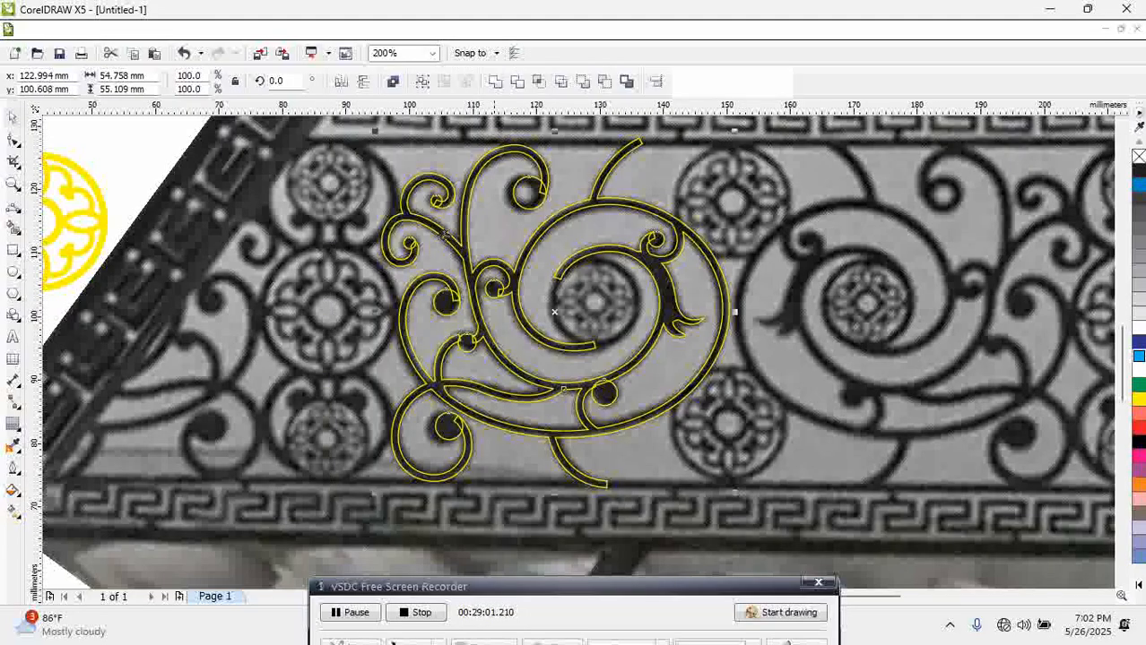
{"action": "left_click", "coordinate": [494, 81]}
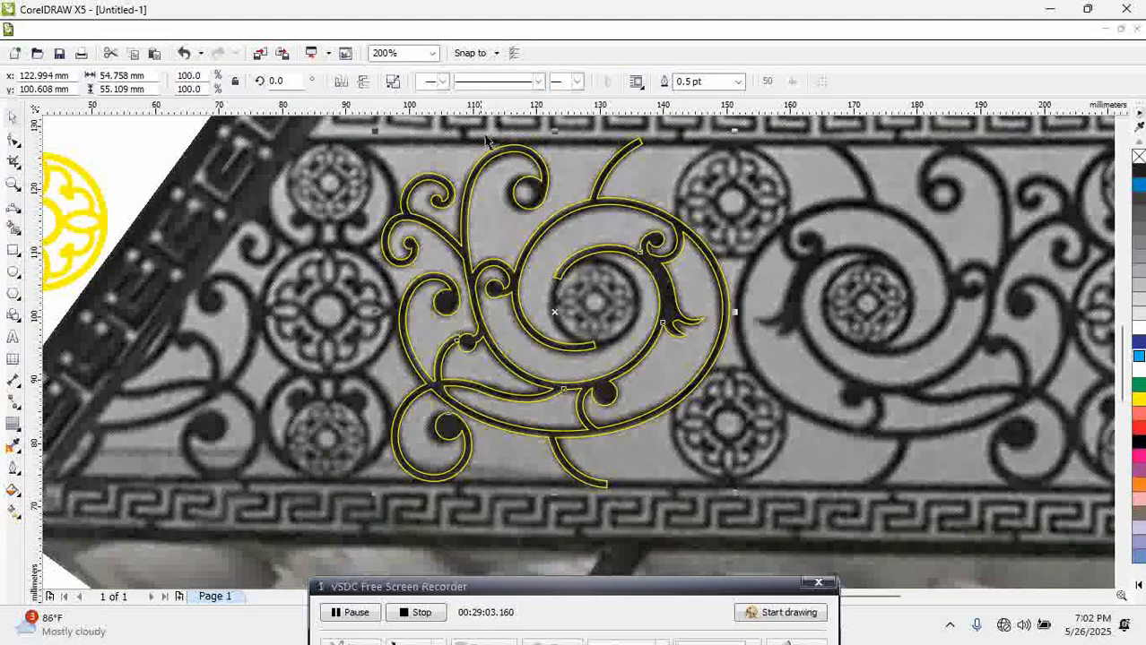
{"action": "left_click", "coordinate": [320, 359]}
Delete the notch nodes above the small circle left of the stem and the kink node where its curve joins the stem
{"action": "key", "text": "F2"}
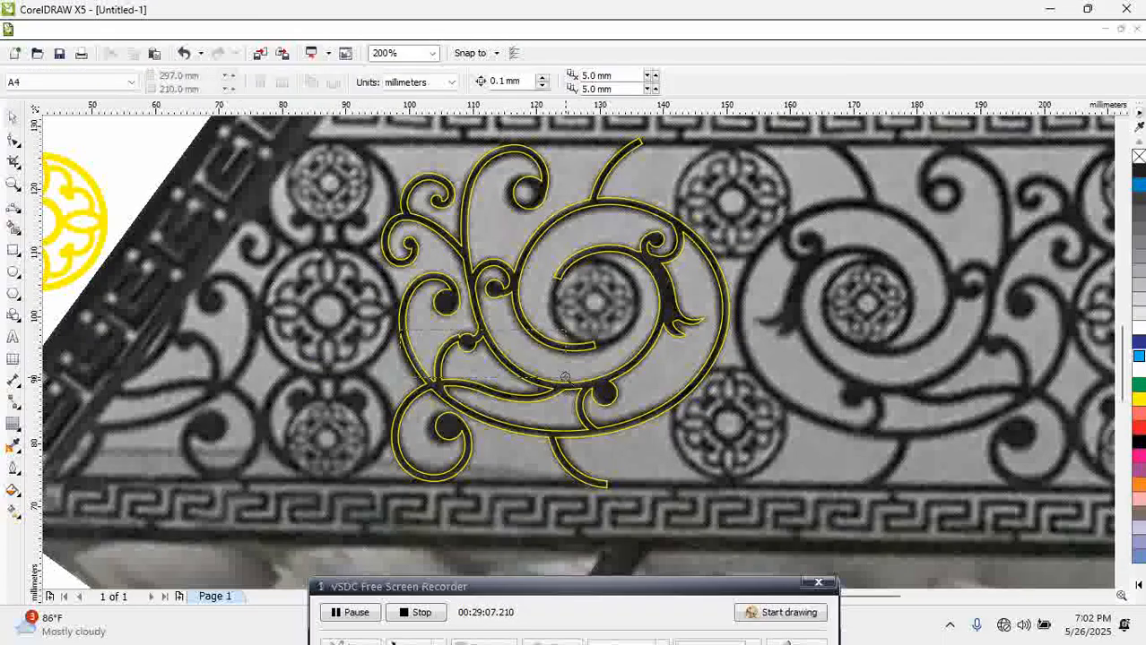
{"action": "left_click_drag", "start_coordinate": [565, 377], "coordinate": [400, 330]}
{"action": "left_click", "coordinate": [506, 242]}
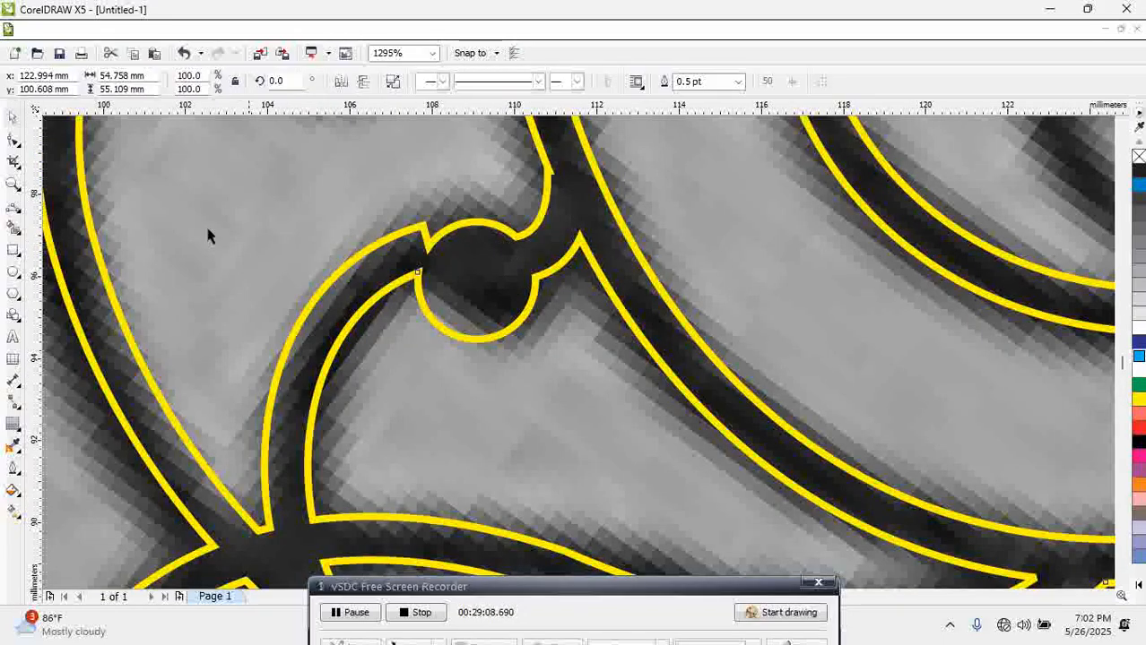
{"action": "left_click", "coordinate": [13, 140]}
{"action": "left_click_drag", "start_coordinate": [405, 223], "coordinate": [488, 272]}
{"action": "key", "text": "Delete"}
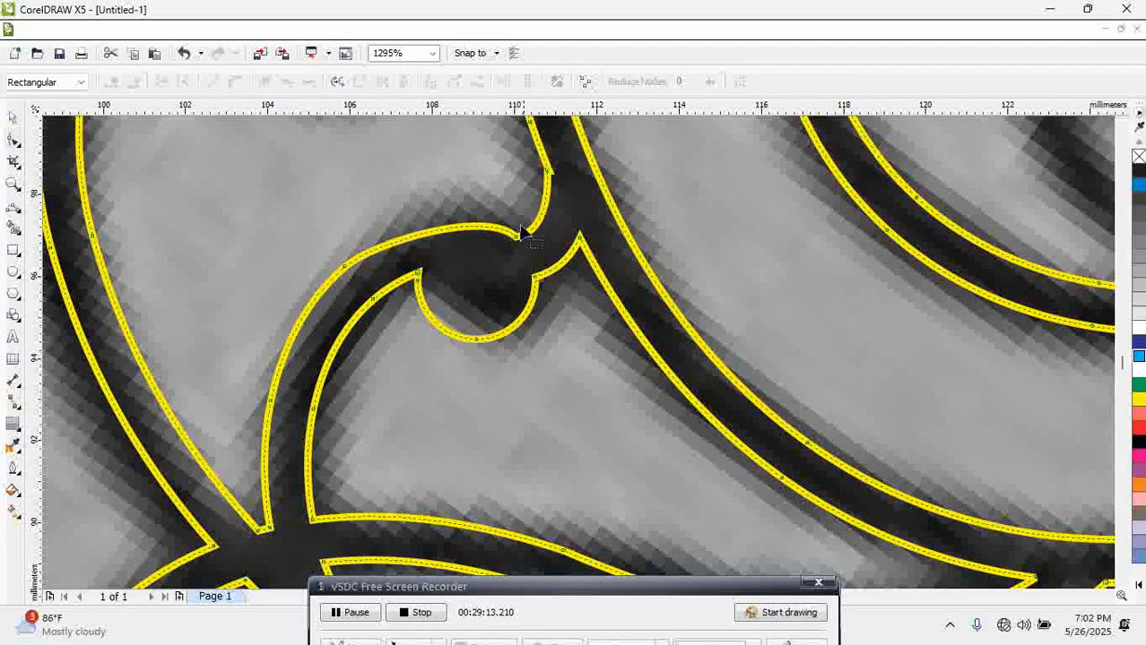
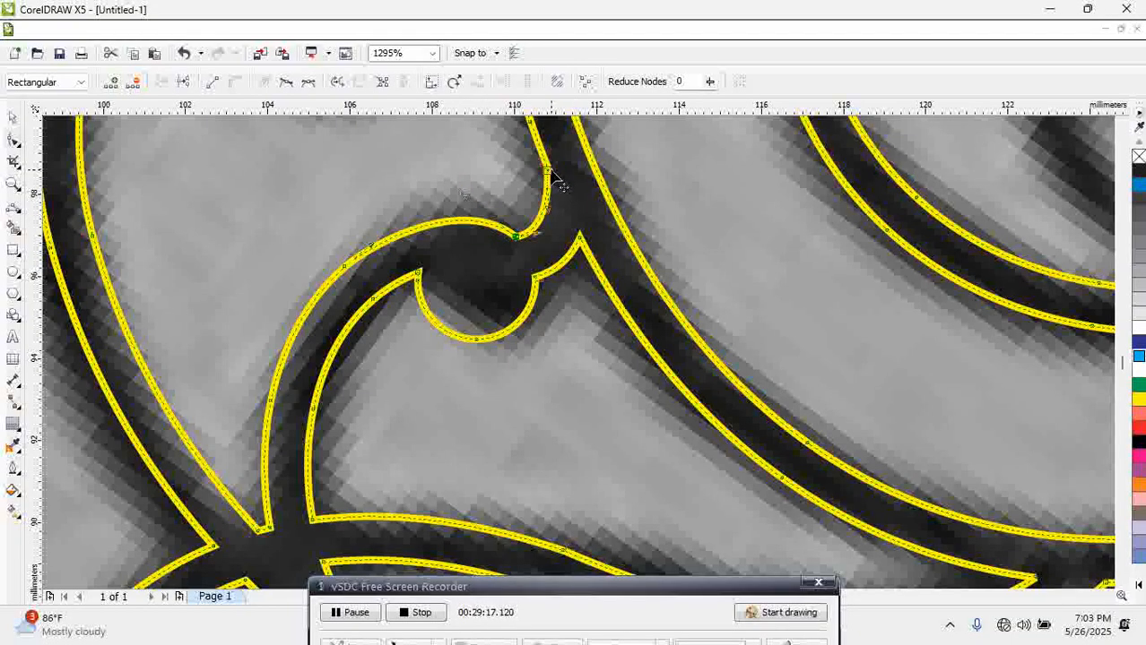
{"action": "left_click_drag", "start_coordinate": [529, 164], "coordinate": [570, 190]}
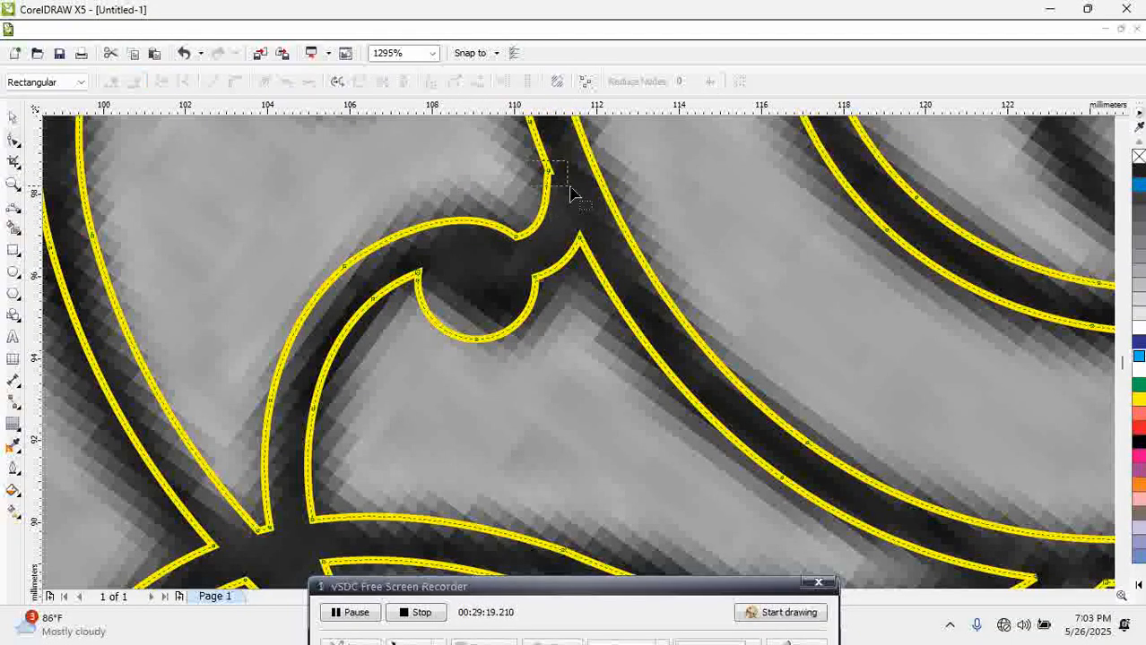
{"action": "key", "text": "Delete"}
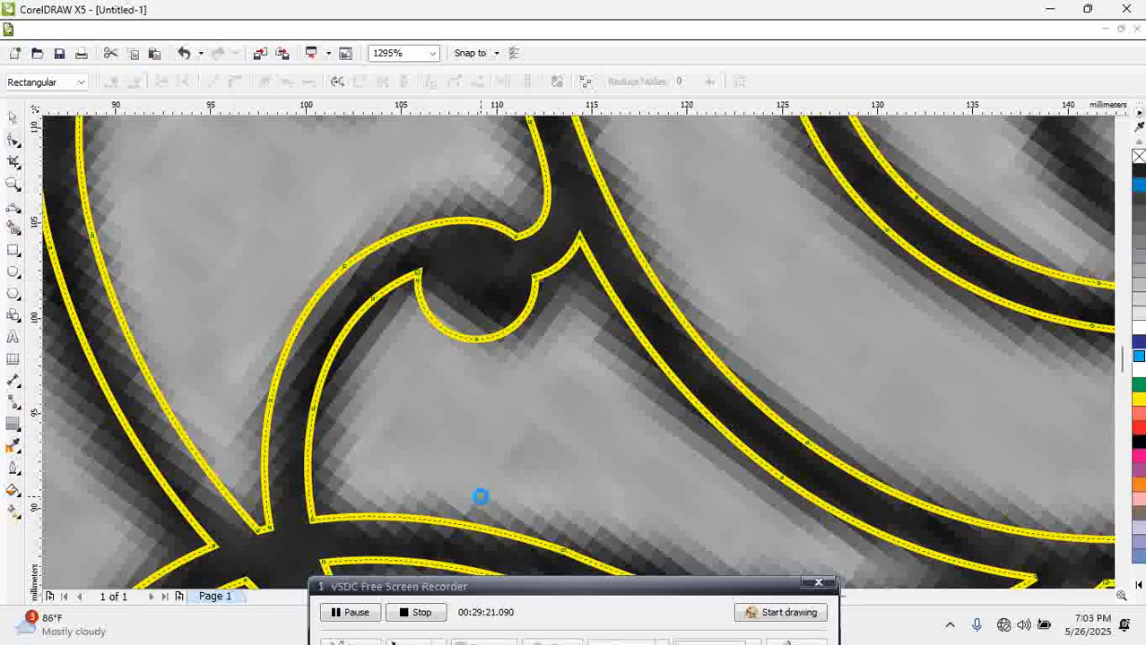
Reselect the welded scroll for node editing and examine its outline around the circle of the tallest upper curl
{"action": "scroll", "coordinate": [484, 497], "scroll_direction": "down", "scroll_amount": 3}
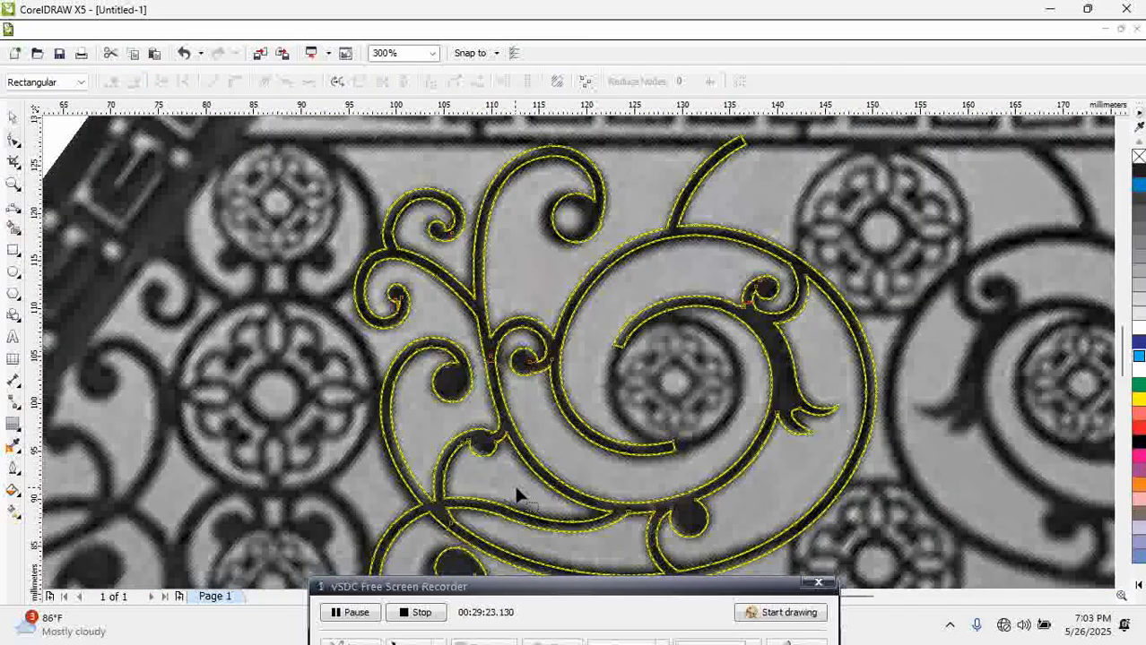
{"action": "scroll", "coordinate": [517, 496], "scroll_direction": "down", "scroll_amount": 1}
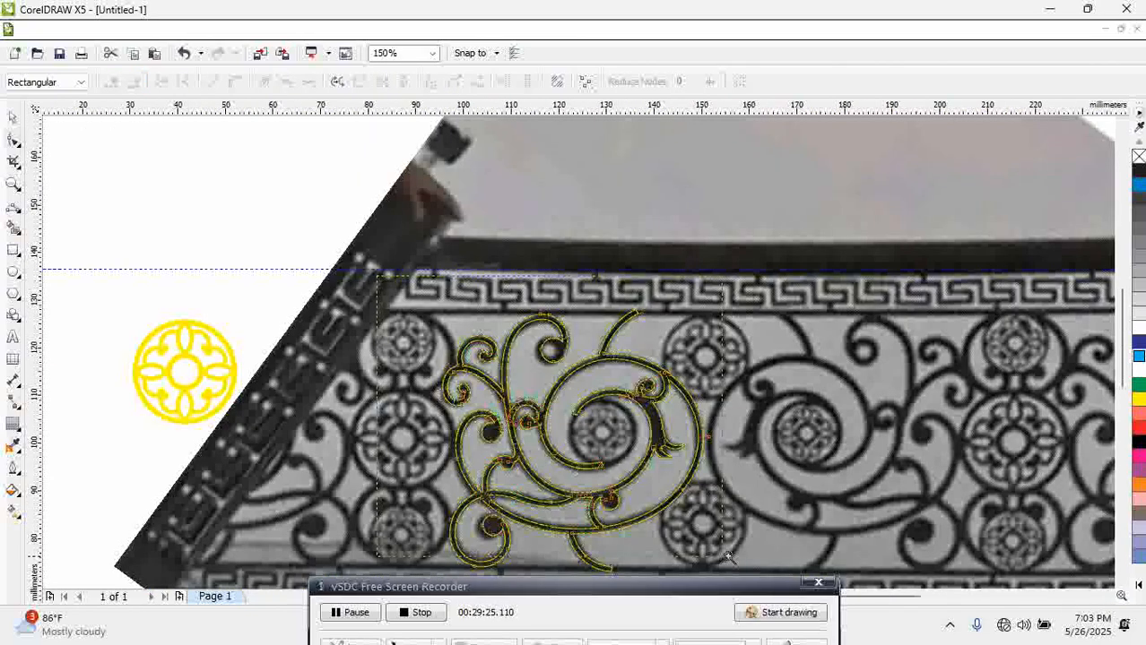
{"action": "scroll", "coordinate": [767, 560], "scroll_direction": "up", "scroll_amount": 1}
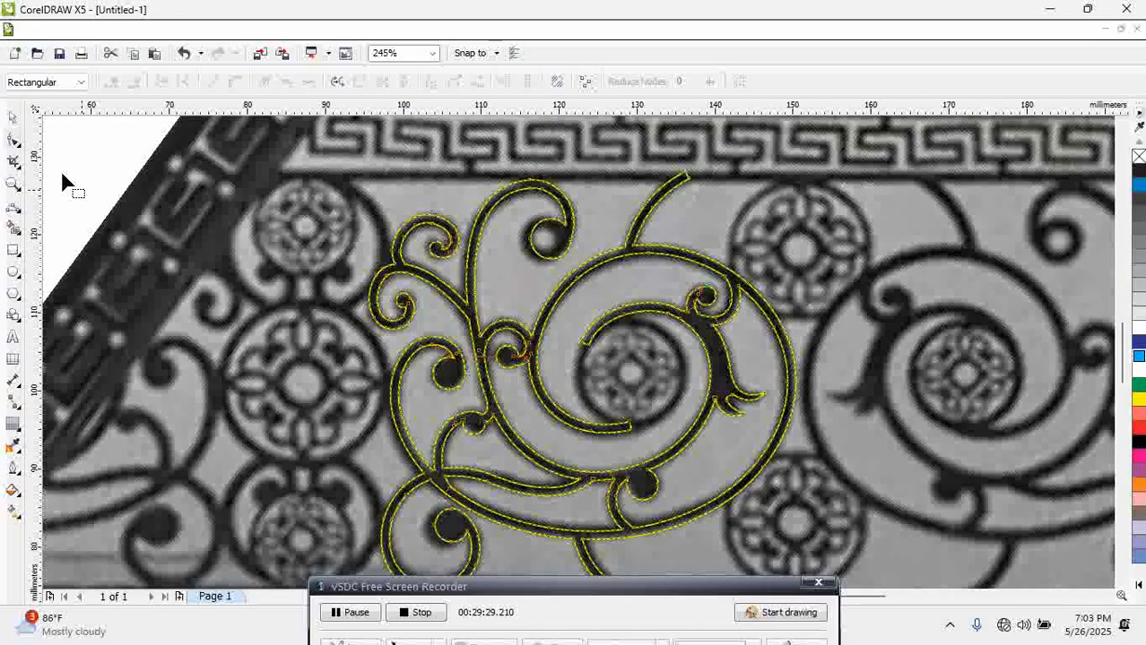
{"action": "left_click", "coordinate": [12, 118]}
{"action": "left_click", "coordinate": [437, 446]}
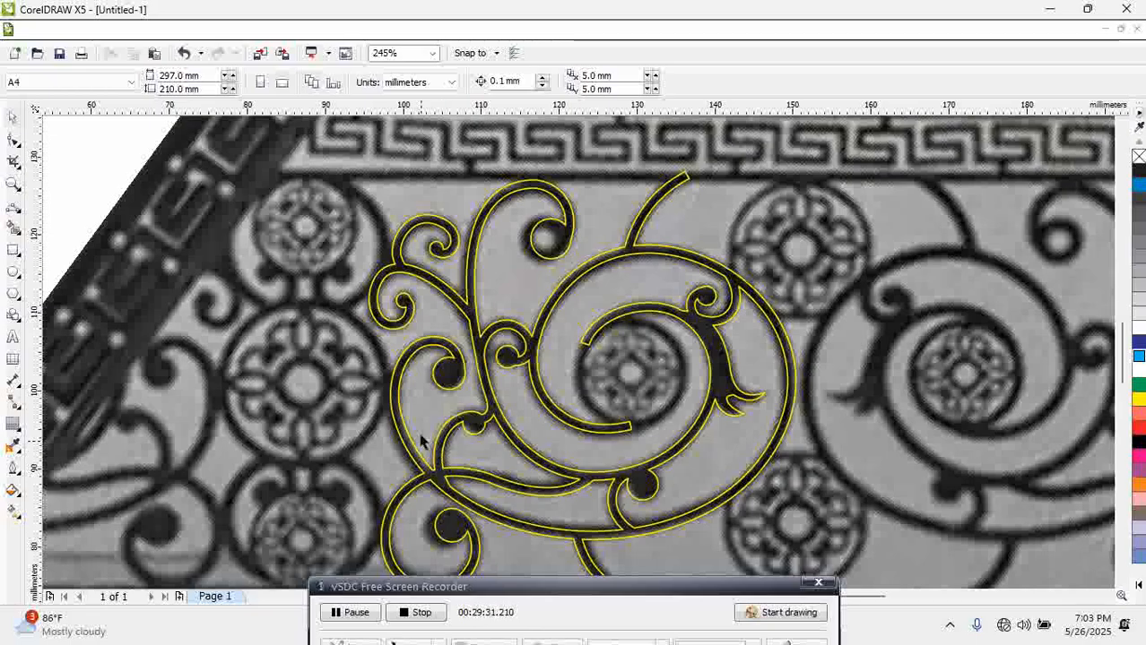
{"action": "key", "text": "F2"}
{"action": "left_click_drag", "start_coordinate": [493, 202], "coordinate": [640, 297]}
{"action": "left_click", "coordinate": [559, 312]}
{"action": "left_click", "coordinate": [13, 139]}
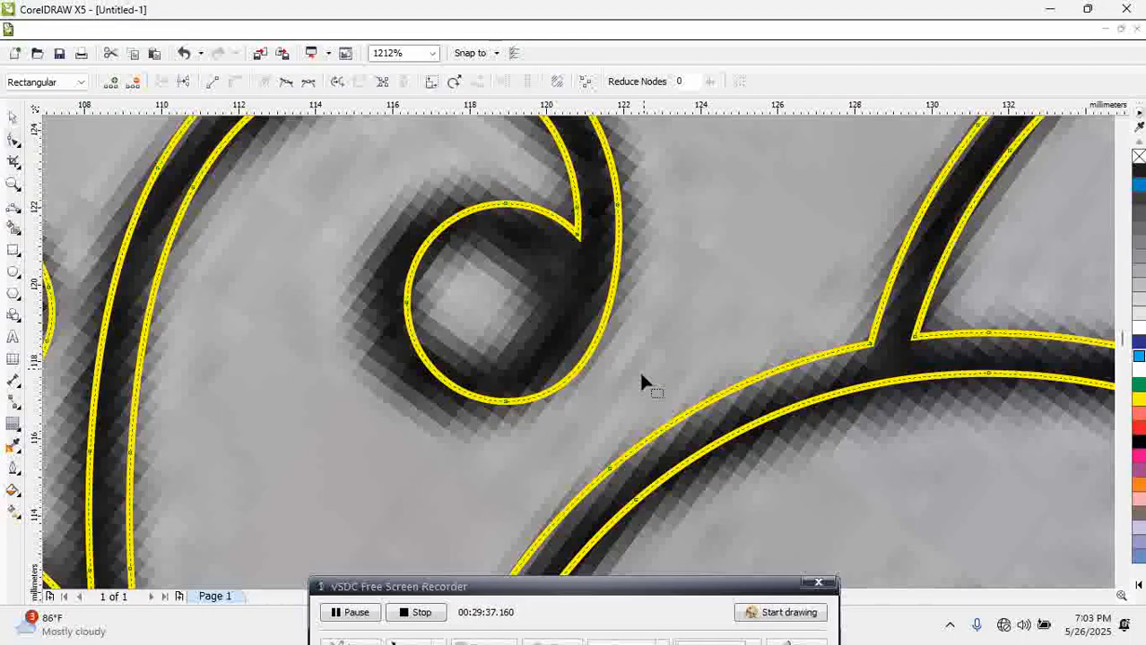
Delete the surplus nodes where the circles join the two small upper-left curls of the scroll
{"action": "scroll", "coordinate": [617, 369], "scroll_direction": "down", "scroll_amount": 4}
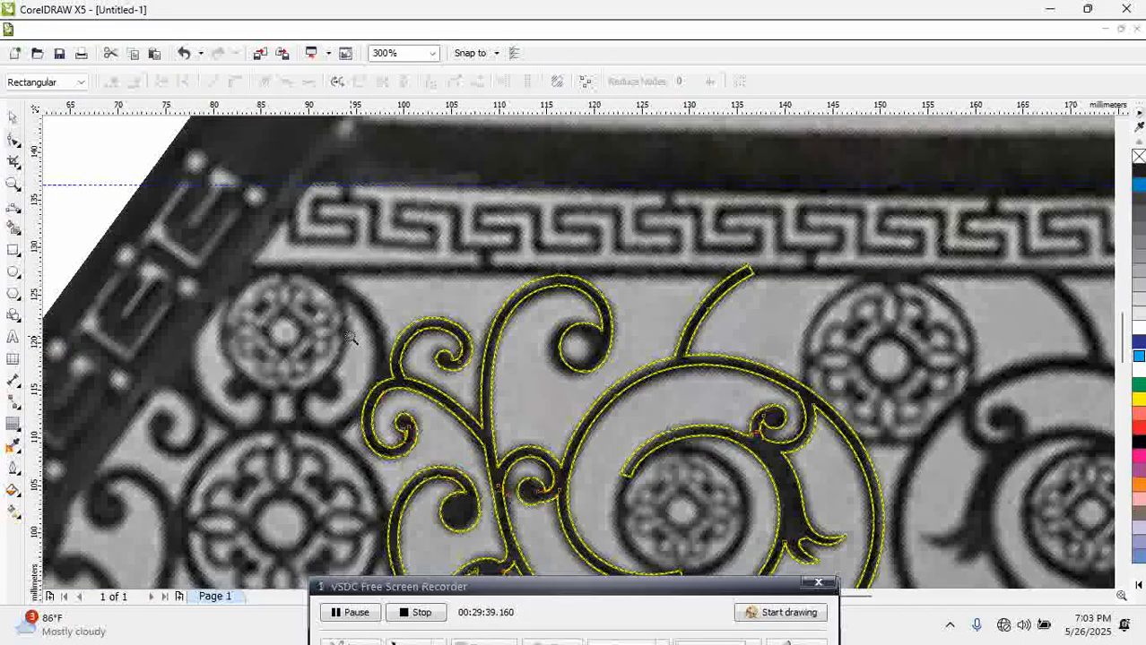
{"action": "scroll", "coordinate": [460, 425], "scroll_direction": "up", "scroll_amount": 4}
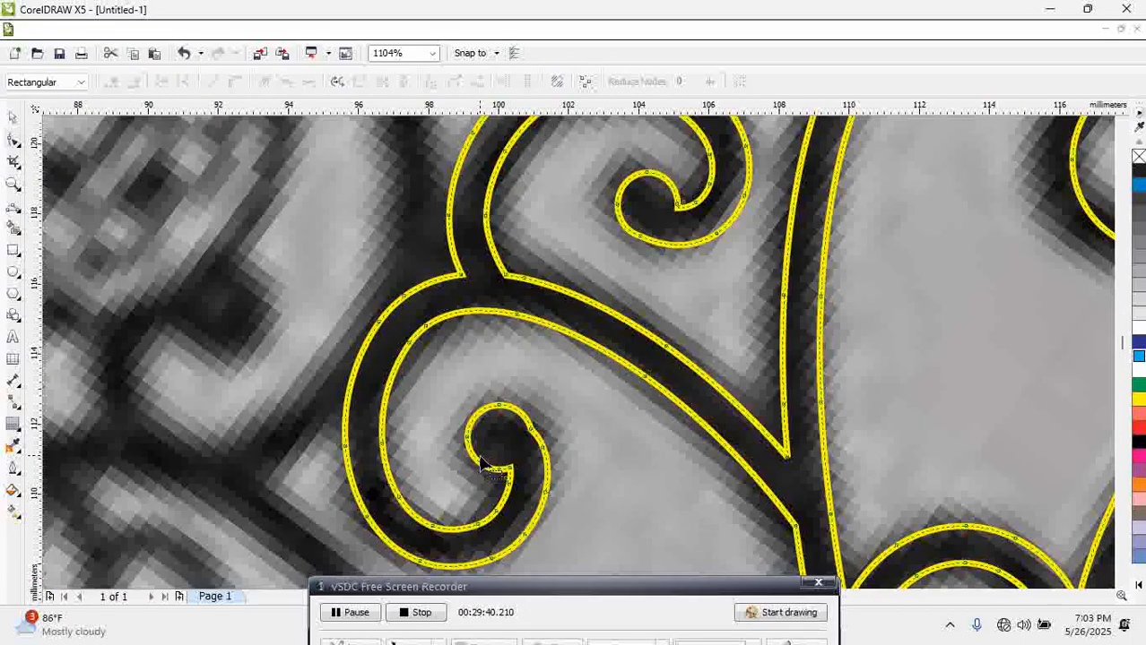
{"action": "left_click", "coordinate": [549, 448]}
{"action": "key", "text": "Delete"}
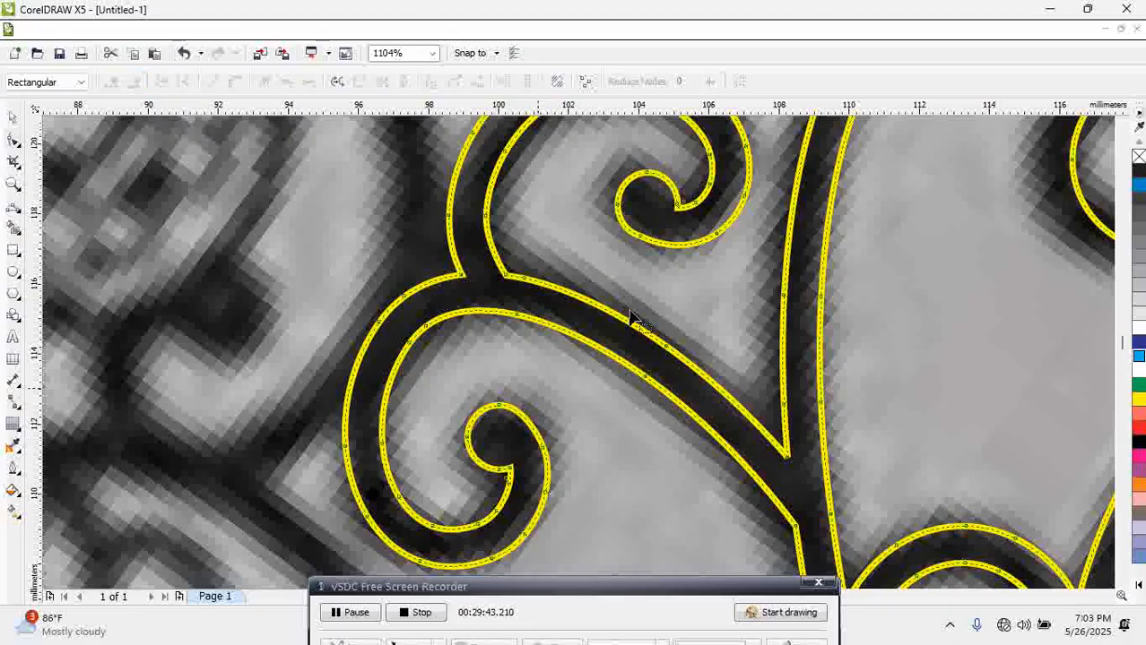
{"action": "left_click_drag", "start_coordinate": [598, 219], "coordinate": [656, 288]}
{"action": "key", "text": "Delete"}
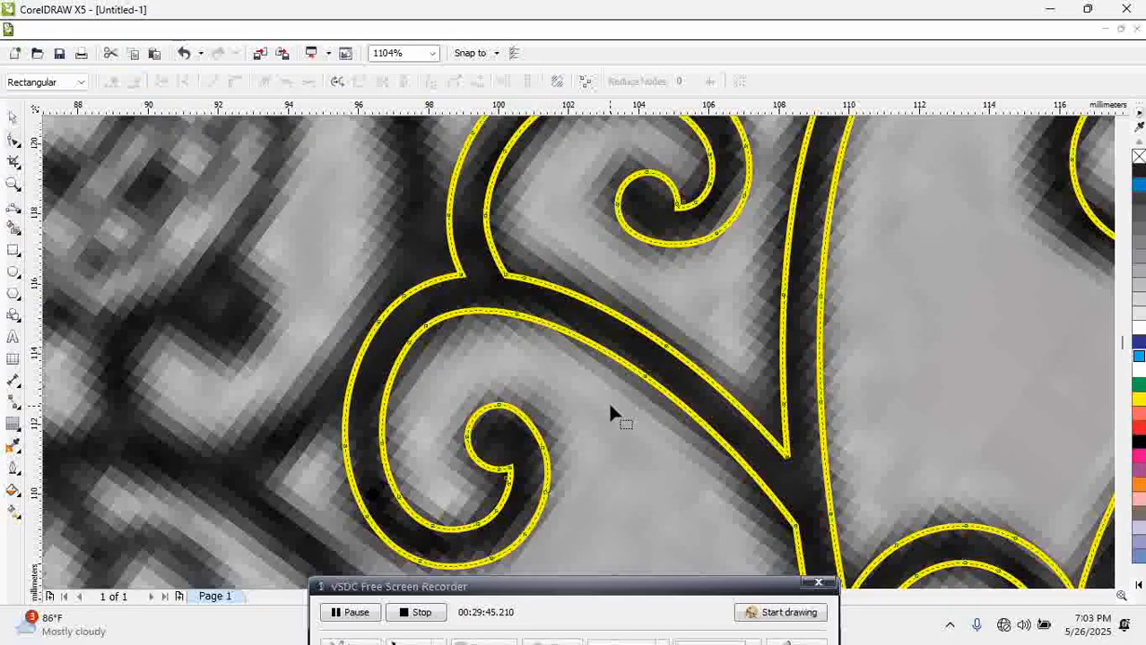
Delete the surplus nodes along the top and outer side of the small curl above the leaf
{"action": "scroll", "coordinate": [753, 507], "scroll_direction": "down", "scroll_amount": 4}
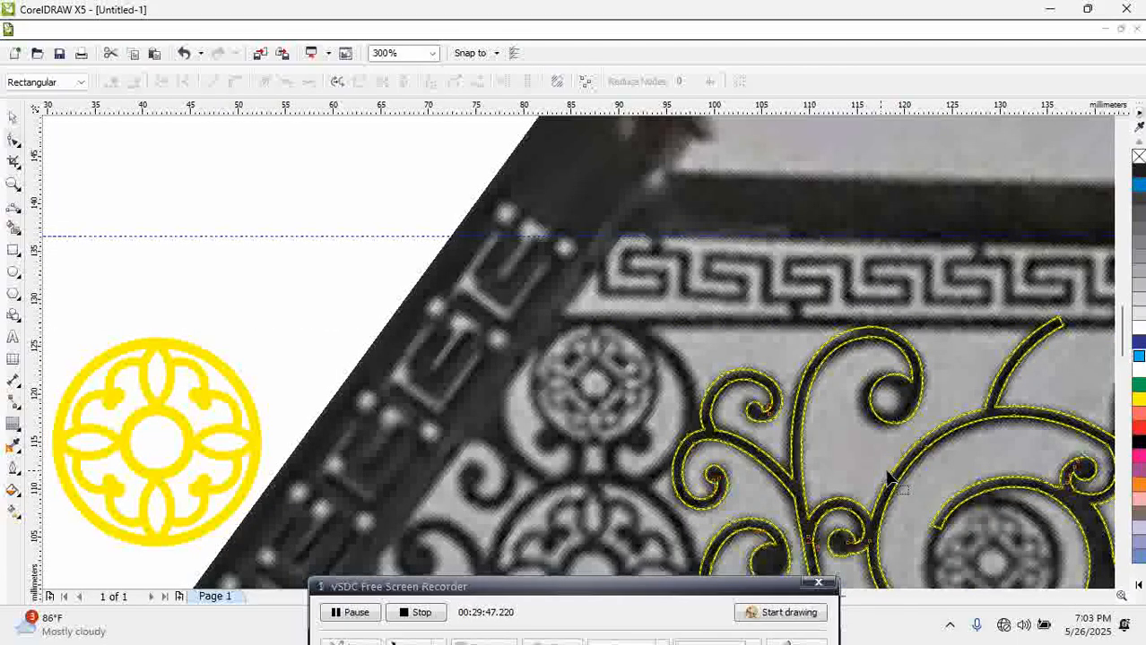
{"action": "scroll", "coordinate": [1093, 493], "scroll_direction": "up", "scroll_amount": 5}
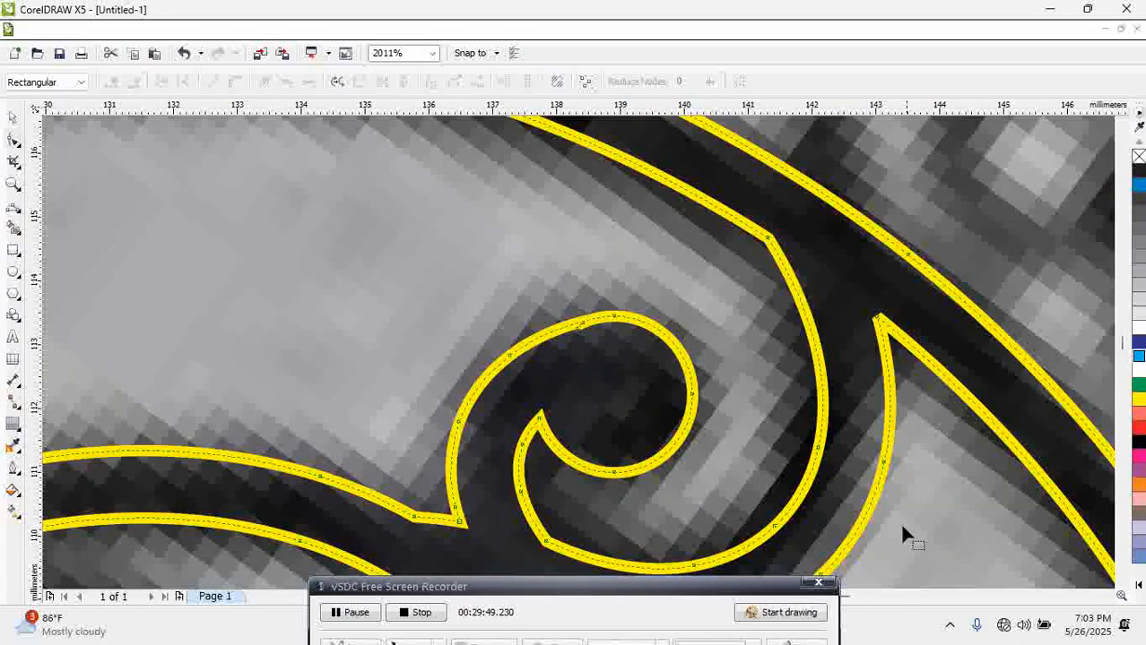
{"action": "left_click_drag", "start_coordinate": [566, 299], "coordinate": [637, 381]}
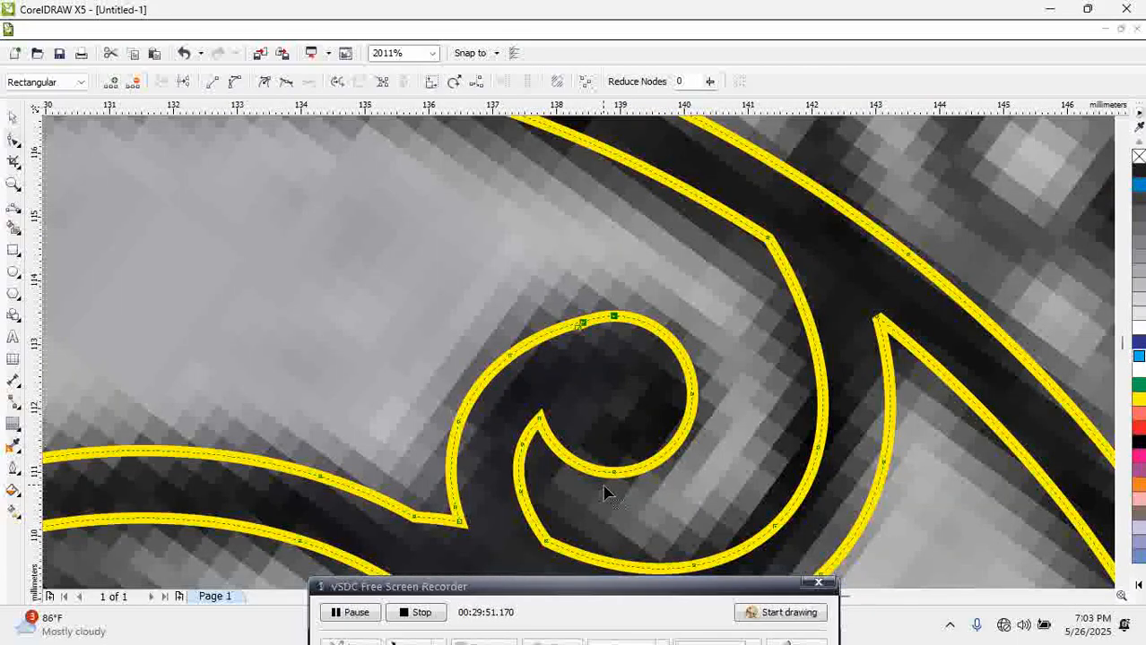
{"action": "key", "text": "Delete"}
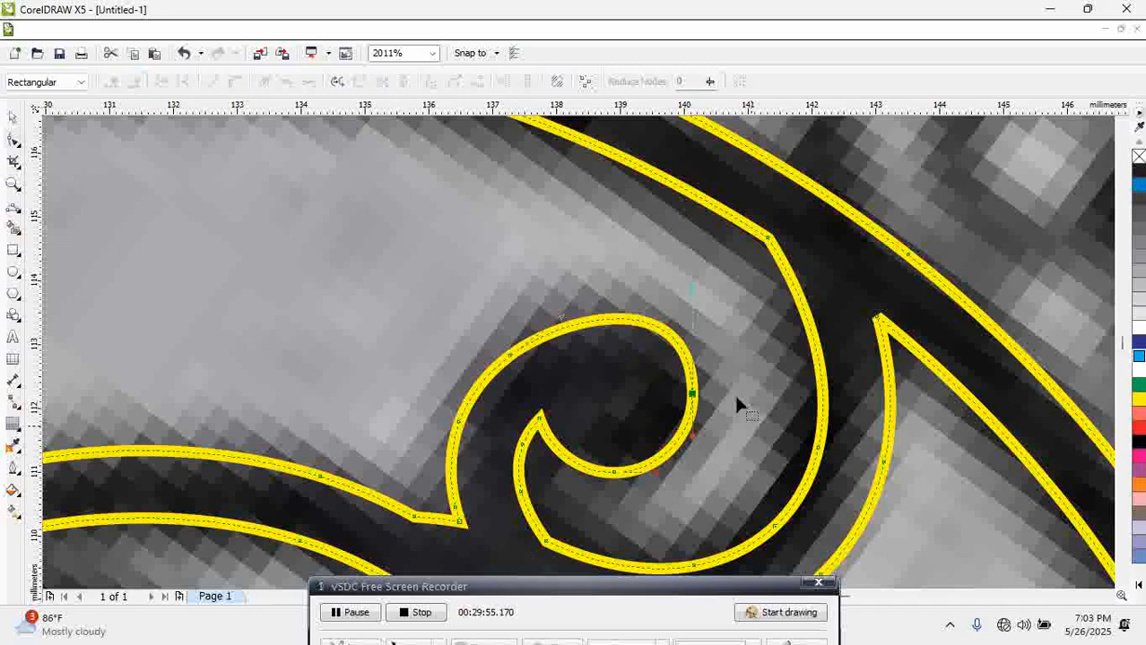
{"action": "left_click", "coordinate": [692, 394]}
{"action": "key", "text": "Delete"}
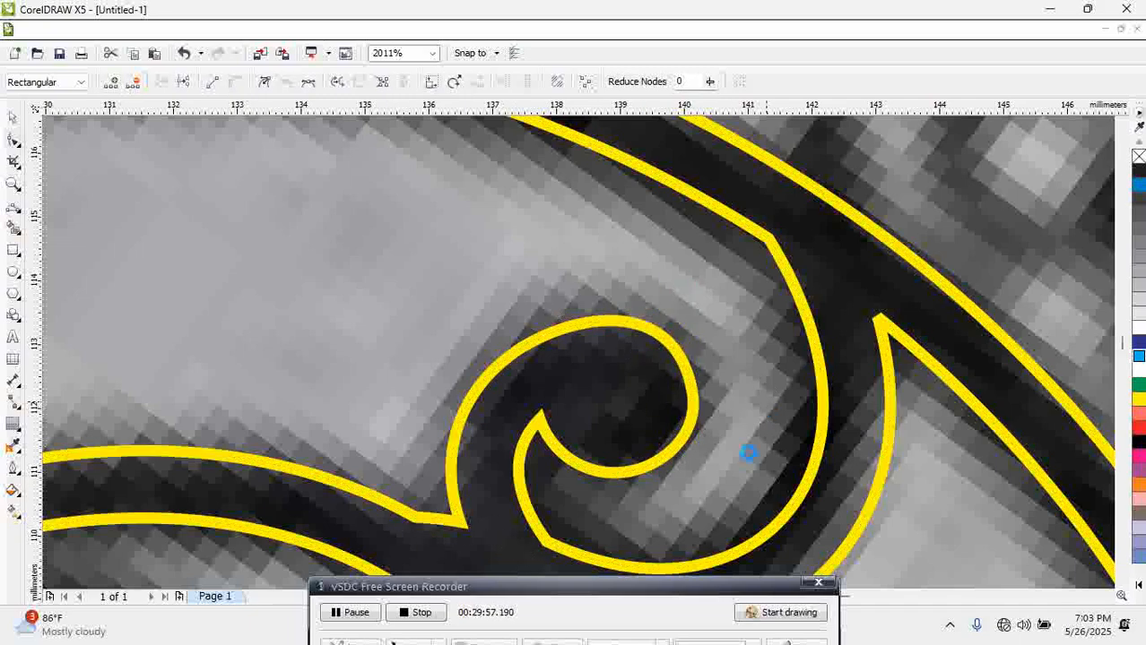
Examine the scroll's outline from the small curl beside the spiral down to the lower curl and bottom tail
{"action": "scroll", "coordinate": [692, 493], "scroll_direction": "down", "scroll_amount": 6}
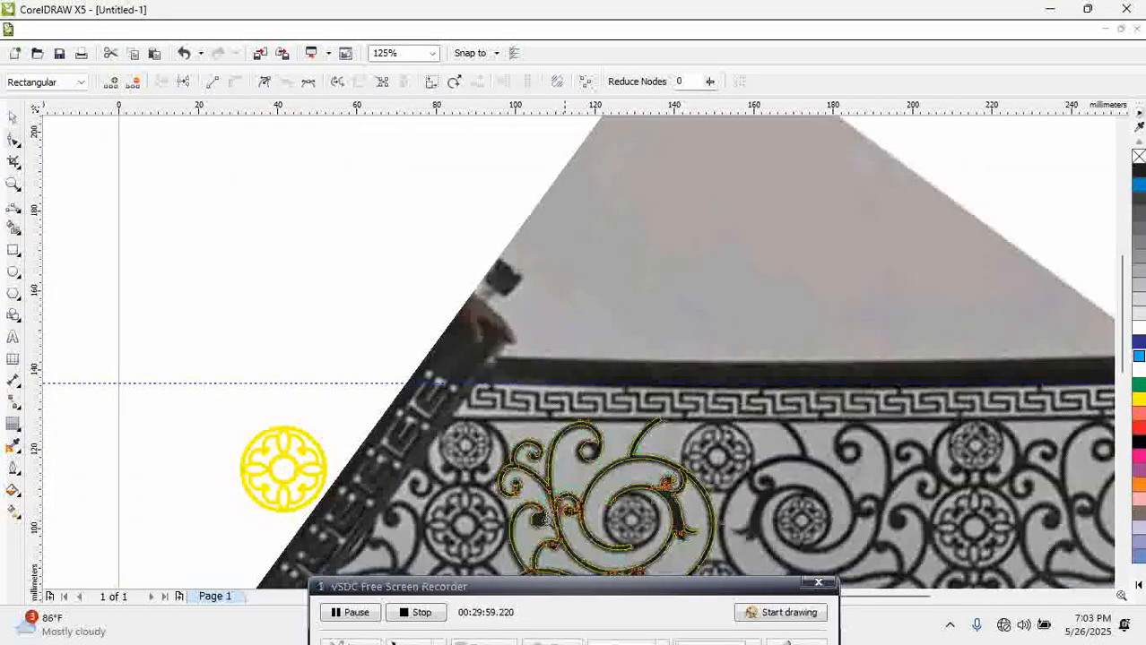
{"action": "scroll", "coordinate": [668, 423], "scroll_direction": "up", "scroll_amount": 5}
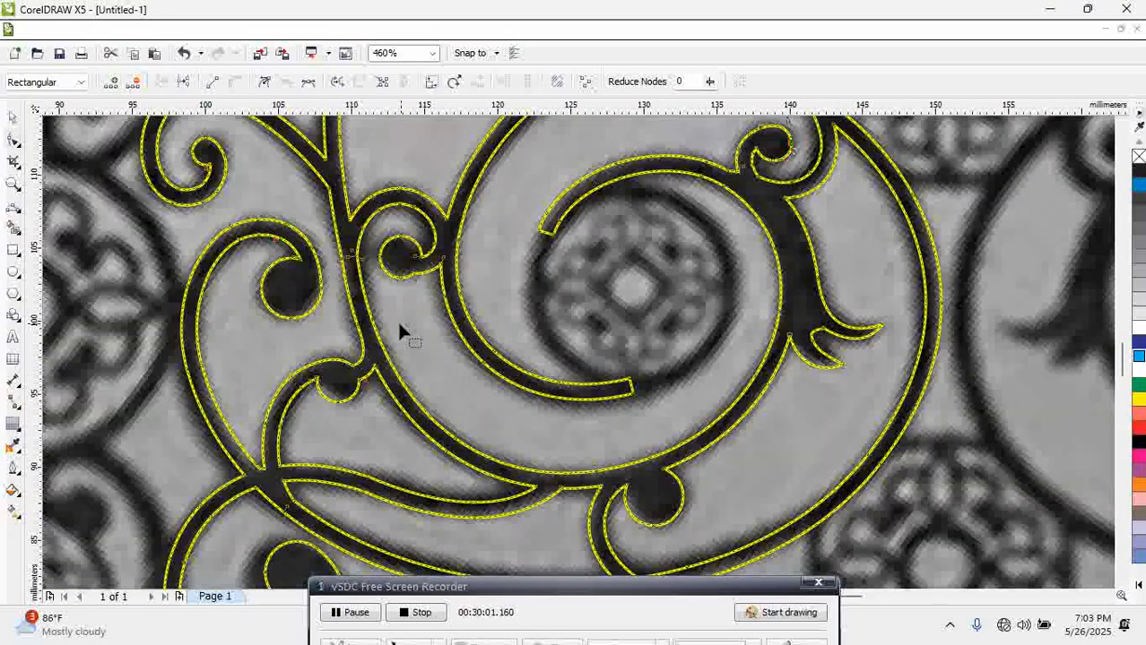
{"action": "left_click", "coordinate": [409, 267]}
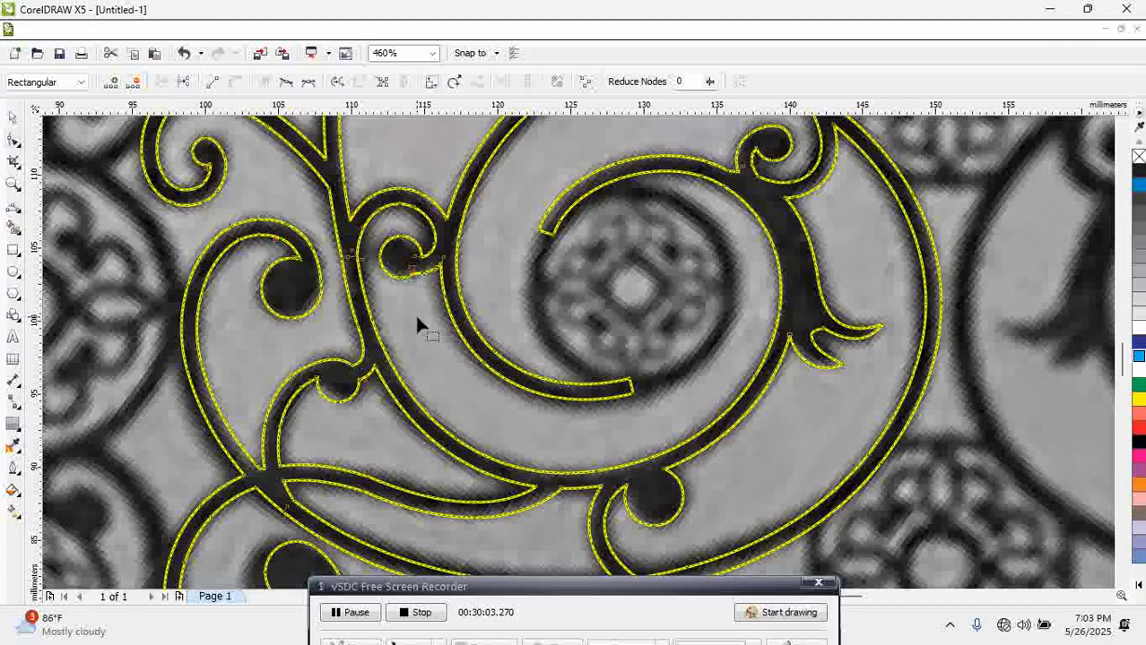
{"action": "left_click", "coordinate": [415, 313]}
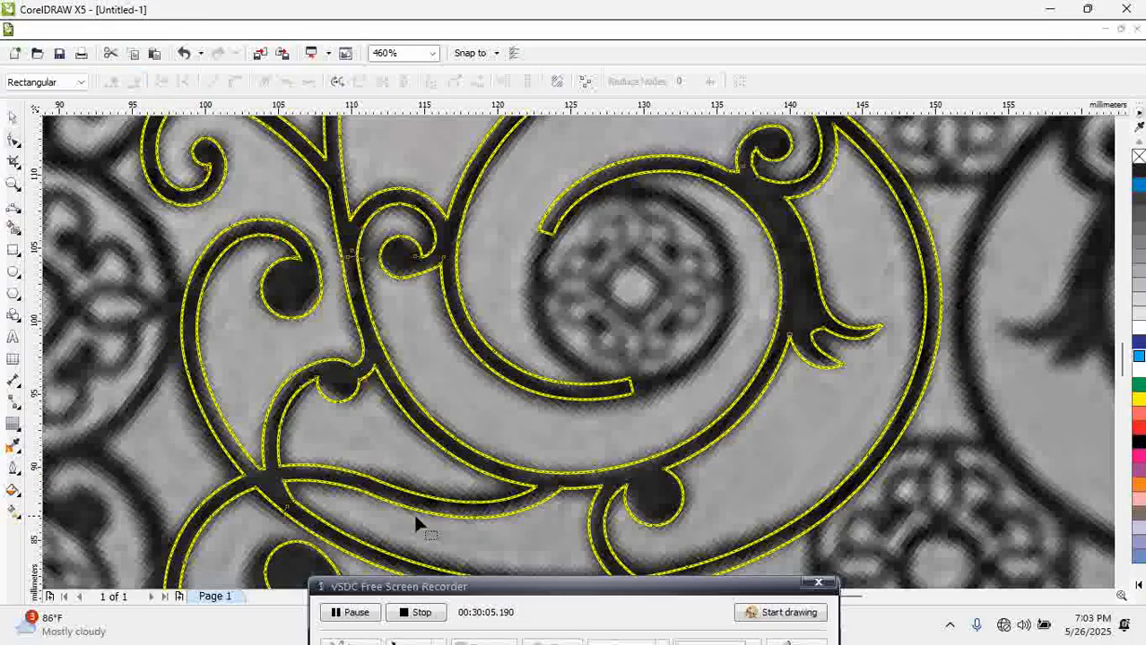
{"action": "left_click", "coordinate": [1122, 583]}
{"action": "left_click", "coordinate": [1121, 583]}
{"action": "left_click", "coordinate": [1122, 583]}
{"action": "left_click", "coordinate": [1122, 583]}
{"action": "left_click", "coordinate": [1121, 583]}
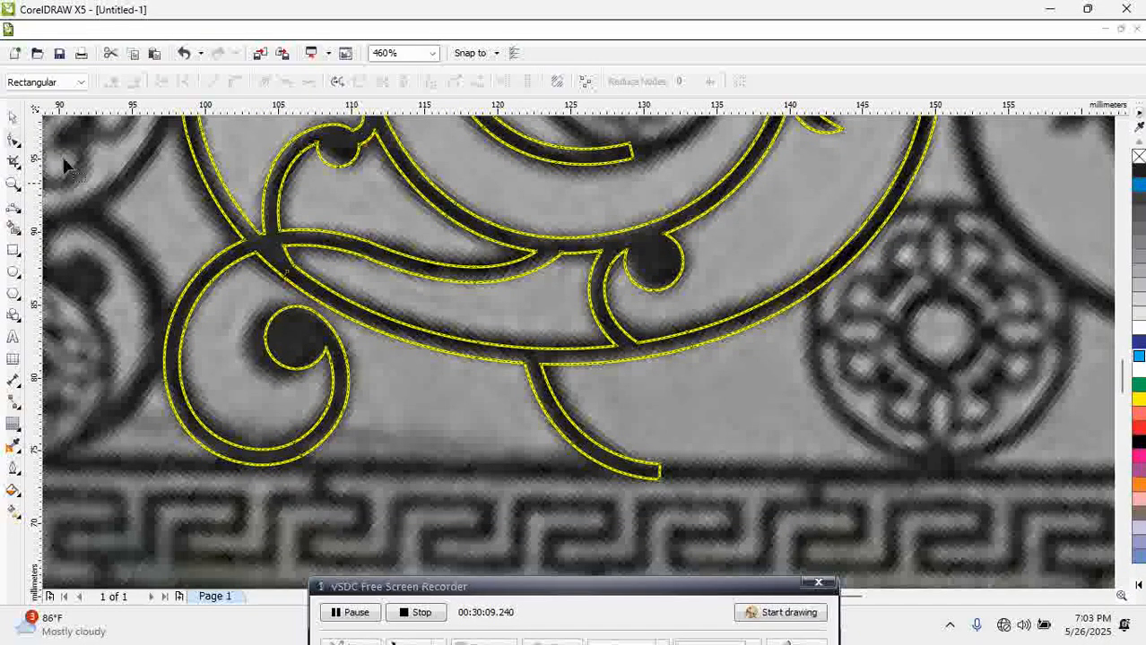
Place a copy of the round yellow medallion over the rosette at the centre of the traced spiral
{"action": "left_click", "coordinate": [13, 117]}
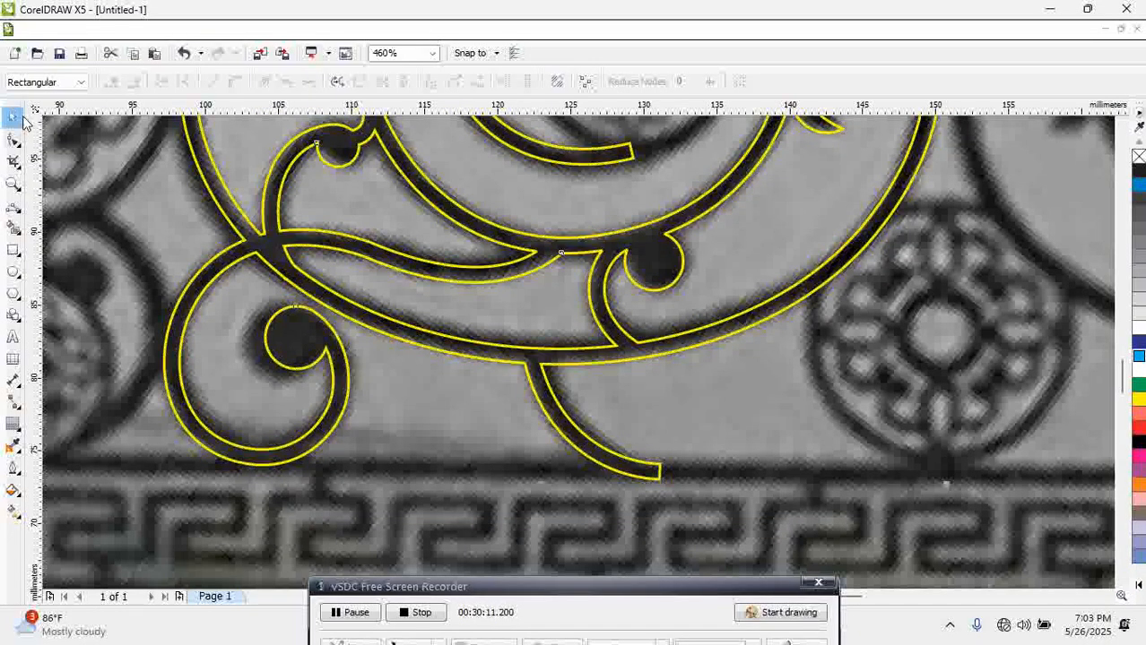
{"action": "scroll", "coordinate": [448, 343], "scroll_direction": "down", "scroll_amount": 2}
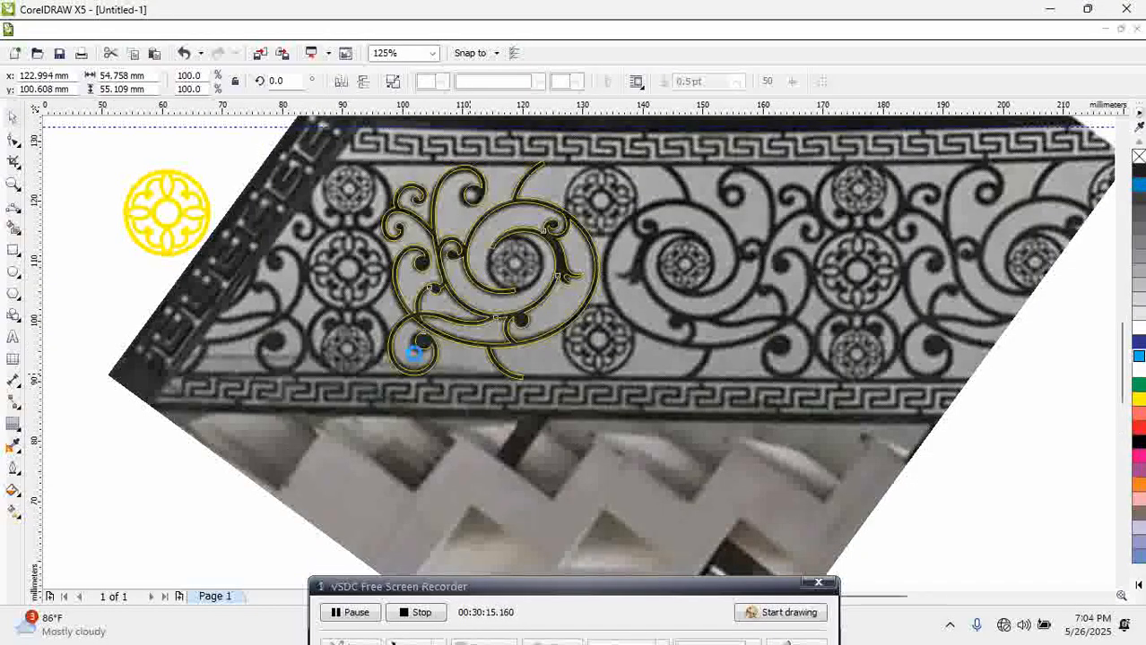
{"action": "scroll", "coordinate": [409, 338], "scroll_direction": "up", "scroll_amount": 1}
{"action": "left_click_drag", "start_coordinate": [87, 242], "coordinate": [615, 319]}
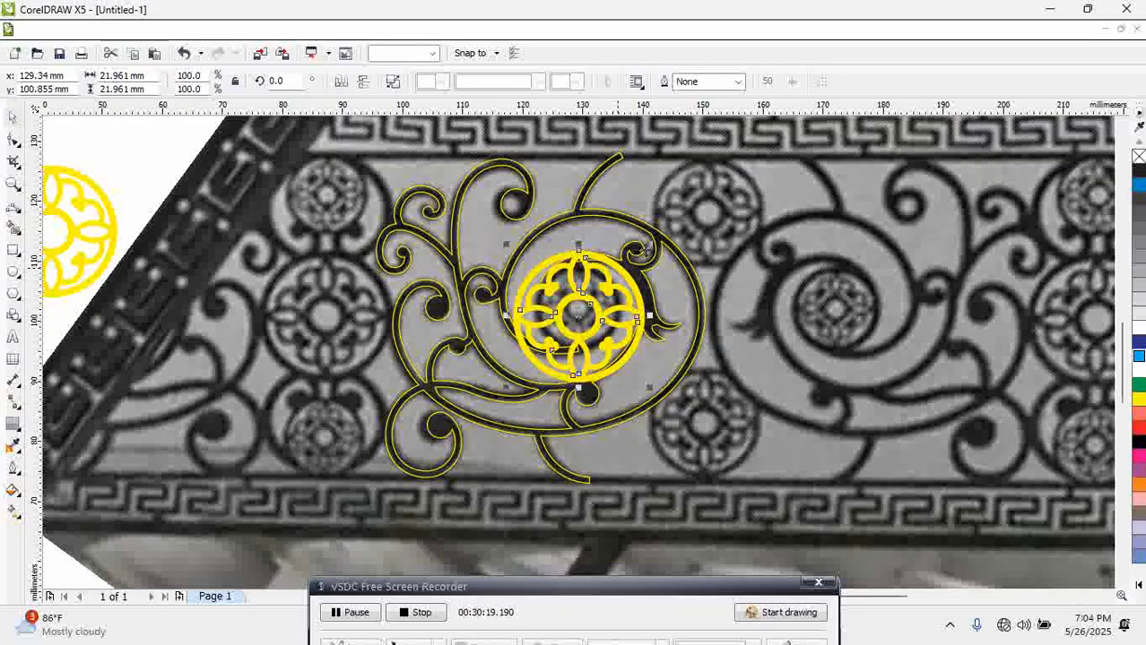
Scale the copied medallion down to about 14.8 mm across and align it with the photo's rosette inside the spiral
{"action": "left_click_drag", "start_coordinate": [653, 248], "coordinate": [615, 289]}
{"action": "left_click_drag", "start_coordinate": [476, 234], "coordinate": [692, 403]}
{"action": "left_click_drag", "start_coordinate": [574, 355], "coordinate": [591, 337]}
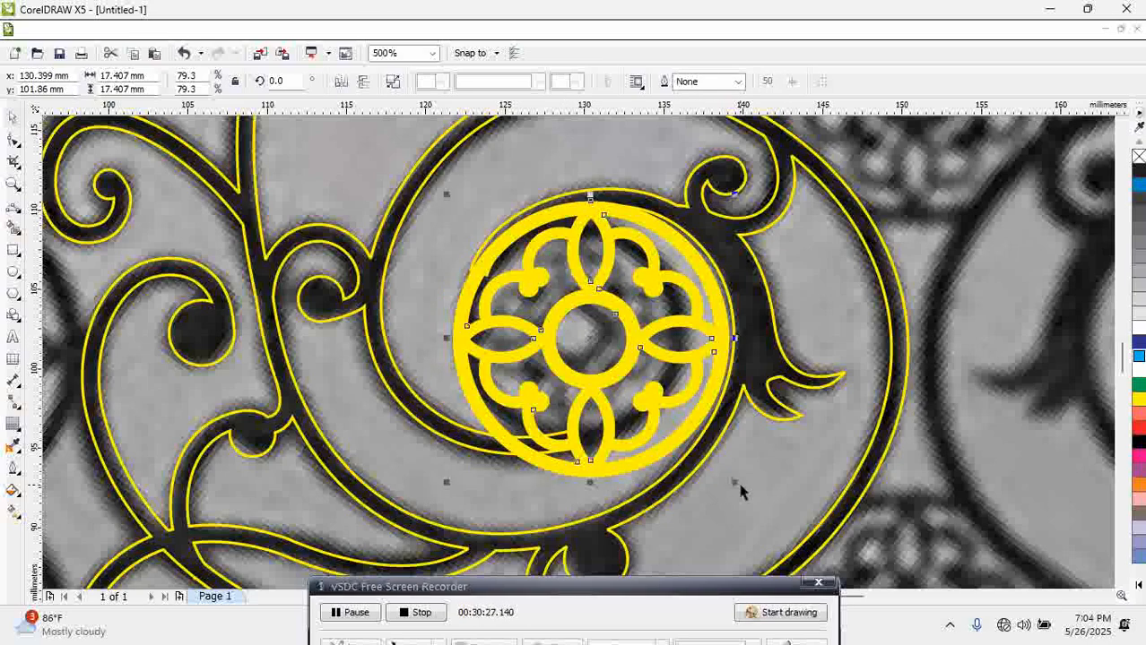
{"action": "left_click_drag", "start_coordinate": [739, 485], "coordinate": [676, 445]}
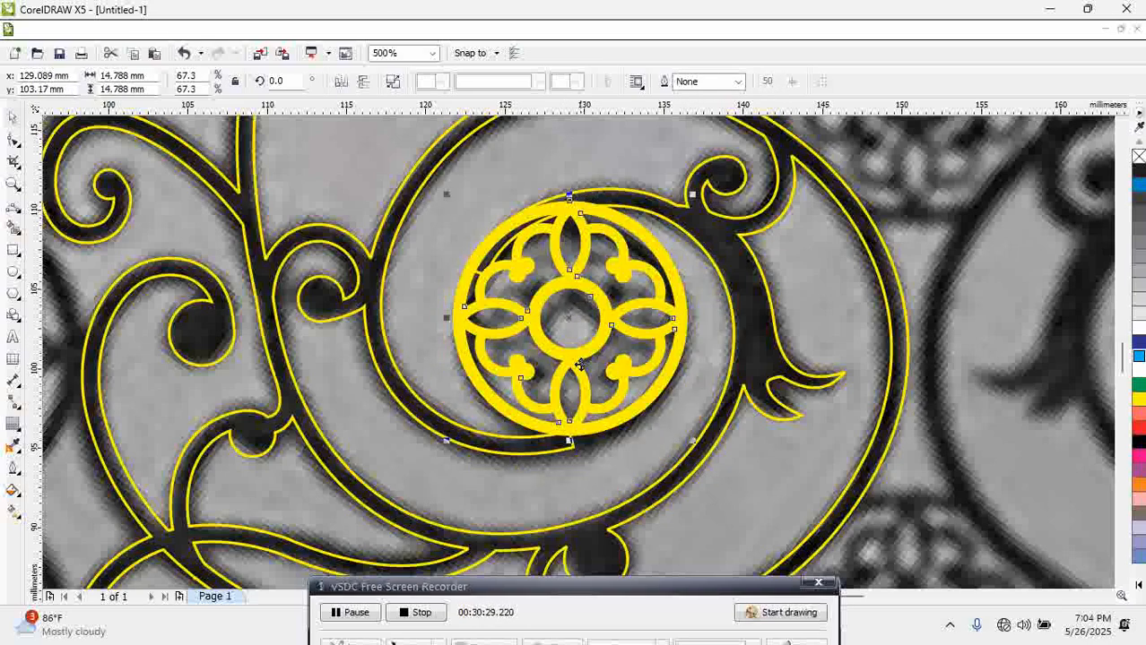
{"action": "left_click_drag", "start_coordinate": [575, 331], "coordinate": [577, 333]}
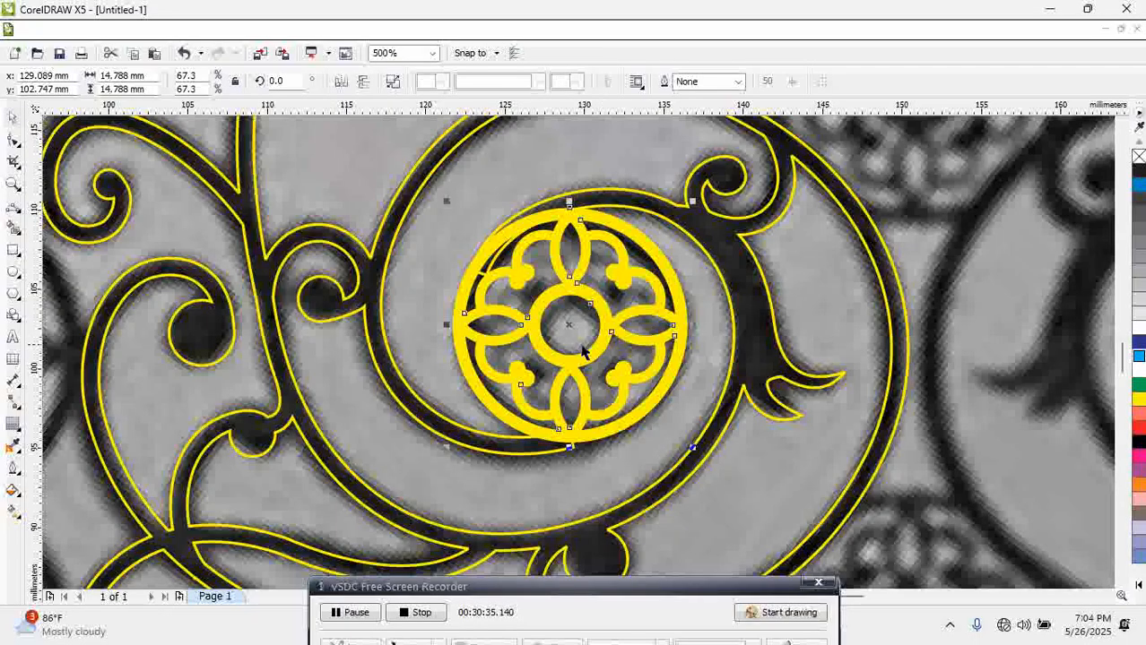
{"action": "left_click_drag", "start_coordinate": [568, 326], "coordinate": [567, 332]}
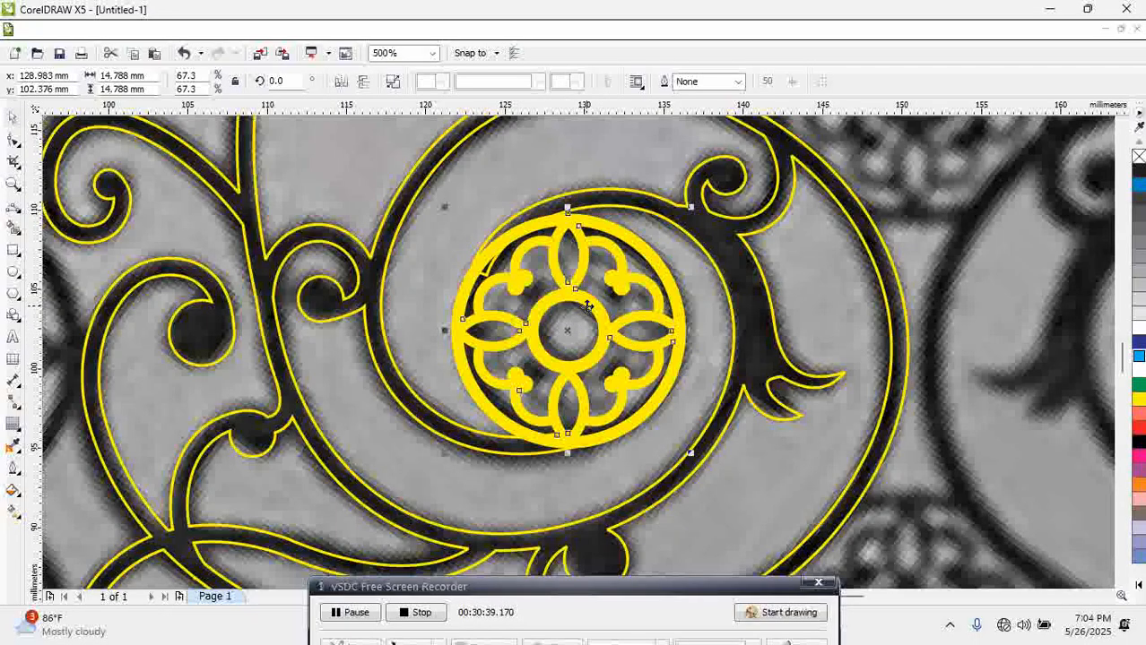
Reshape the scroll's two open inner ends by moving their end nodes into the medallion's outer ring
{"action": "left_click", "coordinate": [603, 216]}
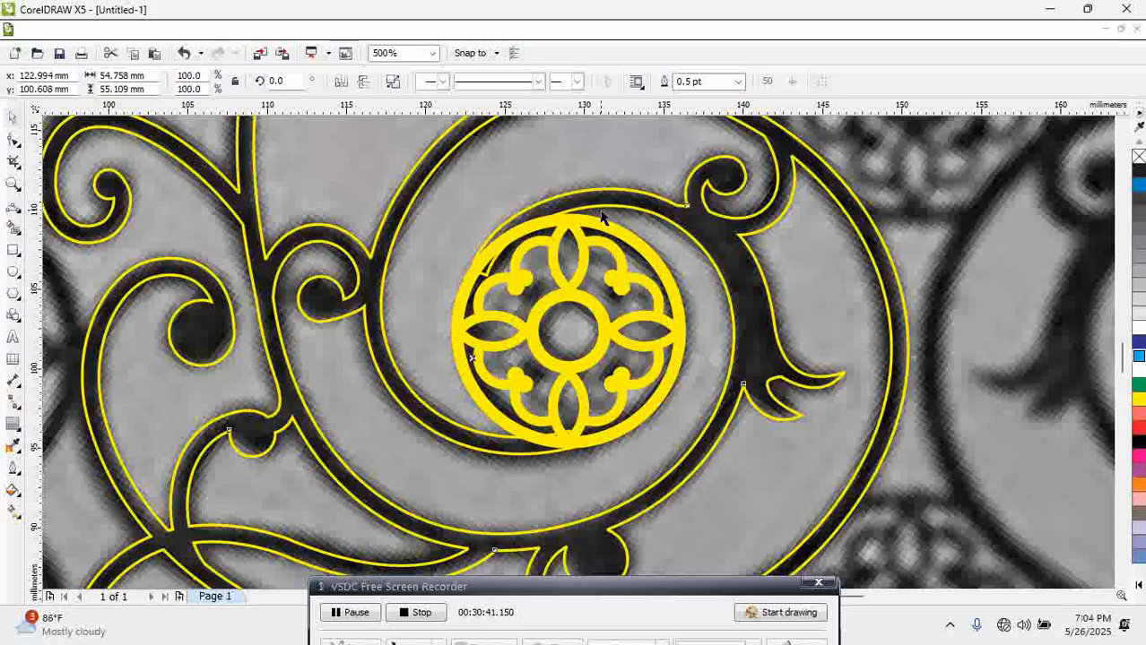
{"action": "left_click", "coordinate": [14, 139]}
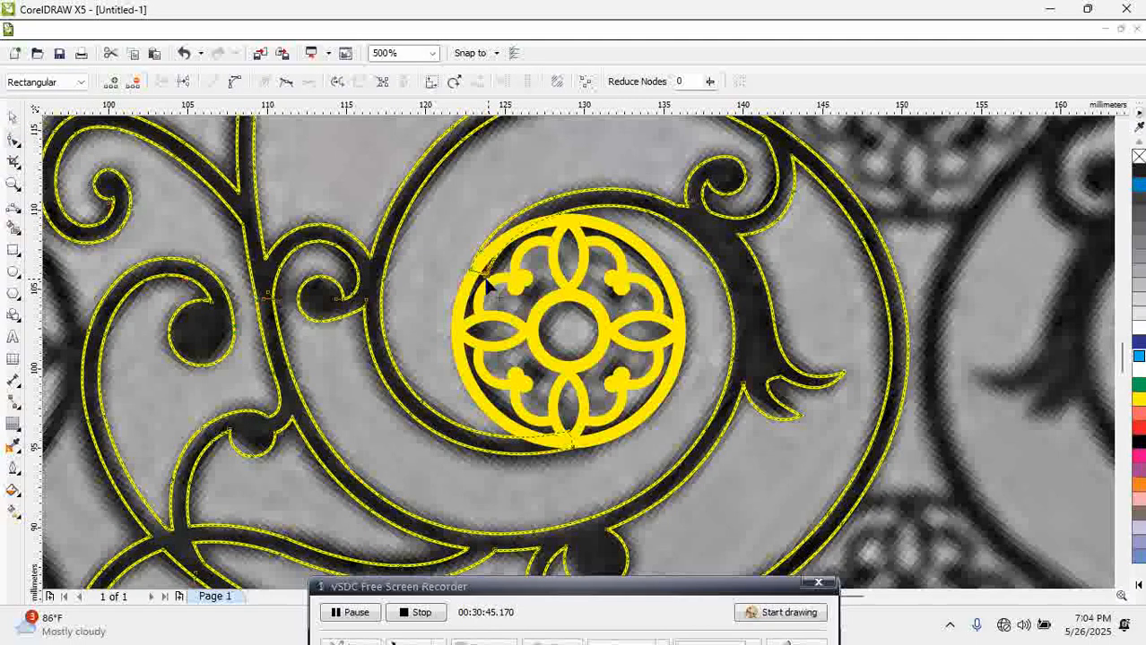
{"action": "left_click", "coordinate": [492, 266]}
{"action": "left_click", "coordinate": [526, 437]}
{"action": "left_click_drag", "start_coordinate": [570, 434], "coordinate": [558, 441]}
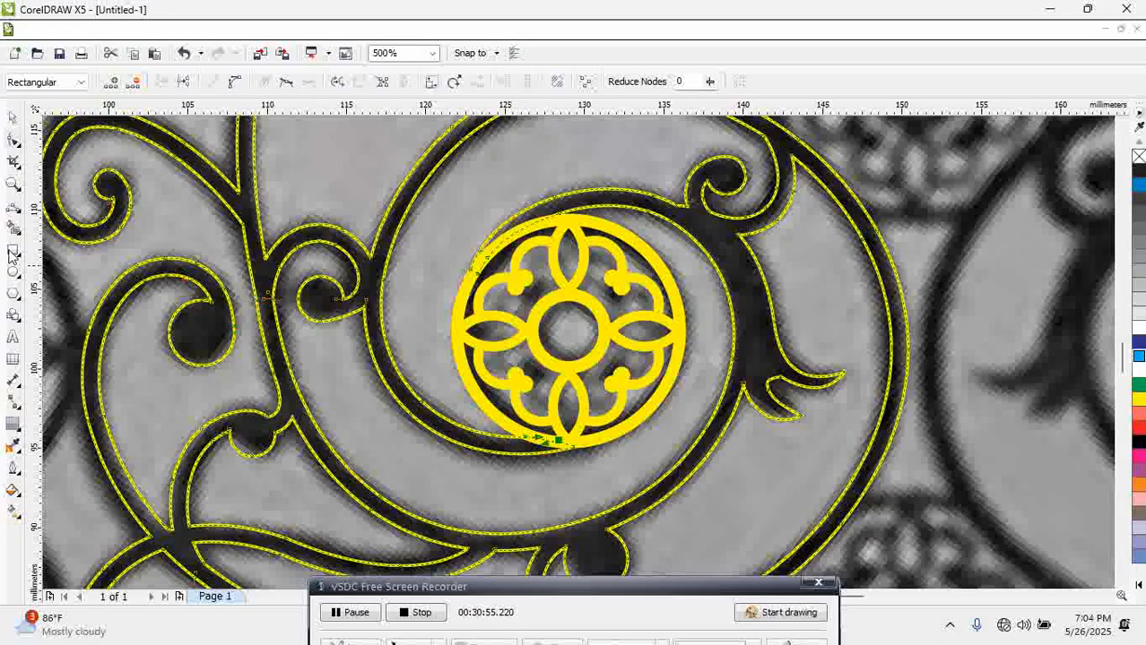
Select the small medallion and the scroll outline and weld them into one shape
{"action": "left_click", "coordinate": [12, 118]}
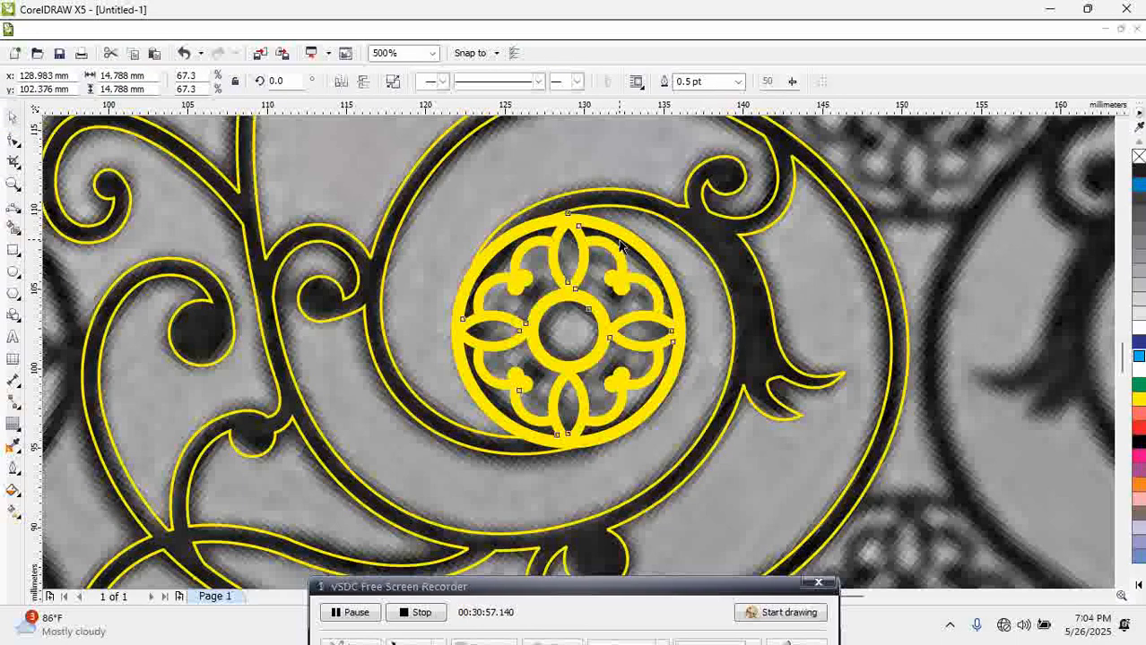
{"action": "left_click", "coordinate": [539, 192]}
{"action": "left_click", "coordinate": [496, 83]}
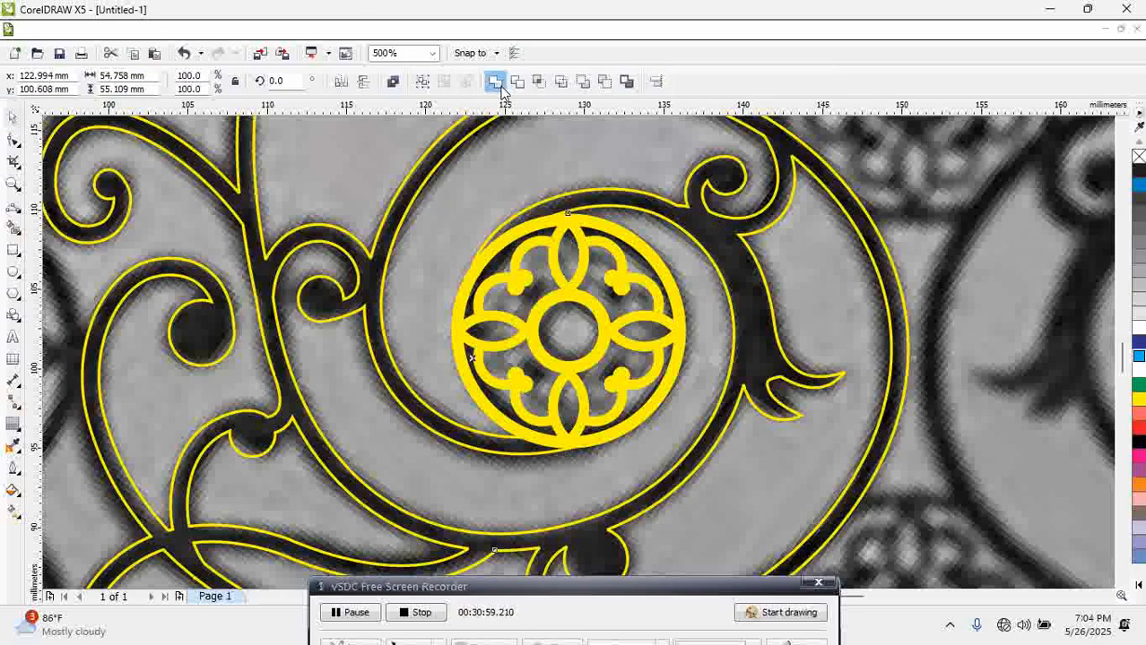
{"action": "left_click", "coordinate": [556, 160]}
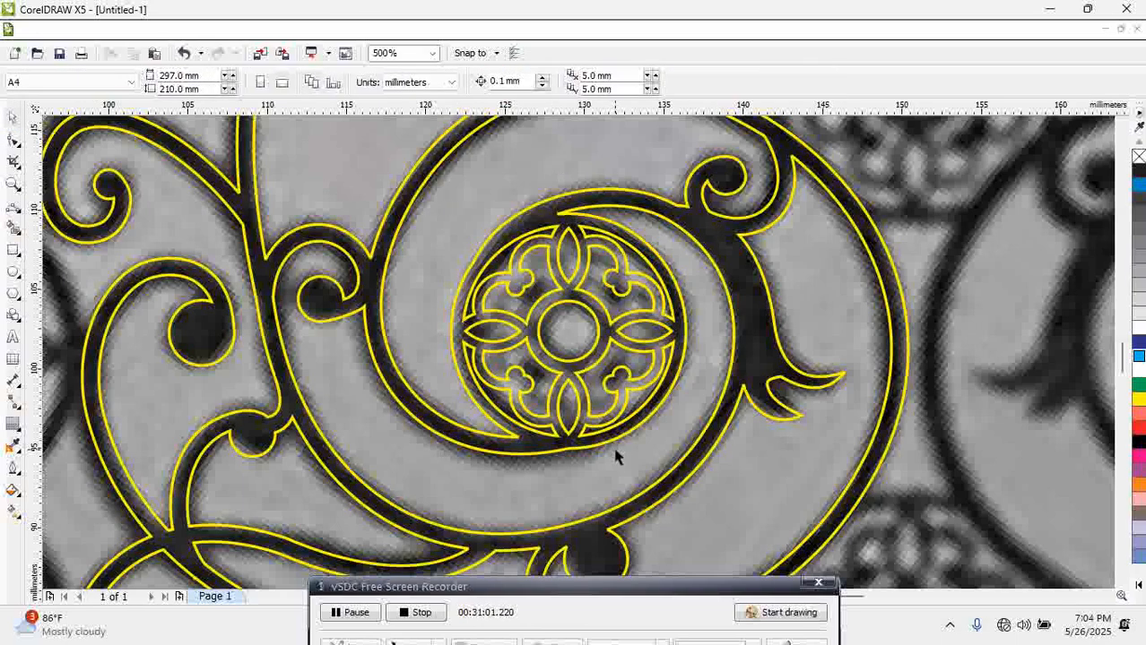
Move the original 21.961 mm medallion onto the large middle rosette beside the traced scroll in the photo
{"action": "scroll", "coordinate": [615, 453], "scroll_direction": "down", "scroll_amount": 4}
{"action": "left_click_drag", "start_coordinate": [345, 258], "coordinate": [899, 608]}
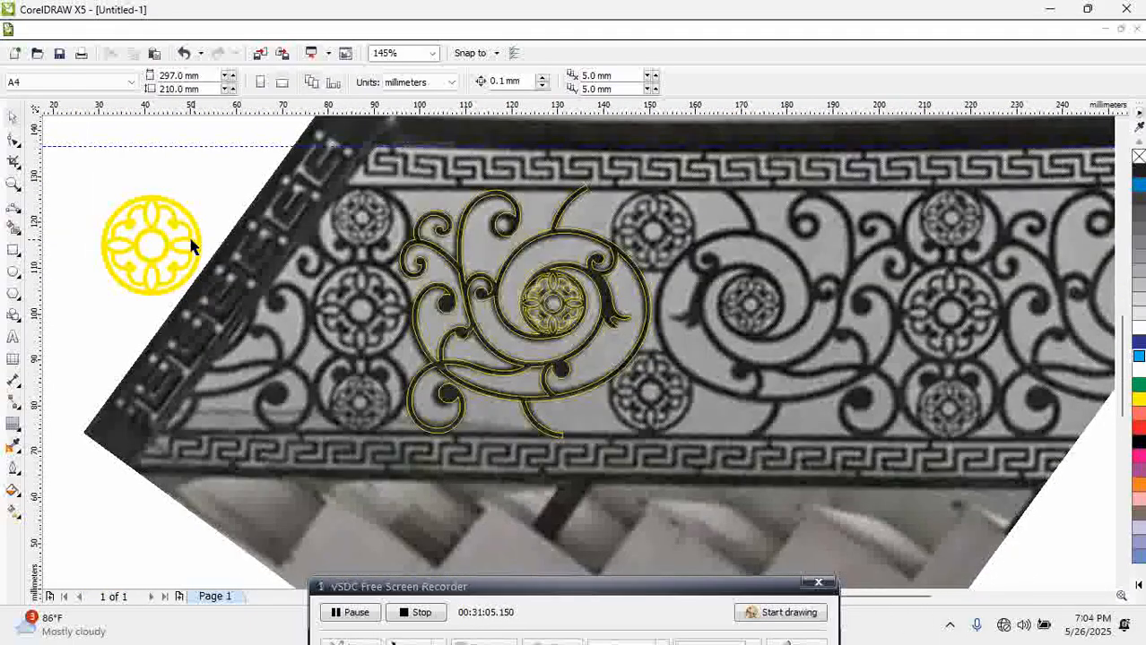
{"action": "left_click", "coordinate": [185, 240]}
{"action": "left_click_drag", "start_coordinate": [185, 239], "coordinate": [394, 306]}
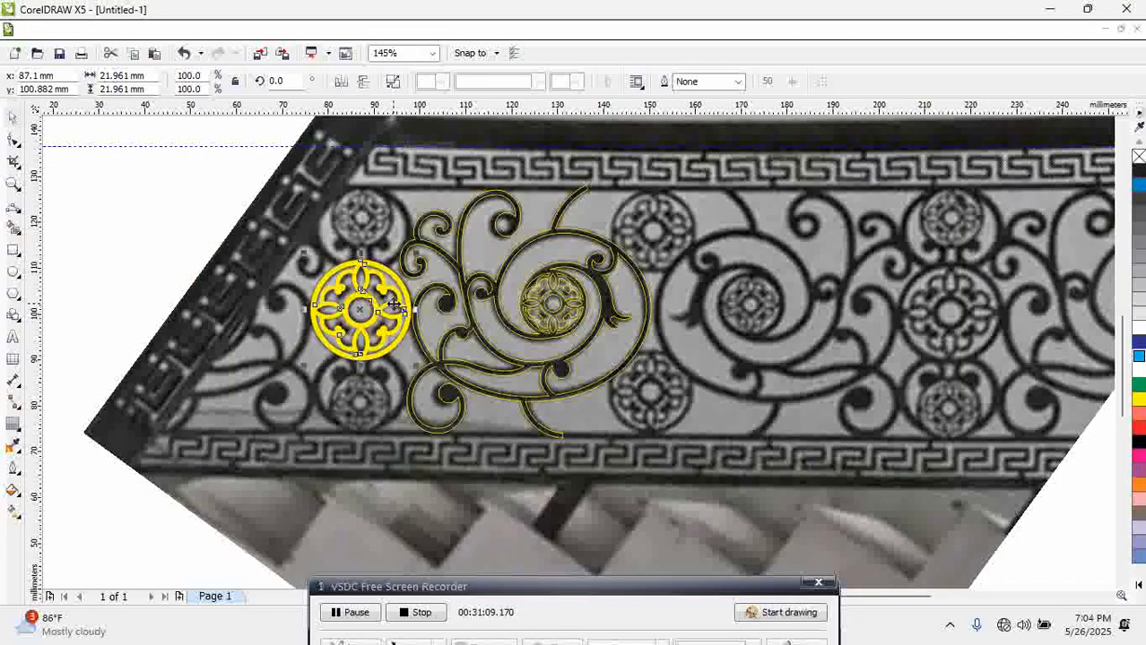
{"action": "left_click", "coordinate": [199, 249]}
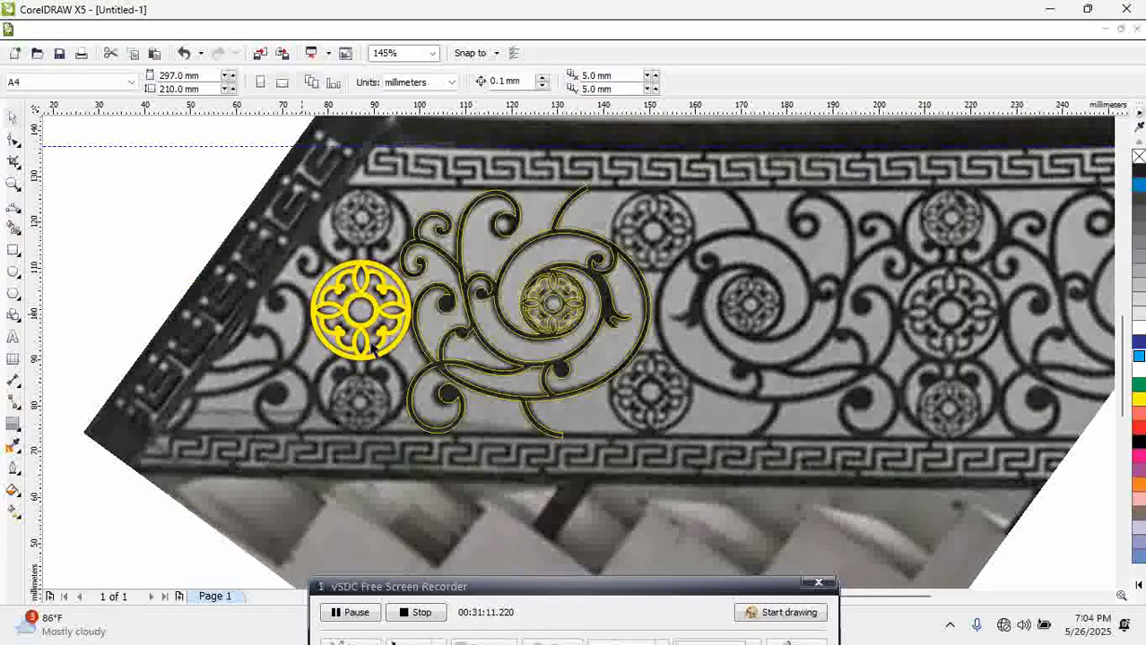
Place a copy of the large medallion on the small upper rosette and scale it down to about 12.36 mm across
{"action": "left_click_drag", "start_coordinate": [373, 312], "coordinate": [382, 240]}
{"action": "right_click", "coordinate": [382, 241]}
{"action": "left_click_drag", "start_coordinate": [418, 289], "coordinate": [372, 240]}
{"action": "left_click", "coordinate": [173, 215]}
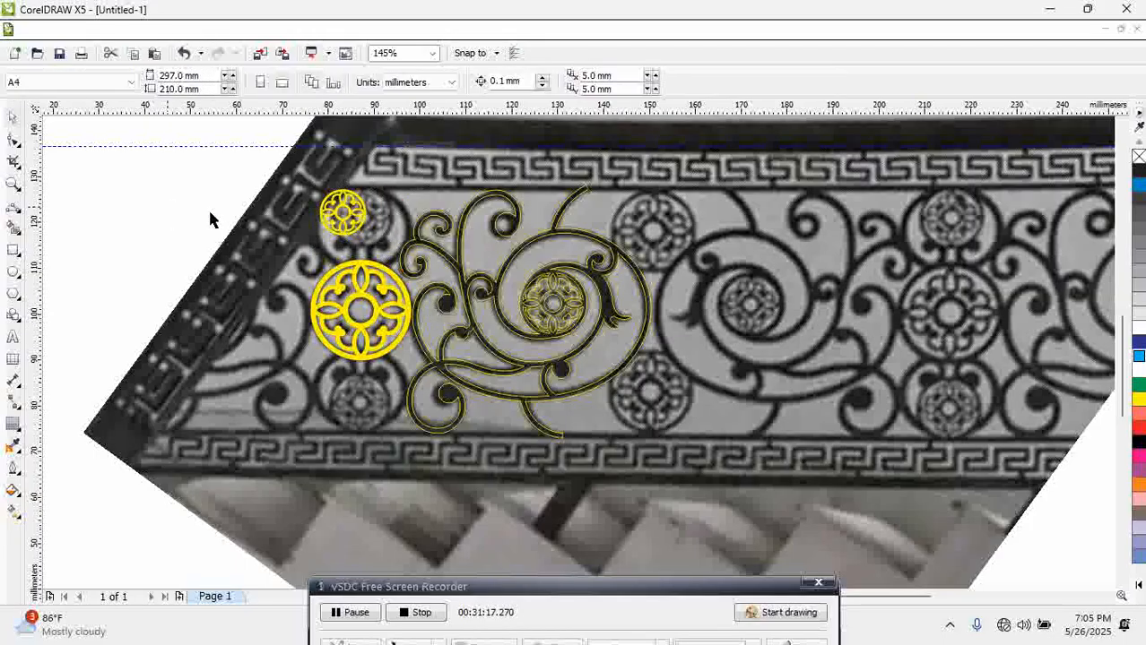
{"action": "key", "text": "z"}
{"action": "left_click_drag", "start_coordinate": [170, 159], "coordinate": [513, 386]}
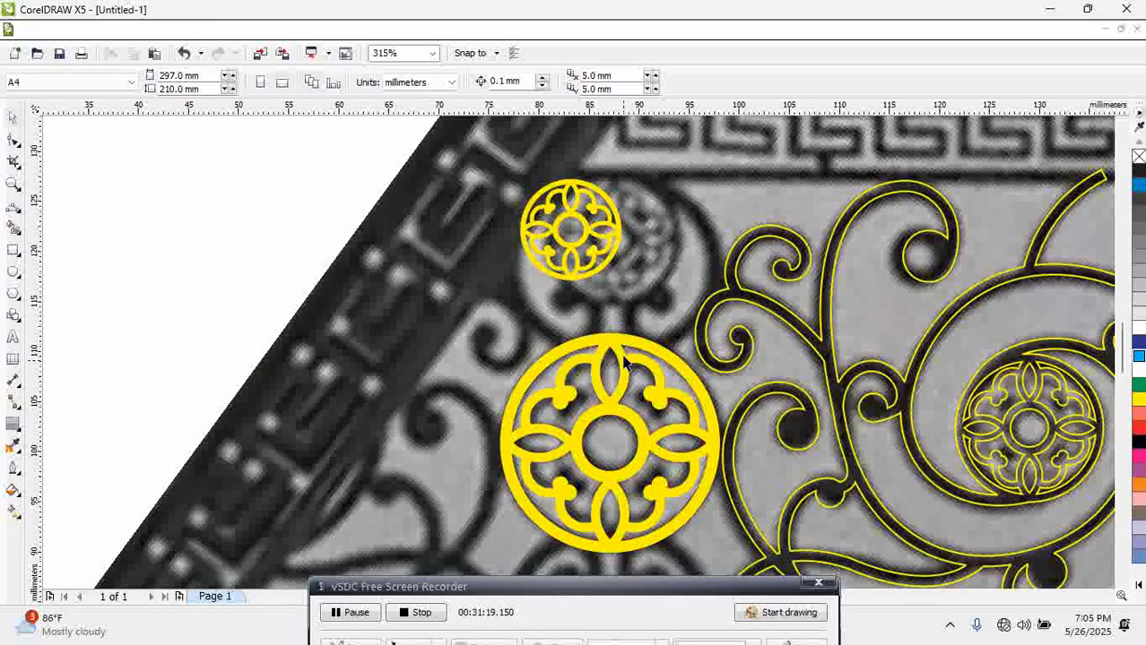
{"action": "left_click_drag", "start_coordinate": [596, 276], "coordinate": [685, 310]}
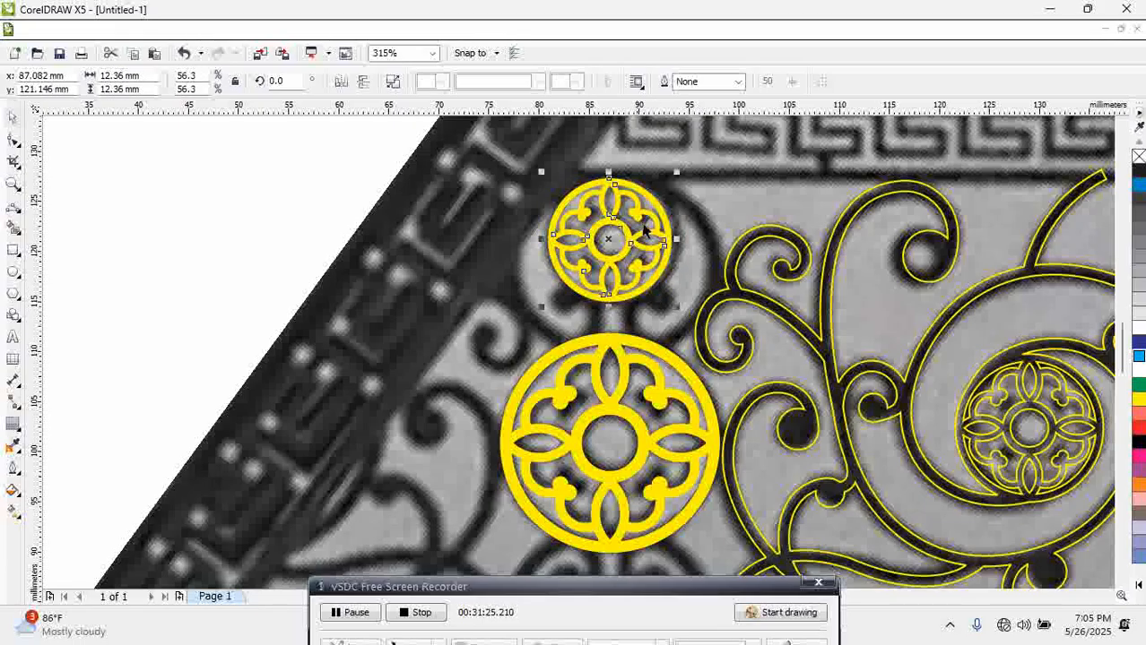
Align the small medallion near the top edge of the scroll outline and move the large medallion down to uncover the photo's rosette joint
{"action": "left_click", "coordinate": [853, 213]}
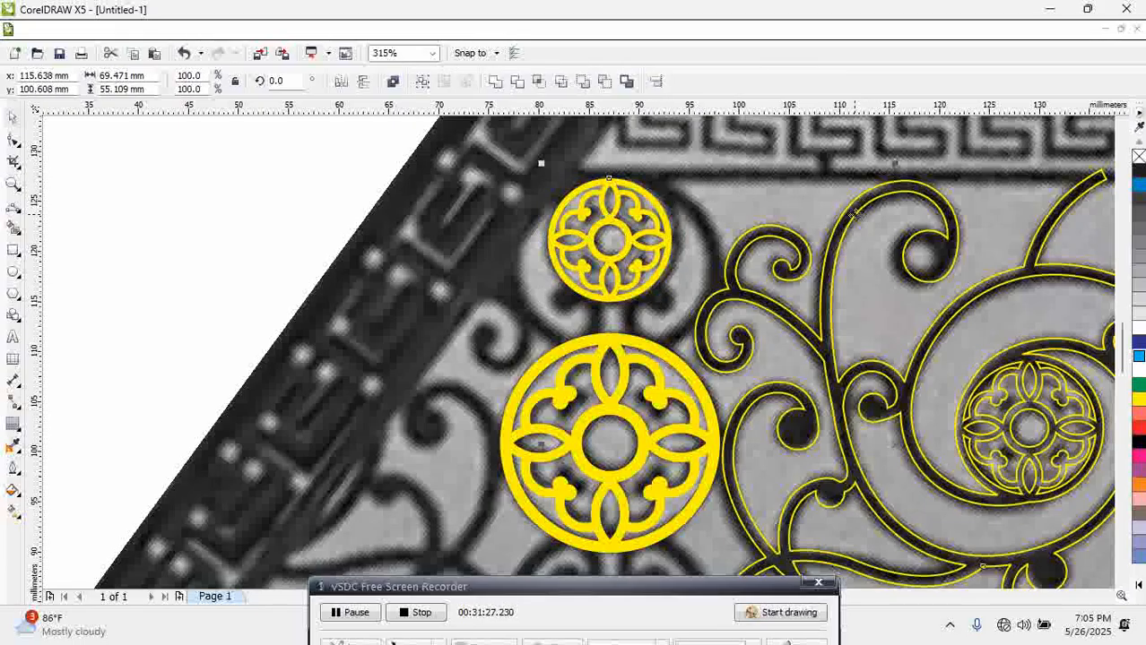
{"action": "left_click", "coordinate": [286, 148]}
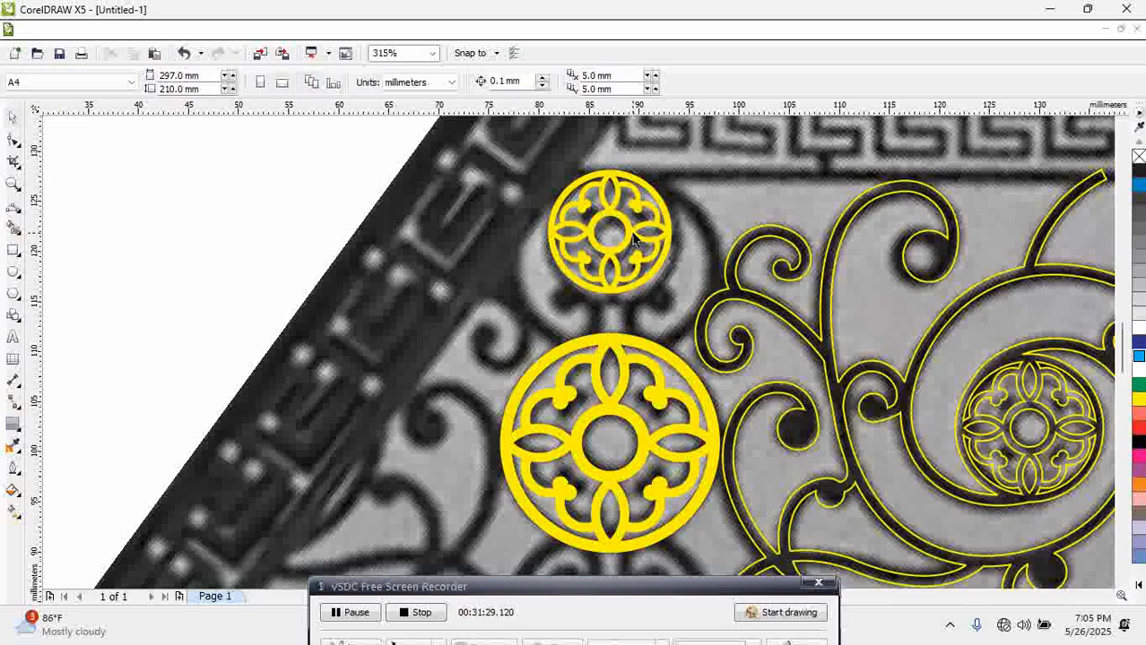
{"action": "left_click", "coordinate": [634, 238]}
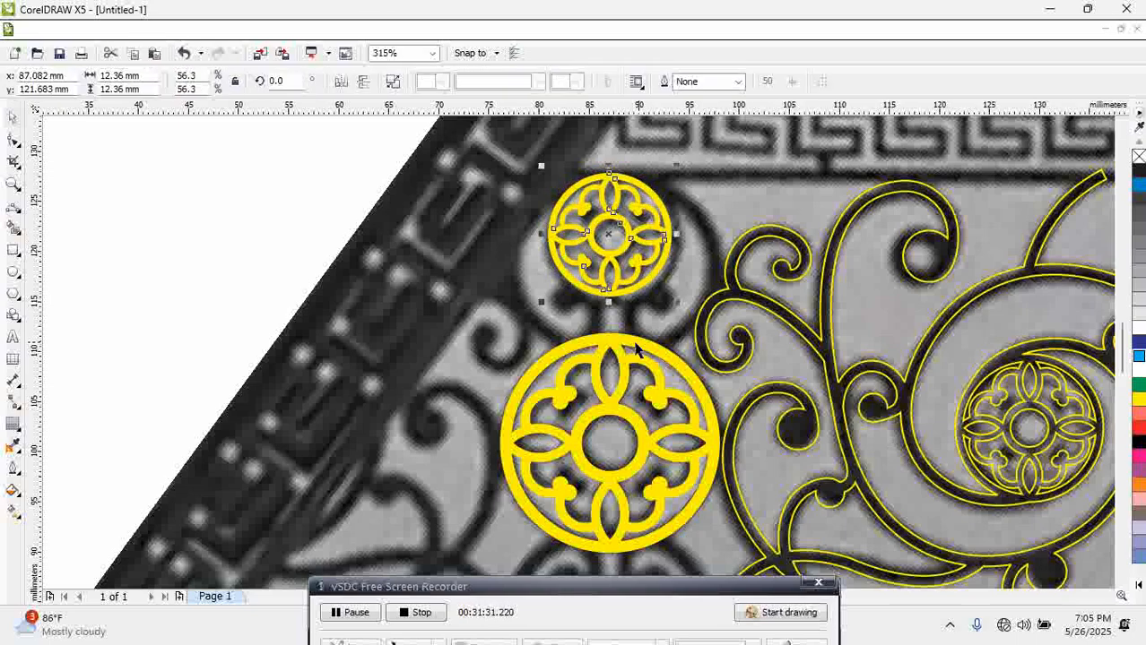
{"action": "left_click_drag", "start_coordinate": [618, 348], "coordinate": [618, 415]}
{"action": "left_click", "coordinate": [178, 235]}
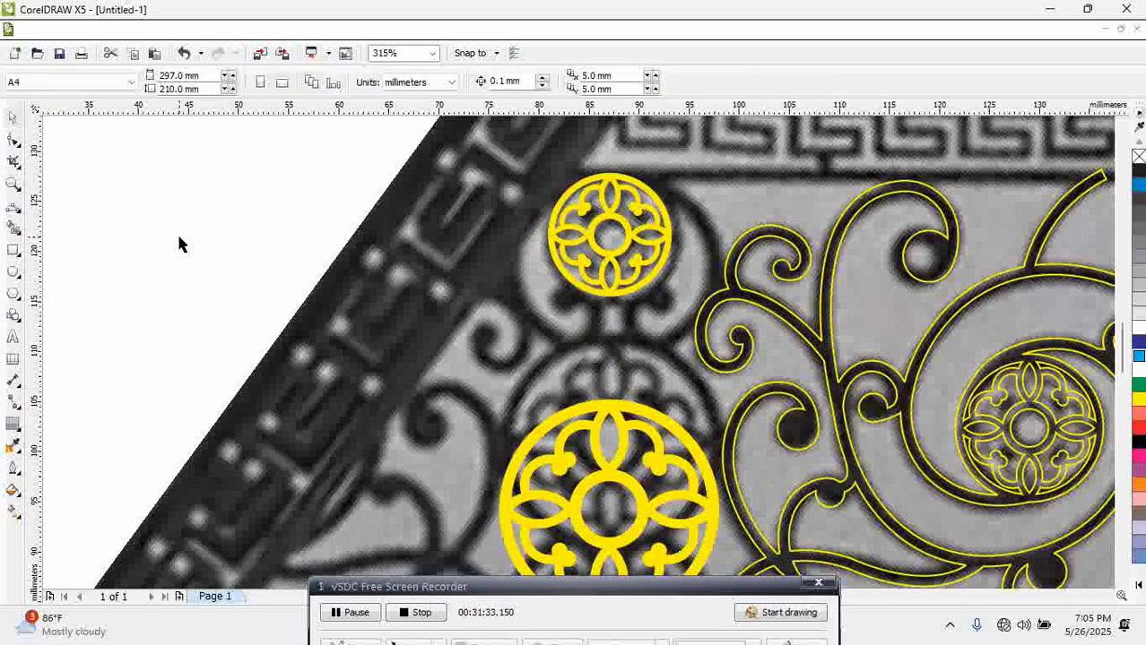
Draw a circle about 18.6 mm across around the small upper medallion and give it a 3 pt yellow outline
{"action": "left_click", "coordinate": [13, 270]}
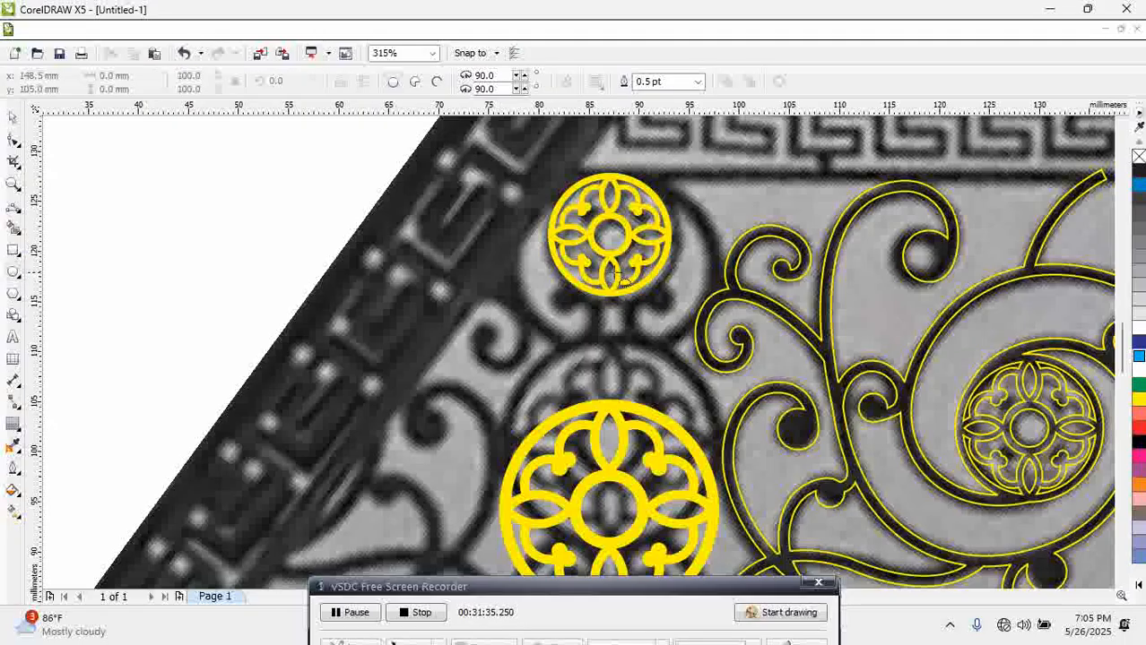
{"action": "left_click_drag", "start_coordinate": [623, 261], "coordinate": [718, 346]}
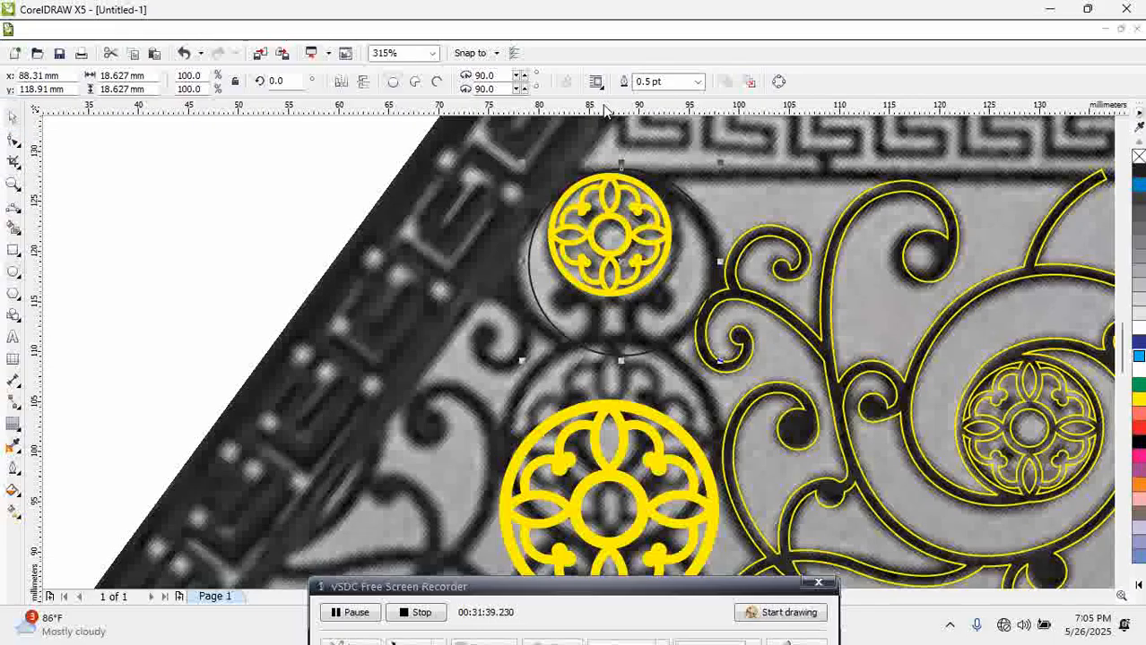
{"action": "left_click", "coordinate": [674, 82]}
{"action": "type", "text": "3"}
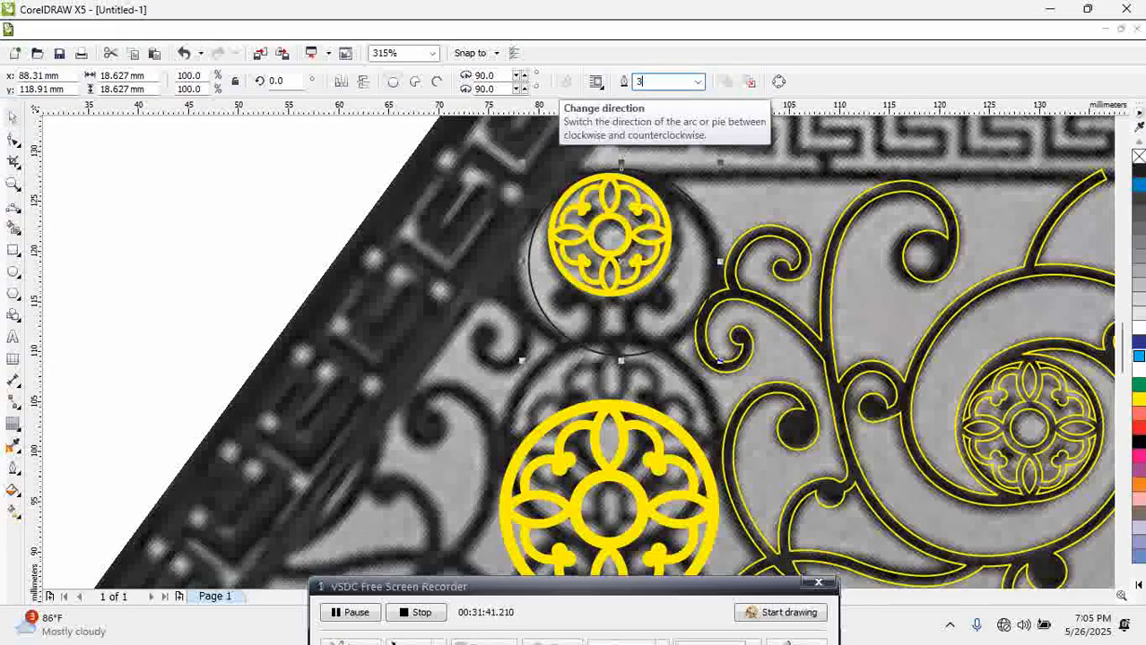
{"action": "key", "text": "Return"}
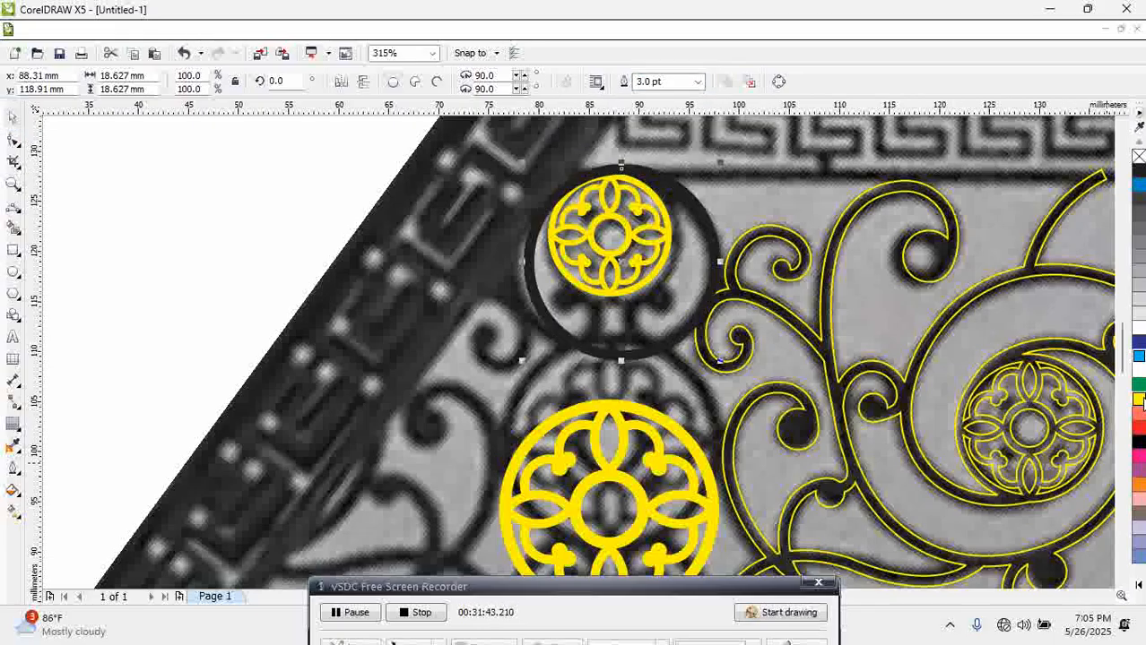
{"action": "right_click", "coordinate": [1138, 400]}
{"action": "mouse_move", "coordinate": [620, 261]}
{"action": "left_mouse_down"}
{"action": "mouse_move", "coordinate": [512, 301]}
{"action": "mouse_move", "coordinate": [620, 266]}
{"action": "left_mouse_up"}
Delete the surplus nodes along the scroll outline's small curl beside the yellow circle
{"action": "left_click", "coordinate": [742, 307]}
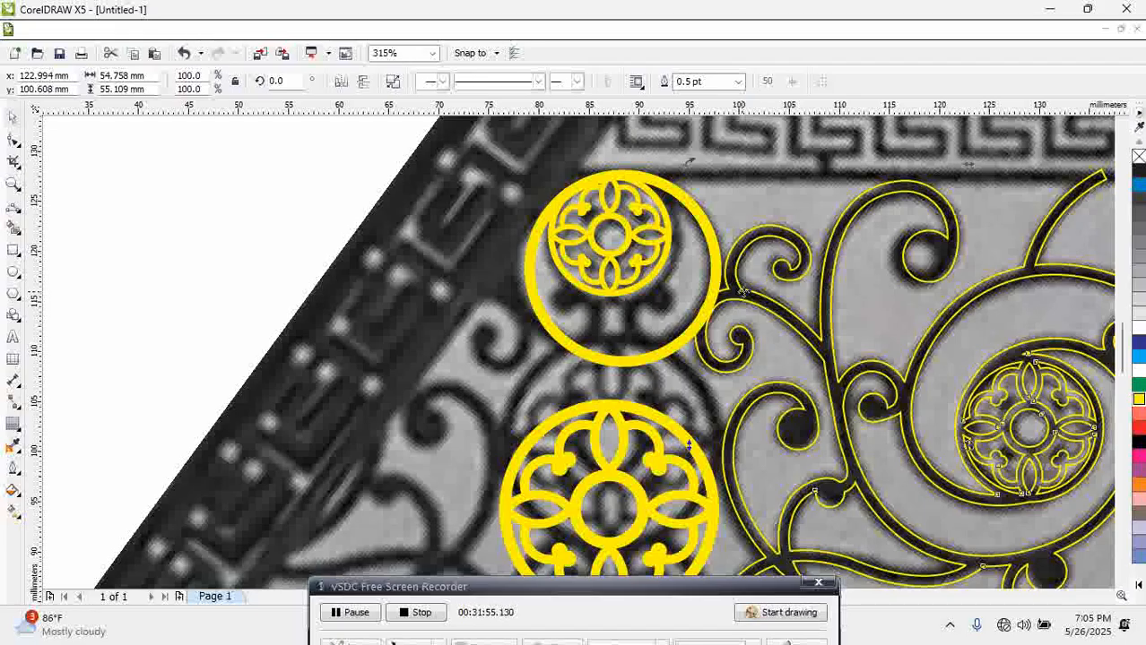
{"action": "left_click", "coordinate": [14, 140]}
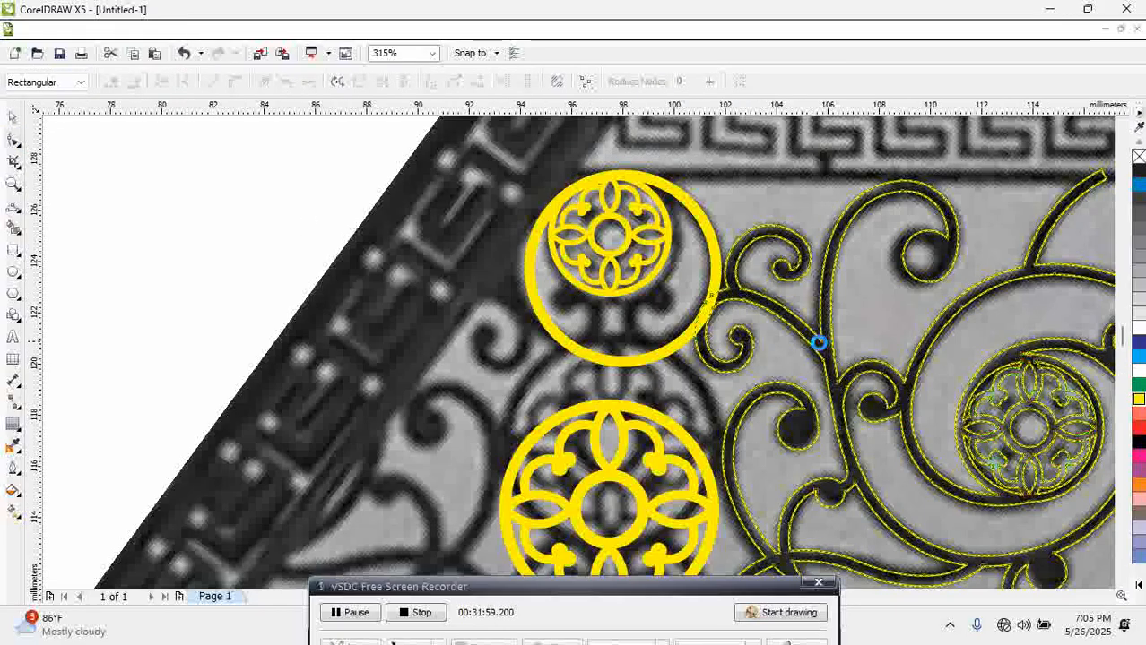
{"action": "scroll", "coordinate": [818, 340], "scroll_direction": "up", "scroll_amount": 2}
{"action": "left_click_drag", "start_coordinate": [638, 417], "coordinate": [632, 414]}
{"action": "left_click_drag", "start_coordinate": [641, 329], "coordinate": [696, 444]}
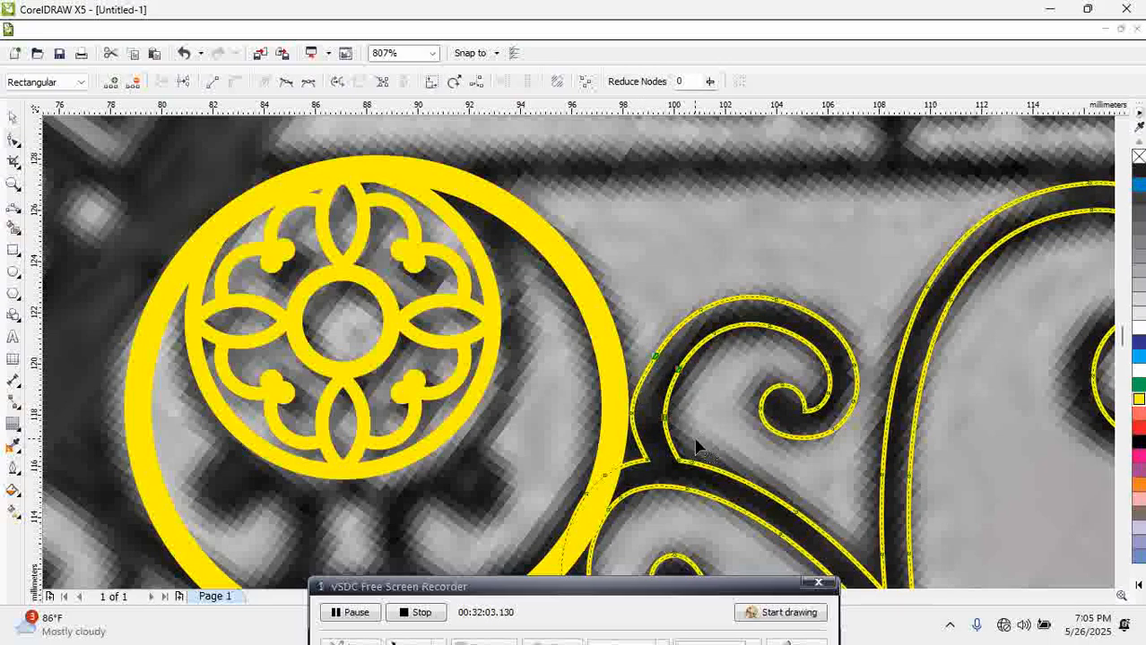
{"action": "left_click_drag", "start_coordinate": [676, 308], "coordinate": [724, 374]}
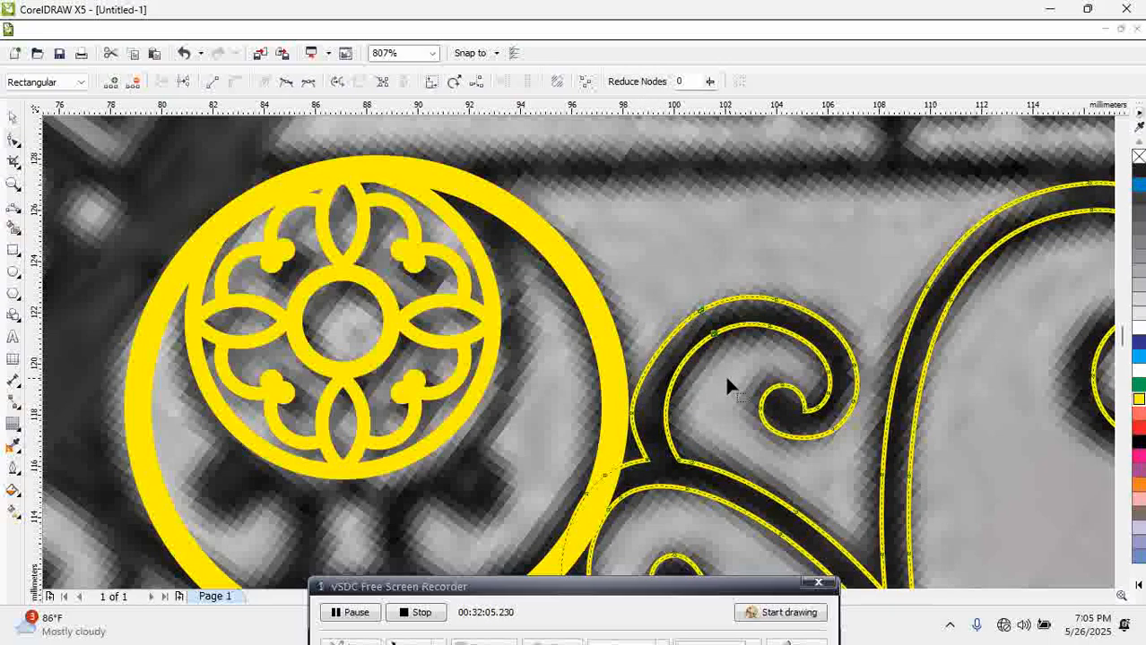
{"action": "double_click", "coordinate": [700, 312]}
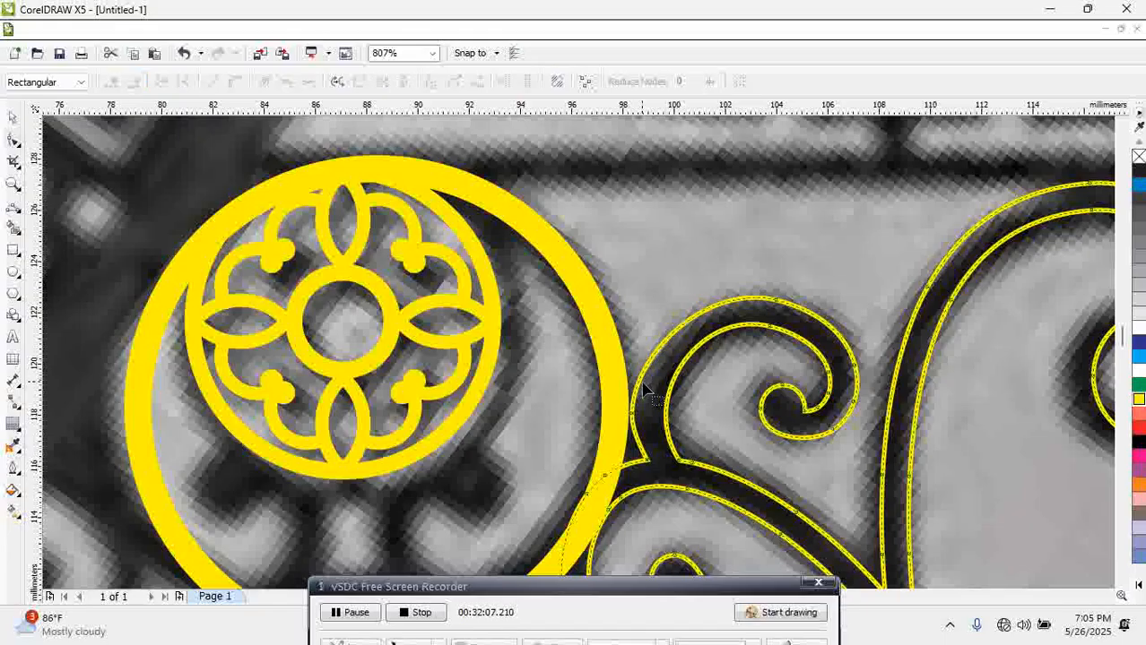
{"action": "left_click", "coordinate": [639, 386]}
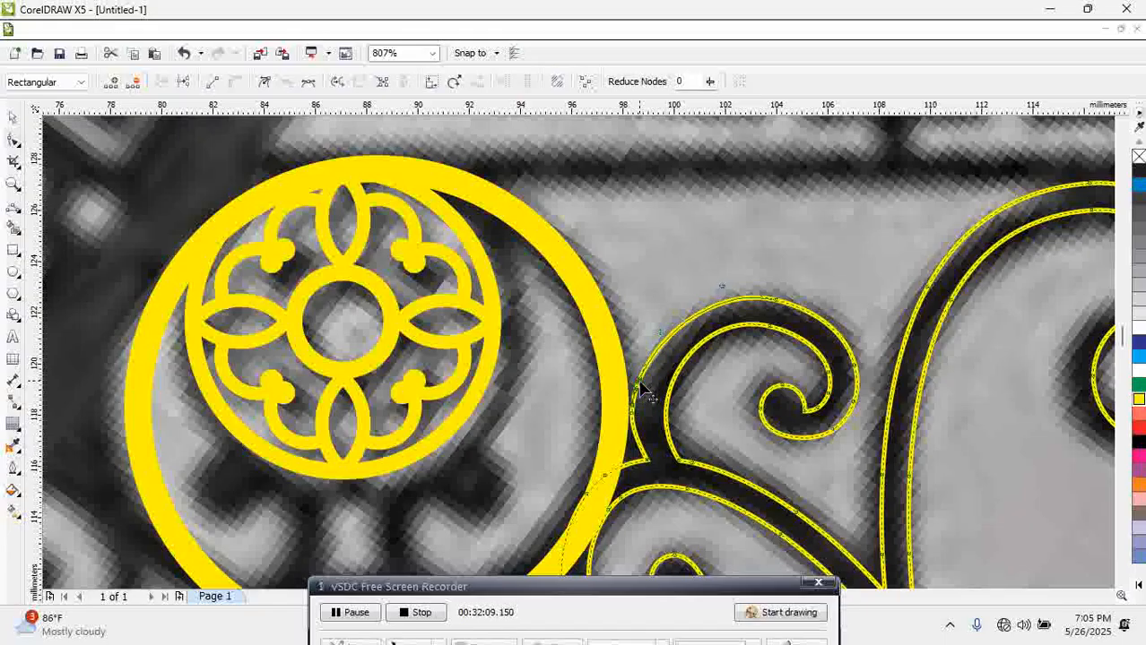
{"action": "key", "text": "Delete"}
{"action": "left_click_drag", "start_coordinate": [594, 395], "coordinate": [654, 437]}
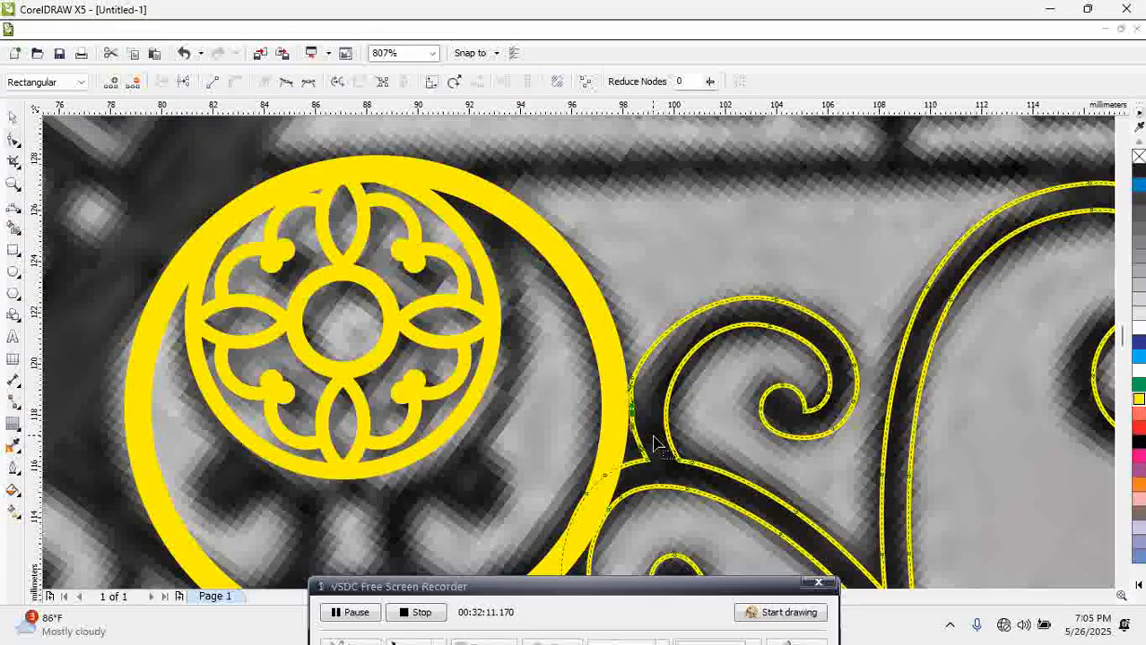
{"action": "key", "text": "Delete"}
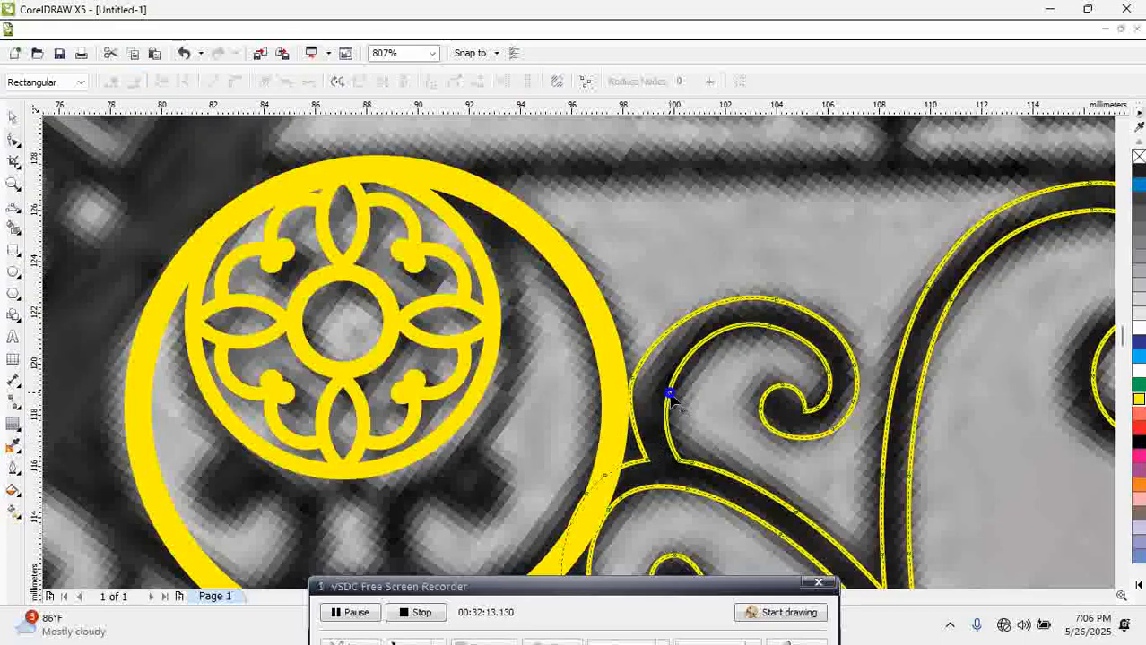
Reshape the small curl's inner and outer edges so the curl widens toward the yellow circle
{"action": "left_click", "coordinate": [669, 391]}
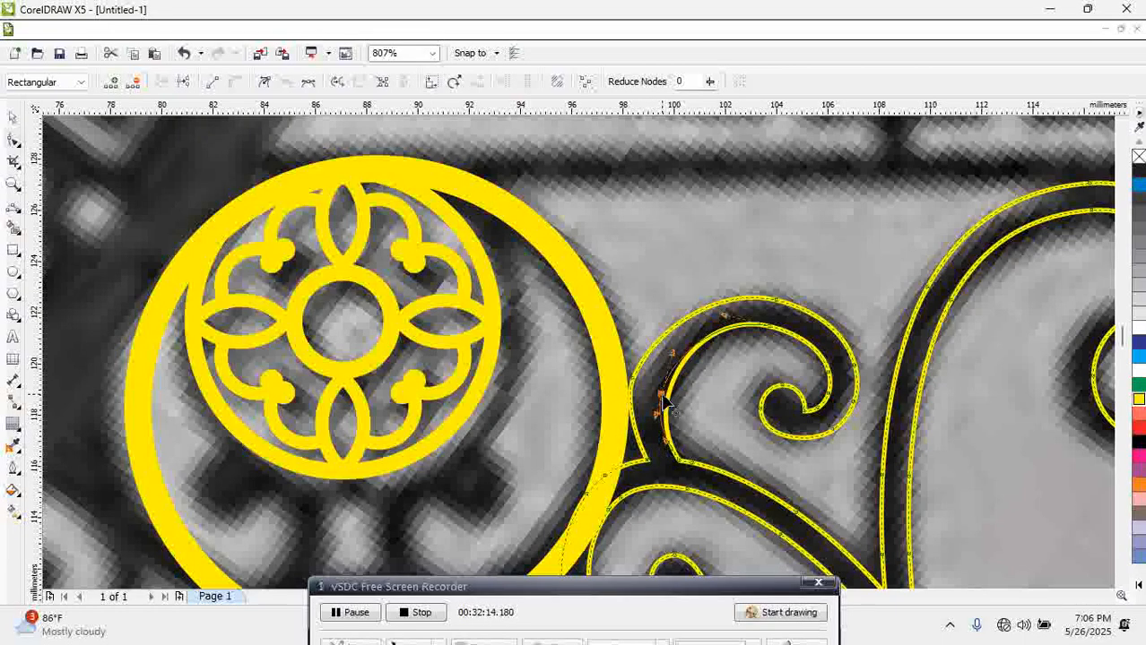
{"action": "left_click", "coordinate": [587, 500]}
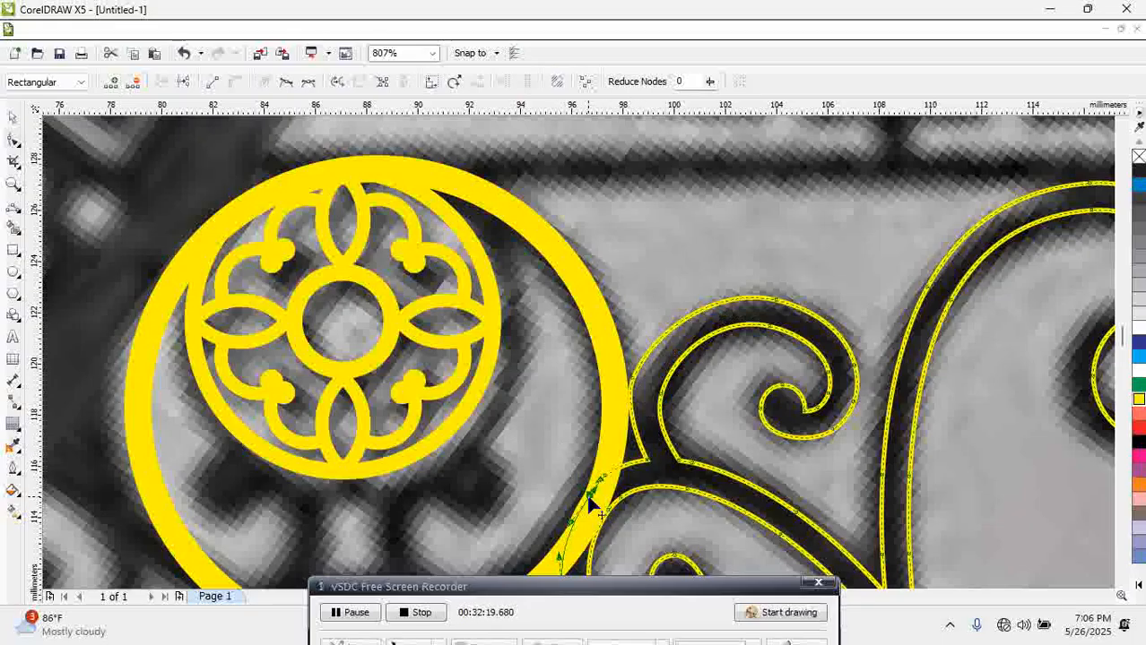
{"action": "left_click", "coordinate": [638, 386]}
{"action": "left_click_drag", "start_coordinate": [625, 400], "coordinate": [621, 415]}
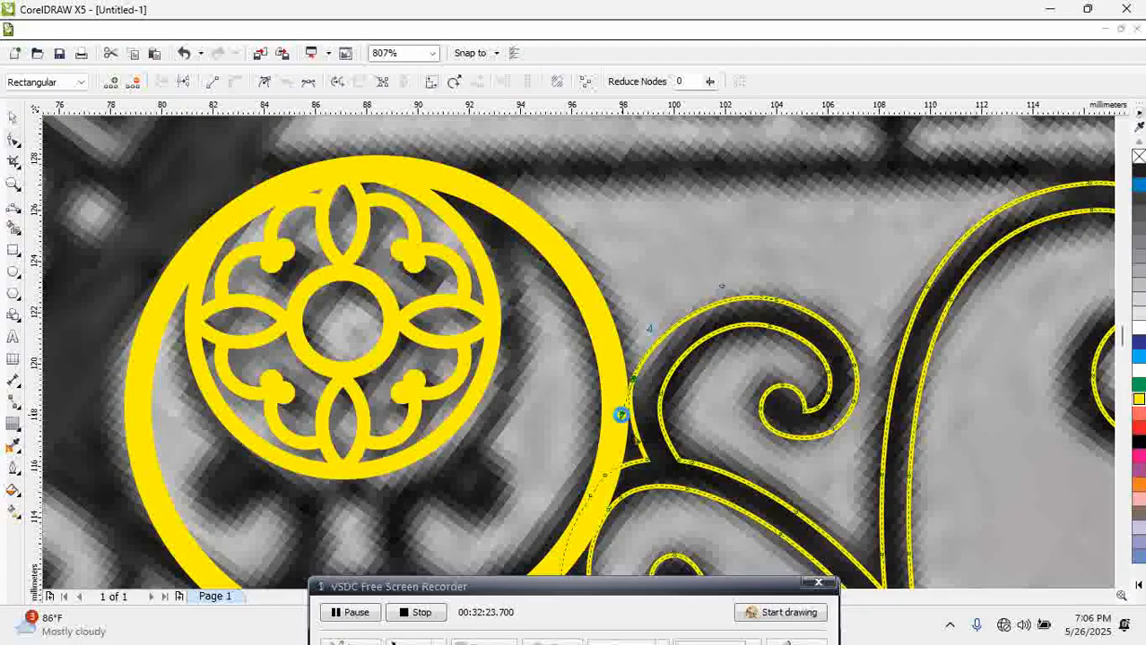
Move the yellow circle slightly up and to the right against the scroll's small curl
{"action": "left_click", "coordinate": [12, 117]}
{"action": "scroll", "coordinate": [429, 311], "scroll_direction": "down", "scroll_amount": 3}
{"action": "scroll", "coordinate": [439, 300], "scroll_direction": "down", "scroll_amount": 1}
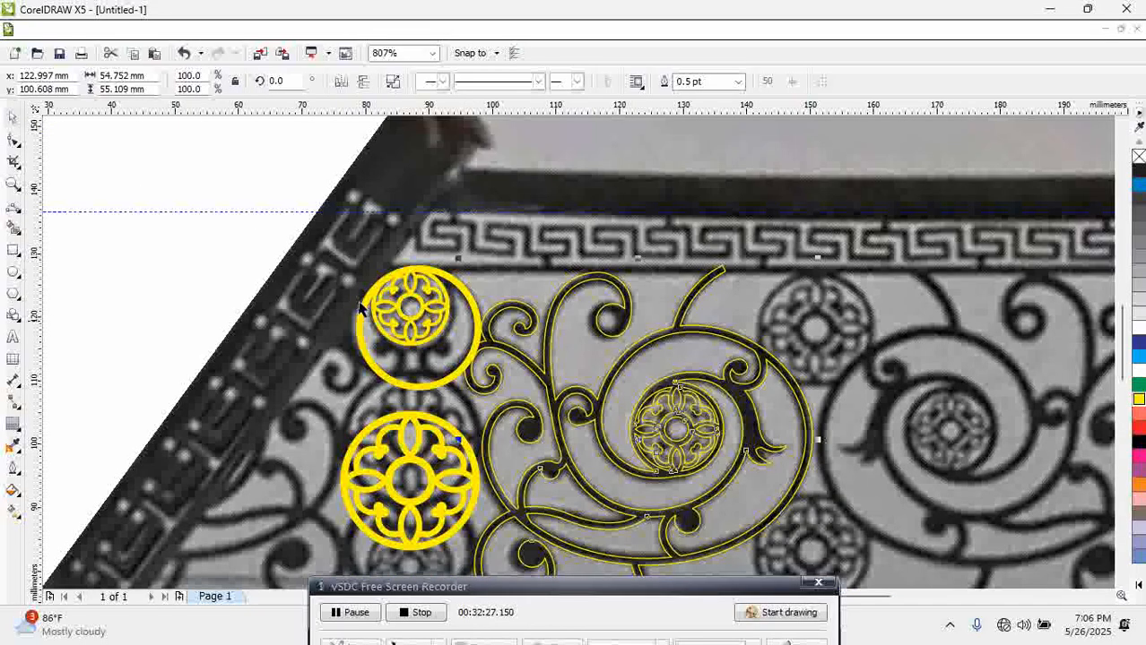
{"action": "key", "text": "F2"}
{"action": "left_click_drag", "start_coordinate": [258, 215], "coordinate": [603, 473]}
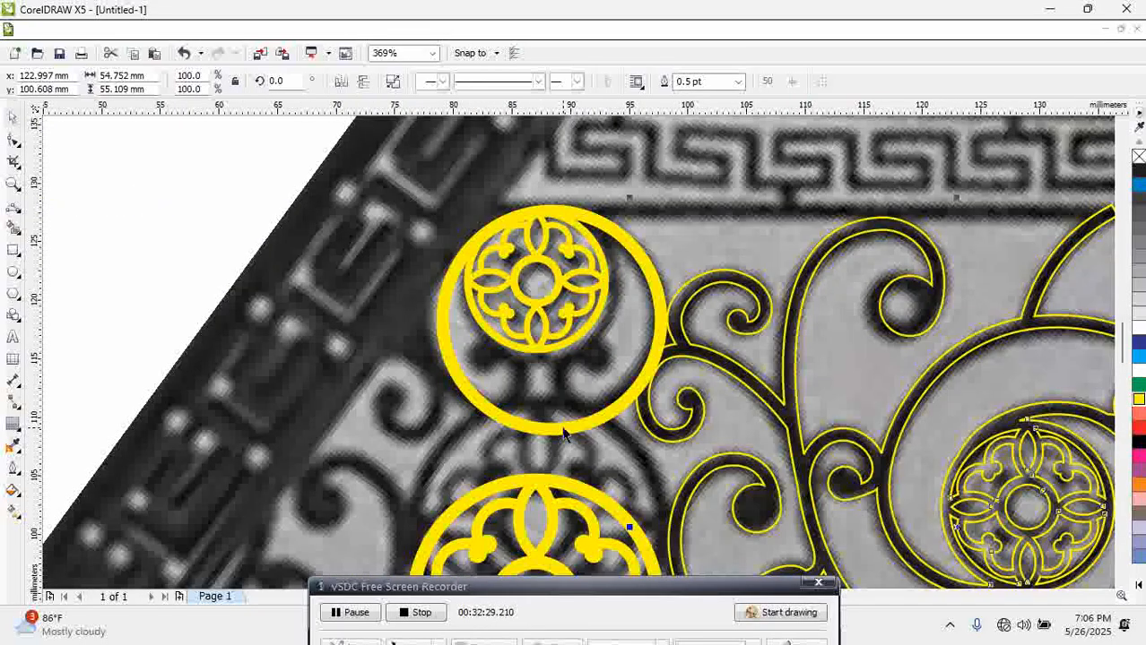
{"action": "left_click", "coordinate": [563, 434]}
{"action": "left_click_drag", "start_coordinate": [563, 425], "coordinate": [565, 418]}
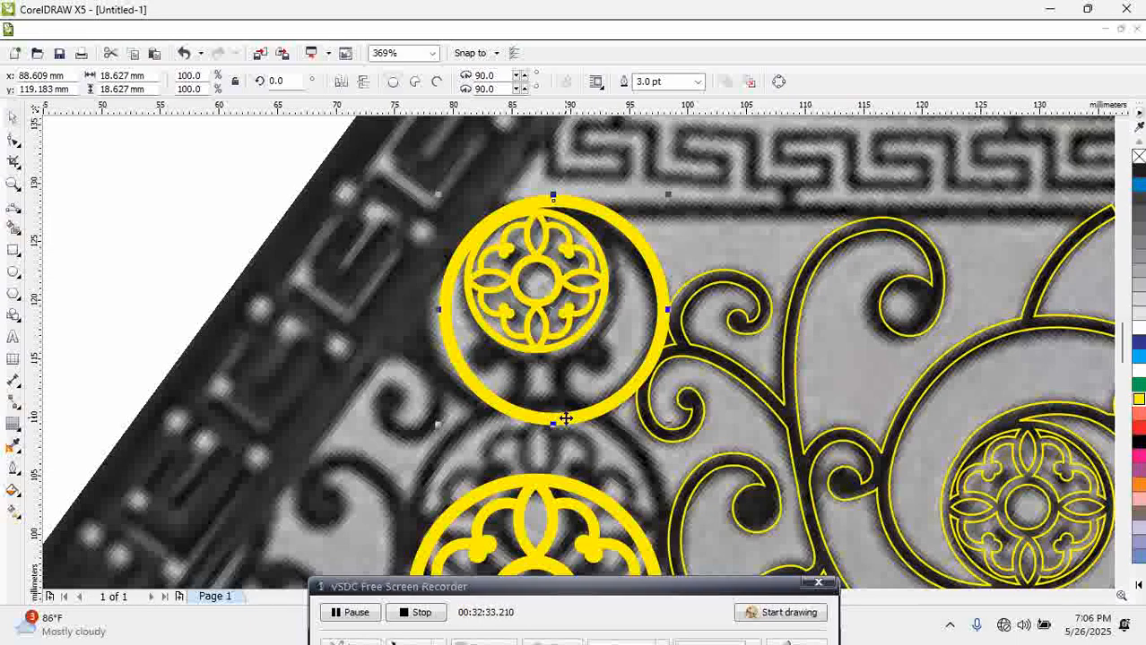
Add nodes along the bottom of the yellow circle, break the curve there and delete the bottom arc to leave it open
{"action": "key", "text": "F10"}
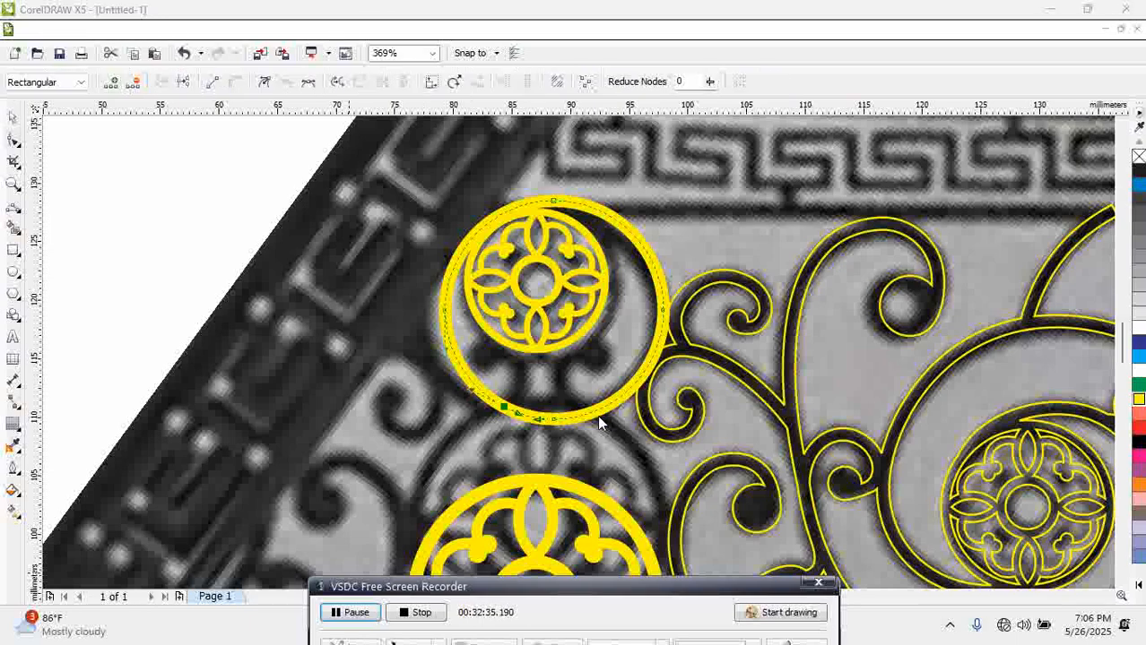
{"action": "double_click", "coordinate": [589, 412]}
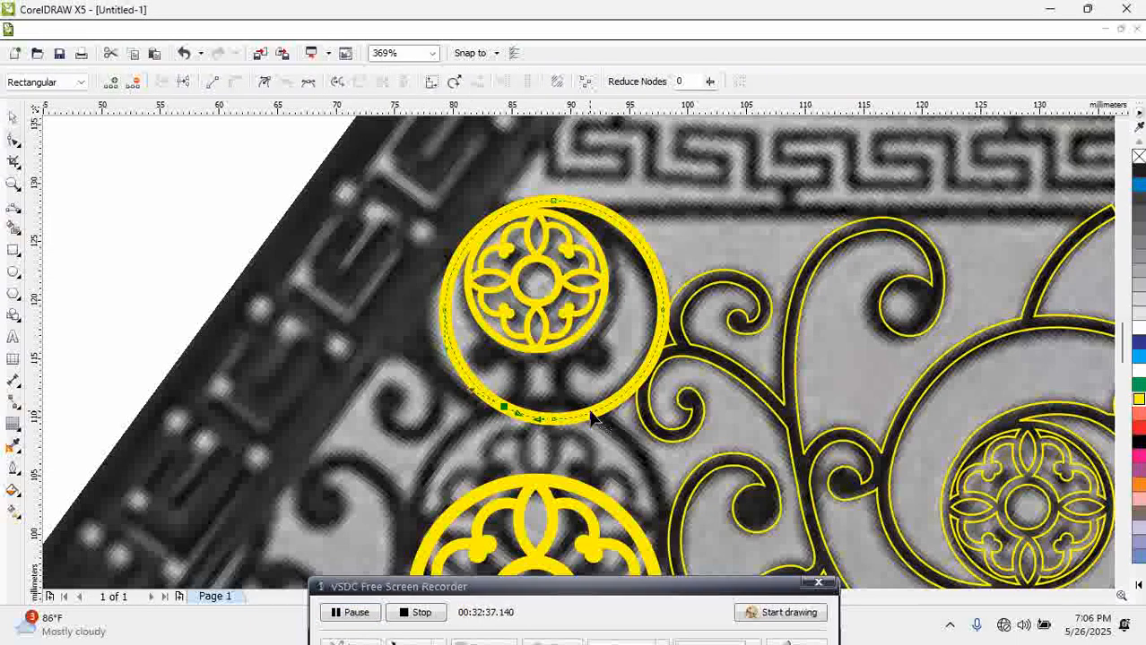
{"action": "double_click", "coordinate": [538, 419]}
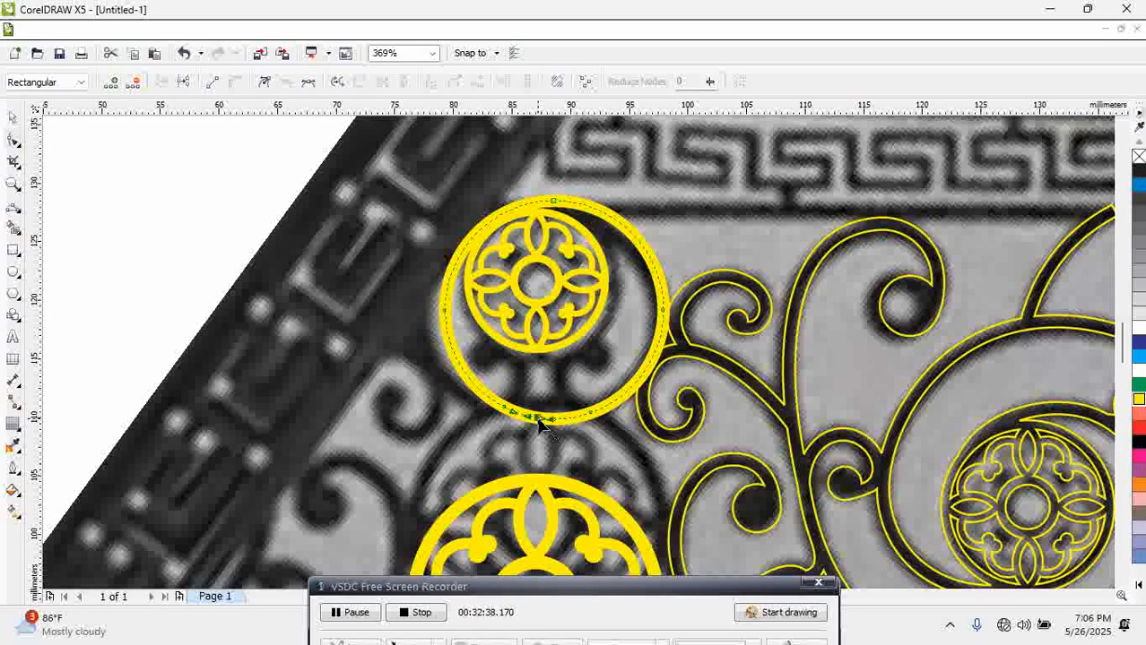
{"action": "left_click", "coordinate": [183, 83]}
{"action": "key", "text": "Delete"}
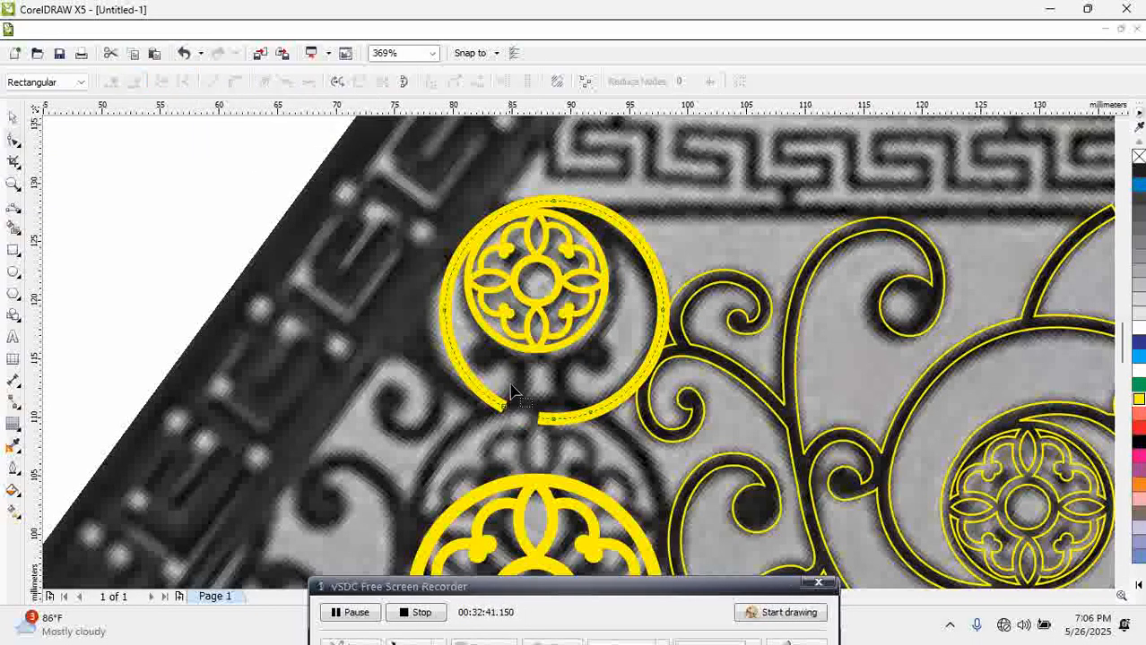
{"action": "key", "text": "Delete"}
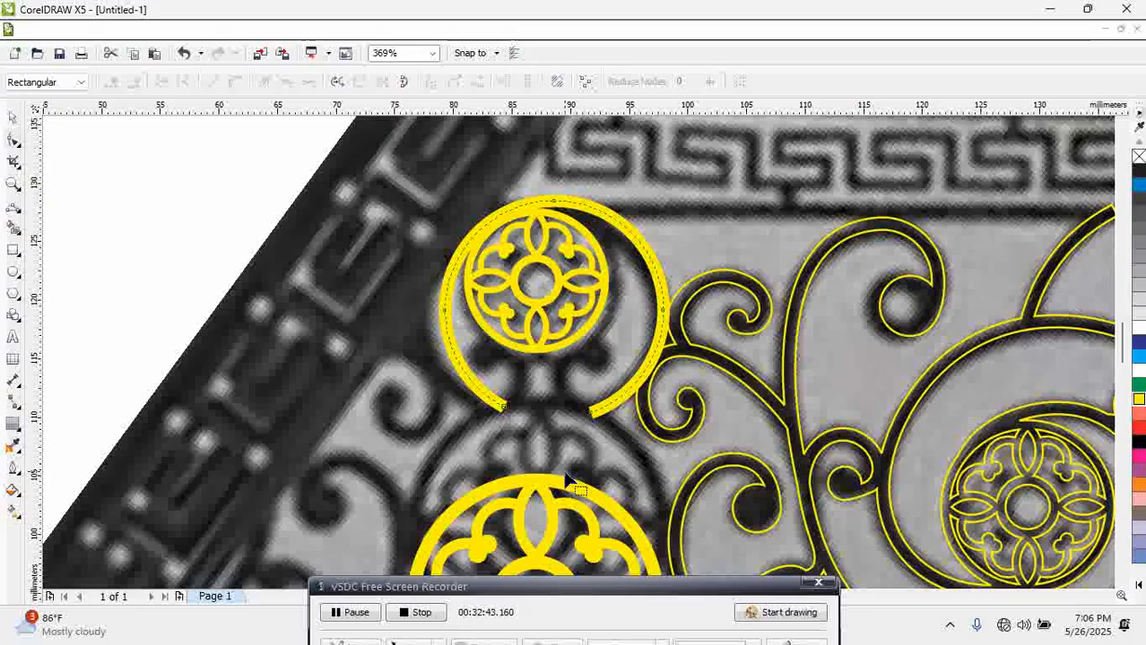
Extend both open ends of the yellow circle with short curved hooks running inward and up to the small medallion
{"action": "key", "text": "space"}
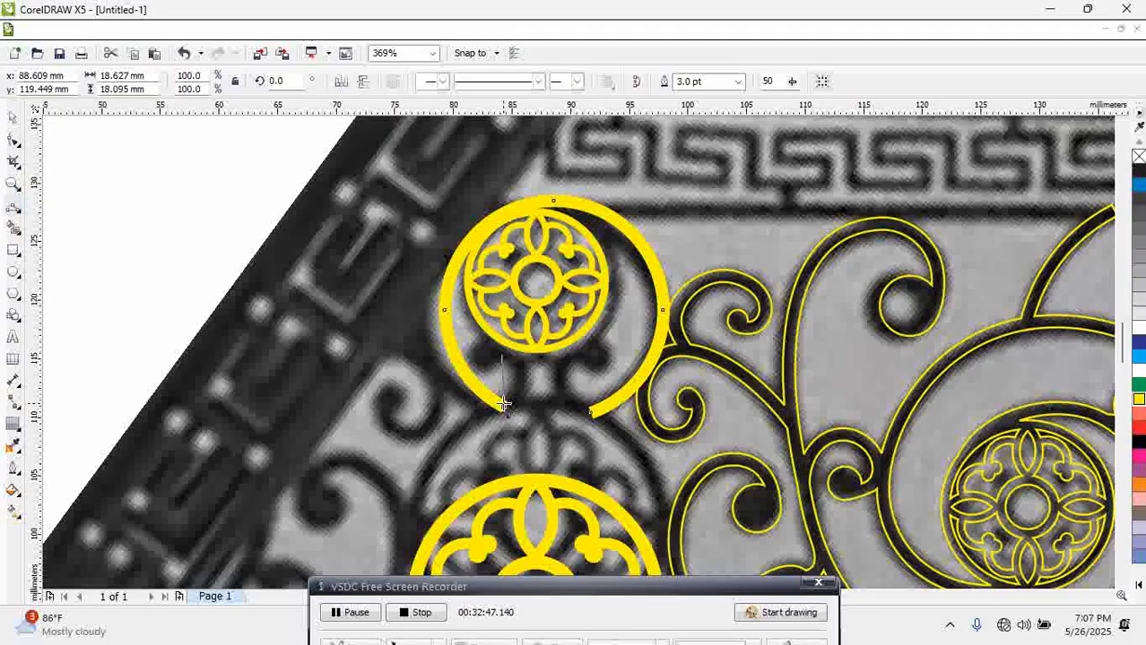
{"action": "left_click_drag", "start_coordinate": [503, 408], "coordinate": [504, 408]}
{"action": "left_click", "coordinate": [527, 387]}
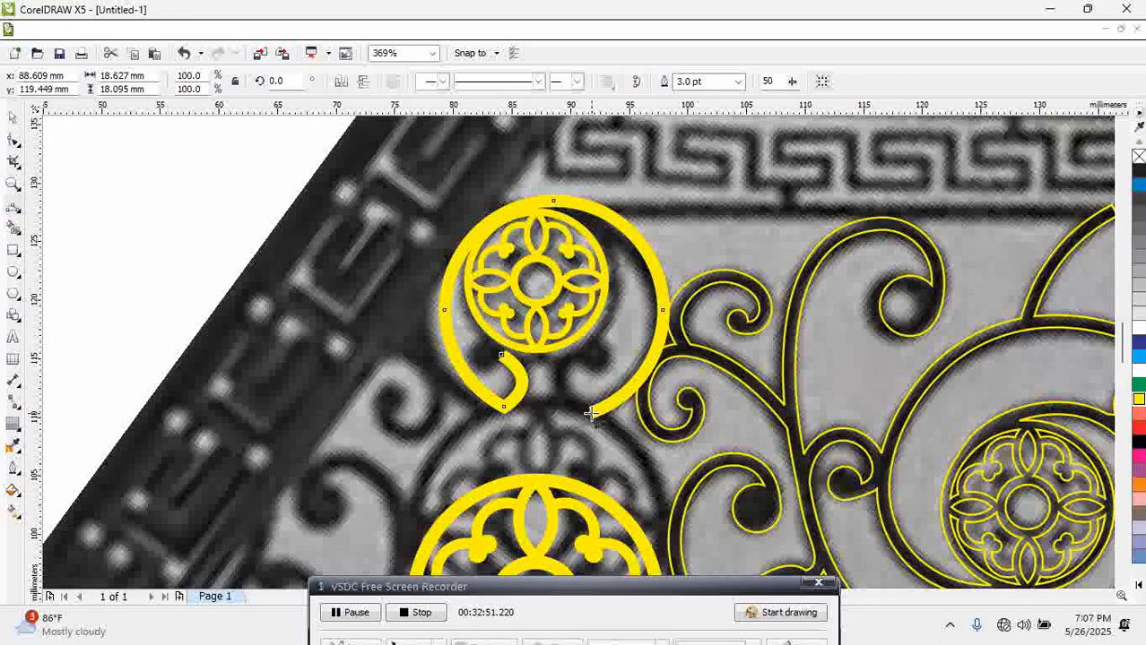
{"action": "left_click_drag", "start_coordinate": [571, 360], "coordinate": [573, 355]}
{"action": "left_click", "coordinate": [555, 377]}
Adjust the end nodes of both inward hooks on the open yellow ring so they curl outward just below the medallion
{"action": "left_click", "coordinate": [14, 139]}
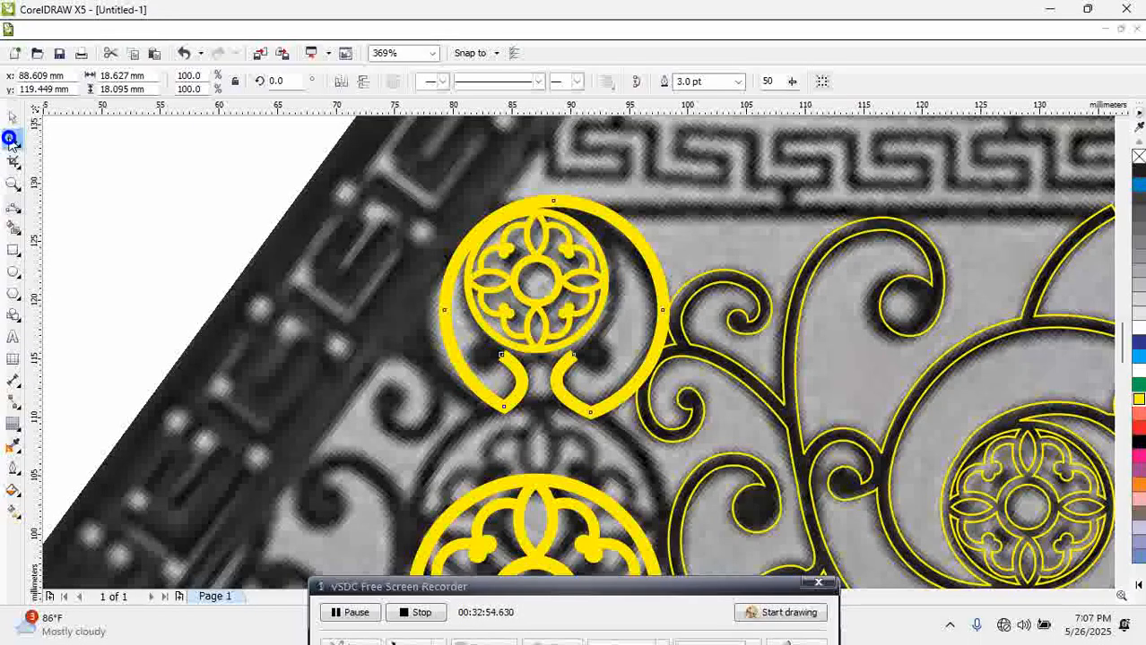
{"action": "left_click", "coordinate": [496, 383]}
{"action": "left_click_drag", "start_coordinate": [527, 394], "coordinate": [581, 357]}
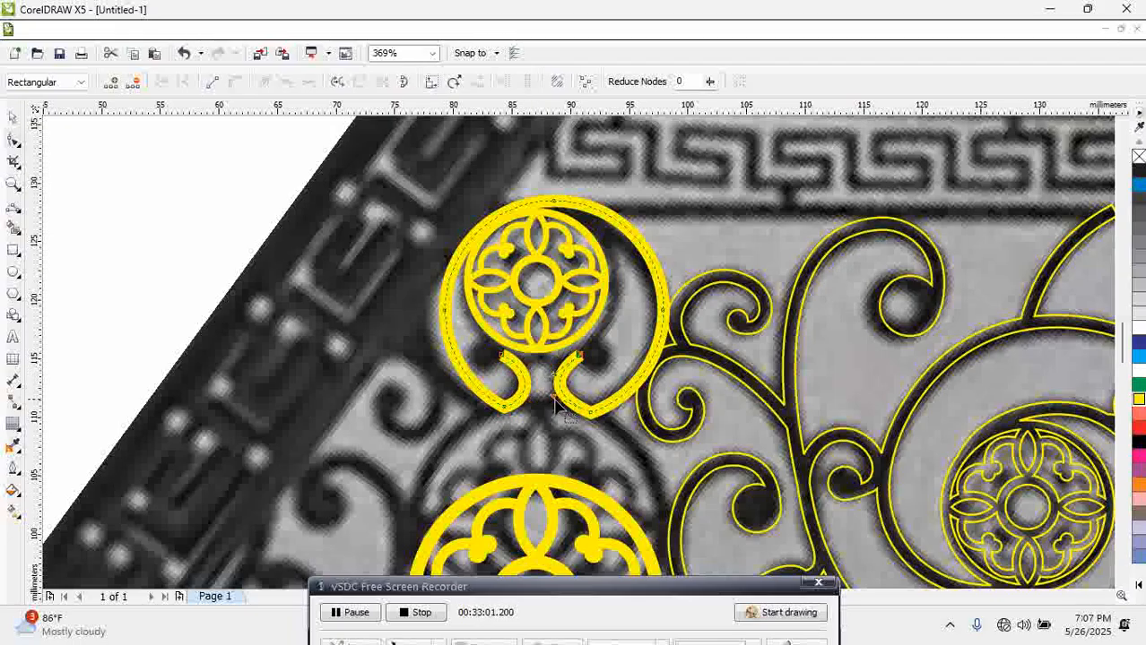
{"action": "left_click", "coordinate": [553, 399]}
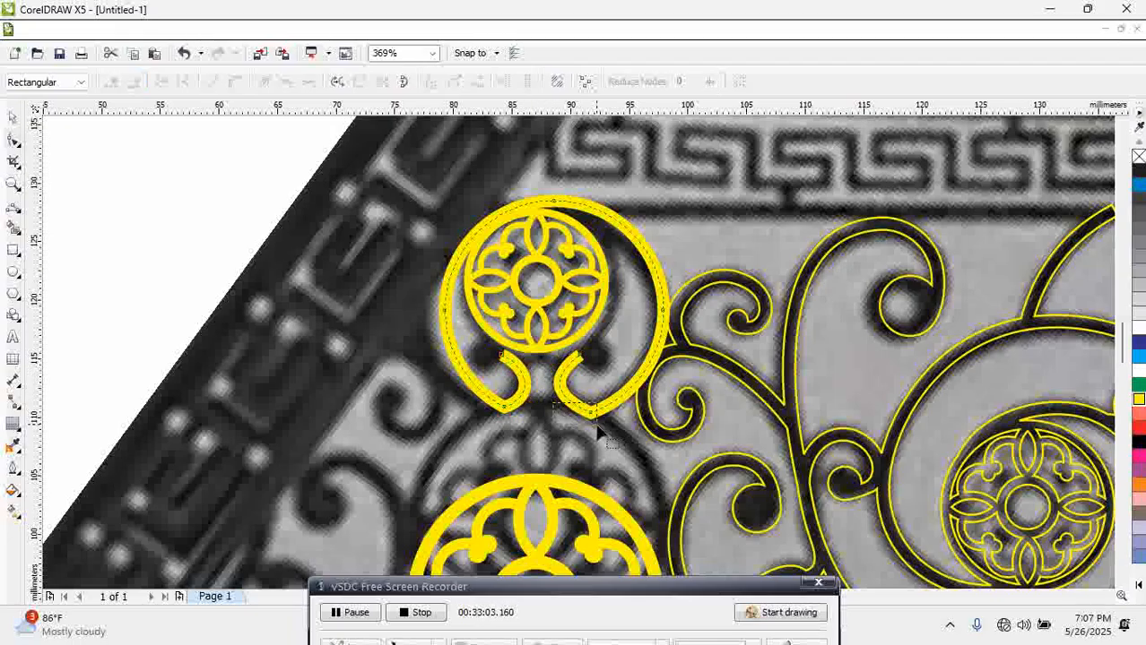
{"action": "left_click", "coordinate": [555, 401]}
{"action": "left_click_drag", "start_coordinate": [551, 412], "coordinate": [598, 430]}
{"action": "left_click_drag", "start_coordinate": [554, 397], "coordinate": [583, 355]}
{"action": "left_click_drag", "start_coordinate": [503, 356], "coordinate": [531, 406]}
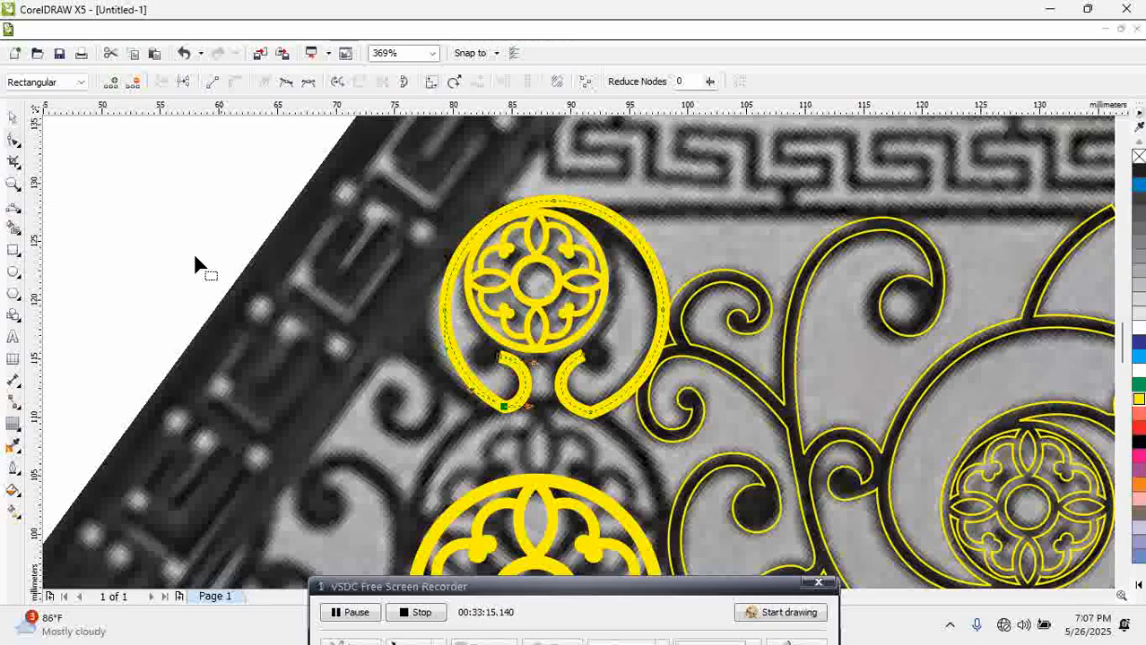
Centre the small medallion horizontally within the open ring
{"action": "left_click", "coordinate": [12, 117]}
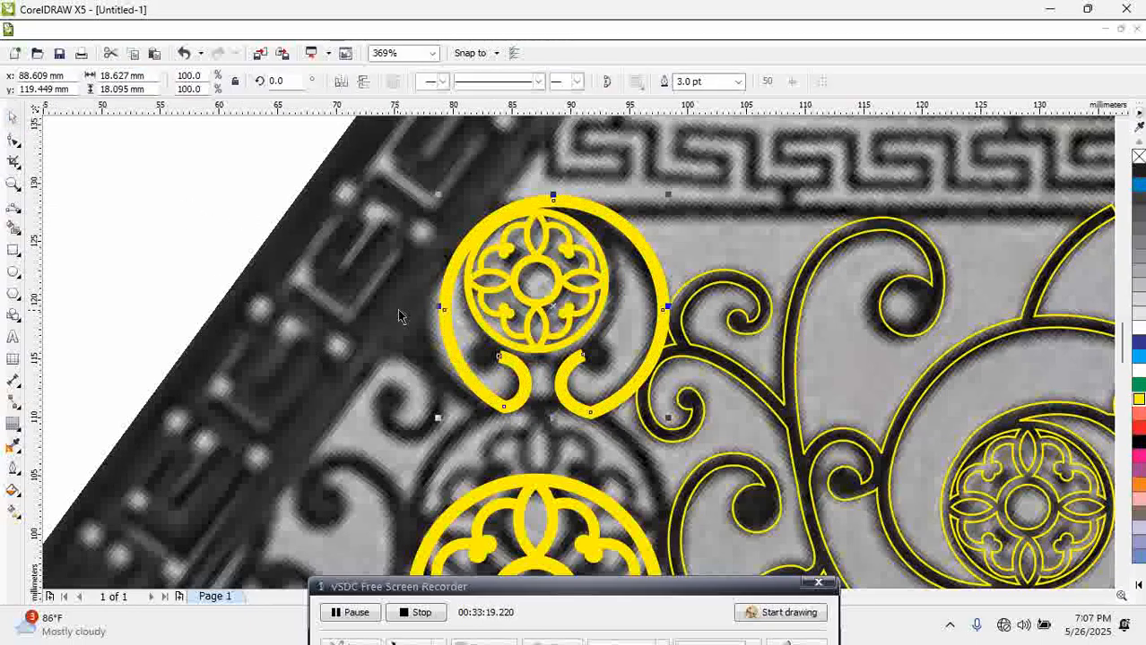
{"action": "left_click", "coordinate": [551, 307]}
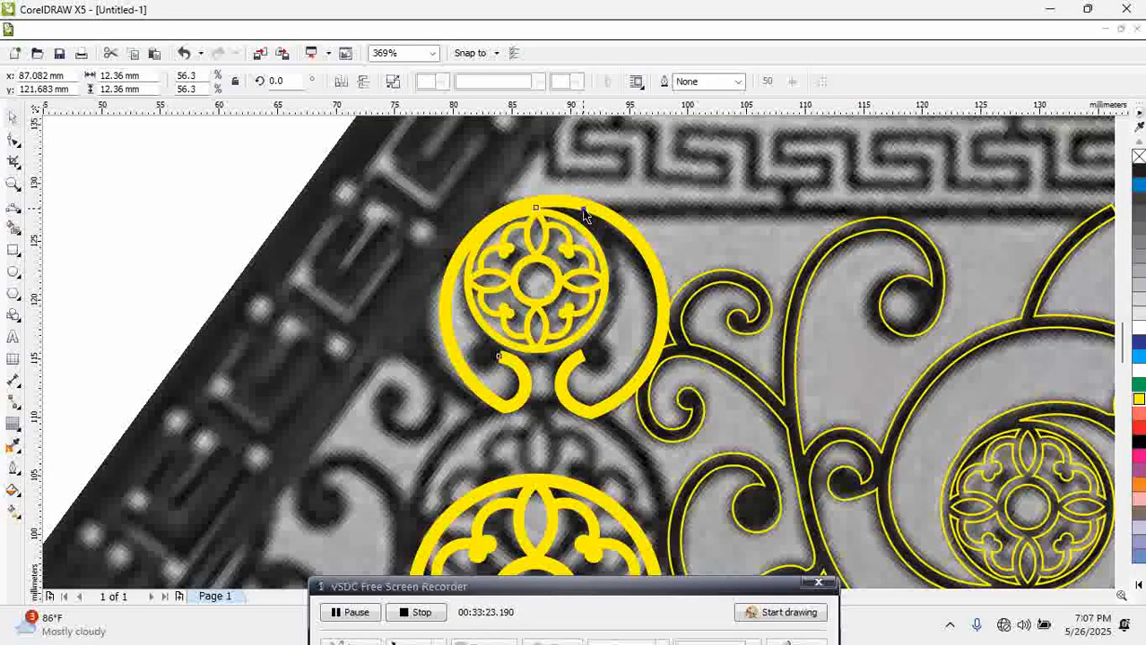
{"action": "left_click", "coordinate": [583, 212], "text": "shift"}
{"action": "key", "text": "Escape"}
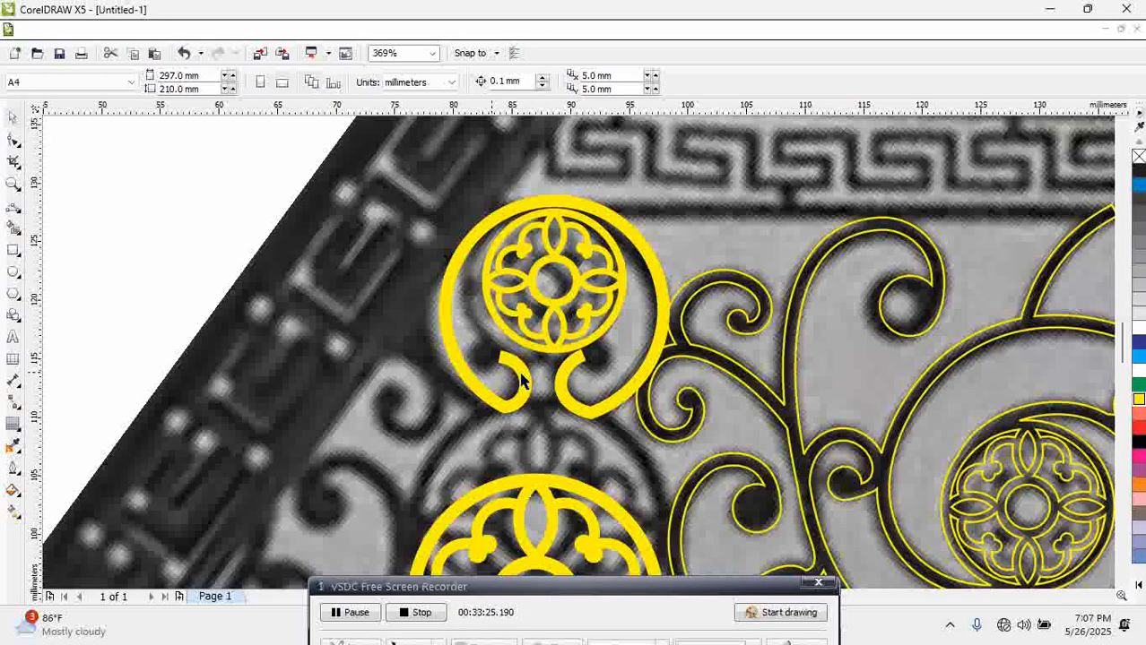
Enlarge the small medallion to about 13.4 mm and align it with the ring's top and horizontal centre
{"action": "left_click", "coordinate": [562, 375]}
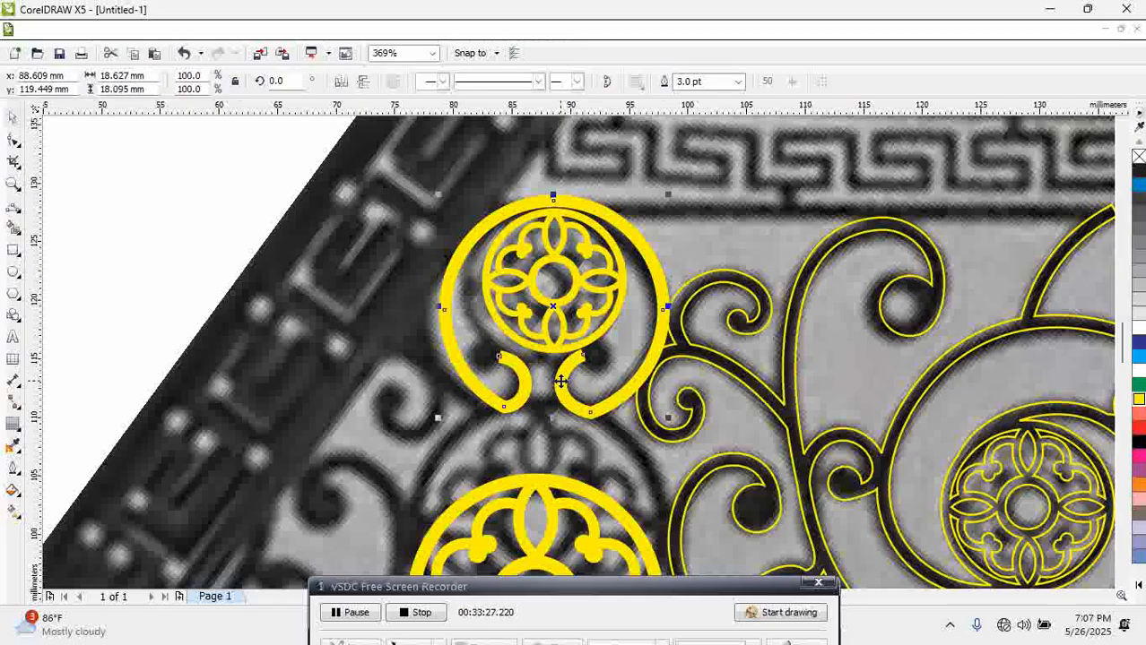
{"action": "left_click", "coordinate": [533, 345]}
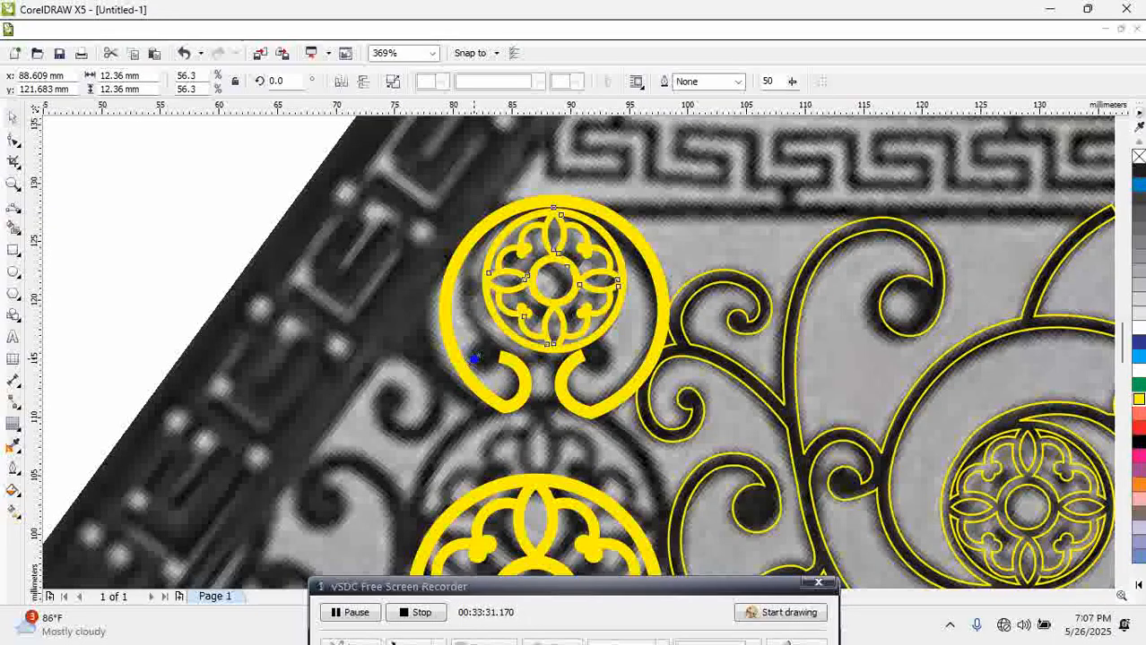
{"action": "left_click_drag", "start_coordinate": [474, 358], "coordinate": [462, 371]}
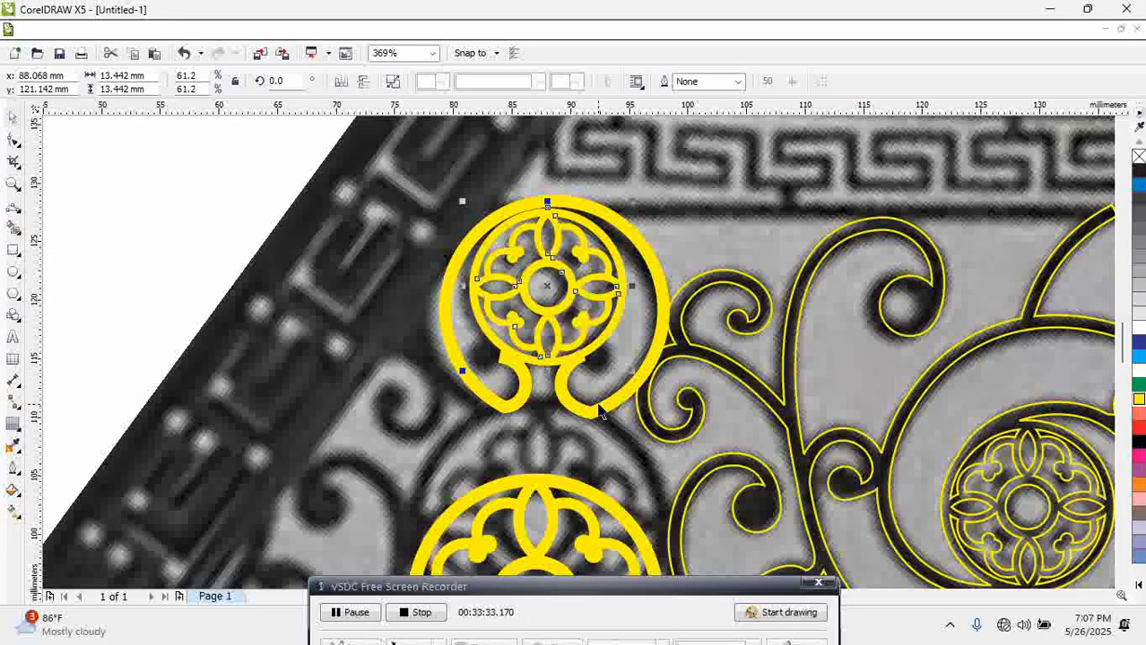
{"action": "left_click", "coordinate": [605, 408], "text": "shift"}
{"action": "key", "text": "t"}
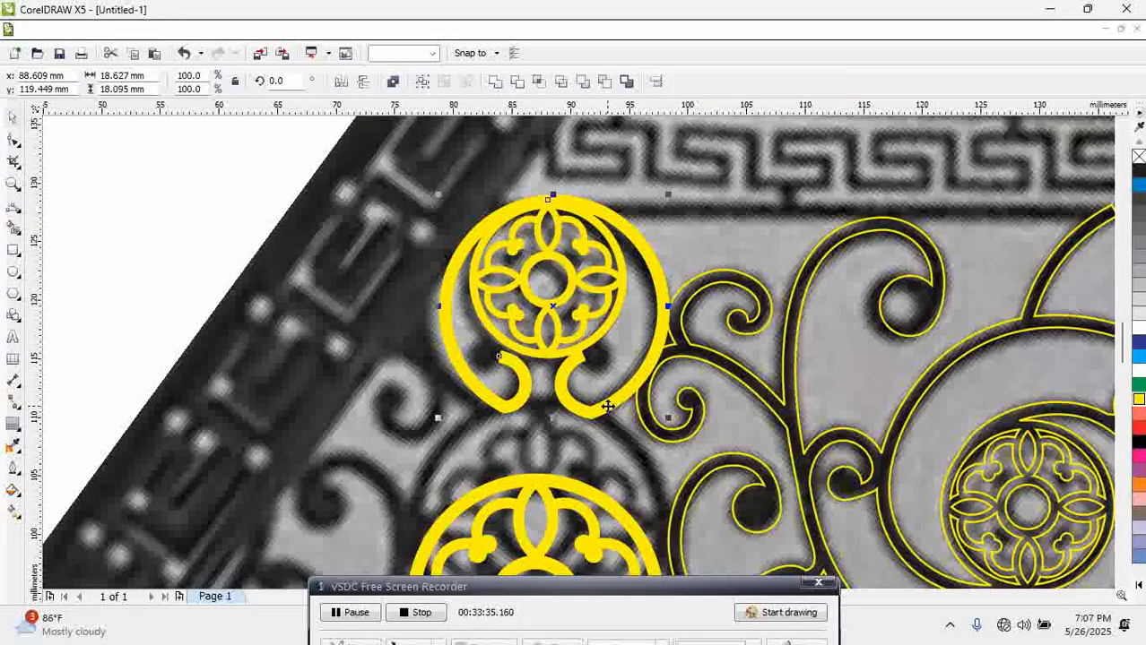
{"action": "key", "text": "c"}
{"action": "left_click", "coordinate": [309, 295]}
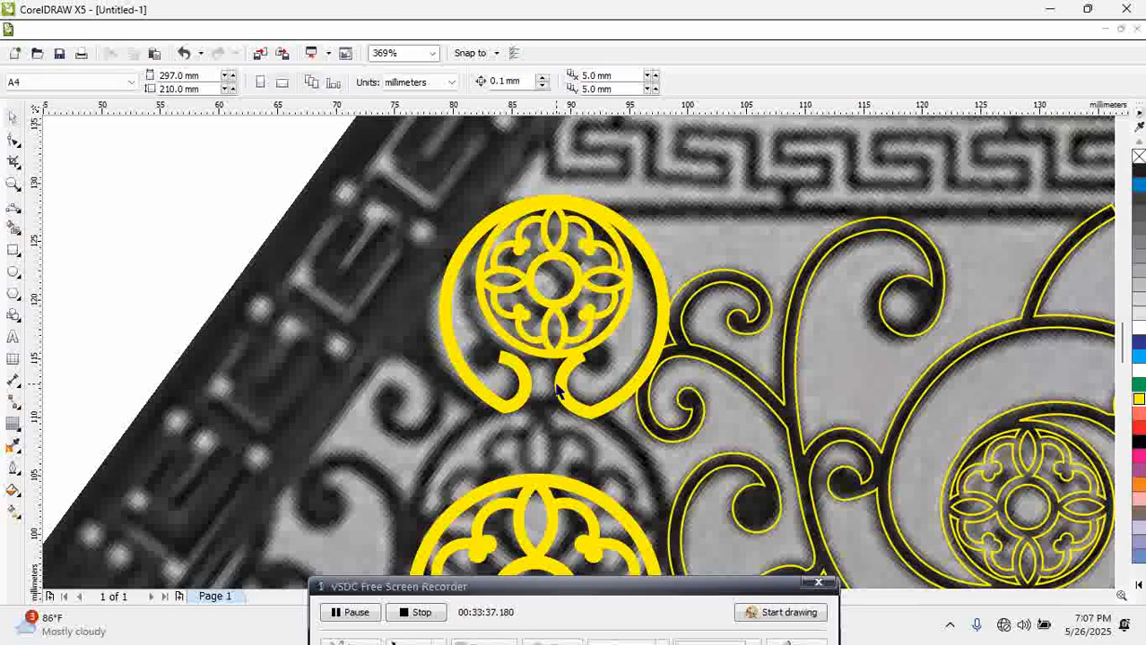
Enlarge the medallion further until it overlaps the hook ends, and centre it horizontally in the ring again
{"action": "left_click", "coordinate": [501, 357]}
{"action": "left_click", "coordinate": [510, 346]}
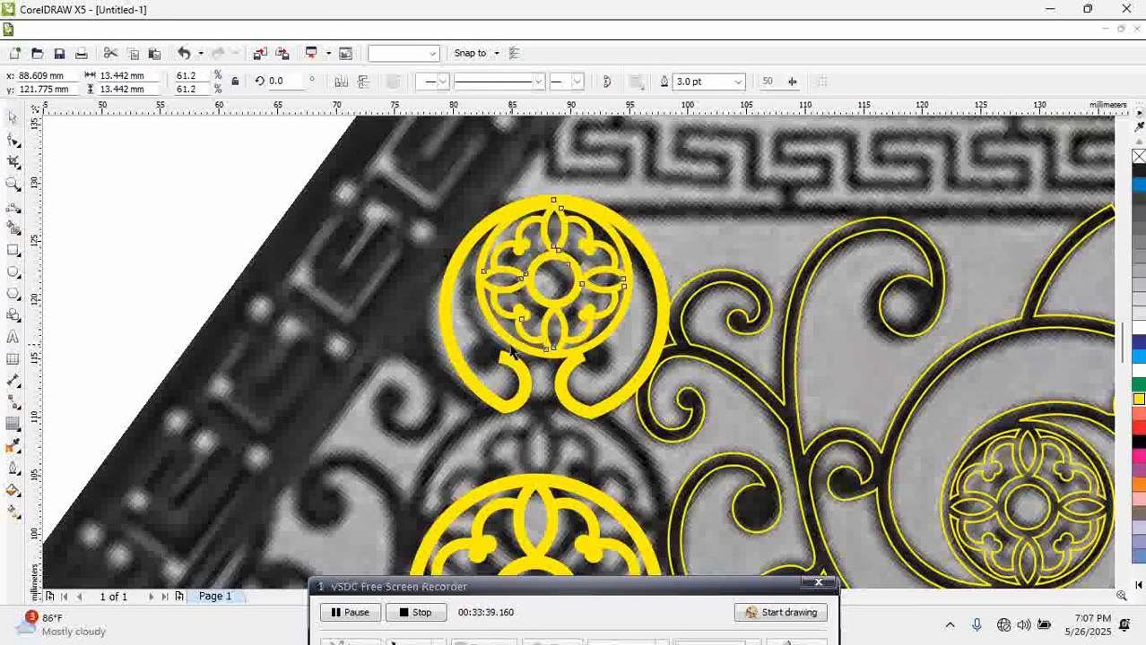
{"action": "left_click_drag", "start_coordinate": [466, 366], "coordinate": [456, 377]}
{"action": "left_click", "coordinate": [656, 265]}
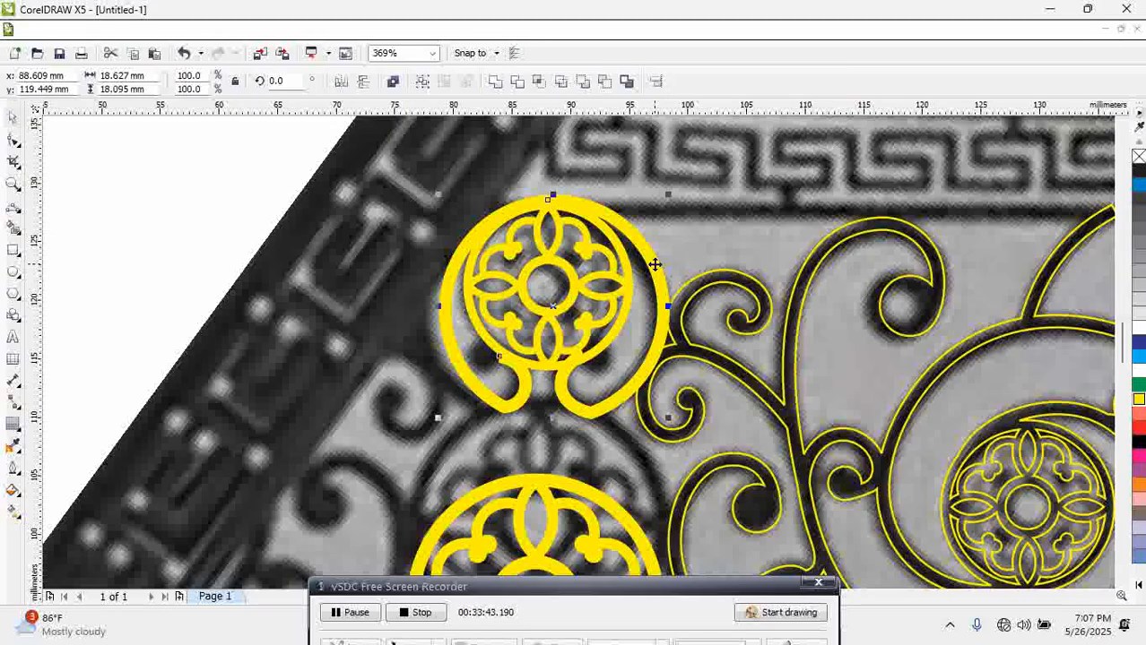
{"action": "key", "text": "c"}
{"action": "left_click", "coordinate": [678, 262]}
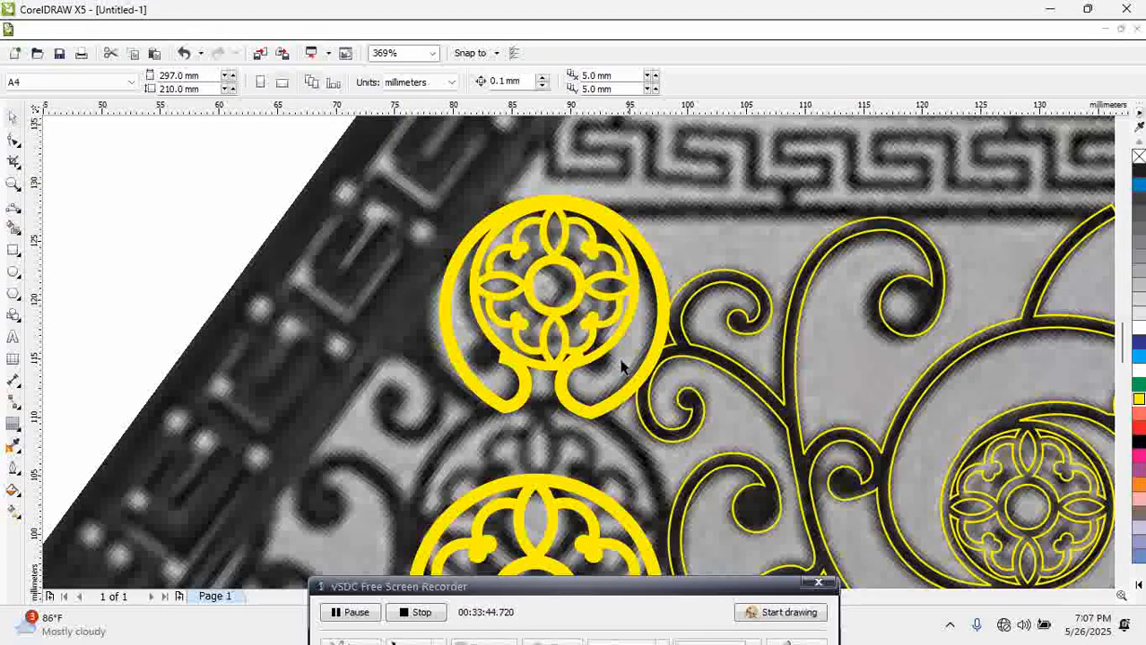
Extend the end node of the ring's right hook slightly outward along the medallion's lower edge
{"action": "left_click", "coordinate": [559, 391]}
{"action": "left_click", "coordinate": [12, 139]}
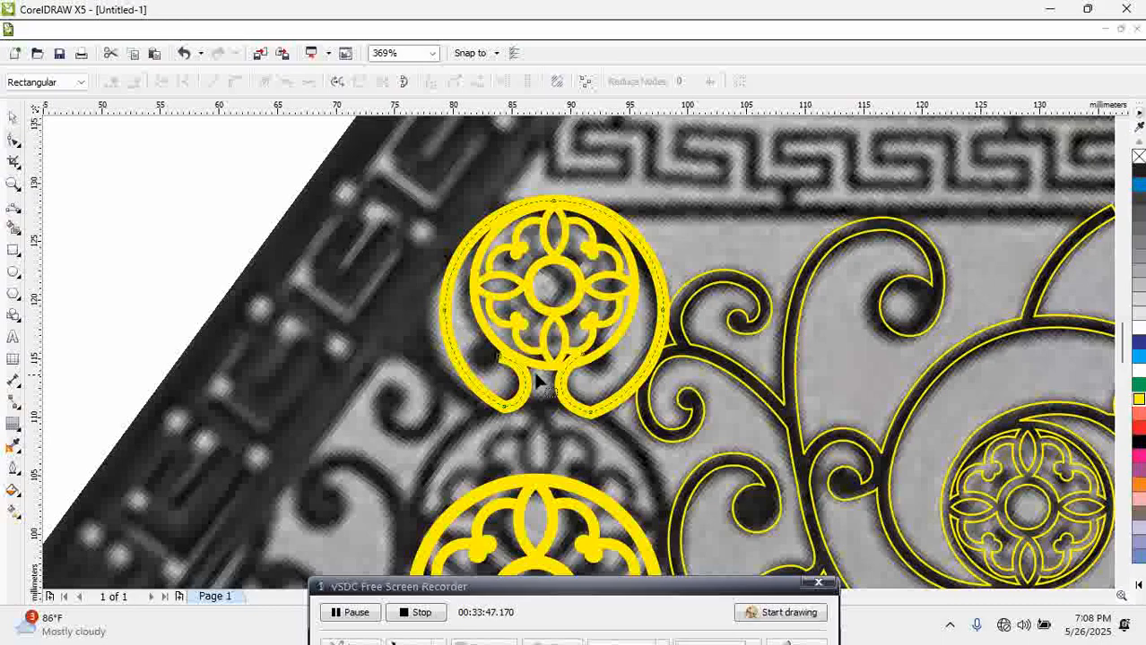
{"action": "left_click", "coordinate": [584, 360]}
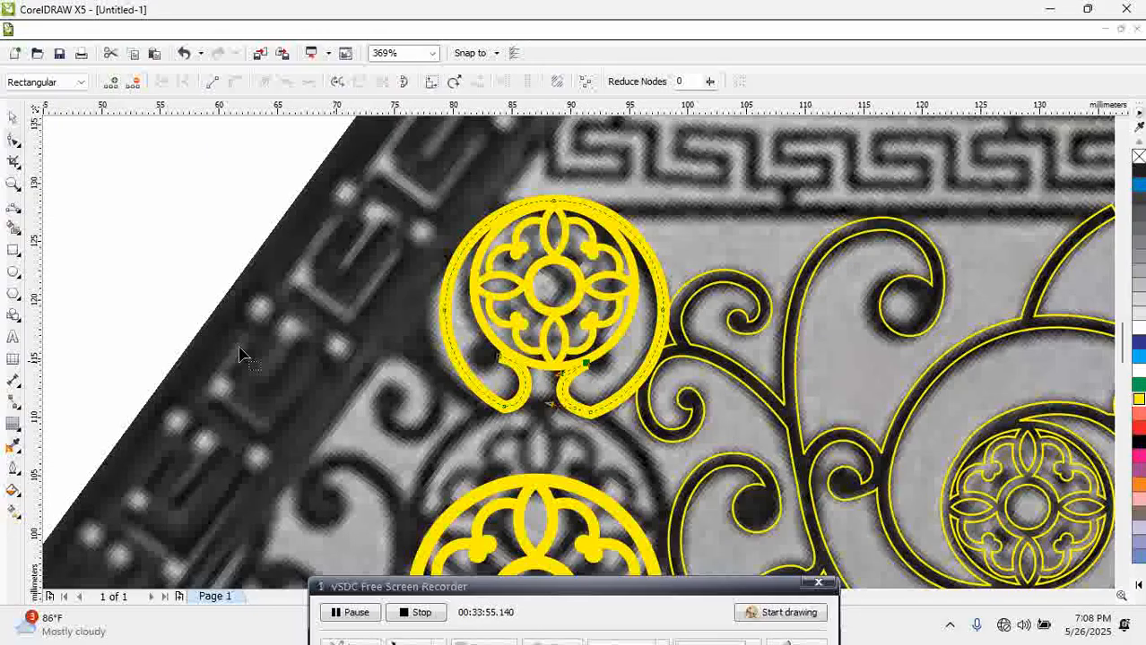
Convert the open ring's outline to an object and weld it with the medallion
{"action": "left_click", "coordinate": [13, 116]}
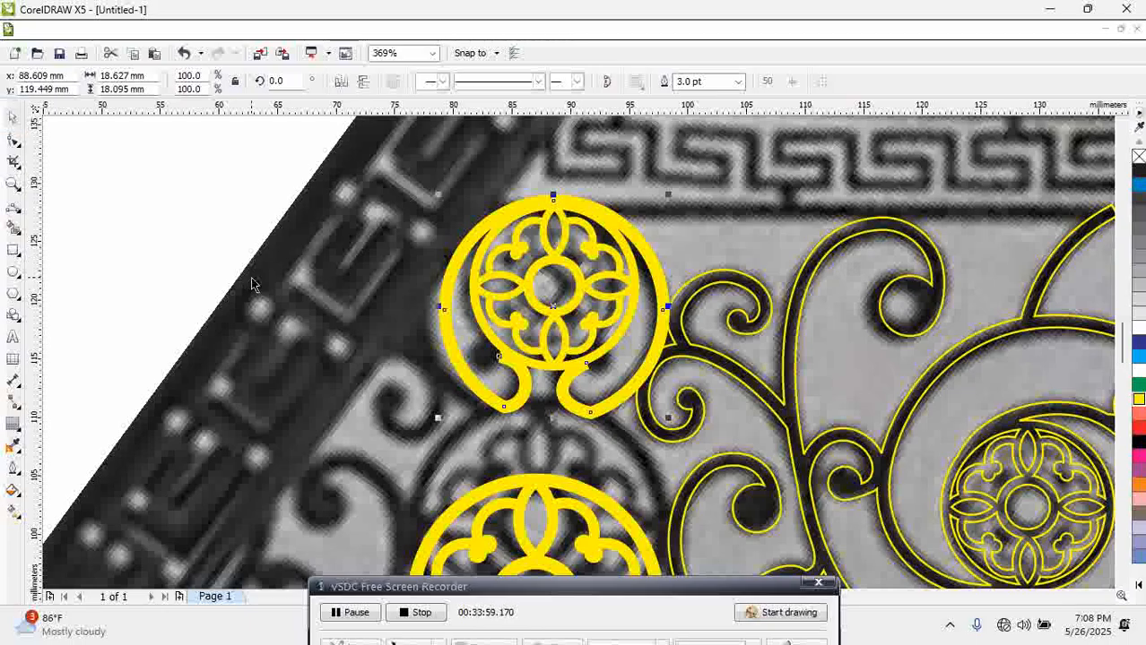
{"action": "key", "text": "ctrl+shift+q"}
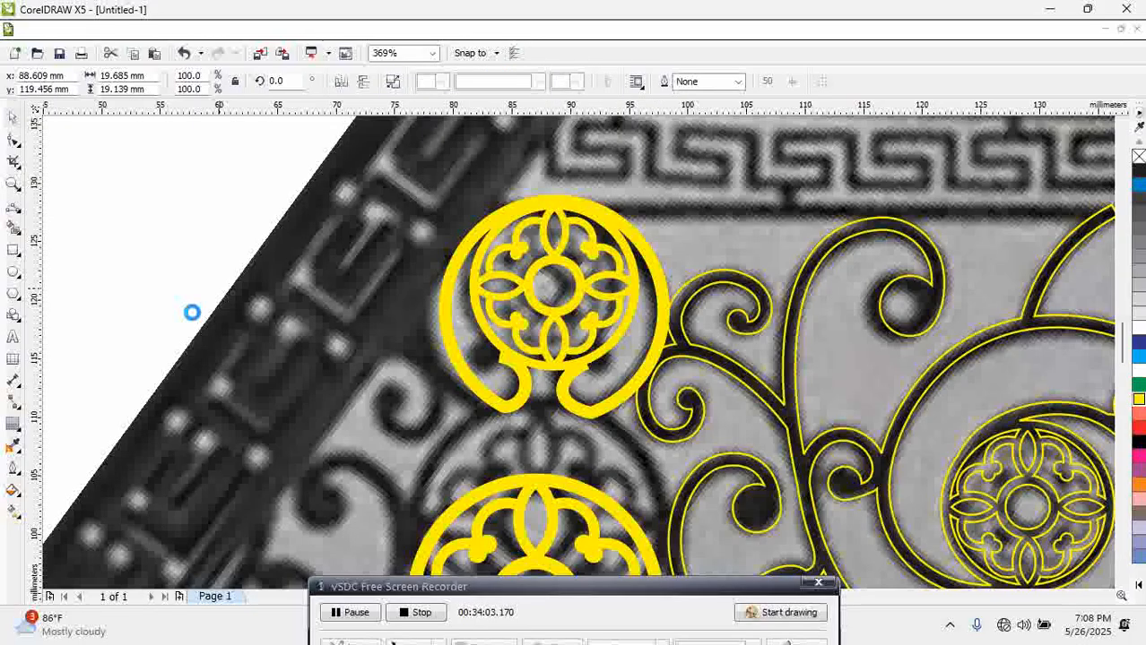
Draw a yellow-filled circle about 2.4 mm wide and place one copy at the tip of each hook
{"action": "left_click", "coordinate": [13, 271]}
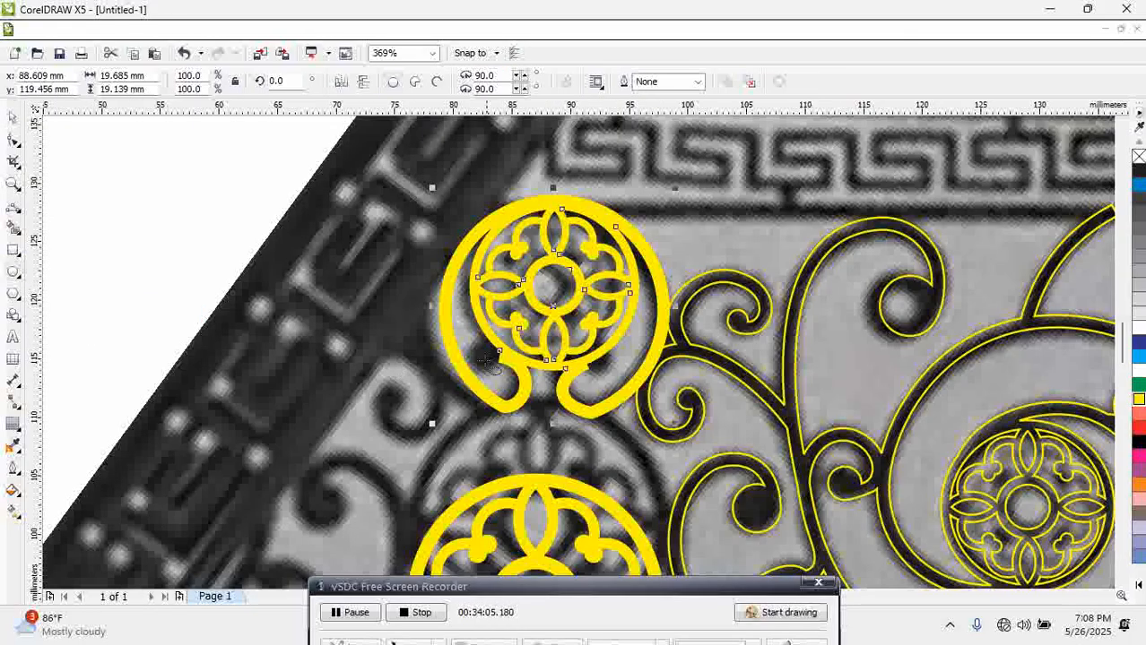
{"action": "left_click_drag", "start_coordinate": [495, 389], "coordinate": [524, 417]}
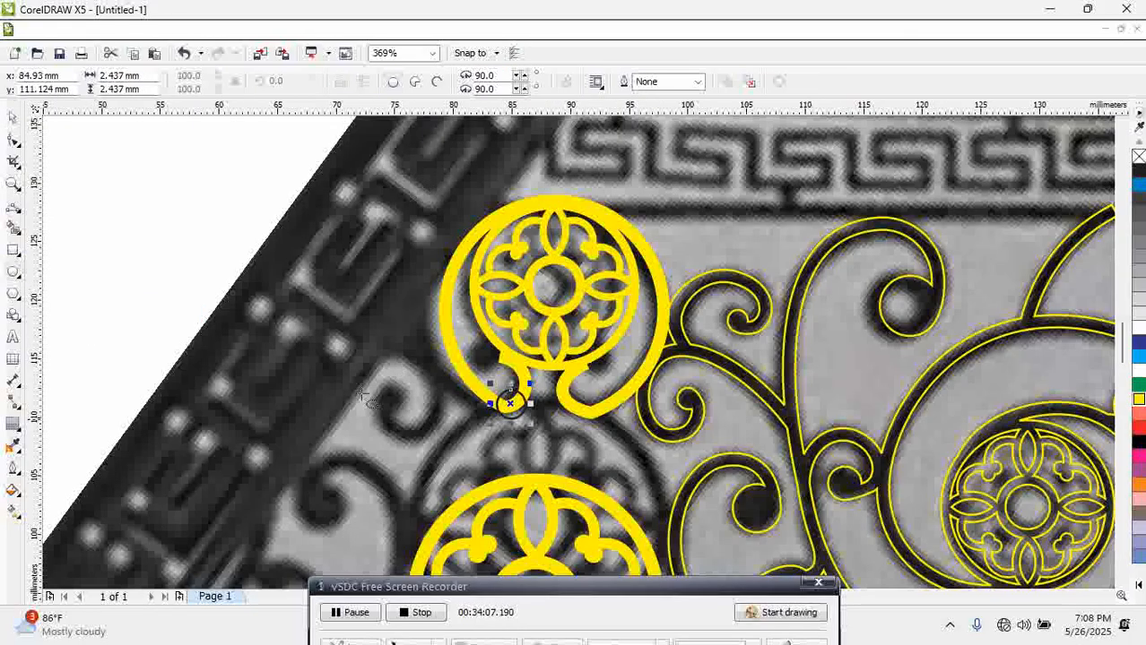
{"action": "left_click", "coordinate": [9, 117]}
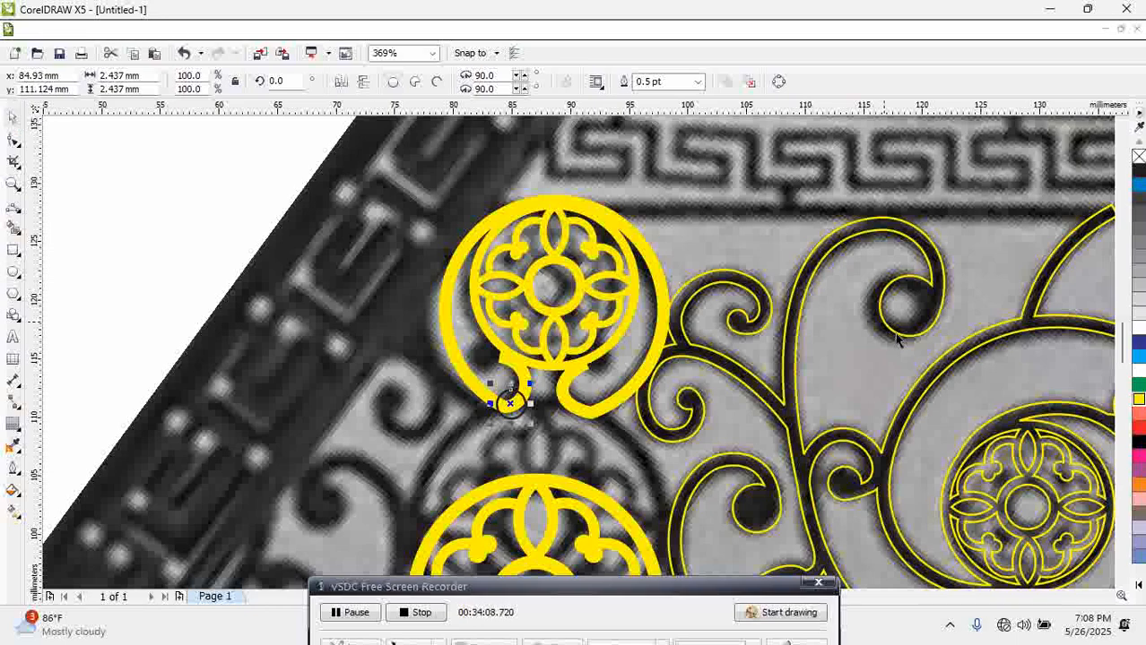
{"action": "left_click", "coordinate": [1138, 399]}
{"action": "left_click_drag", "start_coordinate": [513, 404], "coordinate": [492, 359]}
{"action": "left_click_drag", "start_coordinate": [592, 380], "coordinate": [597, 372]}
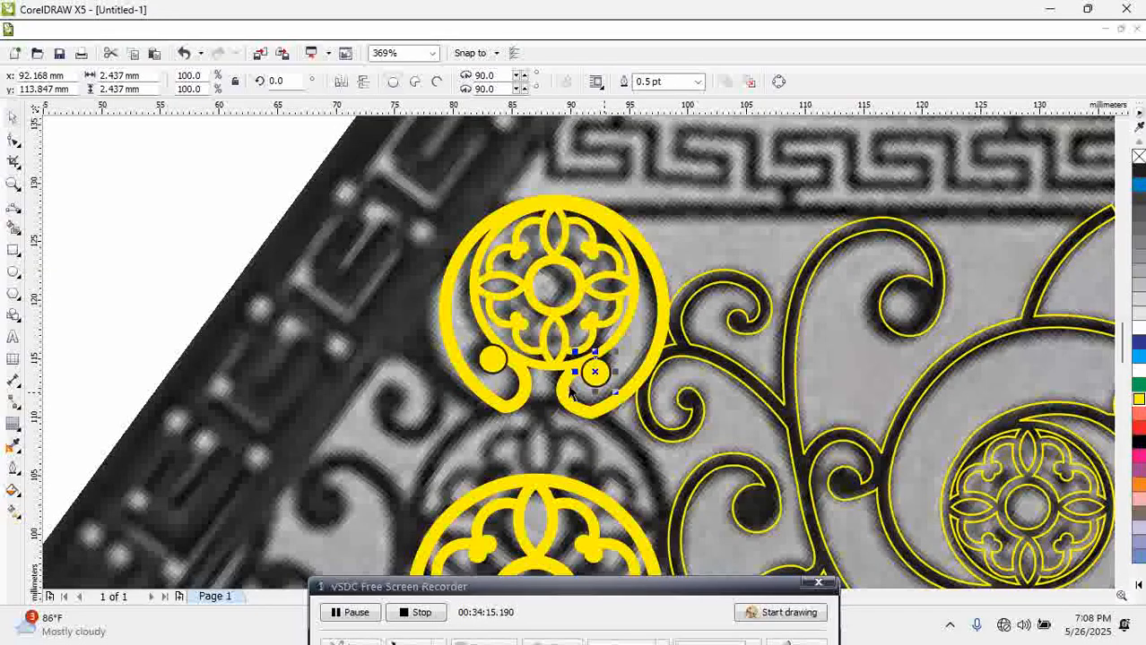
Weld the two small circles to the upper rosette
{"action": "left_click", "coordinate": [489, 366], "text": "shift"}
{"action": "left_click", "coordinate": [523, 390], "text": "shift"}
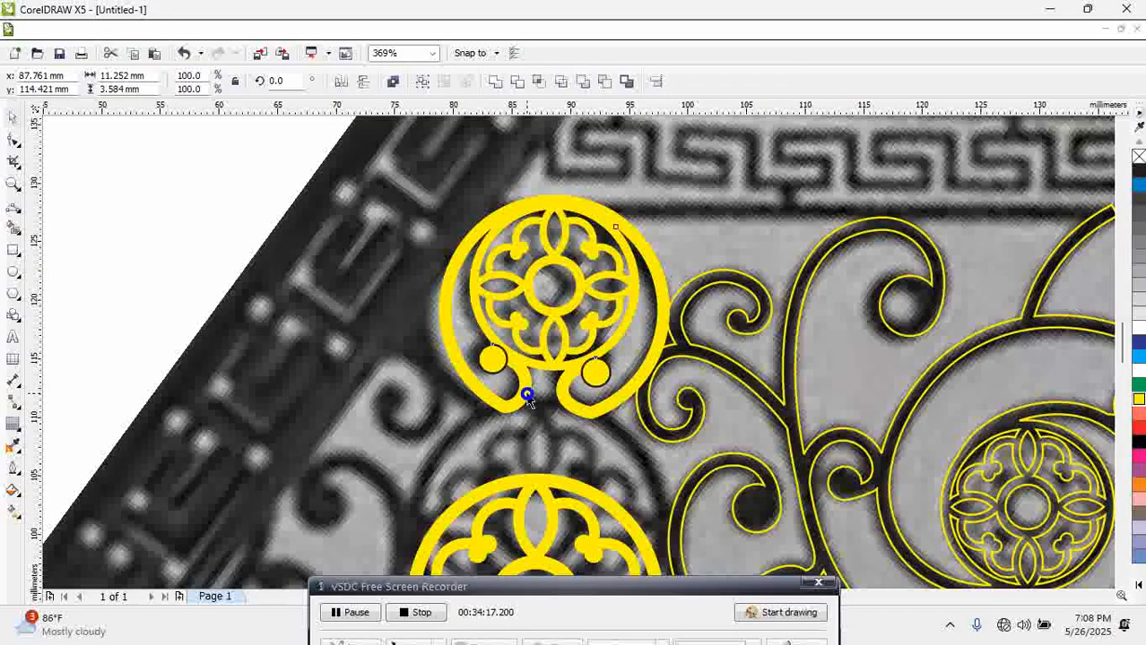
{"action": "left_click", "coordinate": [496, 83]}
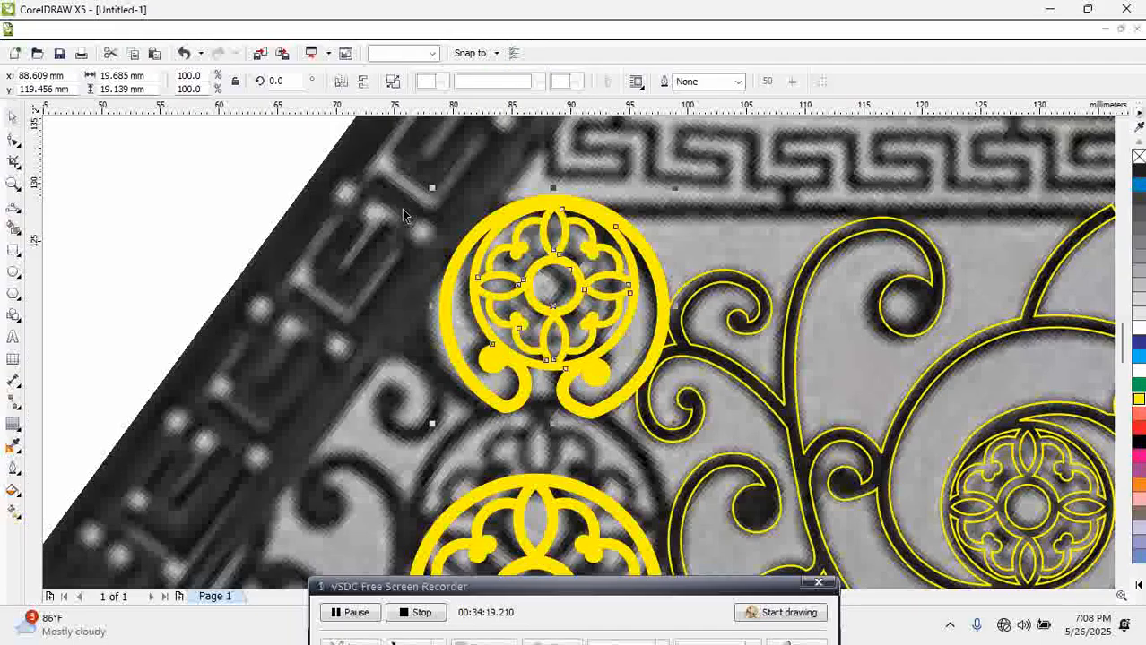
{"action": "left_click", "coordinate": [402, 209]}
Copy the upper rosette down over the large medallion and mirror the copy vertically
{"action": "scroll", "coordinate": [603, 387], "scroll_direction": "down", "scroll_amount": 5}
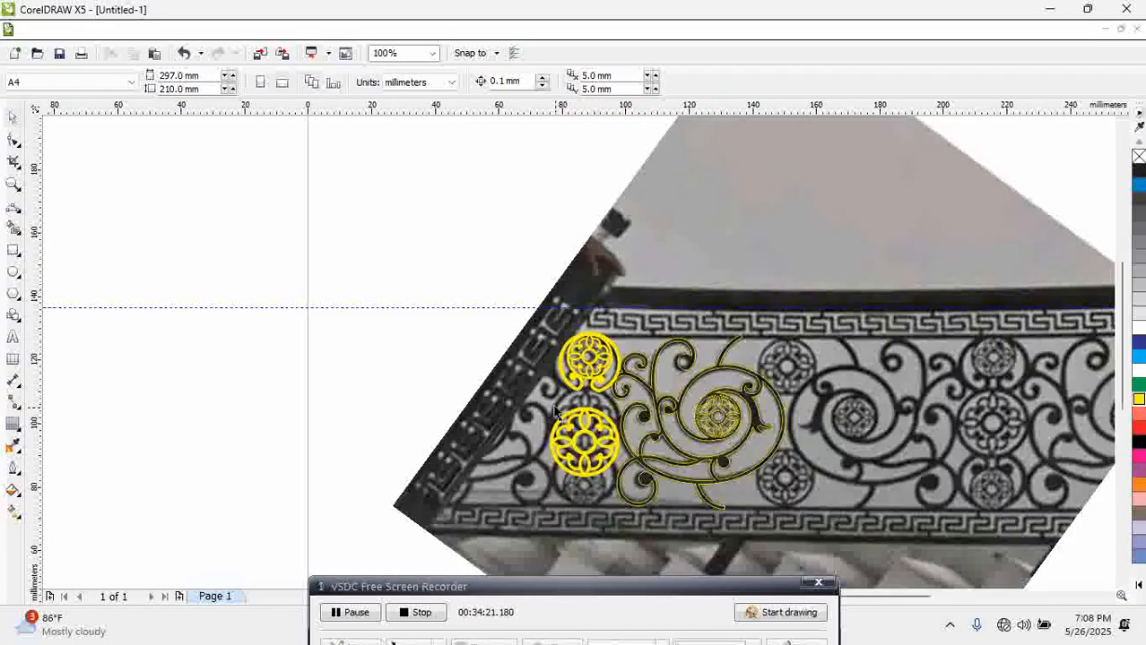
{"action": "scroll", "coordinate": [721, 526], "scroll_direction": "up", "scroll_amount": 2}
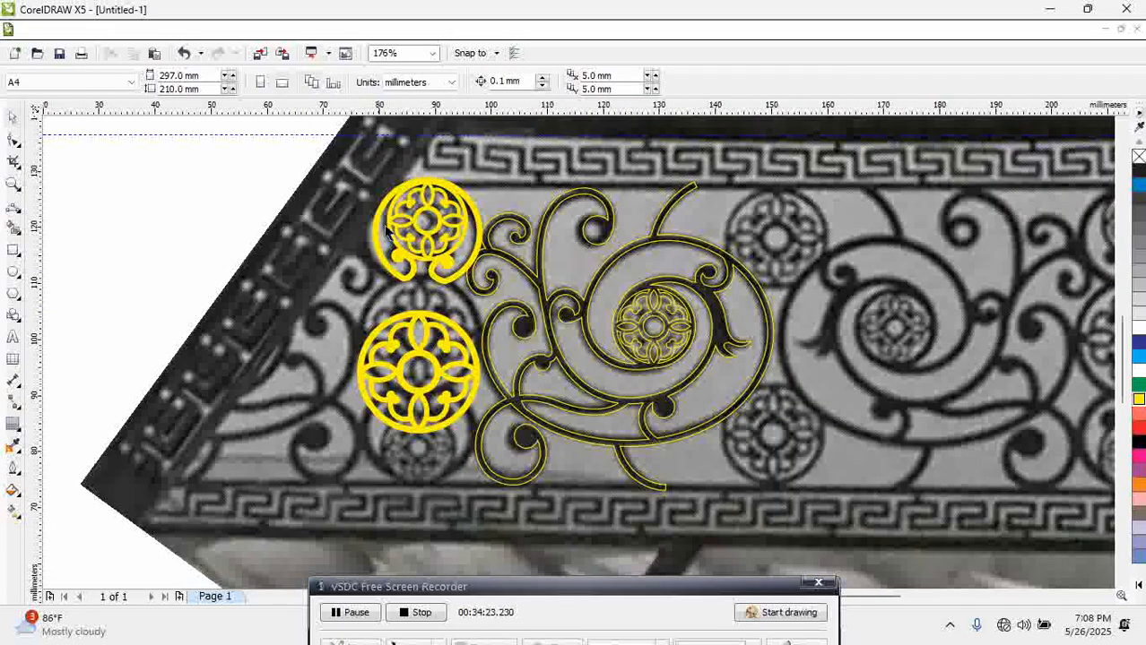
{"action": "left_click_drag", "start_coordinate": [418, 218], "coordinate": [405, 385]}
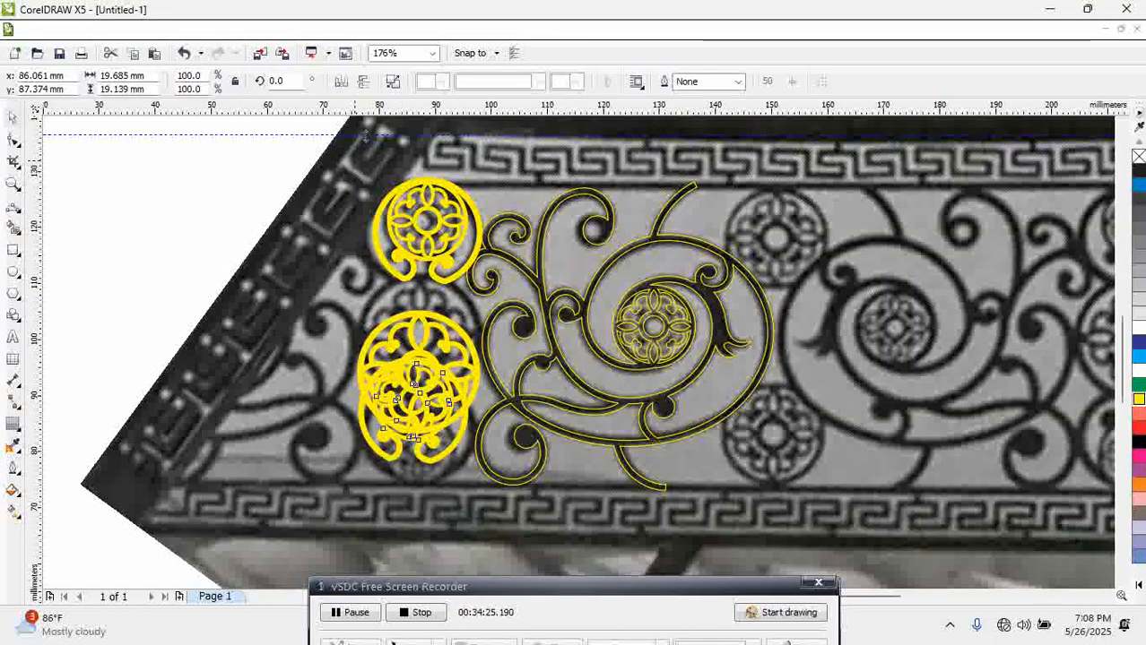
{"action": "left_click", "coordinate": [364, 82]}
Move the large medallion aside to the left and lower the mirrored rosette onto the bottom border of the railing
{"action": "left_click_drag", "start_coordinate": [420, 336], "coordinate": [312, 271]}
{"action": "left_click", "coordinate": [439, 433]}
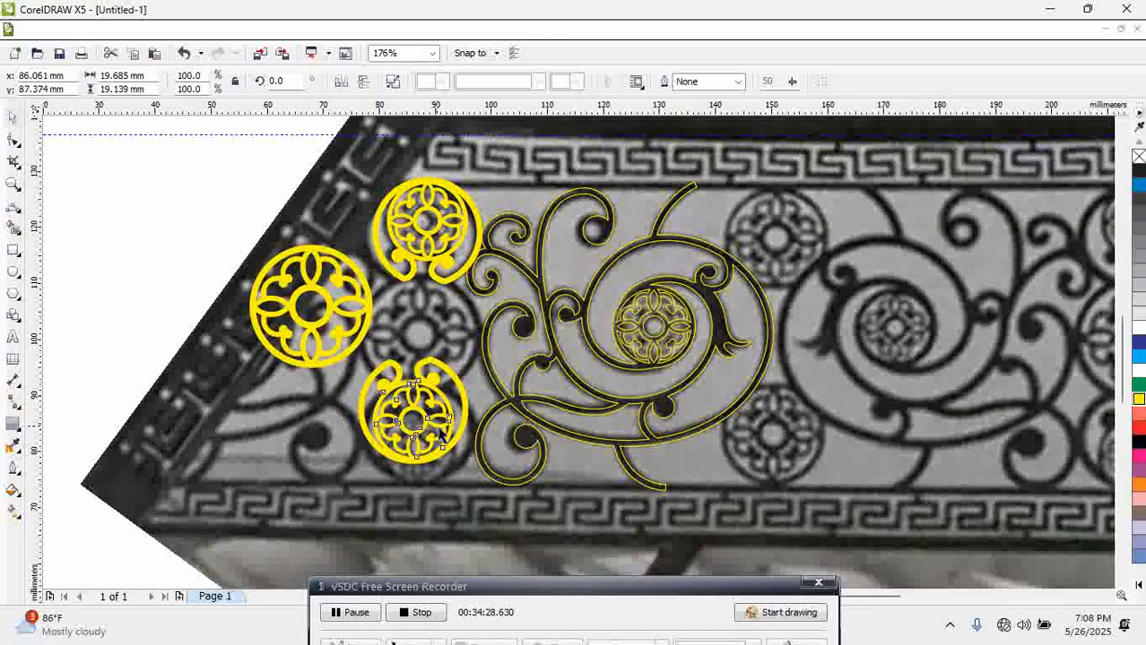
{"action": "left_click", "coordinate": [499, 480], "text": "shift"}
{"action": "left_click_drag", "start_coordinate": [428, 459], "coordinate": [427, 484]}
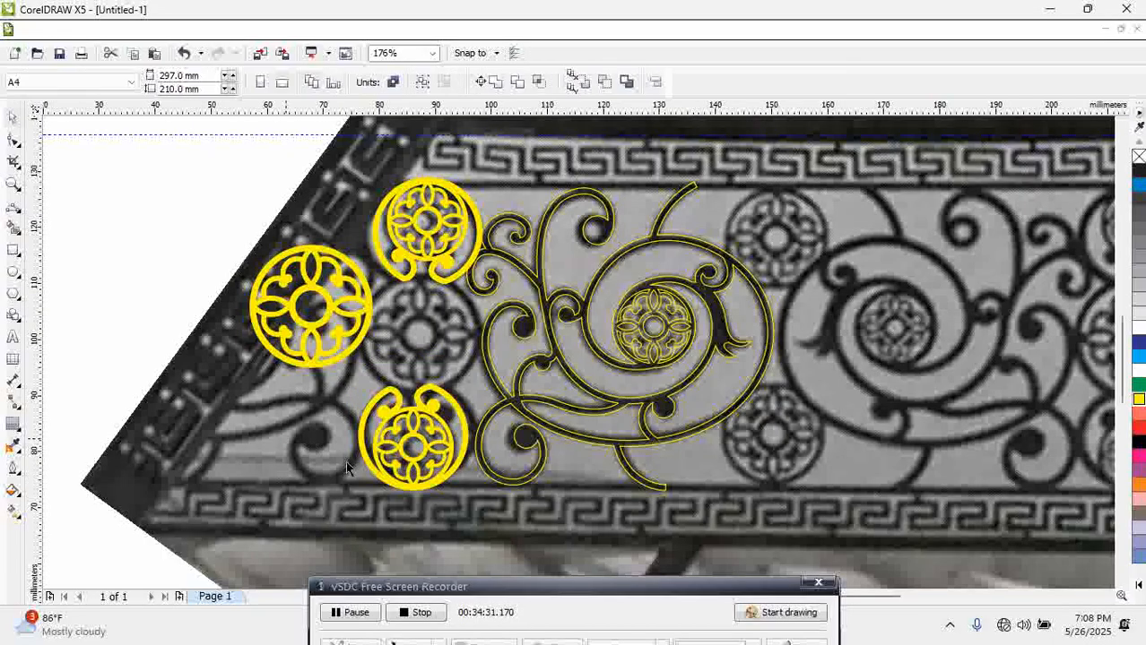
{"action": "key", "text": "Up"}
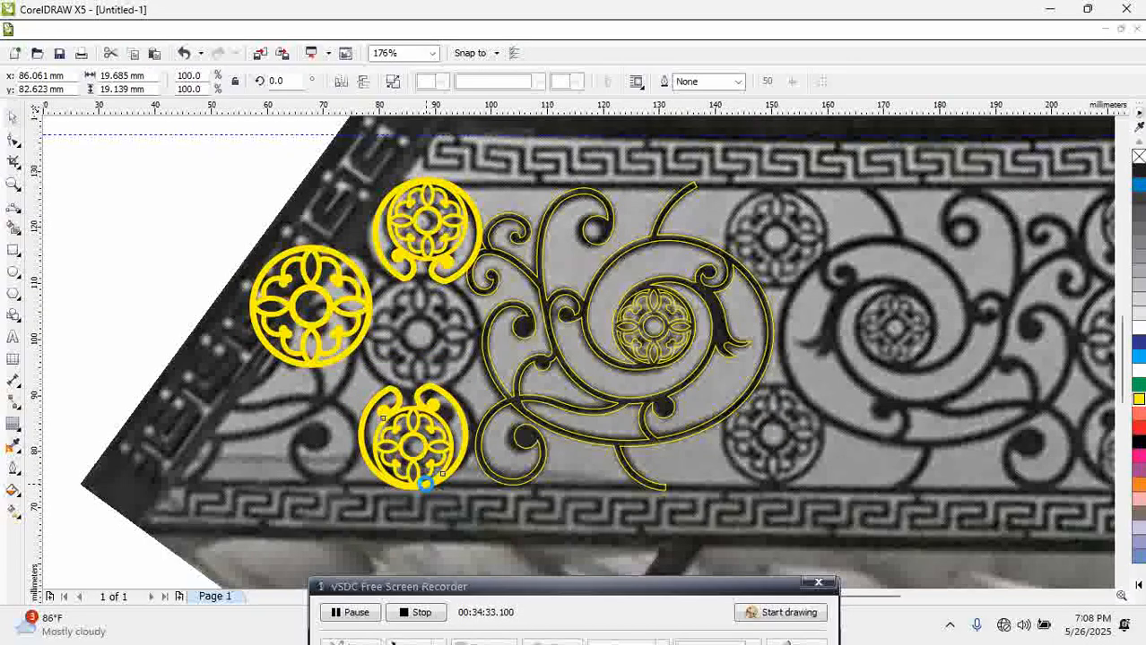
Centre the lower rosette horizontally under the upper rosette
{"action": "left_click", "coordinate": [404, 281], "text": "shift"}
{"action": "key", "text": "c"}
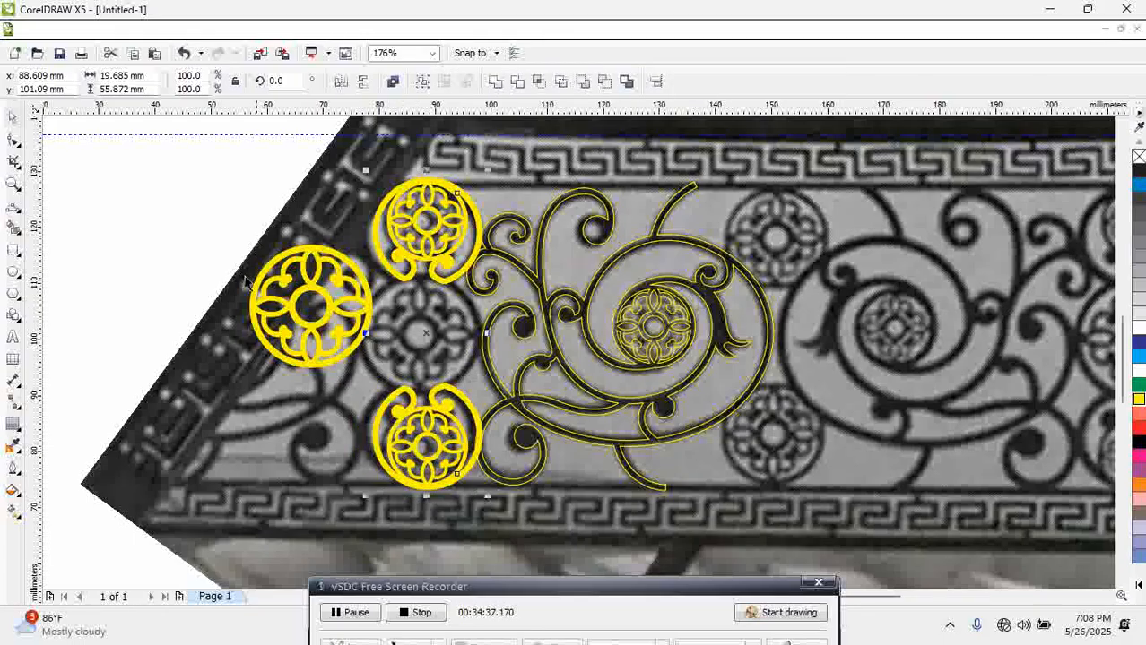
{"action": "left_click", "coordinate": [193, 257]}
Shift the lower rosette about 0.3 mm to the left, beside the bottom scroll curl
{"action": "left_click", "coordinate": [467, 464]}
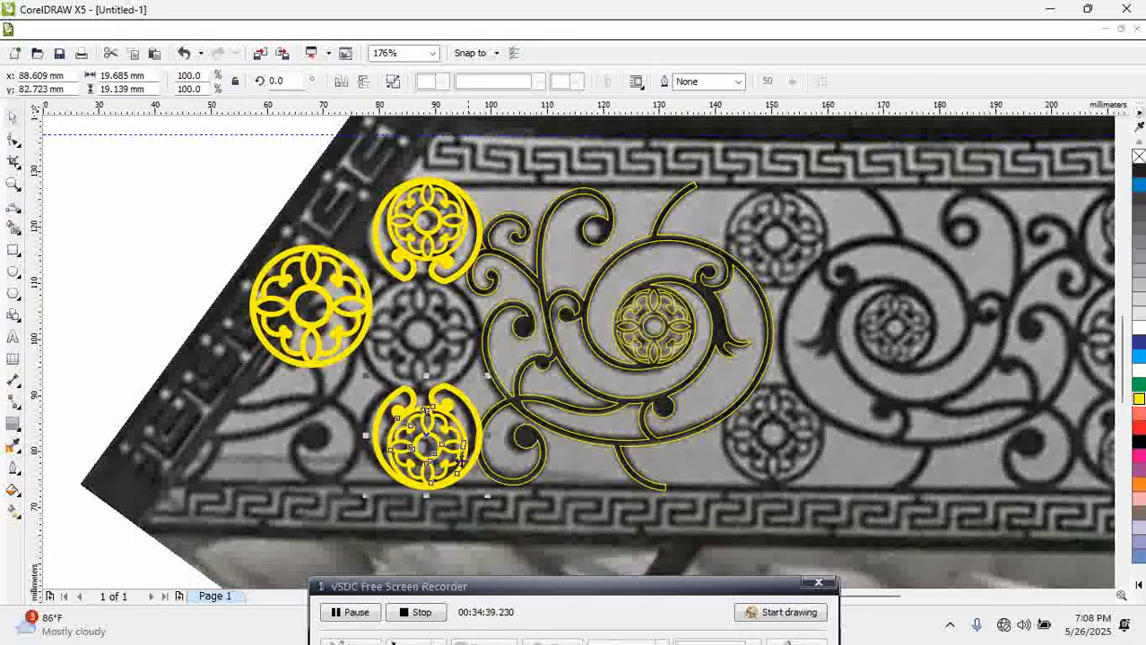
{"action": "key", "text": "F2"}
{"action": "left_click_drag", "start_coordinate": [212, 291], "coordinate": [551, 519]}
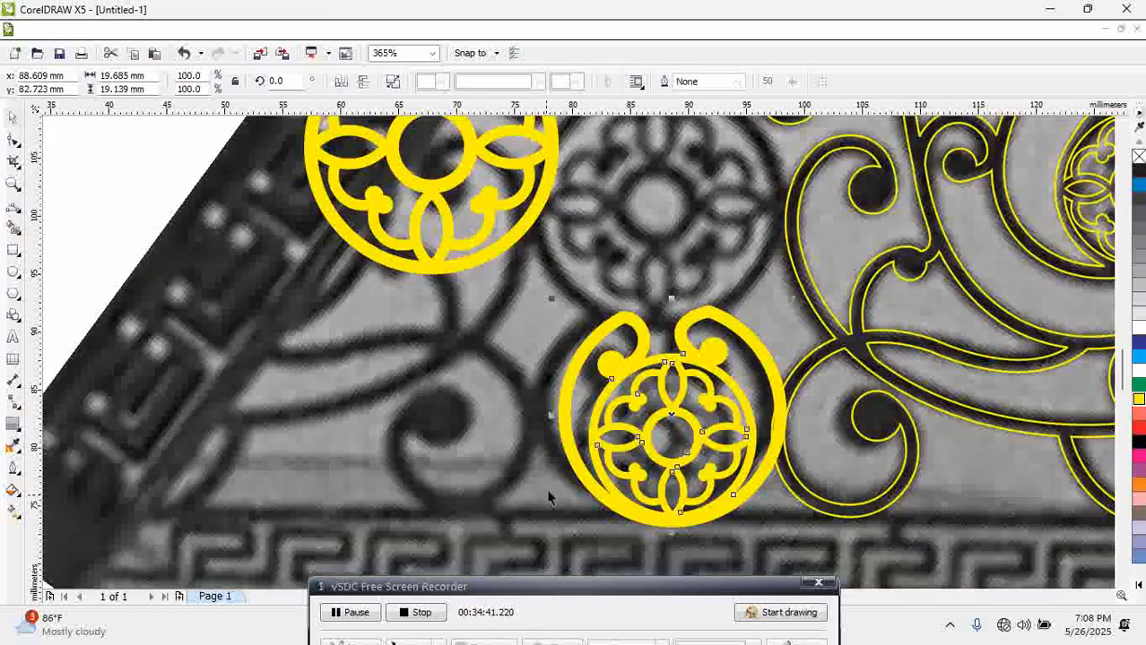
{"action": "left_click_drag", "start_coordinate": [767, 460], "coordinate": [763, 460]}
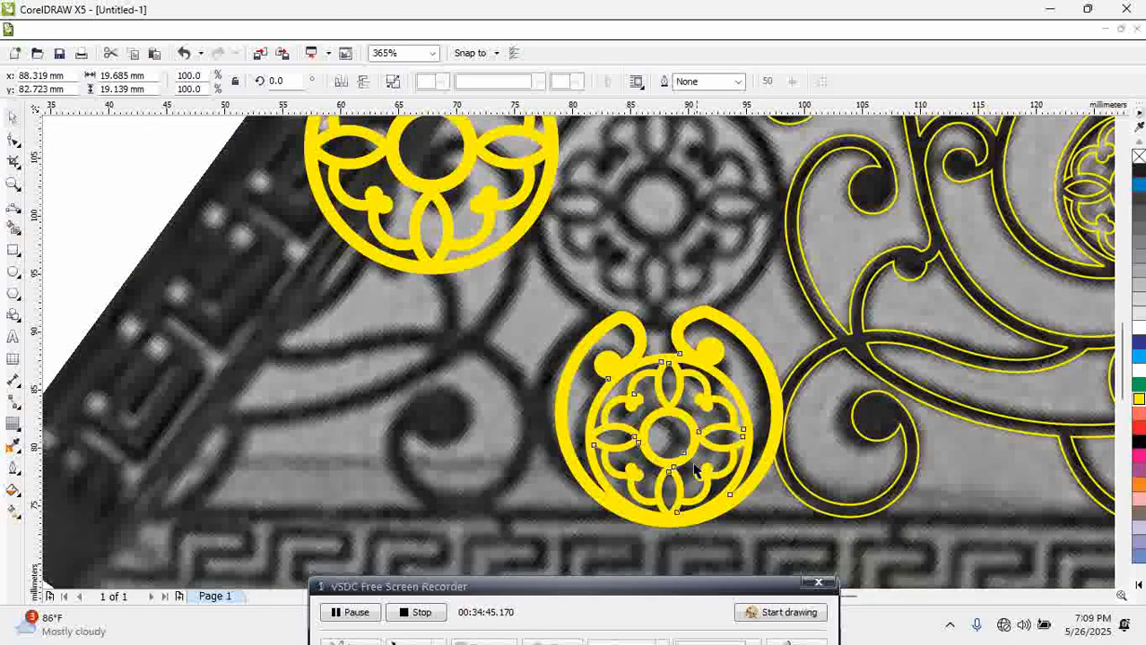
Try to group the upper and lower rosettes, and undo the grouping again
{"action": "scroll", "coordinate": [691, 466], "scroll_direction": "down", "scroll_amount": 4}
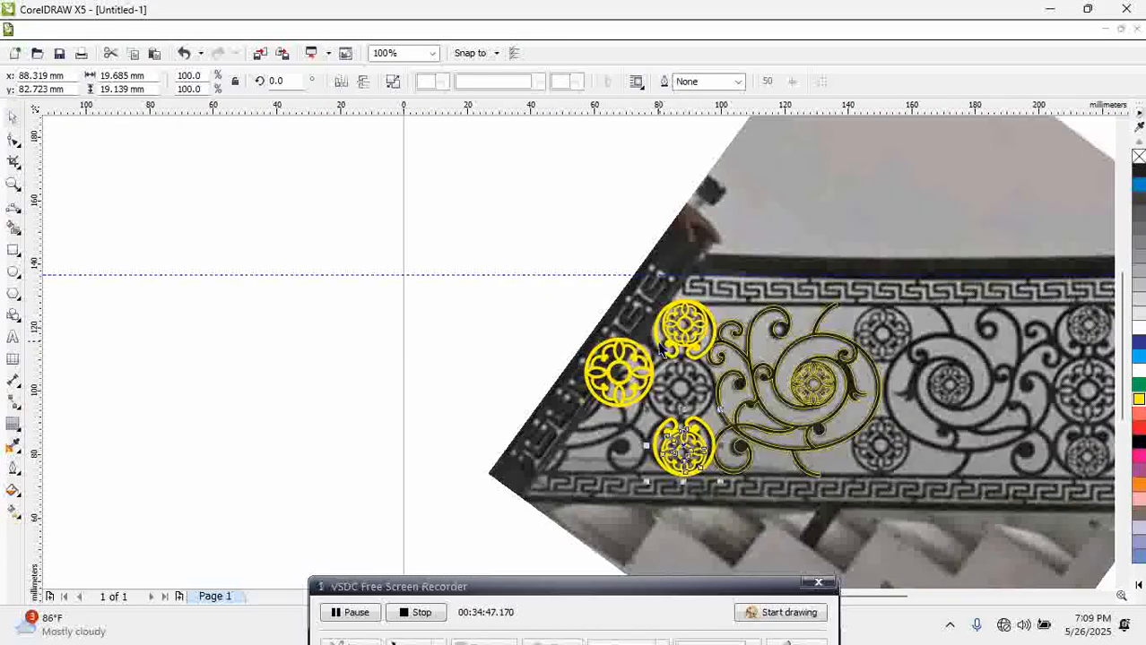
{"action": "scroll", "coordinate": [571, 381], "scroll_direction": "up", "scroll_amount": 2}
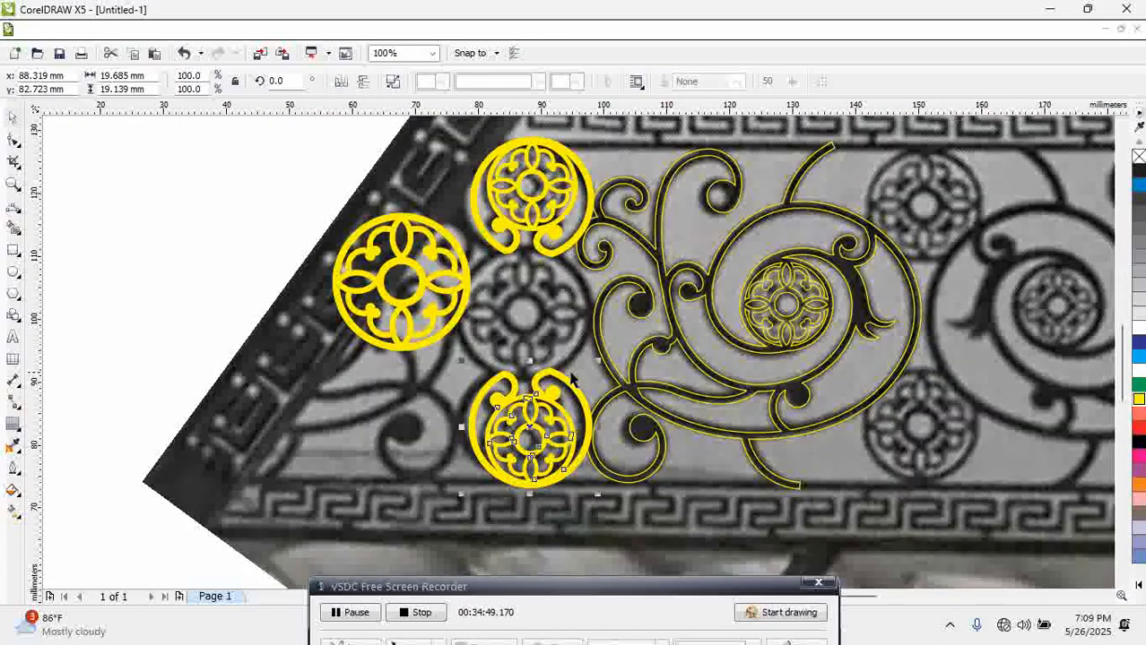
{"action": "left_click", "coordinate": [516, 248], "text": "shift"}
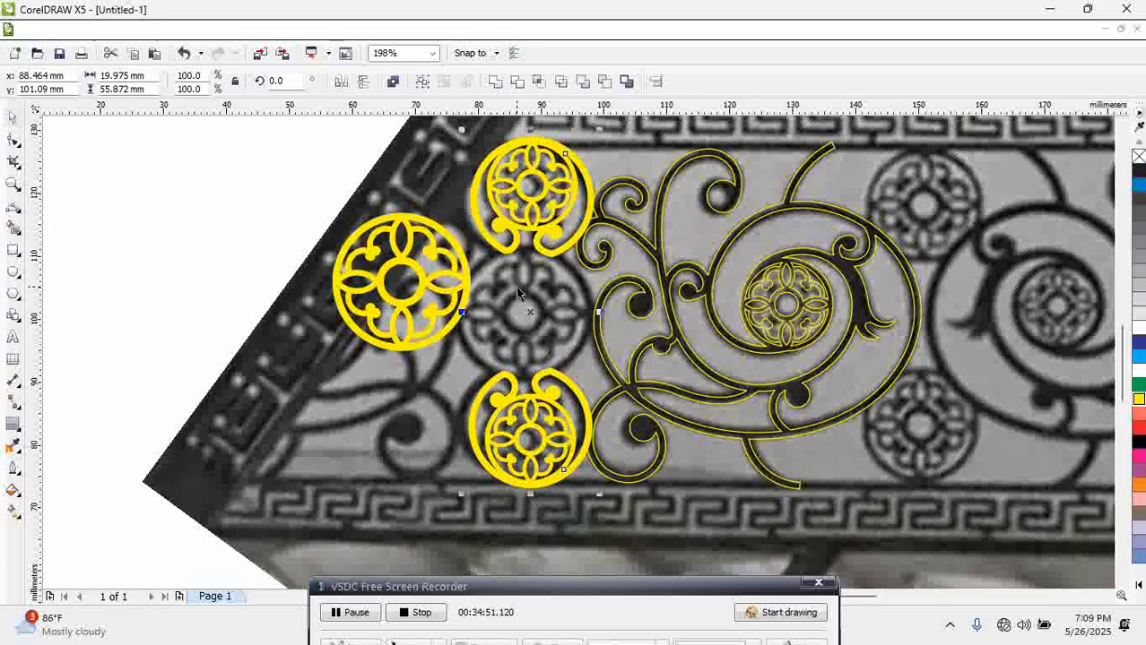
{"action": "key", "text": "ctrl+g"}
{"action": "left_click", "coordinate": [392, 387]}
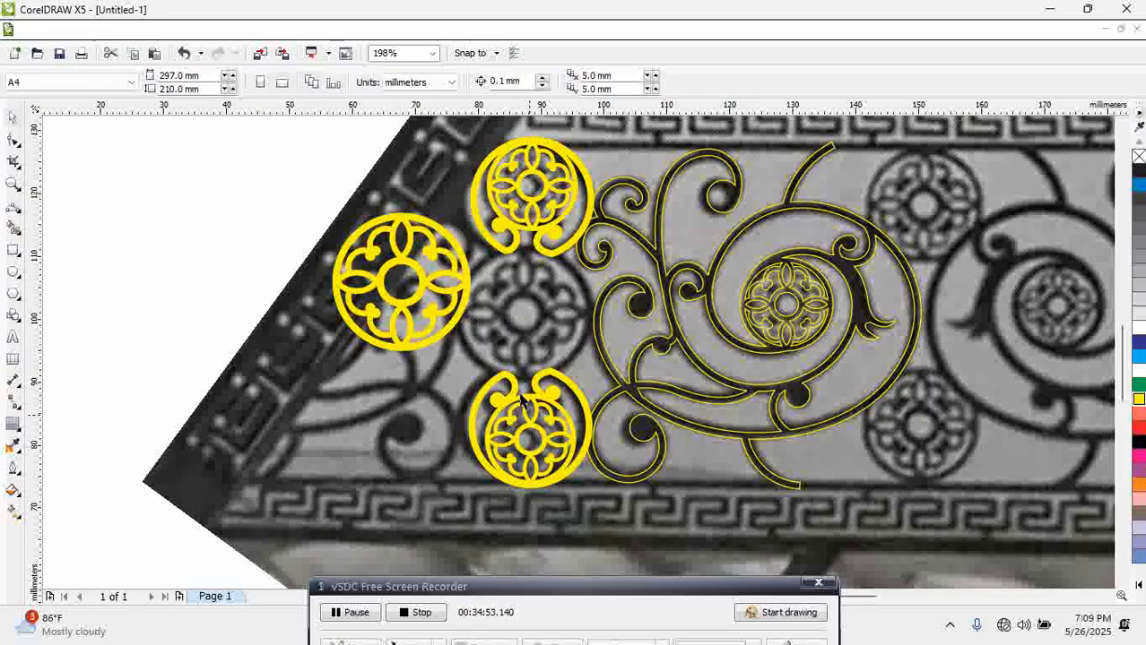
{"action": "left_click", "coordinate": [542, 410]}
{"action": "key", "text": "ctrl+u"}
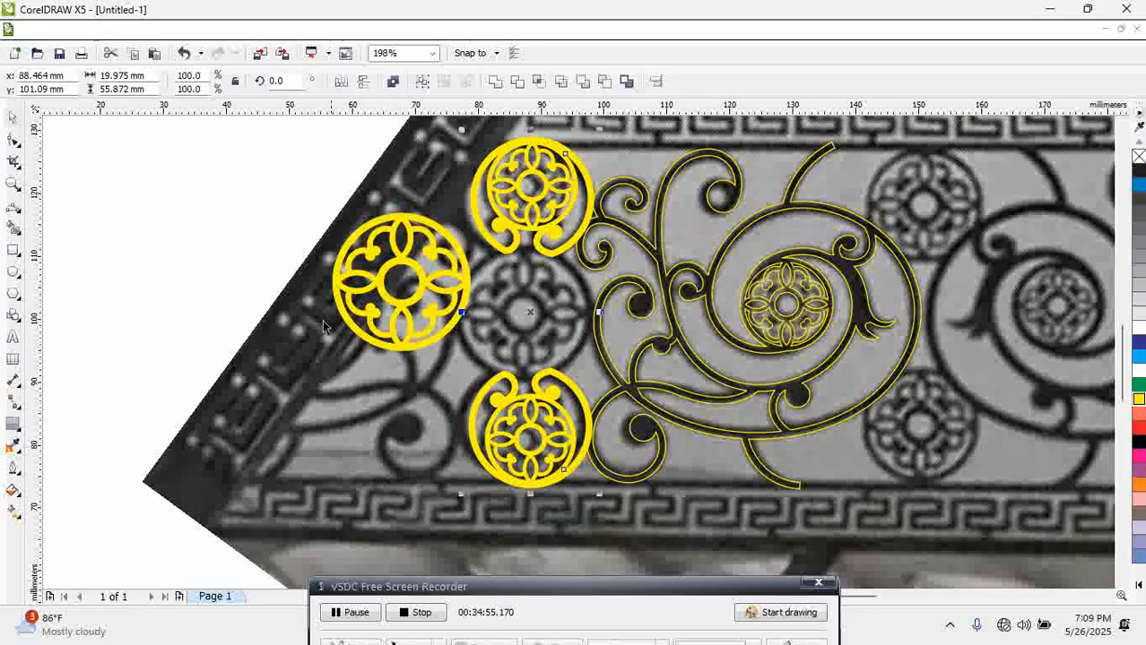
{"action": "left_click", "coordinate": [330, 303]}
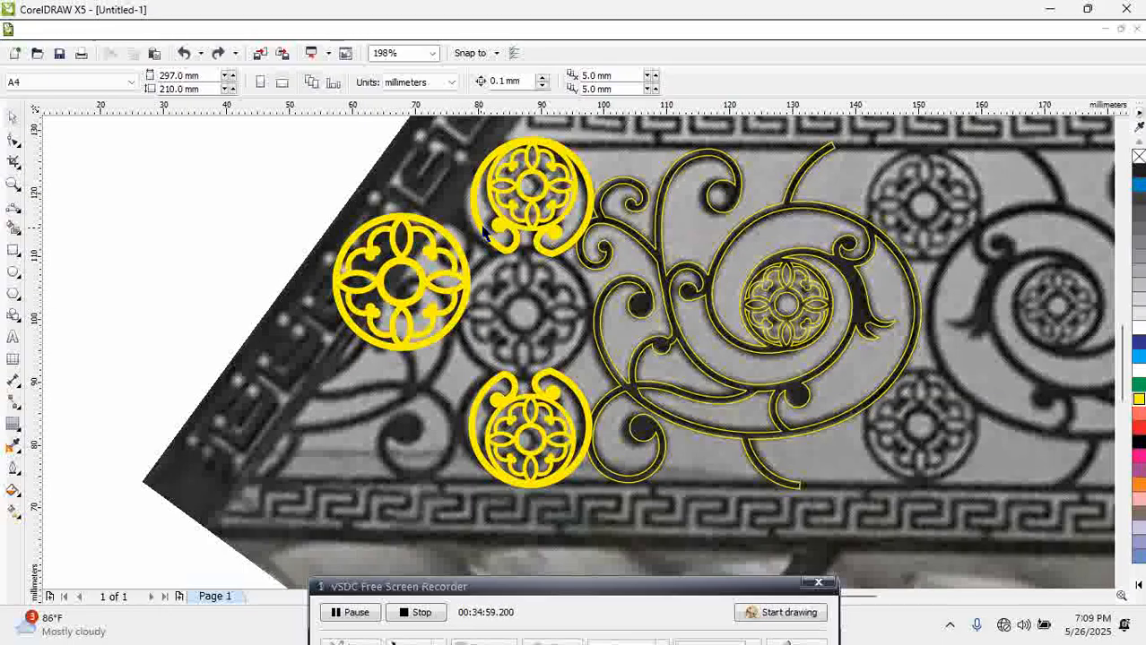
Centre the upper rosette horizontally over the lower rosette and group the two
{"action": "left_click", "coordinate": [533, 172]}
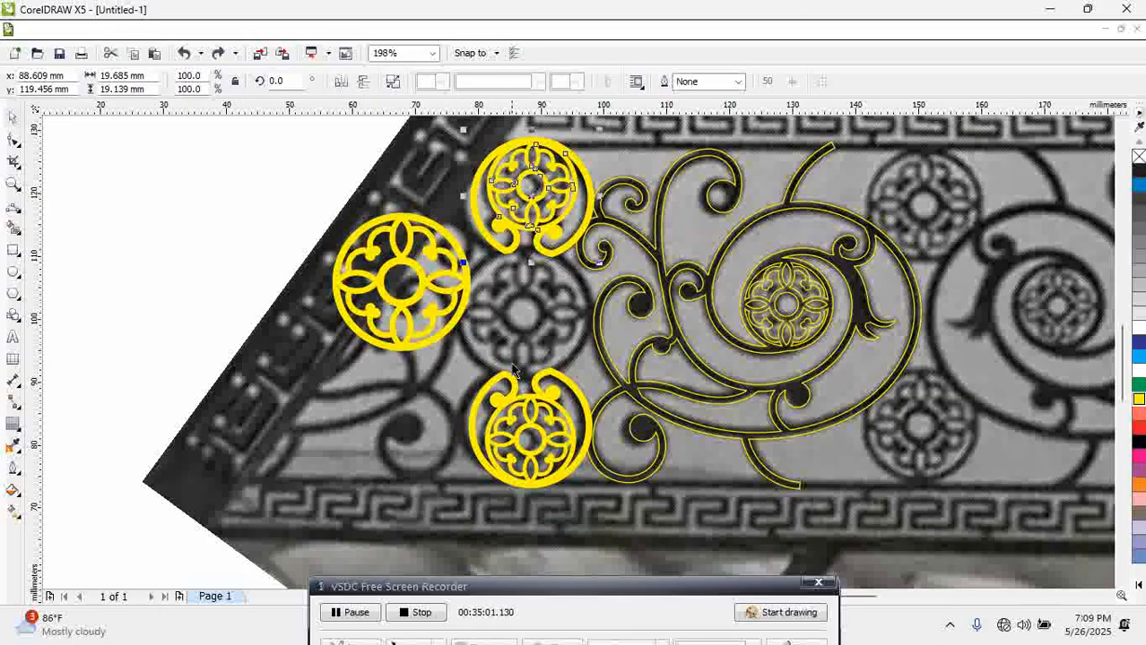
{"action": "left_click", "coordinate": [516, 391], "text": "shift"}
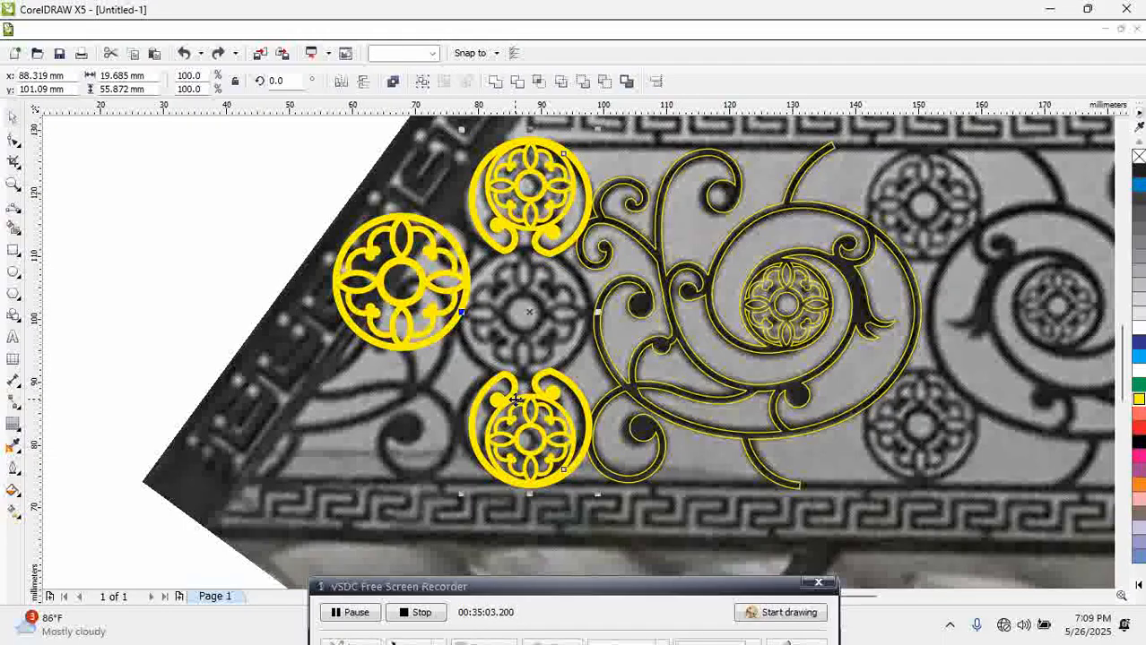
{"action": "left_click", "coordinate": [282, 244]}
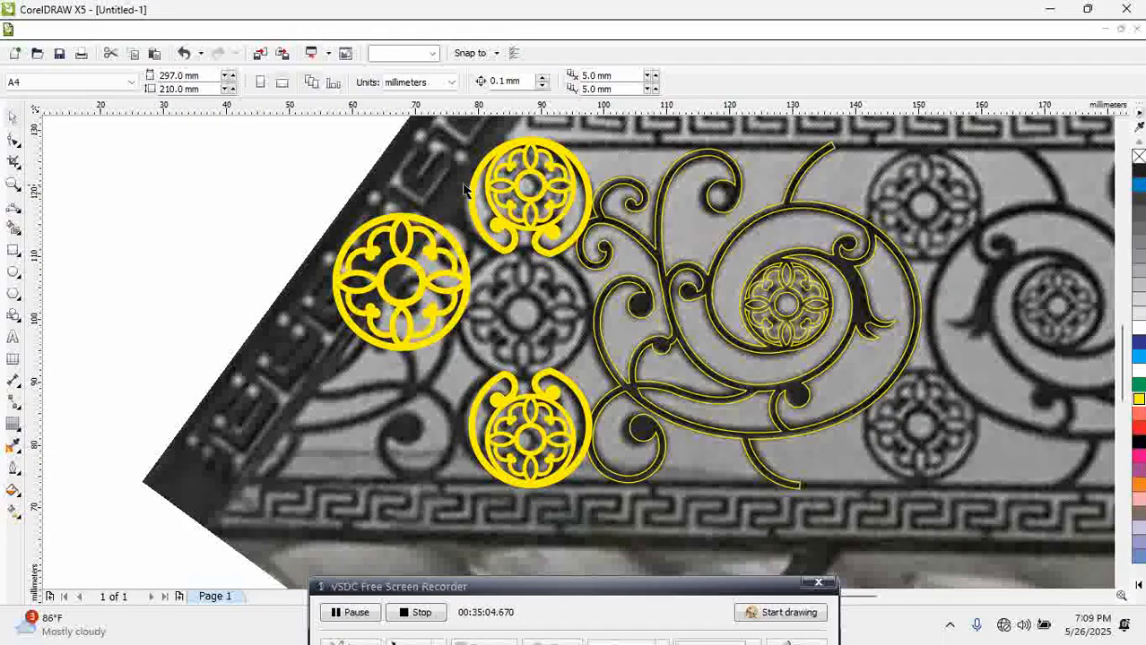
Place the large medallion between the two rosettes and shrink it proportionally to about 20.5 mm in diameter
{"action": "left_click", "coordinate": [602, 231]}
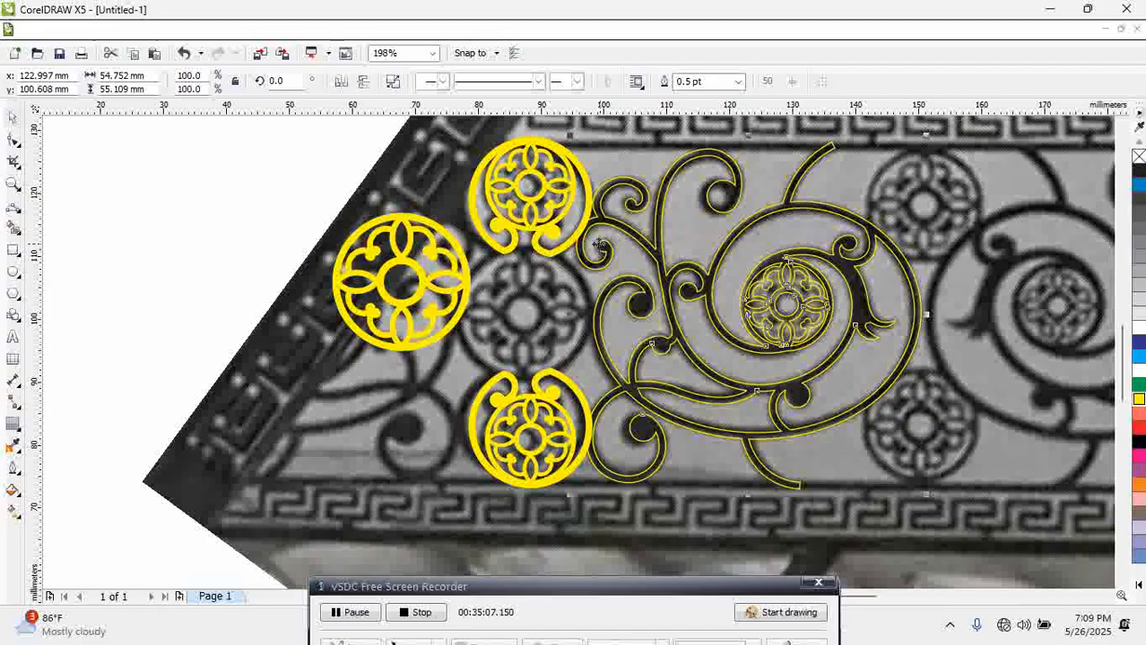
{"action": "left_click", "coordinate": [462, 313]}
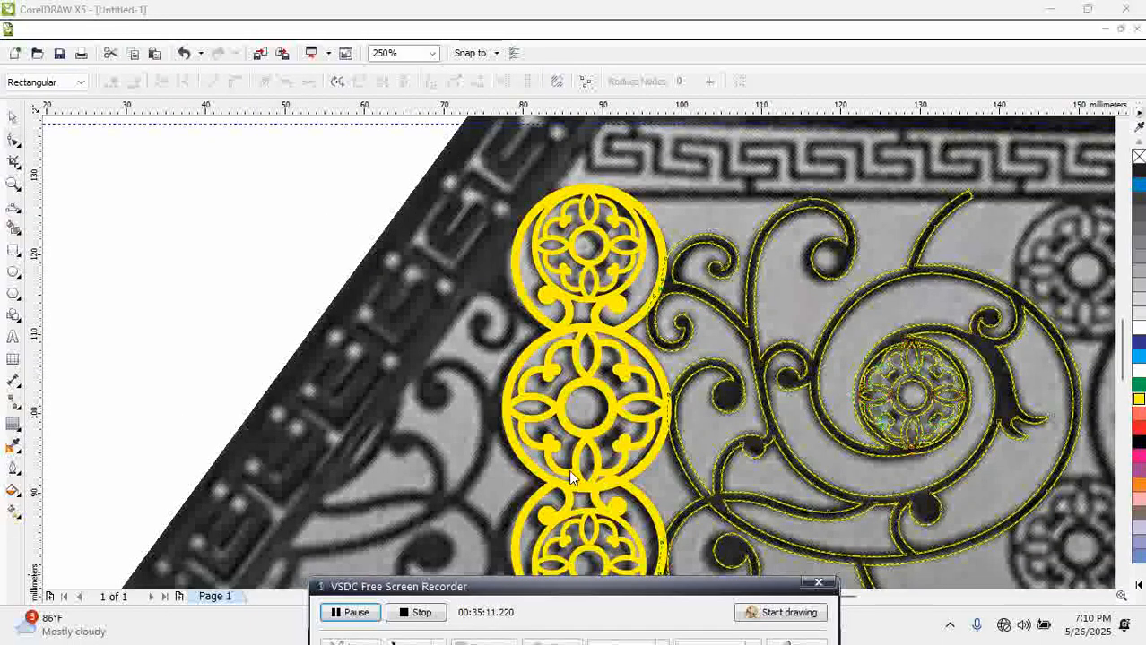
{"action": "left_click", "coordinate": [12, 113]}
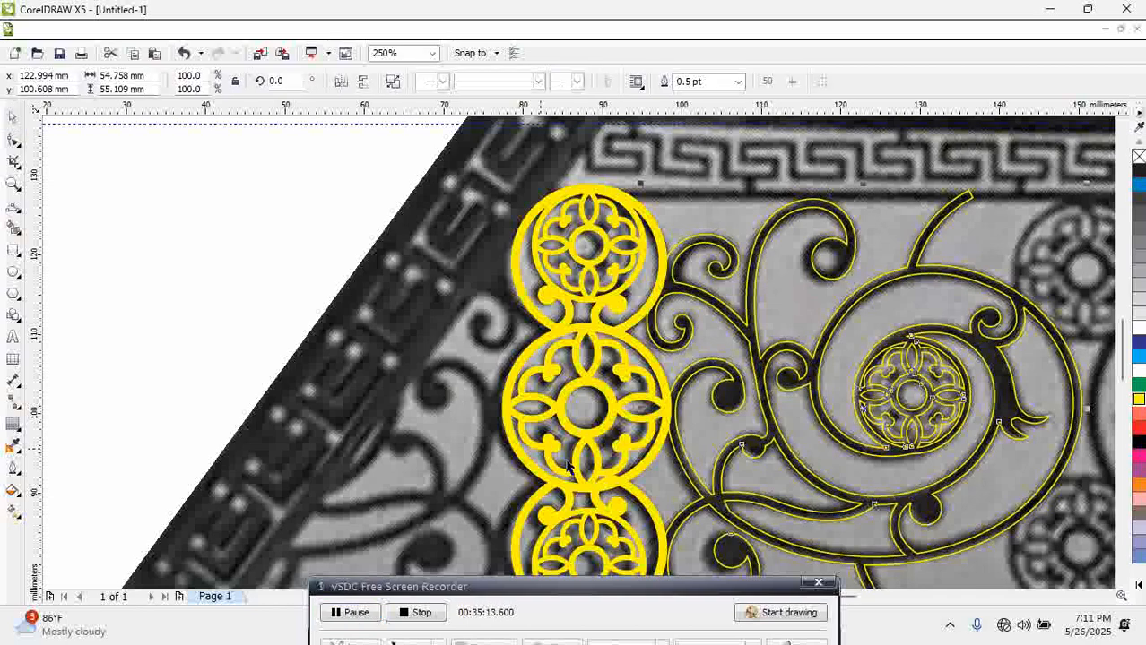
{"action": "left_click", "coordinate": [644, 475]}
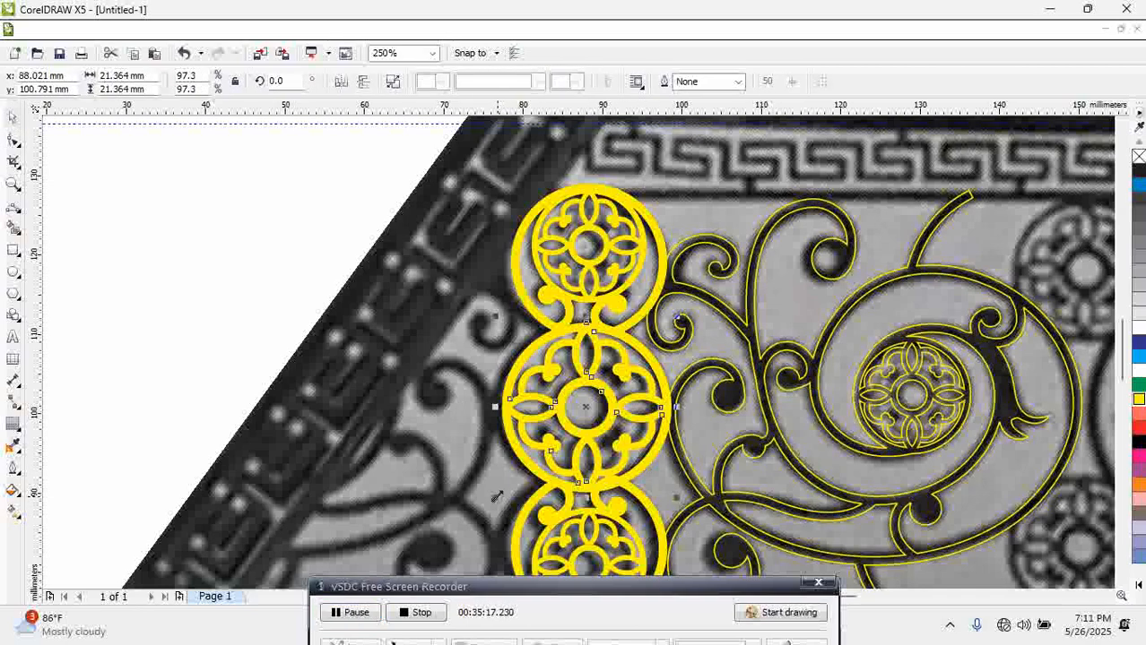
{"action": "left_click_drag", "start_coordinate": [496, 496], "coordinate": [504, 491]}
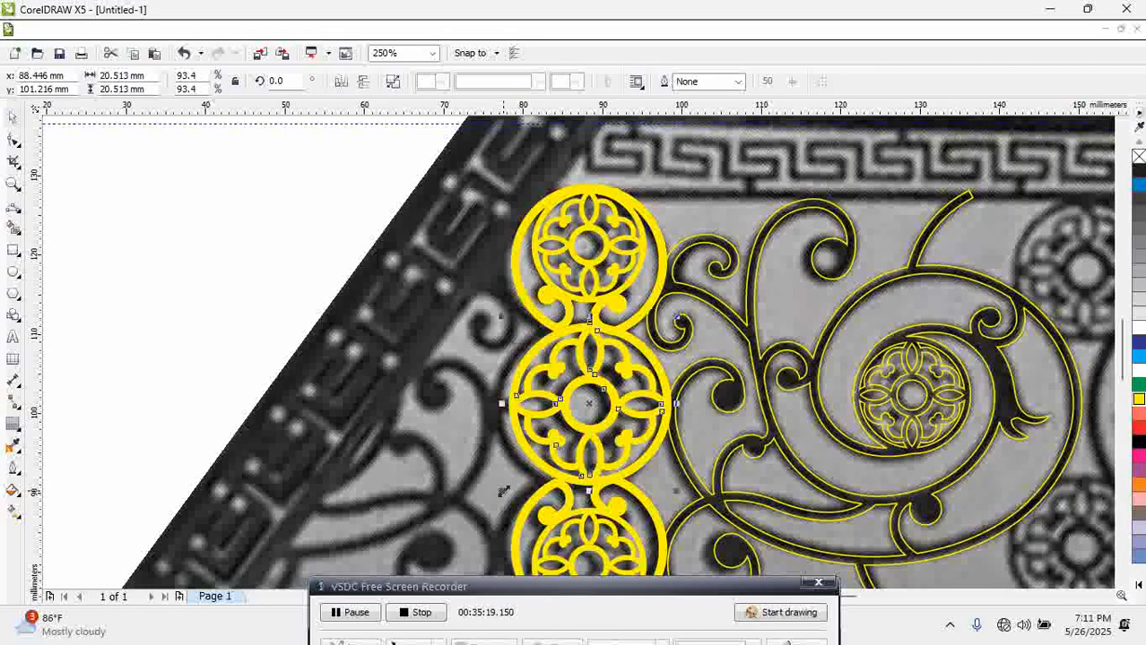
Ungroup the upper and lower rosettes so they can be edited individually
{"action": "left_click", "coordinate": [562, 517]}
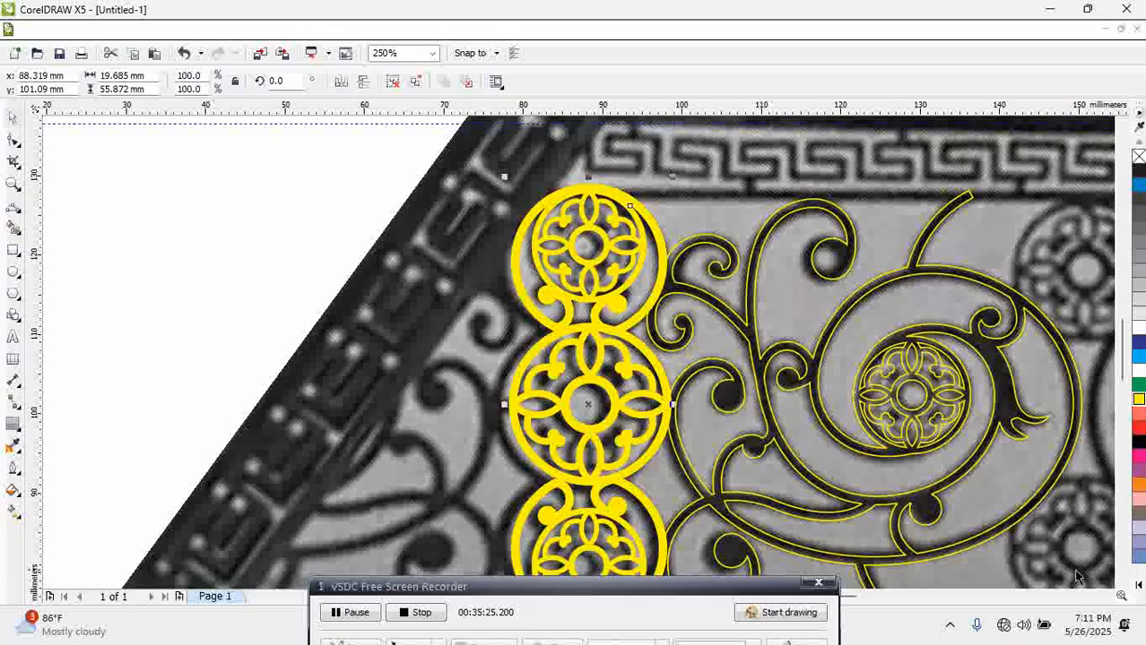
{"action": "scroll", "coordinate": [1078, 577], "scroll_direction": "down", "scroll_amount": 3}
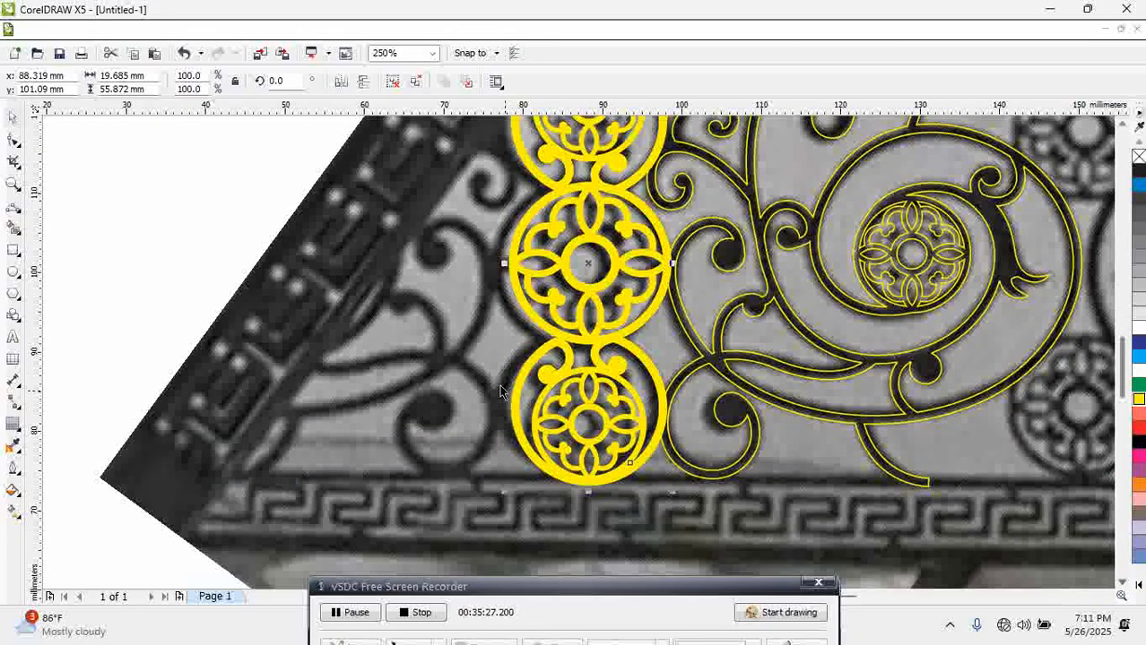
{"action": "key", "text": "Escape"}
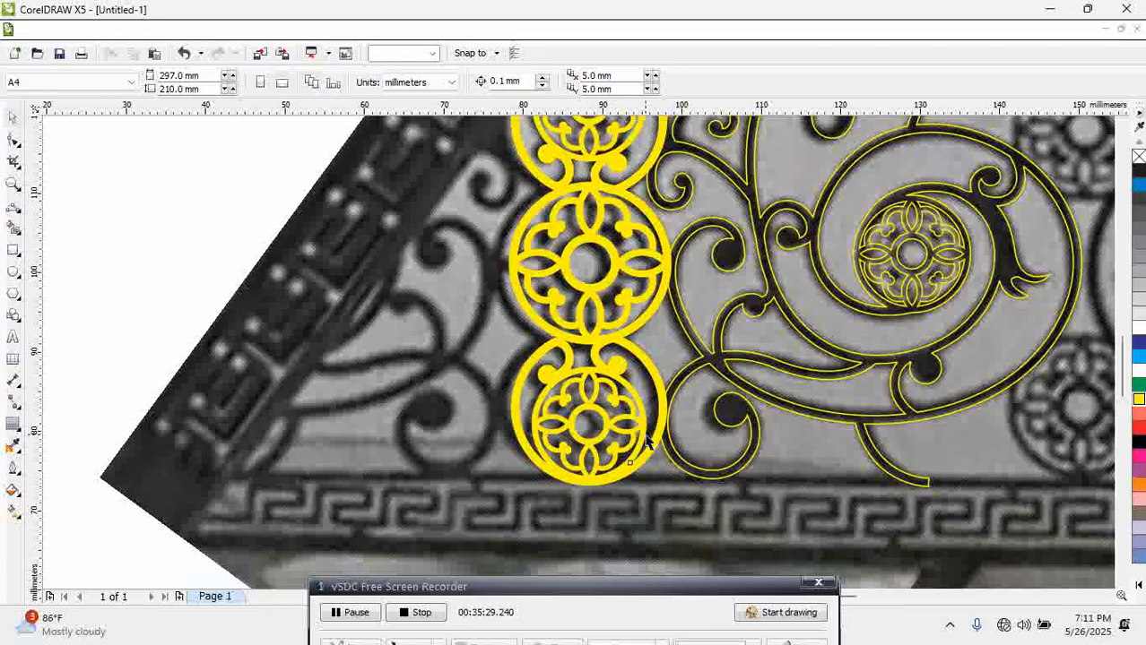
{"action": "left_click", "coordinate": [644, 438]}
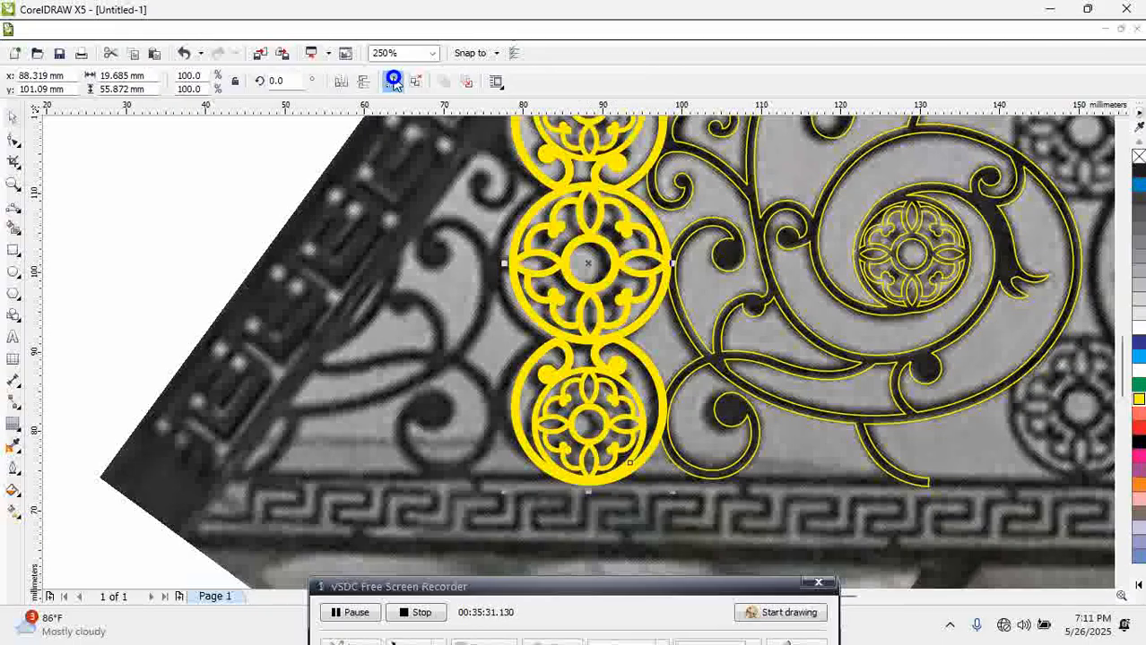
{"action": "left_click", "coordinate": [165, 191]}
Rotate the lower rosette slightly clockwise, to 354.9°, so its two hooks sit level beneath the central medallion
{"action": "left_click", "coordinate": [558, 383], "text": "ctrl"}
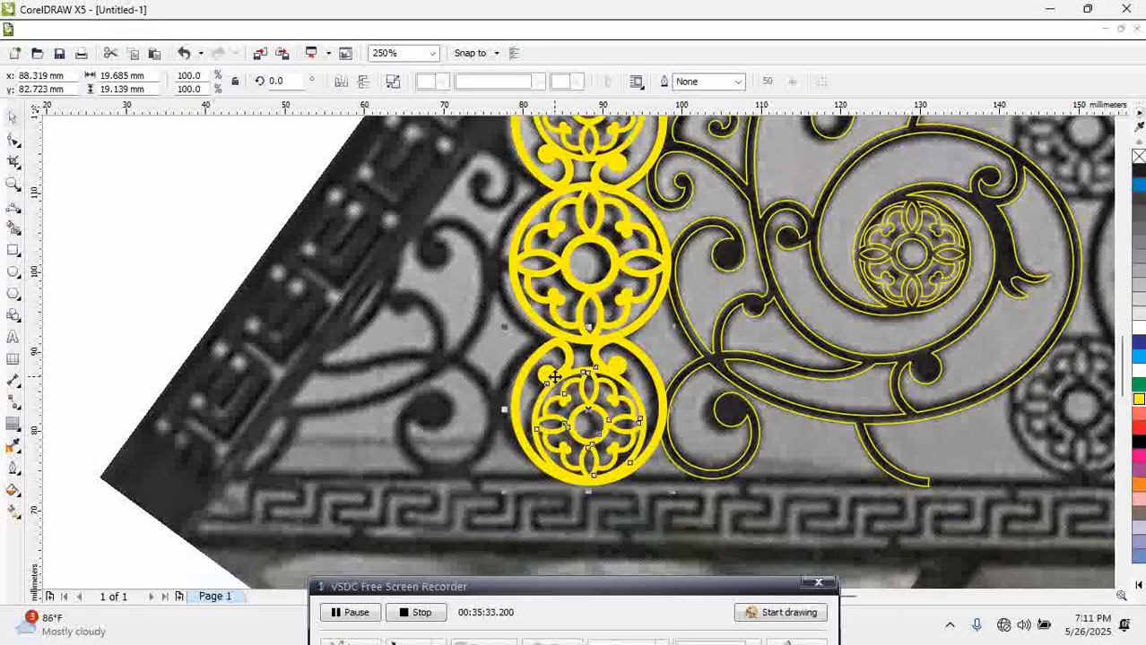
{"action": "left_click_drag", "start_coordinate": [672, 333], "coordinate": [657, 325]}
{"action": "left_click", "coordinate": [279, 236]}
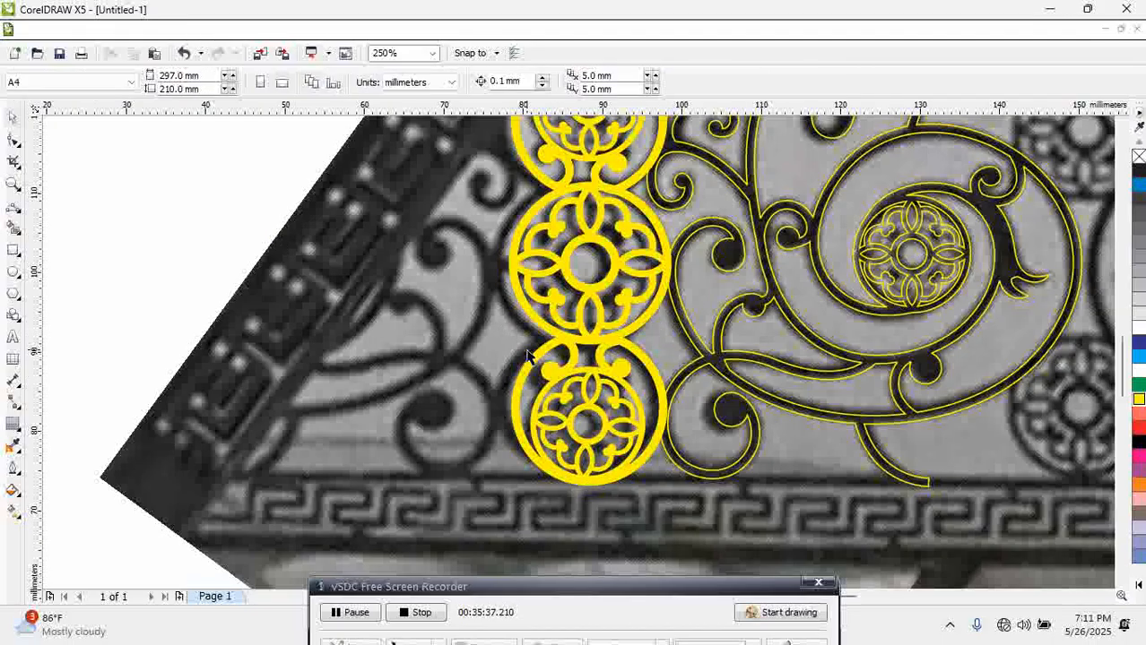
Rotate the upper rosette counter-clockwise to 3.7° to level its two hooks above the central medallion
{"action": "scroll", "coordinate": [529, 357], "scroll_direction": "down", "scroll_amount": 2}
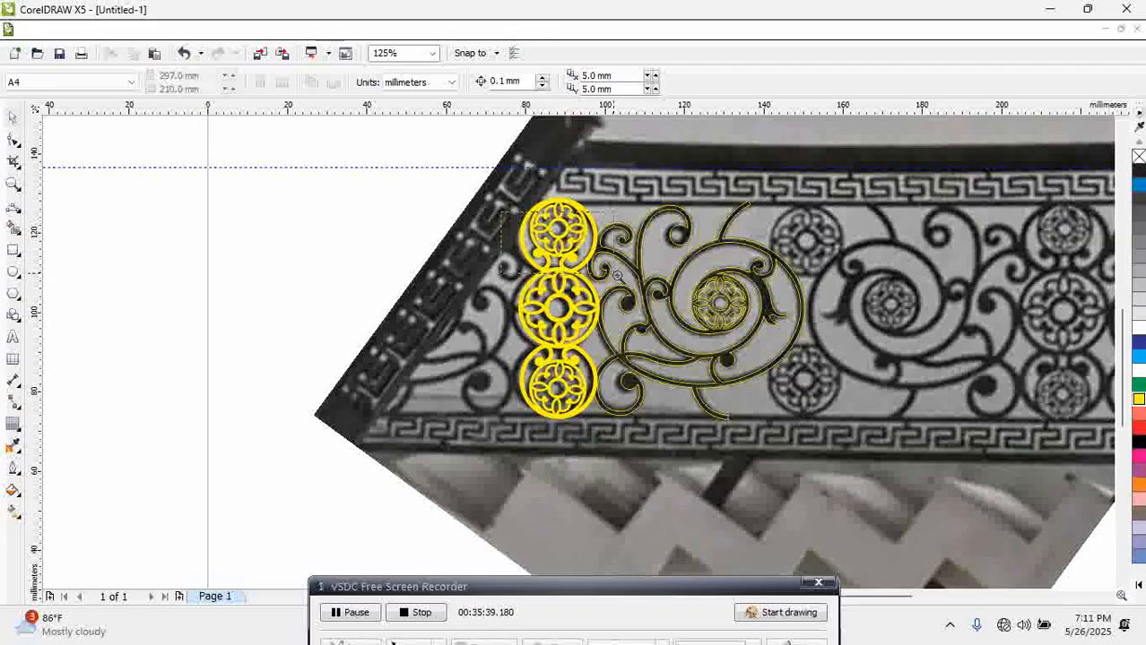
{"action": "scroll", "coordinate": [661, 346], "scroll_direction": "up", "scroll_amount": 5}
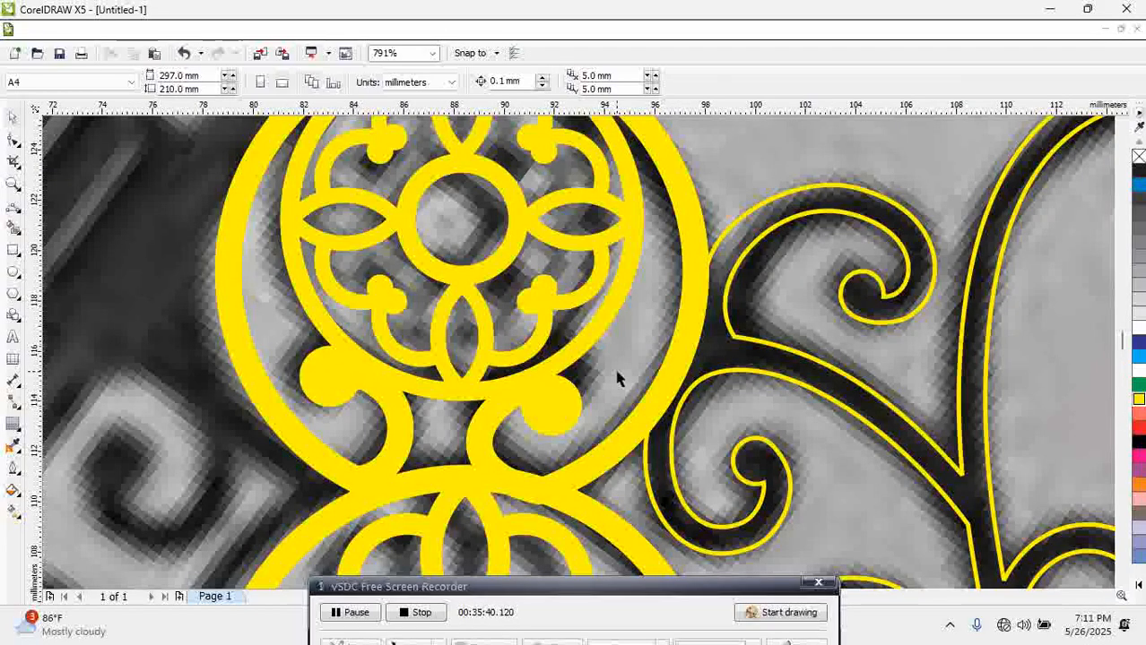
{"action": "left_click", "coordinate": [606, 467]}
{"action": "left_click_drag", "start_coordinate": [712, 510], "coordinate": [735, 504]}
{"action": "left_click", "coordinate": [555, 407]}
{"action": "scroll", "coordinate": [732, 504], "scroll_direction": "down", "scroll_amount": 4}
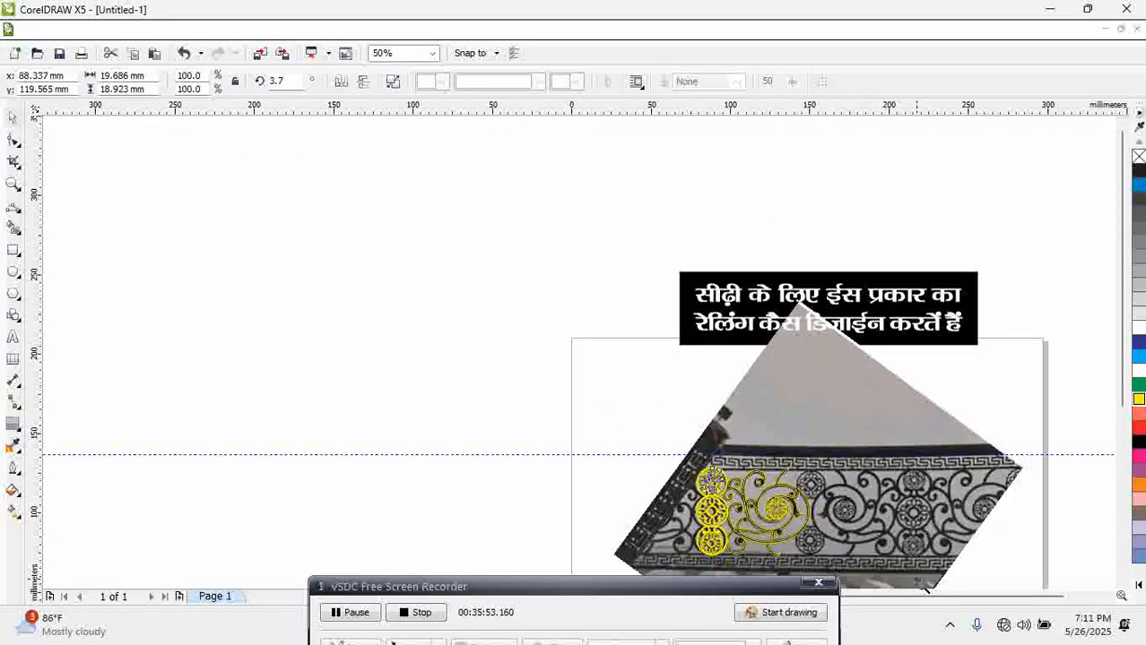
{"action": "scroll", "coordinate": [766, 509], "scroll_direction": "up", "scroll_amount": 2}
{"action": "key", "text": "Escape"}
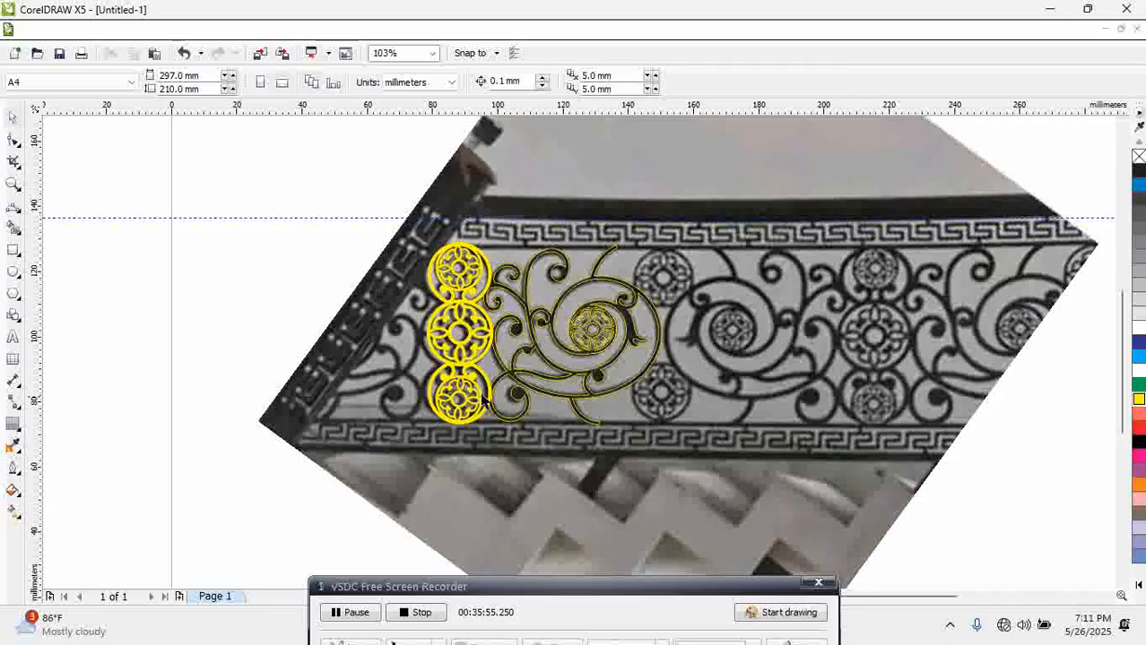
Place a copy of the central medallion left of the column and add a vertical guideline at x 78.655 mm
{"action": "left_click_drag", "start_coordinate": [446, 351], "coordinate": [304, 336]}
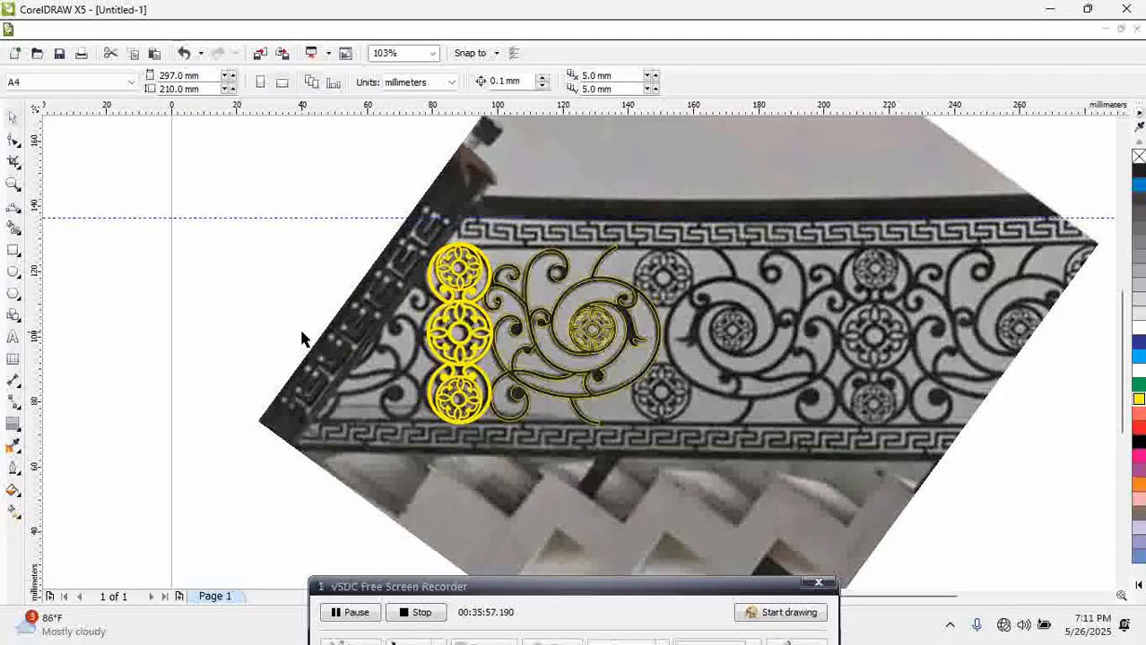
{"action": "left_click_drag", "start_coordinate": [36, 321], "coordinate": [429, 353]}
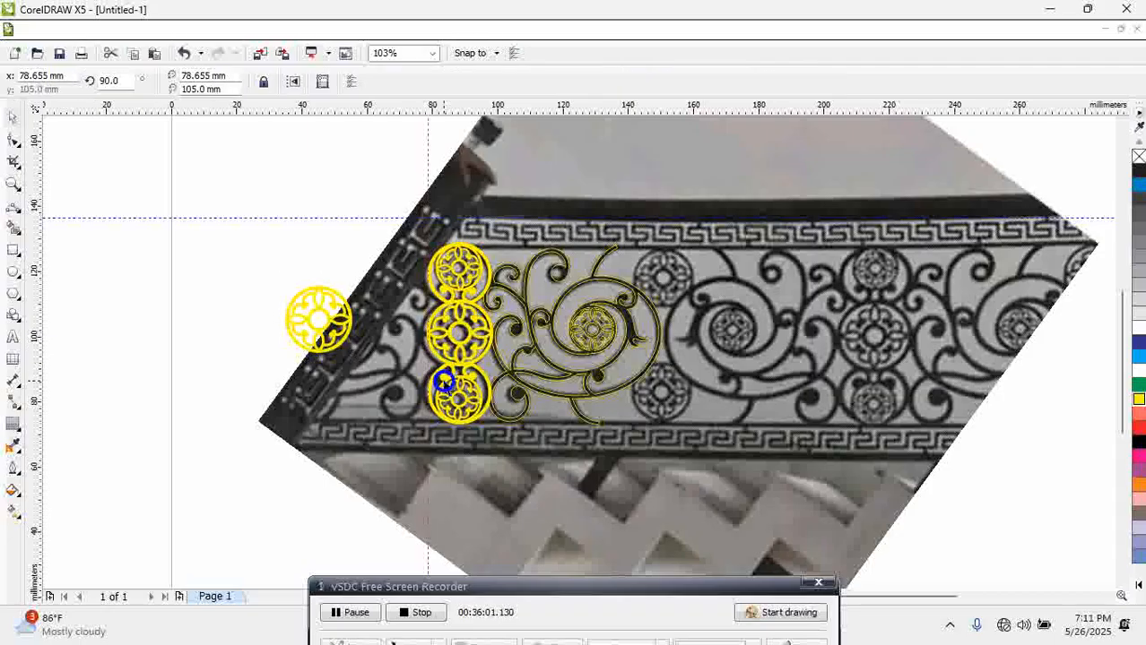
Align the left edges of the central medallion and the upper and lower rosettes
{"action": "left_click", "coordinate": [442, 380]}
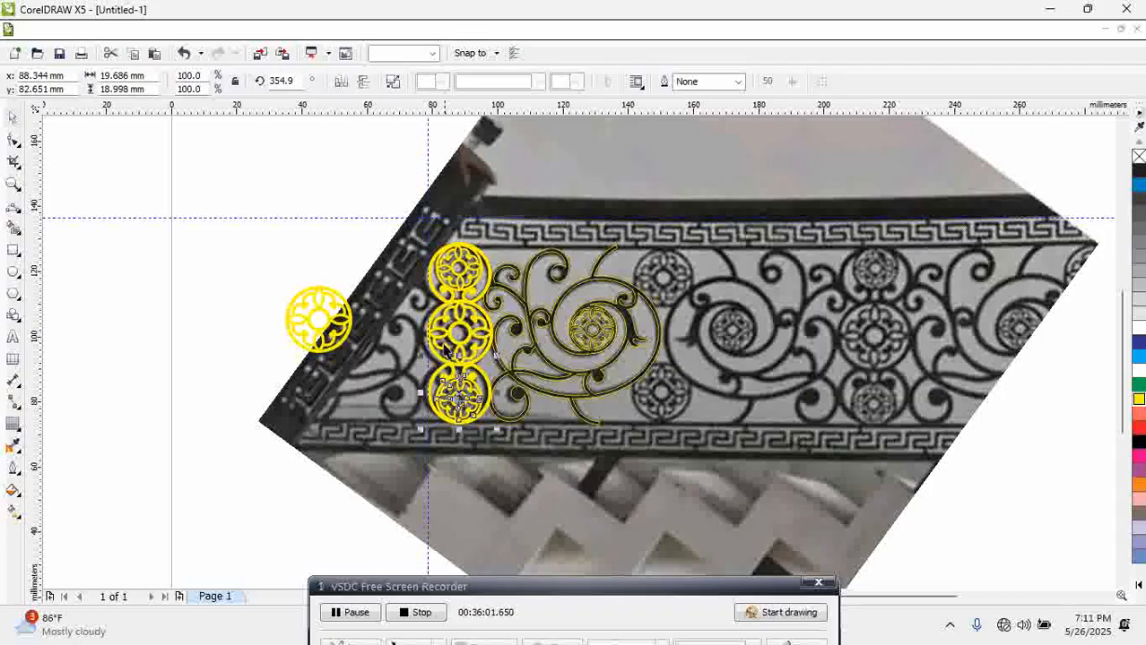
{"action": "left_click", "coordinate": [441, 284], "text": "shift"}
{"action": "left_click", "coordinate": [366, 291]}
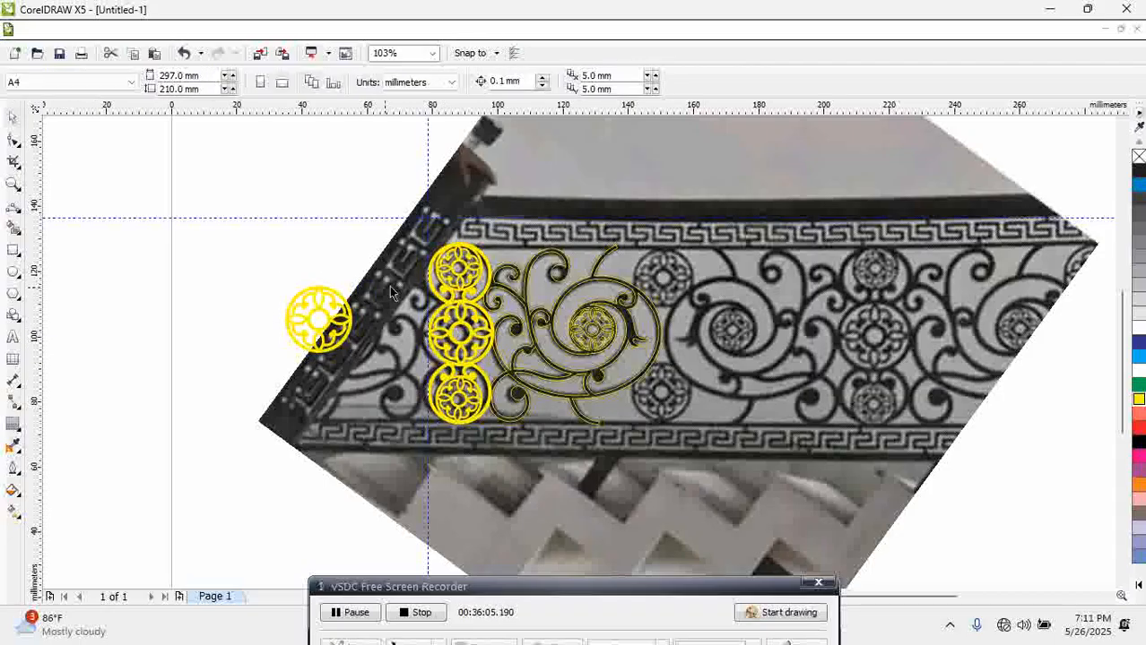
Weld the central medallion and the upper and lower rosettes into one column shape
{"action": "left_click_drag", "start_coordinate": [357, 192], "coordinate": [517, 494]}
{"action": "left_click", "coordinate": [499, 85]}
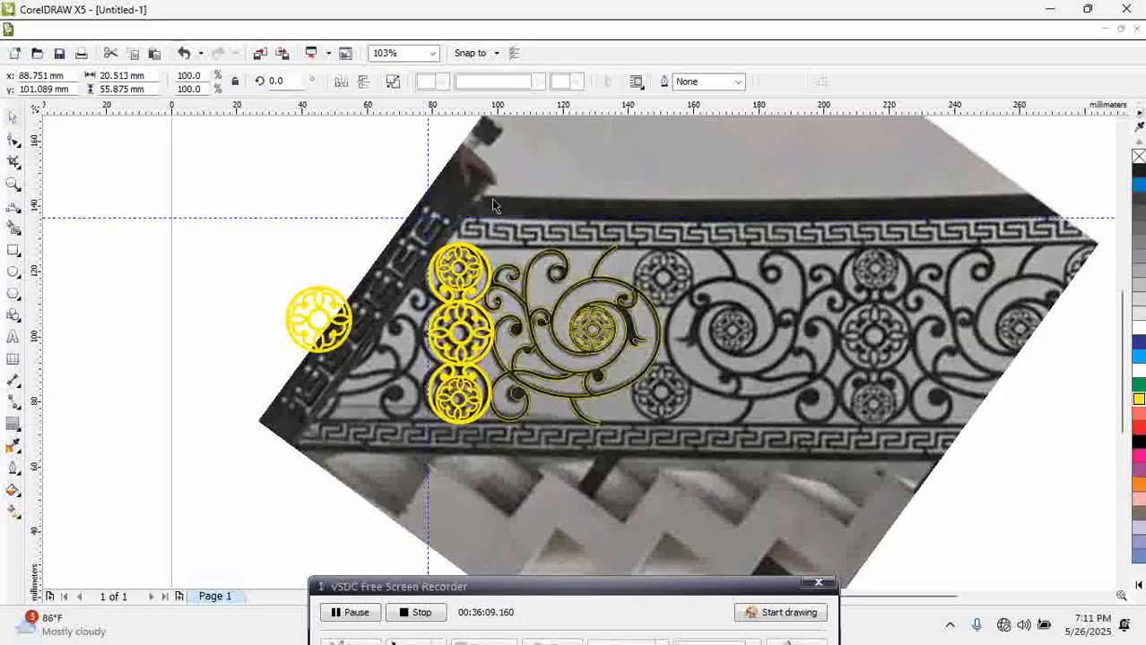
{"action": "left_click", "coordinate": [351, 218]}
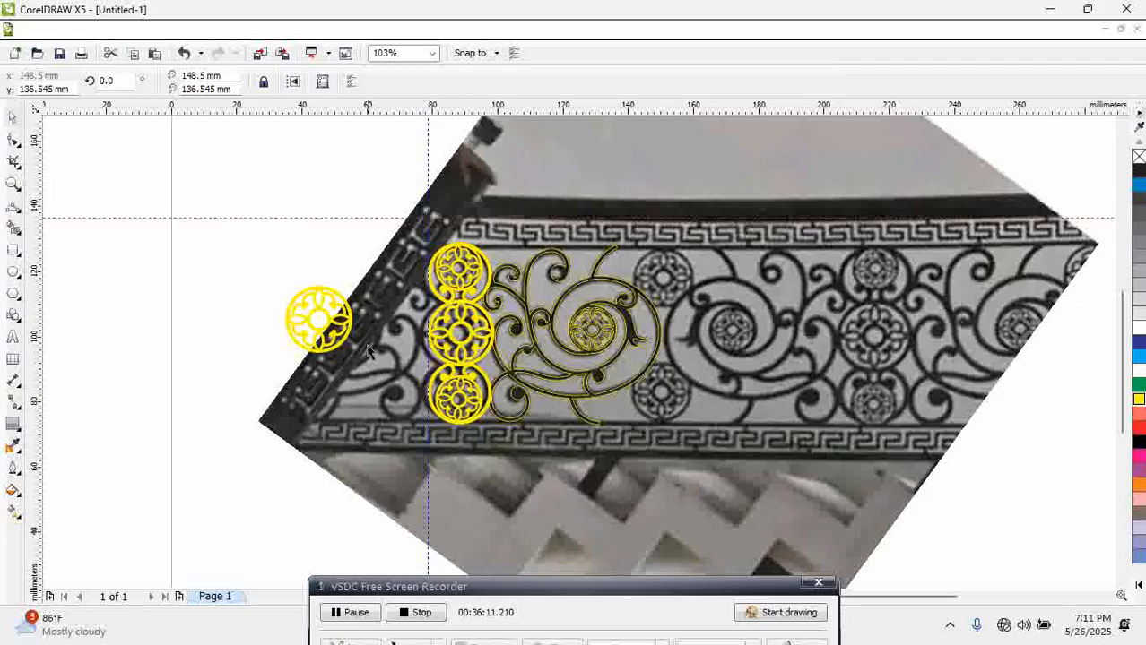
{"action": "left_click", "coordinate": [324, 350]}
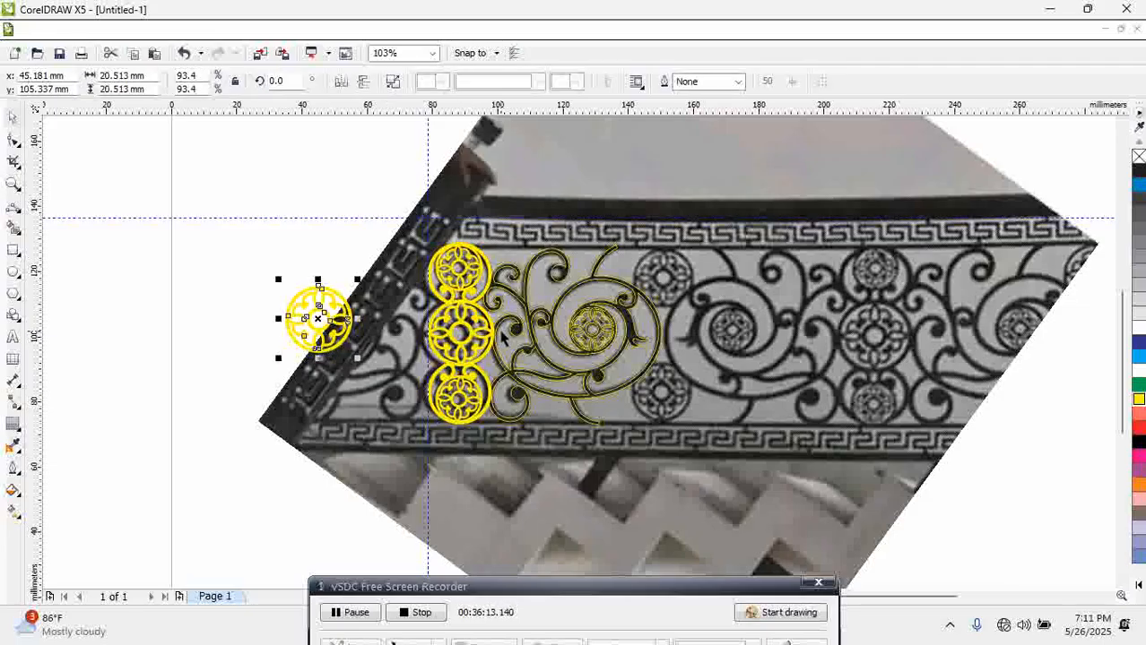
Weld the rosette column to the traced scrollwork and place a horizontally mirrored copy of the result to its right
{"action": "left_click_drag", "start_coordinate": [377, 185], "coordinate": [684, 487]}
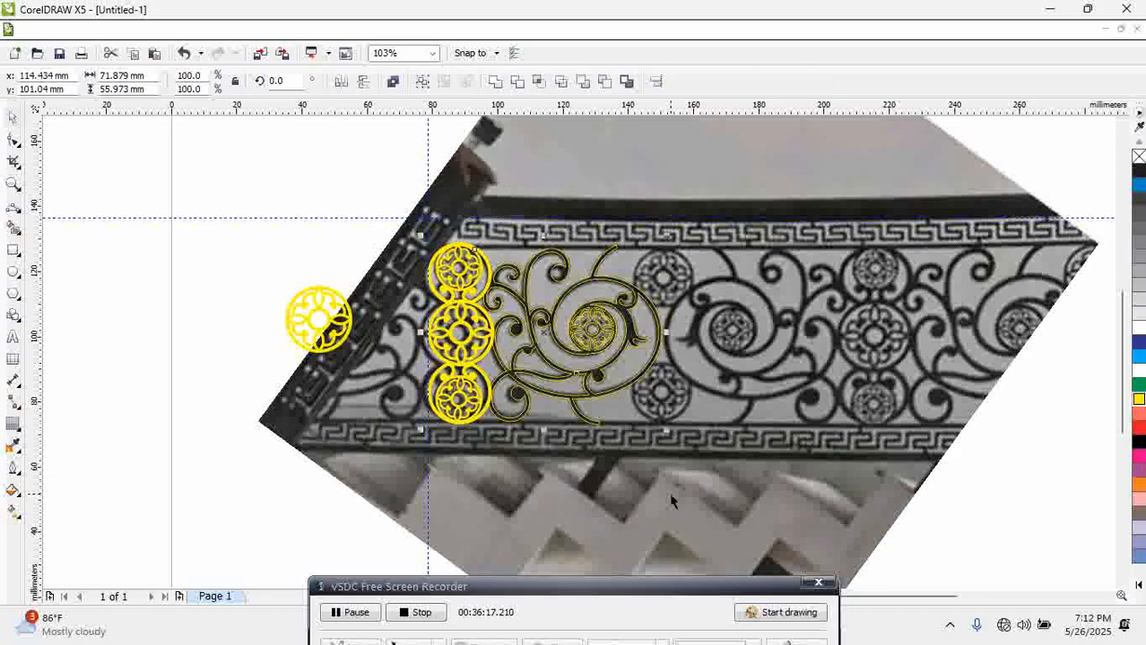
{"action": "left_click", "coordinate": [495, 81]}
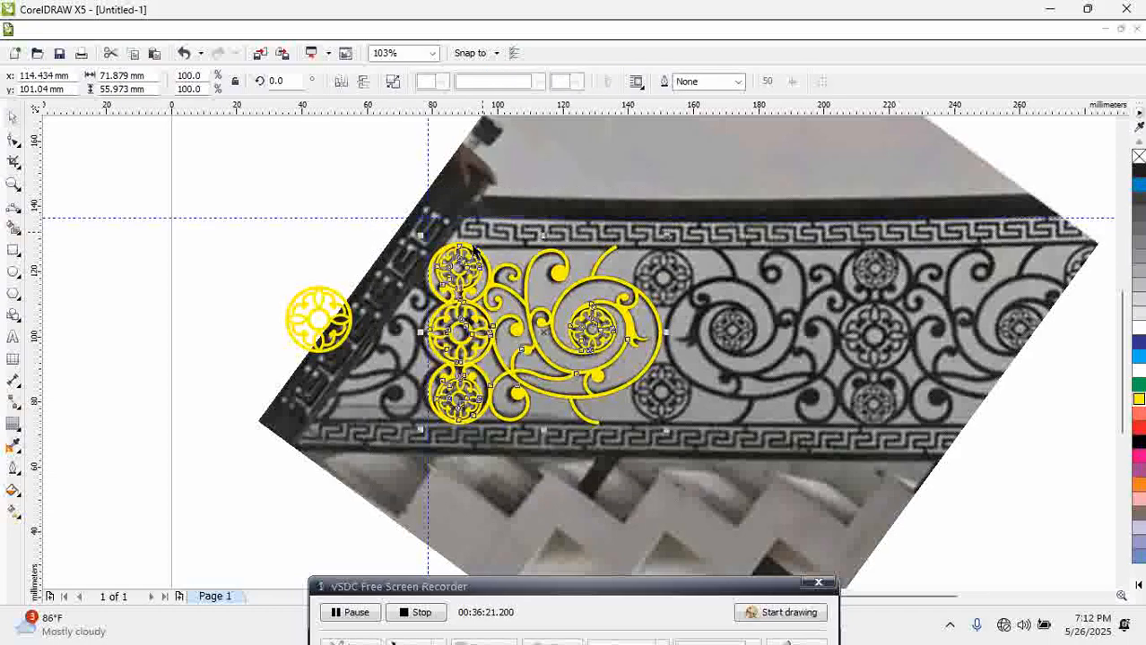
{"action": "left_click_drag", "start_coordinate": [420, 334], "coordinate": [794, 364]}
{"action": "right_click", "coordinate": [794, 364]}
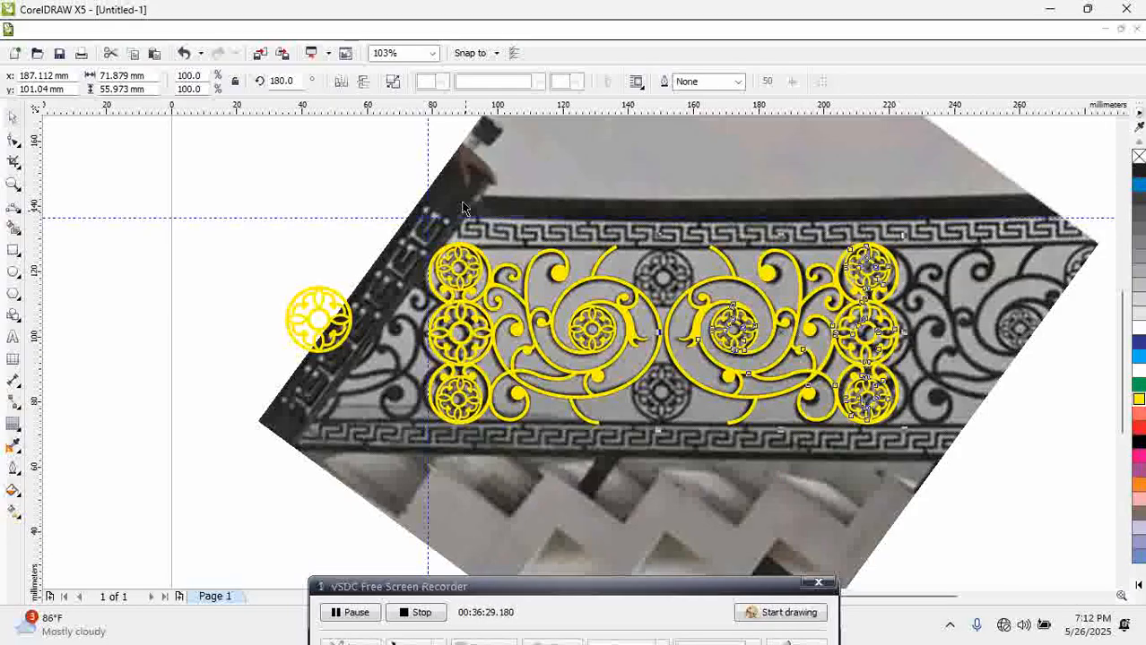
Move the spare medallion into the upper gap between the two scrolls, to about x 151.5 mm, y 120 mm
{"action": "left_click_drag", "start_coordinate": [339, 315], "coordinate": [665, 269]}
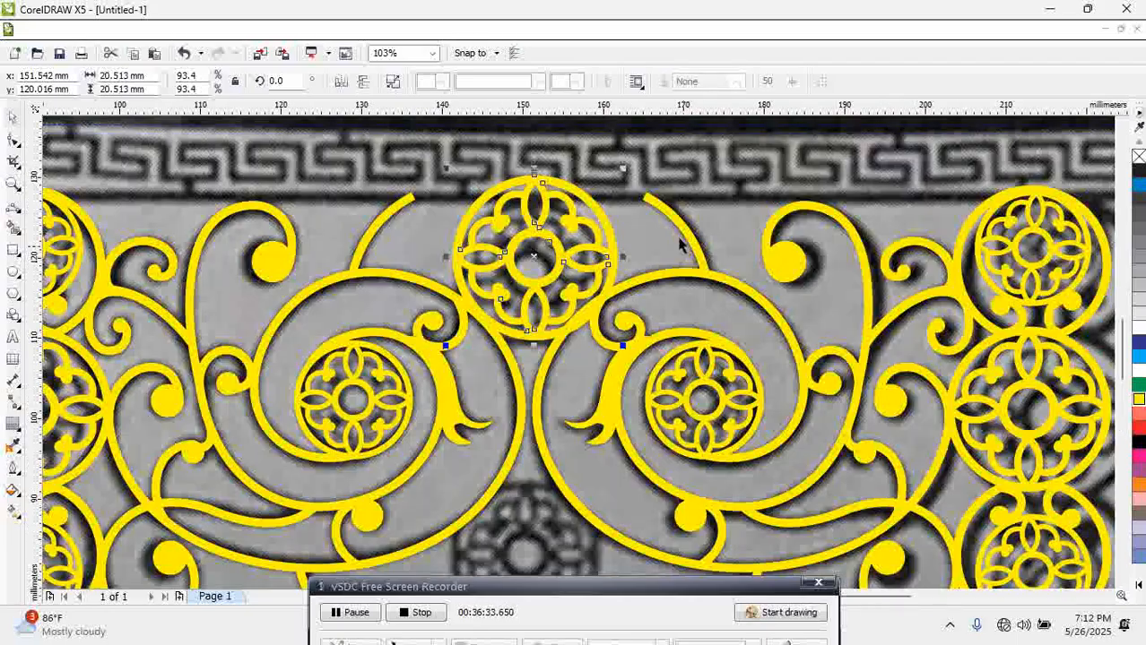
Shrink the medallion between the scrolls to about 18 mm and align its top with the mirrored scrollwork
{"action": "scroll", "coordinate": [755, 278], "scroll_direction": "up", "scroll_amount": 2}
{"action": "left_click_drag", "start_coordinate": [625, 167], "coordinate": [630, 193]}
{"action": "left_click", "coordinate": [650, 199]}
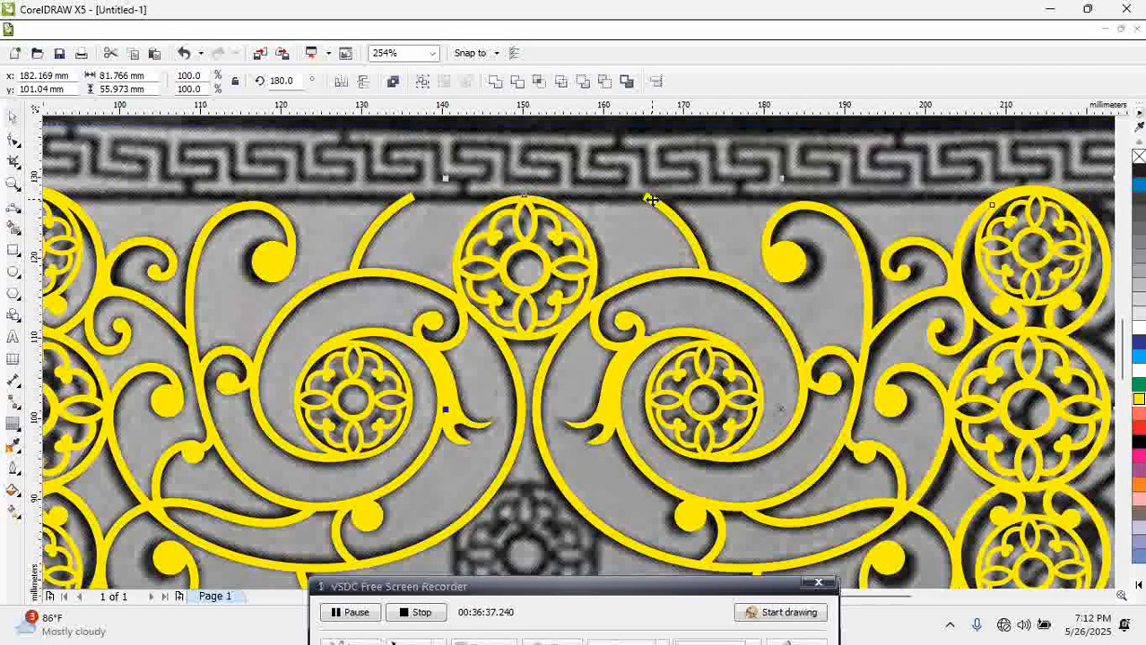
{"action": "key", "text": "t"}
{"action": "left_click", "coordinate": [619, 202]}
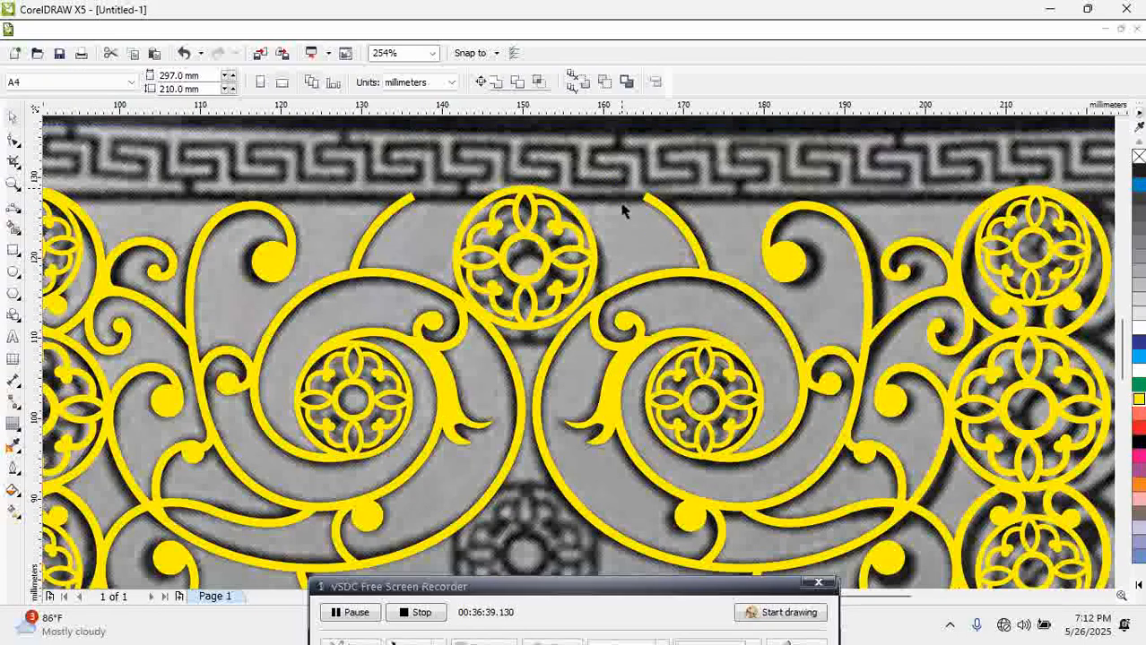
Try to centre the medallion horizontally on the mirrored scrollwork half, and undo the alignment
{"action": "left_click", "coordinate": [541, 268]}
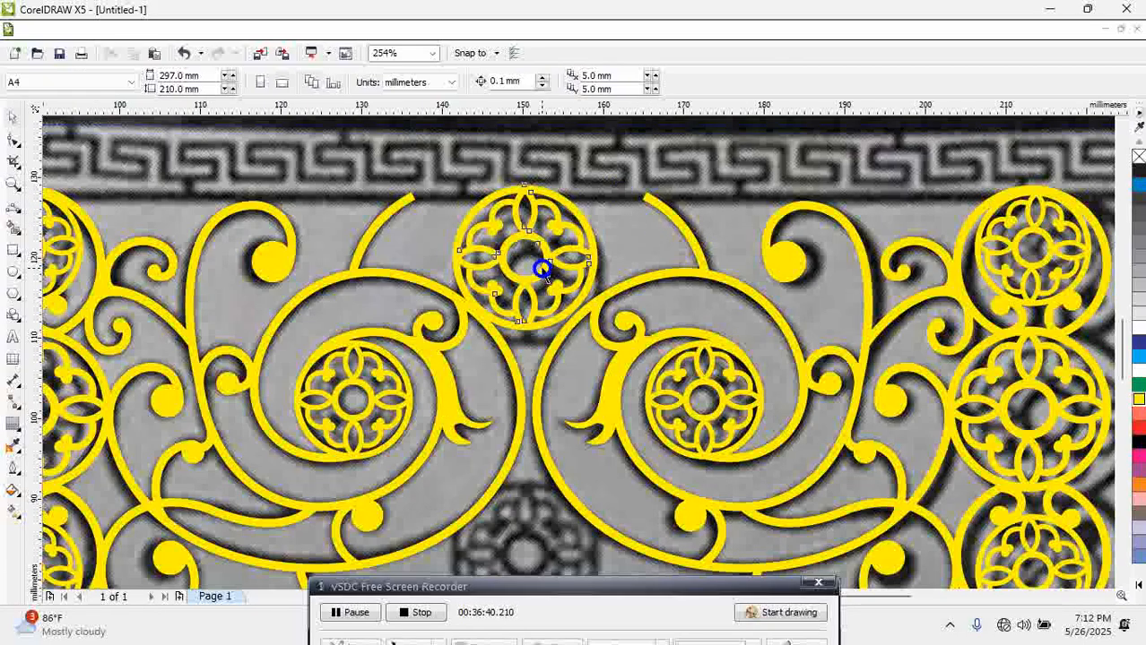
{"action": "left_click", "coordinate": [548, 358], "text": "shift"}
{"action": "key", "text": "c"}
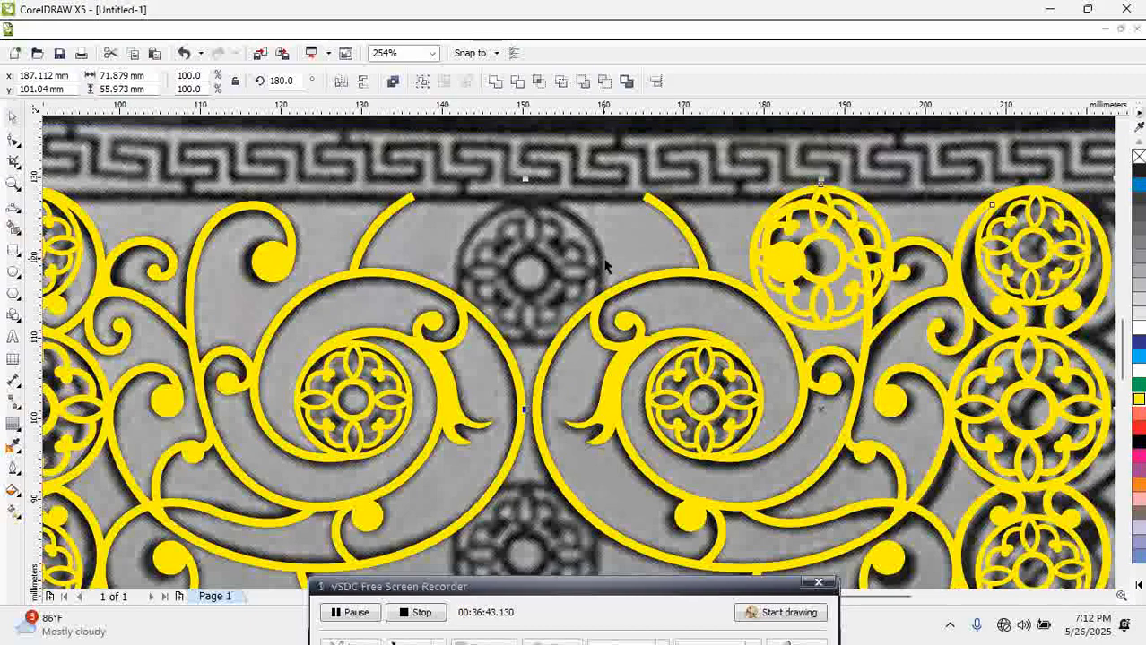
{"action": "key", "text": "ctrl+z"}
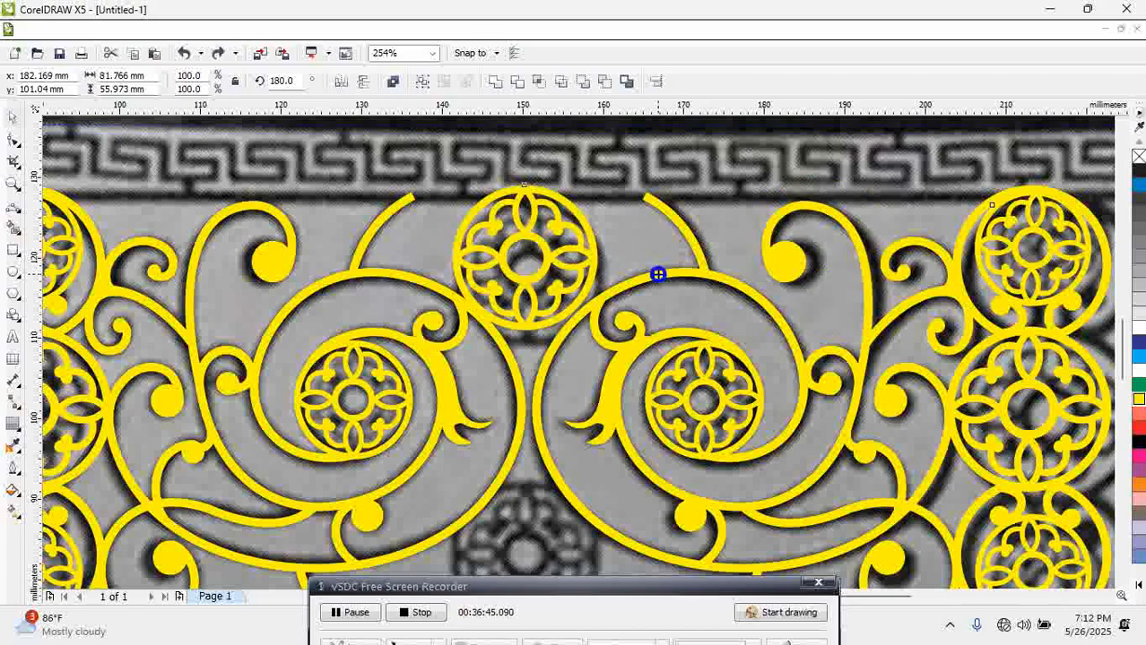
Group the two scrollwork halves and centre the medallion horizontally between them
{"action": "left_click", "coordinate": [657, 274]}
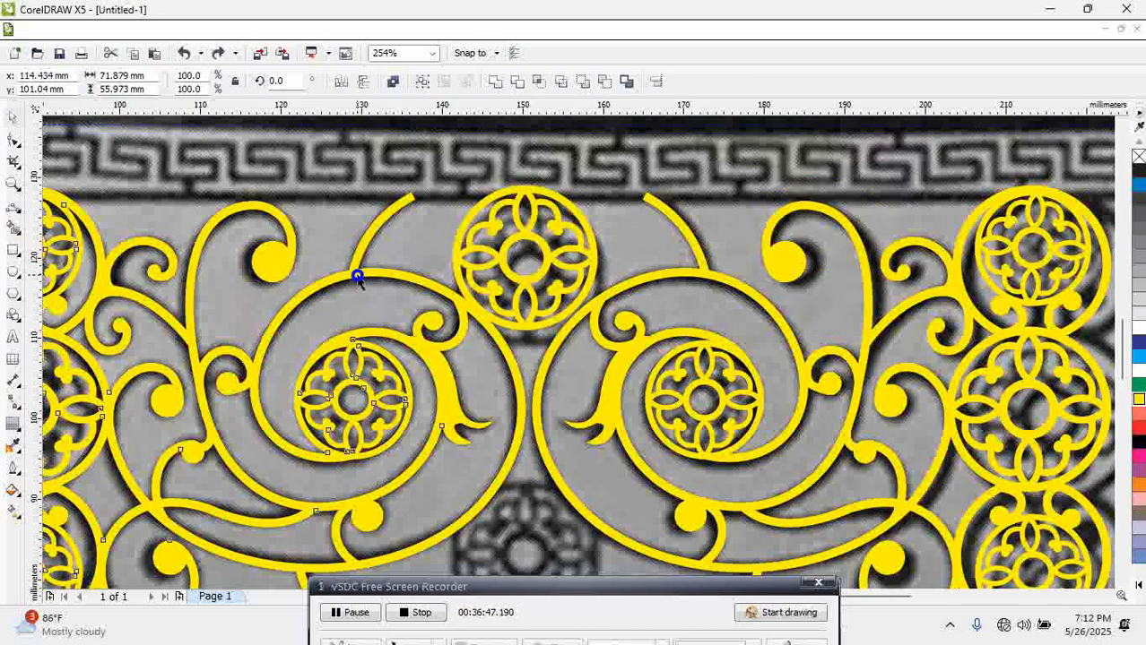
{"action": "left_click", "coordinate": [296, 310]}
{"action": "left_click", "coordinate": [723, 285], "text": "shift"}
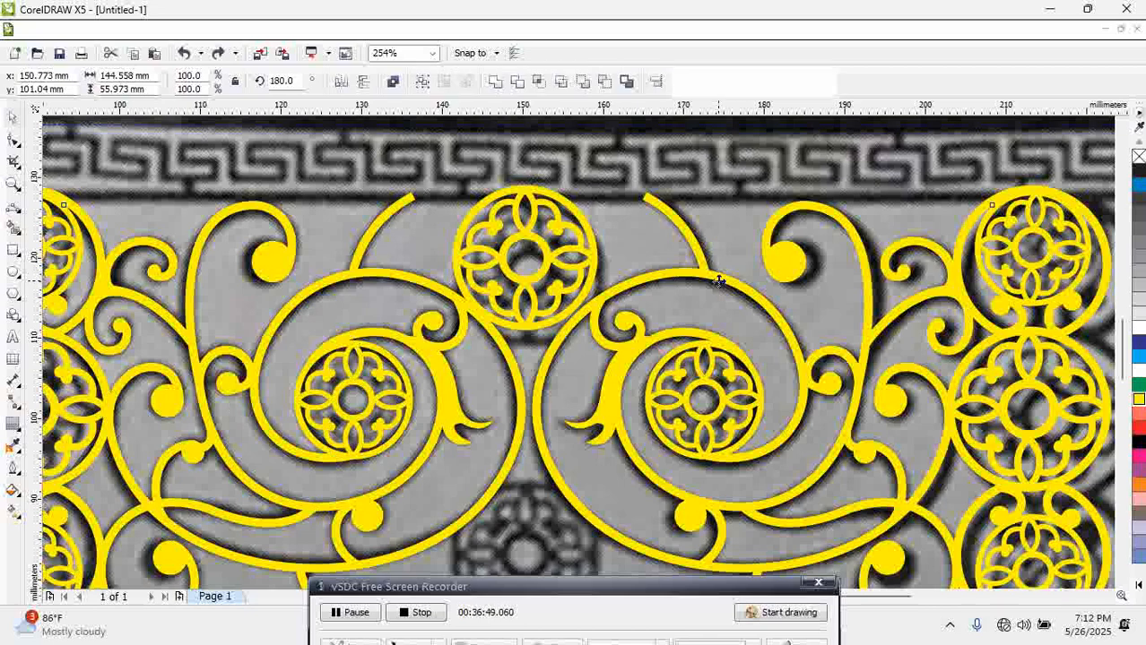
{"action": "left_click", "coordinate": [537, 188]}
{"action": "left_click", "coordinate": [619, 287], "text": "shift"}
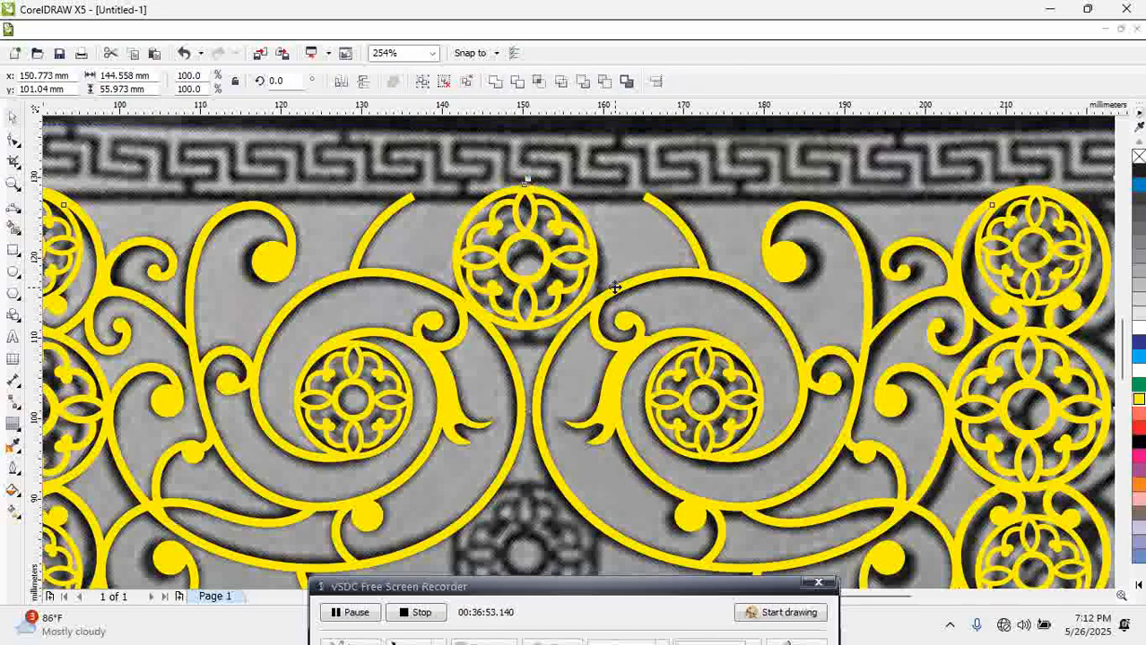
{"action": "key", "text": "c"}
{"action": "left_click", "coordinate": [607, 174]}
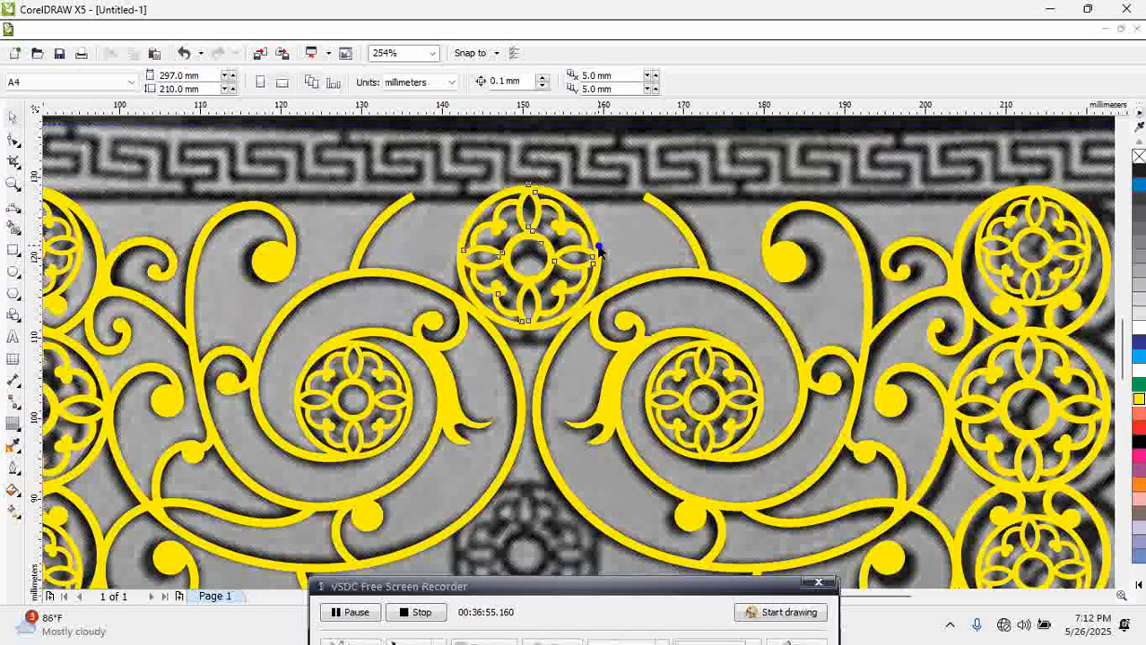
{"action": "left_click", "coordinate": [597, 254]}
{"action": "left_click_drag", "start_coordinate": [614, 349], "coordinate": [632, 322]}
{"action": "left_click", "coordinate": [648, 200]}
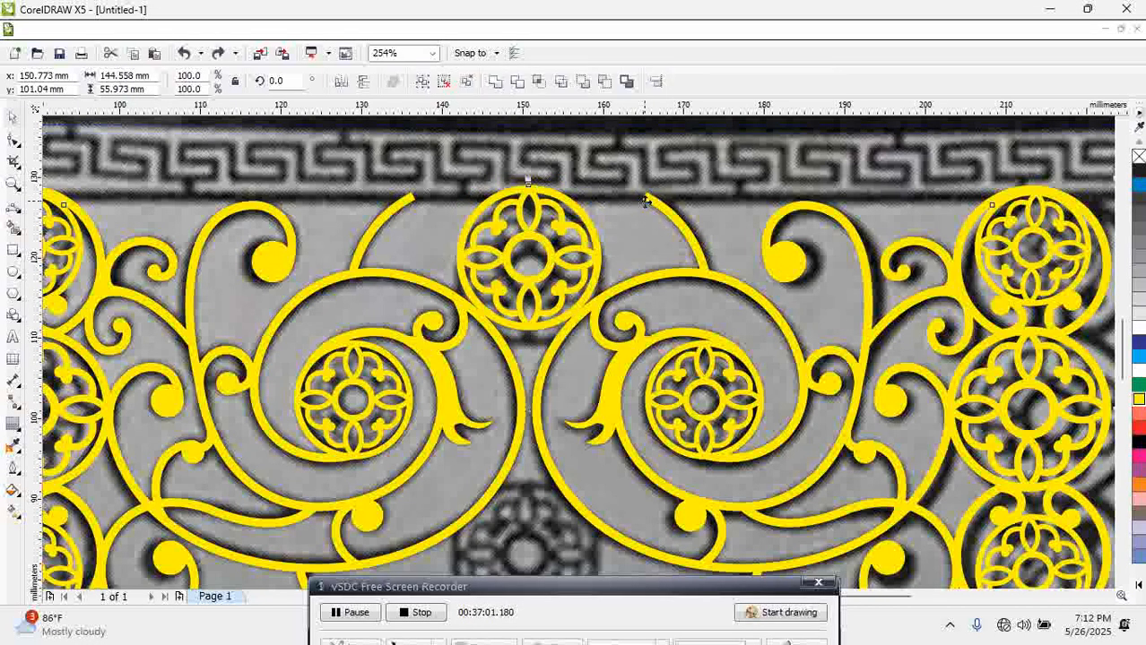
{"action": "key", "text": "Escape"}
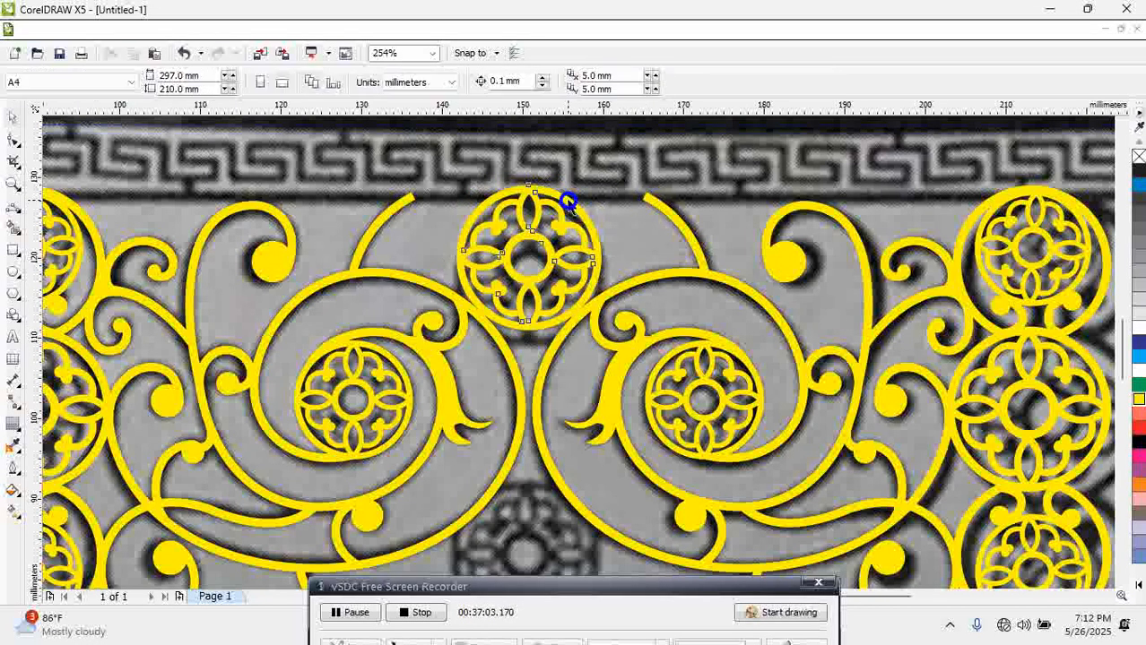
Nudge the medallion down between the scrolls to about y 119 mm
{"action": "left_click", "coordinate": [568, 201]}
{"action": "key", "text": "Down"}
{"action": "key", "text": "Down"}
{"action": "key", "text": "Down"}
{"action": "key", "text": "Down"}
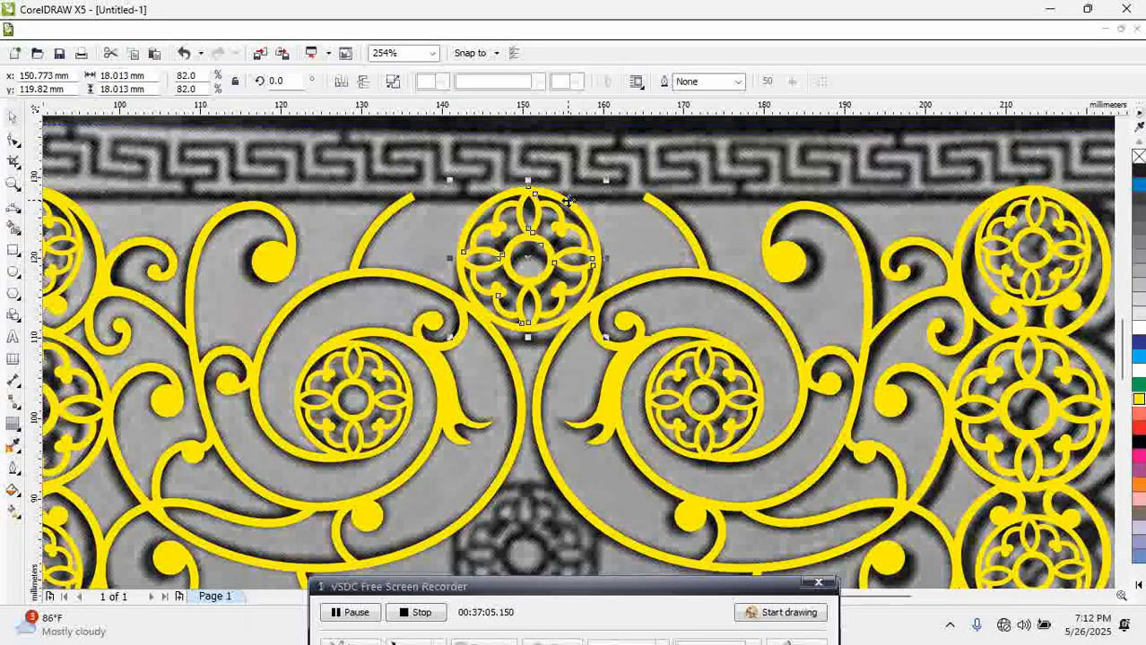
{"action": "key", "text": "Down"}
{"action": "key", "text": "Down"}
{"action": "key", "text": "Down"}
{"action": "key", "text": "Down"}
{"action": "key", "text": "Down"}
{"action": "key", "text": "Down"}
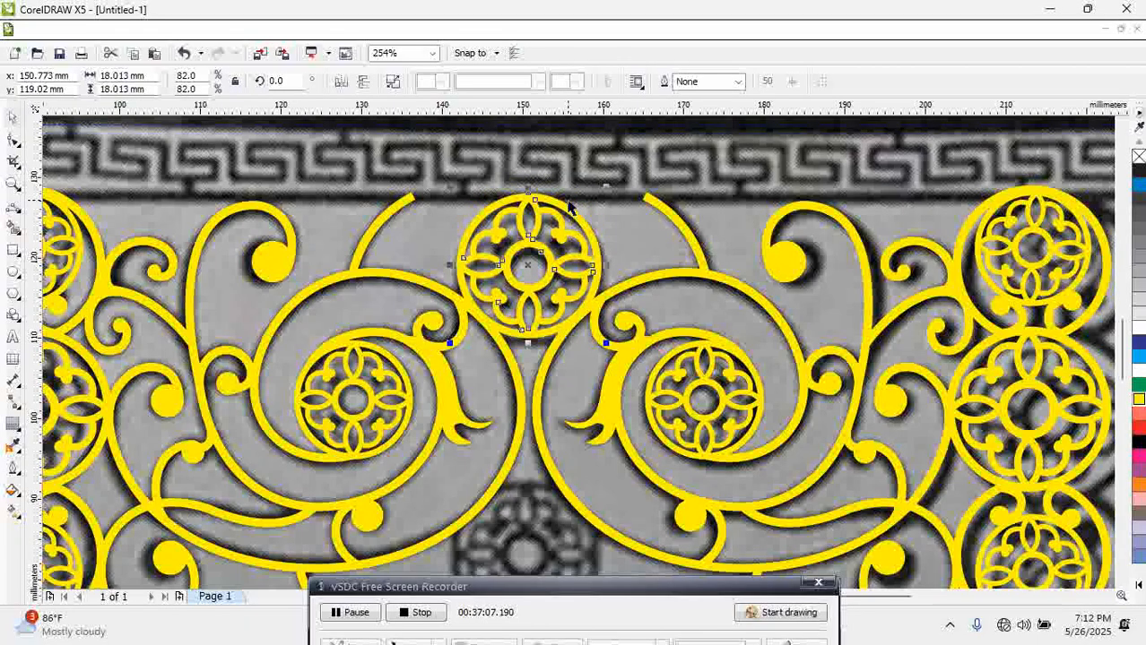
Fill the medallion with cyan, leaving it without an outline
{"action": "right_click", "coordinate": [1139, 357]}
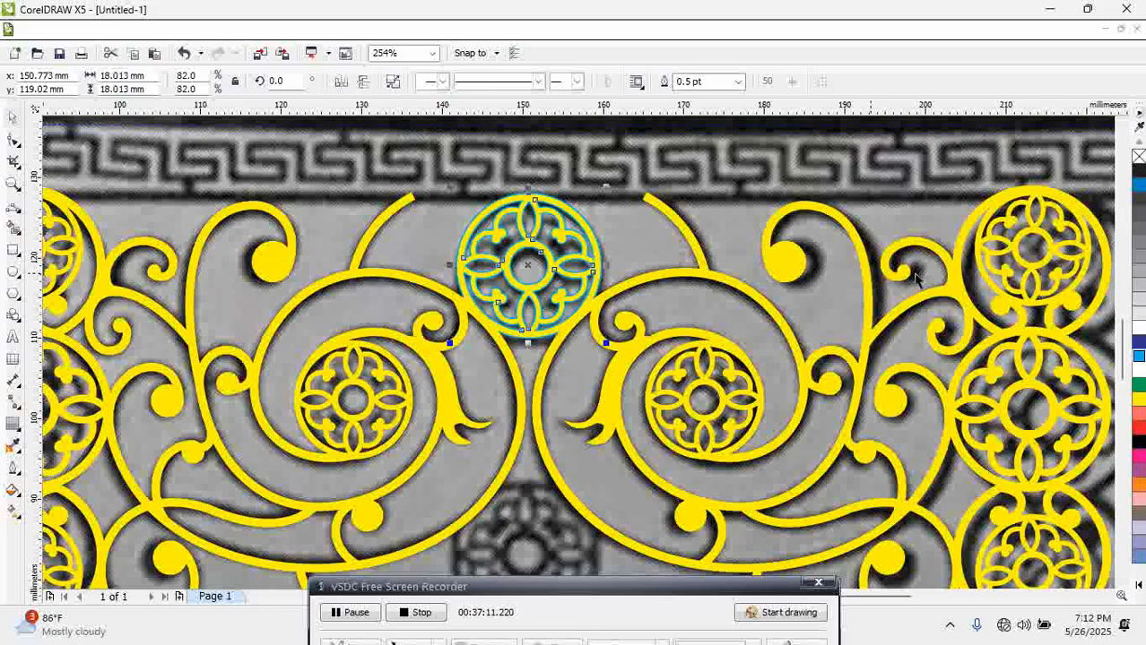
{"action": "key", "text": "ctrl+z"}
{"action": "left_click", "coordinate": [1139, 357]}
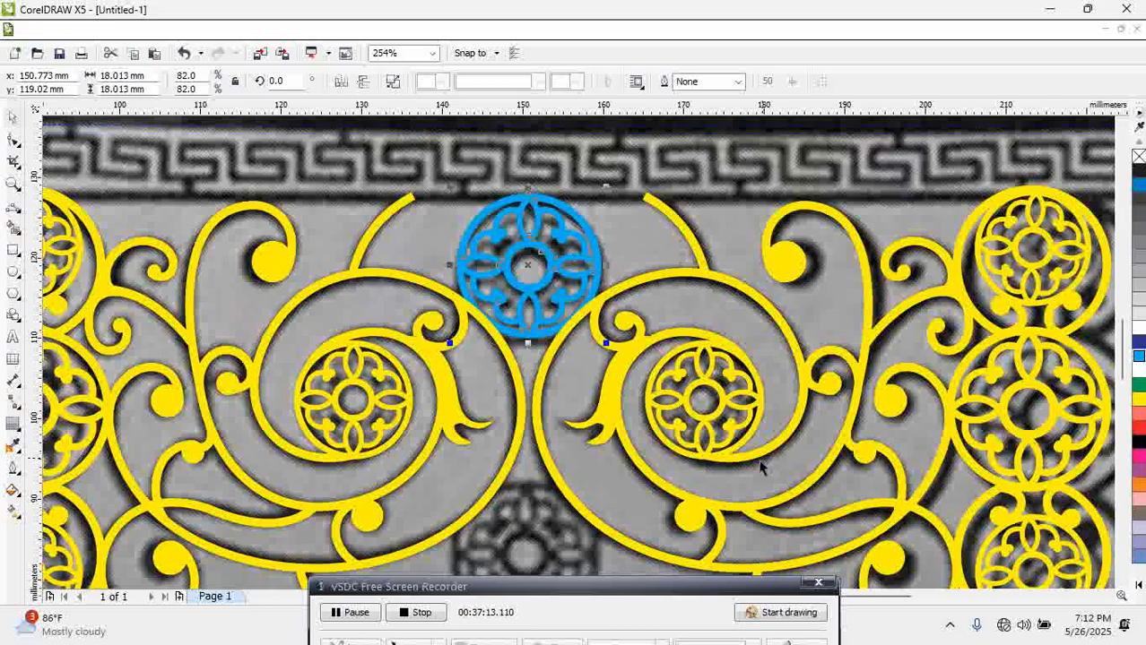
Place a copy of the cyan medallion in the lower gap between the scrolls, centred under the original, and group both
{"action": "scroll", "coordinate": [760, 466], "scroll_direction": "down", "scroll_amount": 2}
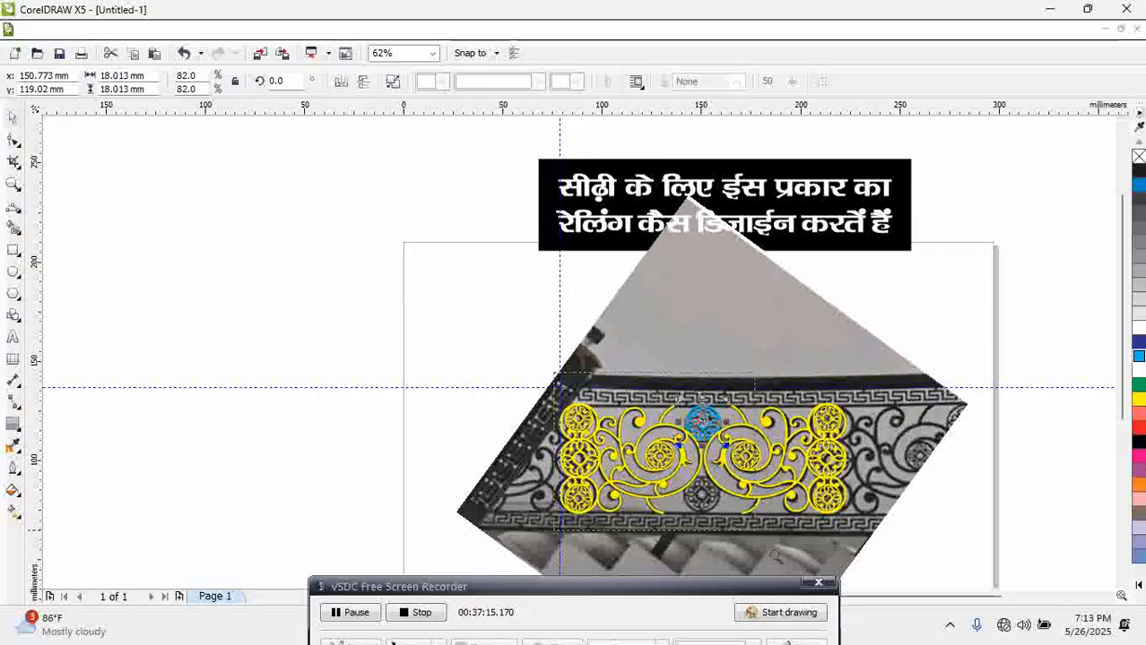
{"action": "left_click_drag", "start_coordinate": [774, 556], "coordinate": [790, 569]}
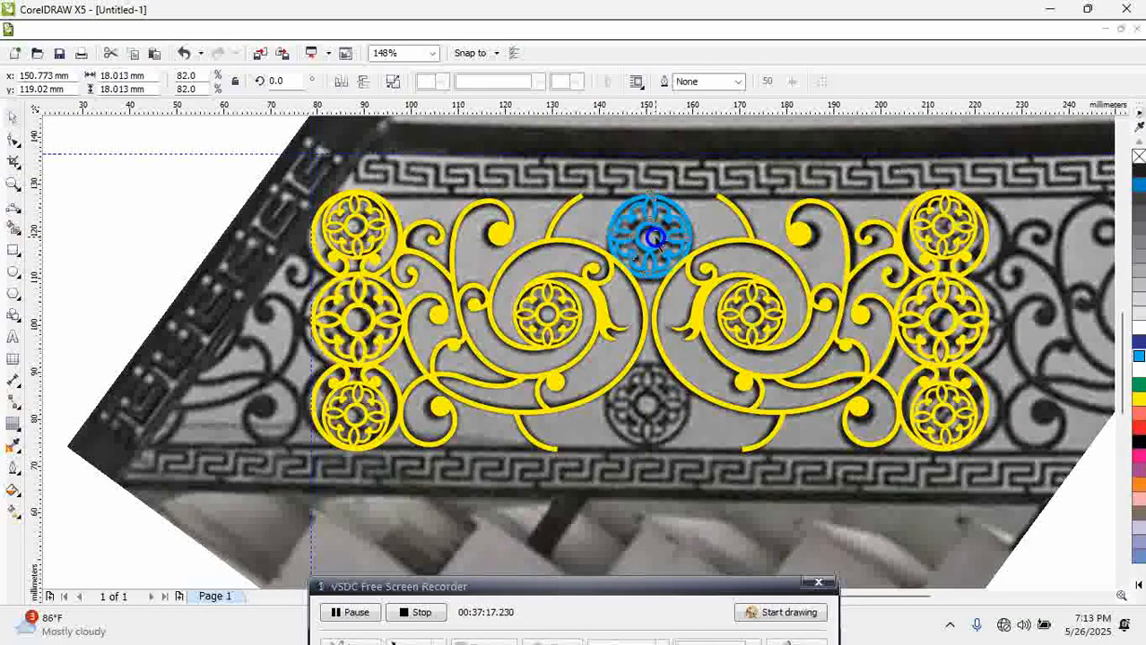
{"action": "left_click_drag", "start_coordinate": [655, 238], "coordinate": [648, 416]}
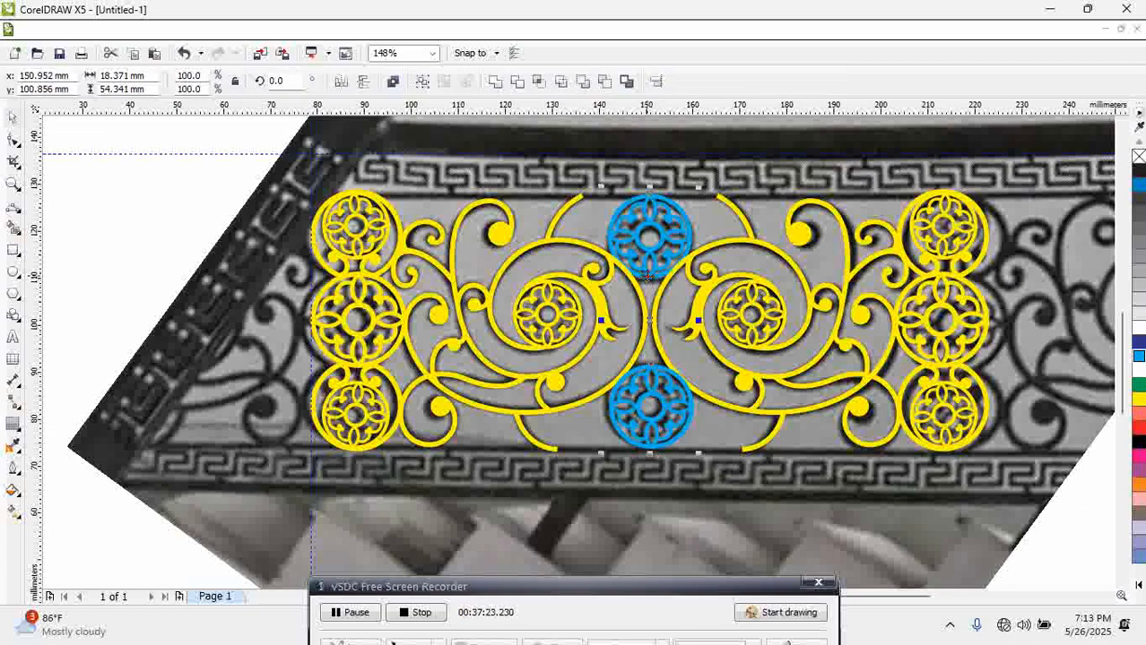
{"action": "key", "text": "c"}
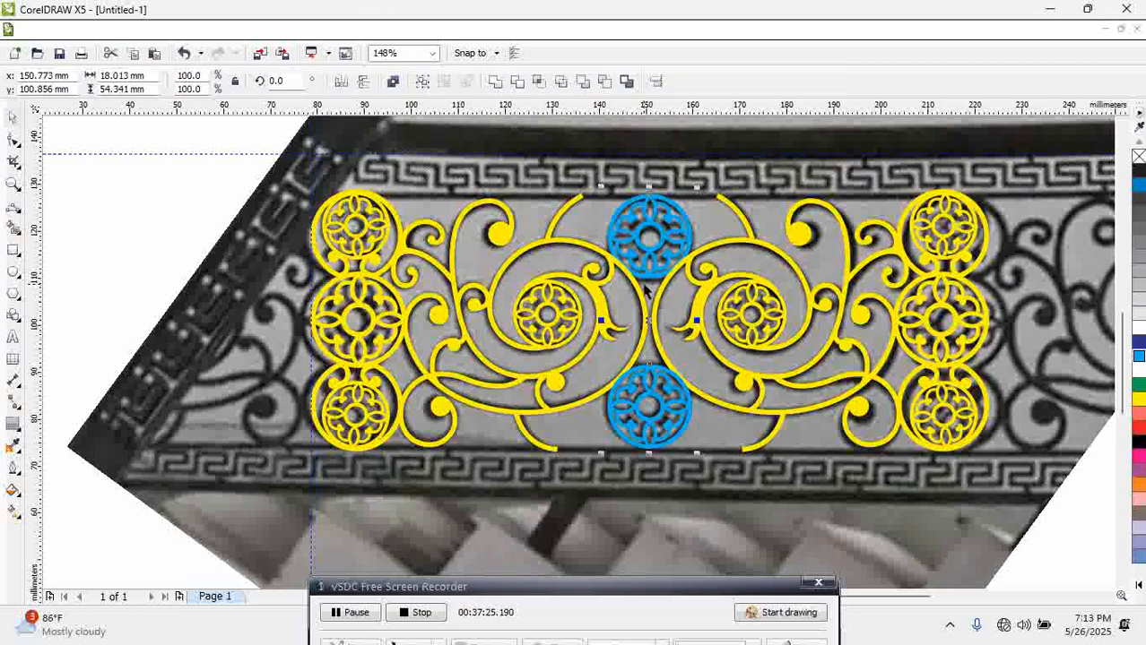
{"action": "key", "text": "ctrl+g"}
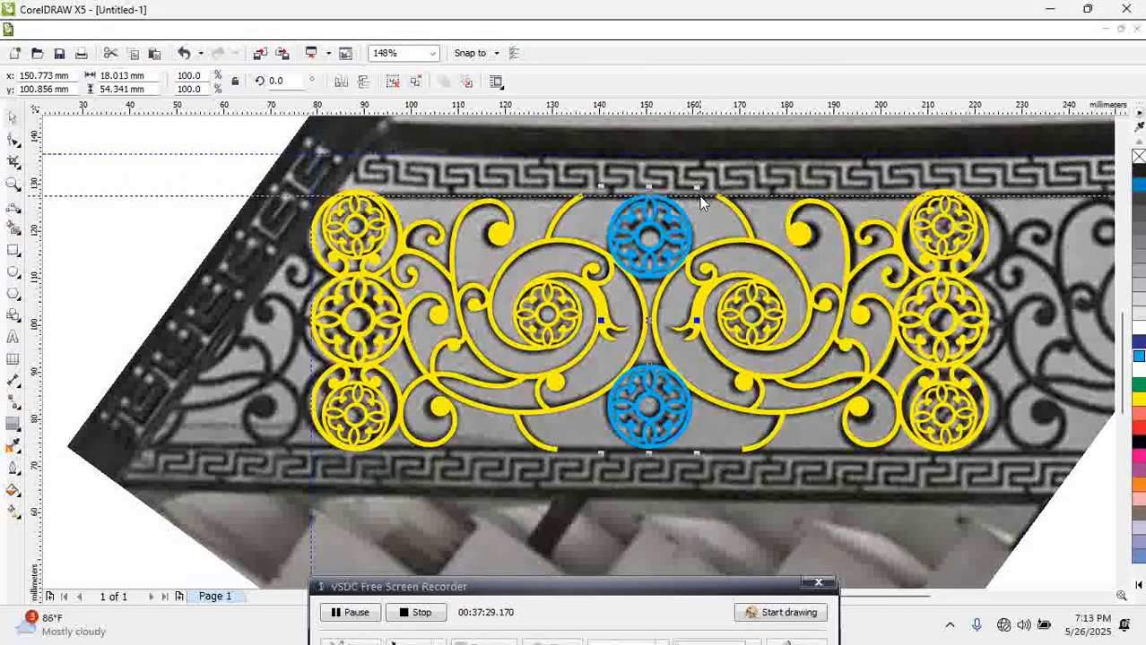
Place a horizontal guideline at about y 131 mm and enlarge the medallion pair to about 18.05 mm wide
{"action": "left_click_drag", "start_coordinate": [700, 196], "coordinate": [689, 179]}
{"action": "left_click", "coordinate": [638, 214]}
{"action": "left_click", "coordinate": [642, 202]}
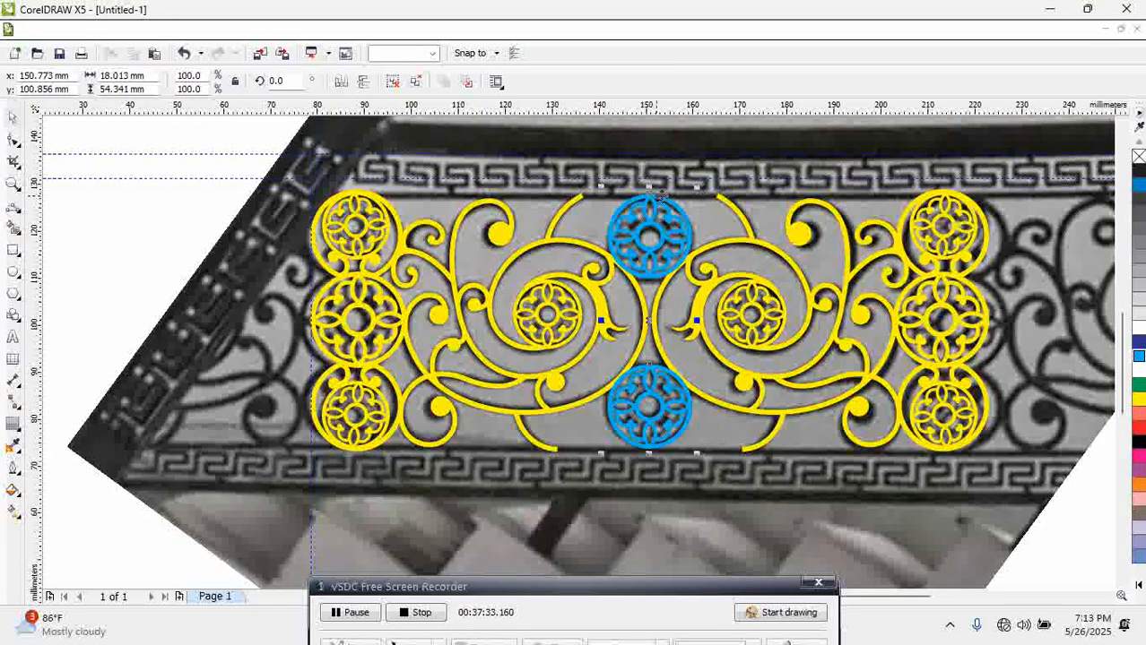
{"action": "left_click_drag", "start_coordinate": [699, 190], "coordinate": [700, 189]}
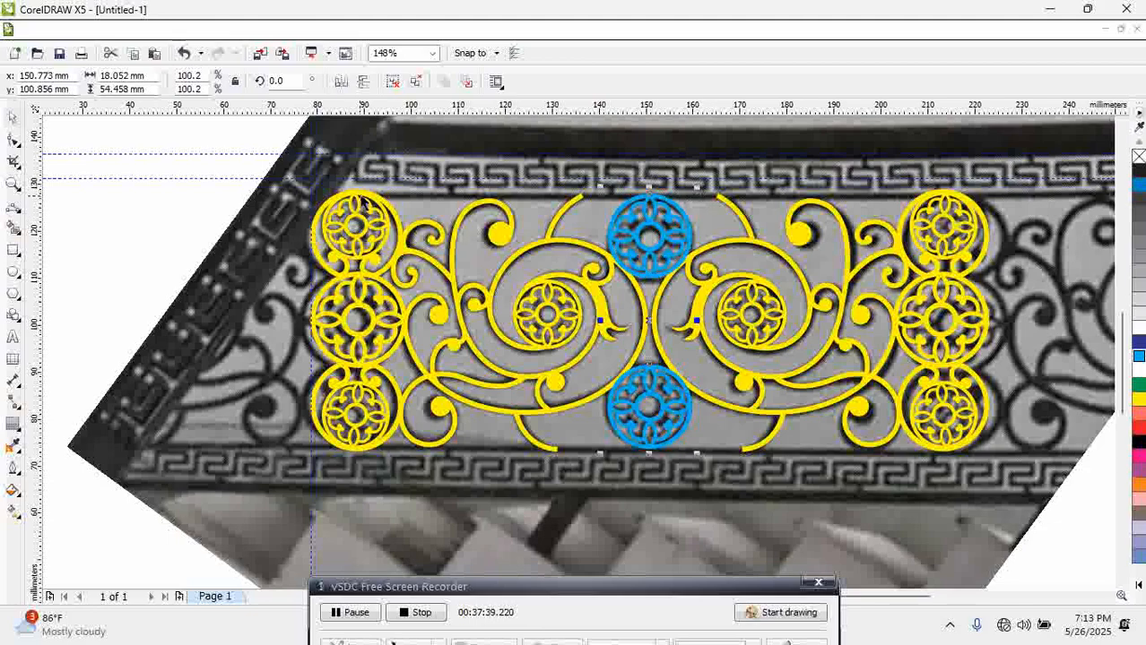
Align the top of the medallion pair with the top of the grouped scrollwork
{"action": "left_click", "coordinate": [360, 194], "text": "shift"}
{"action": "key", "text": "t"}
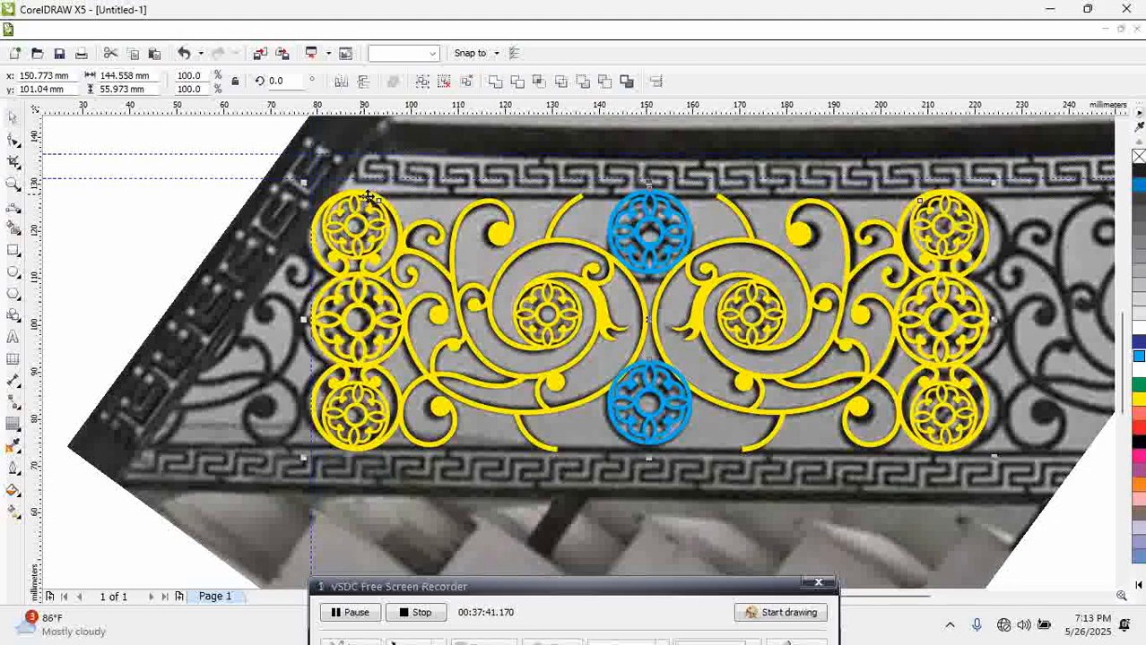
{"action": "left_click_drag", "start_coordinate": [488, 179], "coordinate": [502, 213]}
Ungroup the two medallions and enlarge the upper one to about 18.7 mm wide
{"action": "left_click", "coordinate": [655, 440]}
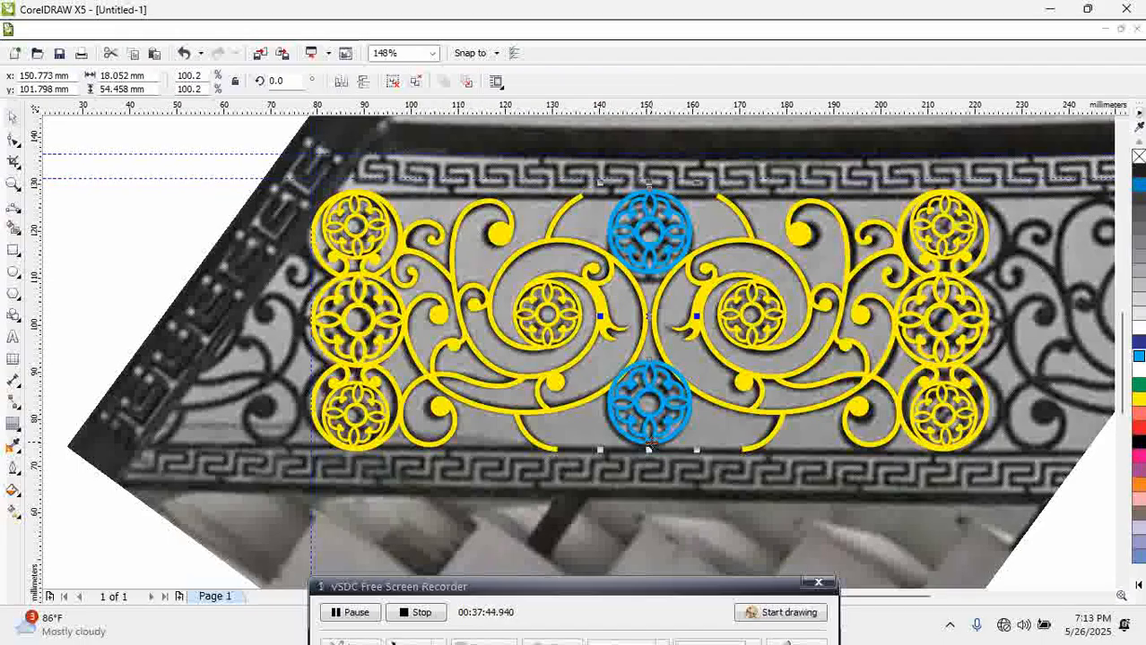
{"action": "key", "text": "Escape"}
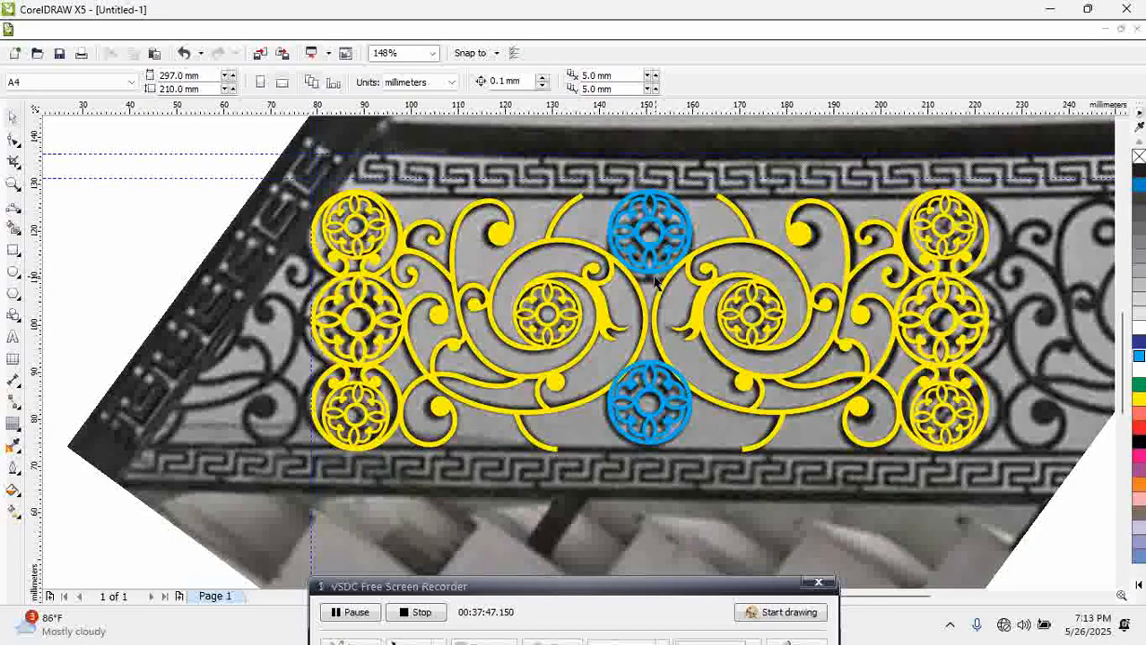
{"action": "left_click", "coordinate": [651, 277]}
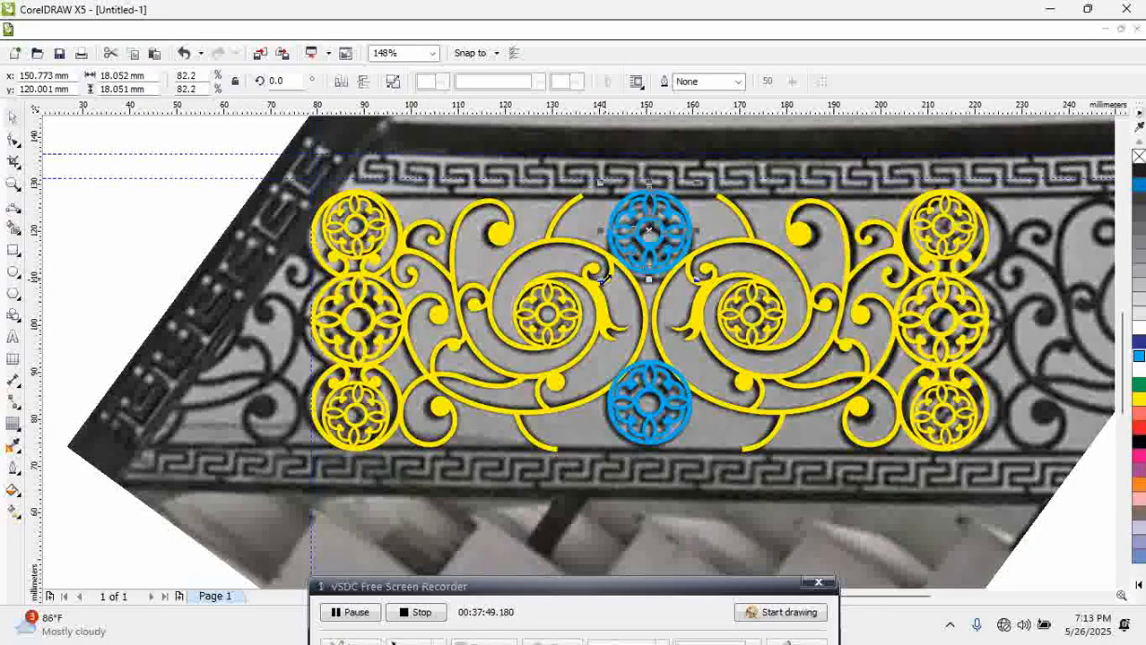
{"action": "left_click_drag", "start_coordinate": [603, 281], "coordinate": [600, 284]}
Replace the lower medallion with a copy of the enlarged upper one
{"action": "left_click", "coordinate": [664, 379]}
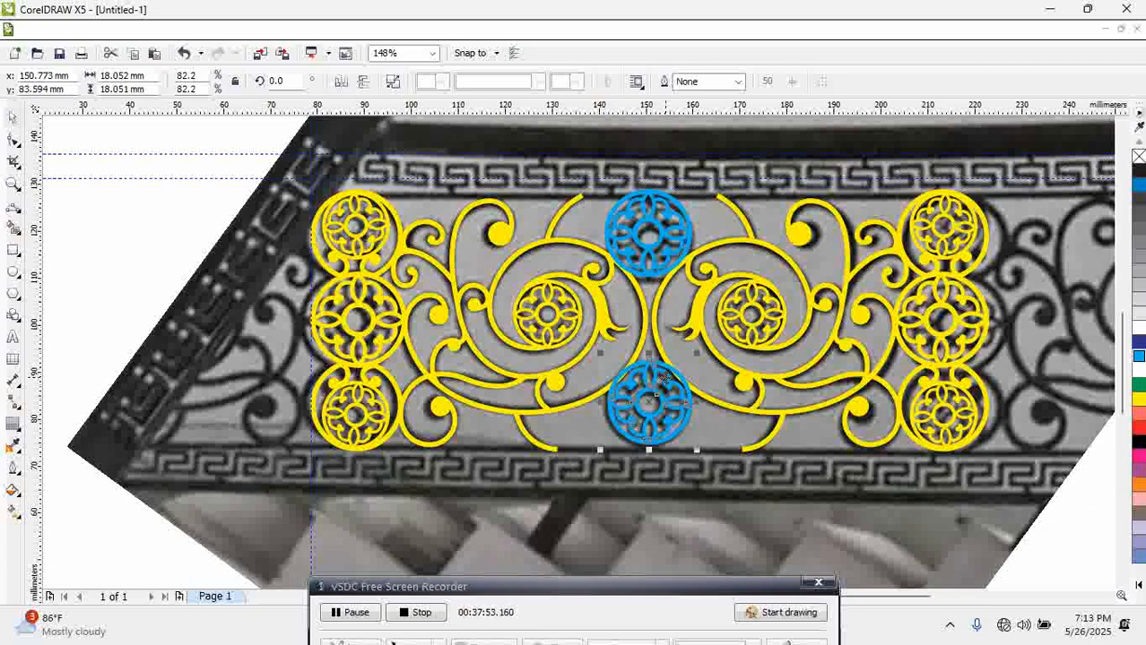
{"action": "key", "text": "Delete"}
{"action": "left_click_drag", "start_coordinate": [665, 287], "coordinate": [676, 466]}
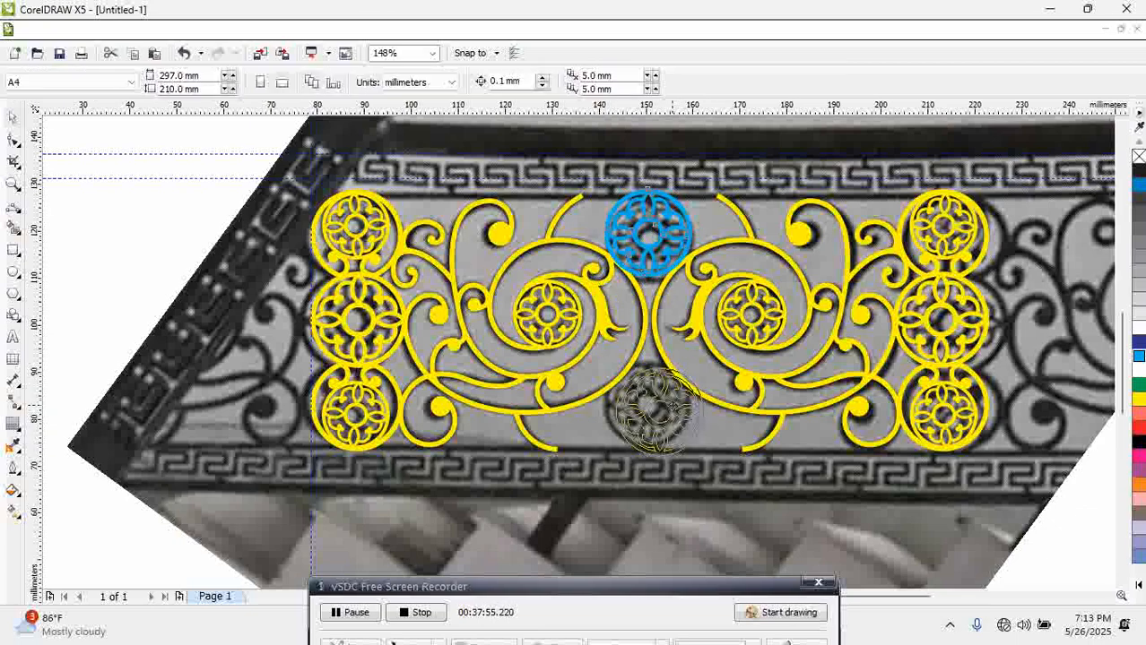
{"action": "left_click_drag", "start_coordinate": [673, 408], "coordinate": [673, 409]}
Align the bottom of the lower medallion with the bottom of the scrollwork
{"action": "left_click", "coordinate": [370, 446], "text": "shift"}
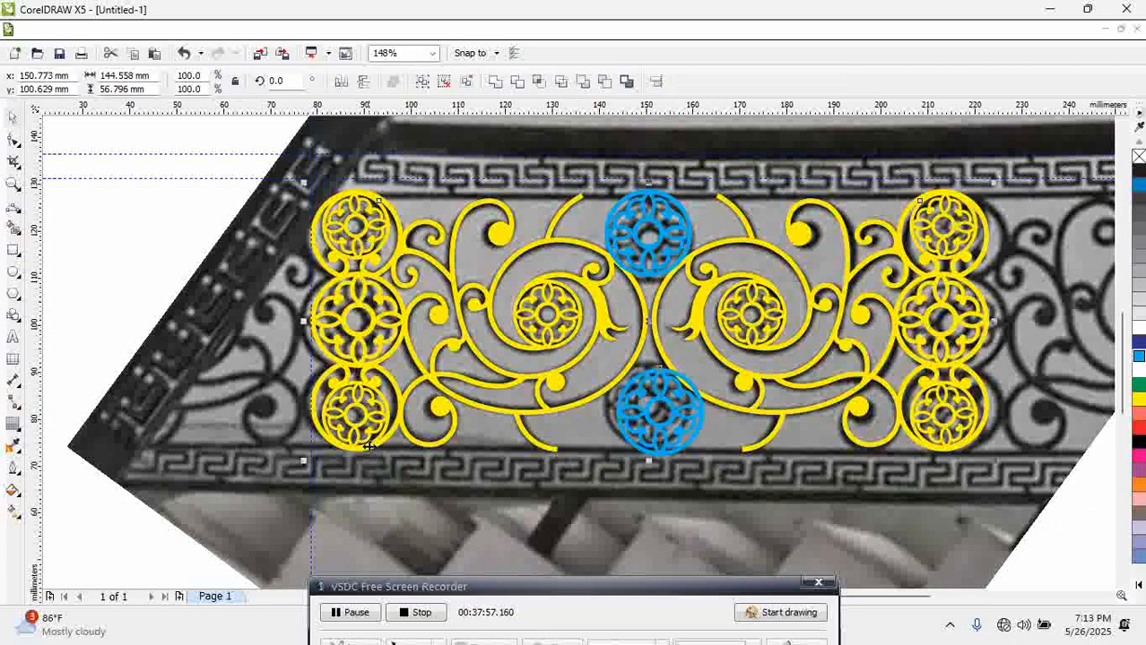
{"action": "key", "text": "b"}
{"action": "left_click", "coordinate": [566, 505]}
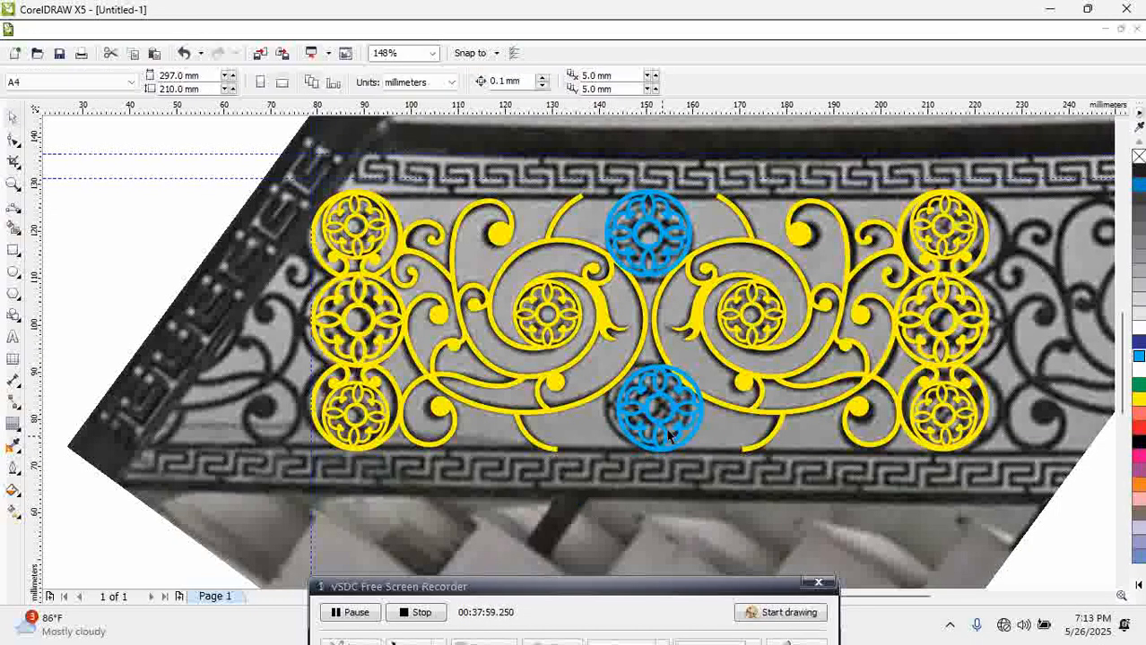
Centre the two cyan medallions on a common vertical axis and group them
{"action": "left_click", "coordinate": [646, 392]}
{"action": "left_click", "coordinate": [650, 267], "text": "shift"}
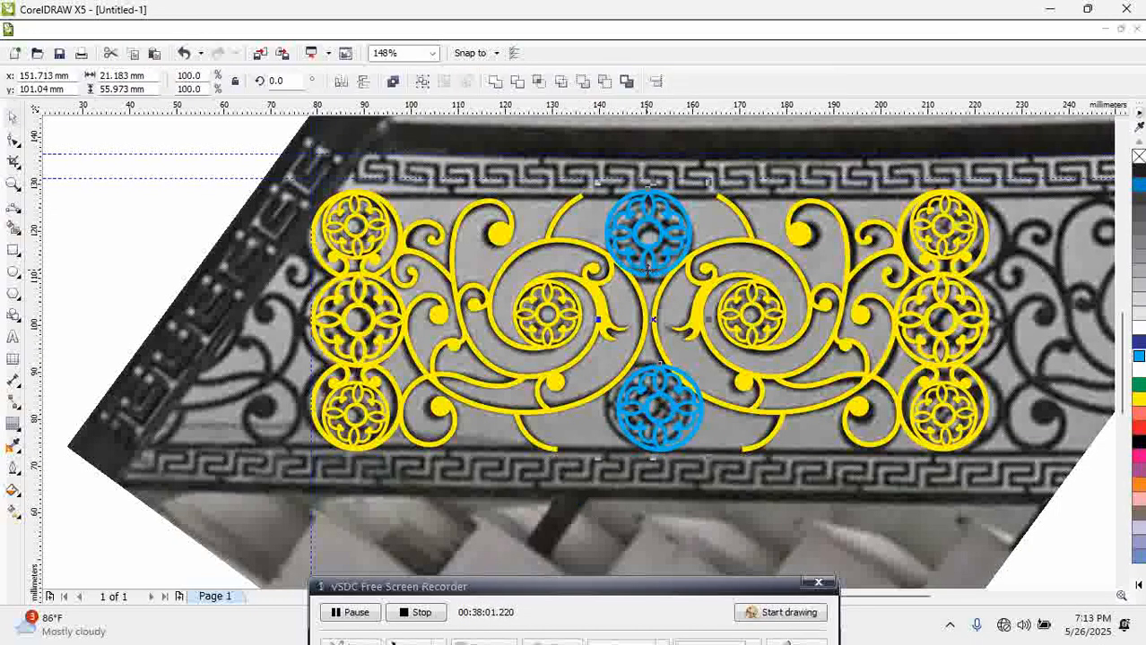
{"action": "key", "text": "c"}
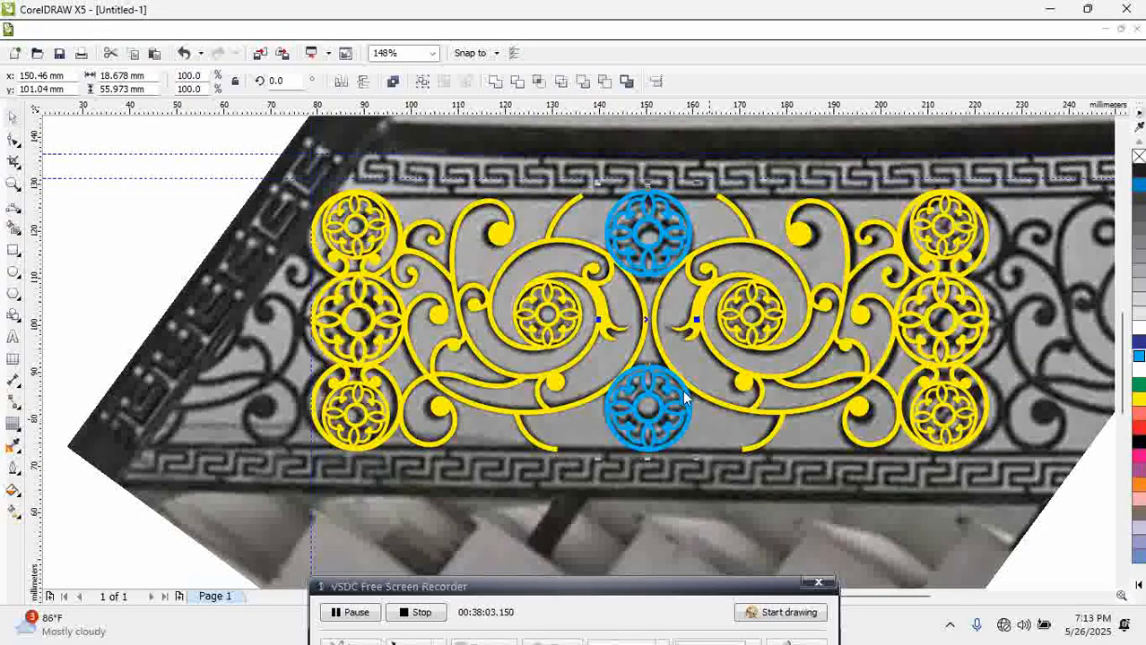
{"action": "key", "text": "ctrl+g"}
Centre the grouped medallion pair horizontally on the scrollwork
{"action": "left_click", "coordinate": [656, 336], "text": "shift"}
{"action": "key", "text": "c"}
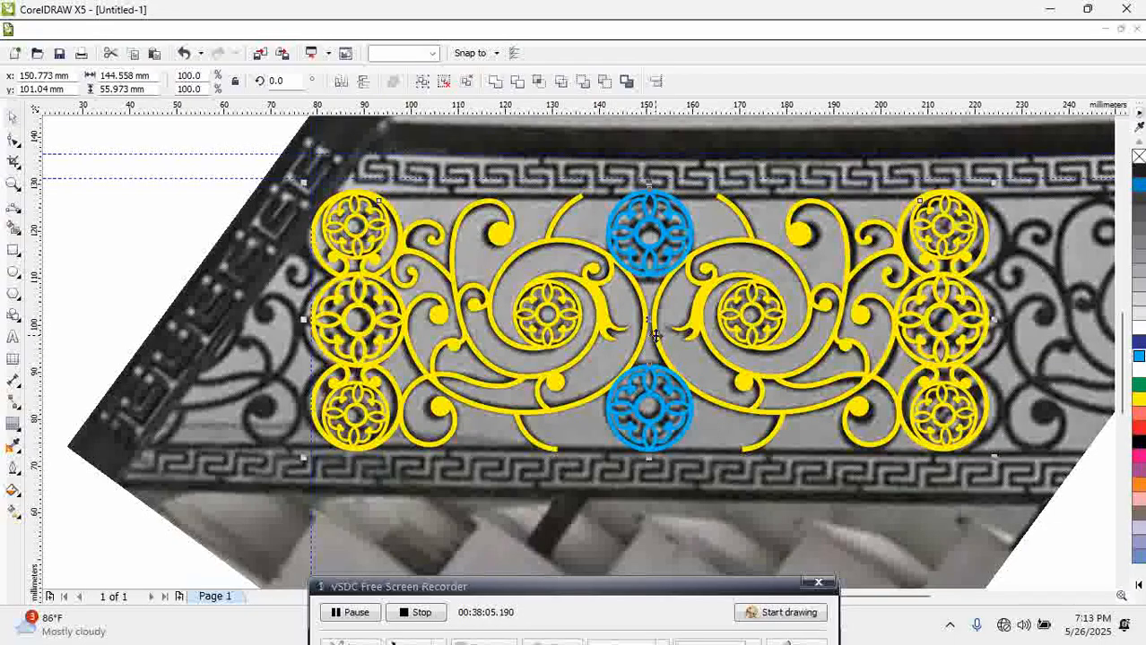
{"action": "key", "text": "Escape"}
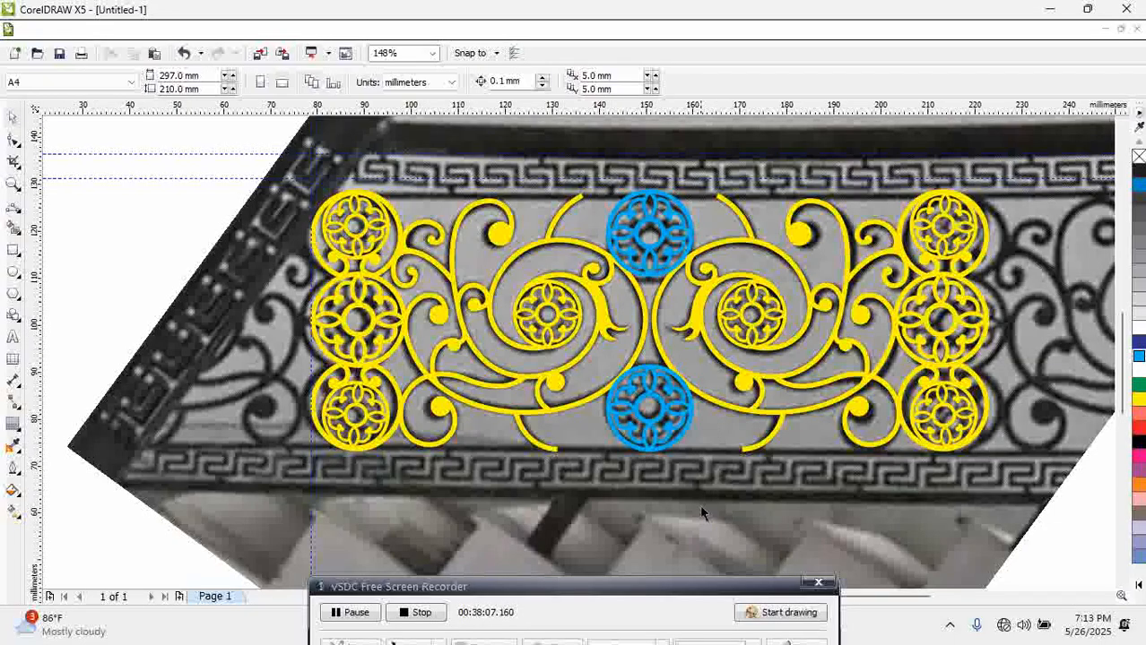
Weld the two medallions and both scrollwork halves into a single shape
{"action": "scroll", "coordinate": [690, 476], "scroll_direction": "down", "scroll_amount": 2}
{"action": "left_click_drag", "start_coordinate": [435, 297], "coordinate": [875, 491]}
{"action": "left_click", "coordinate": [495, 82]}
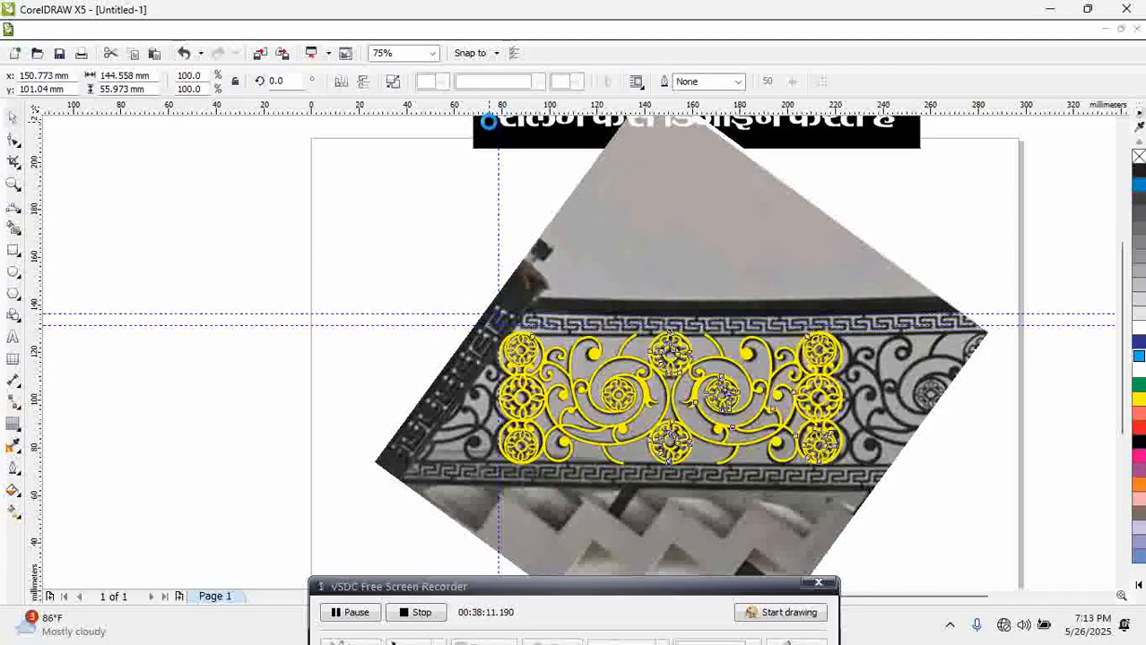
Undo the weld so the two medallions and the yellow scrollwork are separate objects again
{"action": "left_click", "coordinate": [444, 281]}
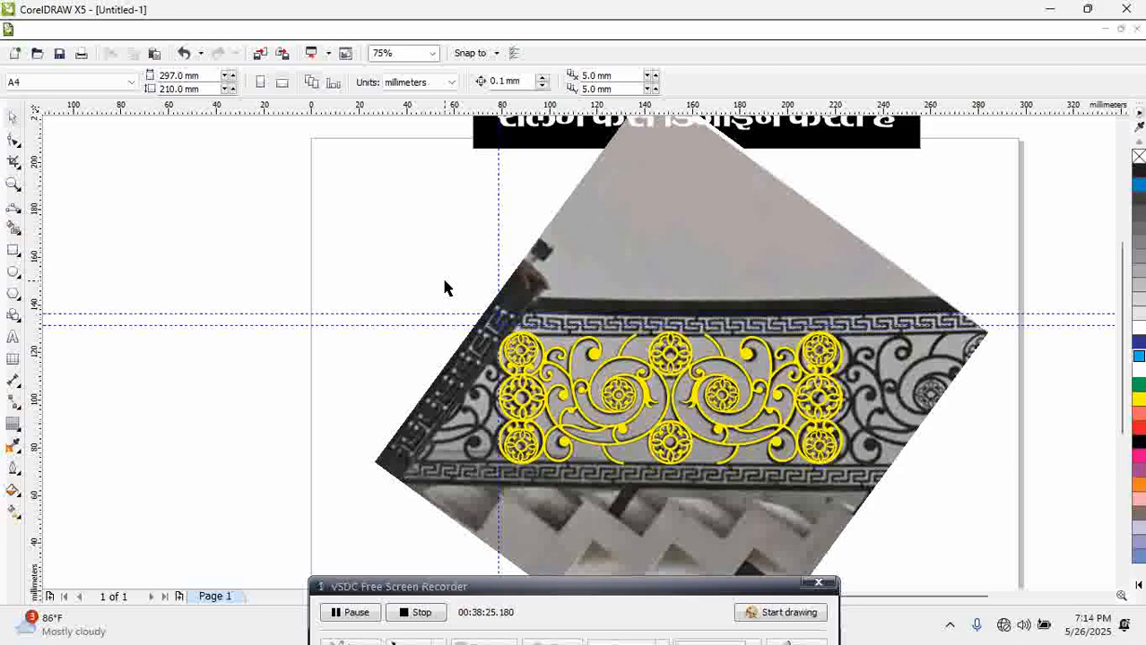
{"action": "key", "text": "ctrl+z"}
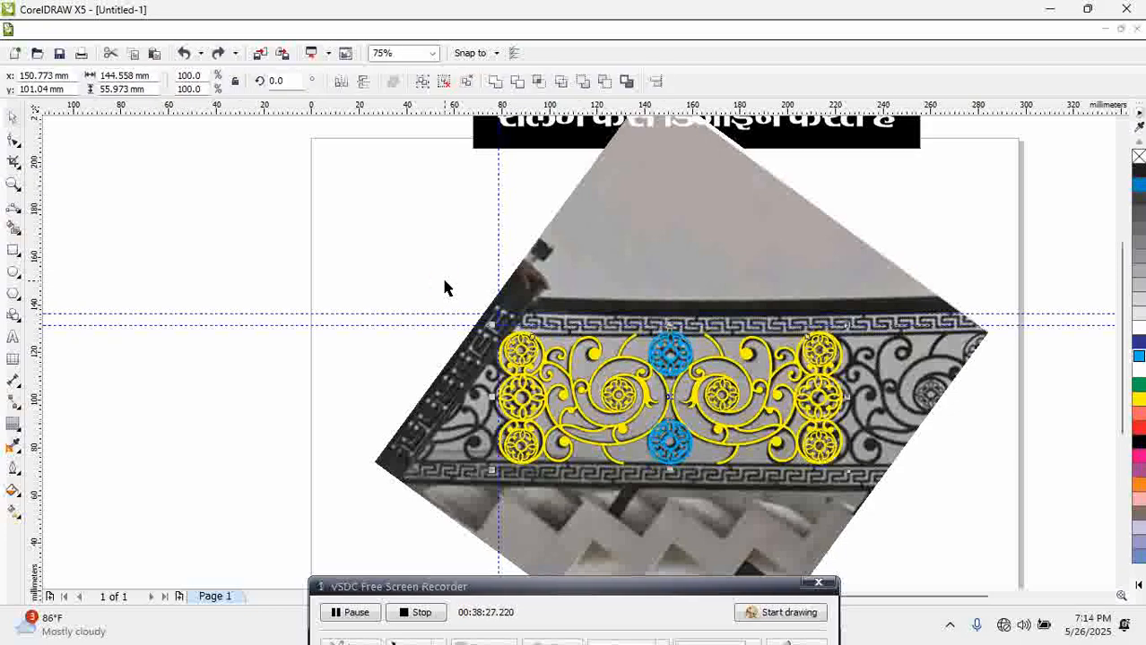
{"action": "left_click", "coordinate": [445, 282]}
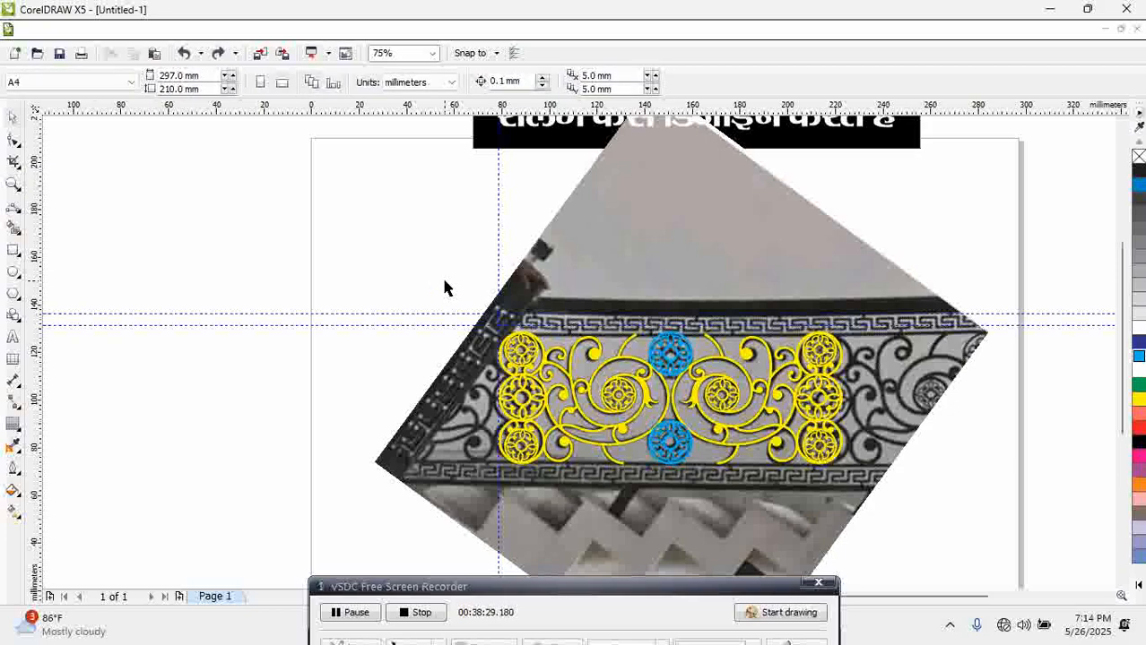
{"action": "left_click_drag", "start_coordinate": [337, 245], "coordinate": [898, 507]}
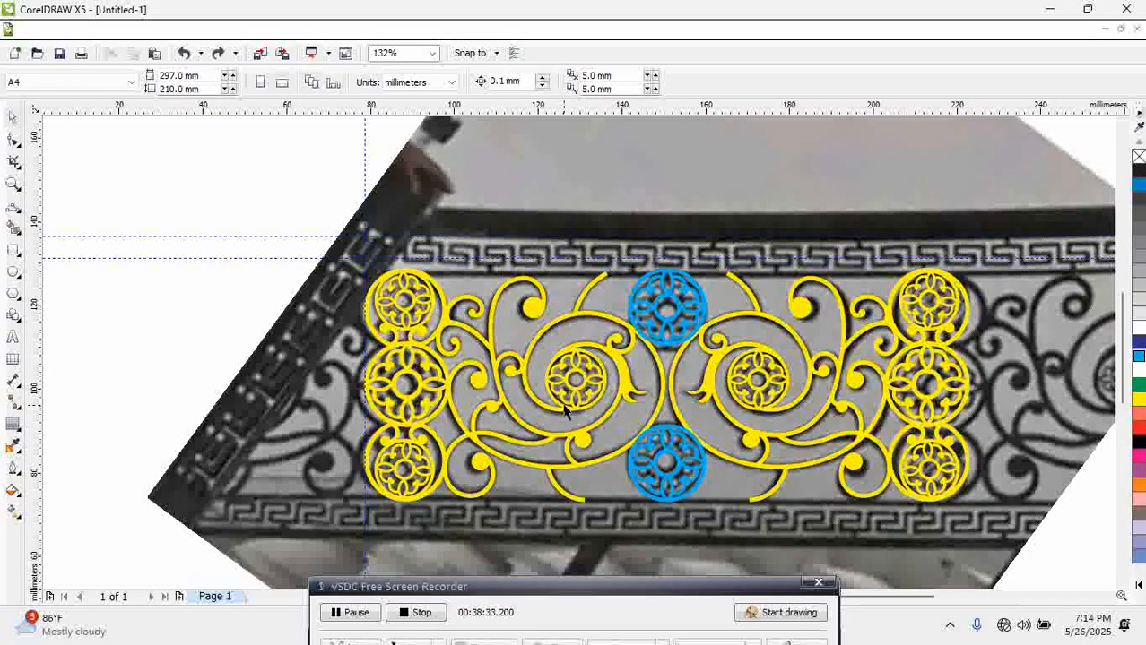
{"action": "left_click", "coordinate": [558, 413]}
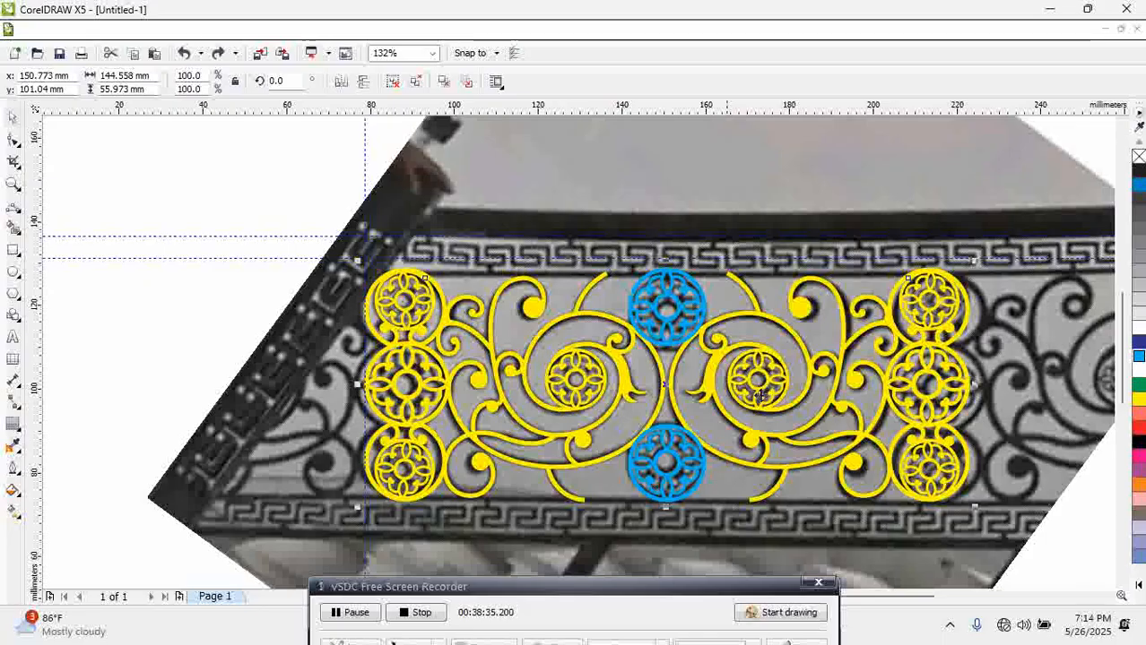
{"action": "scroll", "coordinate": [1058, 381], "scroll_direction": "down", "scroll_amount": 4}
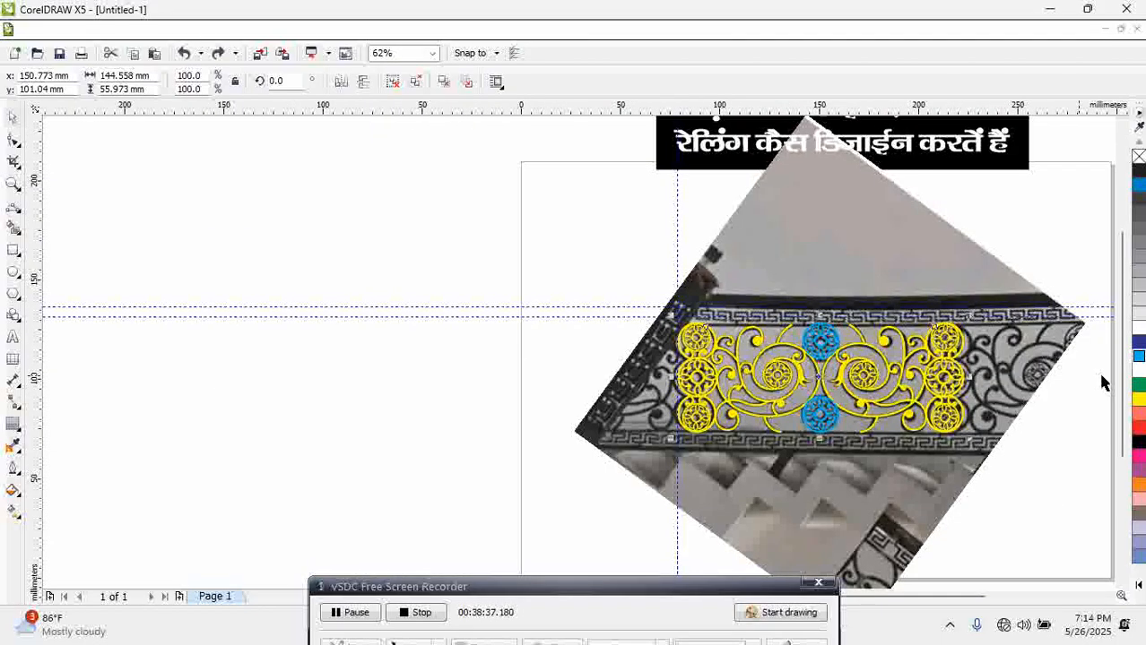
{"action": "scroll", "coordinate": [1067, 399], "scroll_direction": "down", "scroll_amount": 2}
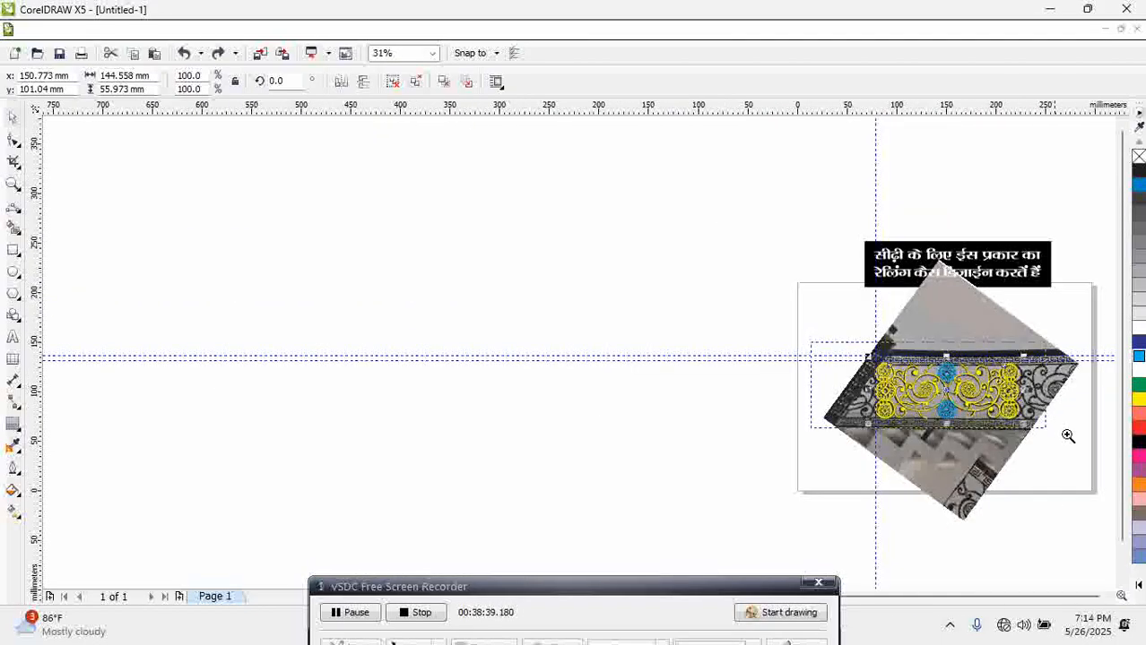
{"action": "scroll", "coordinate": [1080, 448], "scroll_direction": "up", "scroll_amount": 4}
{"action": "left_click", "coordinate": [781, 440]}
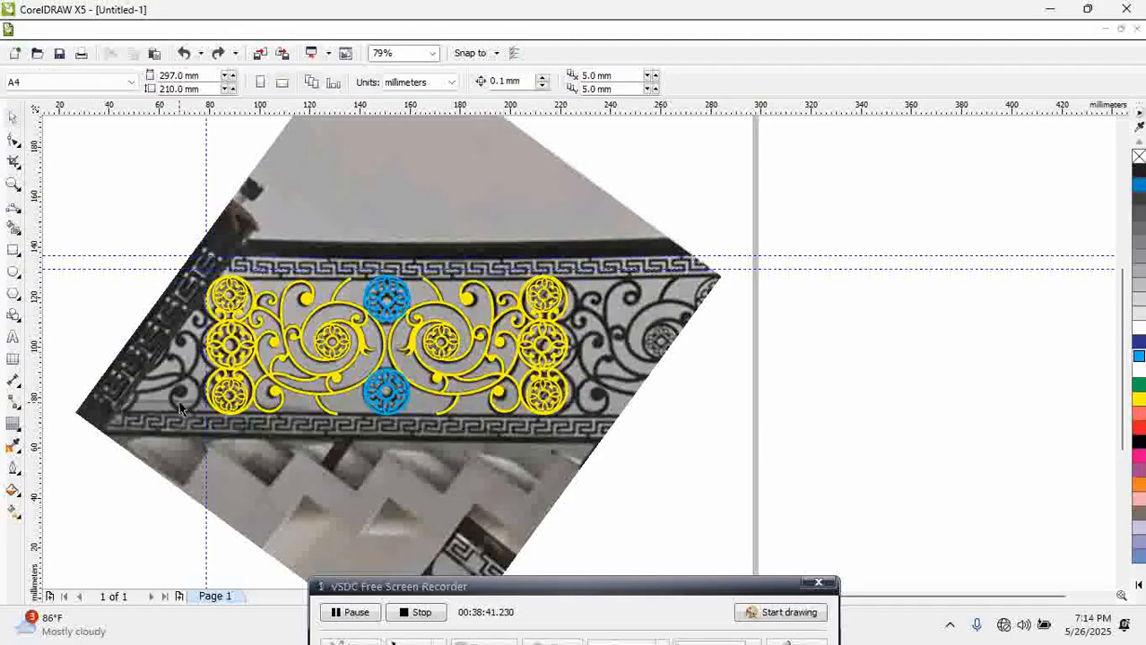
Place a duplicate of the yellow scrollwork beside the original and recolour its fill and outline red
{"action": "left_click", "coordinate": [391, 353]}
{"action": "left_click_drag", "start_coordinate": [391, 353], "coordinate": [806, 358]}
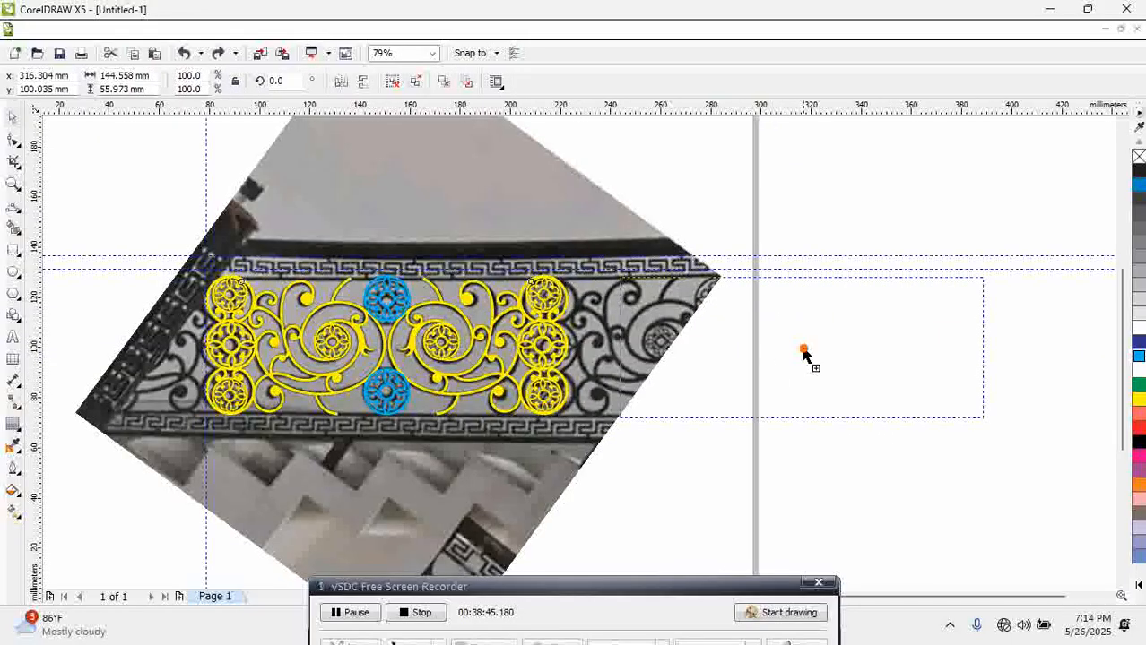
{"action": "right_click", "coordinate": [805, 358]}
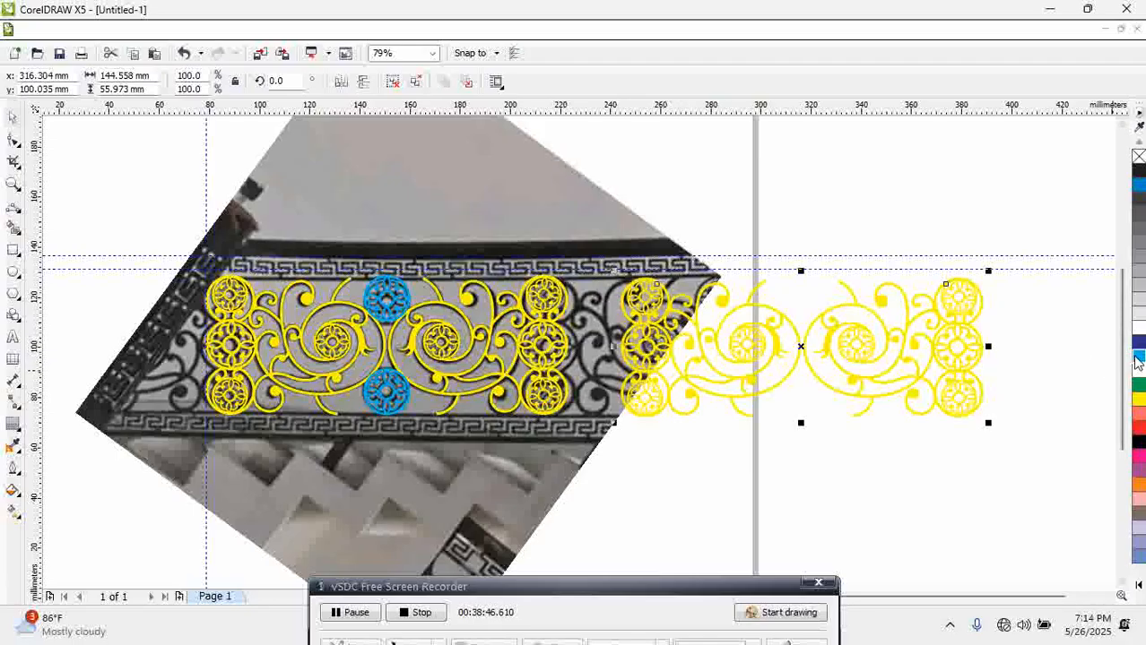
{"action": "right_click", "coordinate": [1139, 357]}
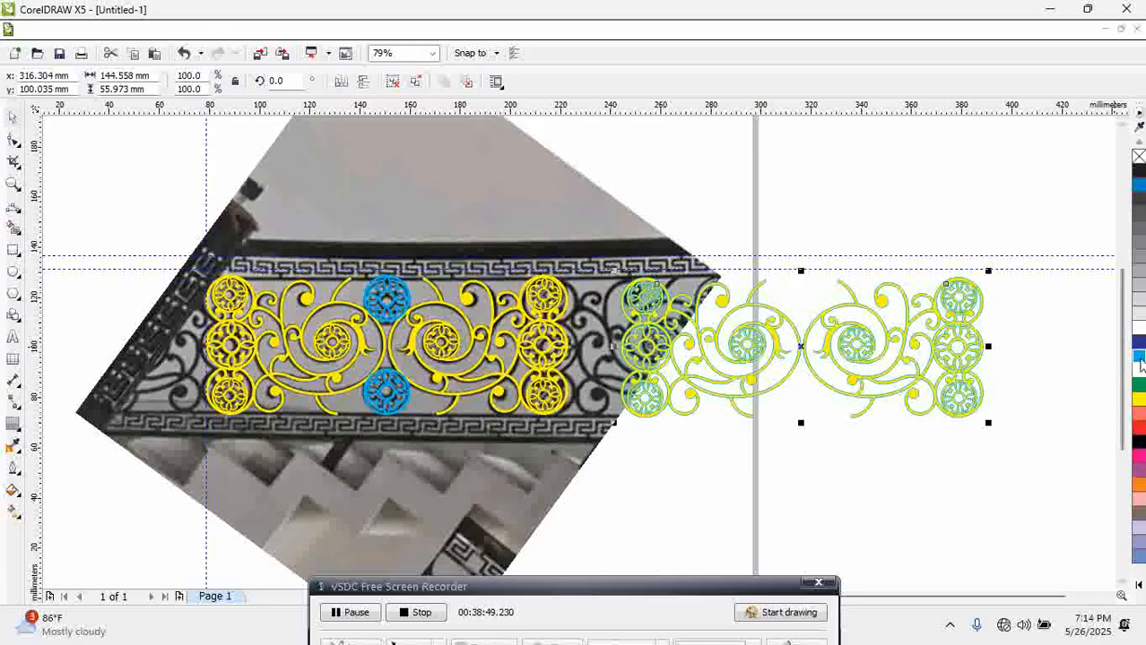
{"action": "left_click", "coordinate": [1138, 356]}
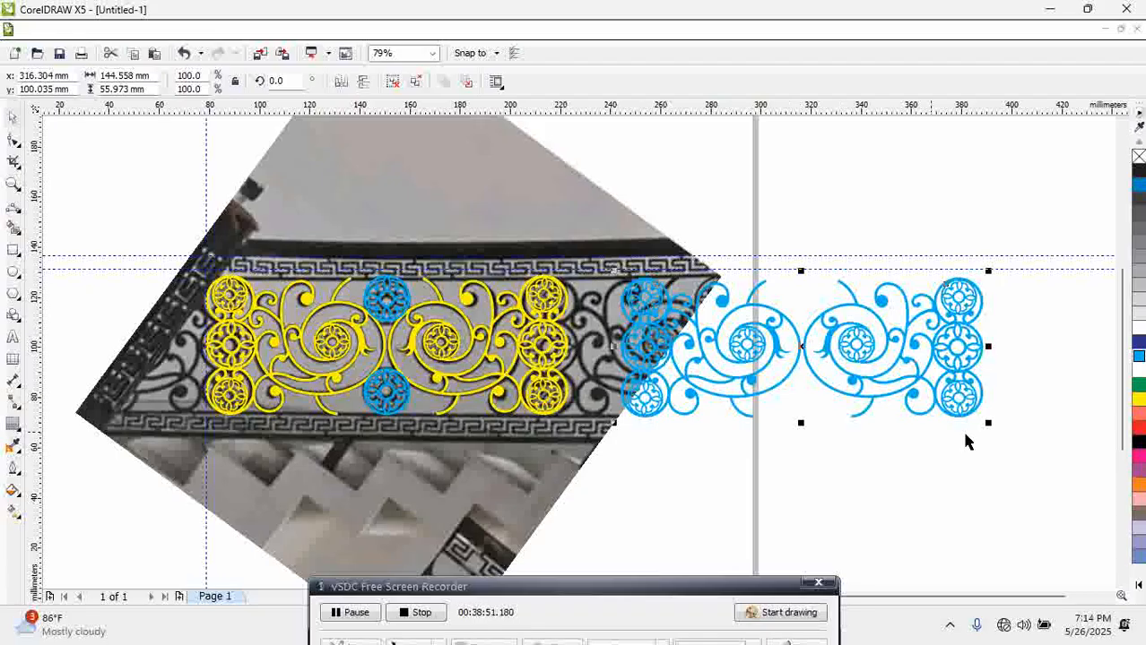
{"action": "left_click", "coordinate": [1139, 427]}
{"action": "right_click", "coordinate": [1138, 428]}
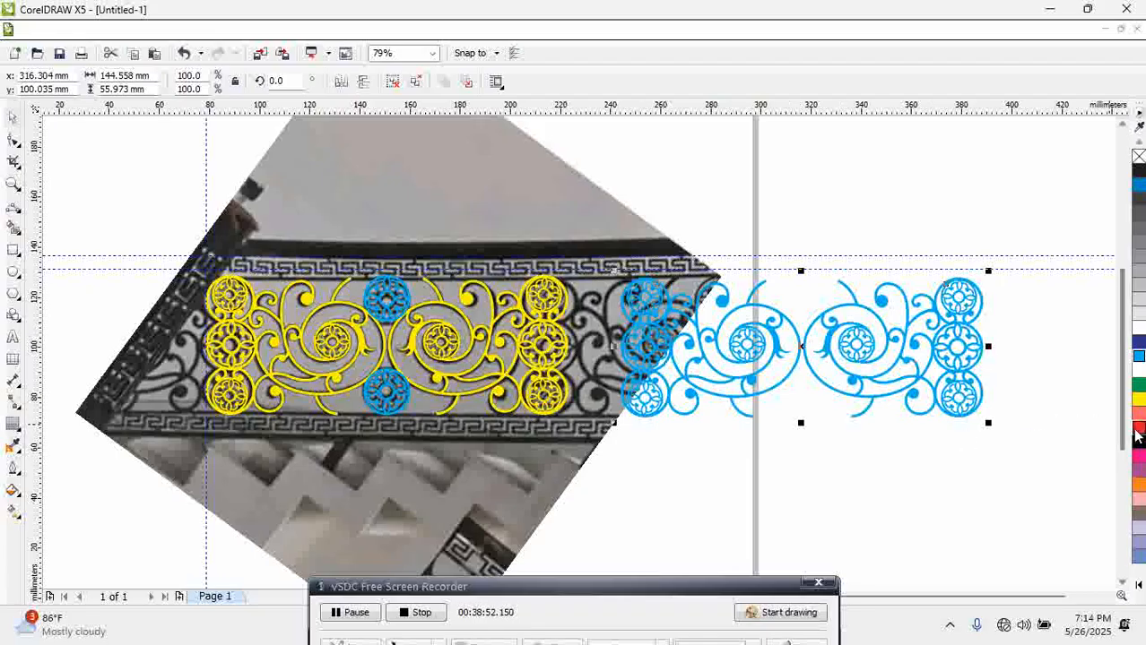
{"action": "left_click", "coordinate": [749, 512]}
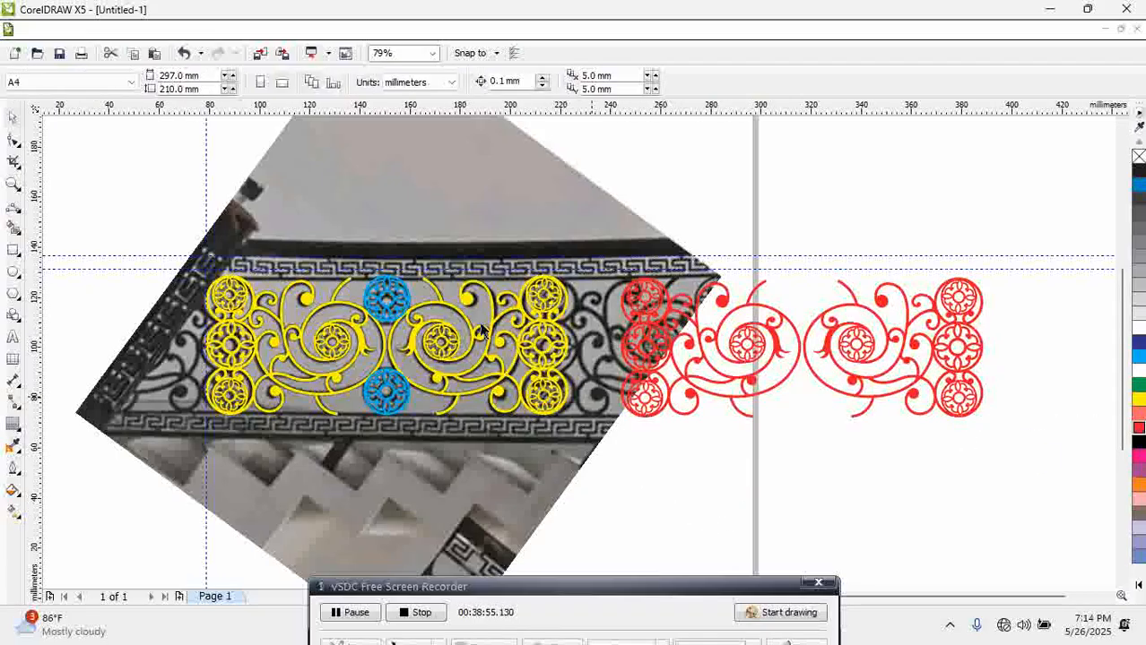
Replace the red duplicate with a red copy of the scrollwork that includes both centre medallions
{"action": "left_click", "coordinate": [362, 311]}
{"action": "left_click", "coordinate": [381, 309]}
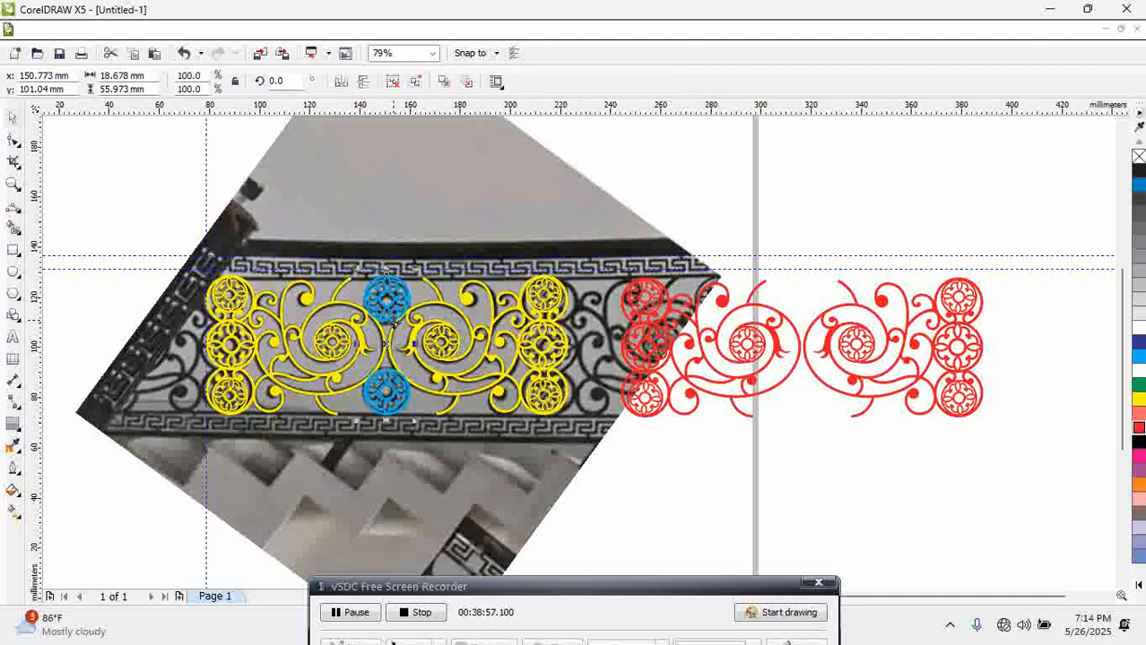
{"action": "left_click", "coordinate": [420, 335], "text": "shift"}
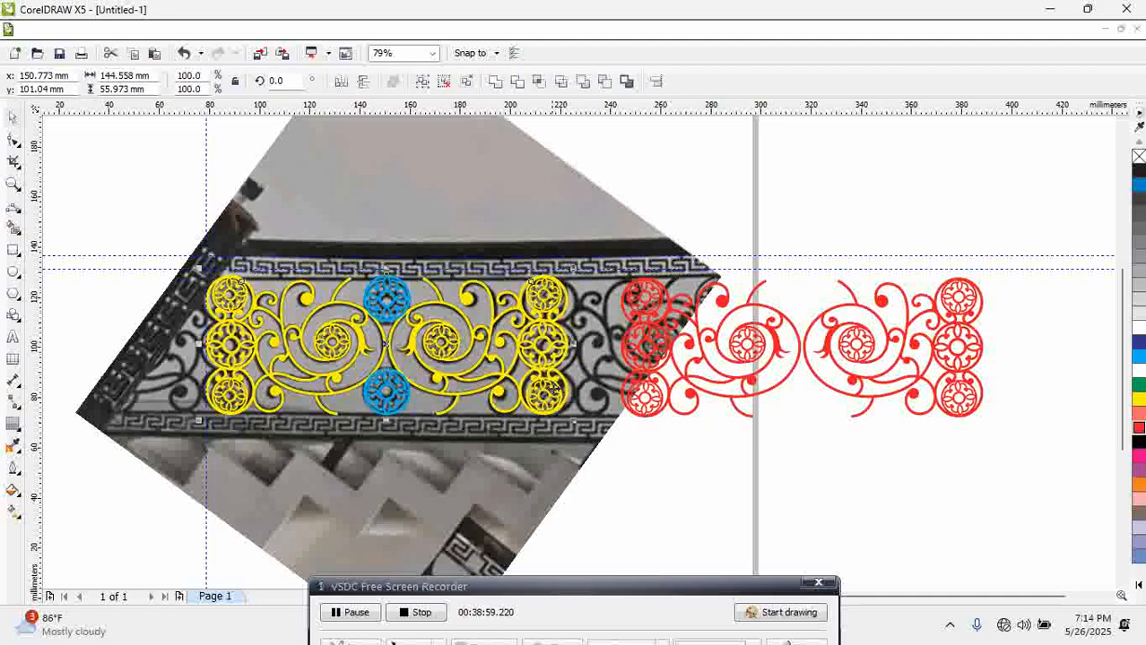
{"action": "left_click", "coordinate": [642, 349]}
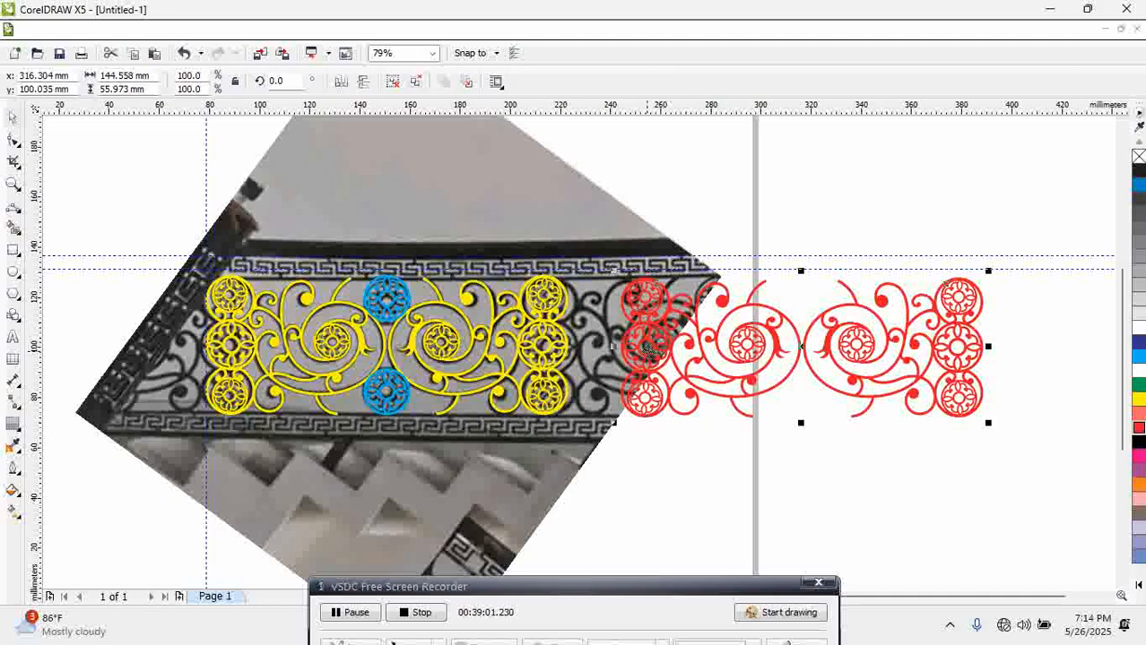
{"action": "key", "text": "Delete"}
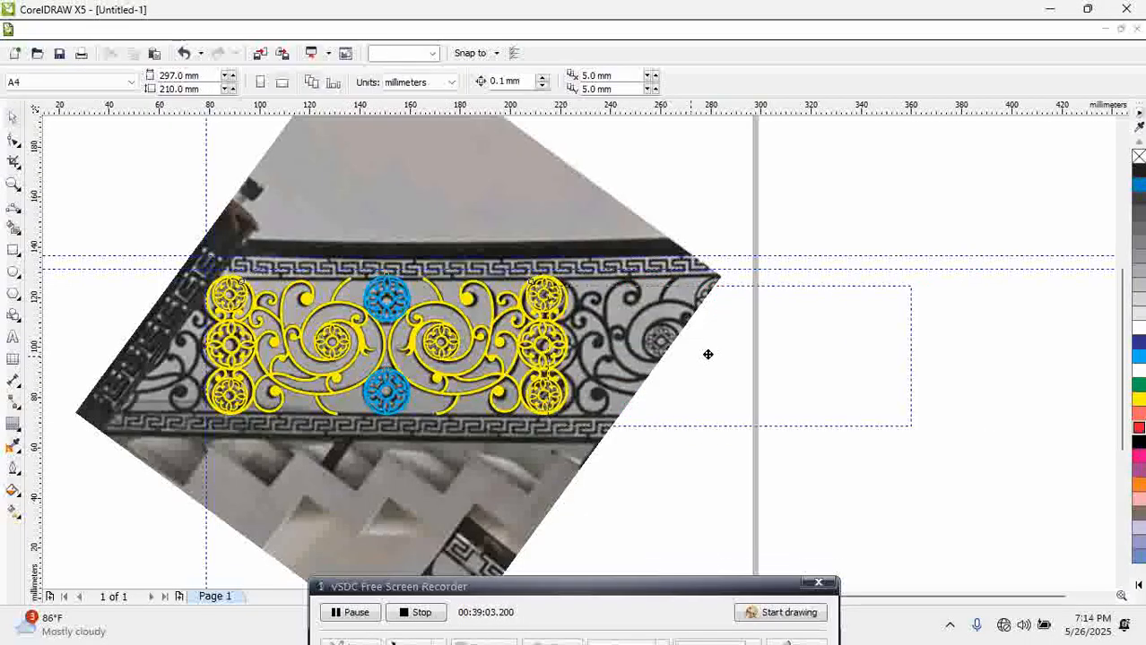
{"action": "key", "text": "ctrl+z"}
{"action": "left_click", "coordinate": [1138, 427]}
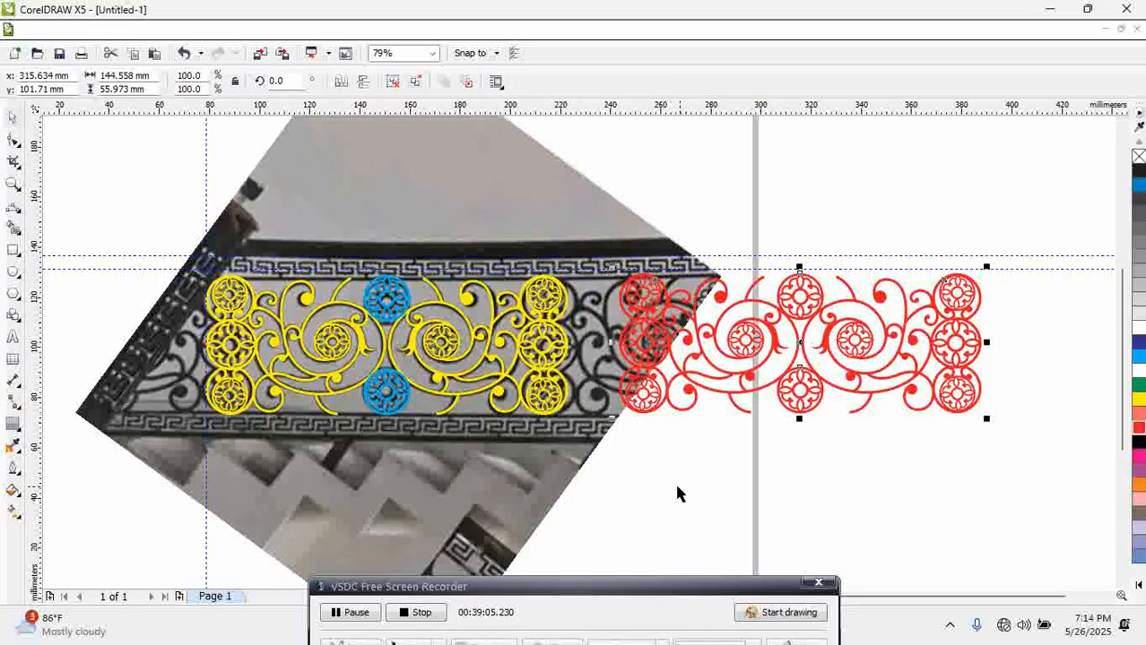
Overlap the red copy's first medallion column with the yellow scrollwork's end column and align the two vertically by their centres
{"action": "key", "text": "z"}
{"action": "left_click_drag", "start_coordinate": [436, 215], "coordinate": [860, 480]}
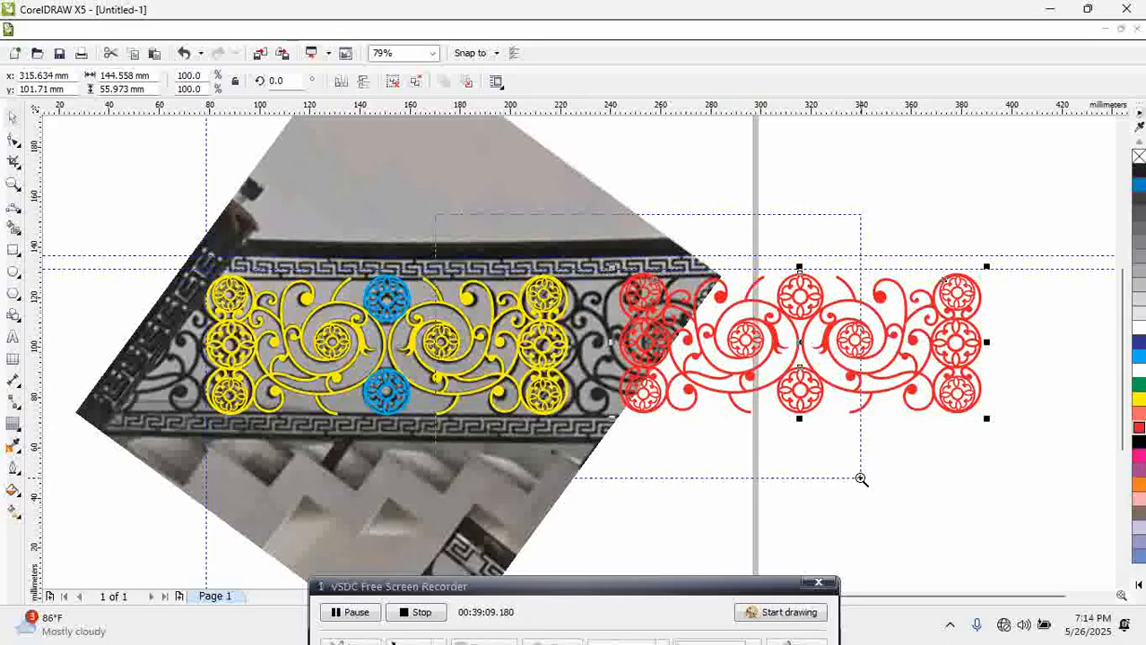
{"action": "left_click_drag", "start_coordinate": [861, 479], "coordinate": [861, 479]}
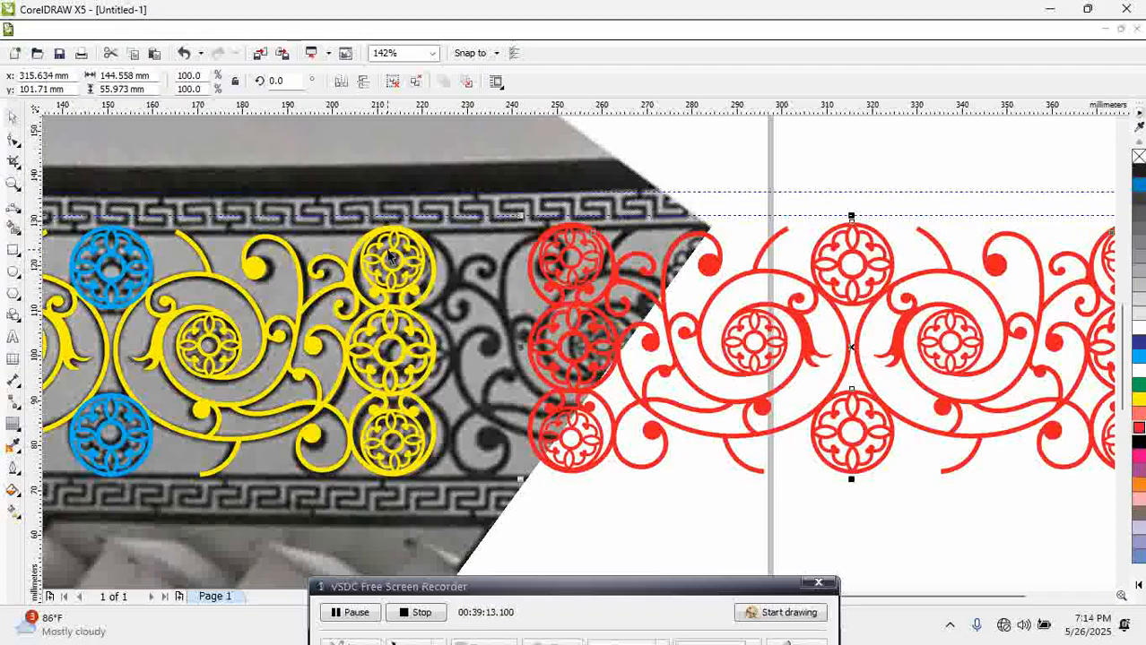
{"action": "left_click", "coordinate": [389, 256]}
{"action": "left_click_drag", "start_coordinate": [570, 228], "coordinate": [404, 235]}
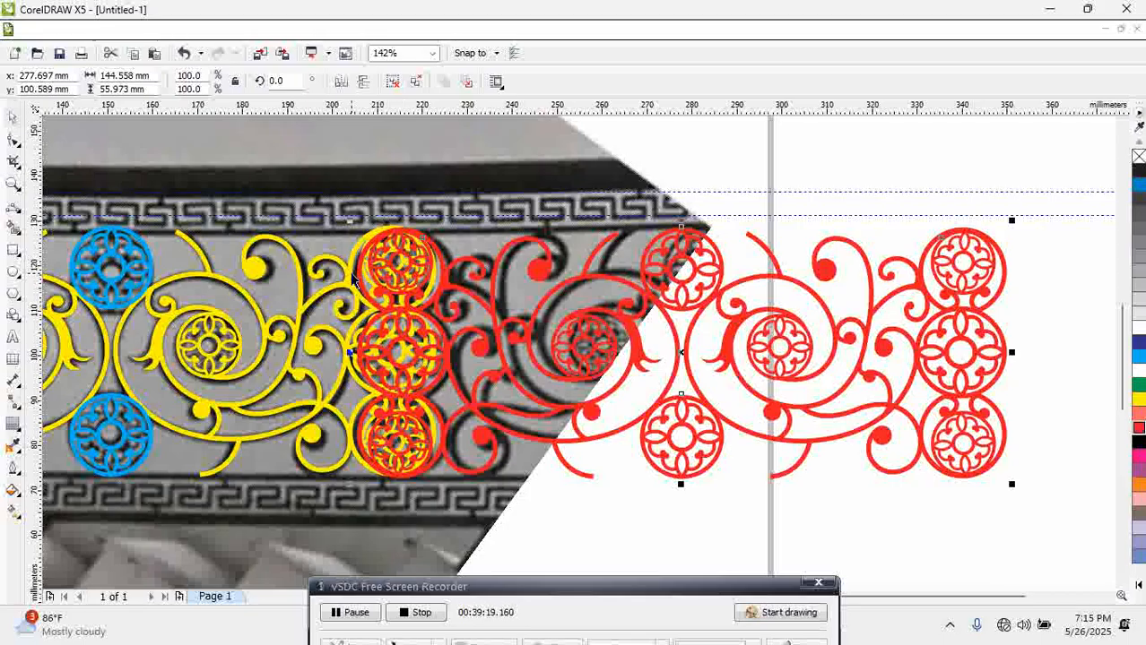
{"action": "left_click", "coordinate": [351, 276], "text": "shift"}
{"action": "key", "text": "e"}
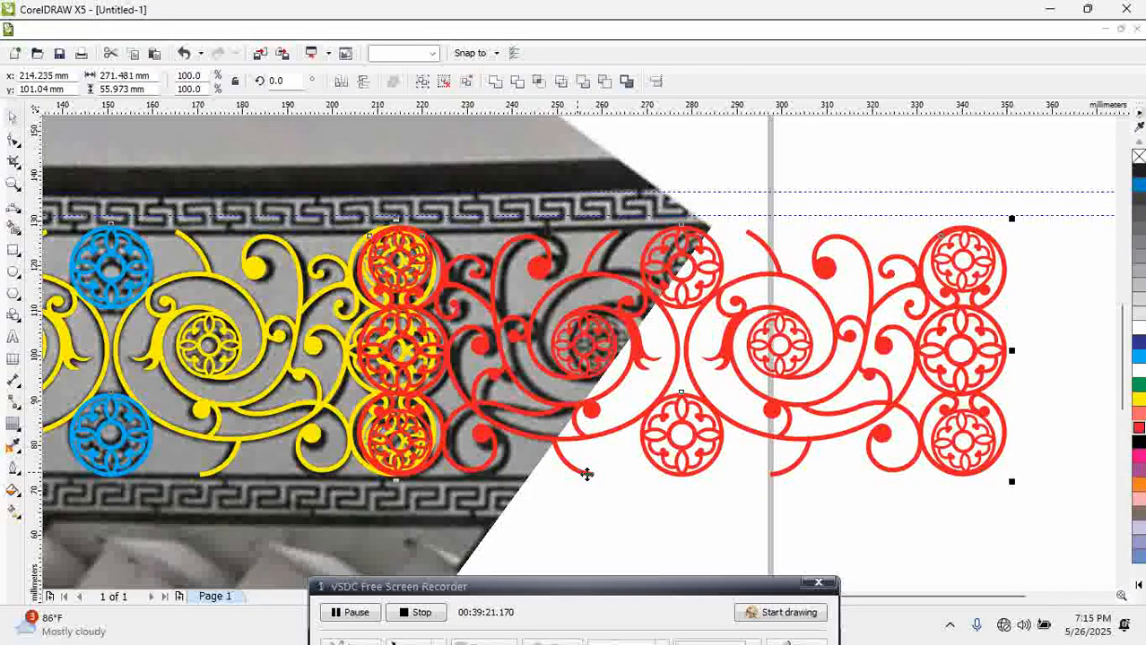
{"action": "key", "text": "Escape"}
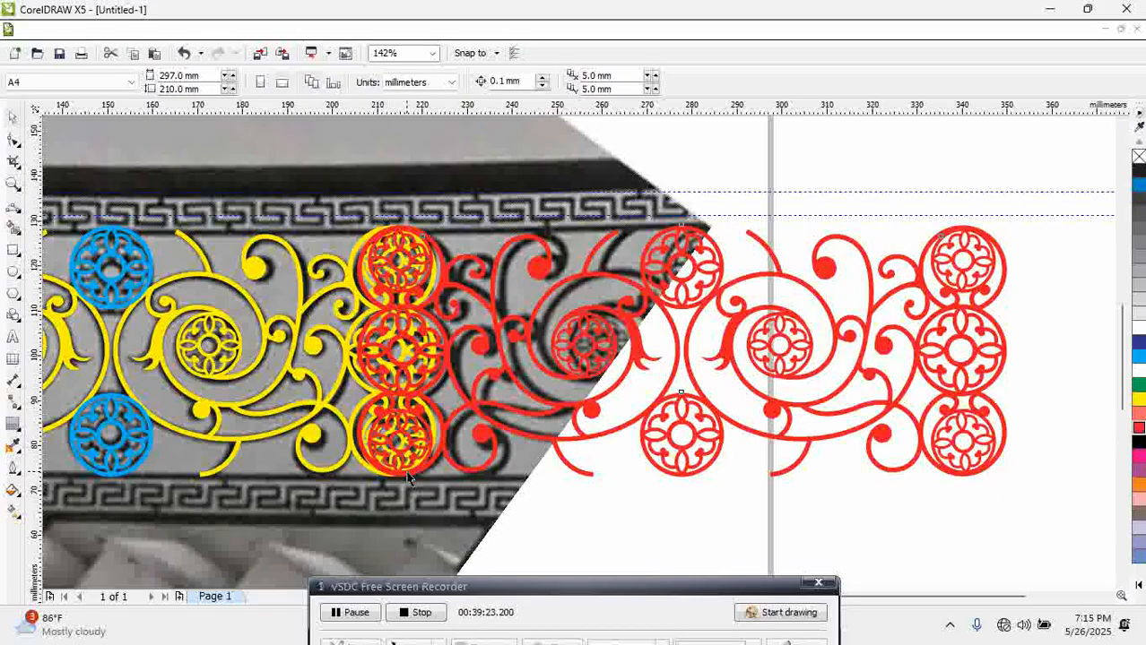
Move the red copy clear of the yellow scrollwork
{"action": "left_click_drag", "start_coordinate": [410, 479], "coordinate": [608, 485]}
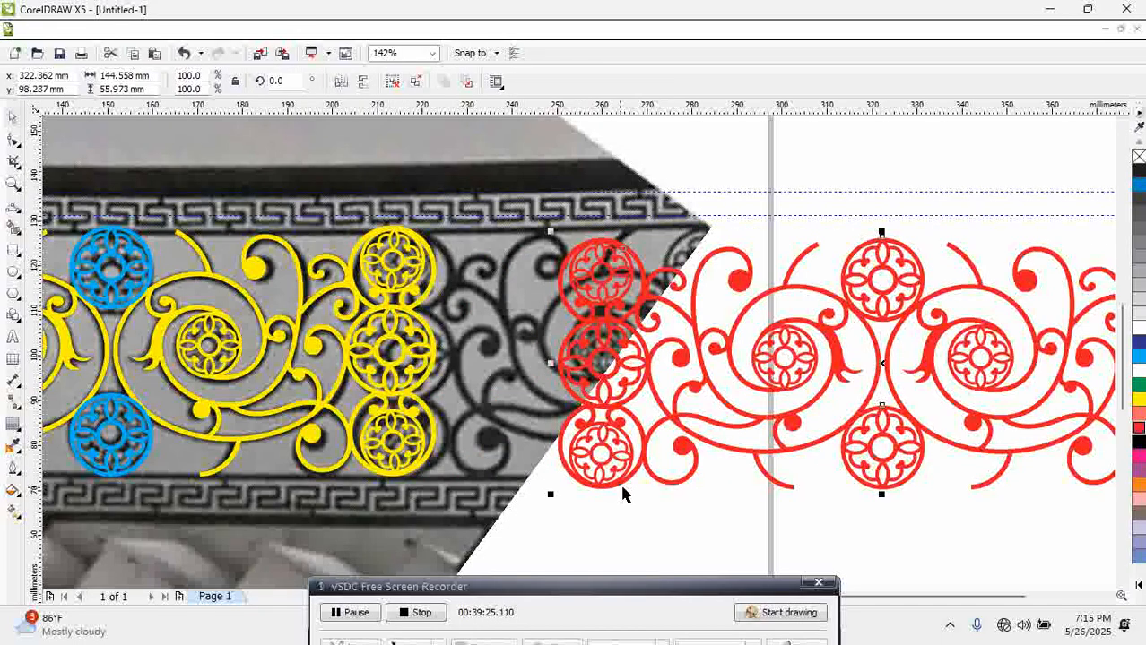
{"action": "scroll", "coordinate": [615, 510], "scroll_direction": "down", "scroll_amount": 2}
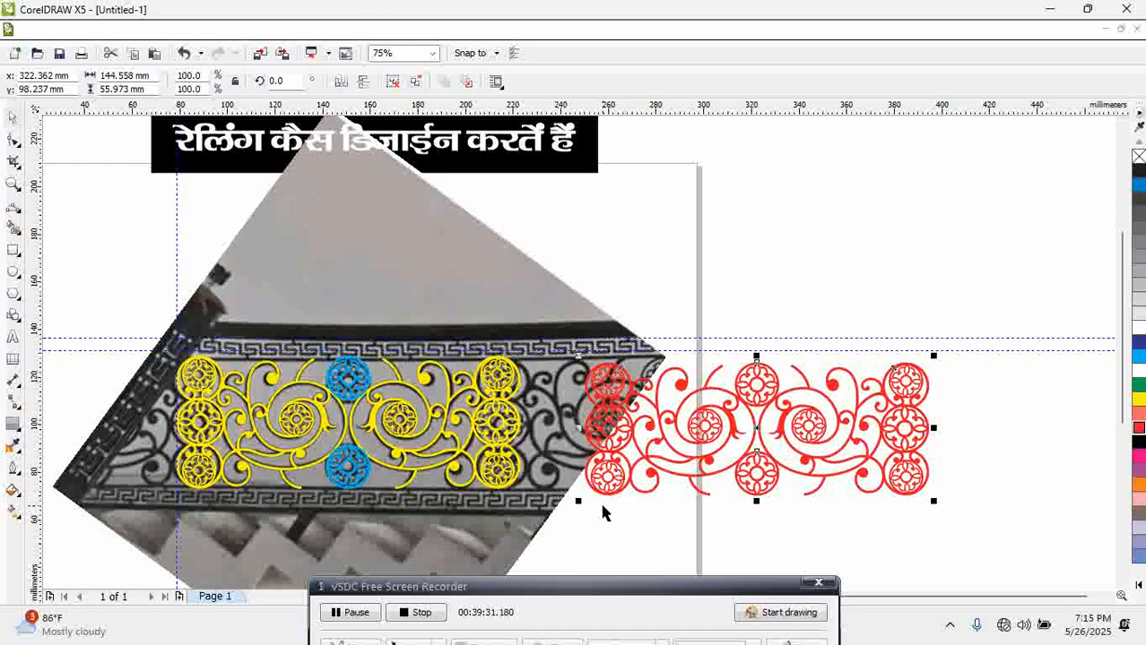
{"action": "left_click", "coordinate": [353, 612]}
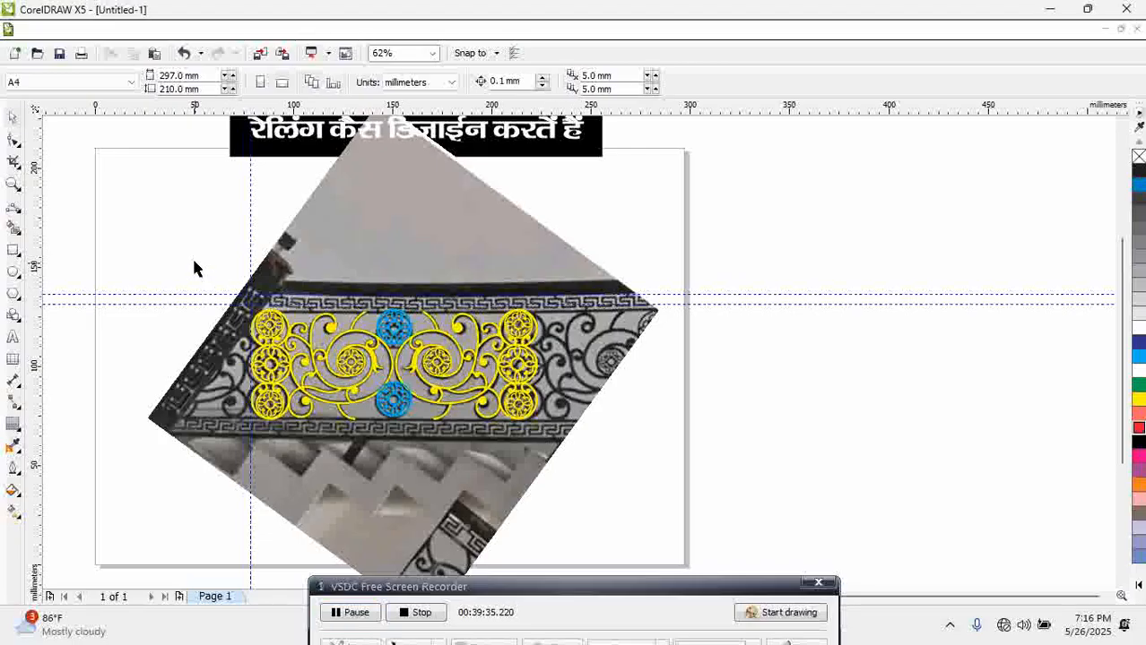
Group the scrollwork and both medallions as one red panel, and place a yellow duplicate beside its right end
{"action": "left_click", "coordinate": [461, 421]}
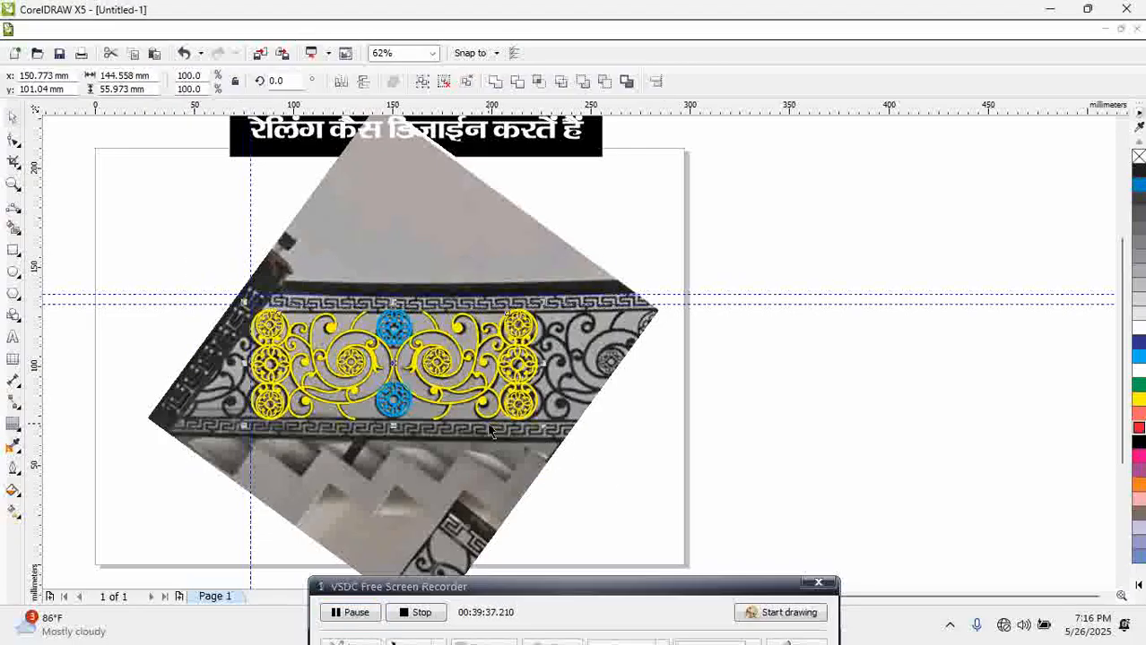
{"action": "left_click", "coordinate": [1138, 428]}
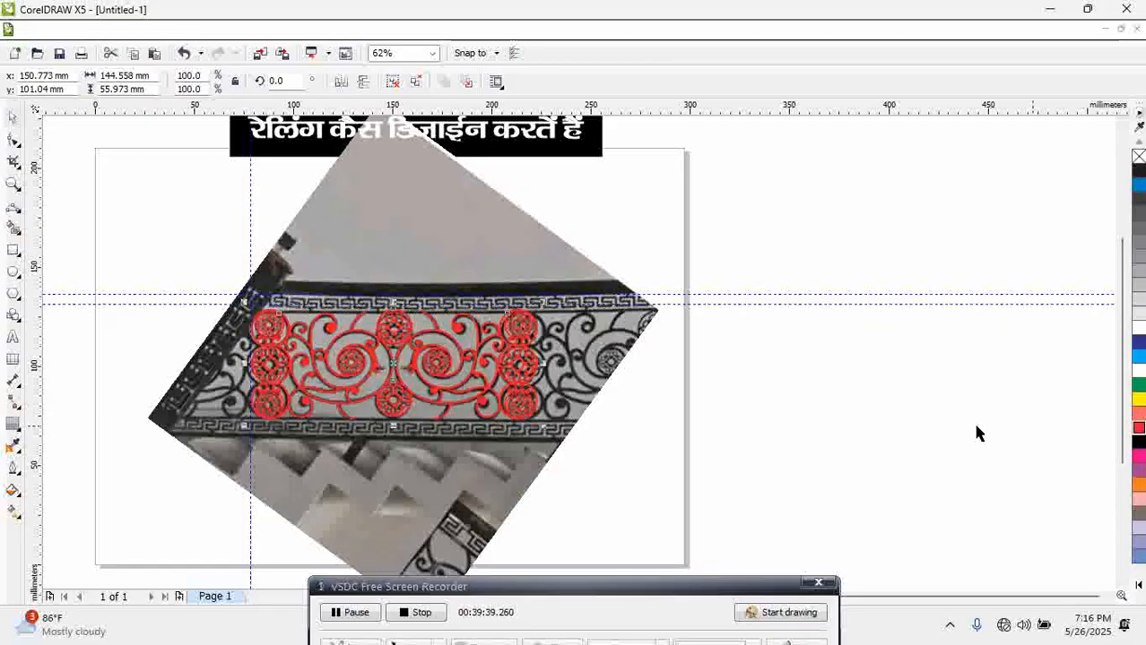
{"action": "left_click_drag", "start_coordinate": [405, 366], "coordinate": [716, 369]}
{"action": "left_click", "coordinate": [1139, 399]}
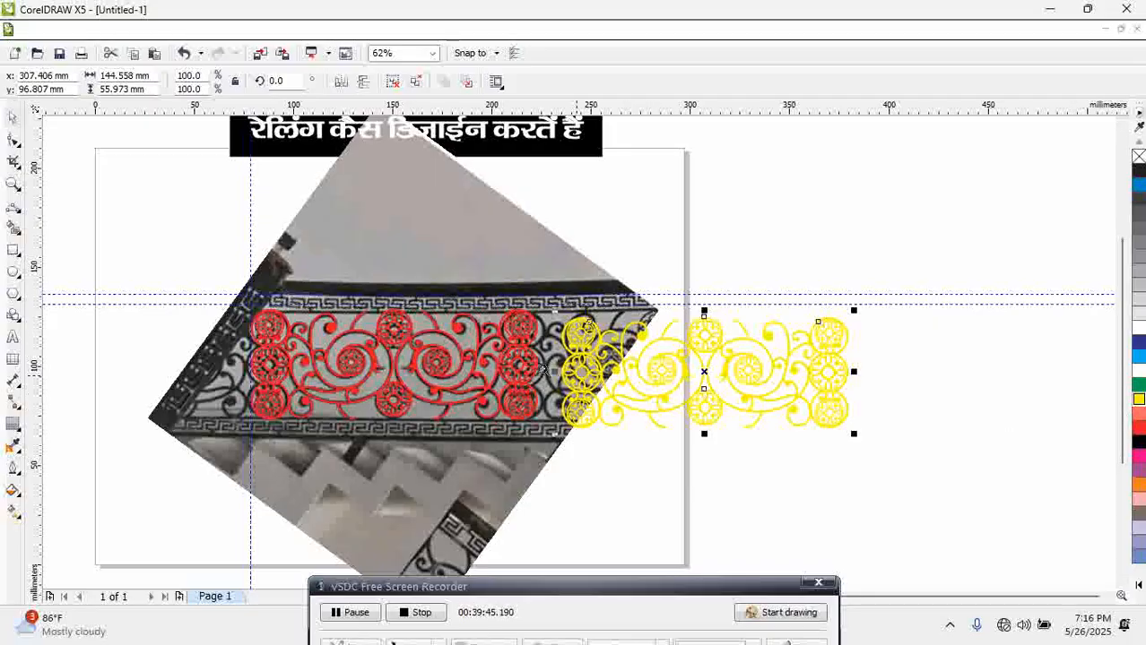
Overlap the yellow copy's first medallion column with the red panel's end column, centre-align them vertically and nudge the selection 0.1 mm left
{"action": "scroll", "coordinate": [632, 376], "scroll_direction": "up", "scroll_amount": 3}
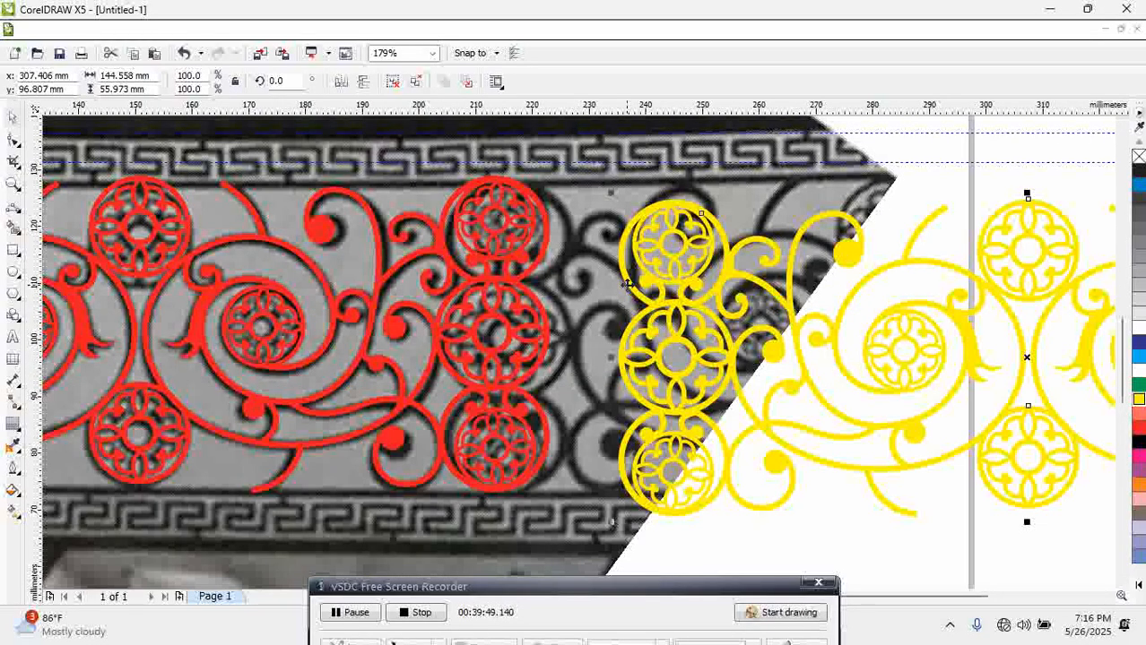
{"action": "left_click_drag", "start_coordinate": [626, 283], "coordinate": [446, 270]}
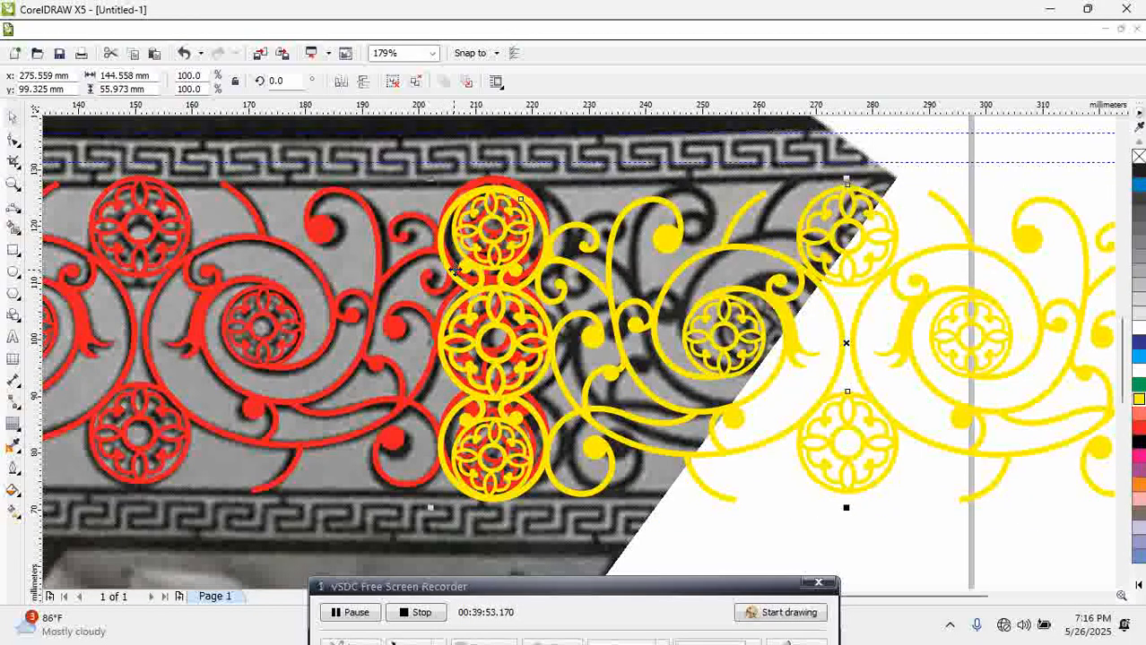
{"action": "left_click", "coordinate": [486, 182], "text": "shift"}
{"action": "key", "text": "e"}
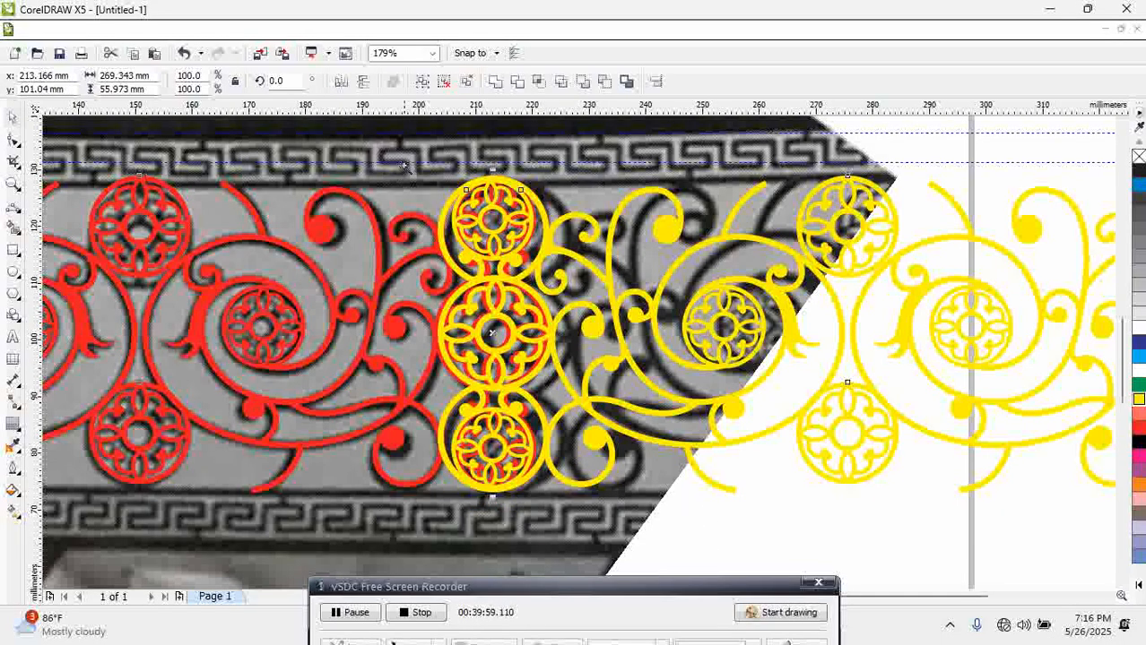
{"action": "scroll", "coordinate": [776, 480], "scroll_direction": "up", "scroll_amount": 1}
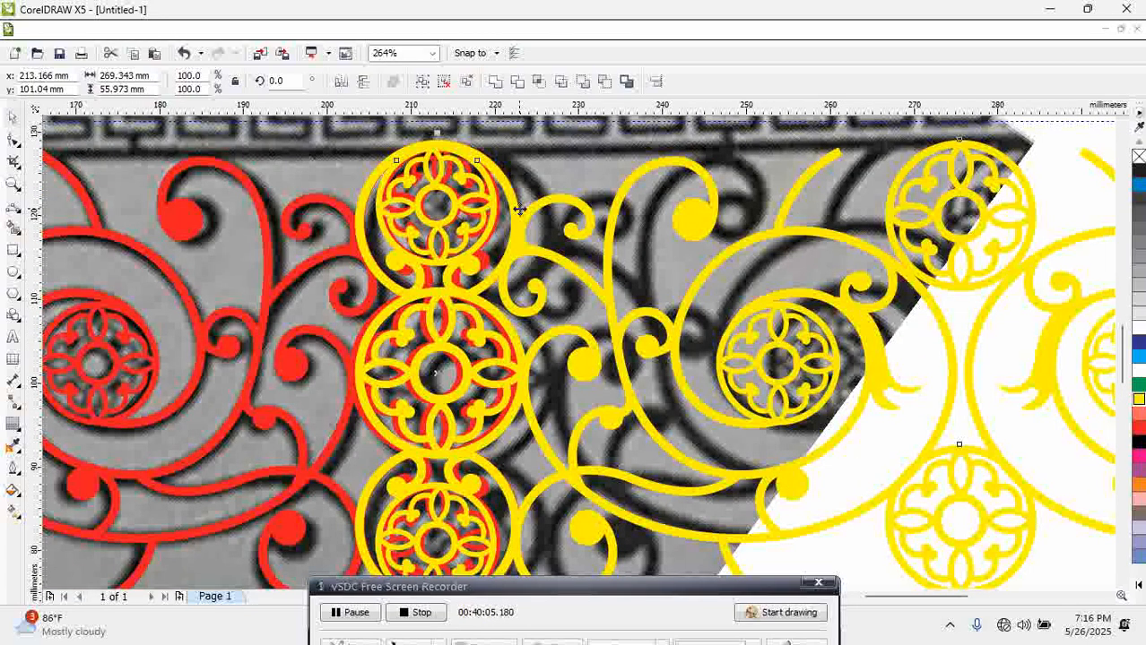
{"action": "key", "text": "Left"}
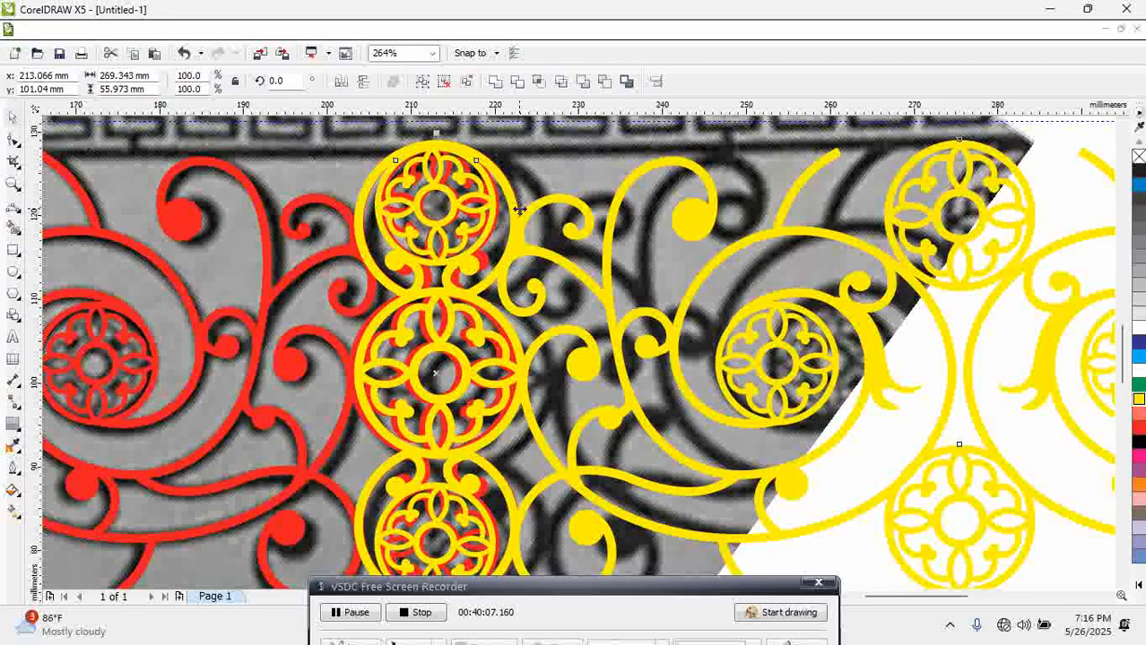
Shift the selected red and yellow scrollwork together 0.8 mm to the left over the photo
{"action": "key", "text": "Left"}
{"action": "key", "text": "Left"}
{"action": "key", "text": "Left"}
{"action": "key", "text": "Left"}
{"action": "key", "text": "Left"}
{"action": "key", "text": "Left"}
{"action": "key", "text": "Left"}
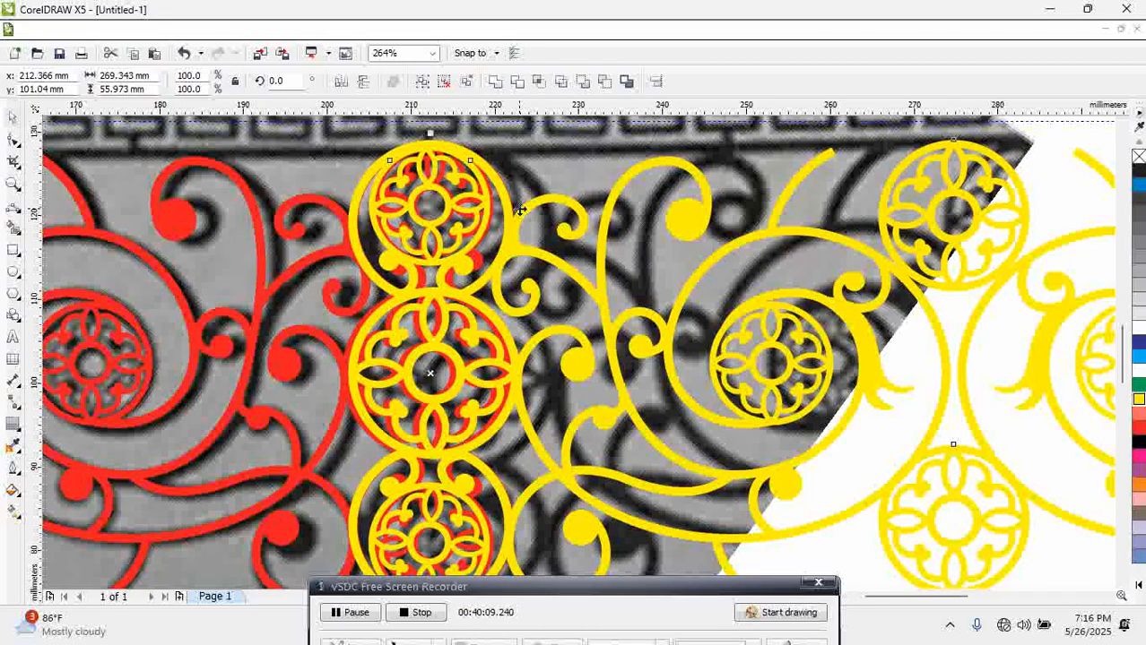
{"action": "key", "text": "Left"}
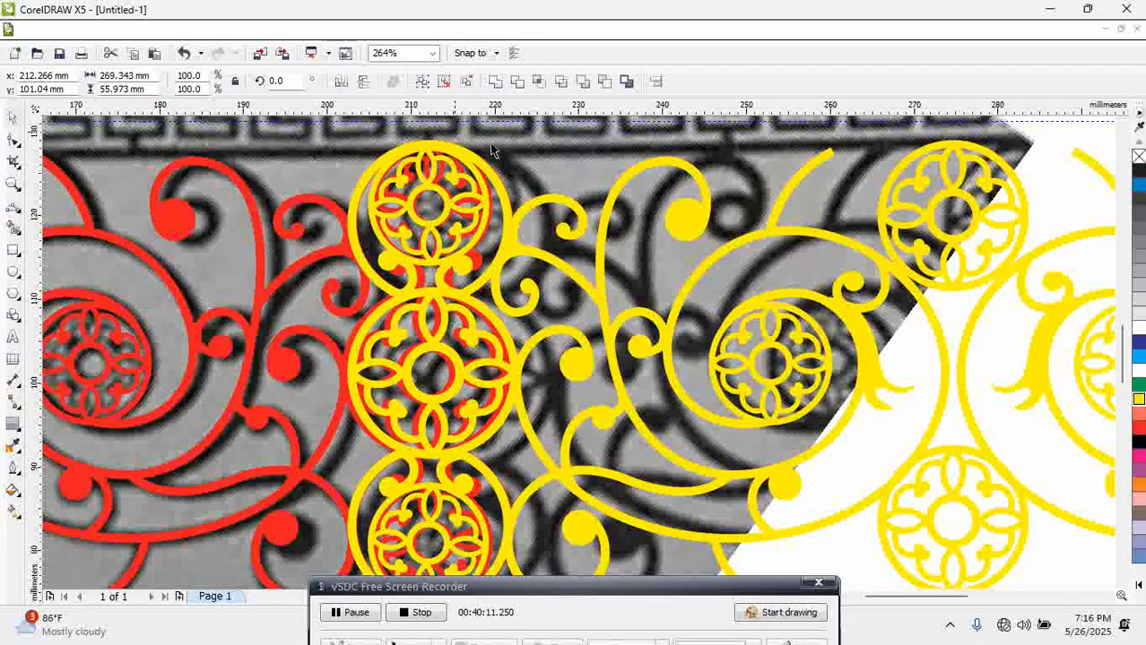
Select only the yellow scrollwork and fine-tune its horizontal position over the red medallion column to X 274.759 mm
{"action": "left_click", "coordinate": [537, 162]}
{"action": "left_click", "coordinate": [501, 188]}
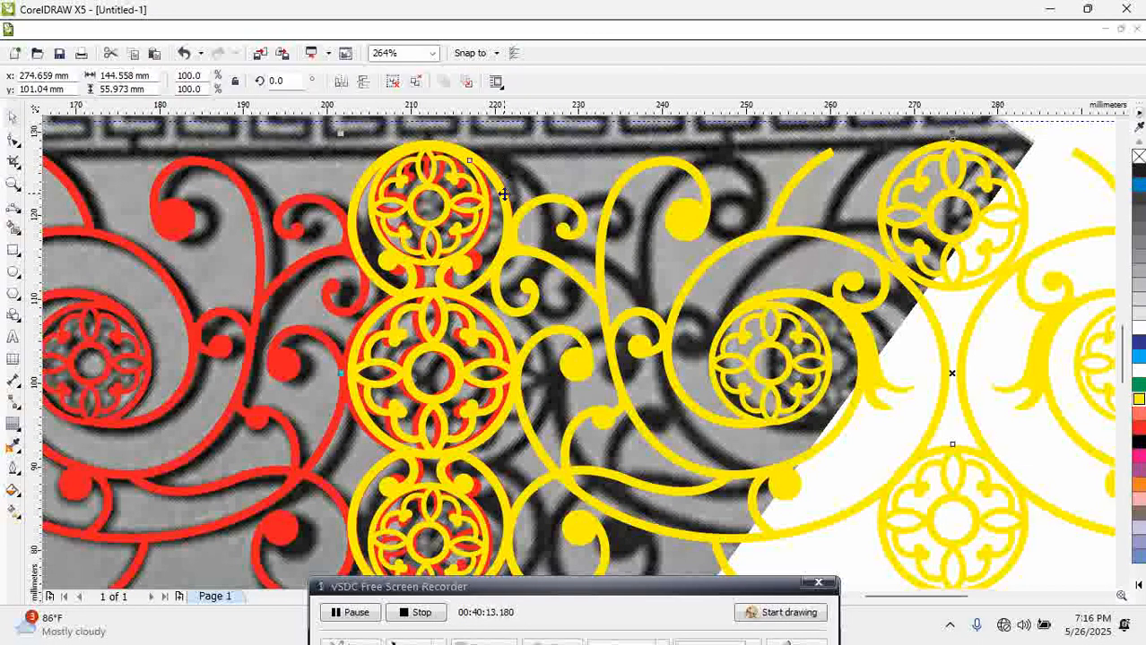
{"action": "key", "text": "Right"}
{"action": "key", "text": "Right"}
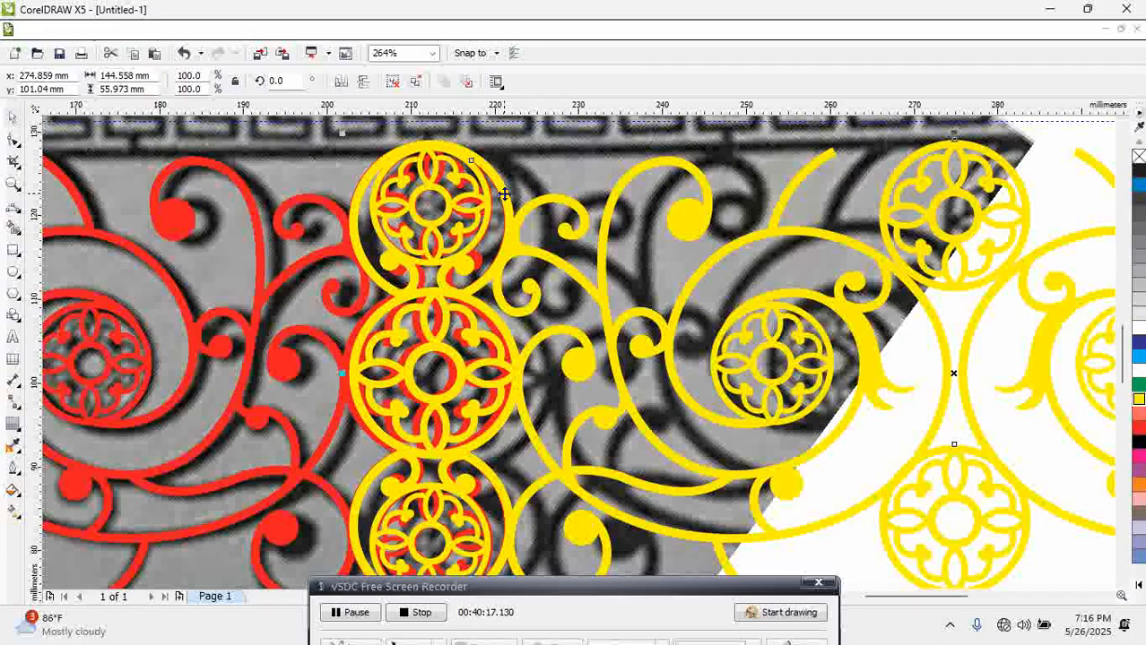
{"action": "key", "text": "Left"}
{"action": "key", "text": "Left"}
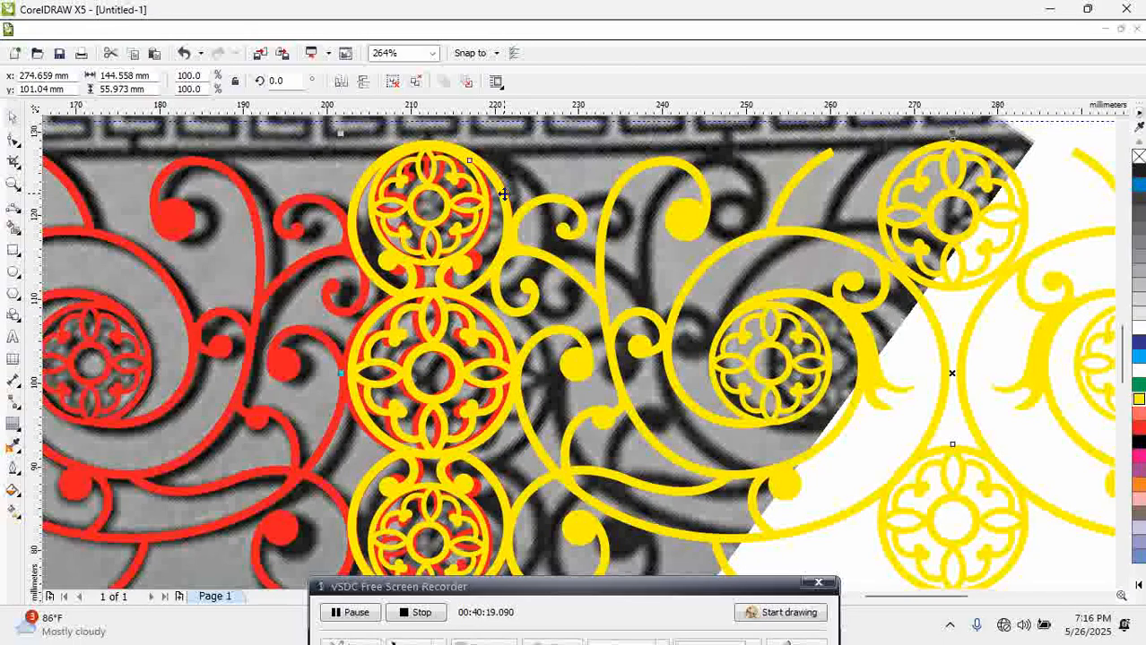
{"action": "key", "text": "Left"}
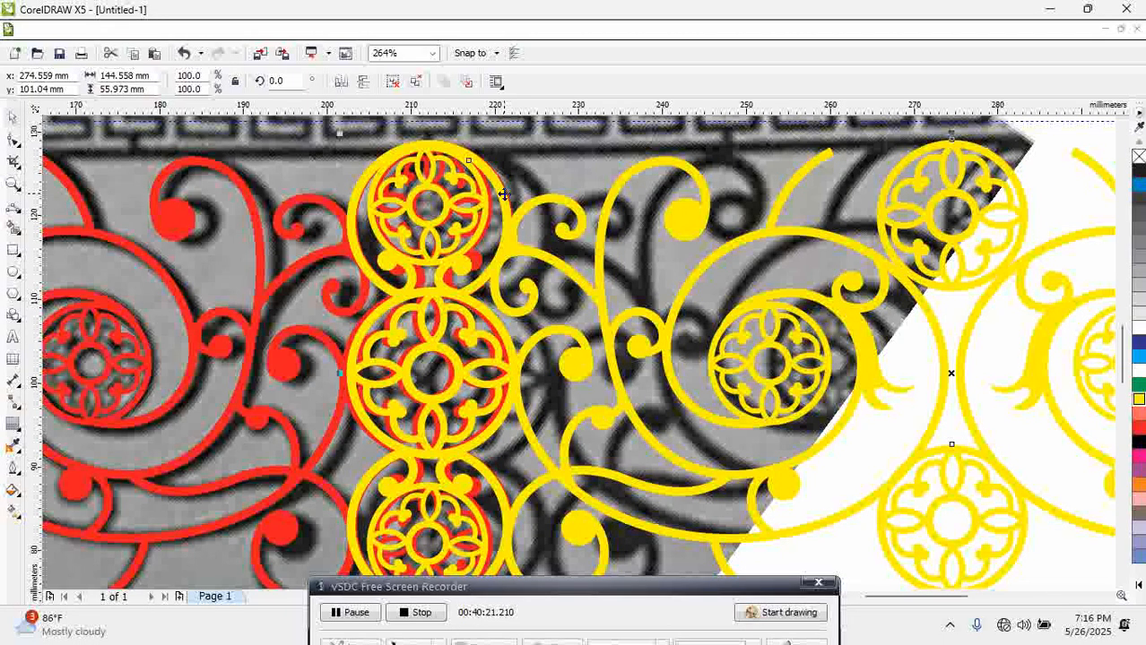
{"action": "key", "text": "Right"}
{"action": "key", "text": "Right"}
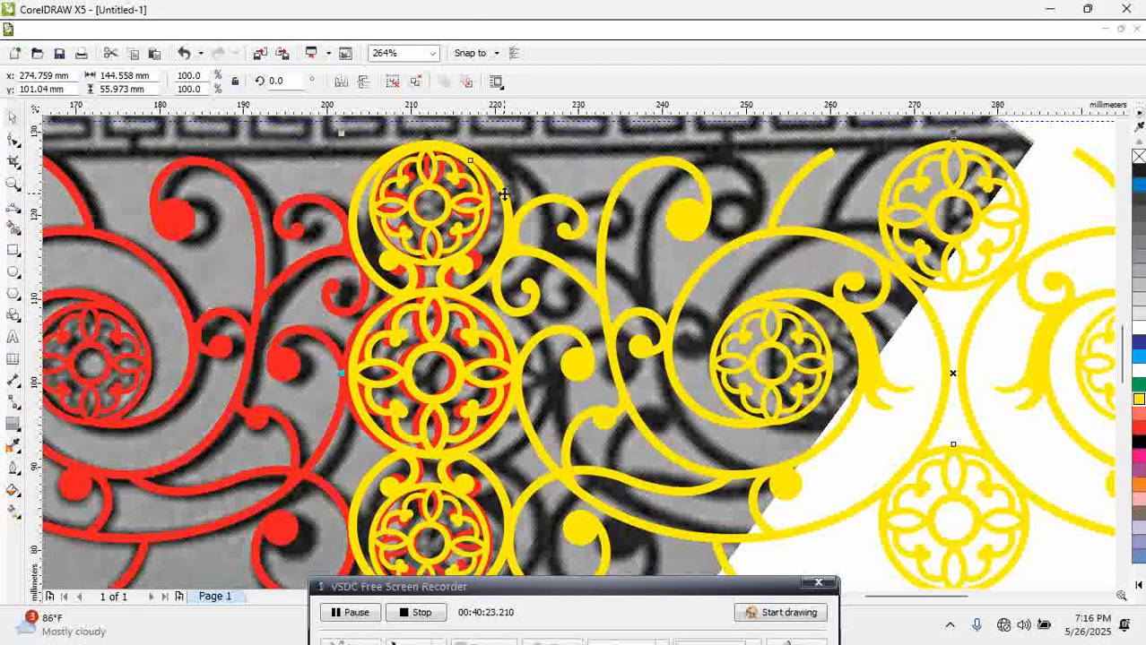
With the Pen tool, trace down the right edge of the overlapping three-medallion column, between the upper and lower Greek-key borders
{"action": "scroll", "coordinate": [505, 194], "scroll_direction": "down", "scroll_amount": 2}
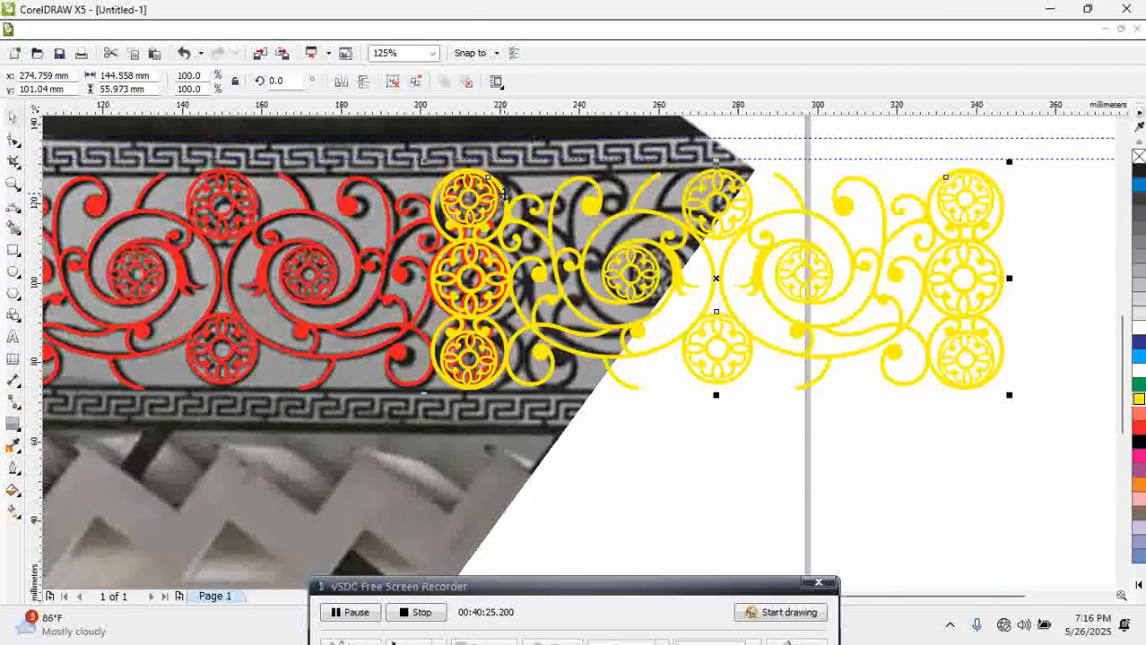
{"action": "left_click_drag", "start_coordinate": [130, 168], "coordinate": [788, 338]}
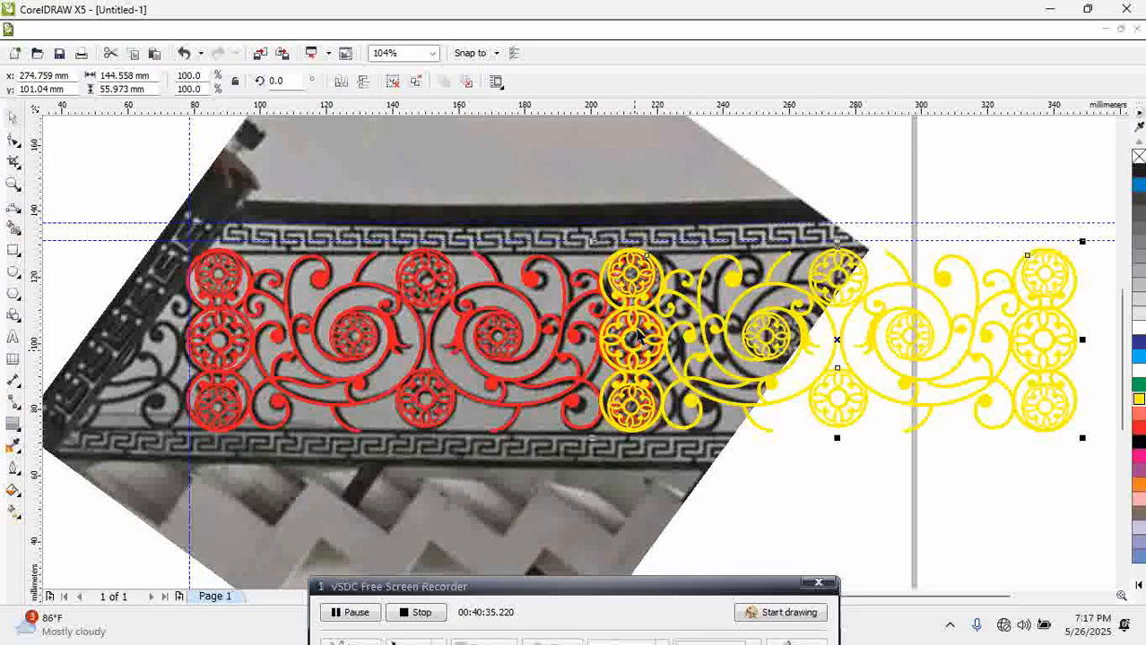
{"action": "left_click_drag", "start_coordinate": [589, 212], "coordinate": [901, 482]}
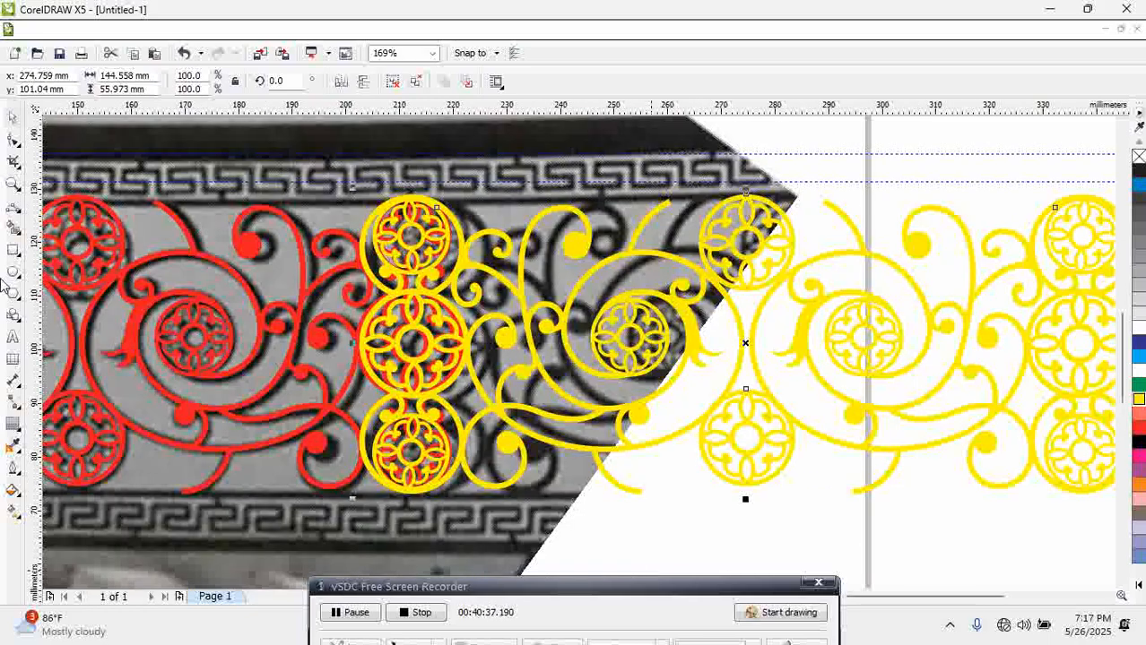
{"action": "left_click", "coordinate": [16, 230]}
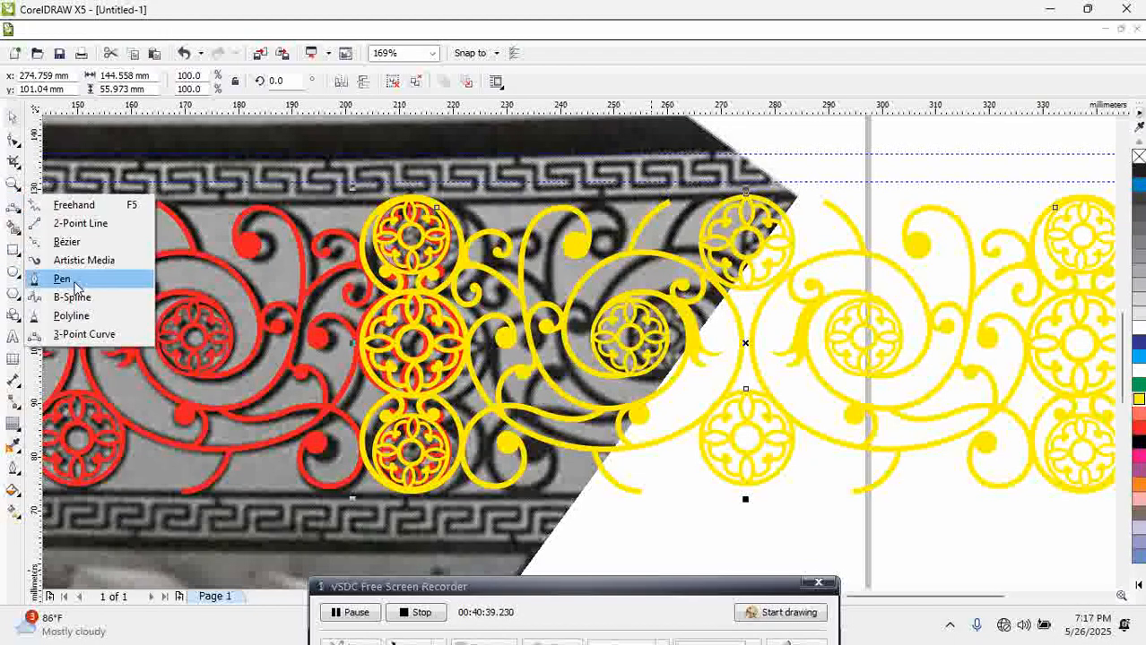
{"action": "left_click", "coordinate": [77, 285]}
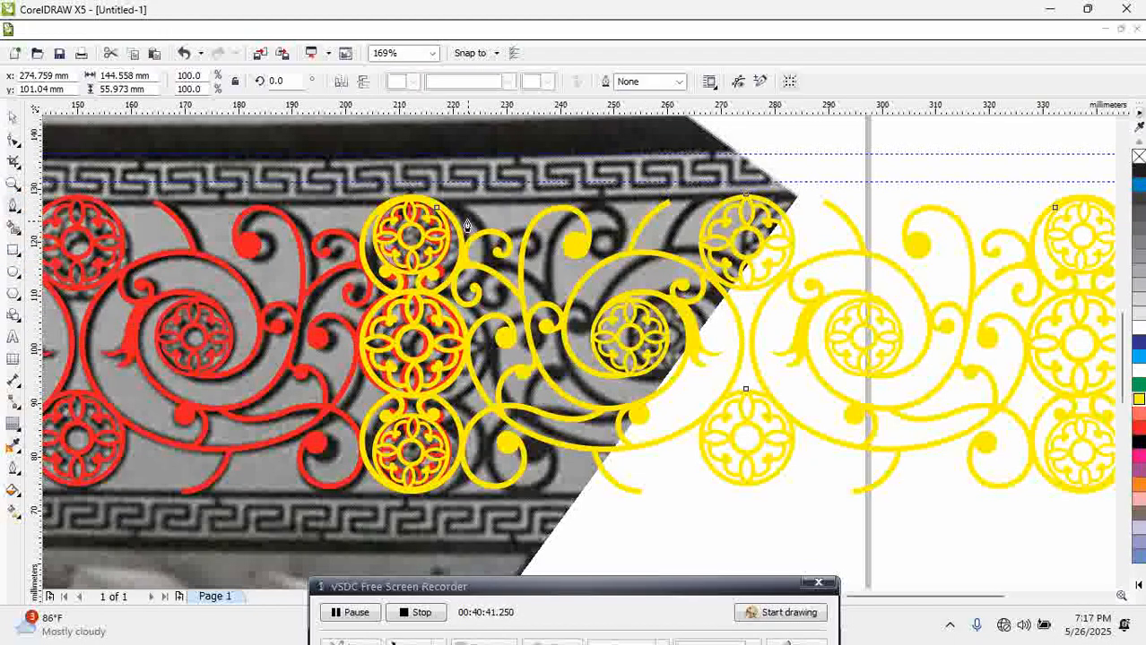
{"action": "left_click", "coordinate": [439, 172]}
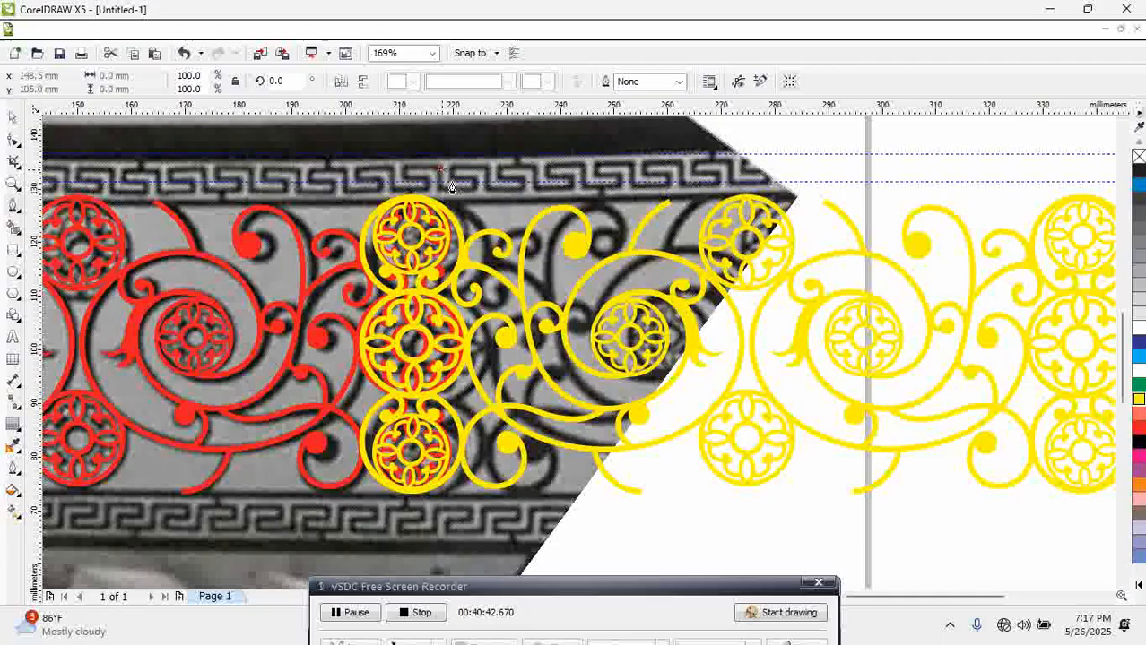
{"action": "left_click", "coordinate": [464, 239]}
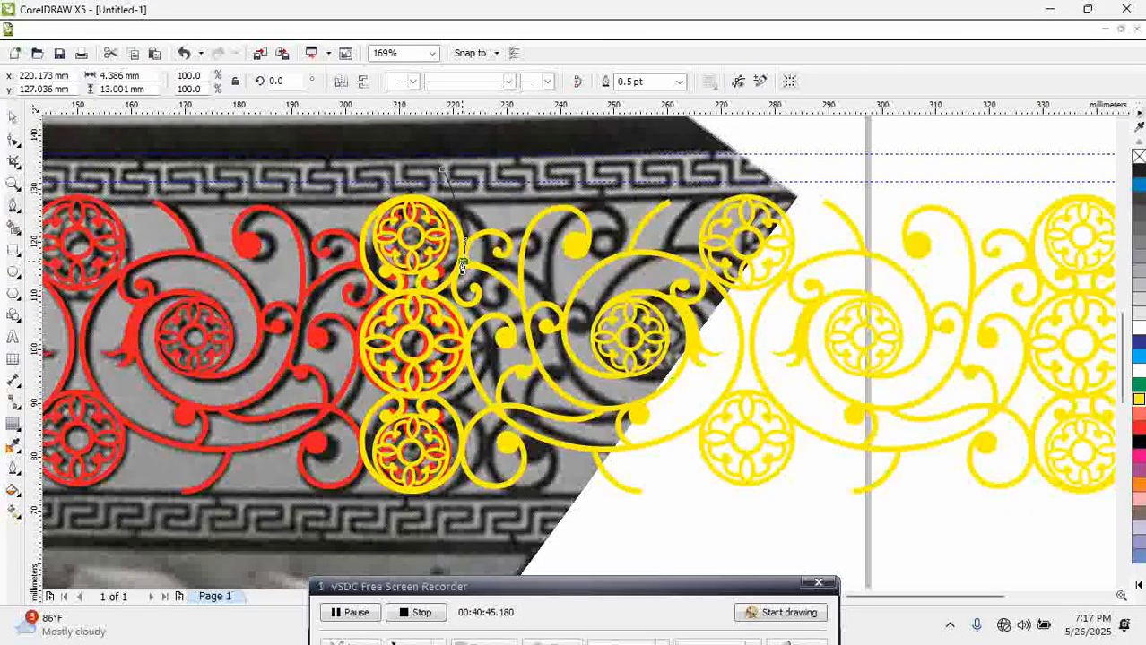
{"action": "left_click", "coordinate": [461, 262]}
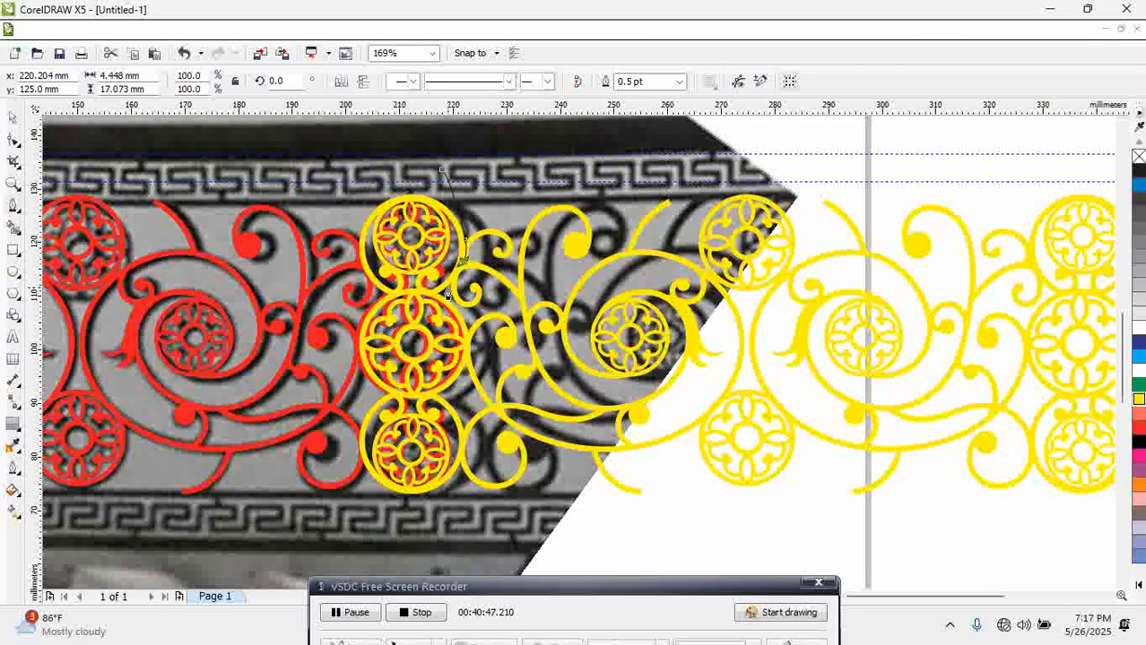
{"action": "left_click_drag", "start_coordinate": [449, 289], "coordinate": [449, 315]}
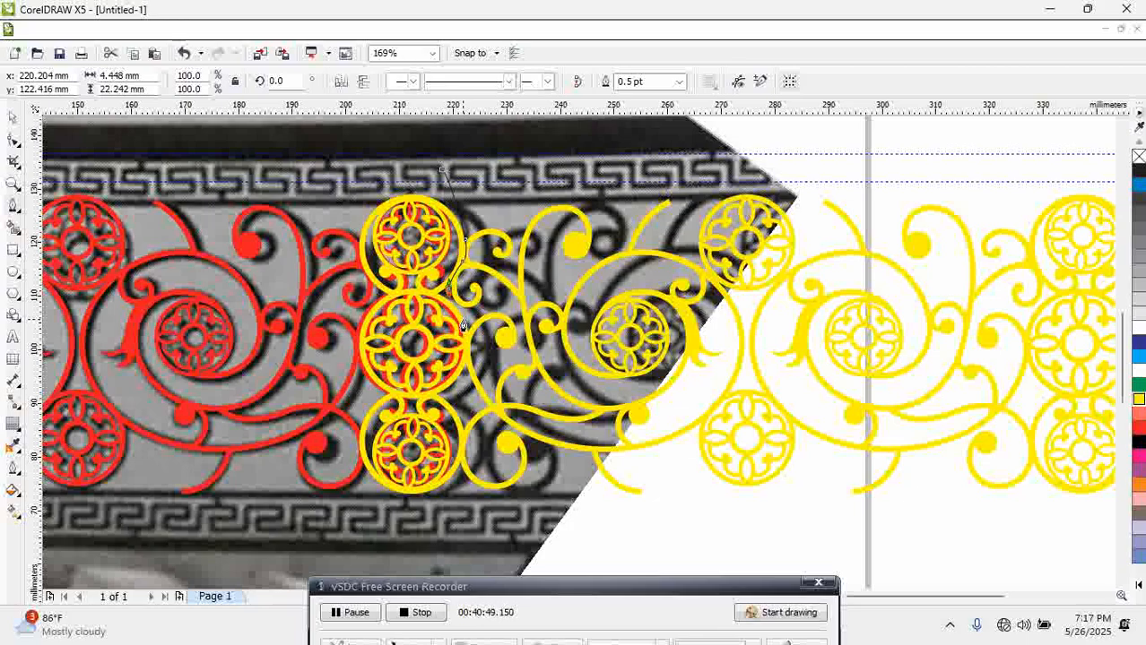
{"action": "left_click", "coordinate": [453, 303]}
{"action": "left_click", "coordinate": [467, 319]}
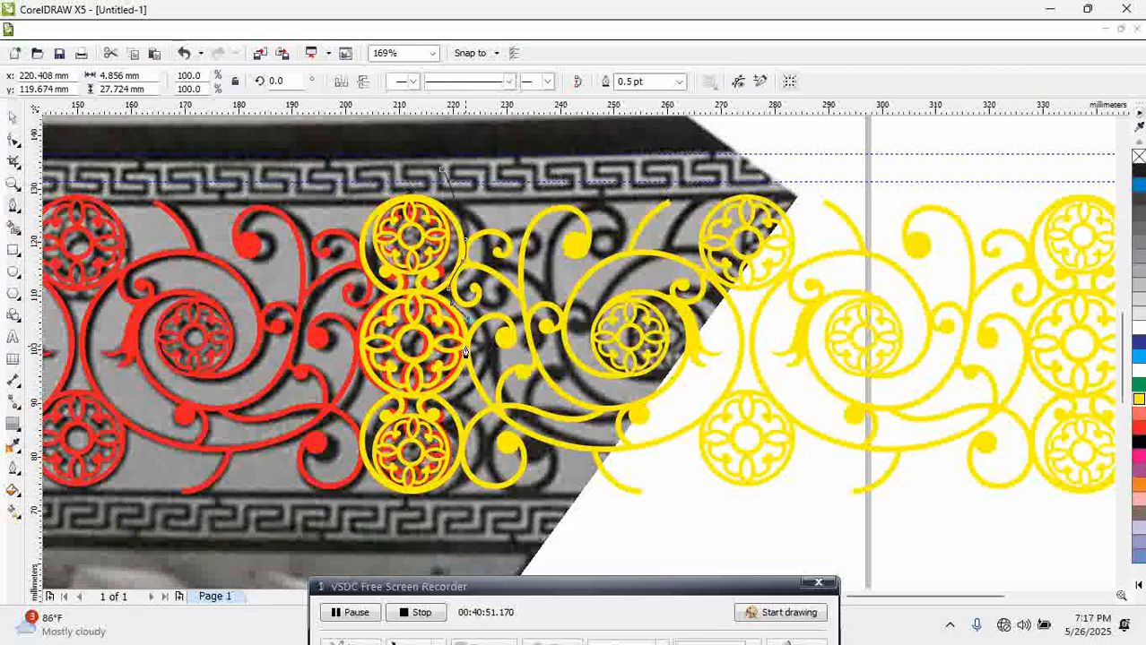
{"action": "left_click_drag", "start_coordinate": [463, 352], "coordinate": [463, 363]}
{"action": "left_click", "coordinate": [469, 384]}
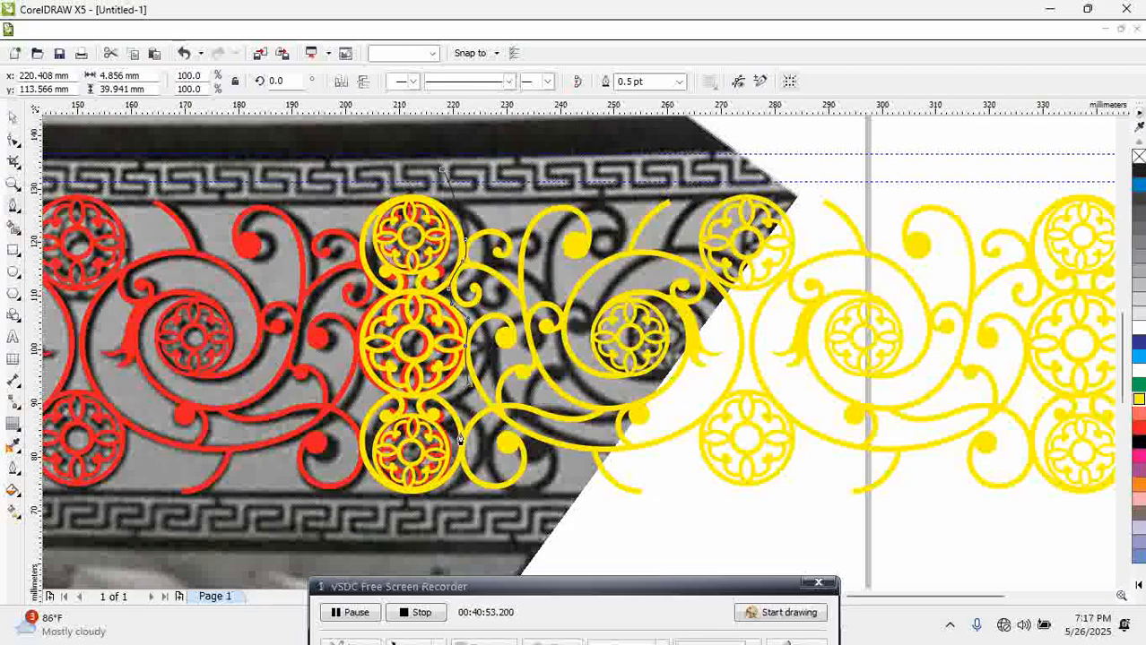
{"action": "left_click", "coordinate": [460, 438]}
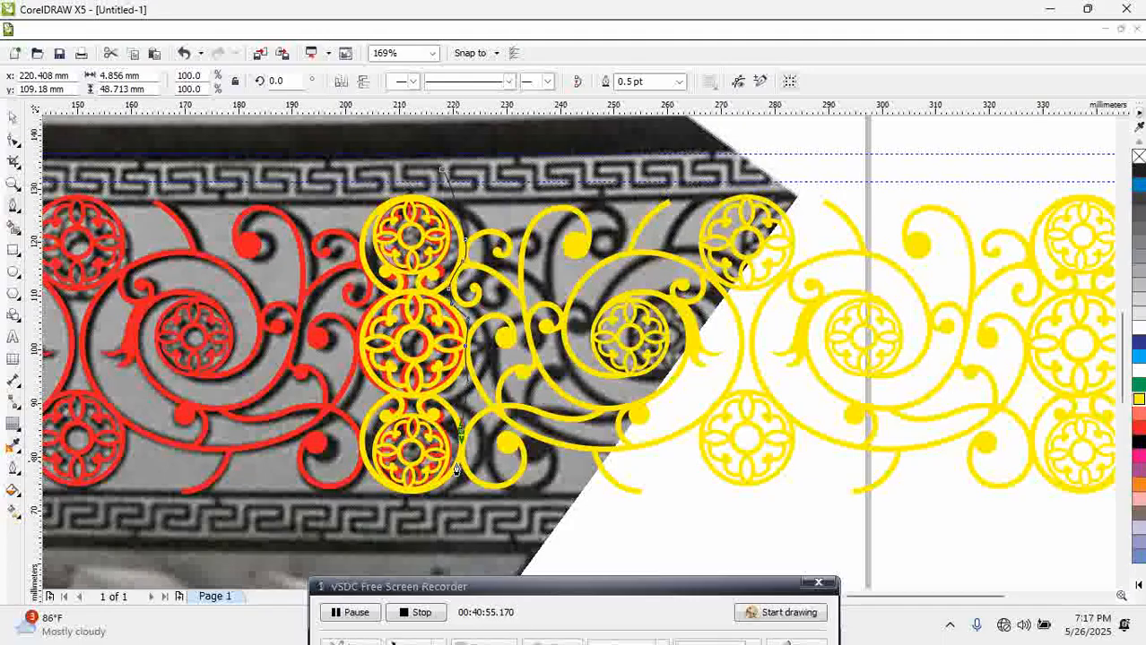
{"action": "left_click", "coordinate": [457, 481]}
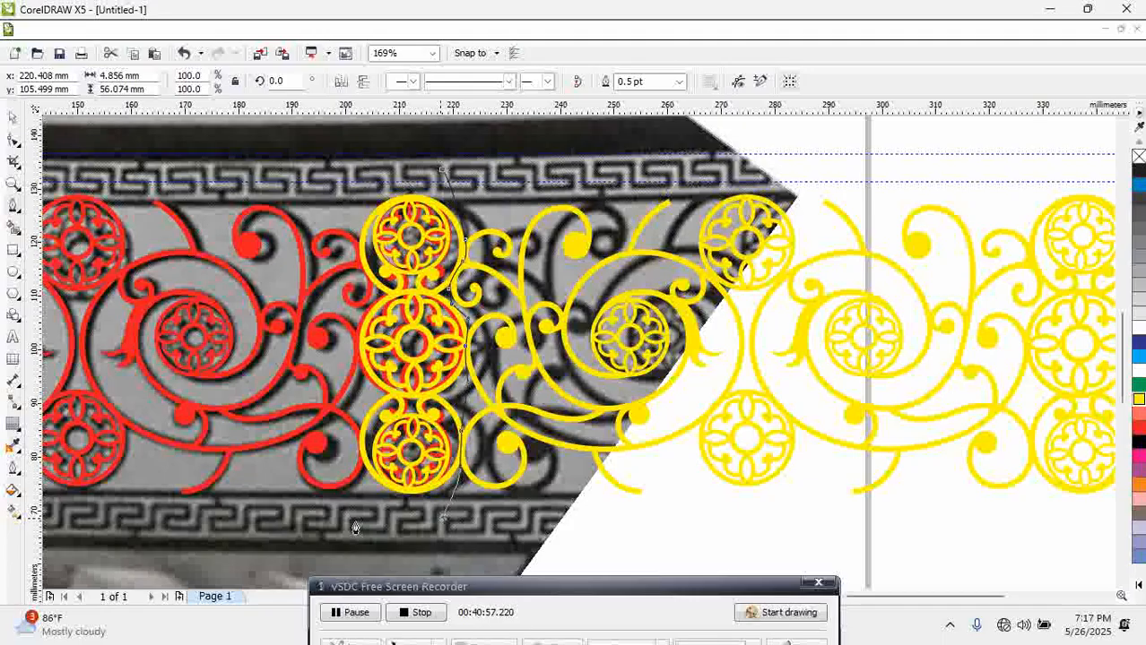
Continue the pen path loosely around the left side of the medallion column and close it at its starting point
{"action": "left_click_drag", "start_coordinate": [284, 303], "coordinate": [278, 285]}
{"action": "left_click_drag", "start_coordinate": [280, 218], "coordinate": [292, 213]}
{"action": "left_click_drag", "start_coordinate": [360, 176], "coordinate": [381, 176]}
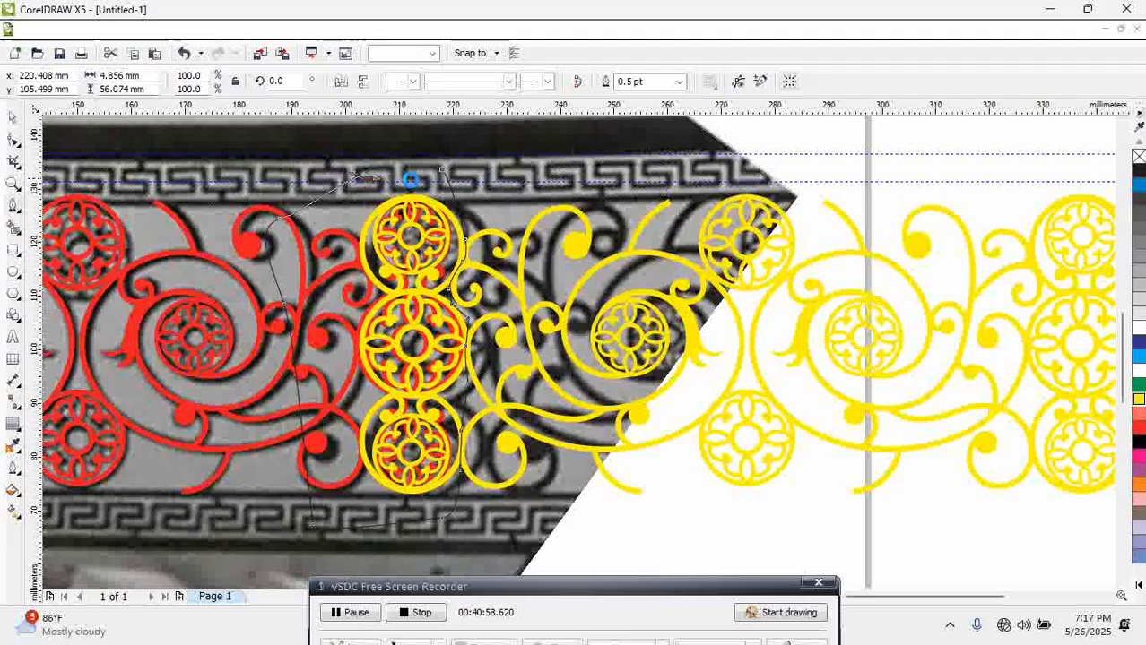
{"action": "left_click", "coordinate": [438, 170]}
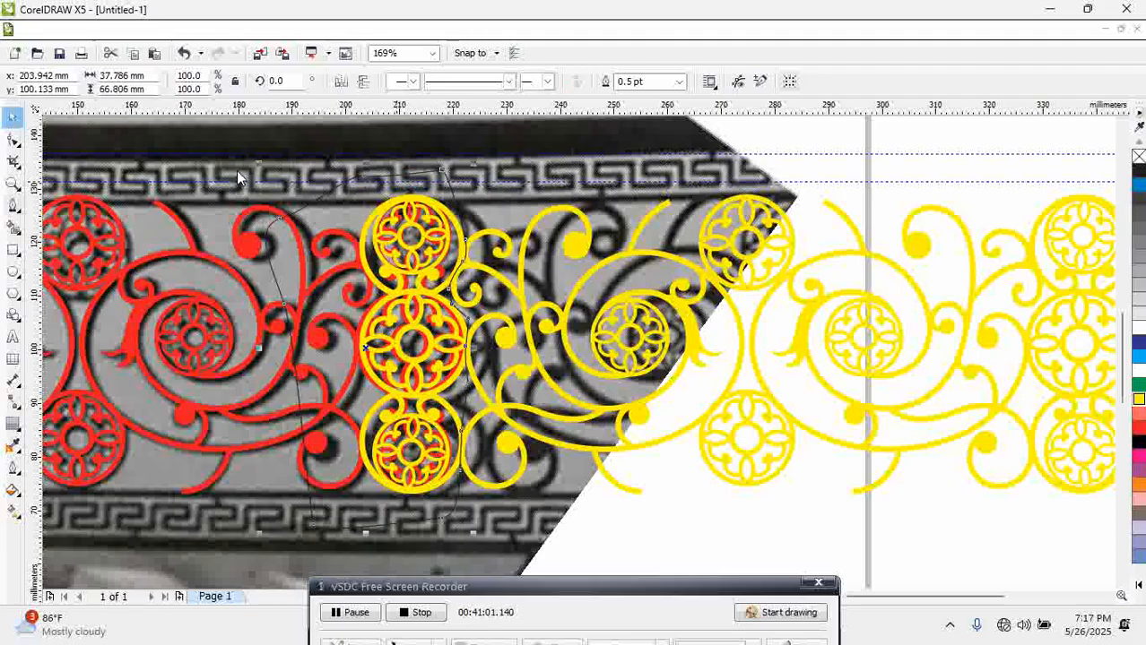
Trim the overlapping medallion column off the yellow scrollwork with the closed outline, and delete the outline
{"action": "left_click", "coordinate": [570, 218], "text": "shift"}
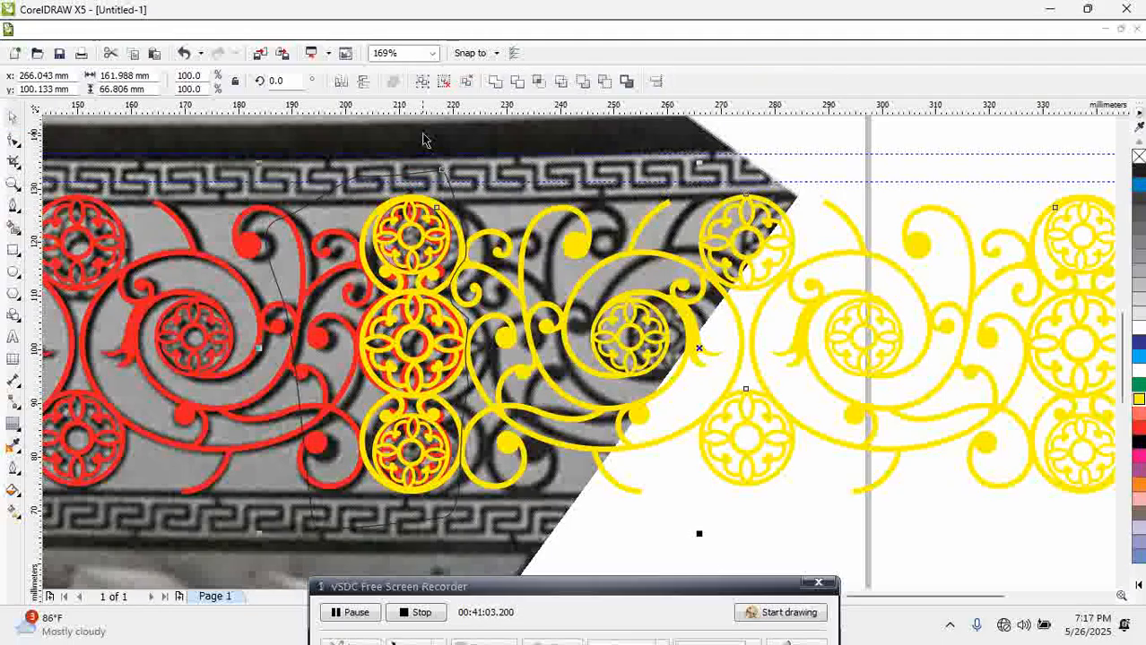
{"action": "left_click", "coordinate": [517, 83]}
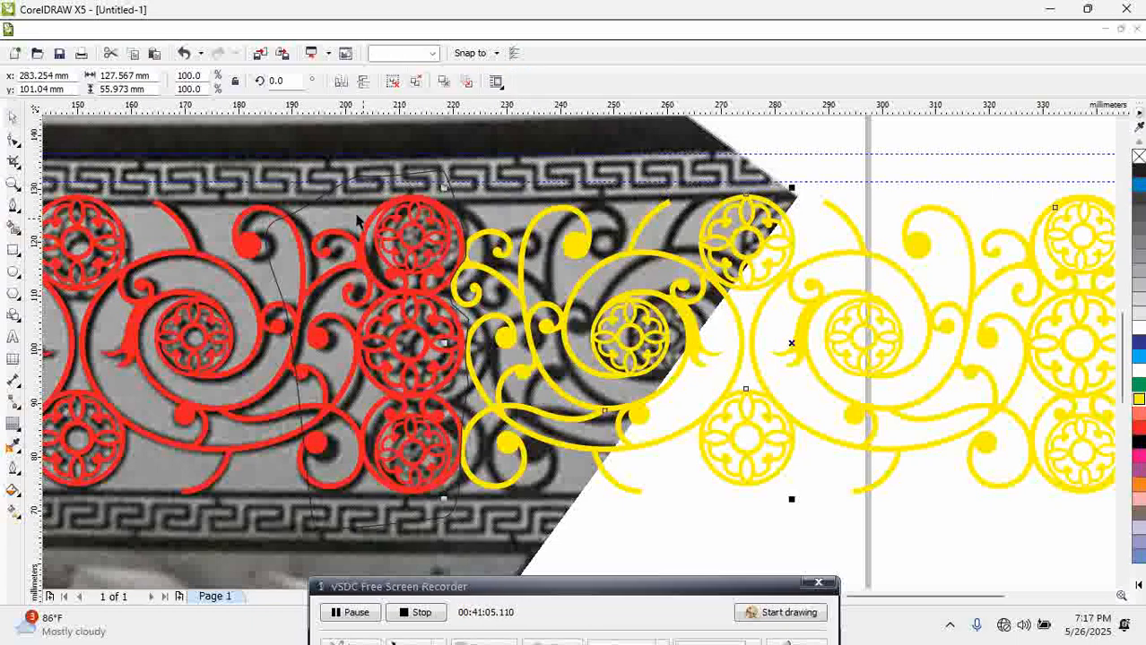
{"action": "left_click", "coordinate": [442, 182]}
{"action": "left_click", "coordinate": [430, 174]}
{"action": "key", "text": "Delete"}
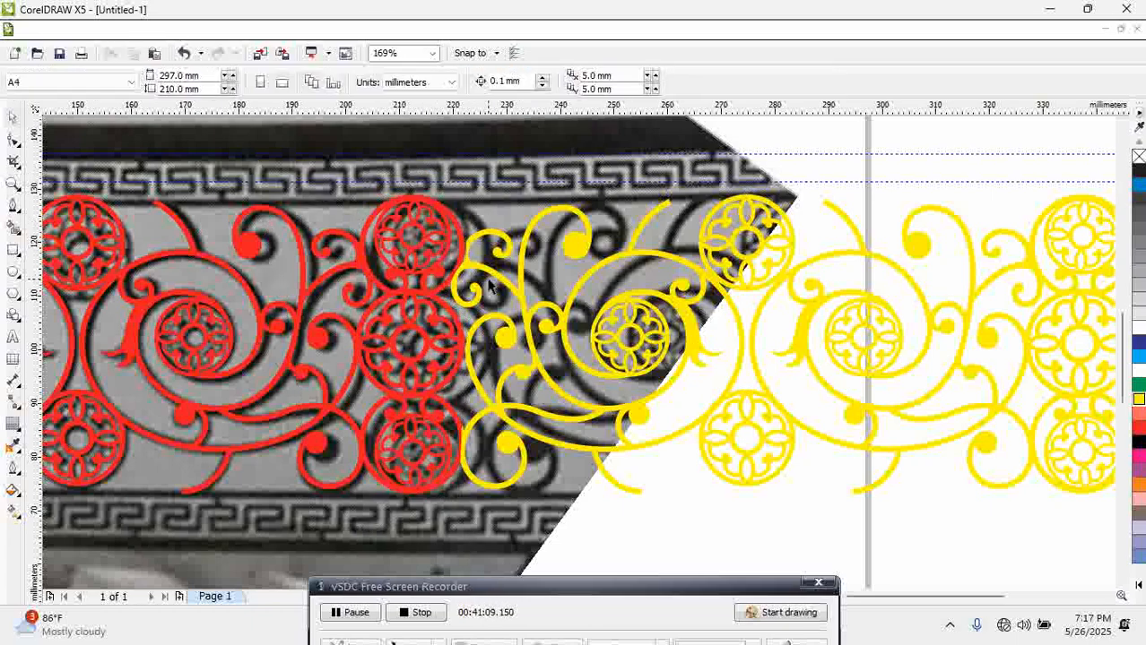
Move the trimmed yellow scrollwork 0.6 mm left against the red medallion column and weld the two pieces together
{"action": "left_click", "coordinate": [478, 273]}
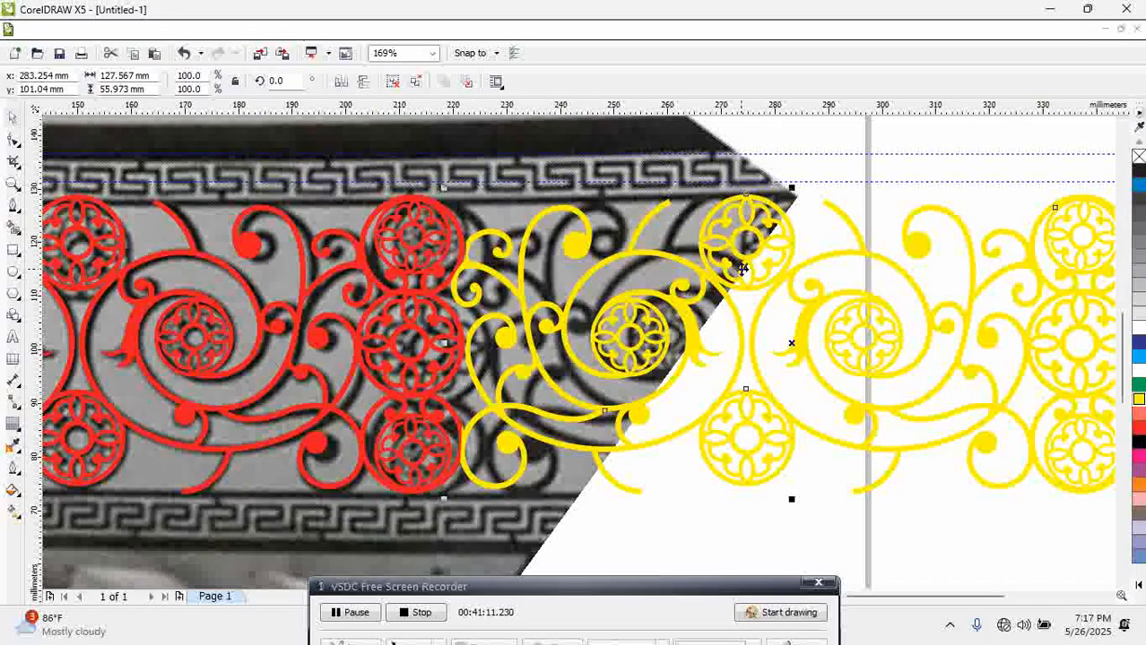
{"action": "left_click_drag", "start_coordinate": [742, 269], "coordinate": [740, 269]}
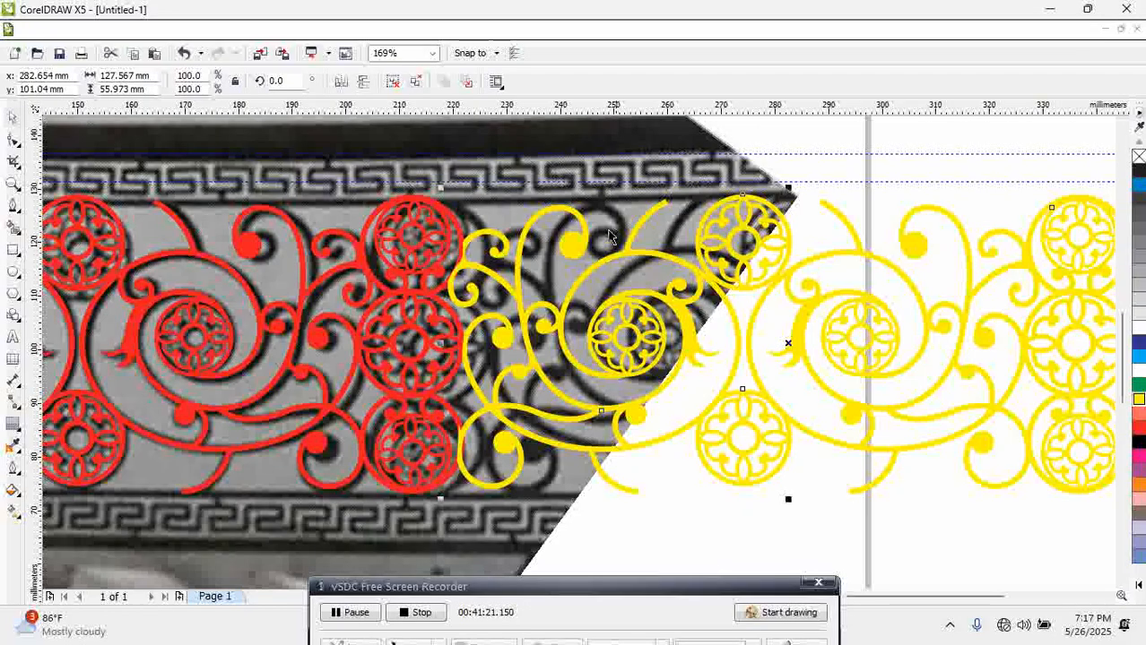
{"action": "left_click", "coordinate": [422, 193], "text": "shift"}
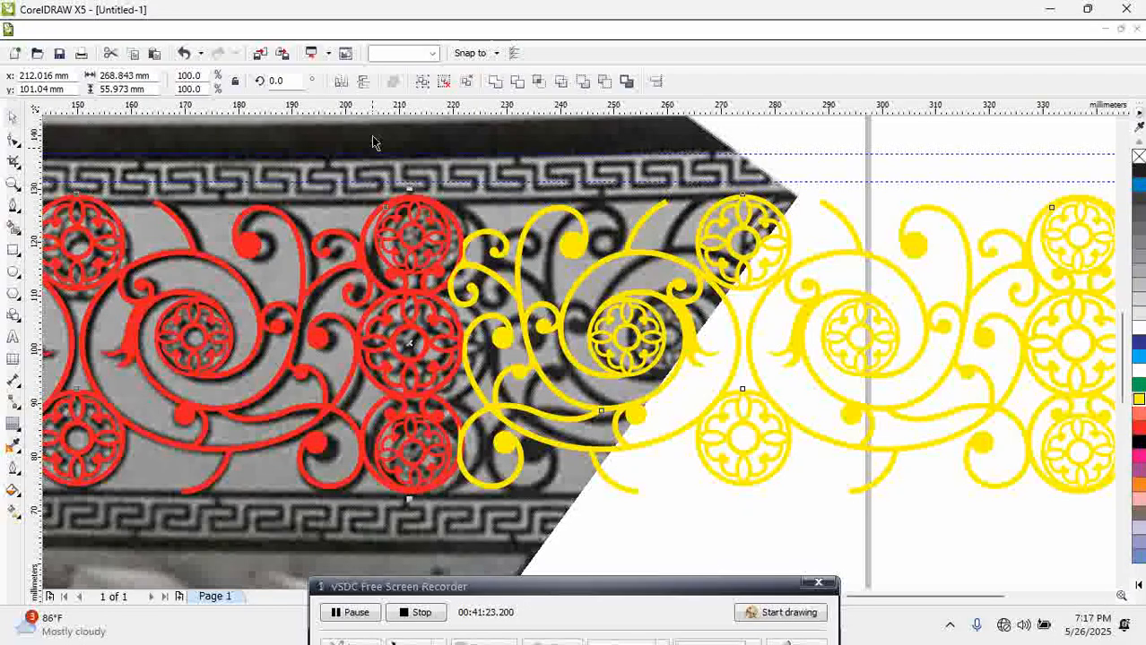
{"action": "left_click", "coordinate": [497, 80]}
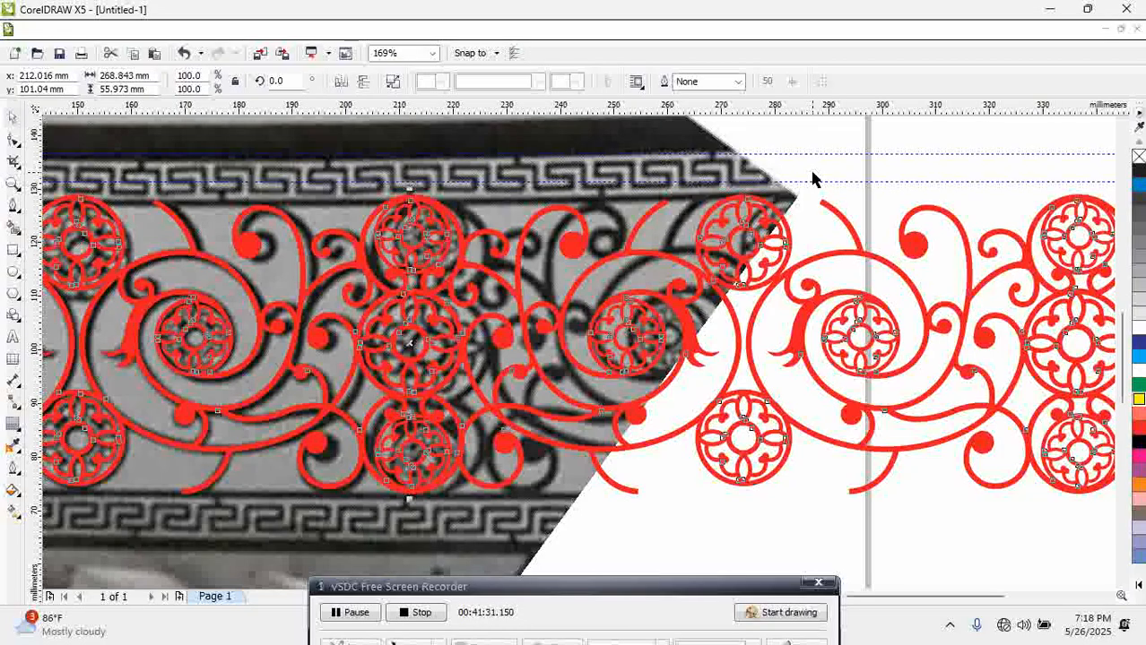
Fill the welded scrollwork with yellow and deselect it
{"action": "scroll", "coordinate": [811, 179], "scroll_direction": "down", "scroll_amount": 3}
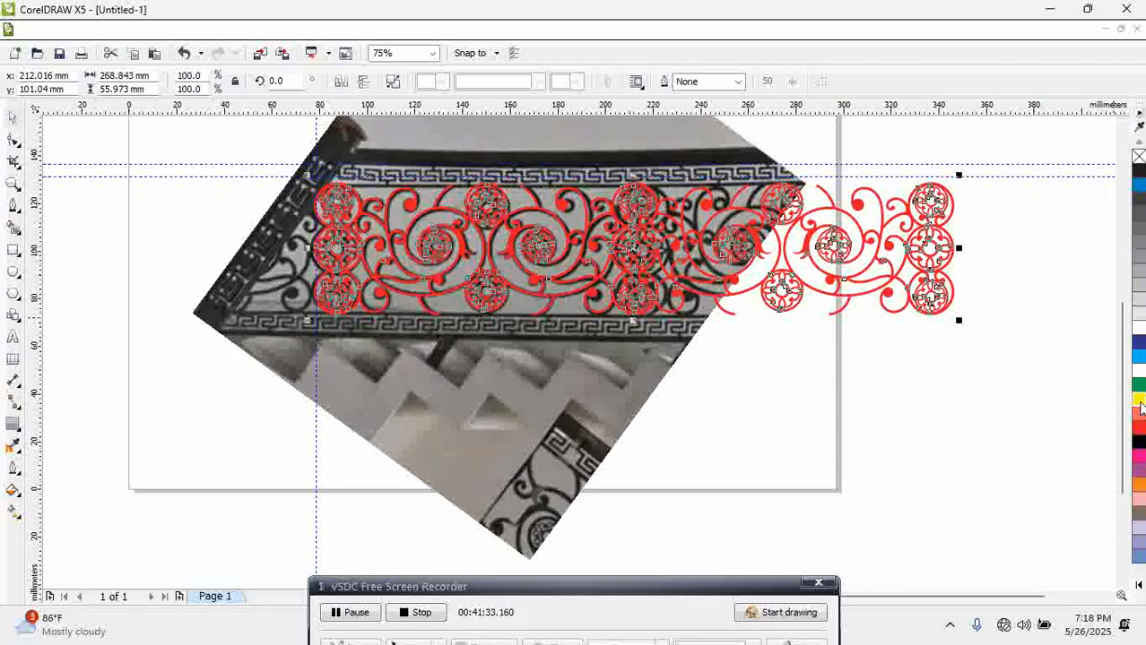
{"action": "left_click", "coordinate": [1139, 403]}
{"action": "left_click", "coordinate": [953, 367]}
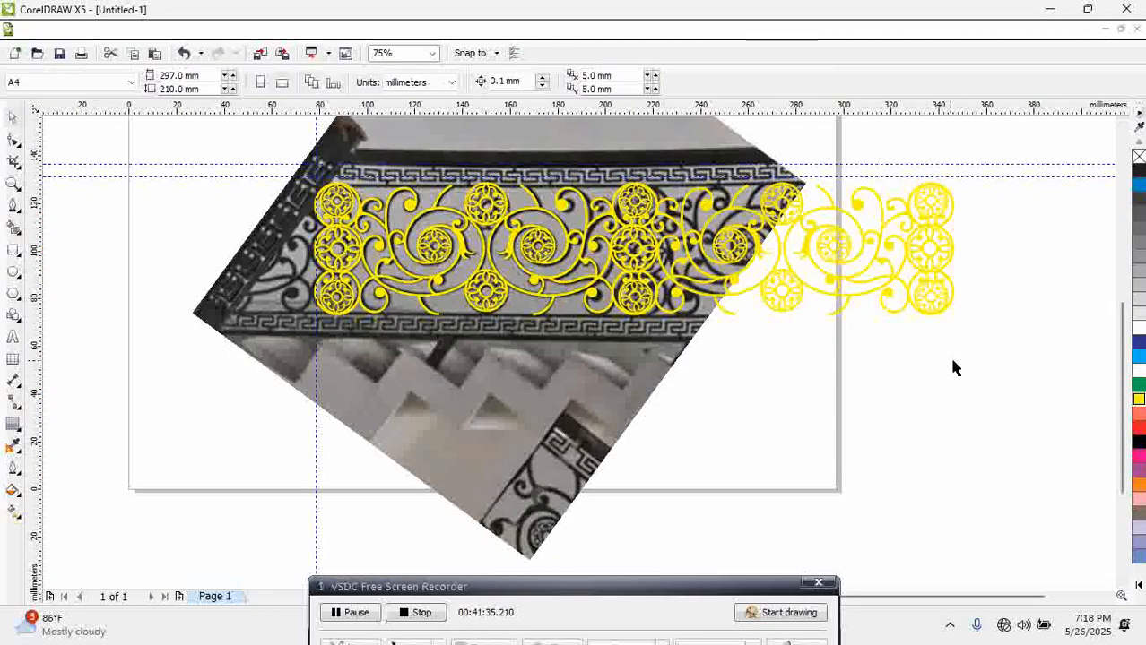
{"action": "left_click", "coordinate": [794, 281]}
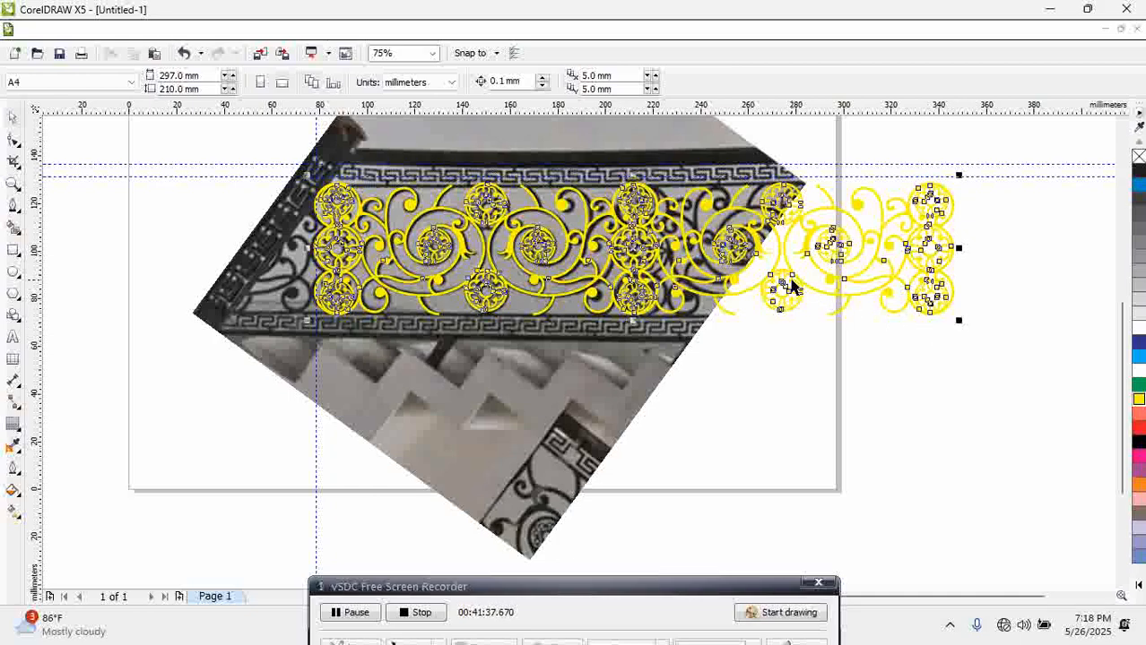
{"action": "left_click", "coordinate": [701, 386]}
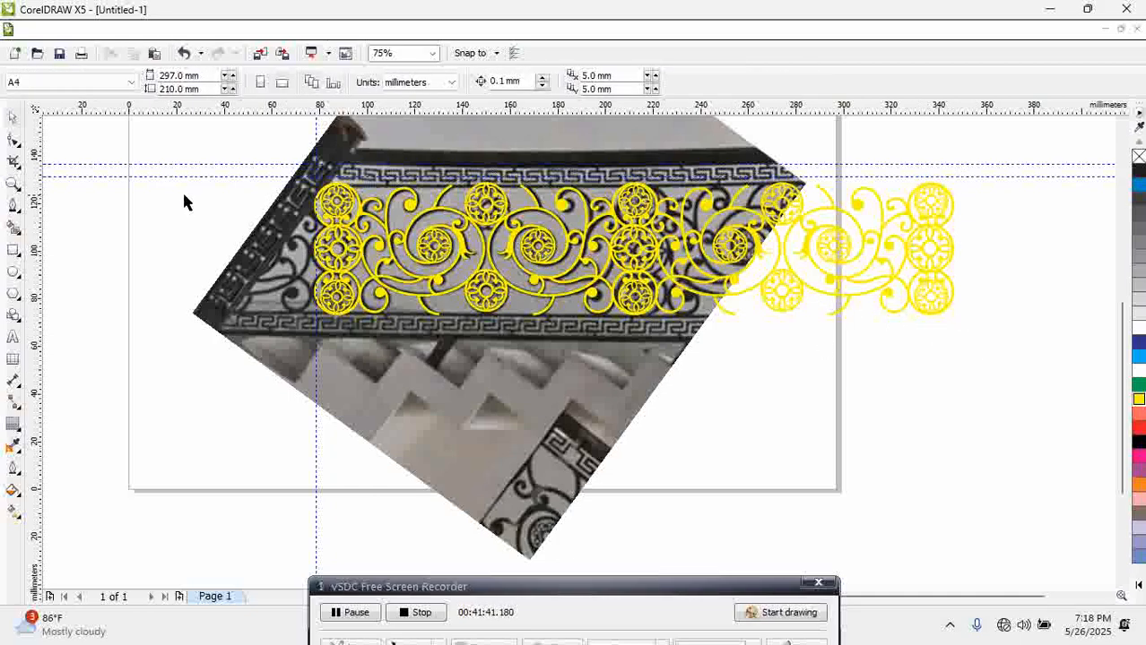
Draw a rectangle about 283 by 55 mm around the welded yellow scrollwork
{"action": "left_click", "coordinate": [13, 253]}
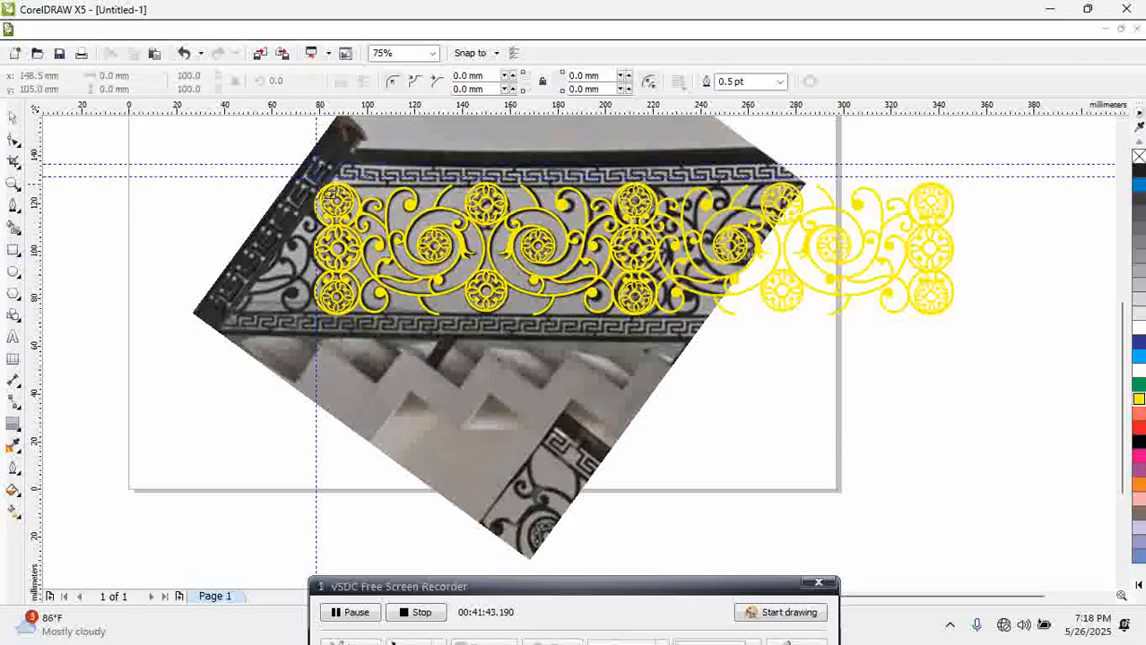
{"action": "left_click_drag", "start_coordinate": [318, 186], "coordinate": [990, 315]}
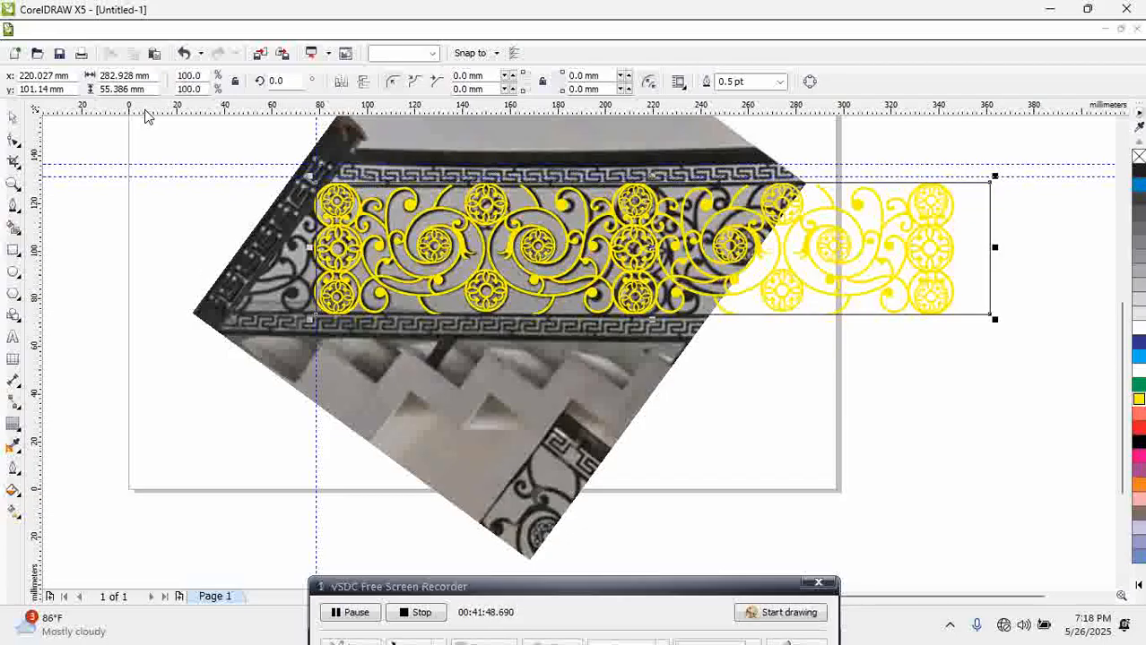
Widen the rectangle around the yellow scrollwork leftward to about 298 mm and give it a 4.0 pt red outline
{"action": "left_click", "coordinate": [12, 116]}
{"action": "left_click_drag", "start_coordinate": [309, 247], "coordinate": [274, 247]}
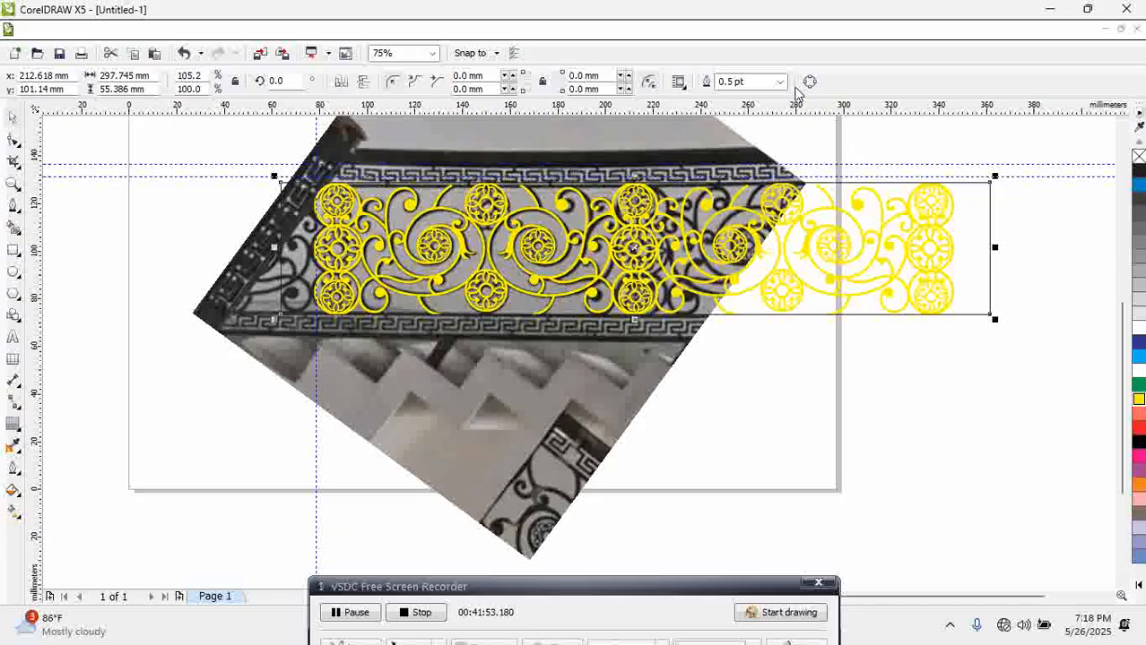
{"action": "left_click", "coordinate": [779, 82]}
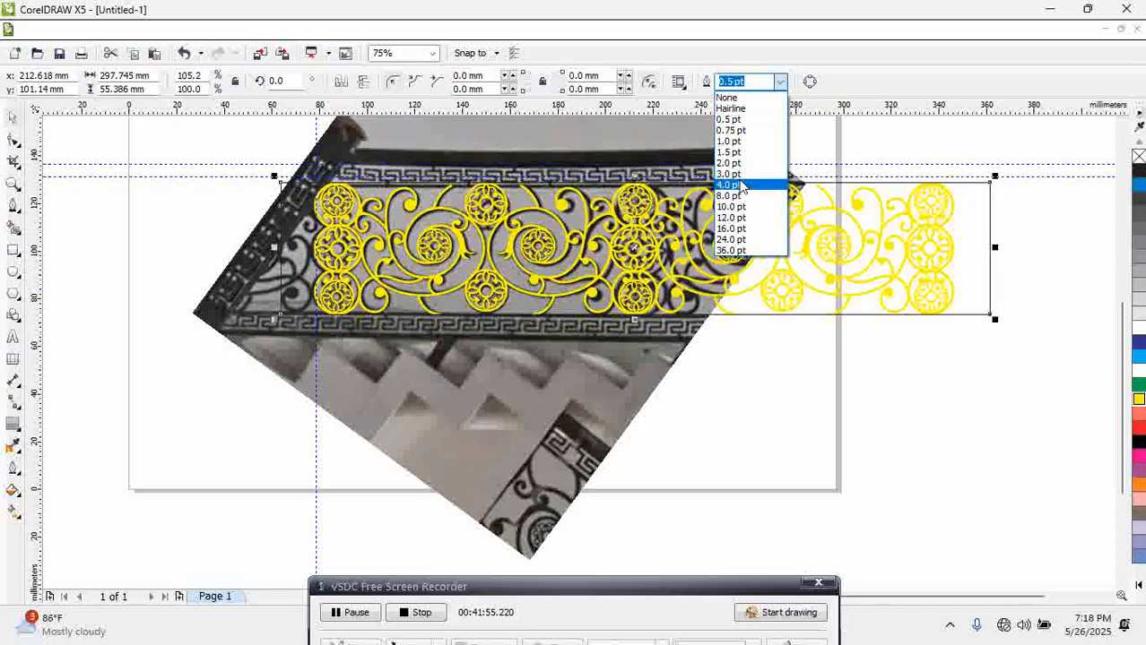
{"action": "left_click", "coordinate": [742, 185]}
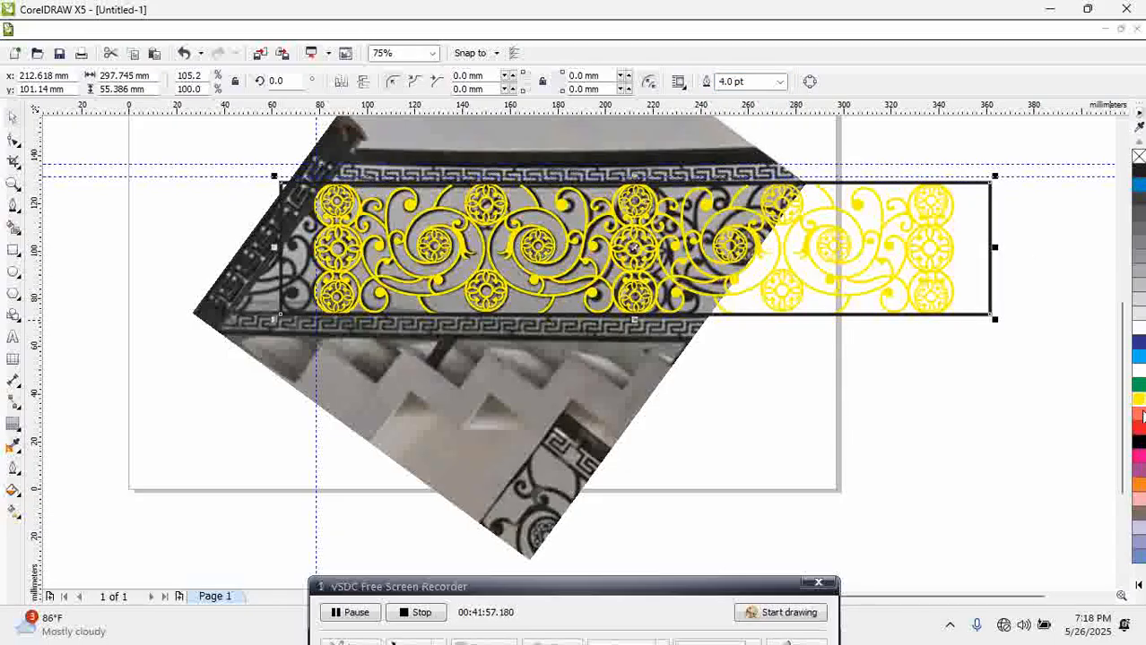
{"action": "right_click", "coordinate": [1140, 429]}
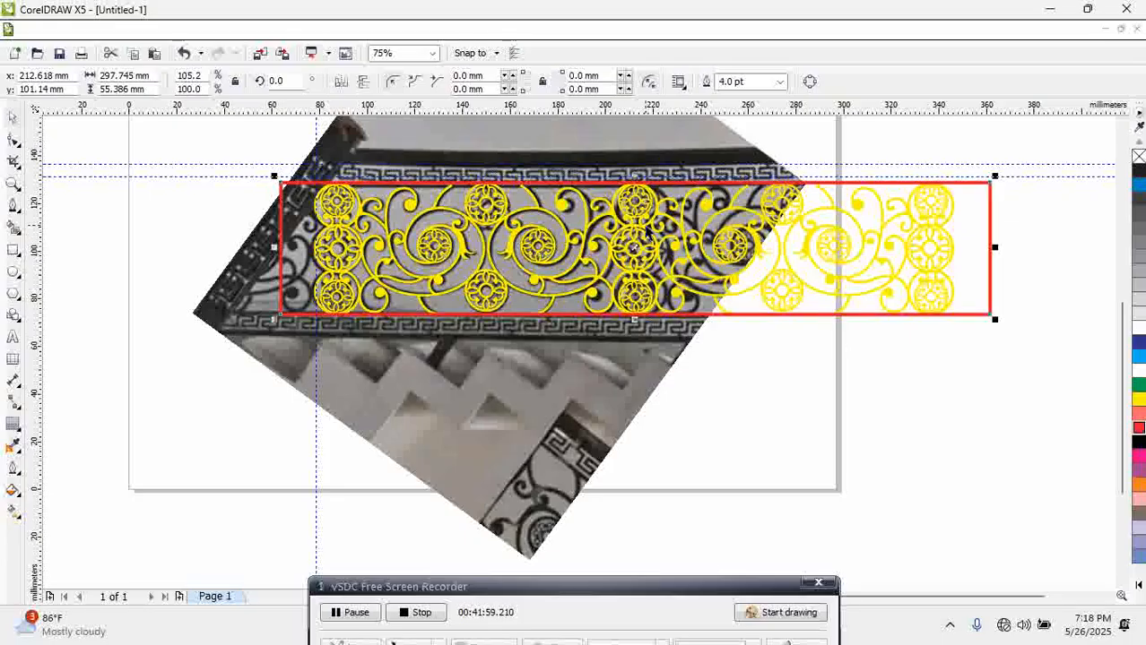
{"action": "left_click", "coordinate": [930, 303]}
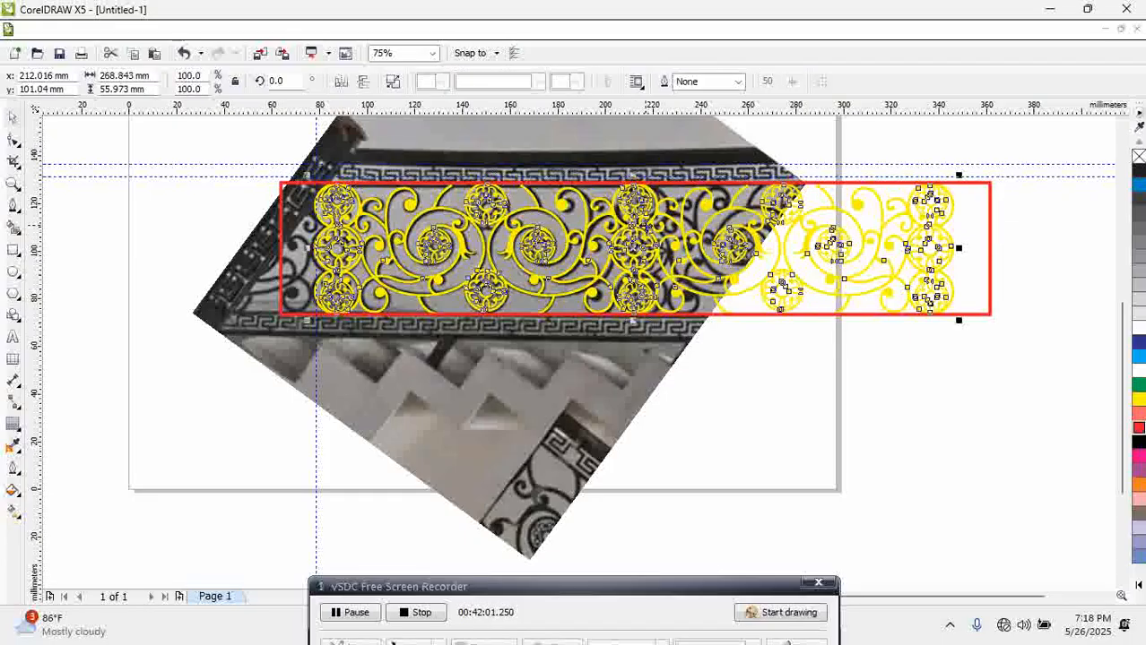
{"action": "left_click", "coordinate": [929, 349]}
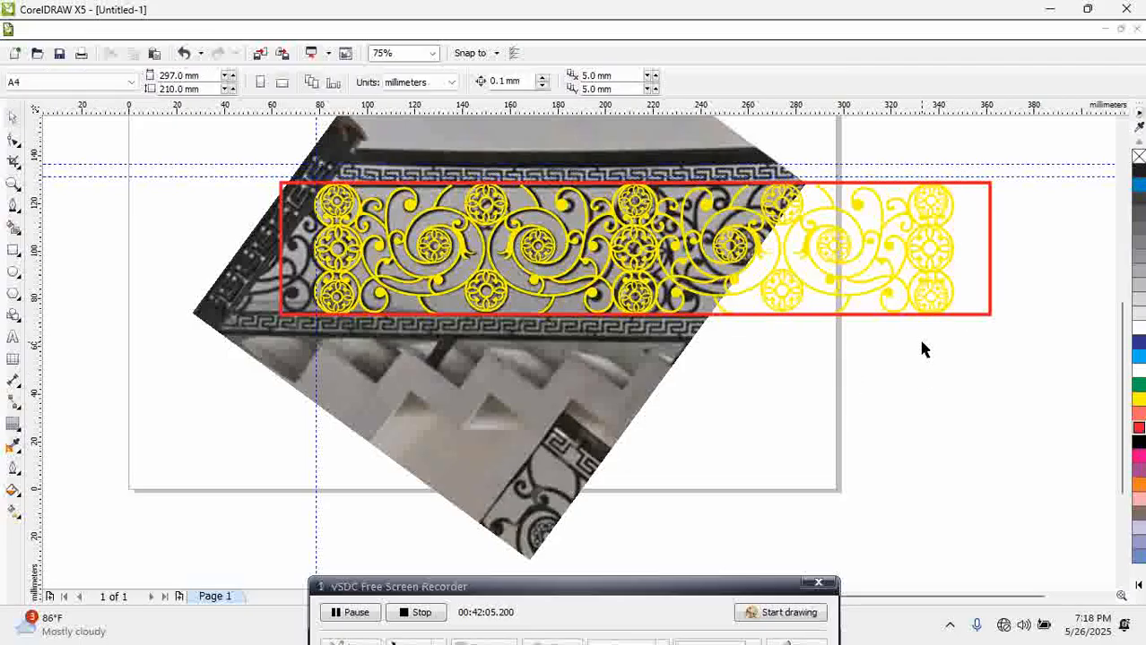
Bring the red frame's top and bottom edges inward onto the scrollwork, making the frame about 54 mm high
{"action": "key", "text": "F2"}
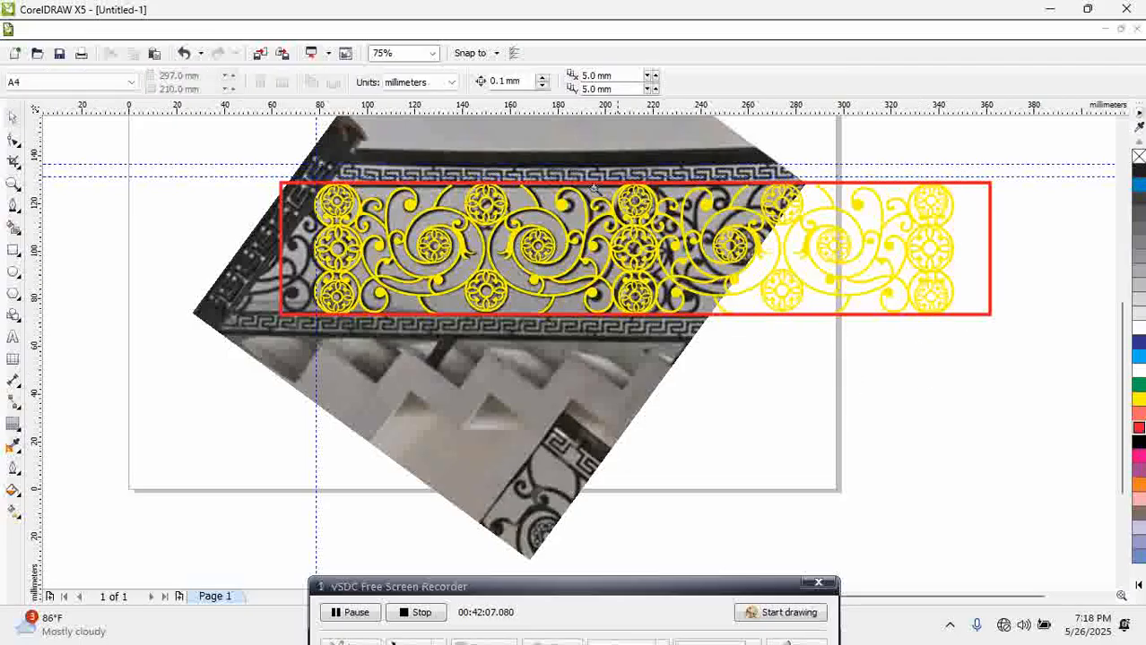
{"action": "left_click_drag", "start_coordinate": [493, 170], "coordinate": [918, 347]}
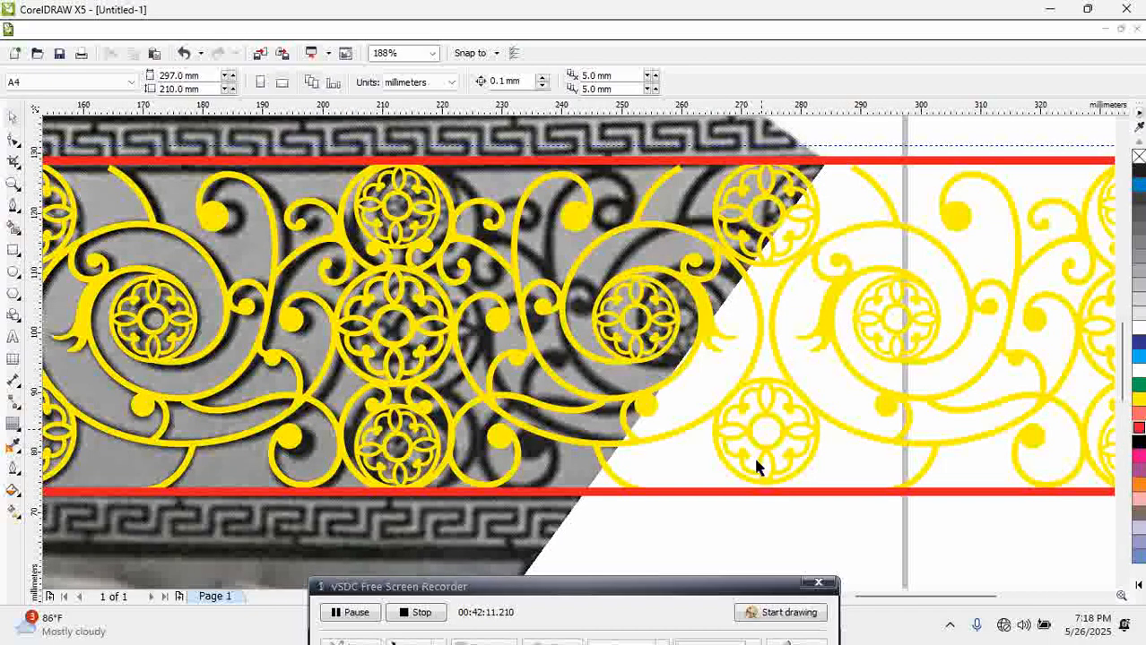
{"action": "left_click_drag", "start_coordinate": [755, 592], "coordinate": [612, 644]}
{"action": "left_click", "coordinate": [596, 598]}
{"action": "left_click", "coordinate": [597, 597]}
{"action": "left_click", "coordinate": [596, 598]}
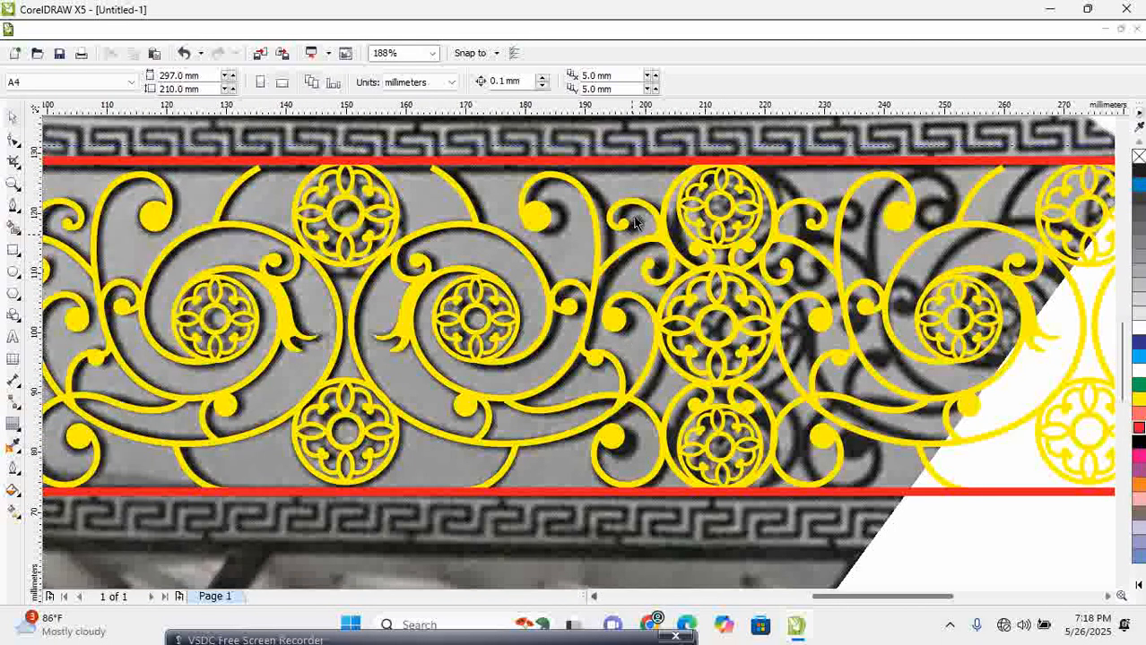
{"action": "left_click", "coordinate": [692, 160]}
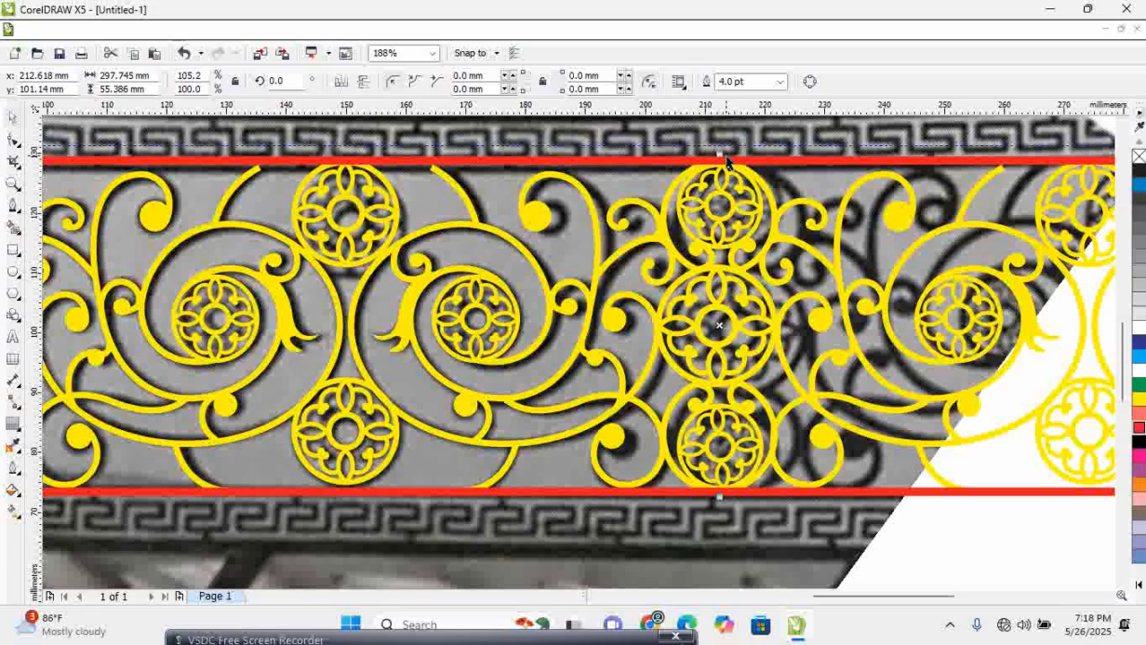
{"action": "left_click_drag", "start_coordinate": [718, 154], "coordinate": [709, 158]}
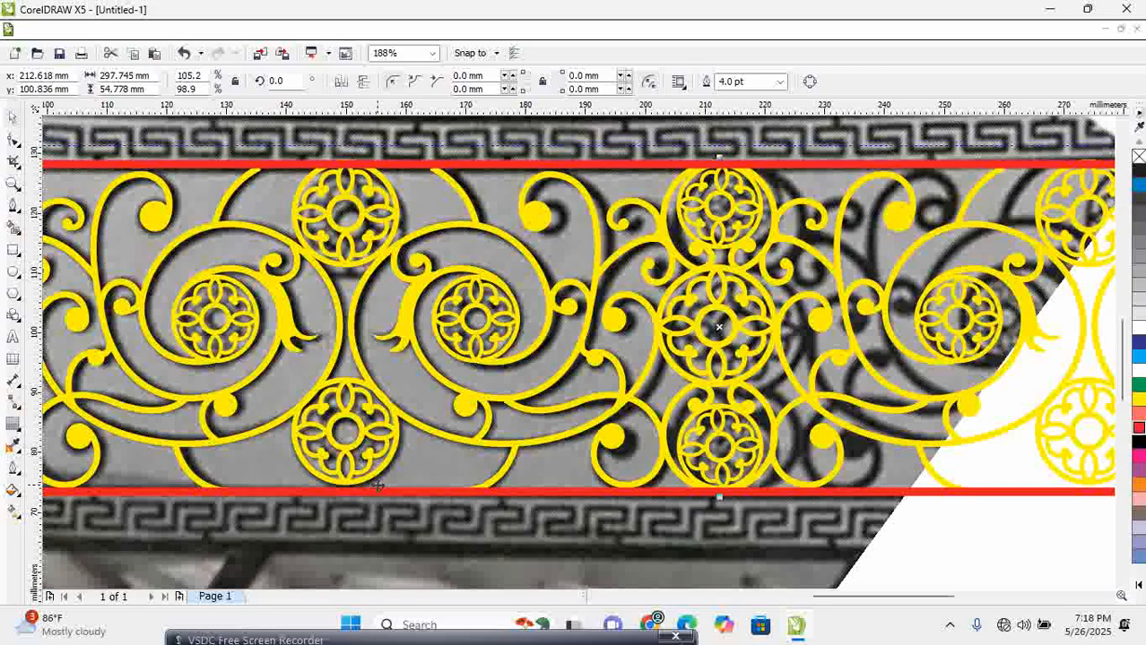
{"action": "left_click_drag", "start_coordinate": [718, 499], "coordinate": [711, 492]}
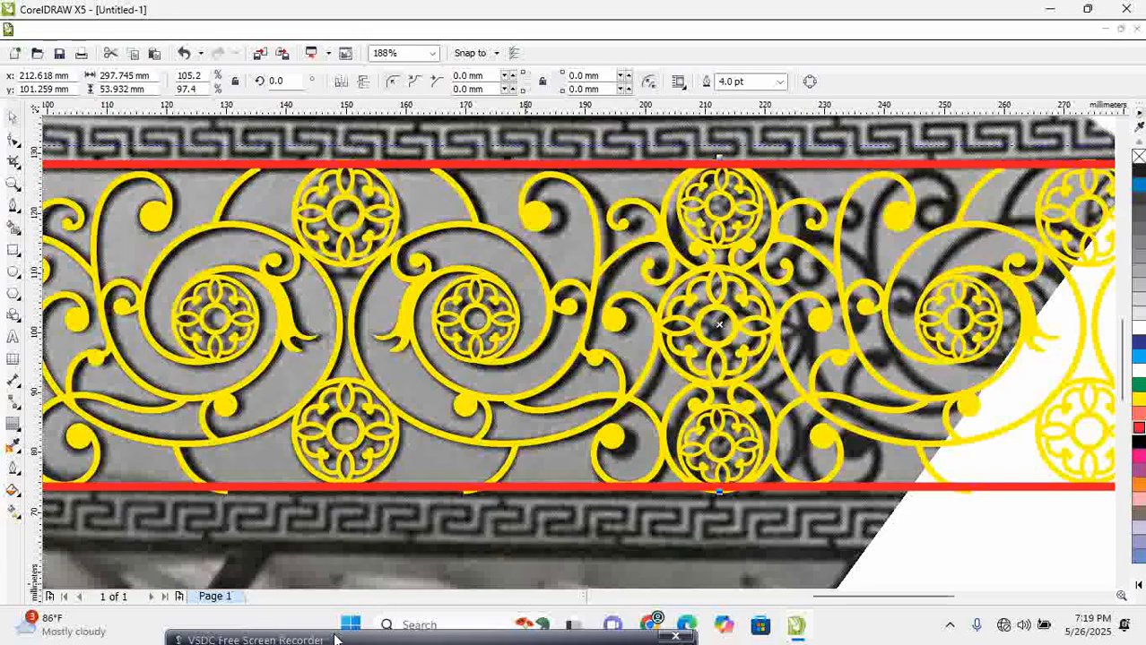
{"action": "mouse_move", "coordinate": [404, 642]}
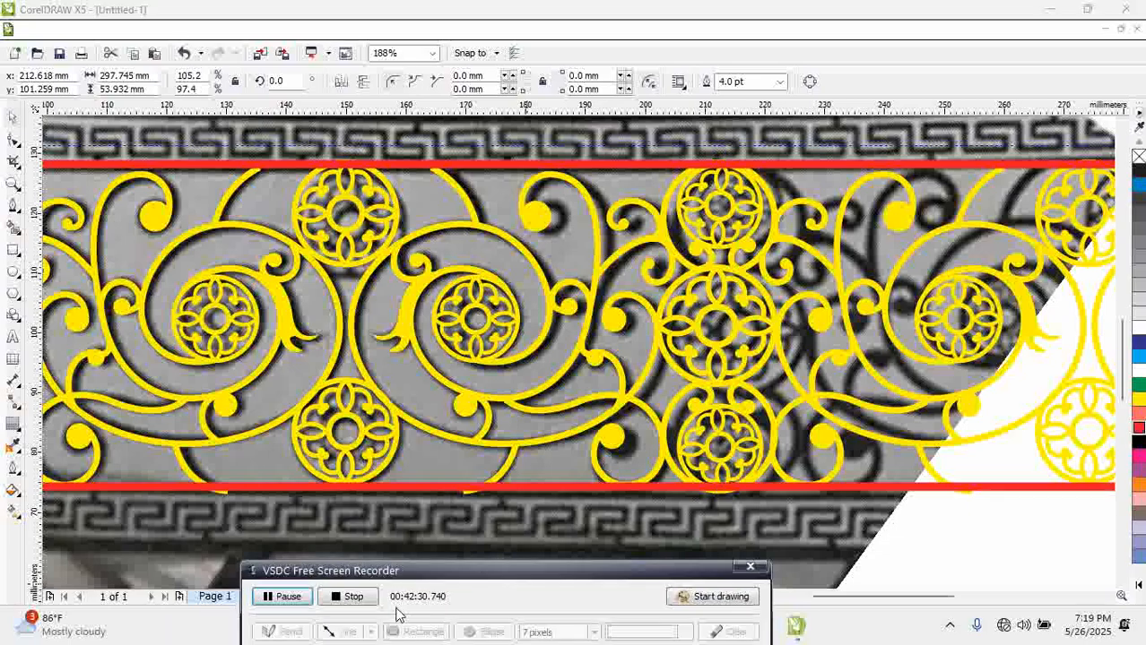
{"action": "left_click", "coordinate": [283, 598]}
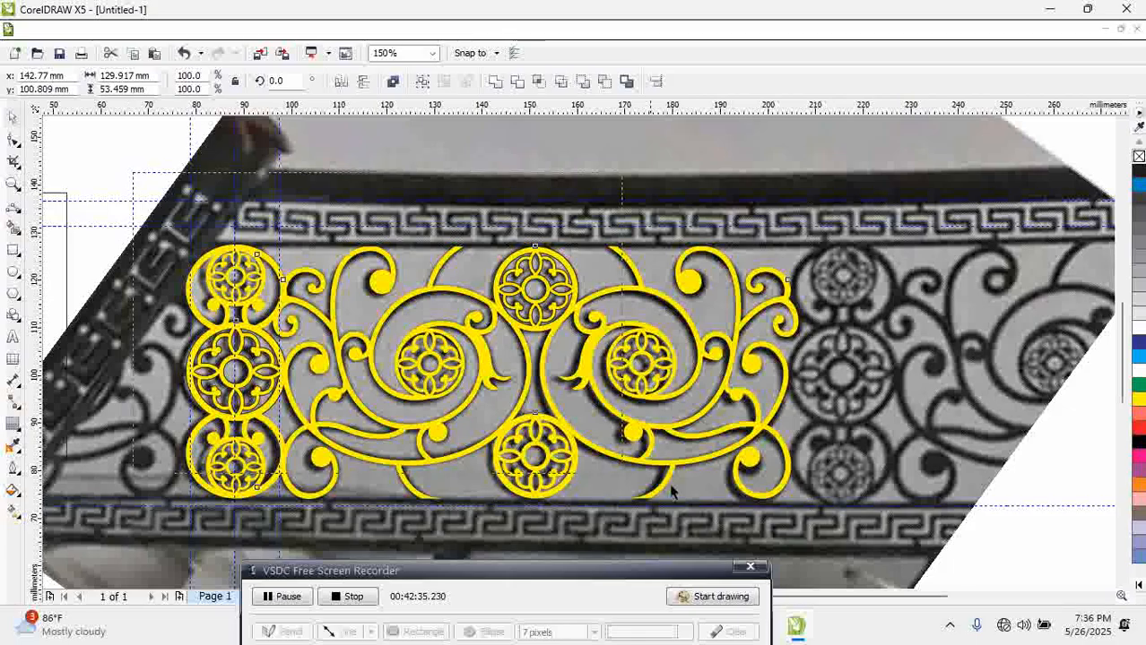
Group the yellow scrollwork with its medallion column and place a copy about 127 mm to the right over the photo's next column
{"action": "left_click_drag", "start_coordinate": [133, 172], "coordinate": [882, 581]}
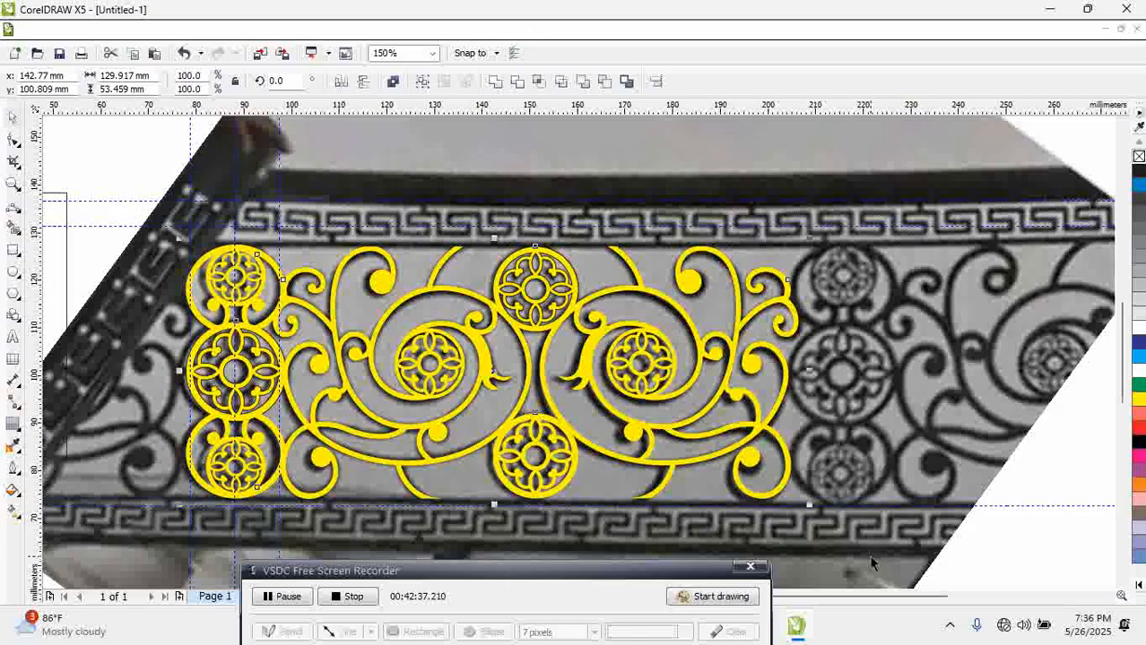
{"action": "key", "text": "ctrl+g"}
{"action": "scroll", "coordinate": [781, 468], "scroll_direction": "down", "scroll_amount": 1}
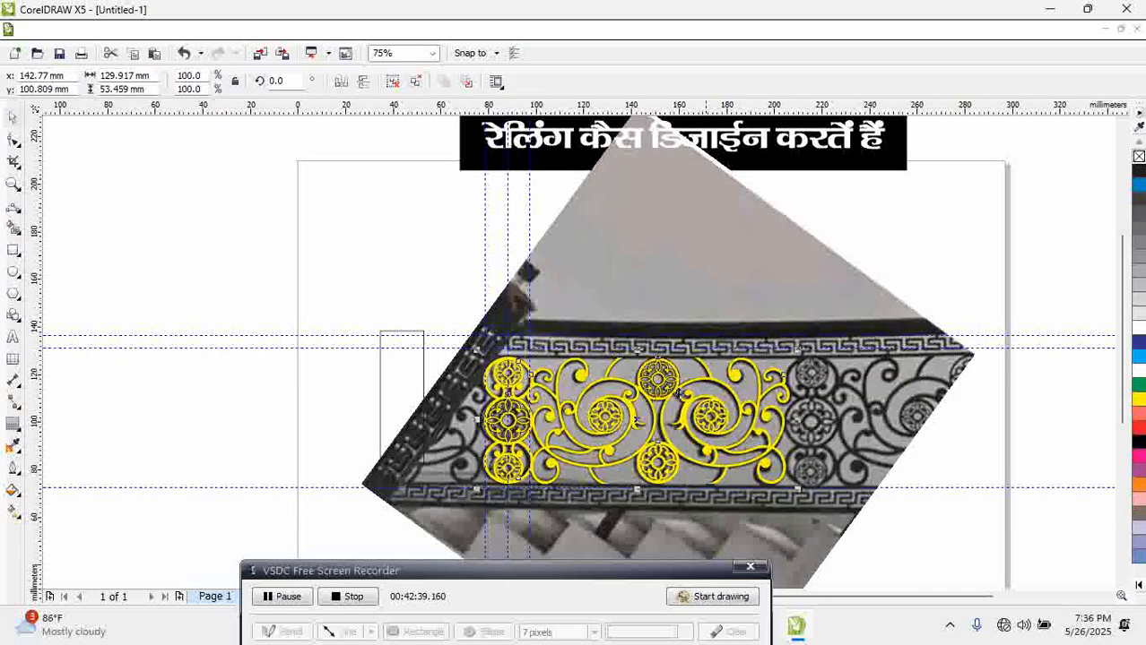
{"action": "left_click_drag", "start_coordinate": [409, 303], "coordinate": [1023, 545]}
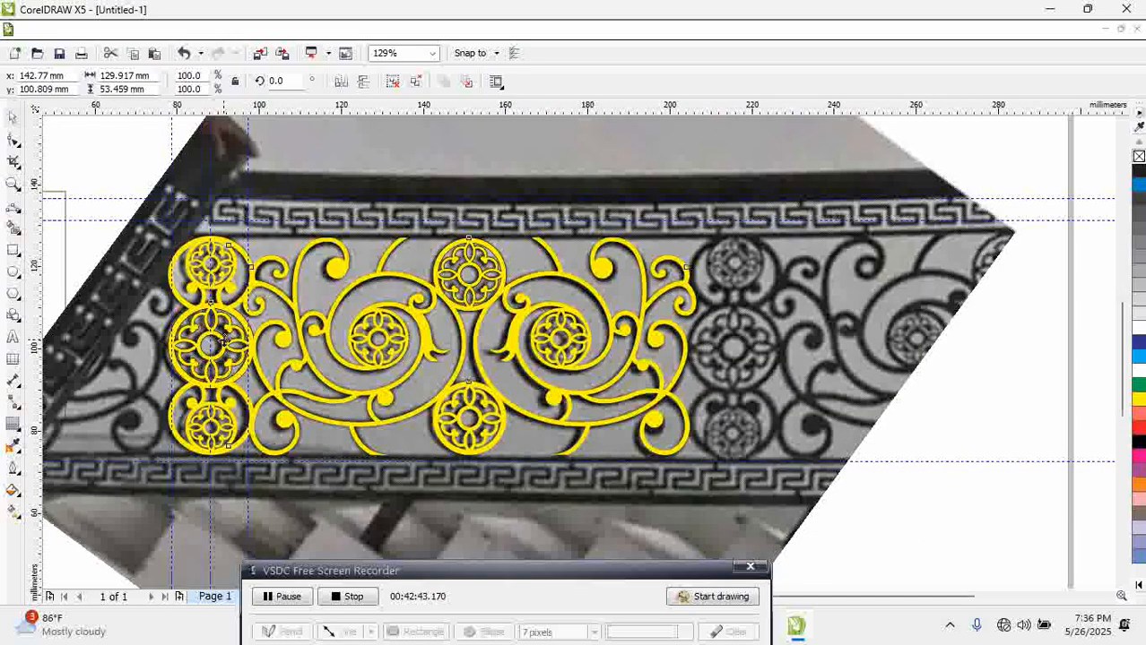
{"action": "left_click_drag", "start_coordinate": [222, 341], "coordinate": [746, 340]}
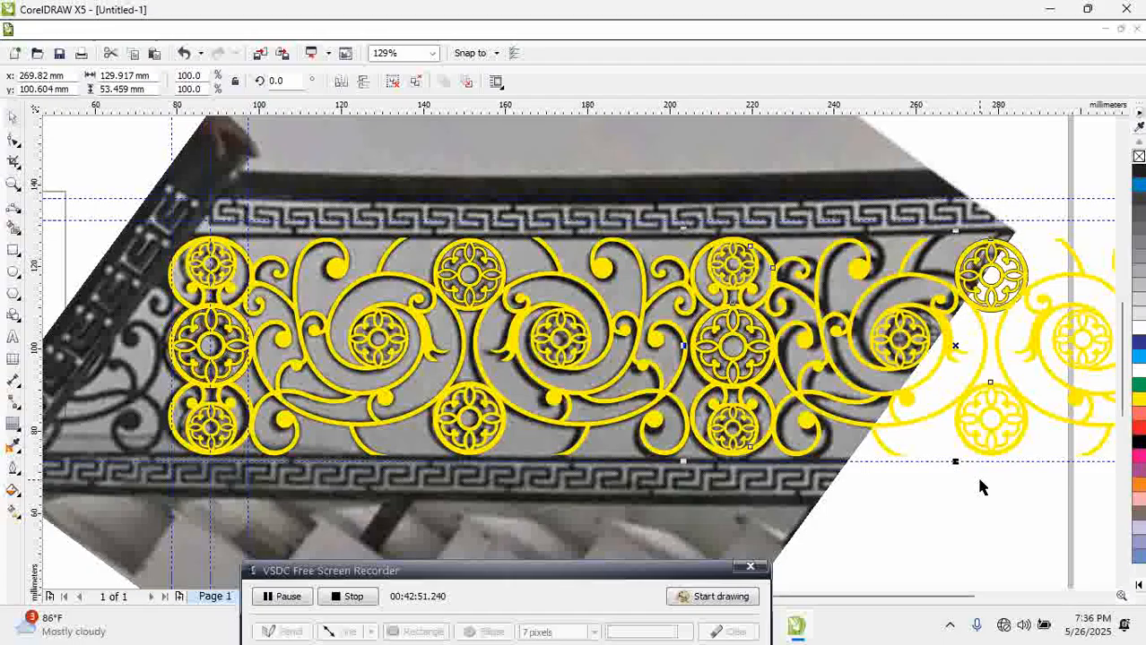
Fill the copied section with red and nudge it 1.1 mm left in total until its medallion column meets the yellow scrolls
{"action": "key", "text": "Left"}
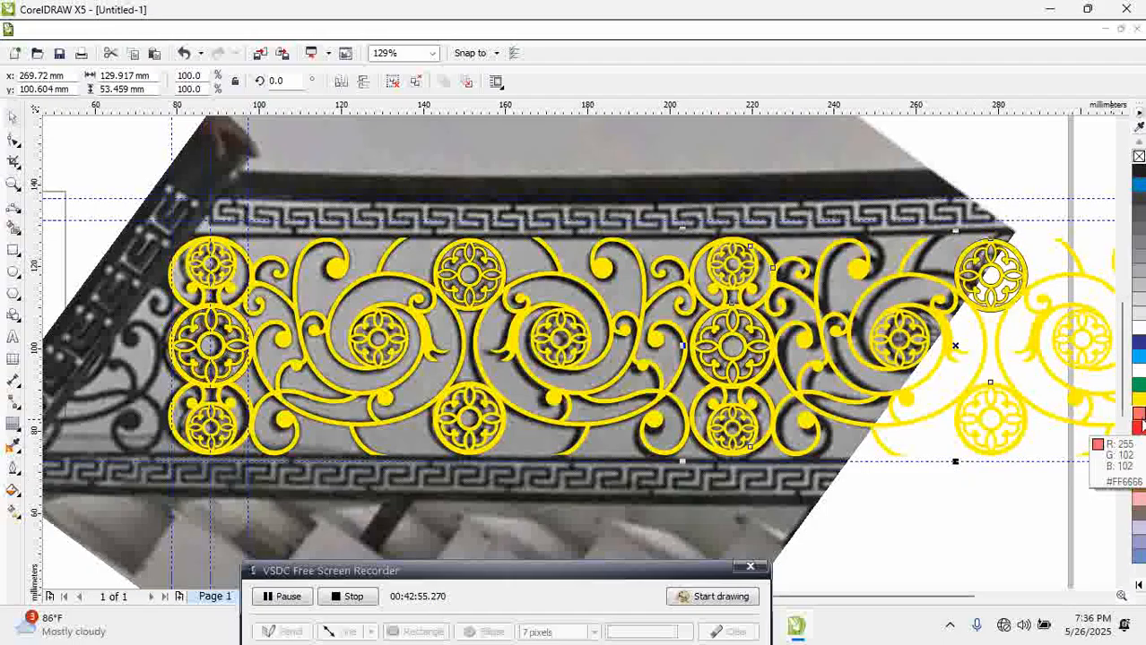
{"action": "left_click", "coordinate": [1136, 425]}
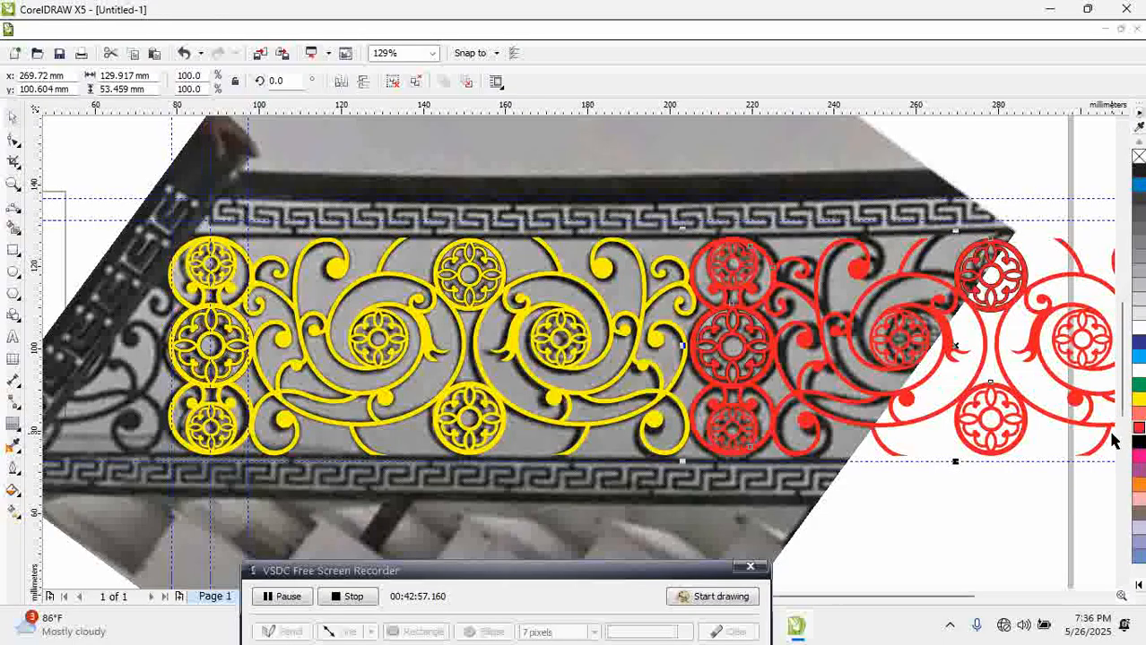
{"action": "key", "text": "Left"}
{"action": "key", "text": "Left"}
{"action": "key", "text": "Left"}
{"action": "key", "text": "Left"}
{"action": "key", "text": "Left"}
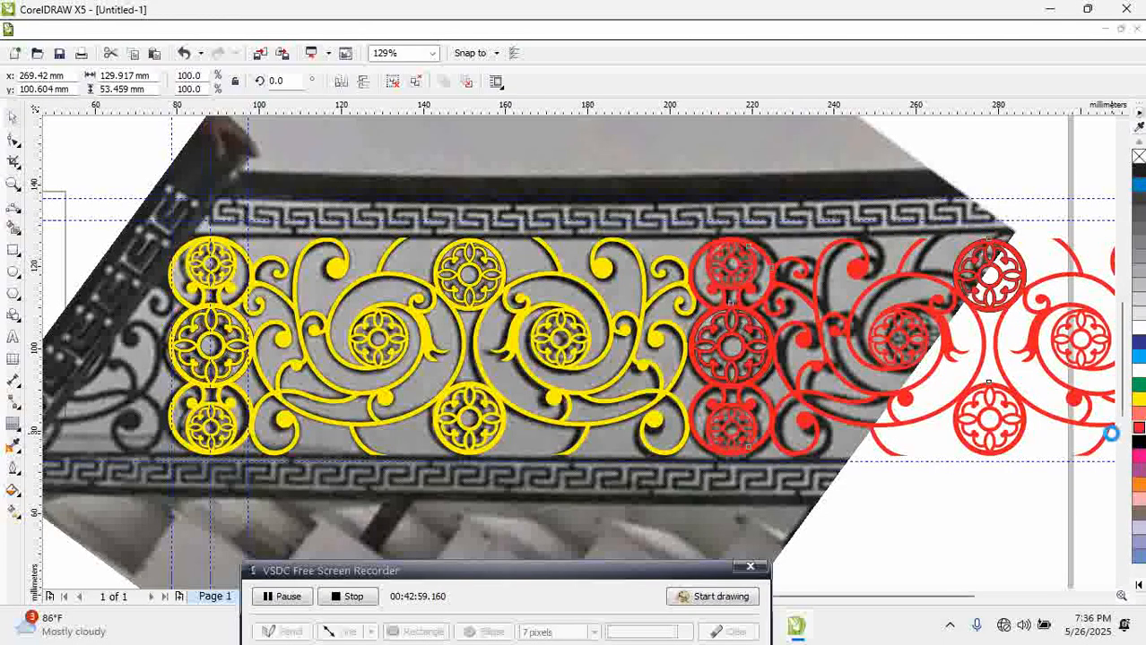
{"action": "key", "text": "Left"}
{"action": "key", "text": "Left"}
{"action": "key", "text": "Left"}
{"action": "key", "text": "Left"}
{"action": "key", "text": "Left"}
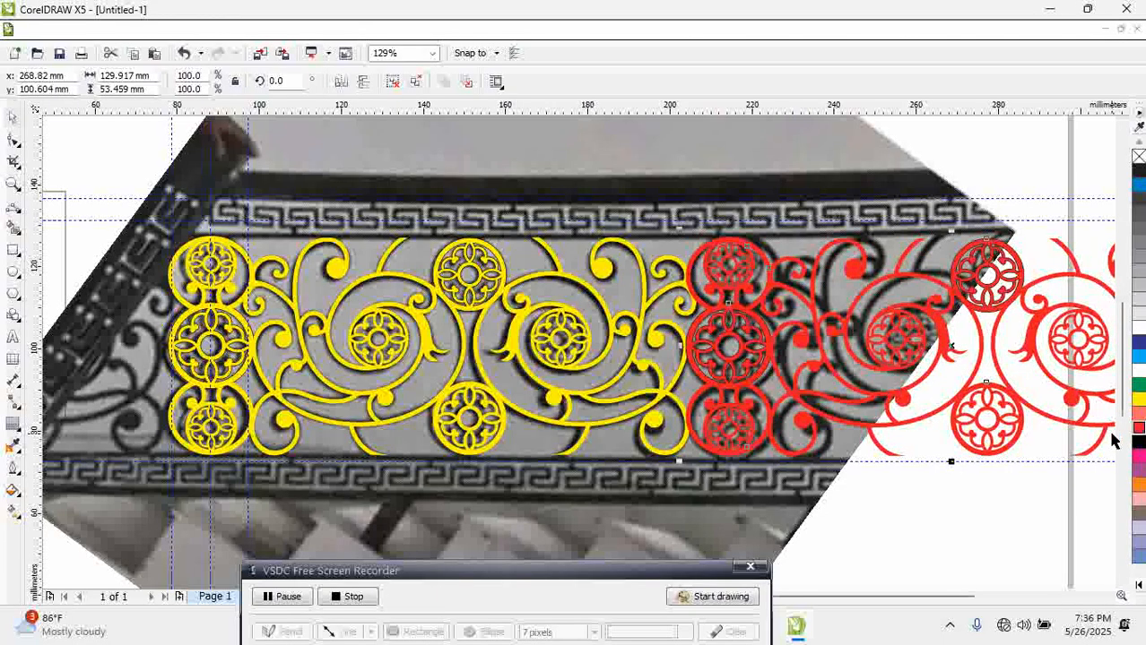
{"action": "key", "text": "Left"}
{"action": "key", "text": "Left"}
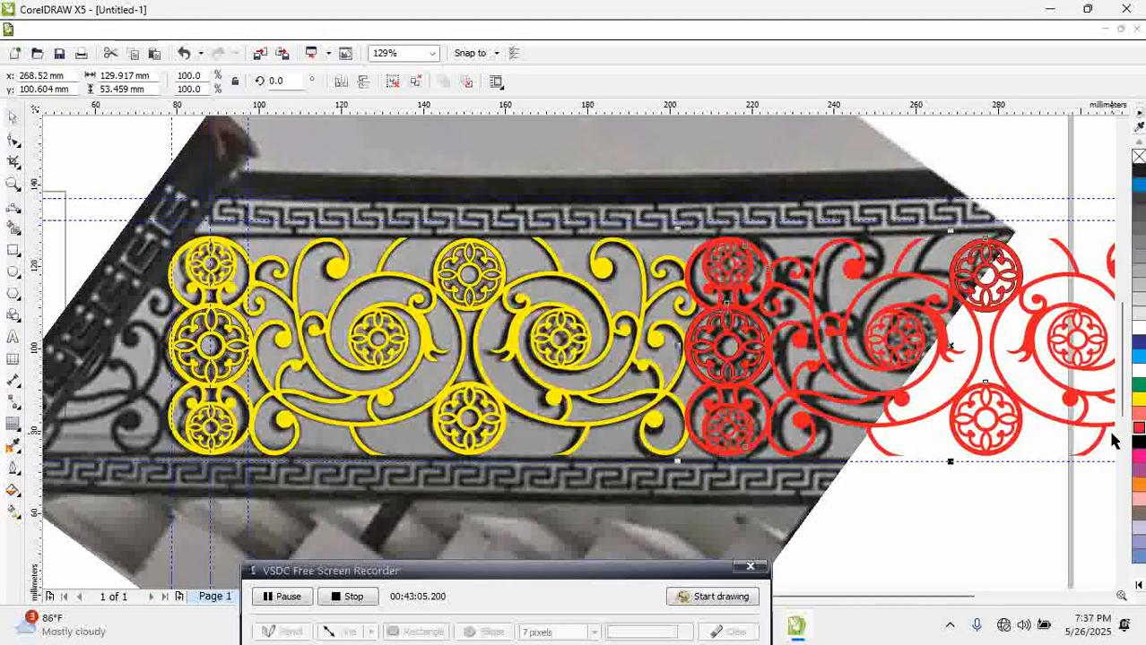
{"action": "key", "text": "Right"}
{"action": "key", "text": "Right"}
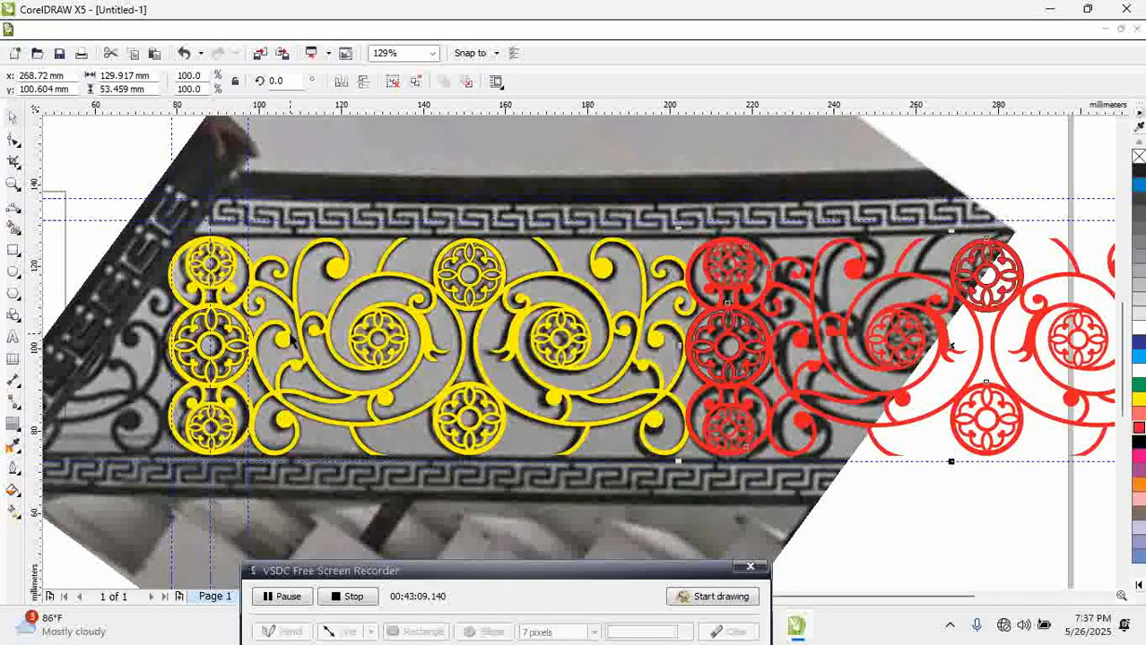
Select the yellow section together with the red copy and align the two vertically so they sit level
{"action": "left_click", "coordinate": [190, 244], "text": "shift"}
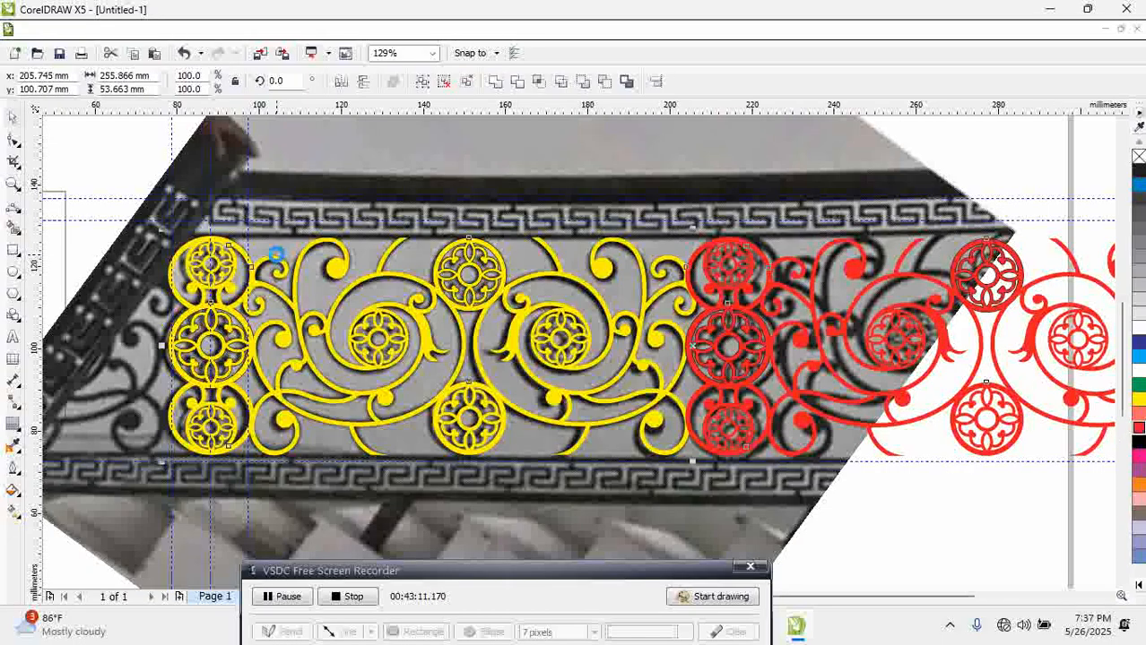
{"action": "key", "text": "Up"}
{"action": "key", "text": "Up"}
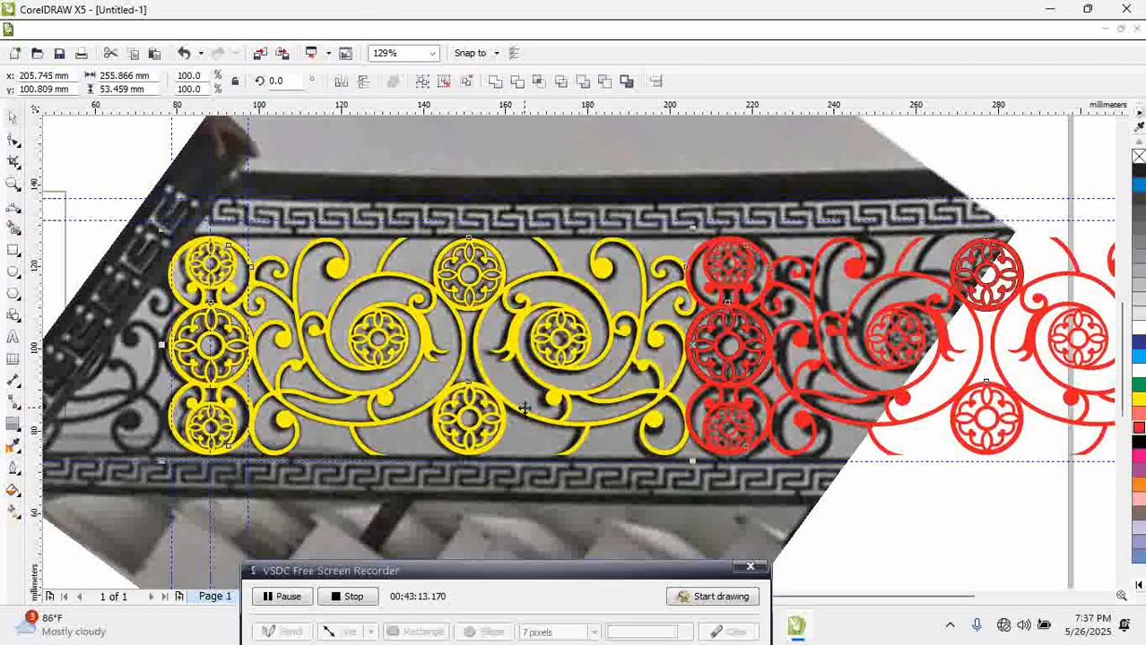
Fill both scrollwork sections with red, leave them without an outline, and group them
{"action": "scroll", "coordinate": [524, 409], "scroll_direction": "down", "scroll_amount": 3}
{"action": "left_click_drag", "start_coordinate": [916, 287], "coordinate": [316, 460]}
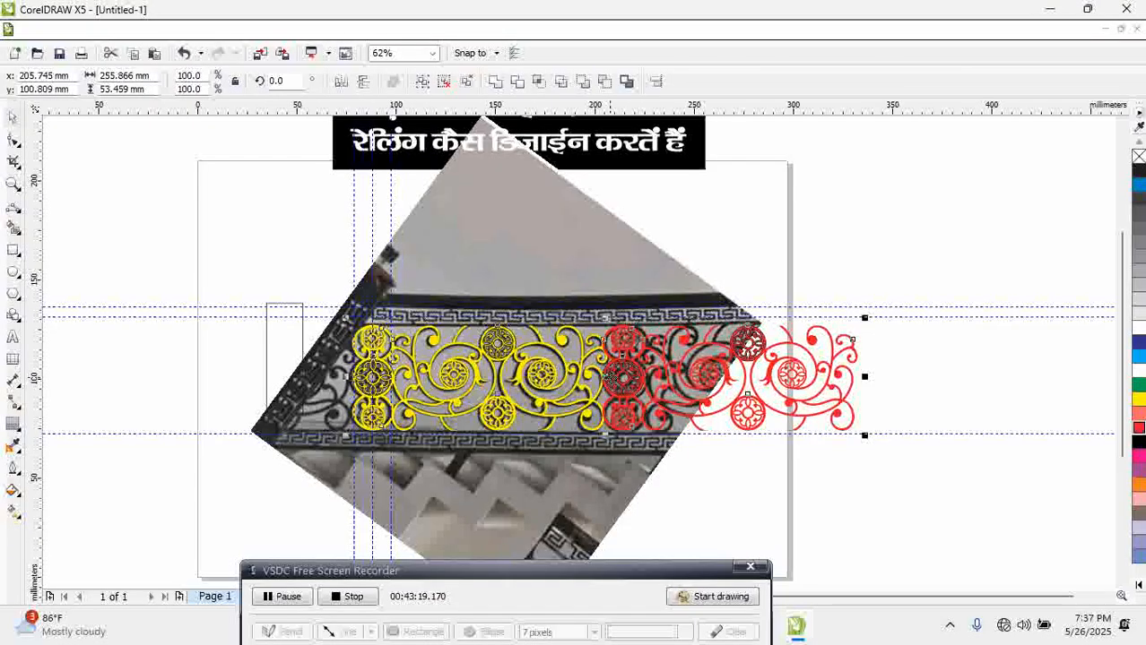
{"action": "right_click", "coordinate": [1138, 428]}
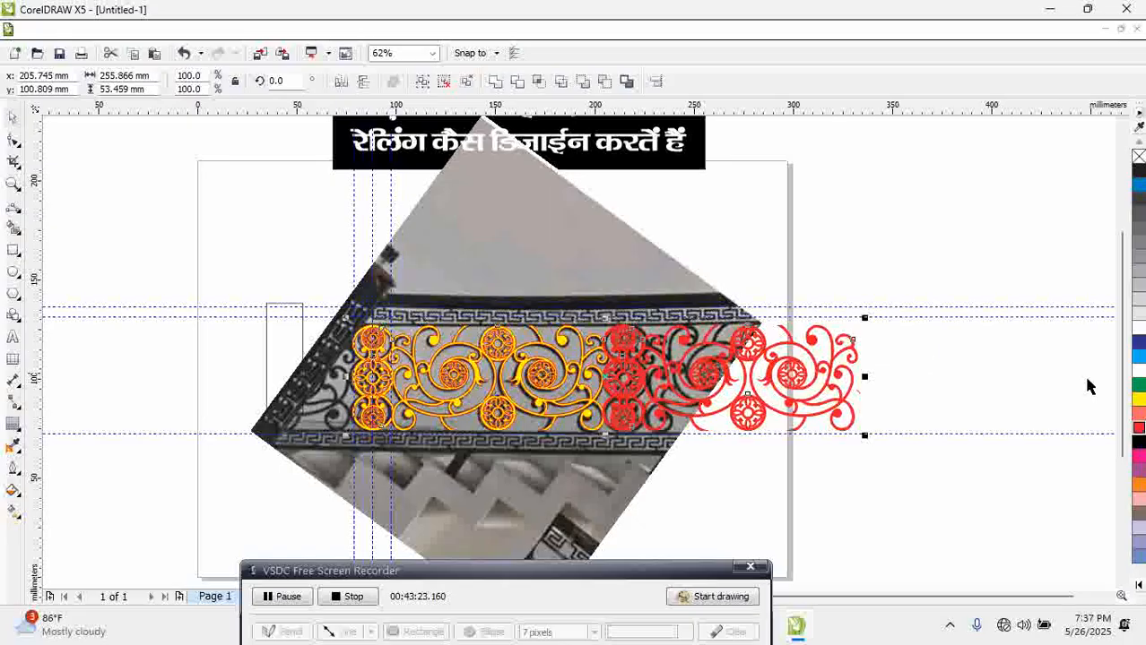
{"action": "left_click", "coordinate": [1139, 428]}
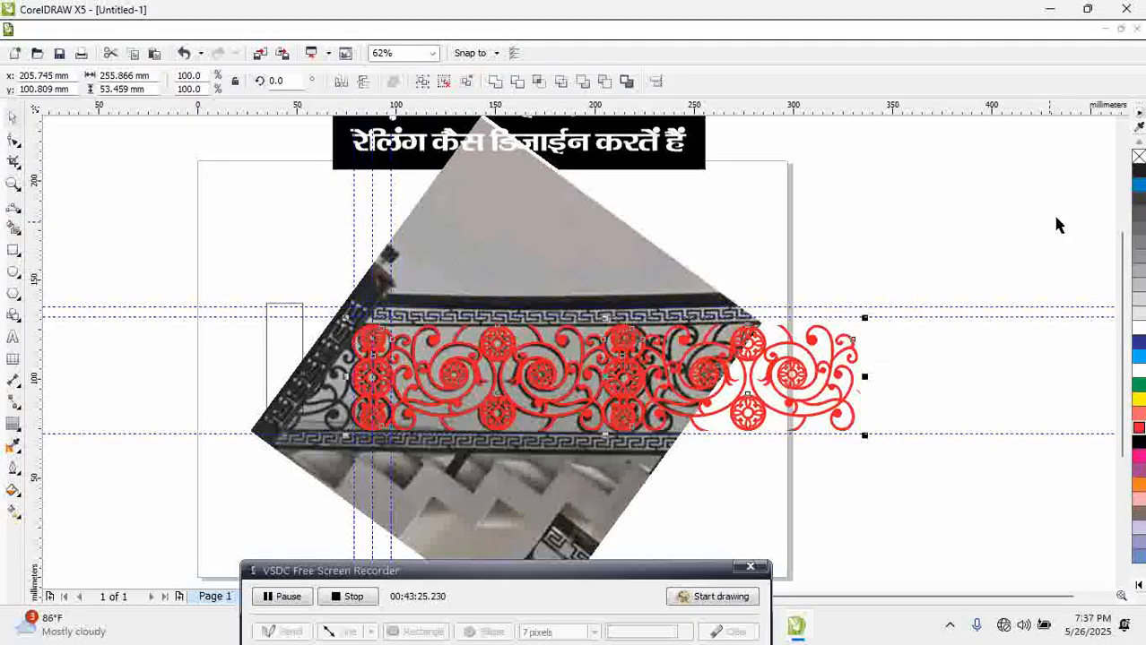
{"action": "left_click", "coordinate": [1138, 157]}
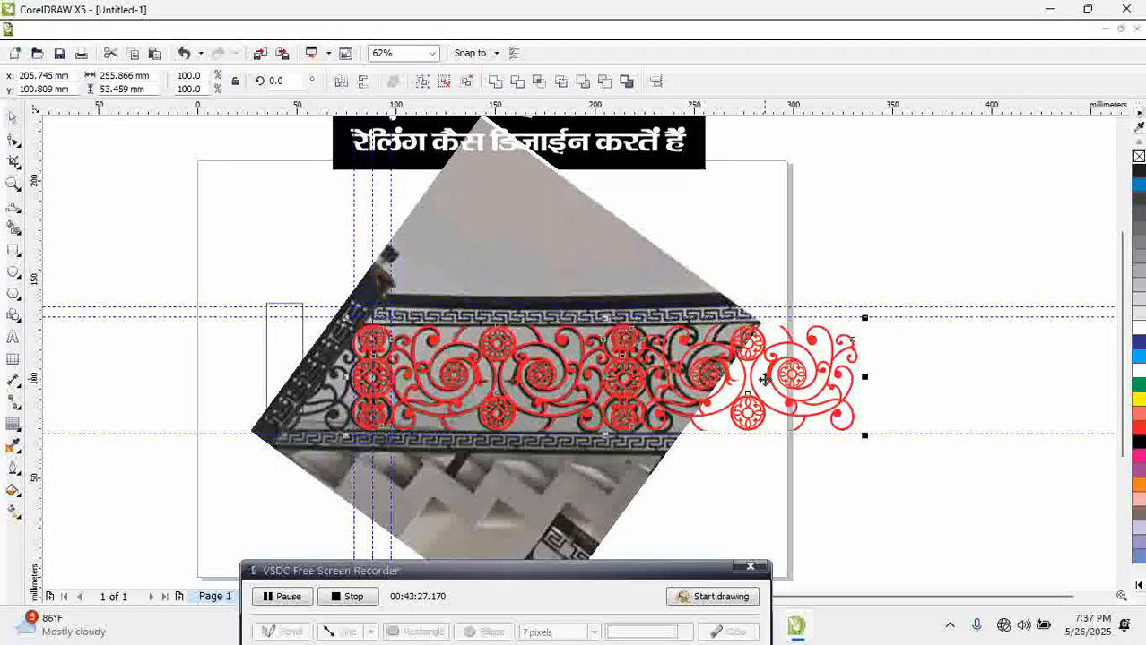
{"action": "key", "text": "ctrl+g"}
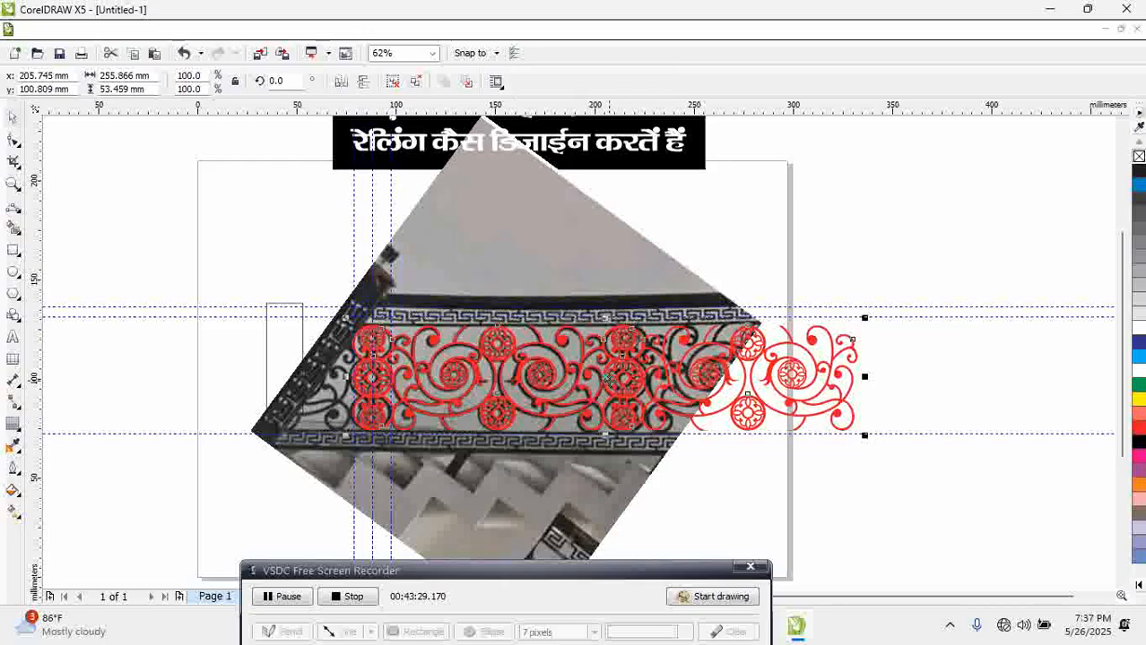
Move the grouped red scrollwork about 171 mm right and 70 mm down, clear of the photo, and deselect it
{"action": "left_click_drag", "start_coordinate": [602, 377], "coordinate": [913, 499]}
{"action": "left_click_drag", "start_coordinate": [949, 521], "coordinate": [950, 521]}
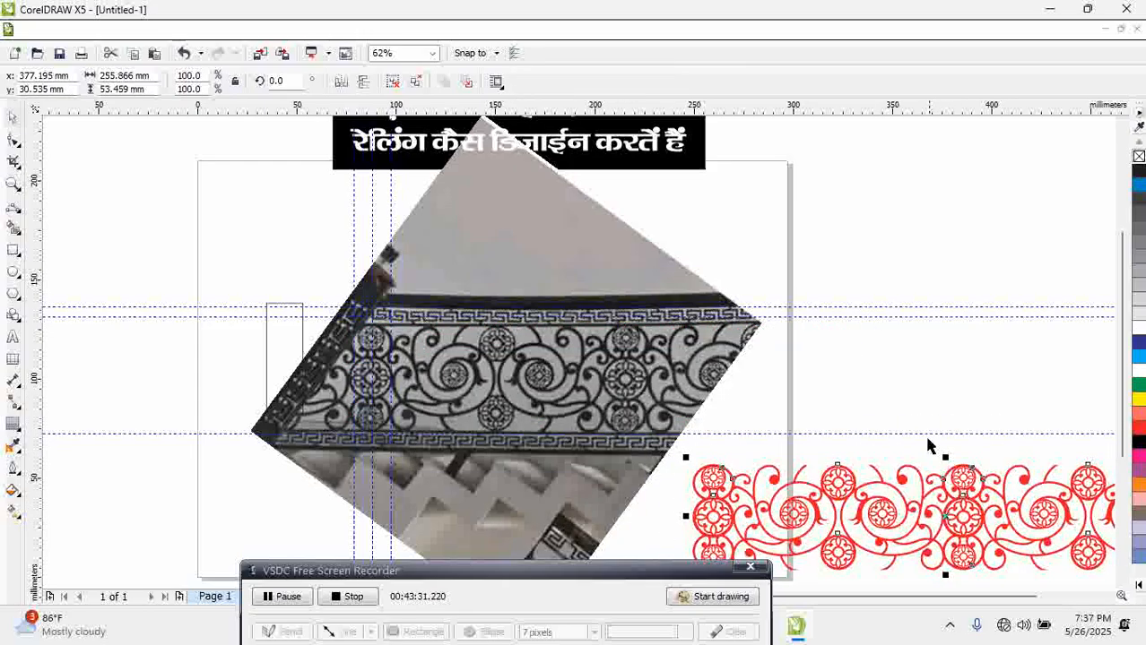
{"action": "left_click", "coordinate": [912, 413]}
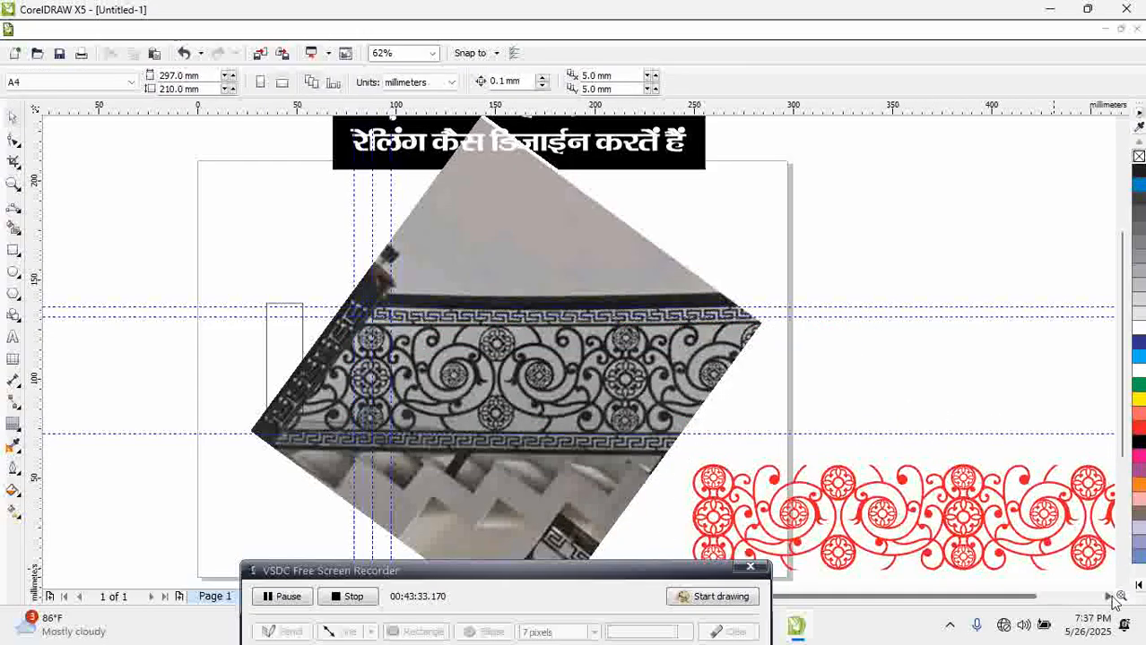
{"action": "left_click", "coordinate": [1110, 599]}
{"action": "double_click", "coordinate": [1110, 599]}
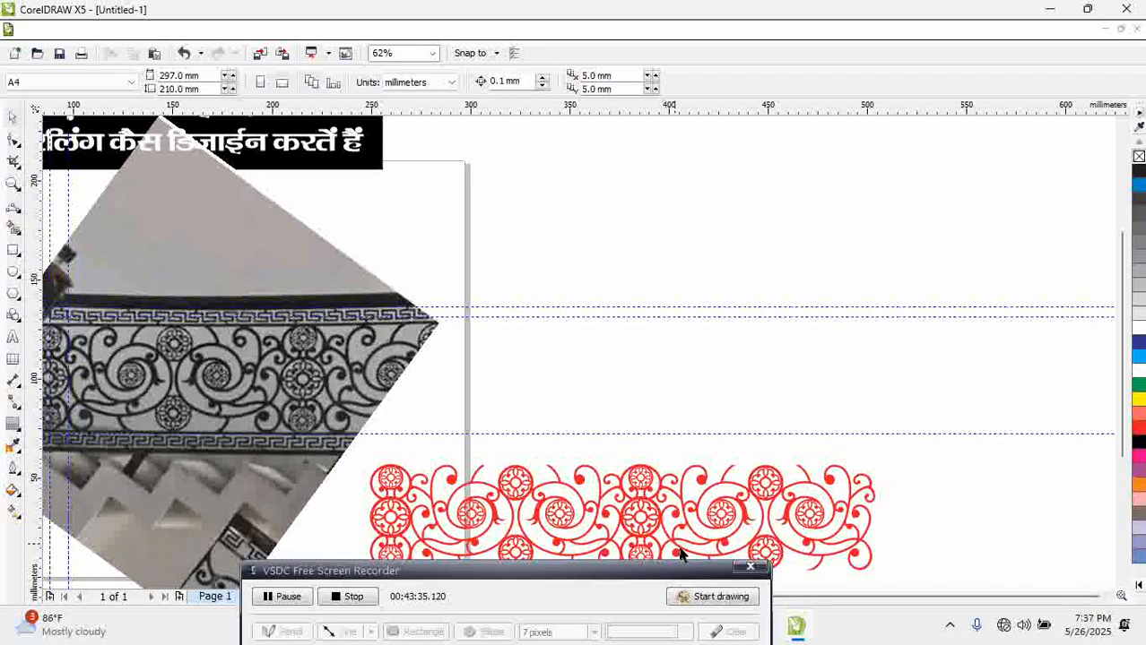
{"action": "scroll", "coordinate": [713, 383], "scroll_direction": "down", "scroll_amount": 2}
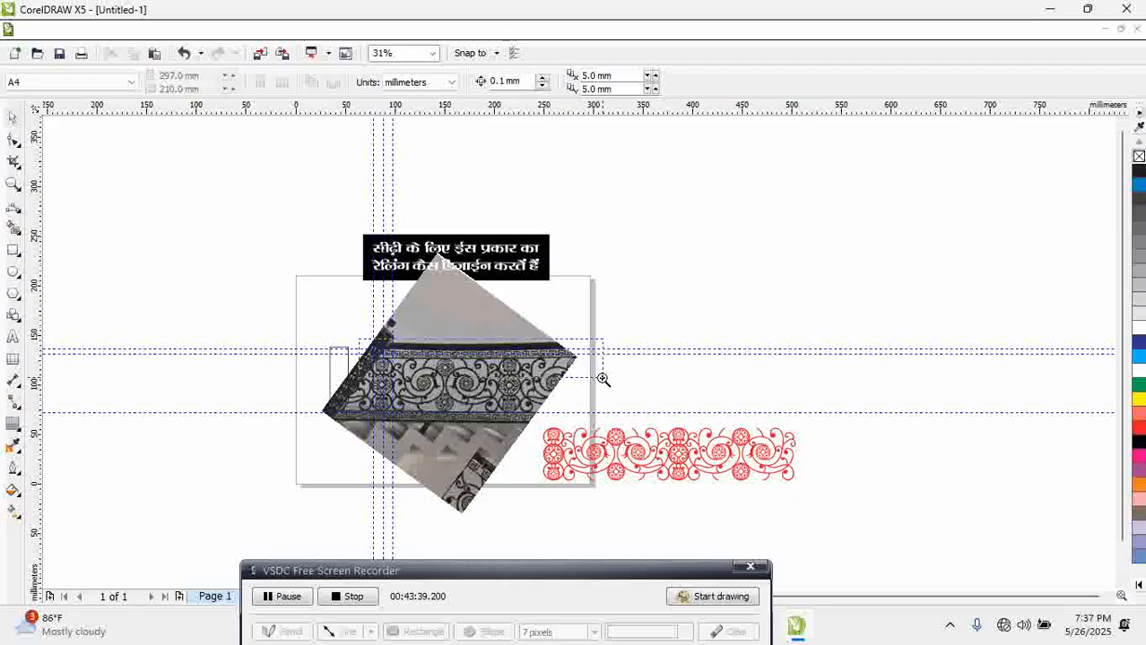
Draw a rectangle about 6.5 by 2.5 mm over the second key motif of the Greek key border and outline it red
{"action": "scroll", "coordinate": [451, 381], "scroll_direction": "up", "scroll_amount": 4}
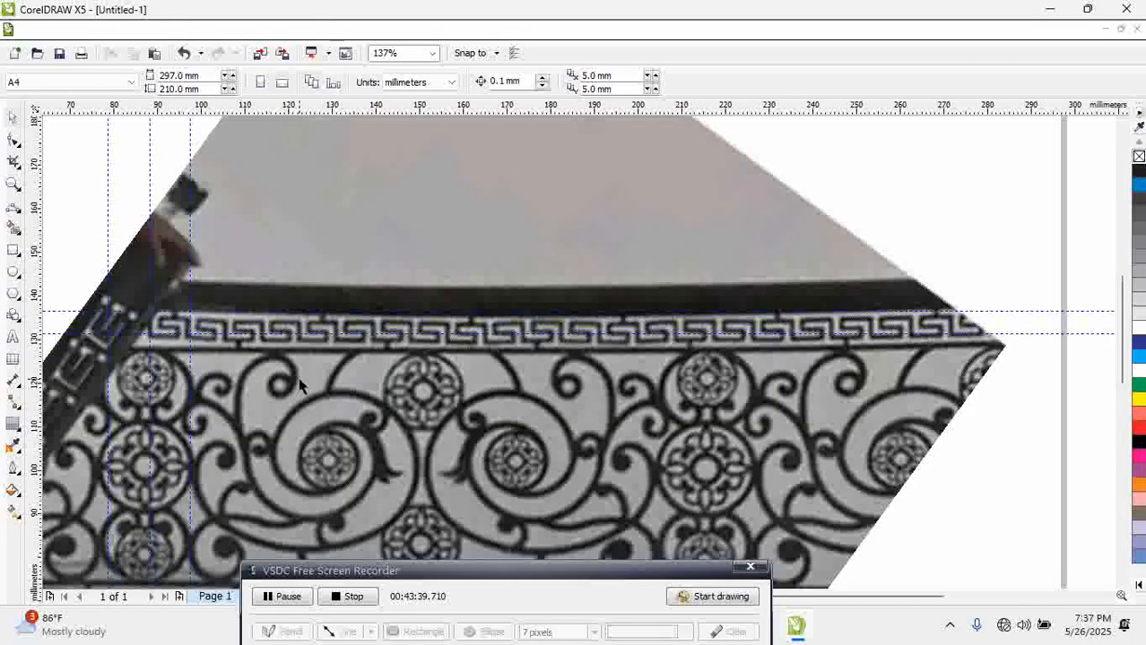
{"action": "left_click", "coordinate": [13, 251]}
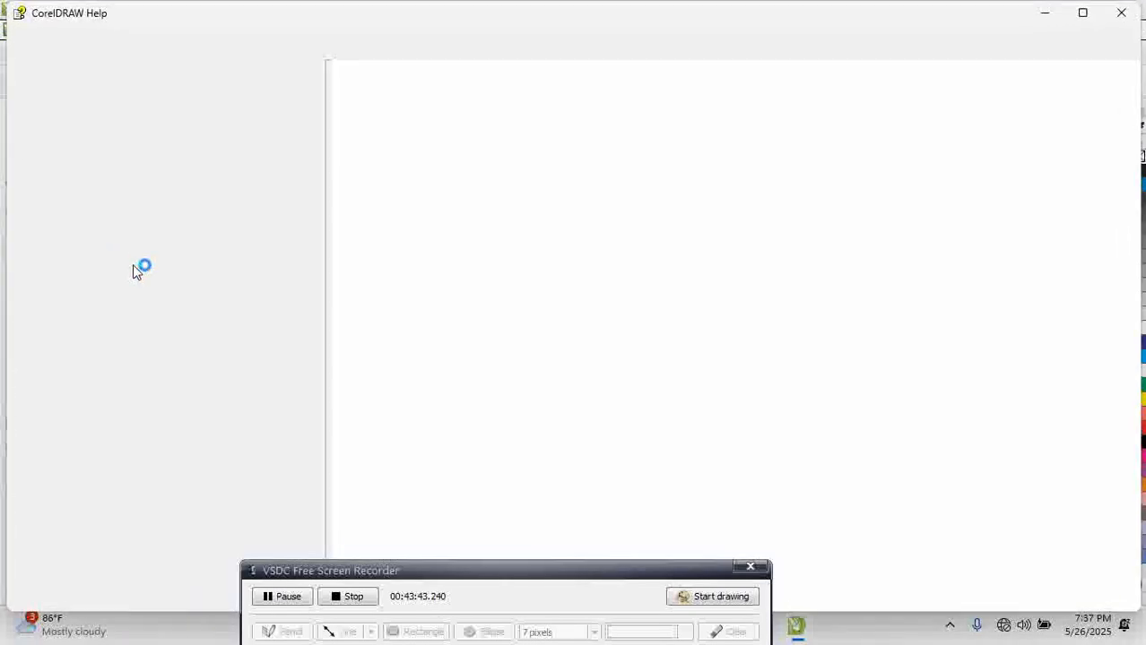
{"action": "left_click", "coordinate": [1119, 17]}
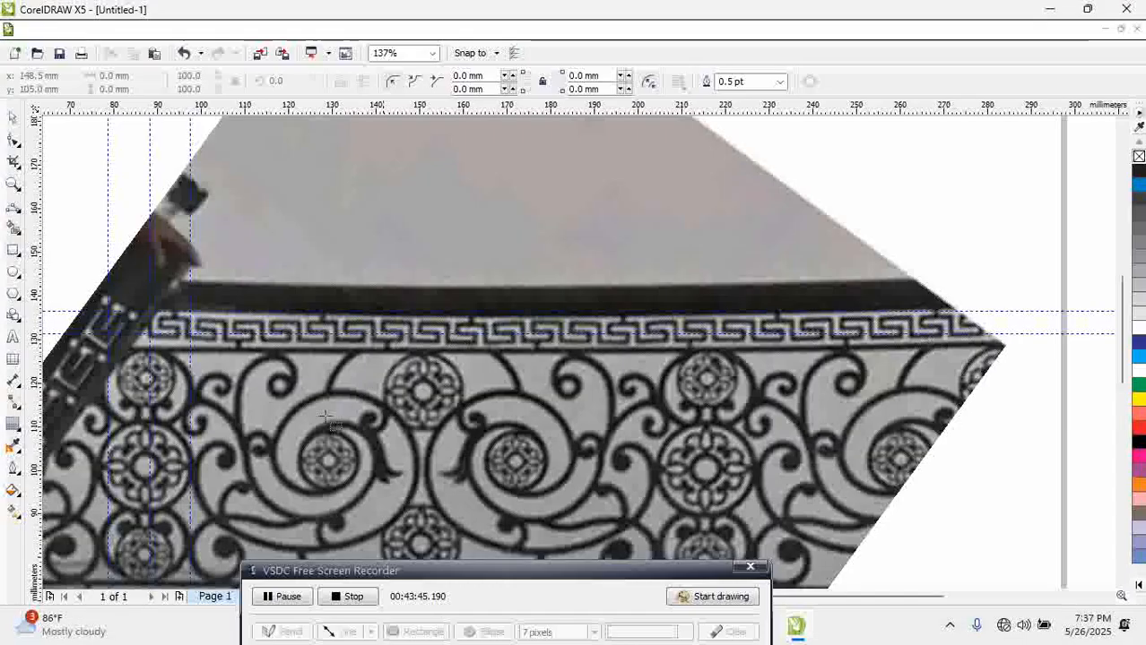
{"action": "left_click_drag", "start_coordinate": [123, 300], "coordinate": [394, 376]}
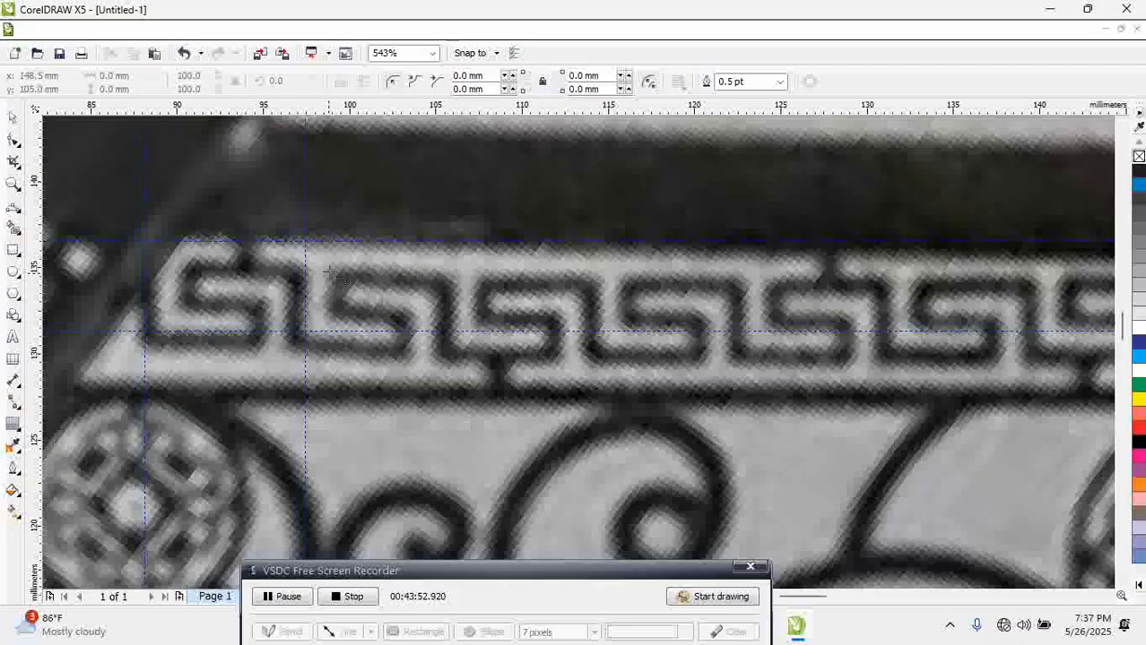
{"action": "left_click_drag", "start_coordinate": [330, 269], "coordinate": [446, 314]}
{"action": "right_click", "coordinate": [1139, 427]}
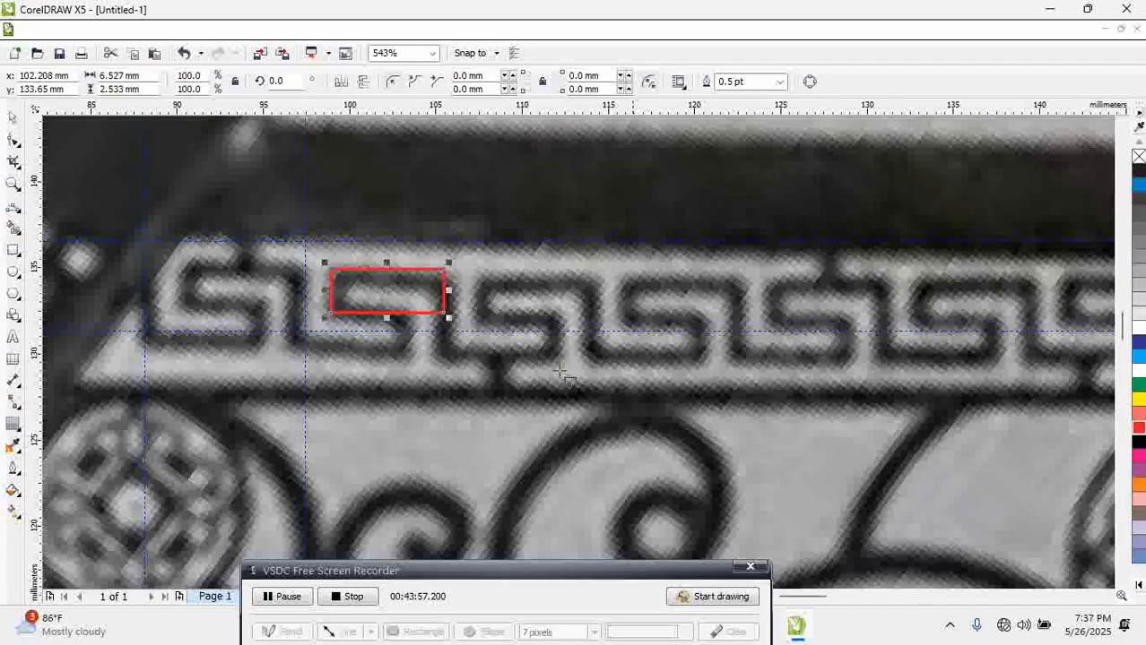
Mirror a copy of the red rectangle to its right and flip it downward so the two meet at one corner
{"action": "left_click", "coordinate": [11, 118]}
{"action": "left_click_drag", "start_coordinate": [324, 291], "coordinate": [525, 327]}
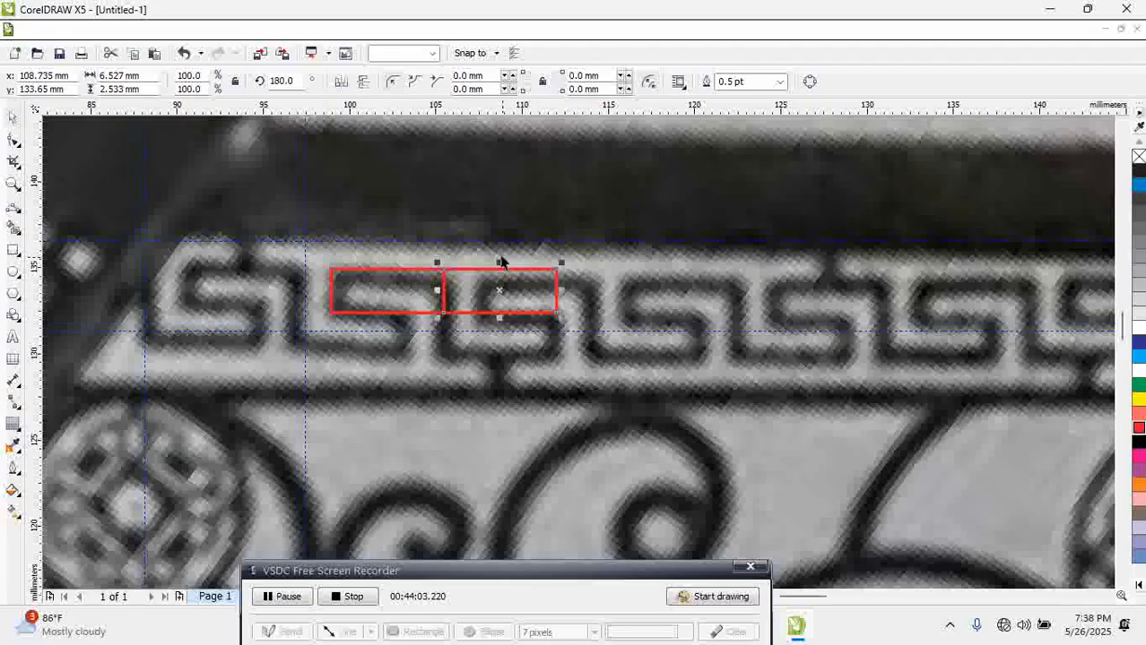
{"action": "left_click_drag", "start_coordinate": [499, 261], "coordinate": [500, 357]}
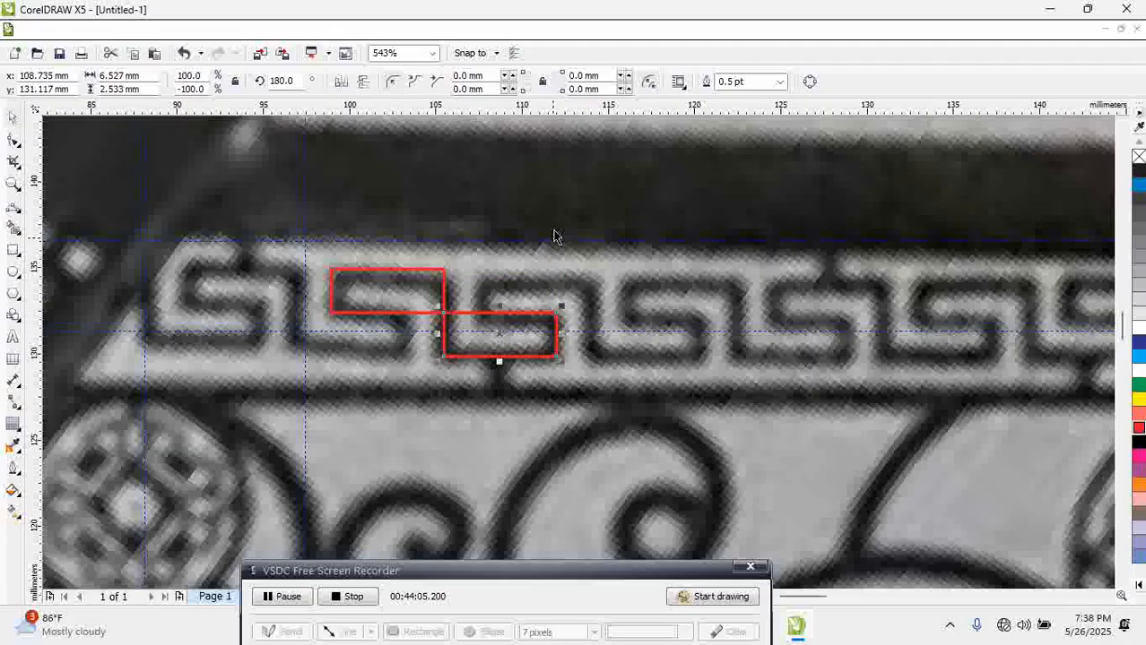
{"action": "key", "text": "Escape"}
{"action": "left_click", "coordinate": [497, 358]}
{"action": "left_click", "coordinate": [404, 291]}
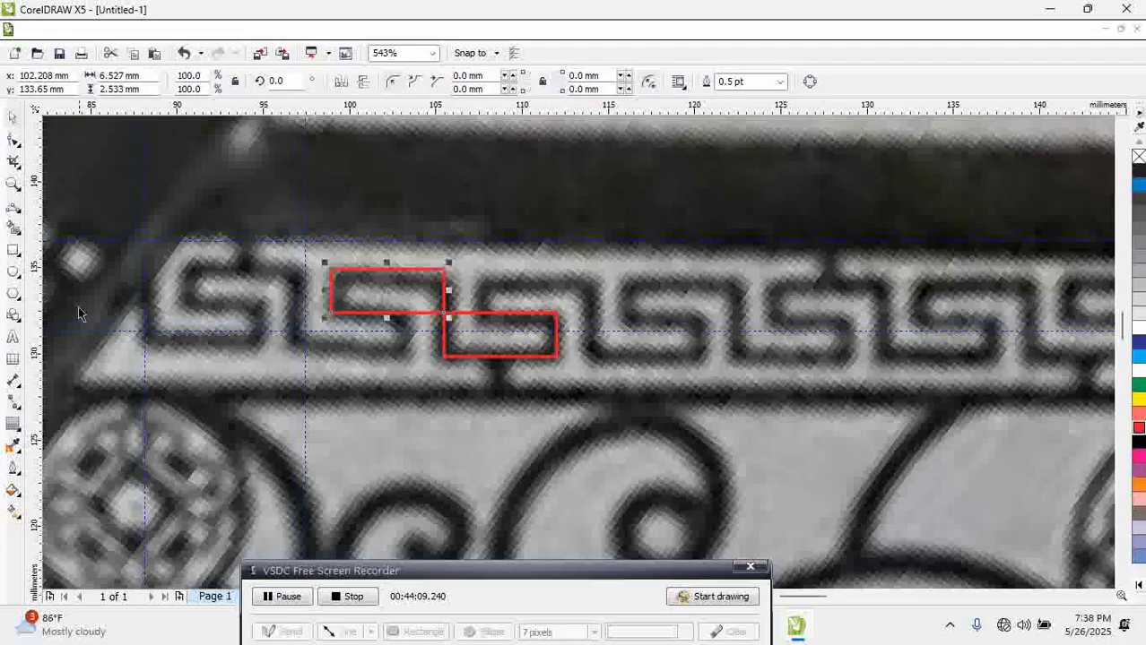
Draw an upright rectangle about 2.5 by 5.7 mm over the red rectangle's right end and delete the mirrored lower copy
{"action": "left_click", "coordinate": [12, 250]}
{"action": "left_click_drag", "start_coordinate": [401, 277], "coordinate": [444, 375]}
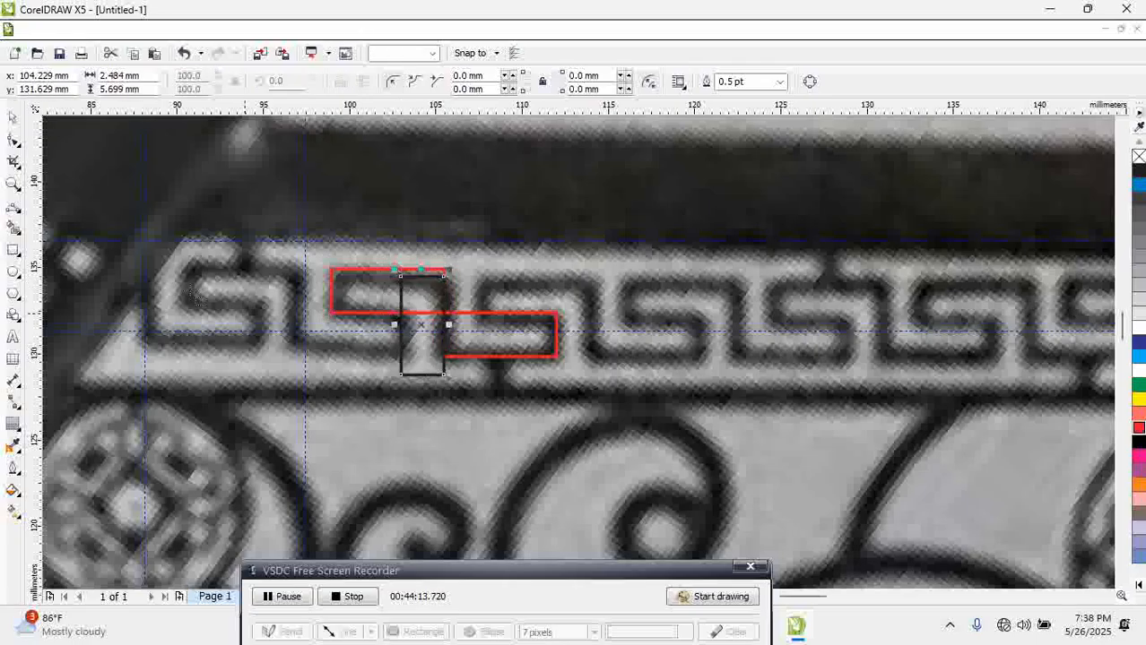
{"action": "left_click", "coordinate": [372, 284], "text": "shift"}
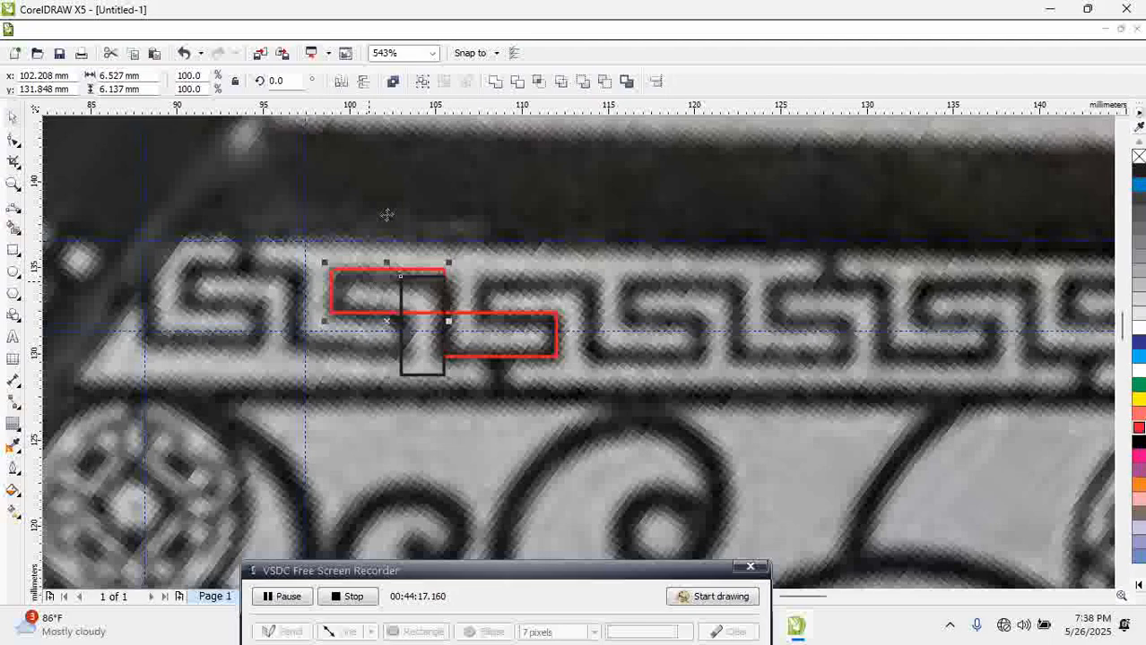
{"action": "key", "text": "Escape"}
{"action": "left_click", "coordinate": [495, 343]}
{"action": "key", "text": "Delete"}
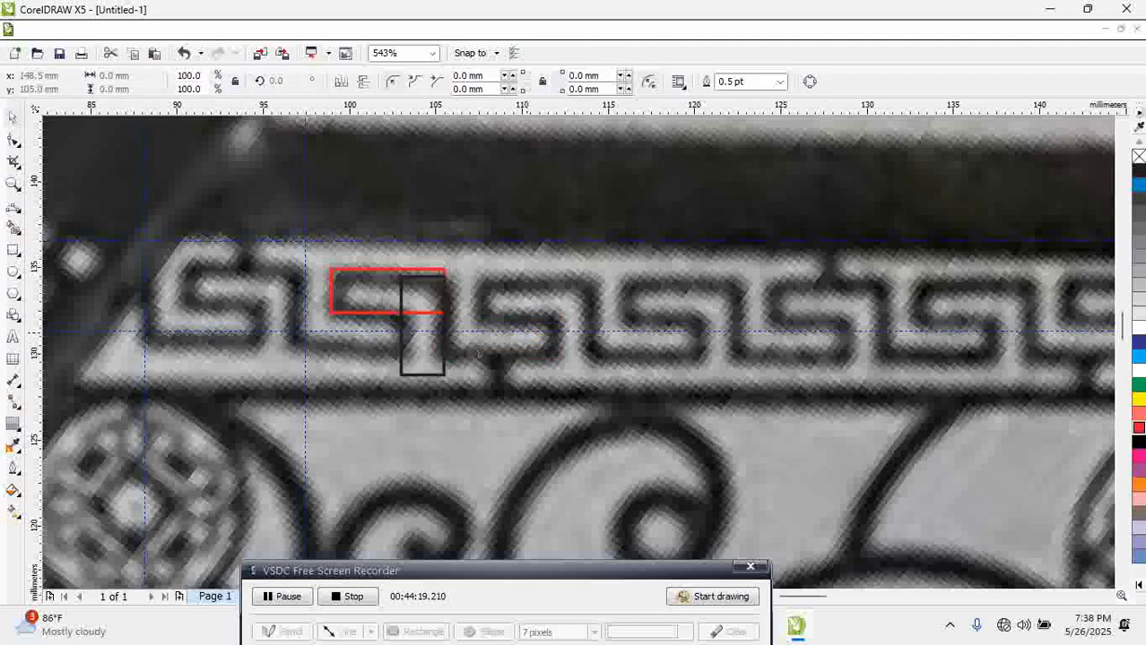
Trim the red rectangle with the upright rectangle, then delete the upright cutter
{"action": "left_click", "coordinate": [422, 340]}
{"action": "left_click", "coordinate": [371, 289], "text": "shift"}
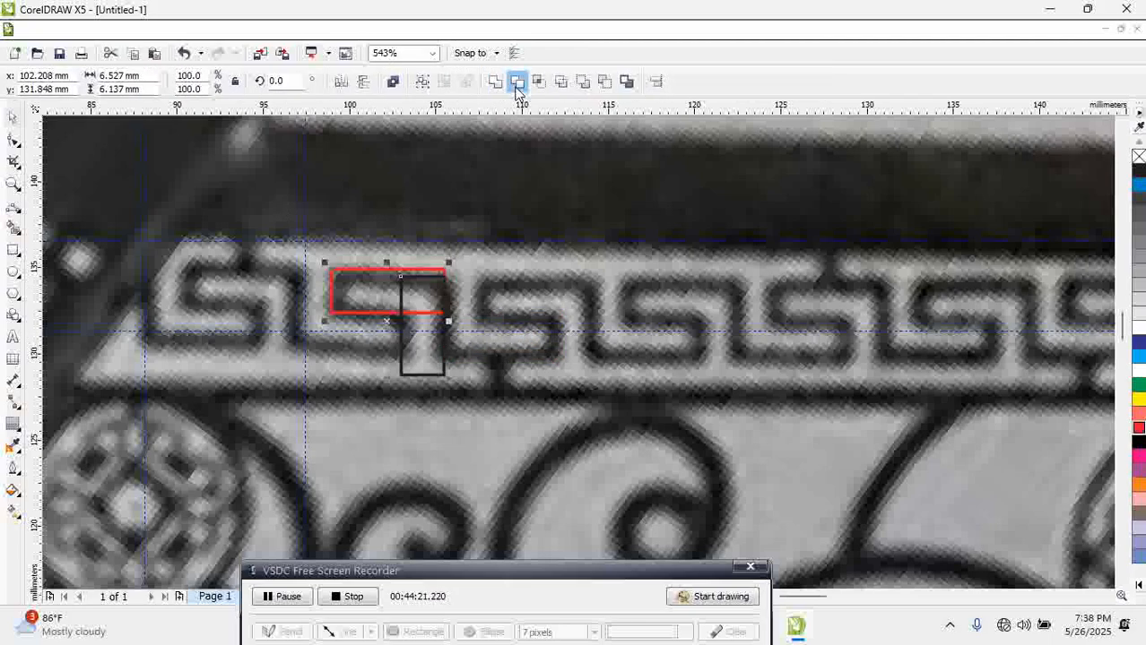
{"action": "left_click", "coordinate": [518, 82]}
{"action": "left_click", "coordinate": [434, 339]}
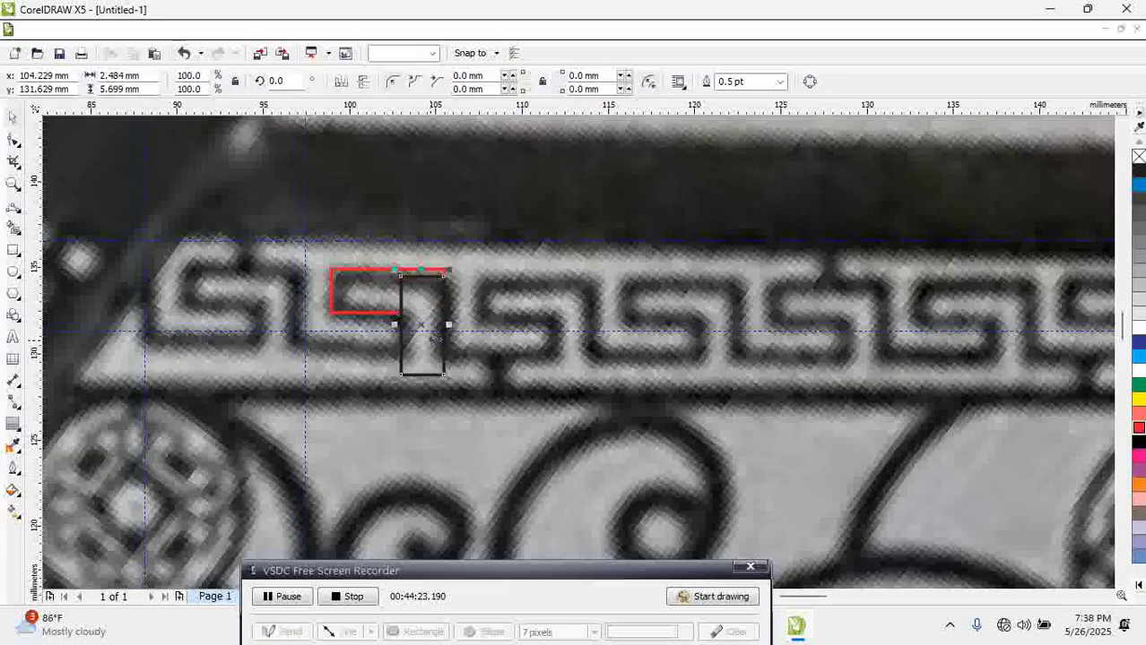
{"action": "key", "text": "Delete"}
Mirror a copy of the trimmed shape to the right, mirror that copy downward, and delete the intermediate upper copy
{"action": "left_click", "coordinate": [377, 301]}
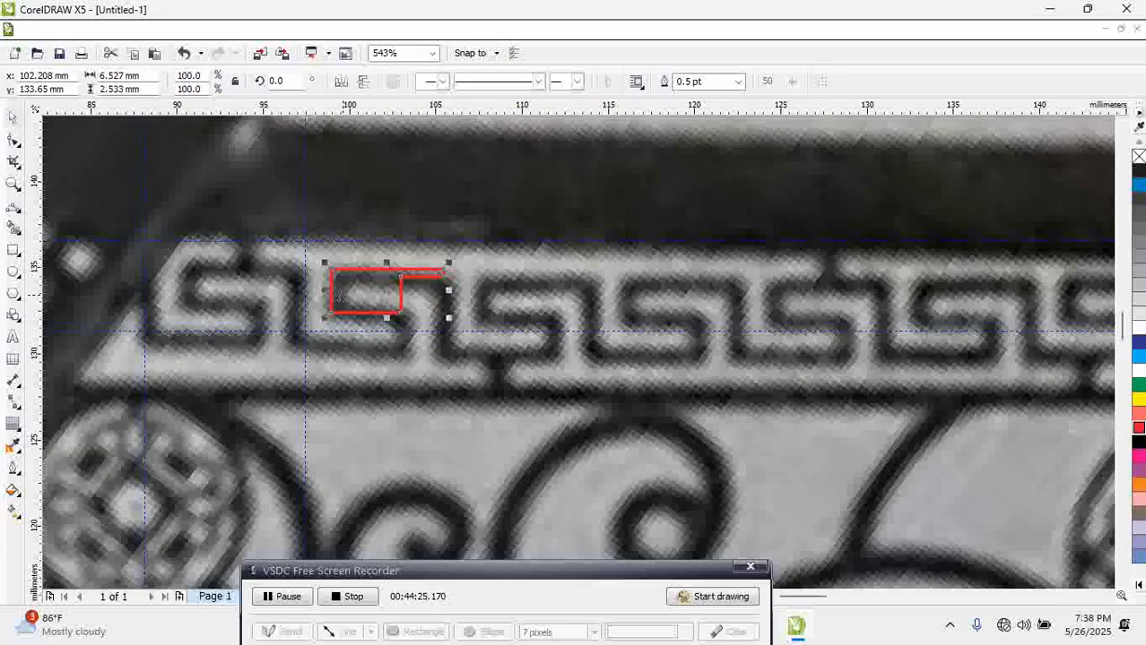
{"action": "left_click_drag", "start_coordinate": [328, 292], "coordinate": [500, 312]}
{"action": "right_click", "coordinate": [500, 312]}
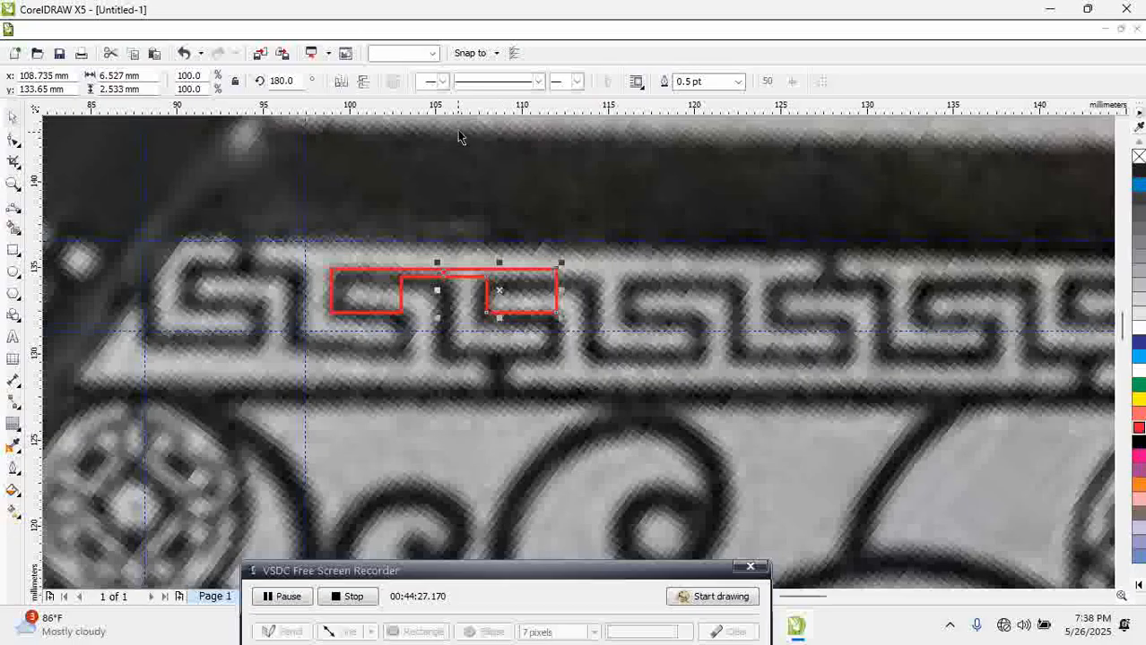
{"action": "left_click", "coordinate": [363, 82]}
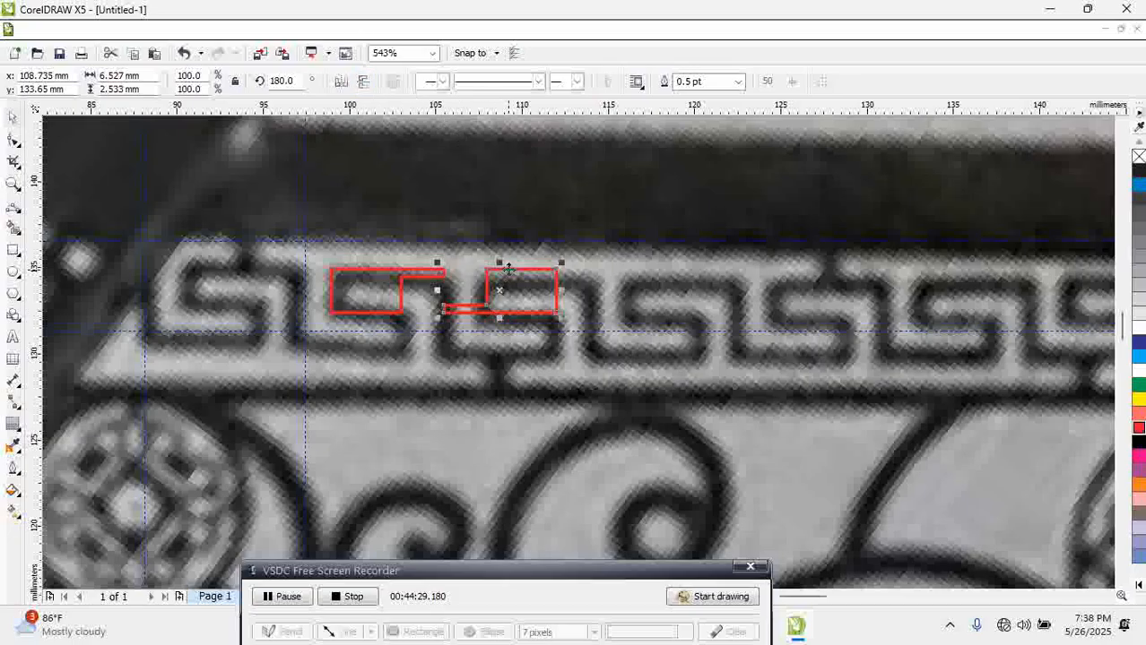
{"action": "left_click_drag", "start_coordinate": [502, 262], "coordinate": [522, 353]}
{"action": "right_click", "coordinate": [522, 353]}
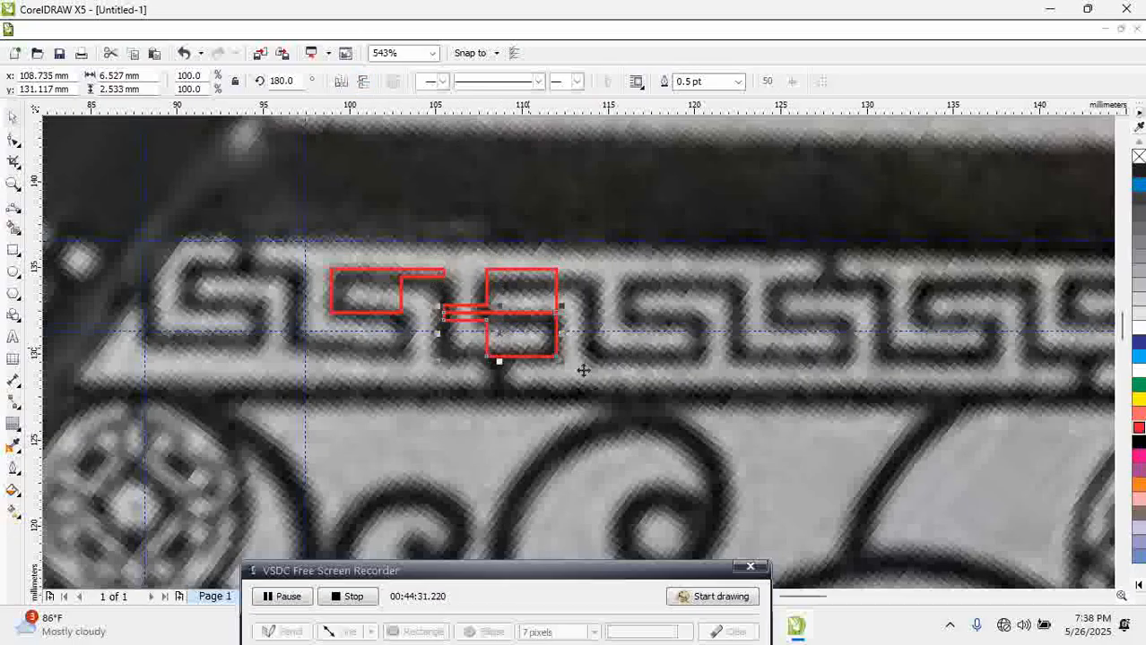
{"action": "left_click", "coordinate": [511, 292]}
{"action": "key", "text": "Delete"}
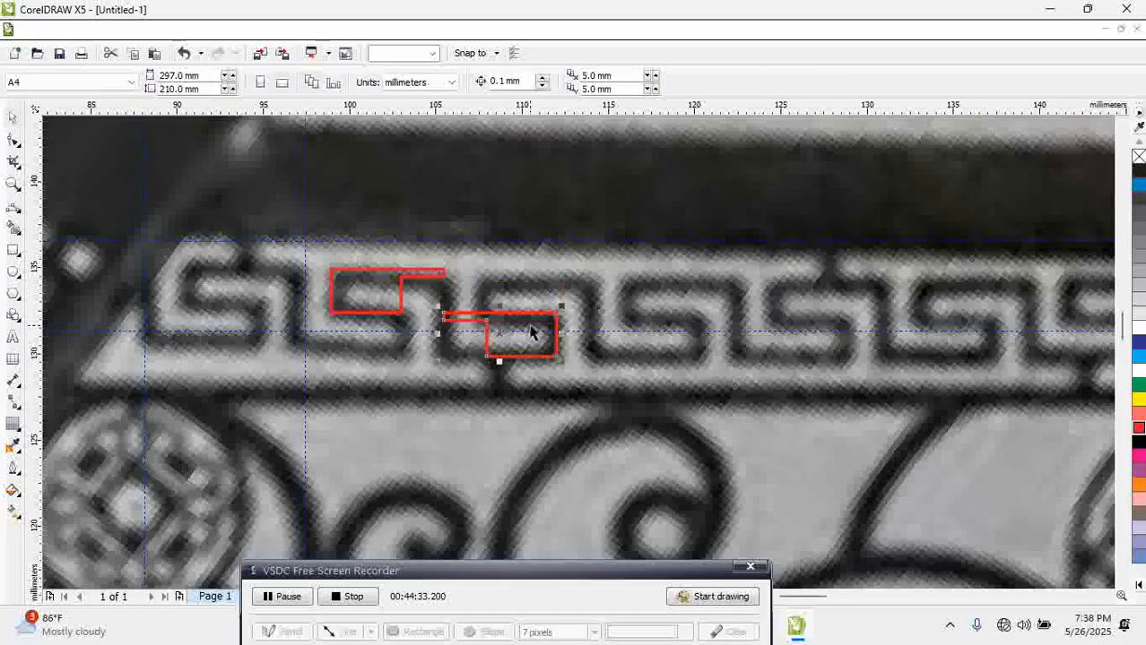
Flip the lower copy vertically so its thin strip runs along its bottom edge toward the left, keeping its horizontal direction
{"action": "left_click", "coordinate": [363, 82]}
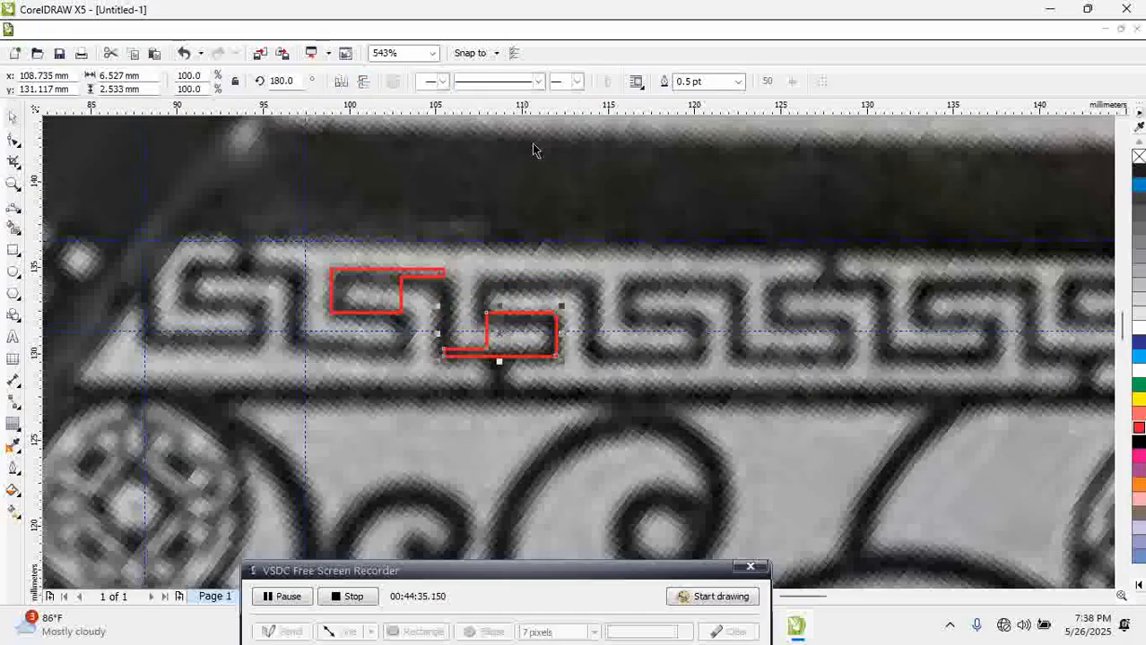
{"action": "left_click", "coordinate": [340, 82]}
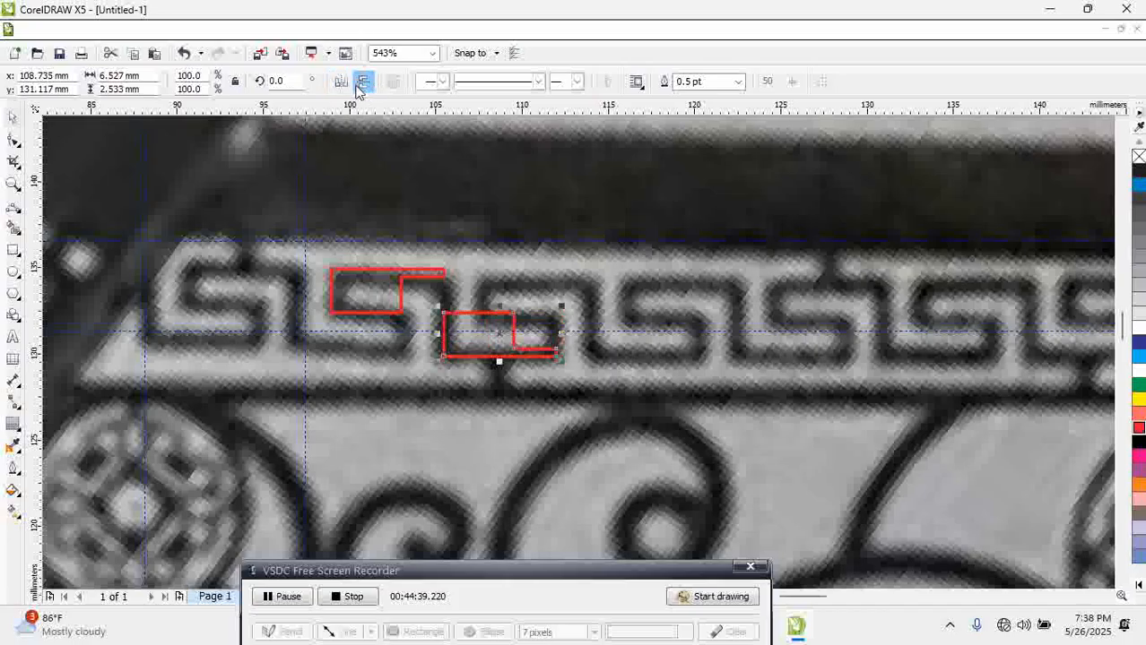
{"action": "left_click", "coordinate": [341, 81]}
{"action": "left_click", "coordinate": [469, 259]}
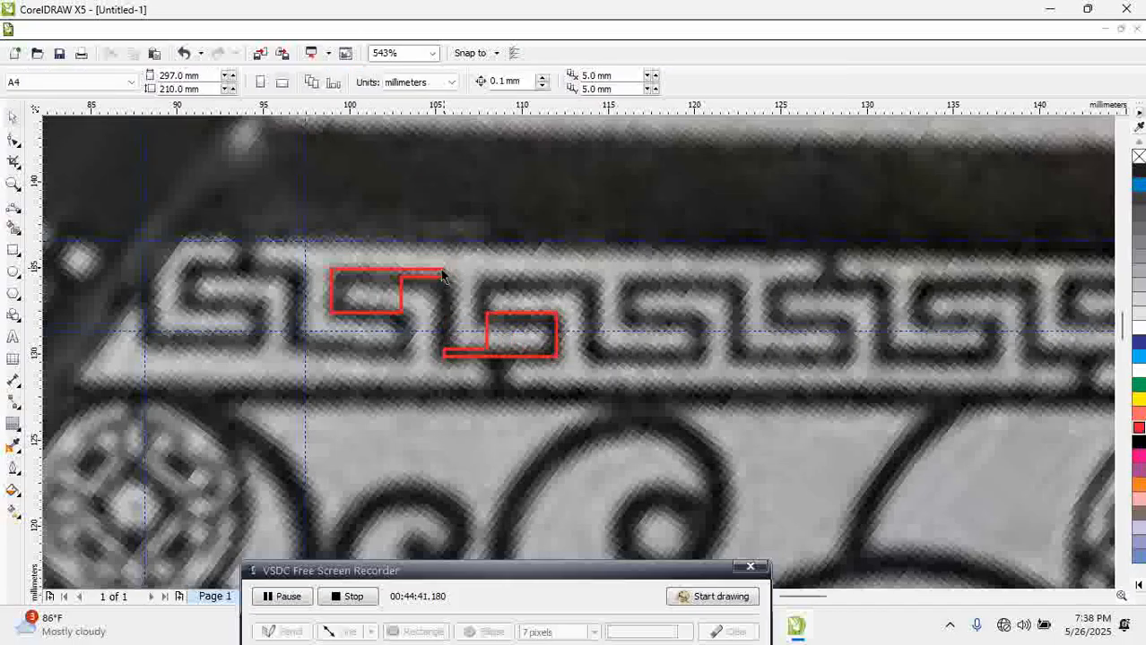
Delete the upper shape's inner corner node, then break off and remove the resulting slanted segment to leave the outline open
{"action": "left_click", "coordinate": [401, 285]}
{"action": "key", "text": "F10"}
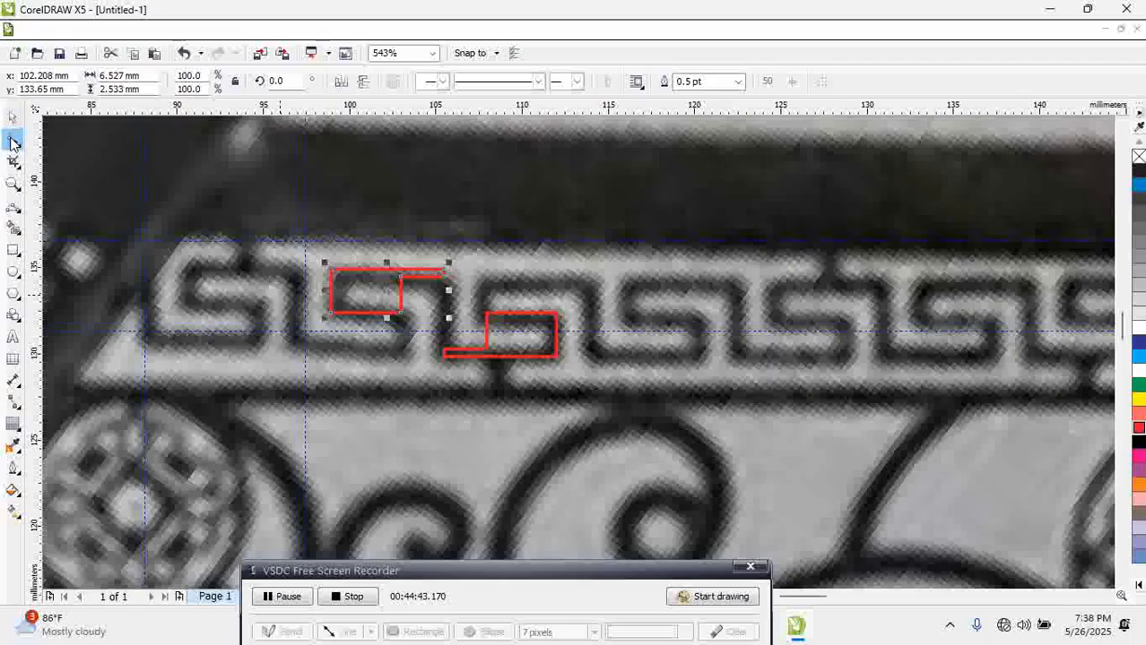
{"action": "left_click", "coordinate": [405, 287]}
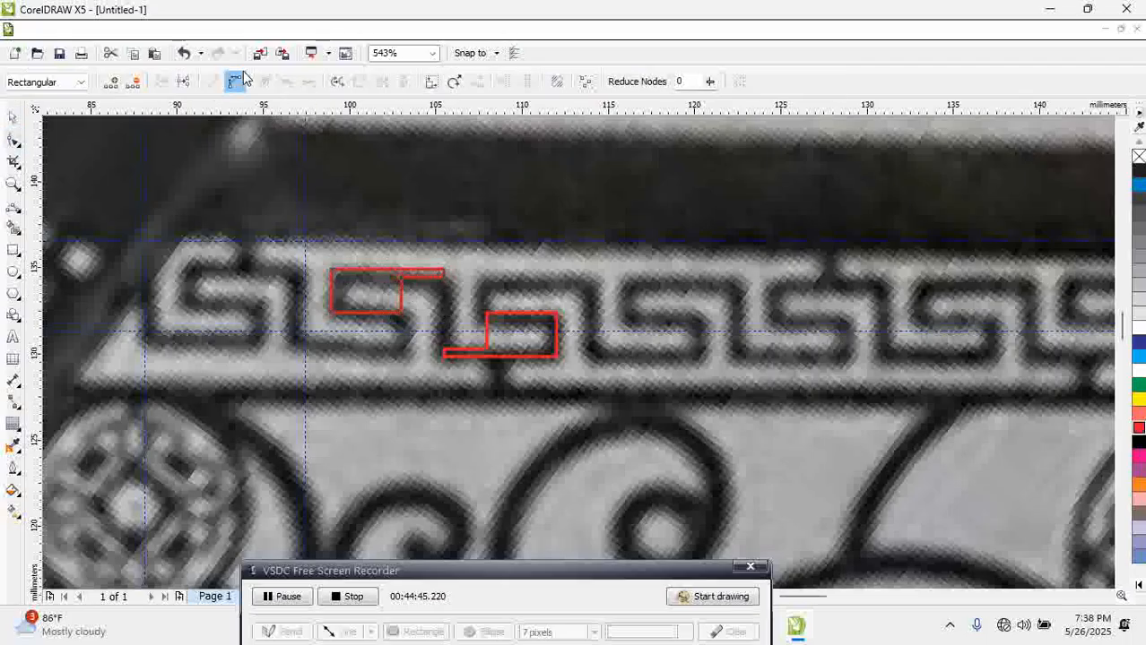
{"action": "key", "text": "Delete"}
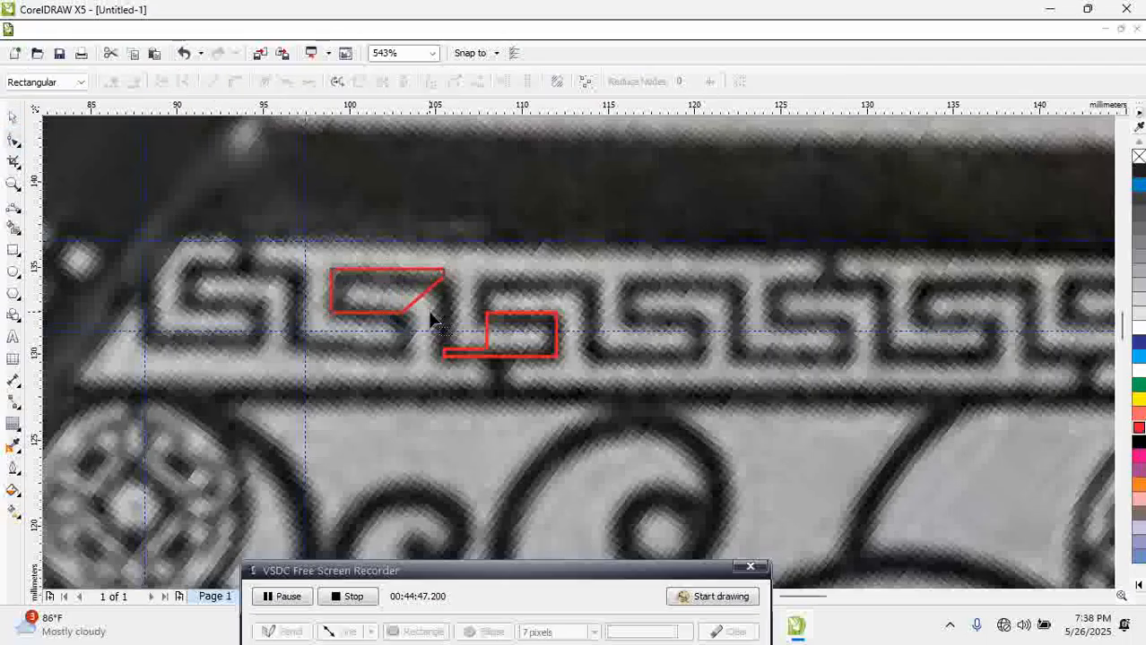
{"action": "left_click", "coordinate": [425, 291]}
{"action": "left_click", "coordinate": [183, 82]}
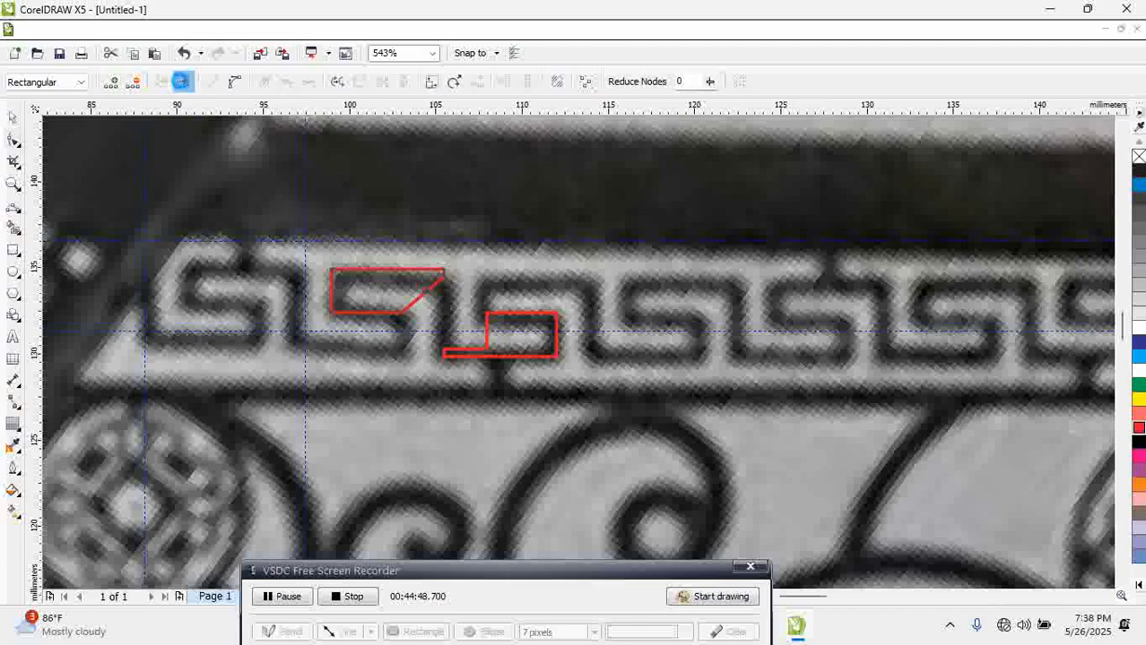
{"action": "left_click_drag", "start_coordinate": [412, 282], "coordinate": [438, 318]}
{"action": "key", "text": "Delete"}
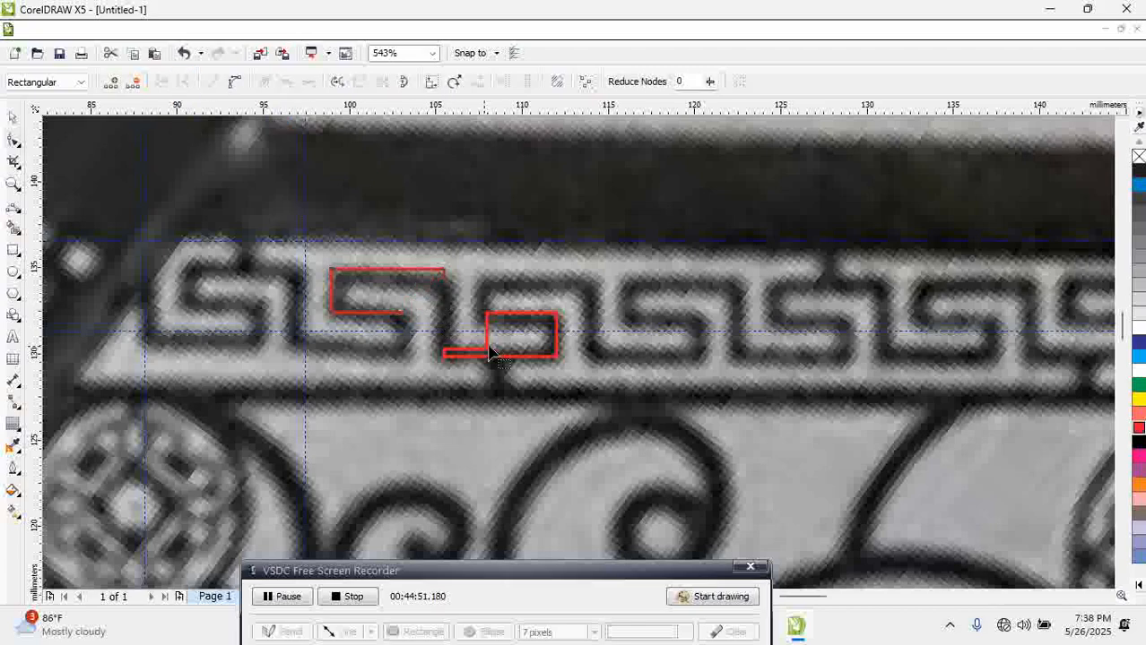
Break the lower shape's outline and delete its inner vertical segment and the upper line of its thin strip
{"action": "left_click", "coordinate": [508, 357]}
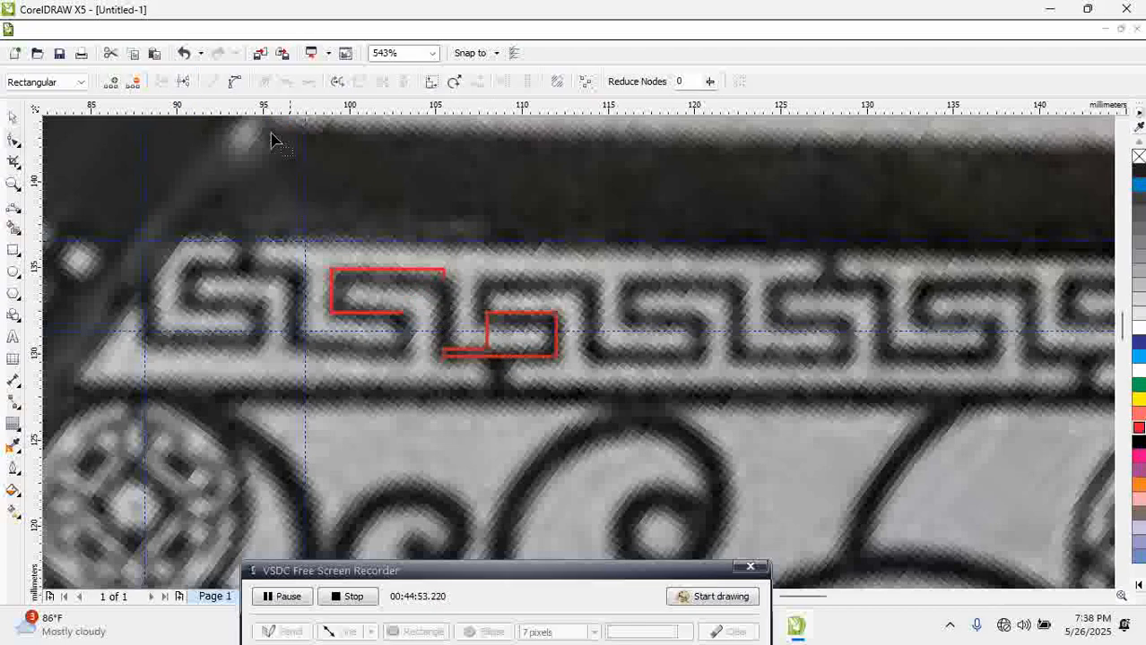
{"action": "left_click", "coordinate": [177, 81]}
{"action": "left_click", "coordinate": [480, 345]}
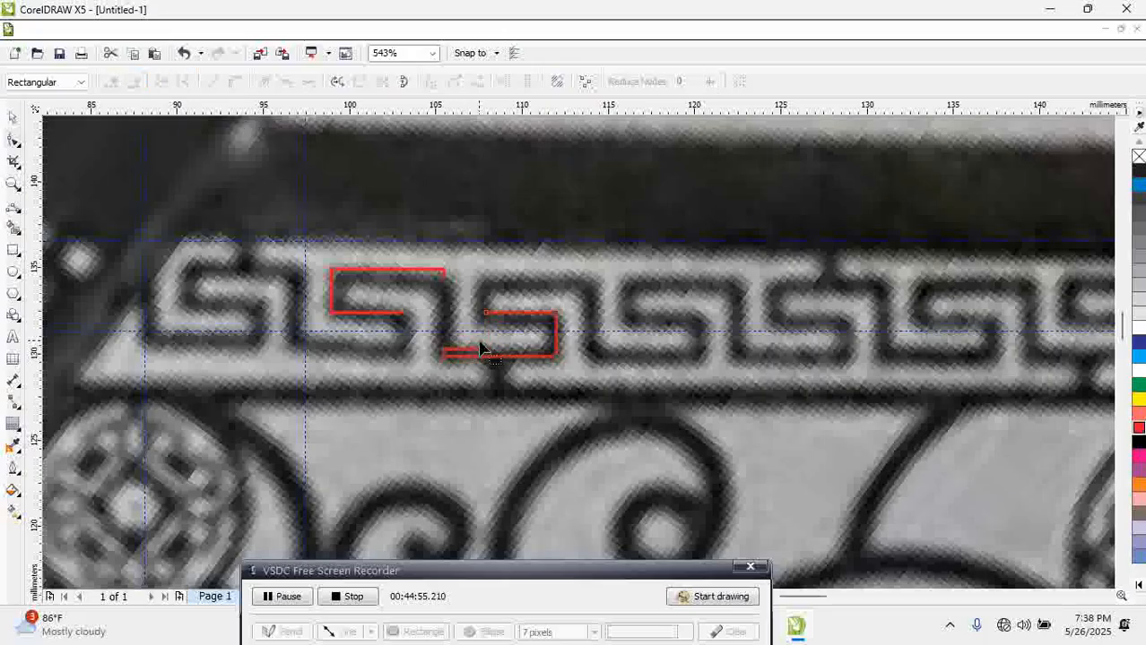
{"action": "key", "text": "Delete"}
{"action": "left_click", "coordinate": [441, 294]}
Combine the two open outlines and connect their facing end nodes with a vertical line to form one S-shaped key motif
{"action": "left_click", "coordinate": [12, 118]}
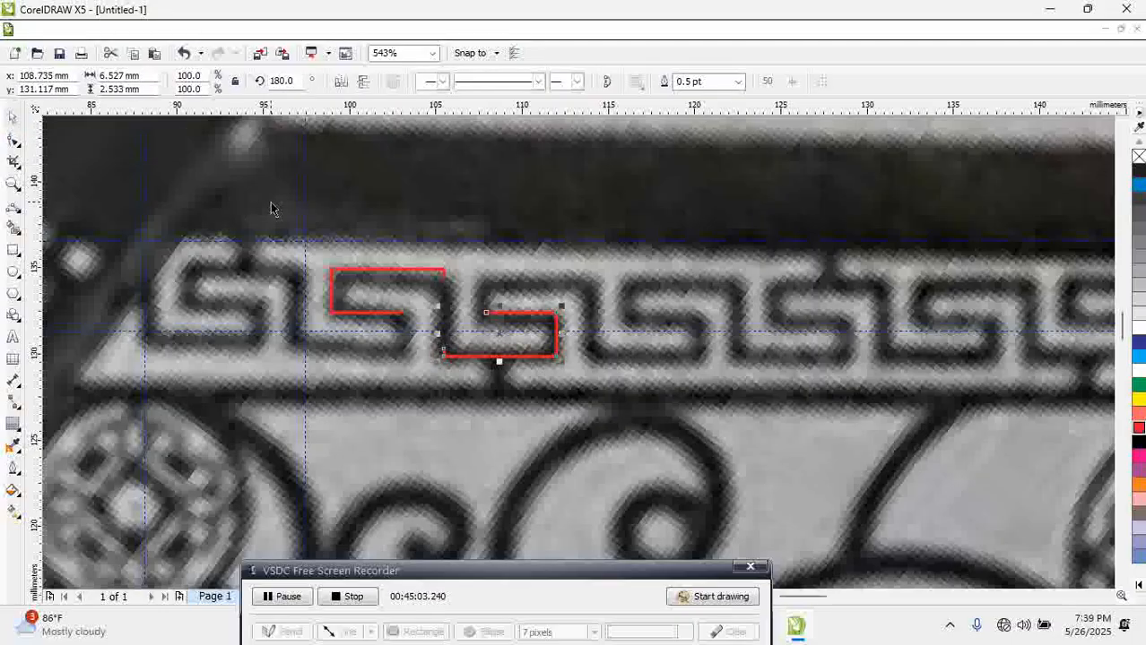
{"action": "left_click", "coordinate": [388, 302], "text": "shift"}
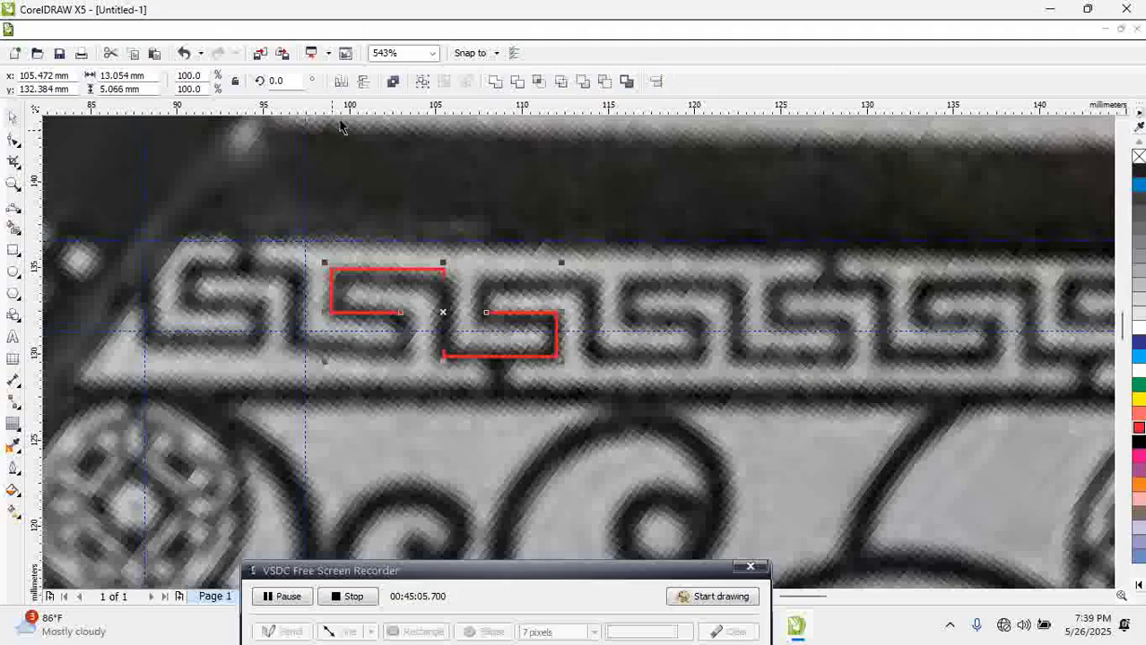
{"action": "left_click", "coordinate": [13, 140]}
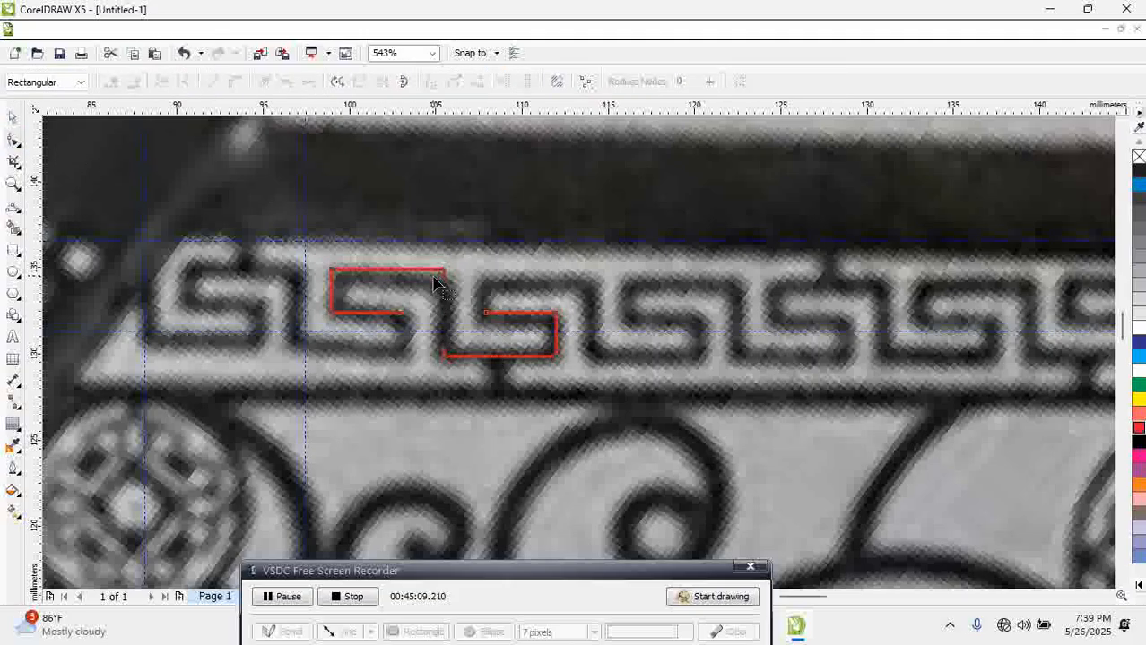
{"action": "left_click", "coordinate": [455, 352]}
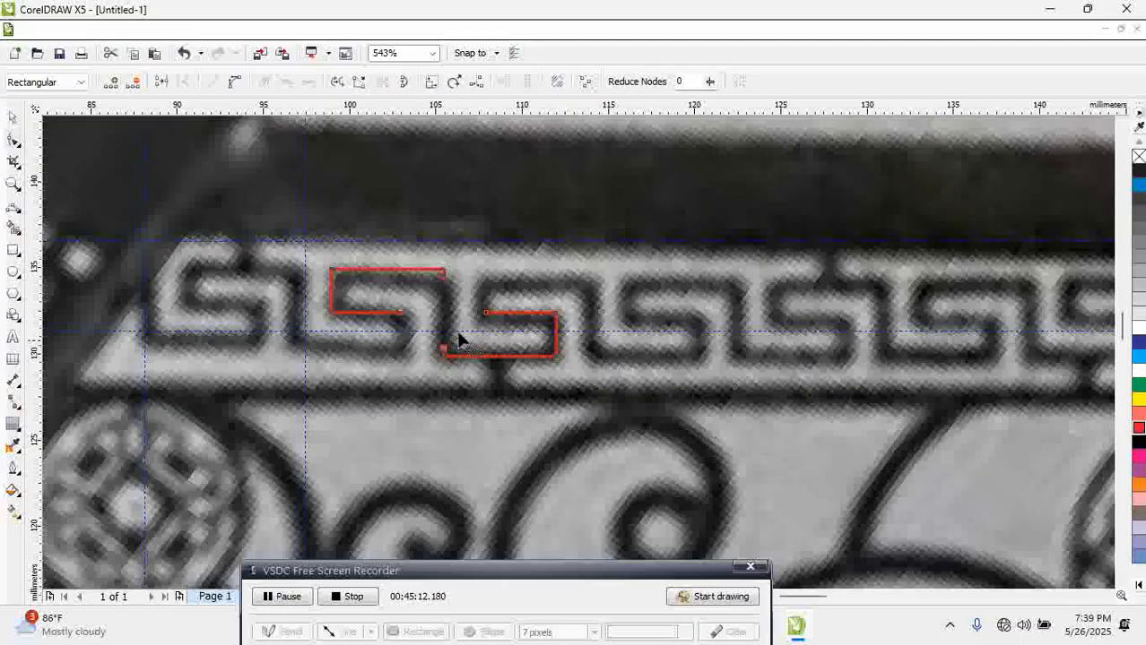
{"action": "left_click", "coordinate": [357, 83]}
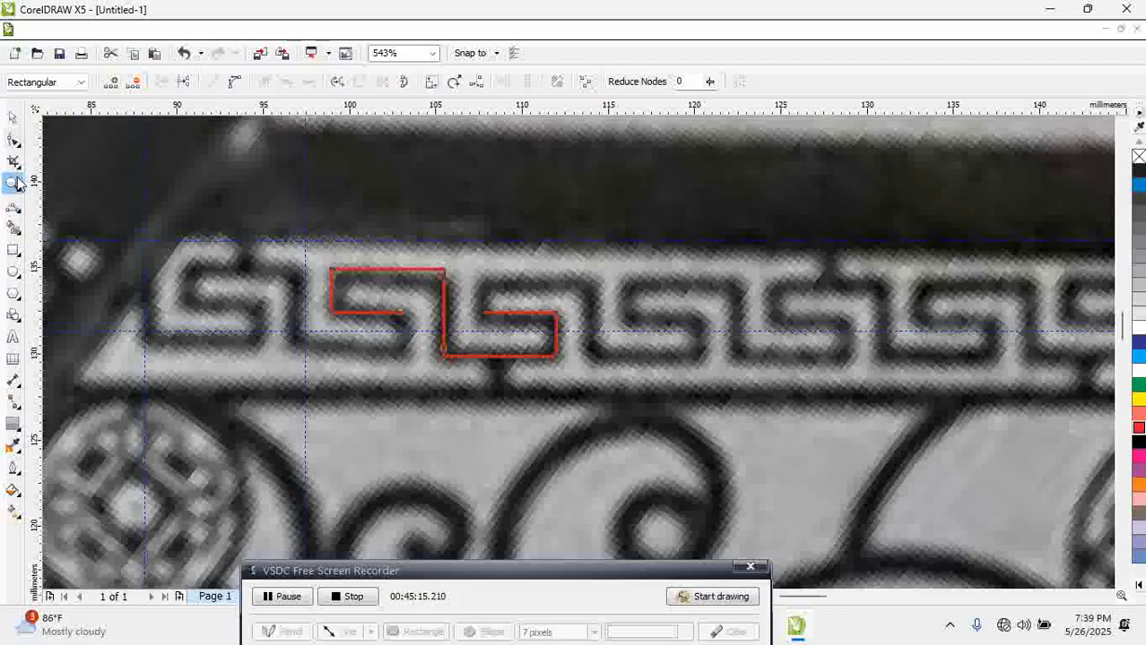
Try to place a copy of the S-shaped key motif beside the original over the next key in the photo
{"action": "left_click", "coordinate": [12, 117]}
{"action": "left_click", "coordinate": [522, 305]}
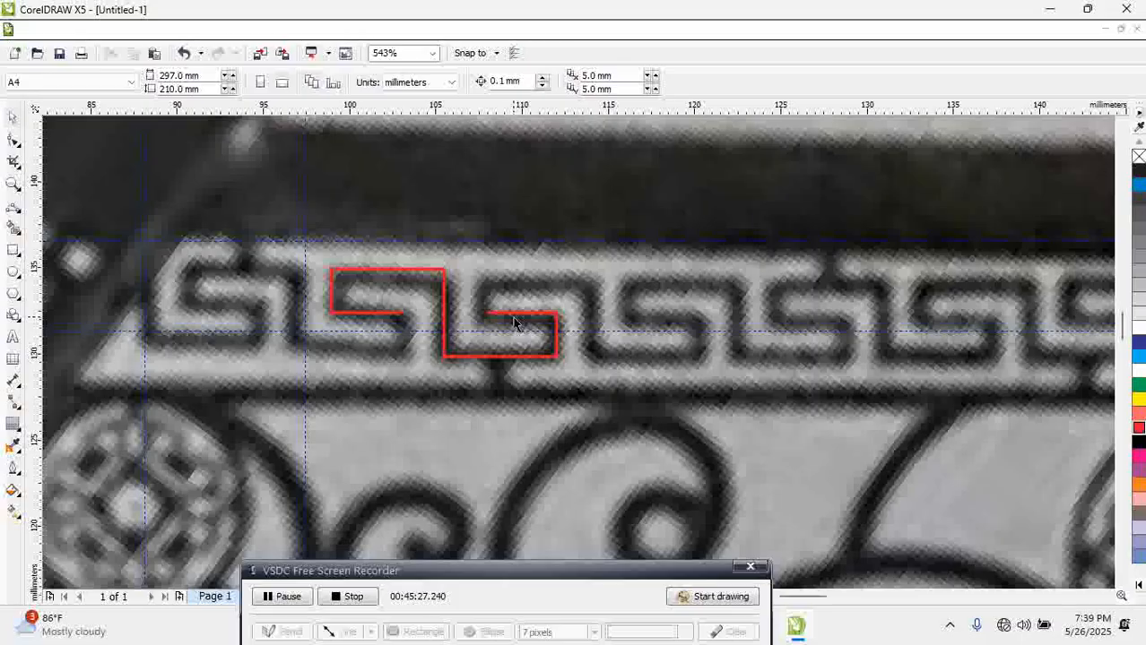
{"action": "left_click_drag", "start_coordinate": [516, 322], "coordinate": [661, 316]}
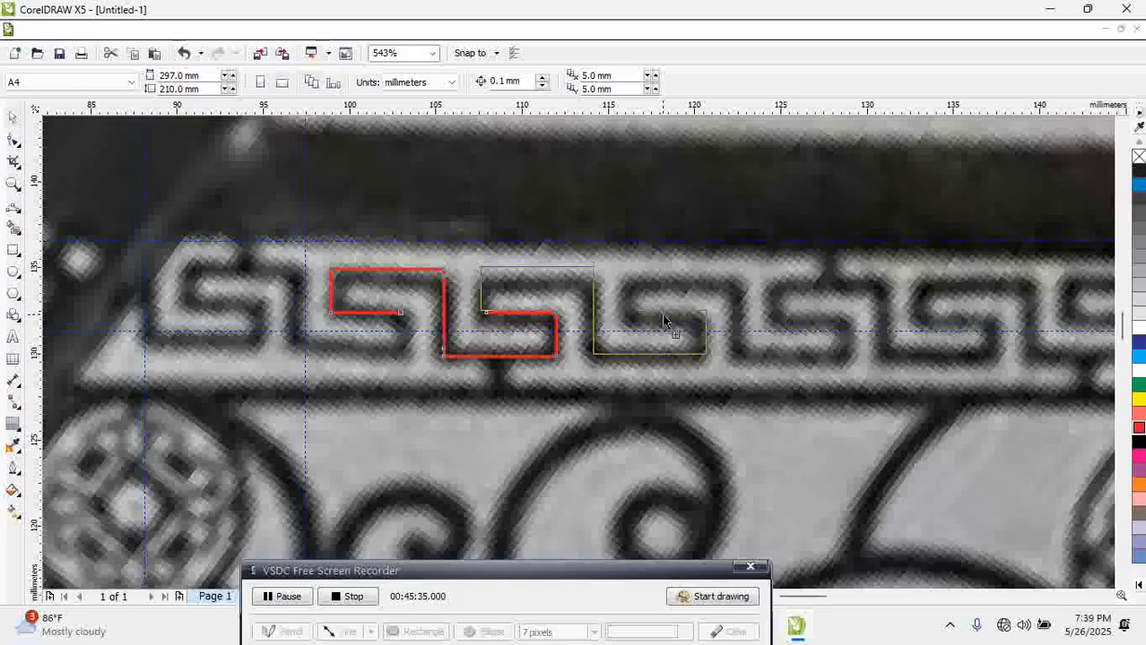
{"action": "left_click_drag", "start_coordinate": [663, 321], "coordinate": [662, 316]}
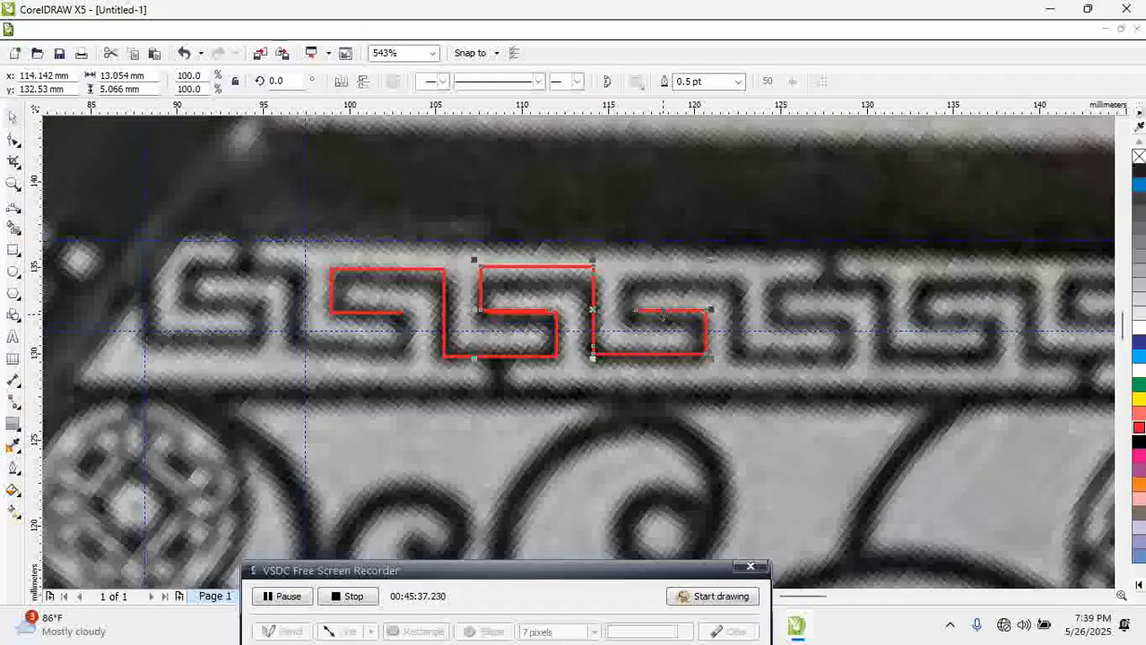
{"action": "left_click", "coordinate": [285, 597]}
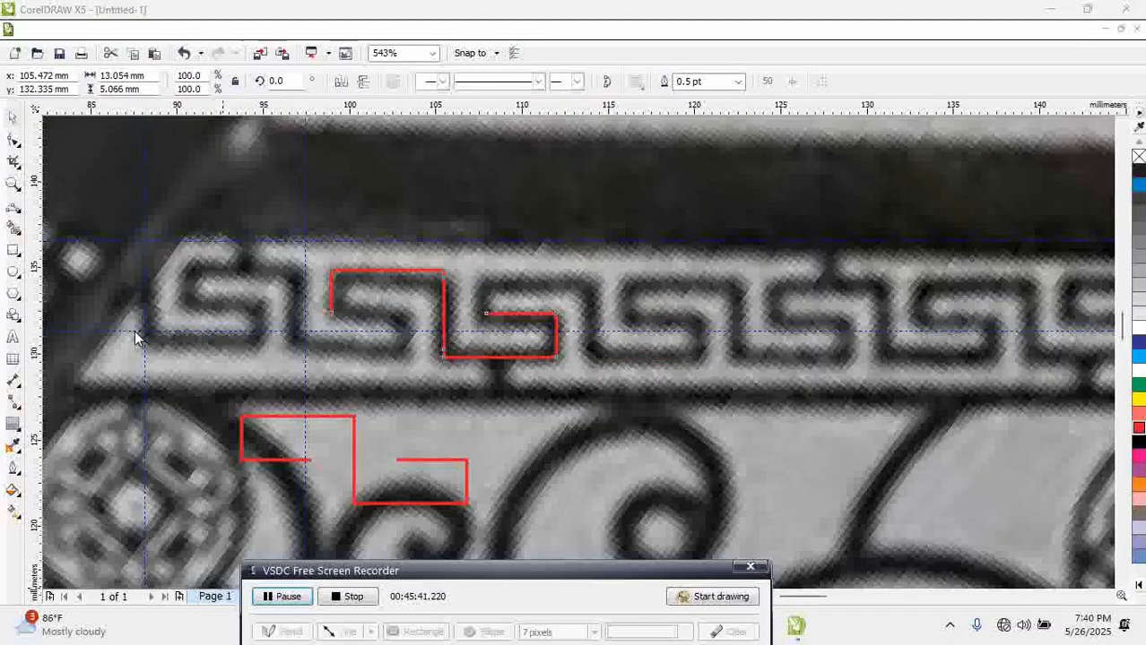
Set the outline width of the key motif on the border to 3 pt and try converting that outline to an object
{"action": "left_click", "coordinate": [387, 270]}
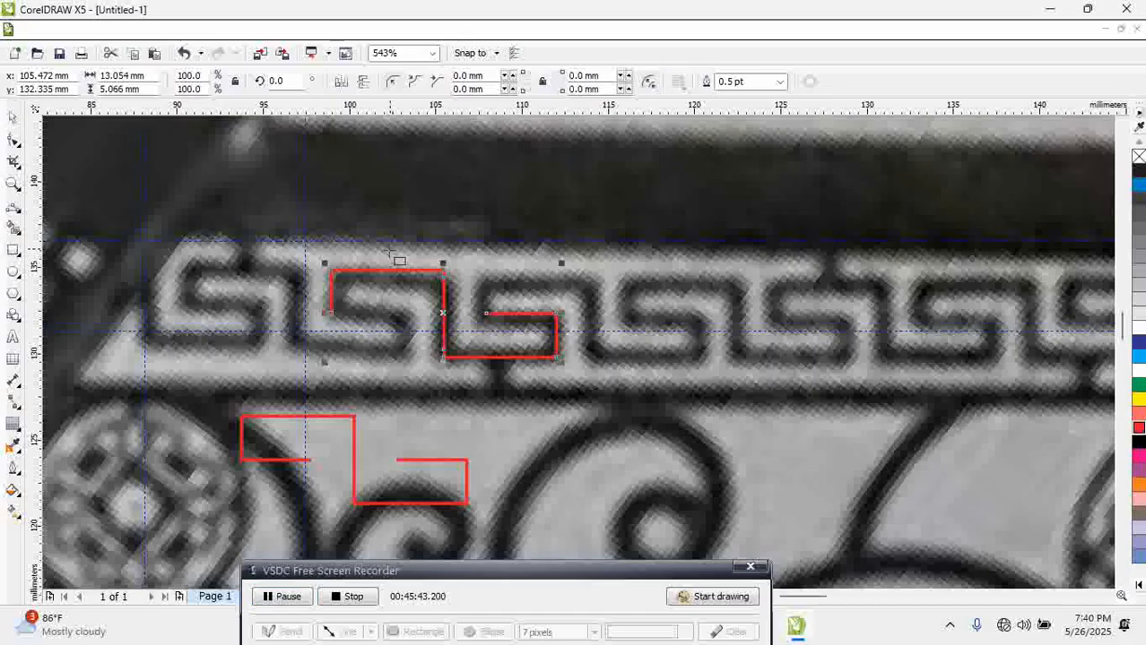
{"action": "left_click", "coordinate": [14, 118]}
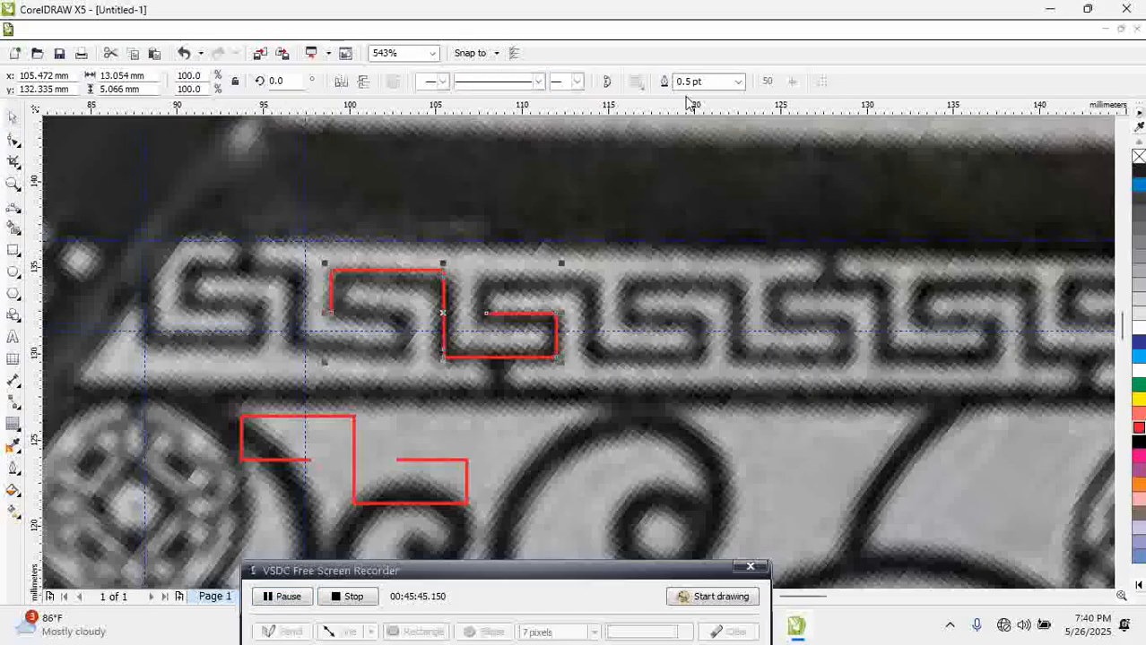
{"action": "left_click", "coordinate": [729, 81]}
{"action": "type", "text": "3"}
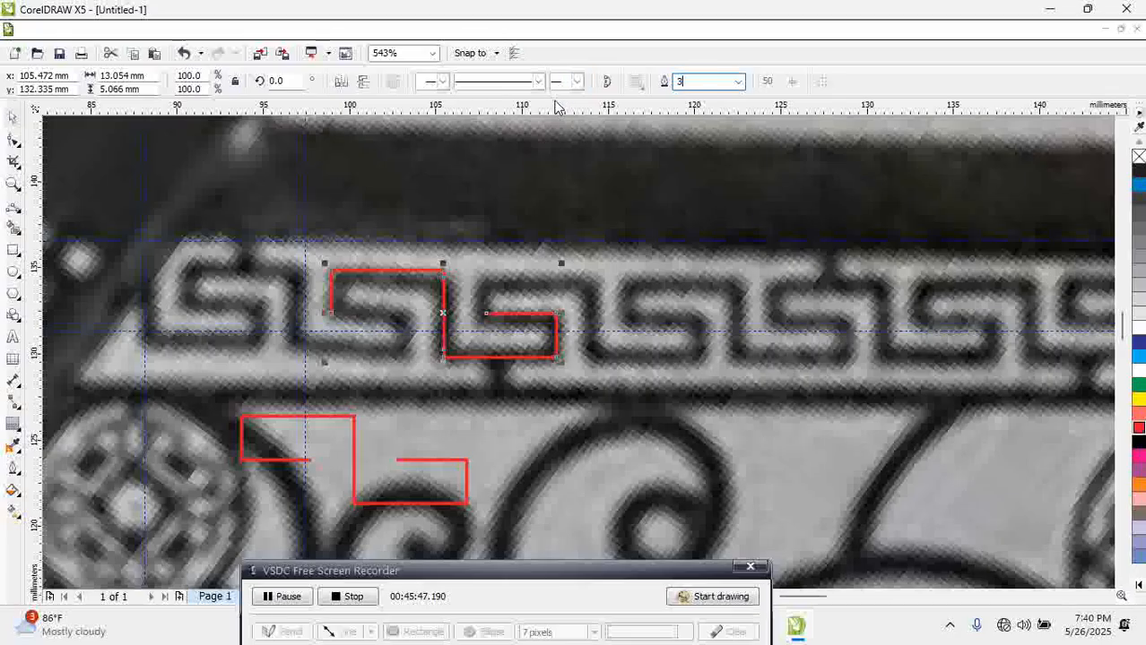
{"action": "key", "text": "Return"}
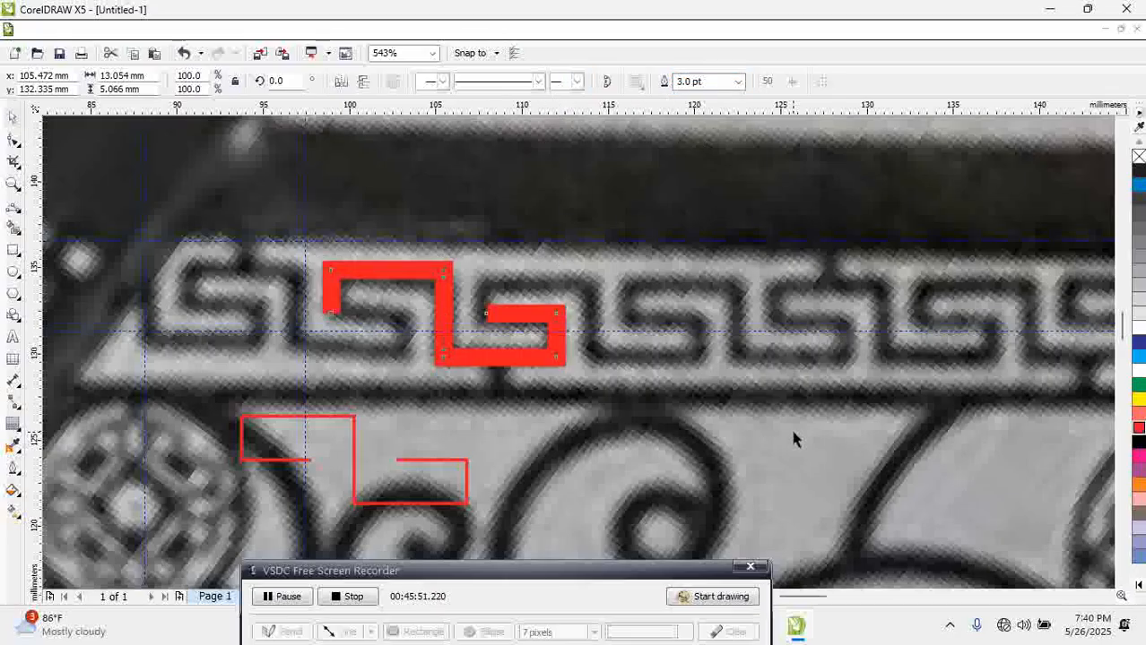
{"action": "key", "text": "ctrl+shift+q"}
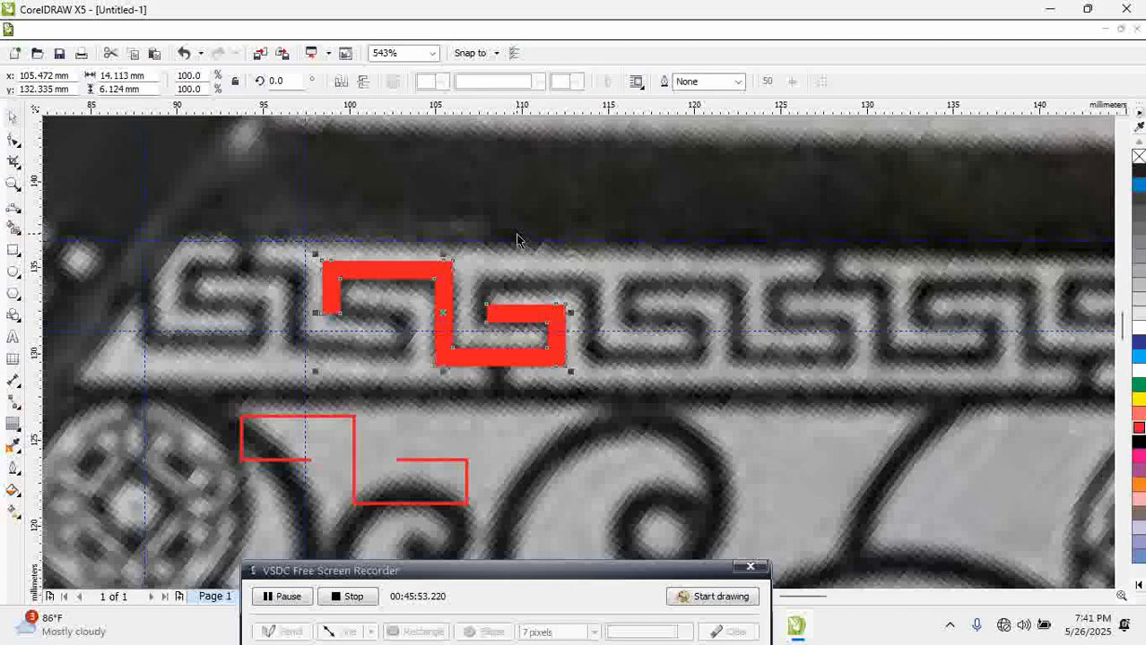
{"action": "left_click", "coordinate": [389, 333]}
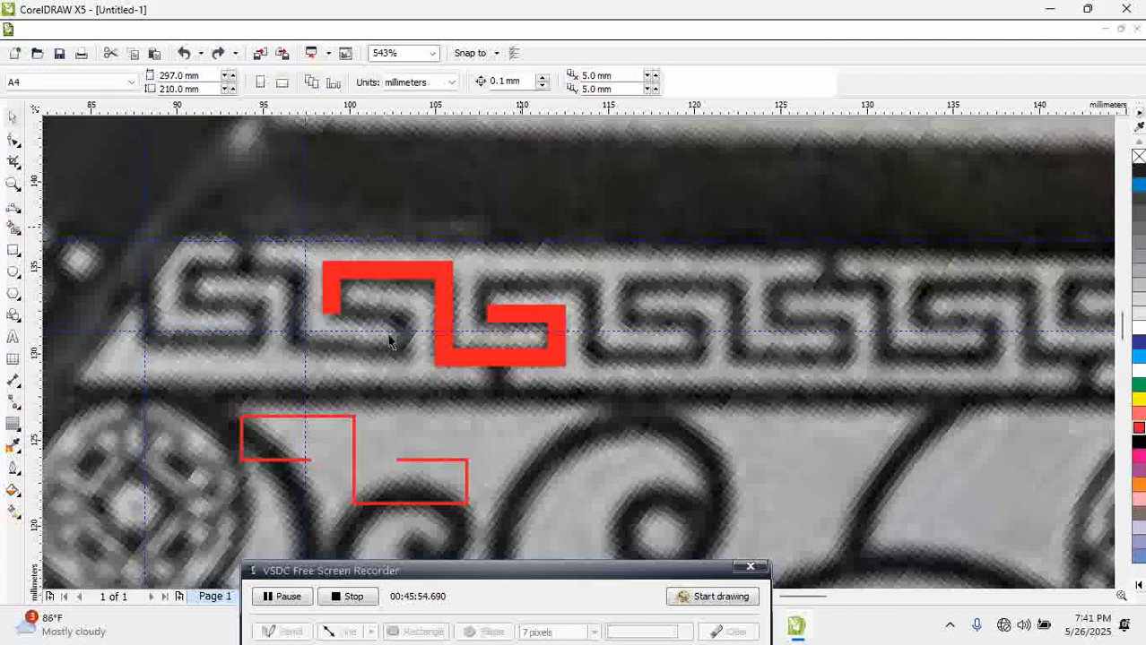
Draw a small rectangle about 1.1 by 1.4 mm over the motif's top edge and convert it to curves
{"action": "left_click", "coordinate": [13, 252]}
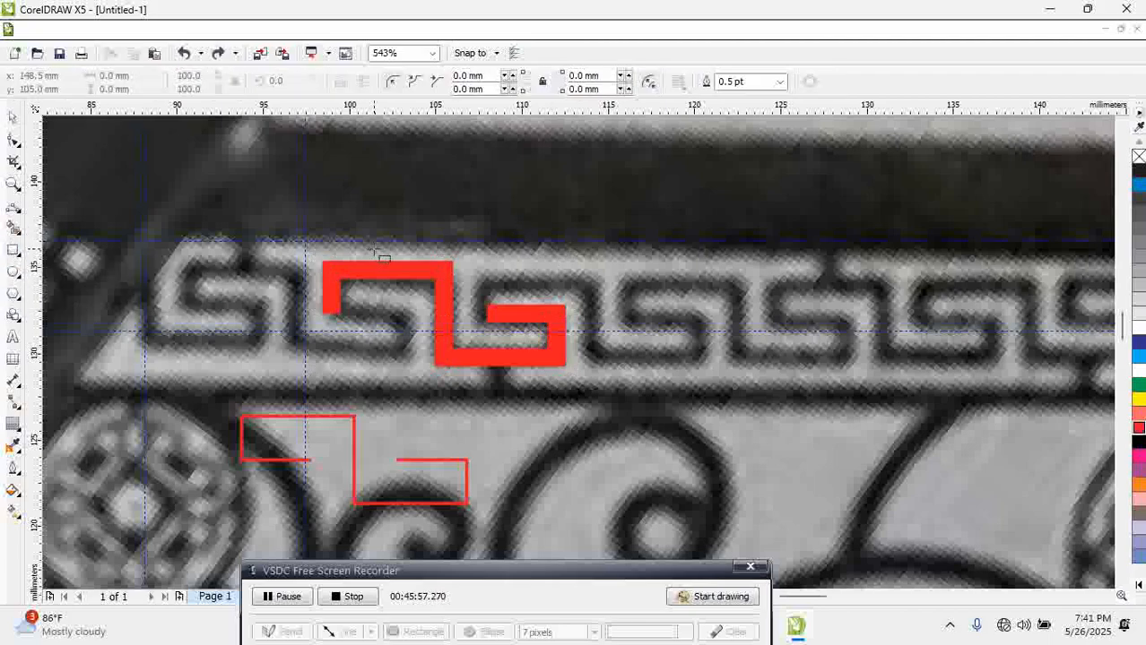
{"action": "left_click_drag", "start_coordinate": [374, 246], "coordinate": [394, 268]}
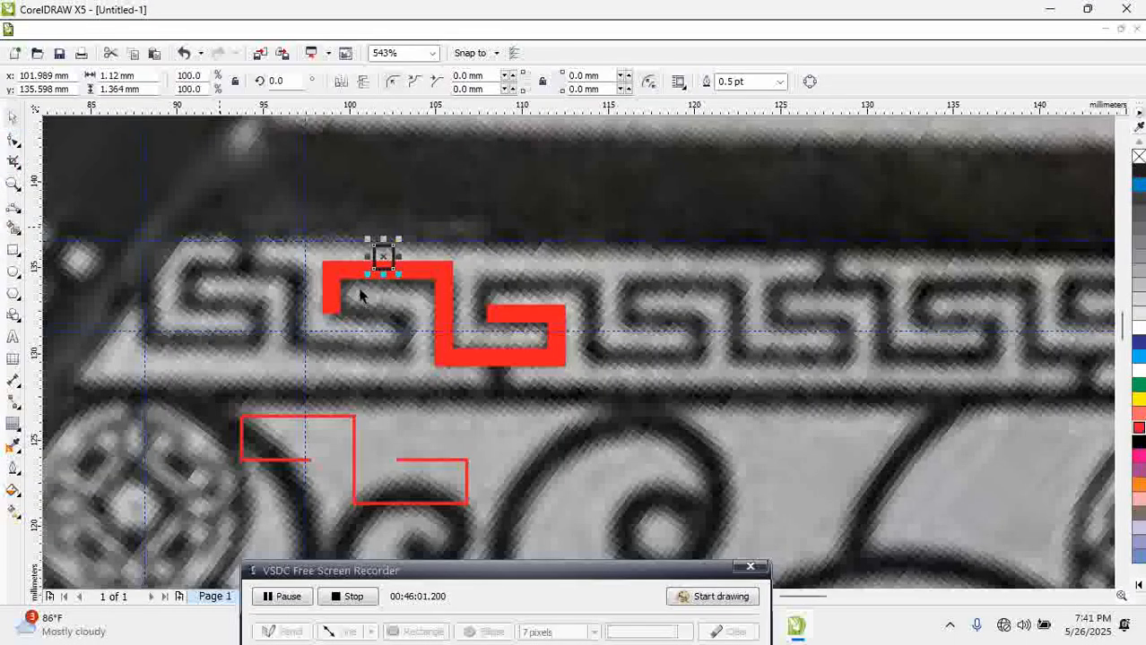
{"action": "left_click", "coordinate": [14, 140]}
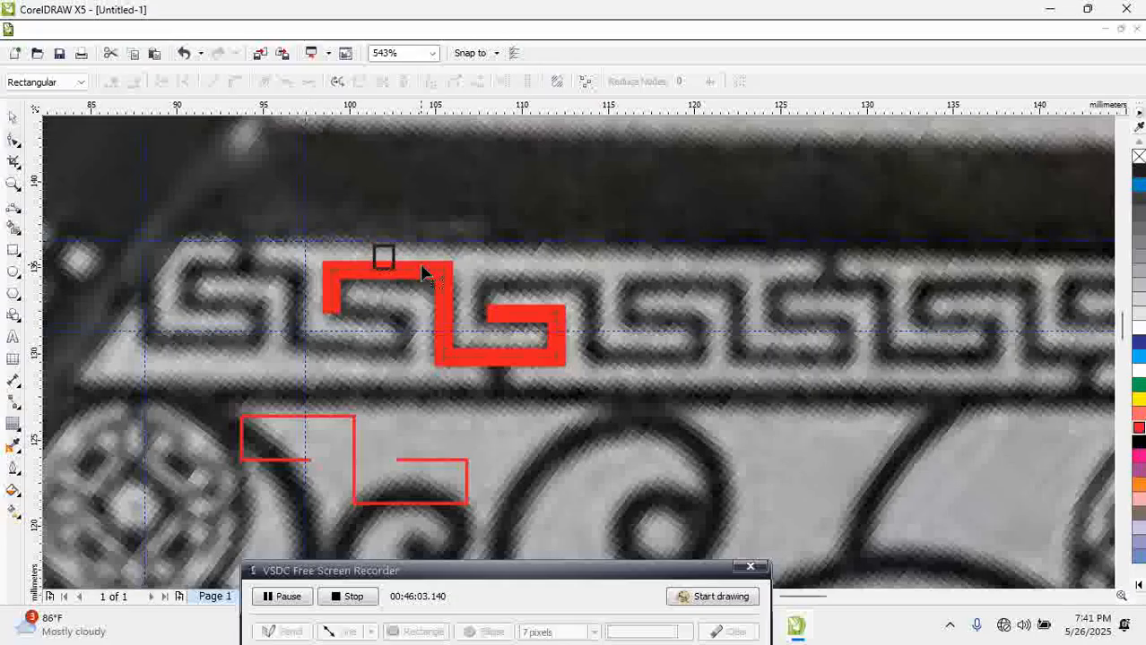
{"action": "left_click", "coordinate": [12, 117]}
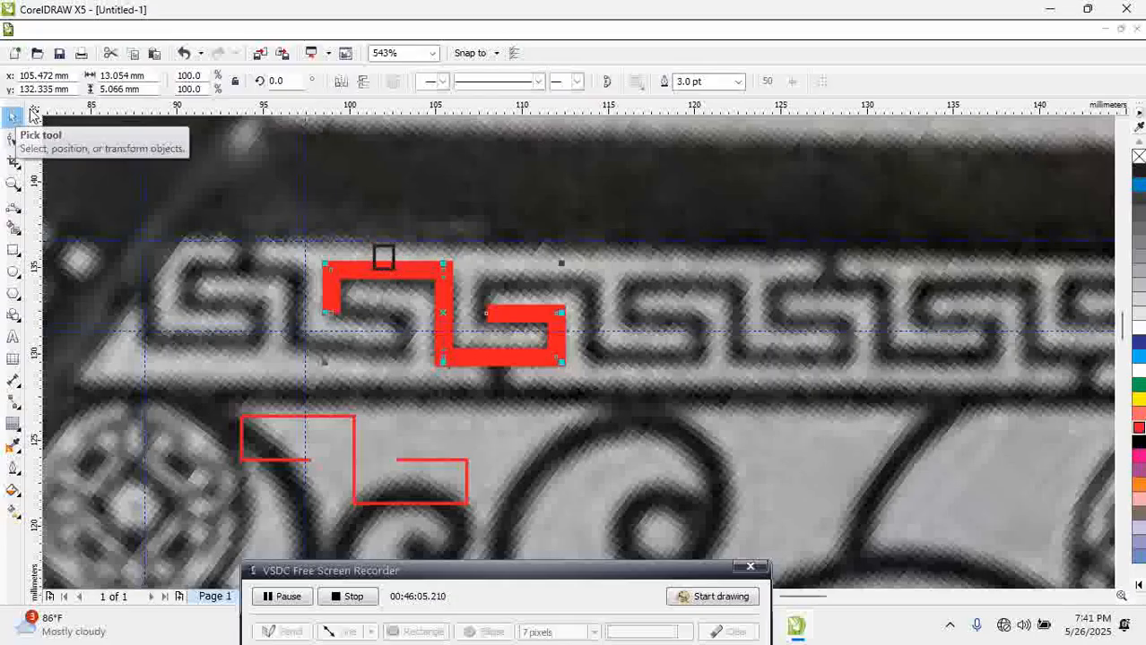
{"action": "left_click", "coordinate": [383, 255]}
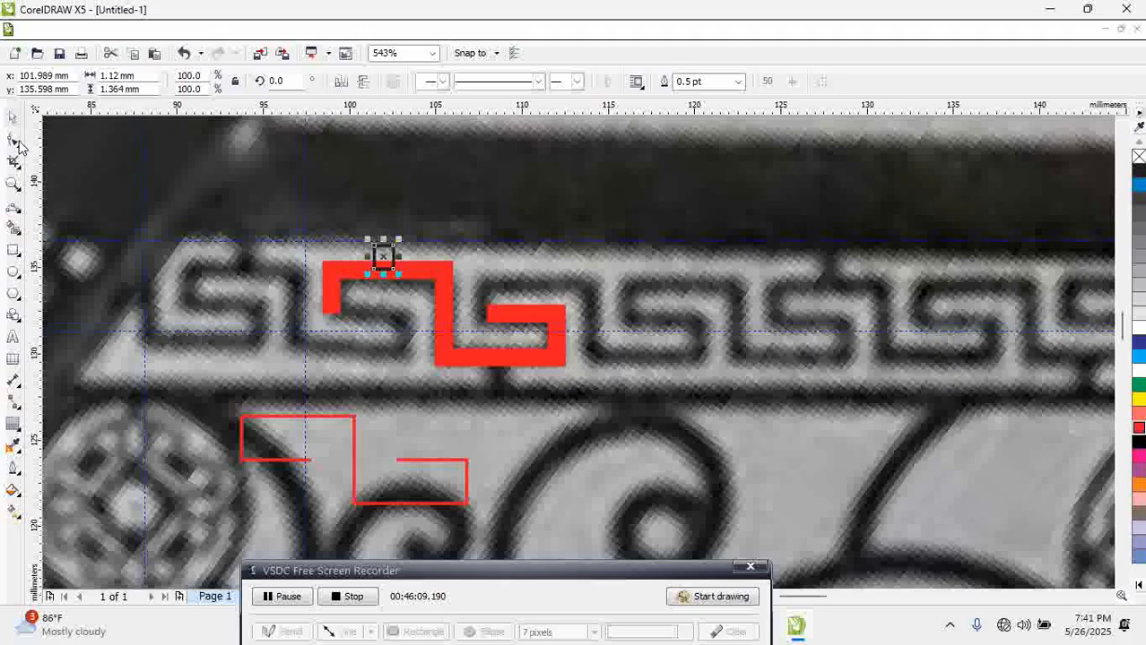
Break the small rectangle's outline and delete its other sides, leaving only one short vertical line
{"action": "left_click", "coordinate": [14, 140]}
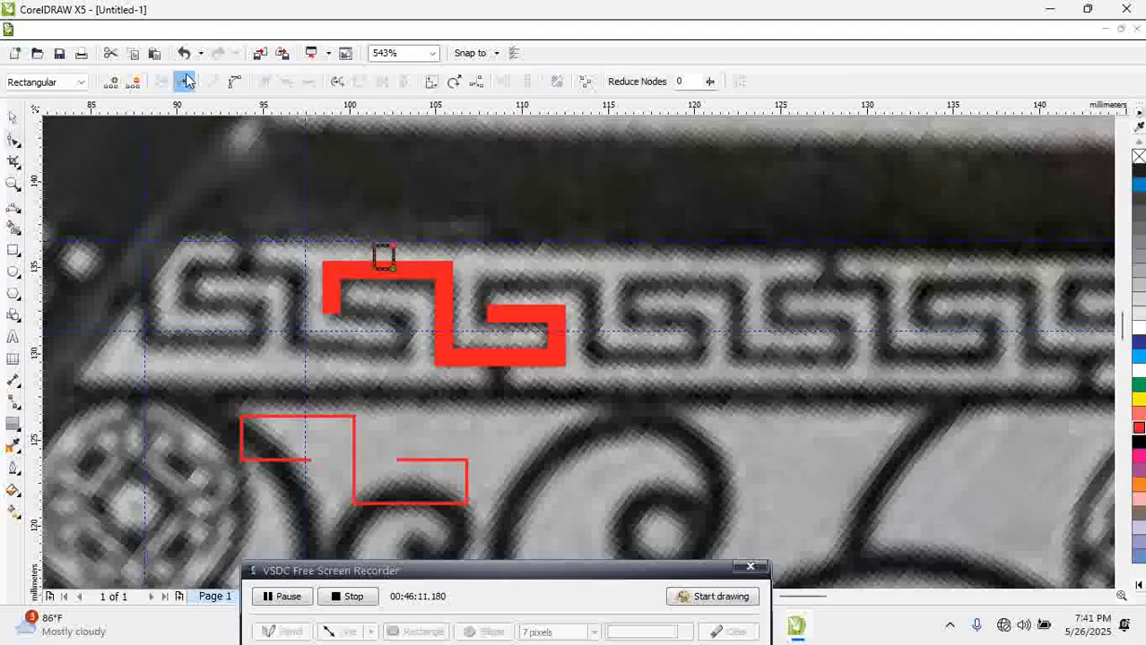
{"action": "left_click", "coordinate": [186, 80]}
{"action": "key", "text": "Delete"}
{"action": "left_click_drag", "start_coordinate": [385, 225], "coordinate": [397, 274]}
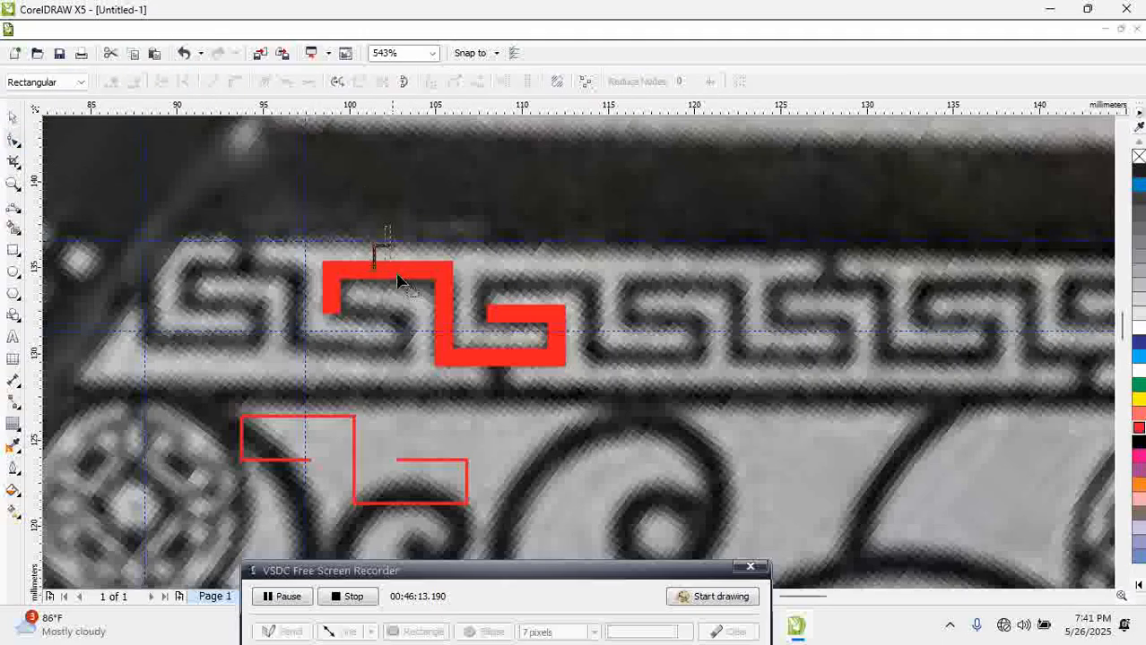
Give the short vertical line a 3 pt outline, lengthen it to about 2.2 mm and position it above the motif's top bar
{"action": "left_click", "coordinate": [13, 117]}
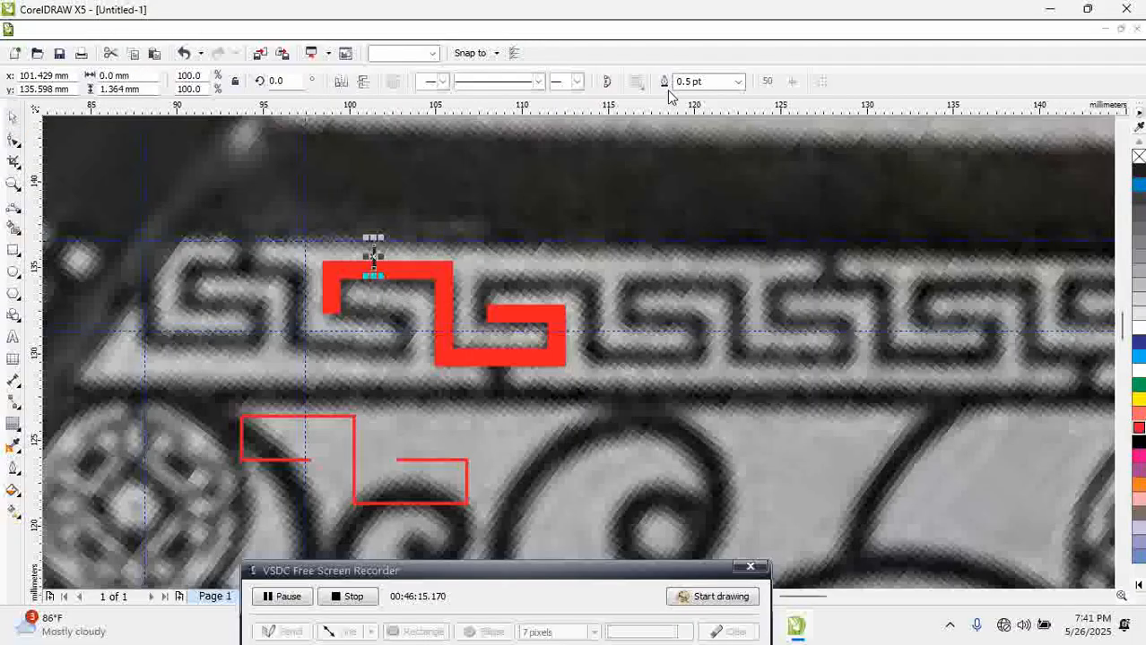
{"action": "left_click", "coordinate": [708, 82]}
{"action": "type", "text": "3"}
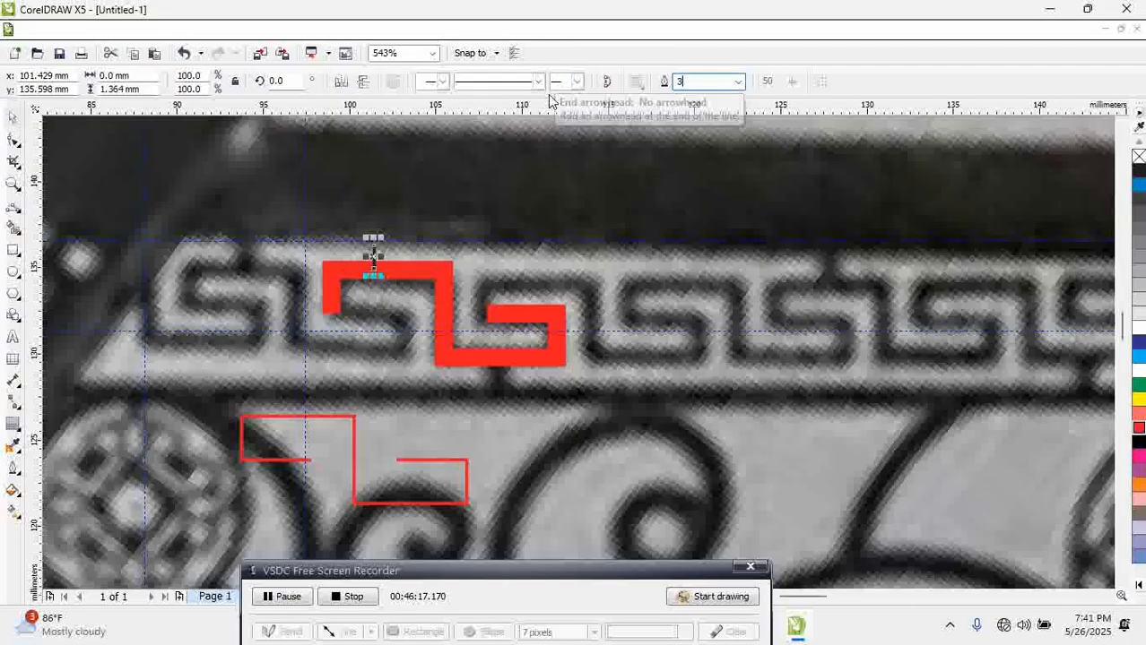
{"action": "key", "text": "Return"}
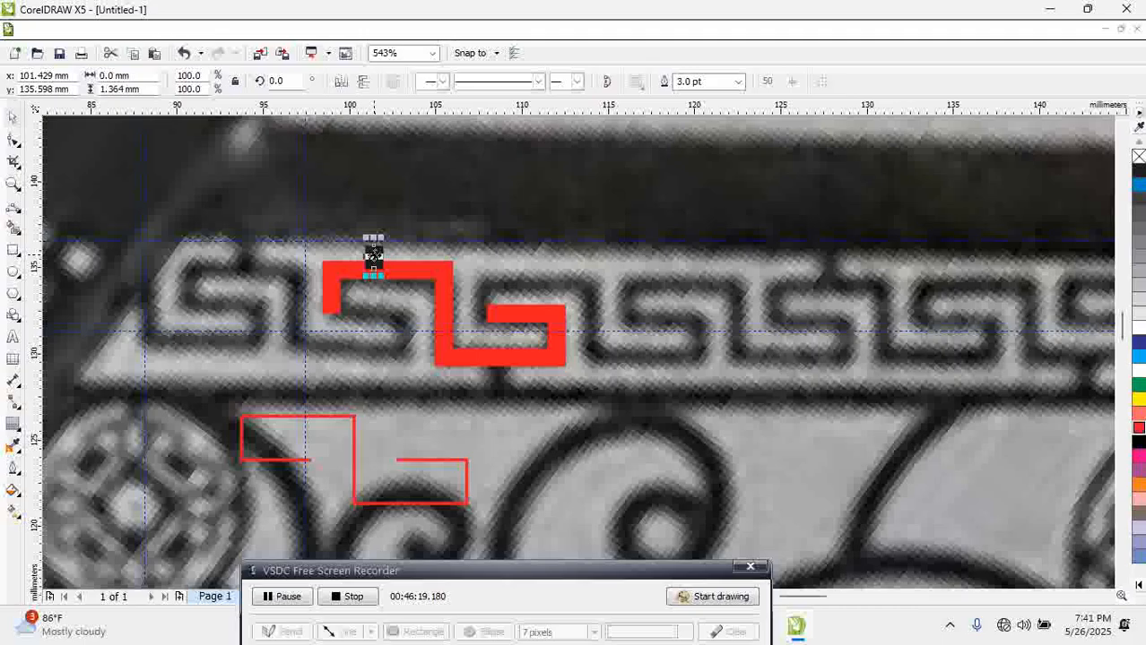
{"action": "left_click_drag", "start_coordinate": [373, 255], "coordinate": [397, 229]}
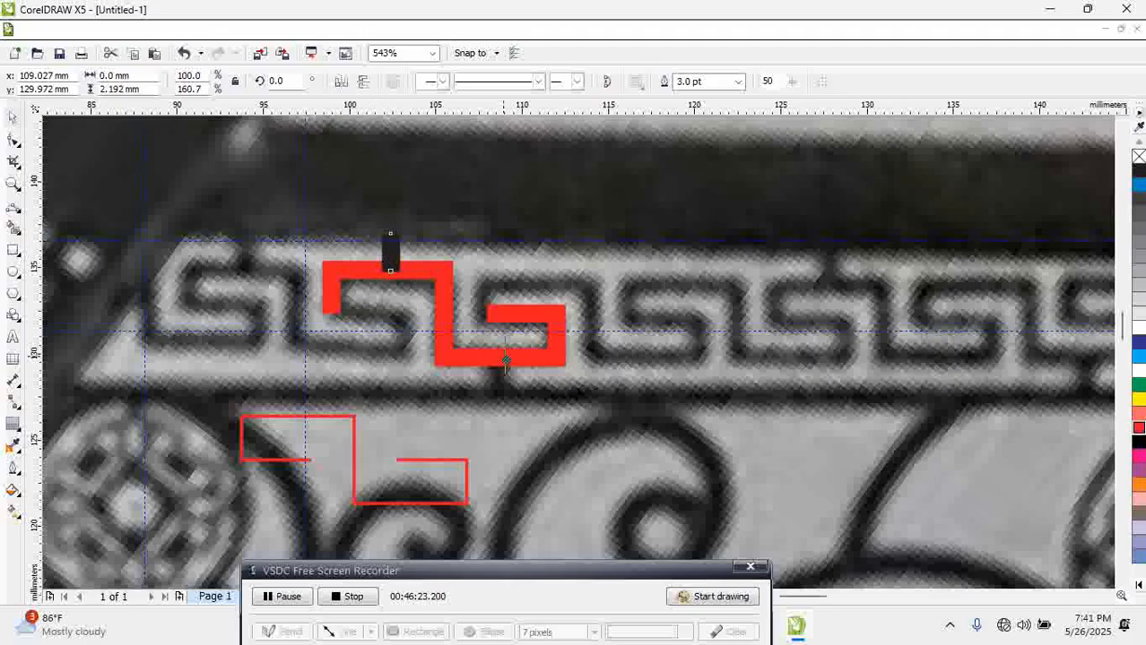
Place a copy of the connector stub below the motif's bottom bar and group the two stubs
{"action": "left_click_drag", "start_coordinate": [504, 378], "coordinate": [503, 377]}
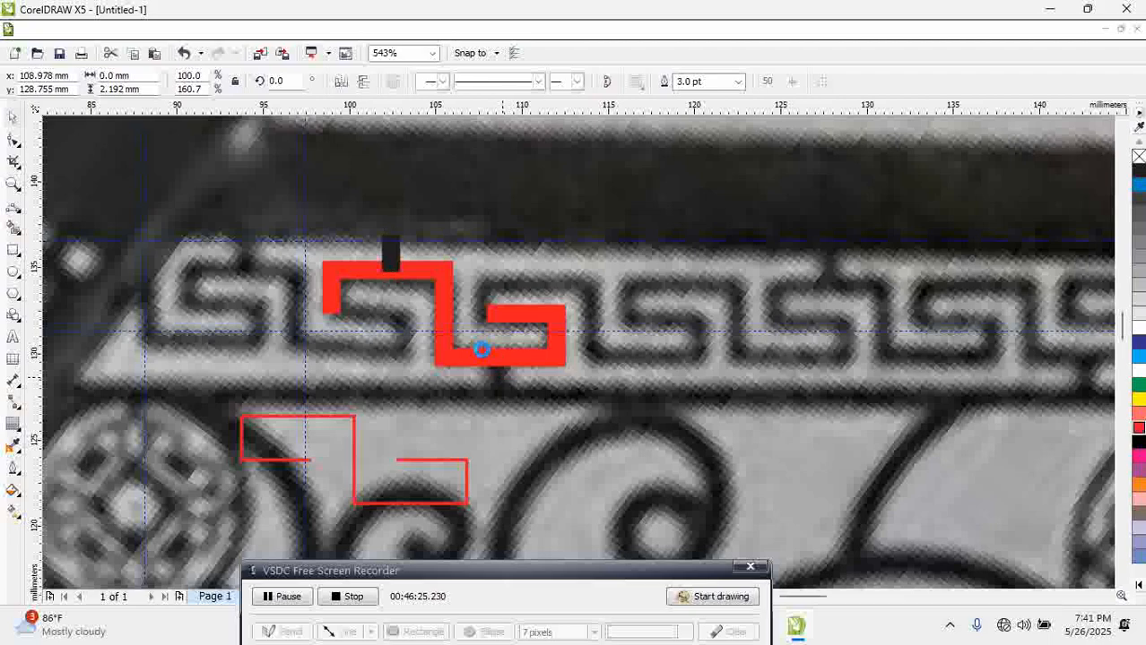
{"action": "left_click", "coordinate": [392, 250], "text": "shift"}
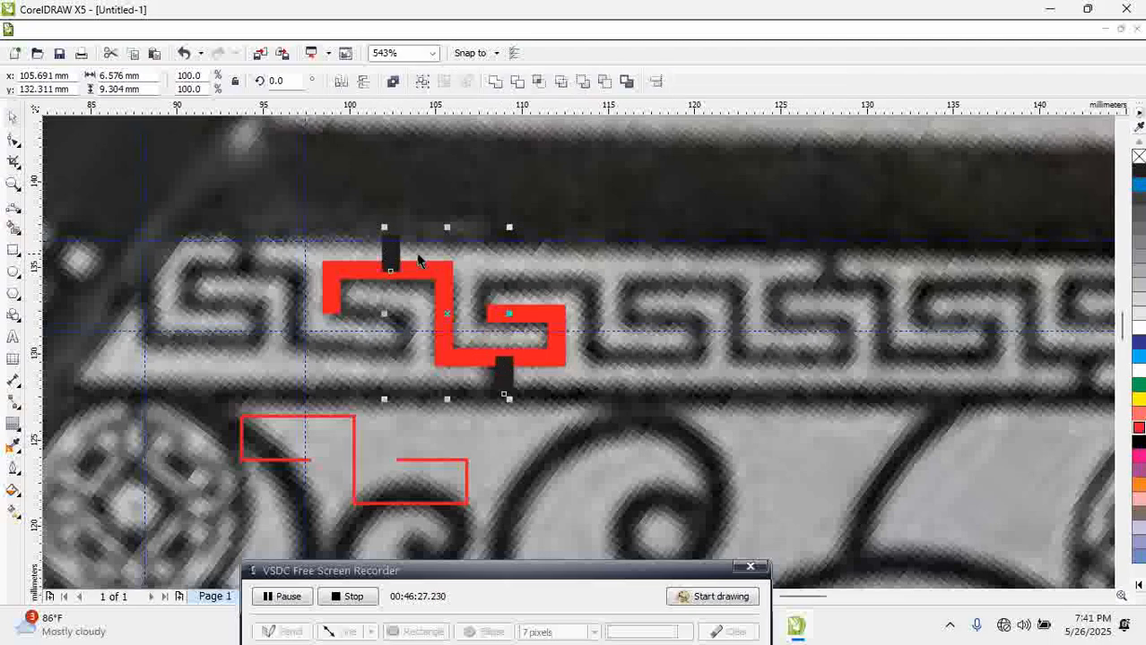
{"action": "key", "text": "ctrl+g"}
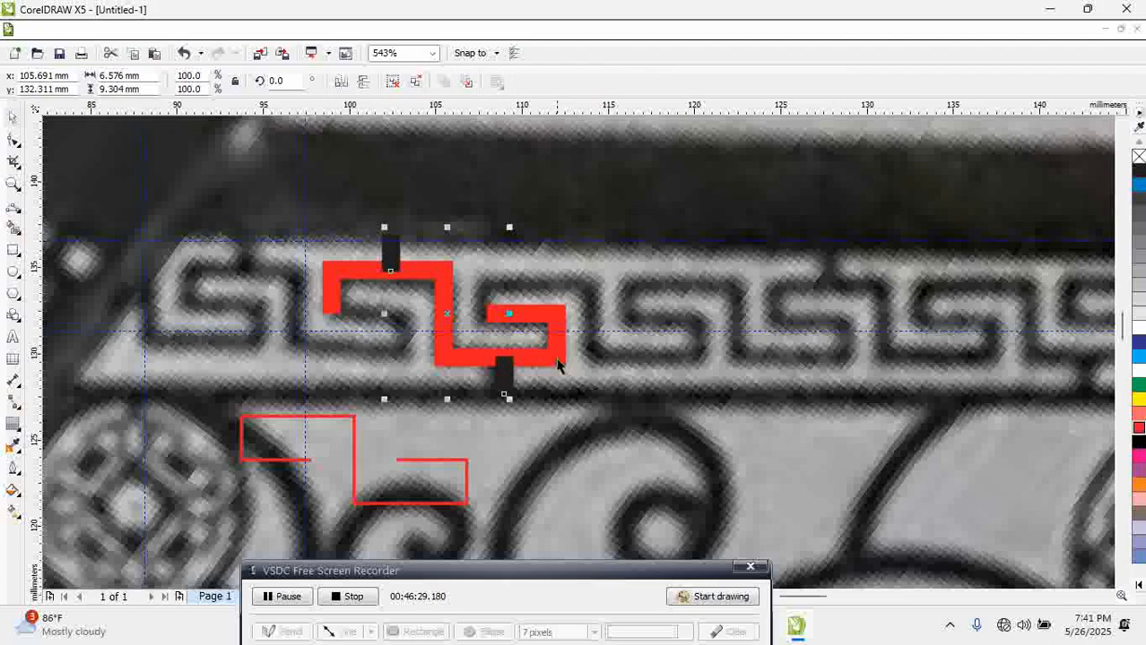
Align the stub pair's center horizontally with the key motif and group stubs and motif together
{"action": "left_click", "coordinate": [555, 357], "text": "shift"}
{"action": "key", "text": "c"}
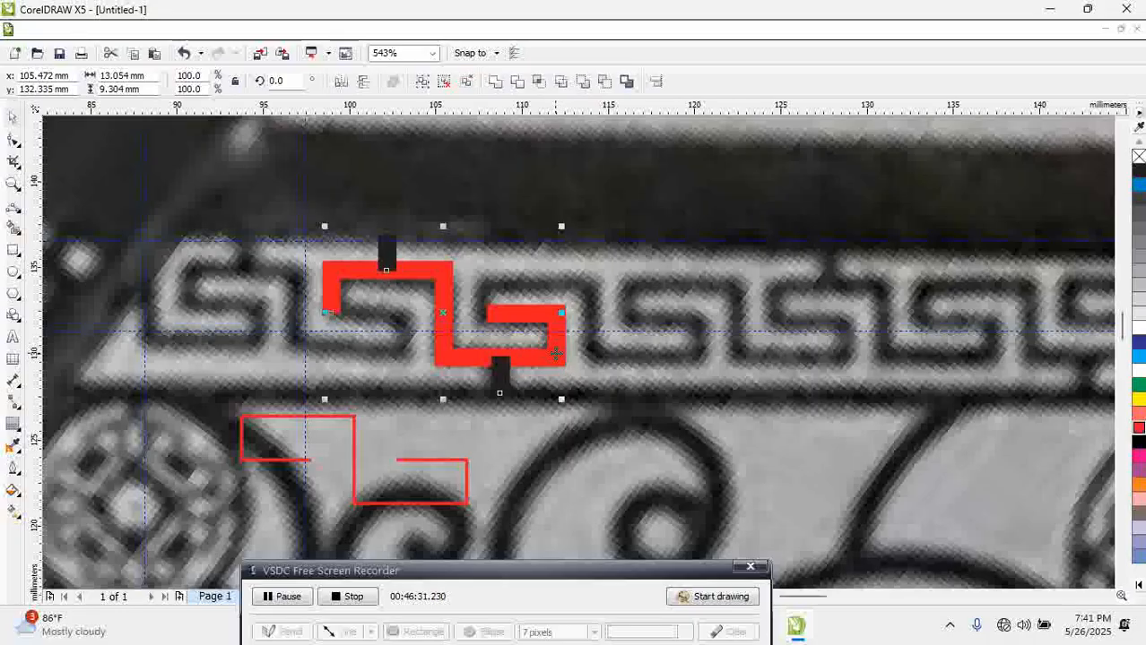
{"action": "key", "text": "ctrl+g"}
{"action": "left_click", "coordinate": [499, 194]}
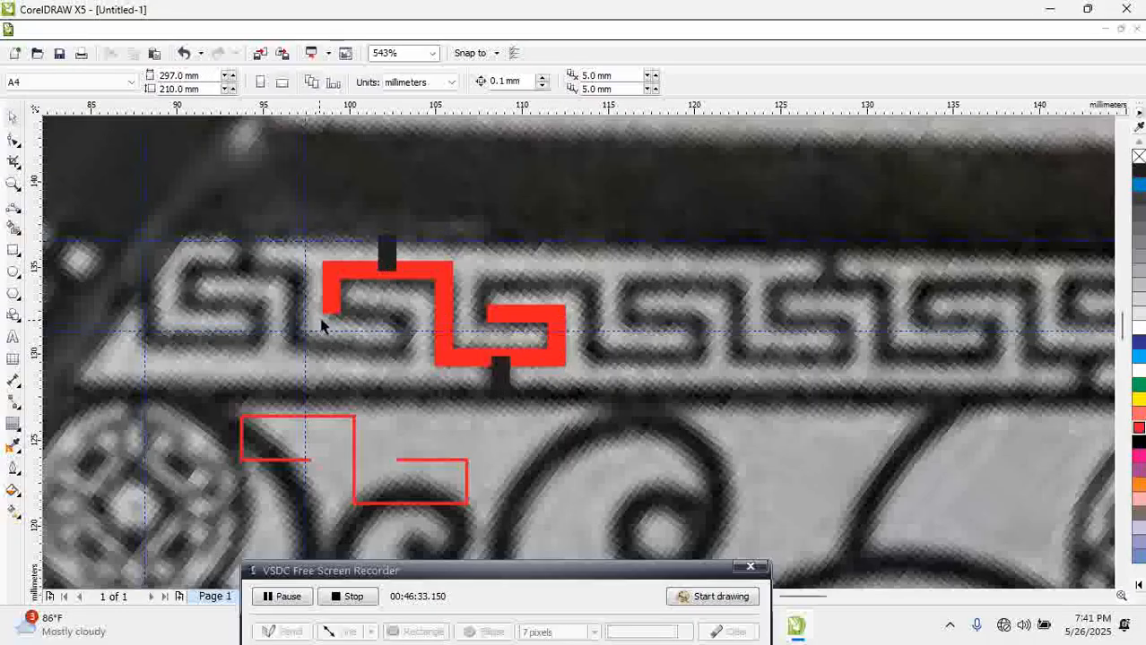
{"action": "left_click", "coordinate": [330, 313]}
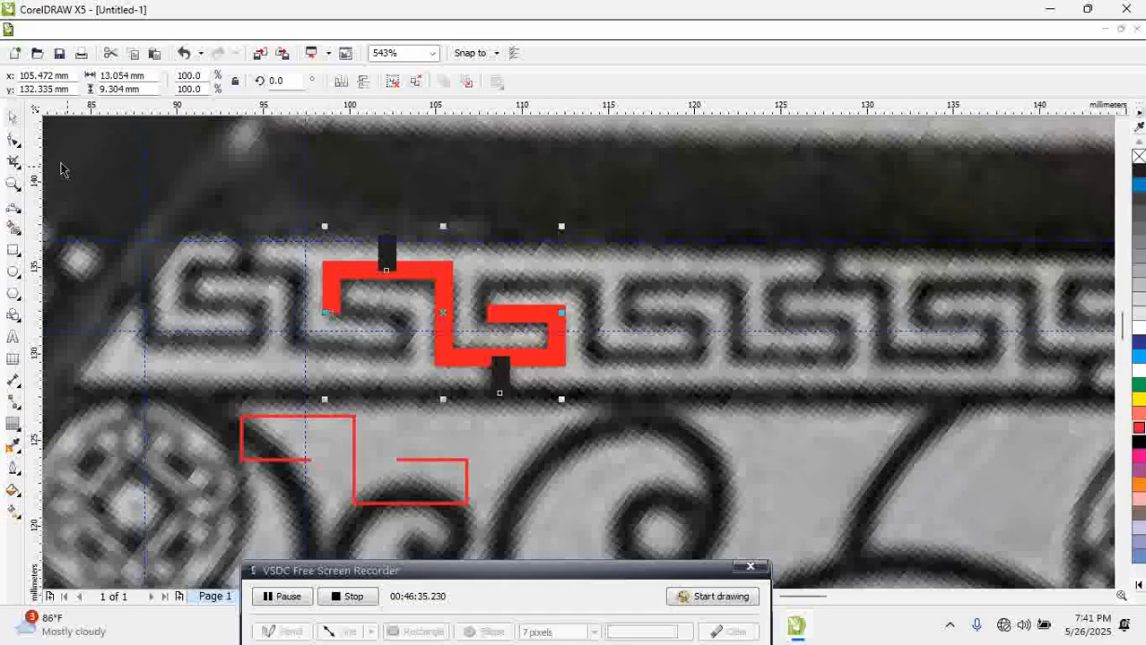
{"action": "left_click", "coordinate": [13, 141]}
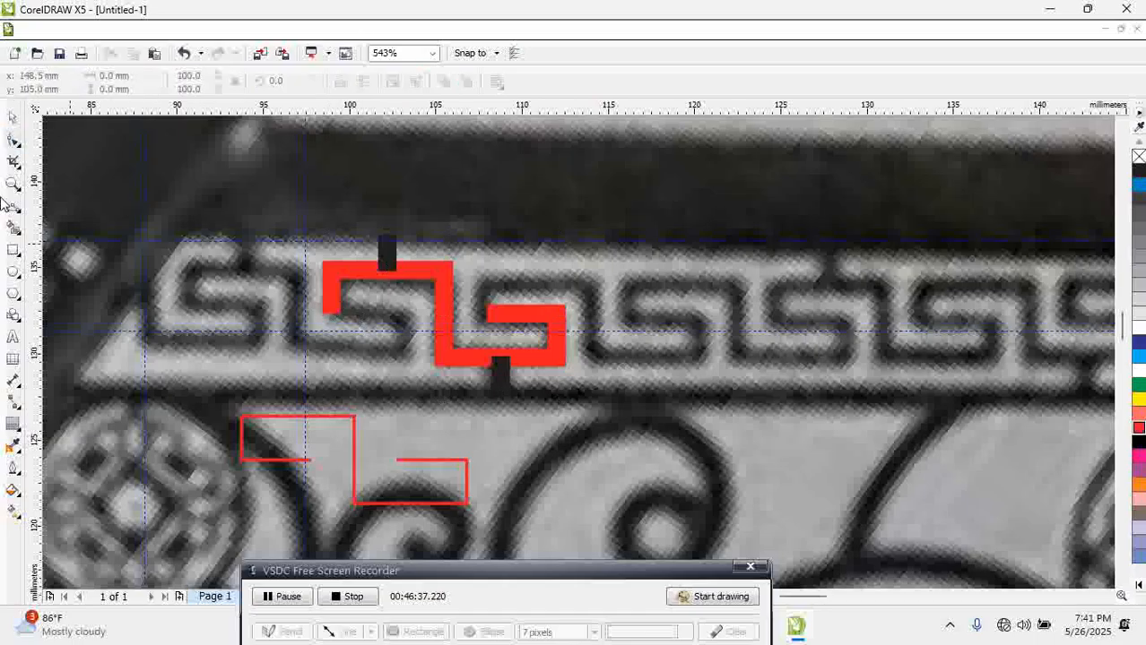
{"action": "left_click", "coordinate": [15, 114]}
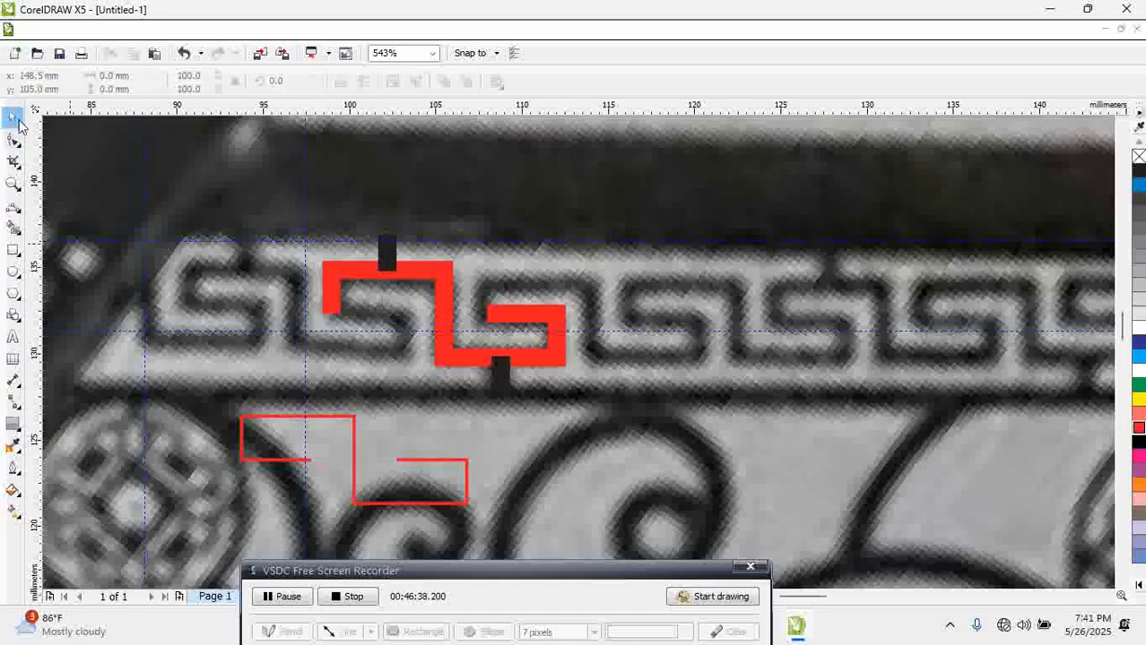
{"action": "left_click", "coordinate": [344, 311]}
{"action": "left_click_drag", "start_coordinate": [345, 262], "coordinate": [351, 259]}
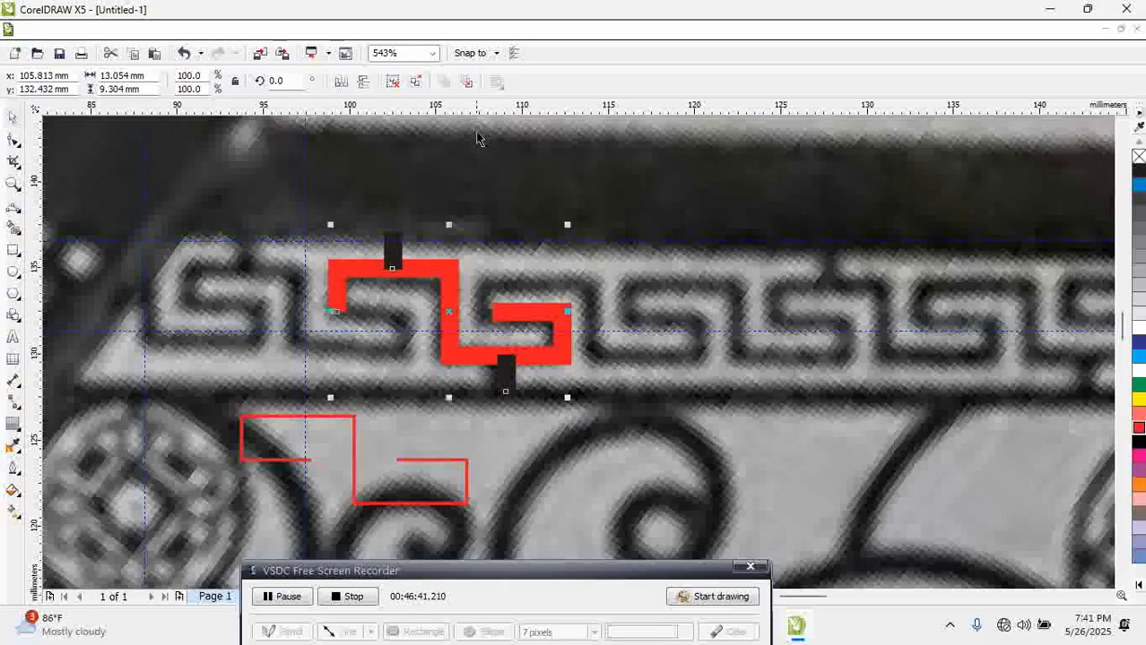
{"action": "key", "text": "ctrl+z"}
Enable snapping to objects and duplicate the grouped key to the right, joining its open end to the original's inner end
{"action": "left_click", "coordinate": [472, 53]}
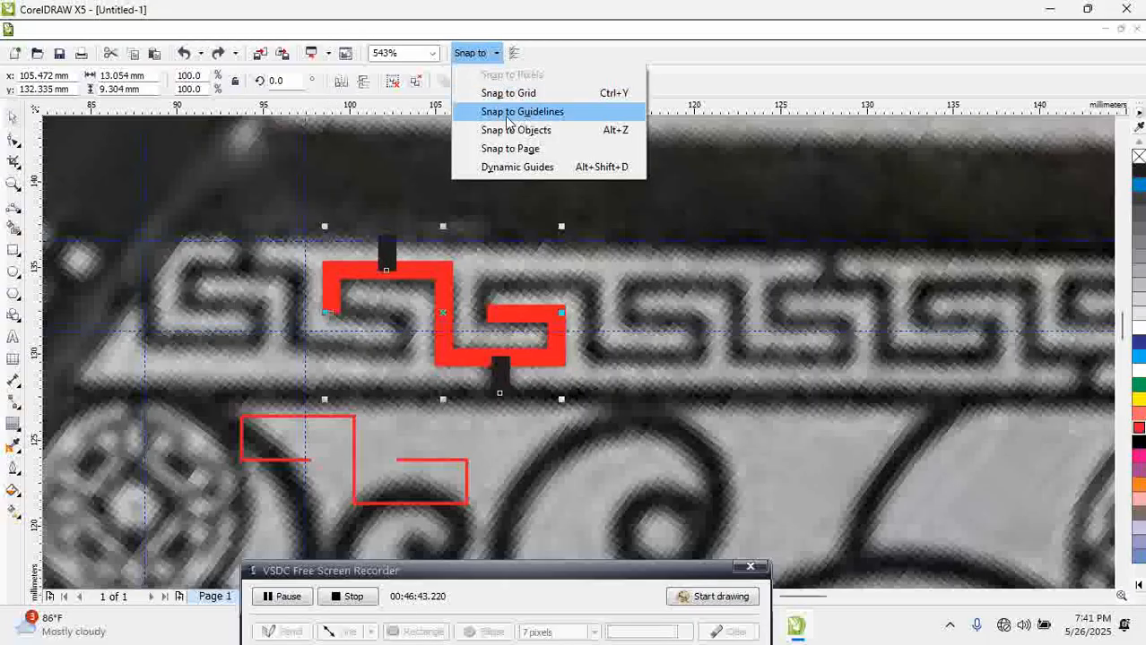
{"action": "left_click", "coordinate": [511, 130]}
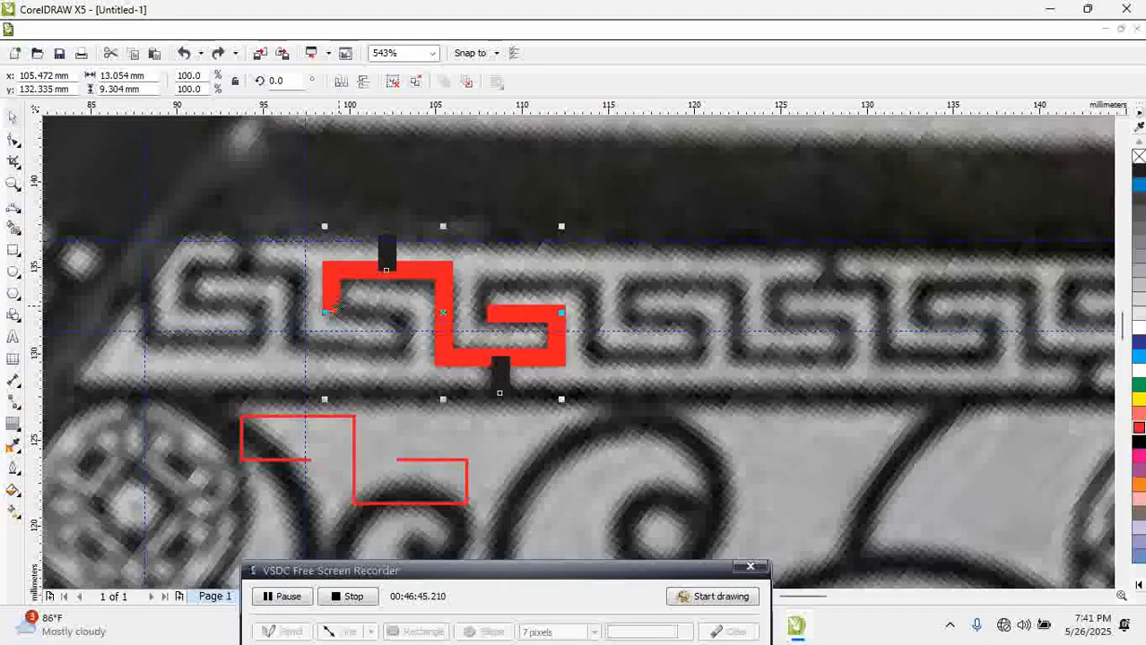
{"action": "left_click_drag", "start_coordinate": [331, 312], "coordinate": [484, 312]}
{"action": "right_click", "coordinate": [484, 312]}
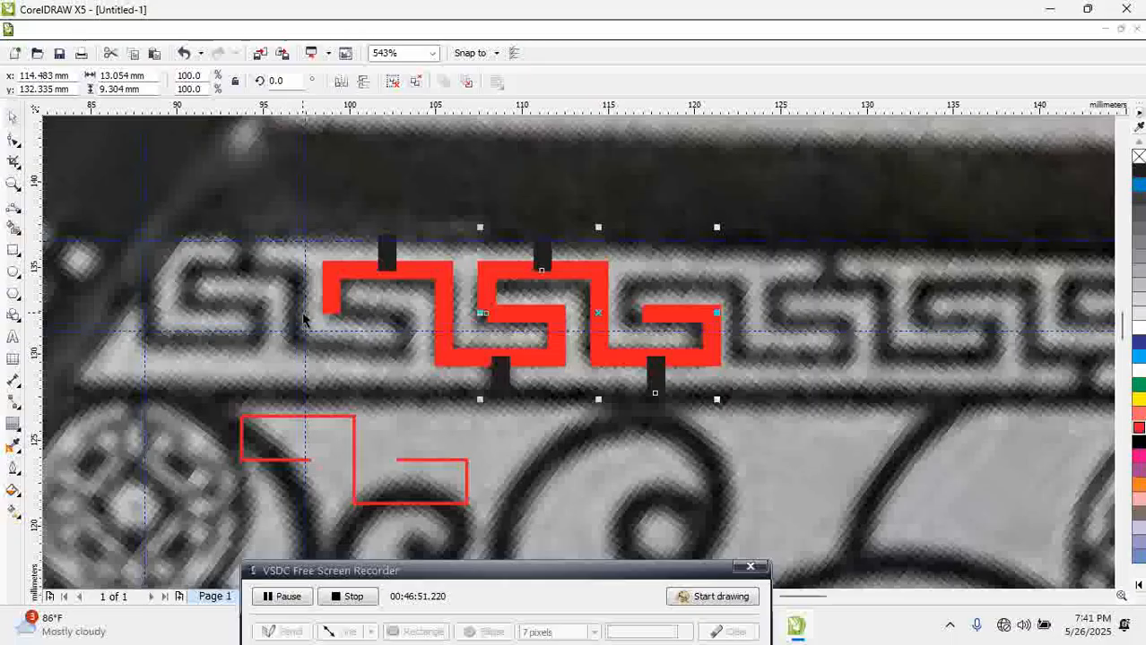
Repeat the duplication six more times at the same spacing to extend the key border along the railing
{"action": "key", "text": "ctrl+d"}
{"action": "key", "text": "ctrl+d"}
{"action": "key", "text": "ctrl+d"}
{"action": "key", "text": "ctrl+d"}
{"action": "key", "text": "ctrl+d"}
{"action": "key", "text": "ctrl+d"}
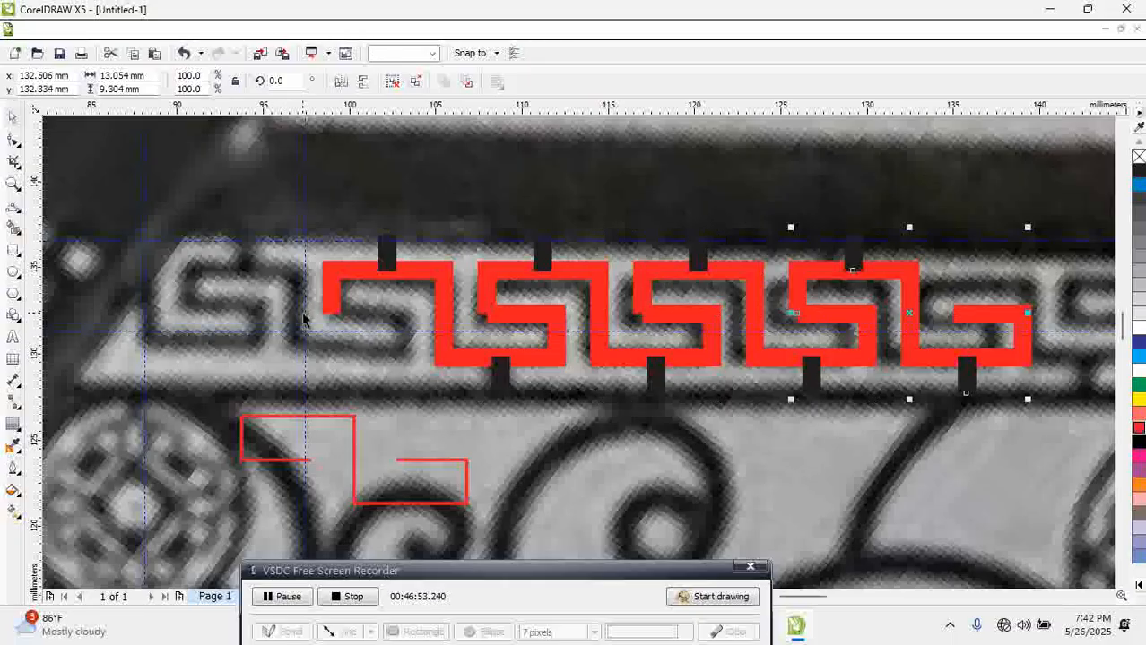
{"action": "scroll", "coordinate": [303, 318], "scroll_direction": "down", "scroll_amount": 5}
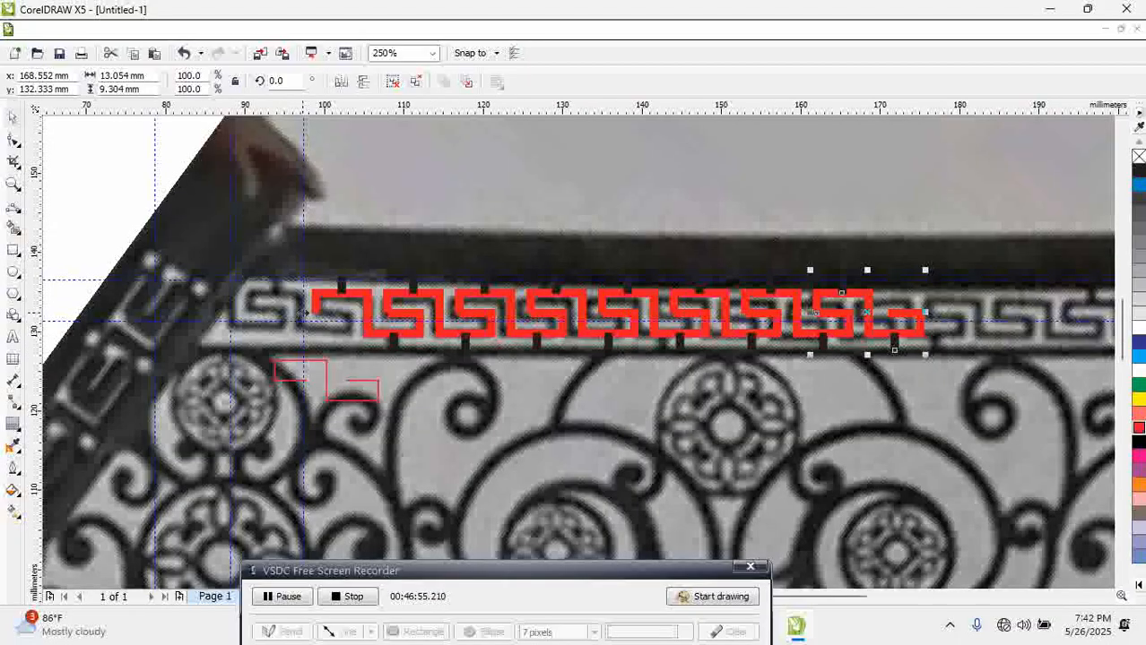
Keep duplicating the grouped key at the same spacing until the border extends past the photo's right edge
{"action": "key", "text": "ctrl+d"}
{"action": "key", "text": "ctrl+d"}
{"action": "key", "text": "ctrl+d"}
{"action": "key", "text": "ctrl+d"}
{"action": "key", "text": "ctrl+d"}
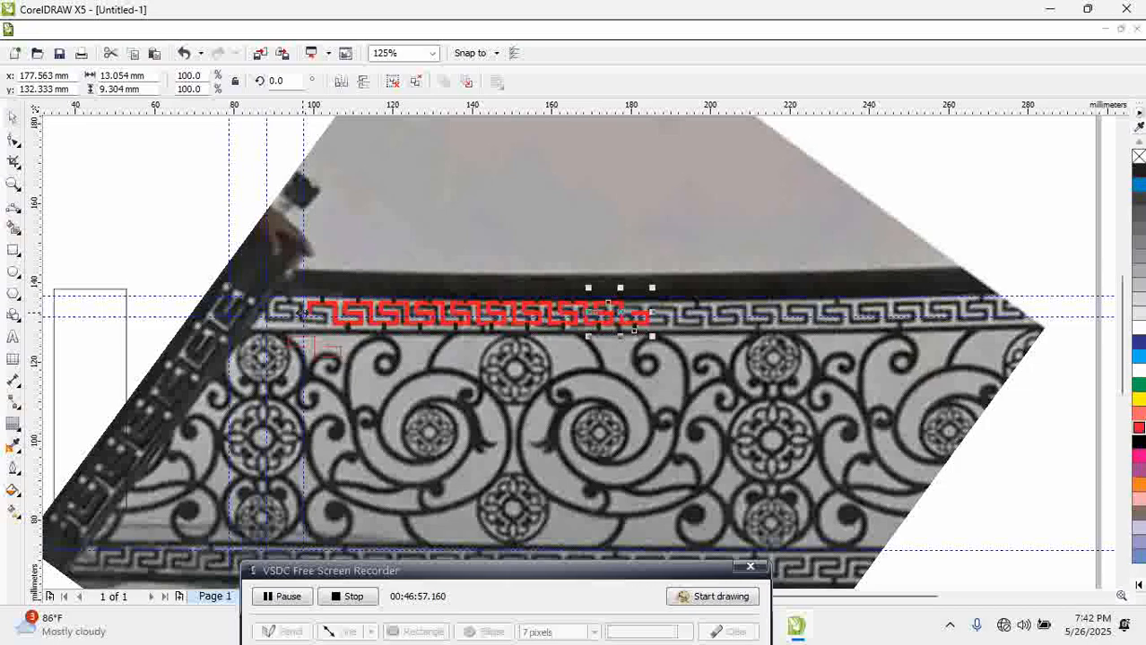
{"action": "key", "text": "ctrl+d"}
{"action": "key", "text": "ctrl+d"}
{"action": "key", "text": "ctrl+d"}
{"action": "key", "text": "ctrl+d"}
{"action": "key", "text": "ctrl+d"}
{"action": "key", "text": "ctrl+d"}
{"action": "key", "text": "ctrl+d"}
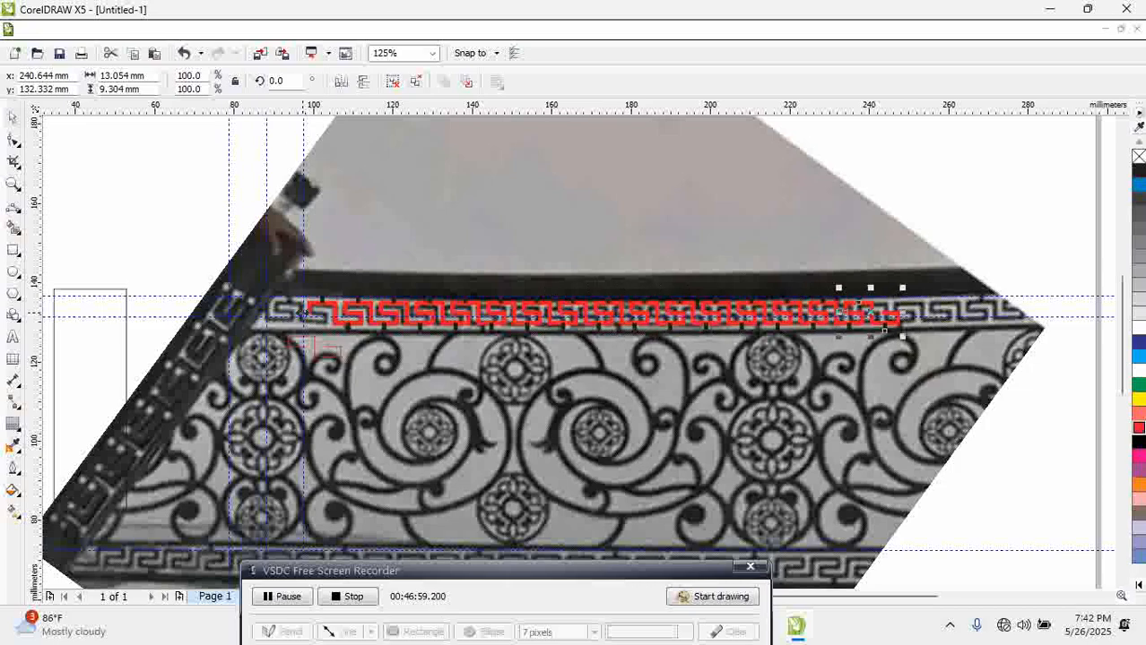
{"action": "key", "text": "ctrl+d"}
{"action": "key", "text": "ctrl+d"}
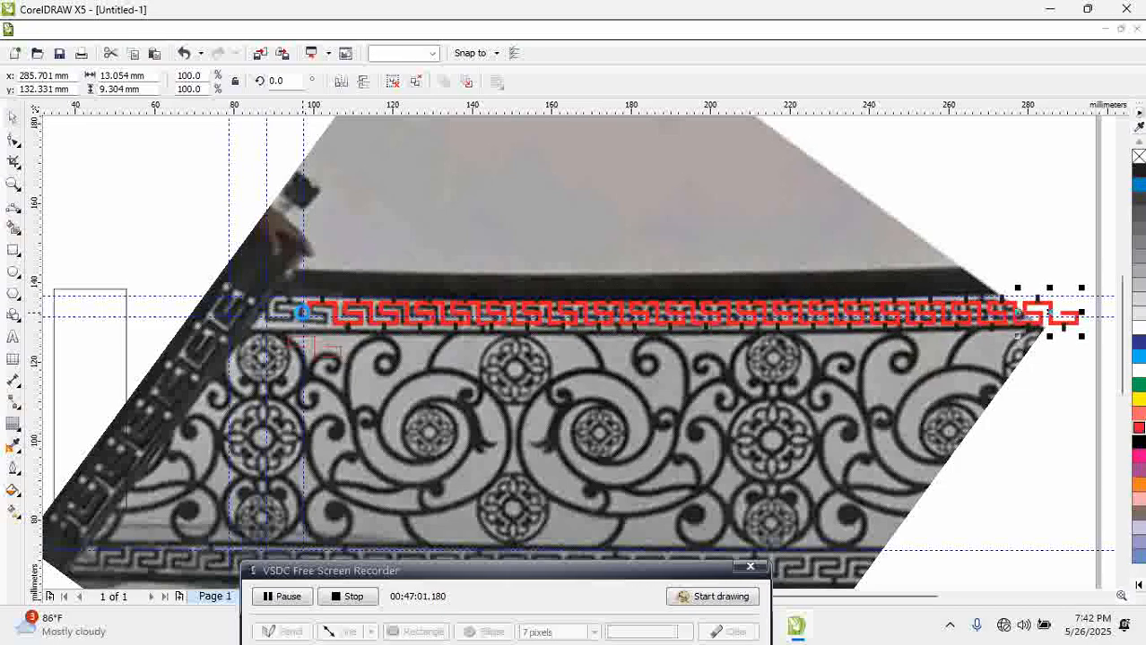
{"action": "key", "text": "ctrl+d"}
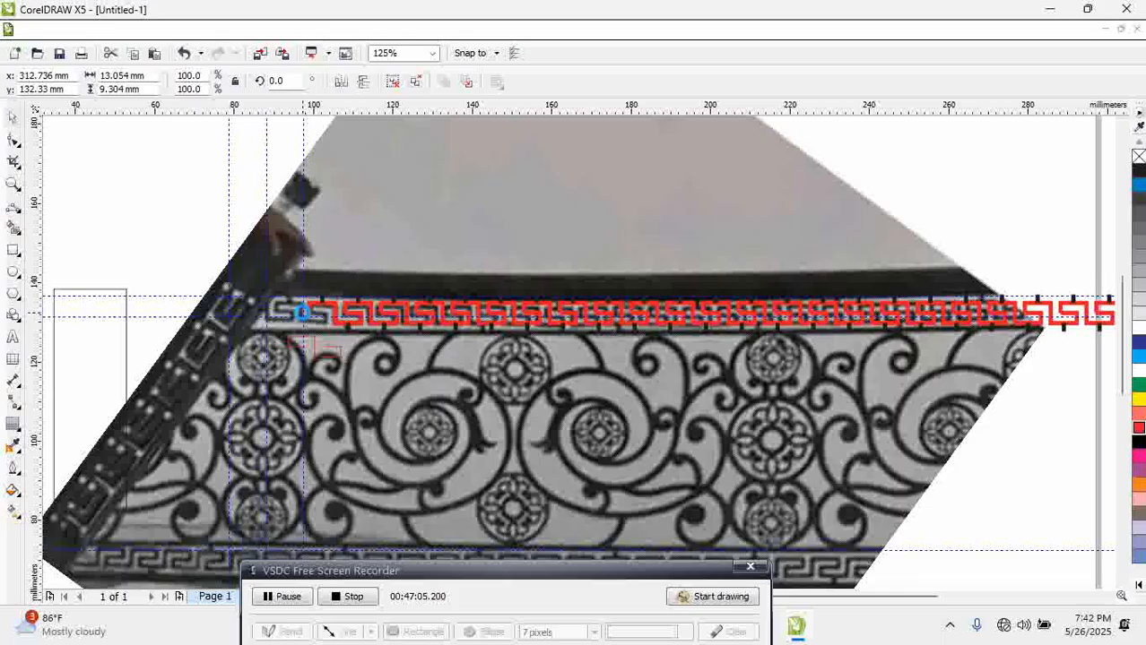
{"action": "key", "text": "ctrl+e"}
{"action": "type", "text": "R"}
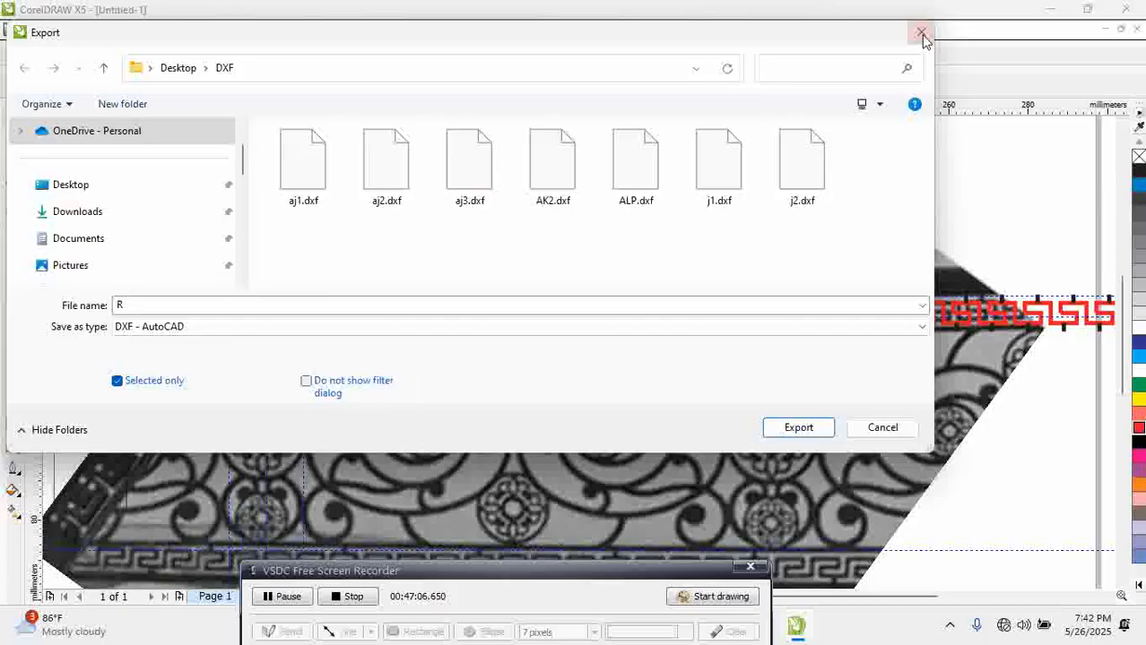
{"action": "left_click", "coordinate": [922, 34]}
Add one more key copy at the same spacing at the far right end of the border
{"action": "key", "text": "ctrl+d"}
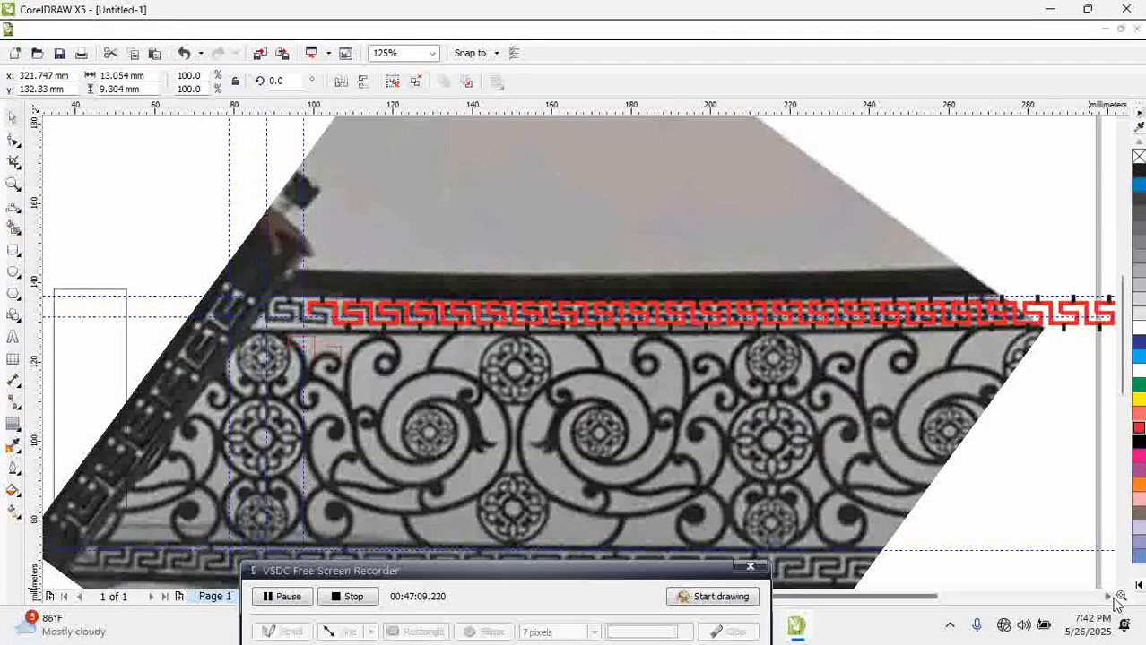
{"action": "left_click", "coordinate": [1108, 597]}
{"action": "left_click", "coordinate": [1108, 597]}
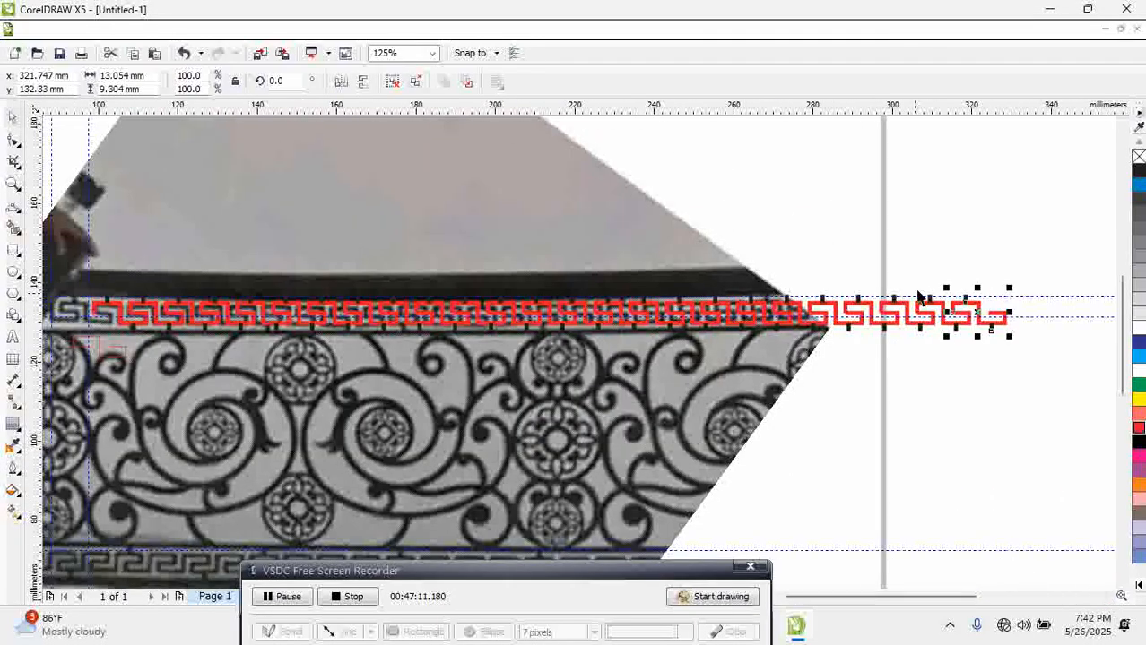
Delete the leftover thin red key outline below the start of the border
{"action": "left_click_drag", "start_coordinate": [1040, 265], "coordinate": [70, 375]}
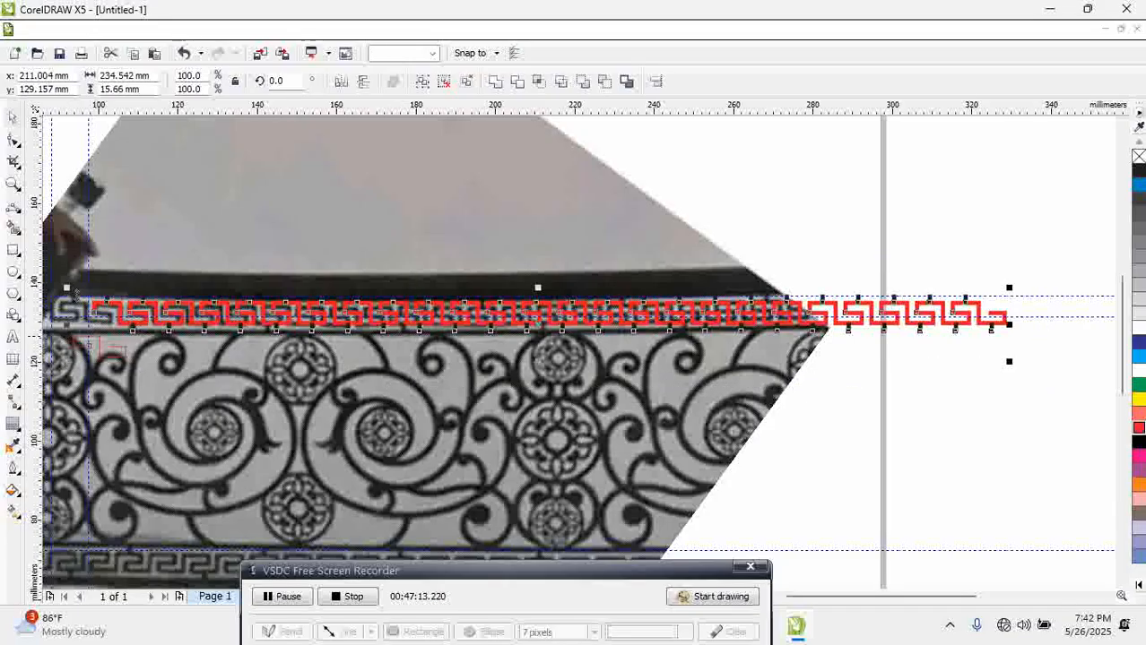
{"action": "left_click", "coordinate": [113, 363]}
{"action": "left_click", "coordinate": [119, 350]}
{"action": "key", "text": "Delete"}
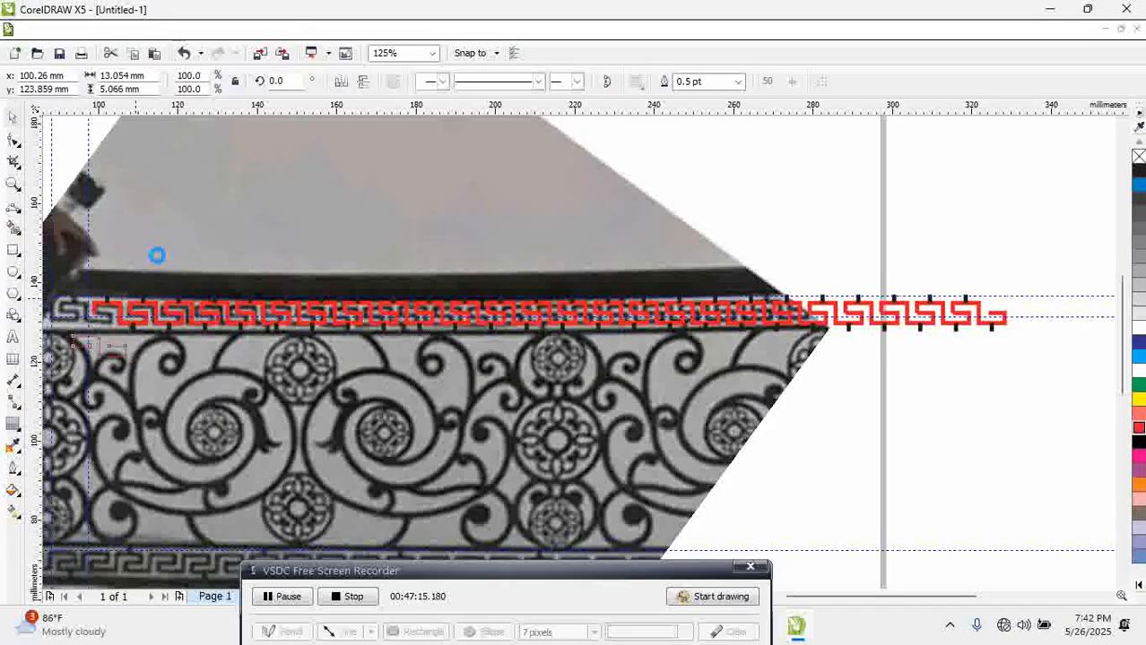
Select the entire key border and ungroup all of its key and stub groups
{"action": "left_click_drag", "start_coordinate": [70, 257], "coordinate": [977, 384]}
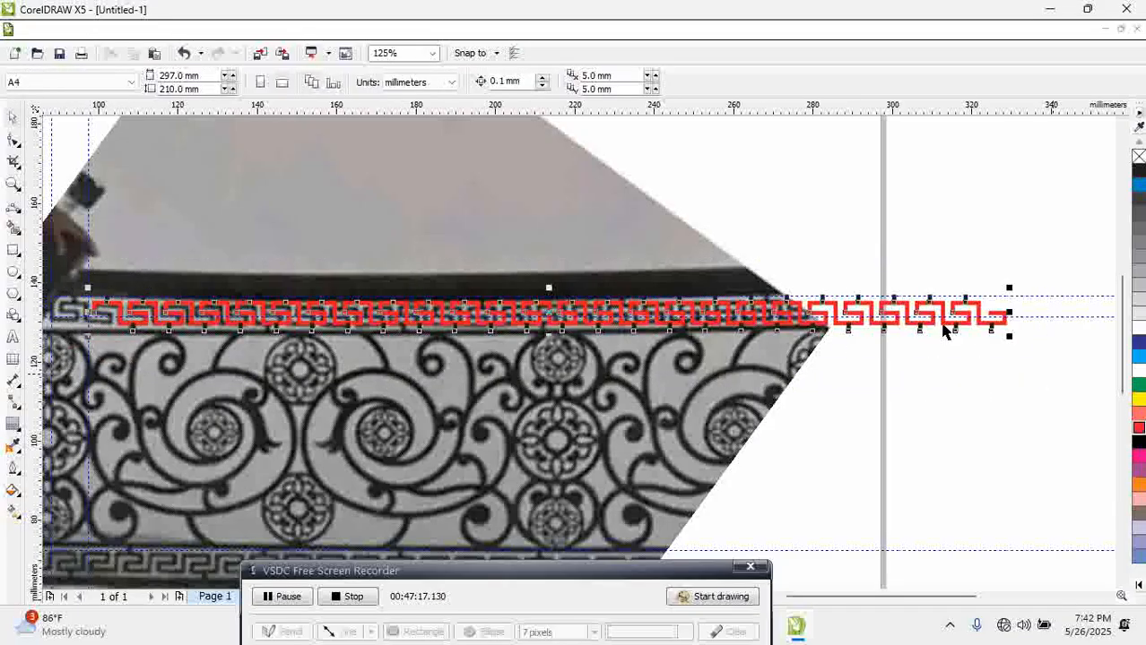
{"action": "key", "text": "e"}
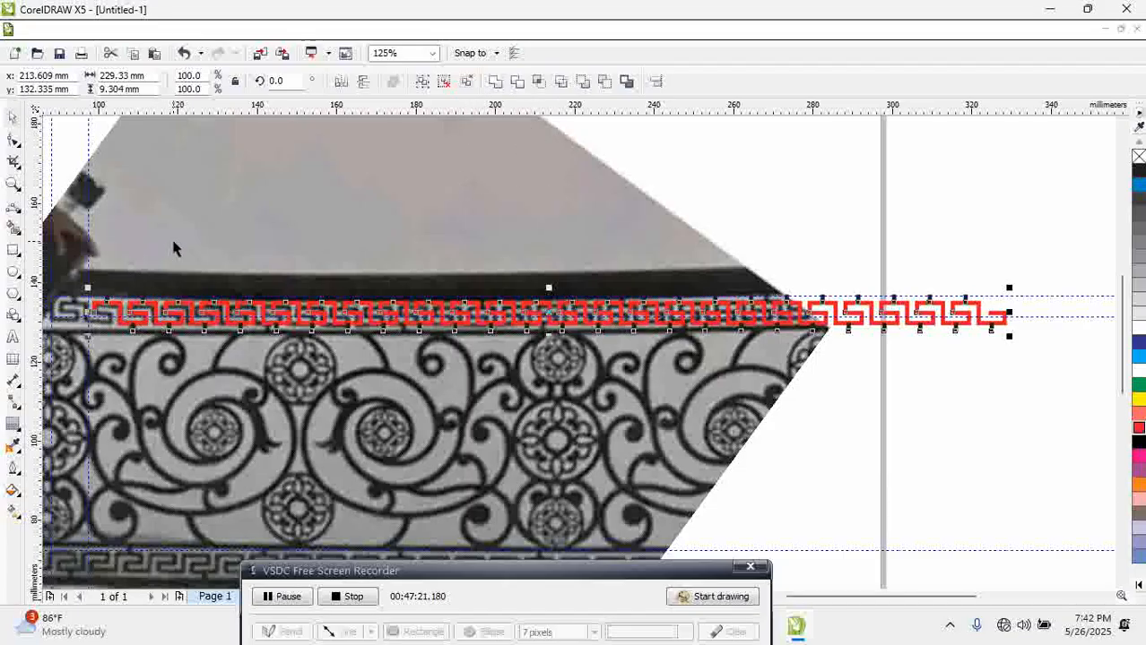
{"action": "left_click", "coordinate": [466, 84]}
{"action": "left_click", "coordinate": [254, 217]}
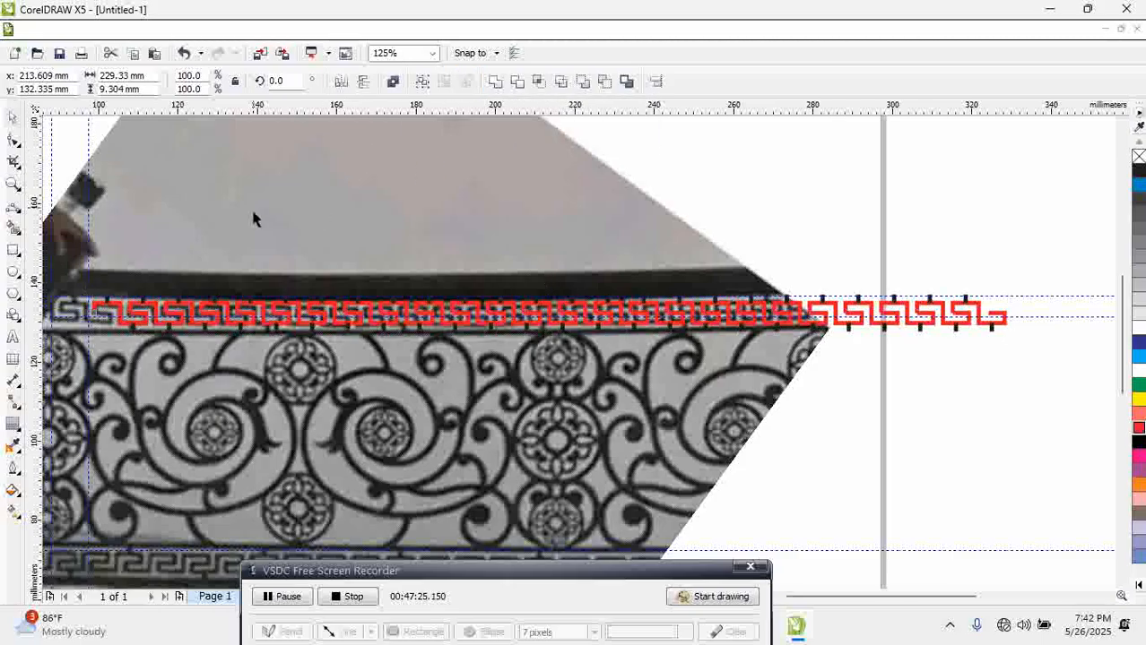
Select all the red key lines without the black connector stubs and weld them into a single curve
{"action": "key", "text": "F2"}
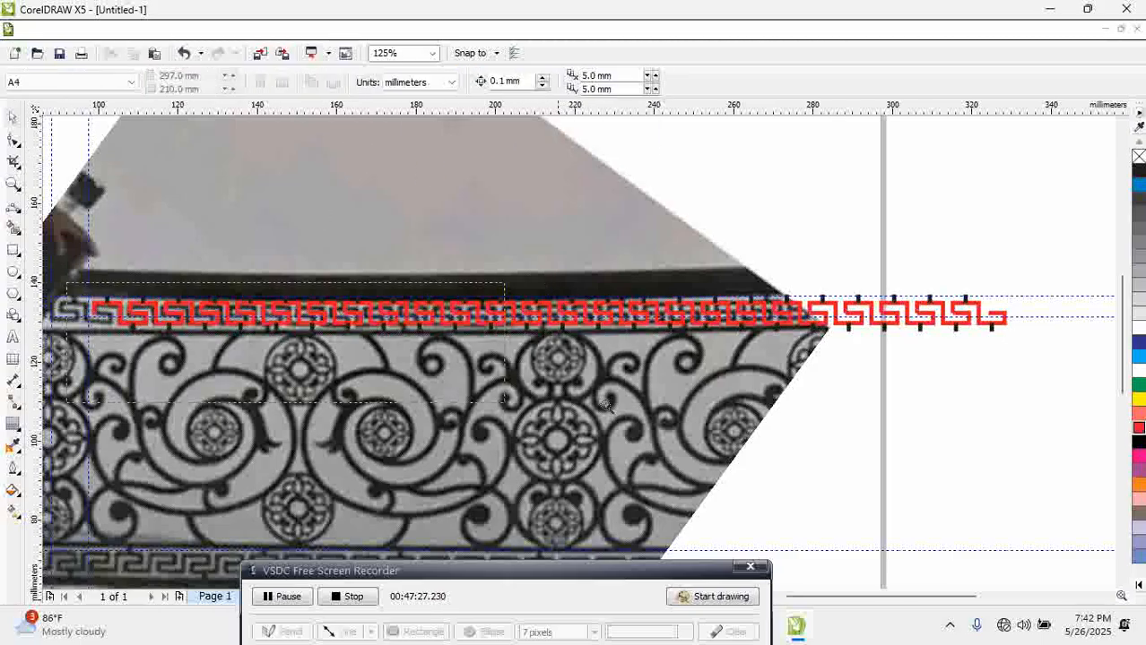
{"action": "left_click_drag", "start_coordinate": [68, 285], "coordinate": [1041, 405]}
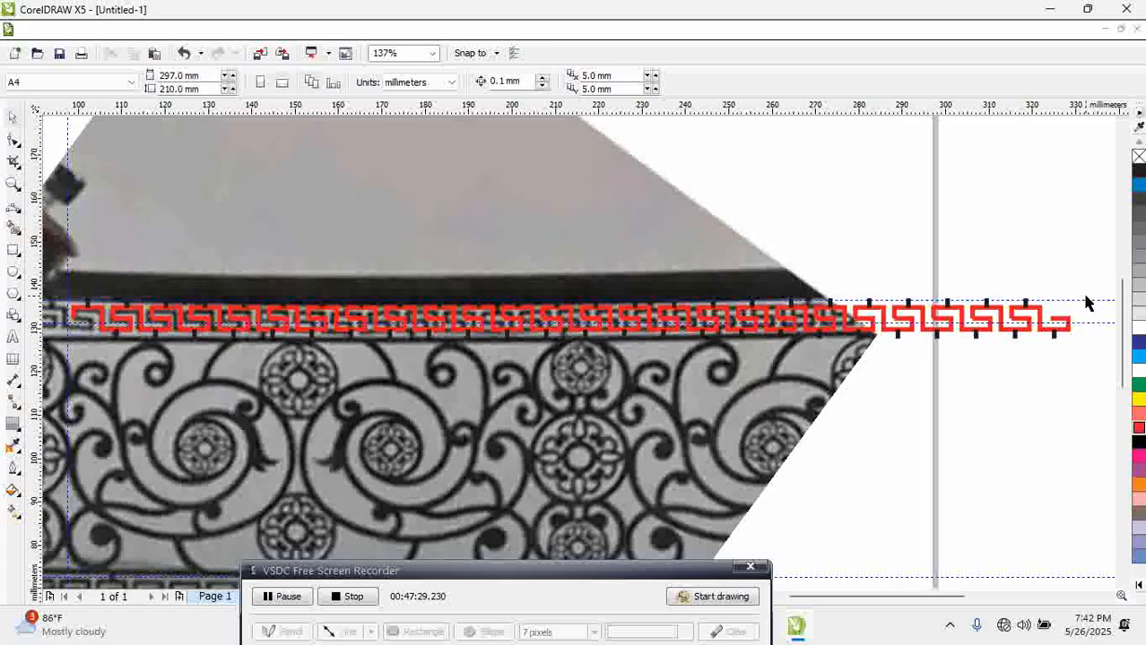
{"action": "left_click_drag", "start_coordinate": [1083, 309], "coordinate": [65, 334]}
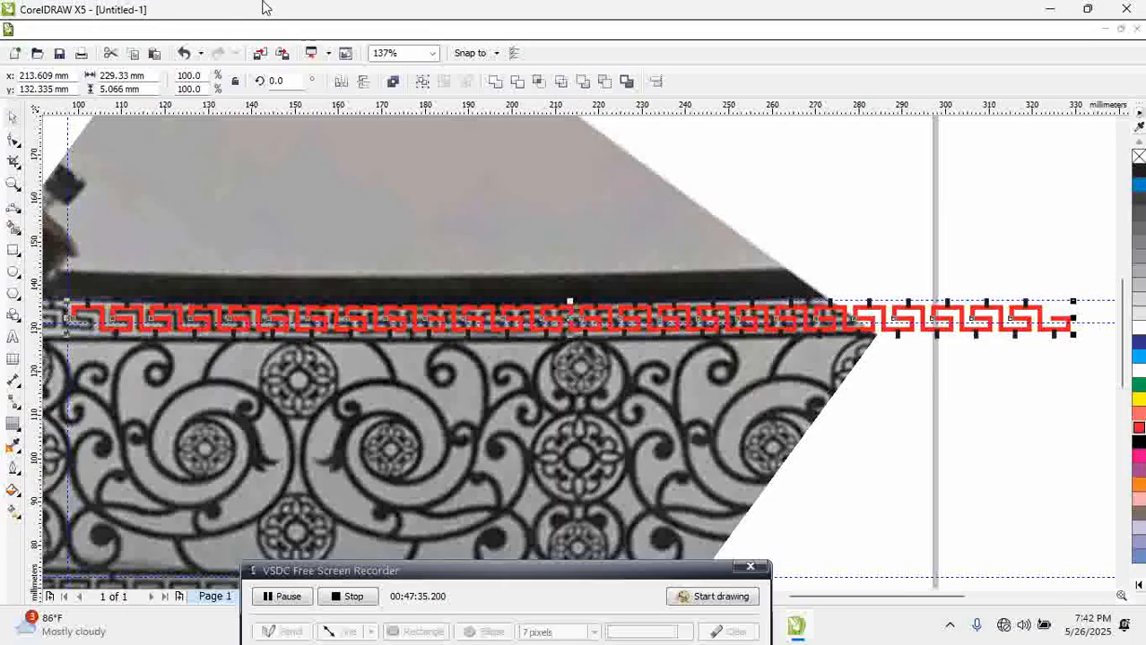
{"action": "left_click", "coordinate": [496, 81]}
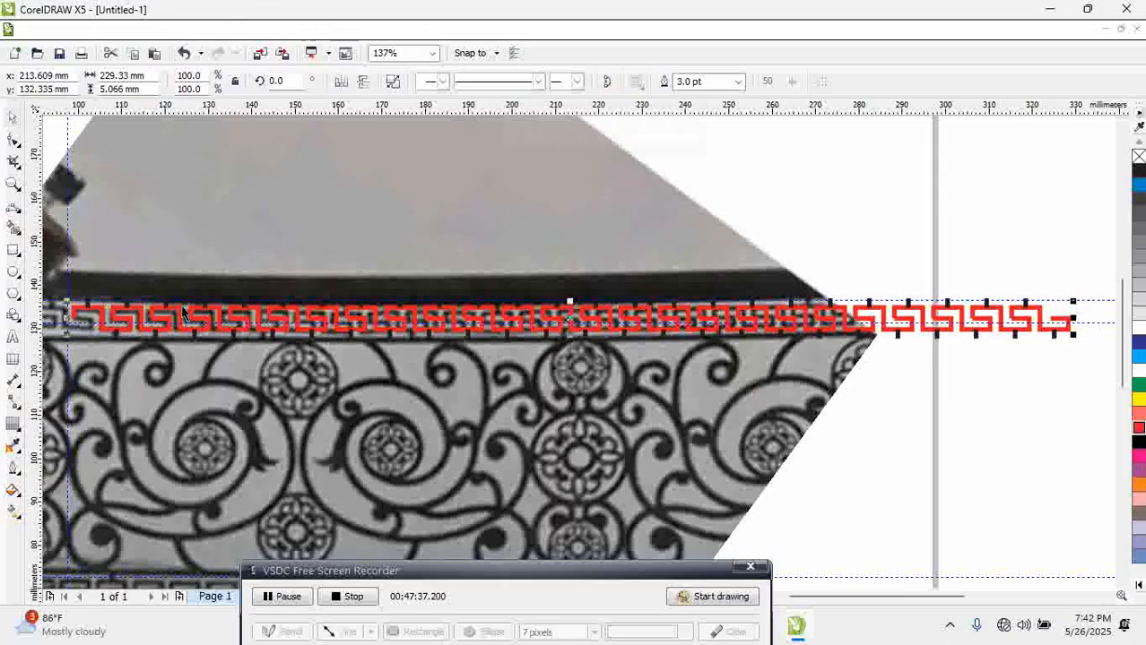
With the Shape tool, join the coincident end nodes where the leftmost keys meet, up to about 126 mm on the horizontal ruler
{"action": "key", "text": "F2"}
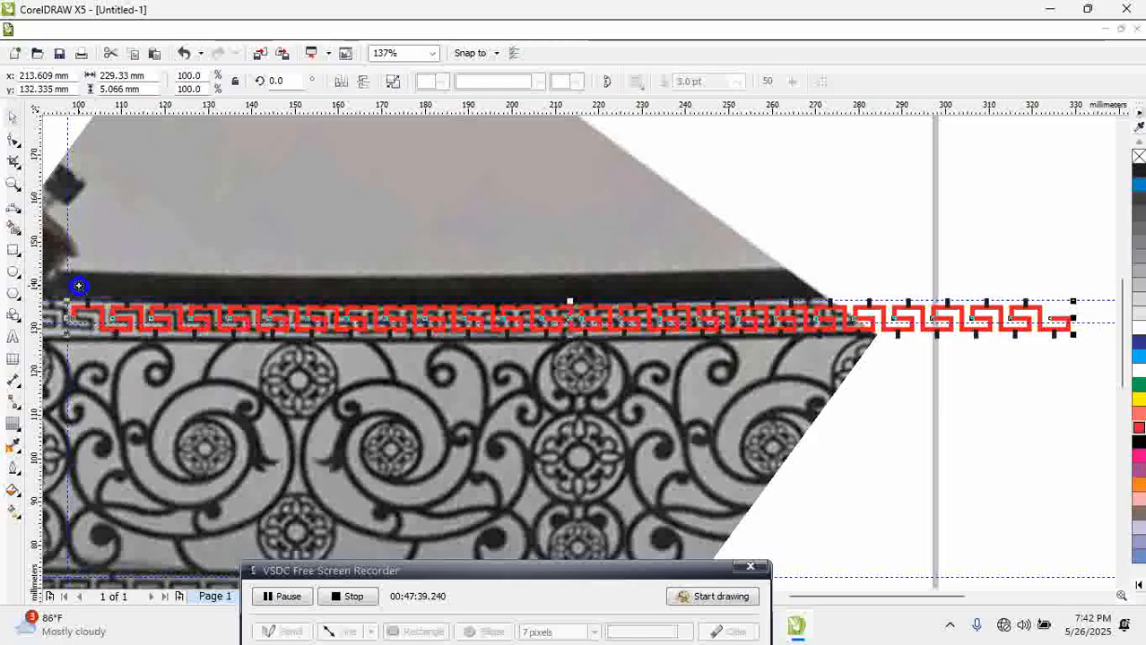
{"action": "left_click_drag", "start_coordinate": [78, 283], "coordinate": [467, 417]}
{"action": "left_click", "coordinate": [13, 140]}
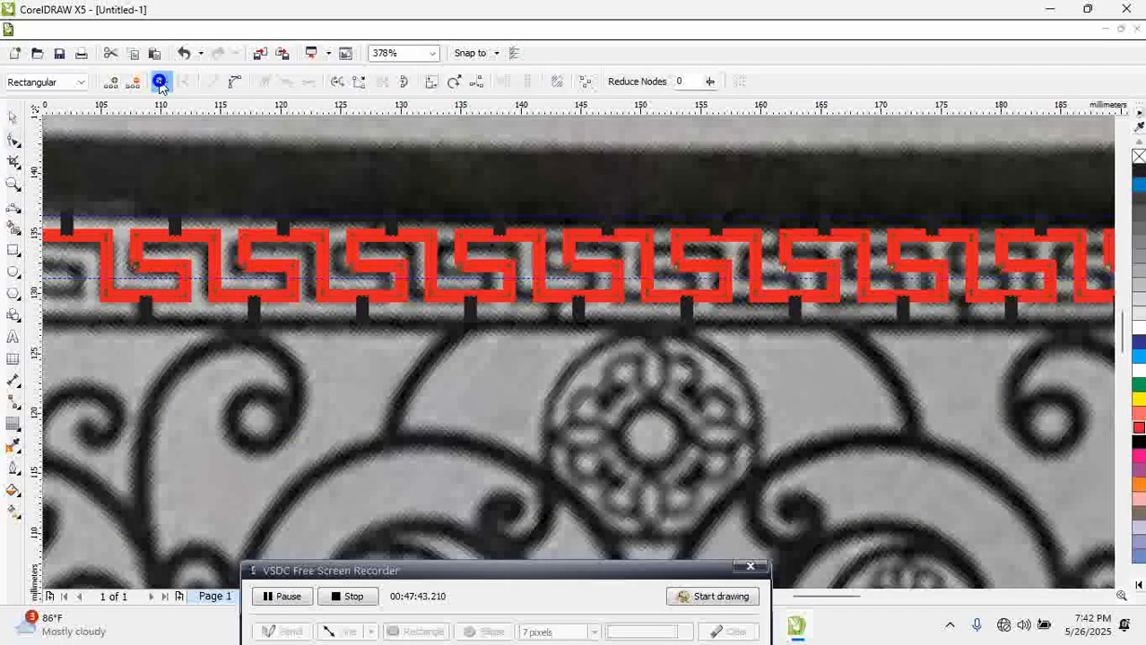
{"action": "left_click", "coordinate": [227, 258]}
{"action": "left_click_drag", "start_coordinate": [227, 257], "coordinate": [251, 273]}
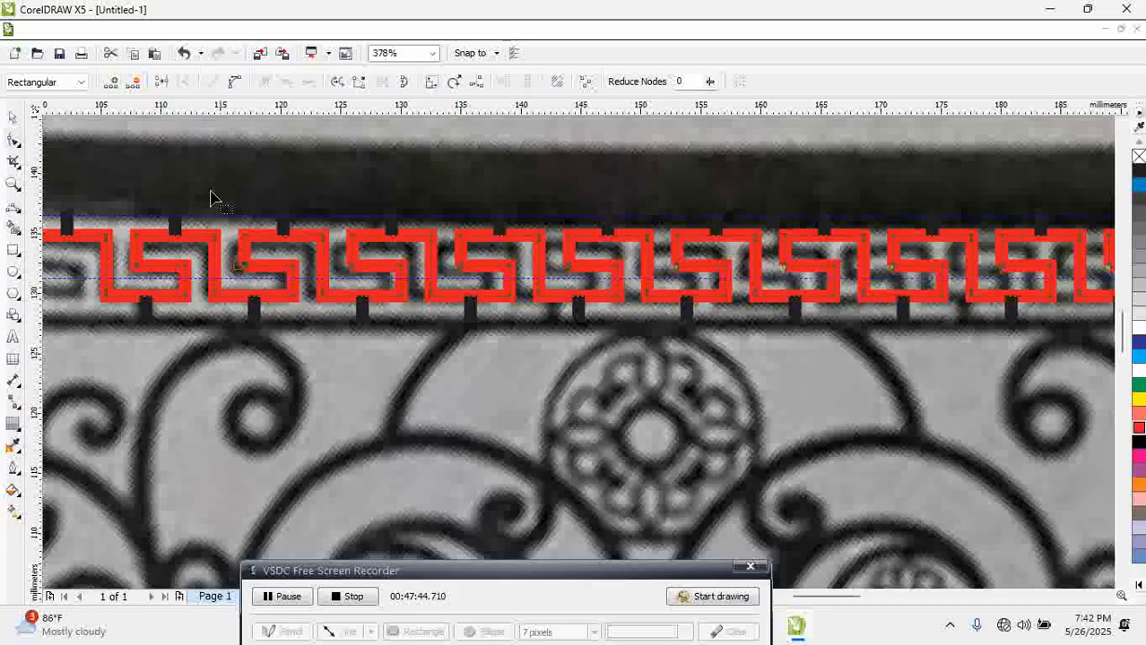
{"action": "left_click", "coordinate": [162, 82]}
{"action": "left_click_drag", "start_coordinate": [327, 254], "coordinate": [374, 271]}
{"action": "left_click", "coordinate": [162, 81]}
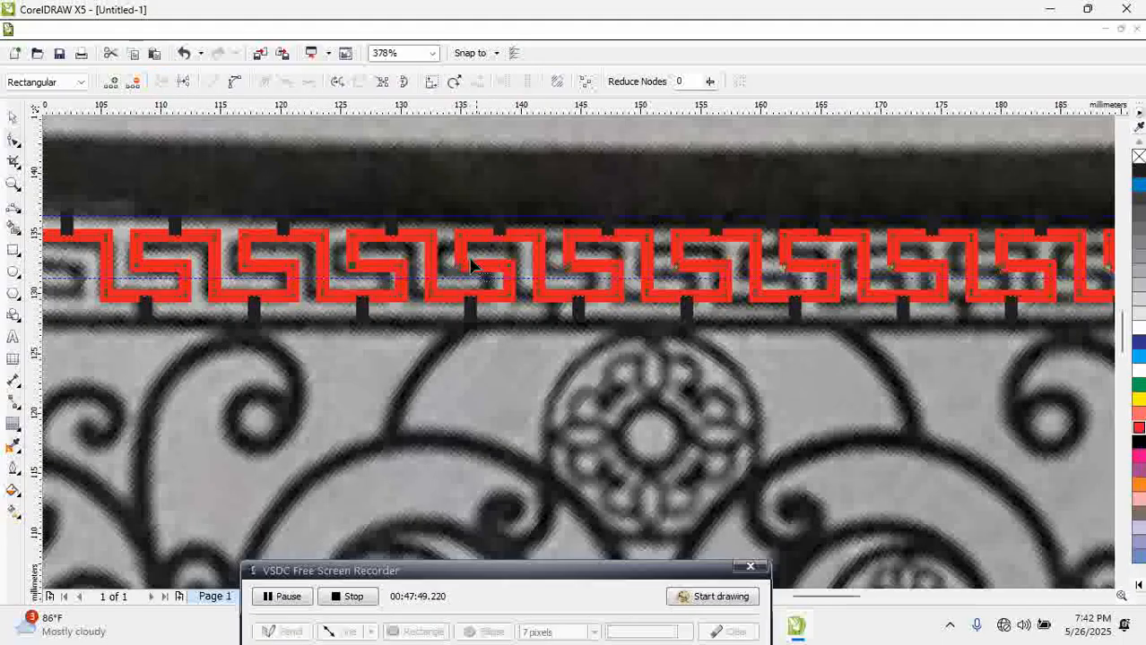
Join the end nodes at the following key junctions, from about 135 mm onward above the central medallion
{"action": "left_click_drag", "start_coordinate": [446, 256], "coordinate": [470, 275]}
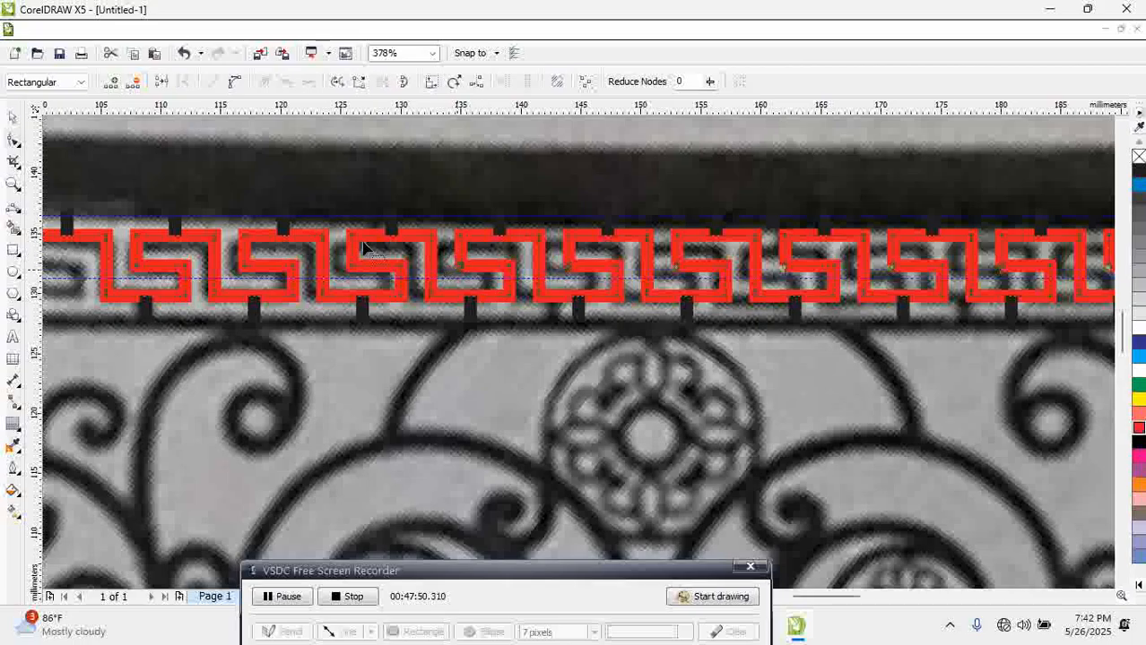
{"action": "left_click", "coordinate": [162, 82]}
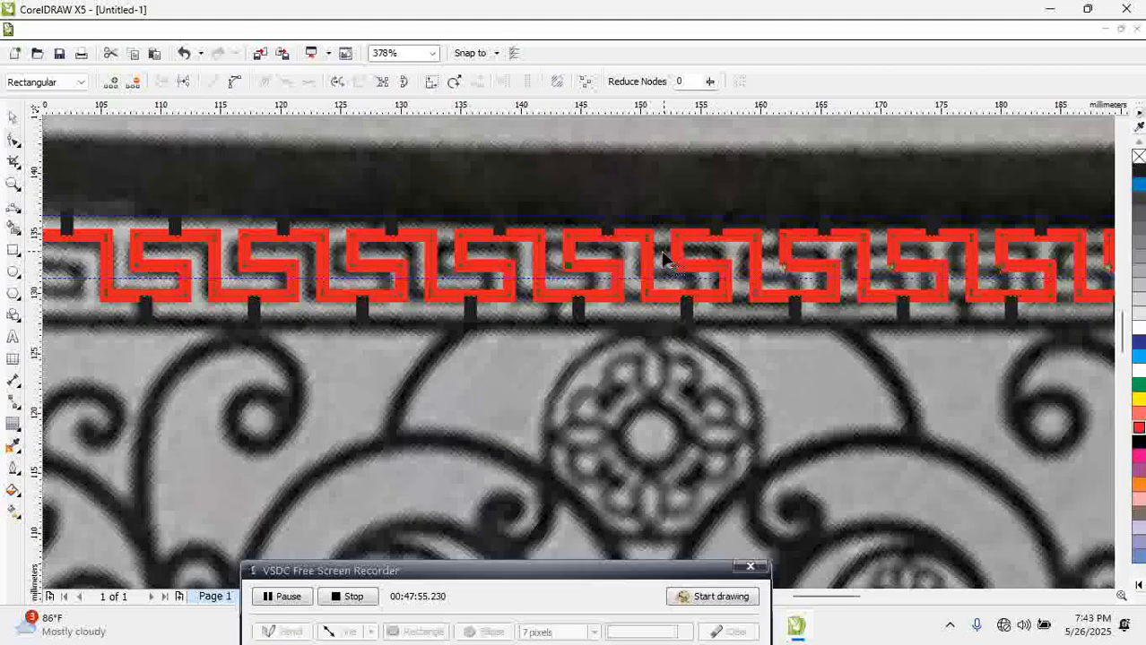
{"action": "left_click_drag", "start_coordinate": [663, 255], "coordinate": [698, 288]}
{"action": "left_click", "coordinate": [161, 82]}
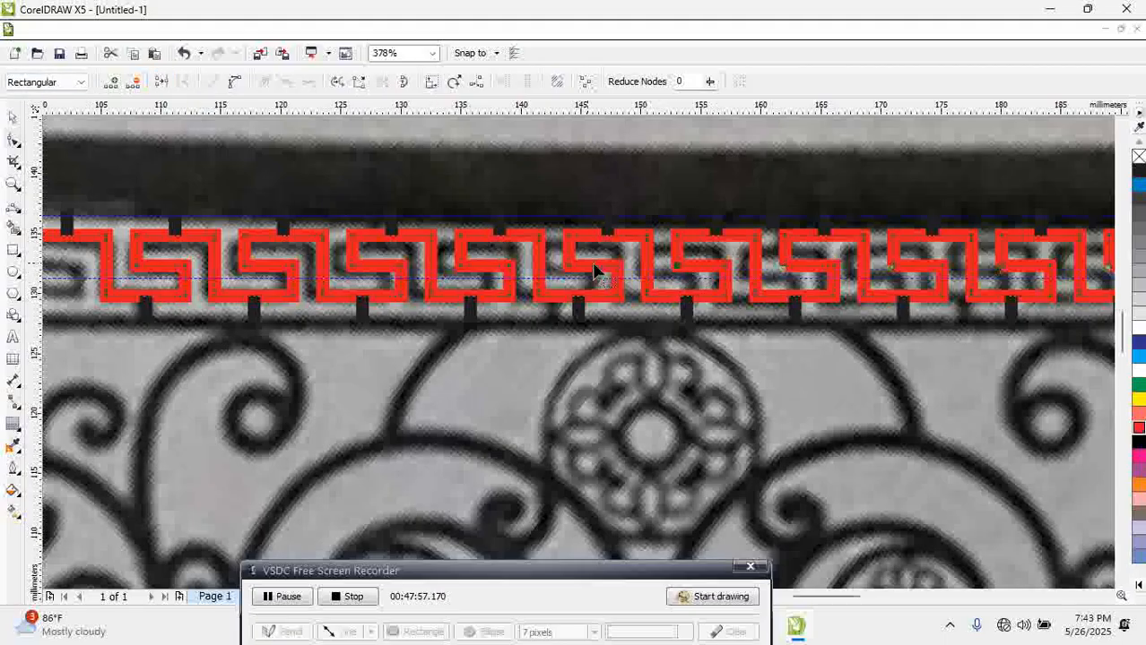
{"action": "left_click_drag", "start_coordinate": [792, 279], "coordinate": [801, 283]}
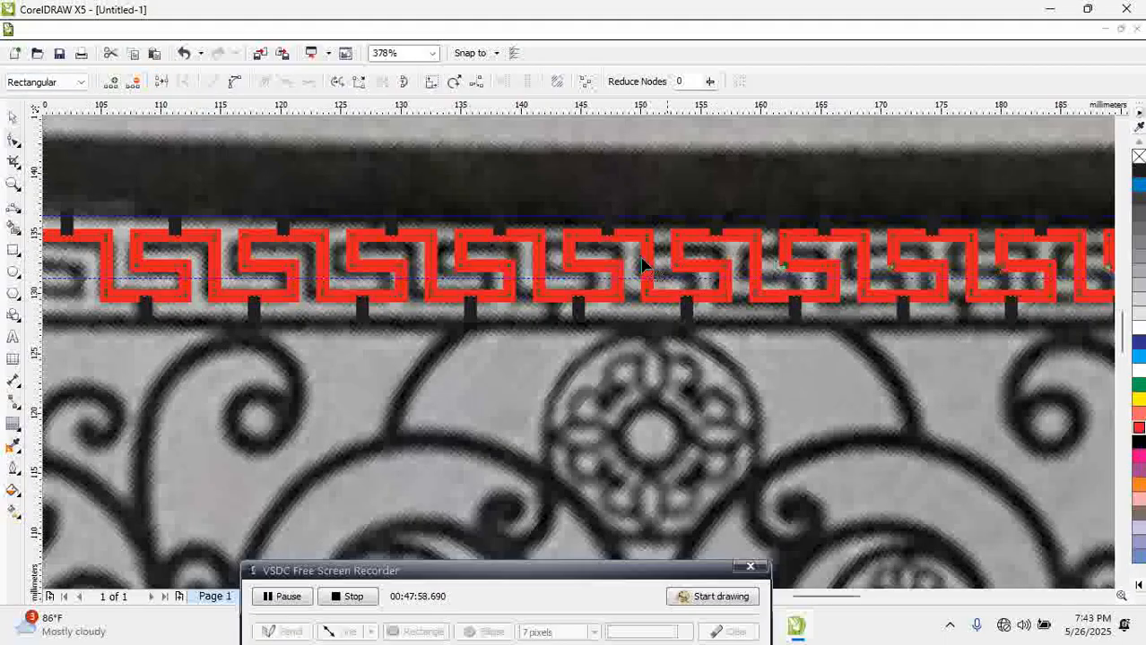
{"action": "left_click", "coordinate": [161, 82]}
{"action": "left_click", "coordinate": [161, 81]}
Join the end nodes at the key junctions farther right, between about 198 and 243 mm on the horizontal ruler
{"action": "left_click", "coordinate": [1111, 596]}
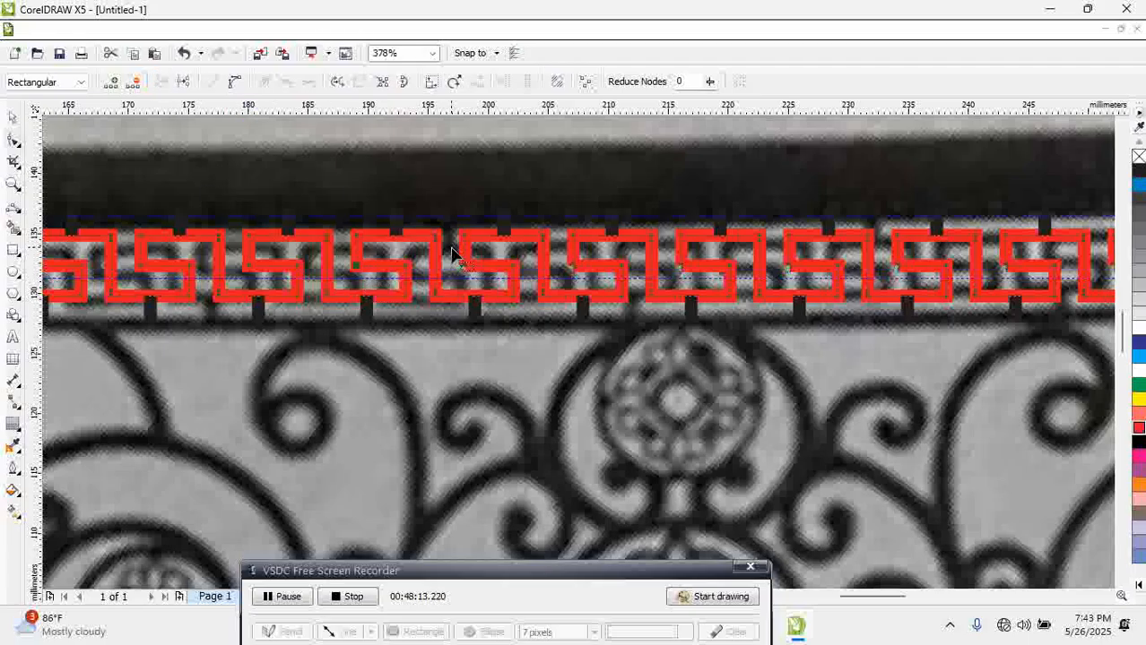
{"action": "left_click", "coordinate": [159, 83]}
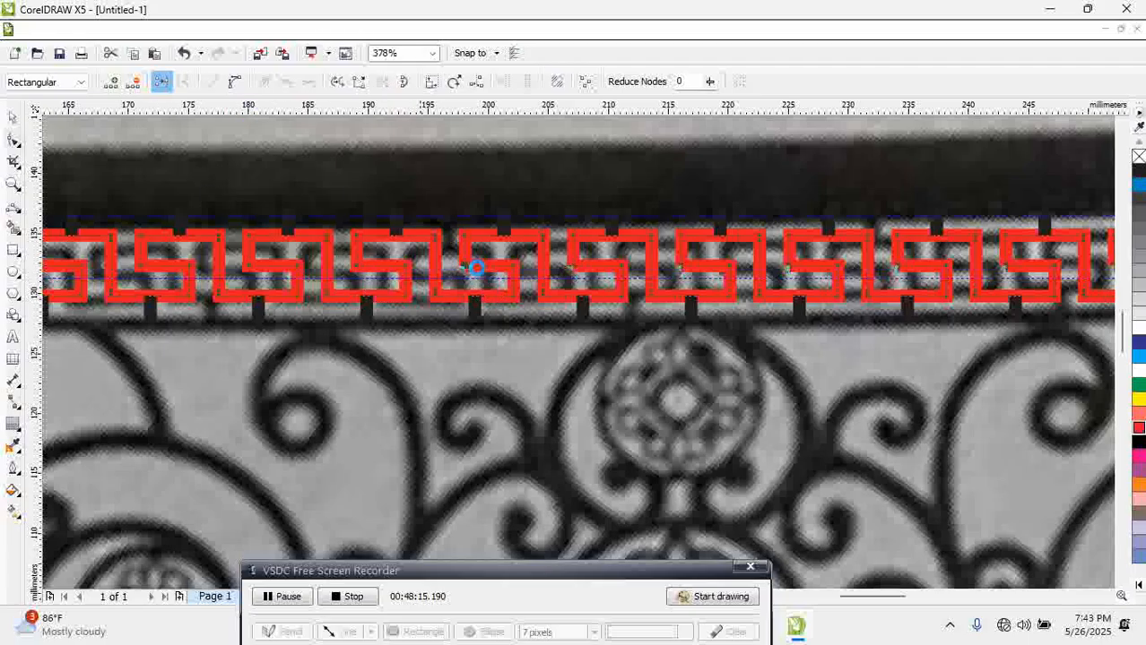
{"action": "left_click_drag", "start_coordinate": [554, 259], "coordinate": [578, 281]}
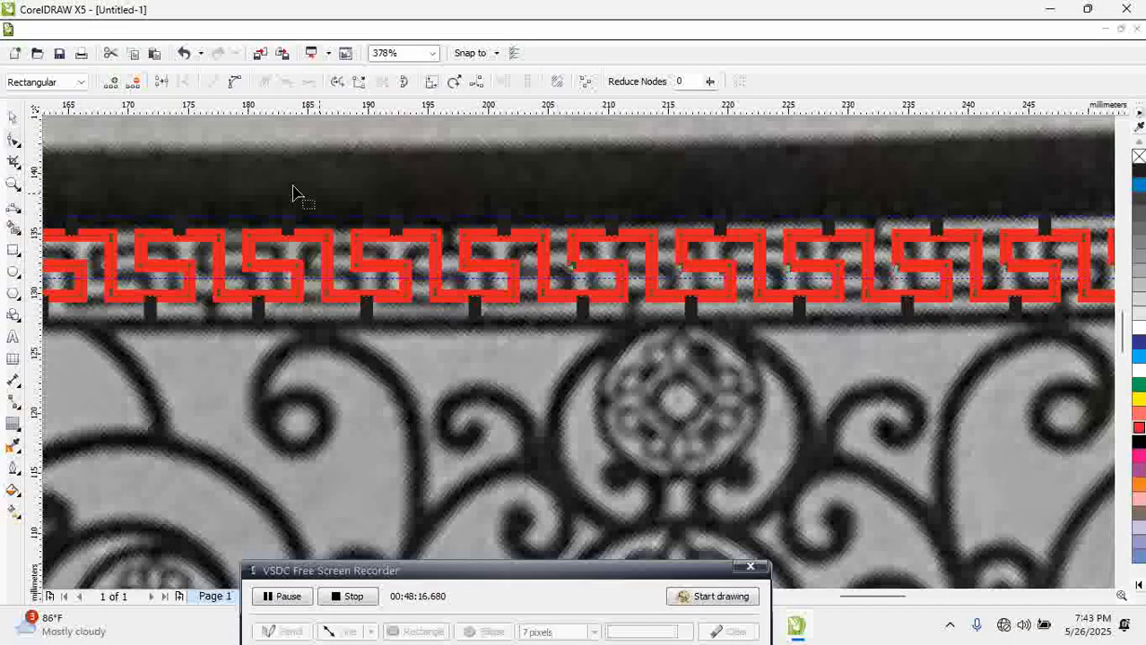
{"action": "left_click", "coordinate": [162, 82]}
{"action": "left_click_drag", "start_coordinate": [666, 252], "coordinate": [695, 278]}
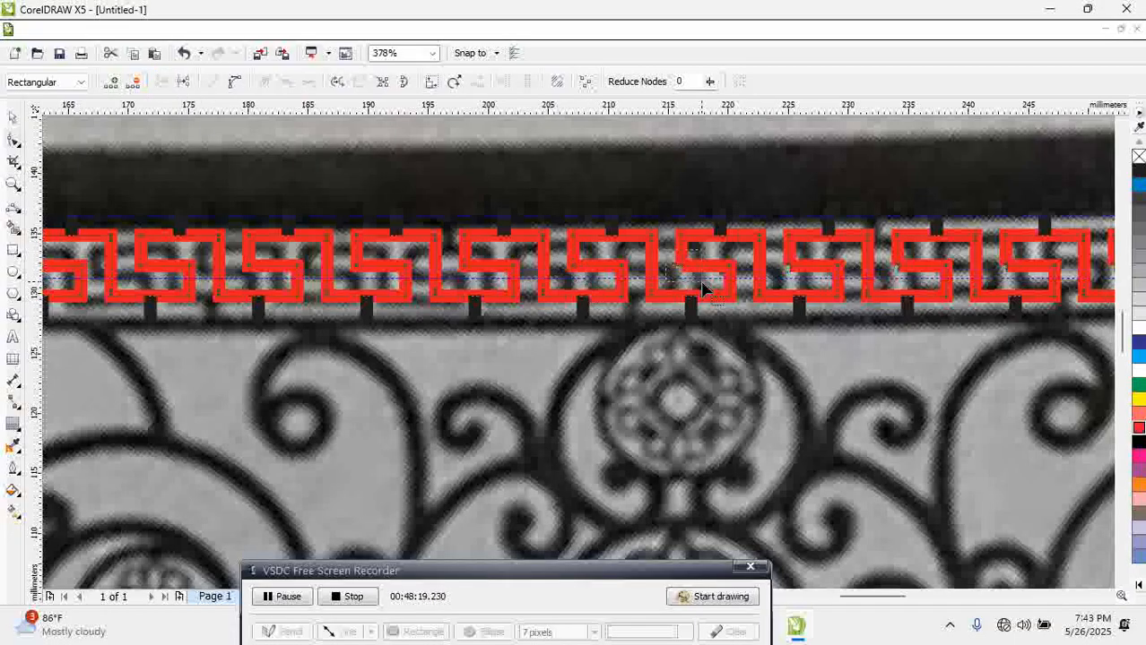
{"action": "left_click", "coordinate": [160, 81]}
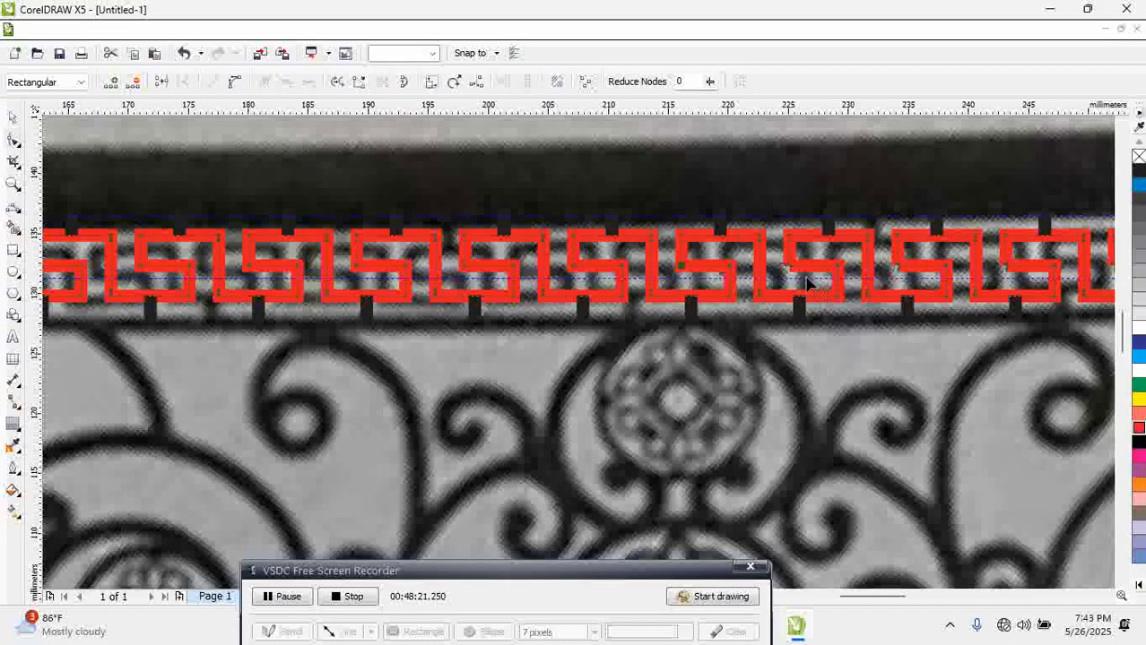
{"action": "left_click_drag", "start_coordinate": [777, 256], "coordinate": [814, 300]}
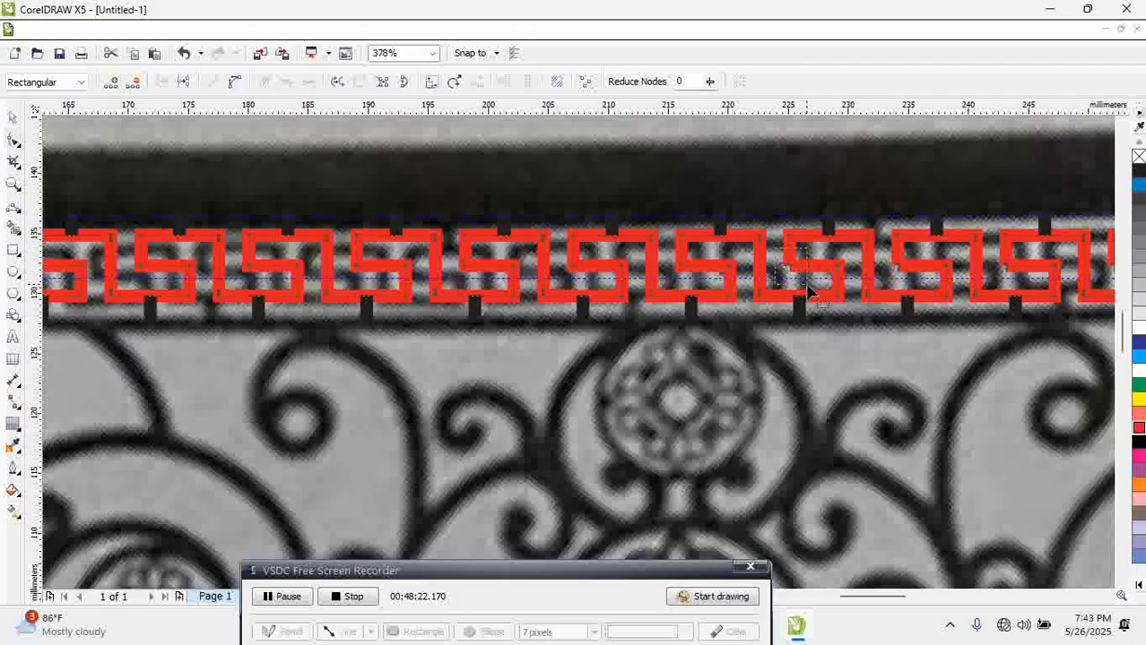
{"action": "left_click", "coordinate": [162, 81]}
{"action": "left_click_drag", "start_coordinate": [886, 266], "coordinate": [935, 320]}
{"action": "left_click", "coordinate": [162, 81]}
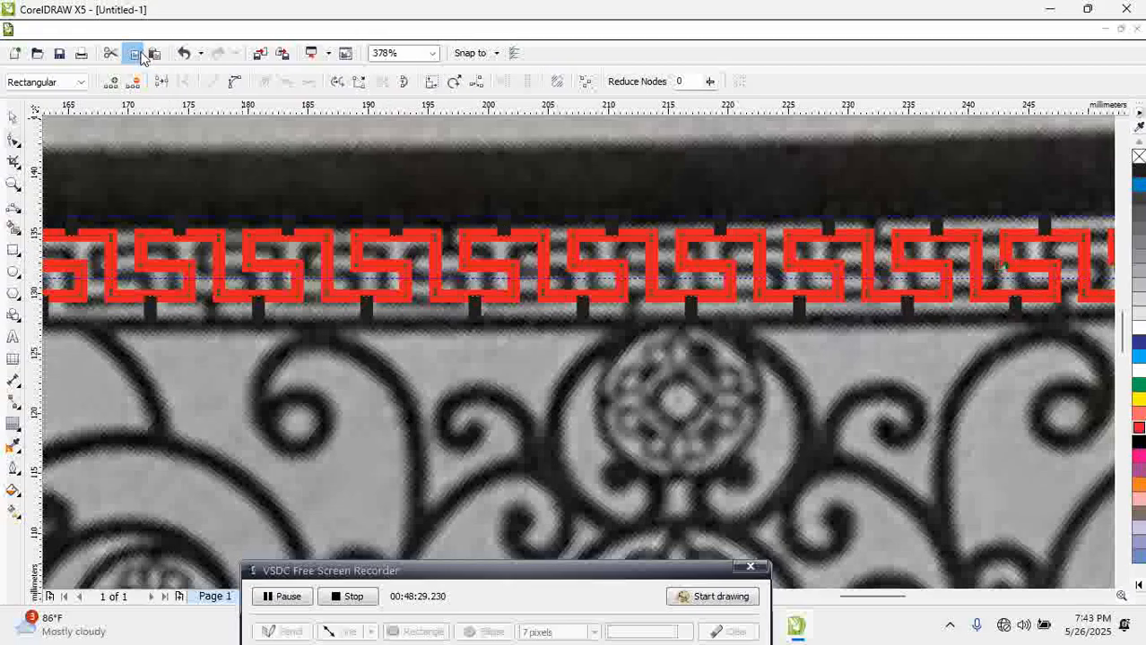
{"action": "left_click", "coordinate": [161, 82]}
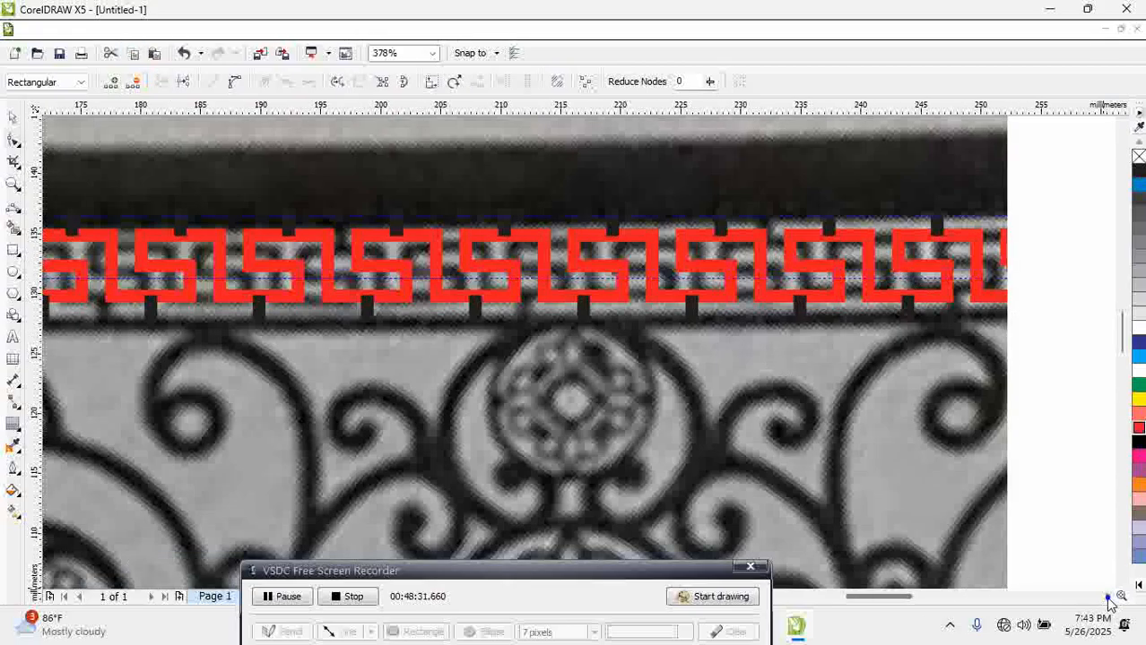
Join the coincident end nodes at the key junctions between about 252 and 306 mm on the horizontal ruler
{"action": "left_click", "coordinate": [1109, 598]}
{"action": "left_click", "coordinate": [1109, 597]}
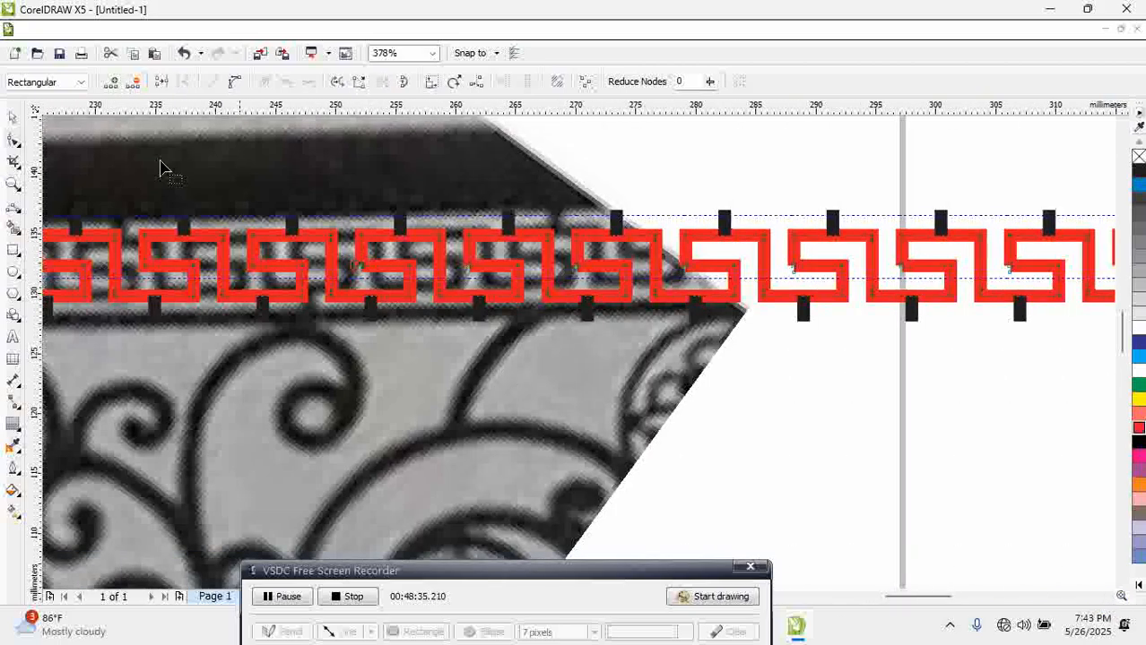
{"action": "left_click", "coordinate": [460, 266]}
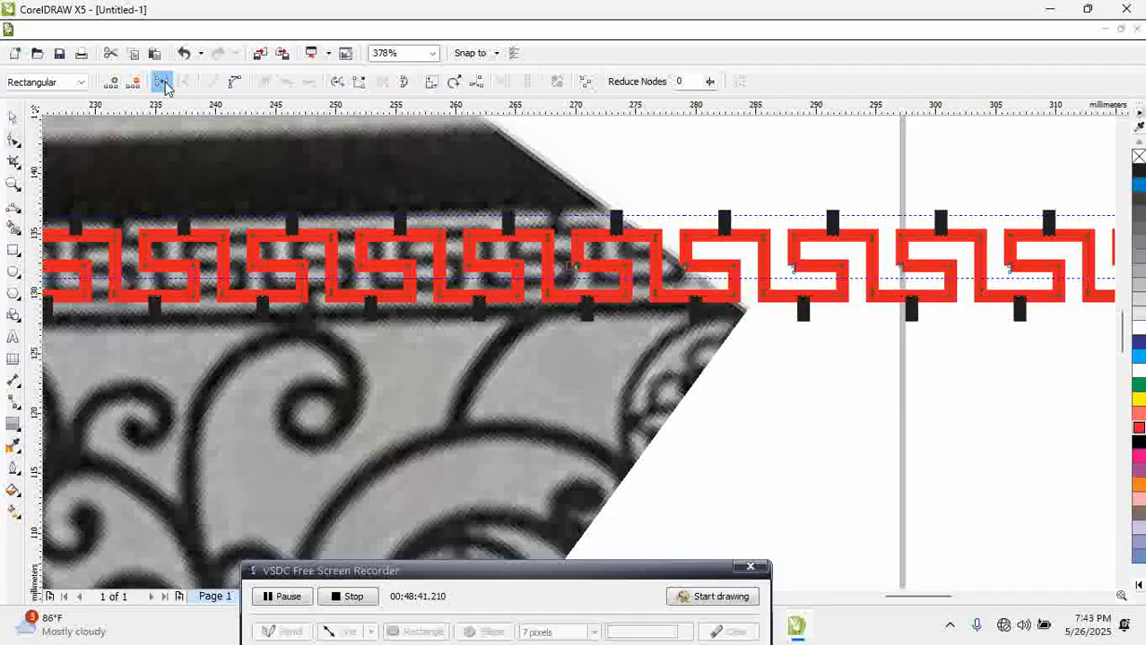
{"action": "left_click_drag", "start_coordinate": [676, 252], "coordinate": [699, 281]}
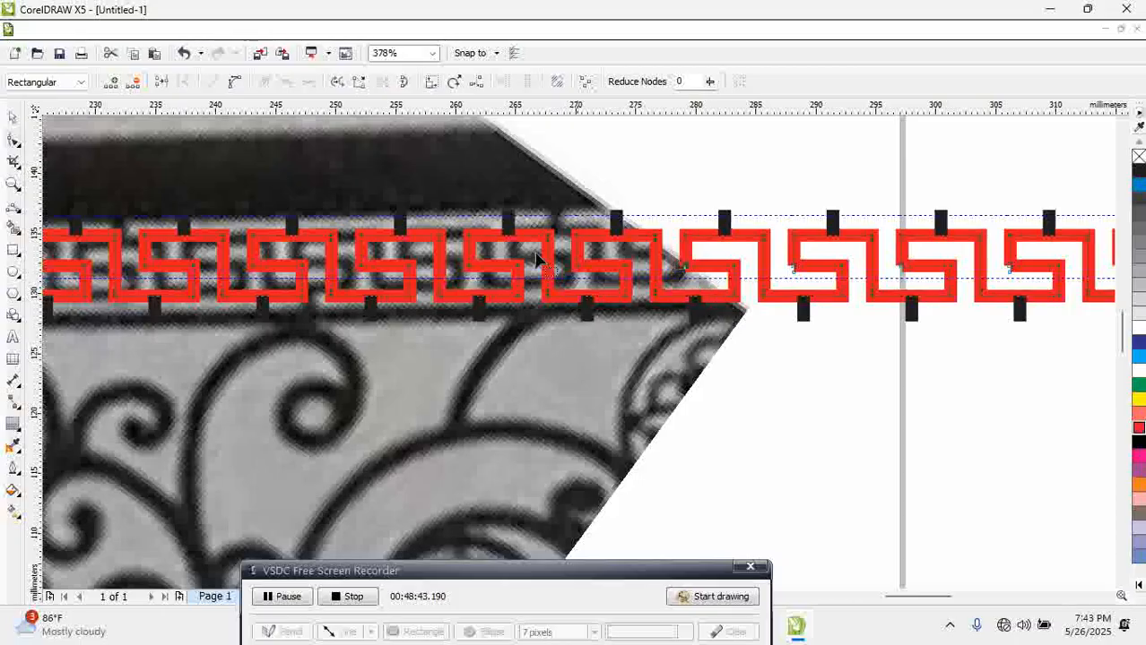
{"action": "left_click", "coordinate": [785, 264]}
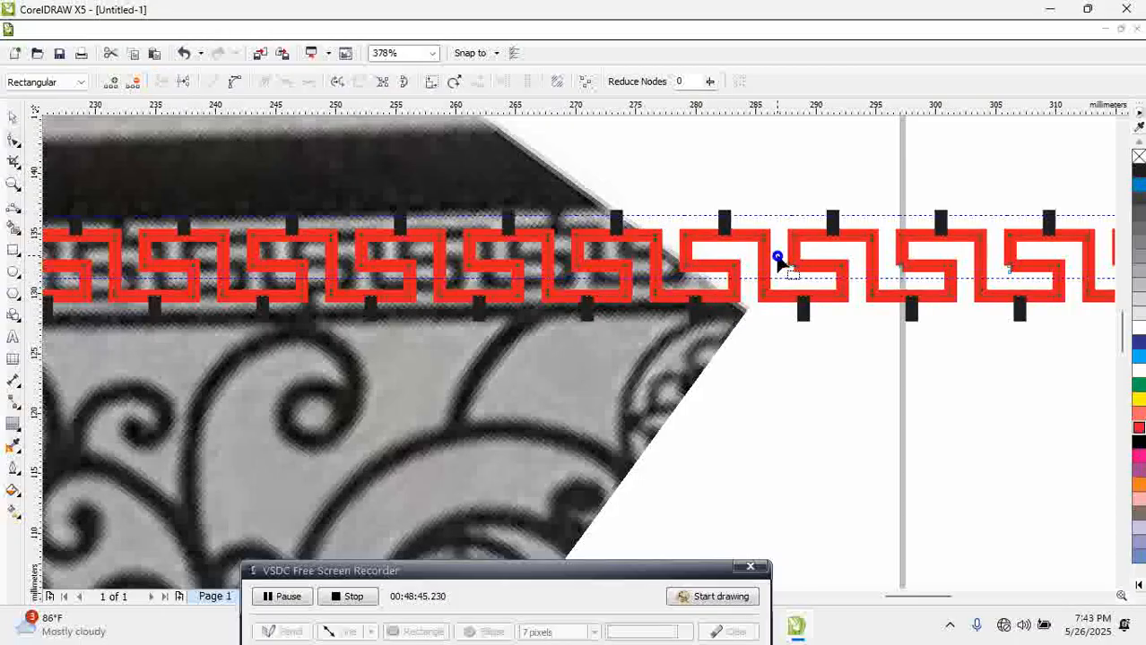
{"action": "left_click", "coordinate": [163, 83]}
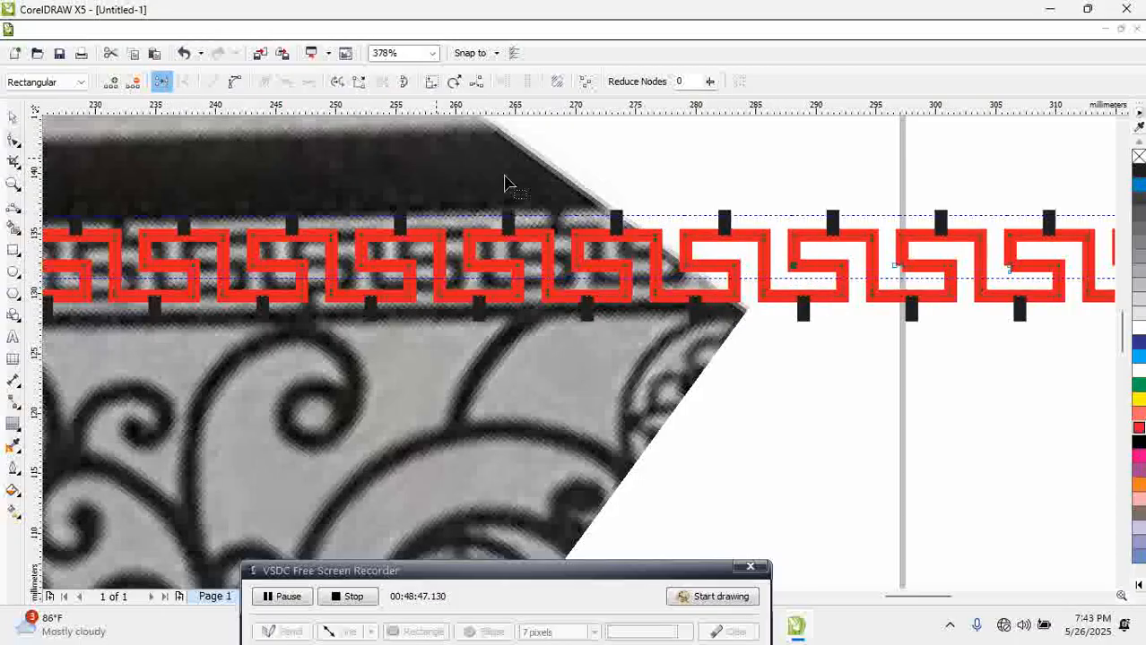
{"action": "left_click", "coordinate": [893, 263]}
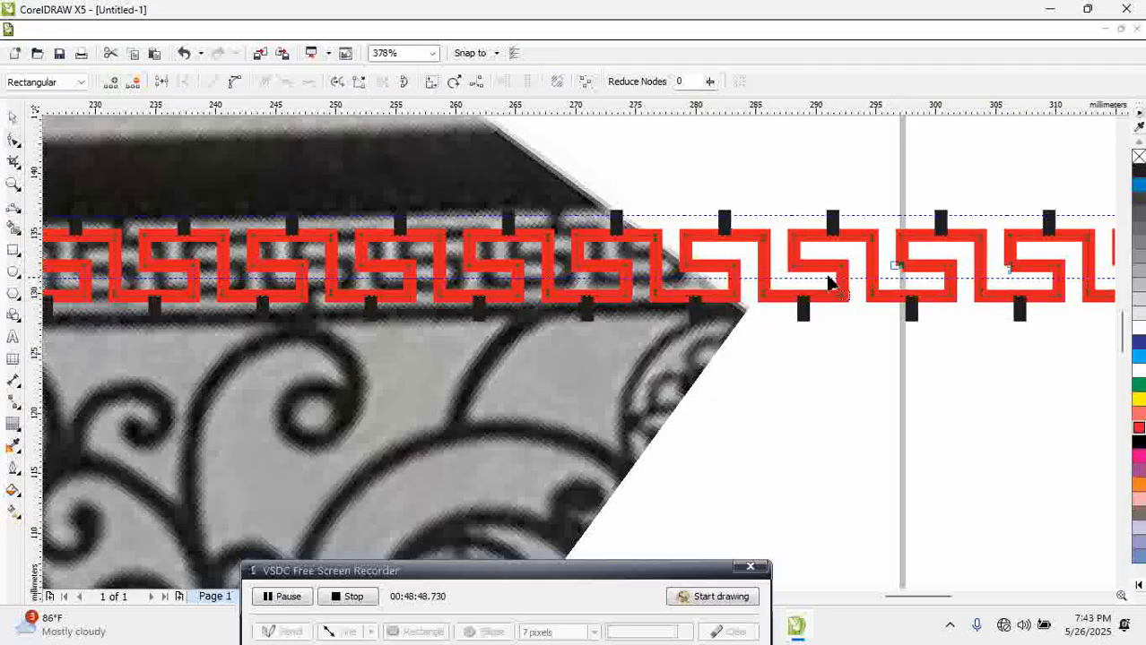
{"action": "left_click", "coordinate": [163, 82]}
{"action": "left_click_drag", "start_coordinate": [993, 245], "coordinate": [1020, 273]}
{"action": "left_click", "coordinate": [163, 82]}
Join the end nodes at the last key junction, near 315 mm on the horizontal ruler, and deselect the curve
{"action": "left_click", "coordinate": [1108, 597]}
{"action": "left_click", "coordinate": [1108, 597]}
{"action": "left_click", "coordinate": [1108, 597]}
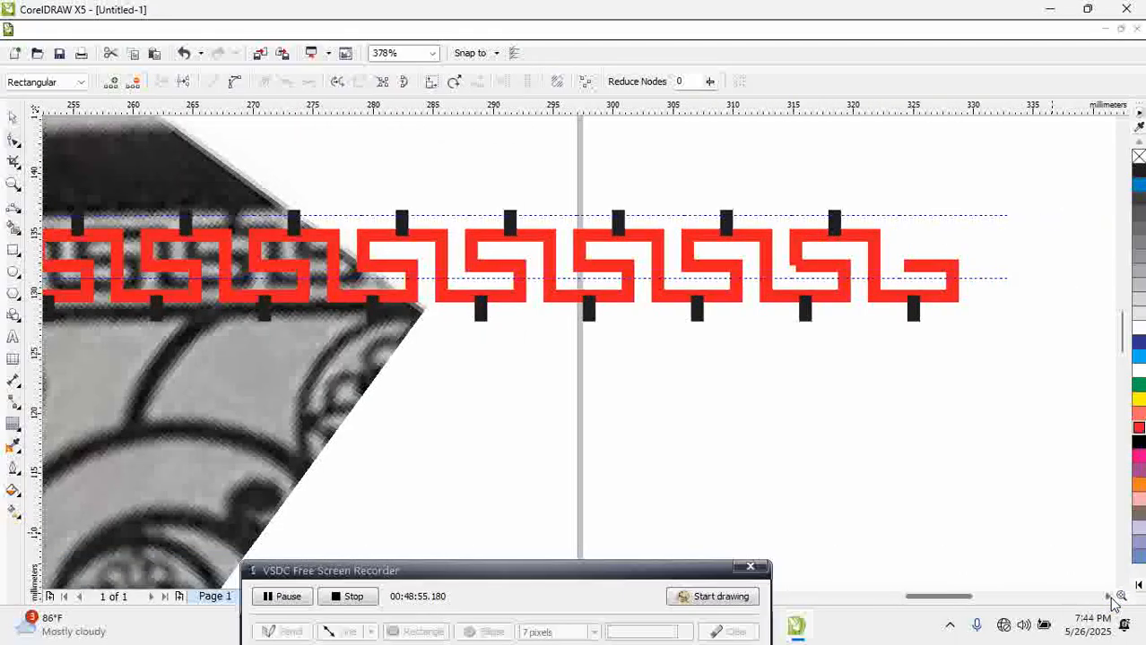
{"action": "left_click", "coordinate": [1108, 597]}
{"action": "left_click", "coordinate": [1108, 598]}
{"action": "left_click_drag", "start_coordinate": [558, 251], "coordinate": [592, 269]}
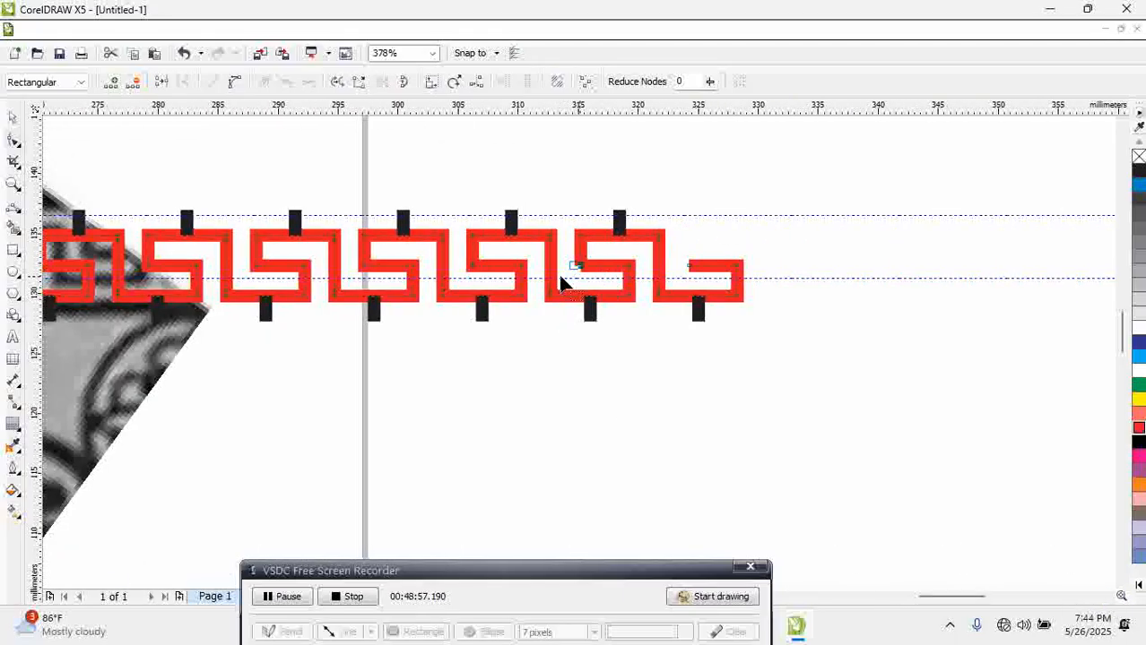
{"action": "left_click", "coordinate": [12, 117]}
{"action": "left_click", "coordinate": [965, 399]}
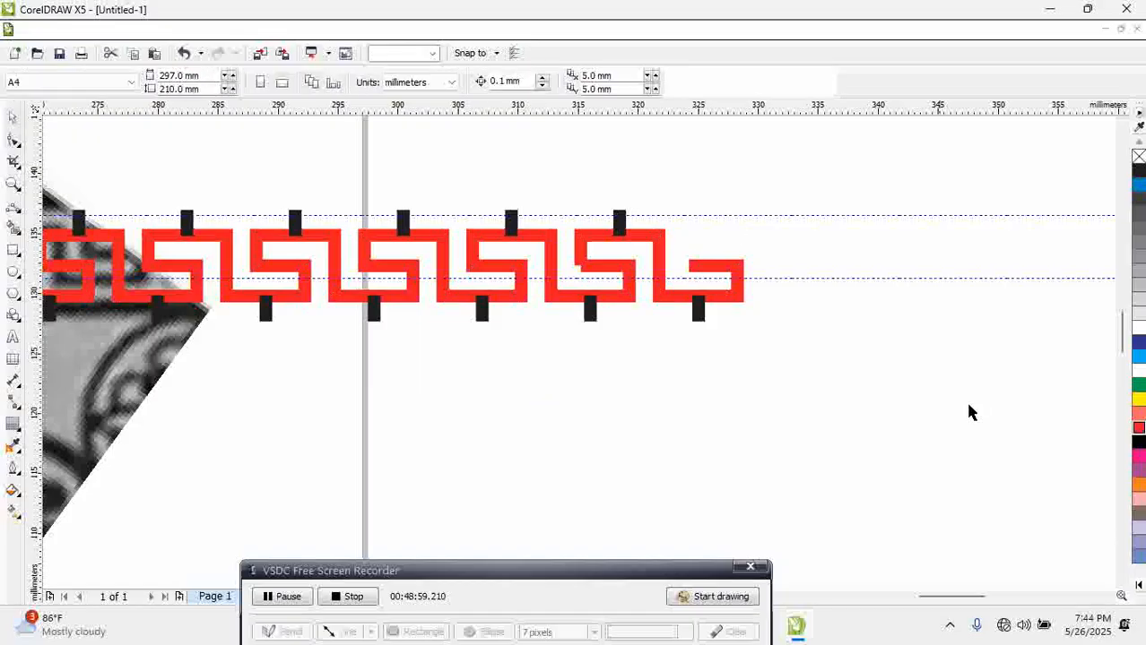
Select the whole key border with its connector stubs, convert the outlines to objects and weld them into one shape
{"action": "scroll", "coordinate": [969, 401], "scroll_direction": "down", "scroll_amount": 2}
{"action": "scroll", "coordinate": [948, 320], "scroll_direction": "down", "scroll_amount": 2}
{"action": "left_click_drag", "start_coordinate": [941, 359], "coordinate": [159, 383]}
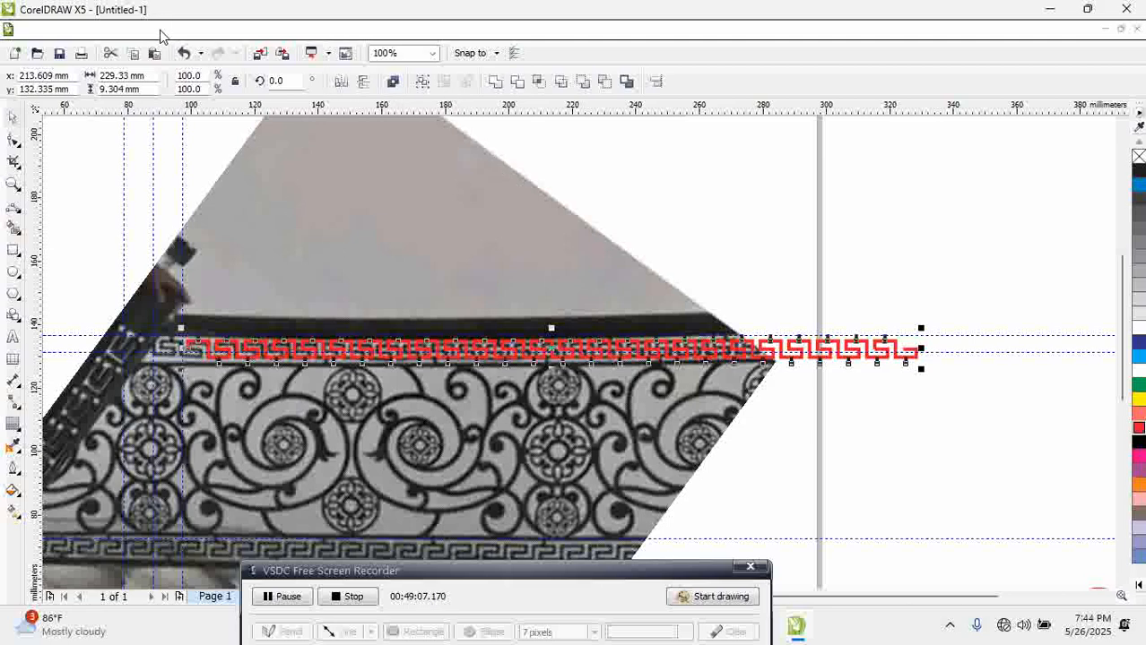
{"action": "key", "text": "ctrl+shift+q"}
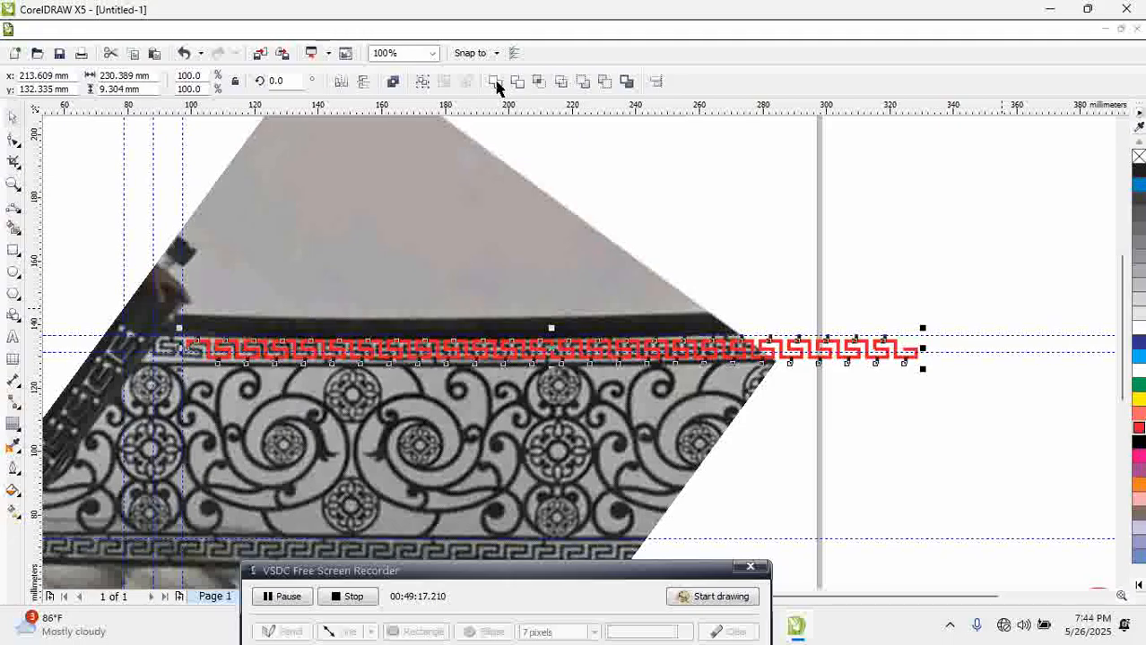
{"action": "left_click", "coordinate": [496, 82]}
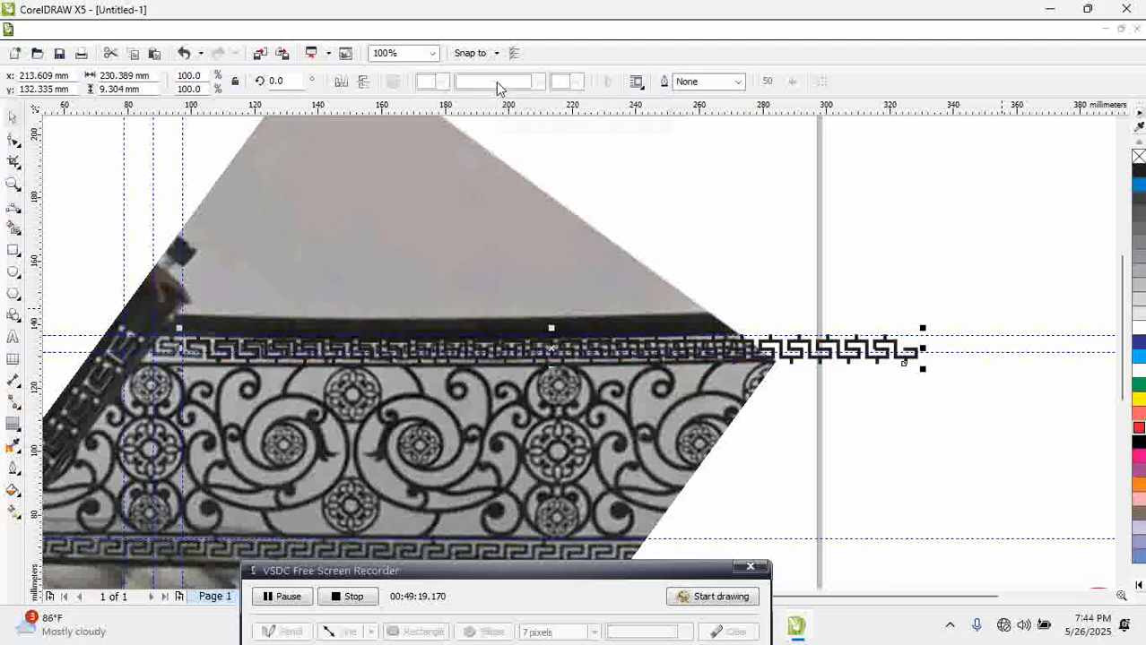
Fill the welded key border with red and deselect it
{"action": "left_click", "coordinate": [1139, 429]}
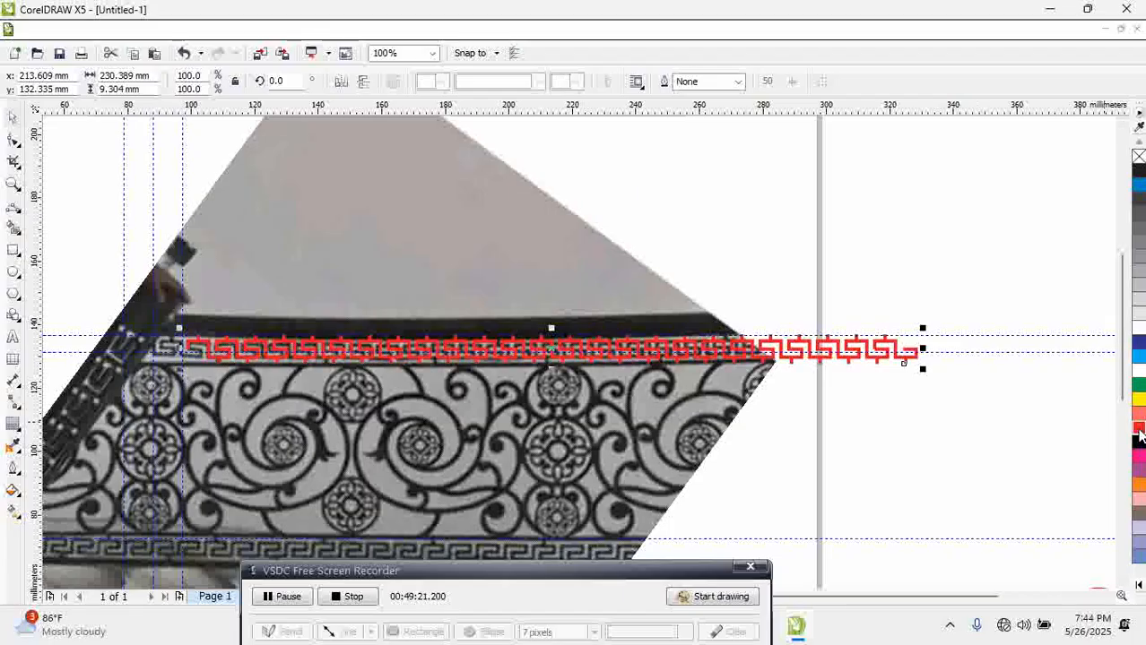
{"action": "left_click", "coordinate": [878, 440]}
{"action": "scroll", "coordinate": [804, 416], "scroll_direction": "down", "scroll_amount": 2}
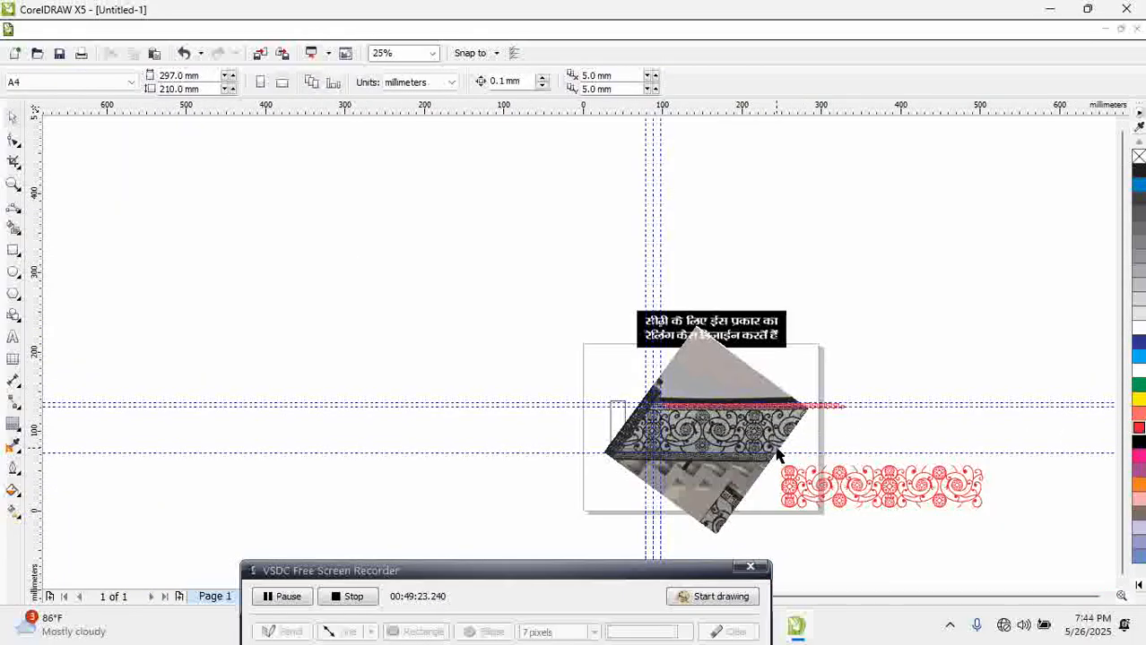
{"action": "left_click_drag", "start_coordinate": [577, 378], "coordinate": [1011, 545]}
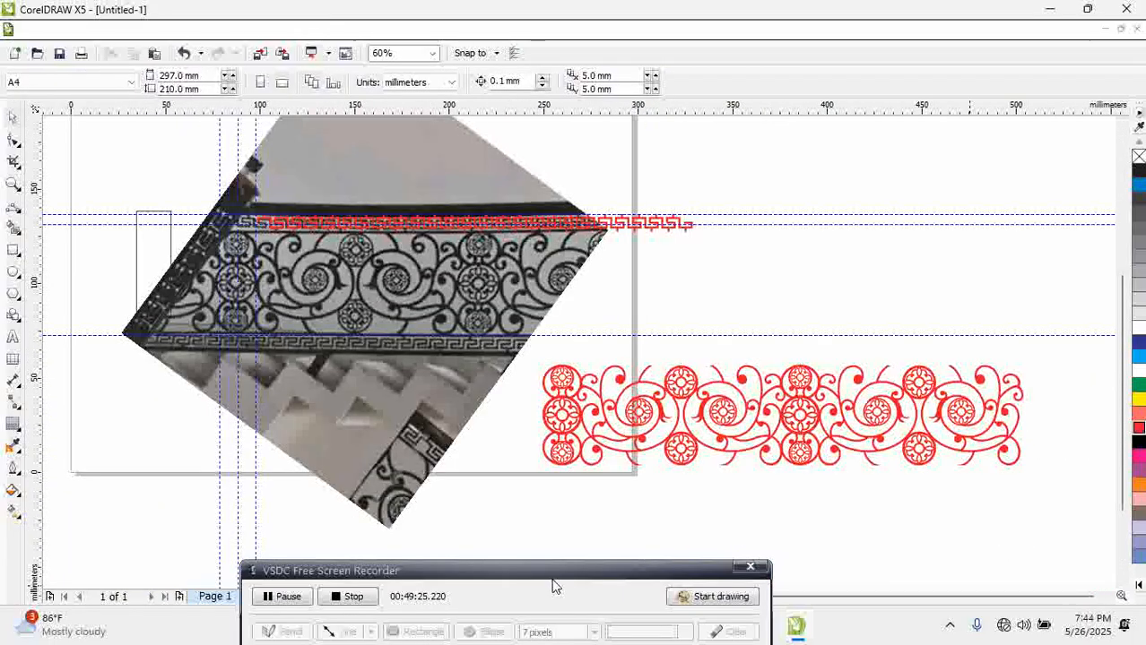
Switch to WhatsApp Web, close the enlarged railing photo, check the requested panel size in the chat and return to CorelDRAW
{"action": "mouse_move", "coordinate": [677, 571]}
{"action": "left_mouse_down"}
{"action": "mouse_move", "coordinate": [430, 638]}
{"action": "mouse_move", "coordinate": [470, 602]}
{"action": "left_mouse_up"}
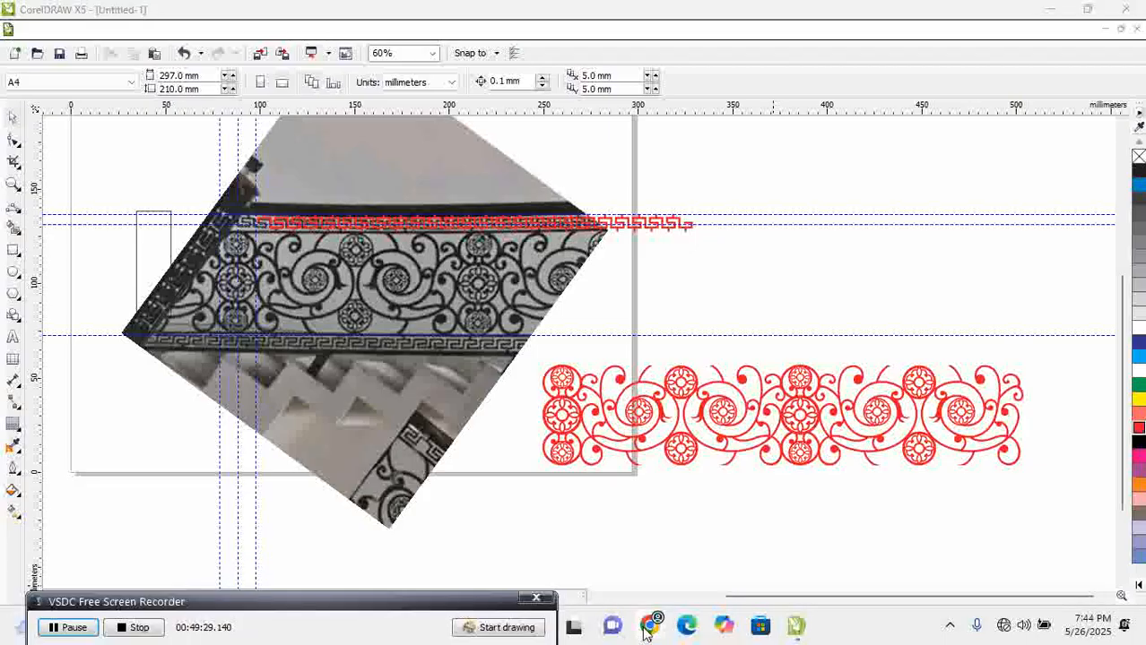
{"action": "mouse_move", "coordinate": [650, 628]}
{"action": "left_click", "coordinate": [730, 556]}
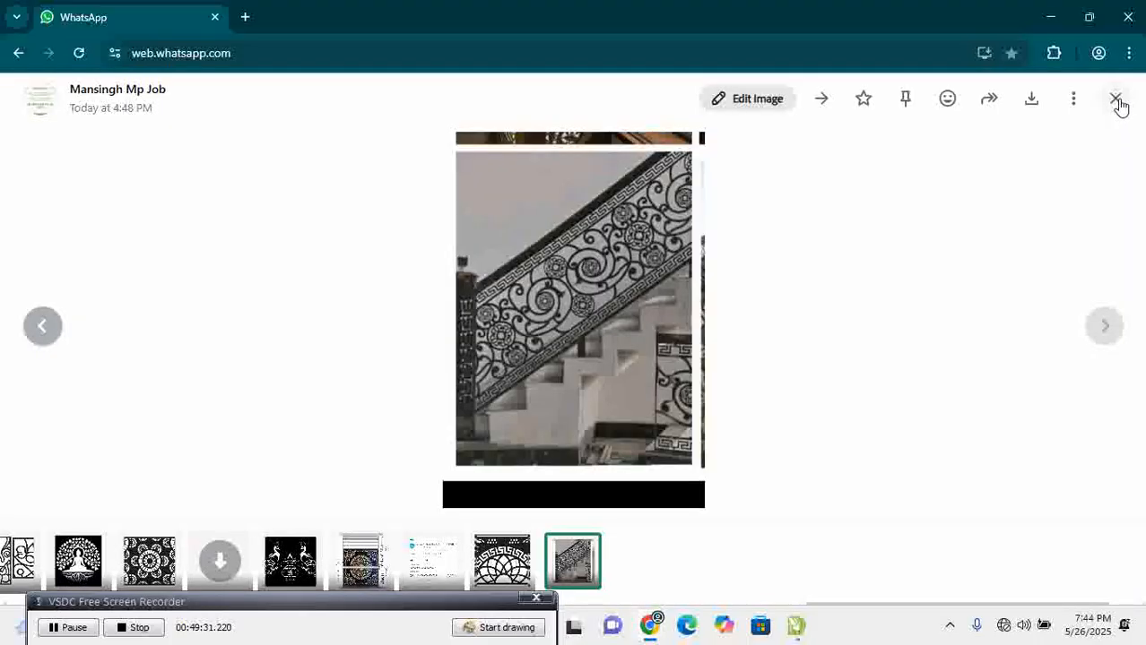
{"action": "left_click", "coordinate": [1115, 99]}
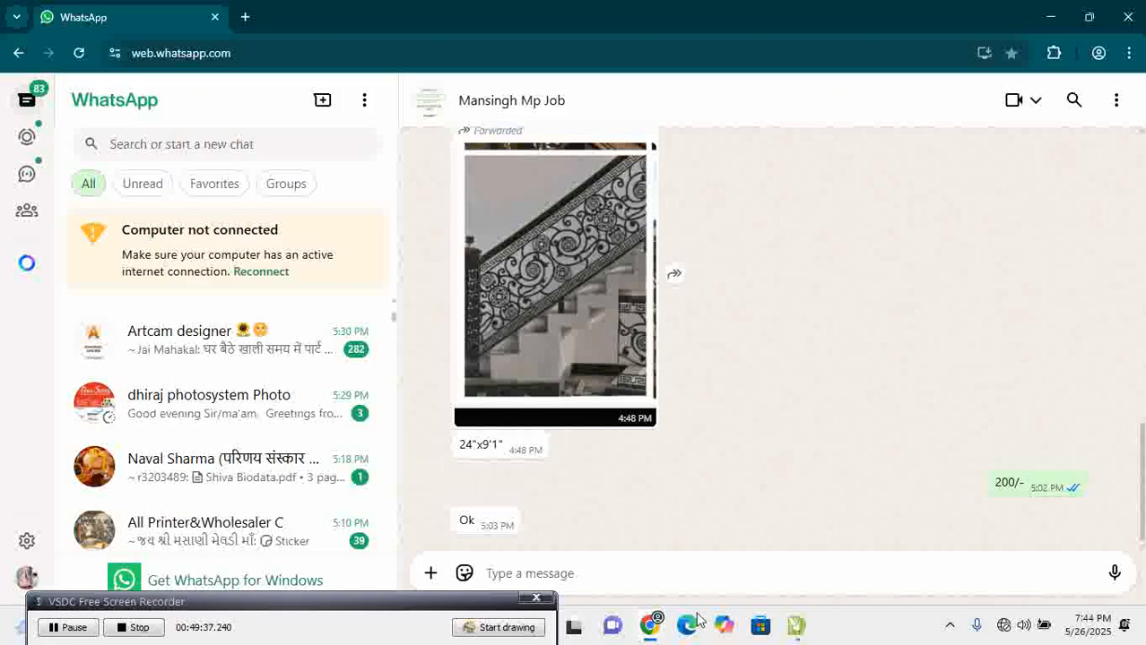
{"action": "left_click", "coordinate": [796, 627]}
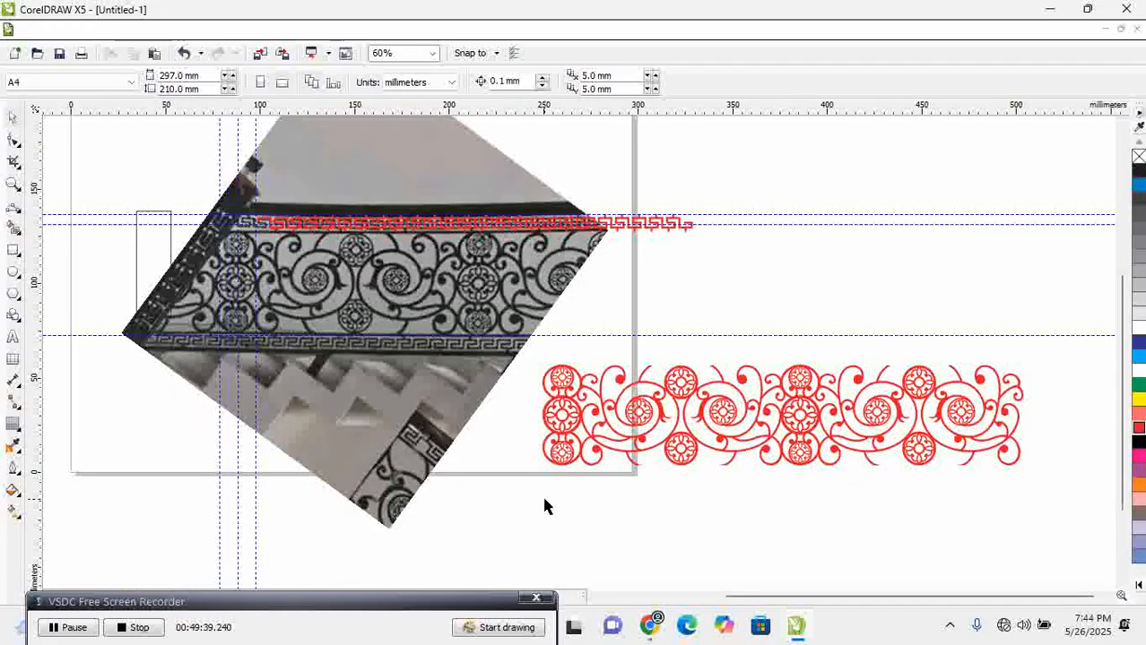
Draw a rectangle about 201 mm wide and 42 mm high below the red scroll artwork
{"action": "left_click", "coordinate": [14, 251]}
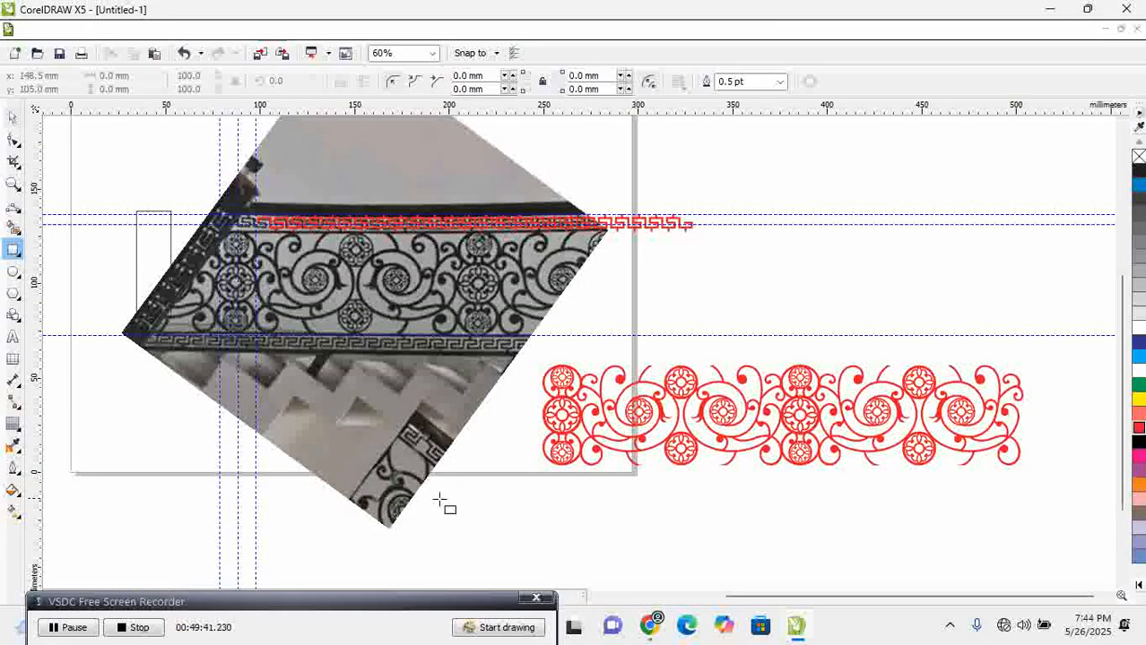
{"action": "left_click_drag", "start_coordinate": [571, 492], "coordinate": [952, 571]}
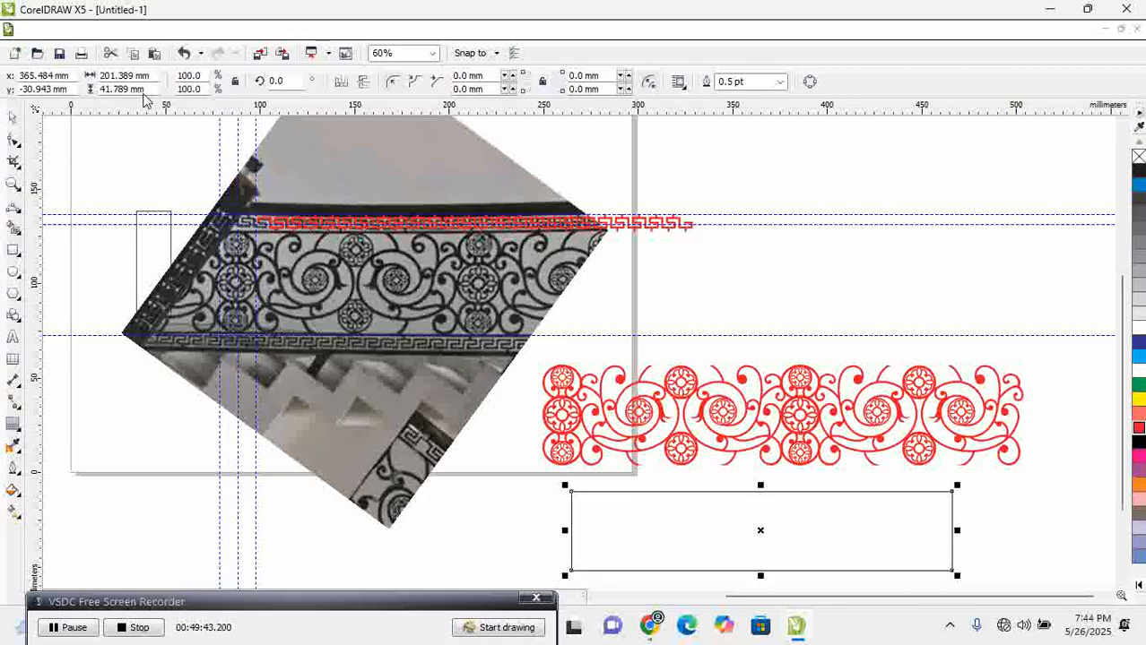
{"action": "left_click", "coordinate": [12, 117]}
{"action": "left_click", "coordinate": [84, 149]}
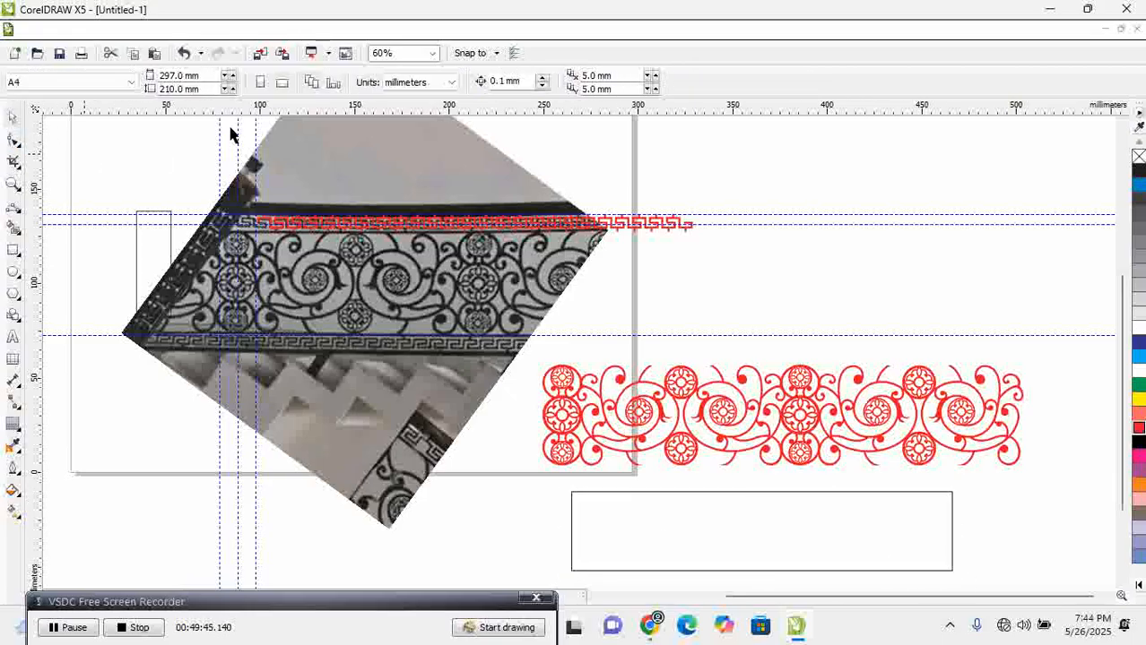
Change the drawing units to feet and set the new rectangle's width to 9.1 feet
{"action": "left_click", "coordinate": [431, 83]}
{"action": "left_click", "coordinate": [405, 165]}
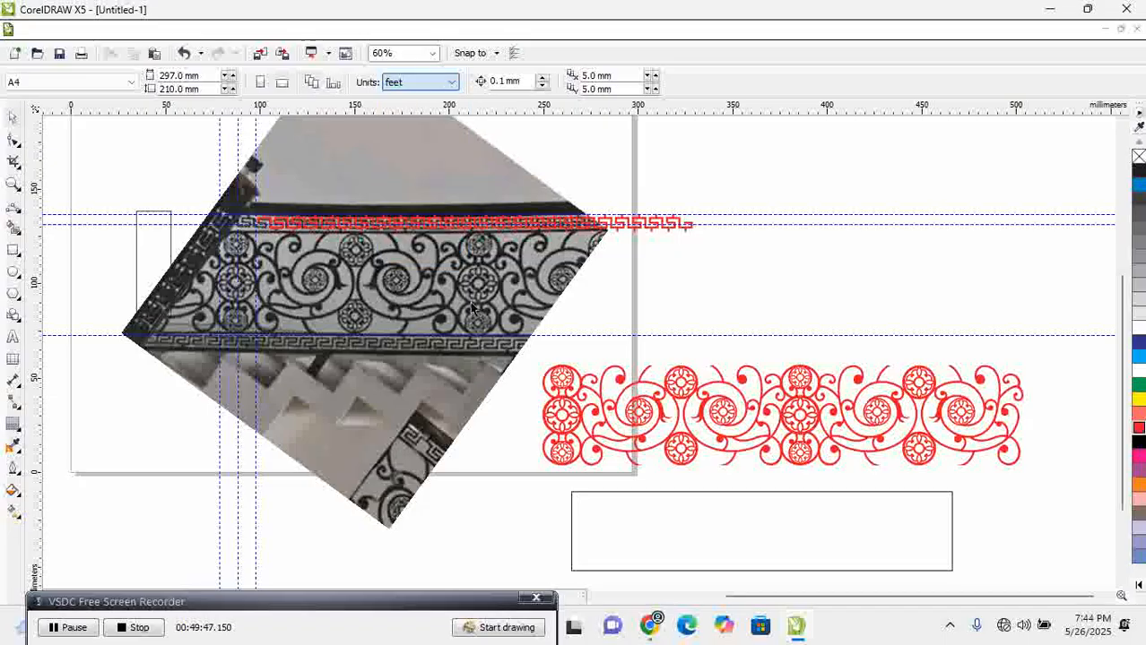
{"action": "left_click", "coordinate": [672, 513]}
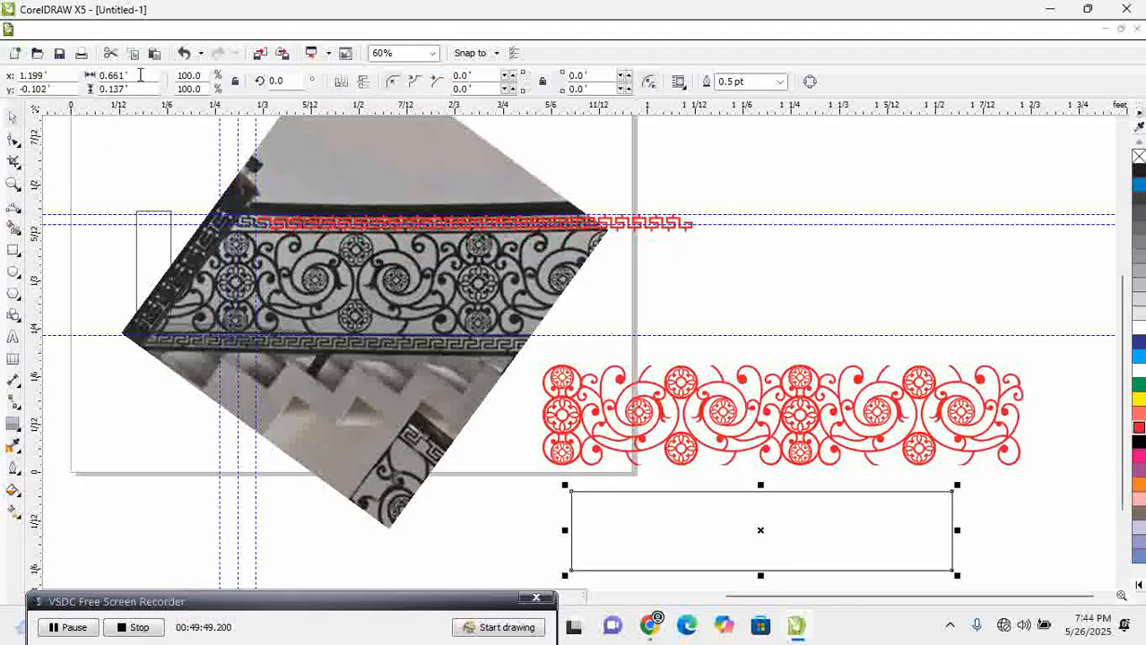
{"action": "left_click_drag", "start_coordinate": [129, 76], "coordinate": [64, 76]}
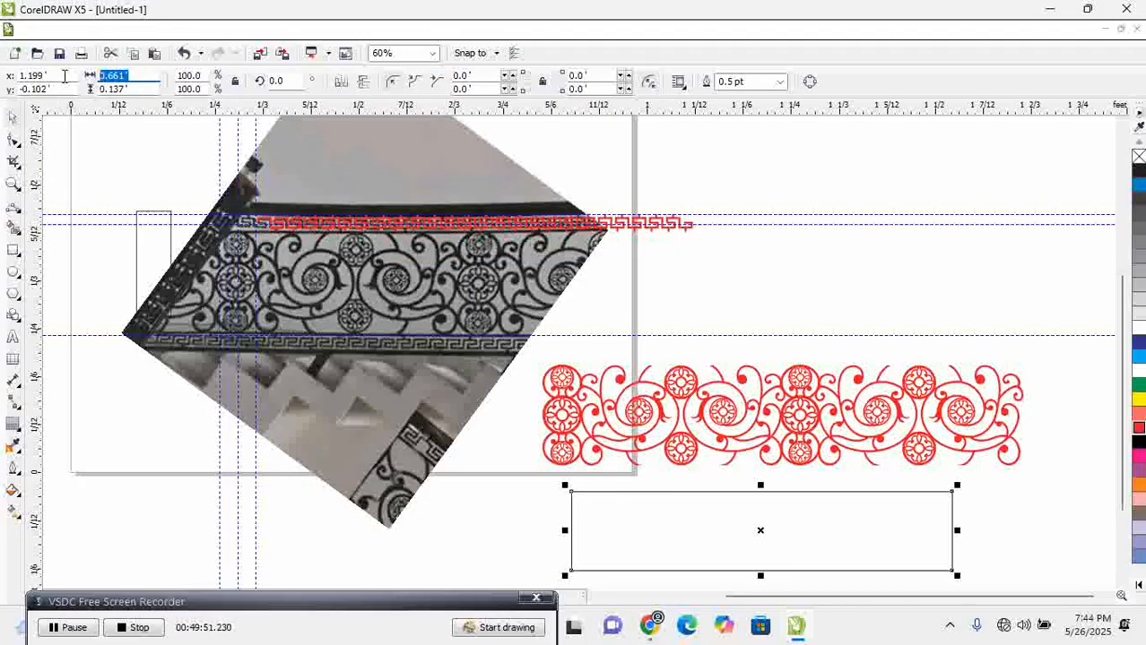
{"action": "type", "text": "9.1"}
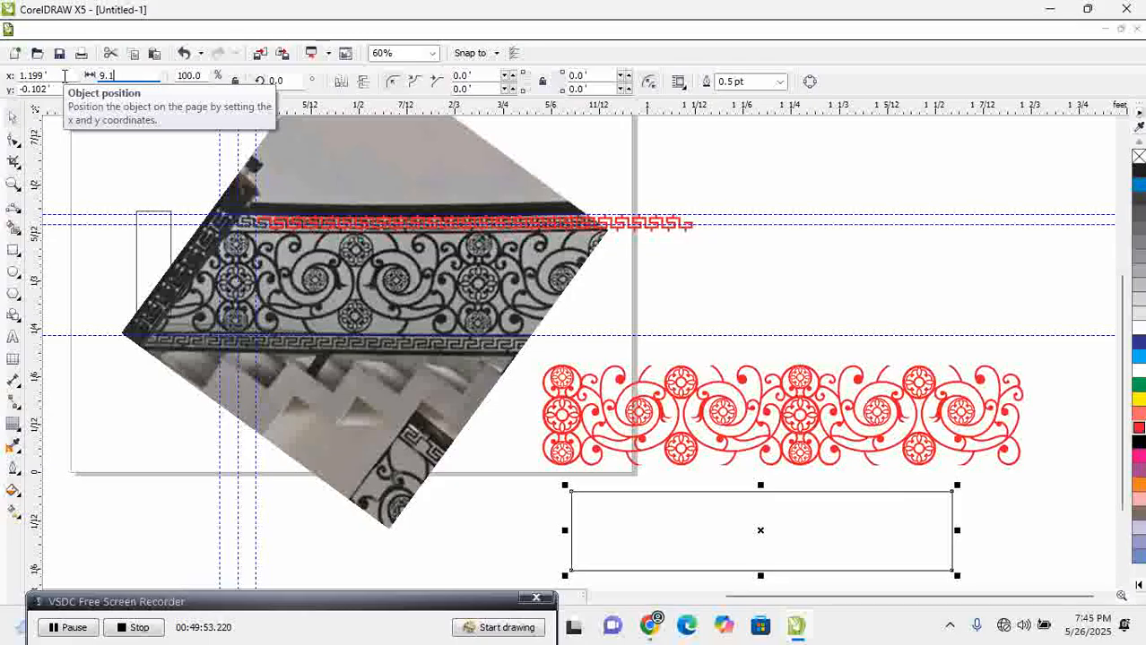
{"action": "key", "text": "Return"}
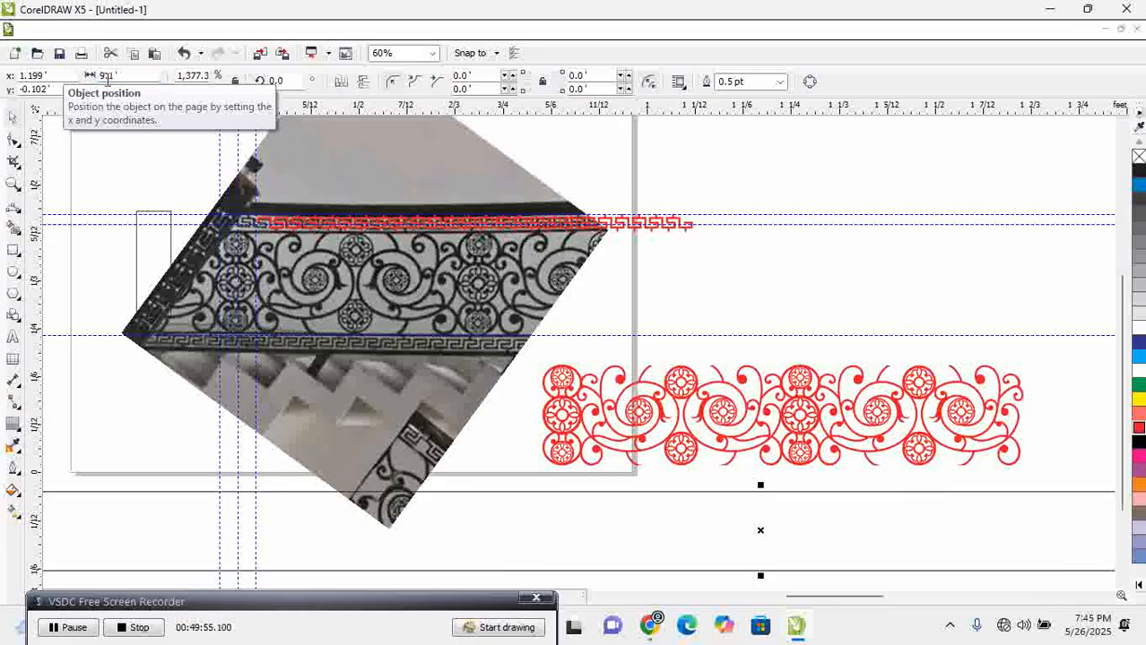
Change the drawing units to inches and set the rectangle's height to 24 inches
{"action": "left_click", "coordinate": [13, 117]}
{"action": "left_click", "coordinate": [652, 155]}
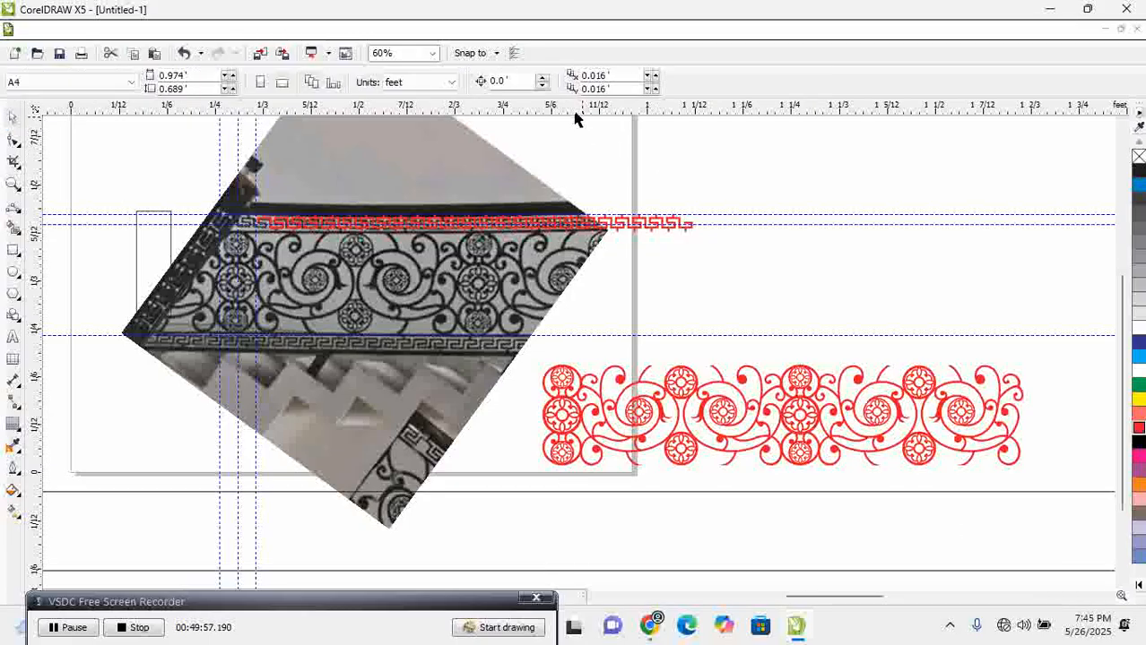
{"action": "left_click", "coordinate": [426, 82]}
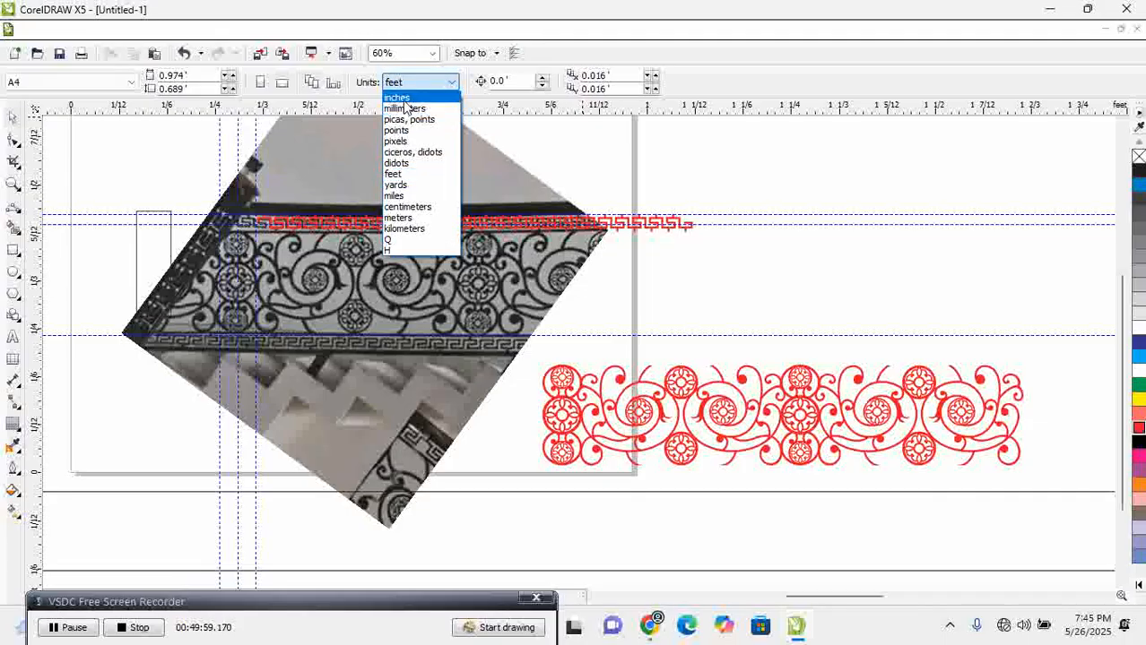
{"action": "left_click", "coordinate": [403, 99]}
{"action": "left_click", "coordinate": [694, 494]}
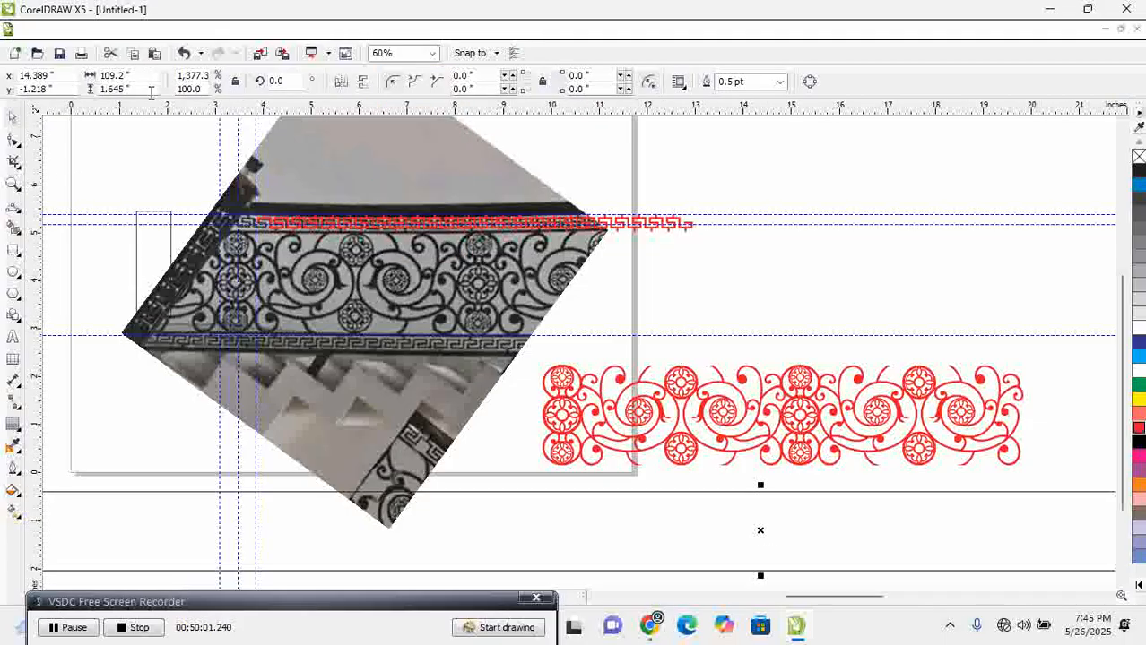
{"action": "type", "text": "24"}
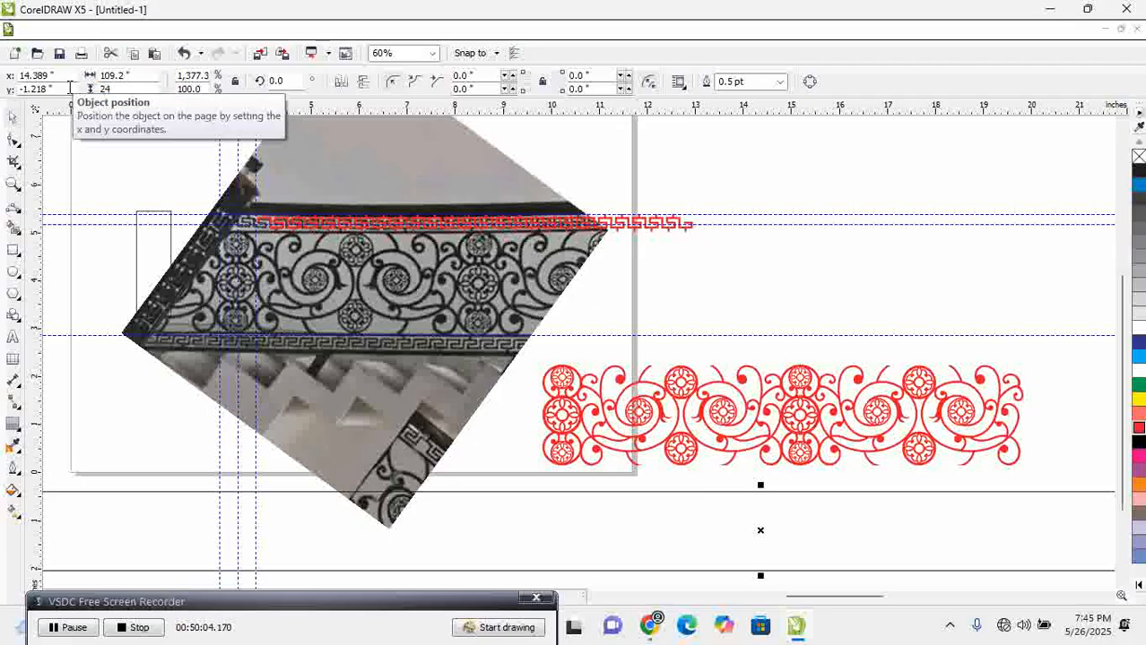
{"action": "key", "text": "Return"}
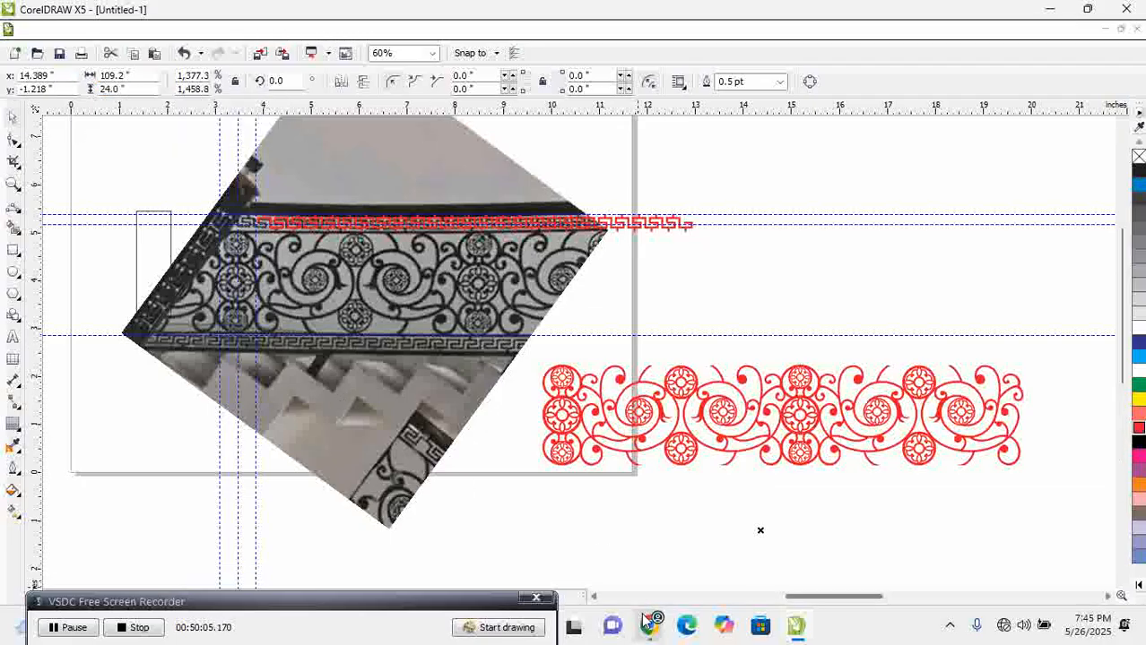
Recheck the requested panel size in the WhatsApp chat, then return to CorelDRAW and view the whole resized rectangle
{"action": "mouse_move", "coordinate": [650, 626]}
{"action": "left_click", "coordinate": [668, 576]}
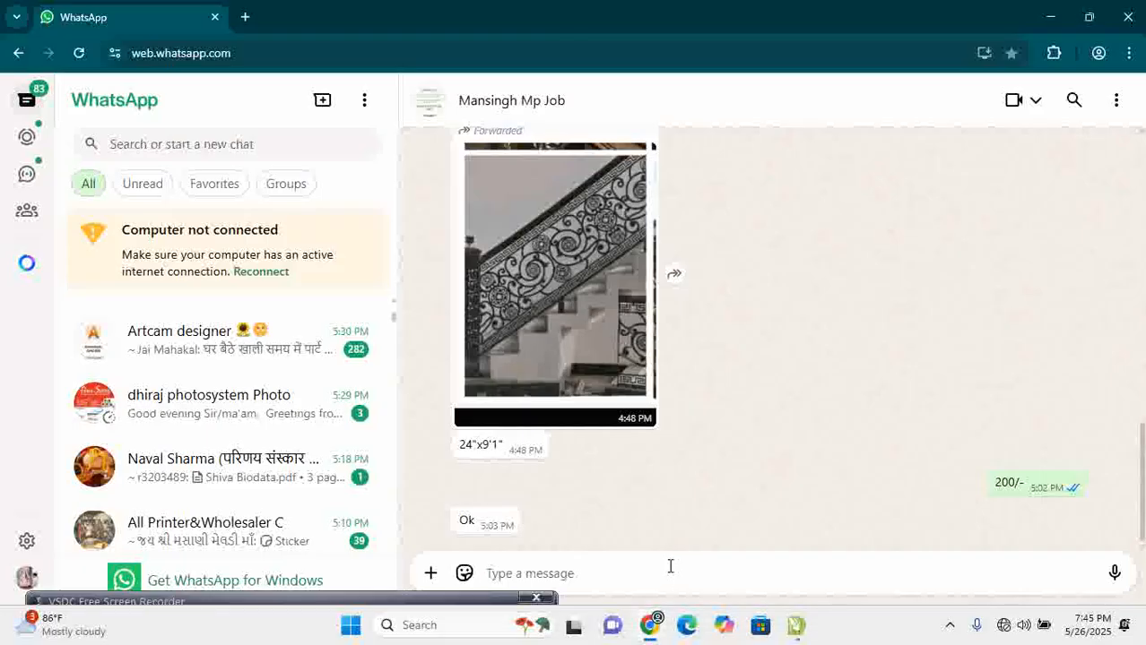
{"action": "left_click", "coordinate": [796, 626]}
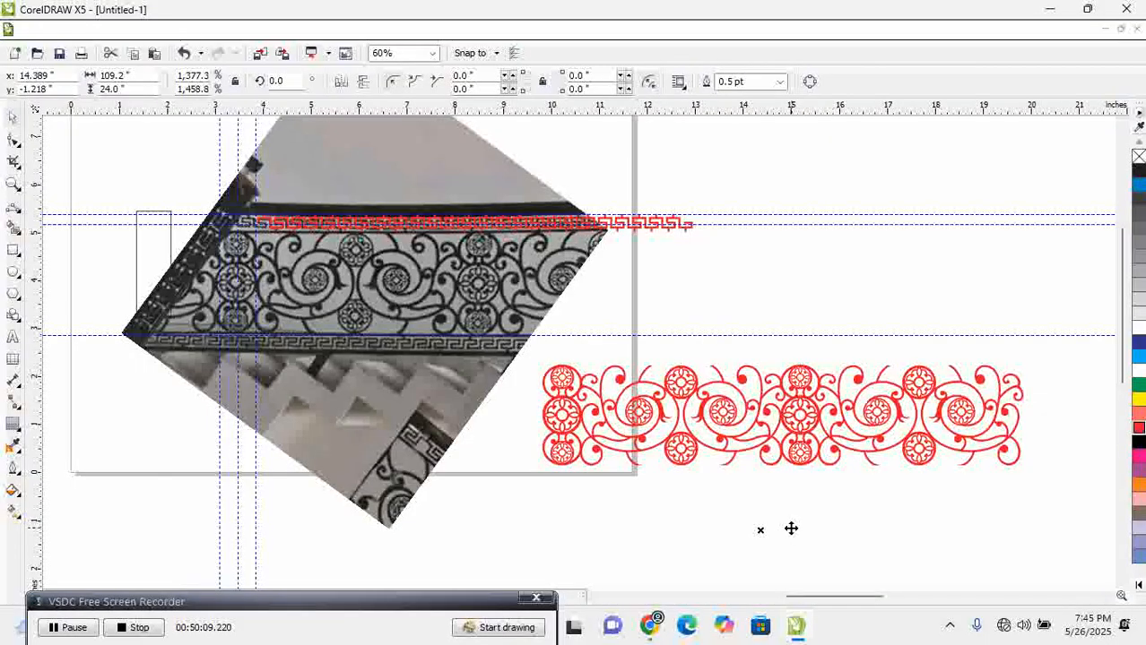
{"action": "scroll", "coordinate": [798, 529], "scroll_direction": "down", "scroll_amount": 2}
{"action": "scroll", "coordinate": [808, 532], "scroll_direction": "down", "scroll_amount": 2}
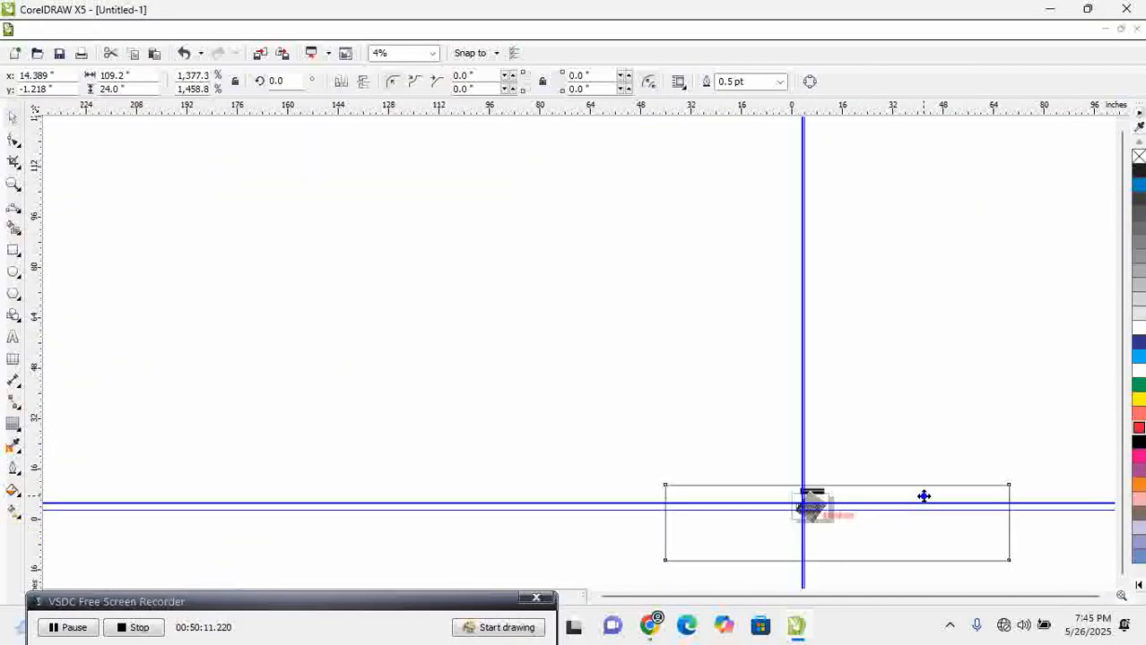
Move the 109.2 by 24 inch panel rectangle up so it sits clear above the photo and the red artwork
{"action": "left_click_drag", "start_coordinate": [923, 494], "coordinate": [929, 402]}
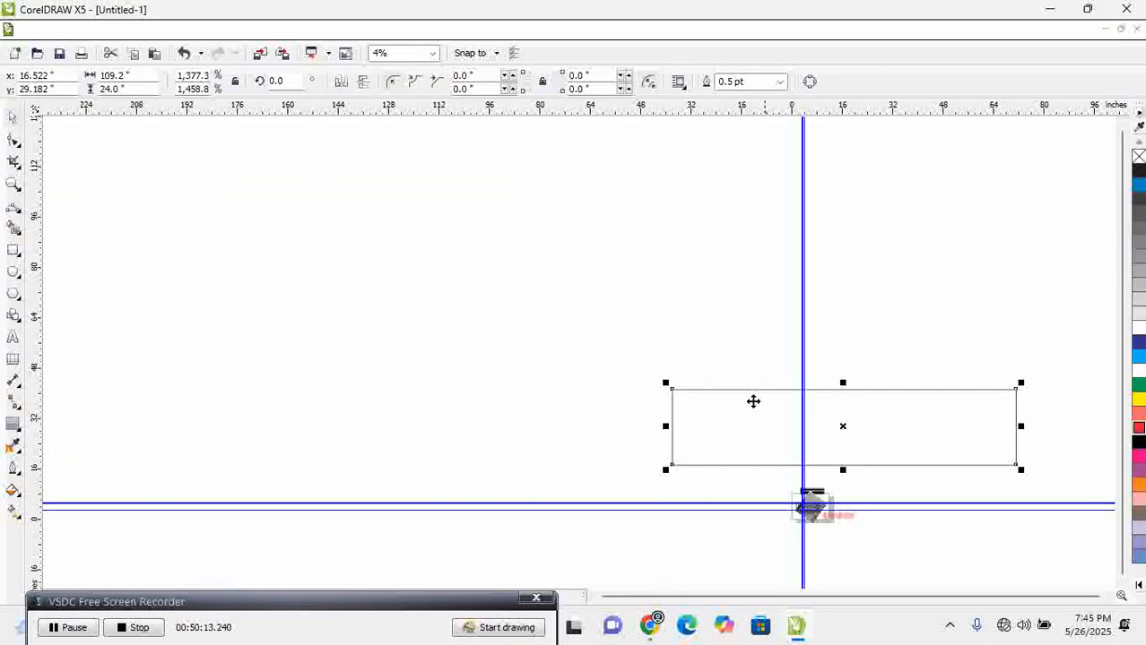
{"action": "key", "text": "z"}
{"action": "left_click_drag", "start_coordinate": [615, 373], "coordinate": [1058, 539]}
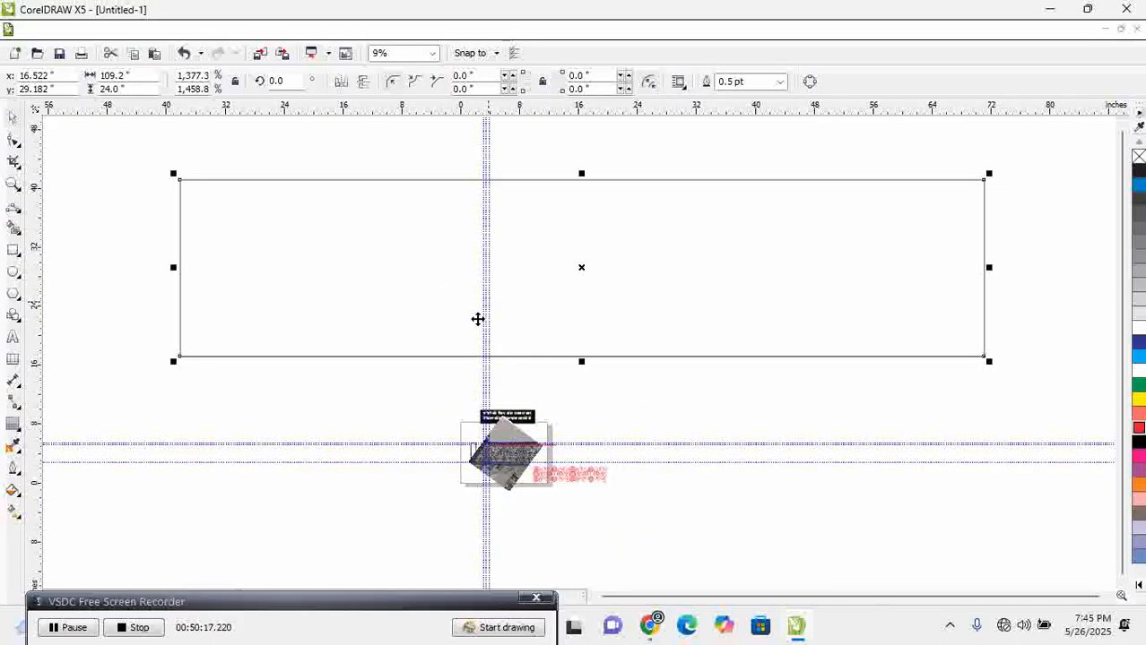
{"action": "left_click", "coordinate": [197, 154]}
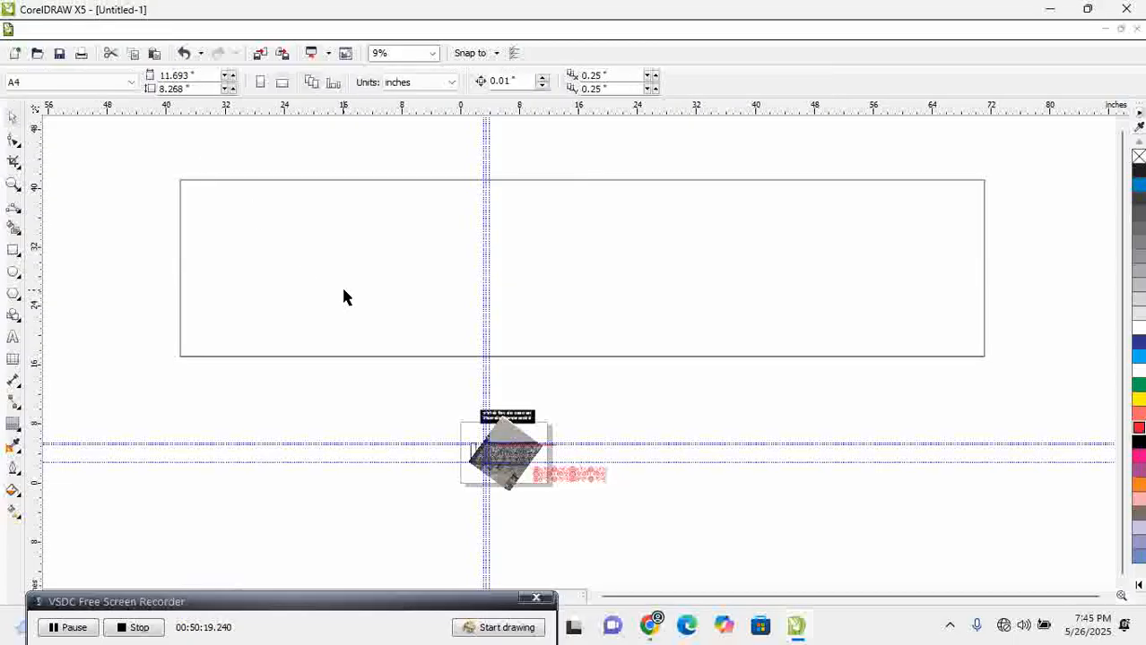
Make a vertically shortened copy of the panel rectangle and set the copy's height to 4 inches
{"action": "left_click", "coordinate": [351, 289]}
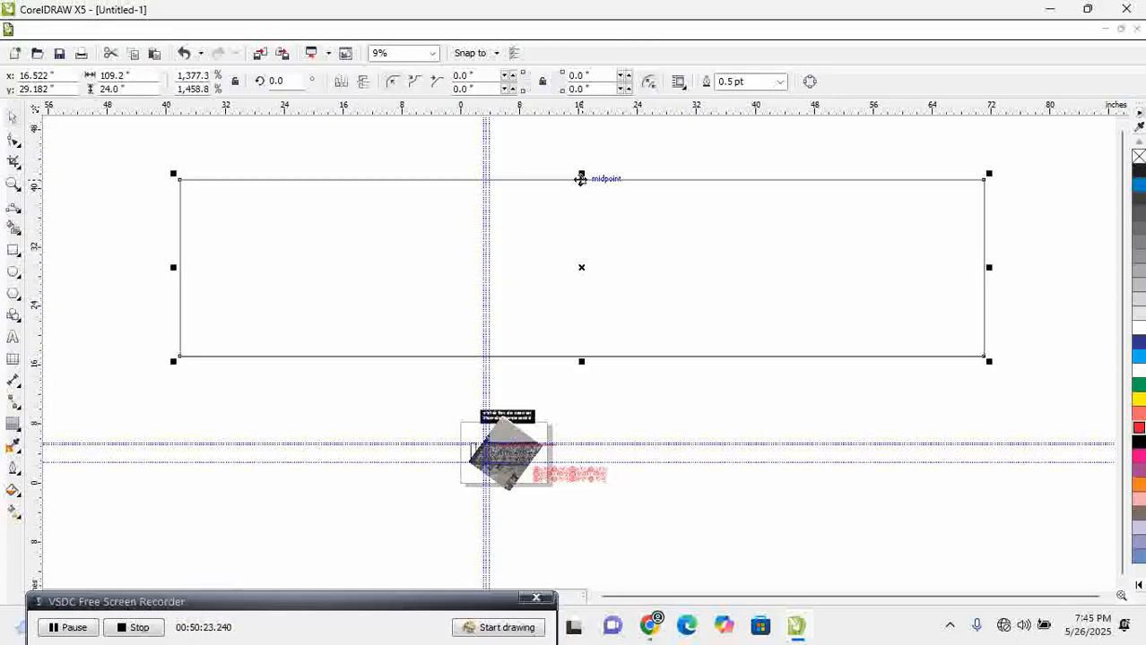
{"action": "left_click_drag", "start_coordinate": [582, 172], "coordinate": [561, 200]}
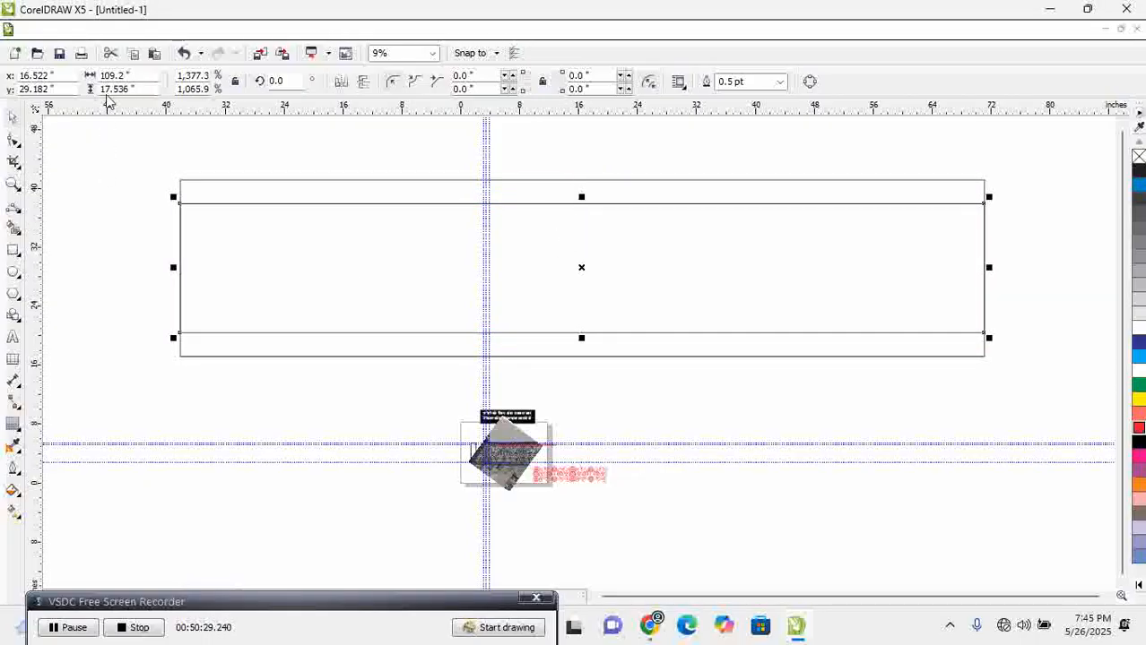
{"action": "left_click", "coordinate": [154, 87]}
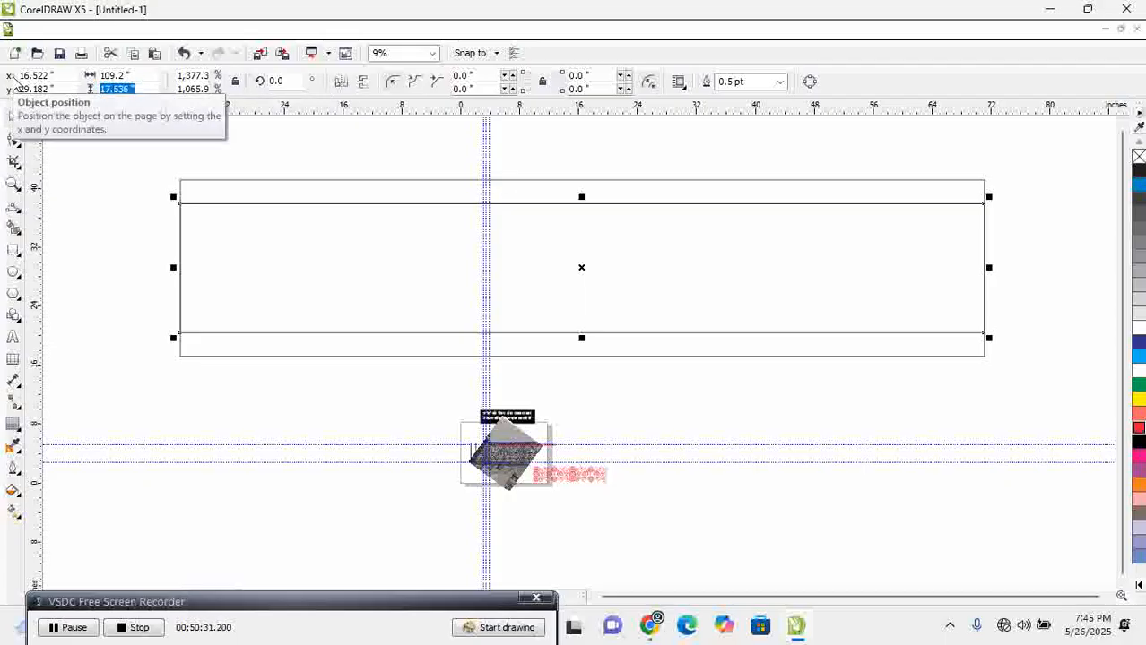
{"action": "type", "text": "4"}
{"action": "key", "text": "Return"}
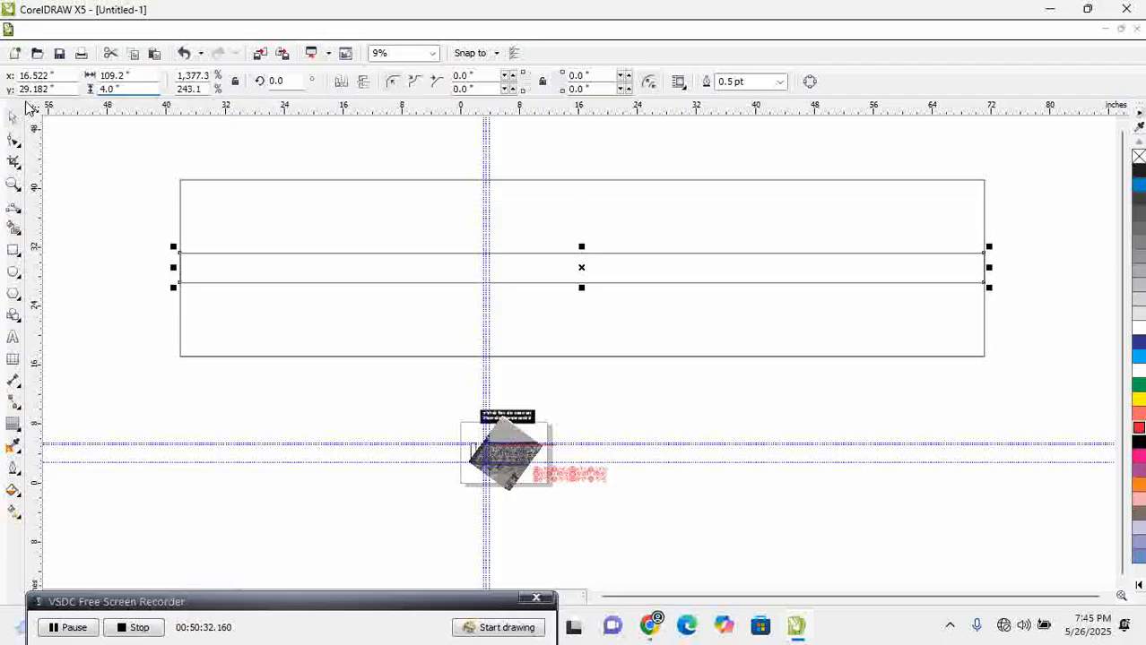
Align the 4-inch-high strip with the top edge of the panel rectangle
{"action": "left_click", "coordinate": [262, 216], "text": "shift"}
{"action": "key", "text": "t"}
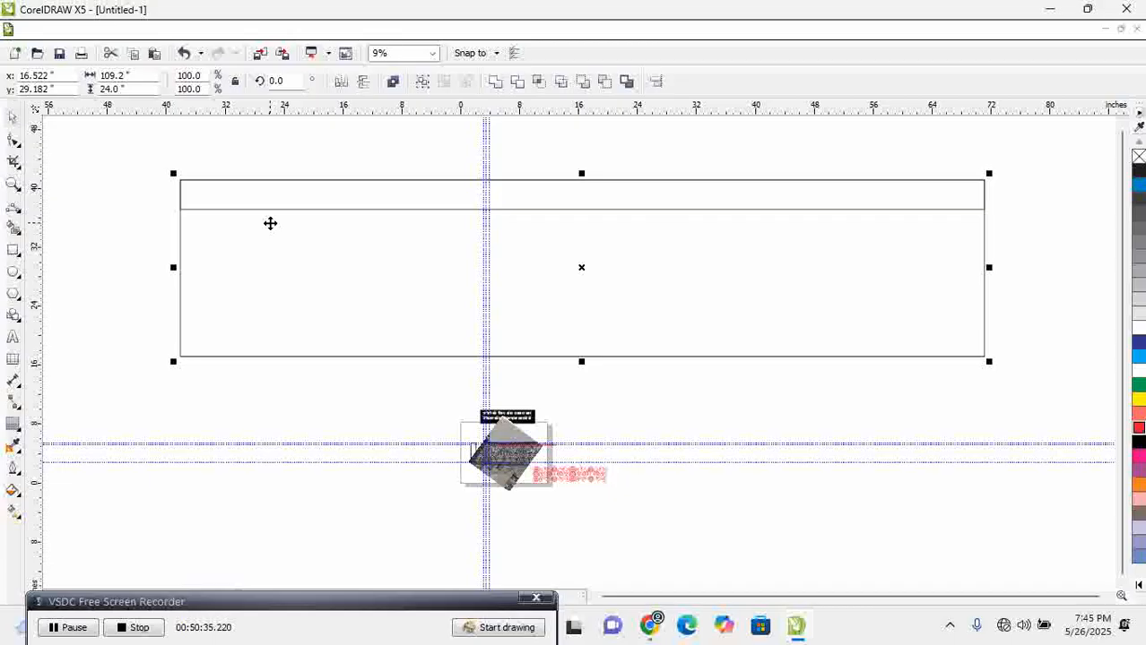
{"action": "left_click", "coordinate": [277, 217]}
{"action": "left_click", "coordinate": [286, 195]}
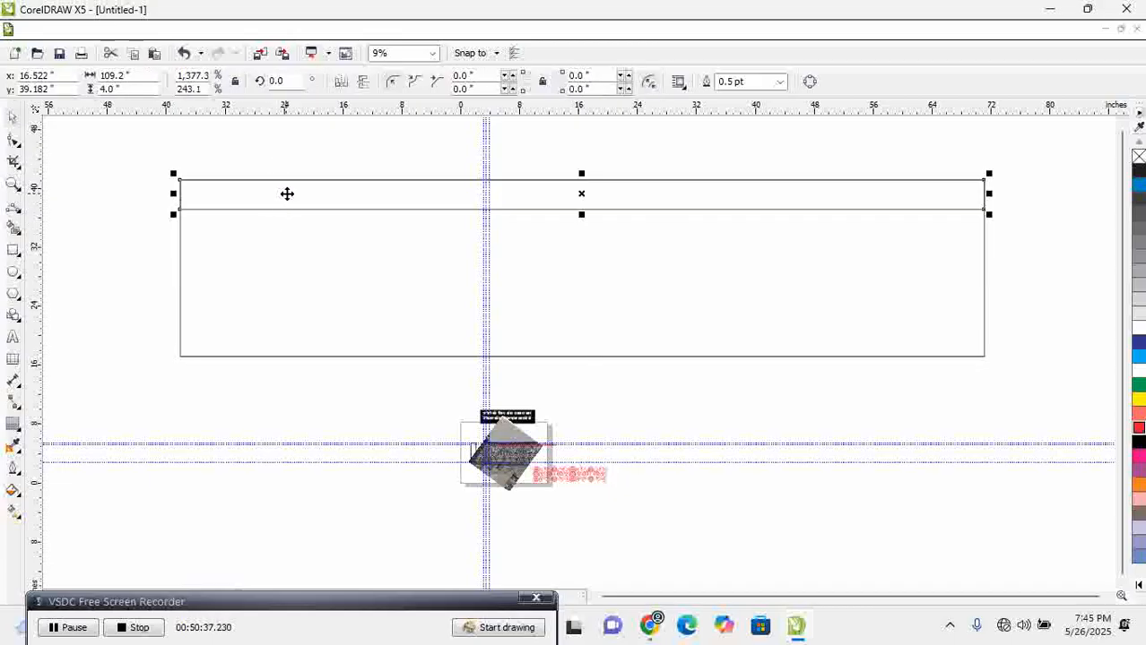
{"action": "left_click", "coordinate": [359, 265]}
{"action": "left_click", "coordinate": [382, 164]}
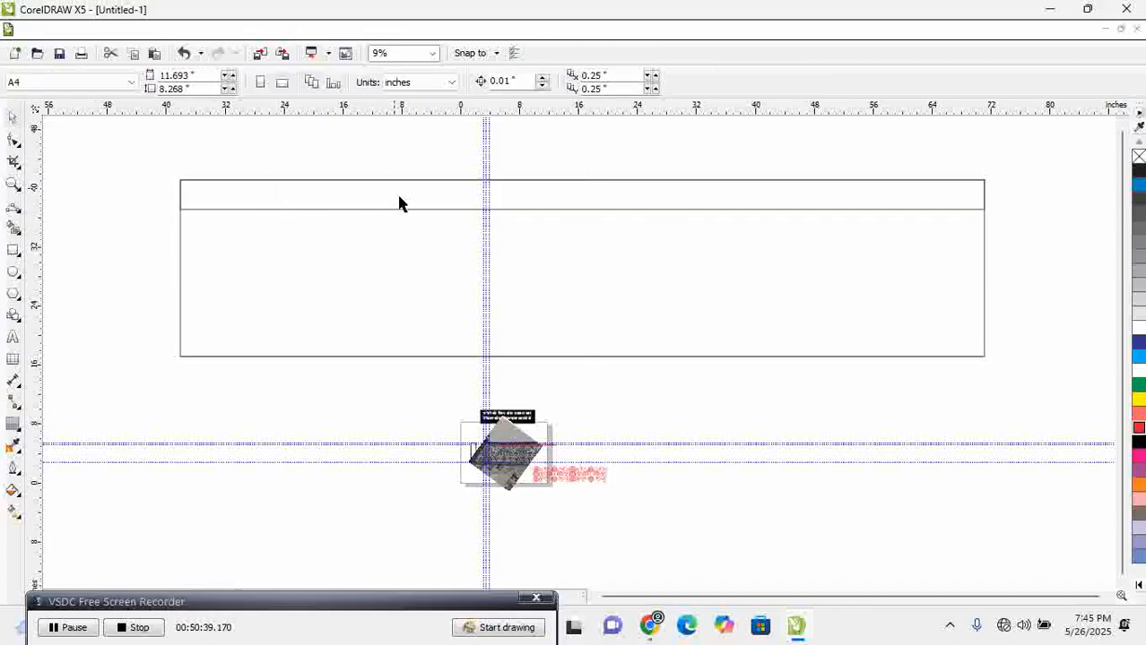
Apply a one-step inside contour with a 0.5-inch offset to the large panel rectangle
{"action": "left_click", "coordinate": [391, 252]}
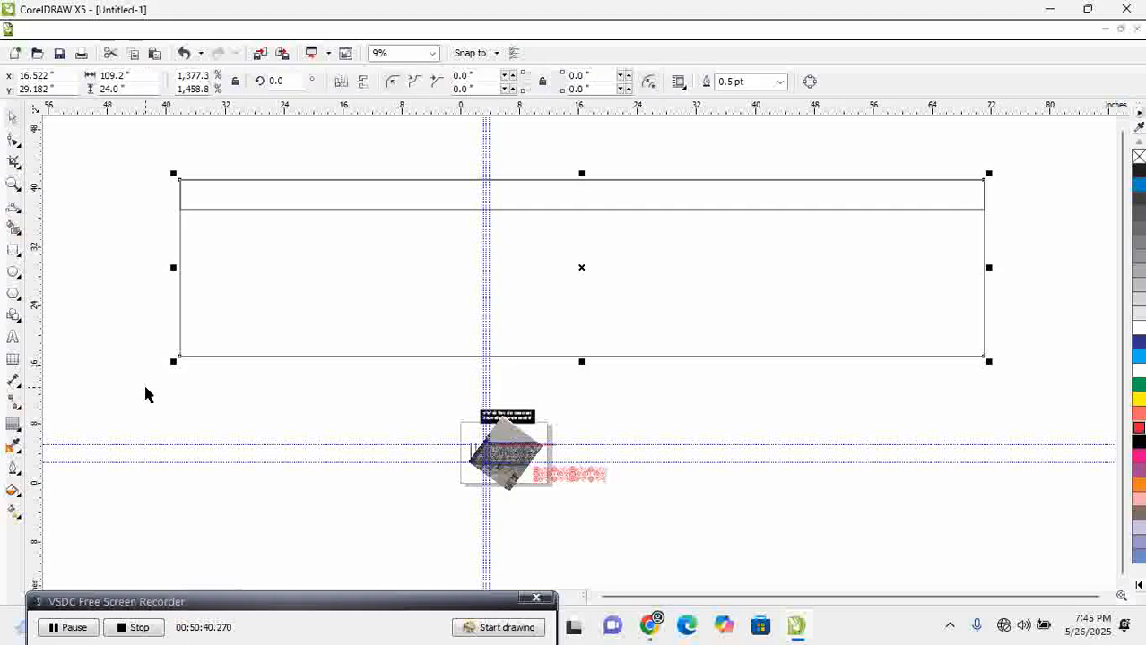
{"action": "left_click", "coordinate": [14, 428]}
{"action": "left_click", "coordinate": [73, 442]}
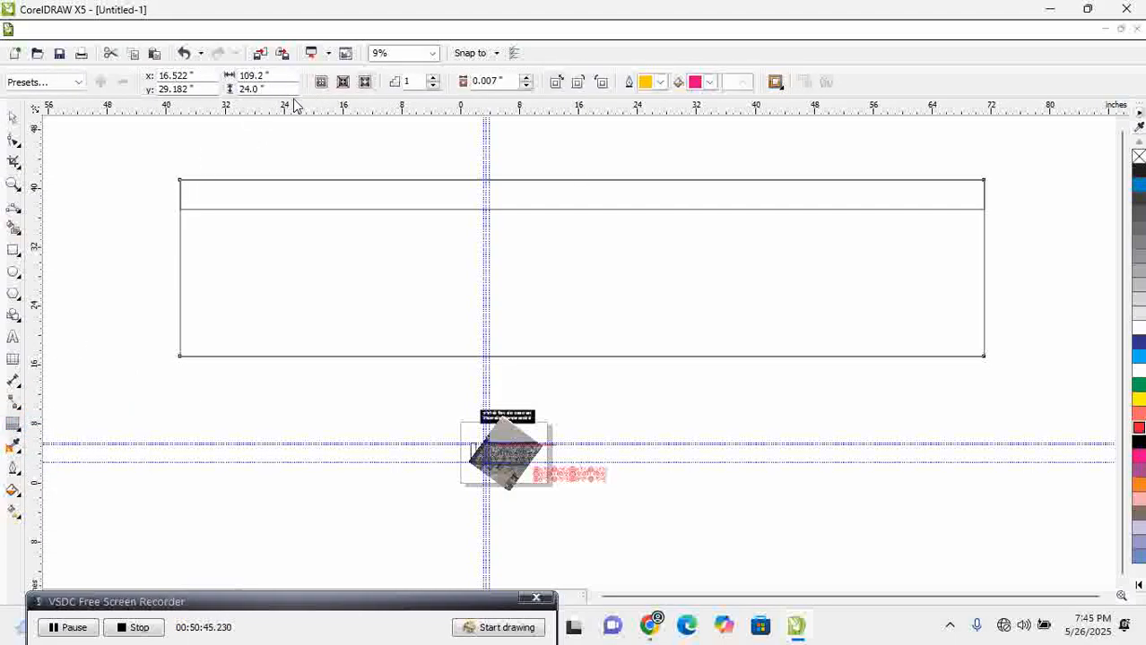
{"action": "left_click", "coordinate": [492, 82]}
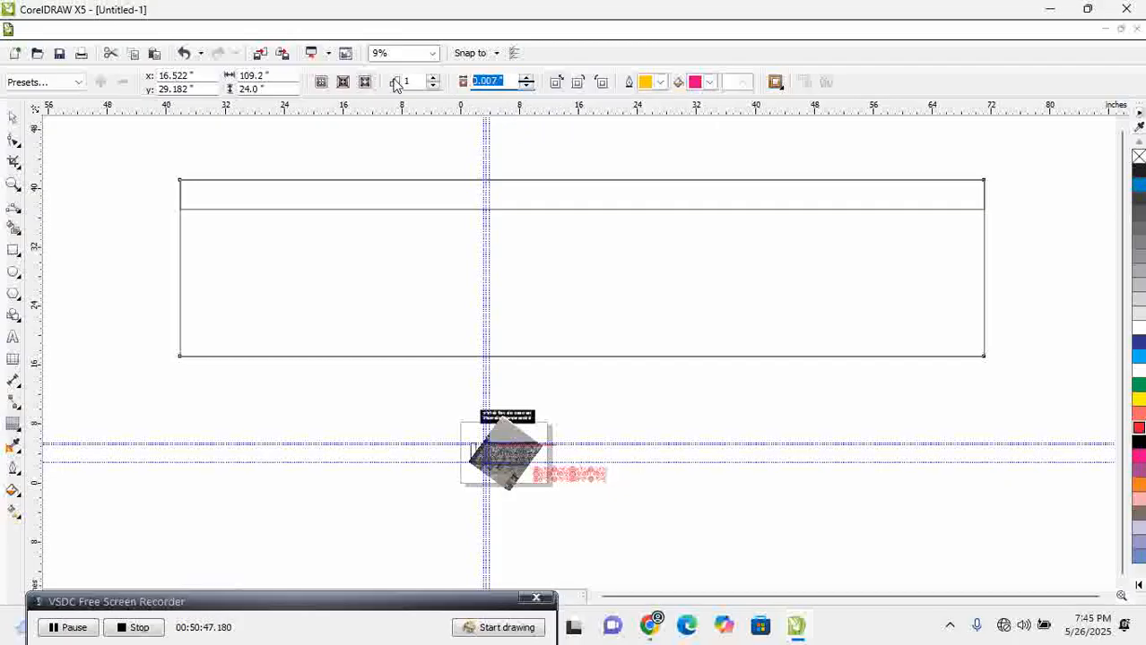
{"action": "type", "text": ".5"}
{"action": "key", "text": "Return"}
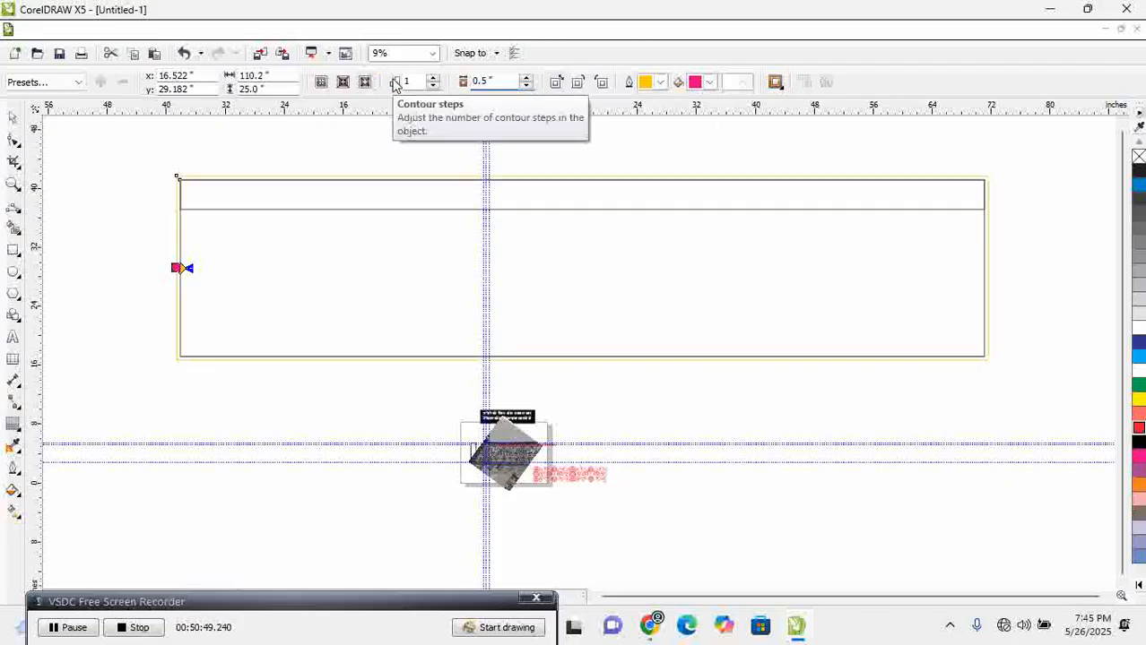
{"action": "left_click", "coordinate": [342, 82]}
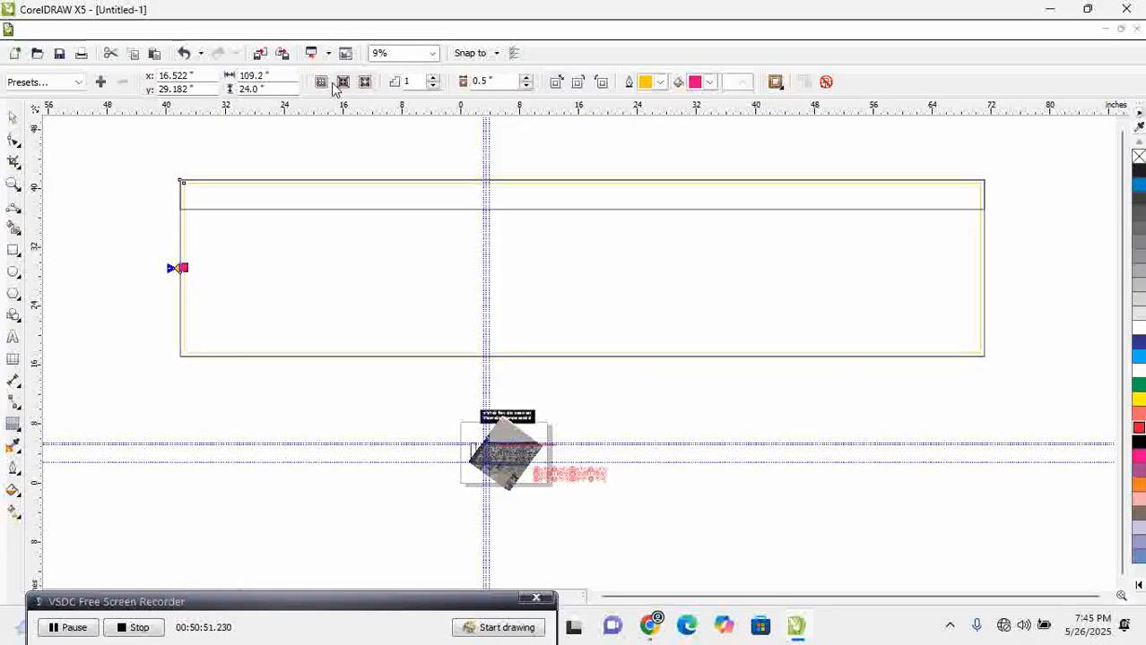
Set the panel rectangle's inside contour offset to 1 inch
{"action": "double_click", "coordinate": [503, 82]}
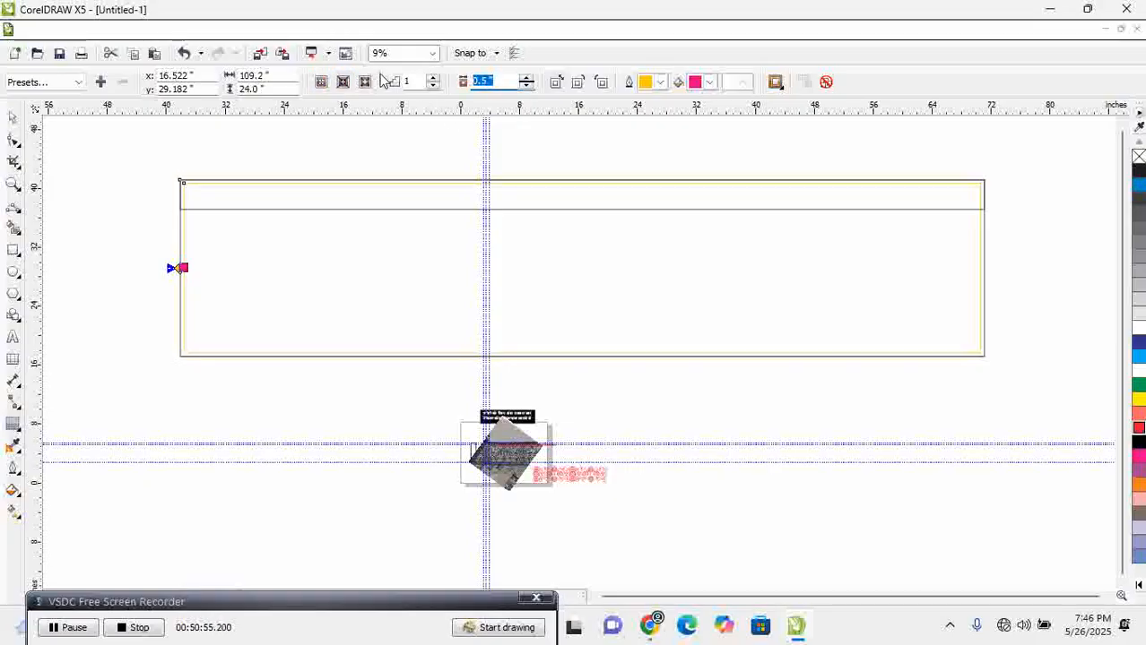
{"action": "type", "text": "1"}
{"action": "key", "text": "Return"}
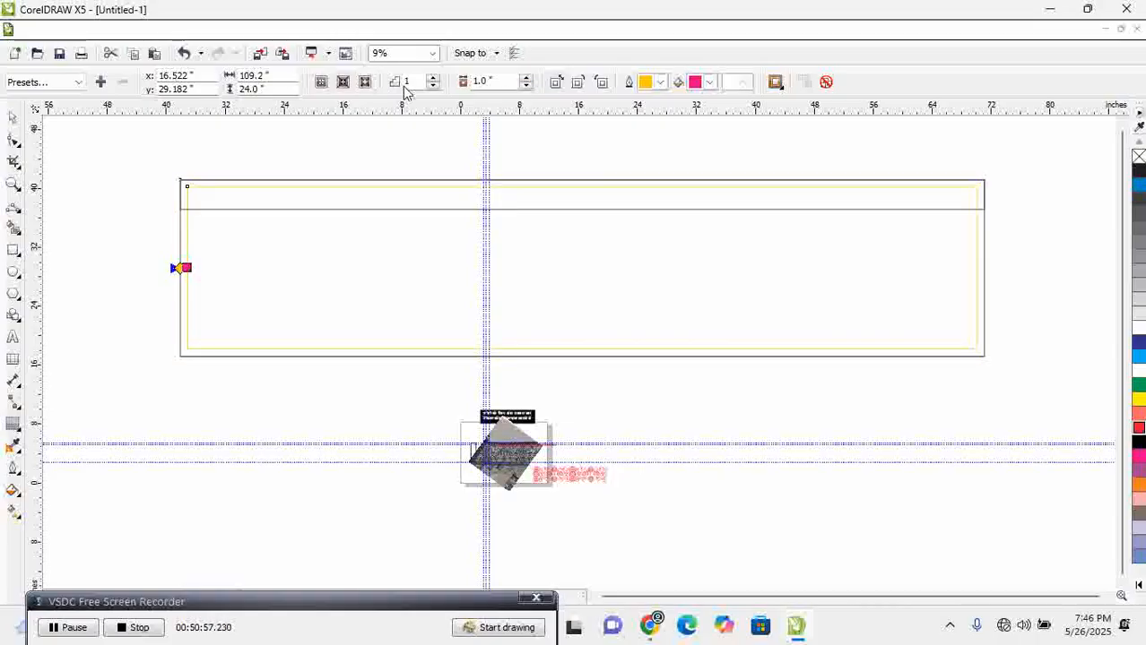
Break the contour group apart so the inner rectangle and the outer panel rectangle can be selected separately
{"action": "left_click", "coordinate": [197, 30]}
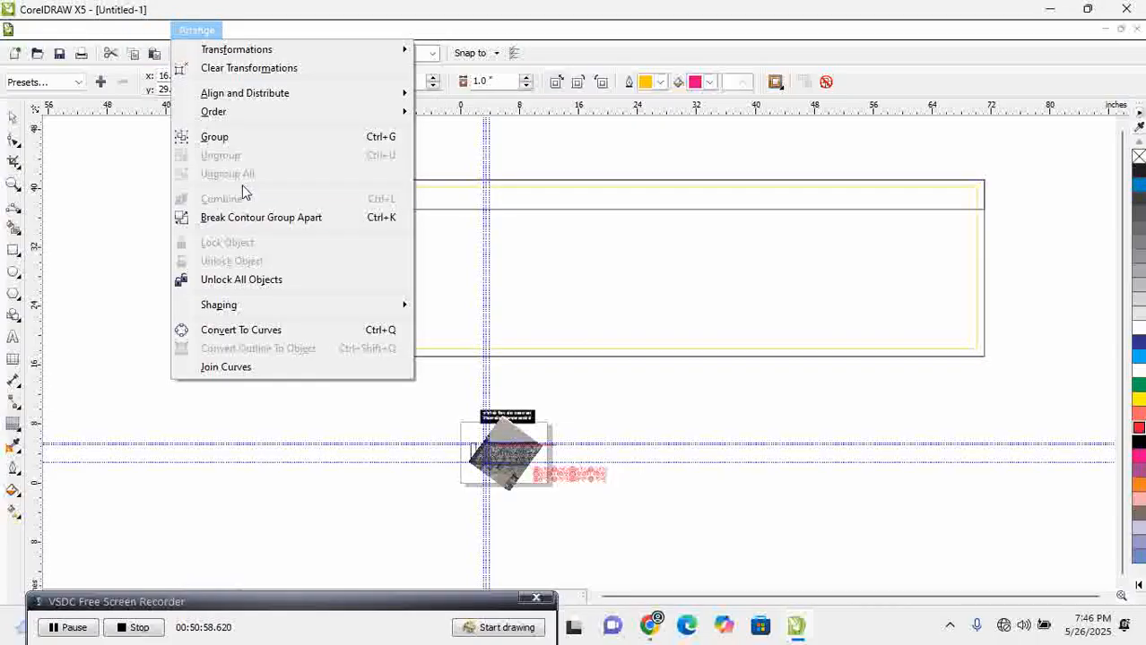
{"action": "key", "text": "Escape"}
{"action": "left_click", "coordinate": [13, 117]}
{"action": "left_click", "coordinate": [64, 173]}
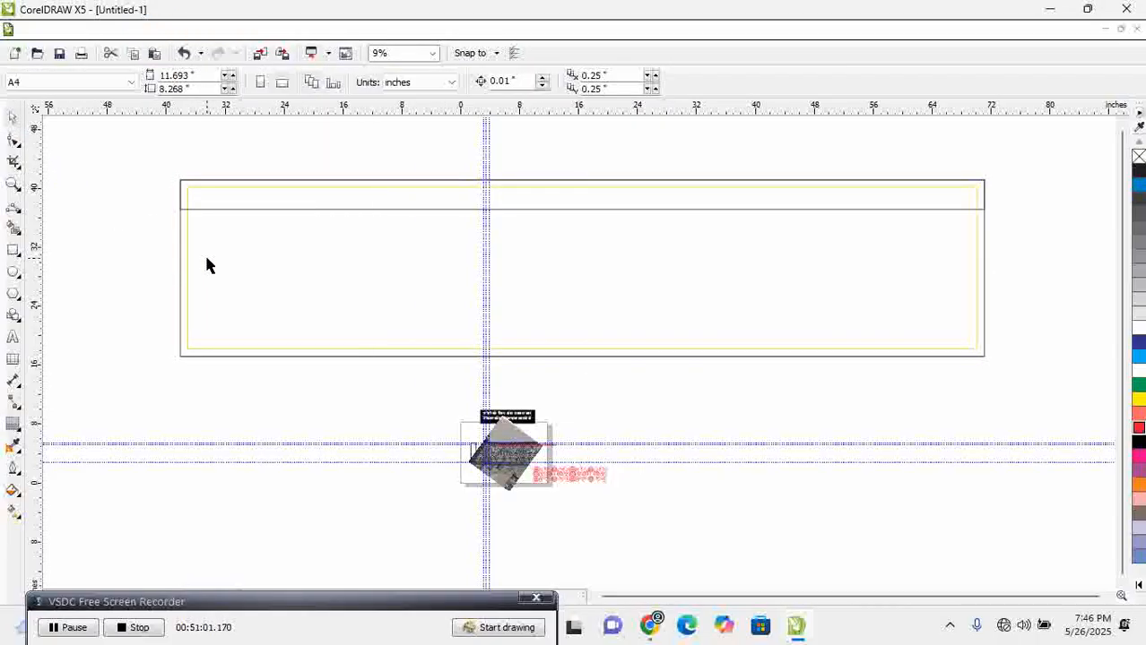
{"action": "left_click", "coordinate": [189, 254]}
{"action": "left_click", "coordinate": [180, 244]}
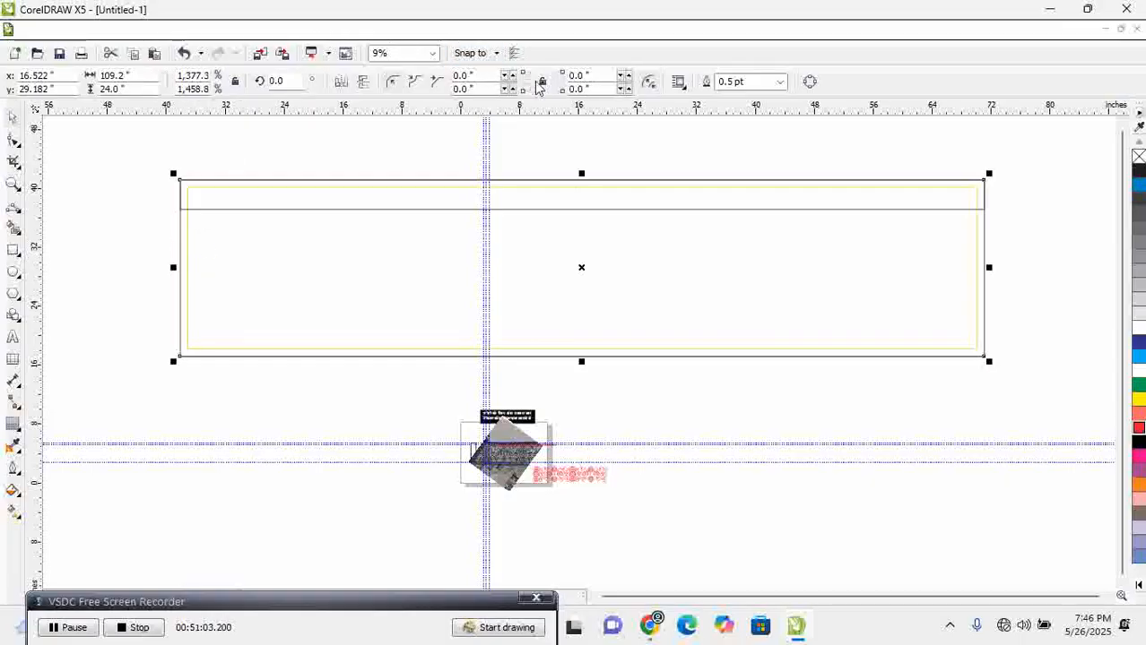
{"action": "left_click", "coordinate": [507, 146]}
{"action": "left_click", "coordinate": [184, 257]}
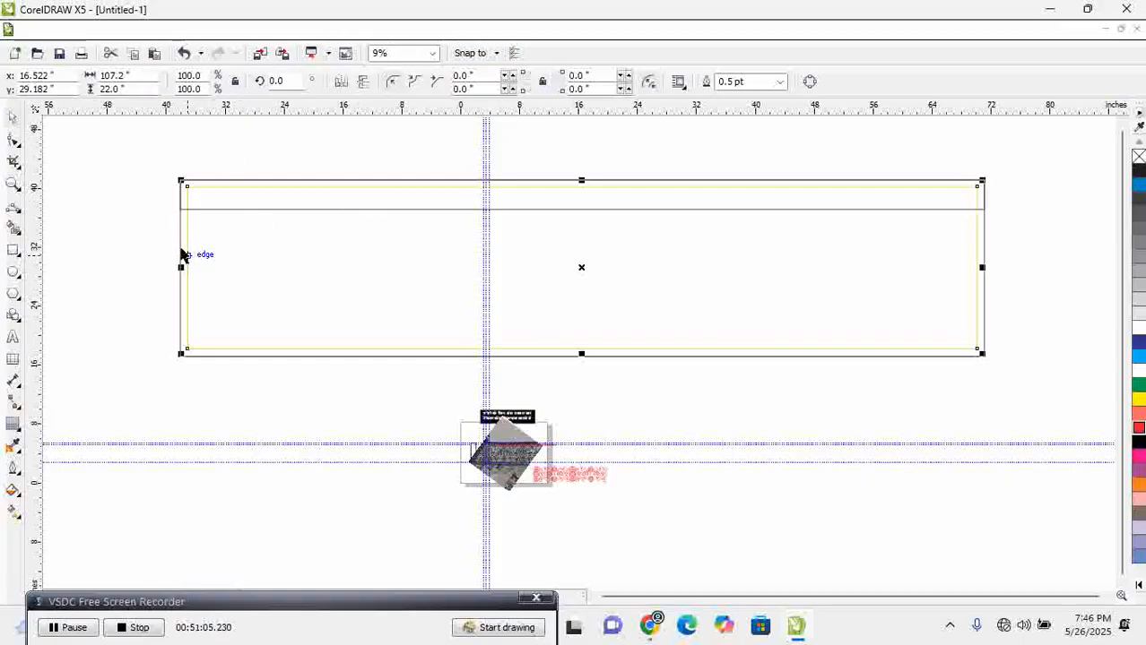
{"action": "left_click", "coordinate": [180, 235]}
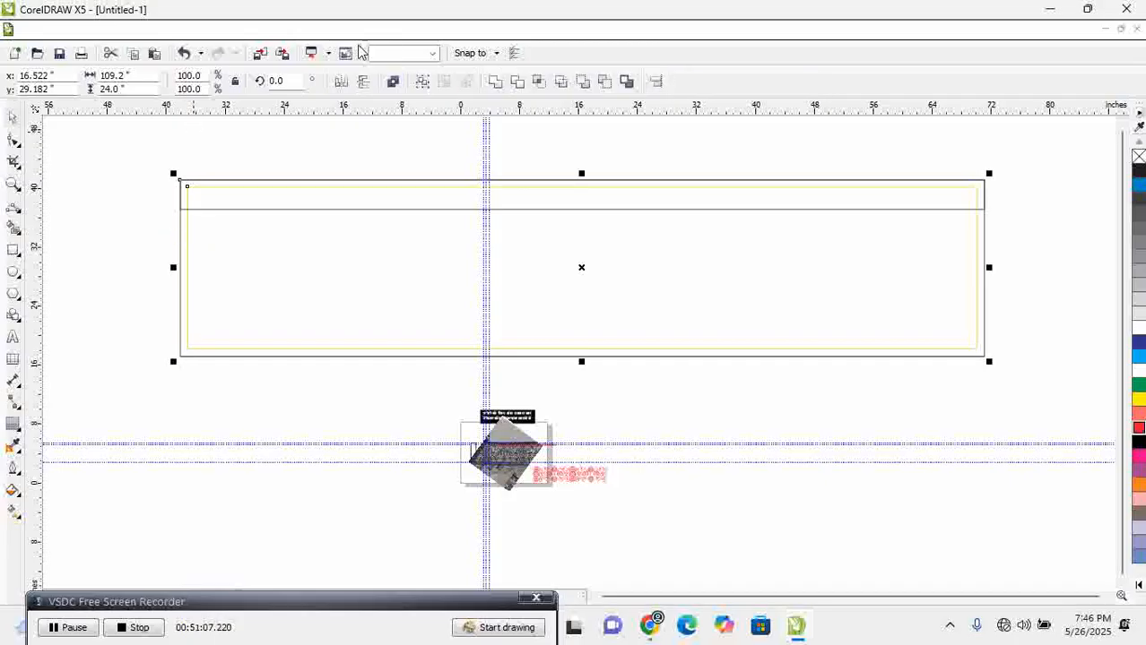
{"action": "left_click", "coordinate": [352, 142]}
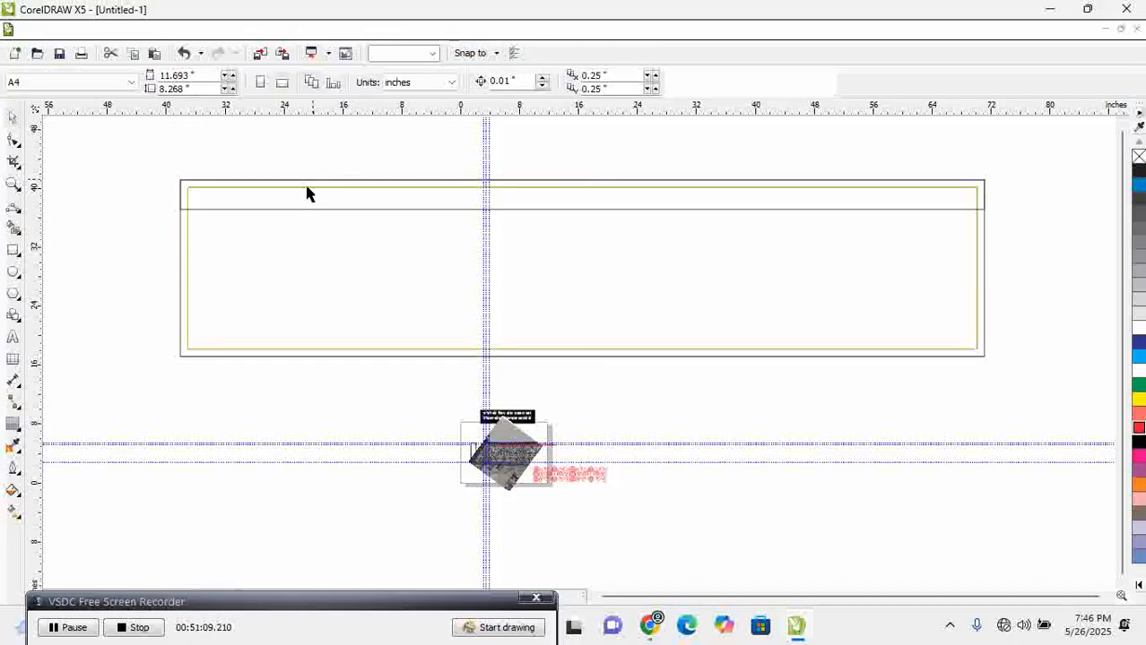
Move the 4-inch-high strip into the panel and align its top edge with the top of the inner rectangle
{"action": "left_click_drag", "start_coordinate": [294, 208], "coordinate": [331, 163]}
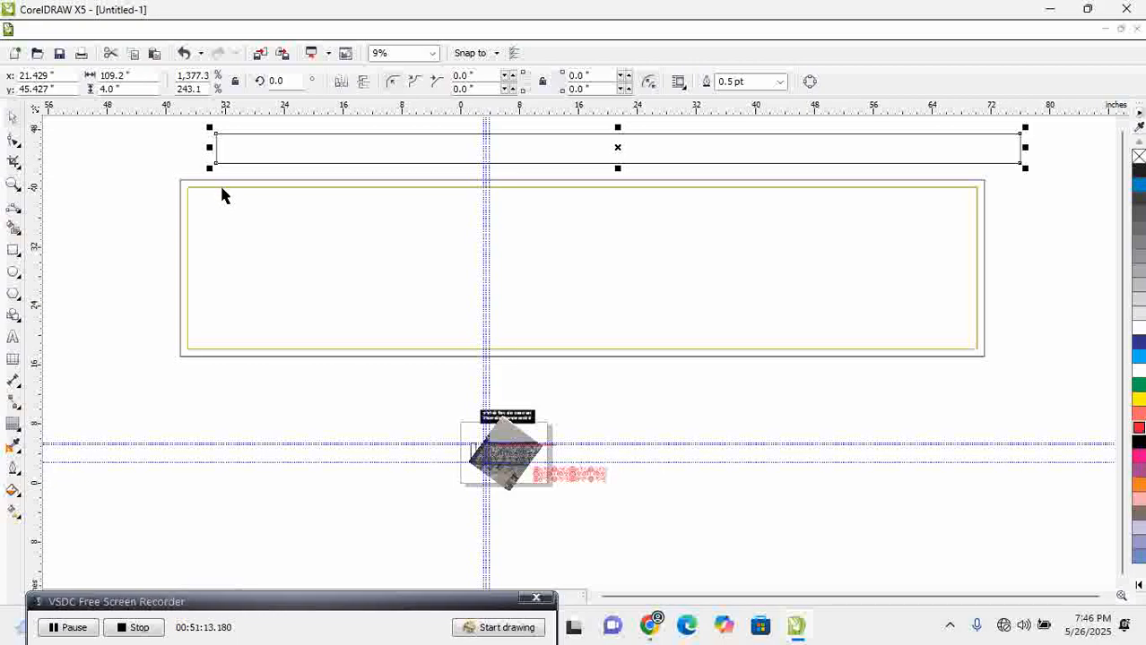
{"action": "left_click_drag", "start_coordinate": [273, 156], "coordinate": [282, 226]}
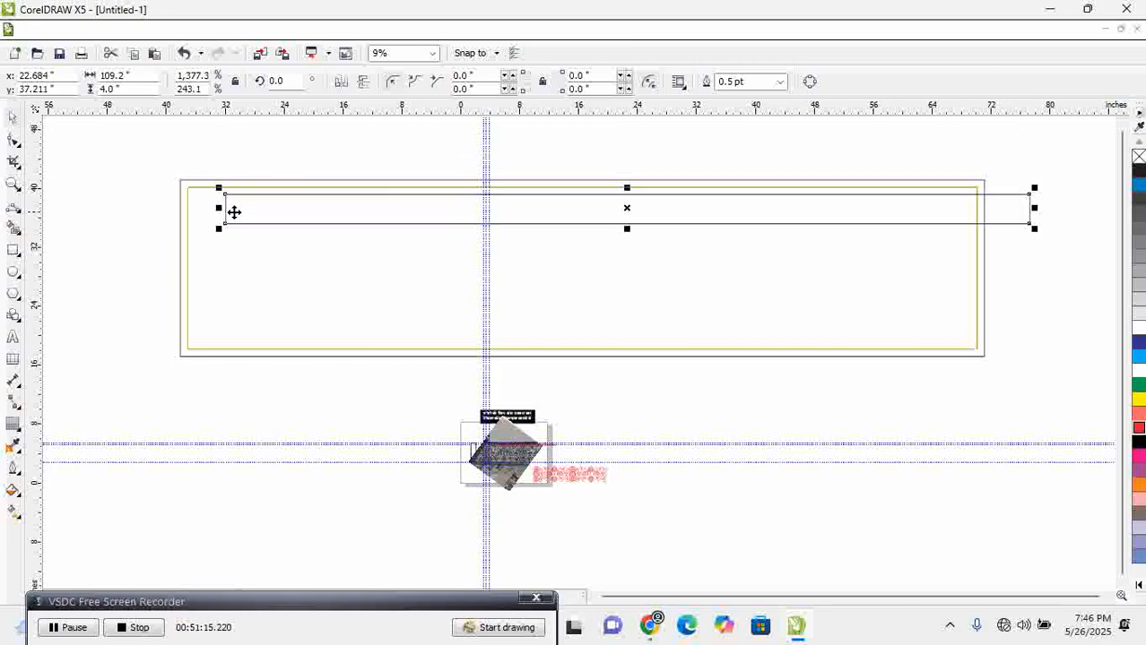
{"action": "left_click", "coordinate": [201, 208], "text": "shift"}
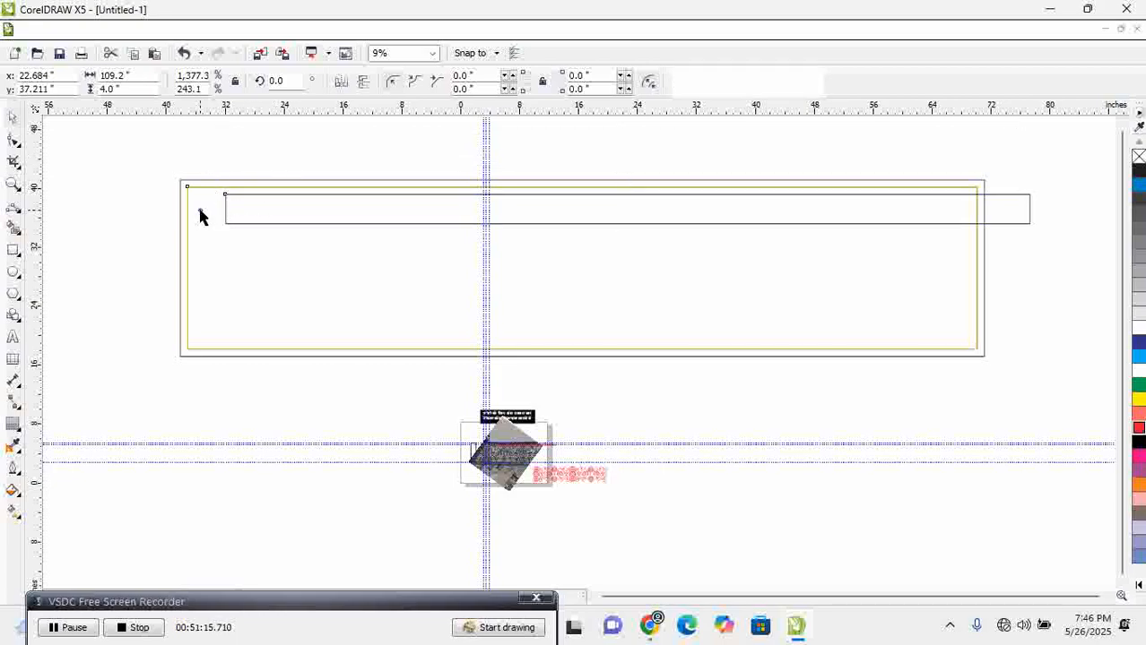
{"action": "left_click", "coordinate": [233, 166]}
{"action": "left_click", "coordinate": [250, 204]}
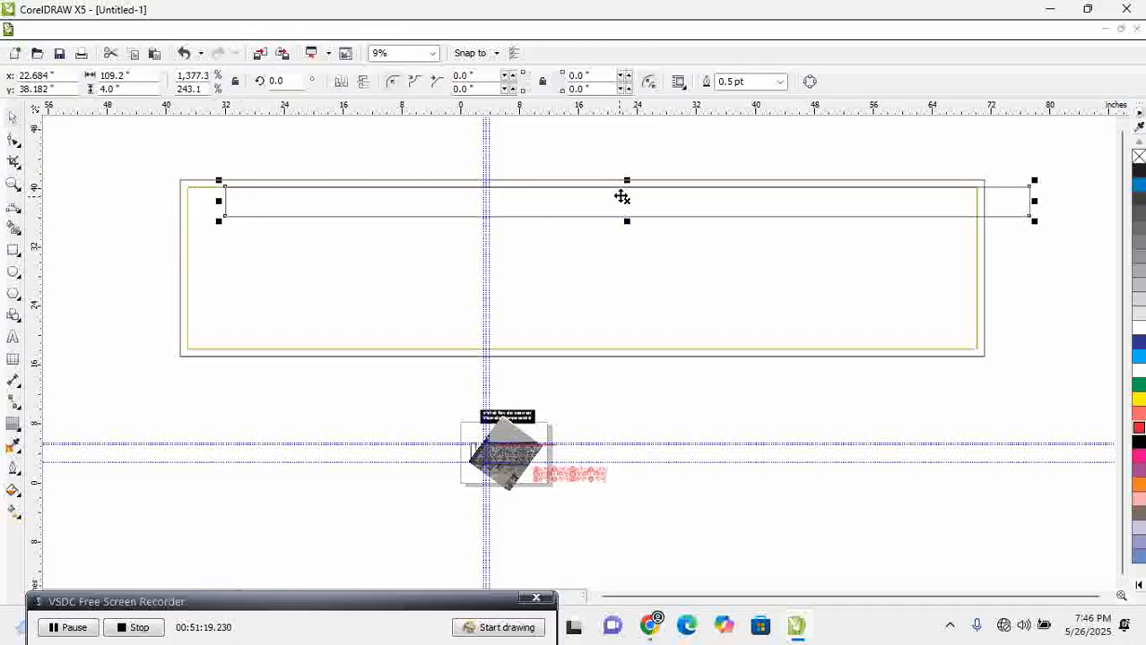
Make a shortened copy of the strip along its lower edge and set the copy's height to 1 inch
{"action": "left_click_drag", "start_coordinate": [626, 182], "coordinate": [626, 209]}
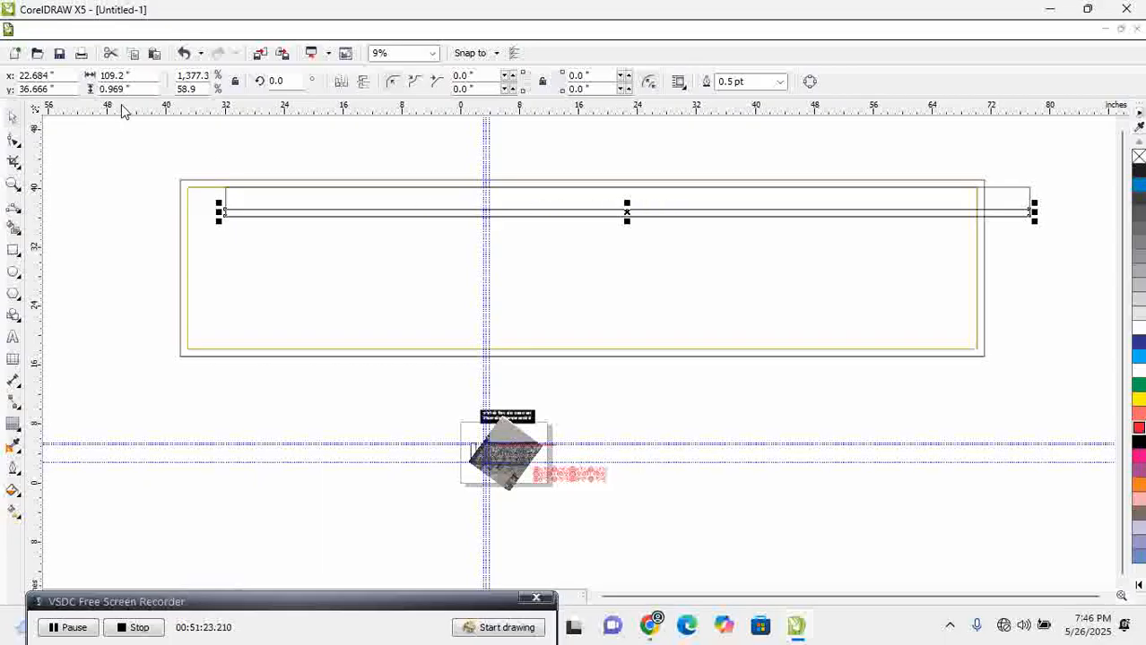
{"action": "double_click", "coordinate": [144, 88]}
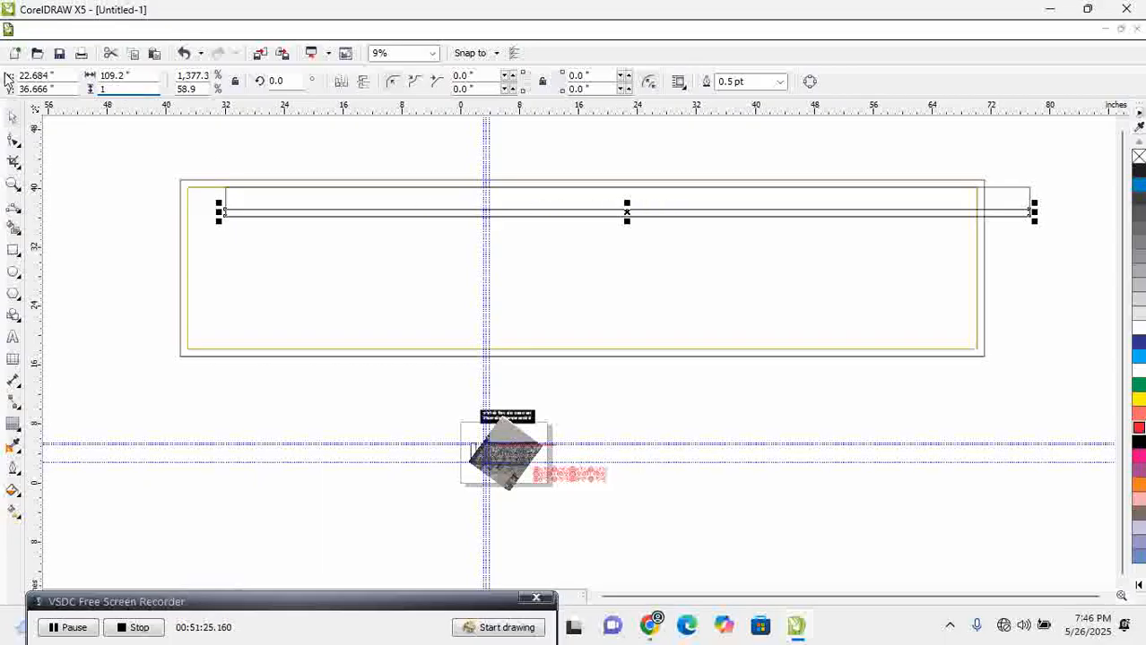
{"action": "type", "text": "1"}
{"action": "key", "text": "Return"}
Stretch the 1-inch-high strip's left end out to the left edge of the inner rectangle
{"action": "left_click", "coordinate": [348, 139]}
{"action": "left_click", "coordinate": [235, 211]}
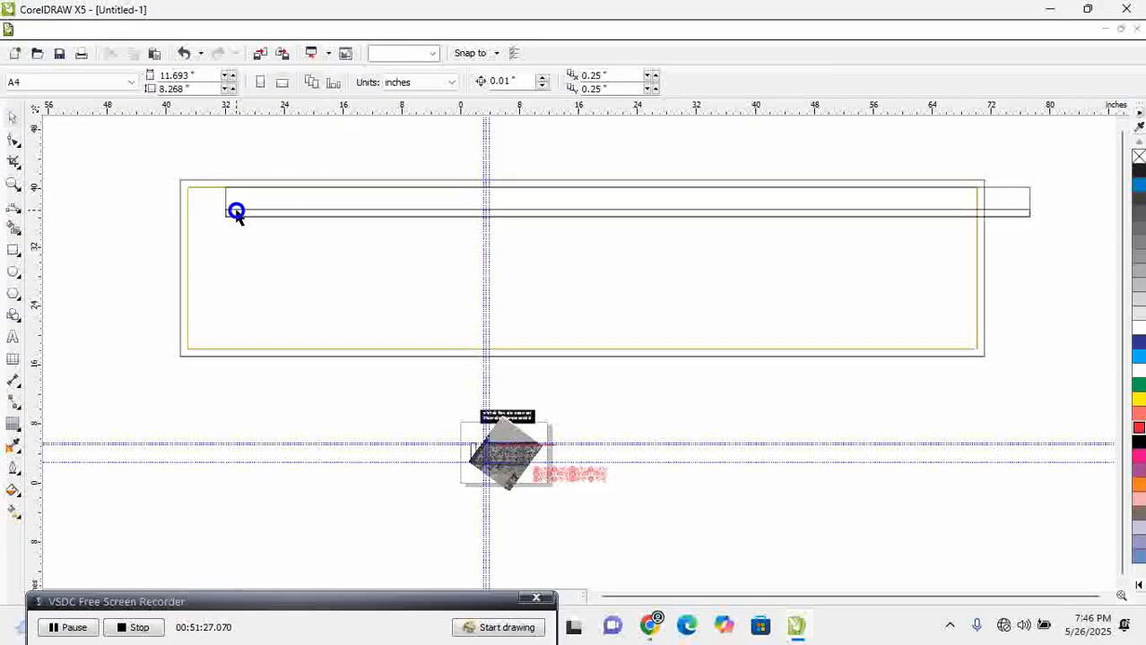
{"action": "left_click_drag", "start_coordinate": [218, 213], "coordinate": [181, 219]}
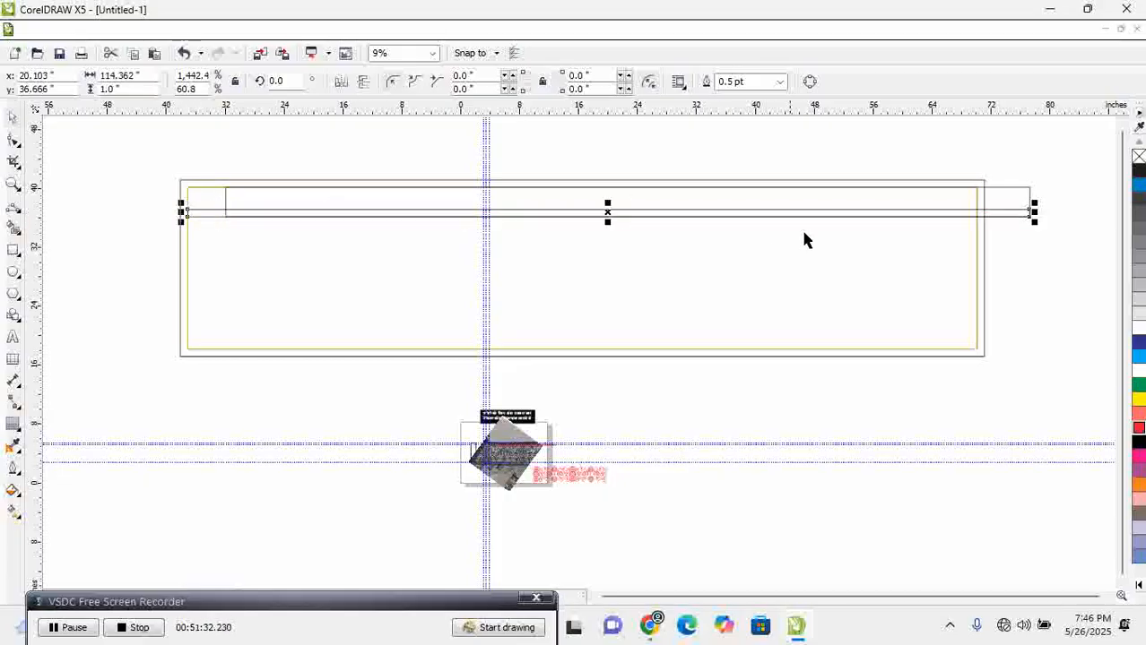
{"action": "left_click", "coordinate": [1023, 191]}
{"action": "left_click", "coordinate": [1012, 215]}
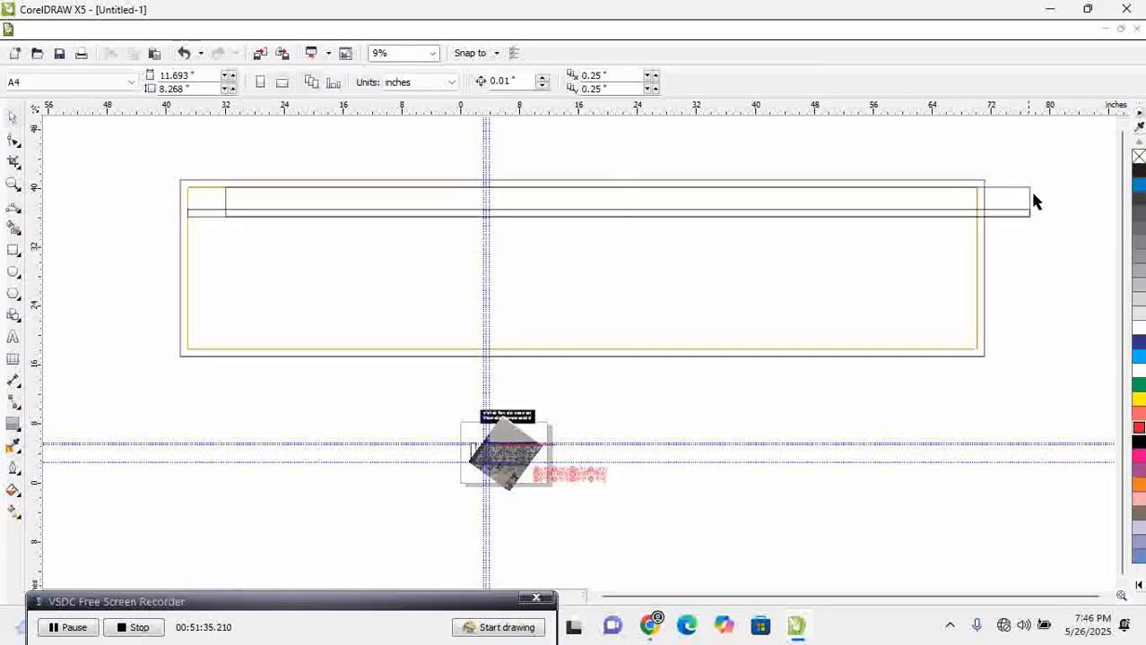
Place a vertically mirrored, grouped copy of the two strips along the bottom edge of the inner rectangle
{"action": "left_click_drag", "start_coordinate": [1049, 174], "coordinate": [212, 258]}
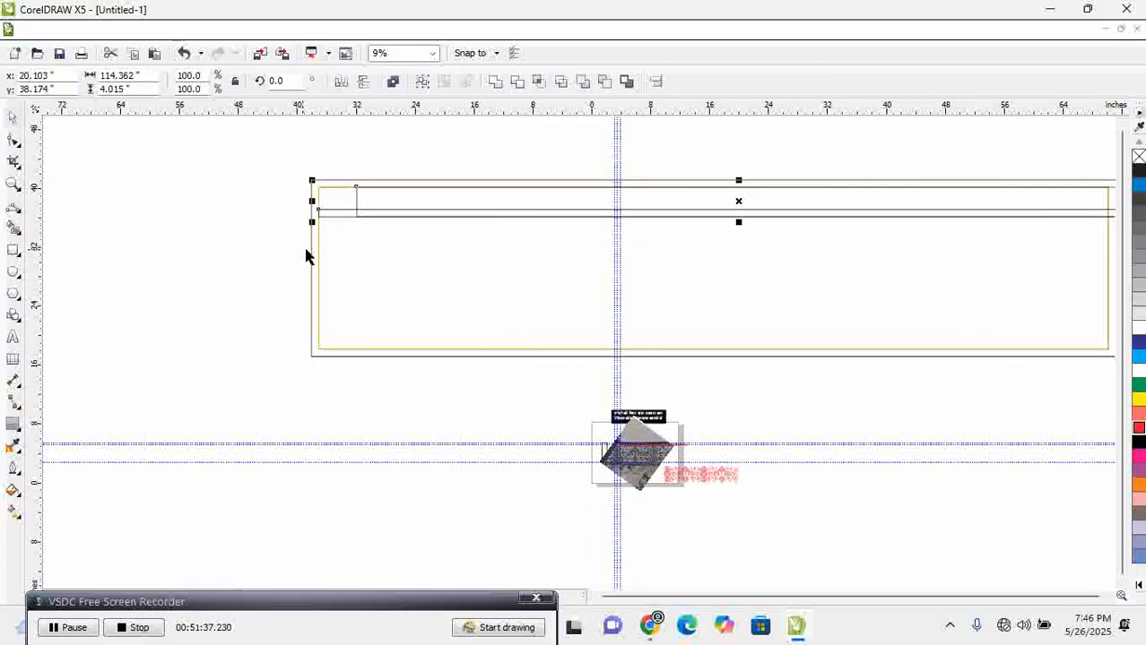
{"action": "left_click_drag", "start_coordinate": [371, 209], "coordinate": [369, 243]}
{"action": "left_click", "coordinate": [363, 81]}
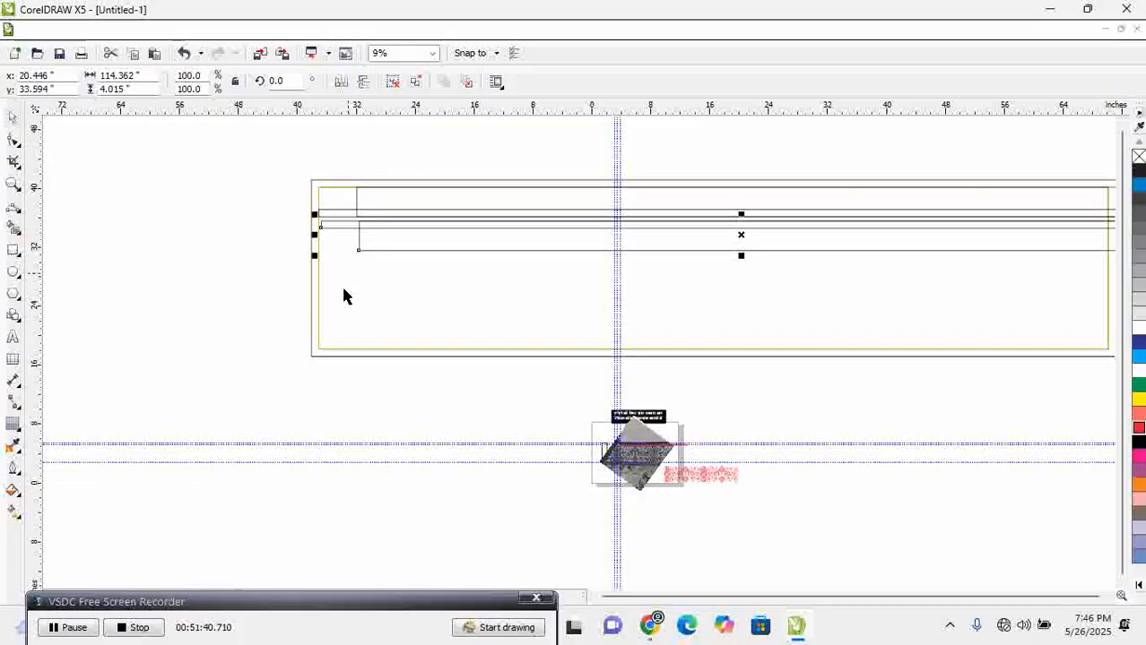
{"action": "left_click", "coordinate": [337, 349]}
{"action": "key", "text": "b"}
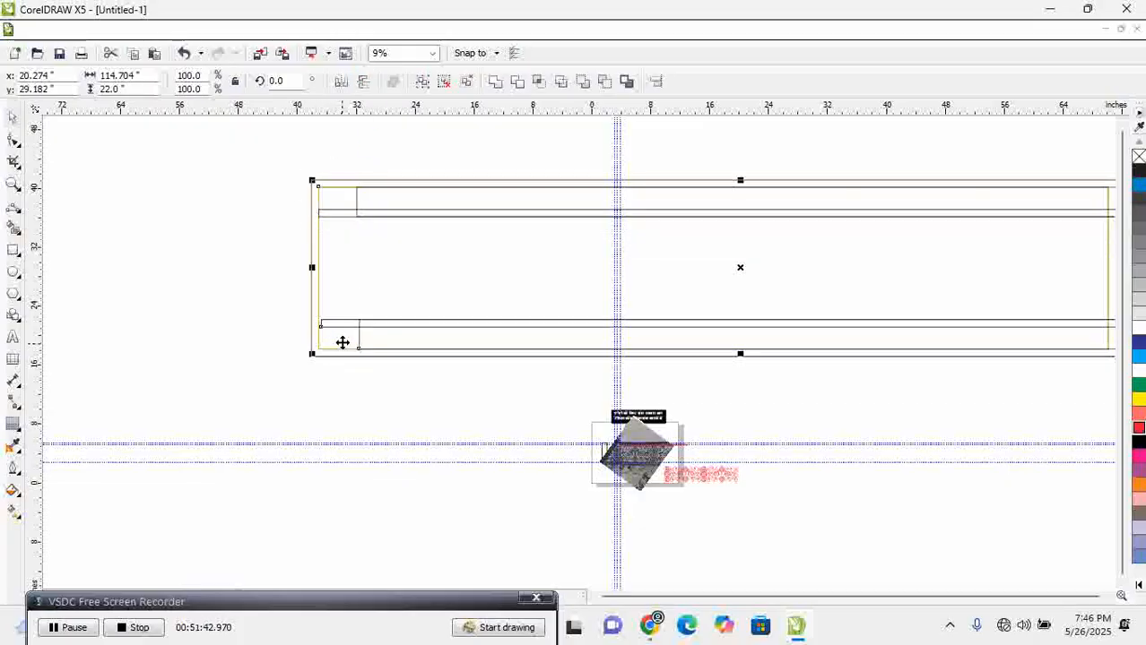
Align the left edge of the lower strip group with the left edge of the upper strip group
{"action": "left_click", "coordinate": [258, 317]}
{"action": "left_click", "coordinate": [353, 327]}
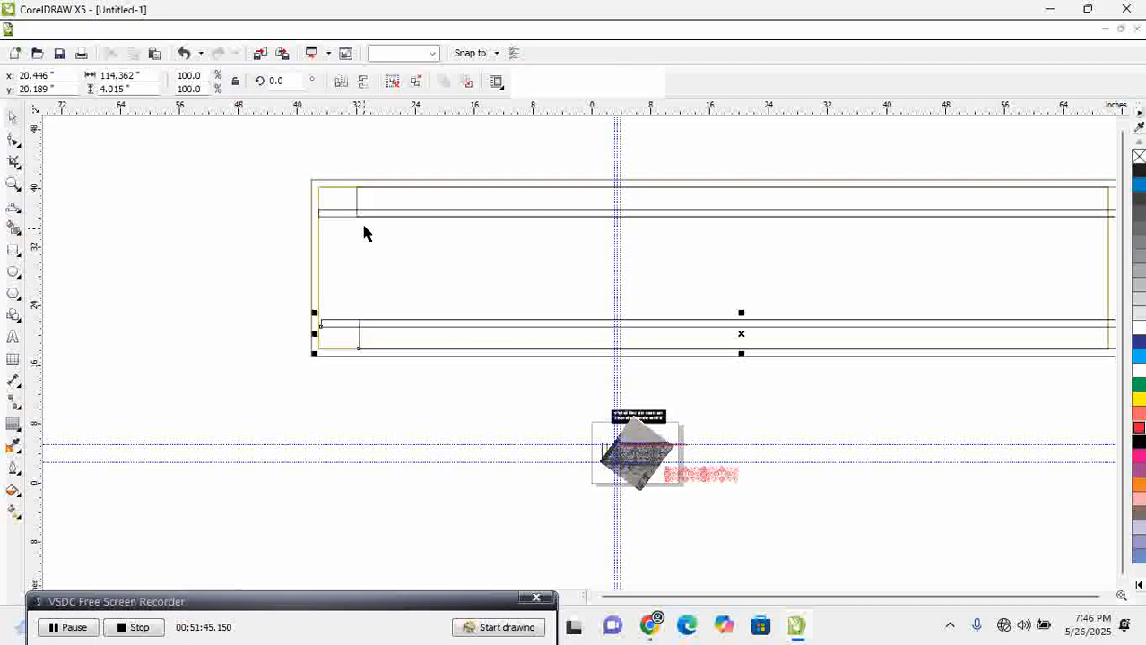
{"action": "left_click", "coordinate": [365, 215]}
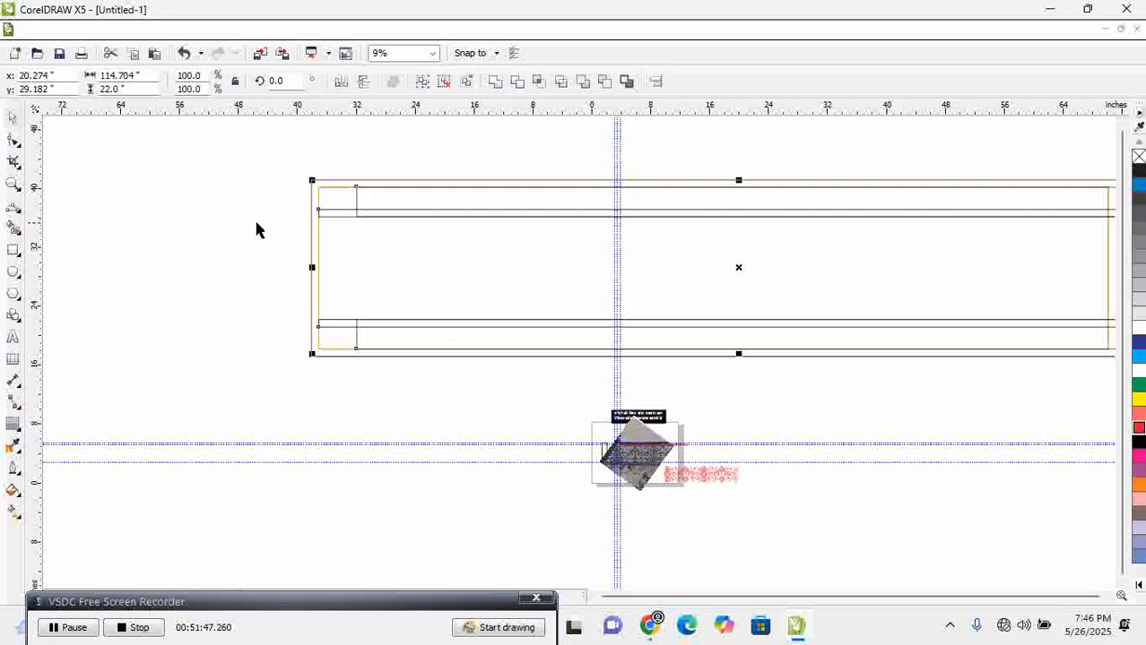
Change the inner rectangle's yellow outline to black
{"action": "left_click", "coordinate": [328, 271]}
{"action": "left_click", "coordinate": [331, 259]}
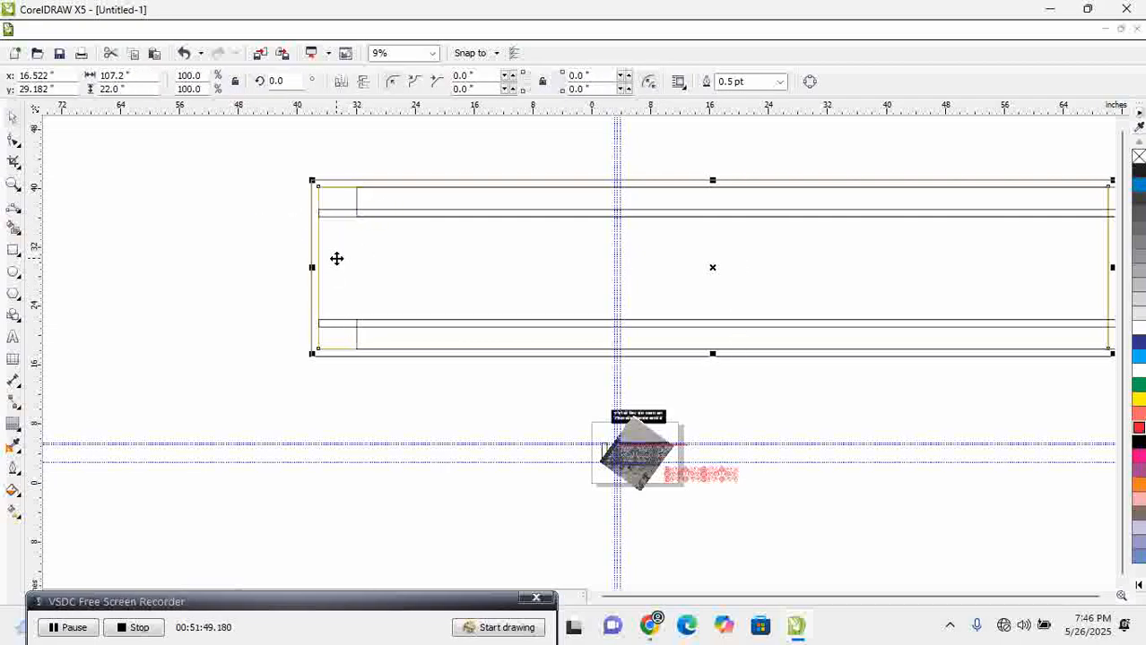
{"action": "left_click", "coordinate": [336, 258]}
Ungroup the upper pair of strips and delete its 4-inch-high strip
{"action": "left_click", "coordinate": [364, 210]}
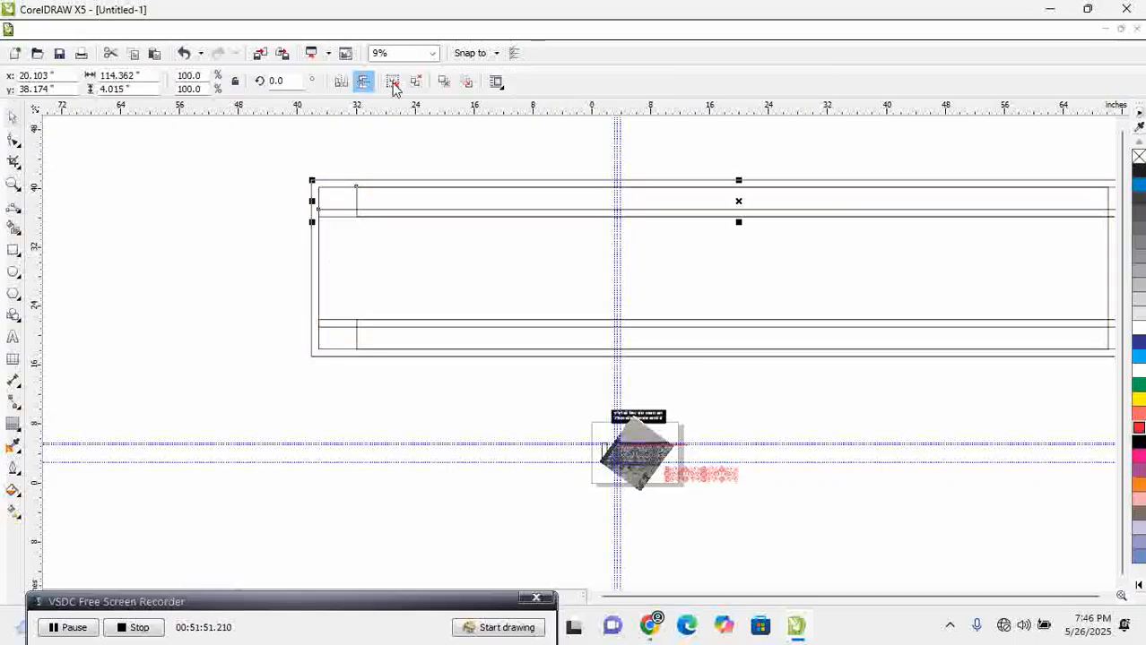
{"action": "left_click", "coordinate": [357, 207]}
{"action": "left_click", "coordinate": [357, 207]}
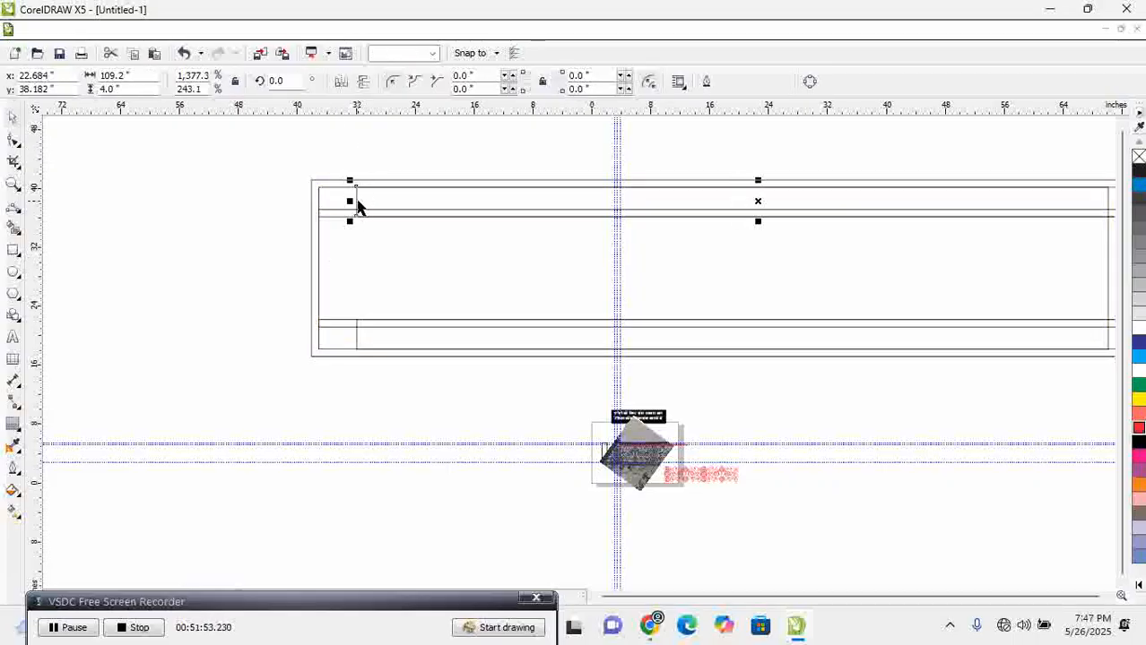
{"action": "left_click", "coordinate": [368, 215]}
Ungroup the lower pair of strips and delete its 4-inch-high strip, keeping the 1-inch-high one
{"action": "left_click", "coordinate": [366, 343]}
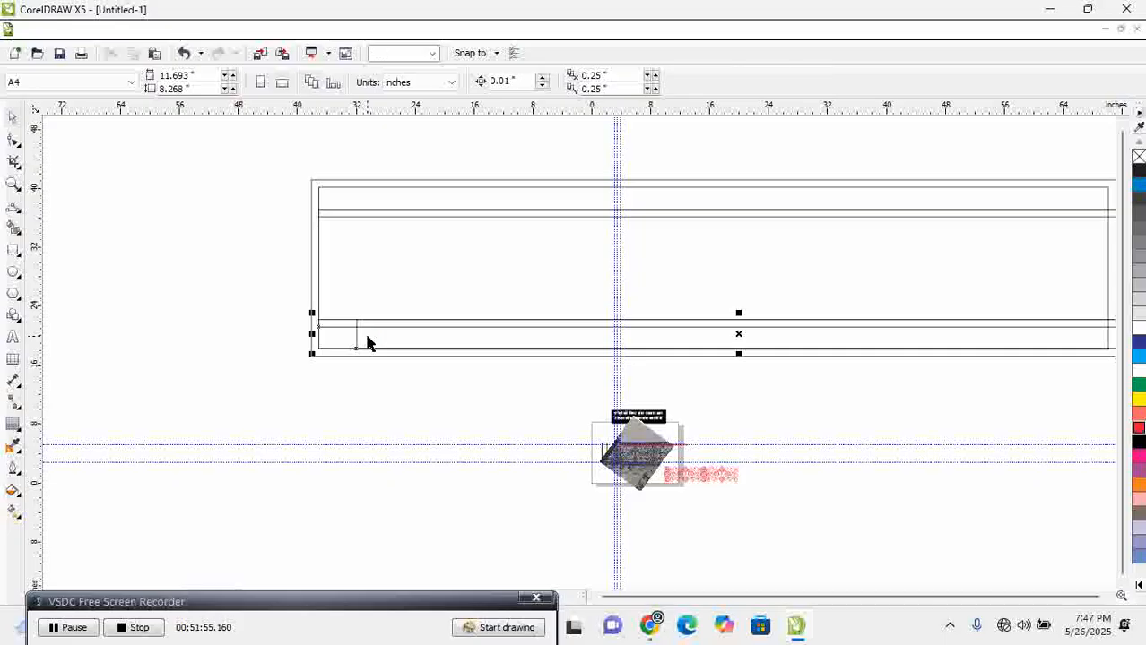
{"action": "key", "text": "Delete"}
{"action": "key", "text": "ctrl+z"}
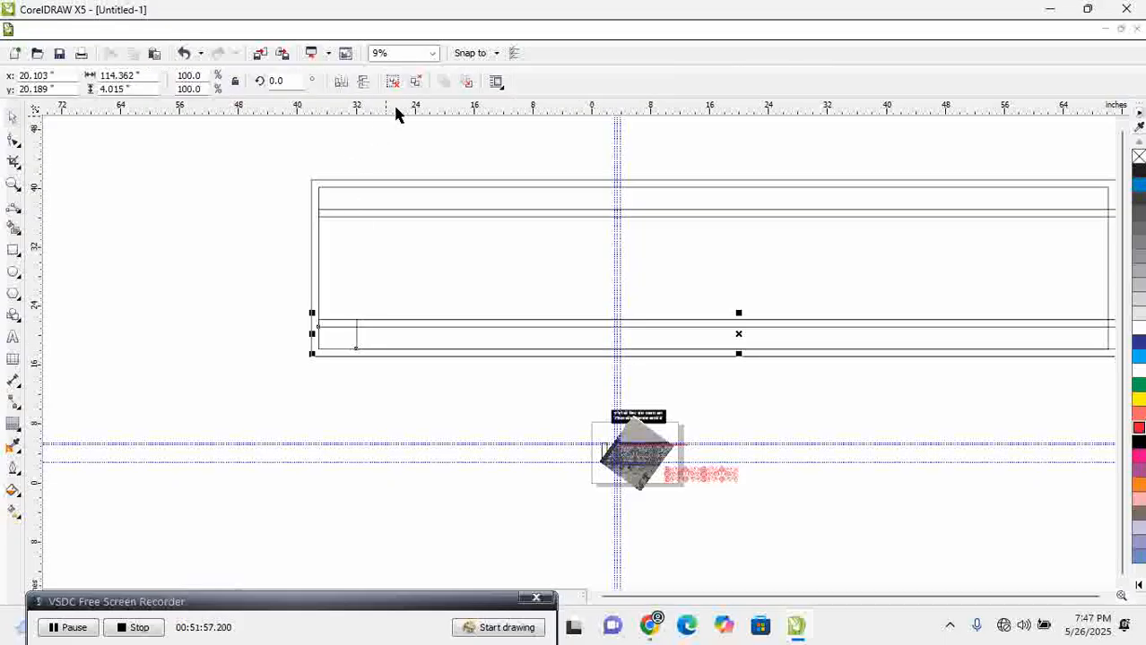
{"action": "key", "text": "Escape"}
{"action": "key", "text": "Escape"}
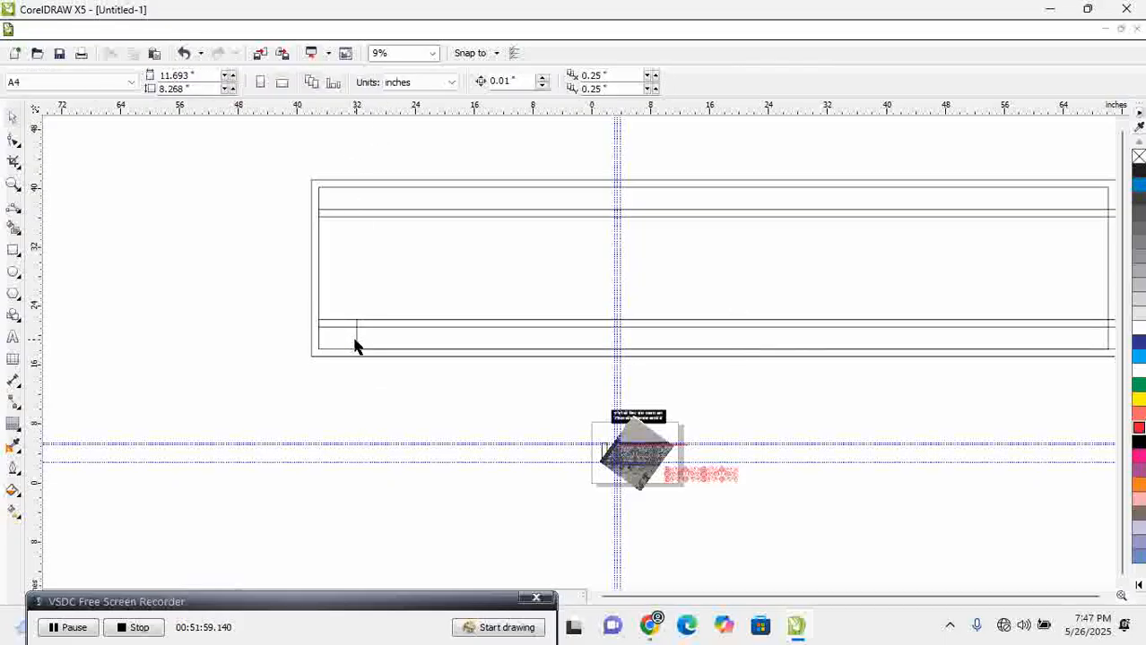
{"action": "left_click", "coordinate": [357, 349]}
{"action": "key", "text": "Delete"}
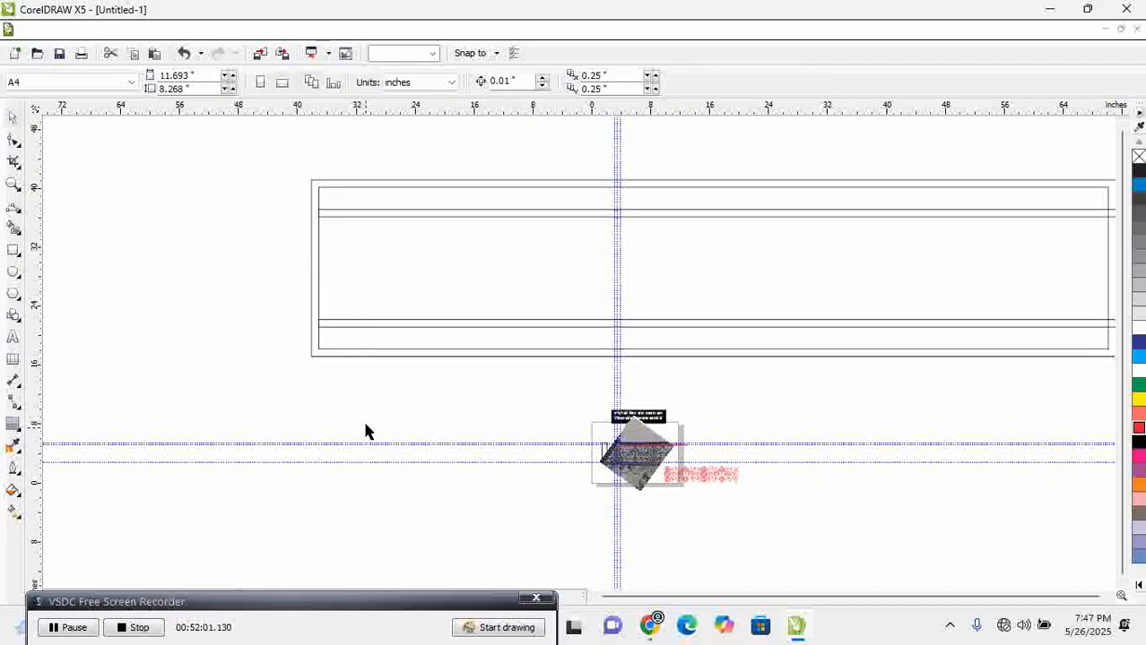
Shorten both 1-inch-high strips from their right ends to a width of 108.2 inches and nudge them slightly left
{"action": "scroll", "coordinate": [498, 296], "scroll_direction": "down", "scroll_amount": 3}
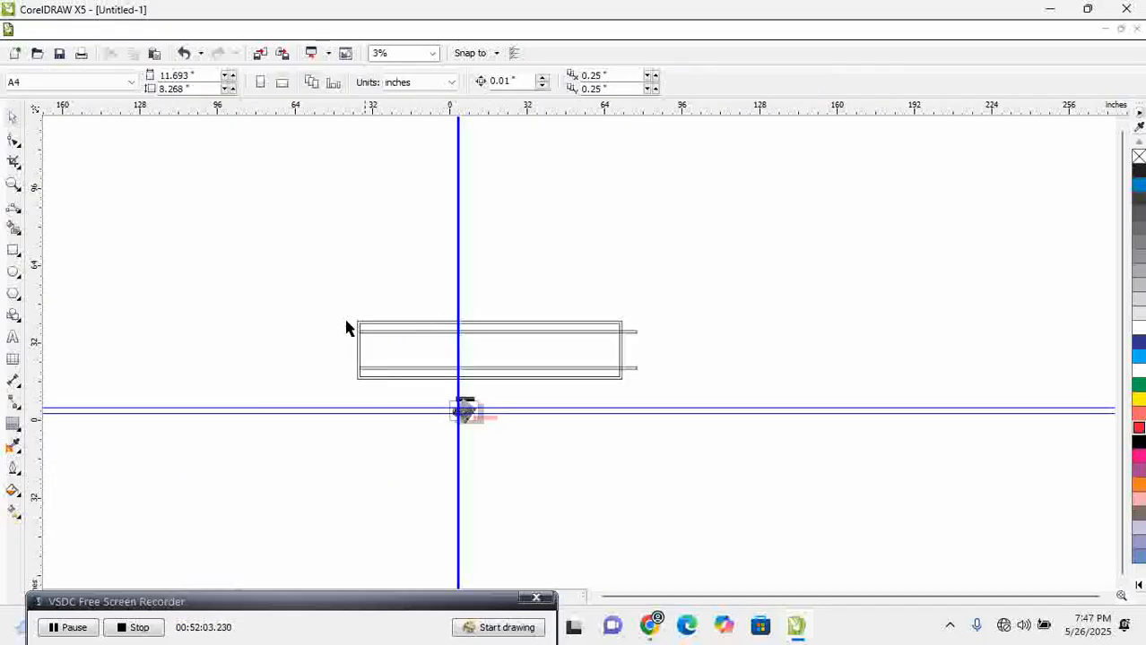
{"action": "left_click_drag", "start_coordinate": [328, 307], "coordinate": [778, 413]}
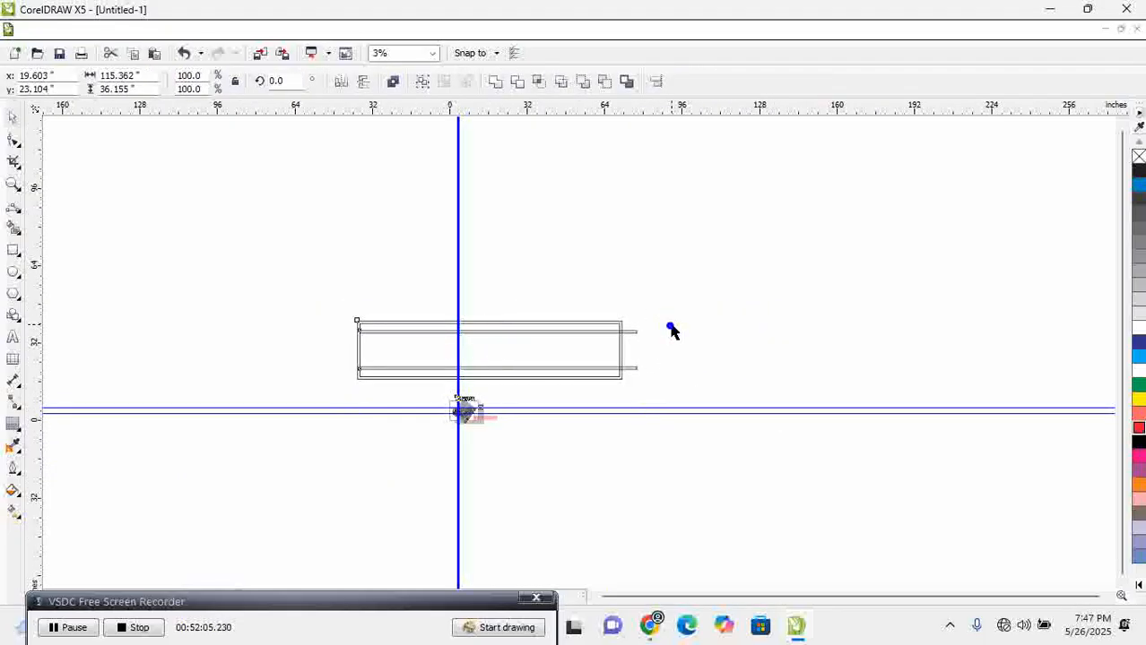
{"action": "left_click", "coordinate": [673, 332]}
{"action": "left_click_drag", "start_coordinate": [333, 320], "coordinate": [667, 395]}
{"action": "left_click", "coordinate": [994, 398]}
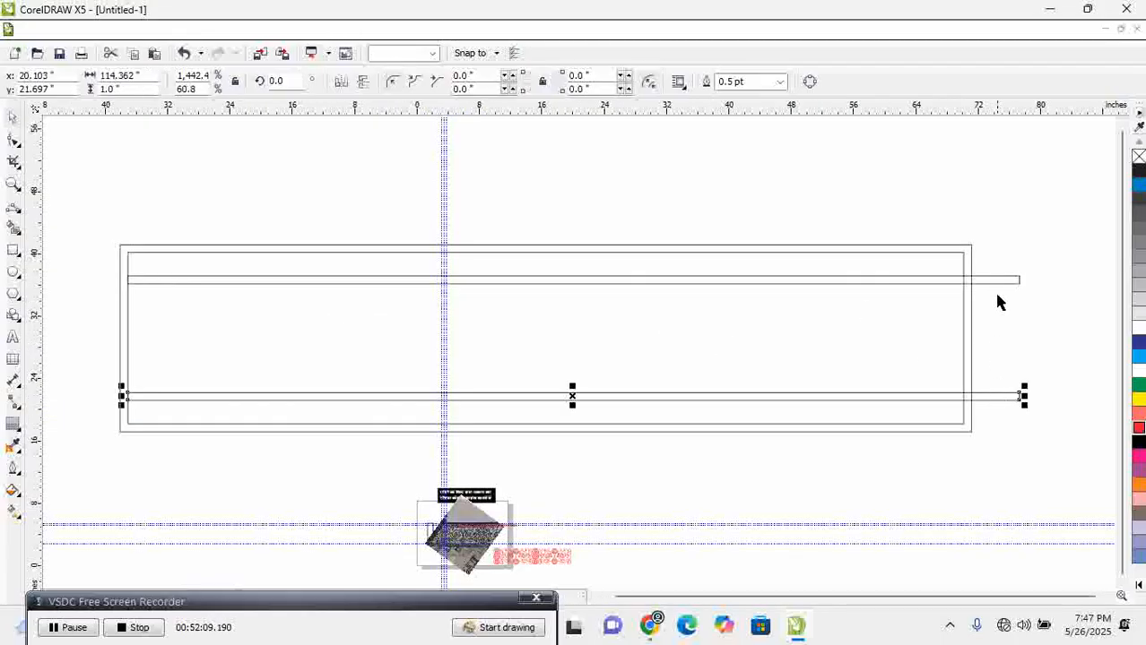
{"action": "left_click", "coordinate": [994, 278], "text": "shift"}
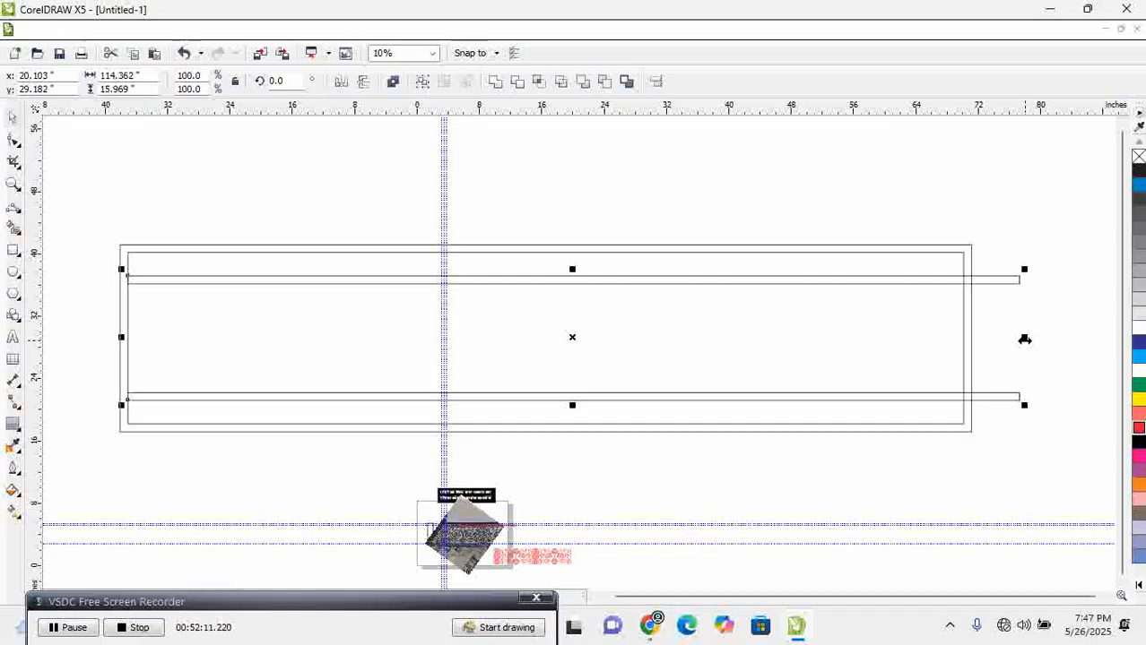
{"action": "left_click_drag", "start_coordinate": [1025, 339], "coordinate": [973, 339]}
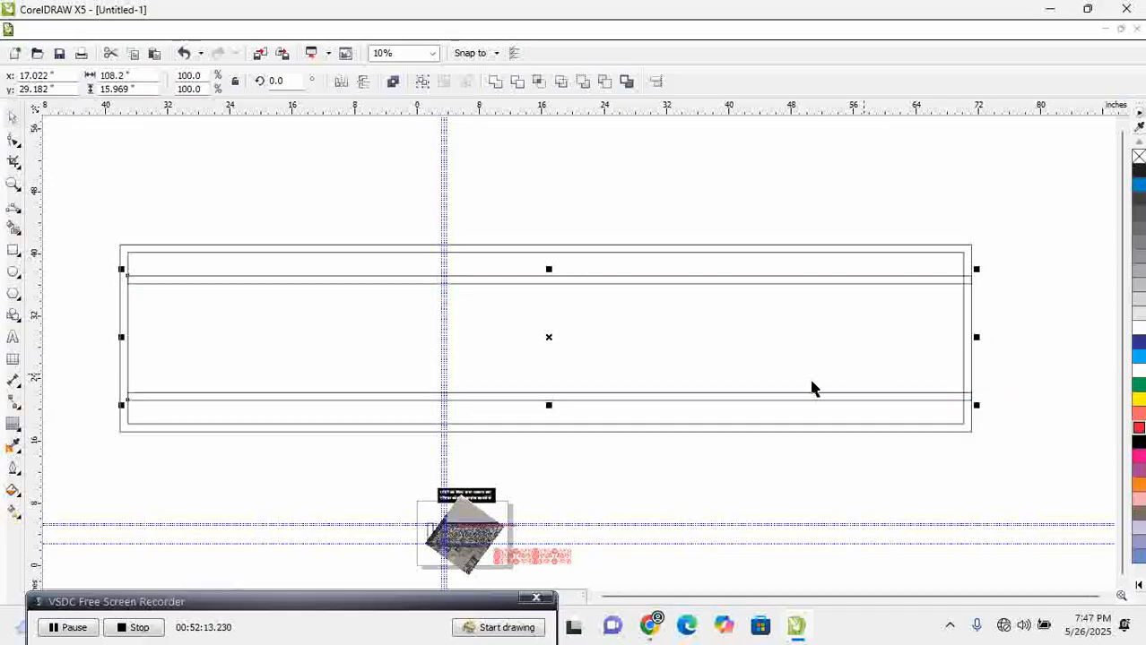
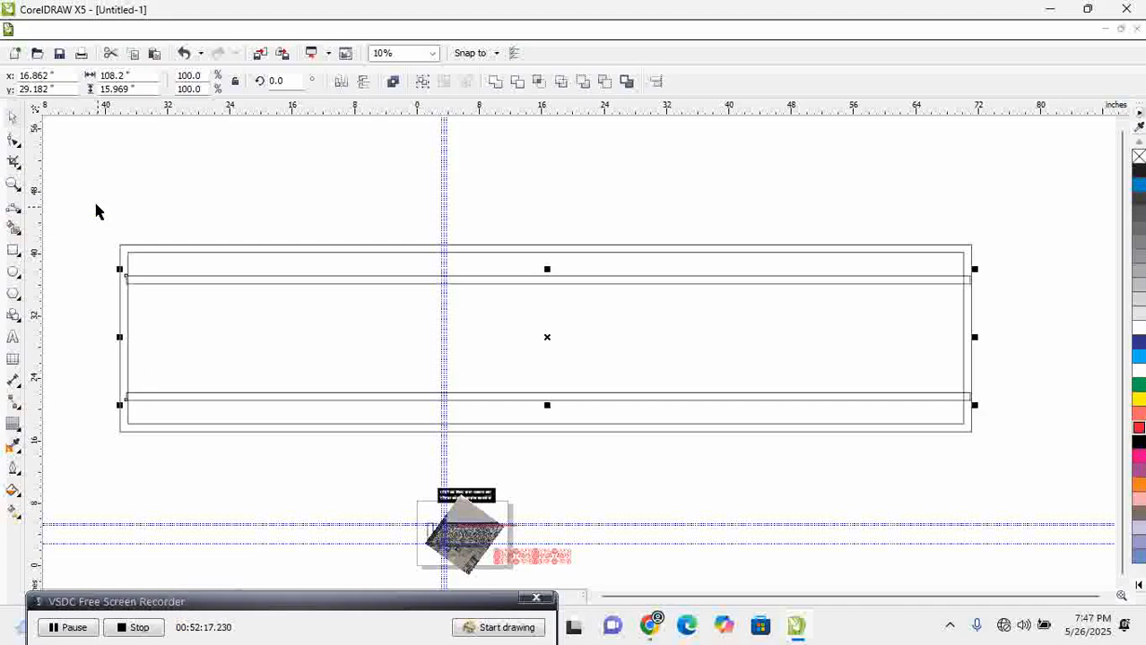
{"action": "left_click_drag", "start_coordinate": [96, 206], "coordinate": [994, 464]}
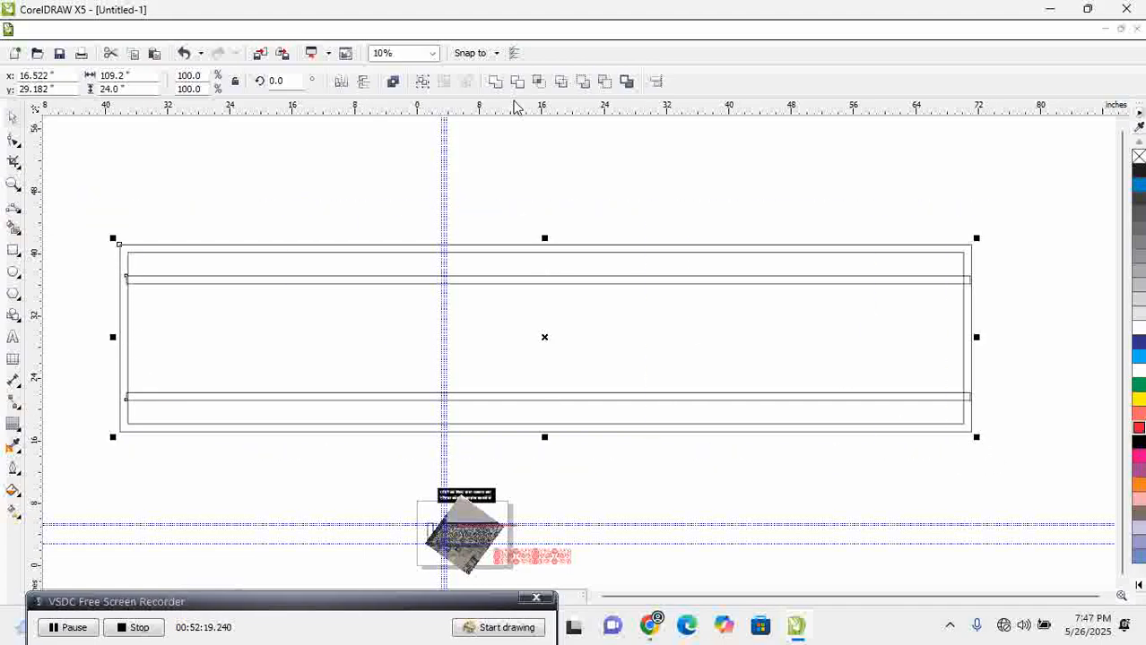
{"action": "left_click", "coordinate": [481, 146]}
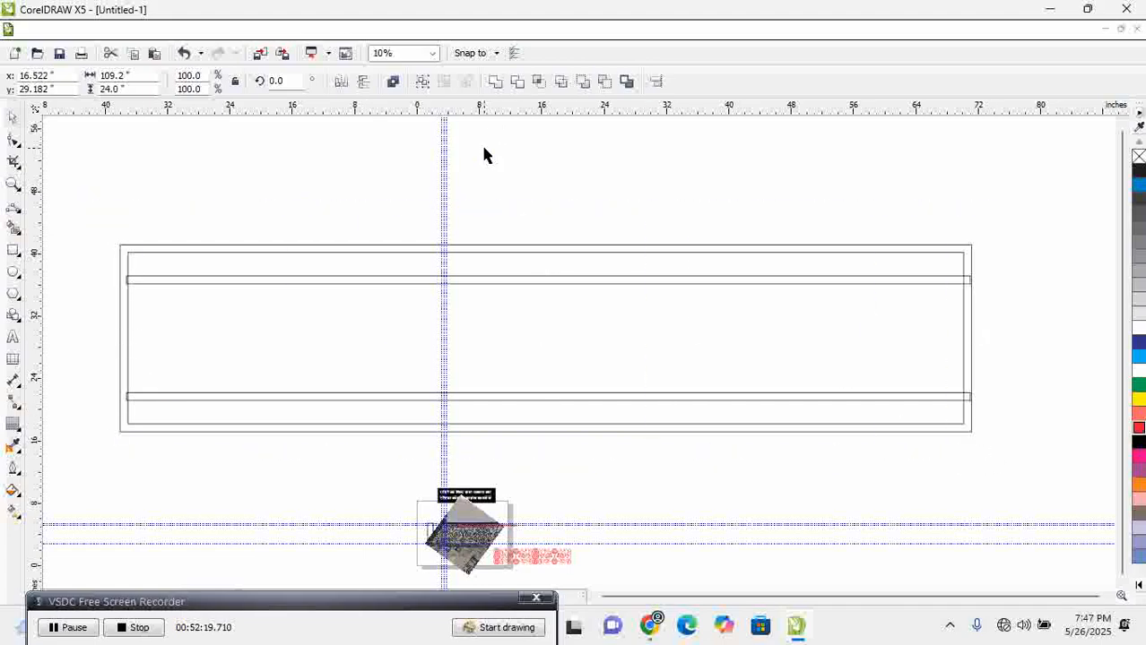
Move the two upper horizontal guidelines upward, off the small red key-pattern border beside the photo
{"action": "left_click", "coordinate": [485, 494]}
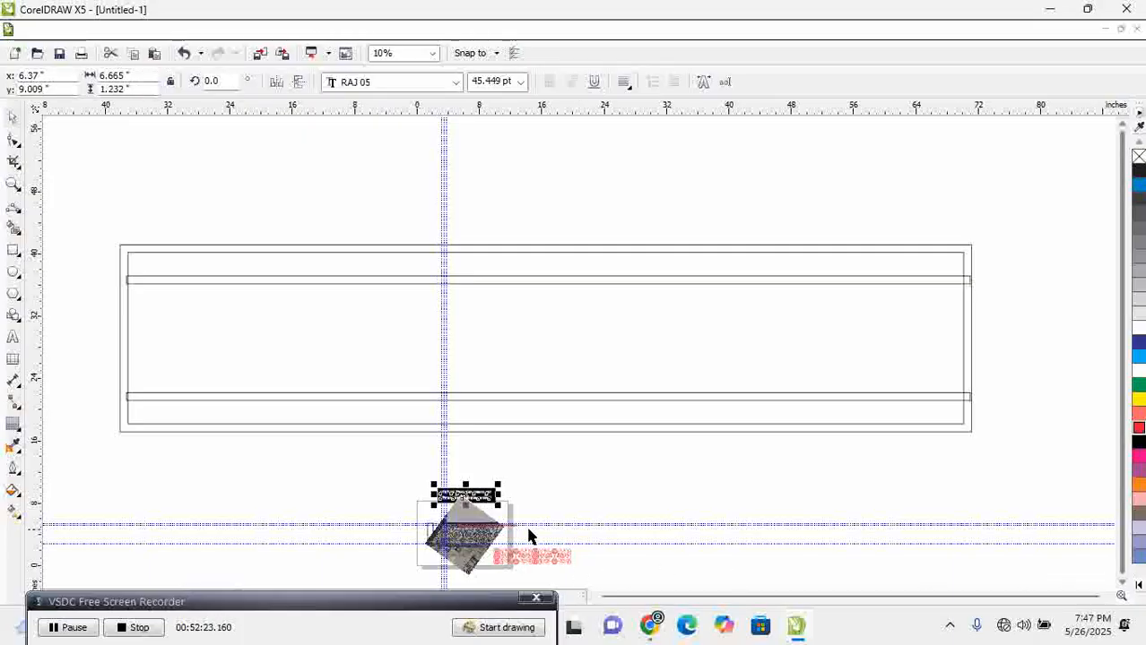
{"action": "left_click_drag", "start_coordinate": [509, 524], "coordinate": [534, 525]}
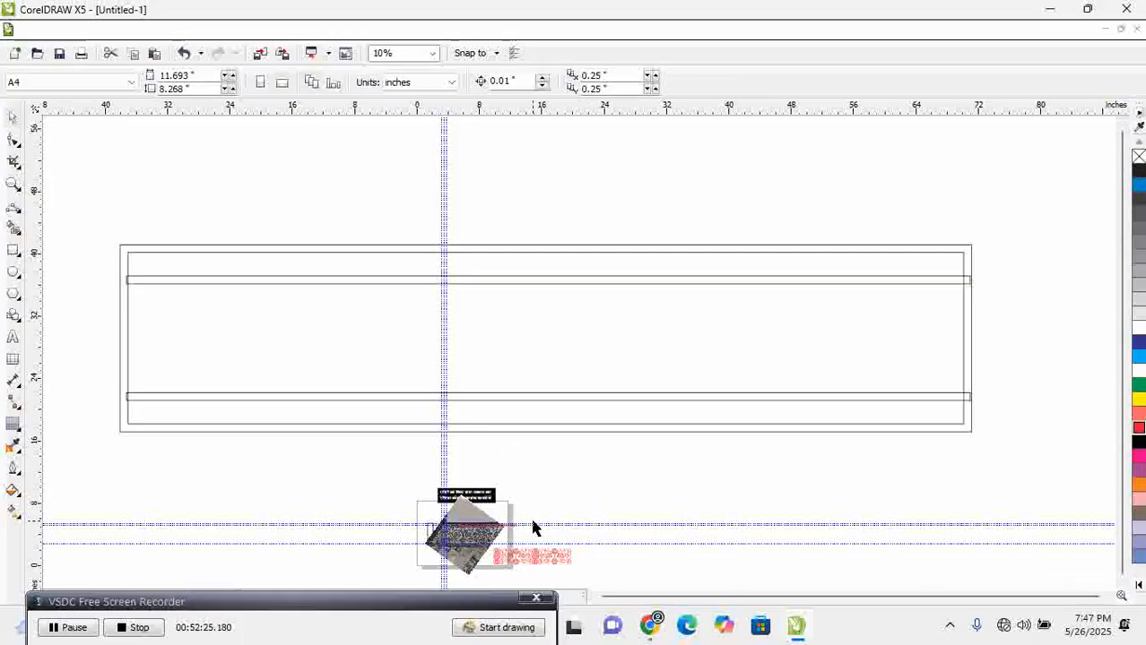
{"action": "left_click_drag", "start_coordinate": [572, 486], "coordinate": [572, 485]}
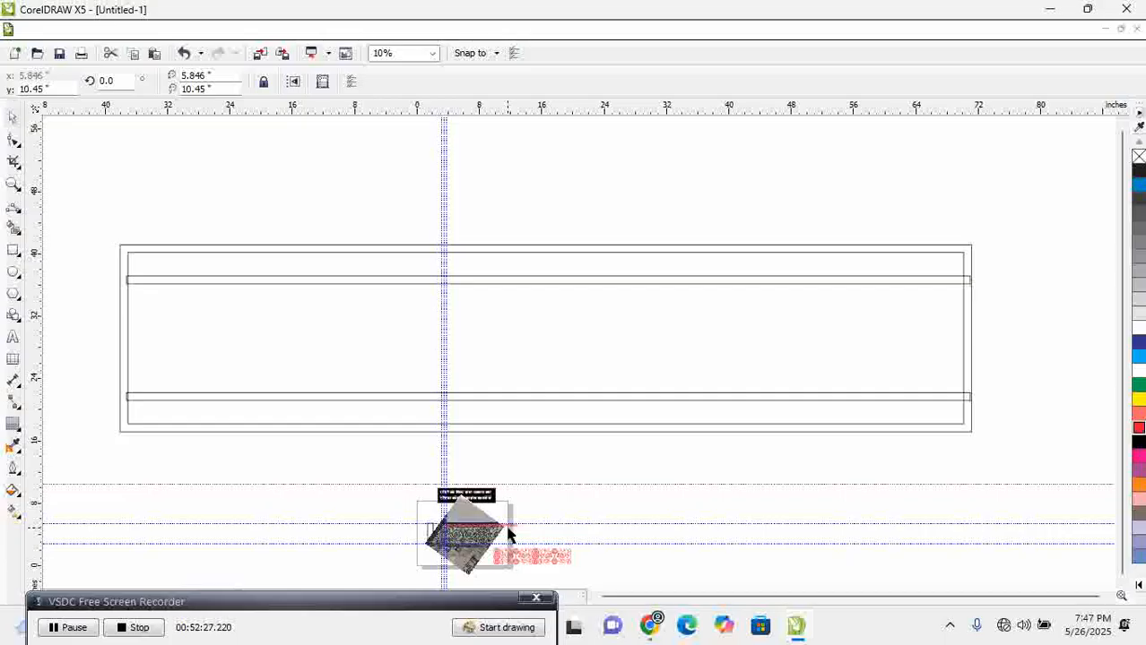
{"action": "left_click_drag", "start_coordinate": [501, 525], "coordinate": [568, 502]}
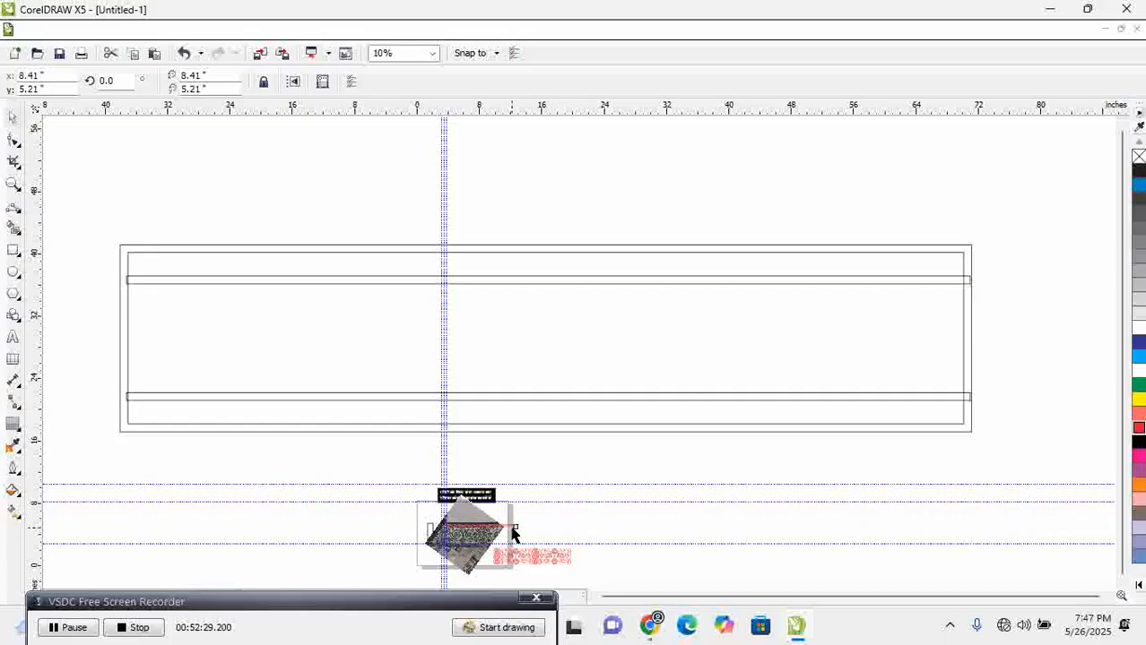
Enlarge the red key-pattern border to about 108.9 by 4.4 inches and place it along the panel's upper band
{"action": "left_click_drag", "start_coordinate": [512, 527], "coordinate": [976, 324]}
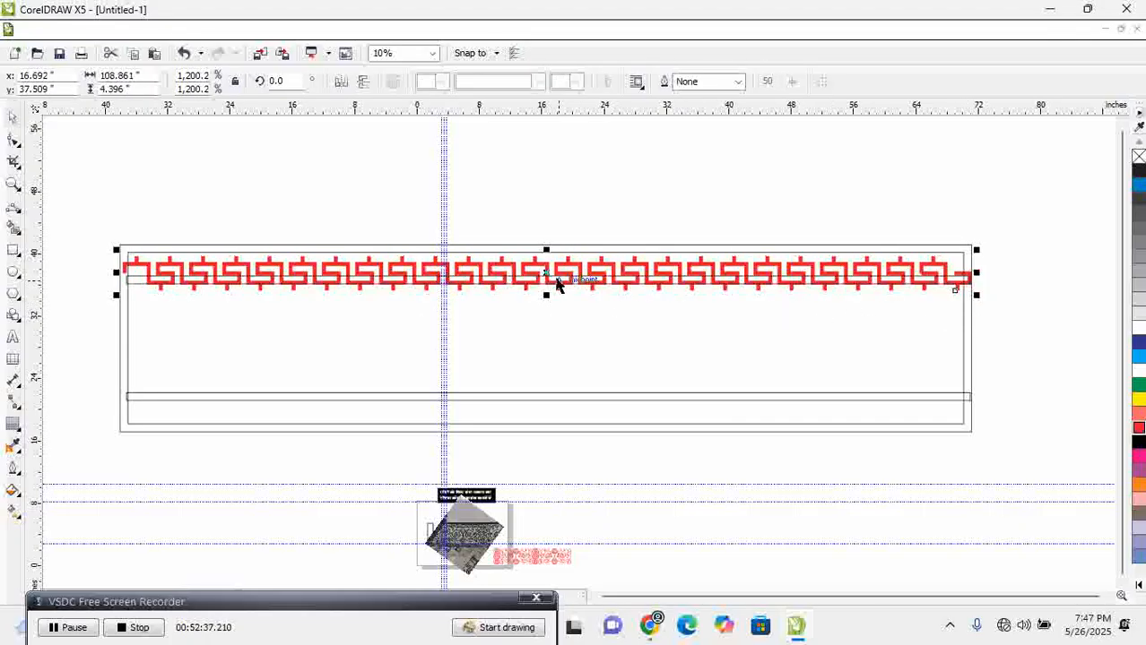
{"action": "left_click_drag", "start_coordinate": [548, 275], "coordinate": [552, 265]}
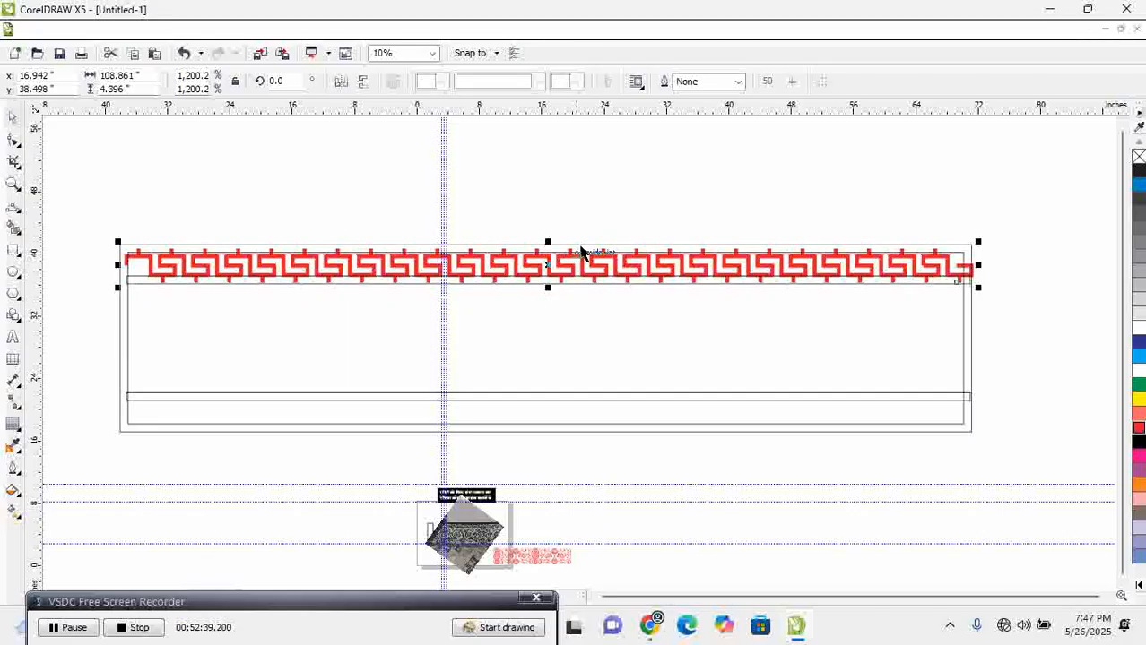
{"action": "key", "text": "z"}
{"action": "left_click_drag", "start_coordinate": [97, 243], "coordinate": [525, 365]}
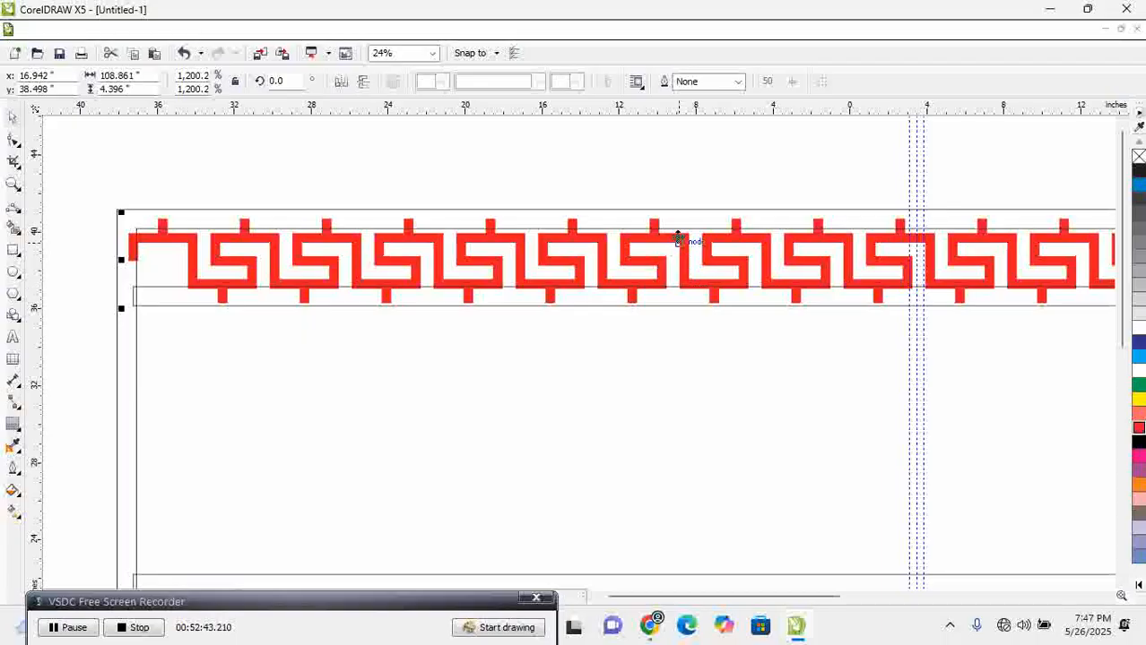
Turn off snapping to objects and reduce the red key-pattern border's height to about 3.4 inches
{"action": "key", "text": "Escape"}
{"action": "left_click", "coordinate": [469, 53]}
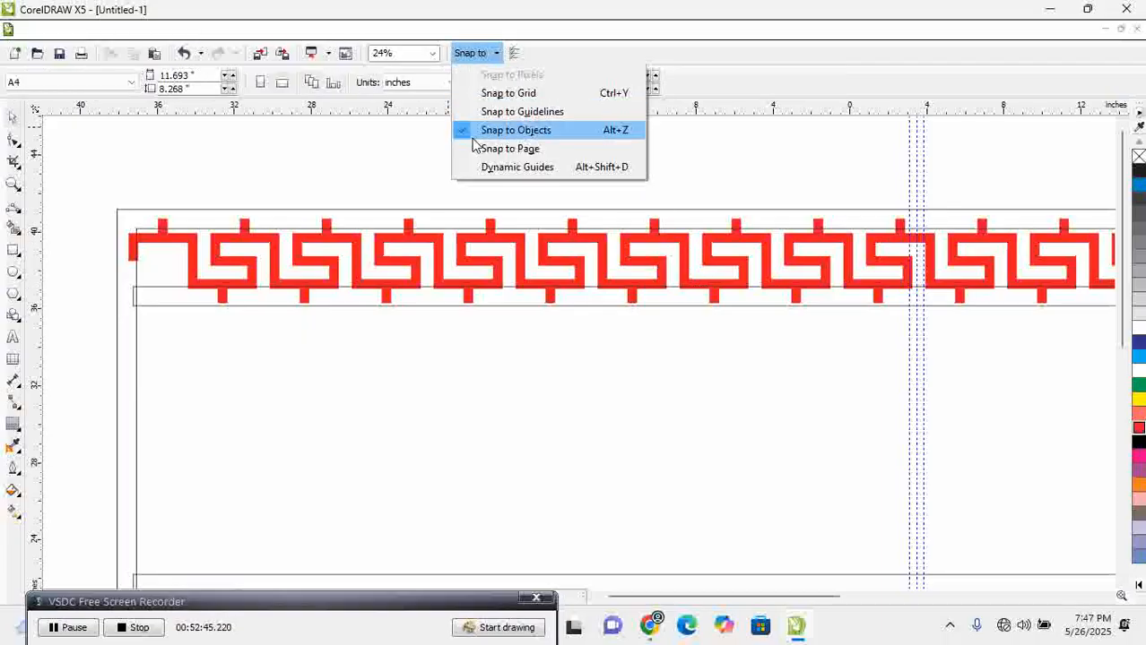
{"action": "left_click", "coordinate": [471, 132]}
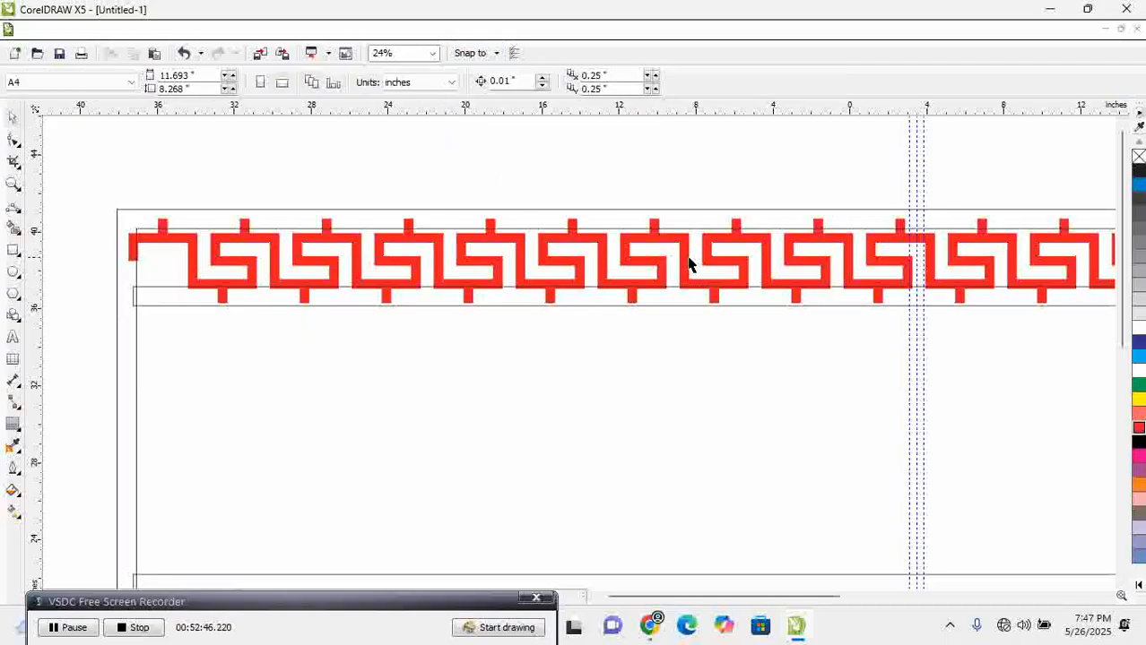
{"action": "left_click", "coordinate": [746, 244]}
{"action": "scroll", "coordinate": [774, 283], "scroll_direction": "down", "scroll_amount": 3}
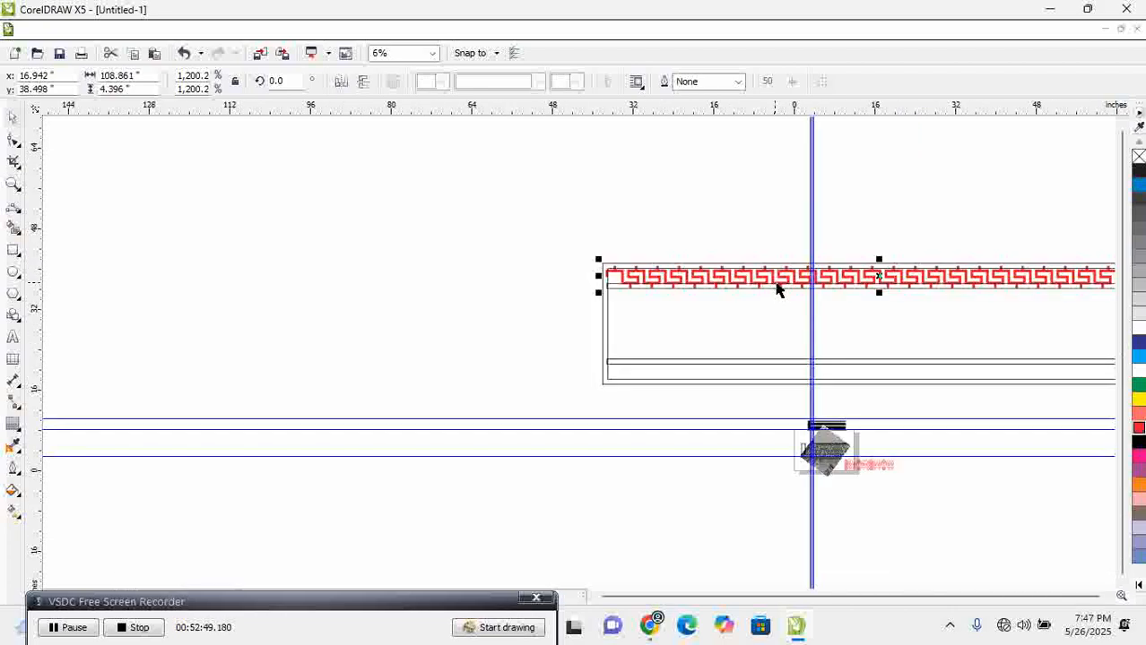
{"action": "left_click_drag", "start_coordinate": [879, 258], "coordinate": [879, 265]}
{"action": "scroll", "coordinate": [889, 280], "scroll_direction": "up", "scroll_amount": 1}
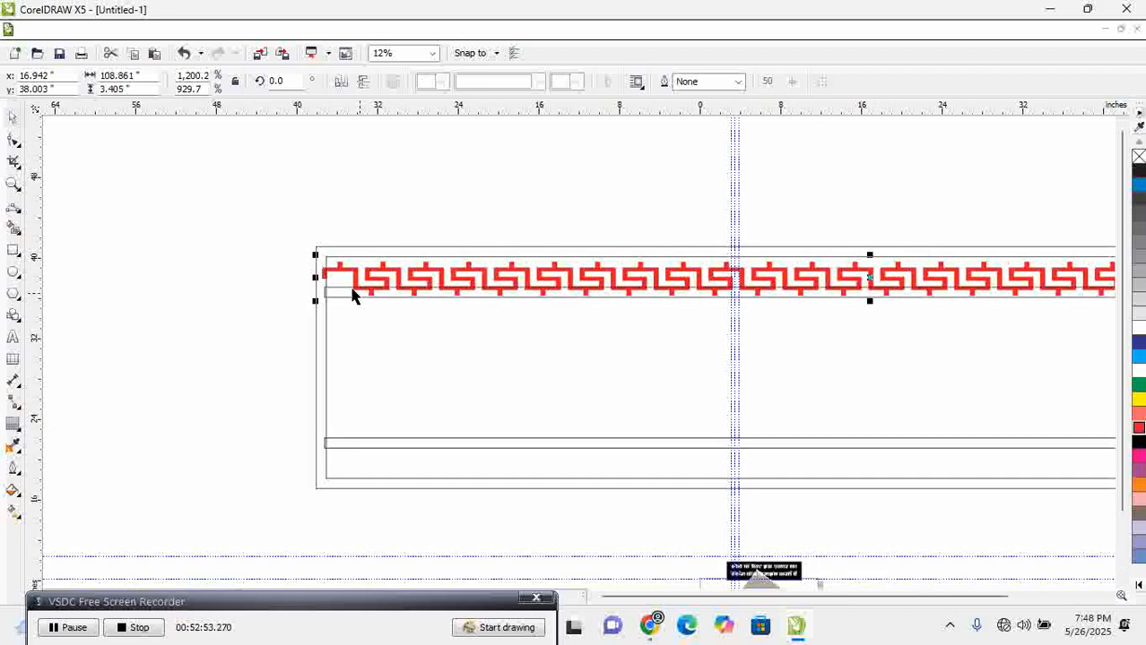
Stretch the red border leftward past the frame to about 115.4 inches wide and fit it in the upper band at about 3.7 inches high
{"action": "left_click_drag", "start_coordinate": [316, 277], "coordinate": [248, 277]}
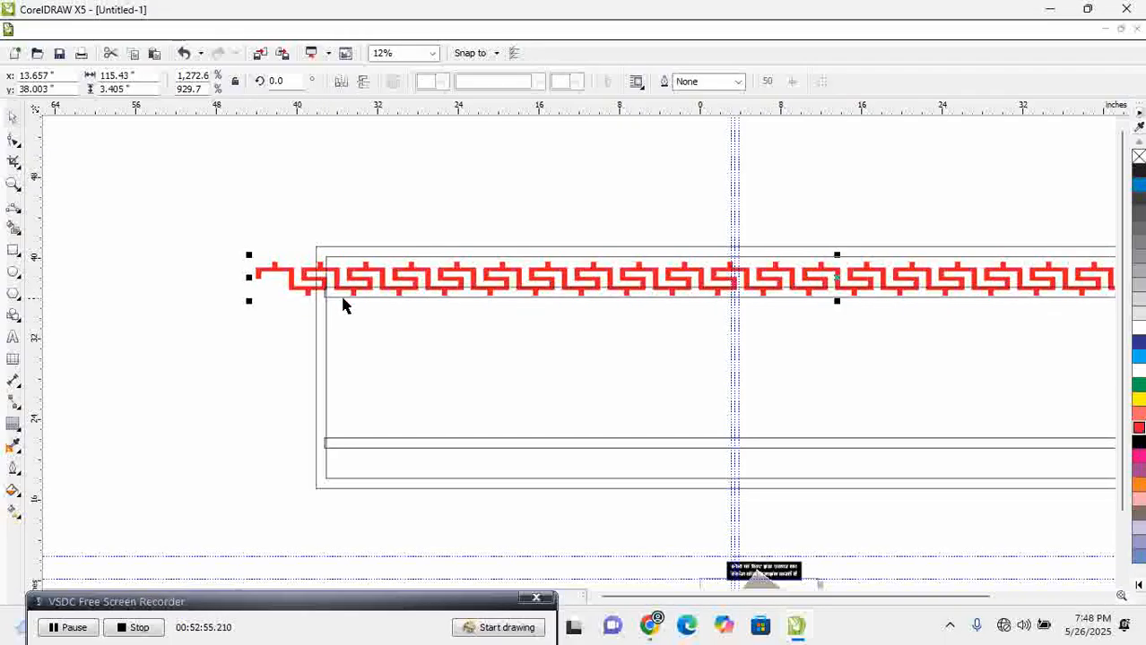
{"action": "left_click_drag", "start_coordinate": [371, 271], "coordinate": [371, 266]}
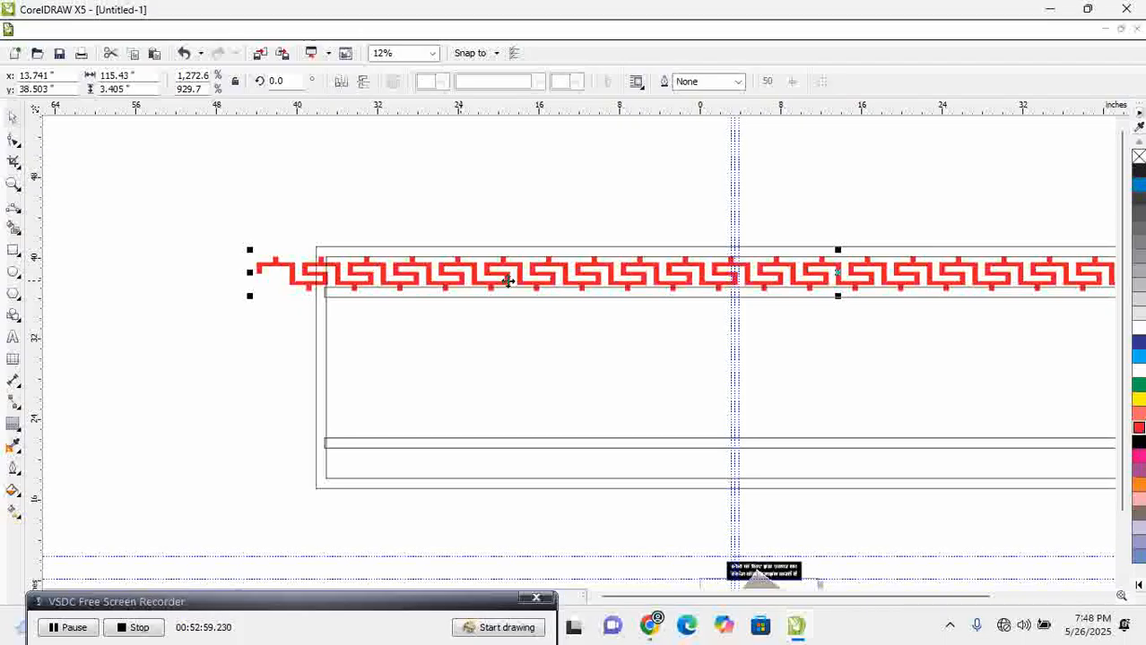
{"action": "key", "text": "z"}
{"action": "left_click_drag", "start_coordinate": [734, 215], "coordinate": [913, 333]}
{"action": "left_click_drag", "start_coordinate": [627, 269], "coordinate": [618, 259]}
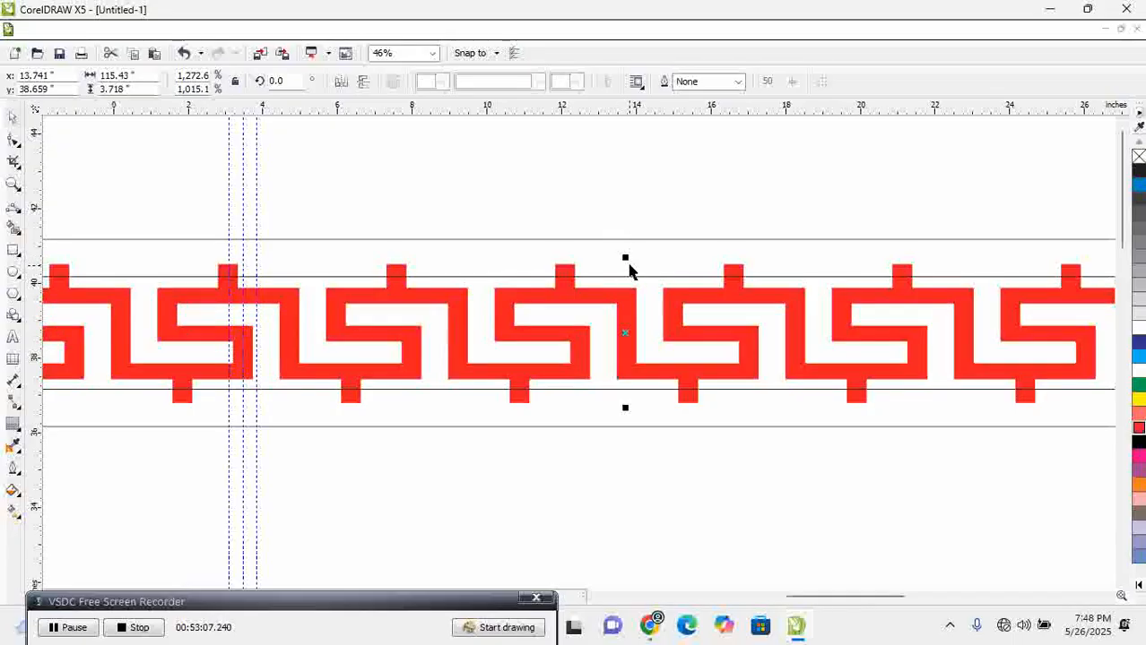
Centre the red key-pattern border horizontally on the frame and place a vertically mirrored copy in the panel's lower band
{"action": "scroll", "coordinate": [623, 219], "scroll_direction": "down", "scroll_amount": 2}
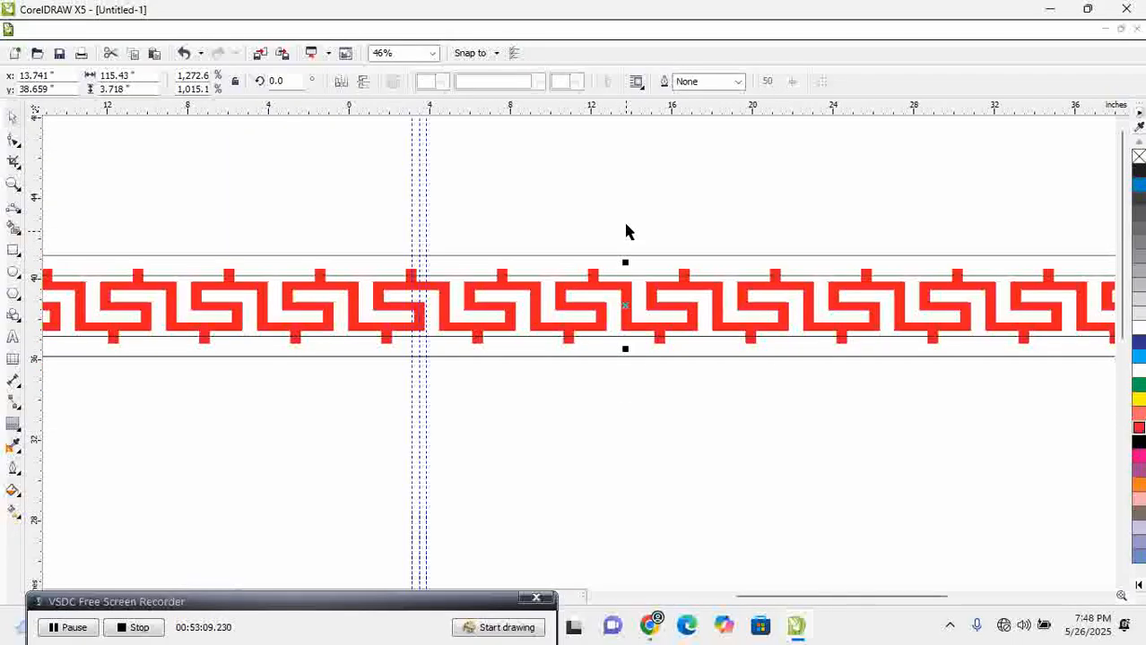
{"action": "left_click", "coordinate": [668, 240]}
{"action": "key", "text": "z"}
{"action": "left_click_drag", "start_coordinate": [298, 197], "coordinate": [991, 411]}
{"action": "left_click", "coordinate": [1006, 314]}
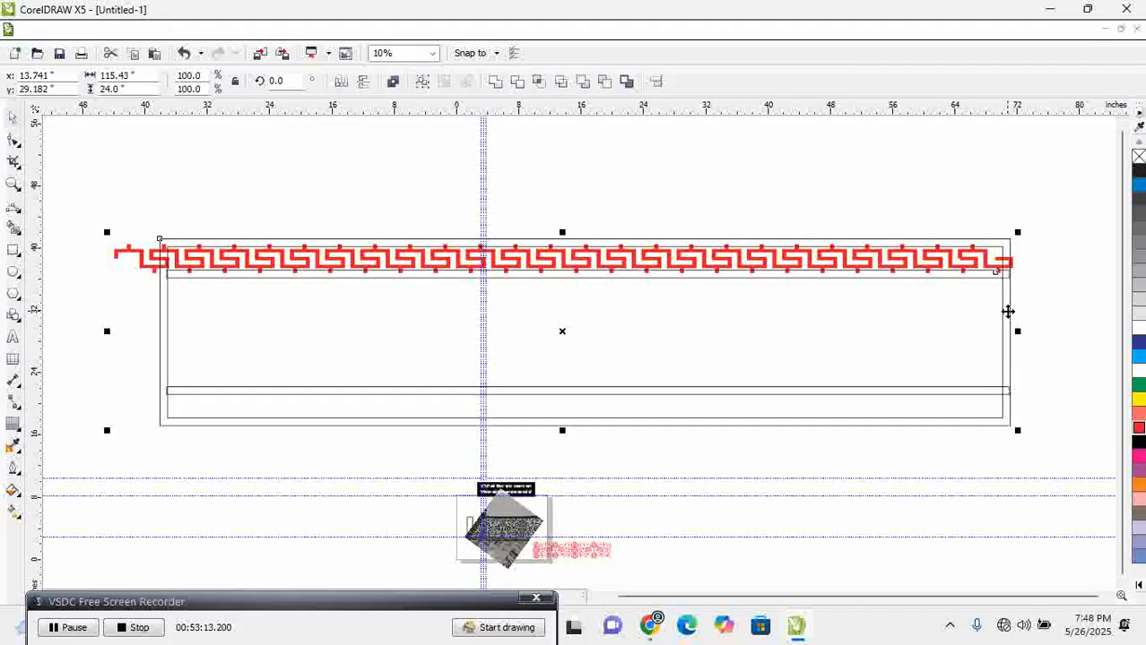
{"action": "left_click", "coordinate": [912, 326]}
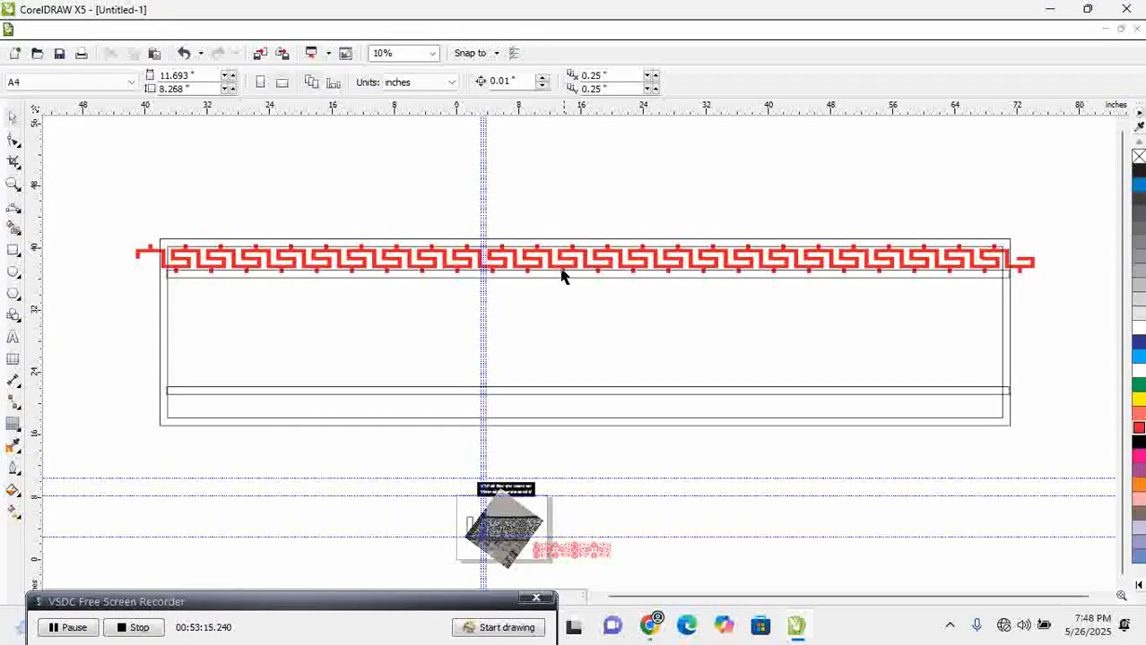
{"action": "left_click_drag", "start_coordinate": [529, 268], "coordinate": [504, 408]}
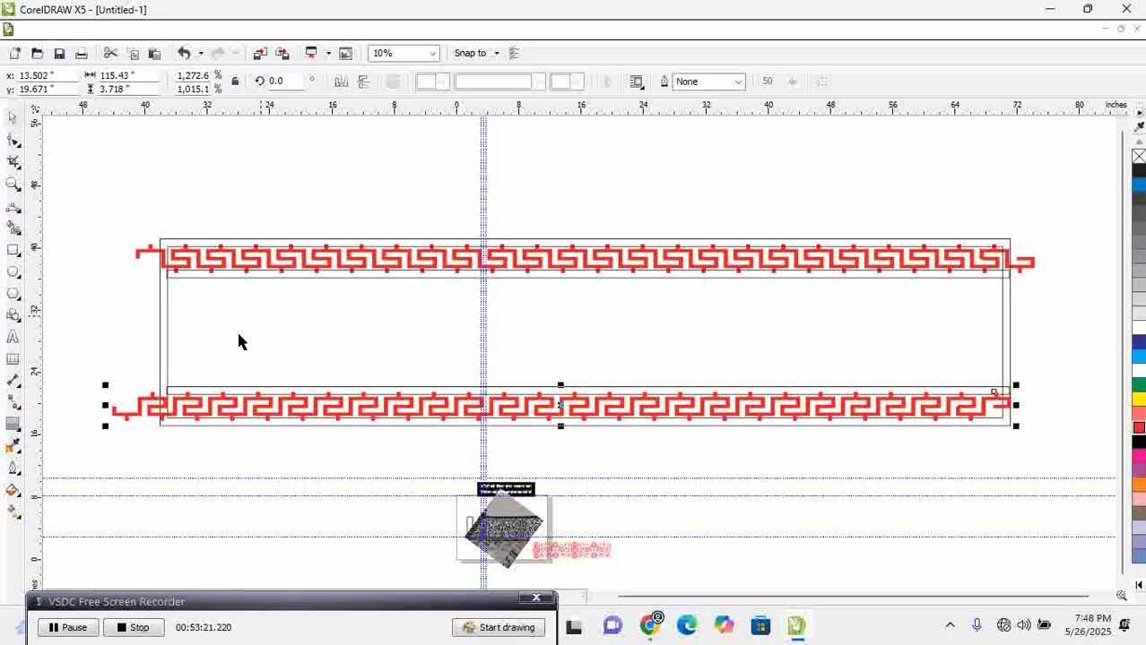
Align the two red key-pattern borders on their horizontal centres, group them, and centre the group horizontally on the frame
{"action": "left_click", "coordinate": [140, 254], "text": "shift"}
{"action": "key", "text": "c"}
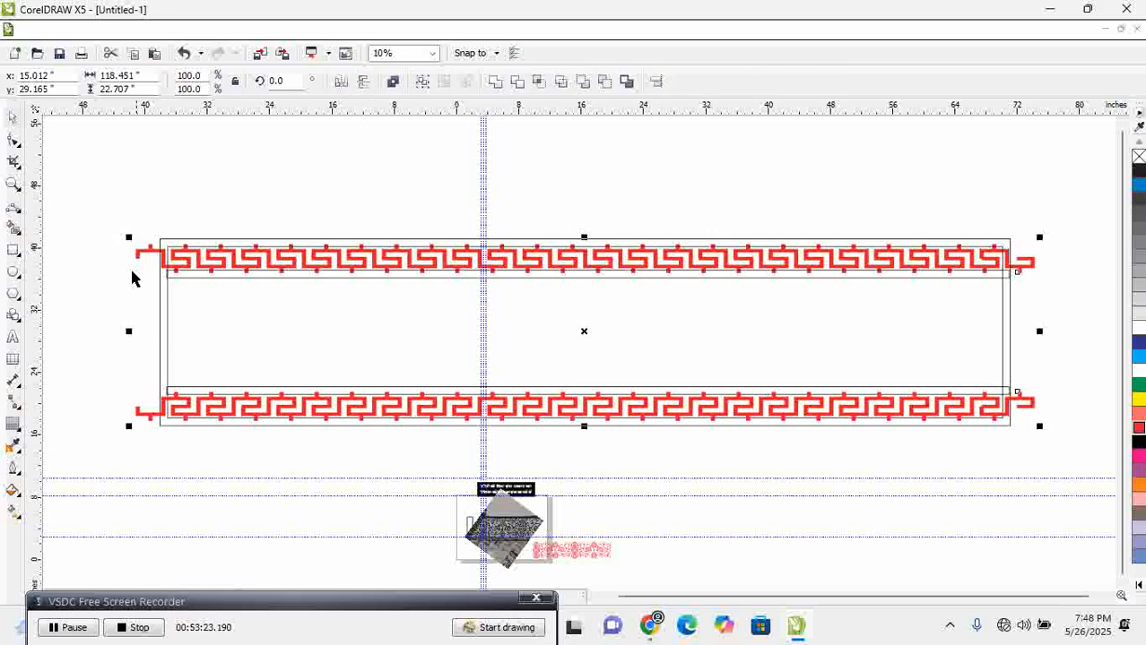
{"action": "left_click", "coordinate": [140, 411]}
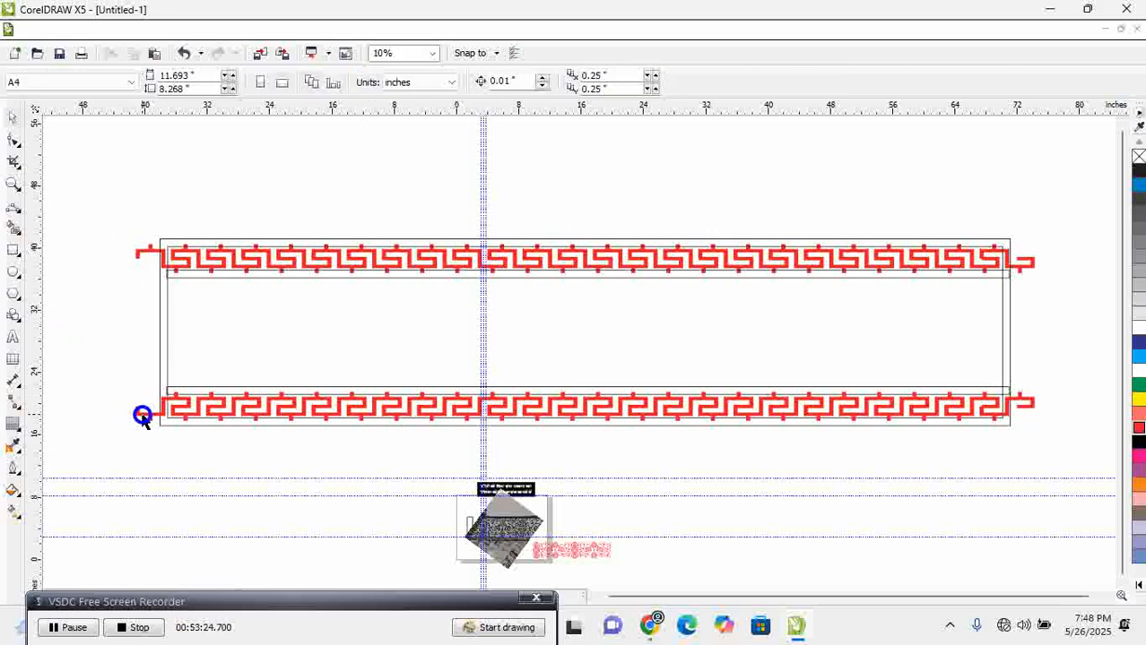
{"action": "left_click", "coordinate": [136, 255], "text": "shift"}
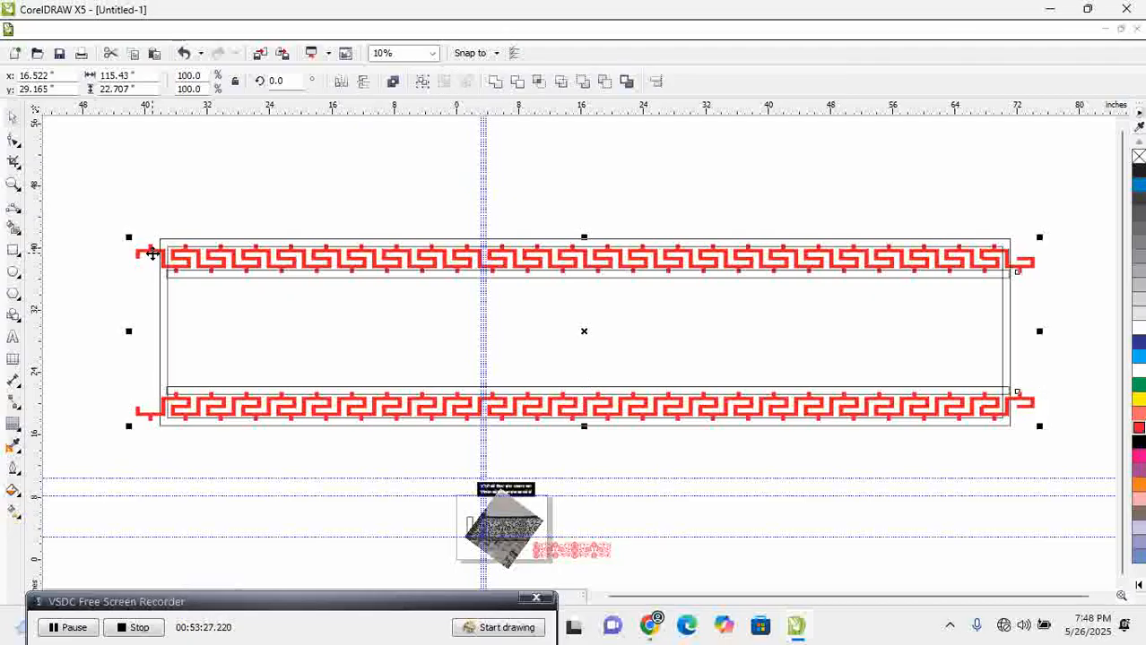
{"action": "key", "text": "ctrl+g"}
{"action": "left_click", "coordinate": [161, 305], "text": "shift"}
{"action": "key", "text": "c"}
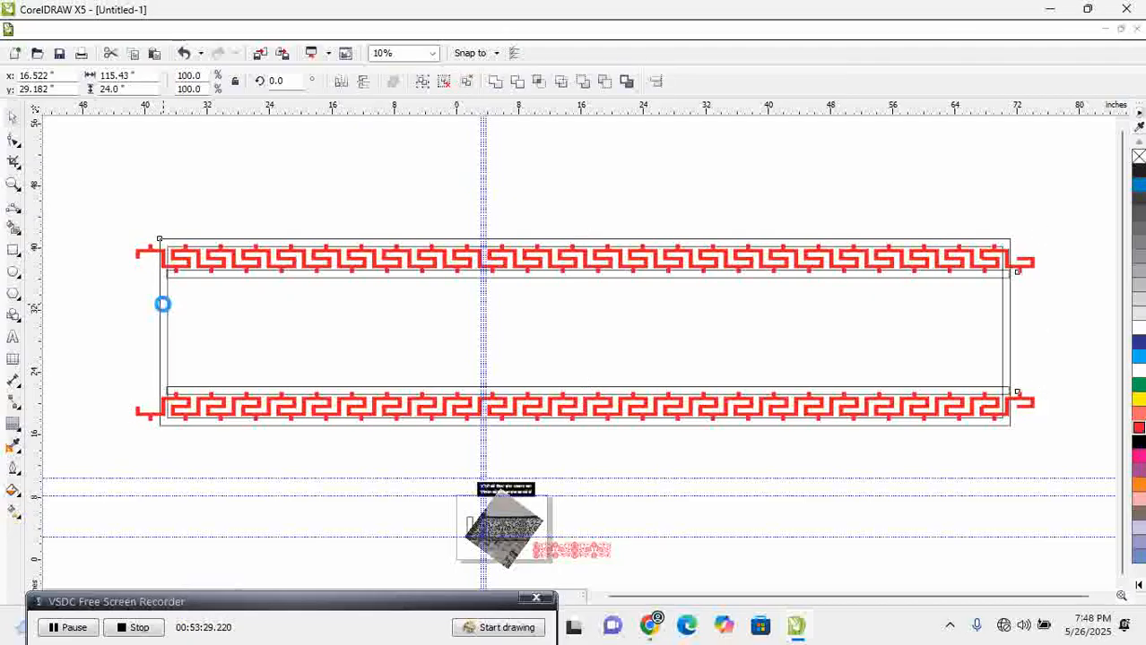
{"action": "left_click", "coordinate": [78, 310]}
Draw a rectangle about 9.1 by 38.3 inches over the borders' left overhang and use it to trim the red group
{"action": "left_click", "coordinate": [12, 251]}
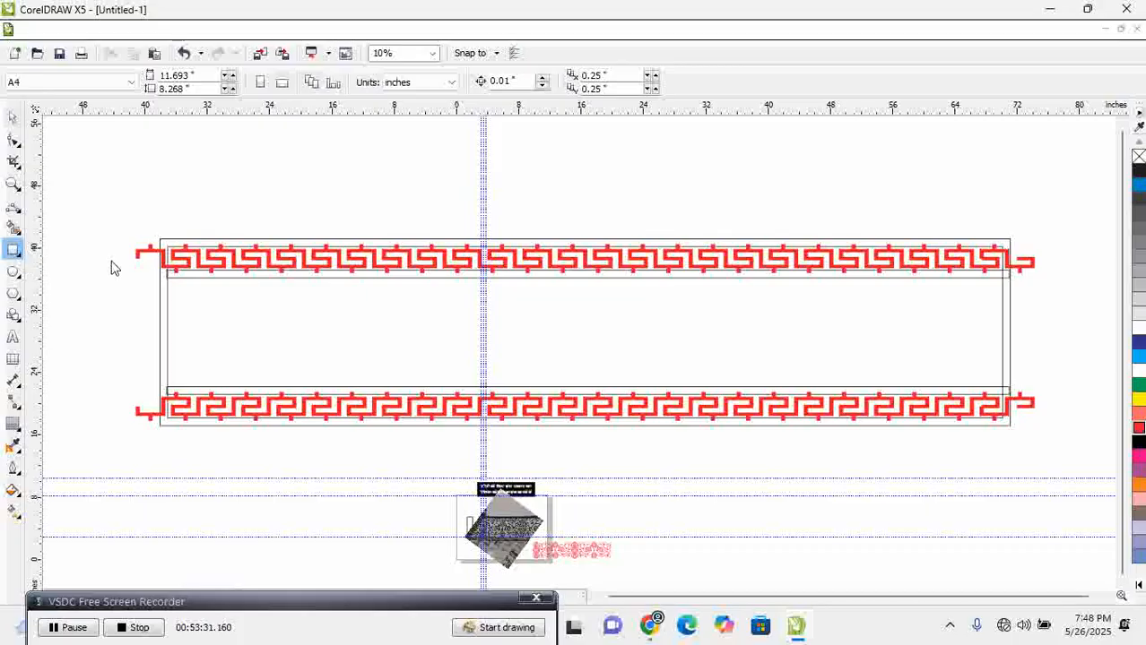
{"action": "left_click_drag", "start_coordinate": [93, 168], "coordinate": [164, 466]}
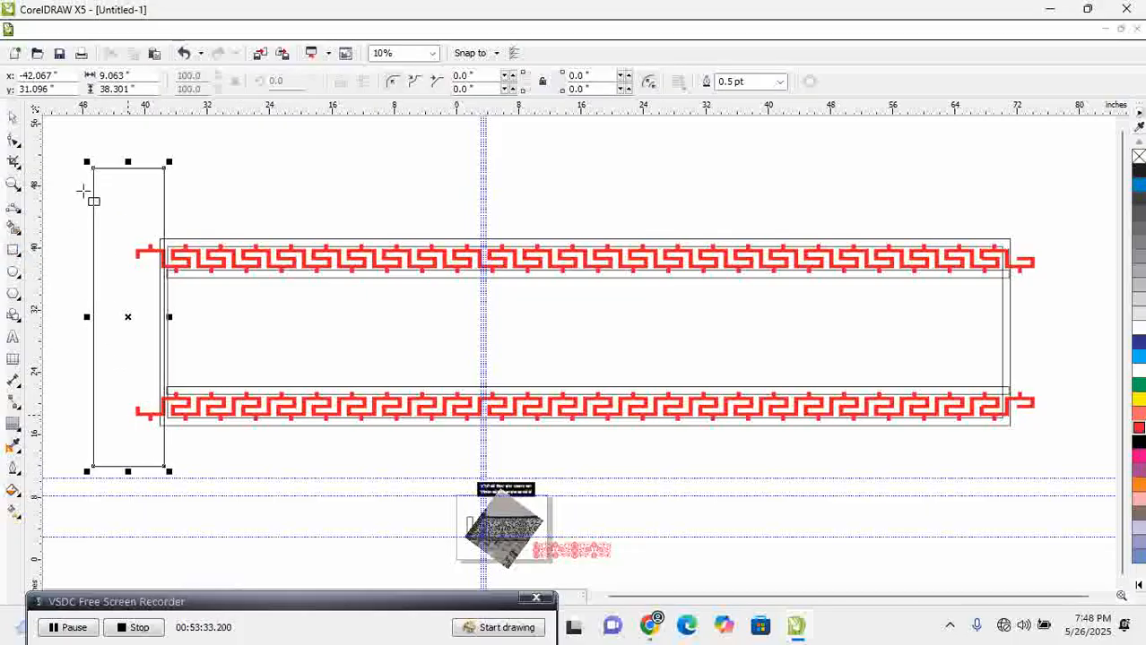
{"action": "left_click", "coordinate": [13, 117]}
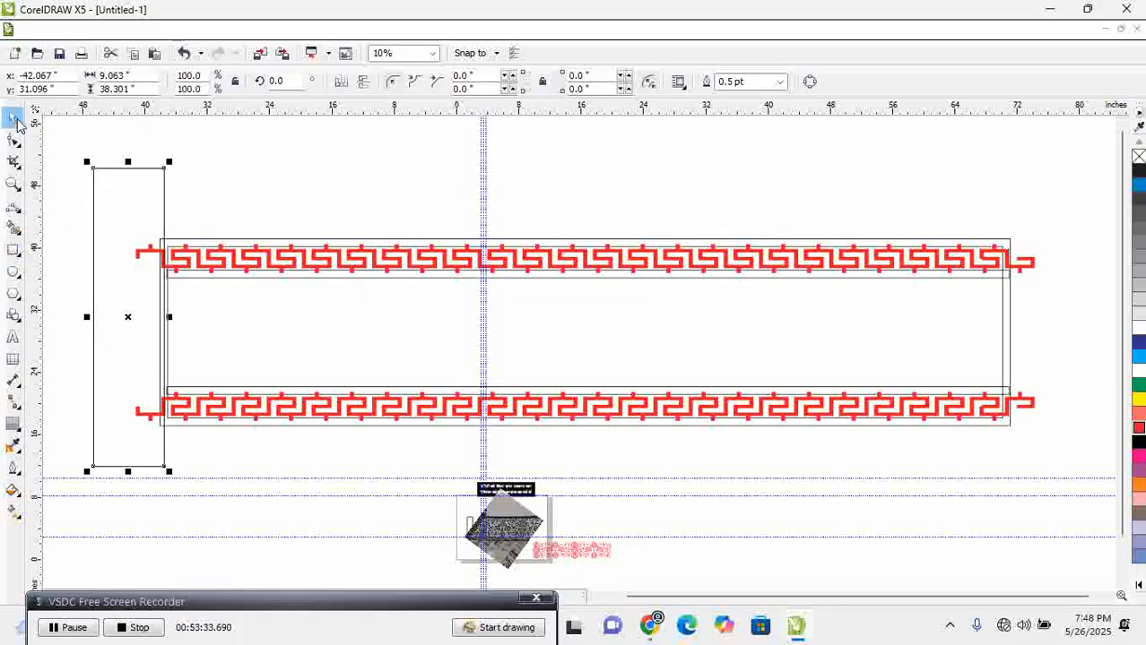
{"action": "left_click", "coordinate": [1019, 267], "text": "shift"}
{"action": "left_click", "coordinate": [518, 83]}
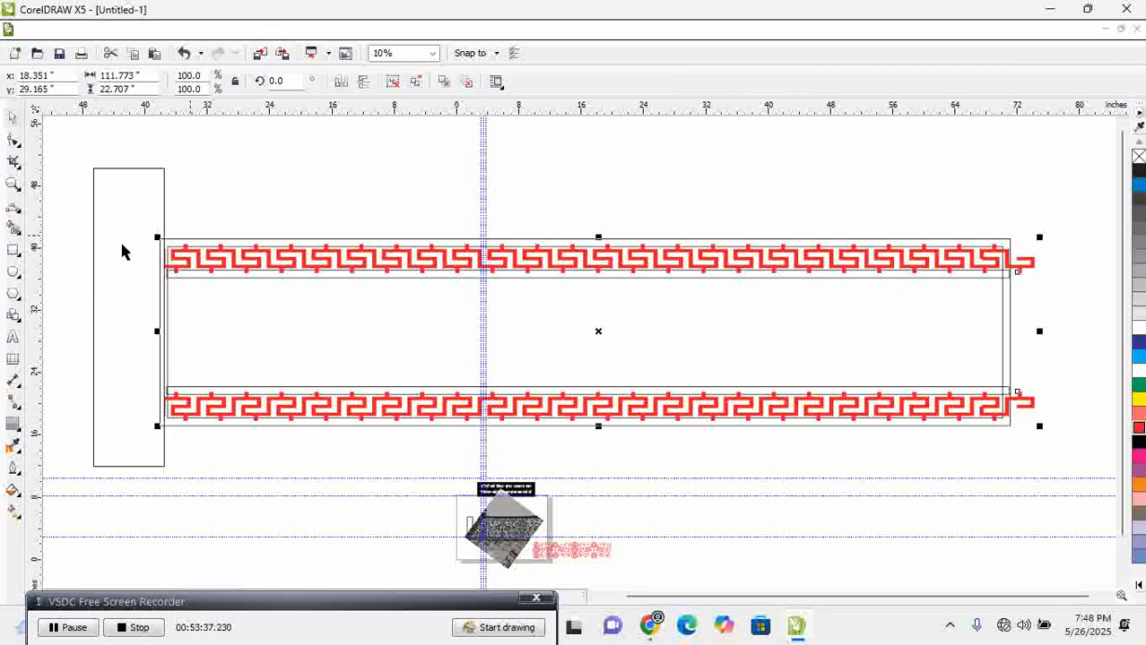
Move the cutting rectangle over the borders' right overhang, trim the red group with it, and delete the rectangle
{"action": "left_click_drag", "start_coordinate": [116, 240], "coordinate": [1023, 264]}
{"action": "left_click", "coordinate": [1023, 263], "text": "shift"}
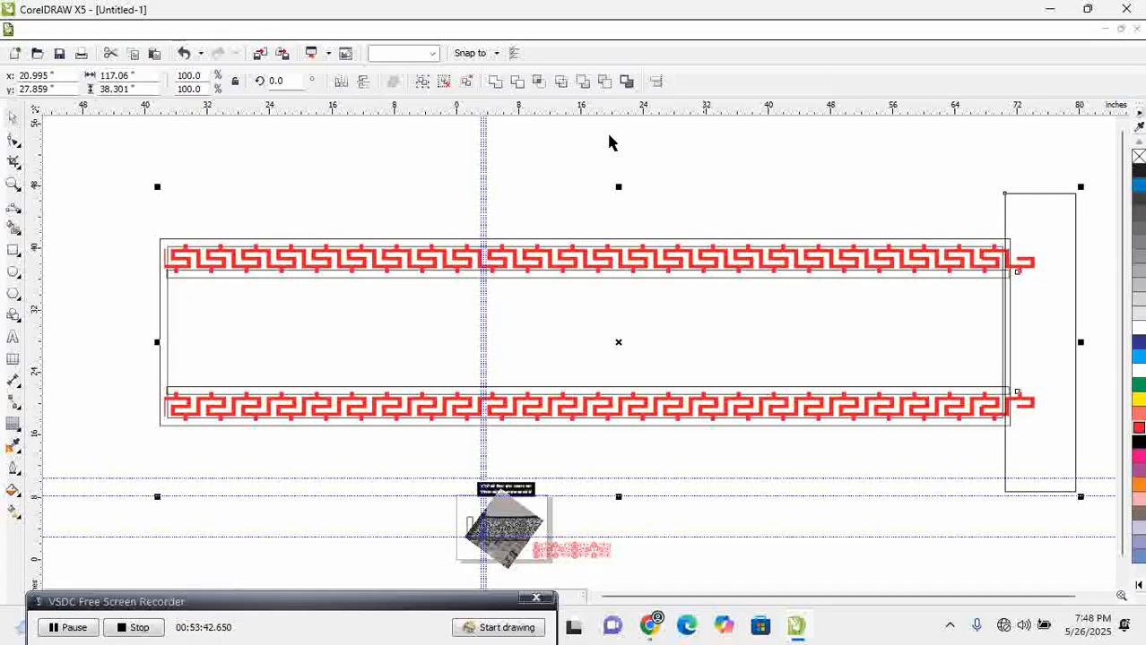
{"action": "left_click", "coordinate": [517, 82]}
{"action": "left_click", "coordinate": [1027, 271]}
{"action": "key", "text": "Delete"}
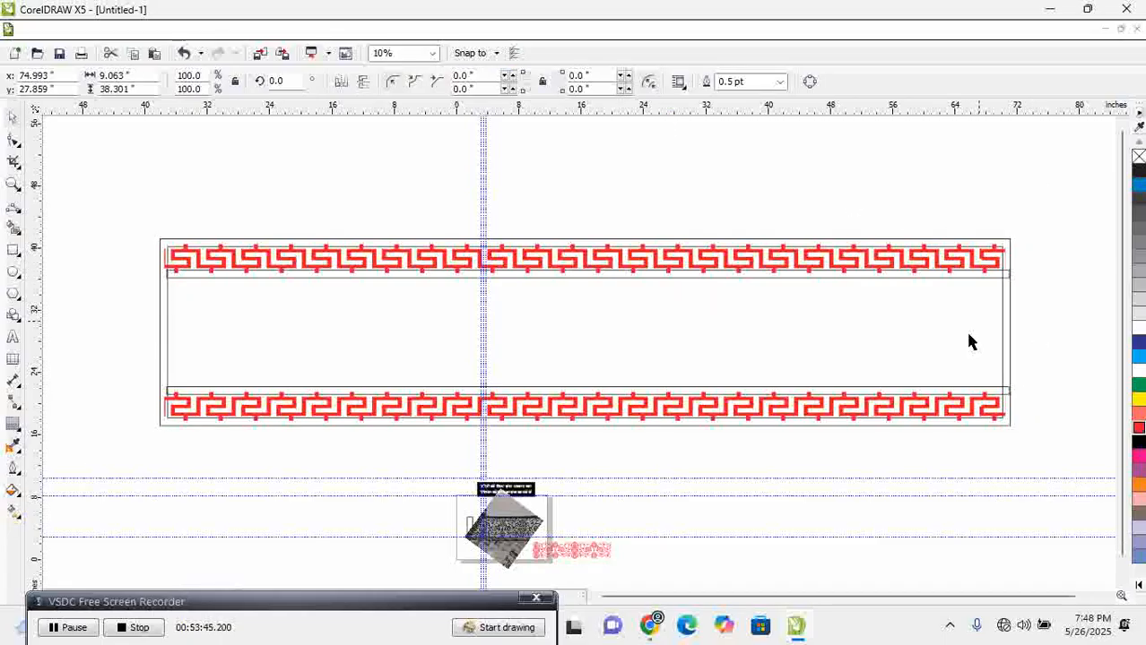
Weld the frame, its two inner bars and the red borders into one shape and fill it with dark near-black
{"action": "left_click", "coordinate": [855, 390]}
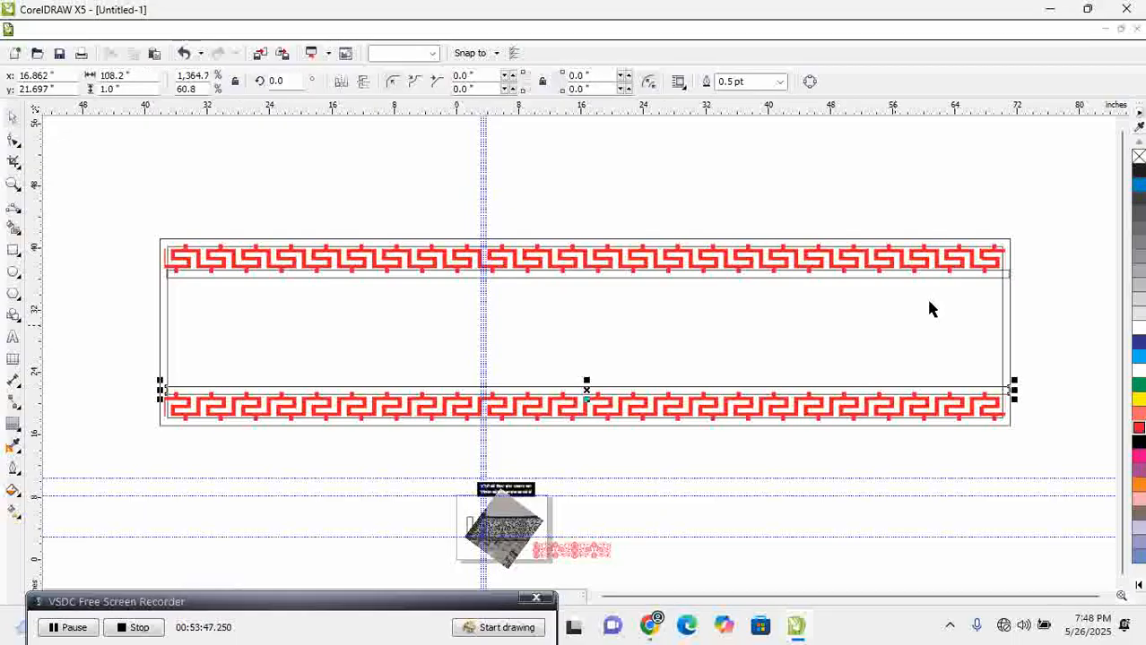
{"action": "left_click", "coordinate": [951, 276]}
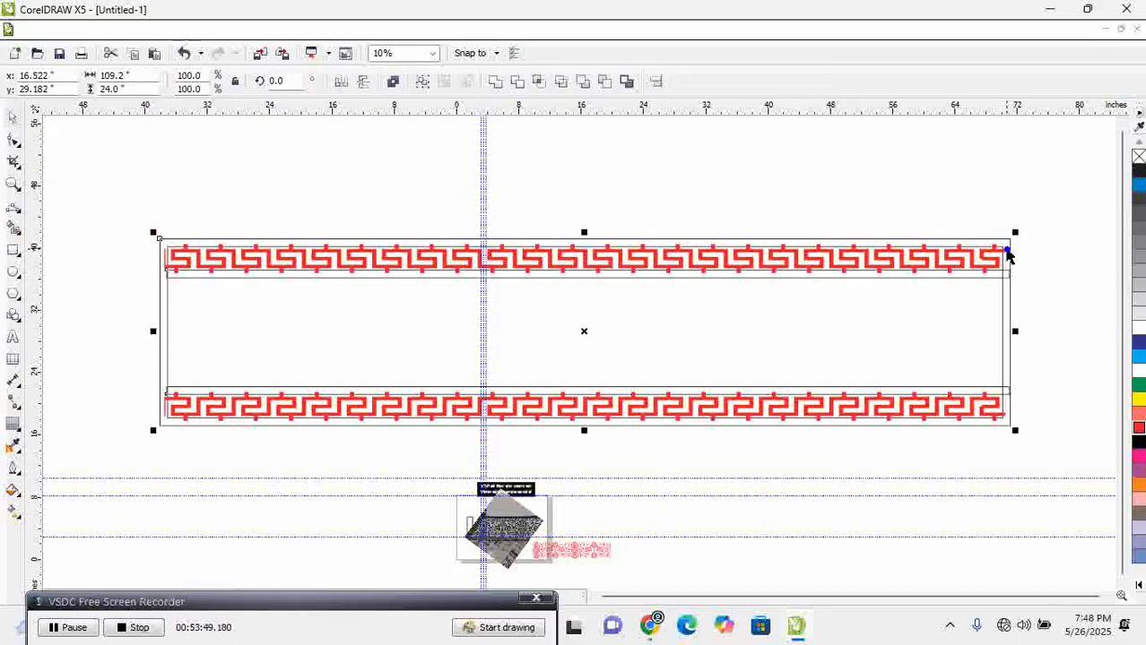
{"action": "key", "text": "F5"}
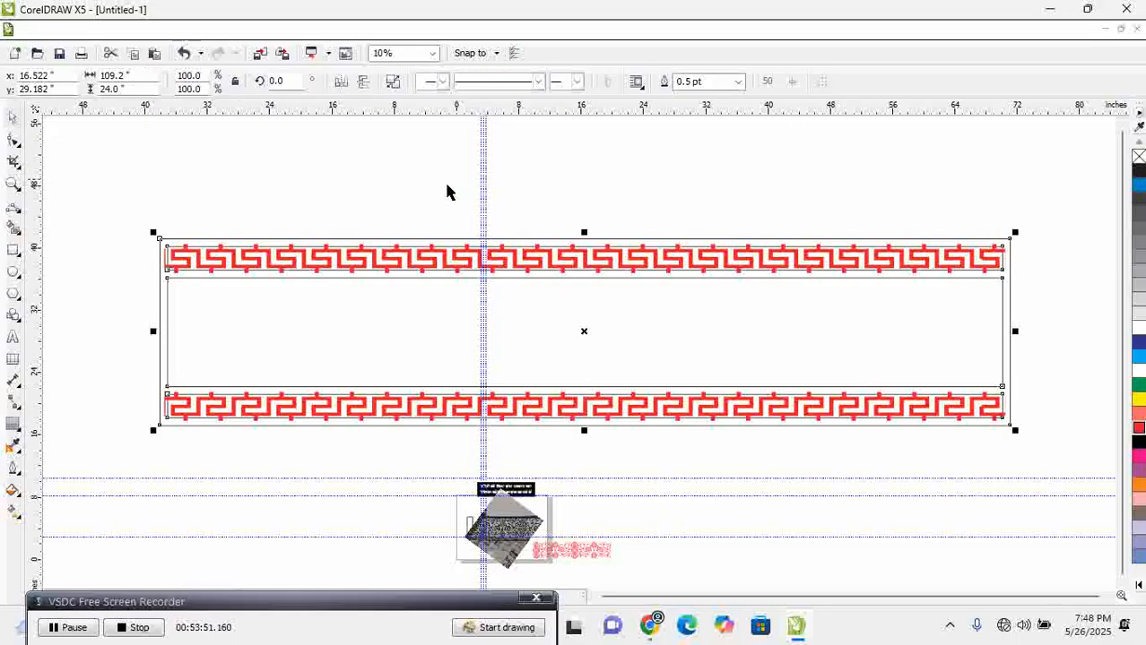
{"action": "key", "text": "space"}
{"action": "left_click", "coordinate": [305, 266]}
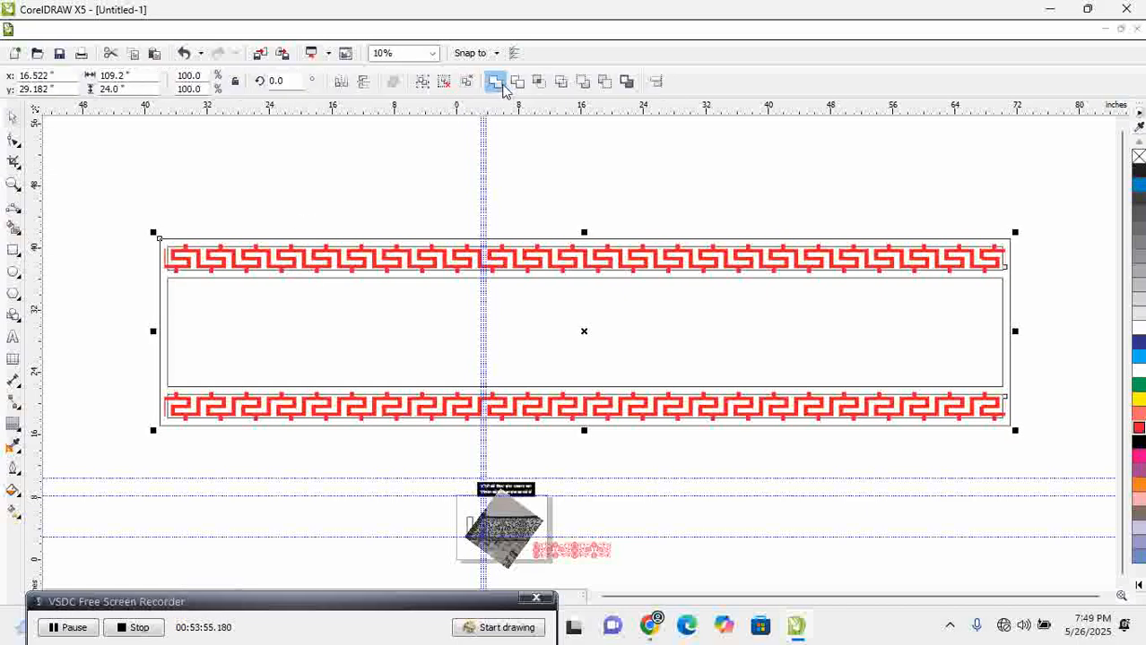
{"action": "left_click", "coordinate": [496, 82]}
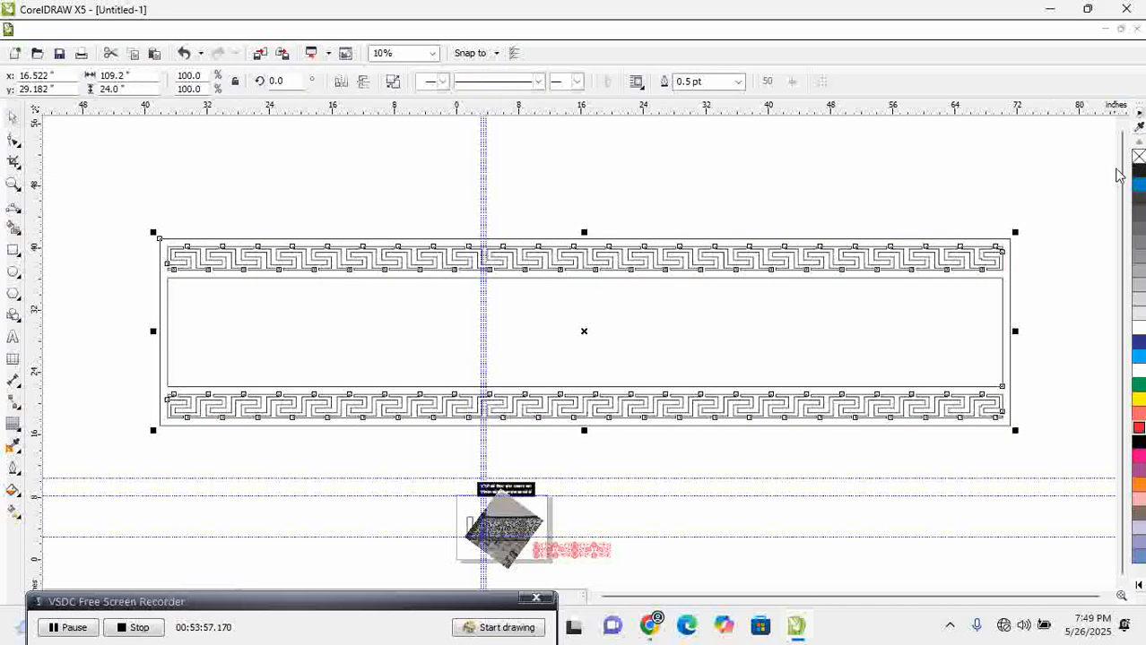
{"action": "left_click", "coordinate": [1139, 171]}
{"action": "left_click", "coordinate": [1013, 192]}
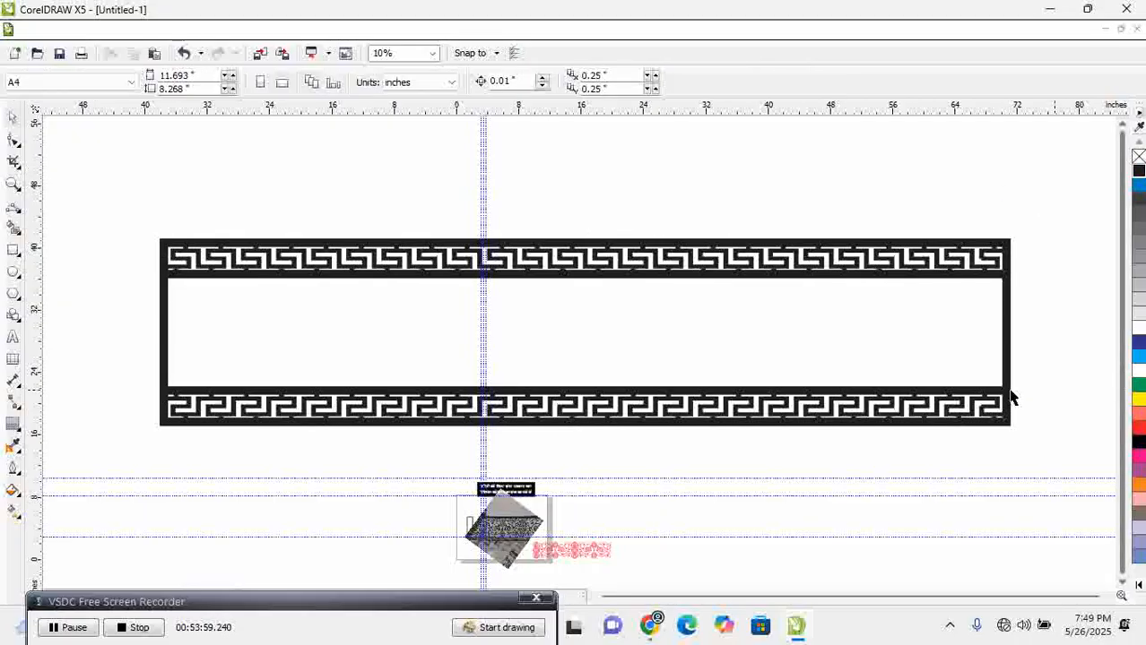
{"action": "key", "text": "z"}
{"action": "left_click_drag", "start_coordinate": [476, 205], "coordinate": [778, 333]}
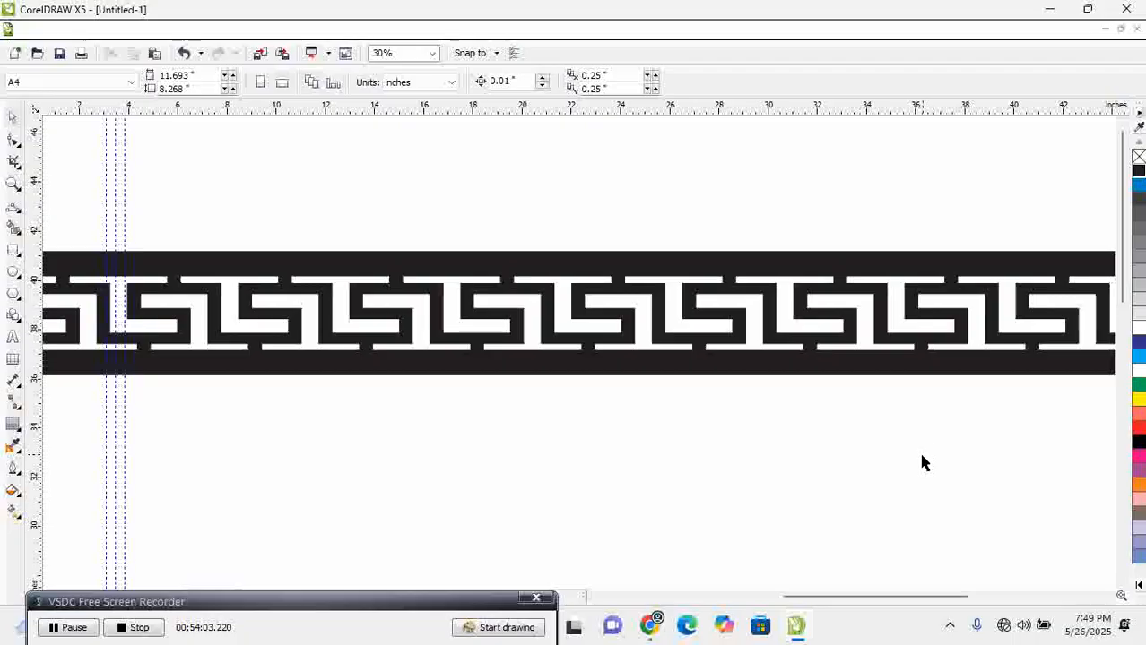
Undo the dark fill, the welds and the deletion of the cutting rectangle
{"action": "key", "text": "ctrl+z"}
{"action": "key", "text": "ctrl+z"}
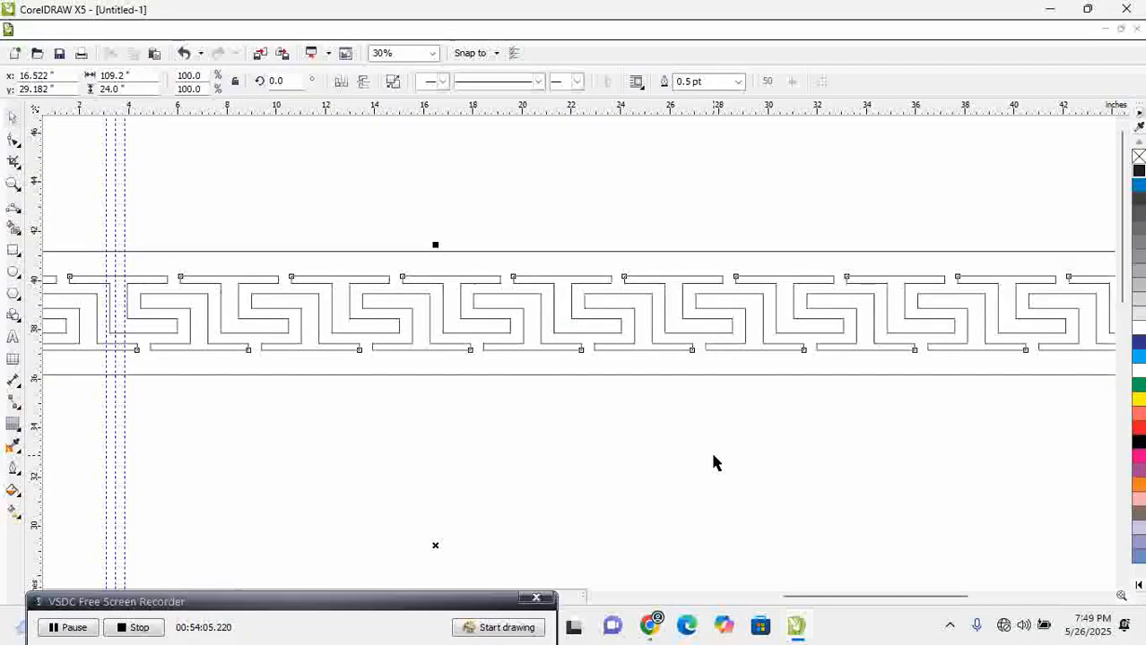
{"action": "left_click", "coordinate": [698, 221]}
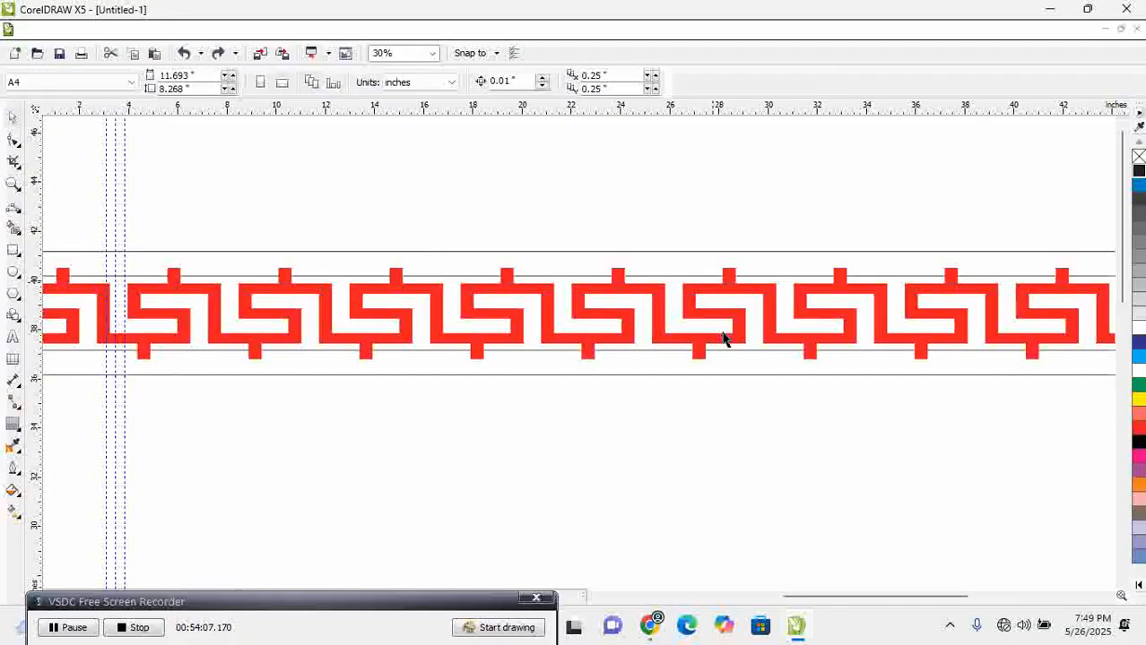
{"action": "scroll", "coordinate": [744, 379], "scroll_direction": "down", "scroll_amount": 3}
{"action": "scroll", "coordinate": [752, 381], "scroll_direction": "down", "scroll_amount": 2}
{"action": "key", "text": "z"}
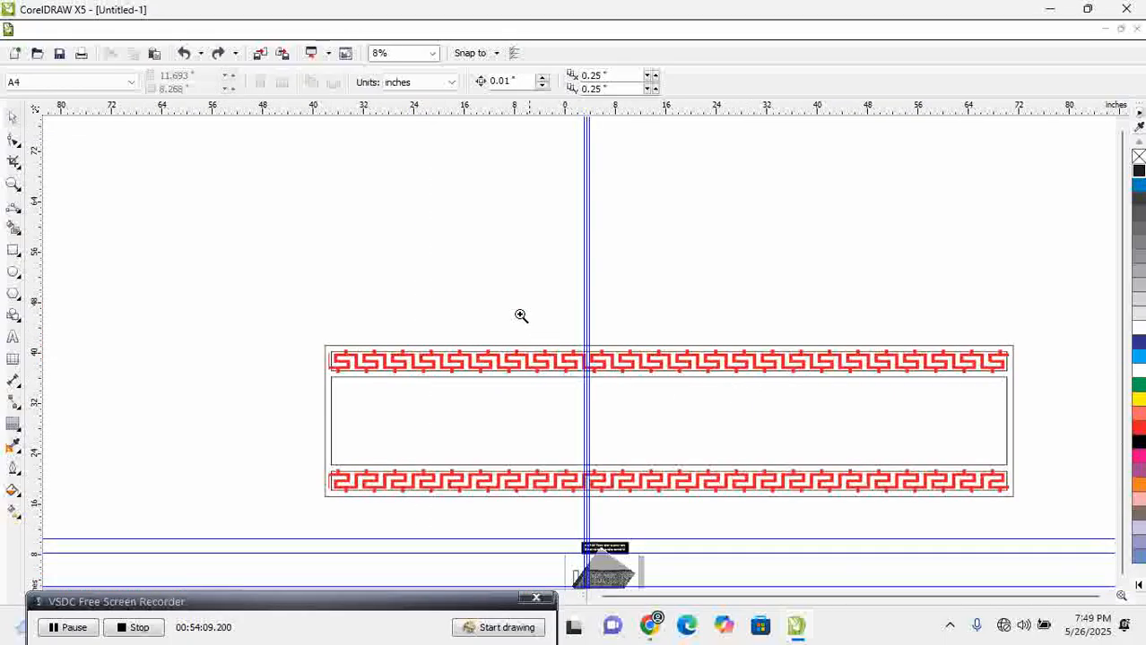
{"action": "left_click_drag", "start_coordinate": [478, 293], "coordinate": [1014, 531]}
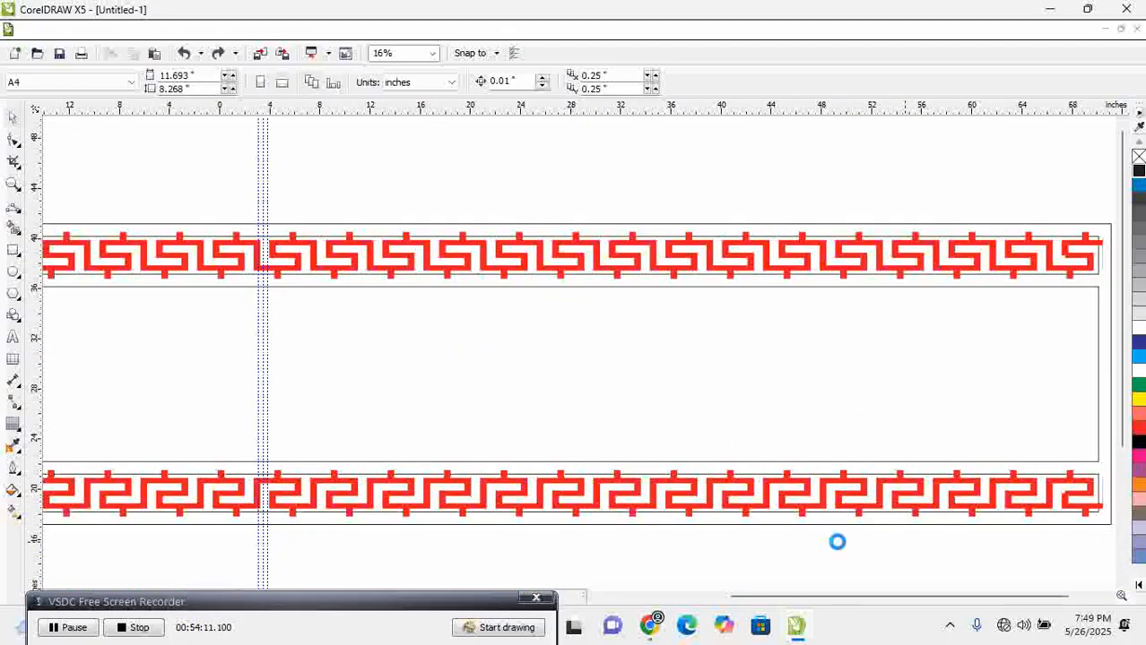
{"action": "key", "text": "ctrl+z"}
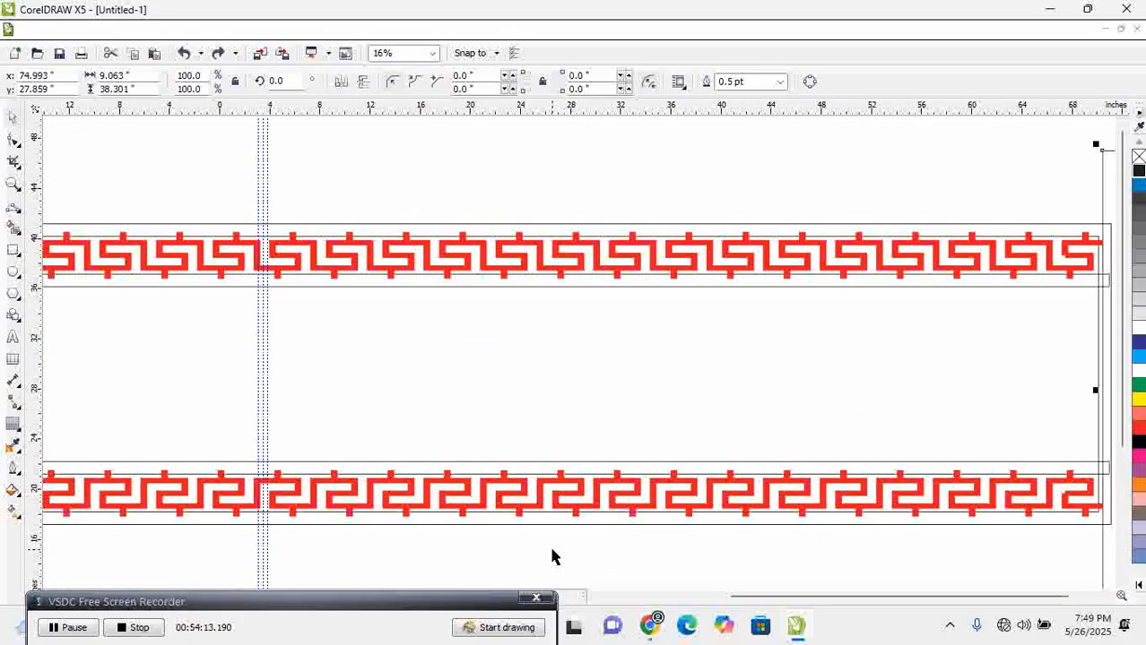
Set the height of both the lower and upper inner horizontal bars to 0.75 inch
{"action": "left_click", "coordinate": [549, 531]}
{"action": "left_click", "coordinate": [414, 468]}
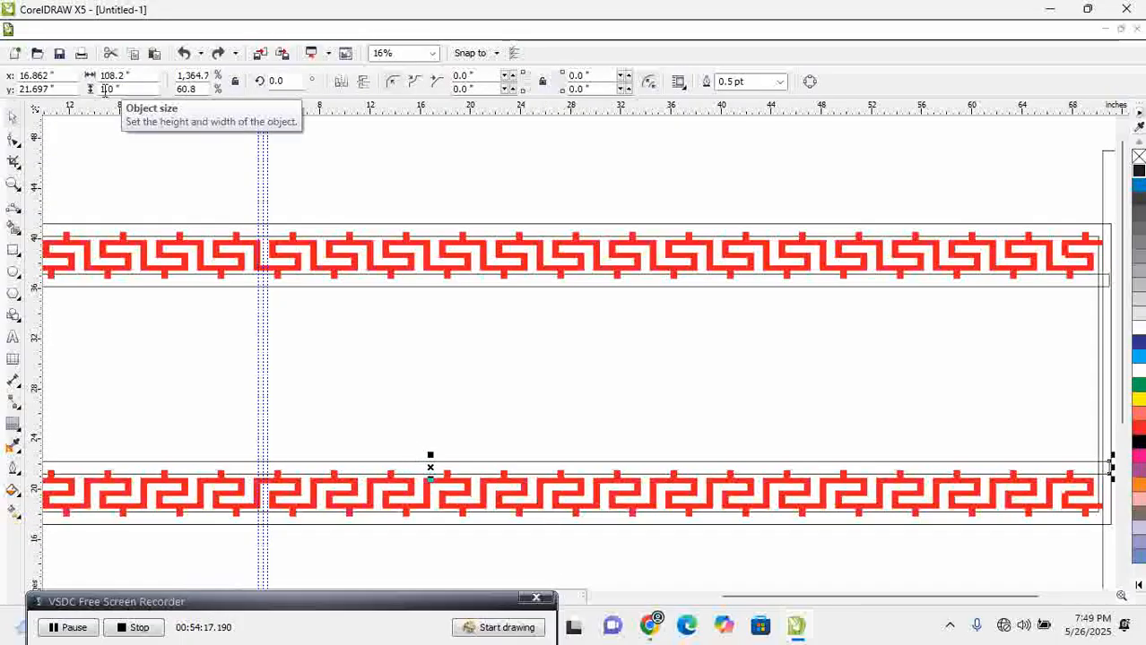
{"action": "left_click", "coordinate": [123, 90]}
{"action": "type", "text": "."}
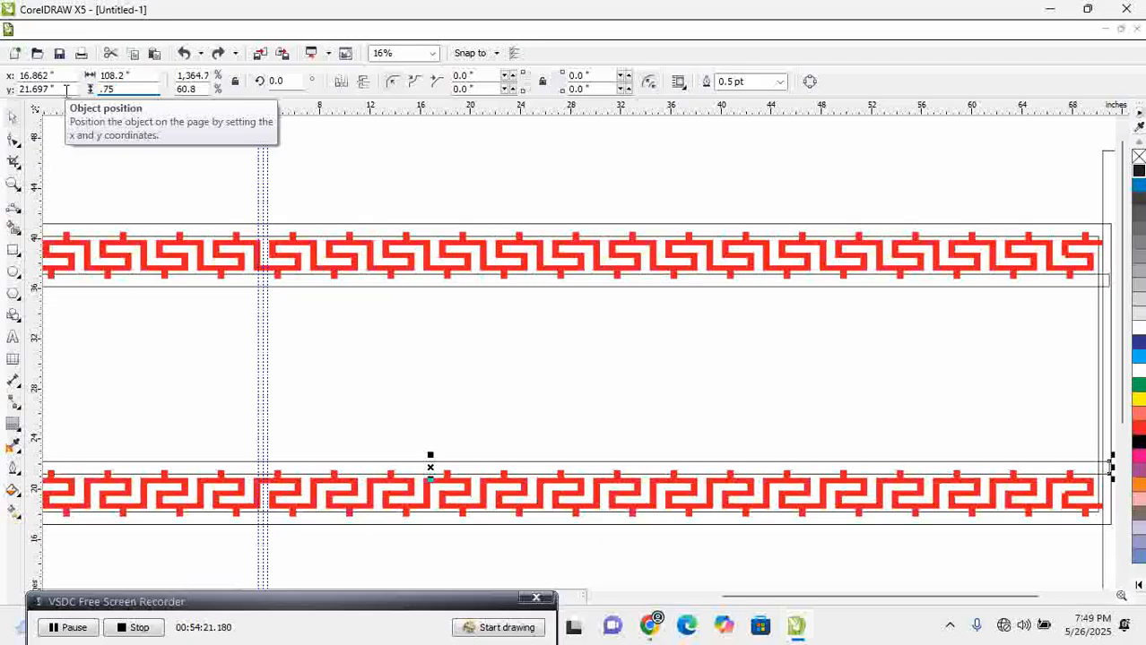
{"action": "type", "text": "75"}
{"action": "key", "text": "Return"}
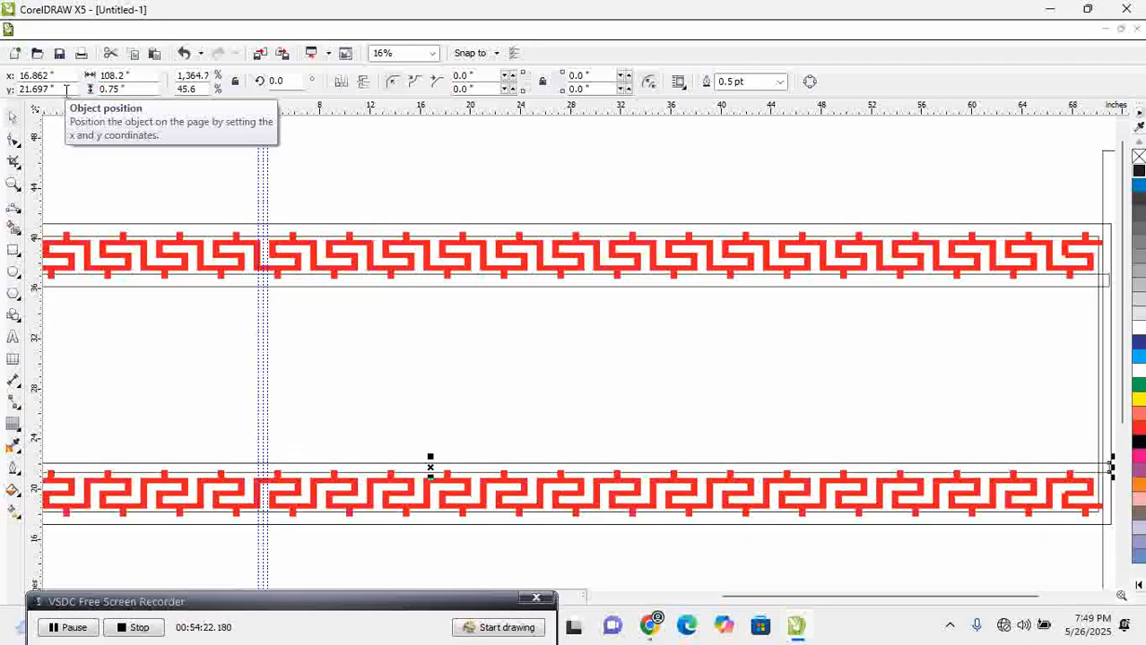
{"action": "left_click", "coordinate": [337, 291]}
{"action": "left_click", "coordinate": [145, 90]}
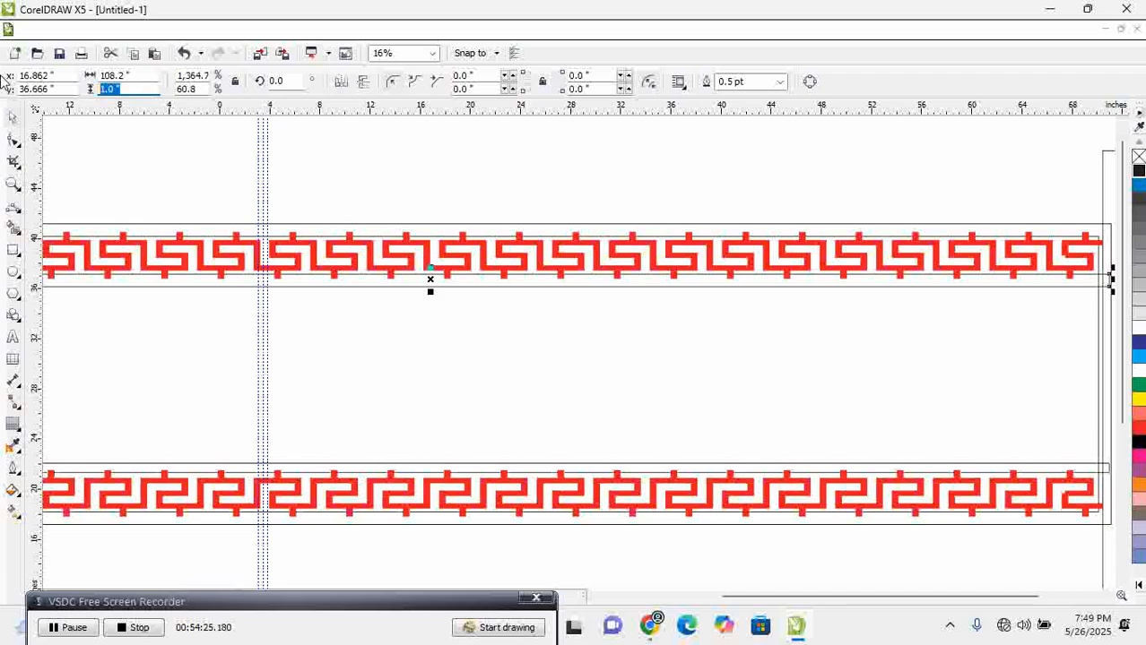
{"action": "type", "text": ".75"}
{"action": "key", "text": "Return"}
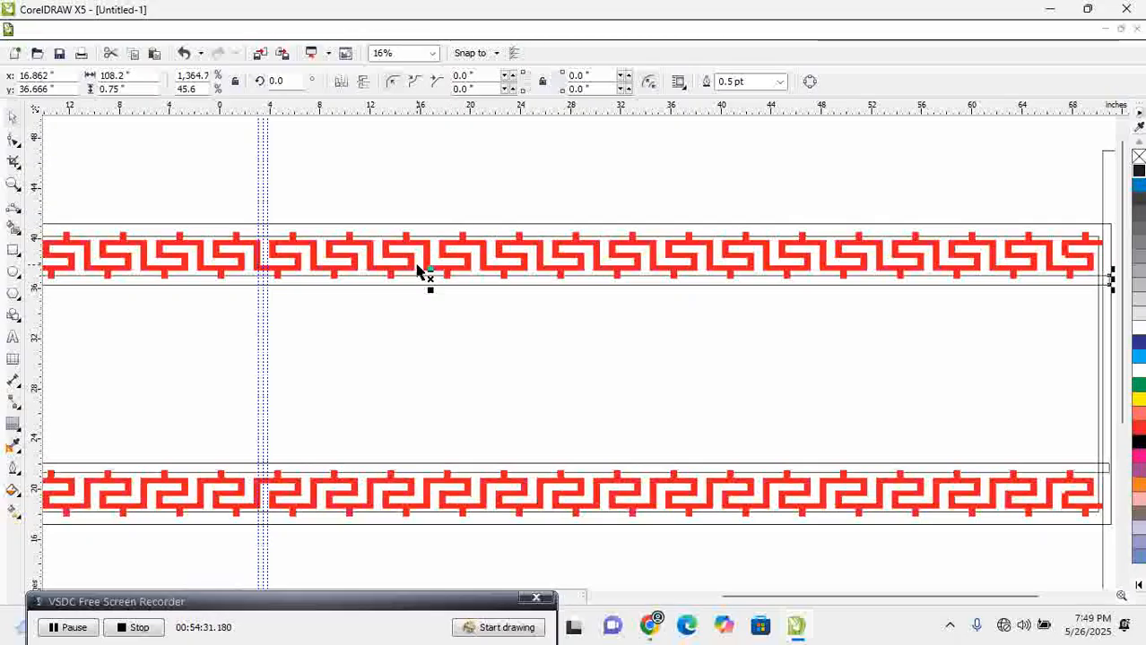
Reduce the grouped red borders' overall height to about 22.4 inches and centre the group vertically on the frame
{"action": "key", "text": "F2"}
{"action": "left_click_drag", "start_coordinate": [381, 186], "coordinate": [499, 346]}
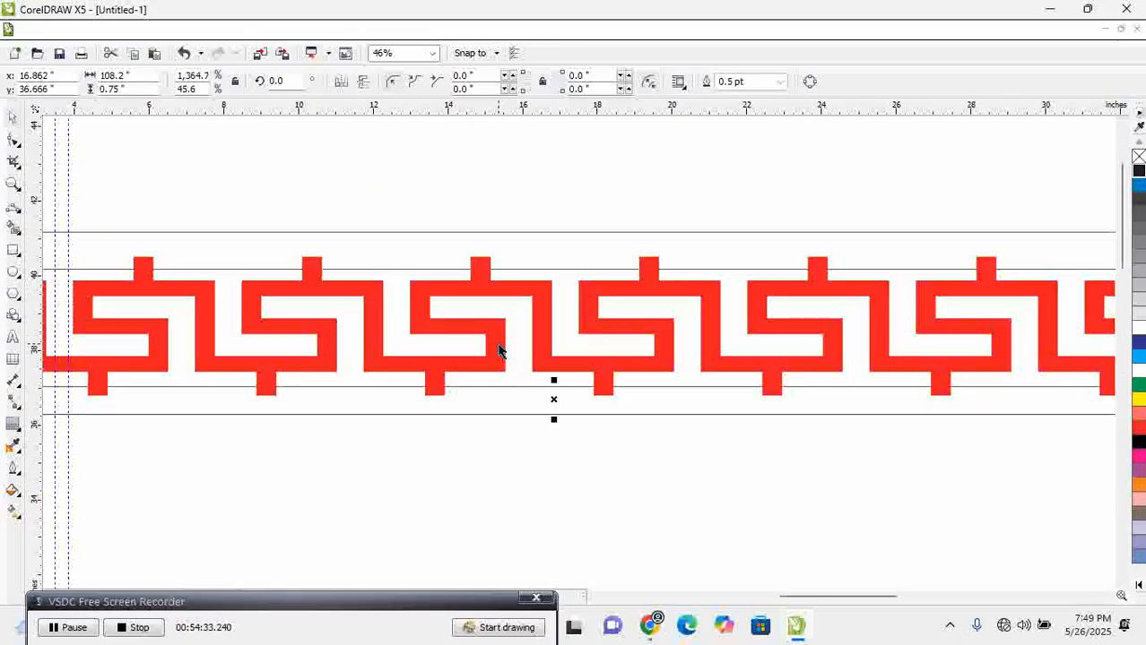
{"action": "left_click", "coordinate": [560, 360]}
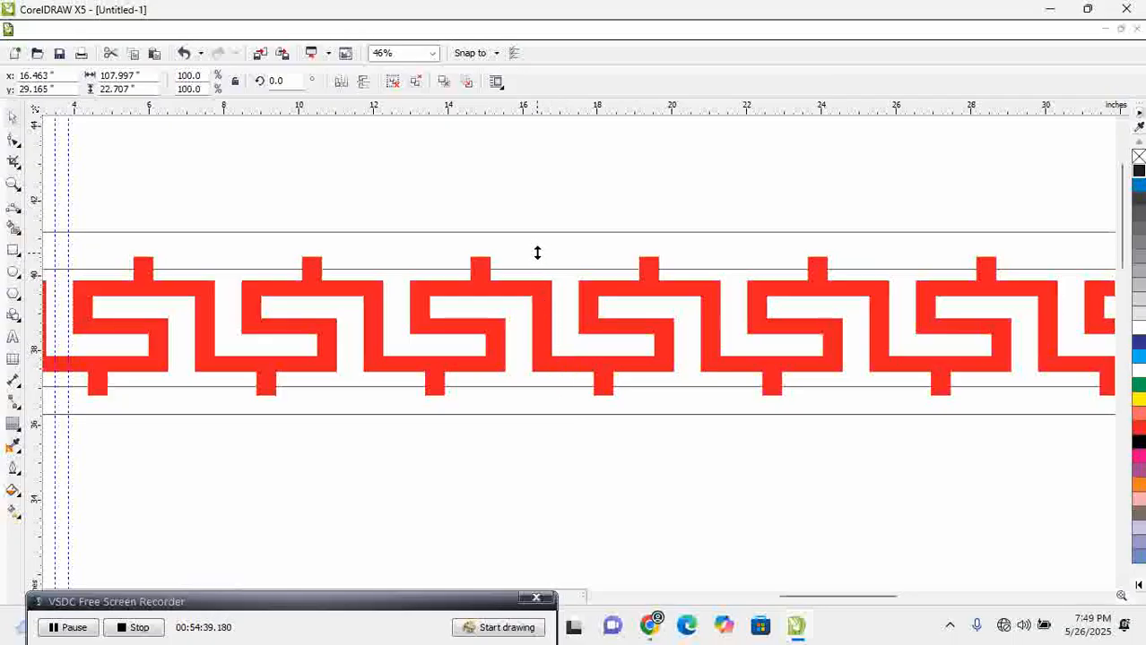
{"action": "left_click_drag", "start_coordinate": [537, 253], "coordinate": [536, 258]}
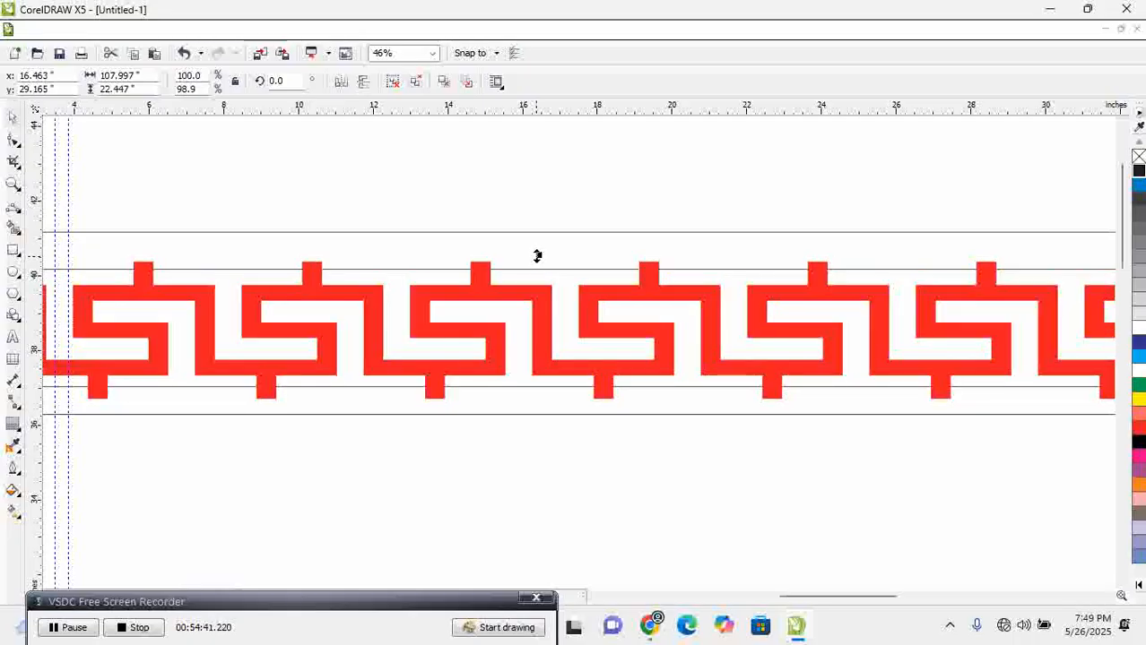
{"action": "left_click", "coordinate": [546, 234], "text": "shift"}
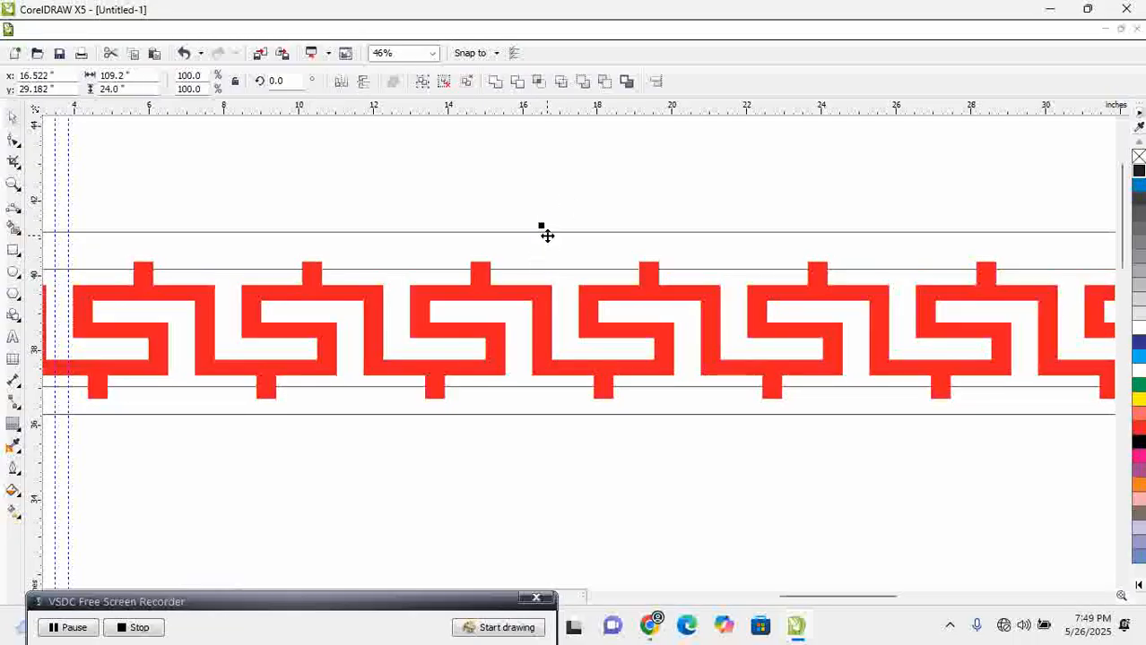
{"action": "key", "text": "e"}
{"action": "left_click", "coordinate": [560, 206]}
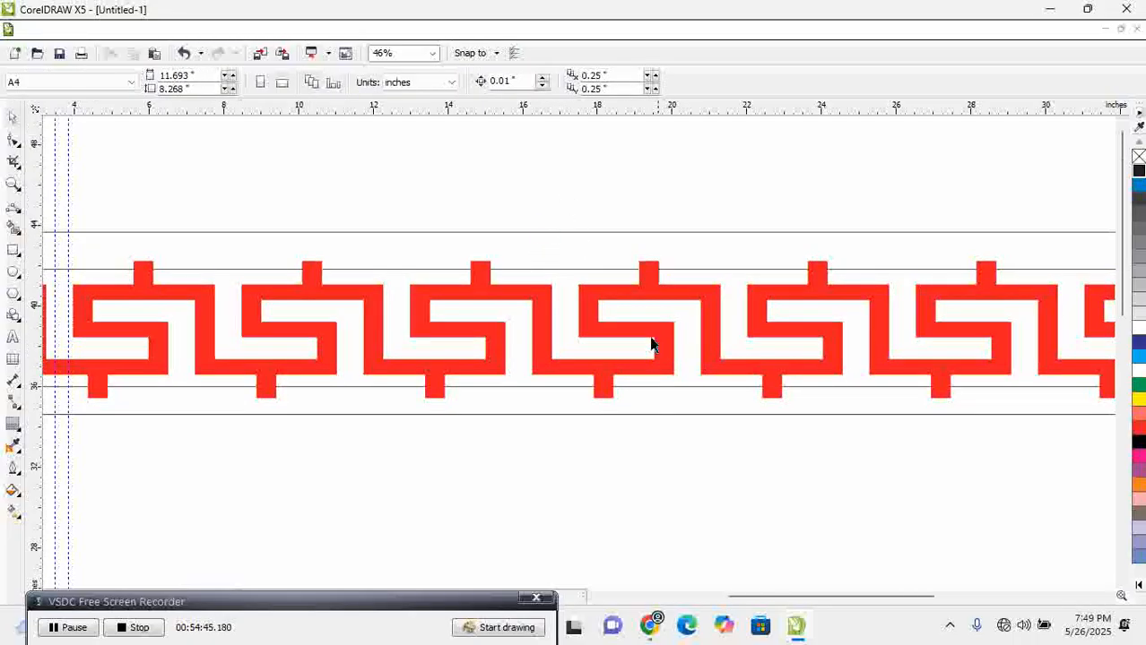
Weld the frame, the 0.75-inch inner bars and the red borders into one shape and fill it black
{"action": "scroll", "coordinate": [652, 340], "scroll_direction": "down", "scroll_amount": 4}
{"action": "left_click_drag", "start_coordinate": [320, 293], "coordinate": [910, 467]}
{"action": "left_click", "coordinate": [503, 80]}
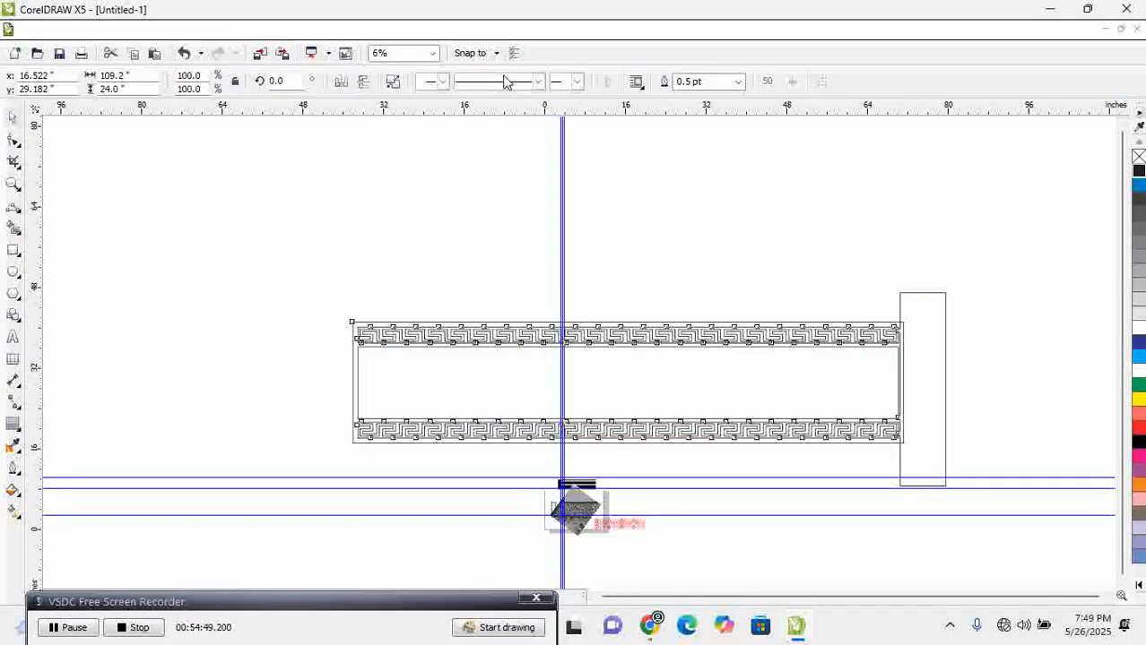
{"action": "left_click", "coordinate": [1139, 442]}
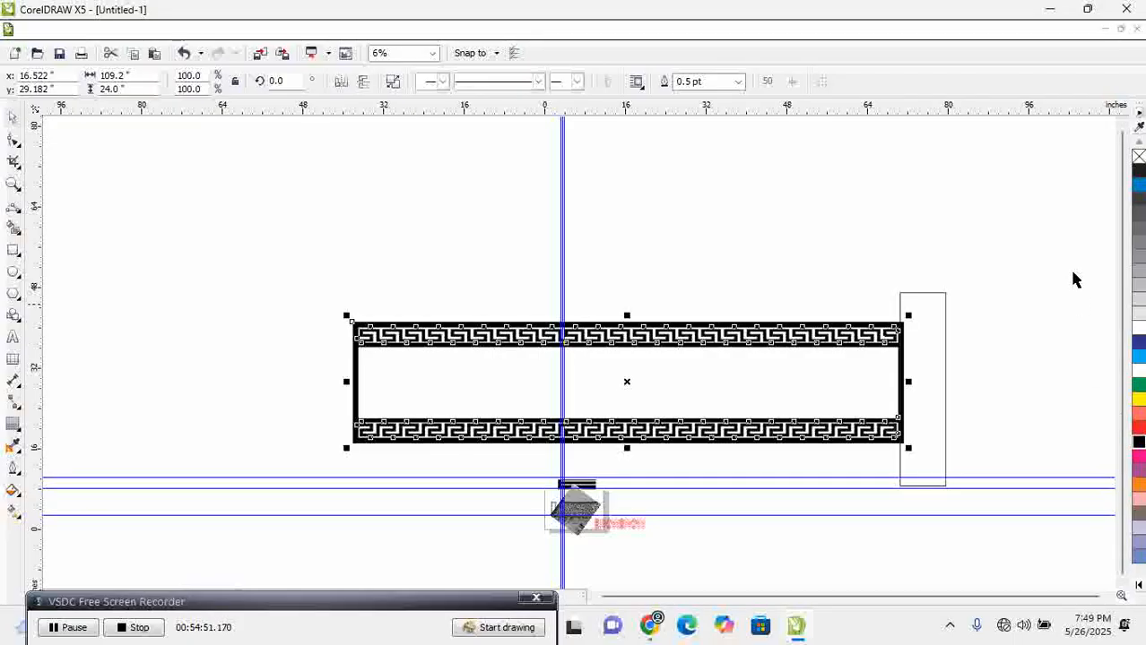
{"action": "left_click", "coordinate": [982, 323]}
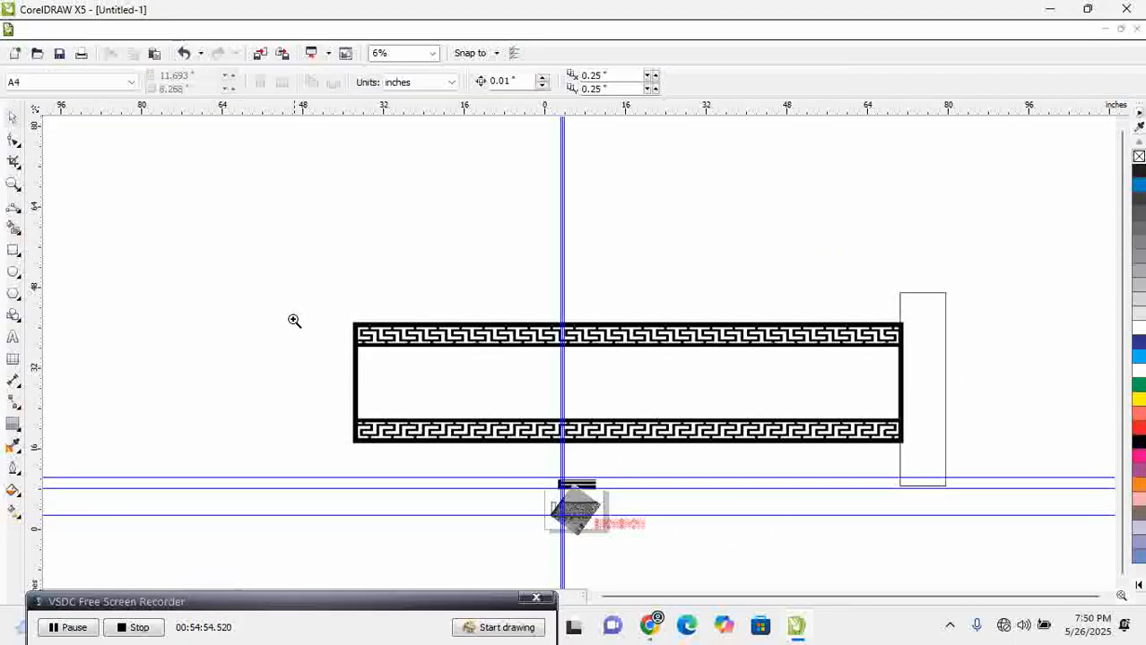
Place the red scroll ornament inside the frame, starting at its left end, and enlarge it to about 70.2 by 14.7 inches
{"action": "left_click_drag", "start_coordinate": [294, 309], "coordinate": [792, 575]}
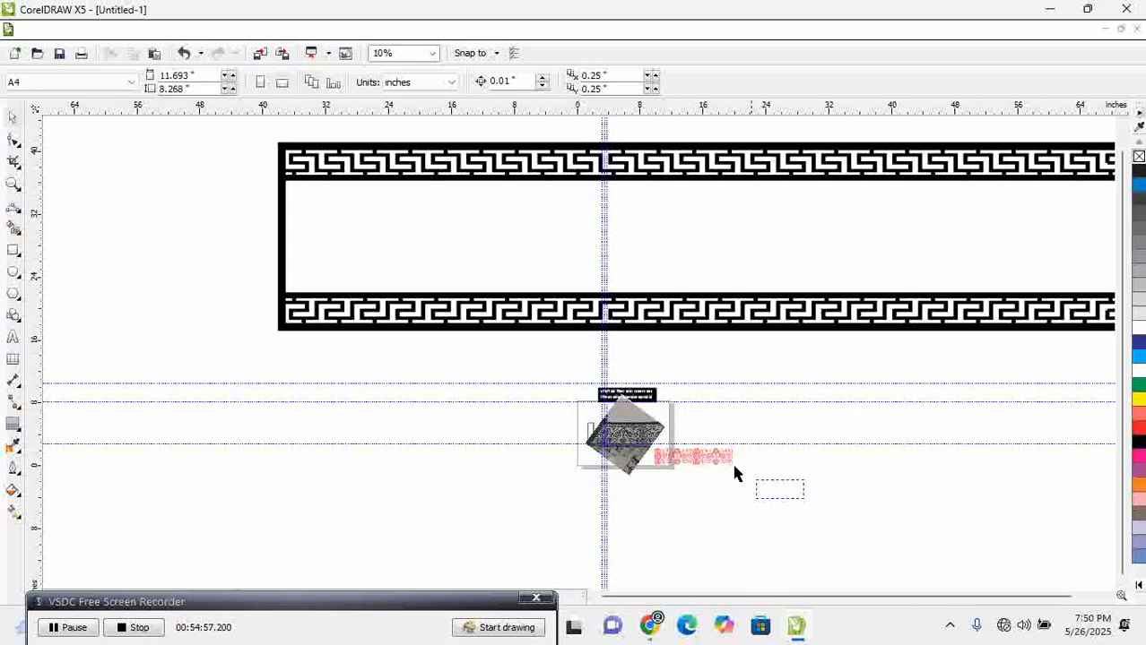
{"action": "left_click_drag", "start_coordinate": [733, 473], "coordinate": [645, 427]}
{"action": "left_click_drag", "start_coordinate": [697, 459], "coordinate": [841, 348]}
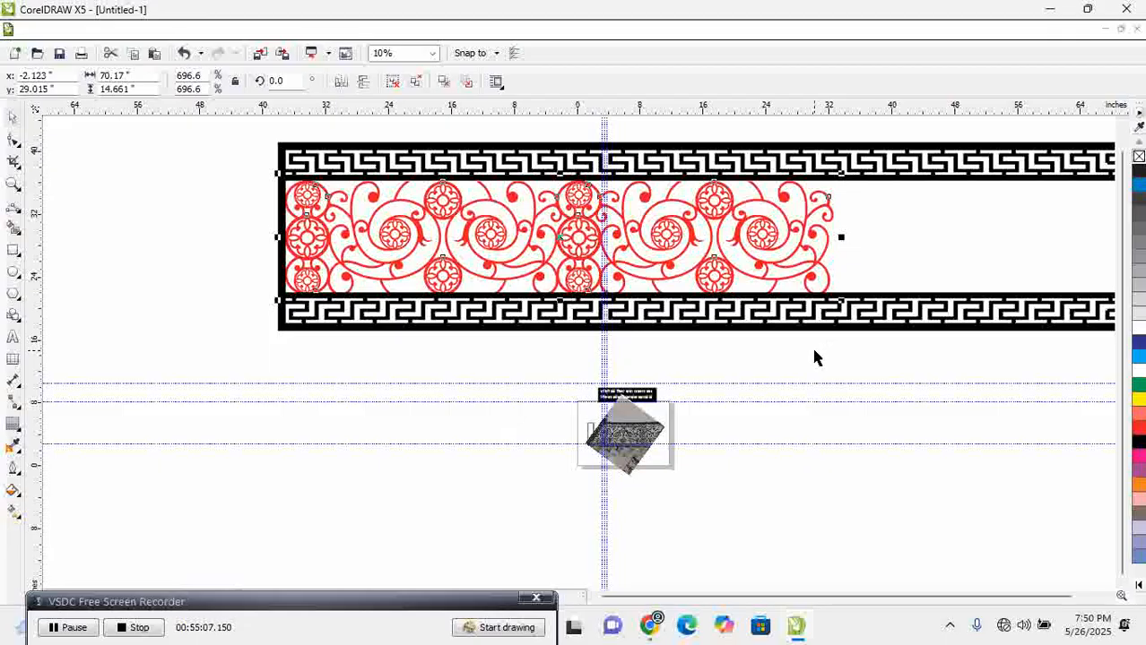
{"action": "left_click", "coordinate": [814, 356]}
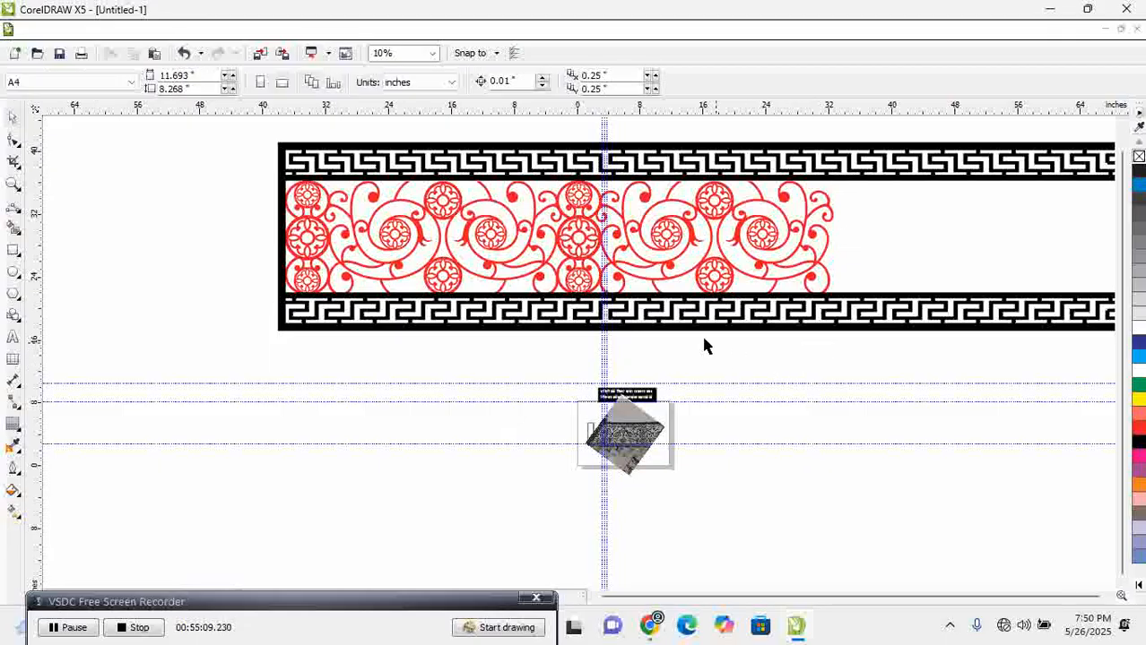
Delete the leftover cutting rectangle at the frame's right end
{"action": "scroll", "coordinate": [703, 345], "scroll_direction": "down", "scroll_amount": 1}
{"action": "key", "text": "z"}
{"action": "left_click_drag", "start_coordinate": [448, 218], "coordinate": [1032, 416]}
{"action": "left_click", "coordinate": [937, 305]}
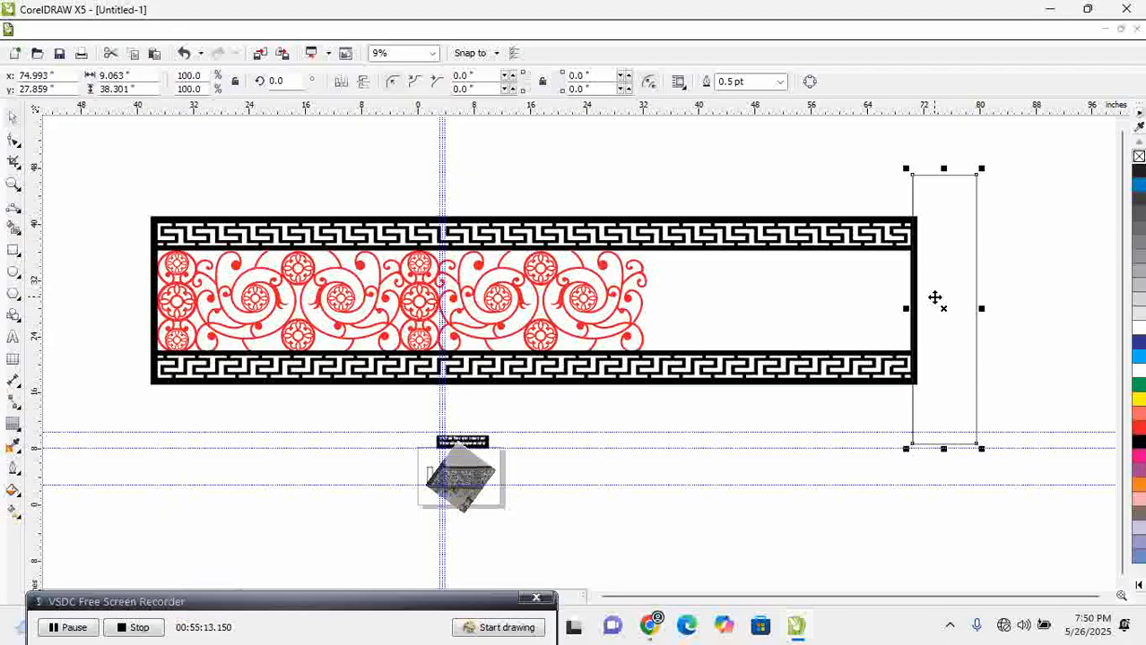
{"action": "key", "text": "Delete"}
Enlarge the red scroll ornament proportionally to about 72 by 15 inches so it fills the height between the inner bars
{"action": "left_click", "coordinate": [548, 290]}
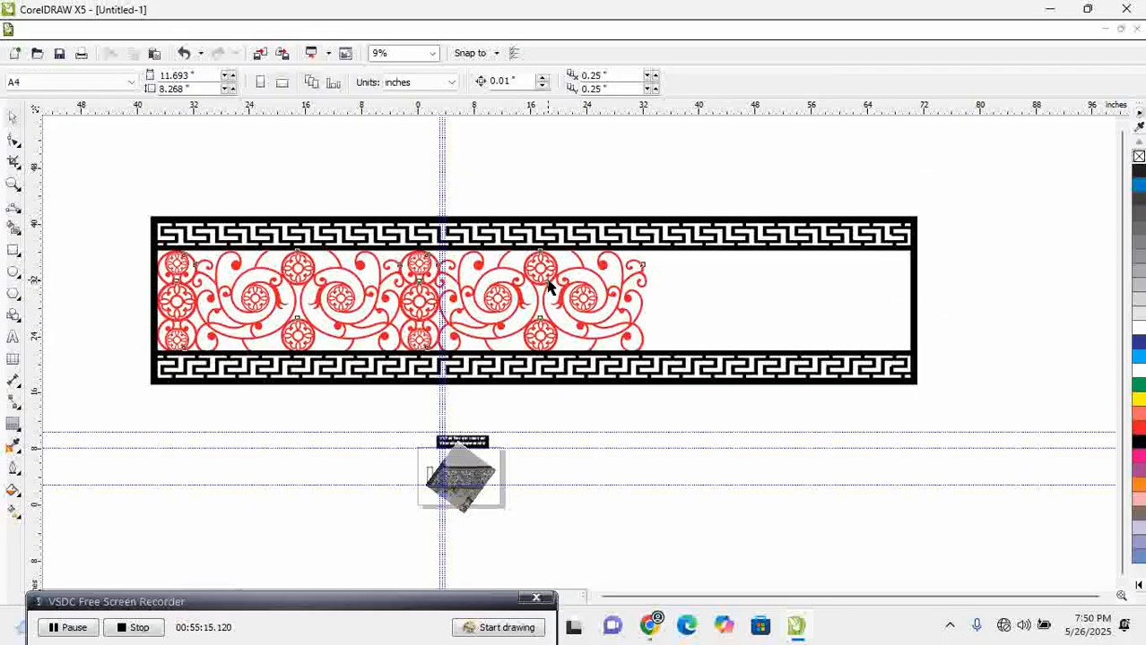
{"action": "left_click_drag", "start_coordinate": [656, 242], "coordinate": [669, 239]}
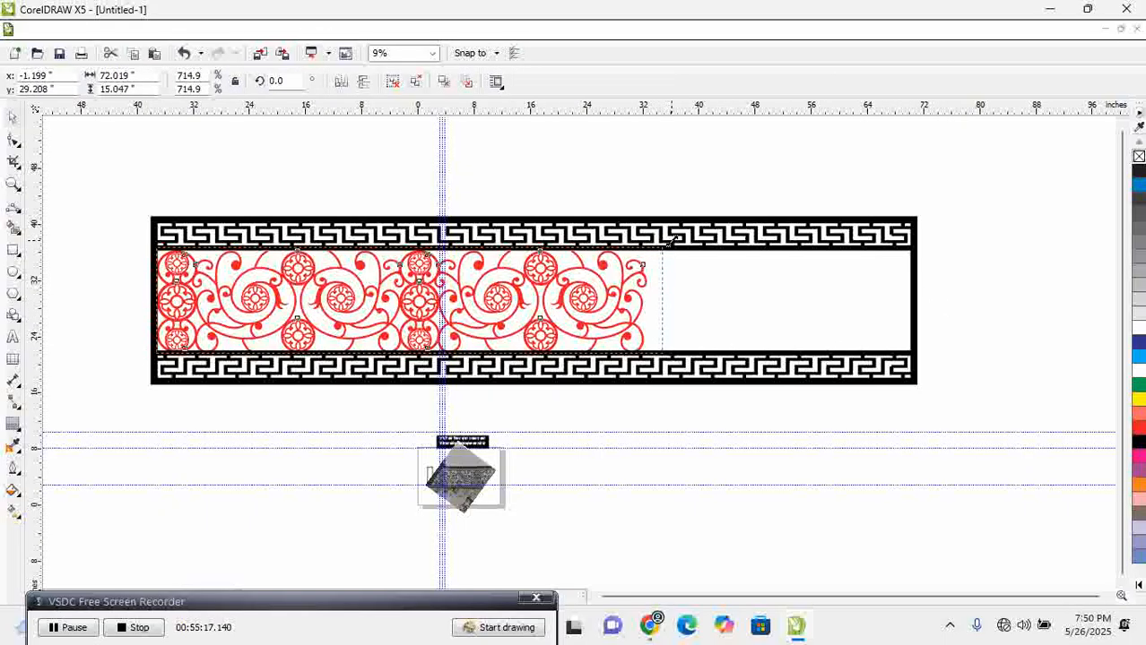
{"action": "left_click", "coordinate": [686, 179]}
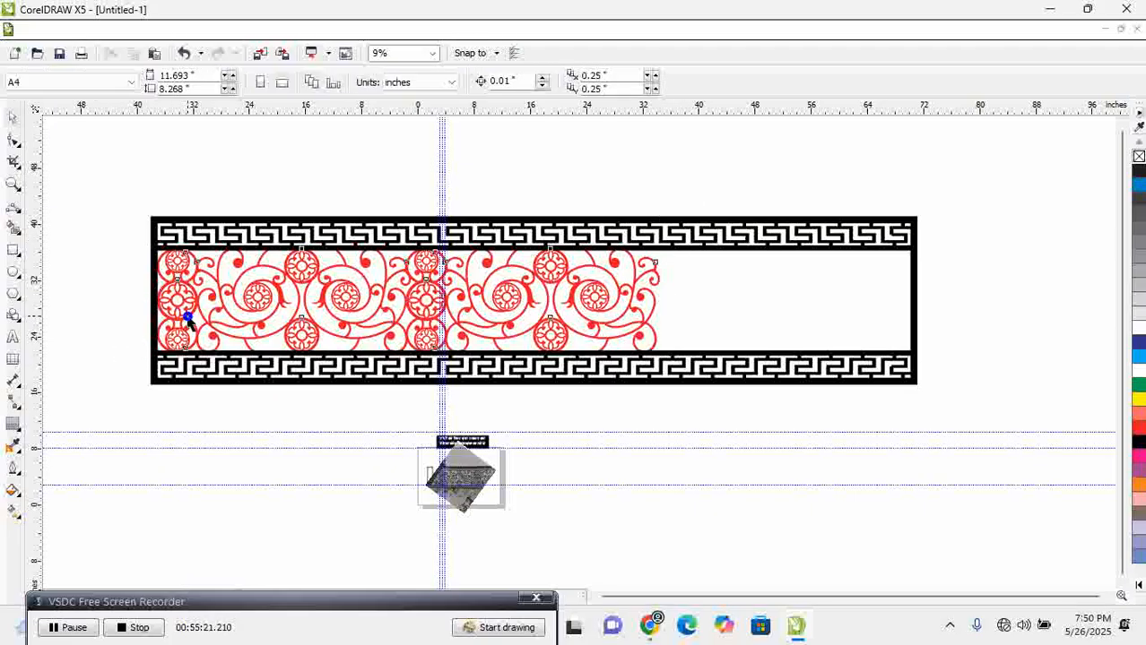
Duplicate the scroll ornament end to end on its right side and fill the copy yellow
{"action": "left_click_drag", "start_coordinate": [188, 324], "coordinate": [690, 320]}
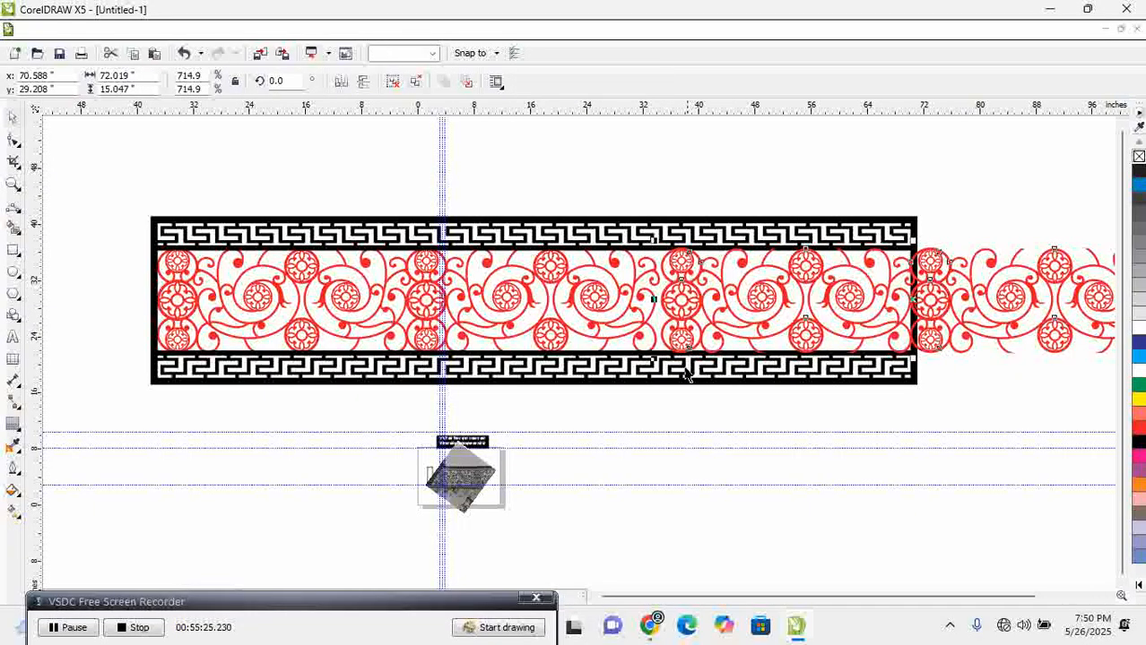
{"action": "left_click_drag", "start_coordinate": [522, 179], "coordinate": [691, 396]}
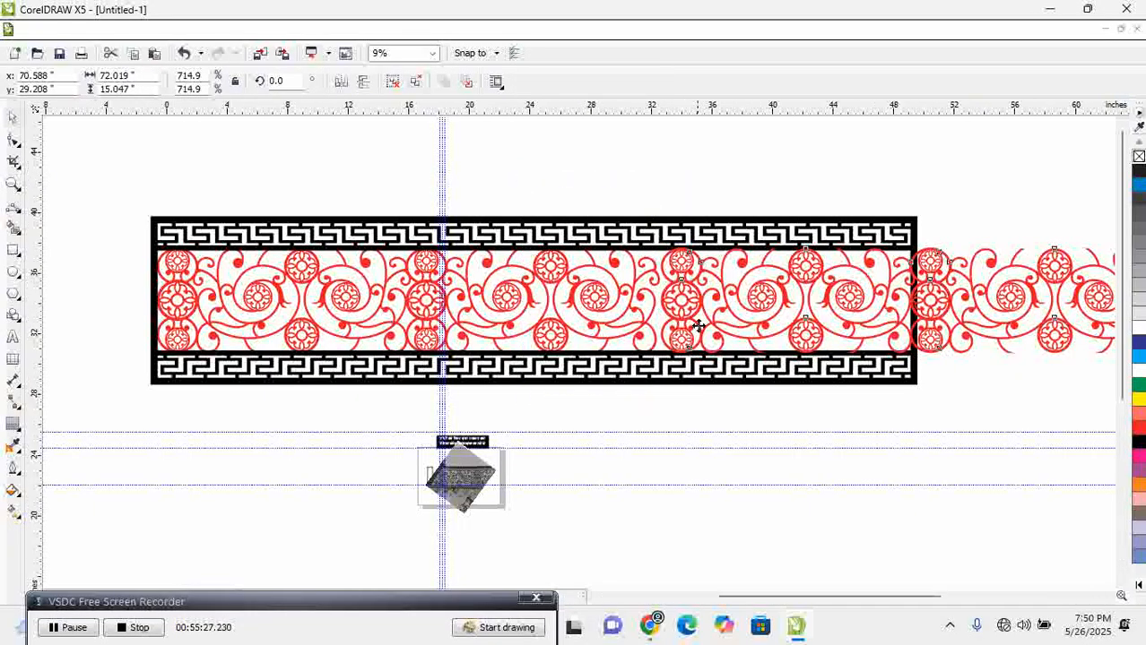
{"action": "left_click_drag", "start_coordinate": [755, 346], "coordinate": [753, 345]}
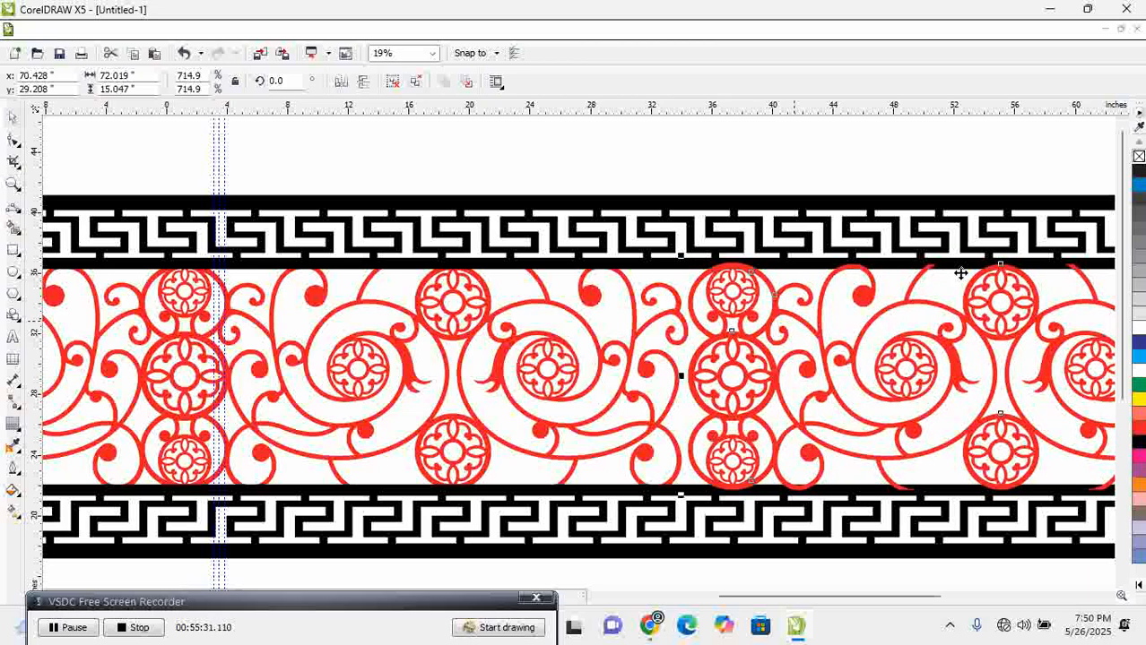
{"action": "left_click", "coordinate": [1138, 400]}
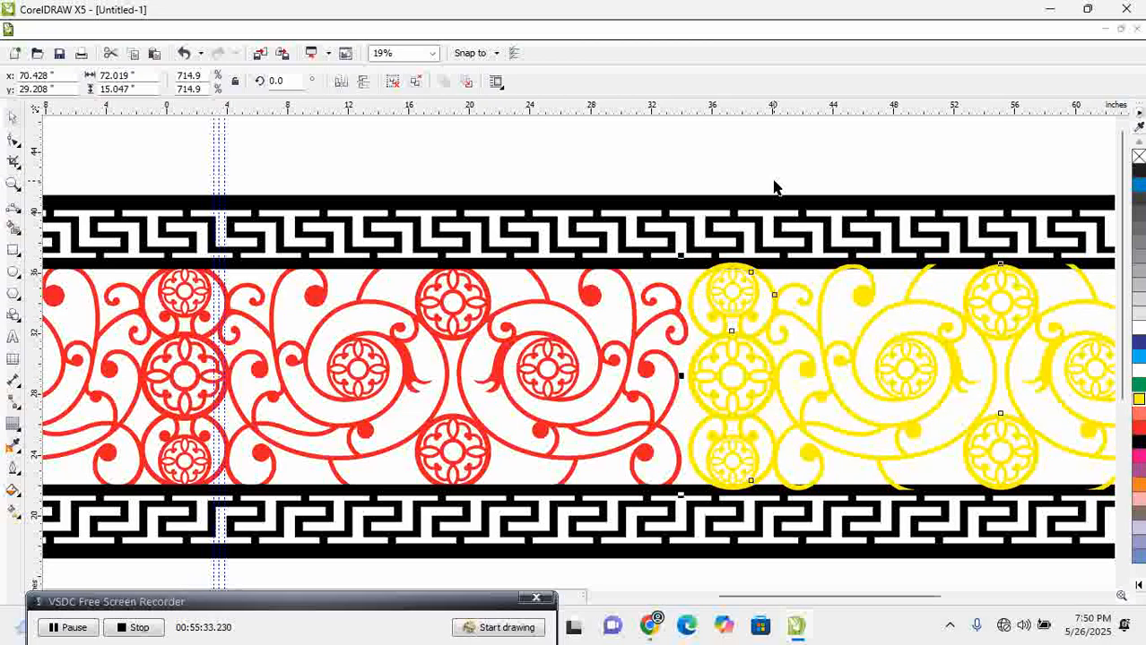
Nudge the yellow copy left until its medallion column slightly overlaps the end scrolls of the red ornament
{"action": "key", "text": "Left"}
{"action": "key", "text": "Left"}
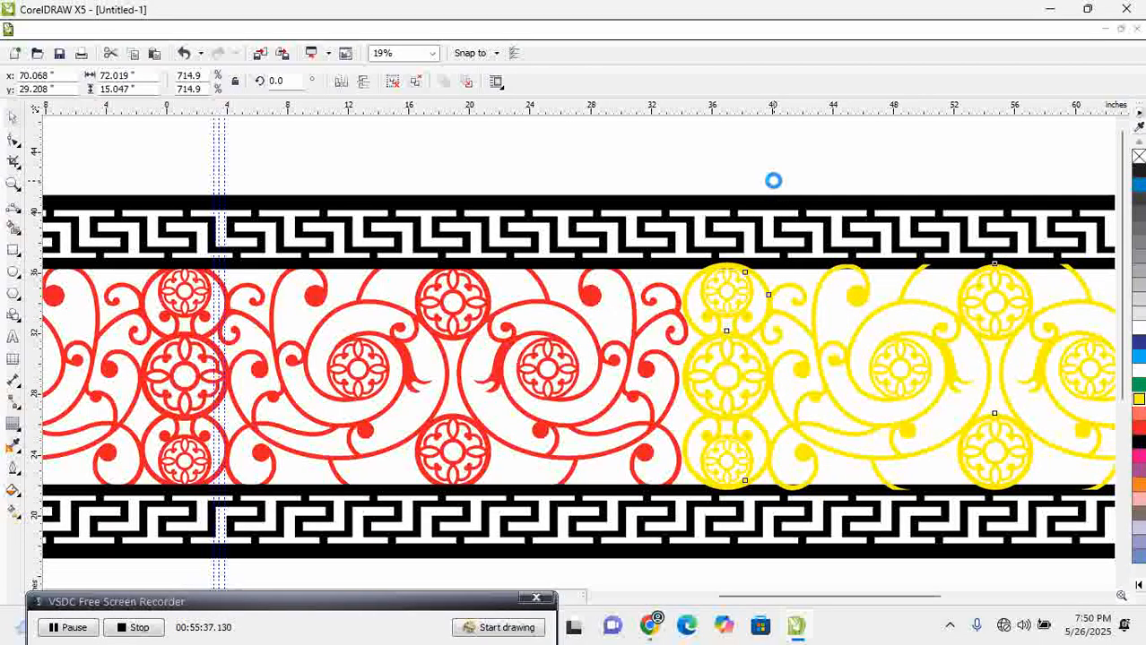
{"action": "key", "text": "Left"}
{"action": "key", "text": "Left"}
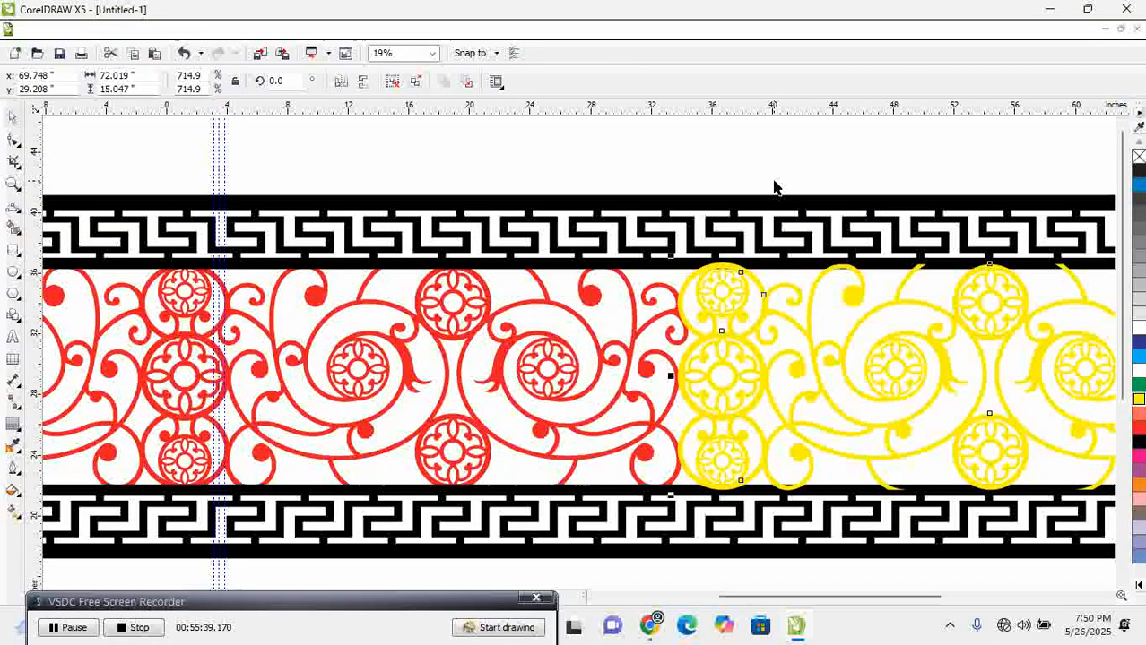
{"action": "key", "text": "Left"}
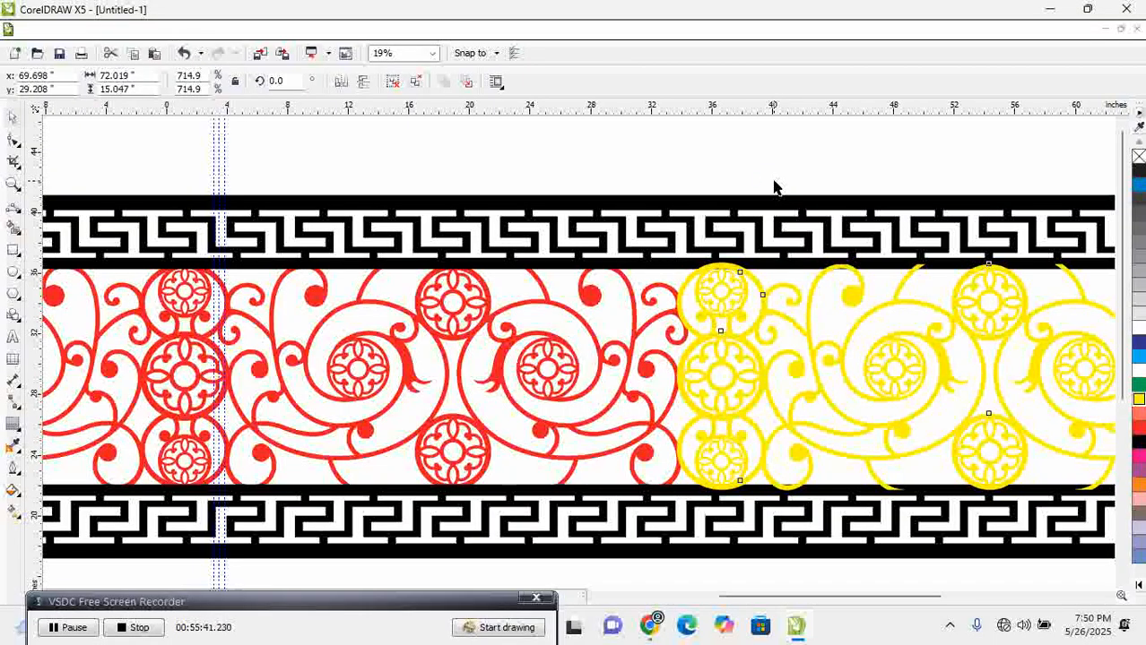
{"action": "key", "text": "Left"}
{"action": "key", "text": "Left"}
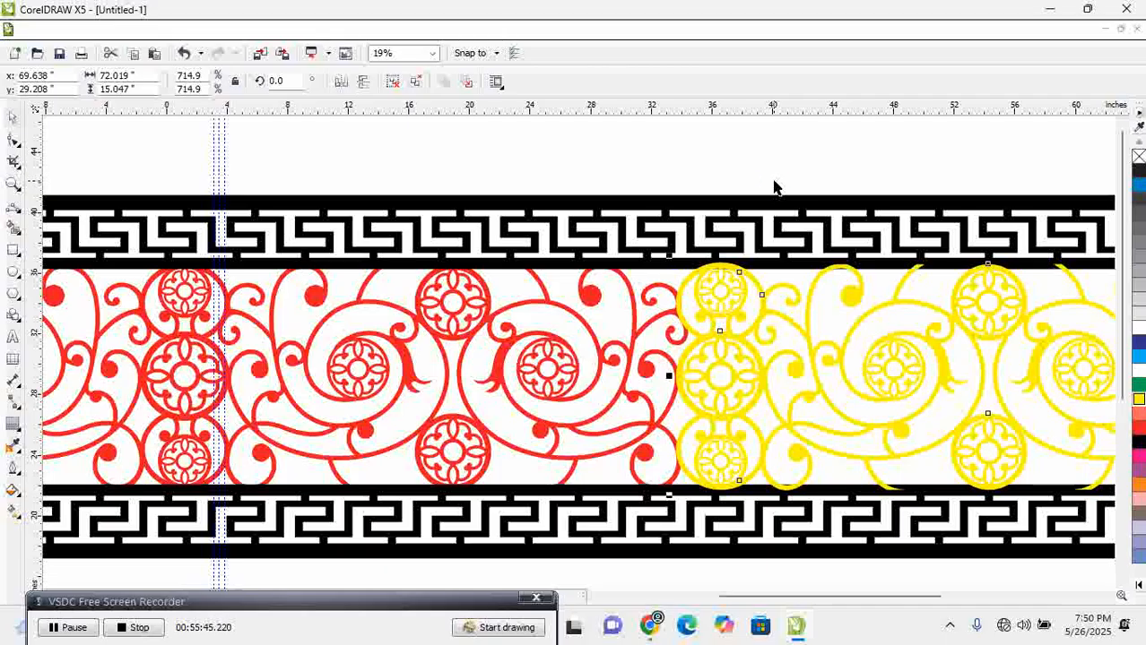
{"action": "key", "text": "Right"}
{"action": "key", "text": "Right"}
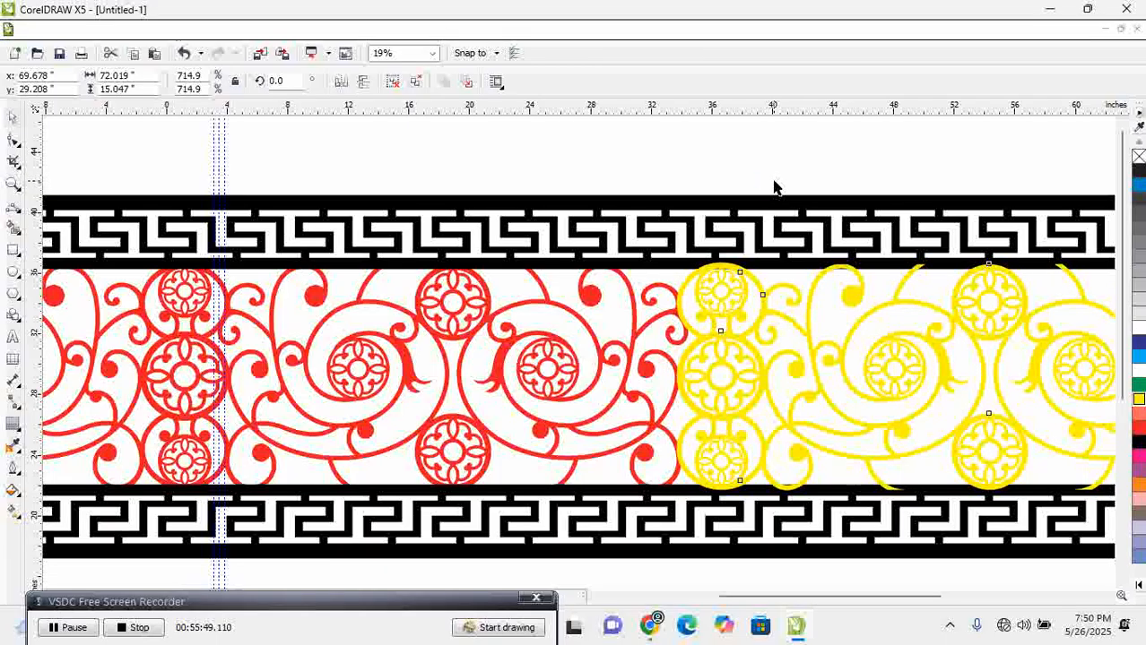
Weld the yellow copy and the red ornament into one continuous red scroll strip
{"action": "scroll", "coordinate": [774, 186], "scroll_direction": "down", "scroll_amount": 2}
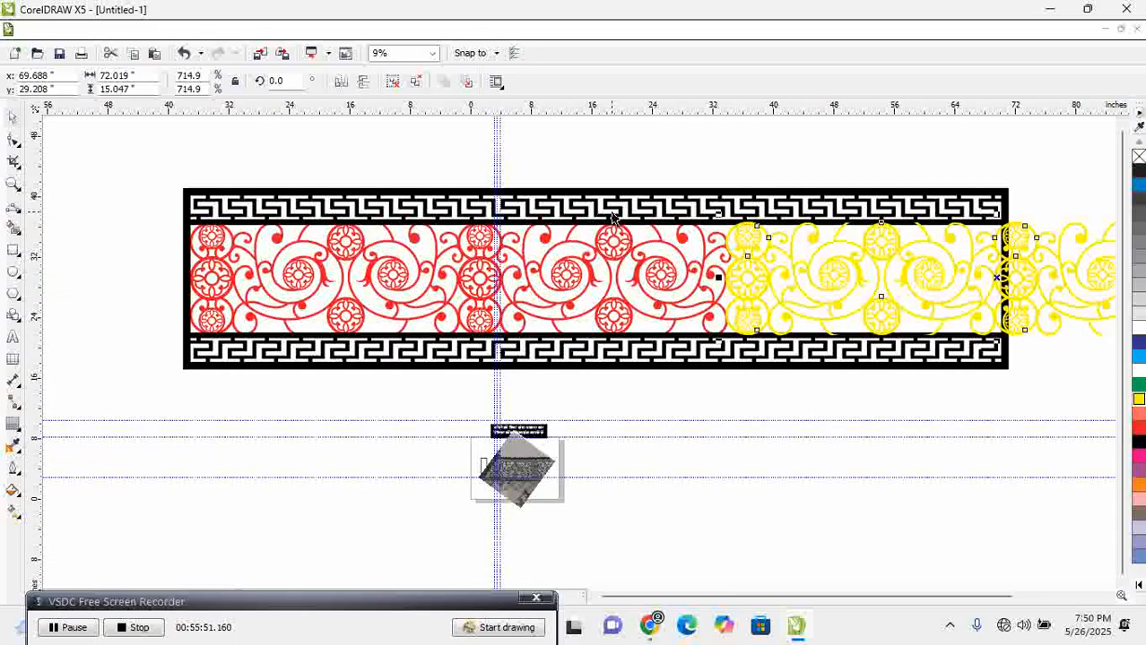
{"action": "left_click", "coordinate": [565, 250]}
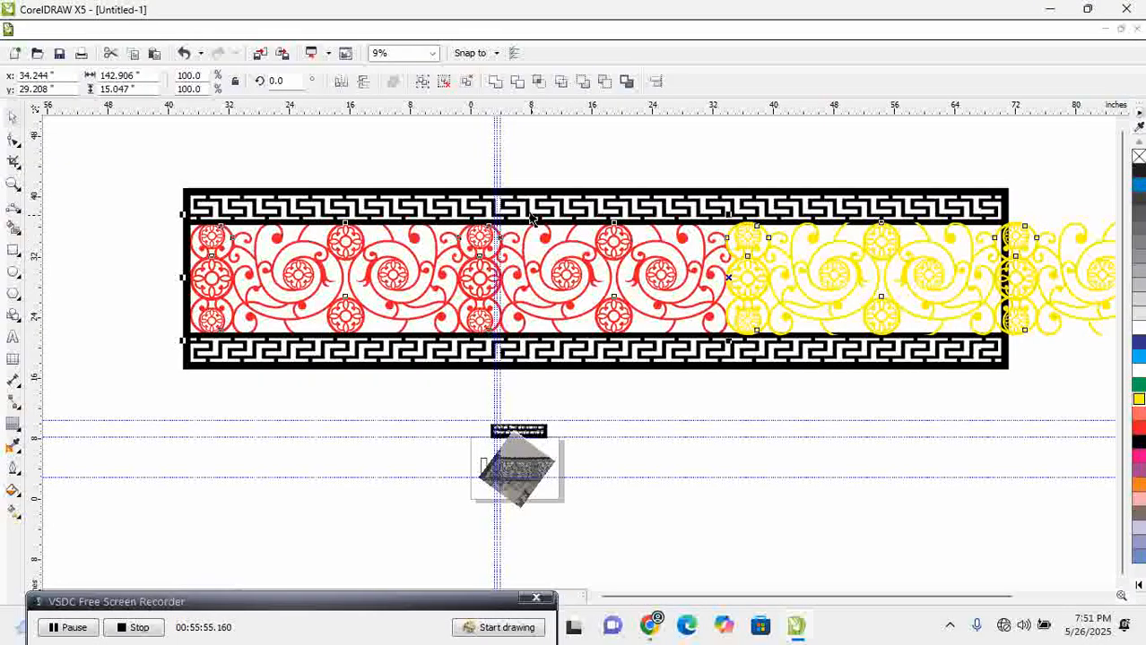
{"action": "left_click", "coordinate": [496, 82]}
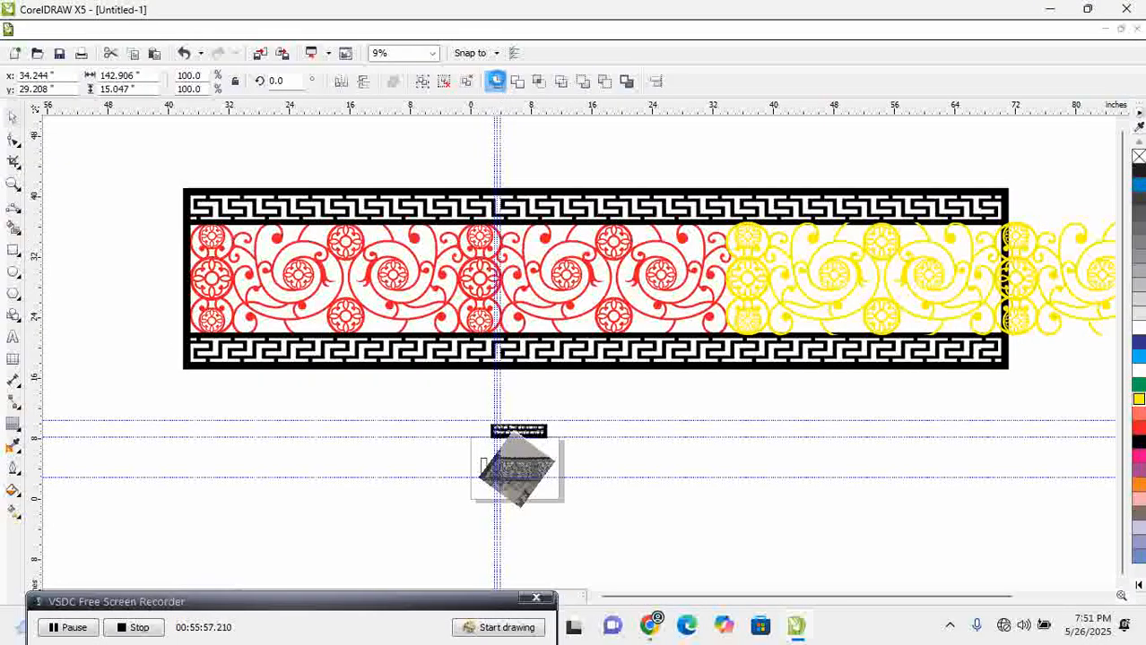
{"action": "left_click", "coordinate": [496, 81]}
{"action": "left_click", "coordinate": [601, 174]}
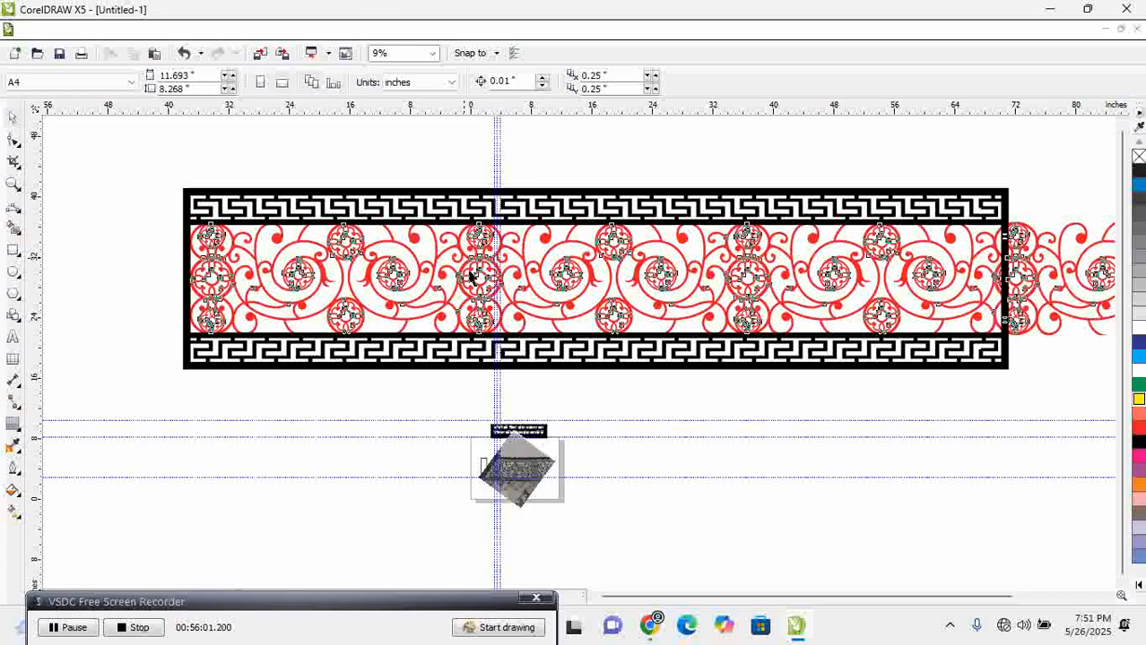
Place a spare copy of the scroll strip below the frame and centre the strip inside the frame horizontally on it
{"action": "left_click_drag", "start_coordinate": [474, 269], "coordinate": [468, 486]}
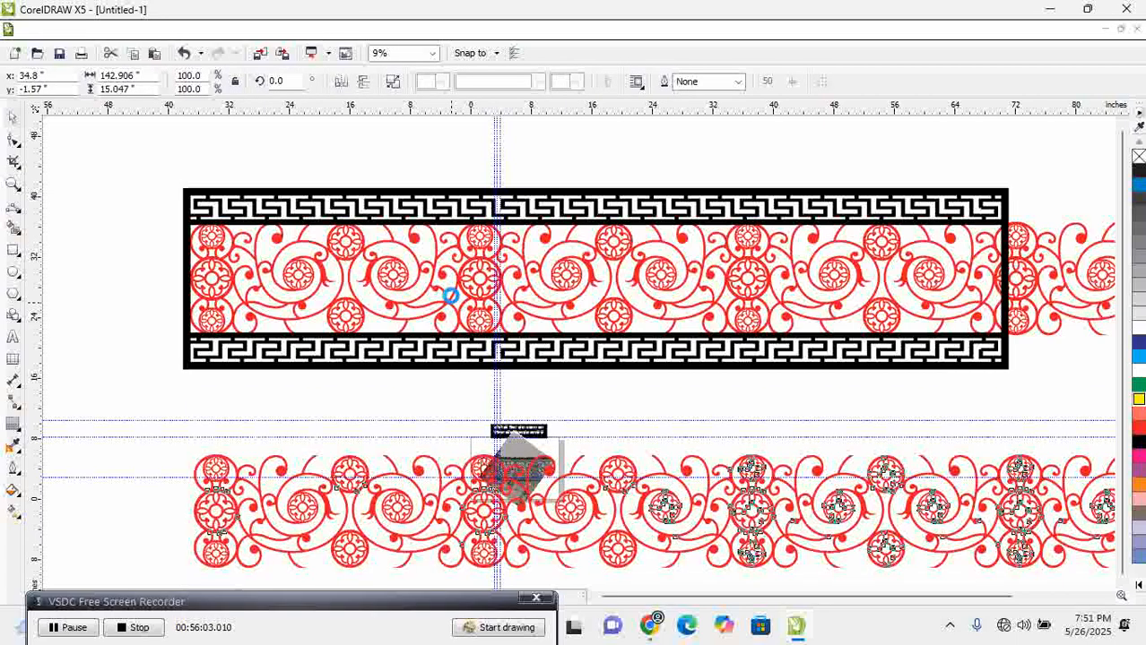
{"action": "left_click", "coordinate": [185, 238], "text": "shift"}
{"action": "key", "text": "c"}
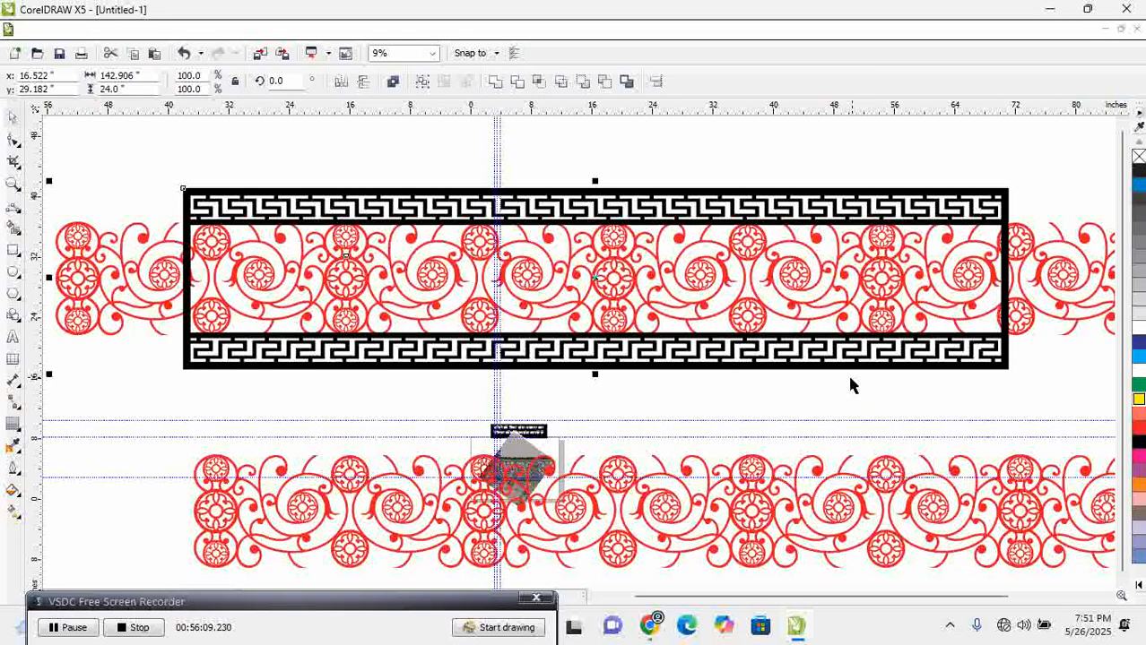
Draw a rectangle about 46.7 by 51.3 inches over the strip's left overhang, ending at the frame's outer edge, and trim the strip with it
{"action": "scroll", "coordinate": [823, 388], "scroll_direction": "down", "scroll_amount": 1}
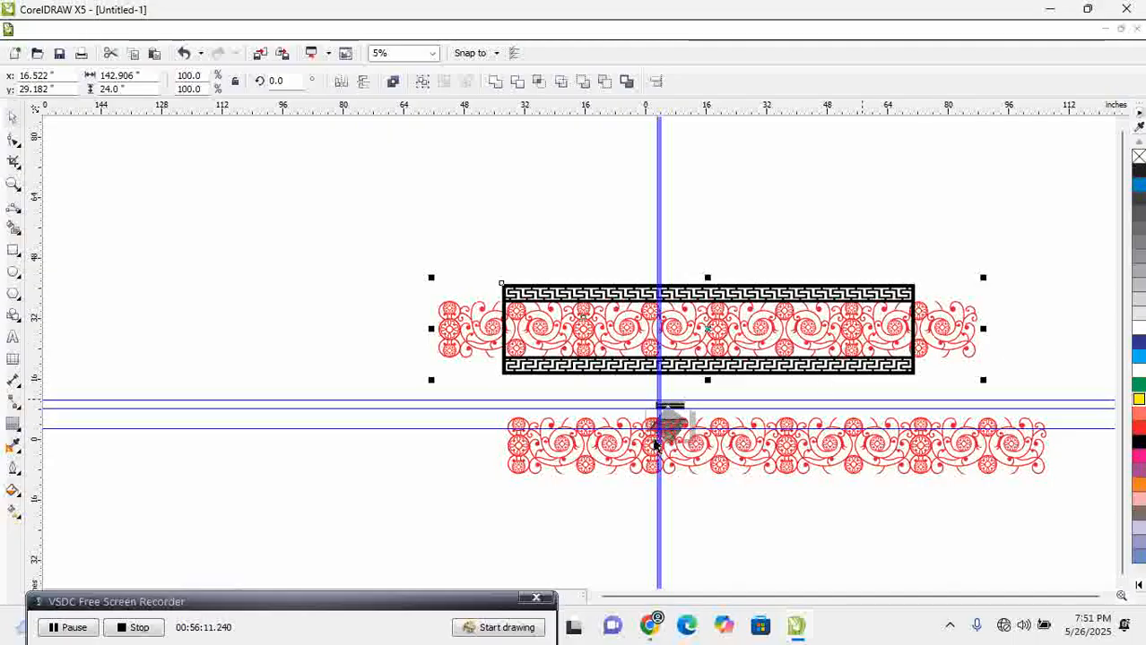
{"action": "left_click", "coordinate": [13, 251]}
{"action": "left_click_drag", "start_coordinate": [327, 200], "coordinate": [505, 393]}
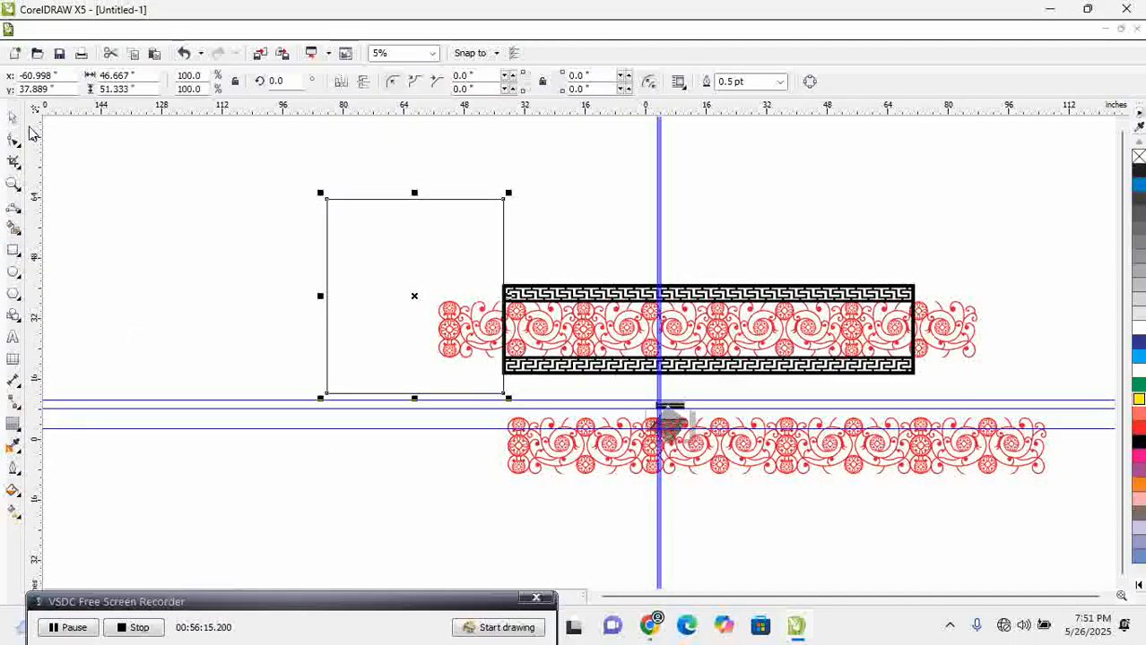
{"action": "left_click", "coordinate": [941, 332], "text": "shift"}
{"action": "left_click", "coordinate": [521, 81]}
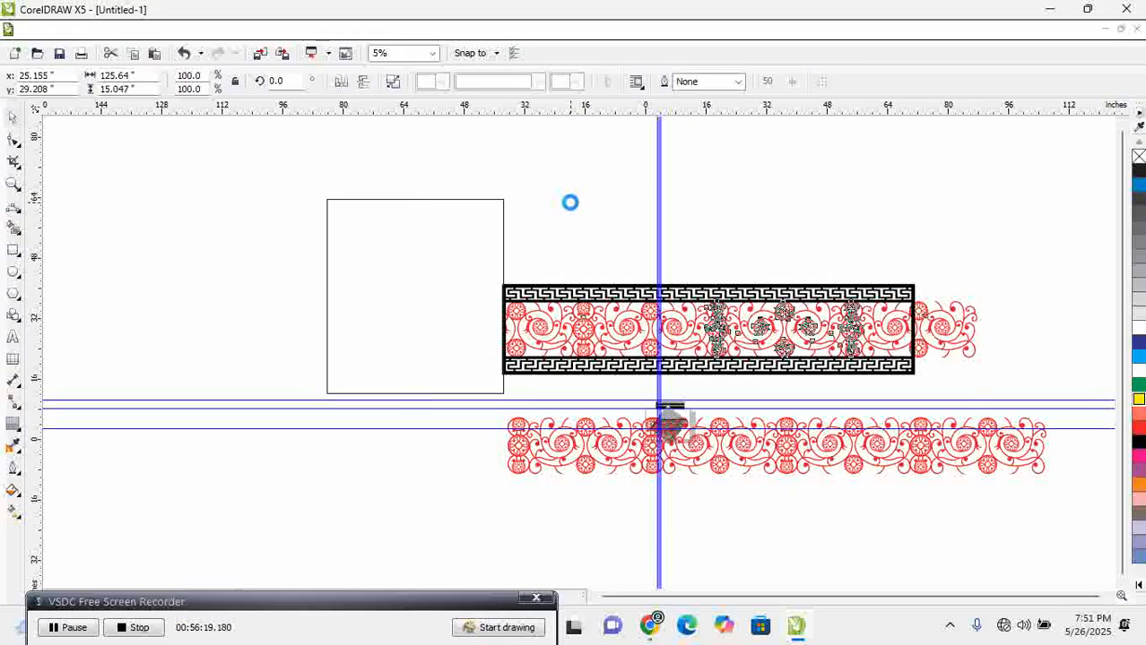
Move the rectangle to the frame's right edge, trim the strip's right overhang with it, and delete the rectangle
{"action": "left_click", "coordinate": [1071, 379]}
{"action": "left_click_drag", "start_coordinate": [1071, 380], "coordinate": [982, 282]}
{"action": "left_click", "coordinate": [932, 325], "text": "shift"}
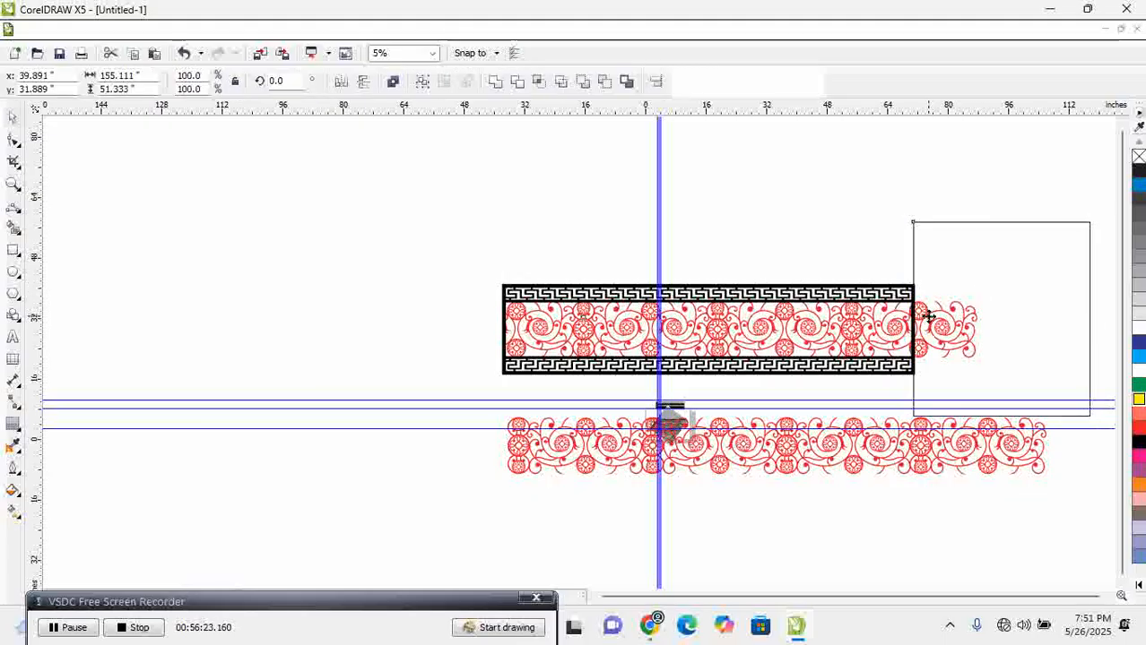
{"action": "left_click", "coordinate": [519, 82]}
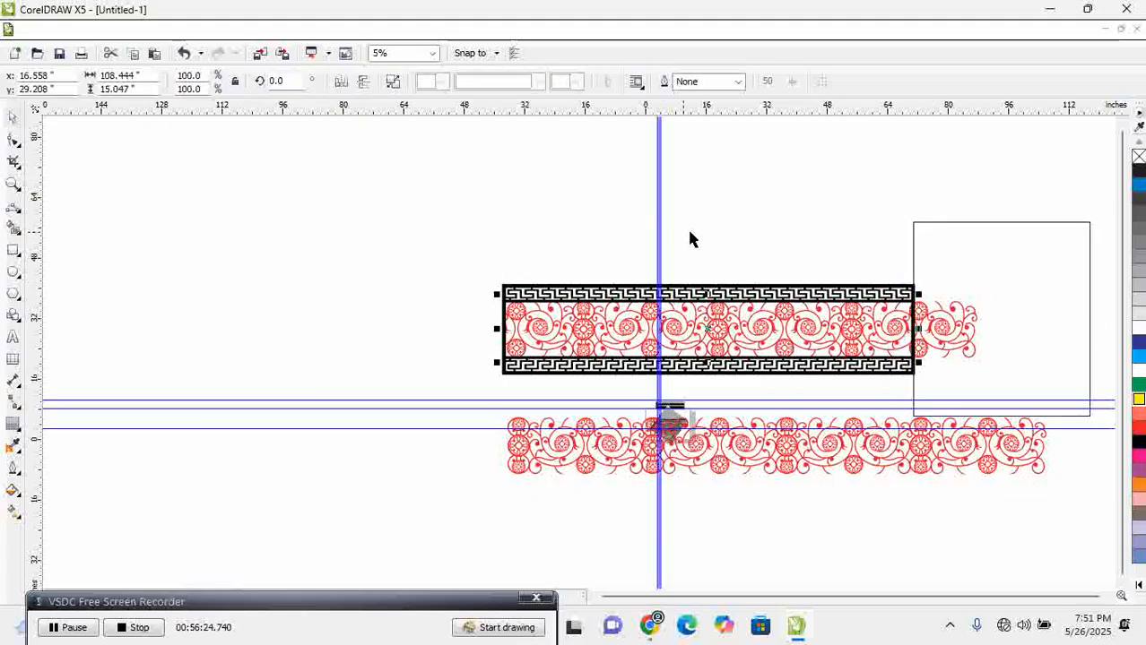
{"action": "left_click", "coordinate": [956, 290]}
{"action": "key", "text": "Delete"}
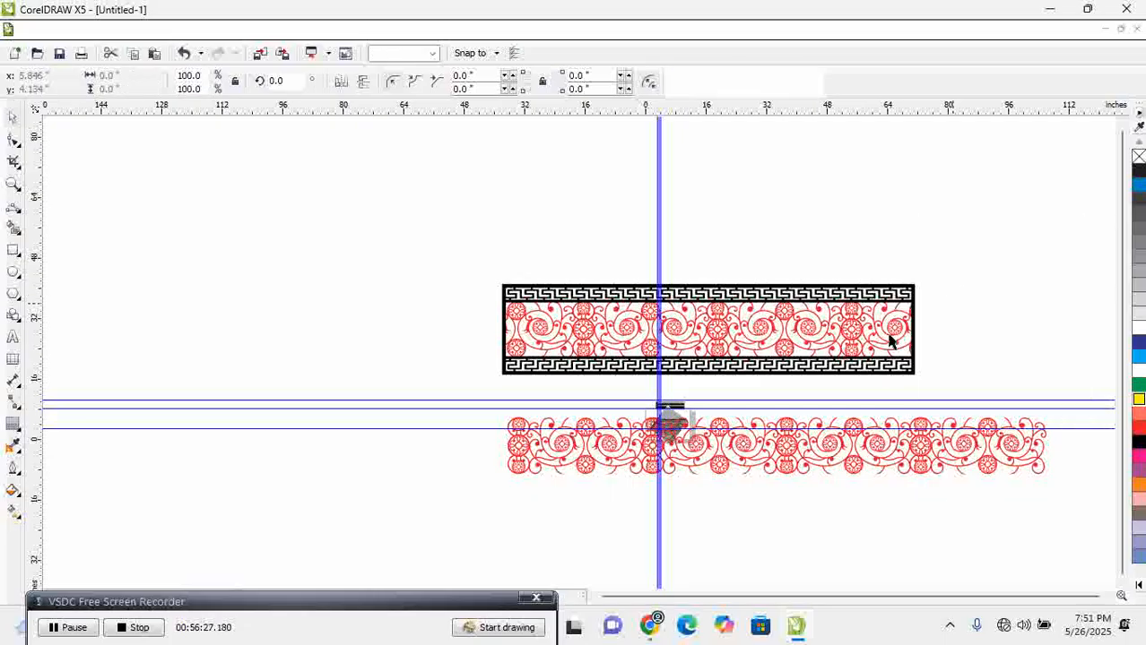
Weld the trimmed scroll strip and the black key-pattern frame into one black panel
{"action": "left_click", "coordinate": [878, 330]}
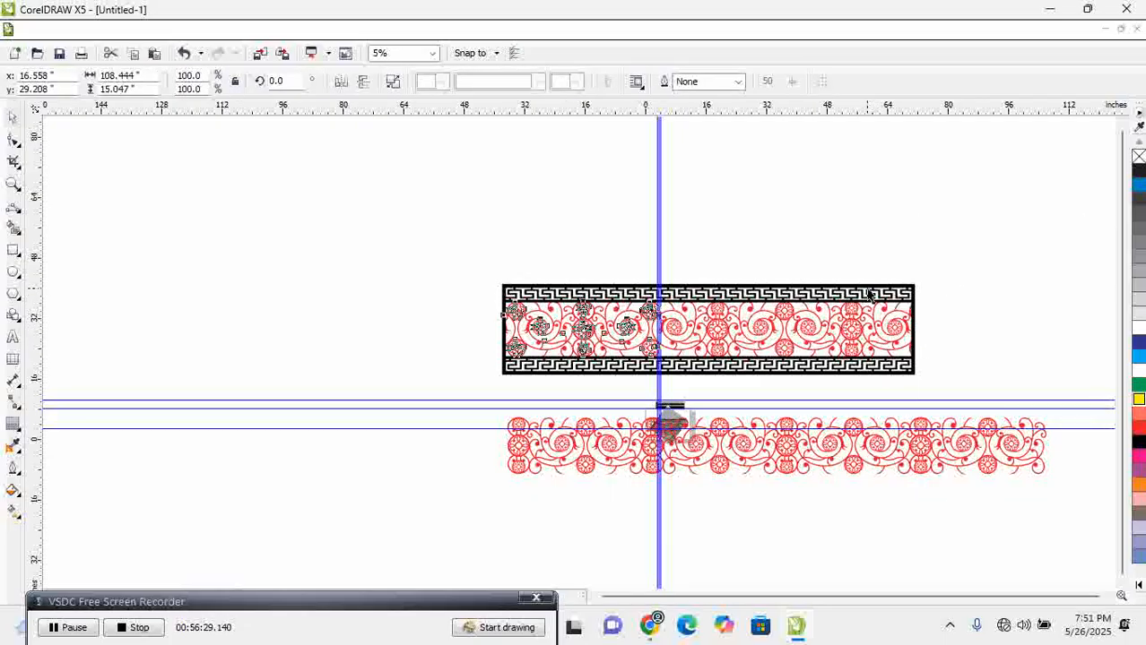
{"action": "left_click", "coordinate": [867, 293], "text": "shift"}
{"action": "left_click", "coordinate": [493, 82]}
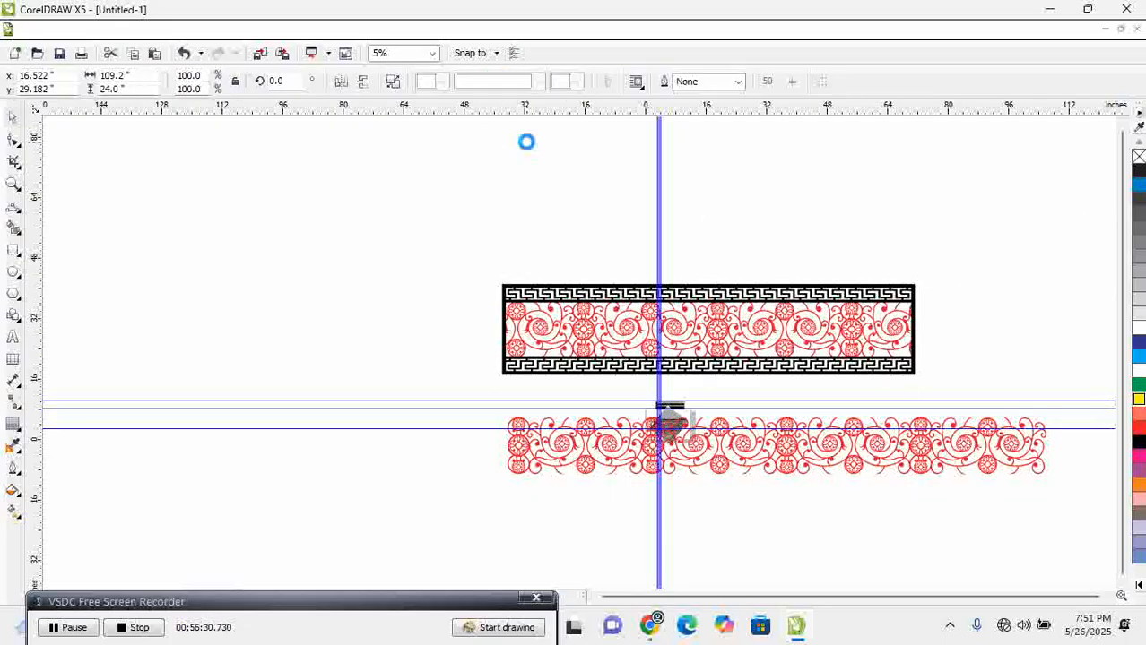
{"action": "left_click", "coordinate": [555, 211]}
{"action": "key", "text": "F2"}
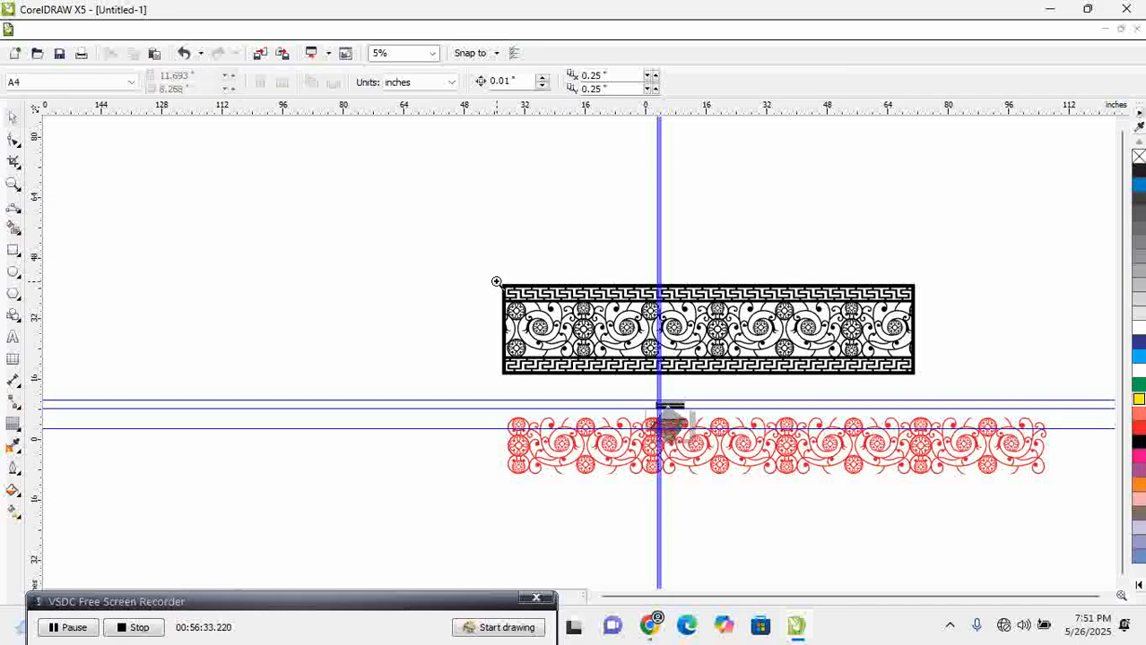
{"action": "left_click_drag", "start_coordinate": [497, 282], "coordinate": [923, 390]}
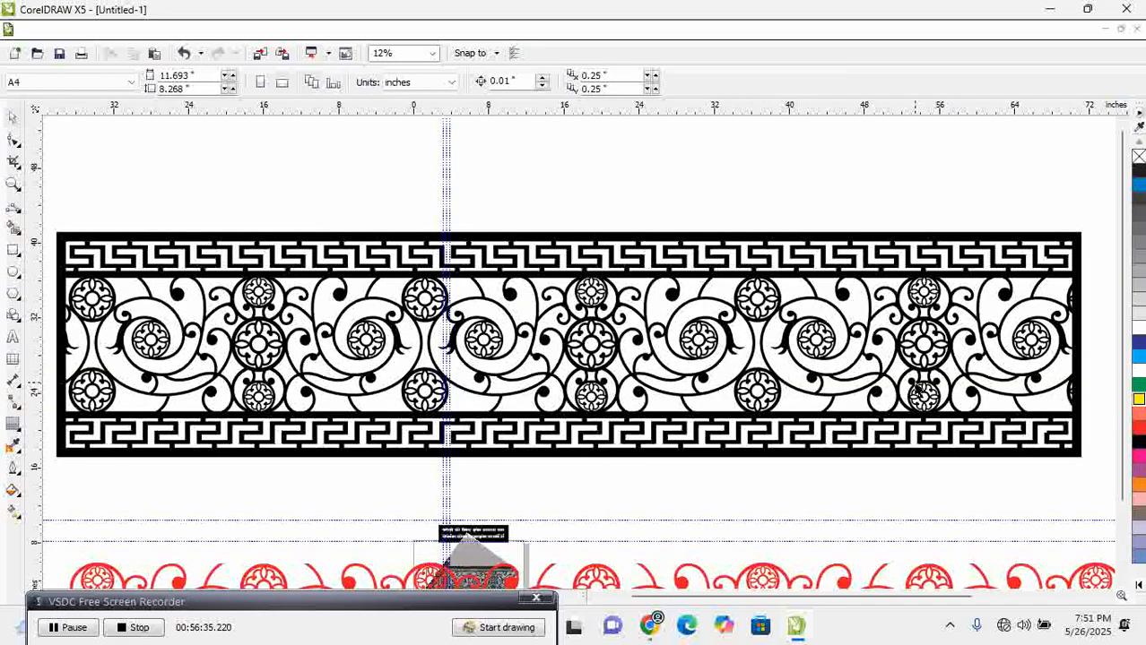